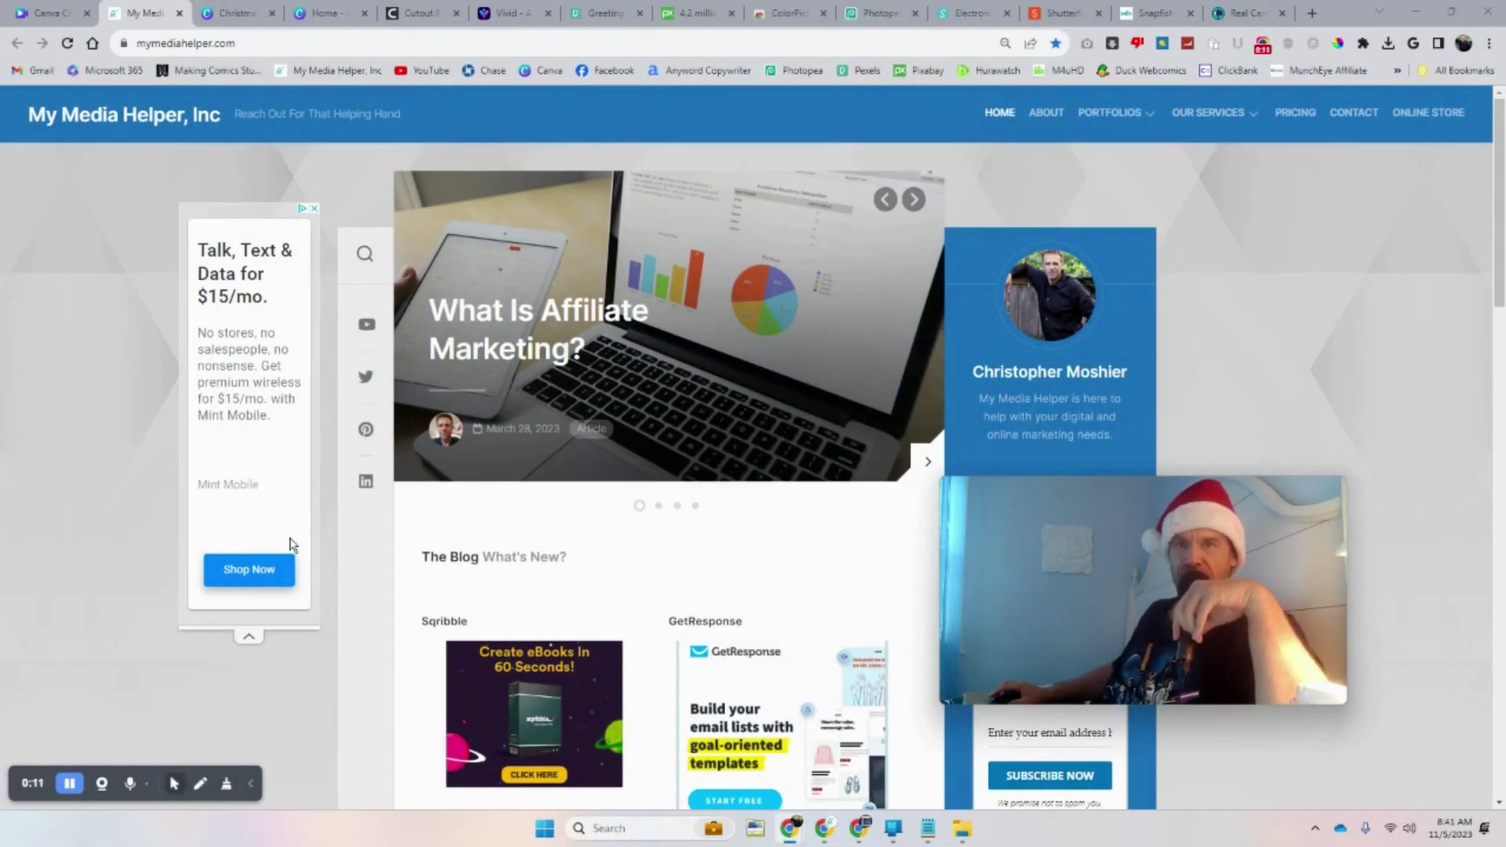
# Open Canva's Christmas Card Maker page and skim its How to make and FAQ sections
pyautogui.click(245, 14)
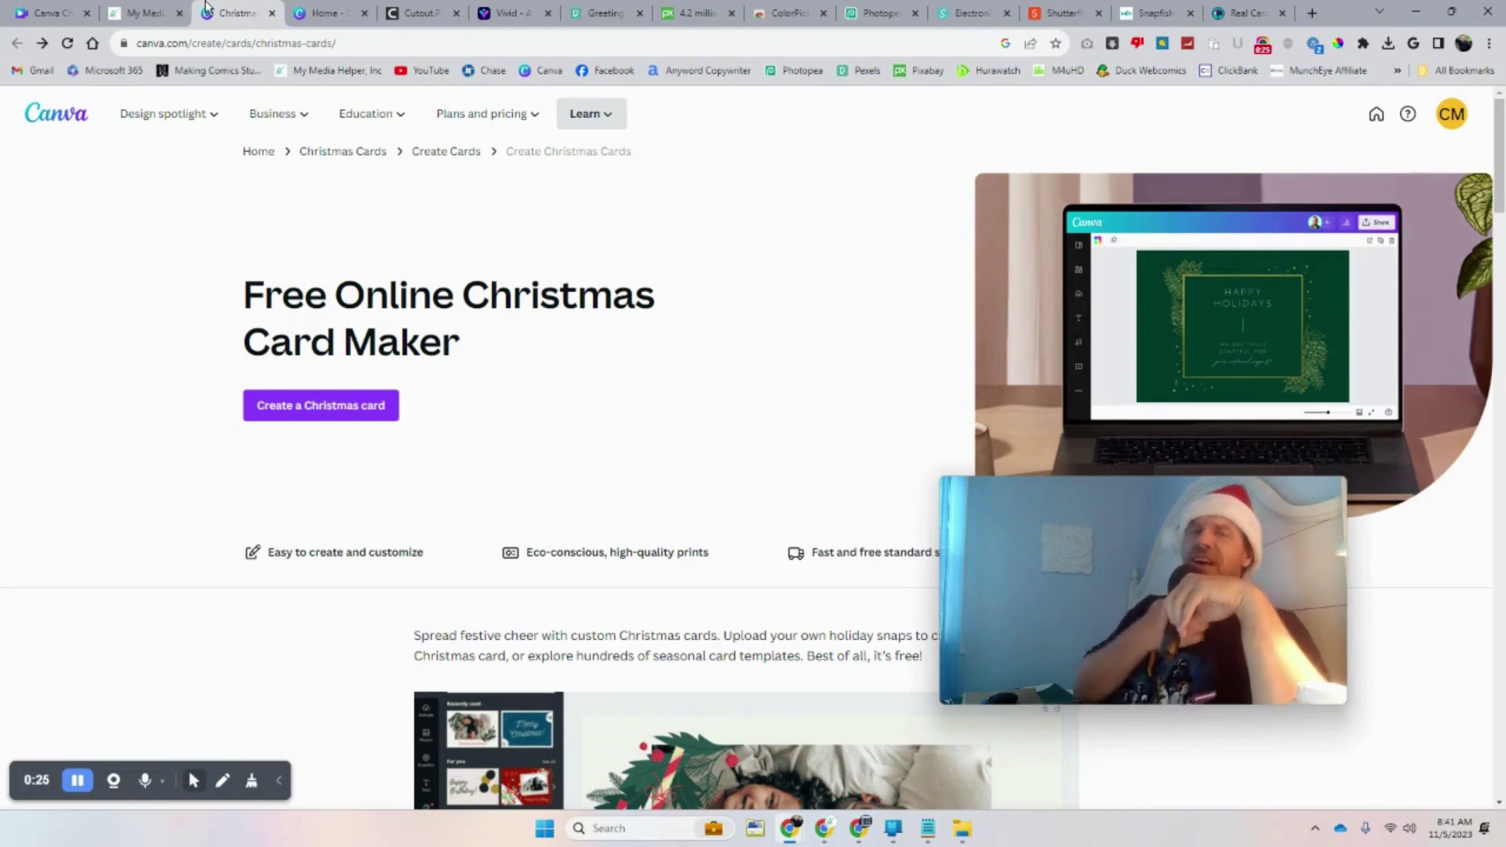
pyautogui.moveTo(183, 5)
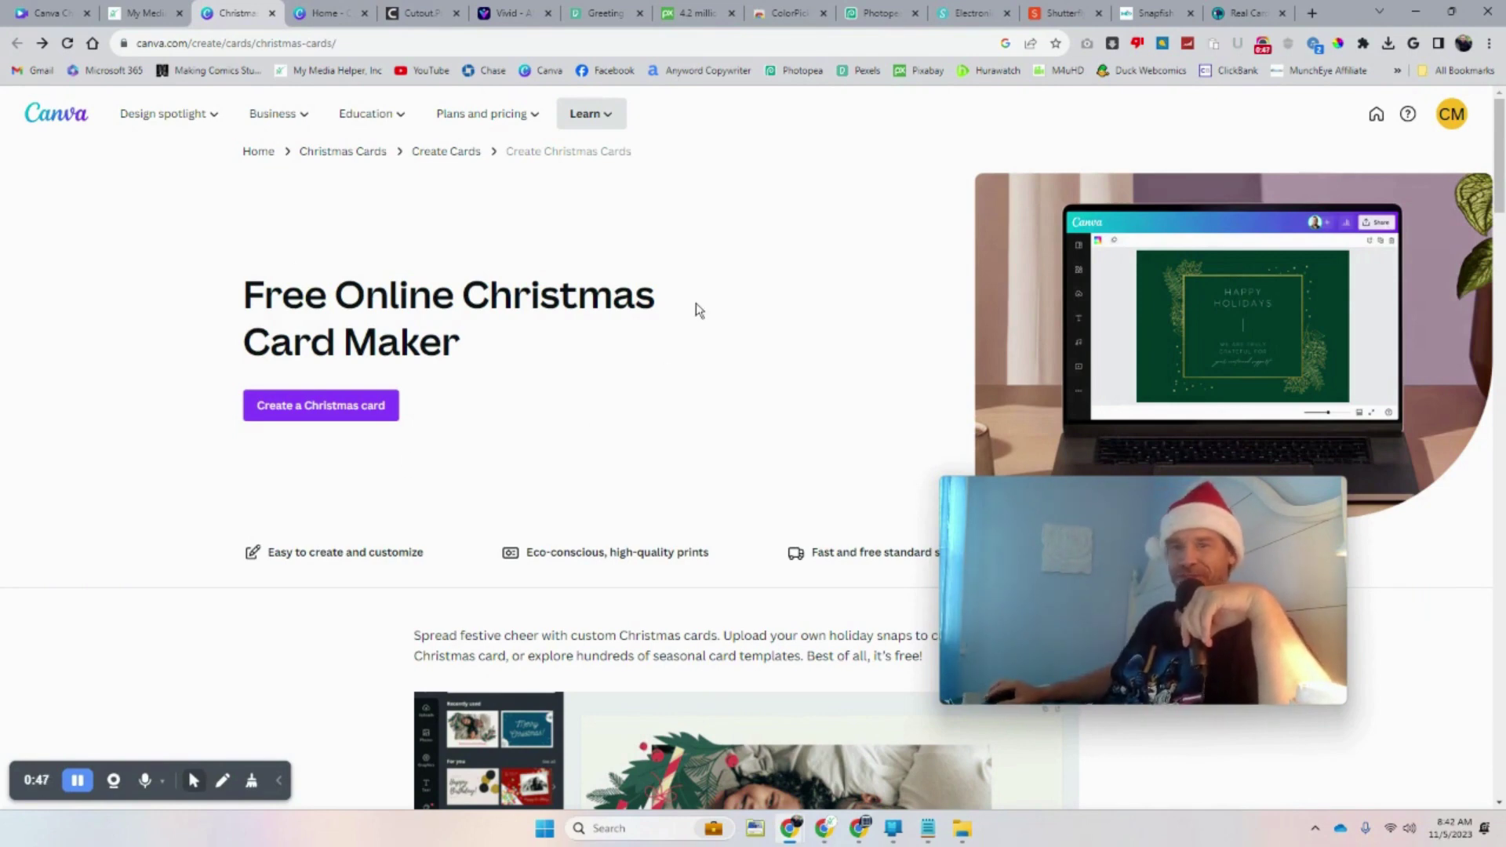
pyautogui.scroll(-14, 666, 373)
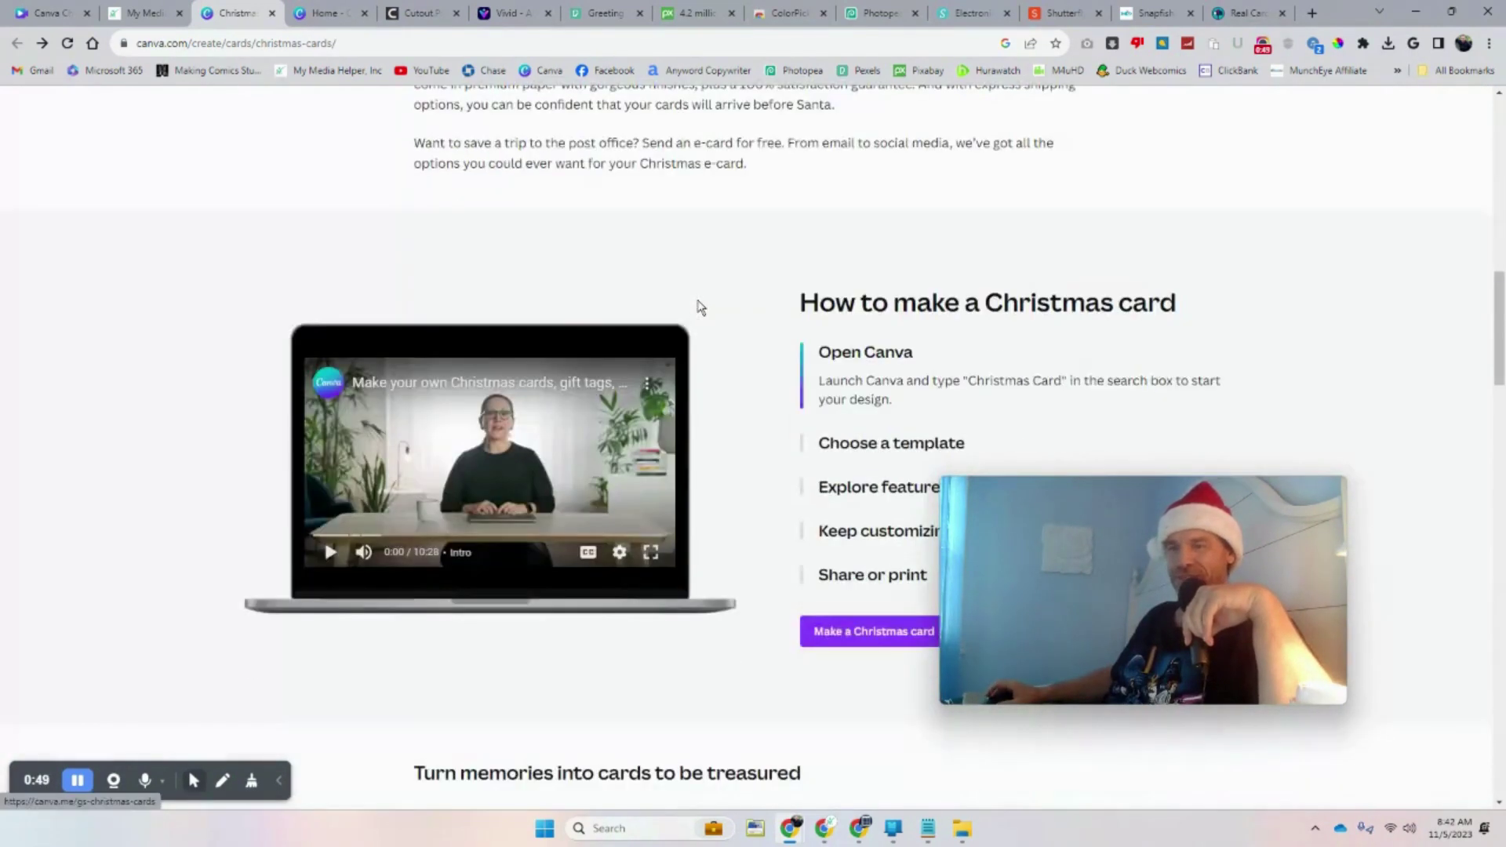
pyautogui.scroll(-2, 522, 465)
pyautogui.scroll(-12, 855, 494)
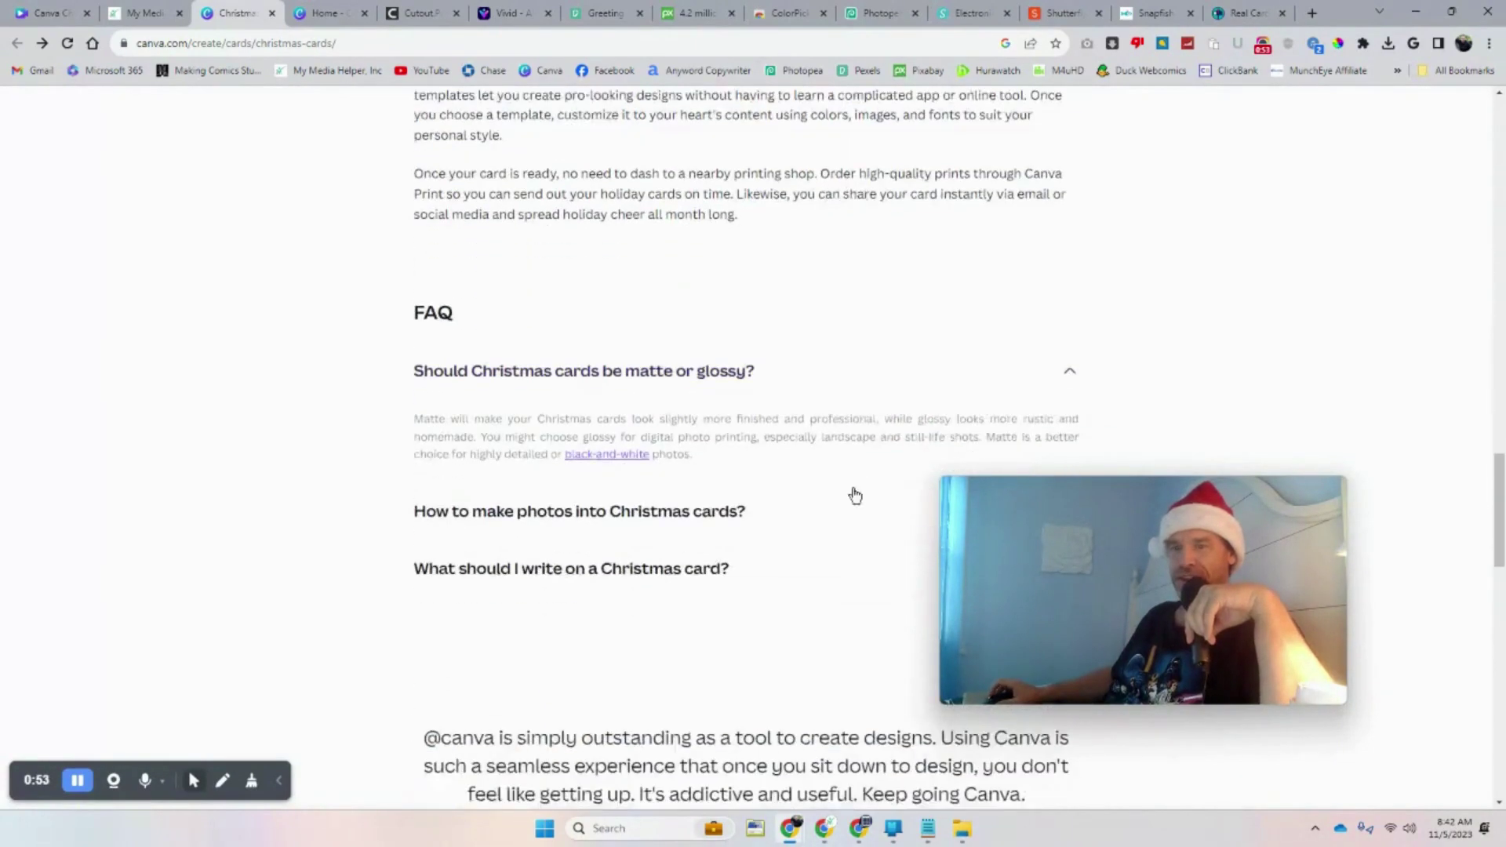
pyautogui.scroll(15, 855, 494)
pyautogui.scroll(15, 855, 494)
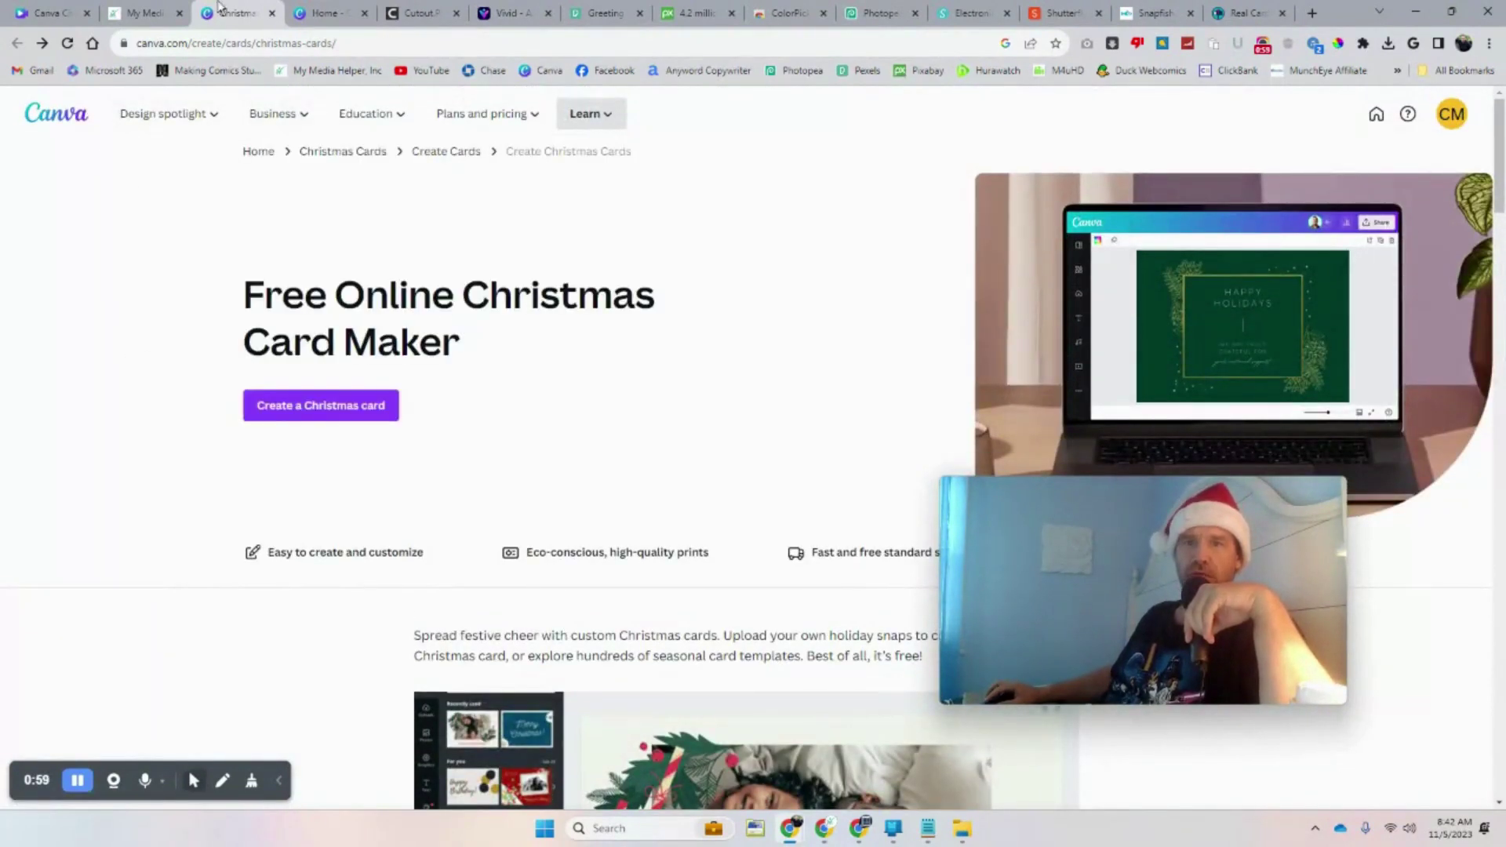
# From the Canva home dashboard, search the templates for 'greeting card'
pyautogui.click(325, 14)
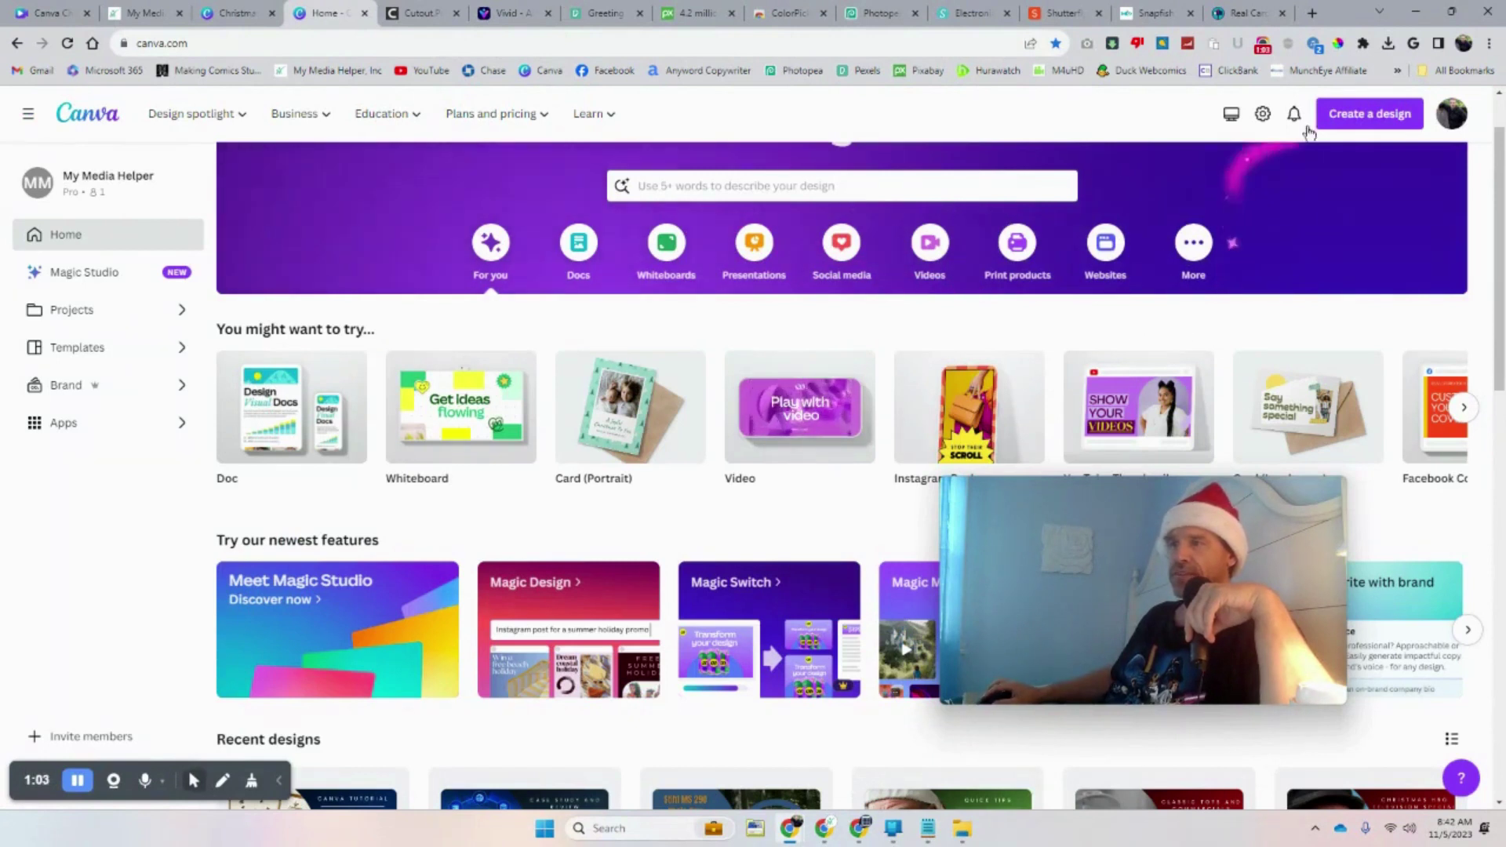
pyautogui.click(1352, 130)
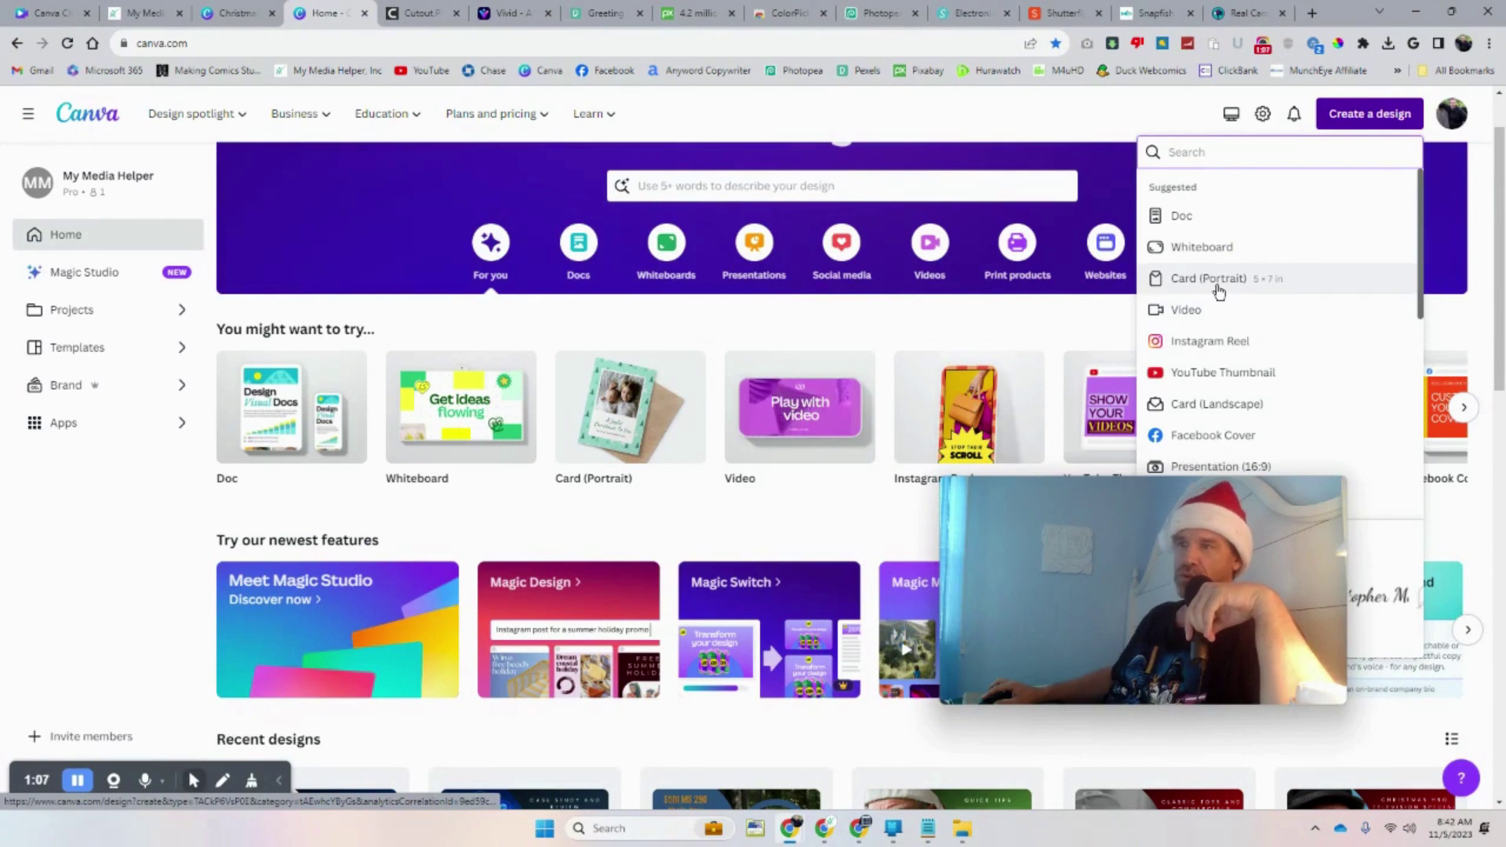
pyautogui.scroll(-4, 1333, 332)
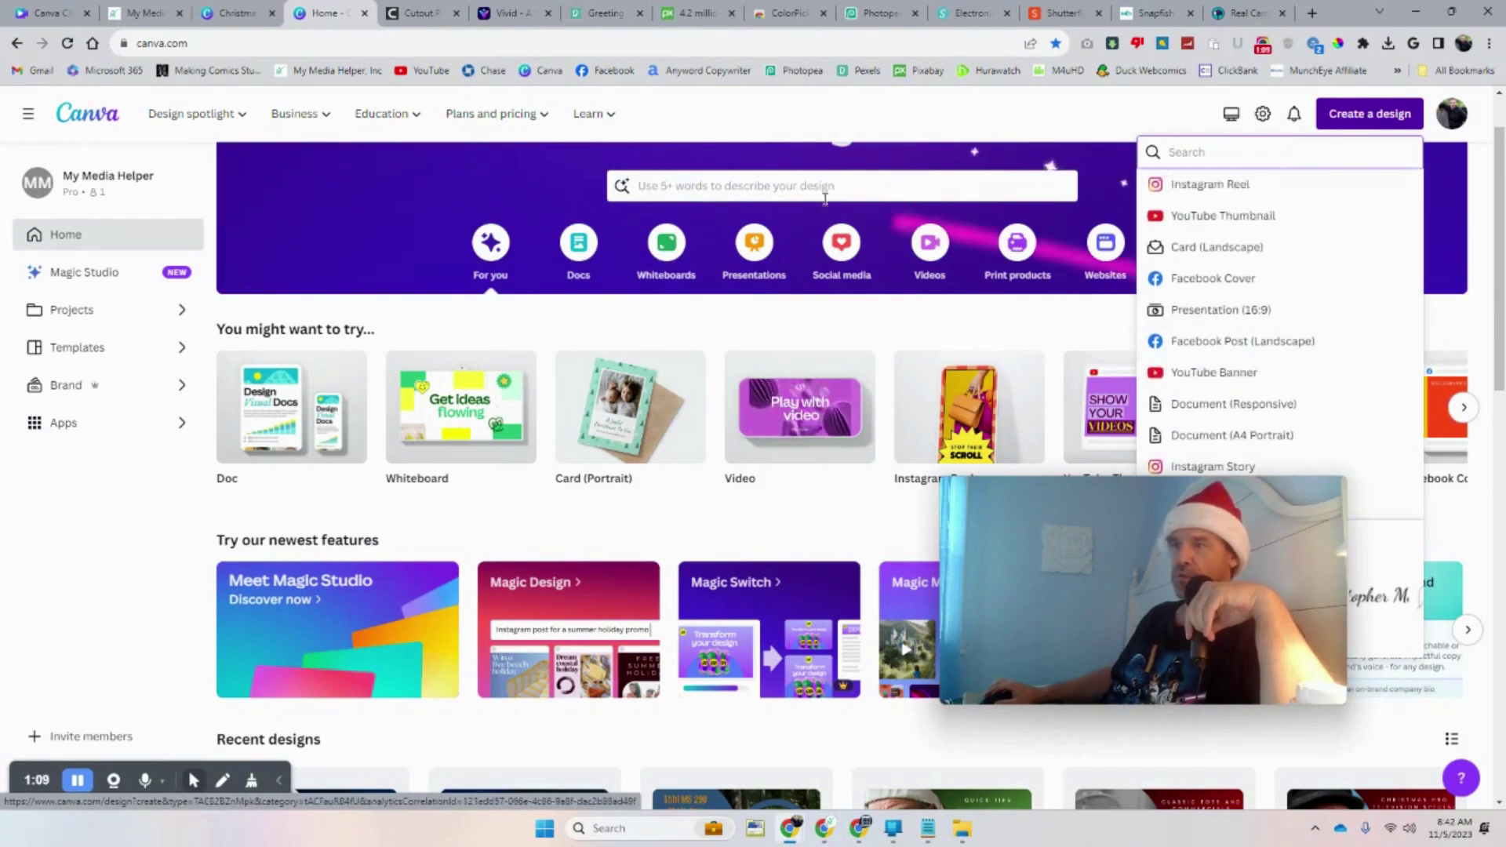
pyautogui.click(728, 190)
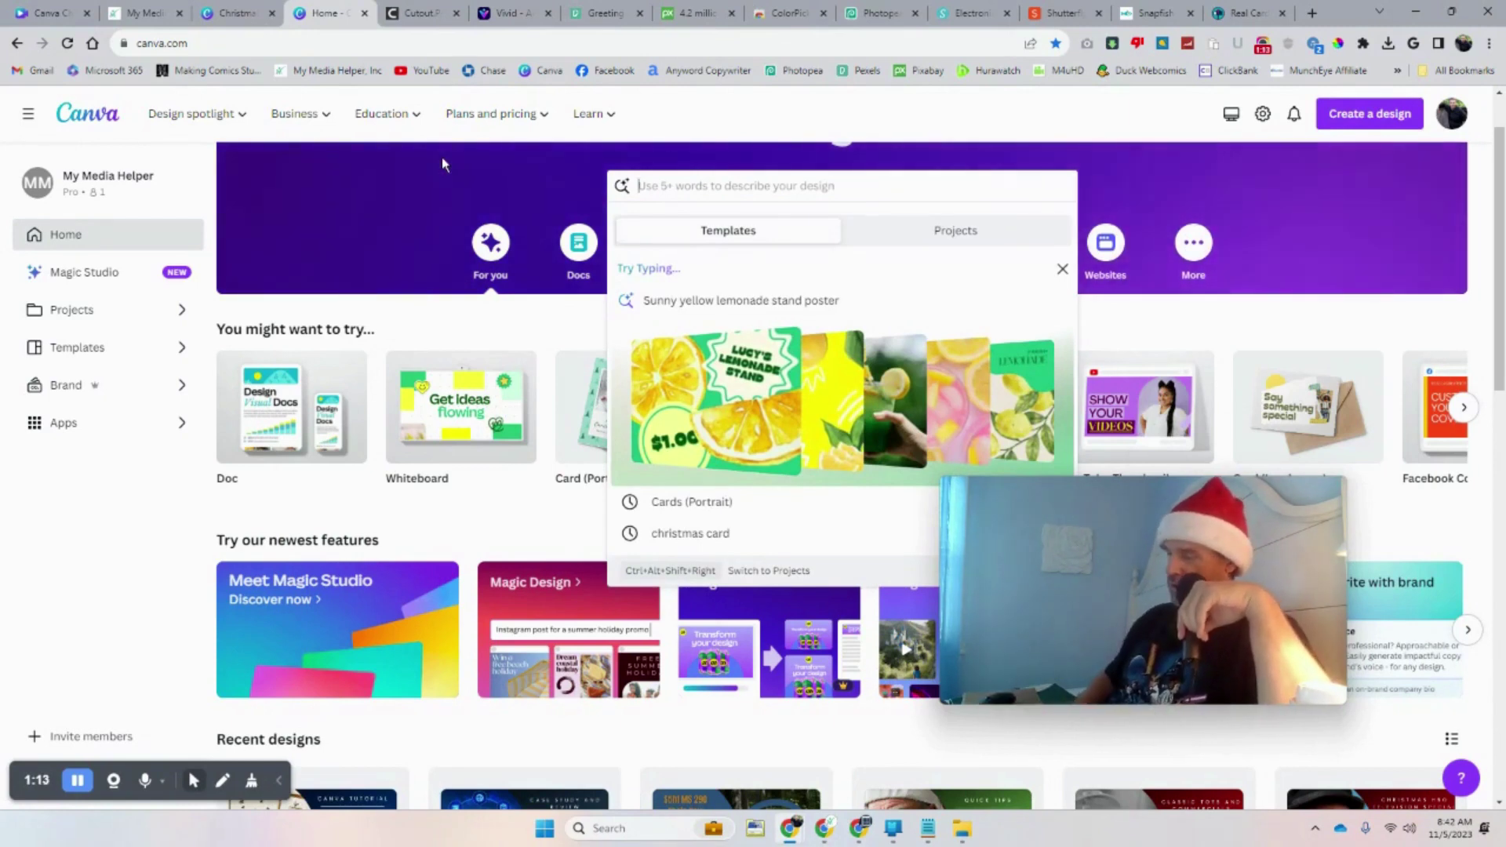
pyautogui.write('greet')
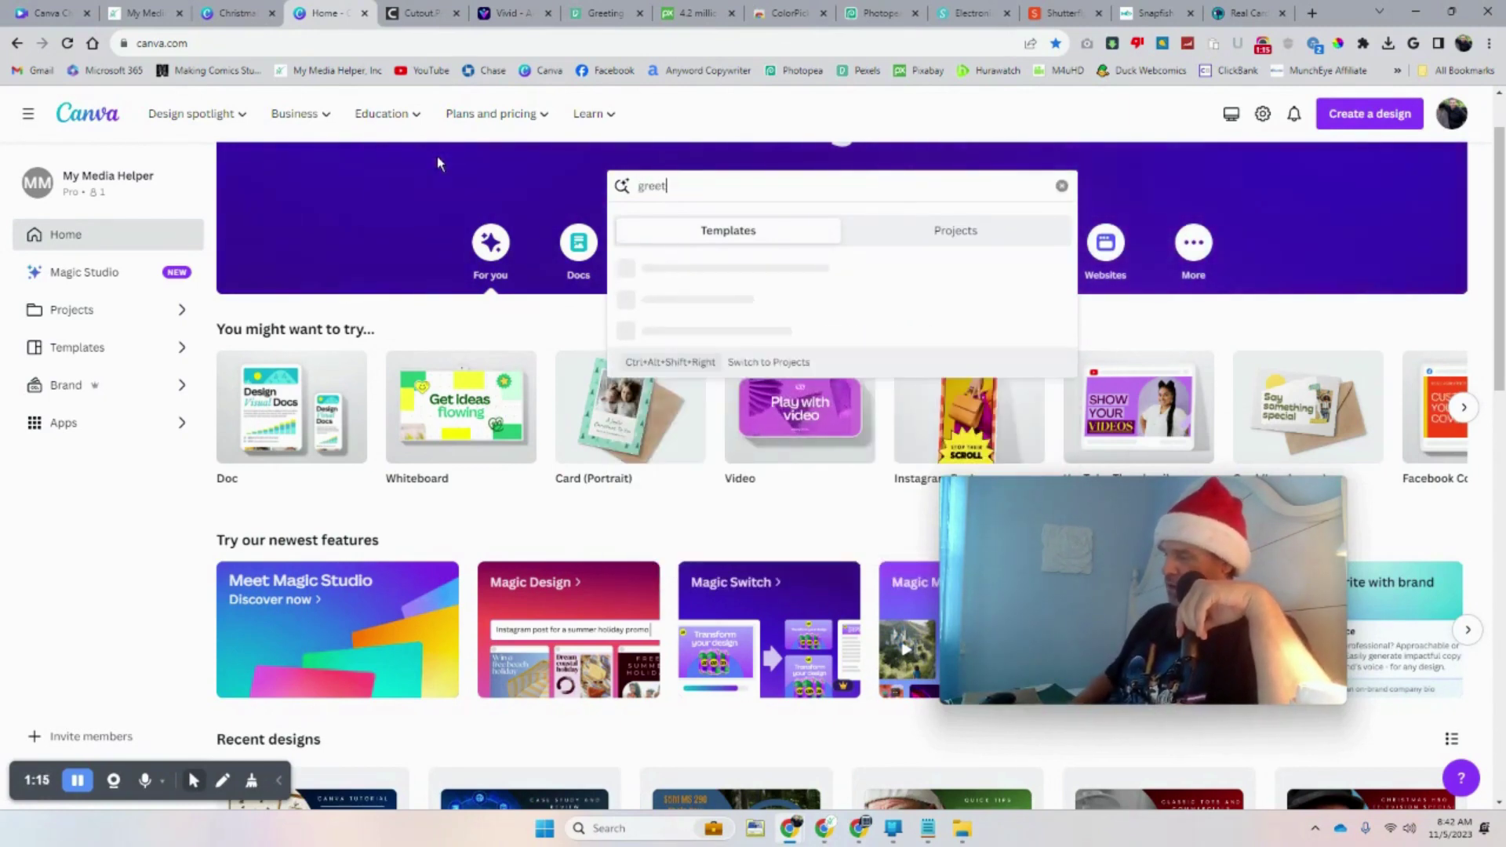
pyautogui.write('ing')
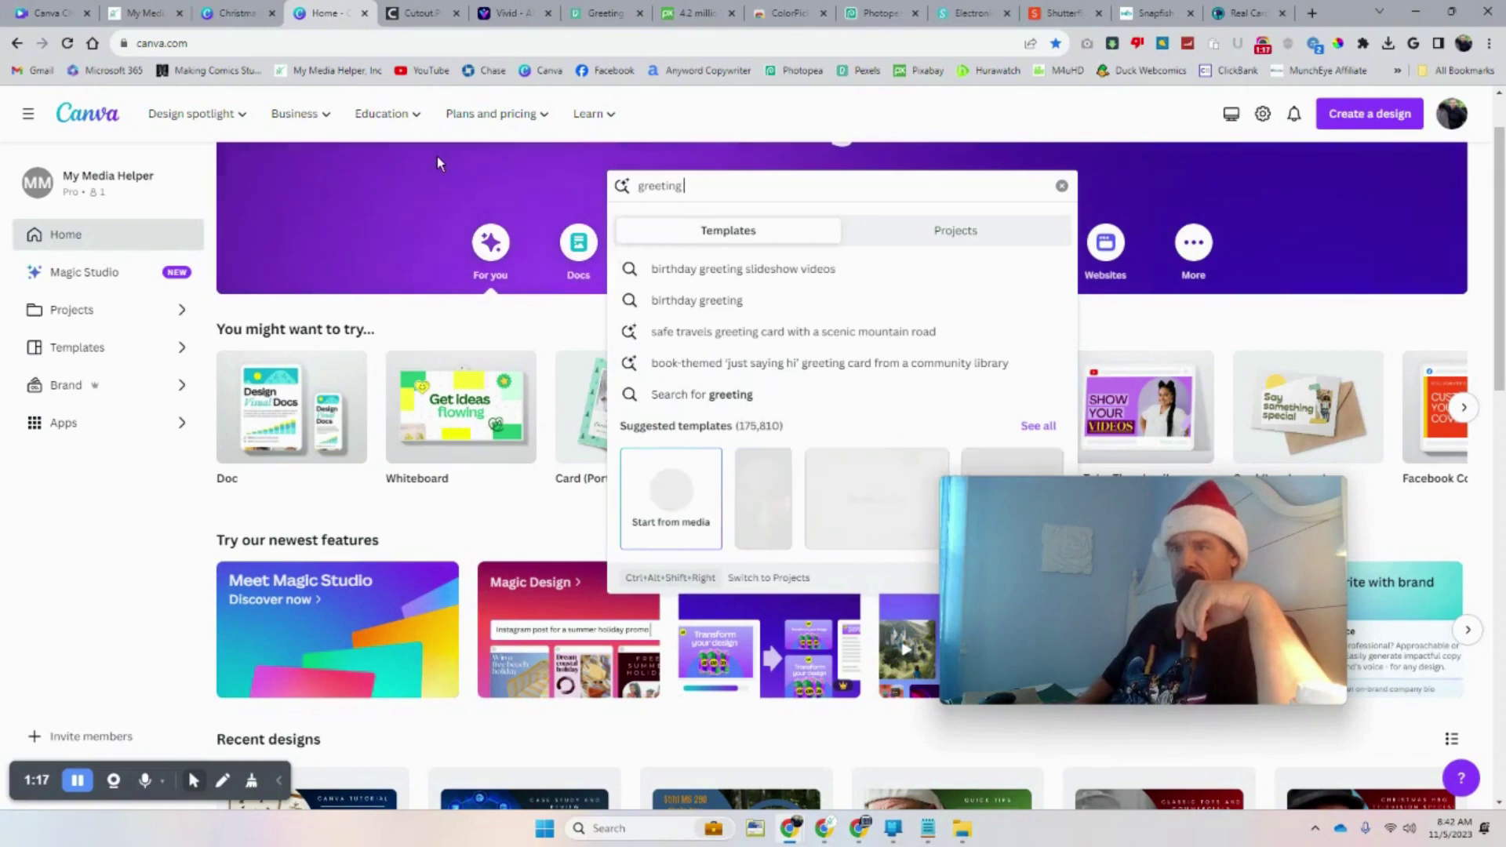
pyautogui.write(' card')
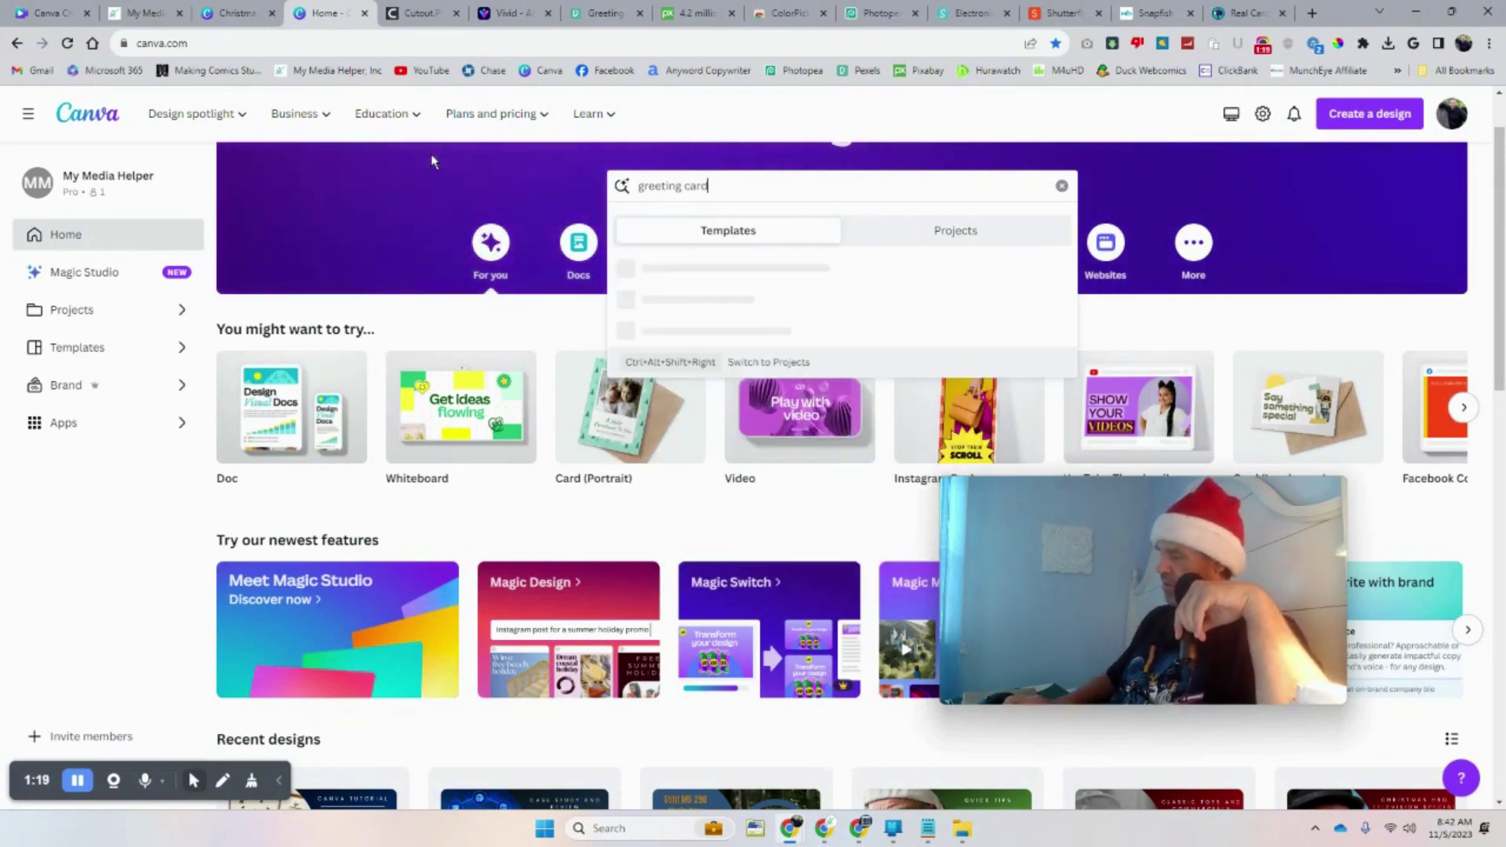
pyautogui.press('Return')
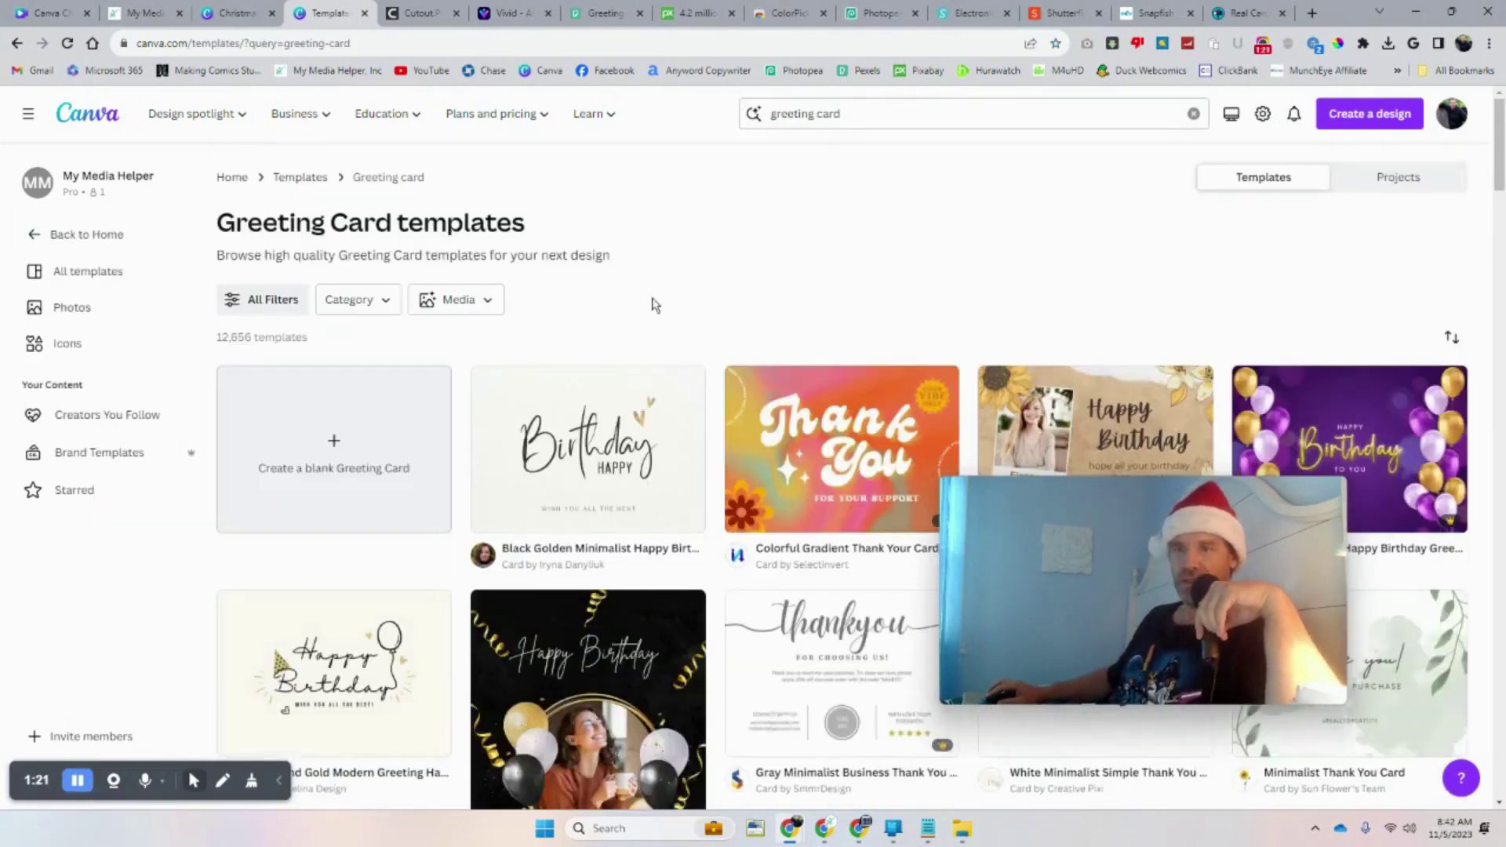
# Browse the greeting card results and open the White Colorful Minimal Greeting Card Portrait template
pyautogui.scroll(-4, 649, 285)
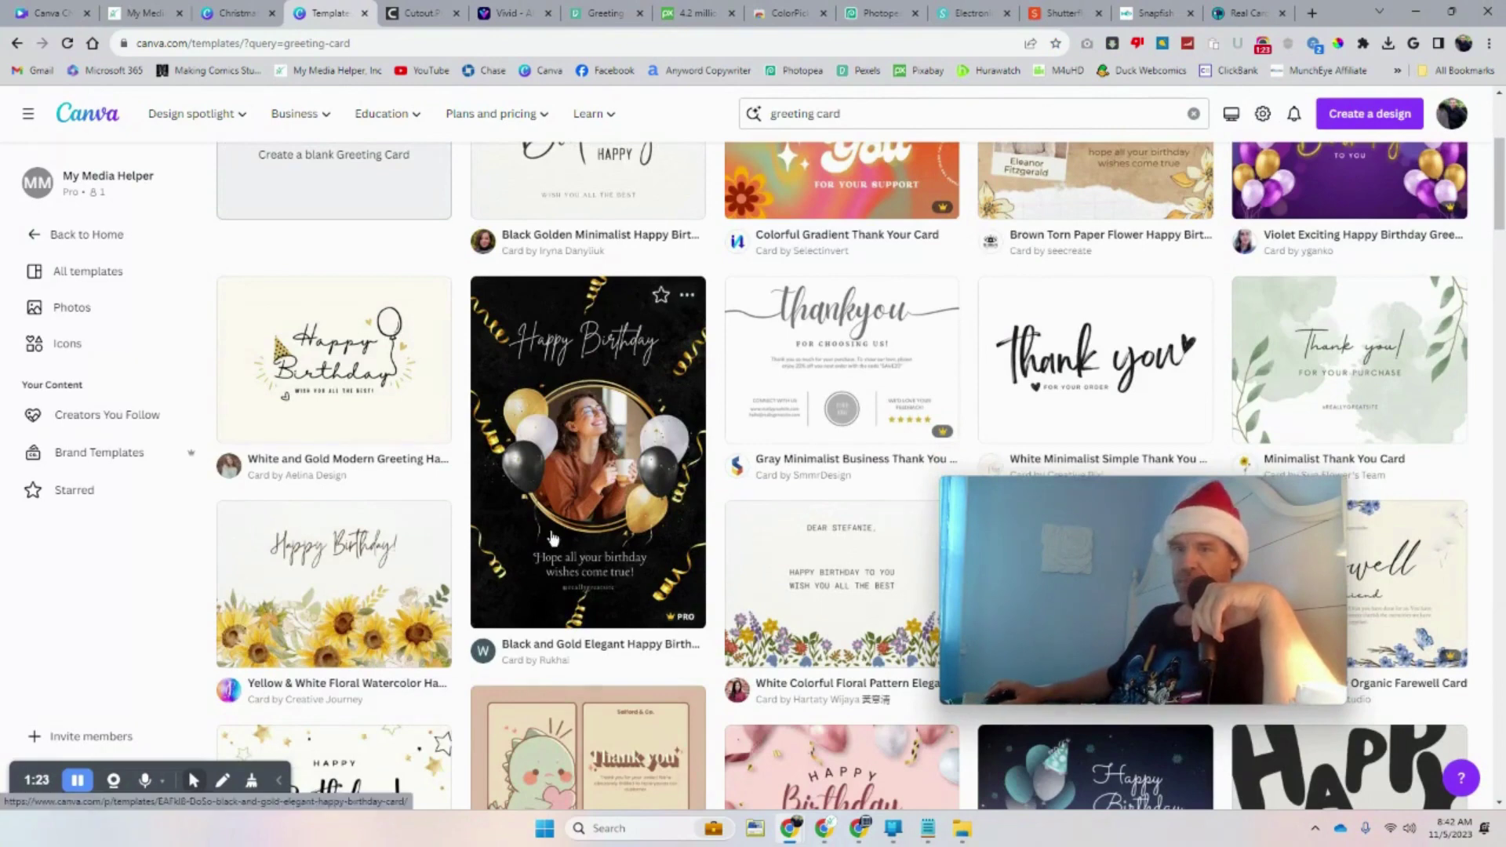
pyautogui.scroll(-2, 553, 539)
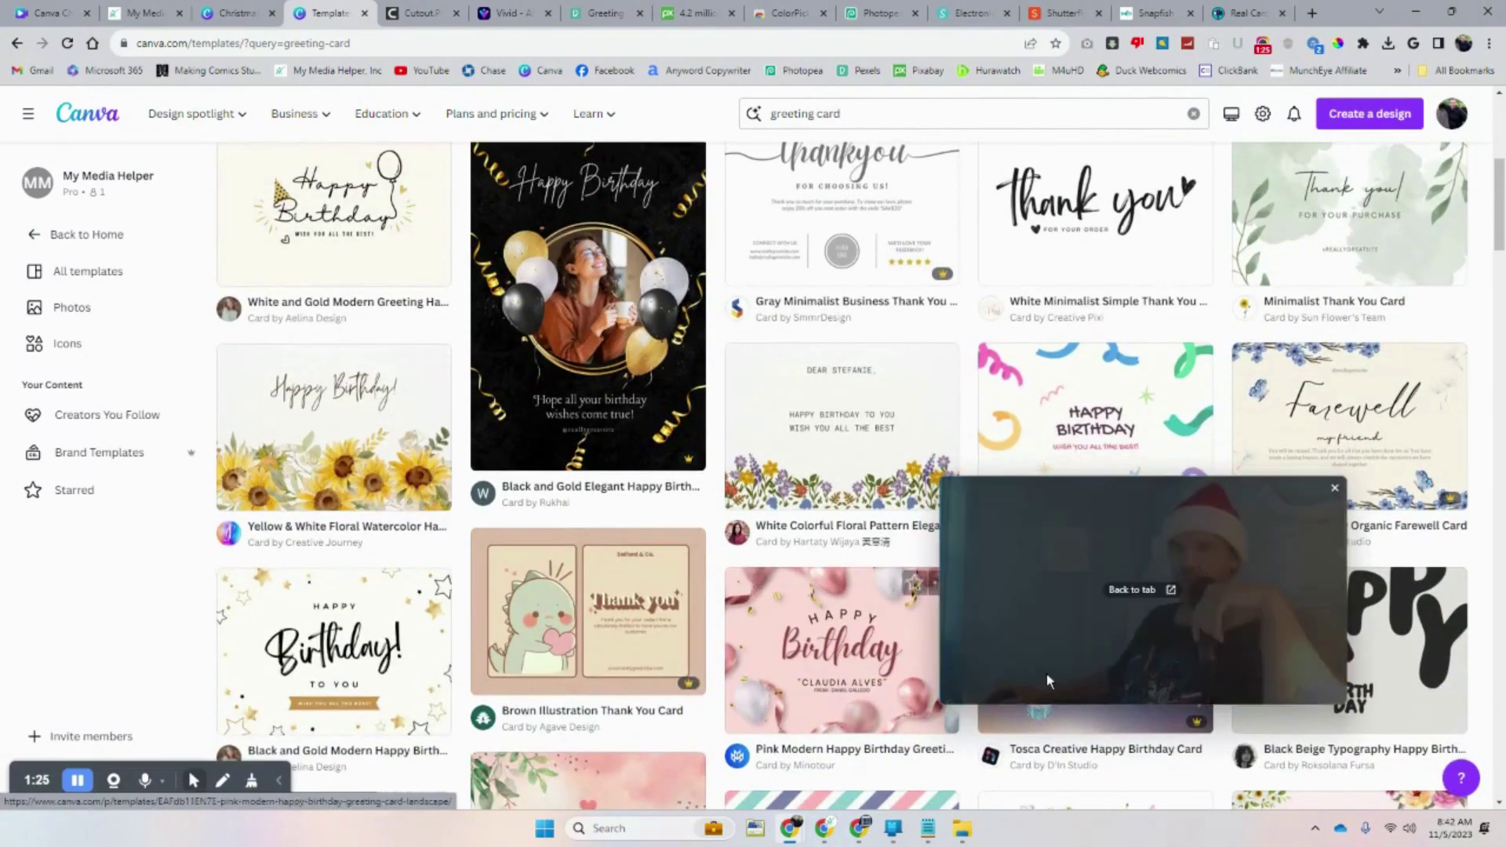
pyautogui.moveTo(683, 468)
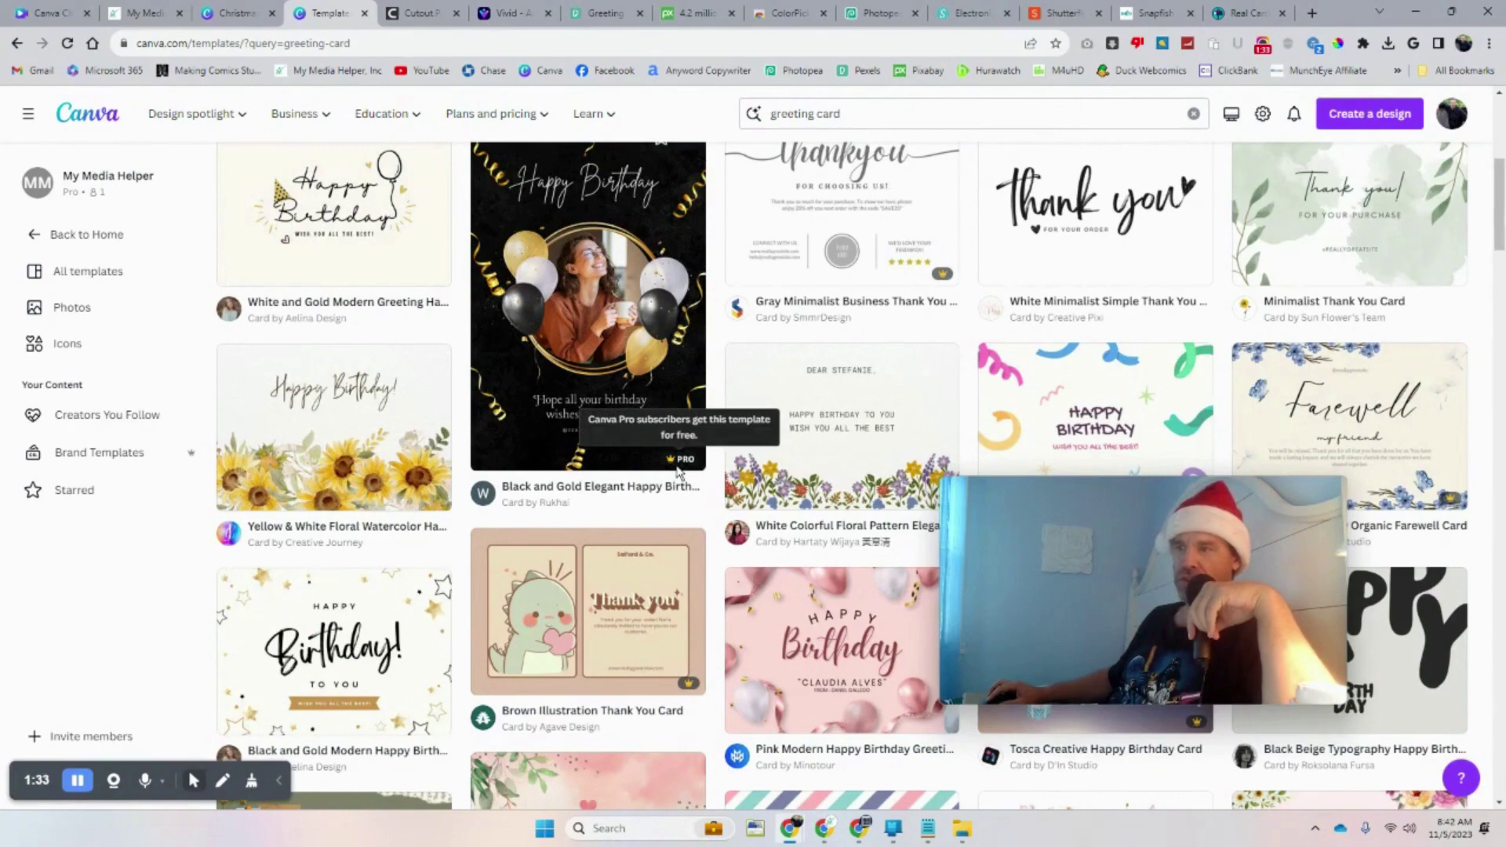
pyautogui.moveTo(1136, 586)
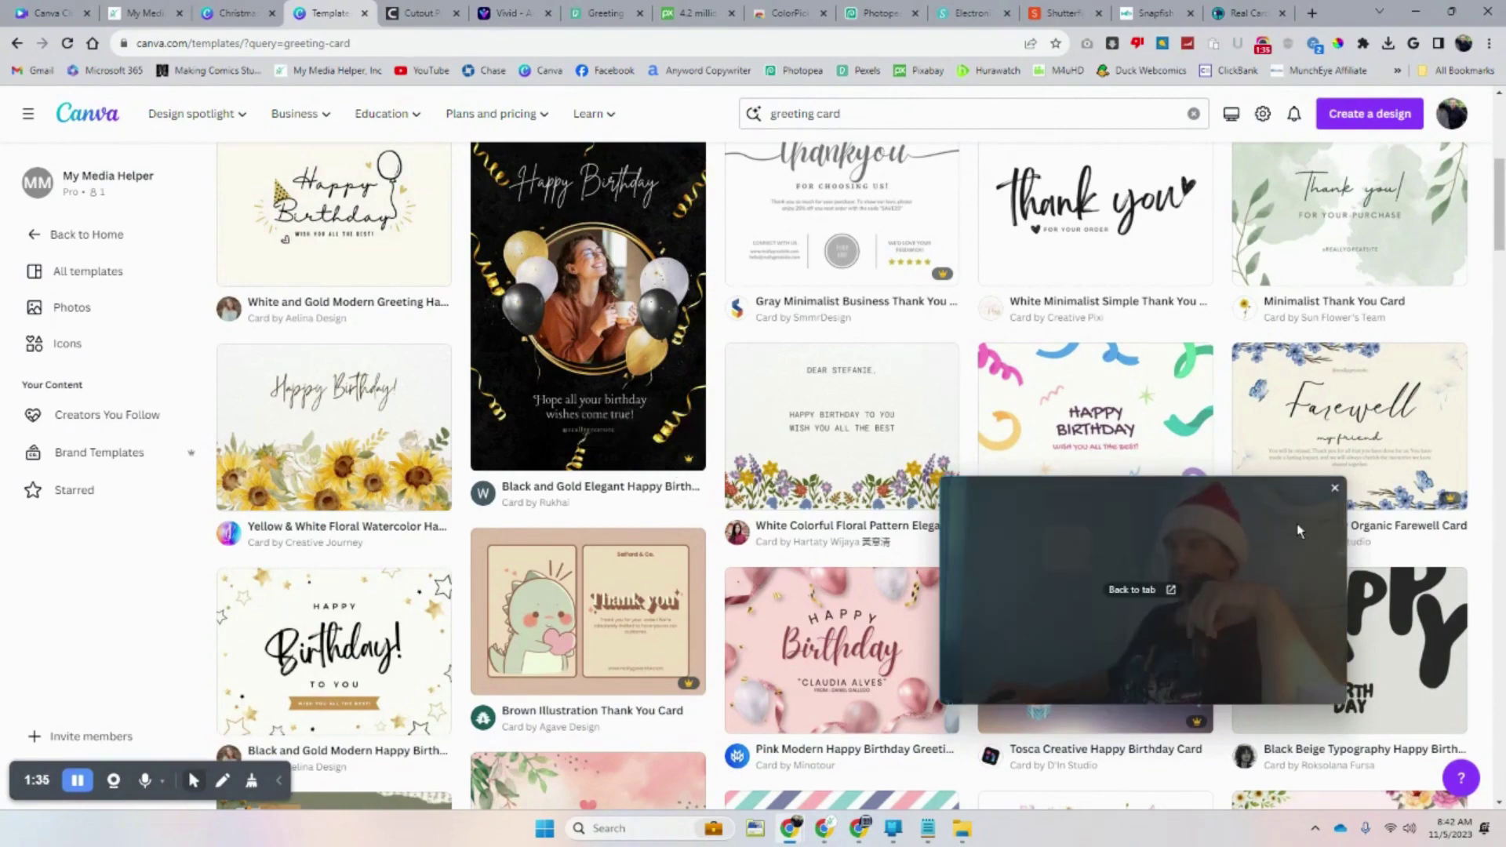
pyautogui.moveTo(1305, 532); pyautogui.dragTo(1010, 515)
pyautogui.scroll(6, 1300, 554)
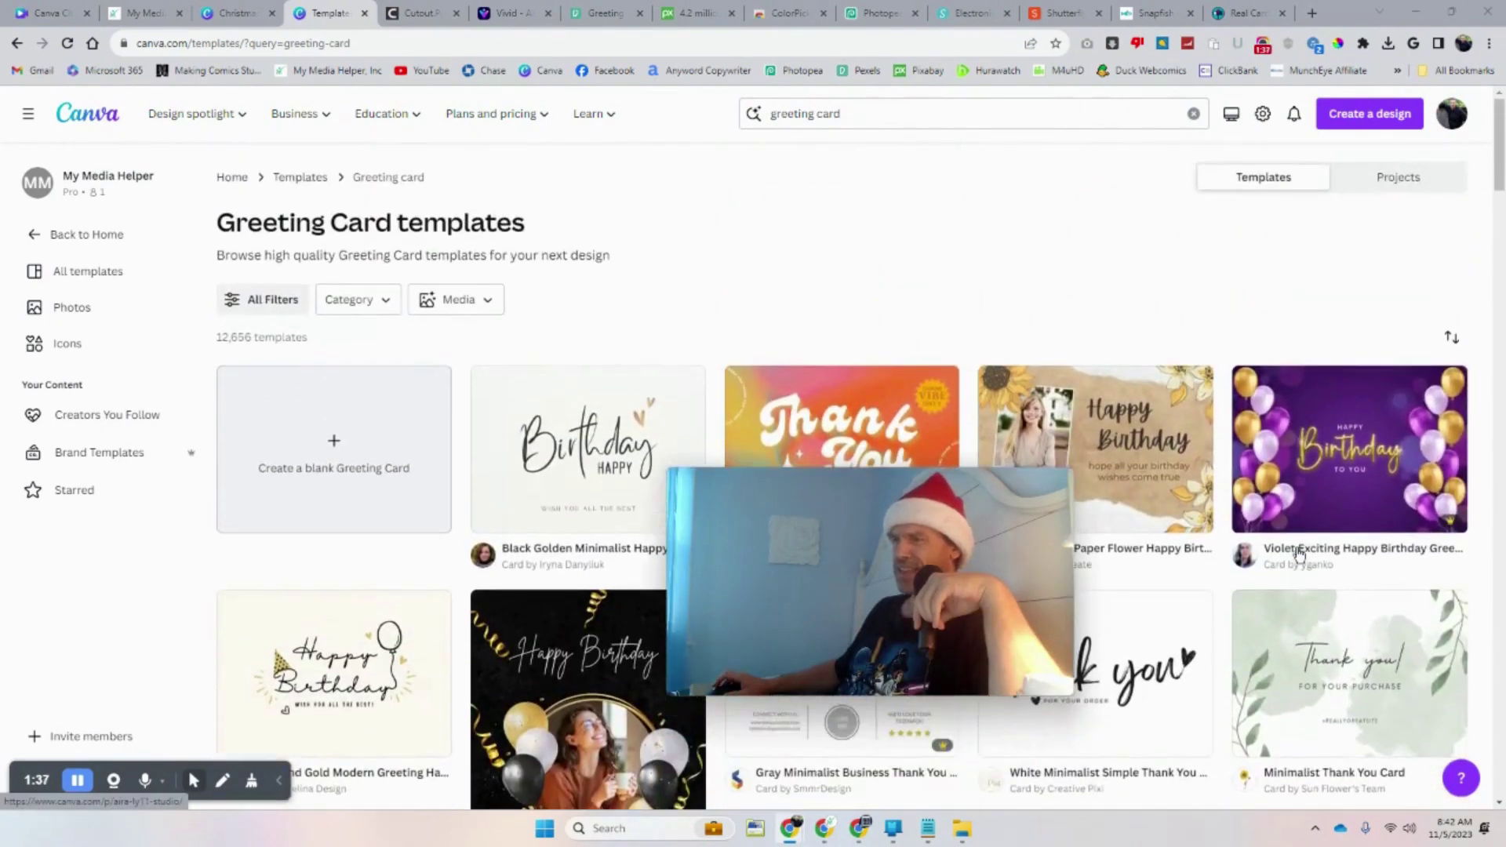
pyautogui.scroll(-6, 1300, 554)
pyautogui.scroll(-3, 1299, 555)
pyautogui.scroll(-4, 1294, 549)
pyautogui.scroll(-10, 1290, 545)
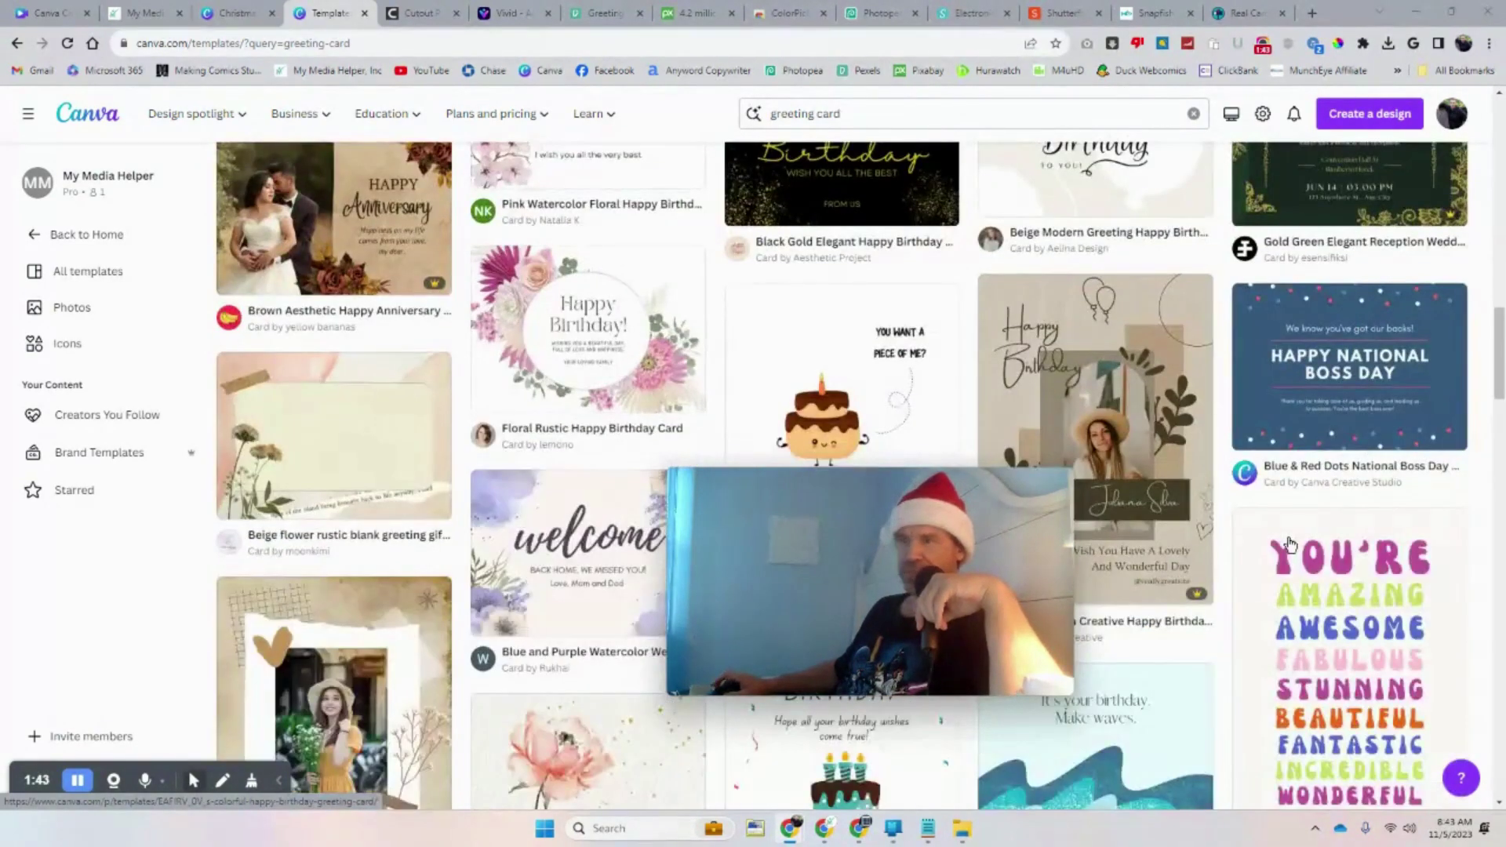
pyautogui.scroll(-2, 1290, 543)
pyautogui.moveTo(1007, 542); pyautogui.dragTo(963, 353)
pyautogui.moveTo(1398, 520)
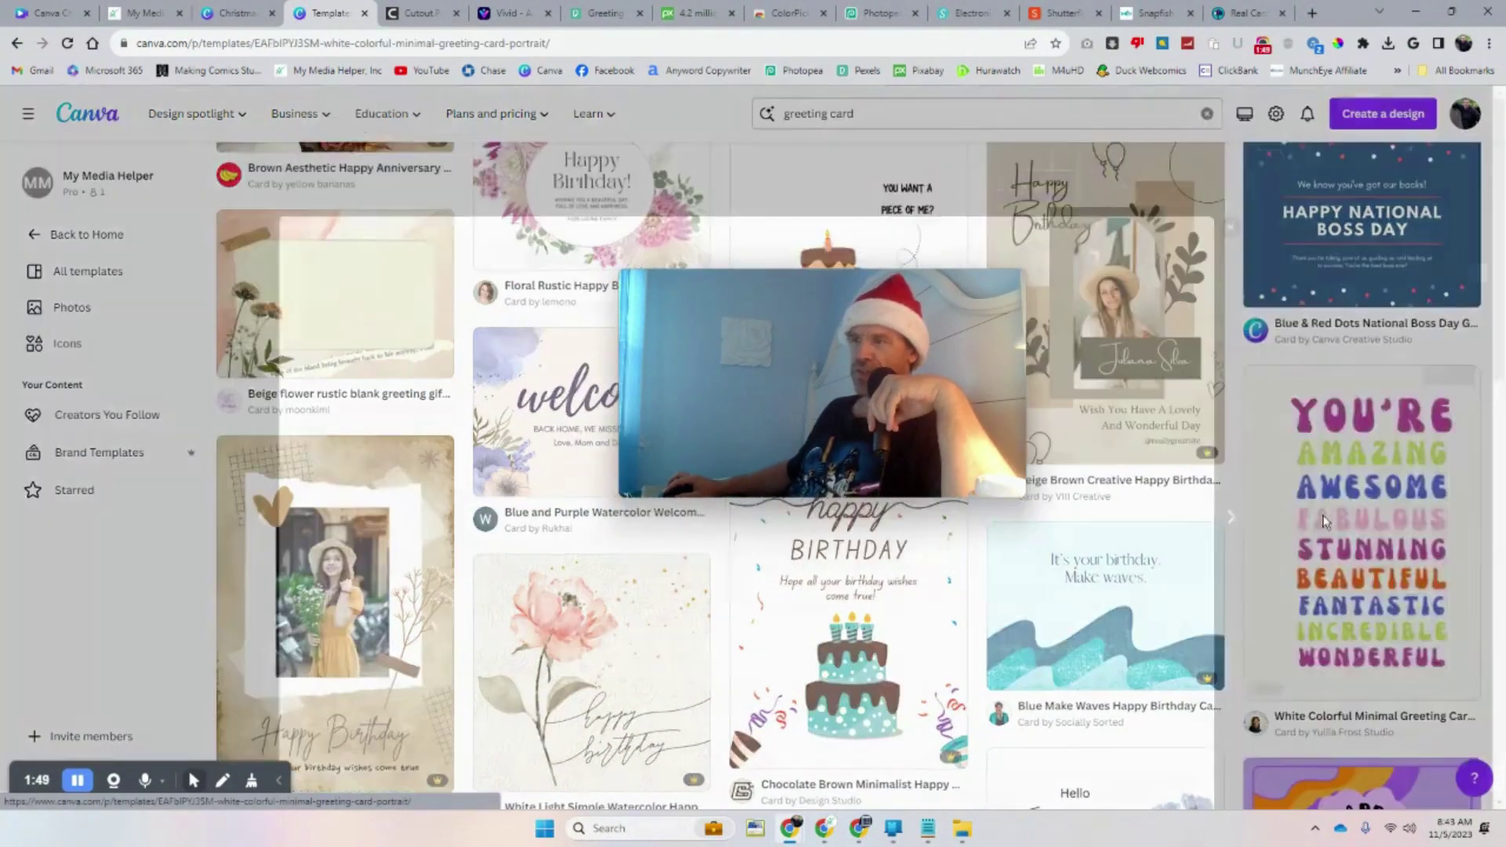
pyautogui.click(1324, 518)
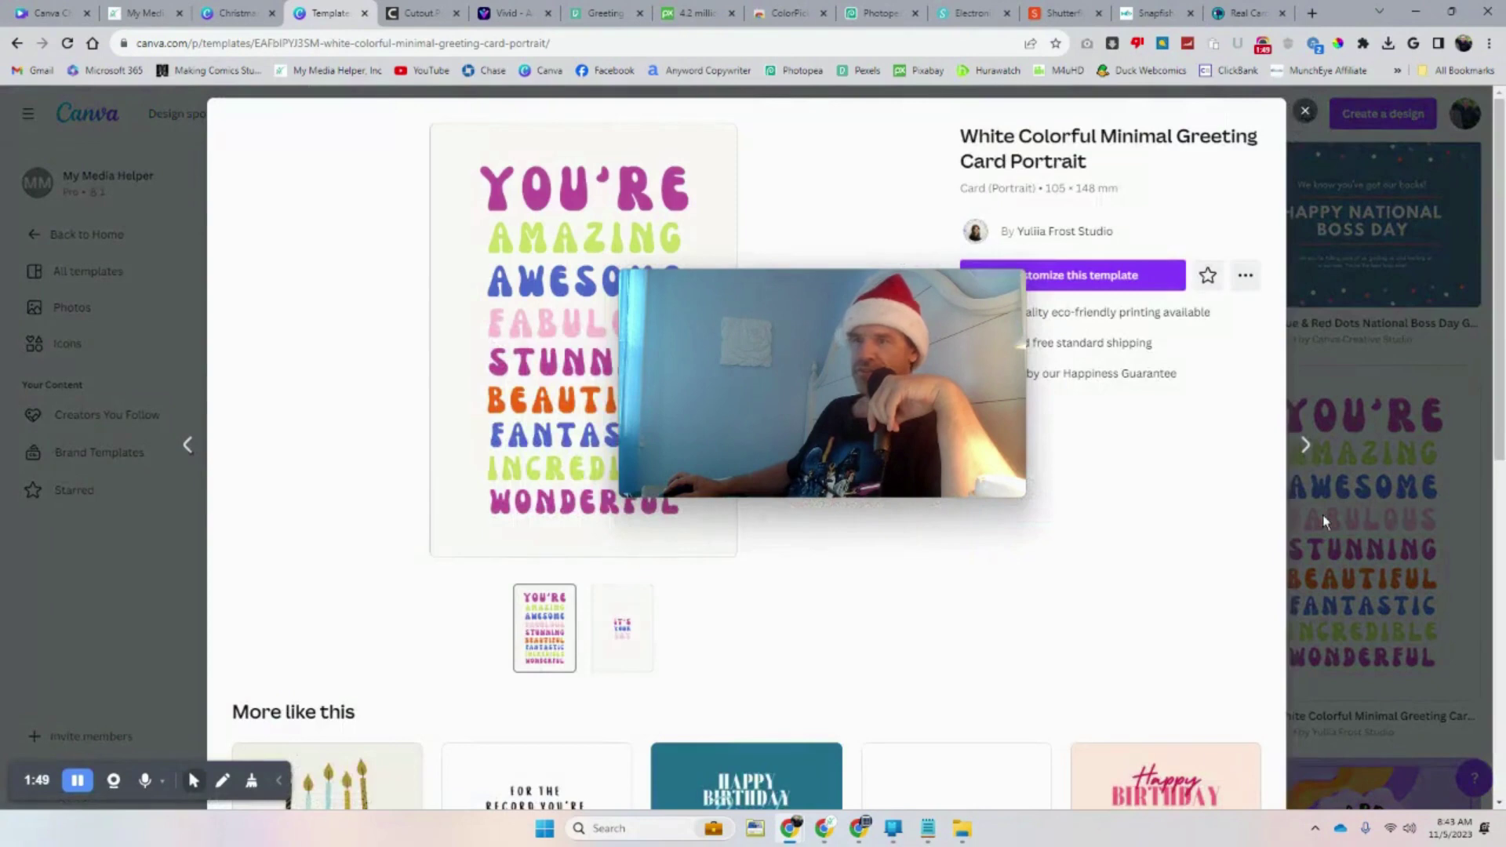
# Customize the White Colorful Minimal Greeting Card Portrait template as an editable two-page design
pyautogui.moveTo(880, 317); pyautogui.dragTo(831, 424)
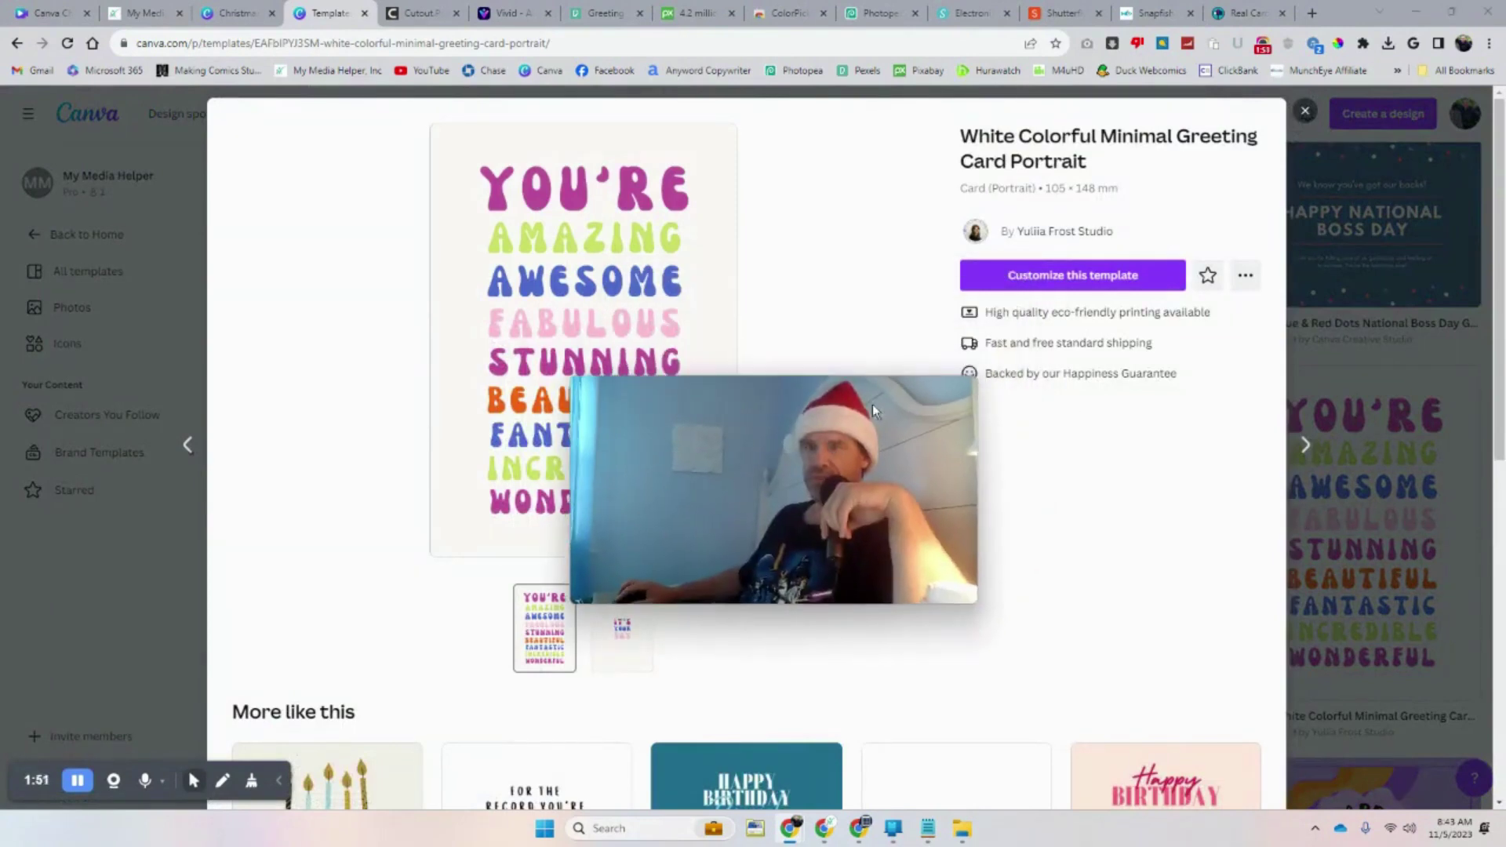
pyautogui.click(1088, 276)
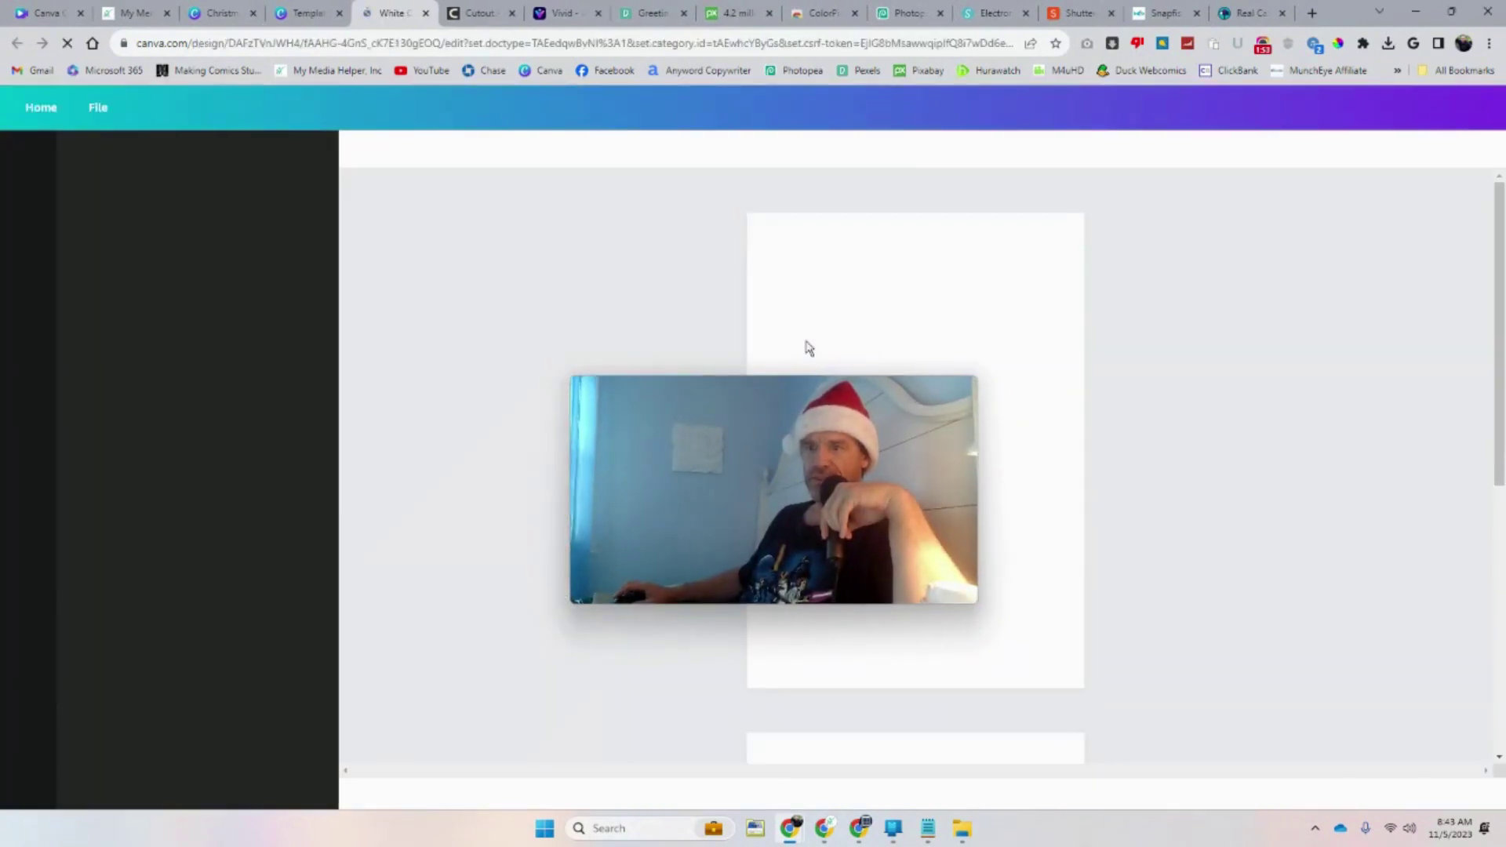
pyautogui.moveTo(855, 445); pyautogui.dragTo(633, 294)
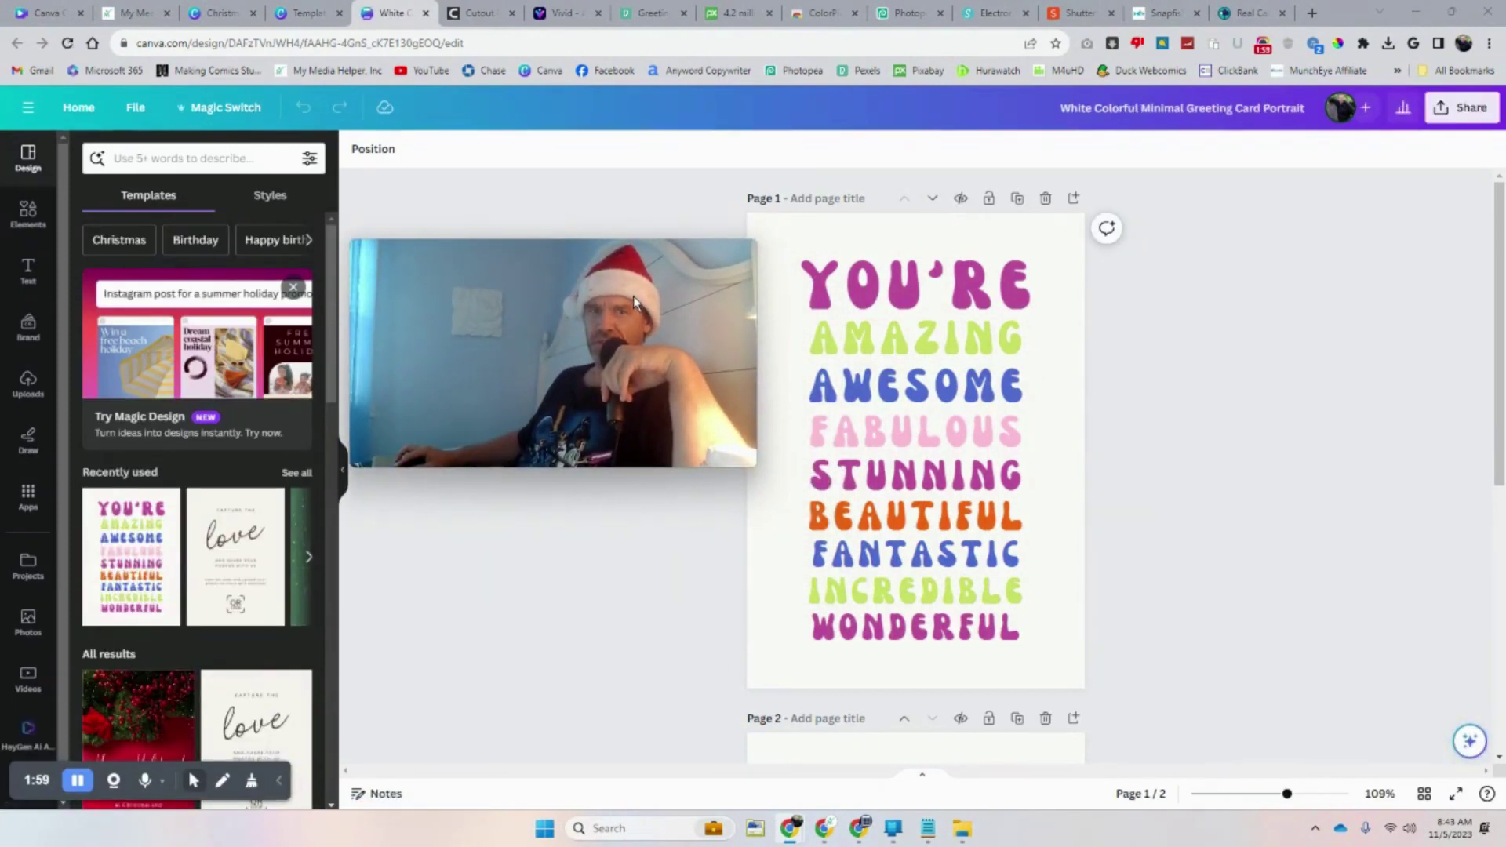
# Switch to the cutout.pro home page tab
pyautogui.click(477, 10)
pyautogui.moveTo(532, 306); pyautogui.dragTo(1071, 261)
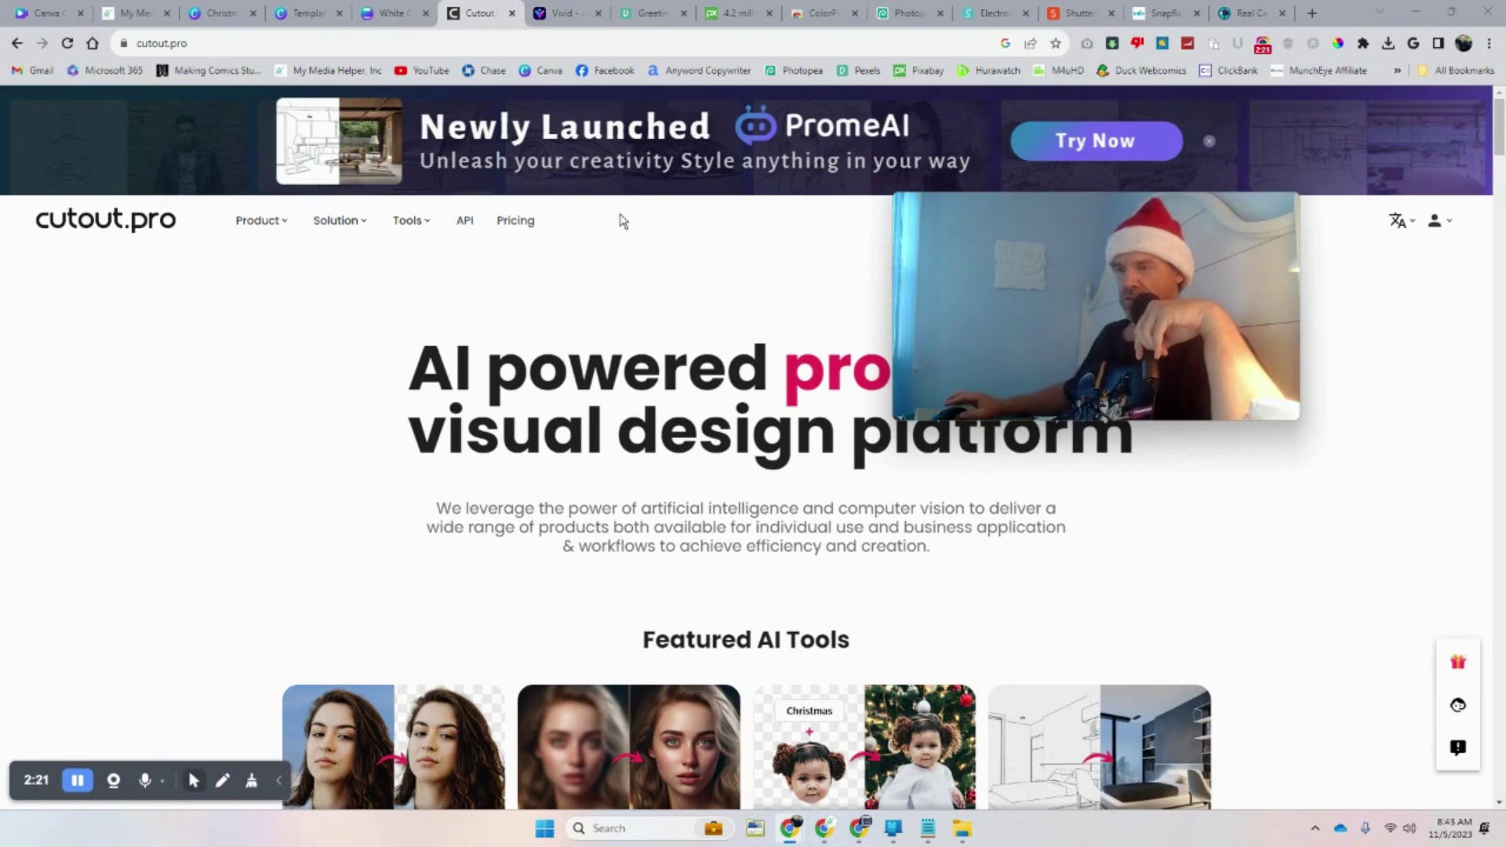
# In File Explorer, move from Desktop to the Downloads folder with today's family photos
pyautogui.click(970, 835)
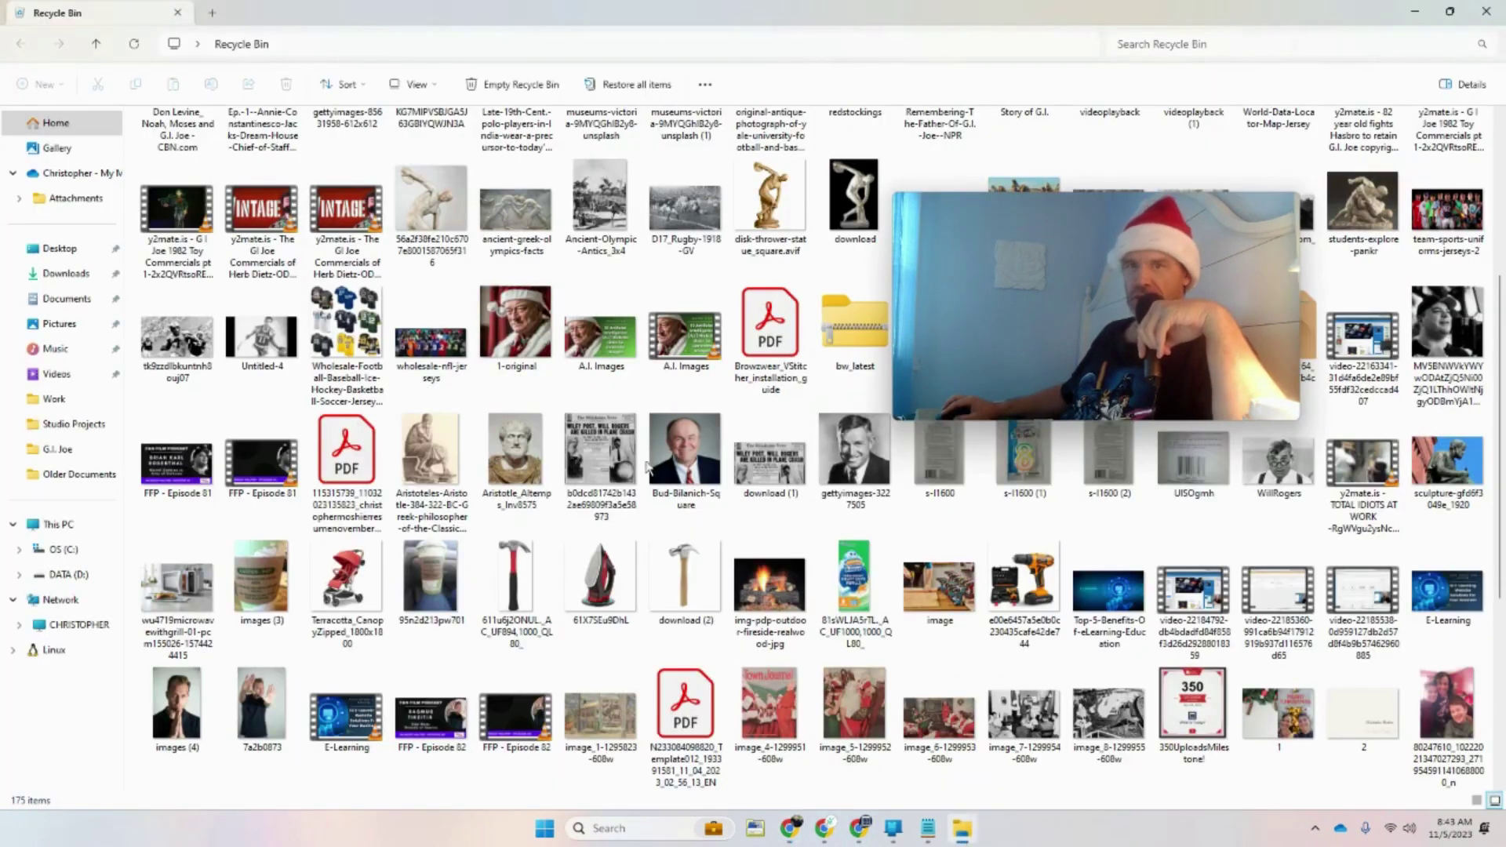
pyautogui.scroll(3, 421, 306)
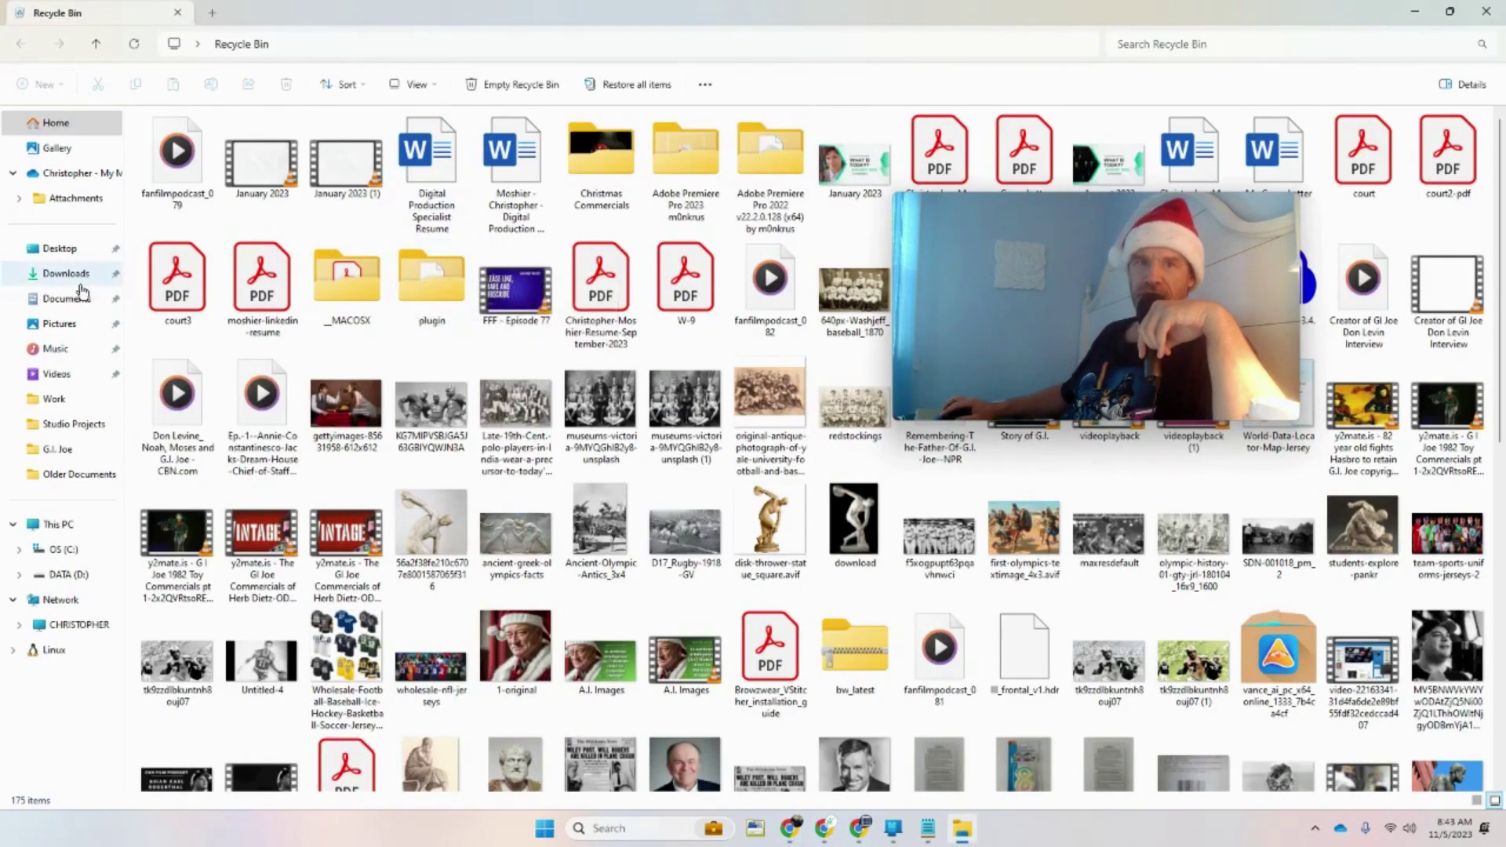
pyautogui.click(66, 248)
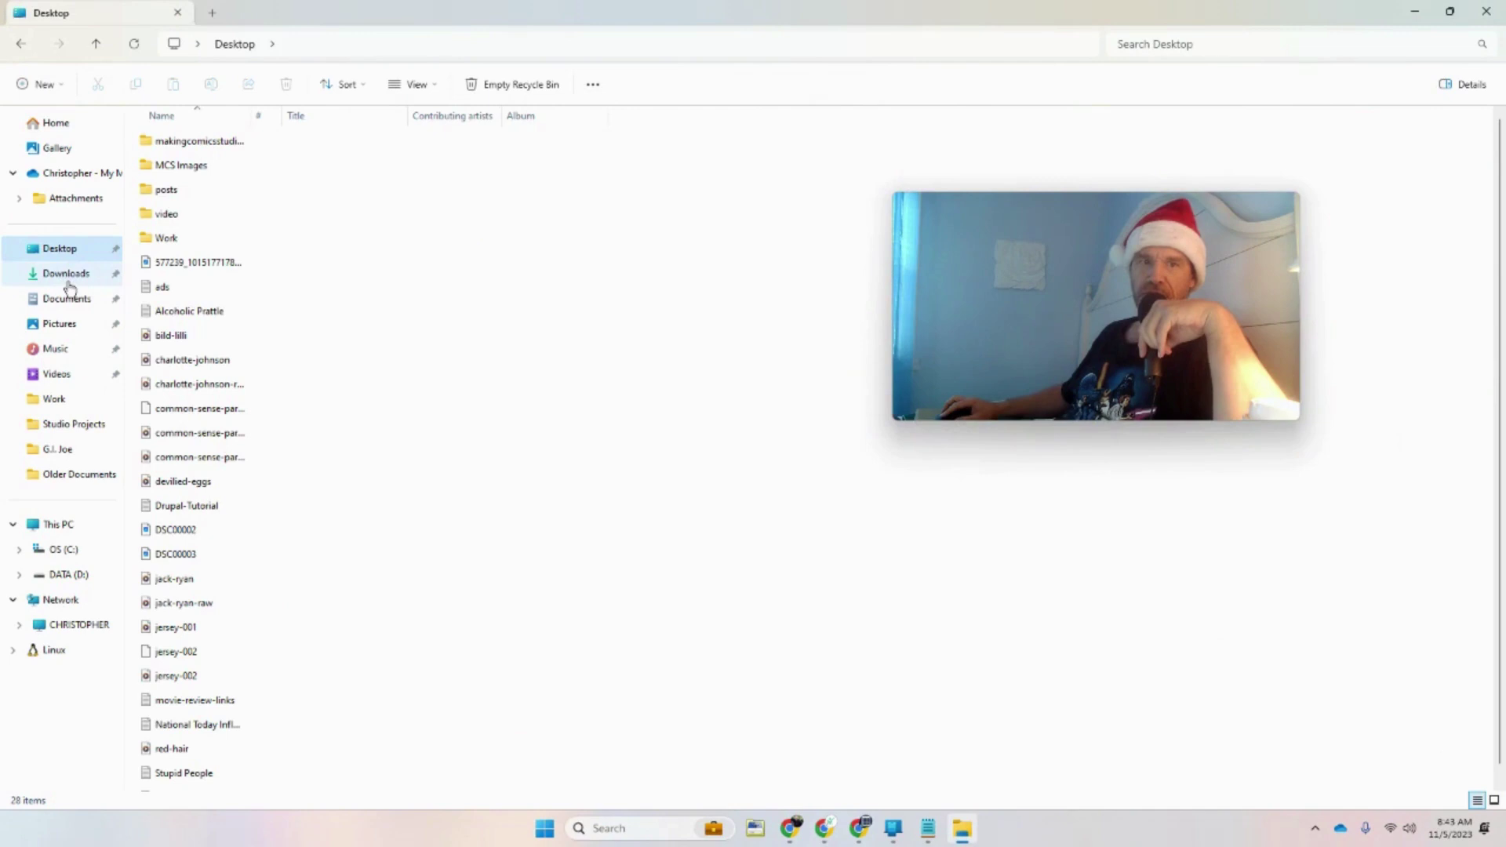
pyautogui.click(67, 278)
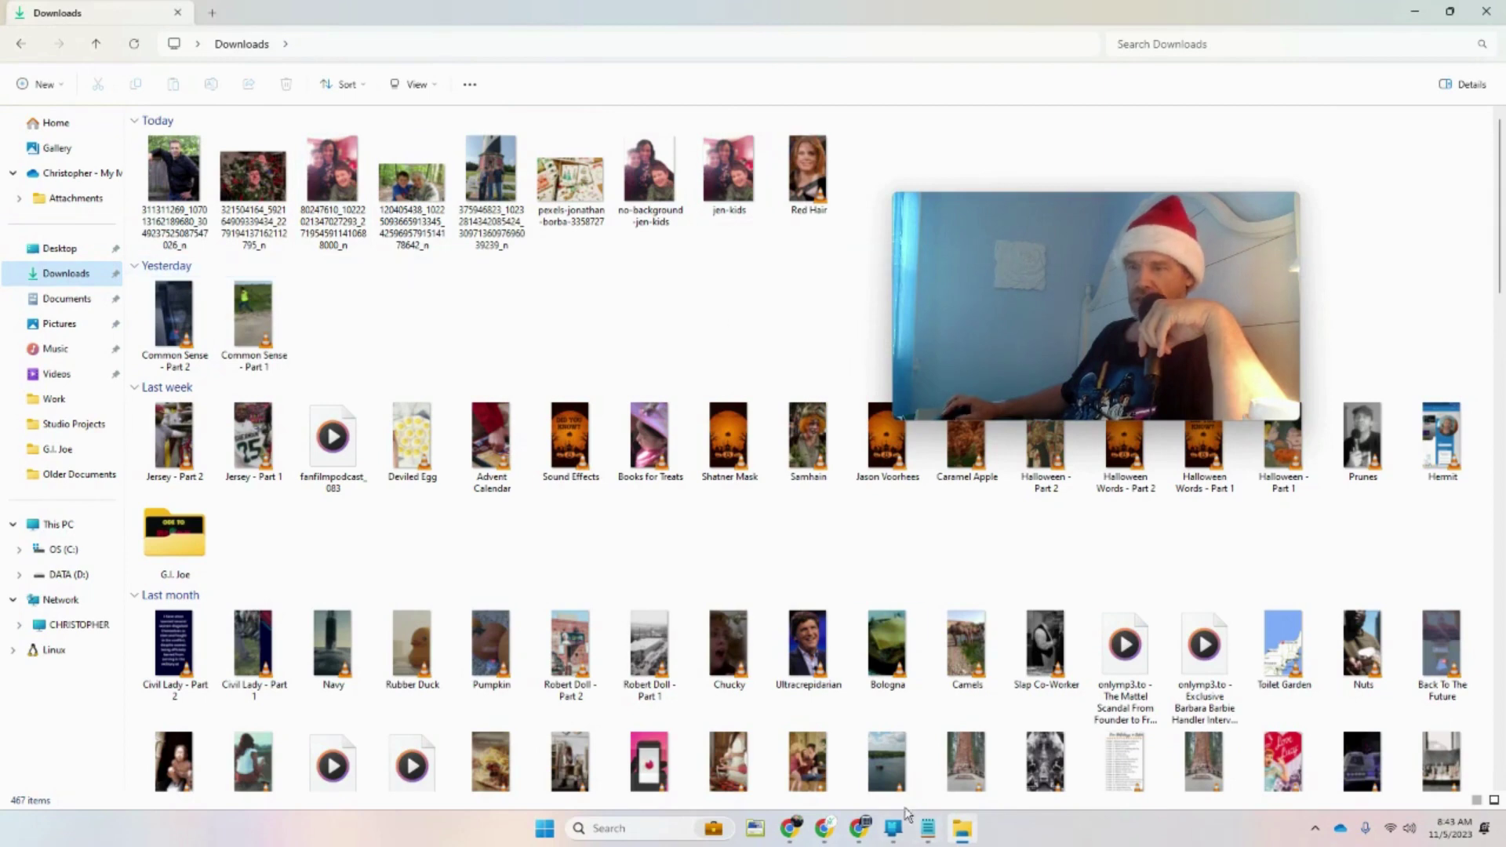
pyautogui.click(790, 833)
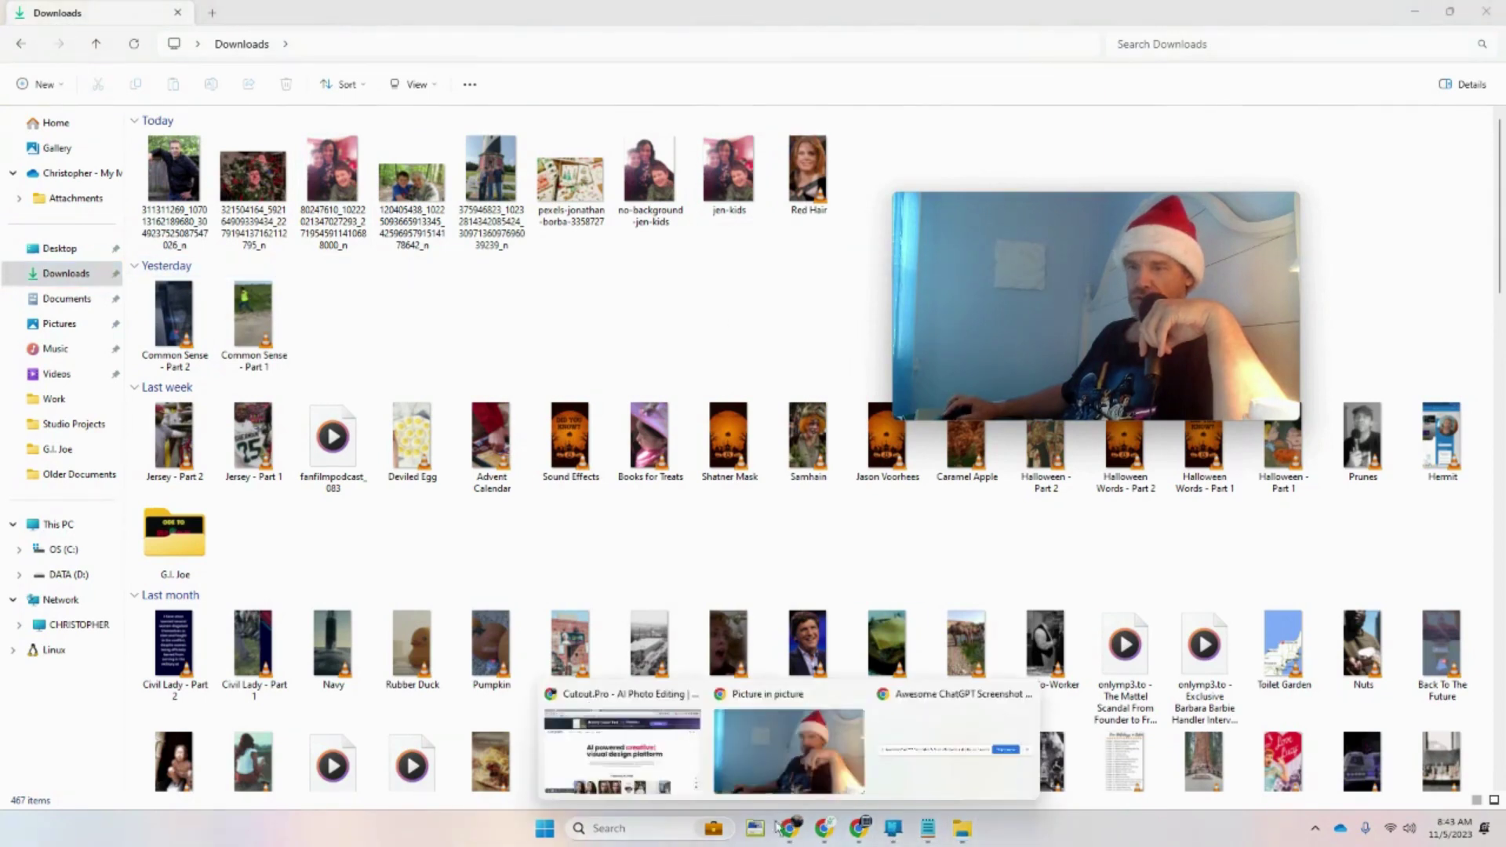
# Open cutout.pro's Photo Enhancer & Upscaler in a new tab
pyautogui.click(663, 773)
pyautogui.scroll(-4, 677, 627)
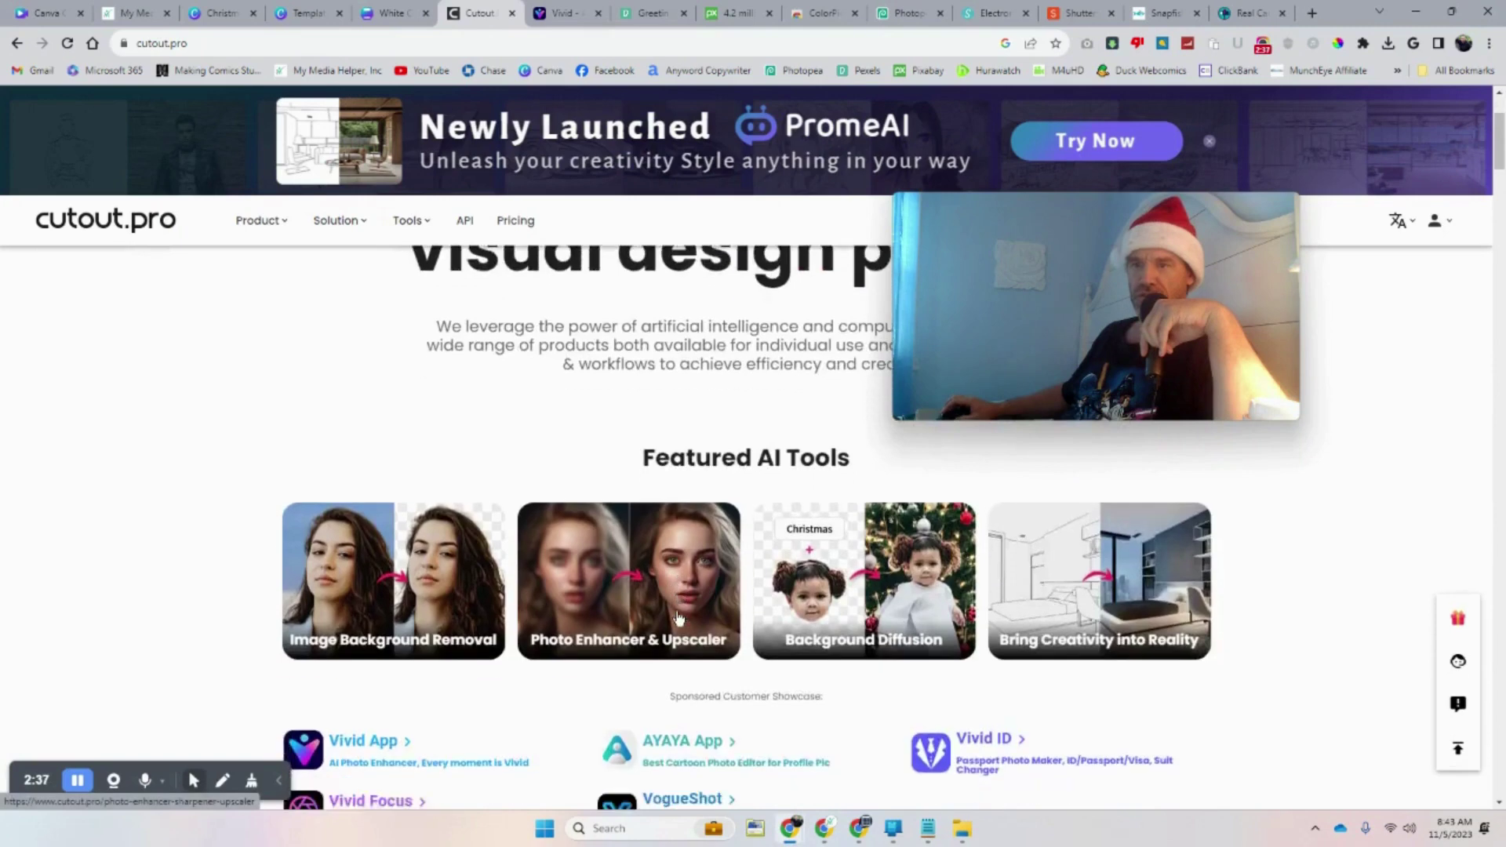
pyautogui.scroll(1, 678, 616)
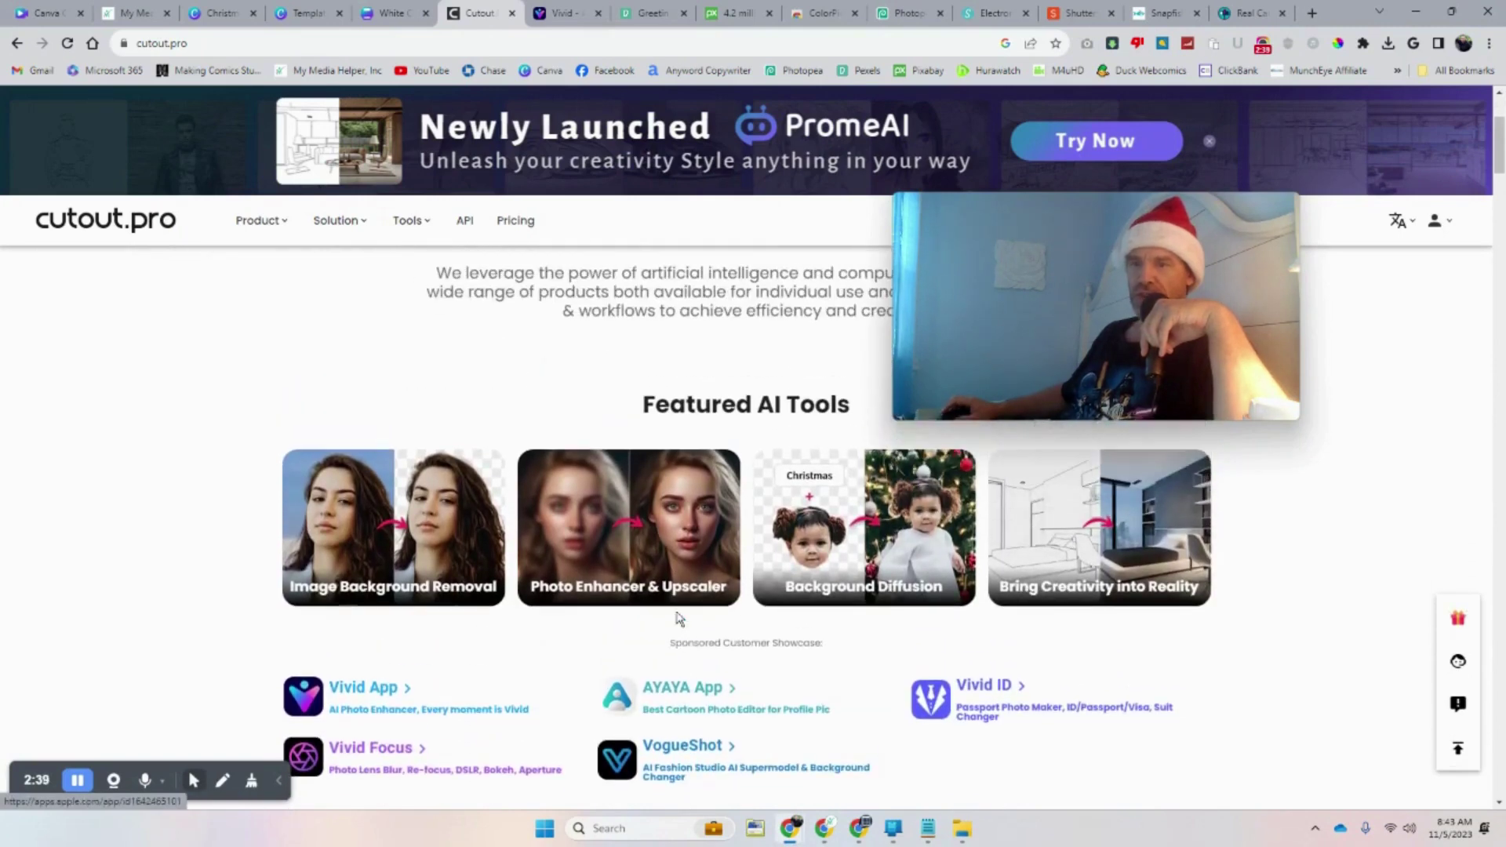
pyautogui.moveTo(1180, 314); pyautogui.dragTo(1190, 284)
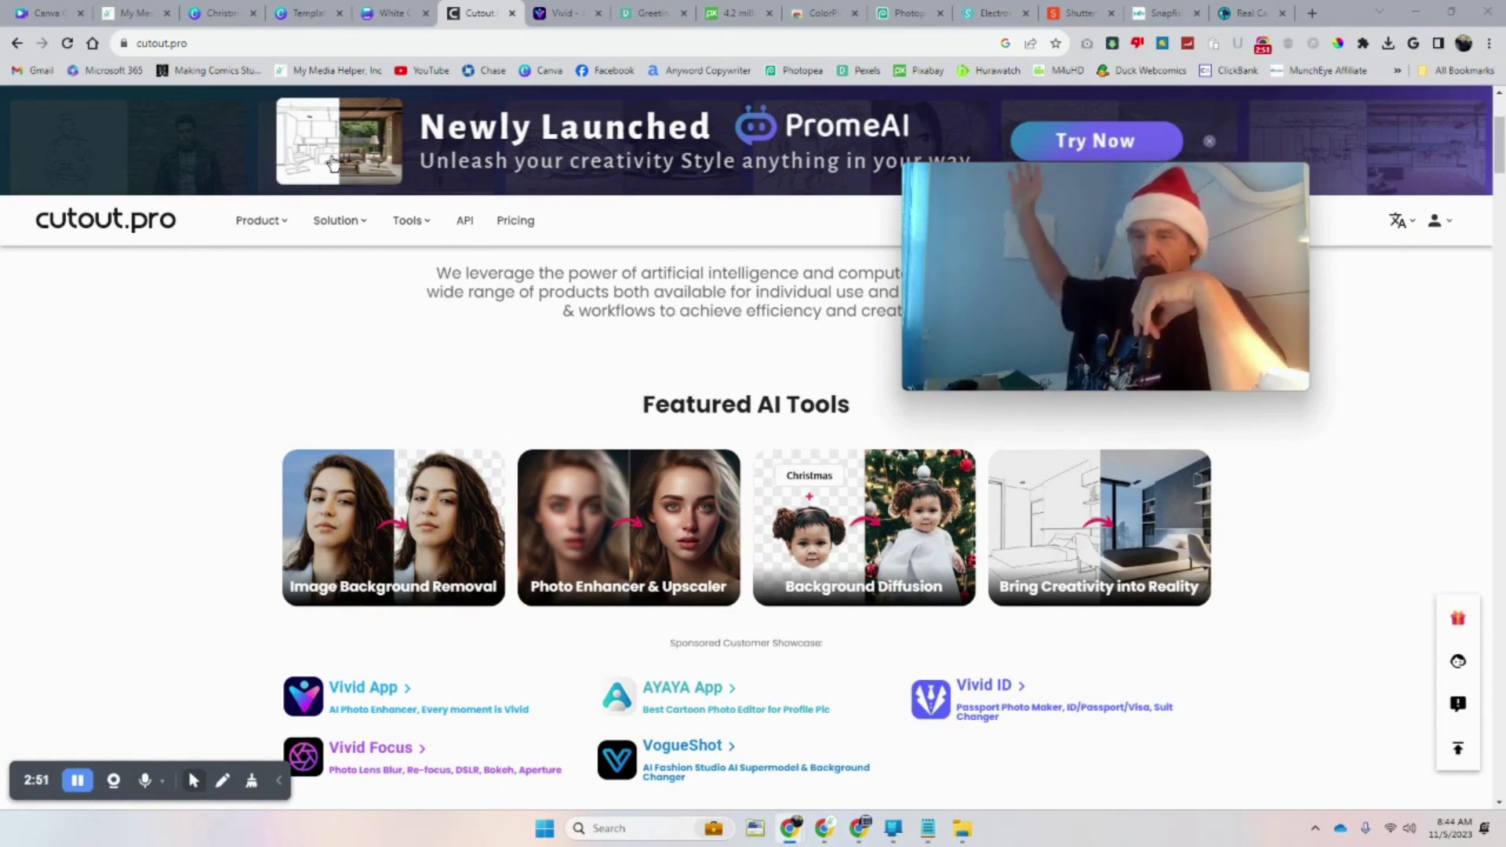
pyautogui.rightClick(634, 554)
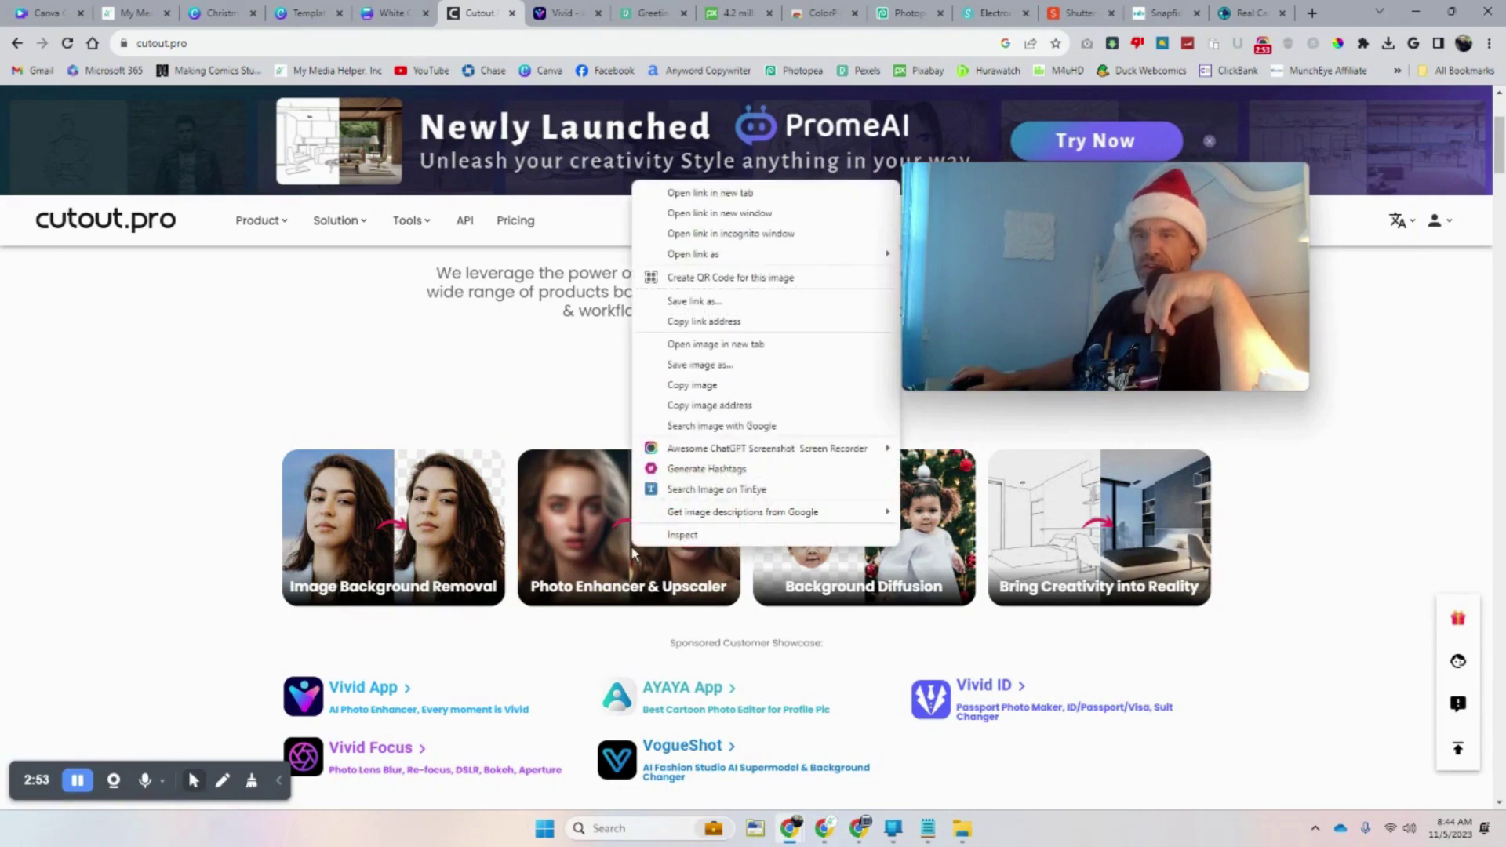
pyautogui.click(710, 194)
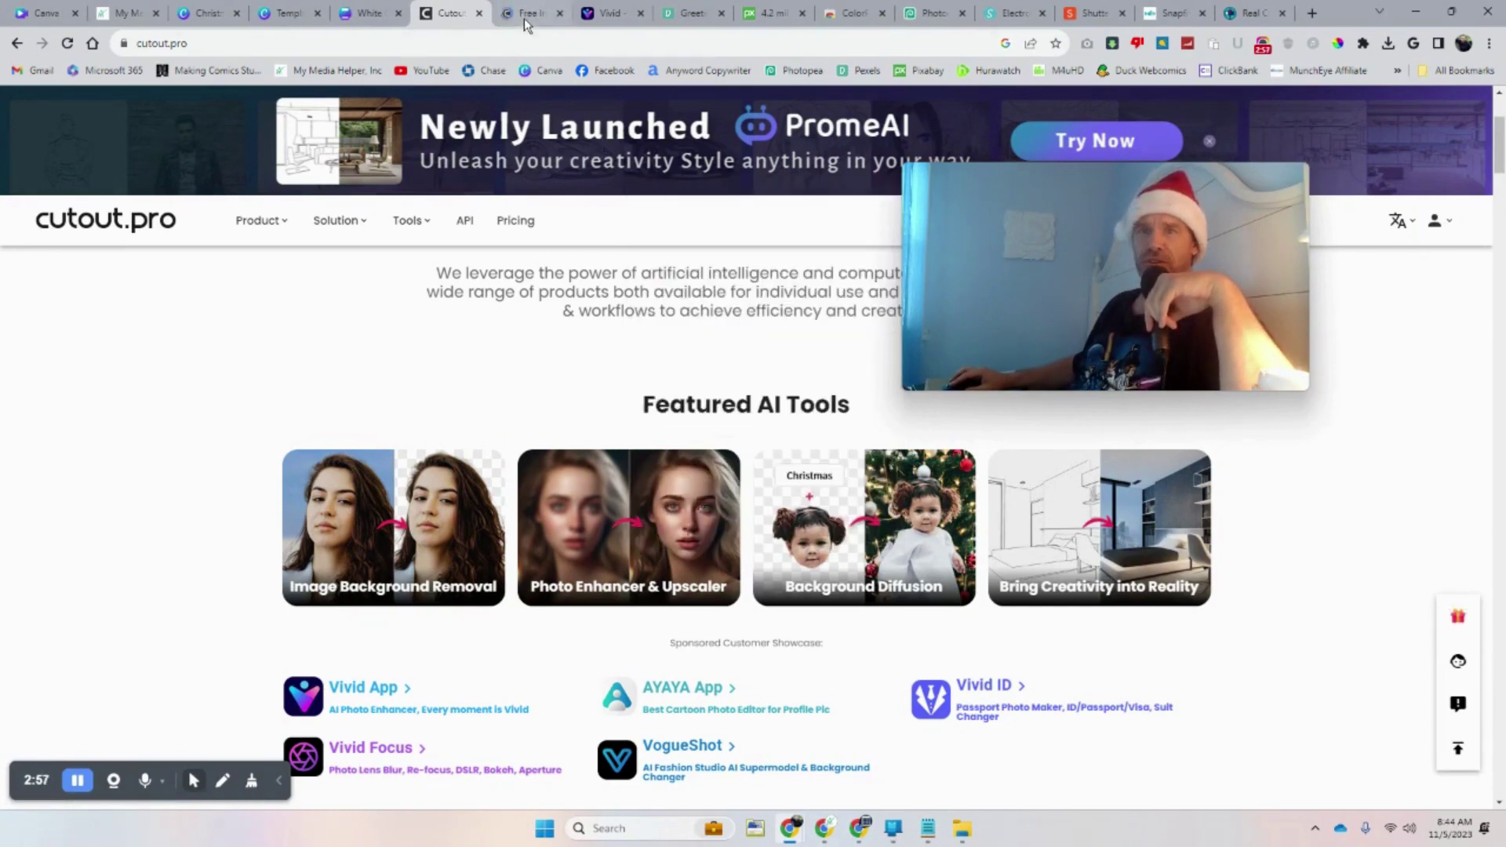
# Upload the jen-kids family photo from Downloads to the Image Enhancer
pyautogui.click(524, 13)
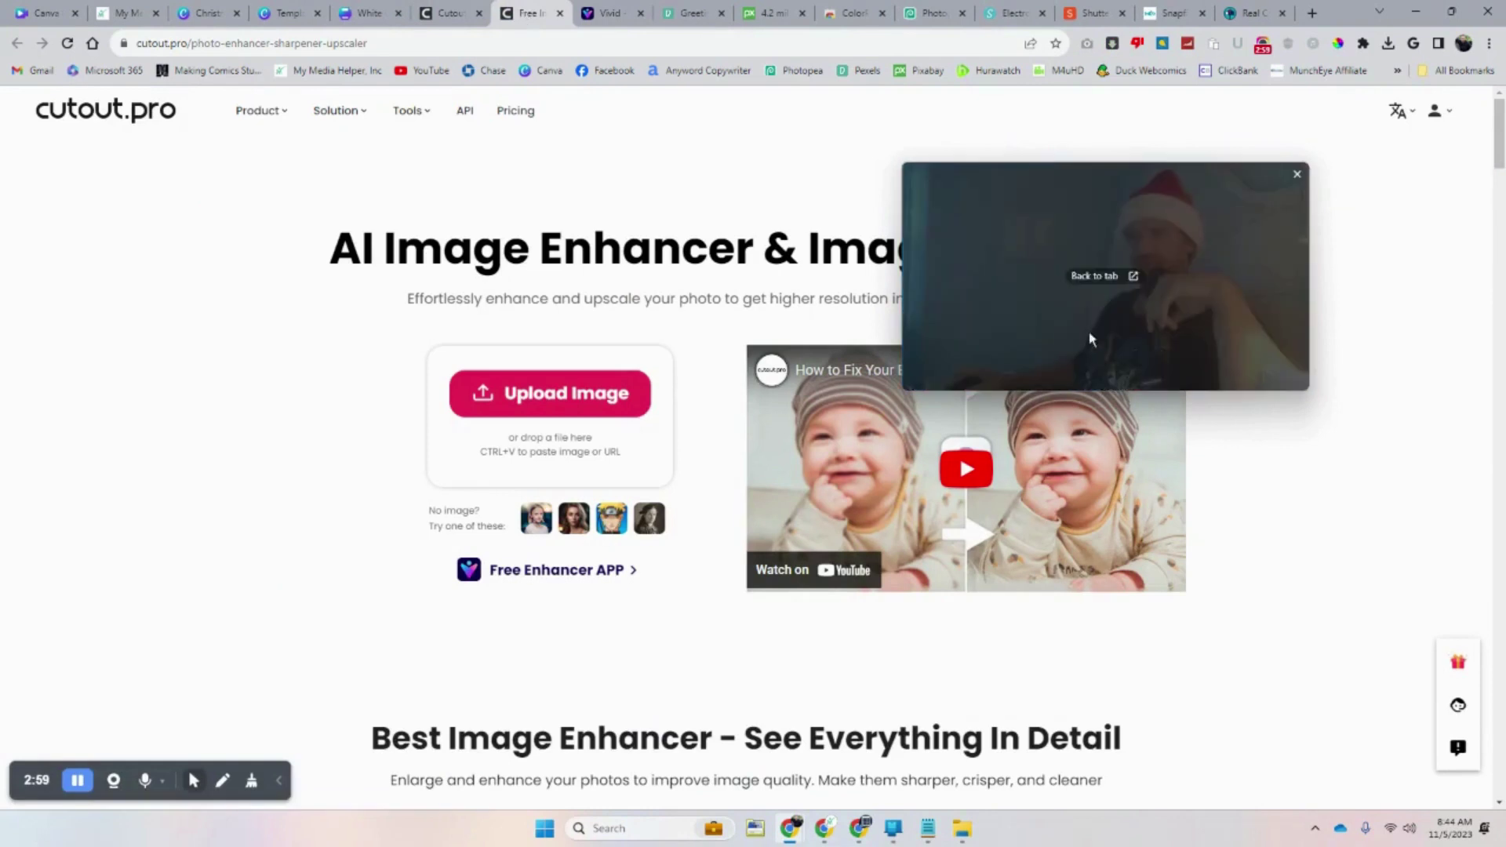
pyautogui.moveTo(1064, 230); pyautogui.dragTo(1087, 167)
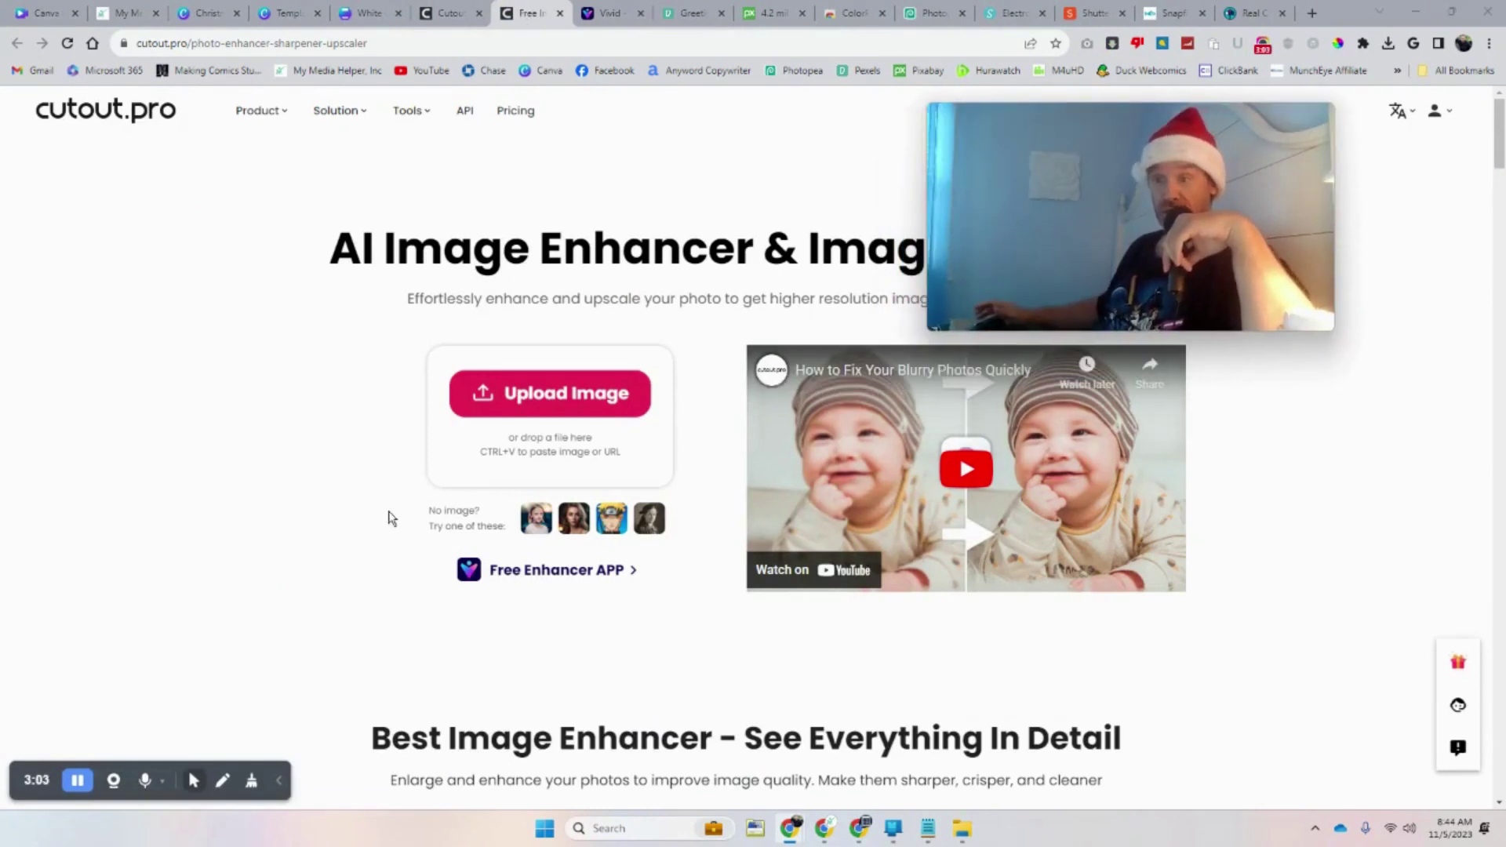
pyautogui.click(562, 412)
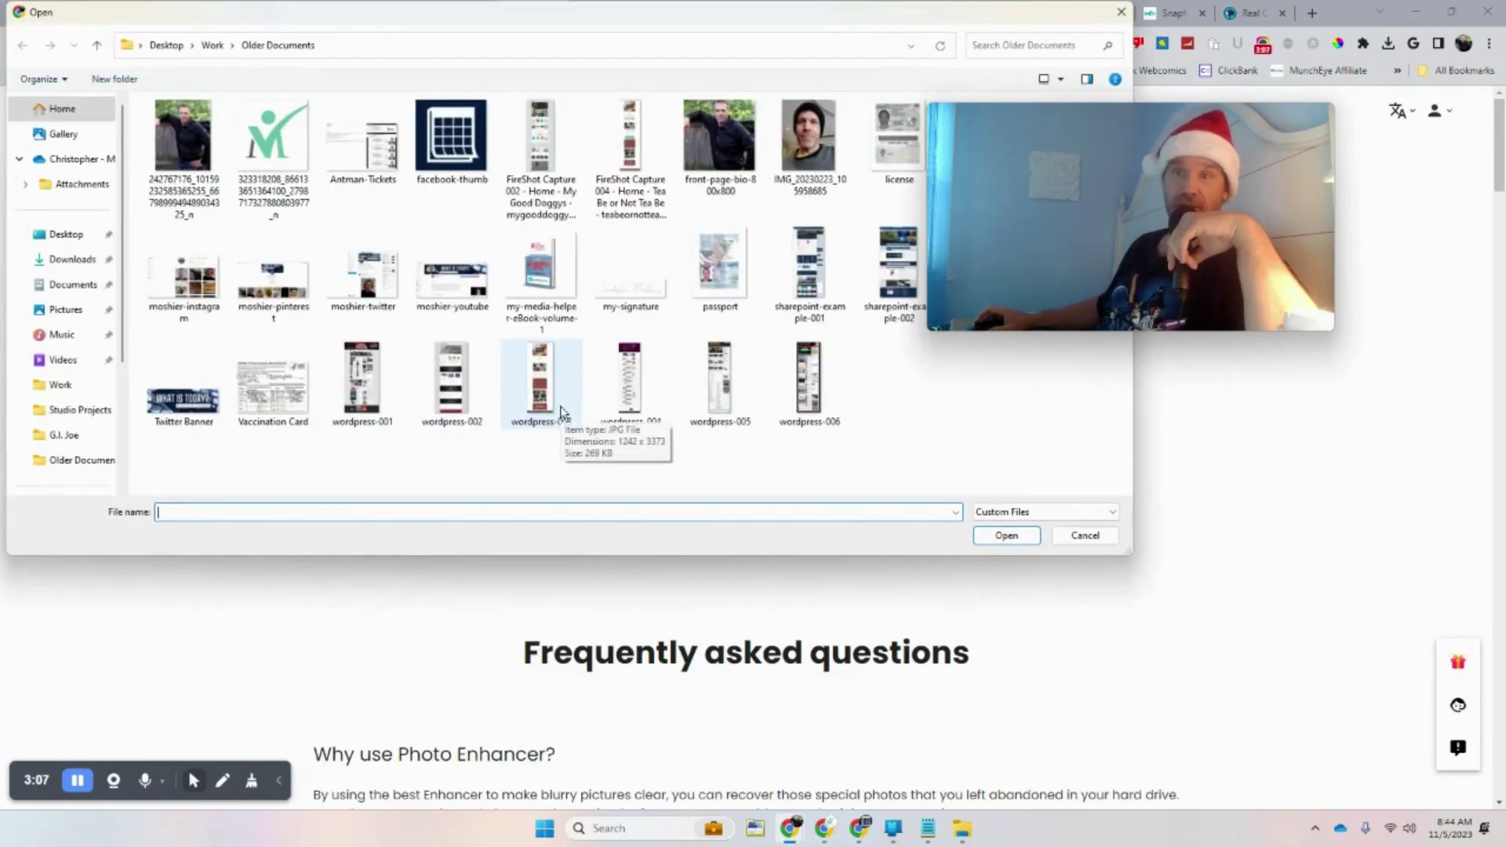
pyautogui.click(72, 259)
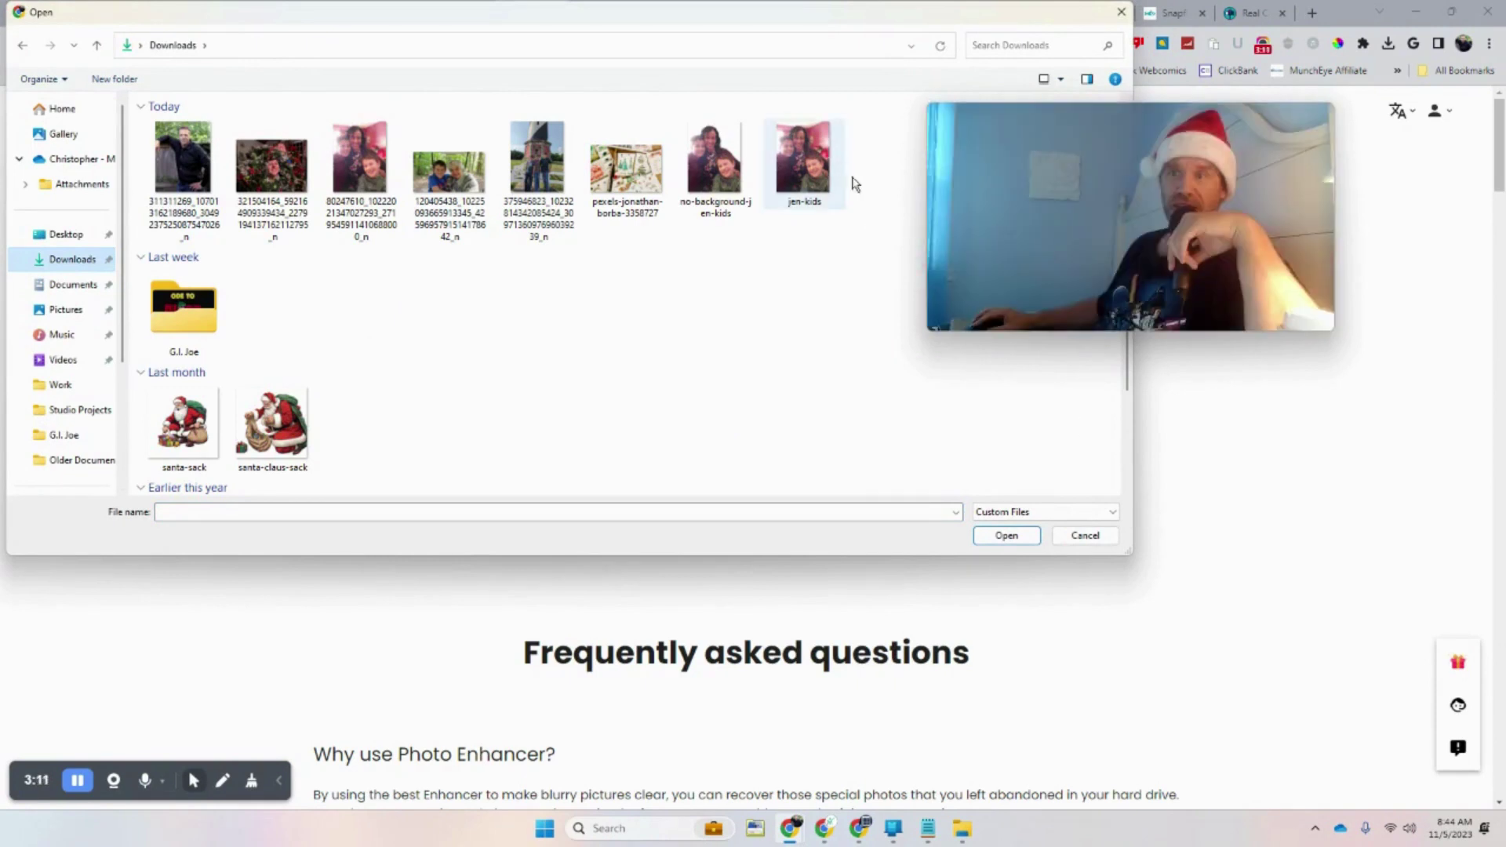
pyautogui.moveTo(874, 237); pyautogui.dragTo(686, 130)
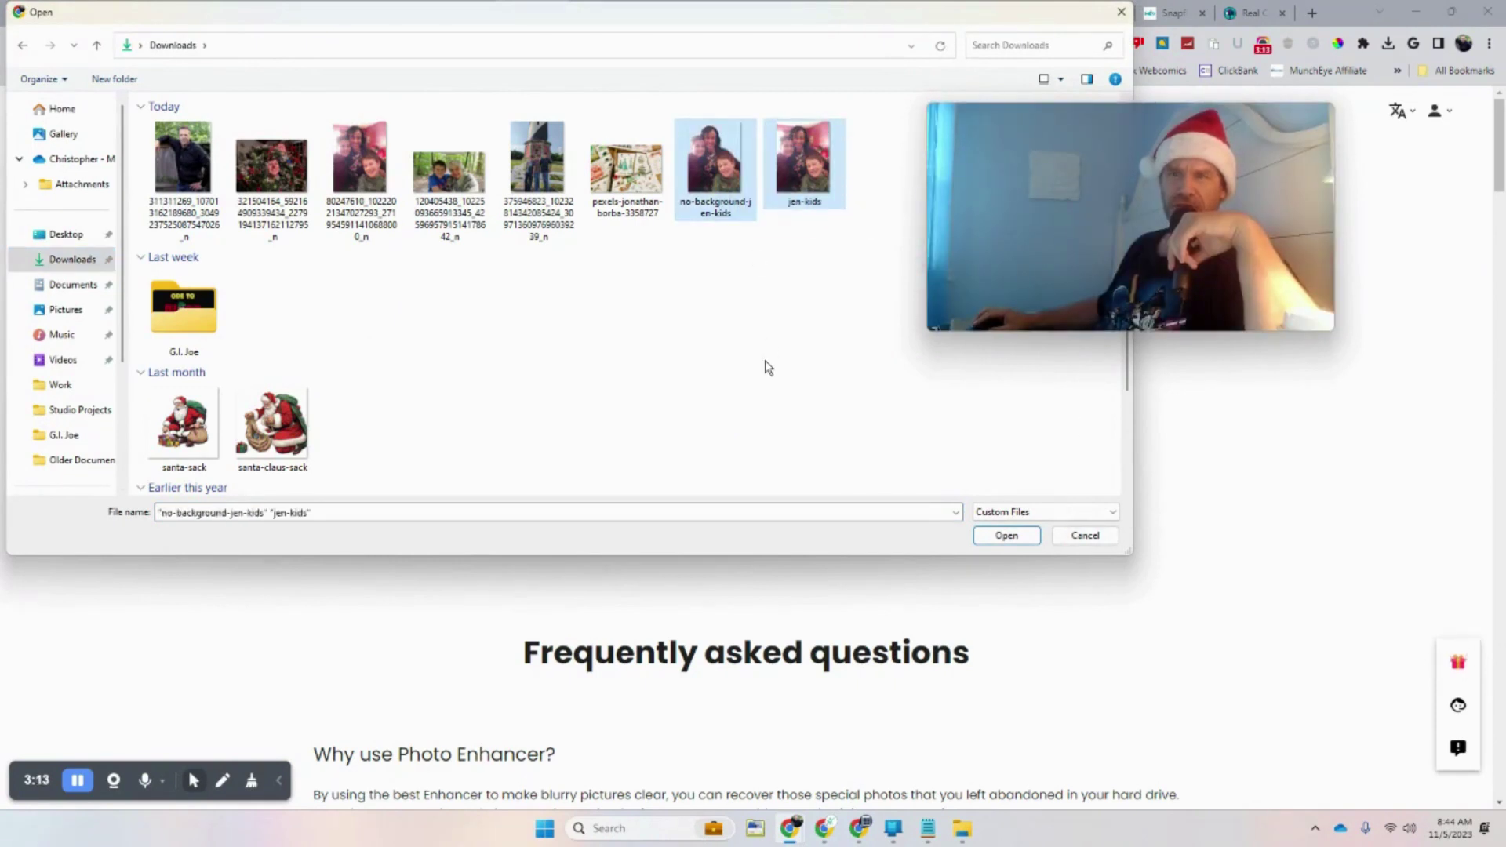
pyautogui.doubleClick(449, 168)
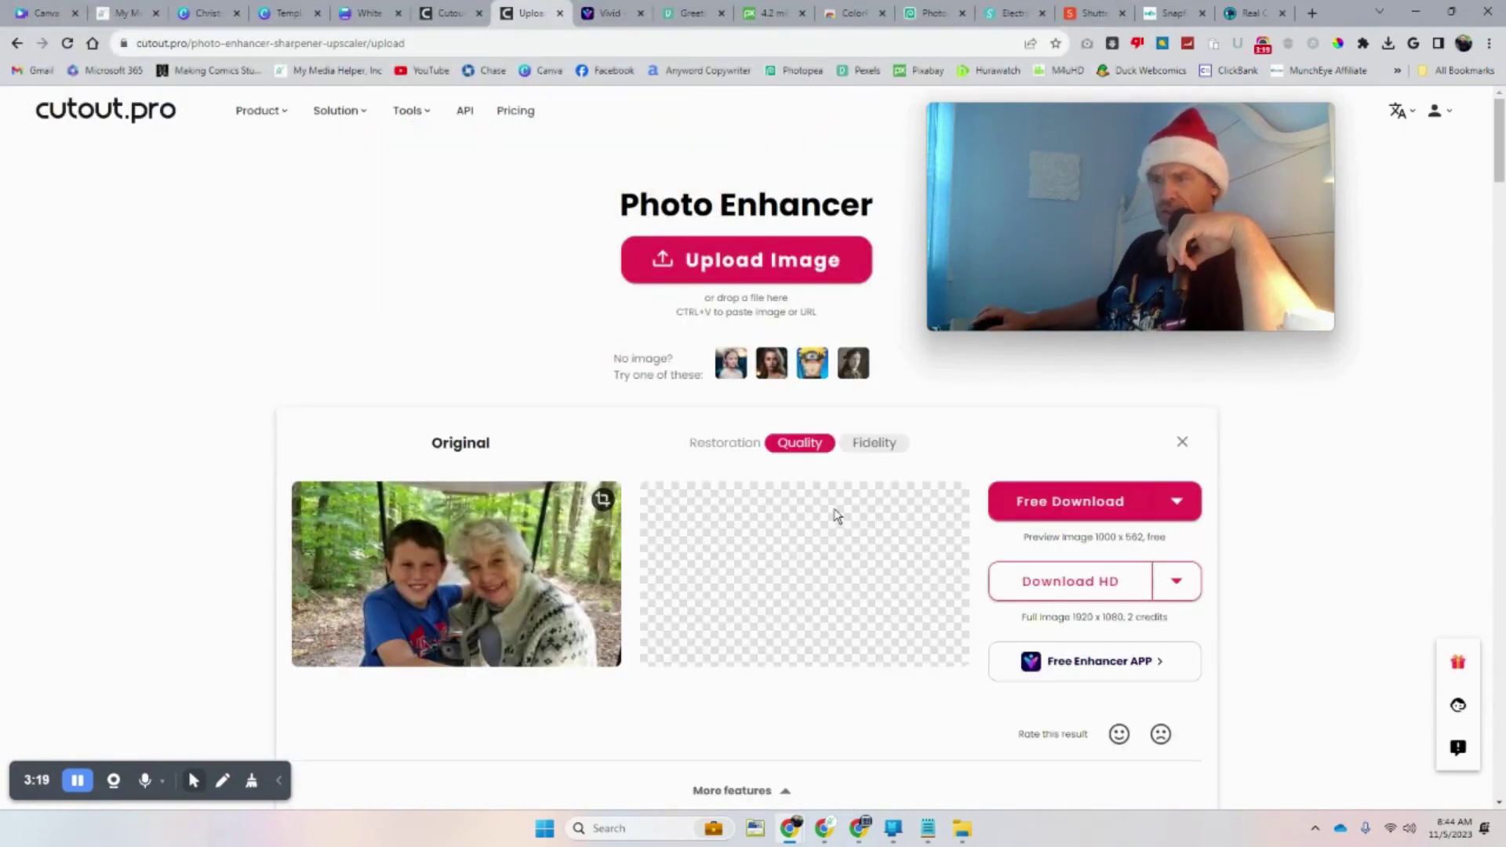
# Review the enhanced family photo beside the original and its 1000 x 562 download option
pyautogui.scroll(-1, 835, 509)
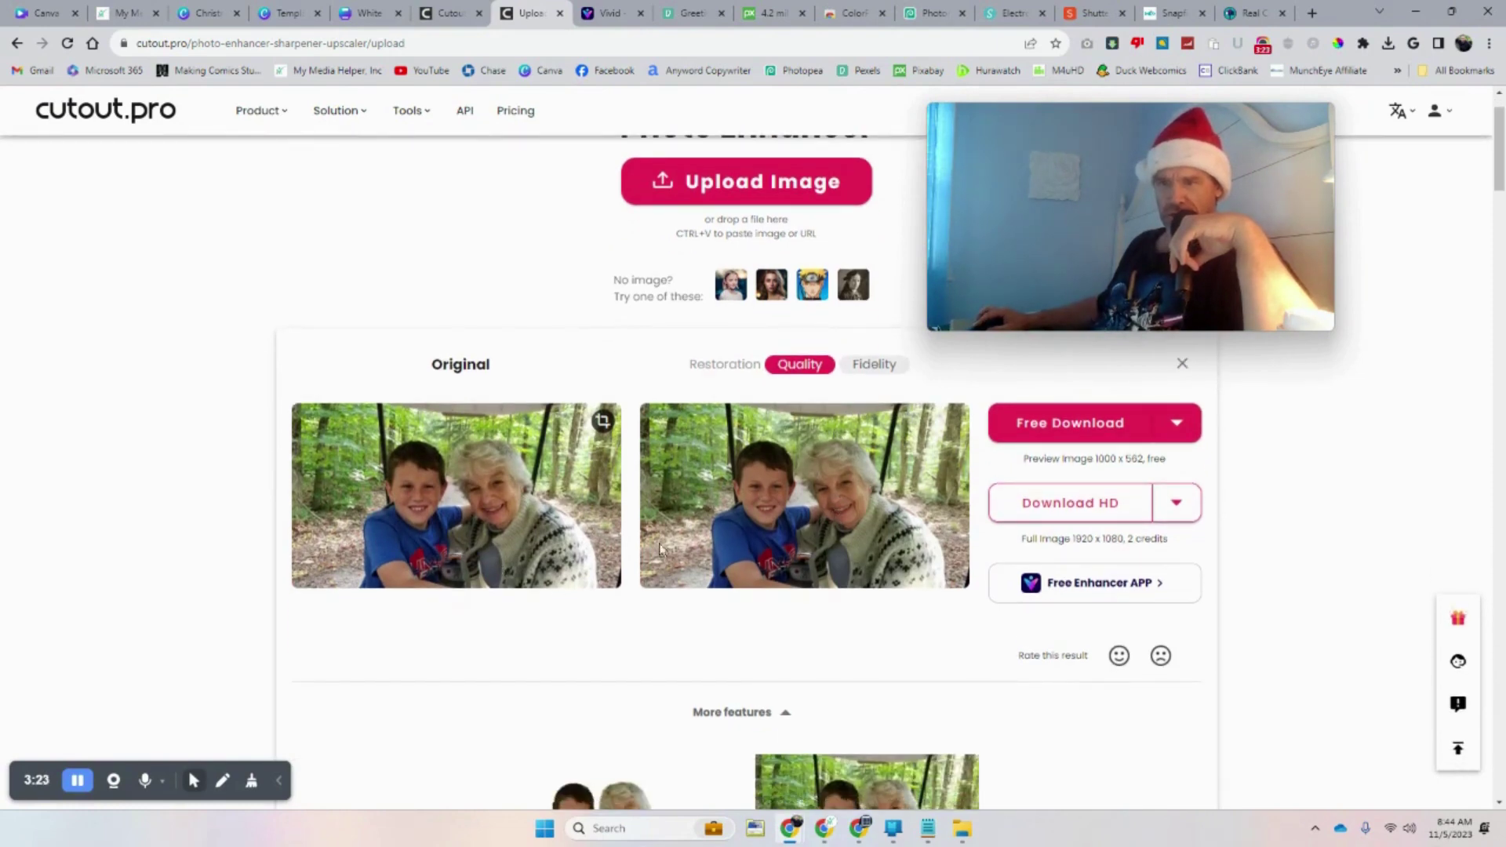
pyautogui.scroll(-4, 885, 599)
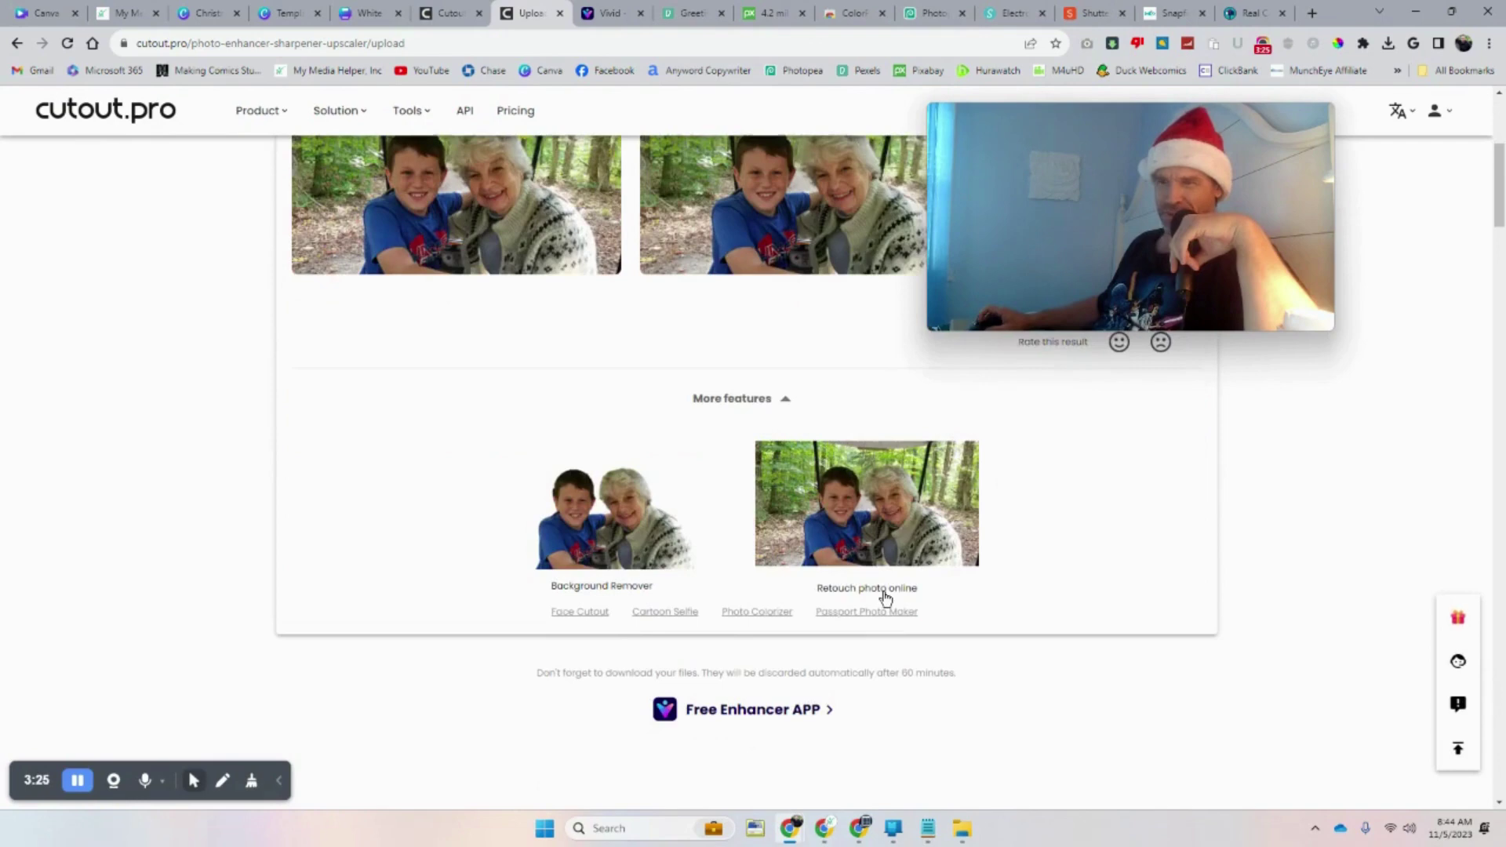
pyautogui.scroll(5, 885, 599)
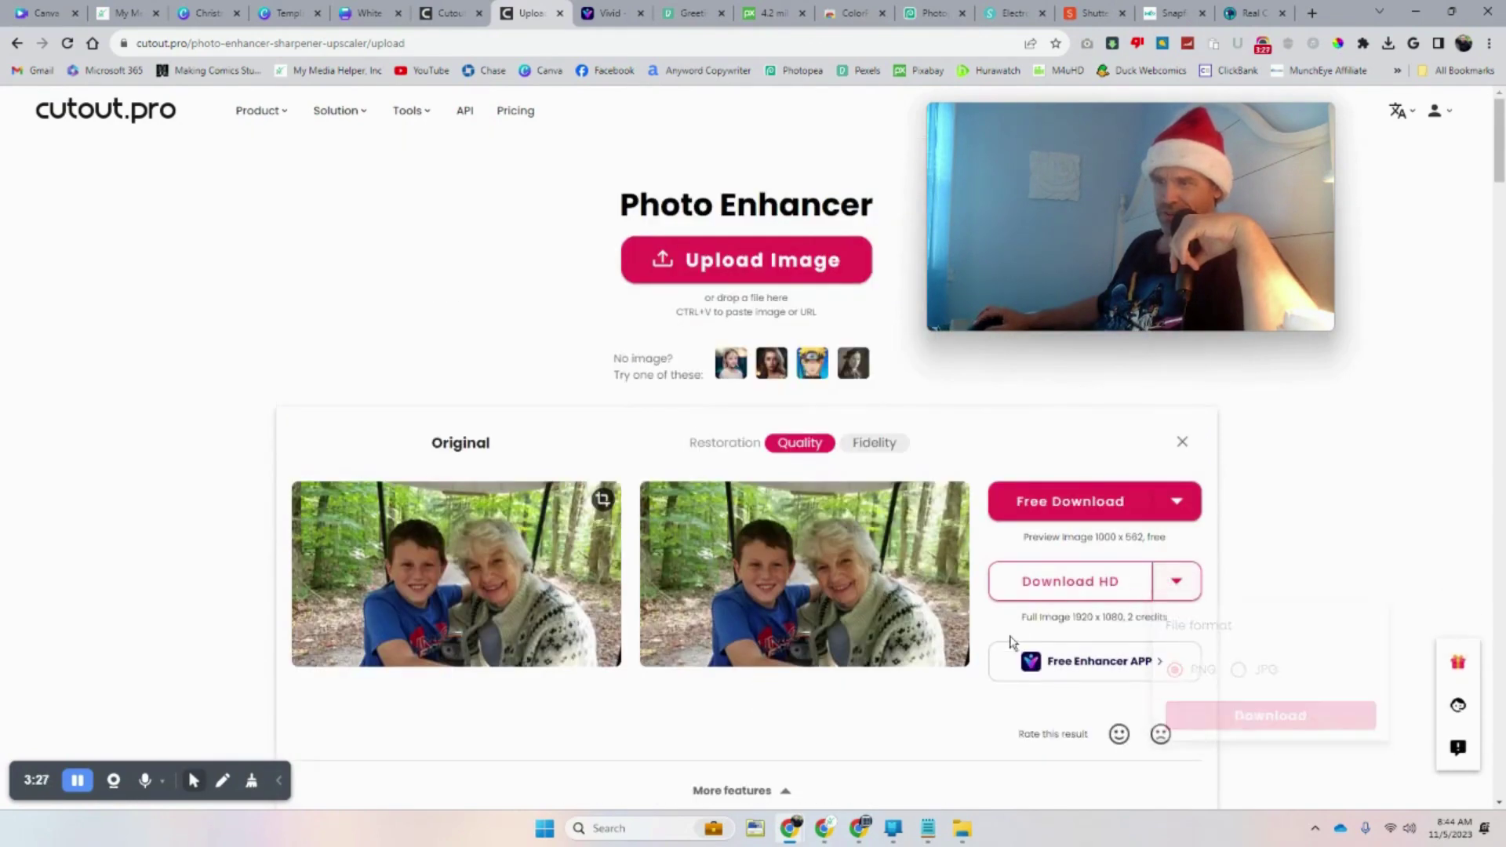
pyautogui.scroll(-1, 1100, 722)
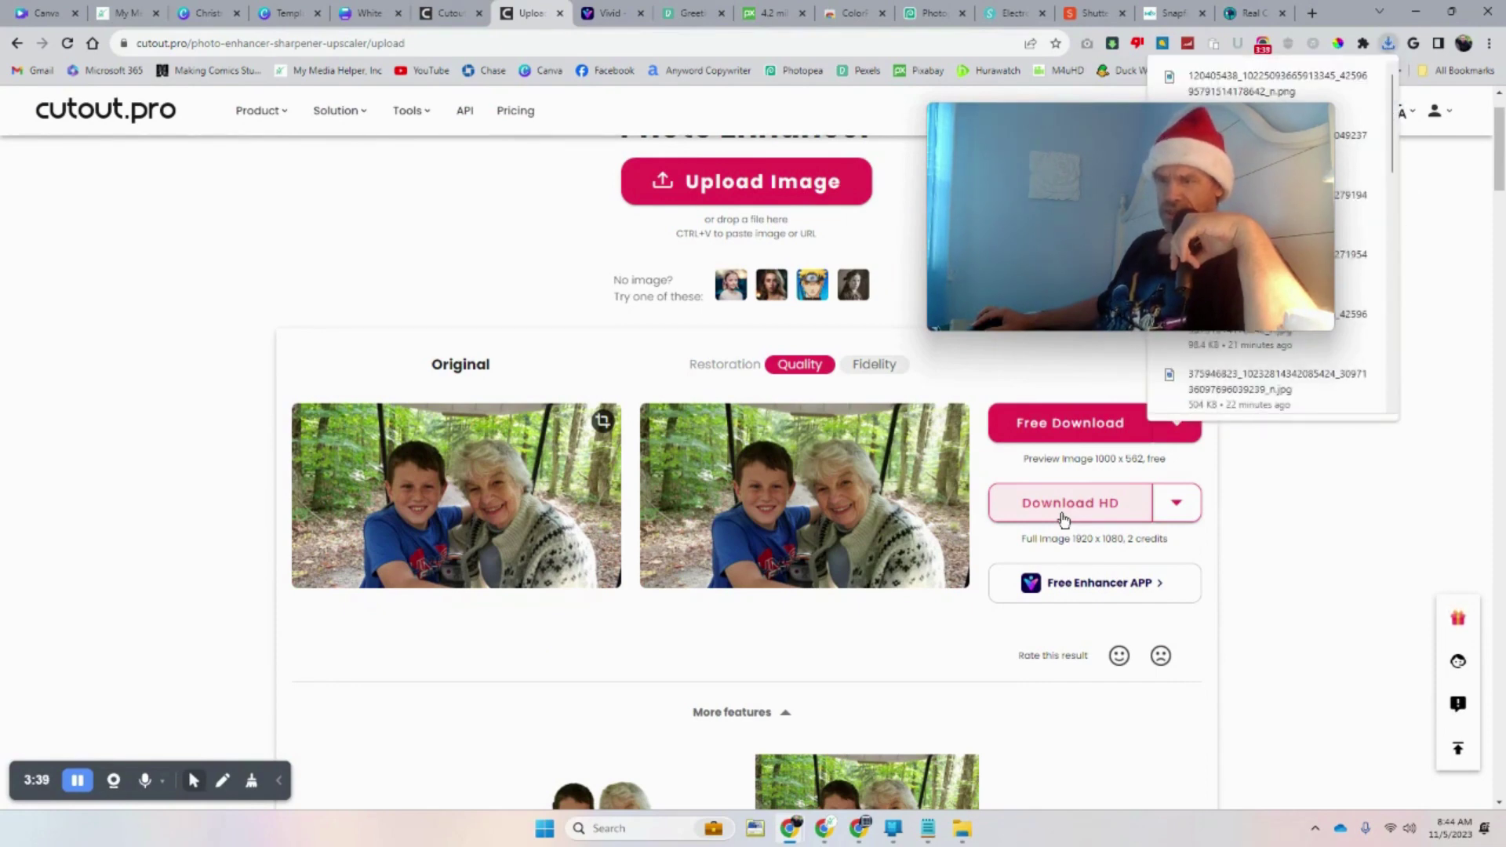
pyautogui.scroll(-3, 1018, 559)
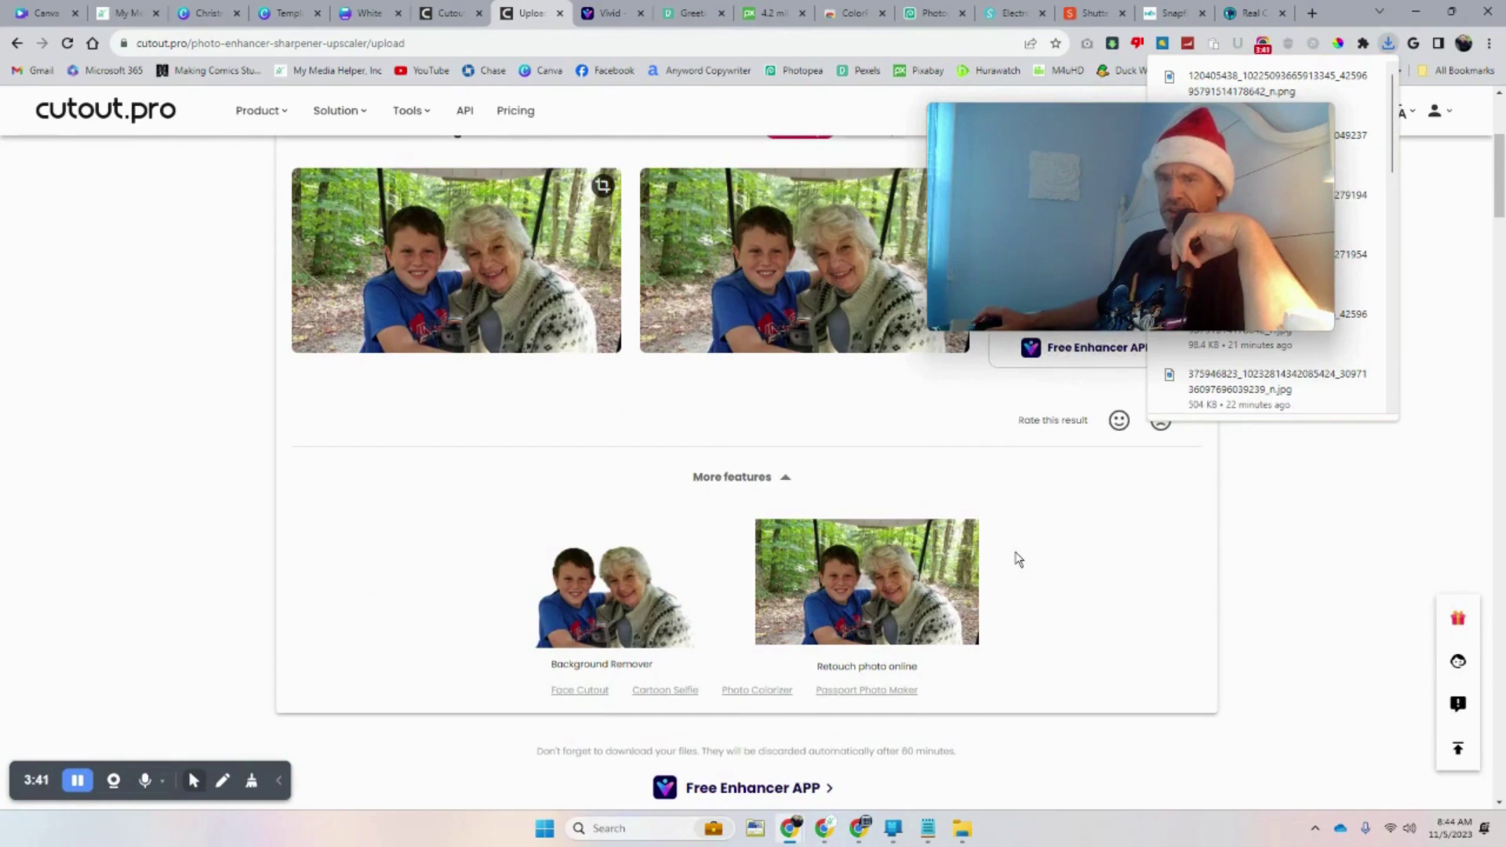
# Remove the family photo's background and download the 960 x 540 transparent cutout
pyautogui.click(679, 614)
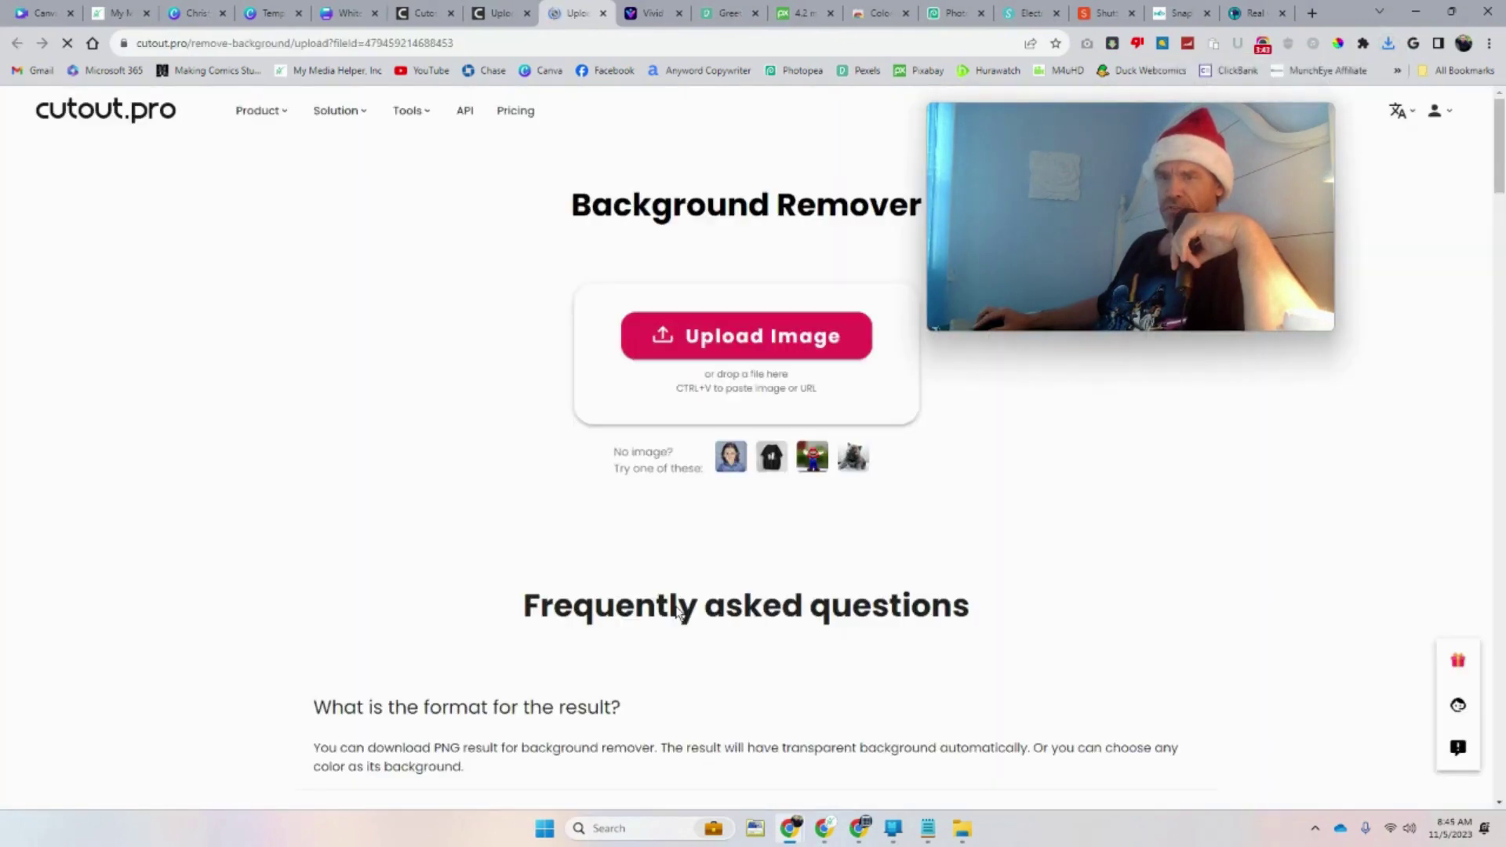
pyautogui.click(797, 351)
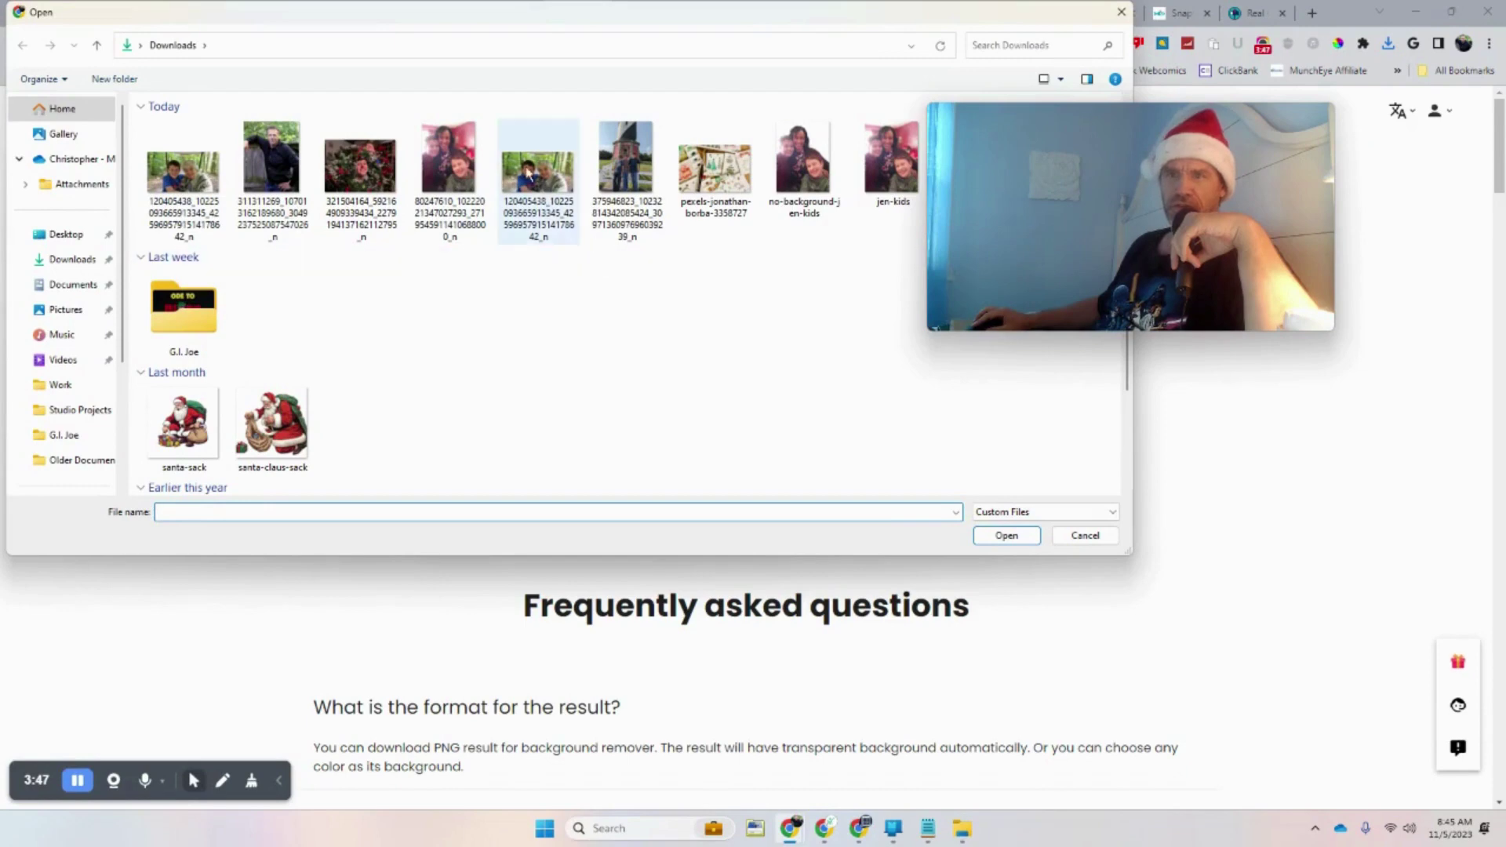
pyautogui.doubleClick(534, 182)
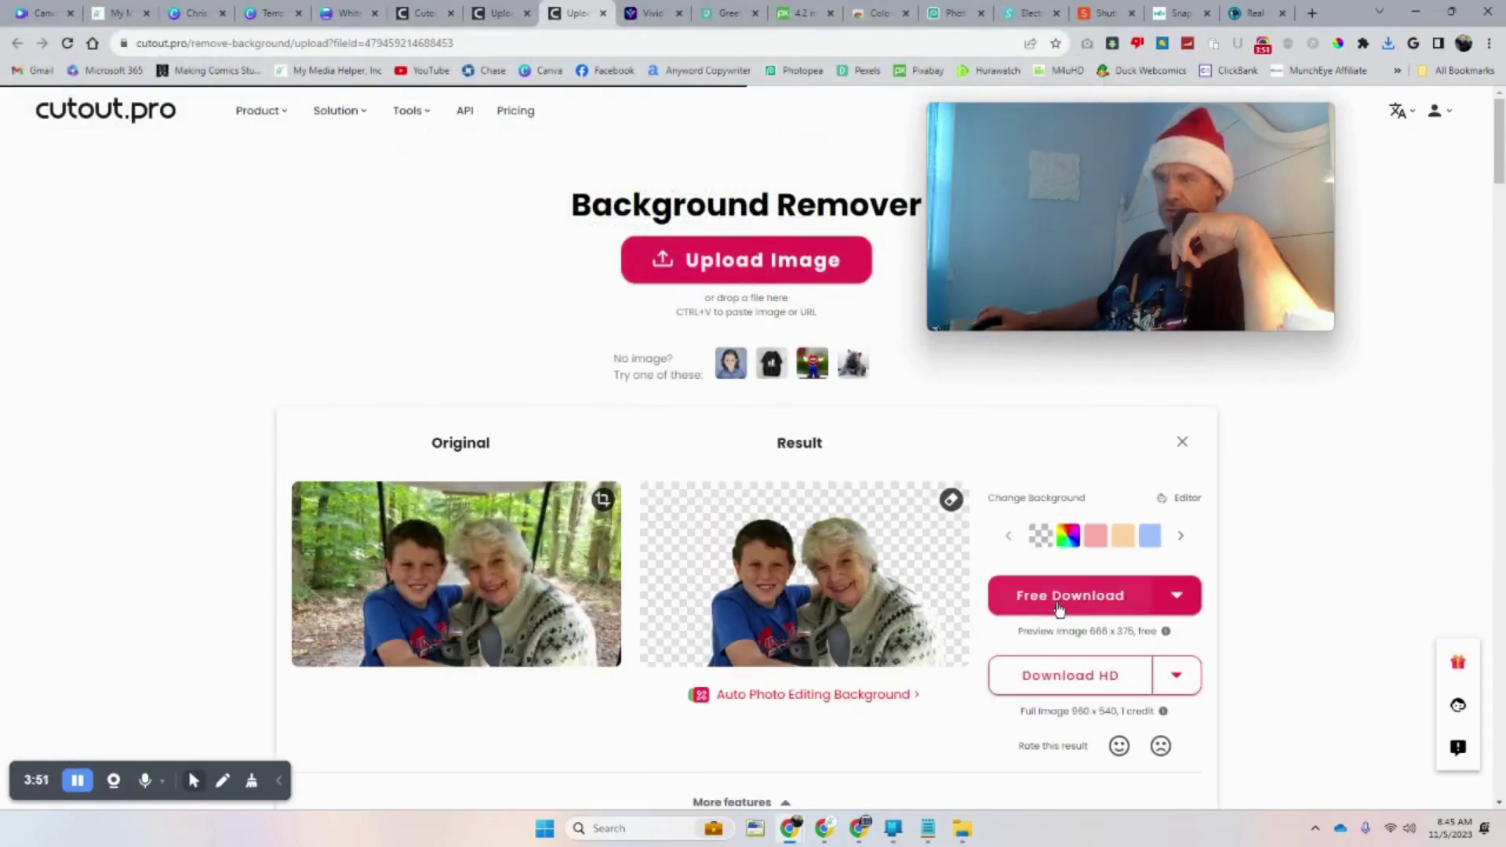
pyautogui.scroll(-2, 1081, 684)
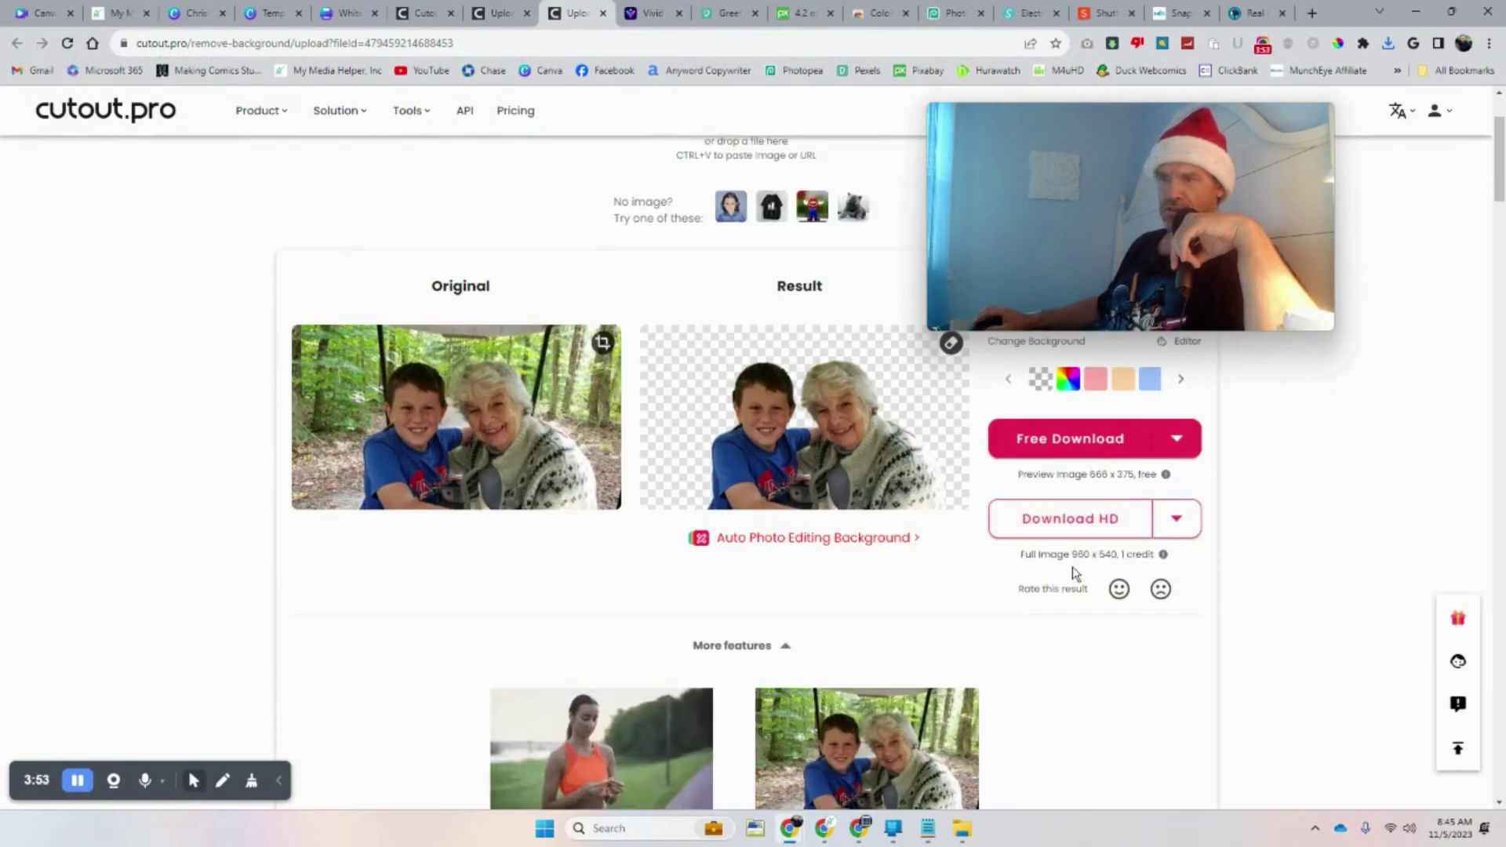
pyautogui.click(1054, 530)
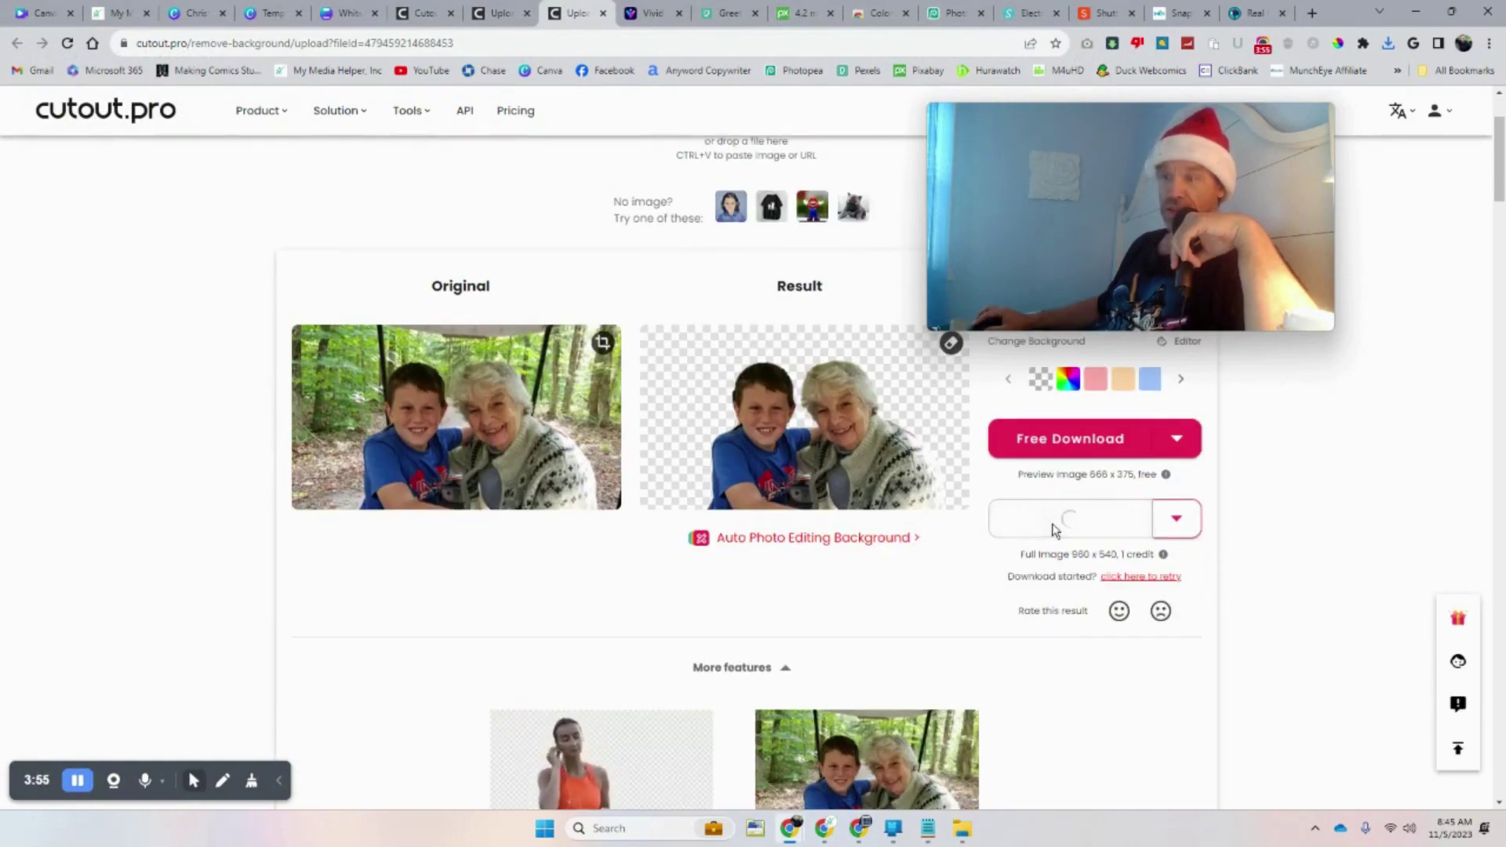
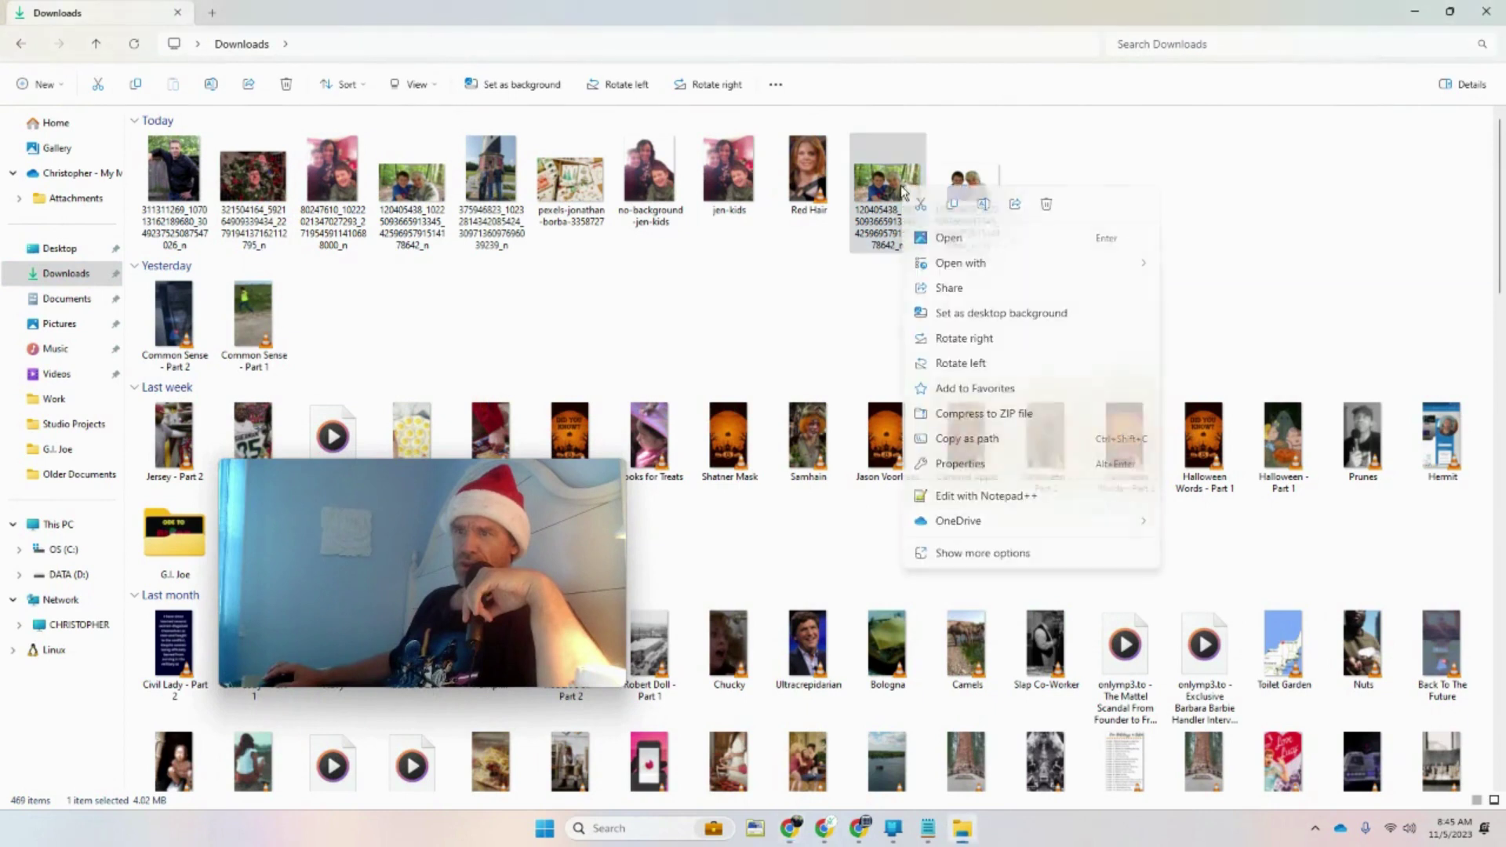
# Rename the forest photo to 'grandma'
pyautogui.click(983, 553)
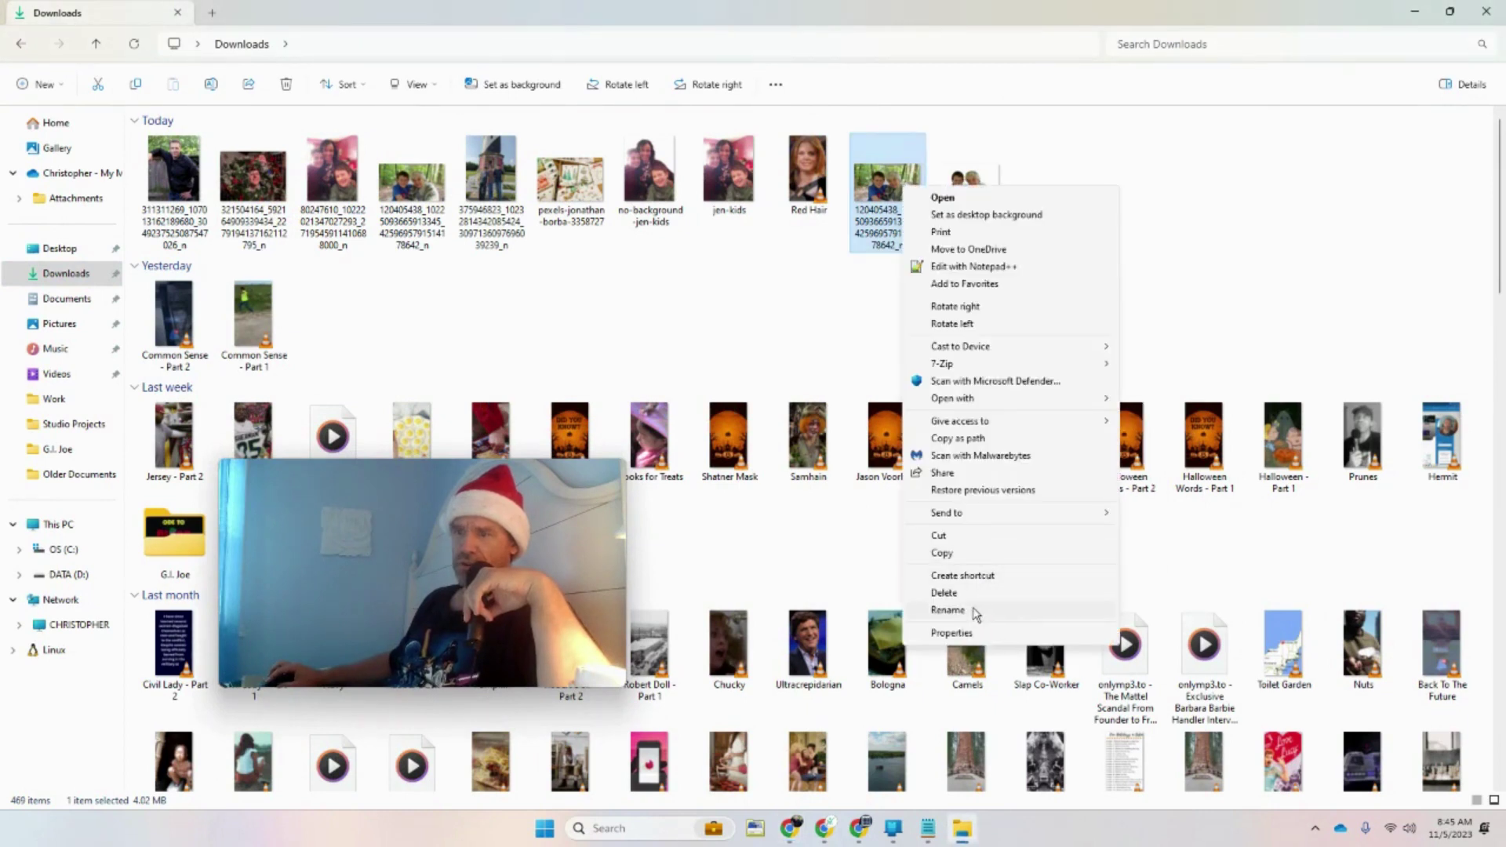
pyautogui.click(949, 610)
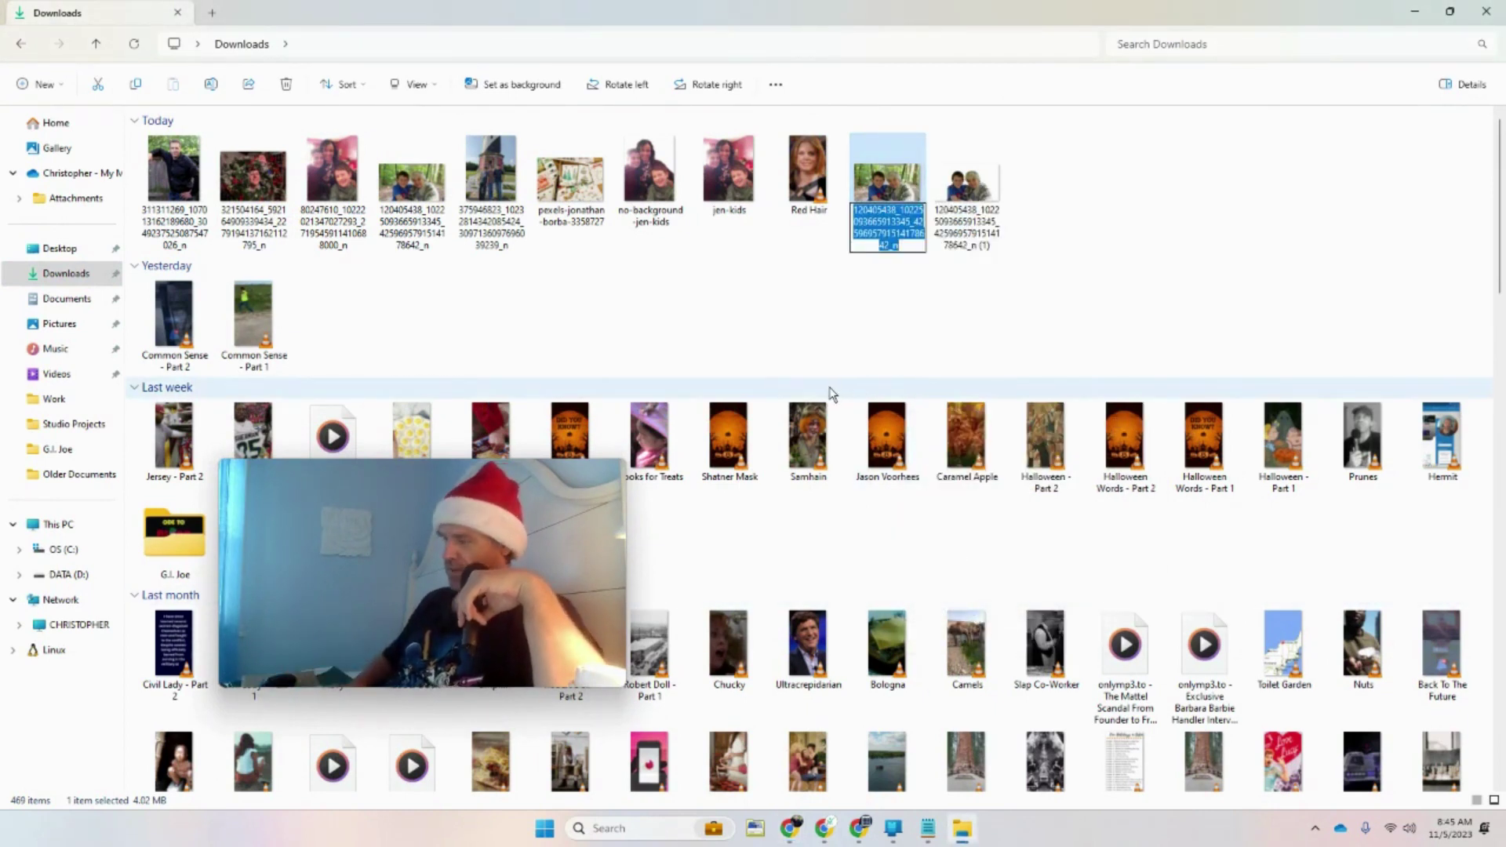
pyautogui.write('grandma')
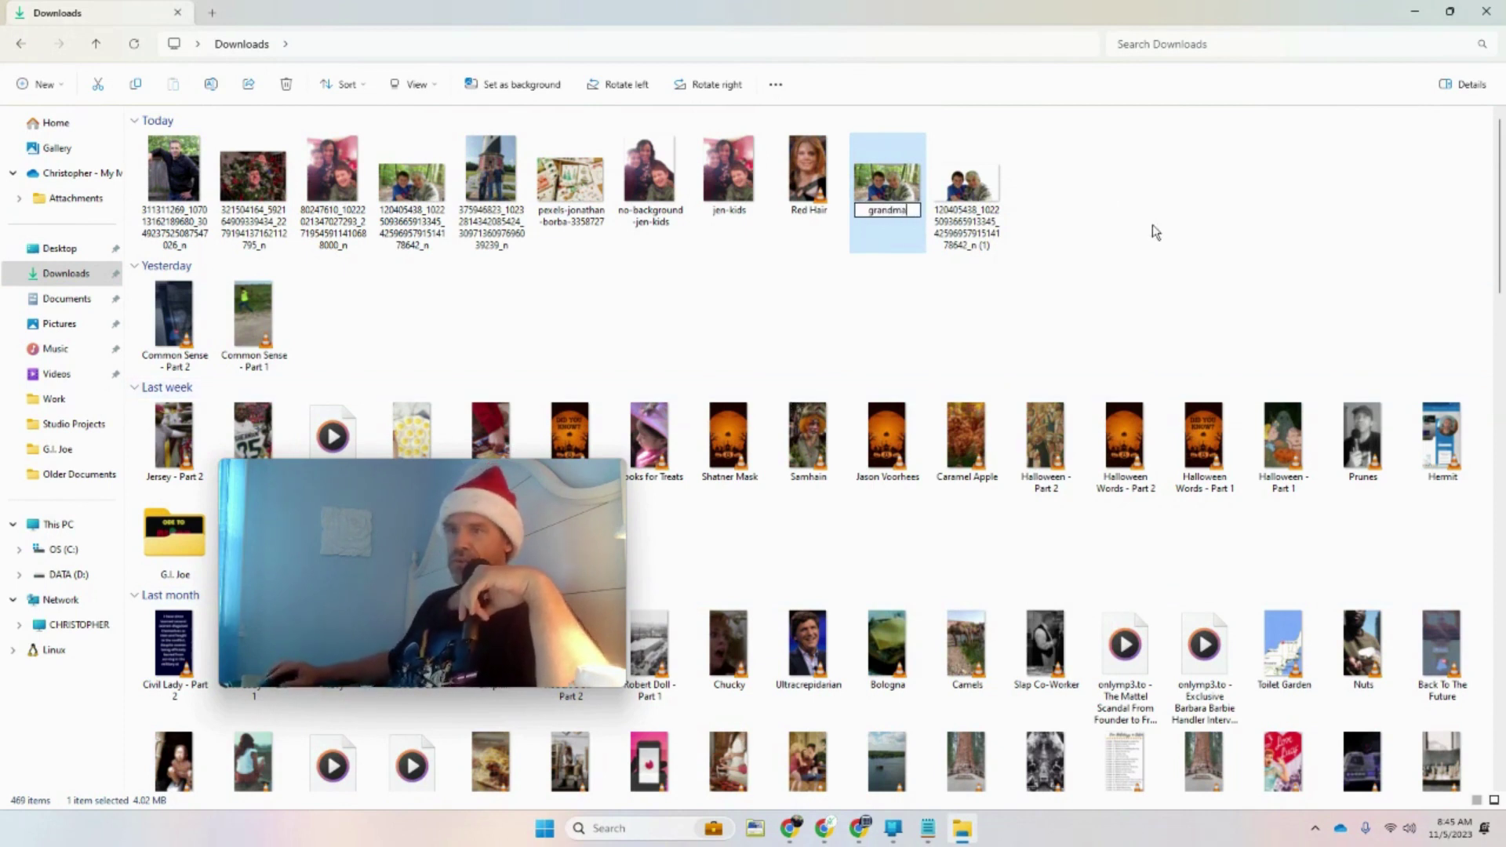
pyautogui.press('Return')
# Rename the background-free photo copy to 'grandma-no-background'
pyautogui.click(965, 202)
pyautogui.rightClick(981, 239)
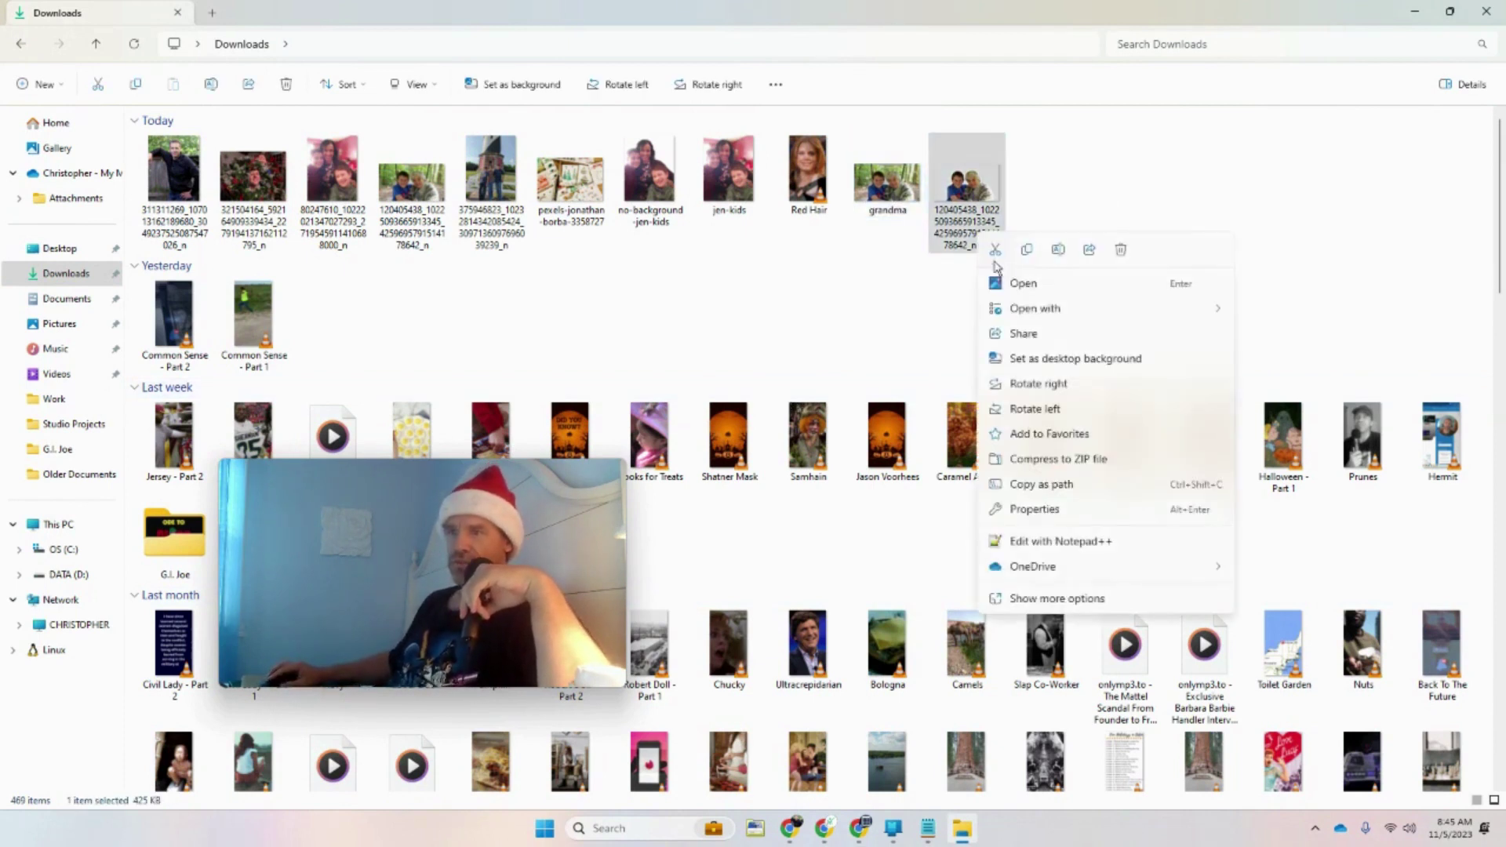
pyautogui.click(1078, 596)
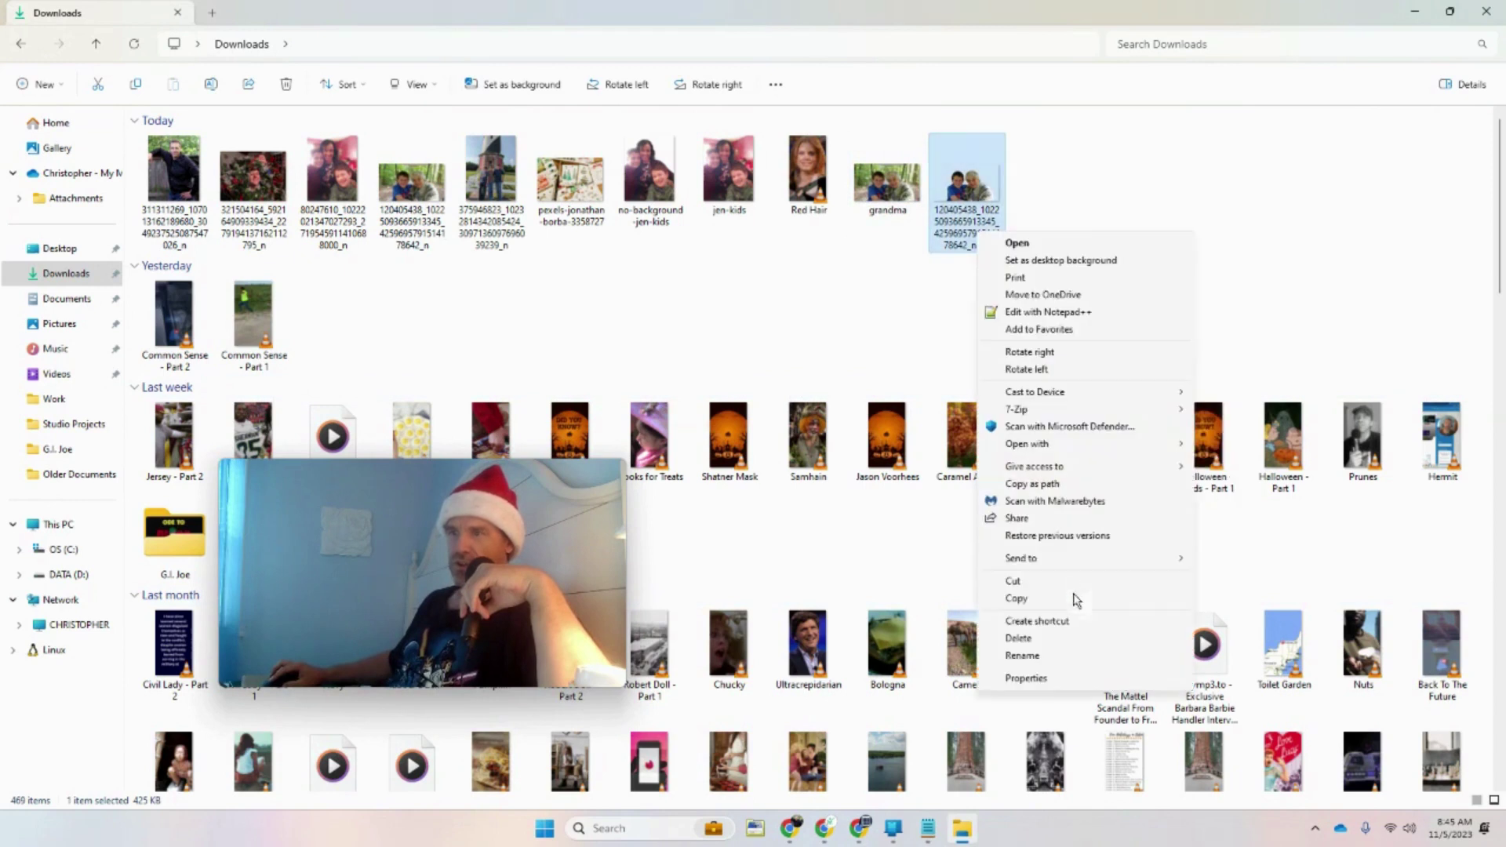
pyautogui.click(1042, 658)
pyautogui.write('grandma-no-background')
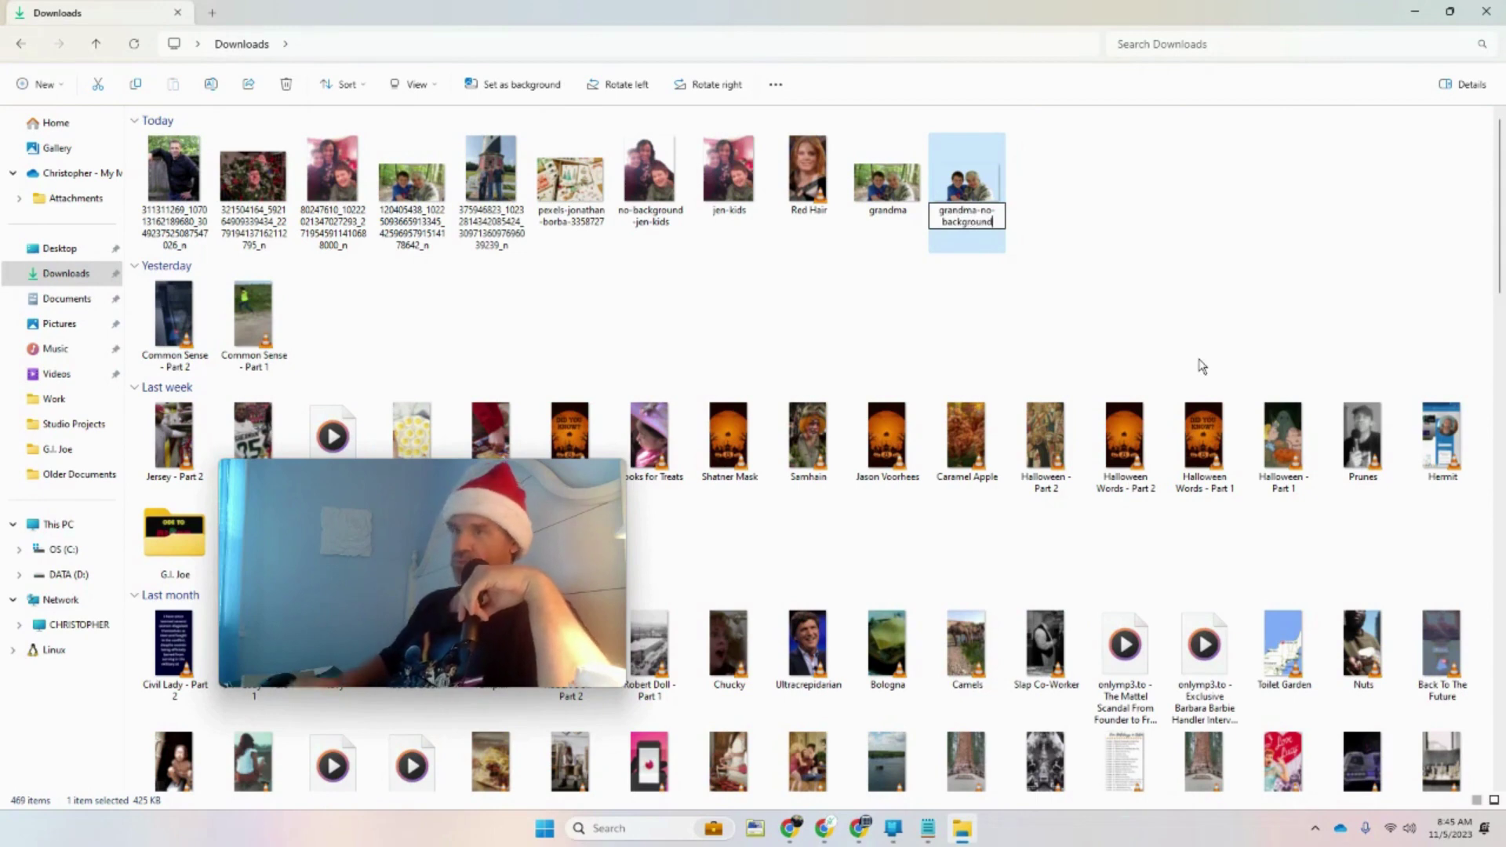
pyautogui.click(1236, 224)
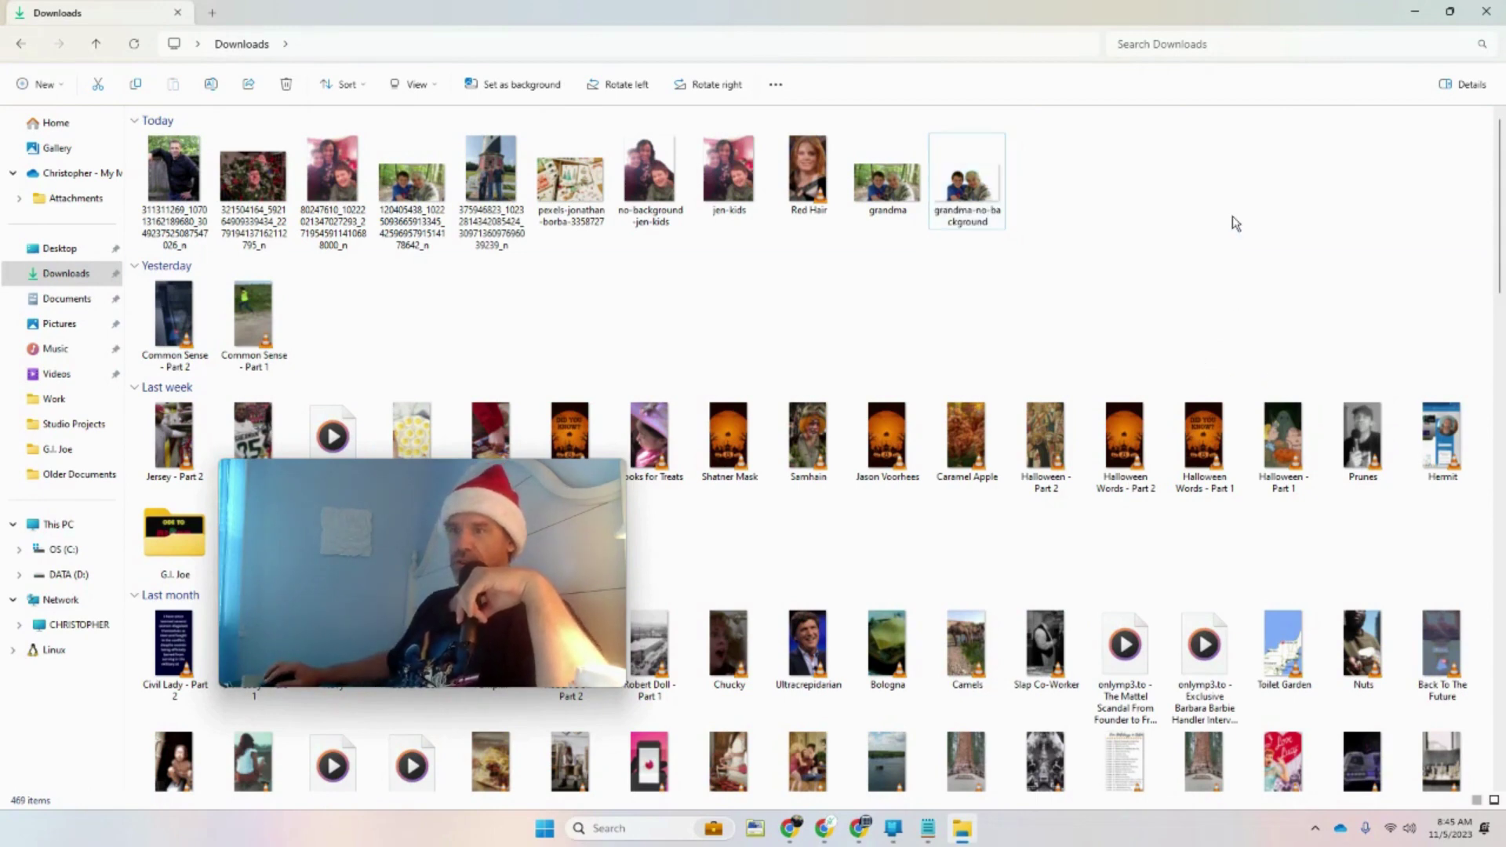
pyautogui.doubleClick(863, 192)
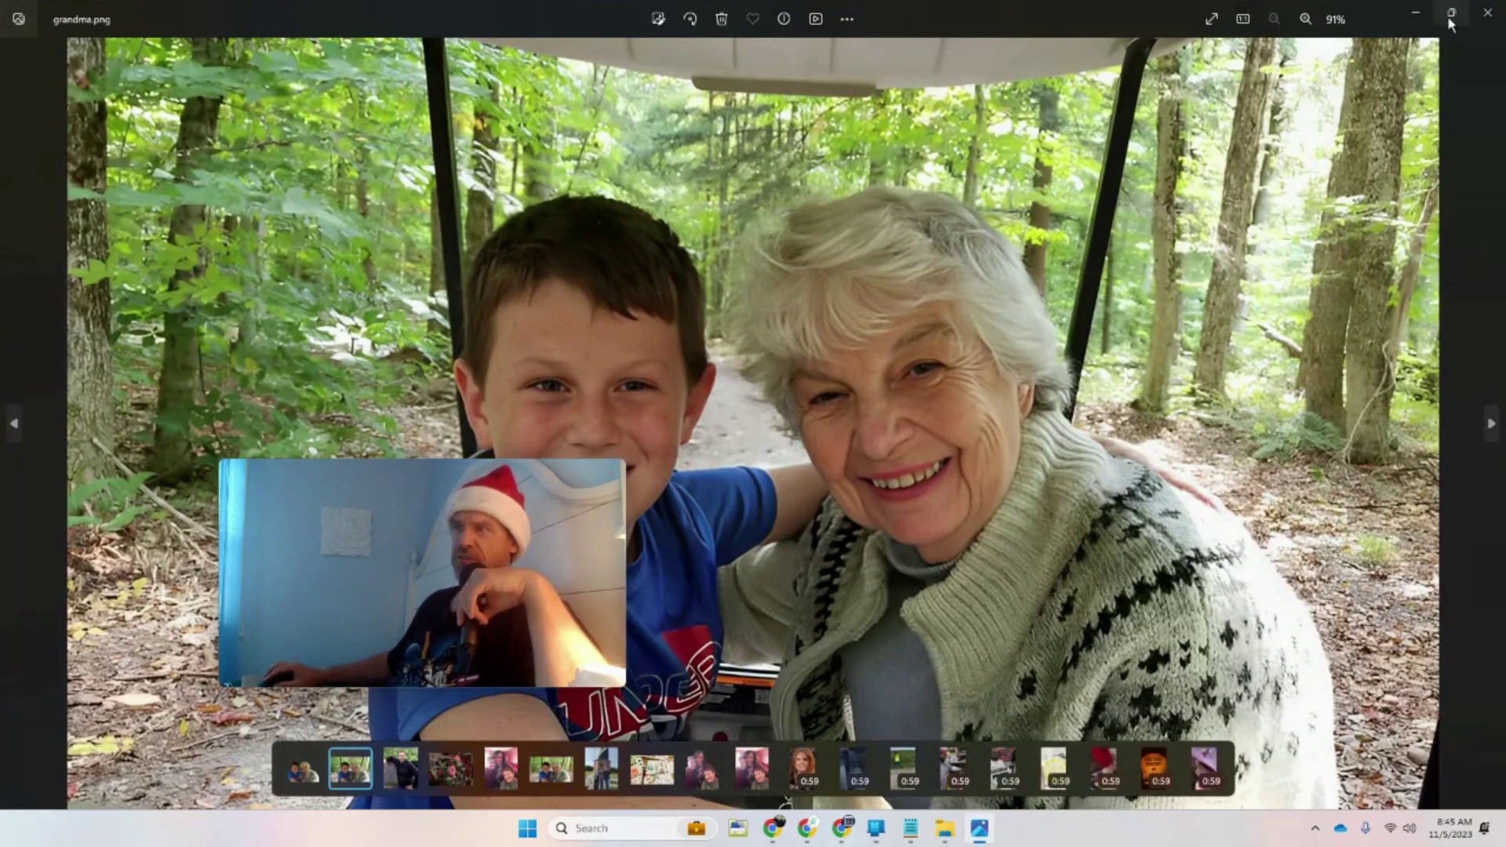
pyautogui.click(1495, 23)
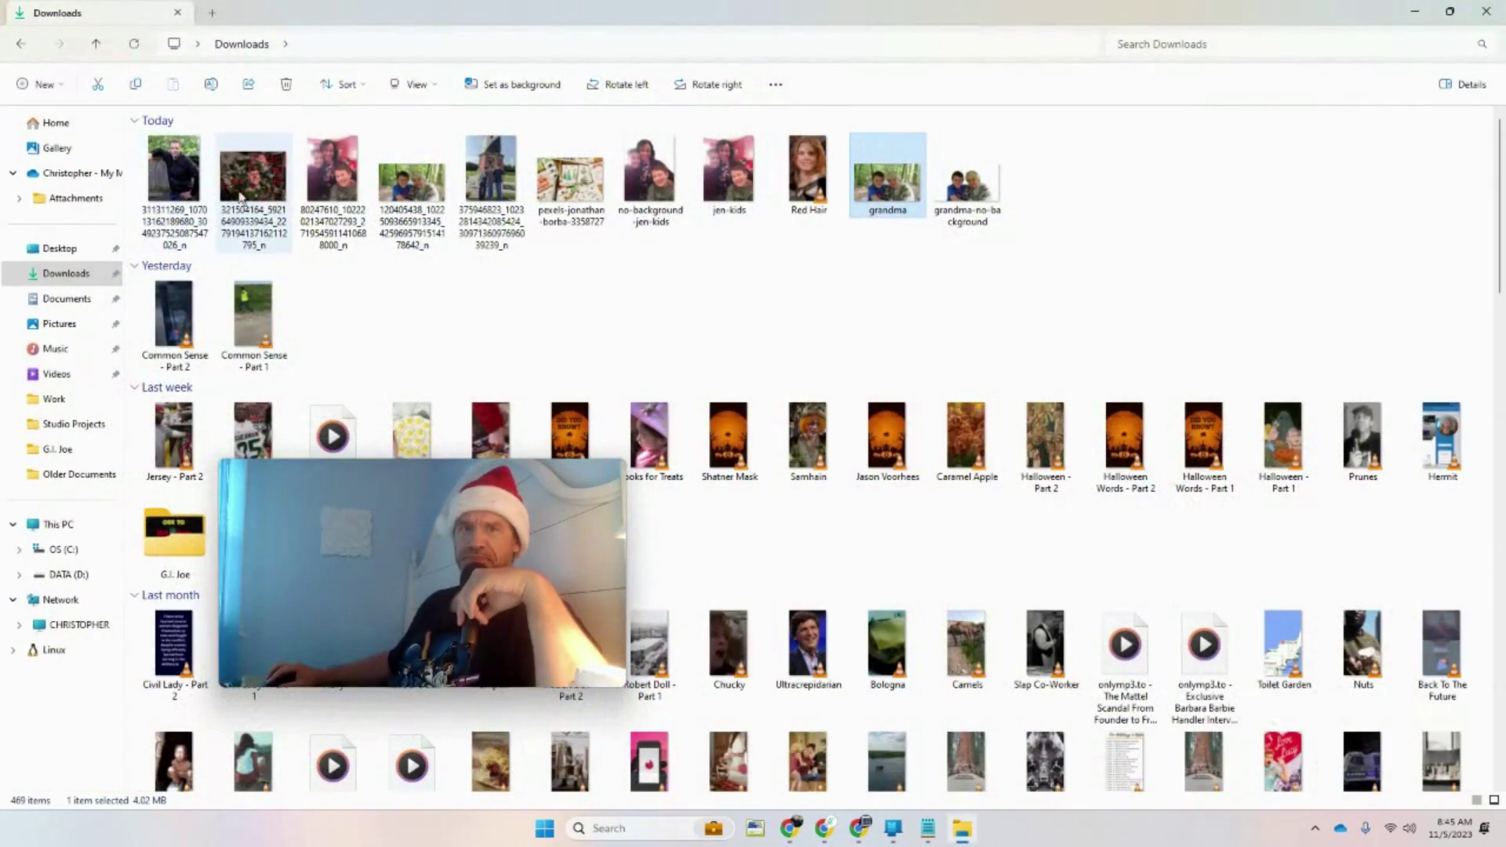
pyautogui.doubleClick(426, 192)
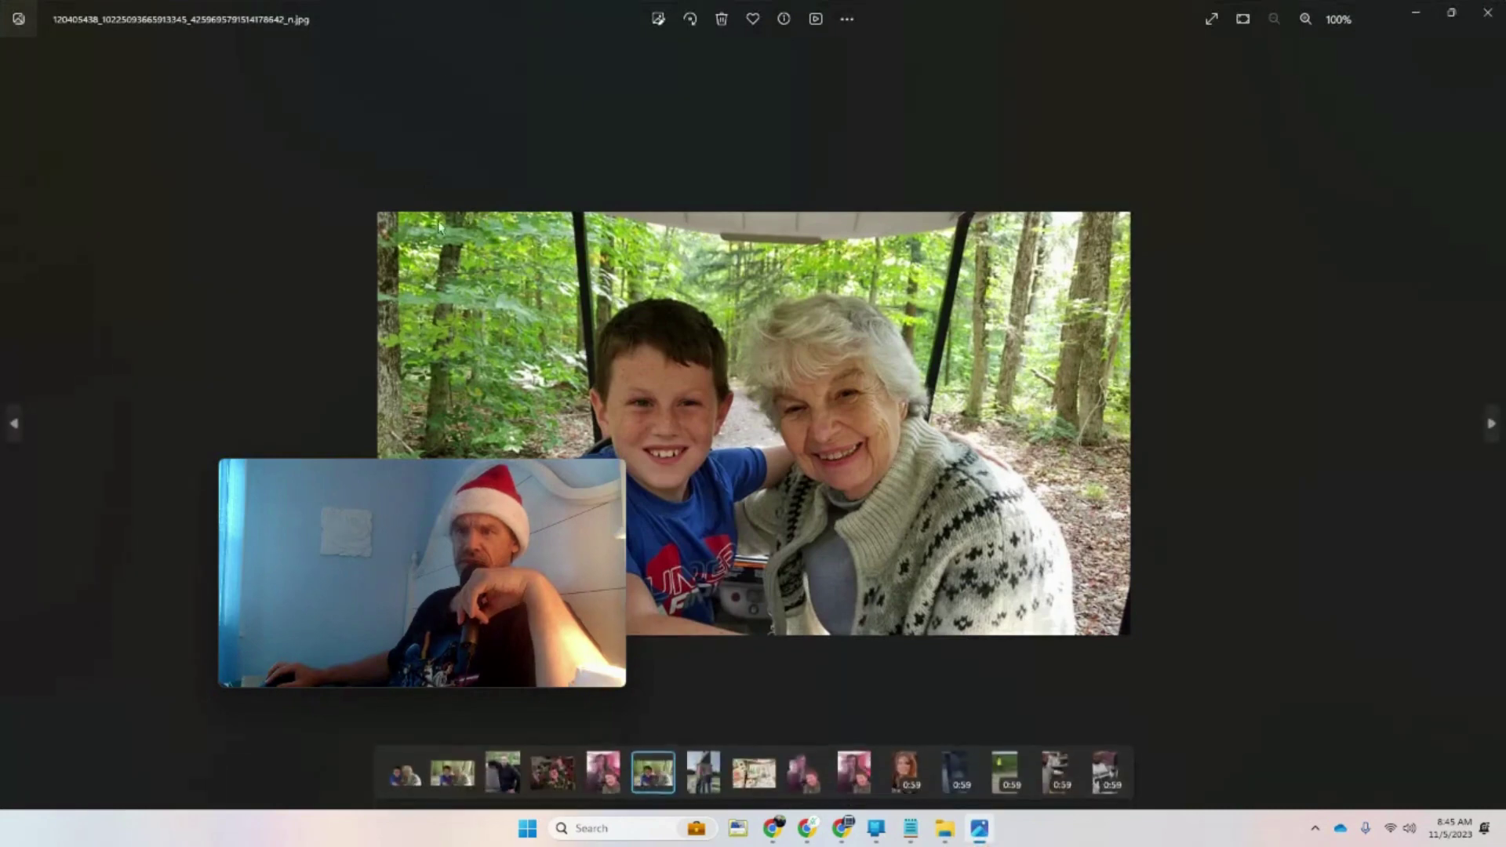
pyautogui.click(1475, 21)
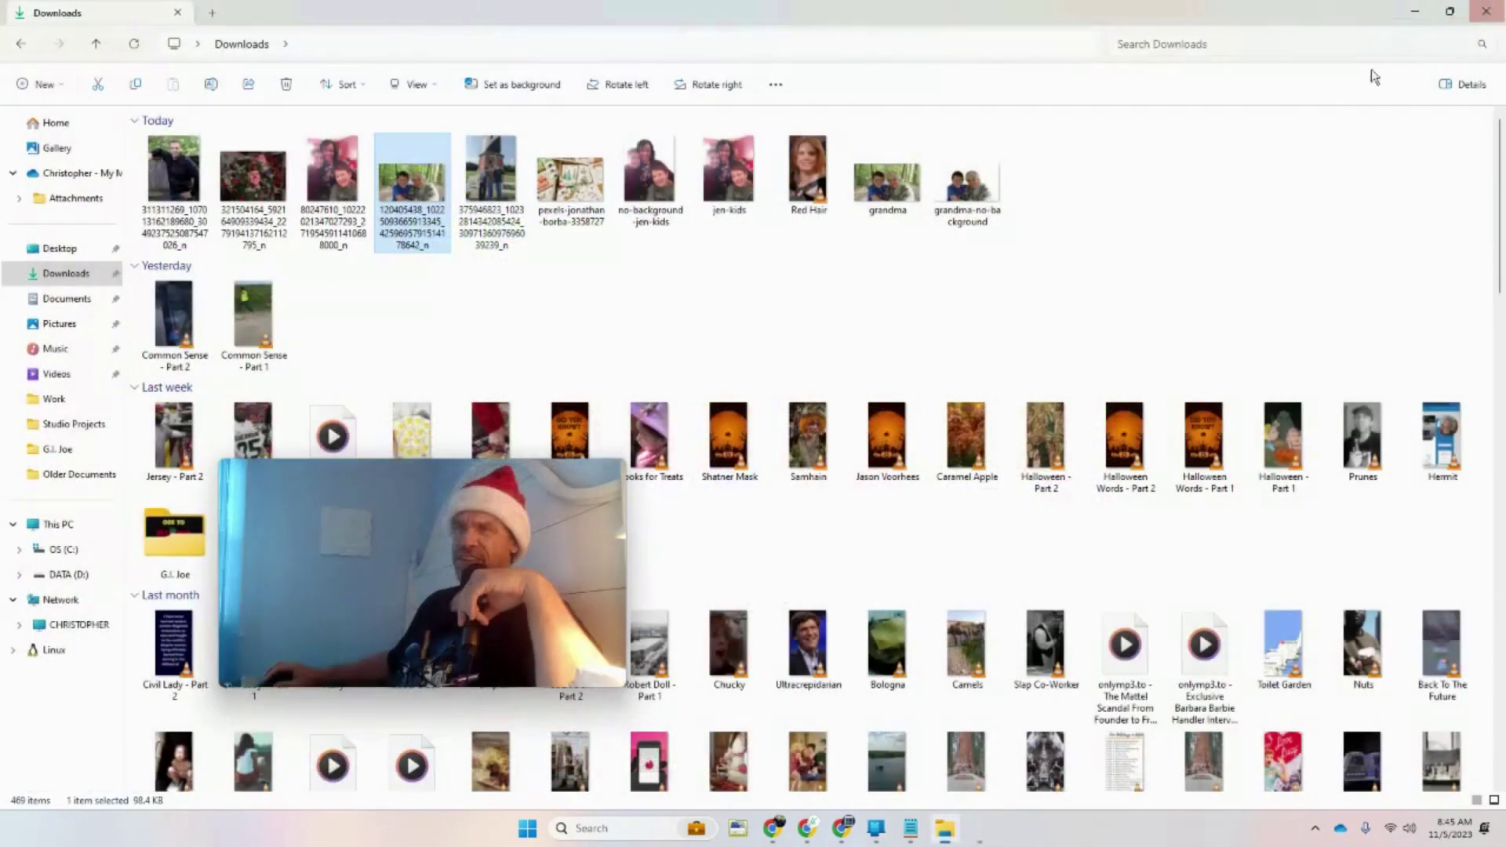
pyautogui.doubleClick(951, 193)
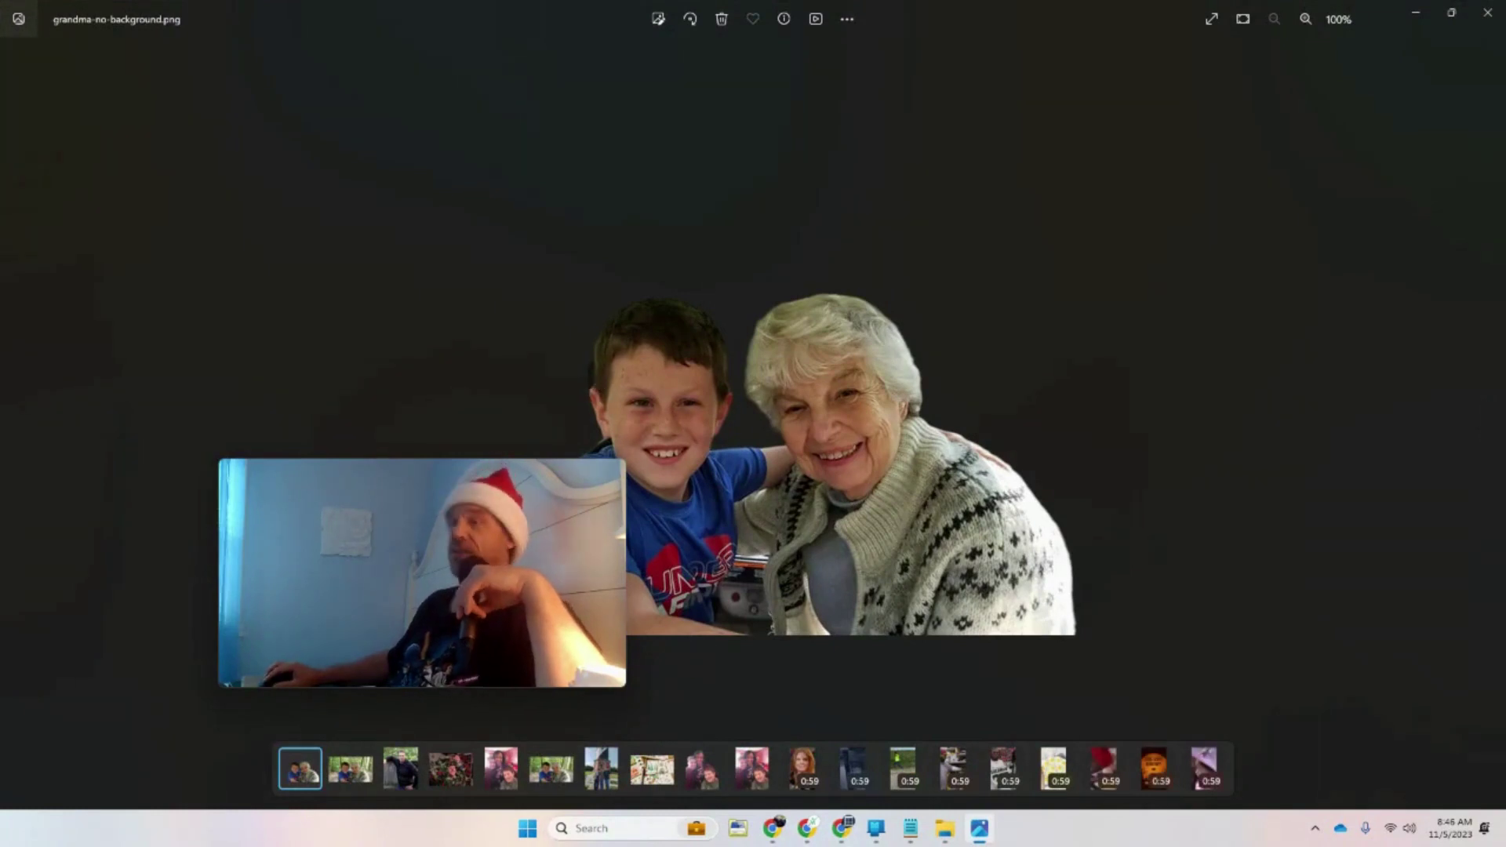
pyautogui.click(1485, 18)
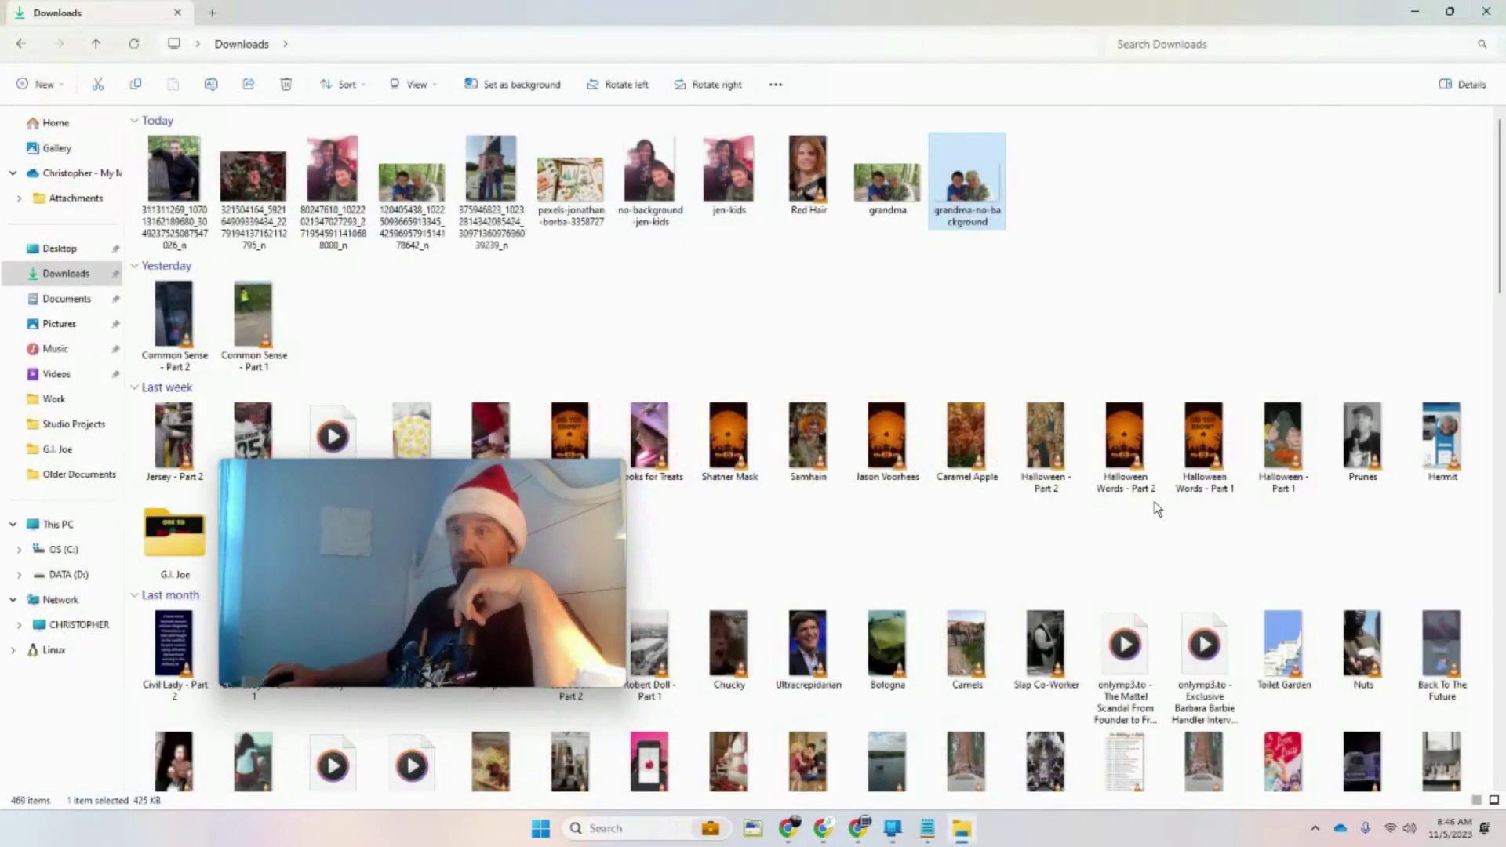
pyautogui.click(1416, 14)
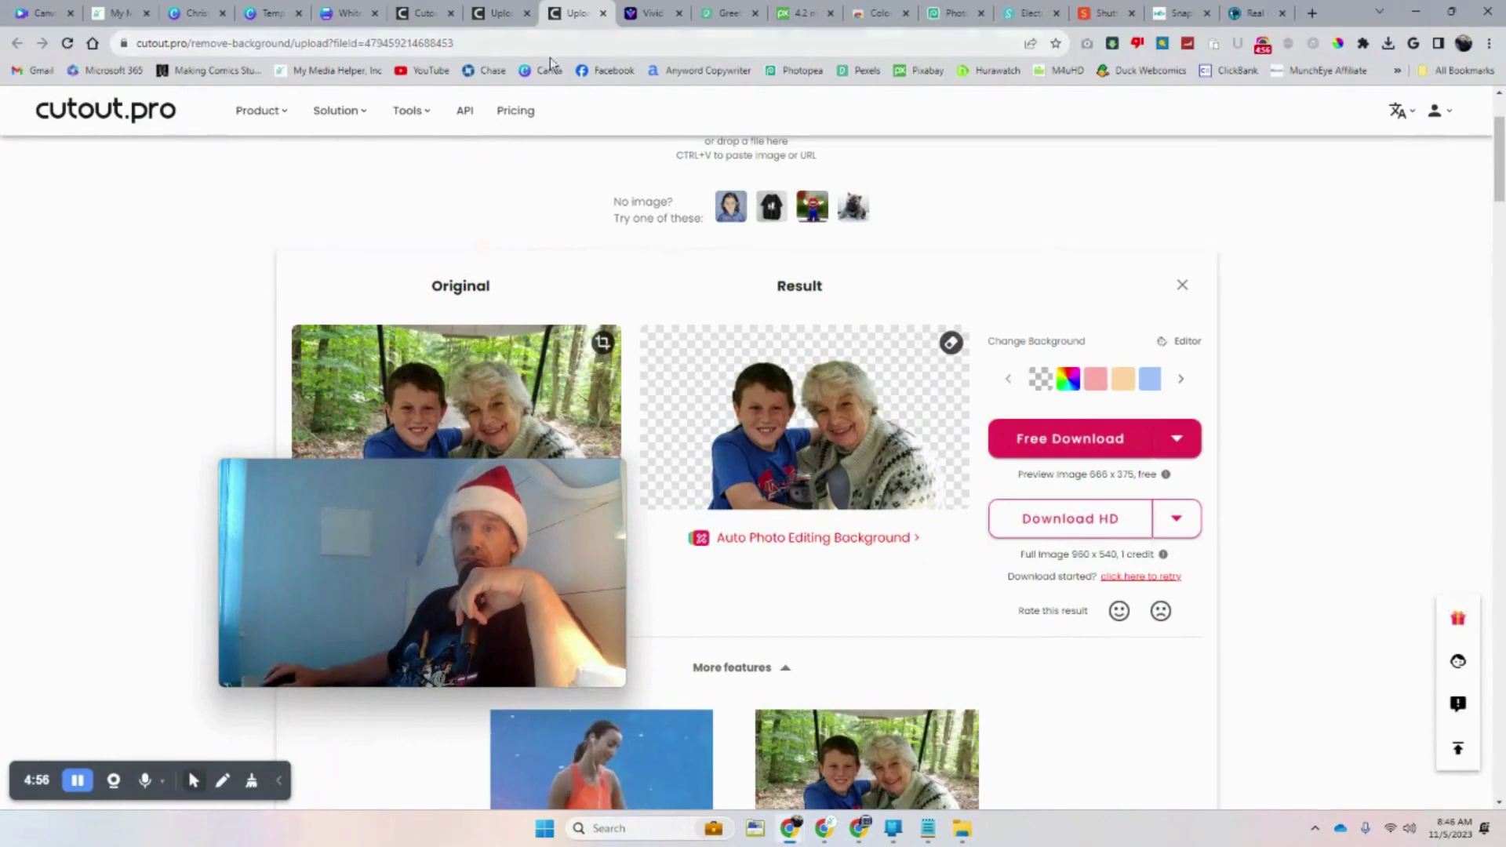
# Close the background-removal and photo-enhancer result tabs
pyautogui.click(602, 13)
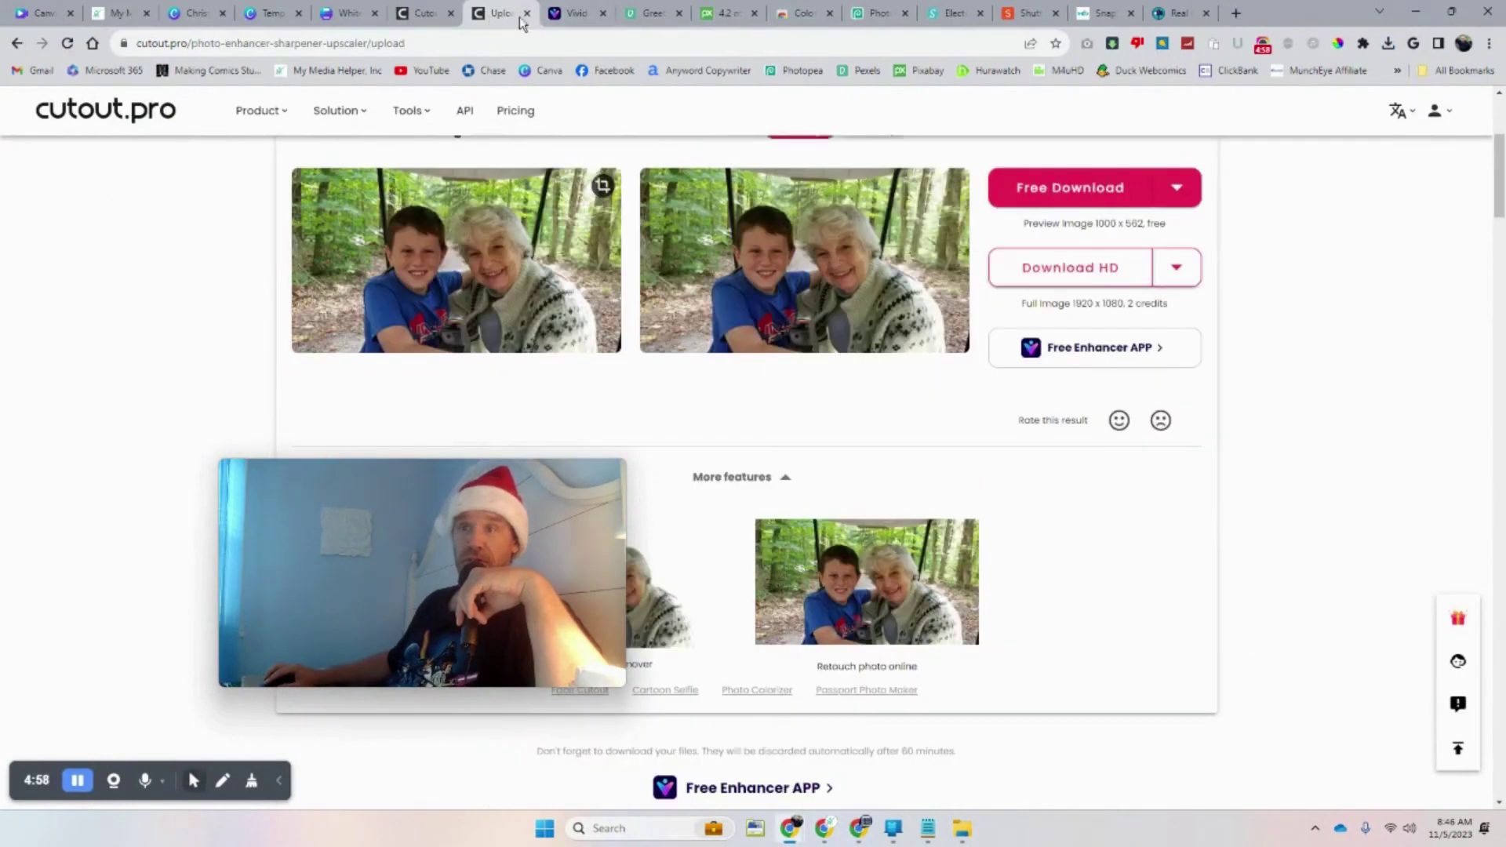
pyautogui.click(528, 13)
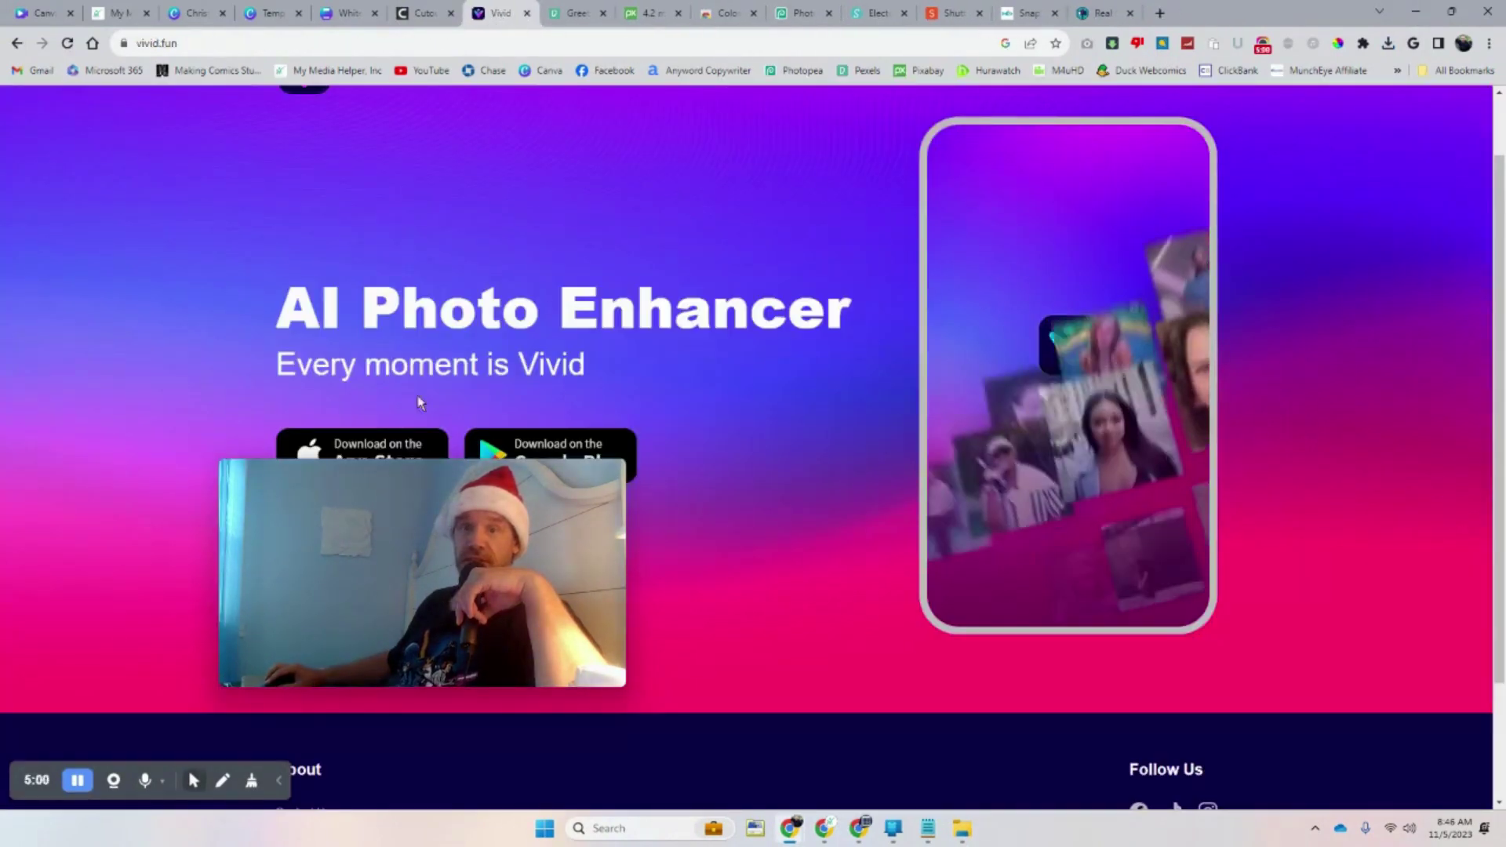
pyautogui.scroll(1, 777, 486)
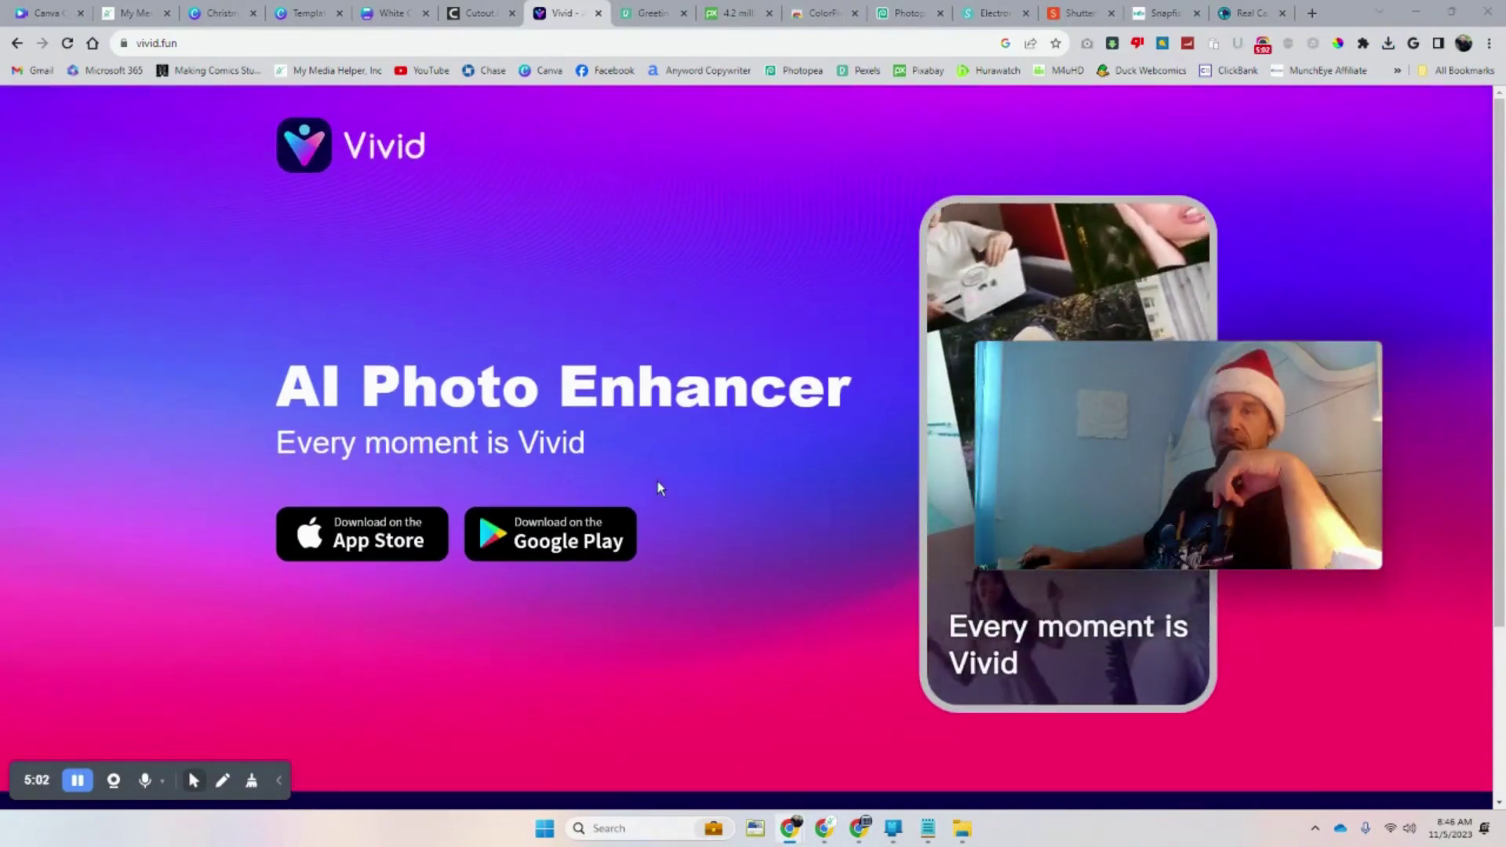
# Switch back and forth between the cutout.pro home page and the Vivid photo enhancer page
pyautogui.click(478, 15)
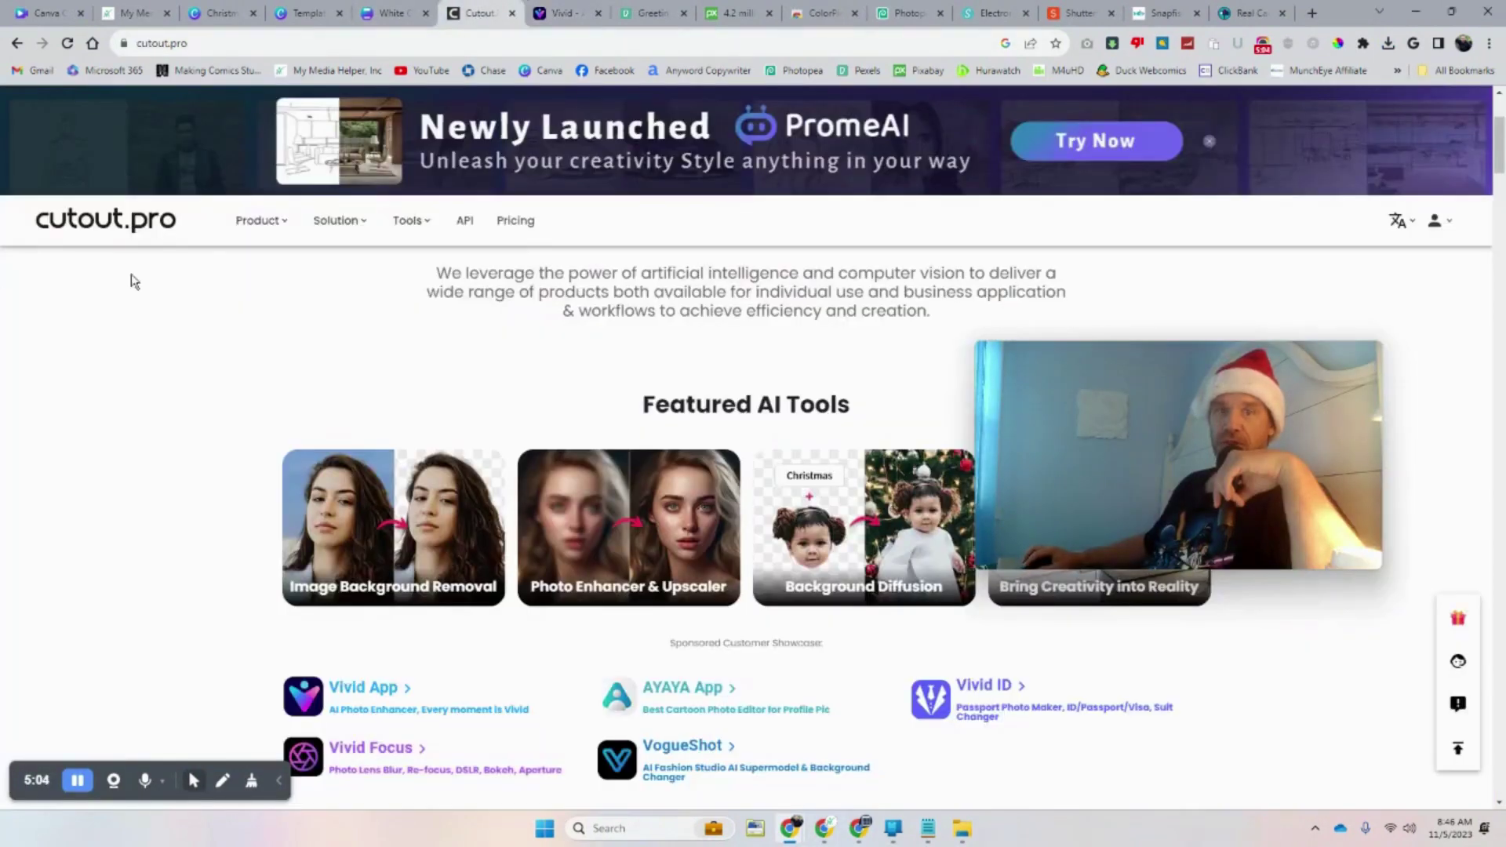
pyautogui.click(564, 13)
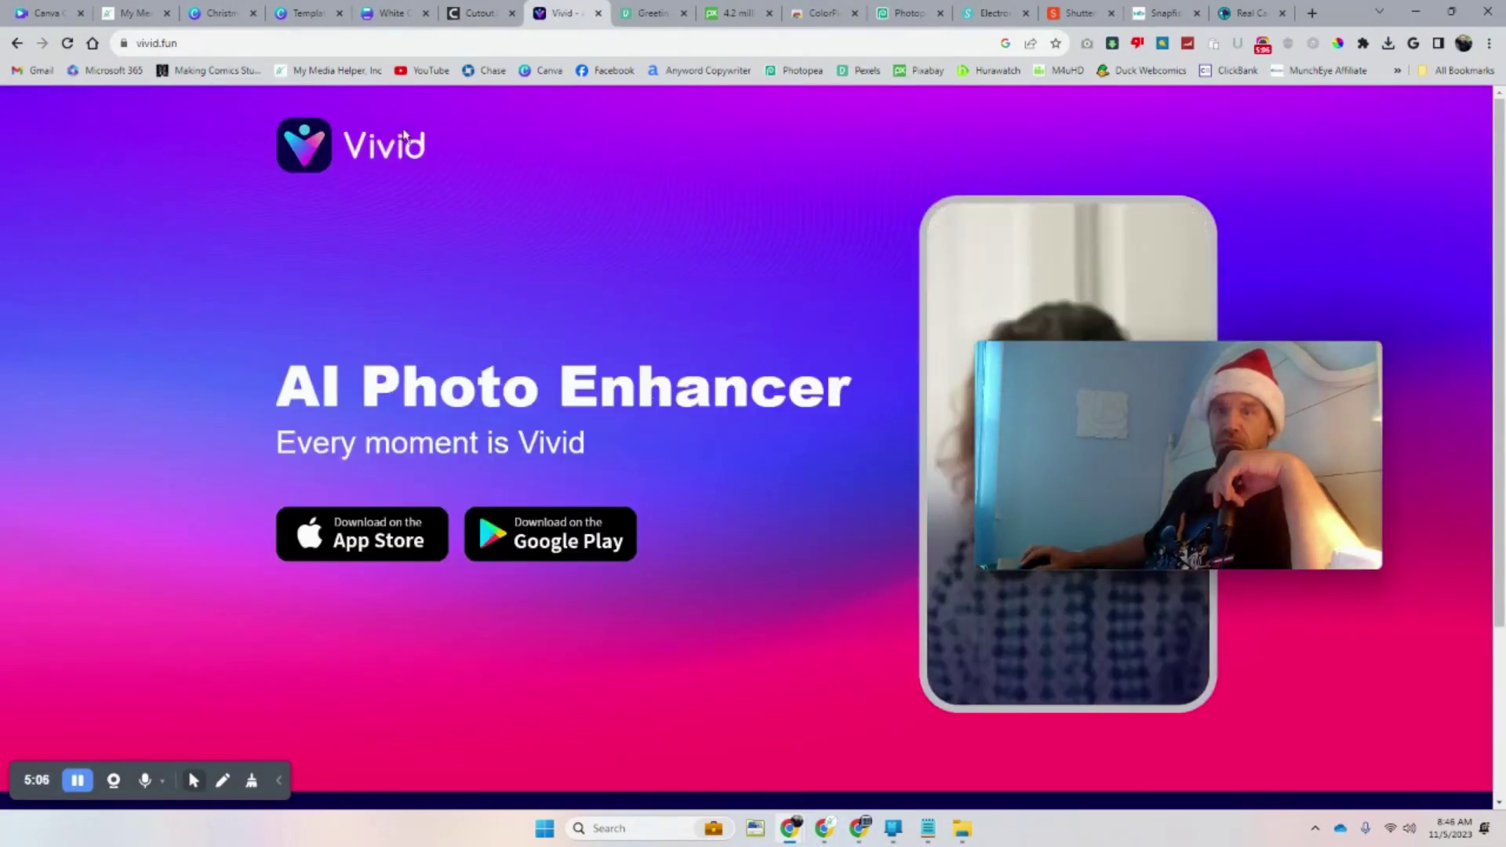
pyautogui.click(478, 14)
pyautogui.scroll(-3, 440, 556)
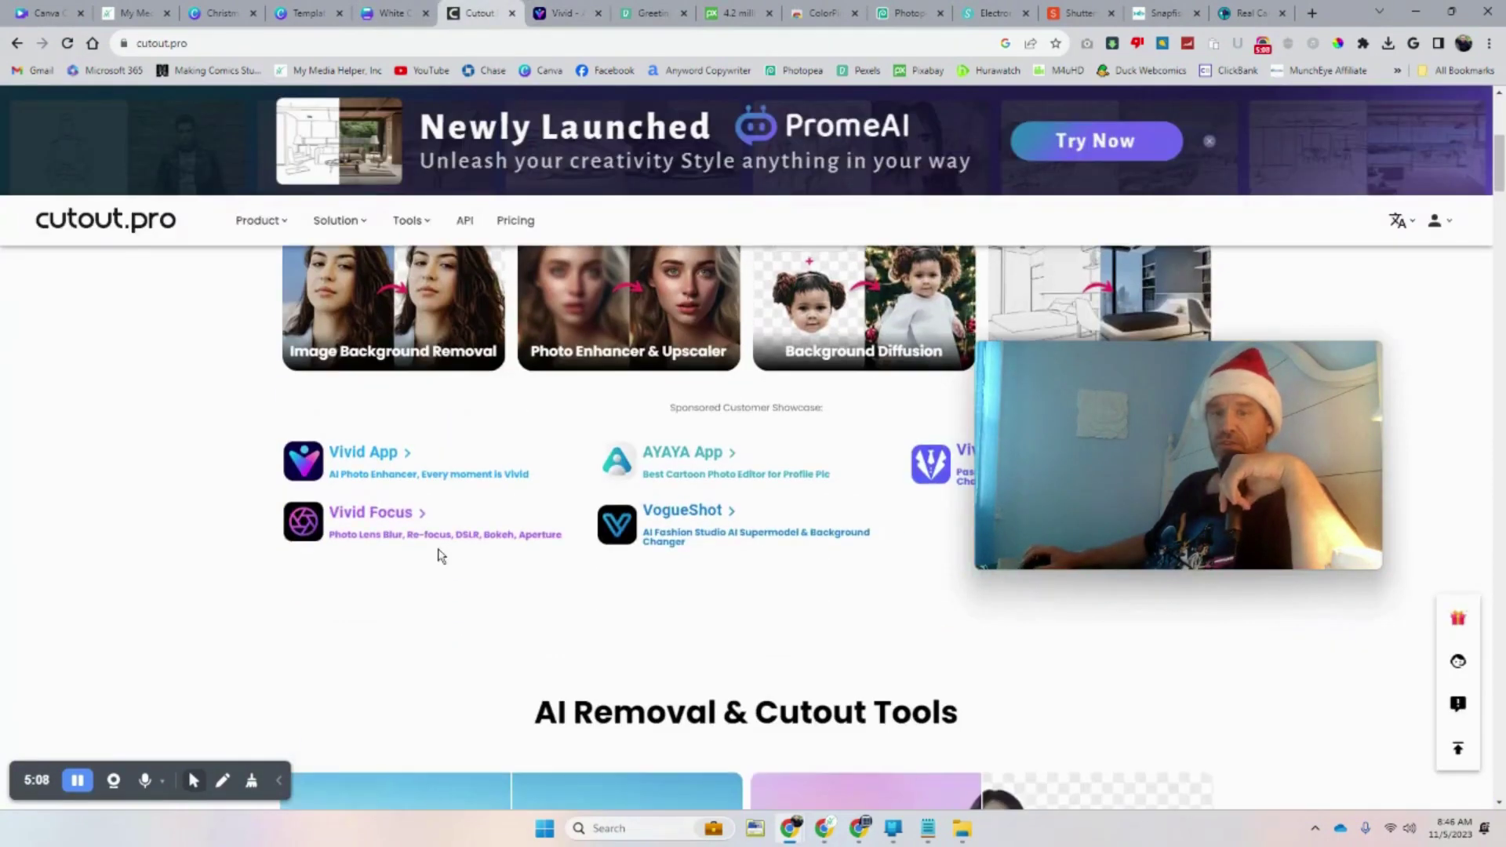
pyautogui.click(563, 14)
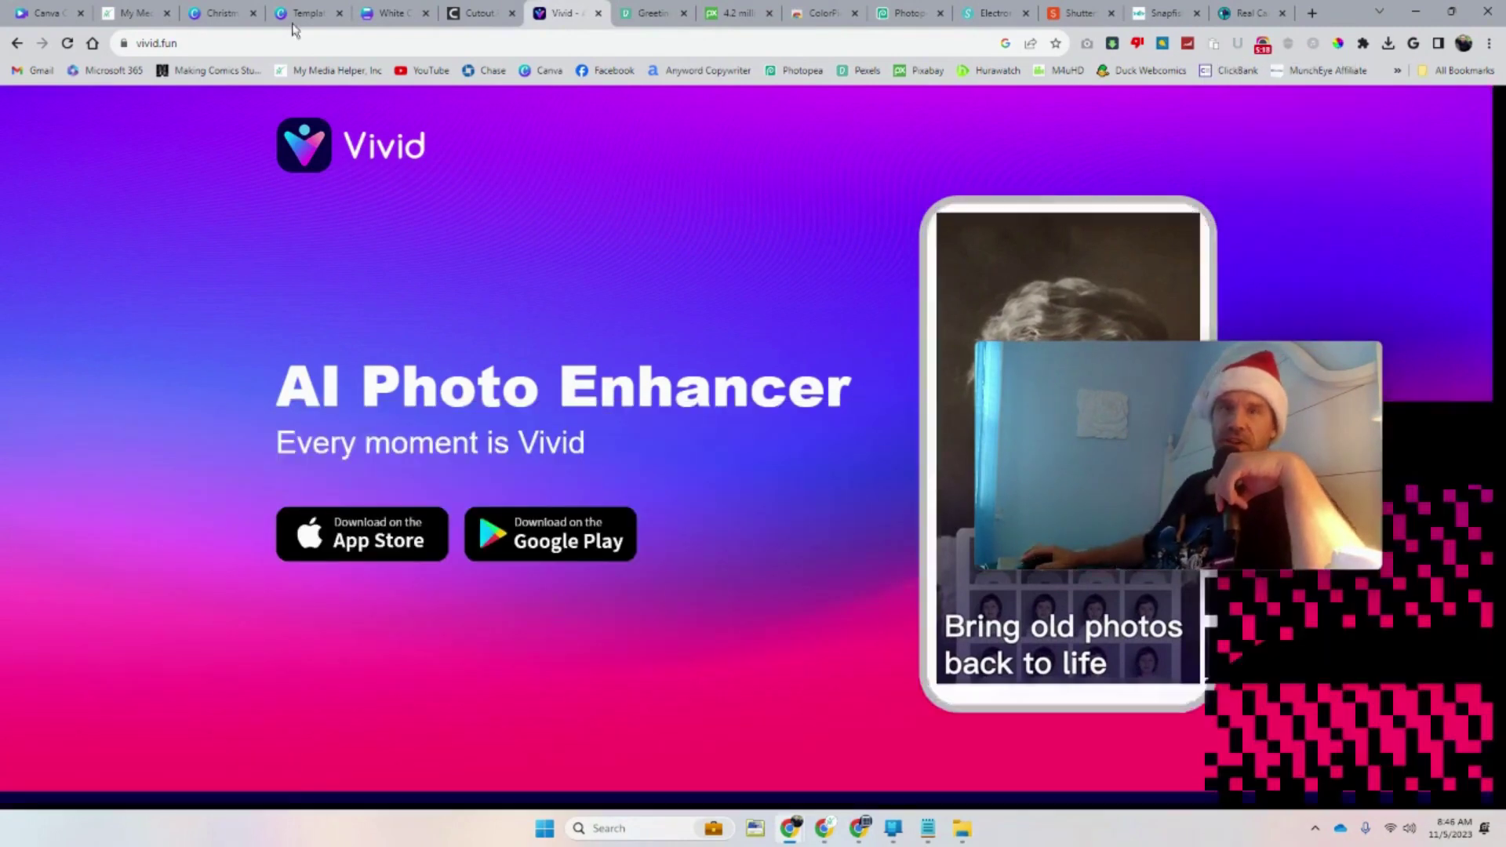
pyautogui.click(475, 12)
# Upload both grandma photos from the Downloads folder into Canva's uploads
pyautogui.click(385, 13)
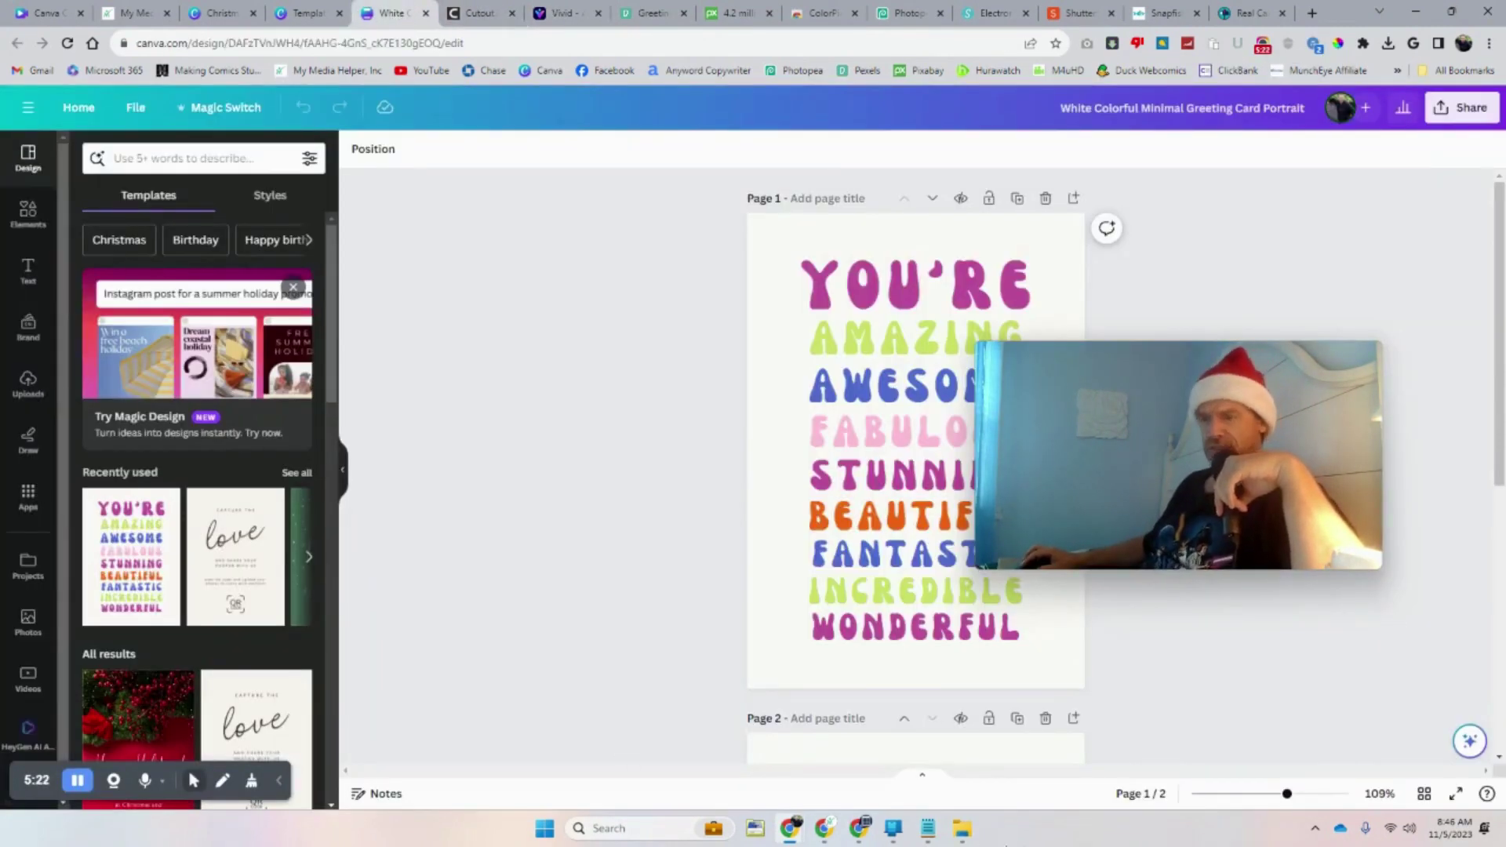
pyautogui.click(963, 836)
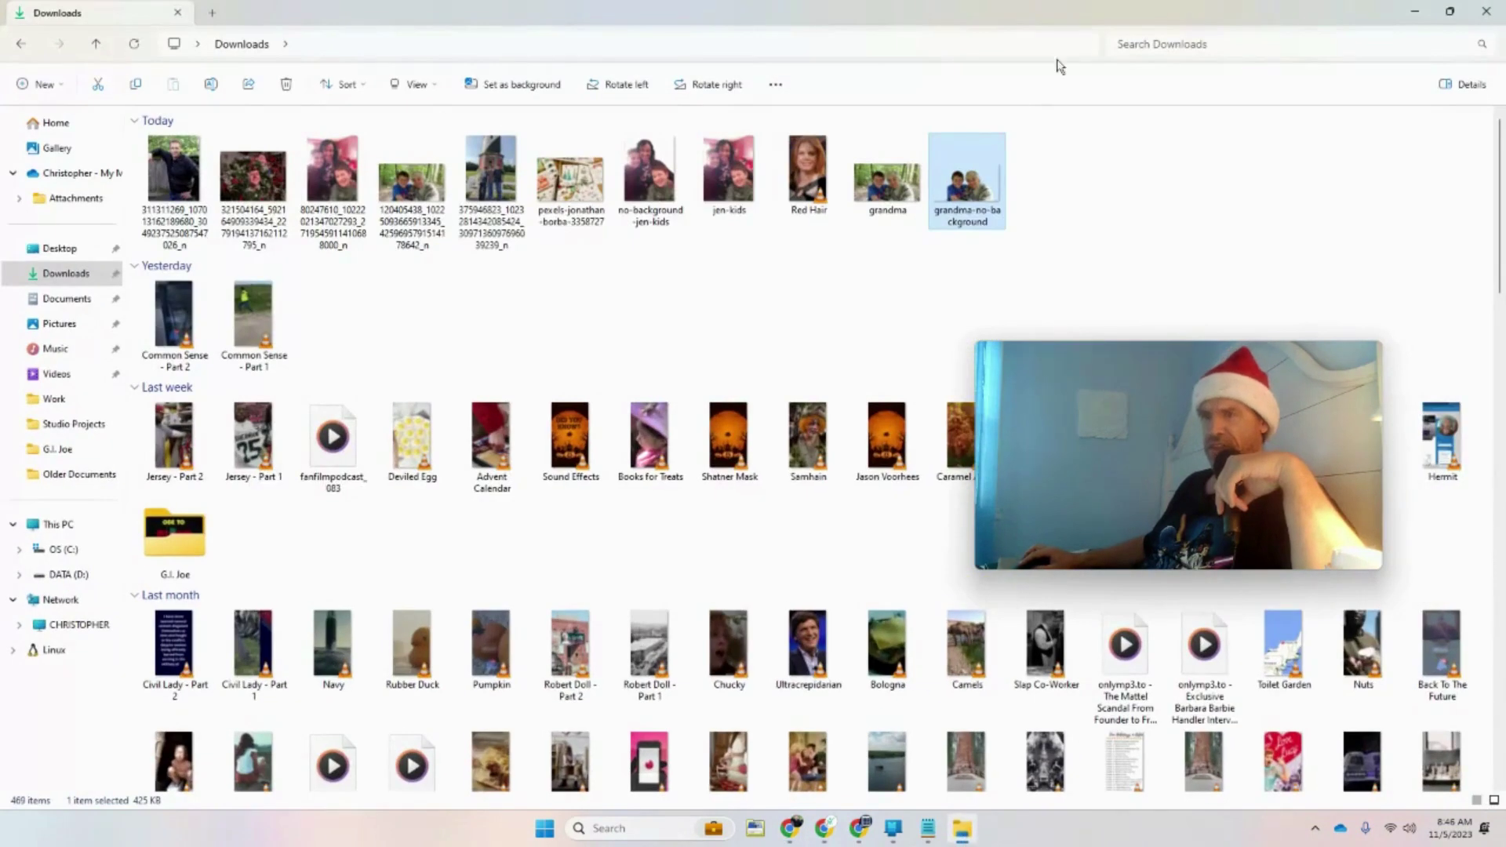
pyautogui.click(1451, 20)
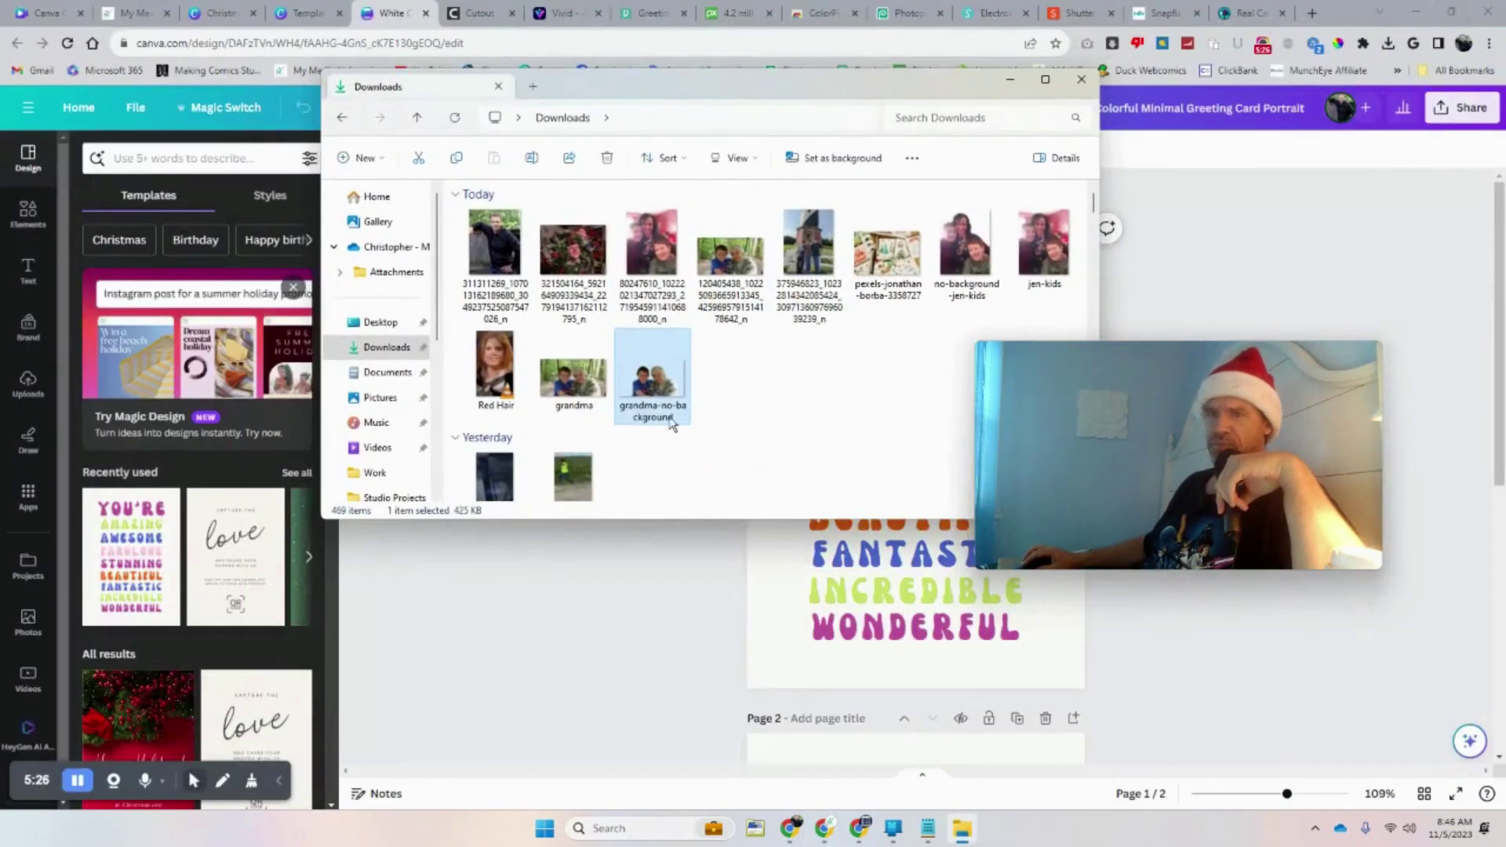
pyautogui.moveTo(807, 408); pyautogui.dragTo(184, 455)
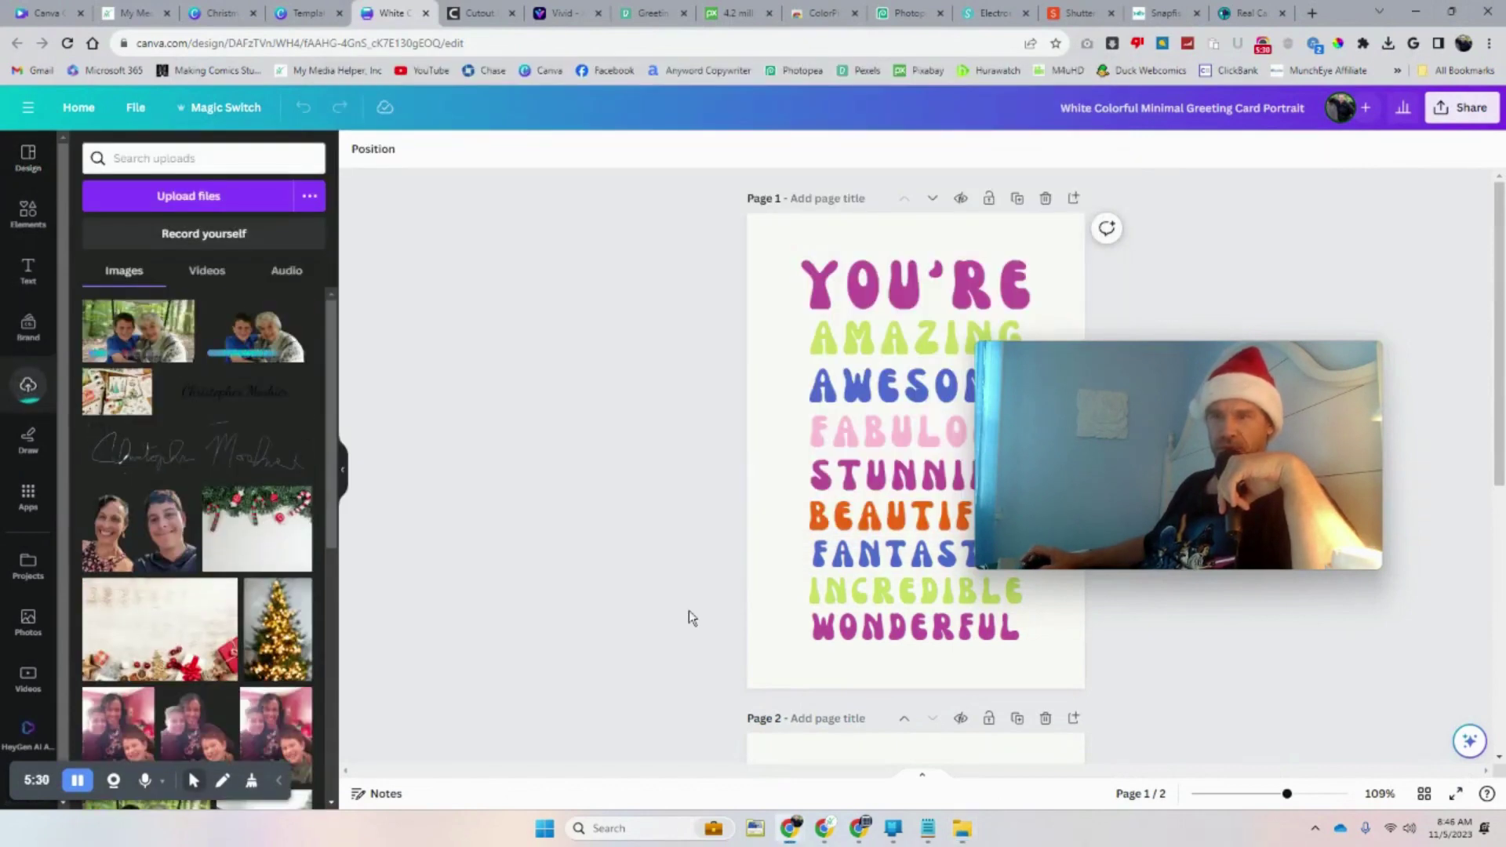
# Select all nine words on page 1 and delete them
pyautogui.click(879, 397)
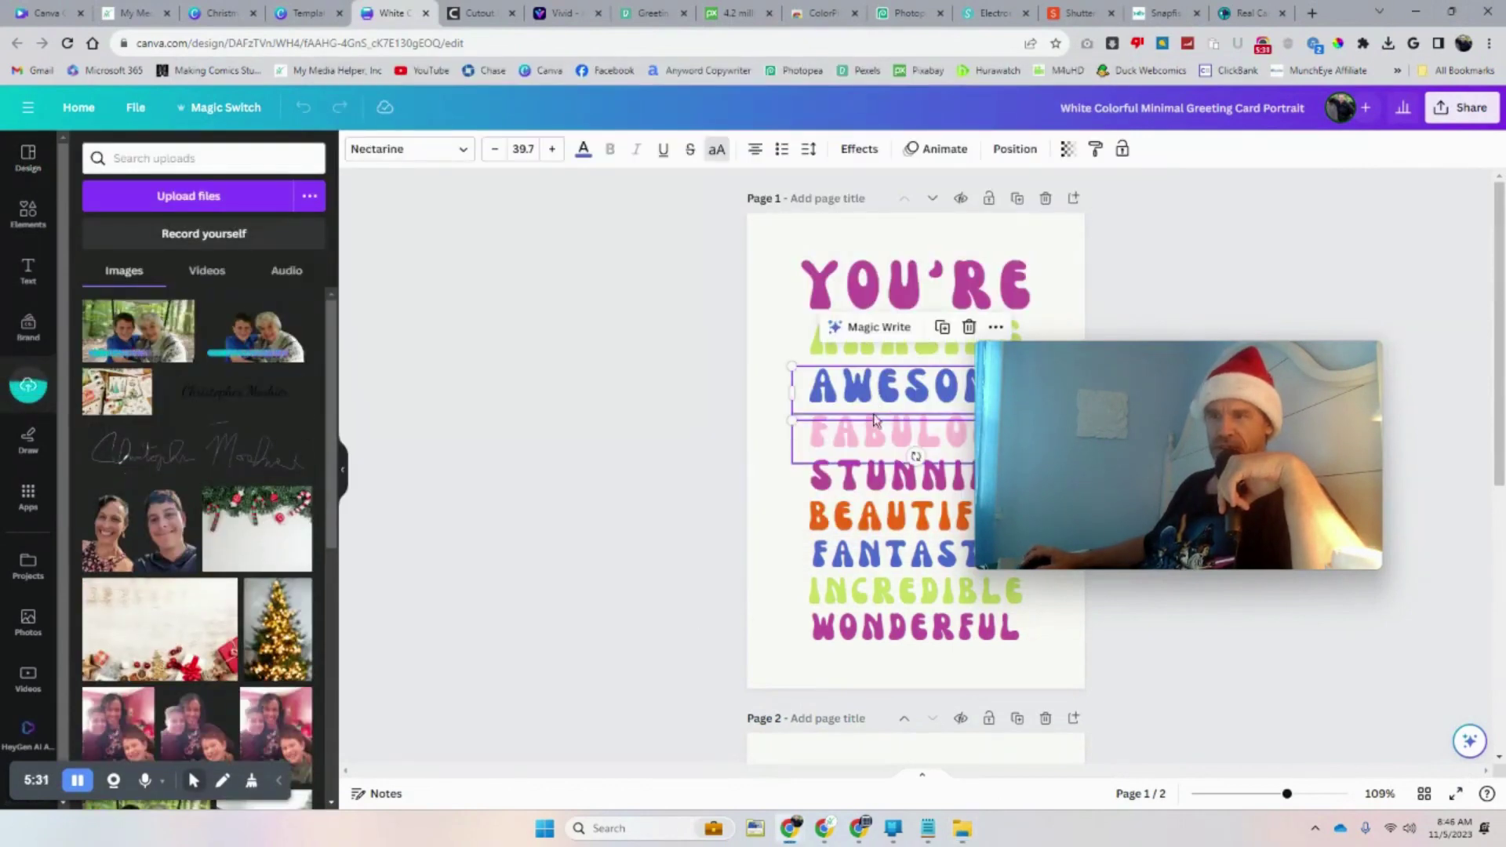
pyautogui.click(1050, 666)
pyautogui.moveTo(1050, 665); pyautogui.dragTo(817, 276)
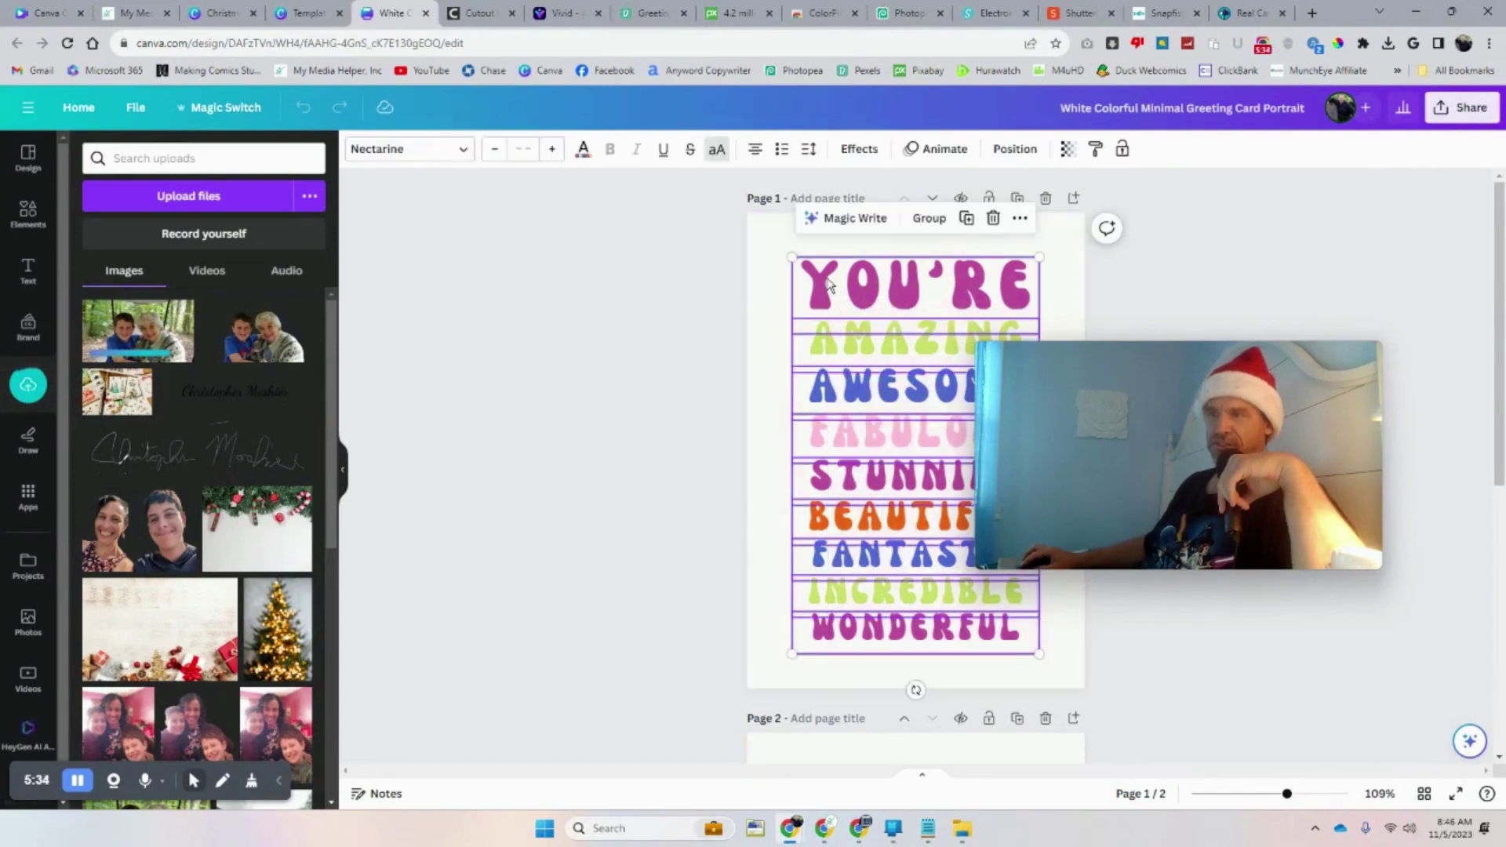
pyautogui.press('Delete')
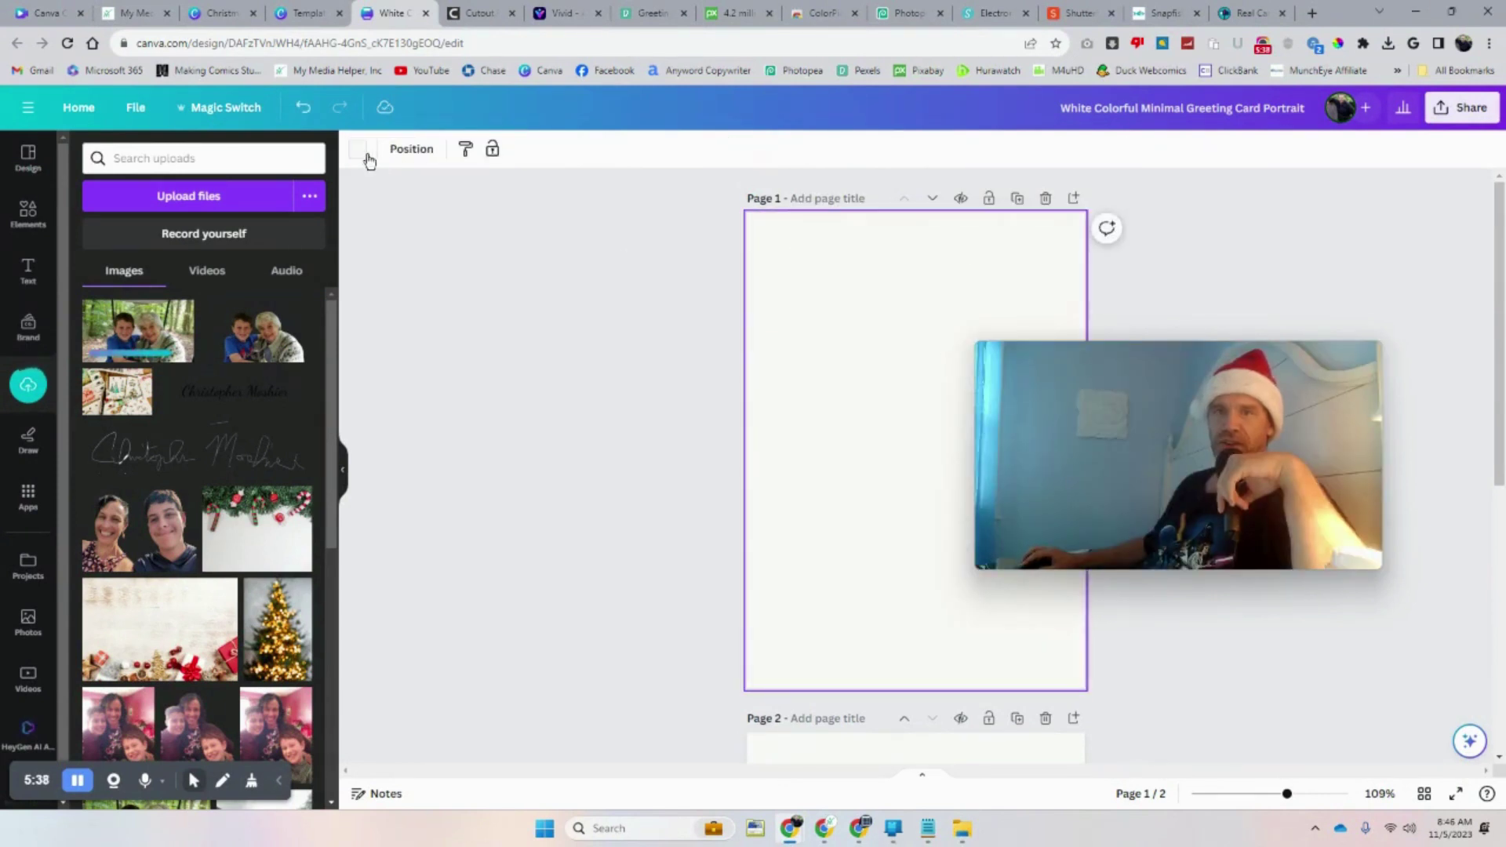
# Change page 1's background colour to beige #D4CEC3
pyautogui.click(358, 149)
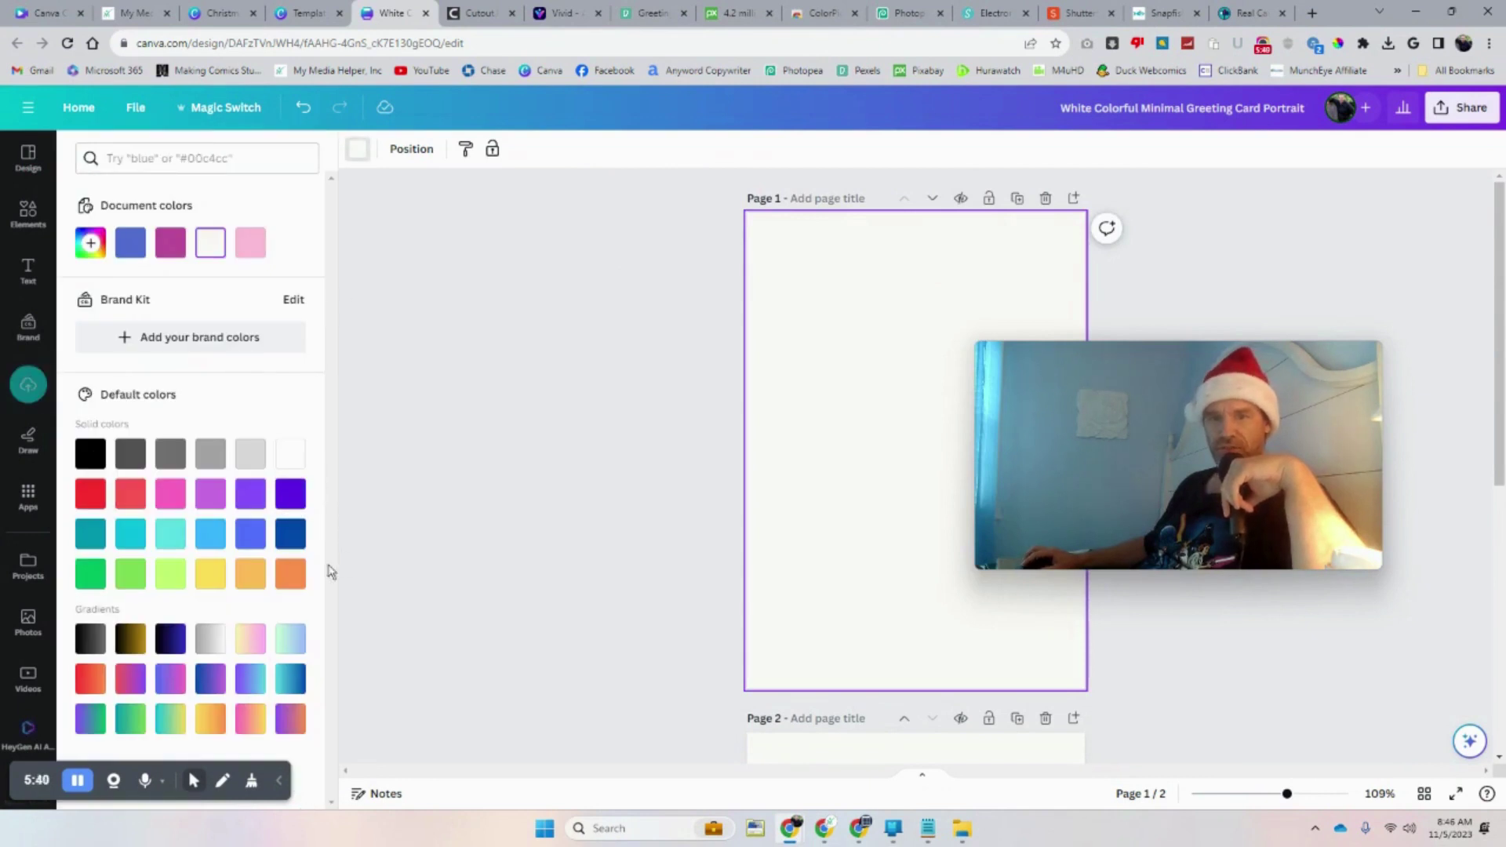
pyautogui.click(511, 612)
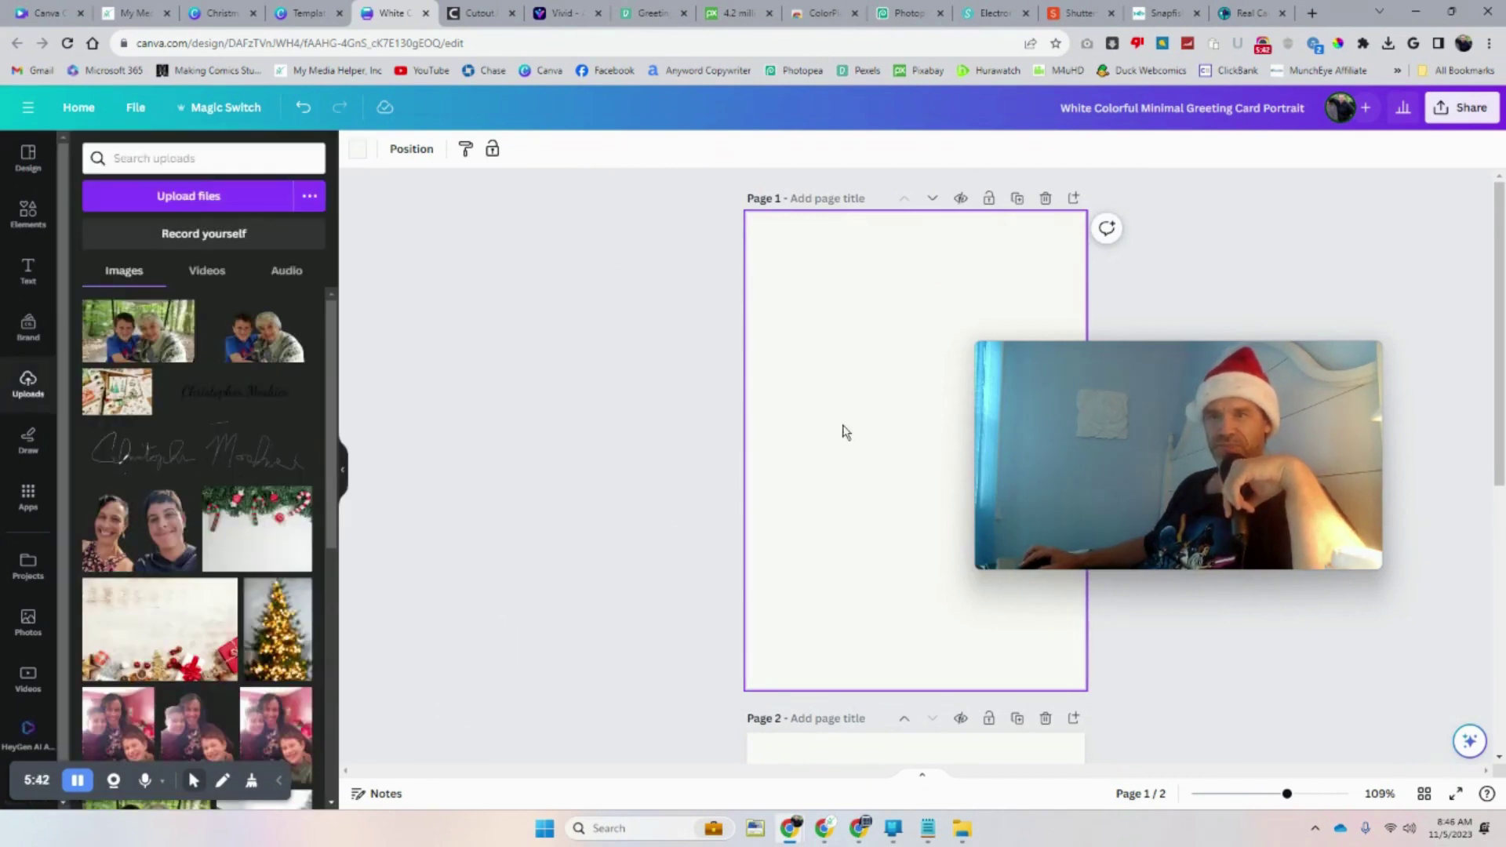
pyautogui.click(357, 150)
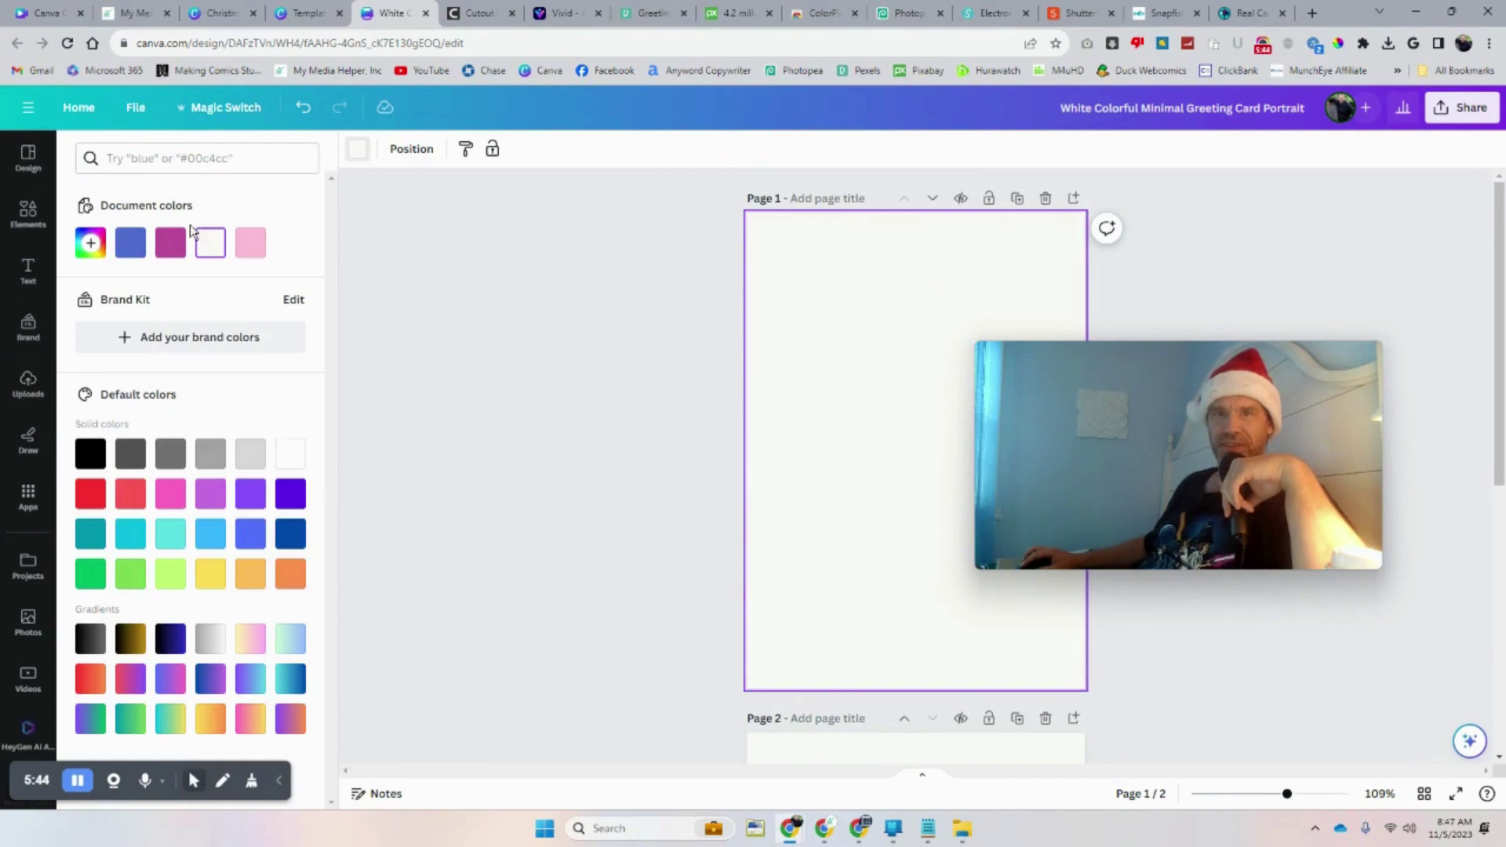
pyautogui.click(91, 246)
pyautogui.moveTo(119, 334); pyautogui.dragTo(112, 324)
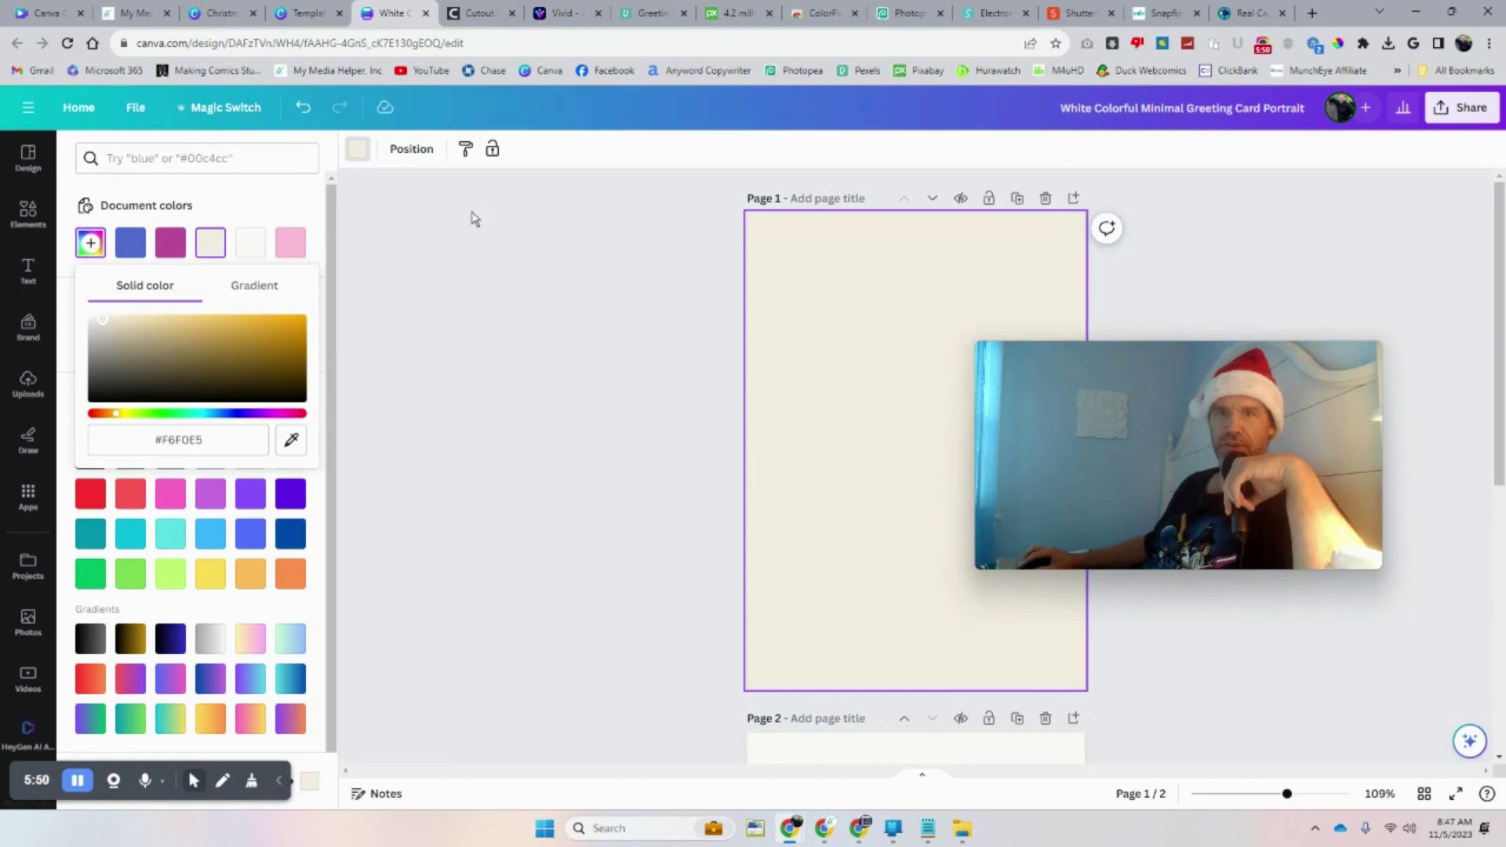
pyautogui.click(634, 358)
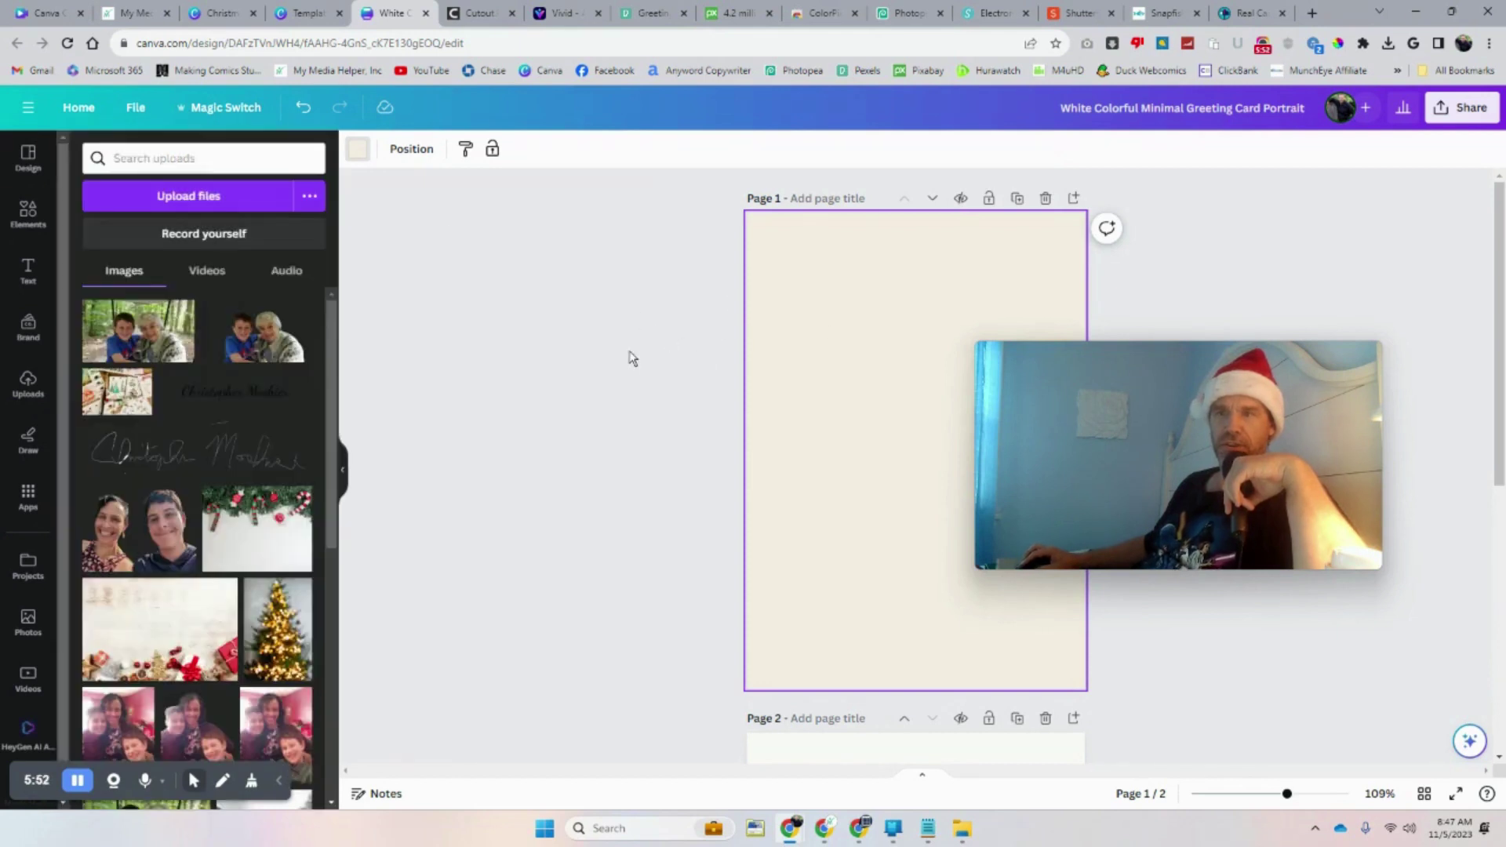
# Delete the three 'IT'S YOUR DAY' text lines from page 2
pyautogui.scroll(-2, 657, 300)
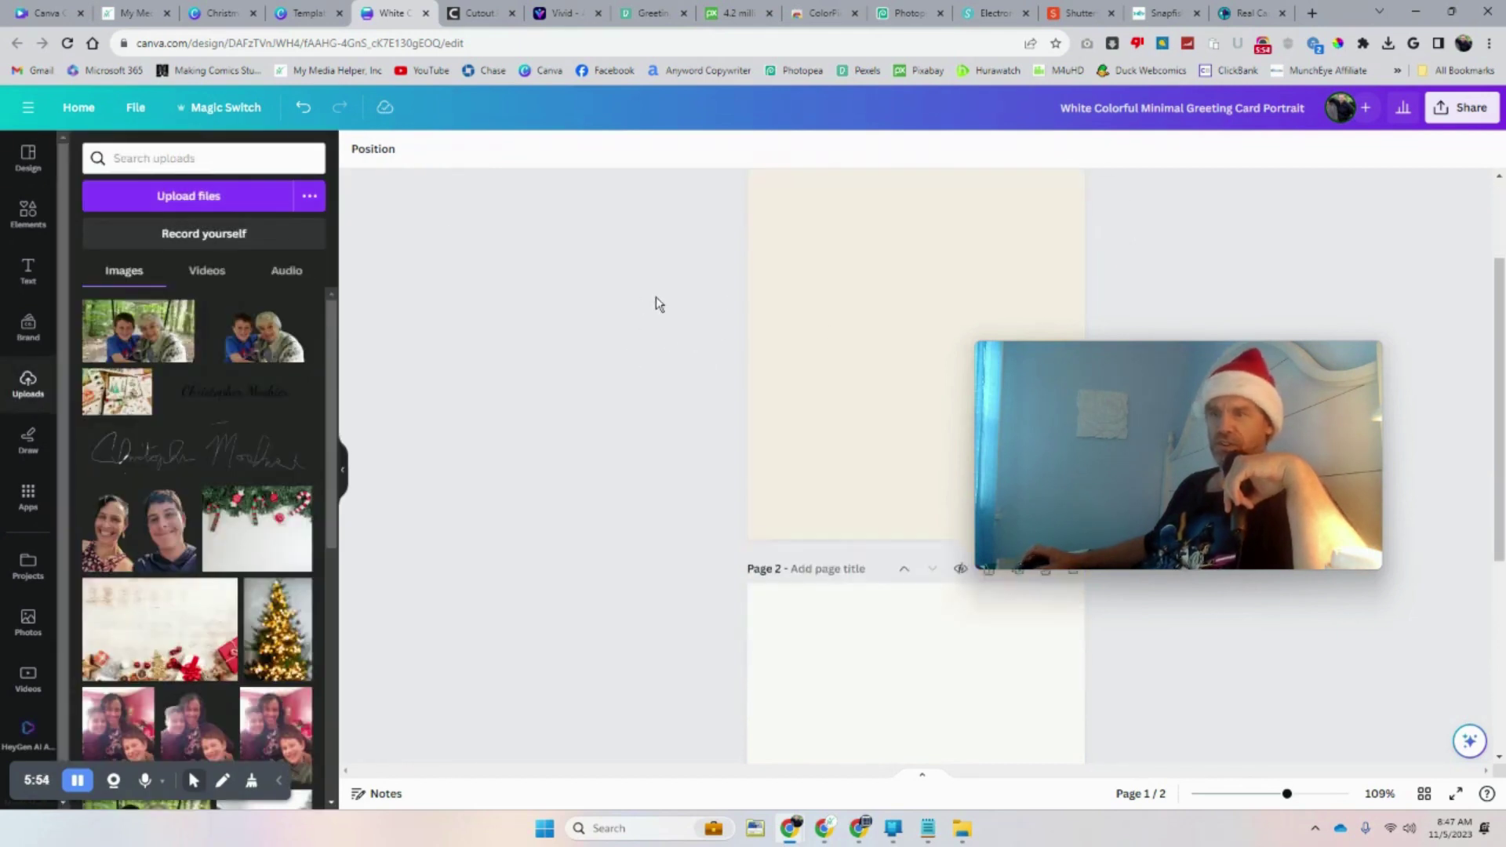
pyautogui.click(841, 726)
pyautogui.scroll(-2, 850, 656)
pyautogui.click(916, 625)
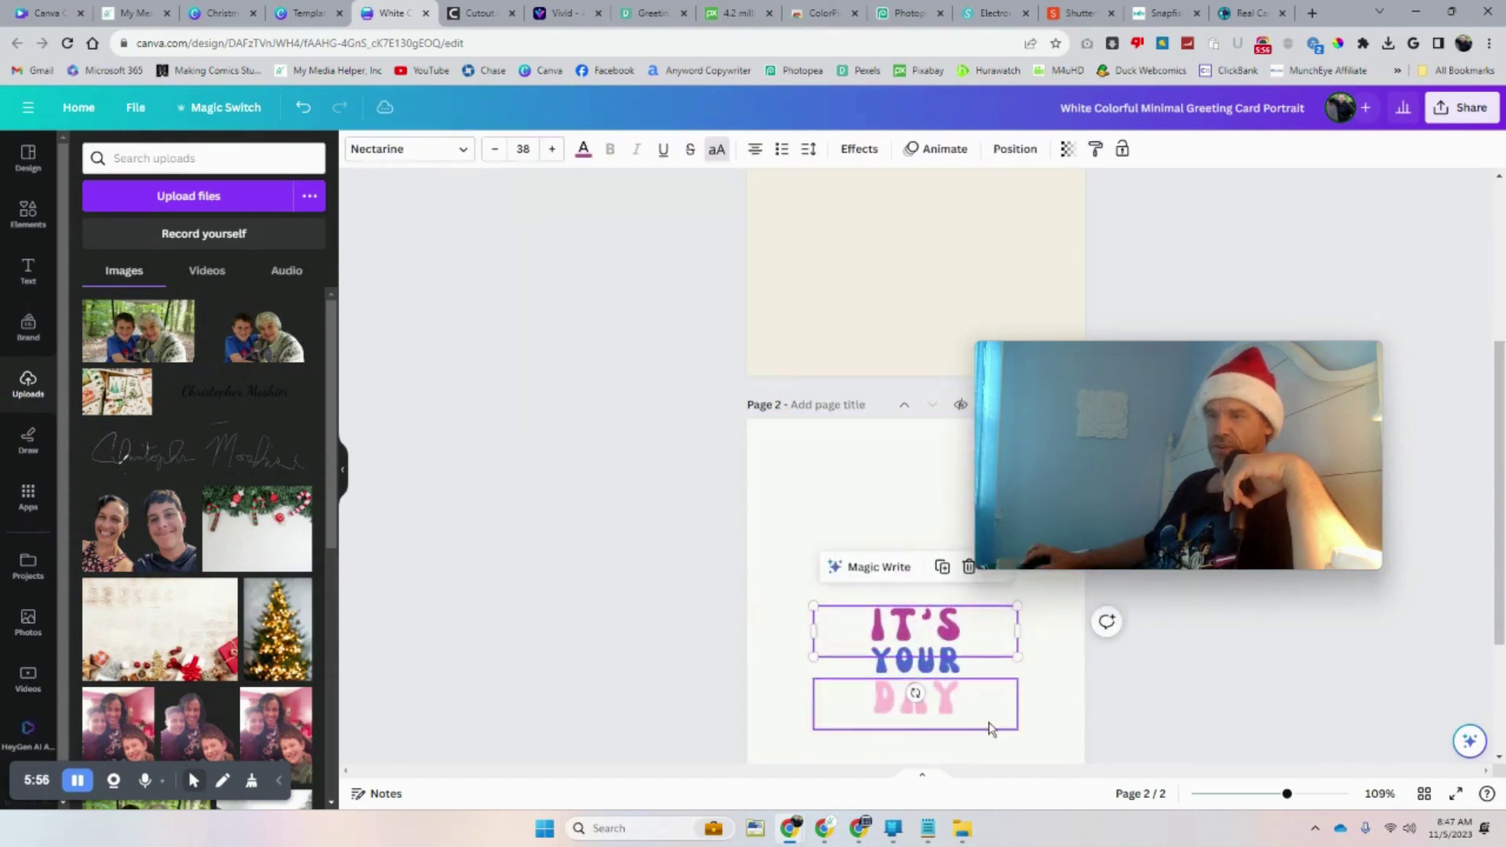
pyautogui.click(1051, 748)
pyautogui.moveTo(1010, 725); pyautogui.dragTo(840, 594)
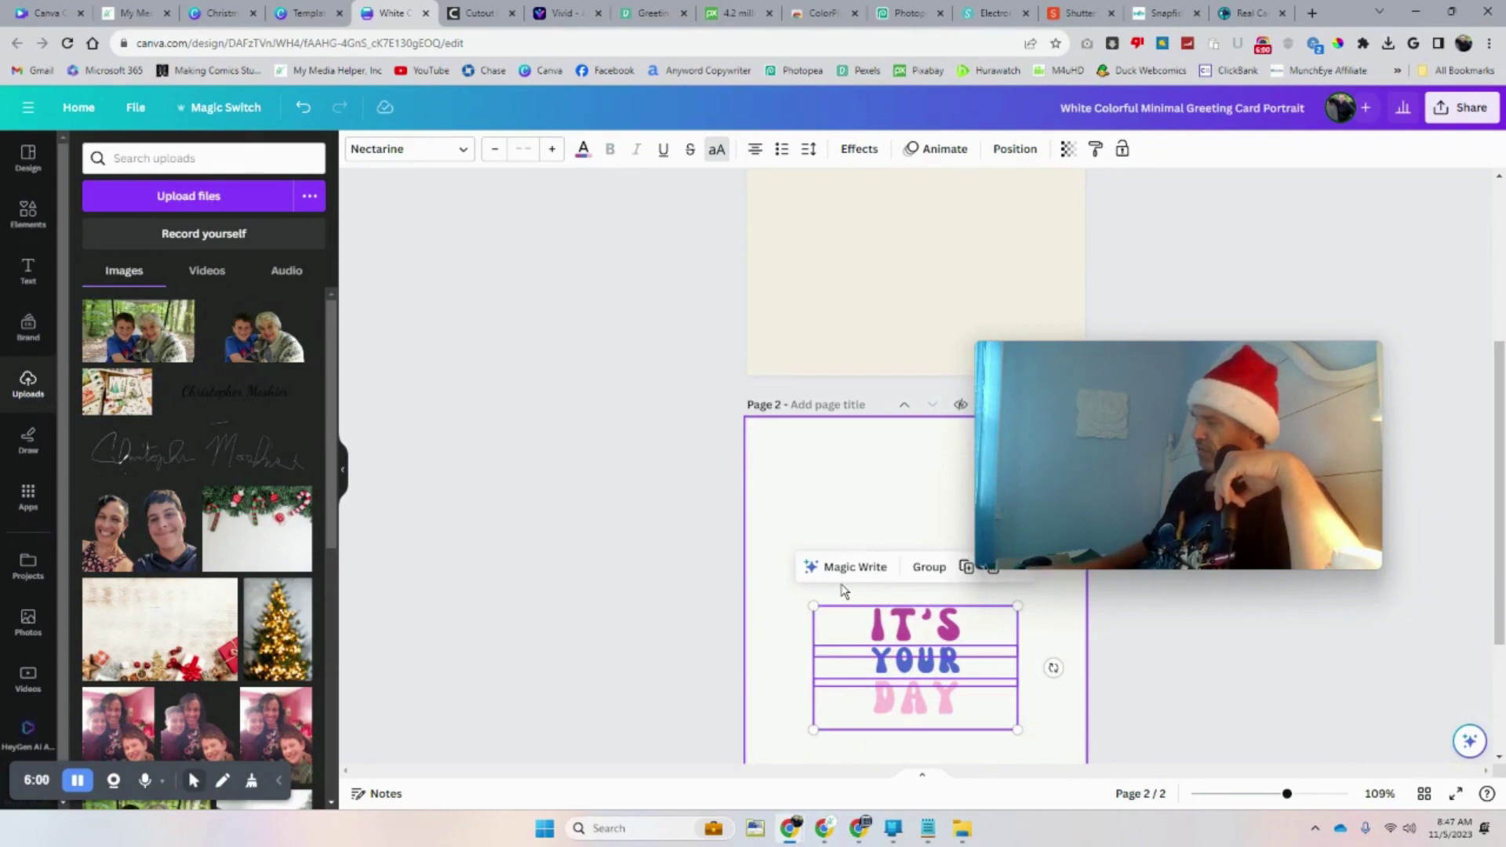
pyautogui.press('Delete')
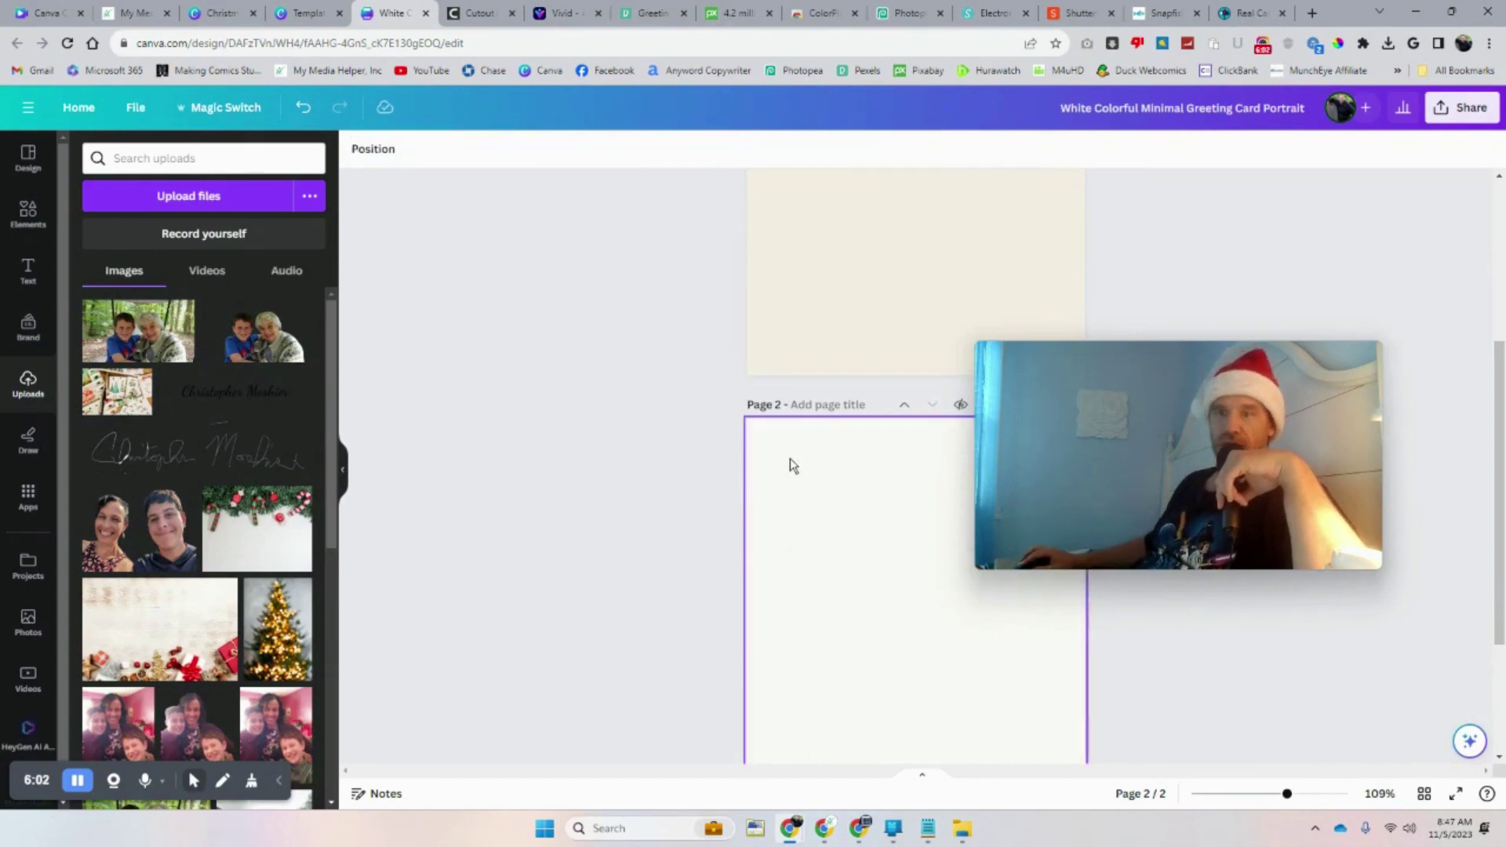
# Give page 2 the same beige background as page 1
pyautogui.click(354, 149)
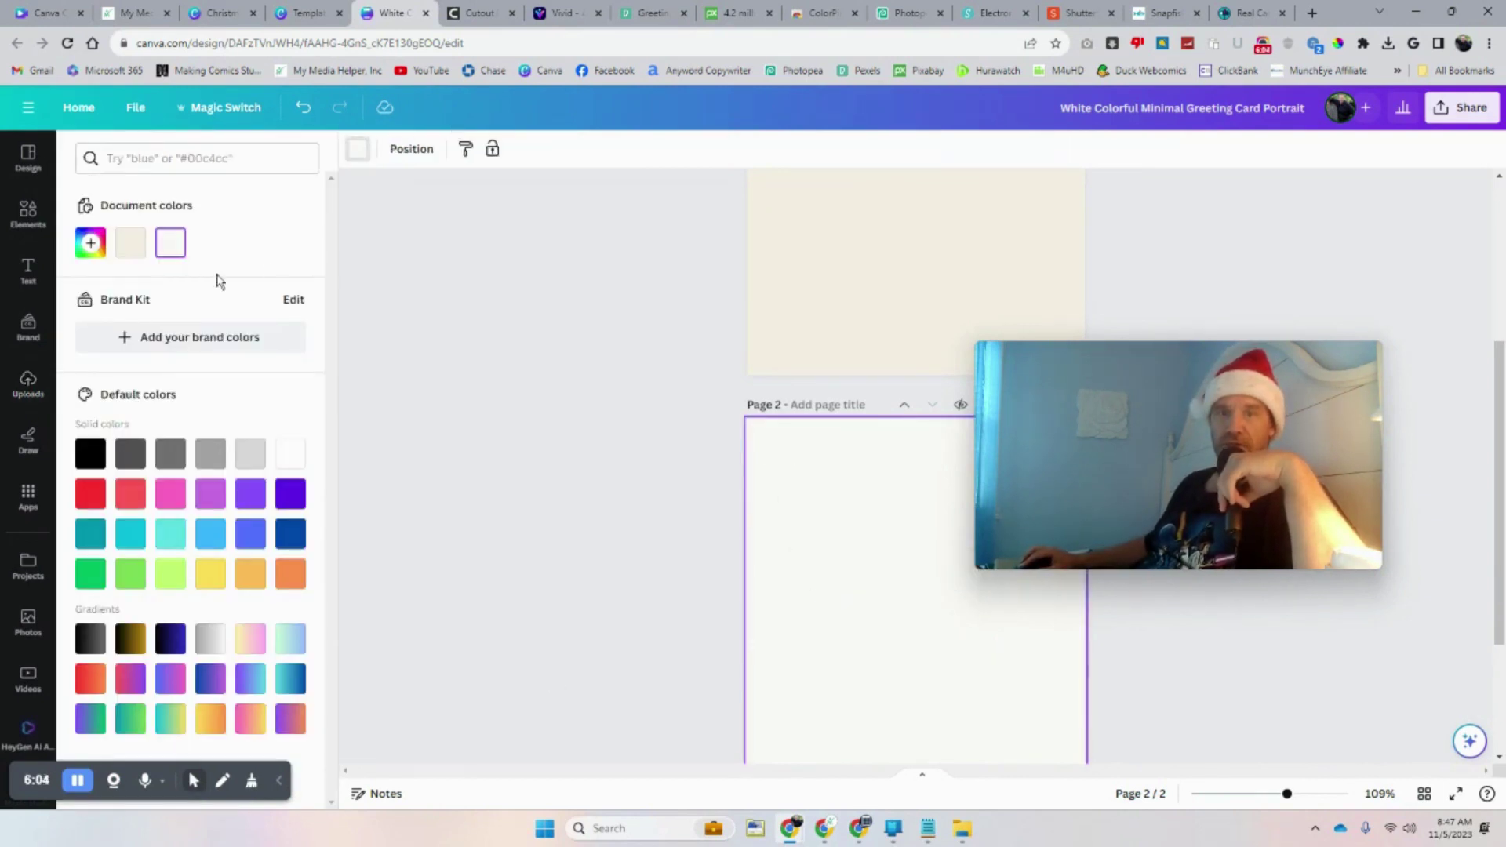
pyautogui.click(131, 243)
pyautogui.scroll(4, 615, 350)
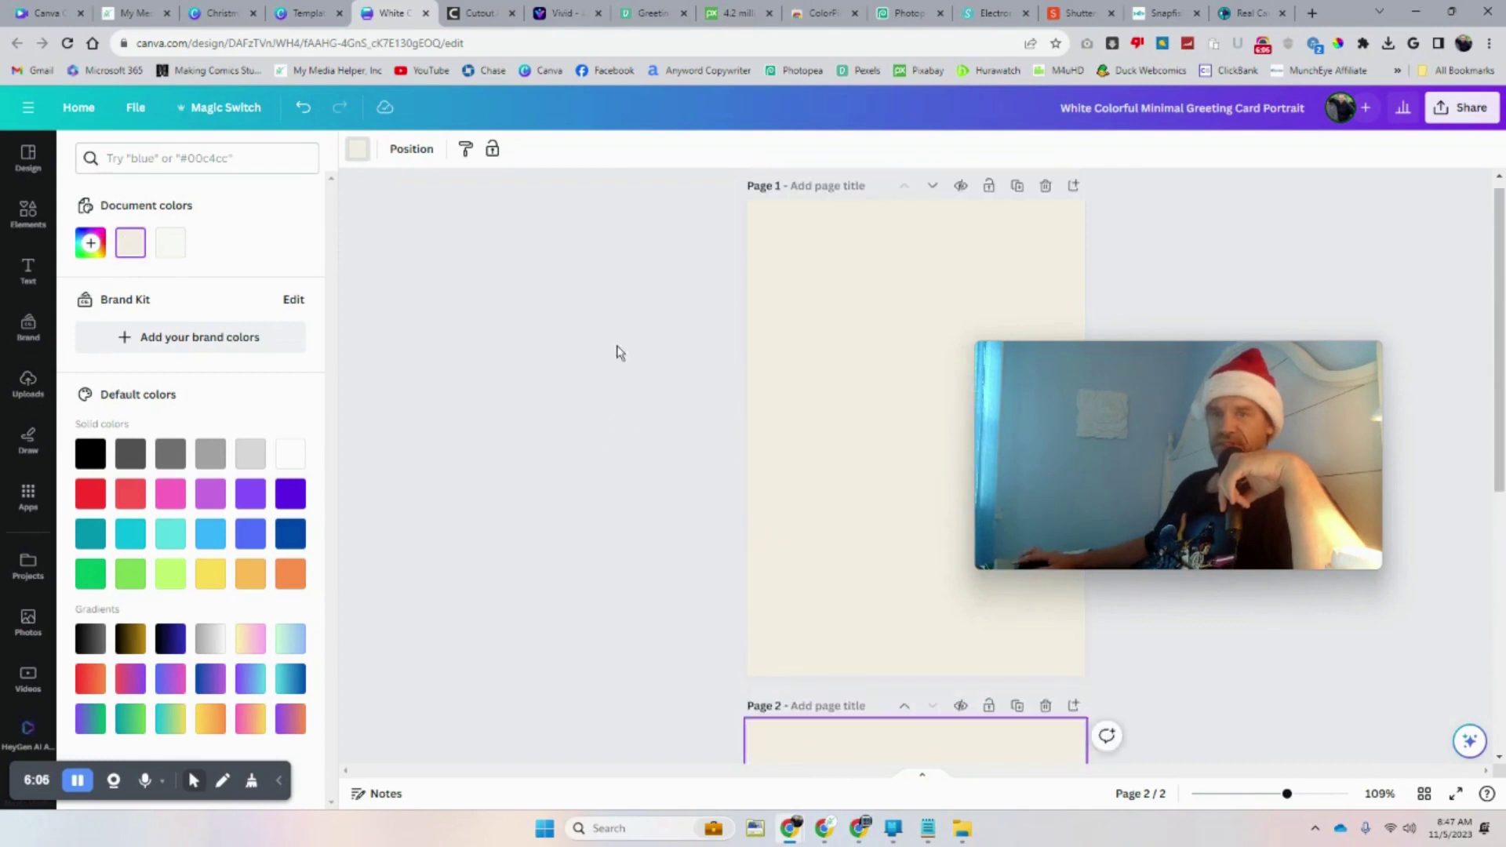
pyautogui.moveTo(1261, 372); pyautogui.dragTo(665, 259)
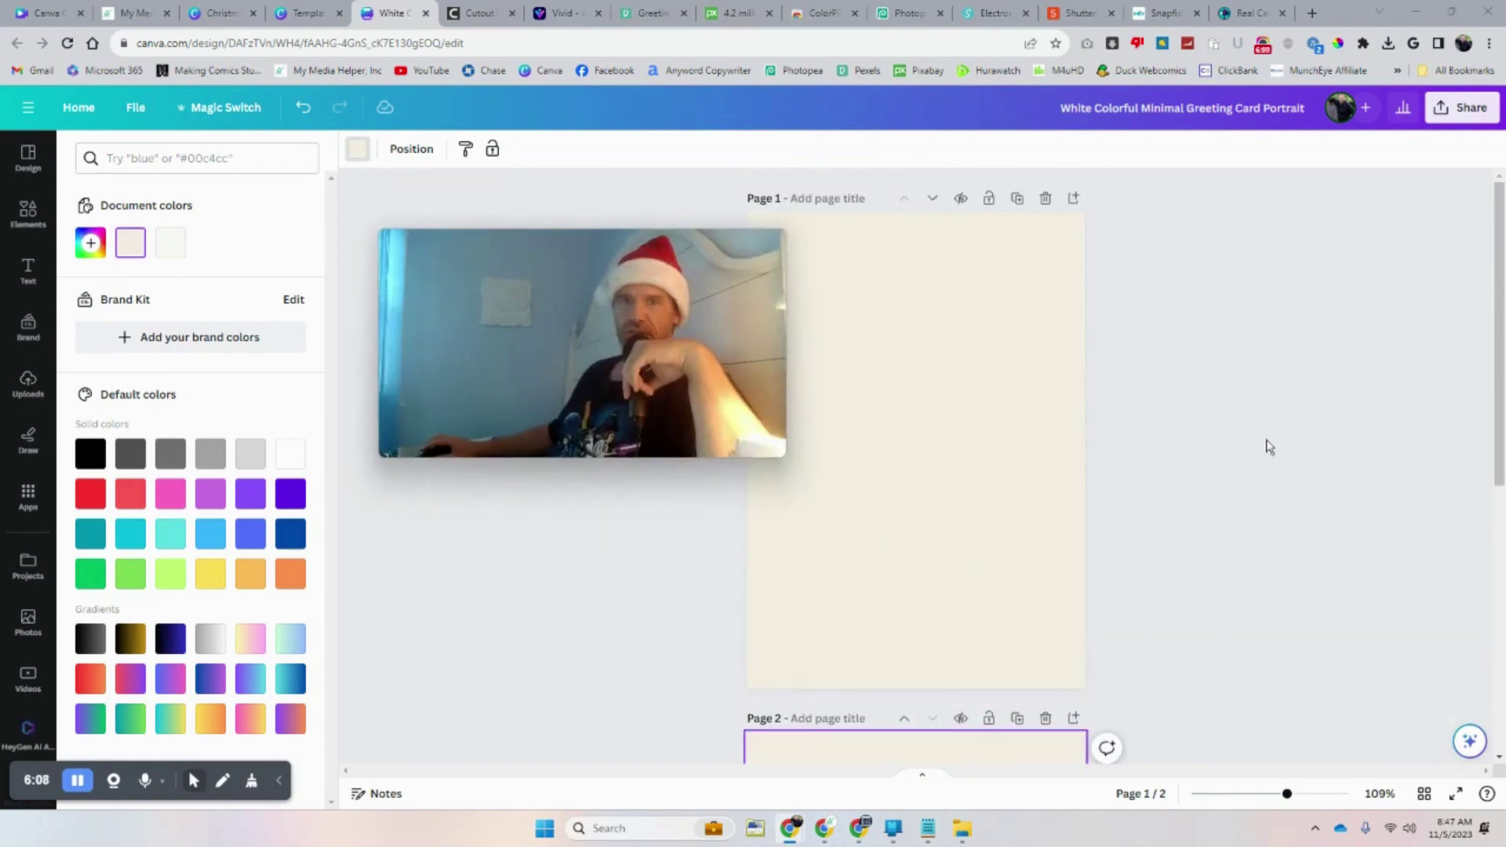
# Place the boy-and-grandma cutout on page 1, enlarge it to page width, and move it to the bottom
pyautogui.click(27, 386)
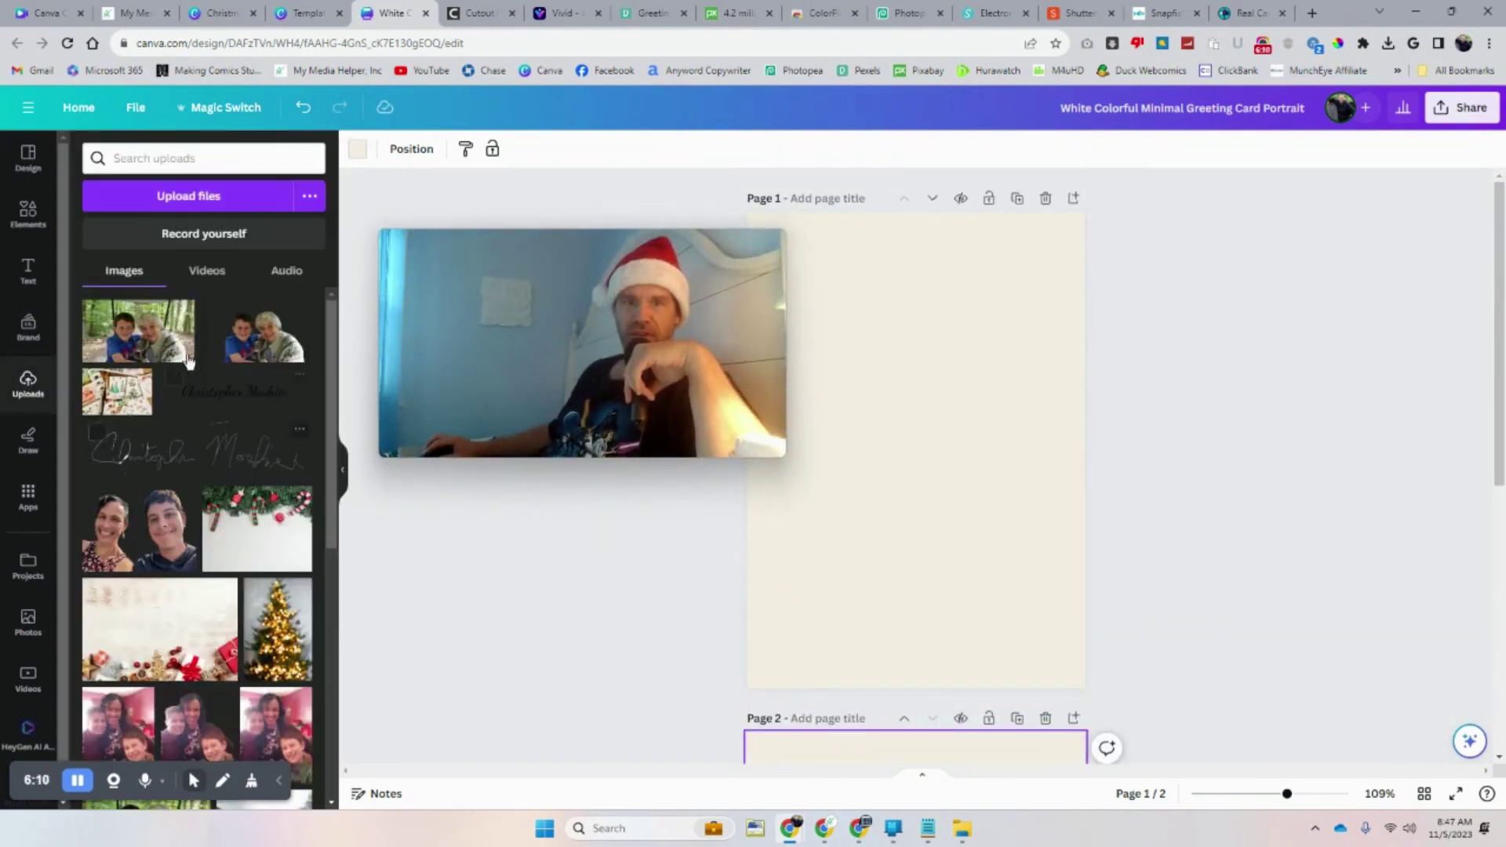
pyautogui.moveTo(261, 338); pyautogui.dragTo(934, 479)
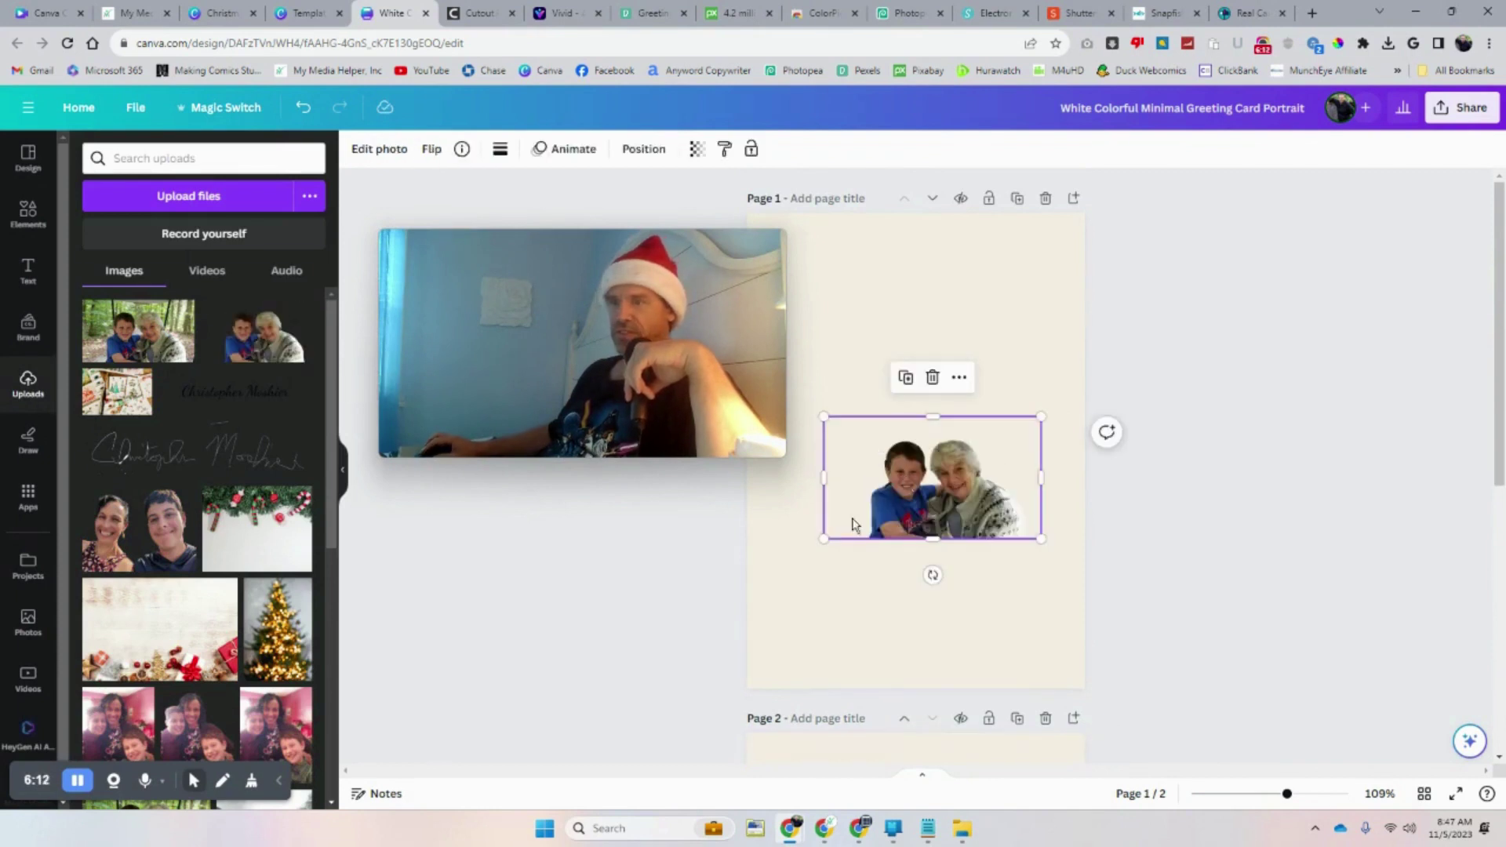
pyautogui.moveTo(821, 539); pyautogui.dragTo(746, 582)
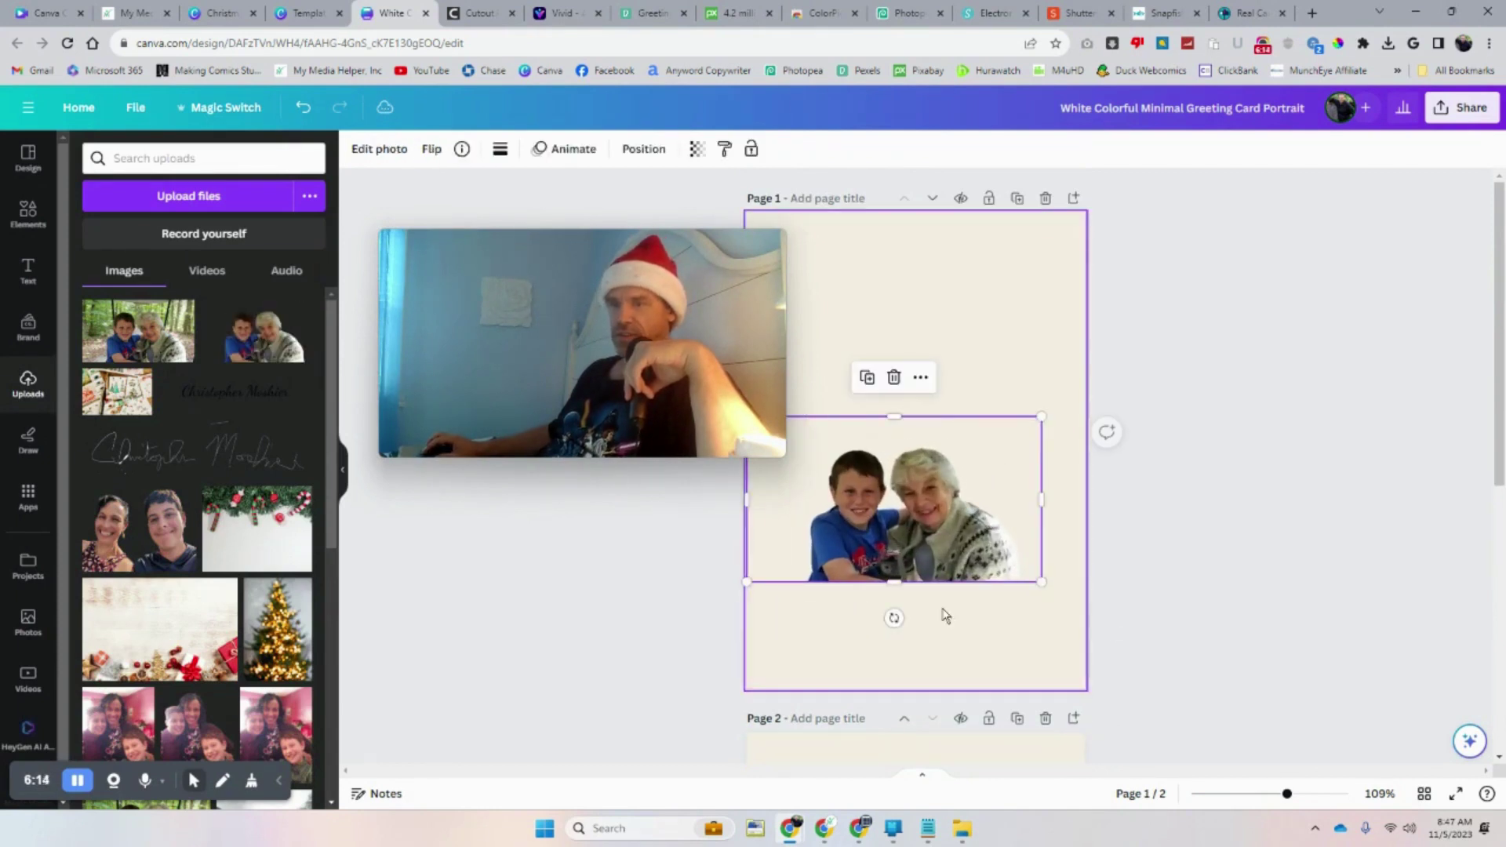
pyautogui.moveTo(1043, 584); pyautogui.dragTo(1075, 617)
pyautogui.moveTo(990, 544); pyautogui.dragTo(990, 627)
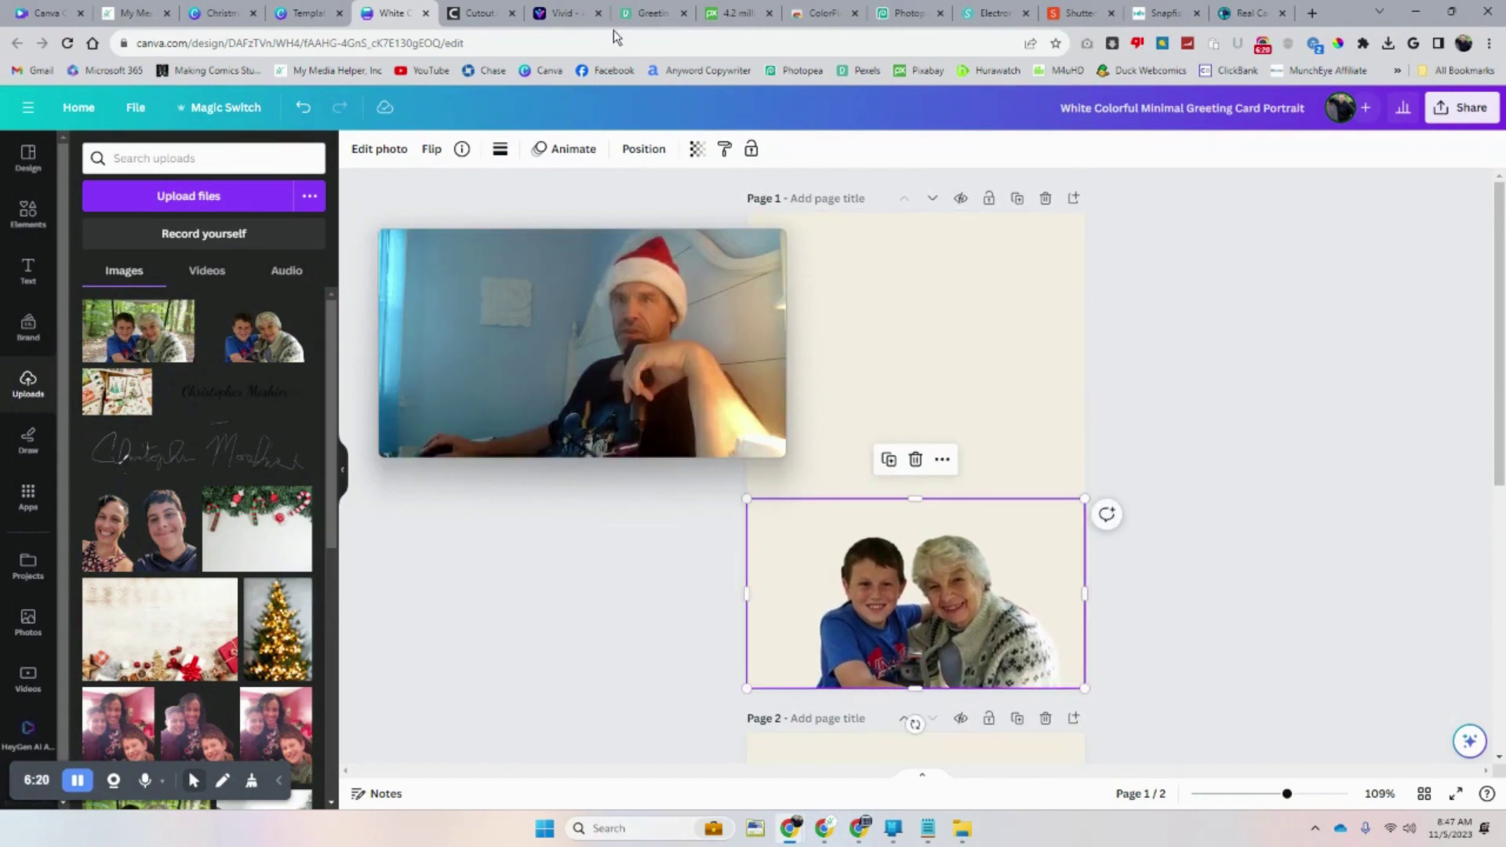
pyautogui.click(641, 14)
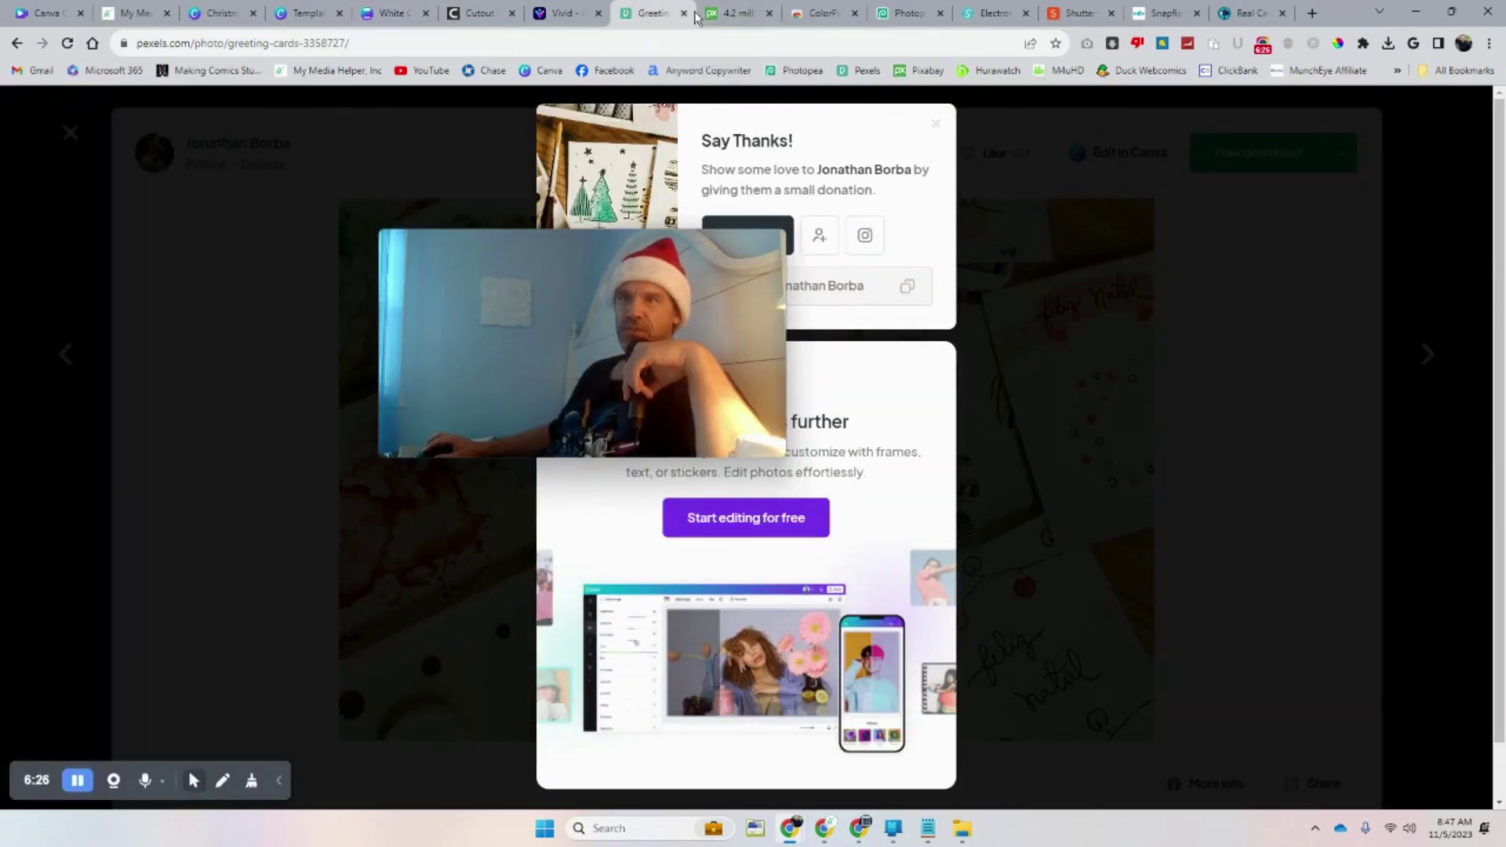
# Dismiss the Pexels popup and search for 'Christmas background' instead of Christmas cards
pyautogui.click(55, 133)
pyautogui.click(70, 134)
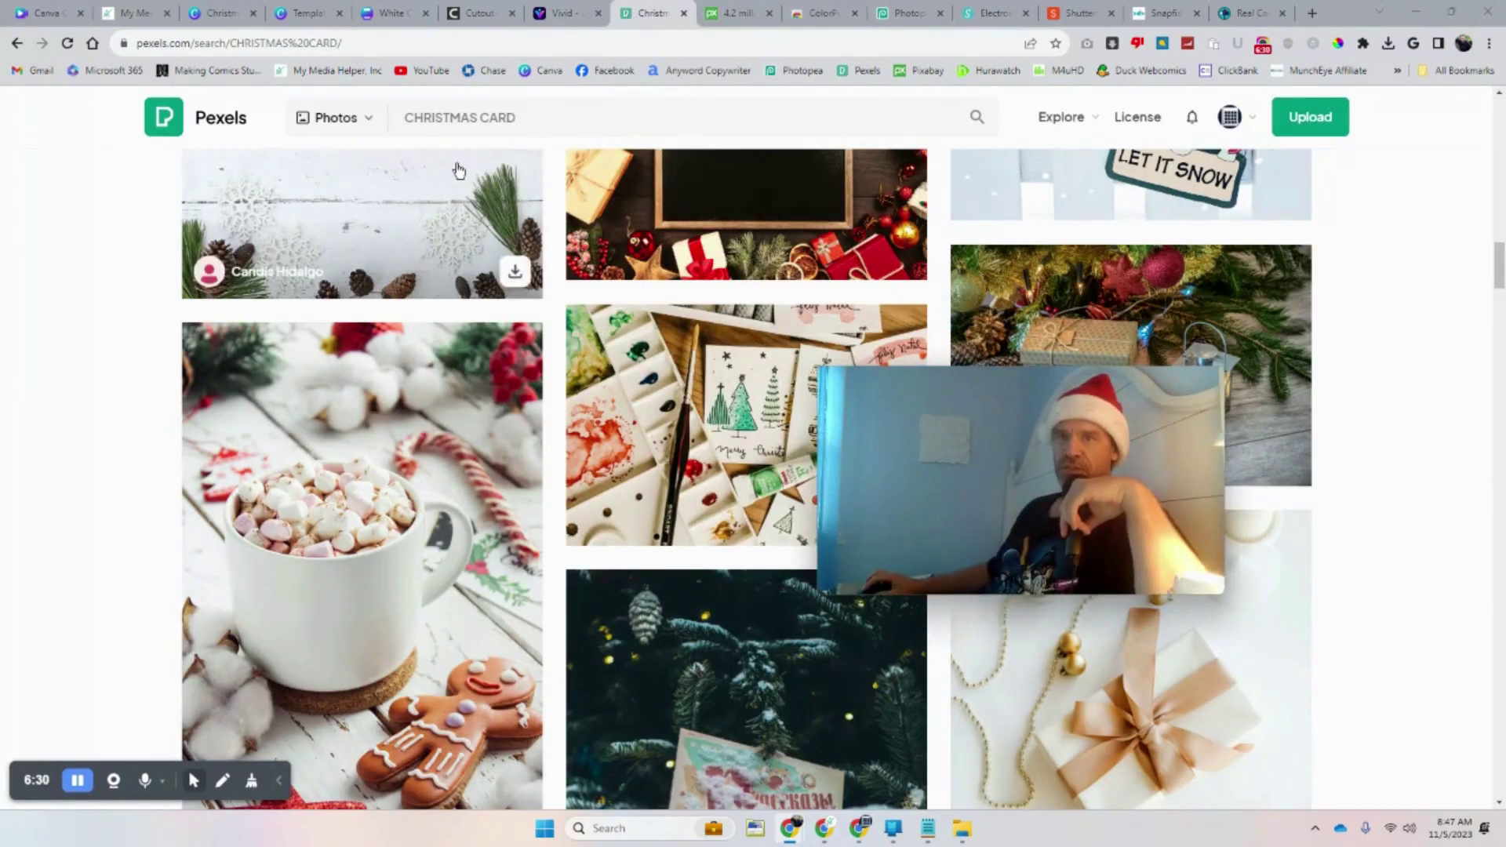
pyautogui.click(714, 15)
pyautogui.click(638, 17)
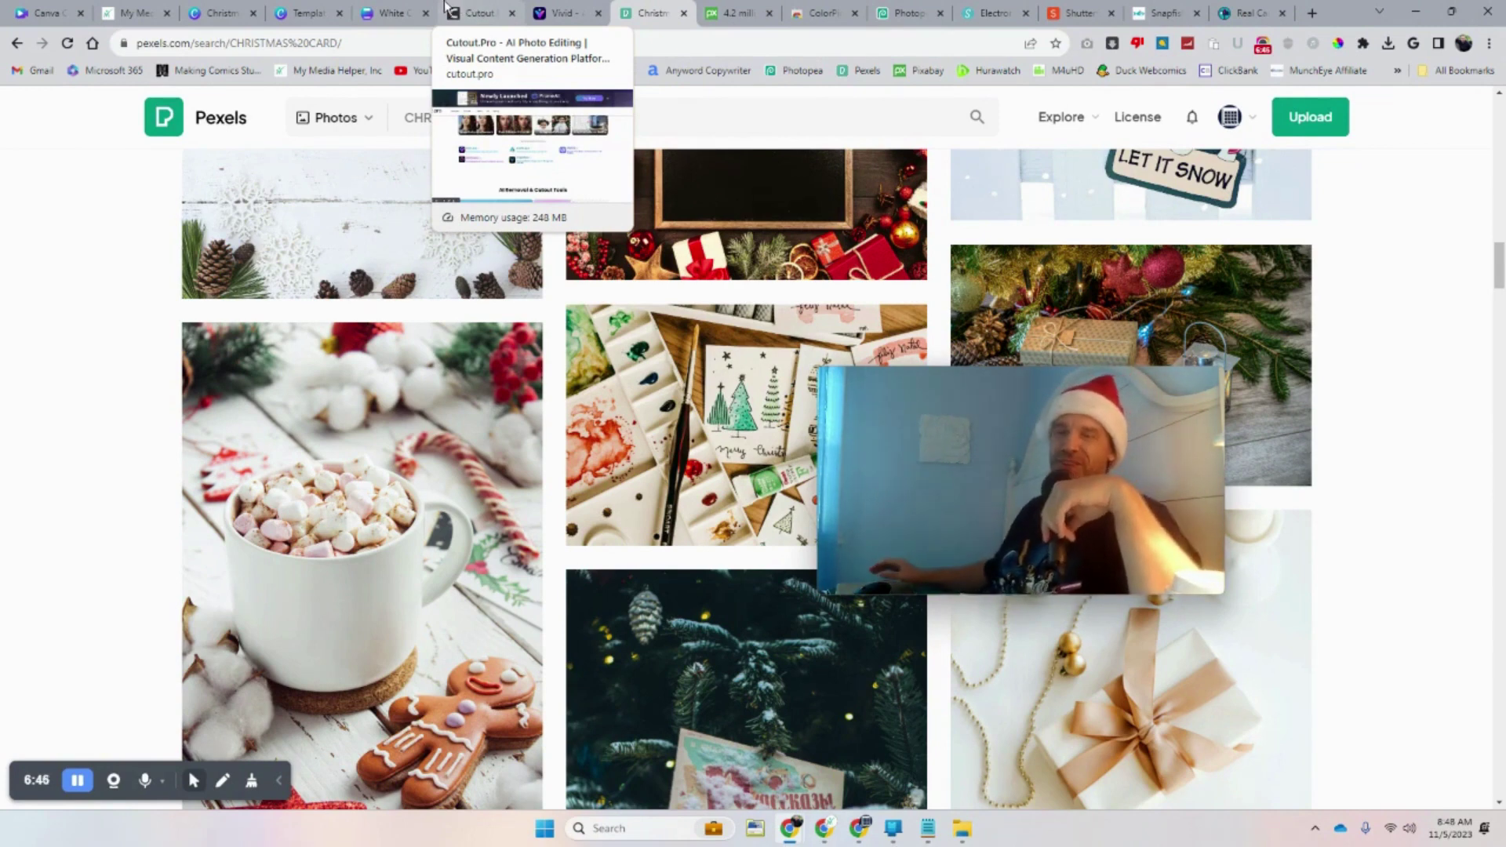
pyautogui.scroll(3, 70, 404)
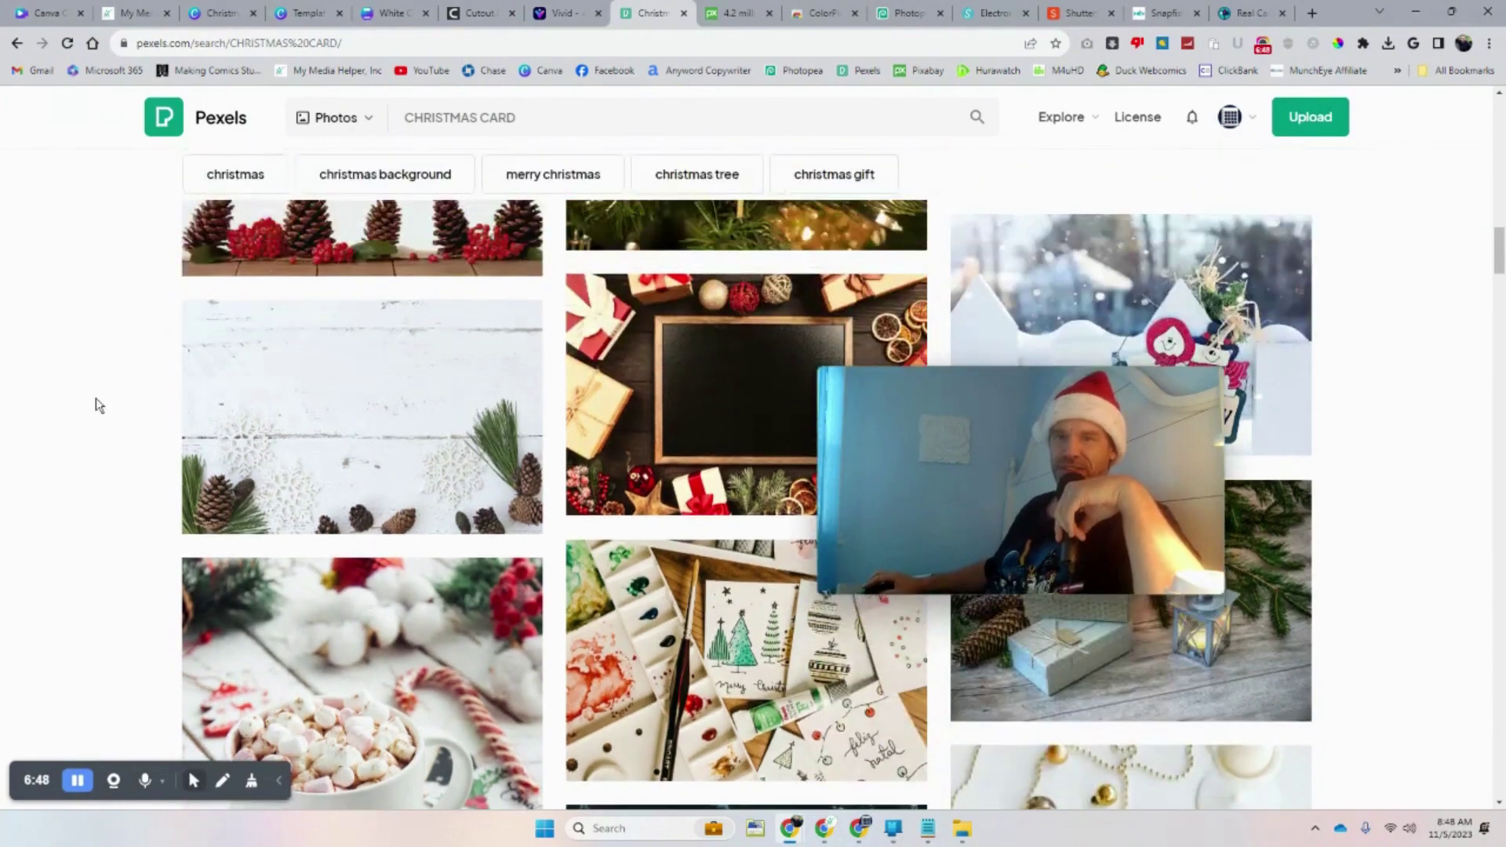
pyautogui.scroll(-5, 97, 404)
pyautogui.scroll(-3, 533, 502)
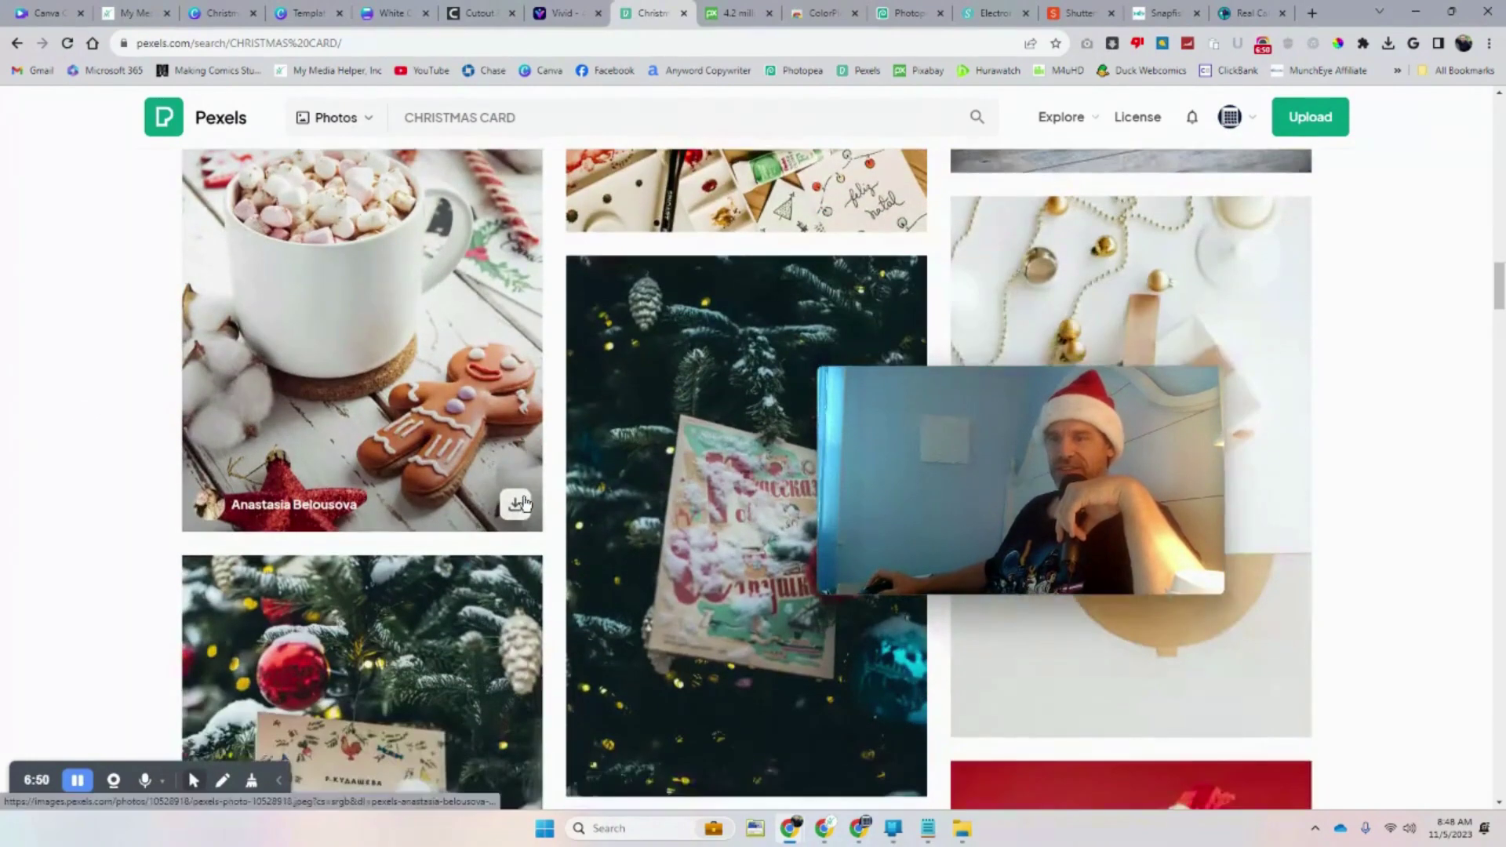
pyautogui.scroll(10, 521, 498)
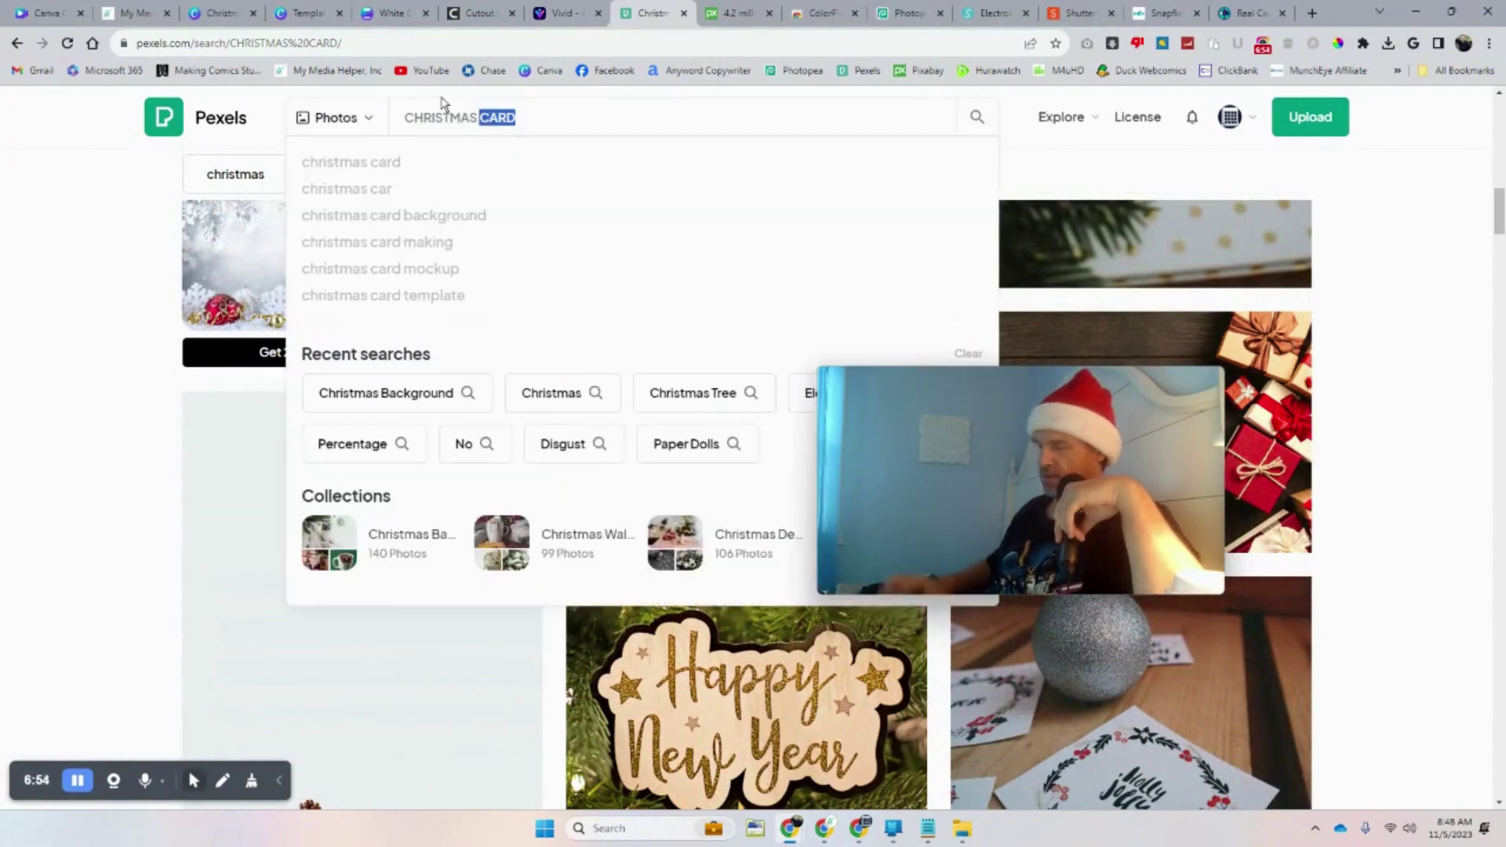
pyautogui.press('BackSpace')
pyautogui.write('background')
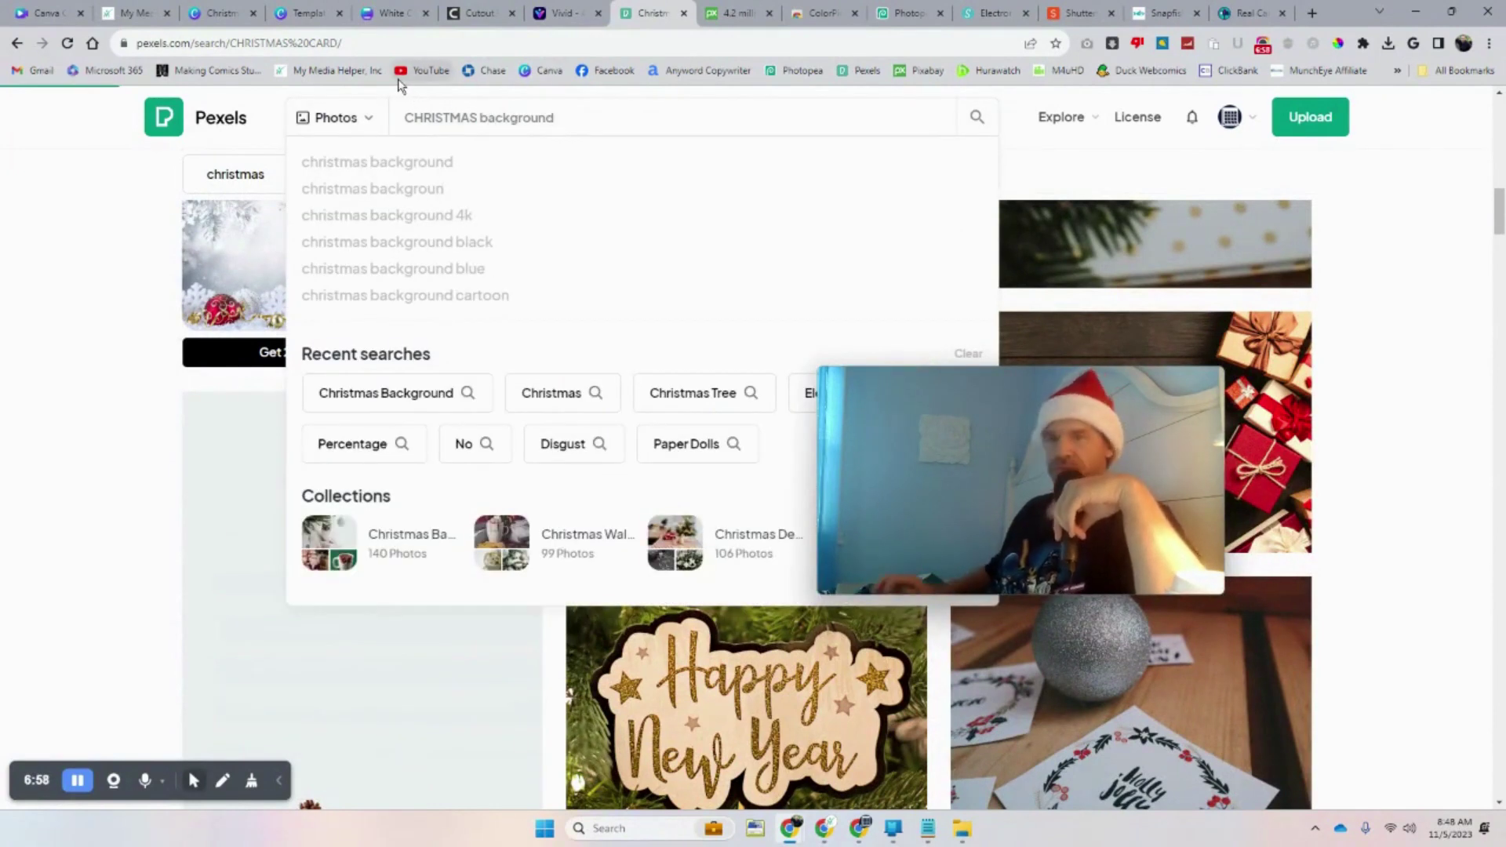
pyautogui.press('Return')
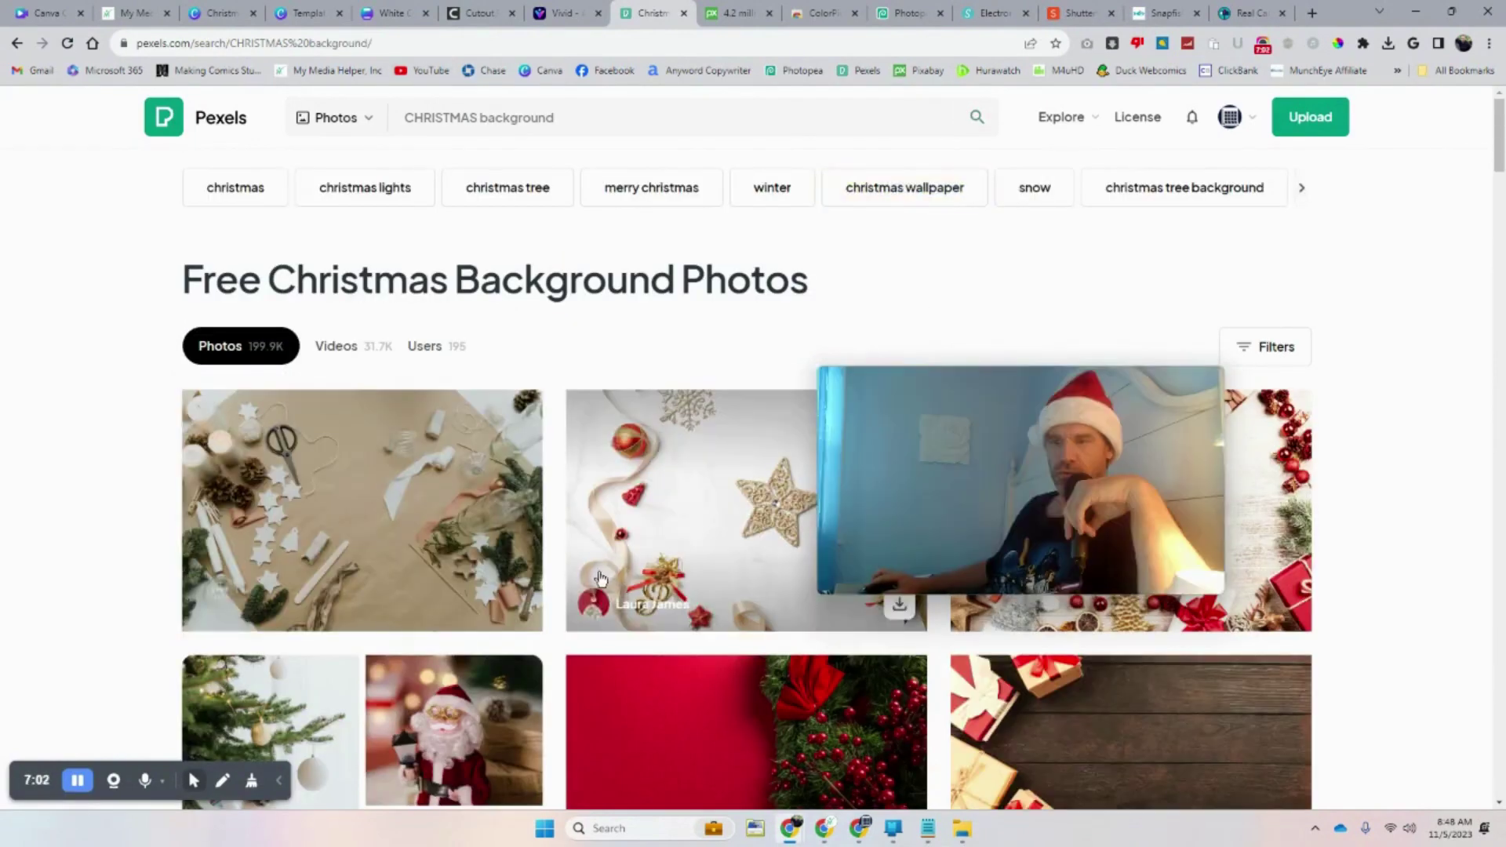
# Download the red mistletoe-and-berries Christmas photo for free from Pexels
pyautogui.scroll(-3, 581, 592)
pyautogui.click(683, 509)
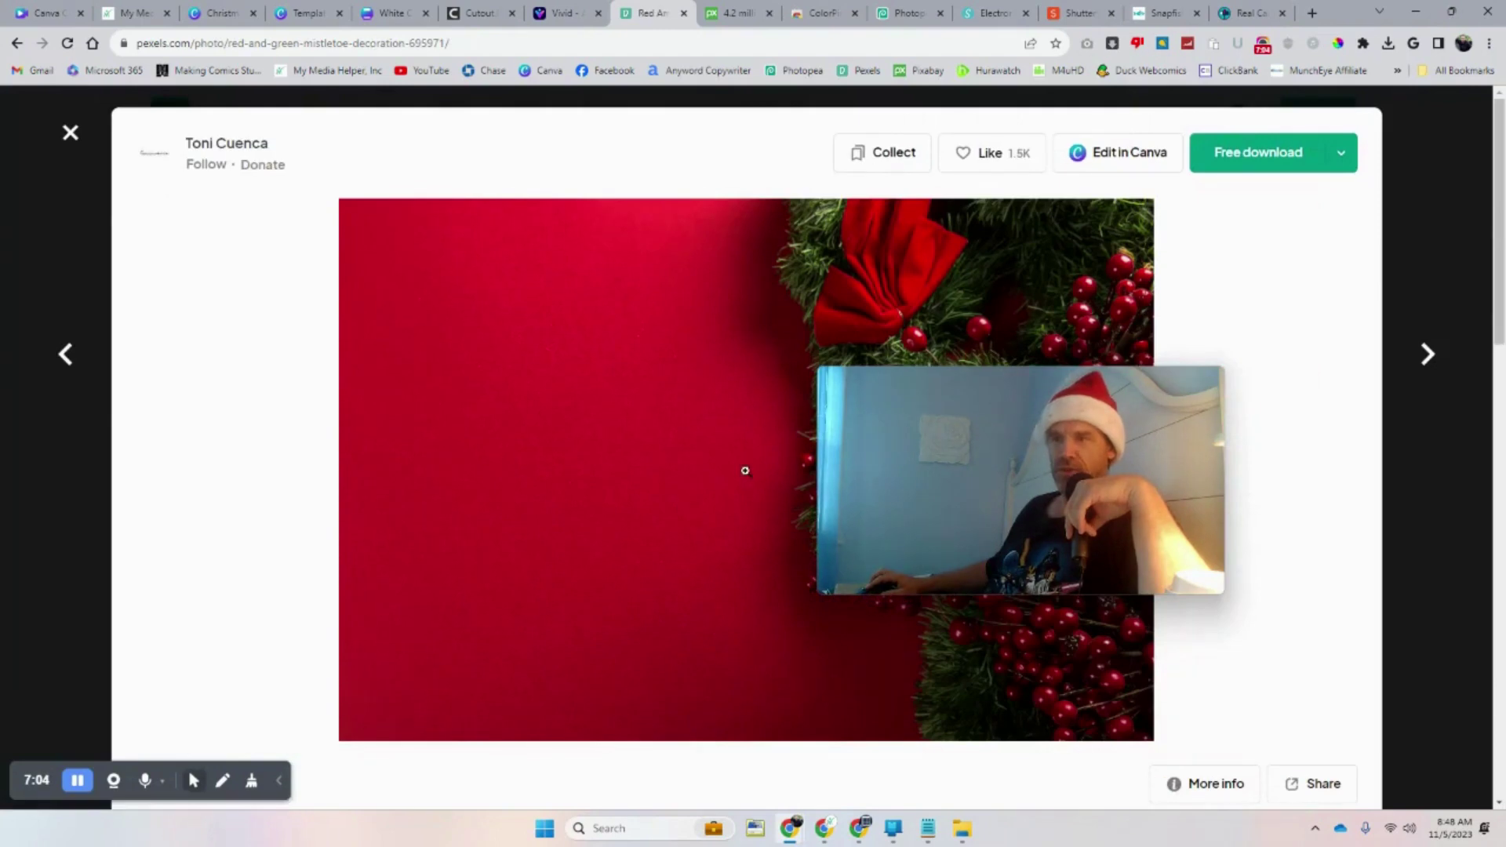
pyautogui.rightClick(913, 313)
pyautogui.click(977, 329)
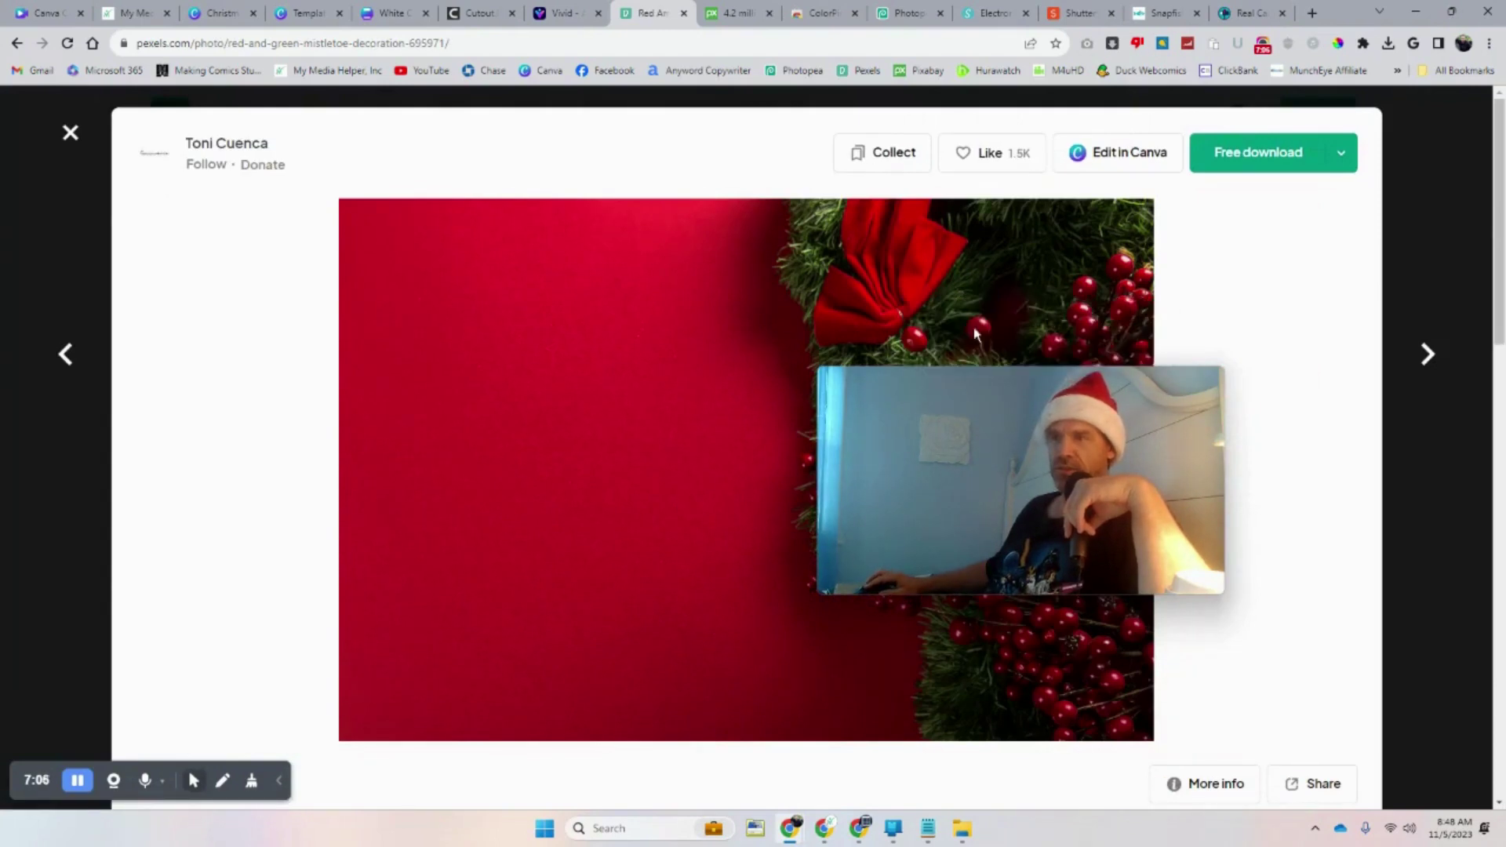
pyautogui.click(1124, 19)
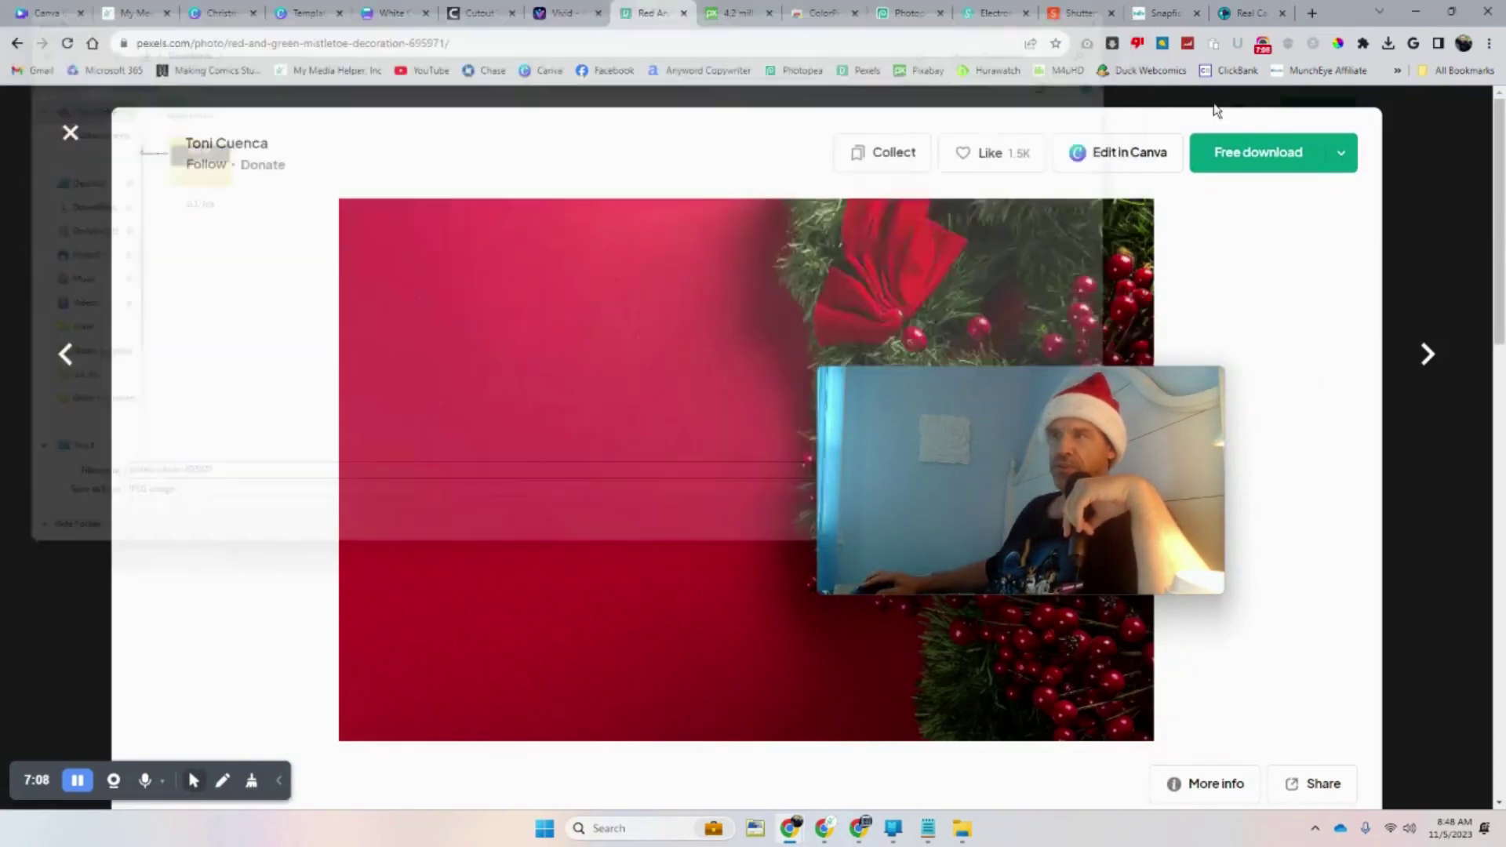
pyautogui.click(1258, 153)
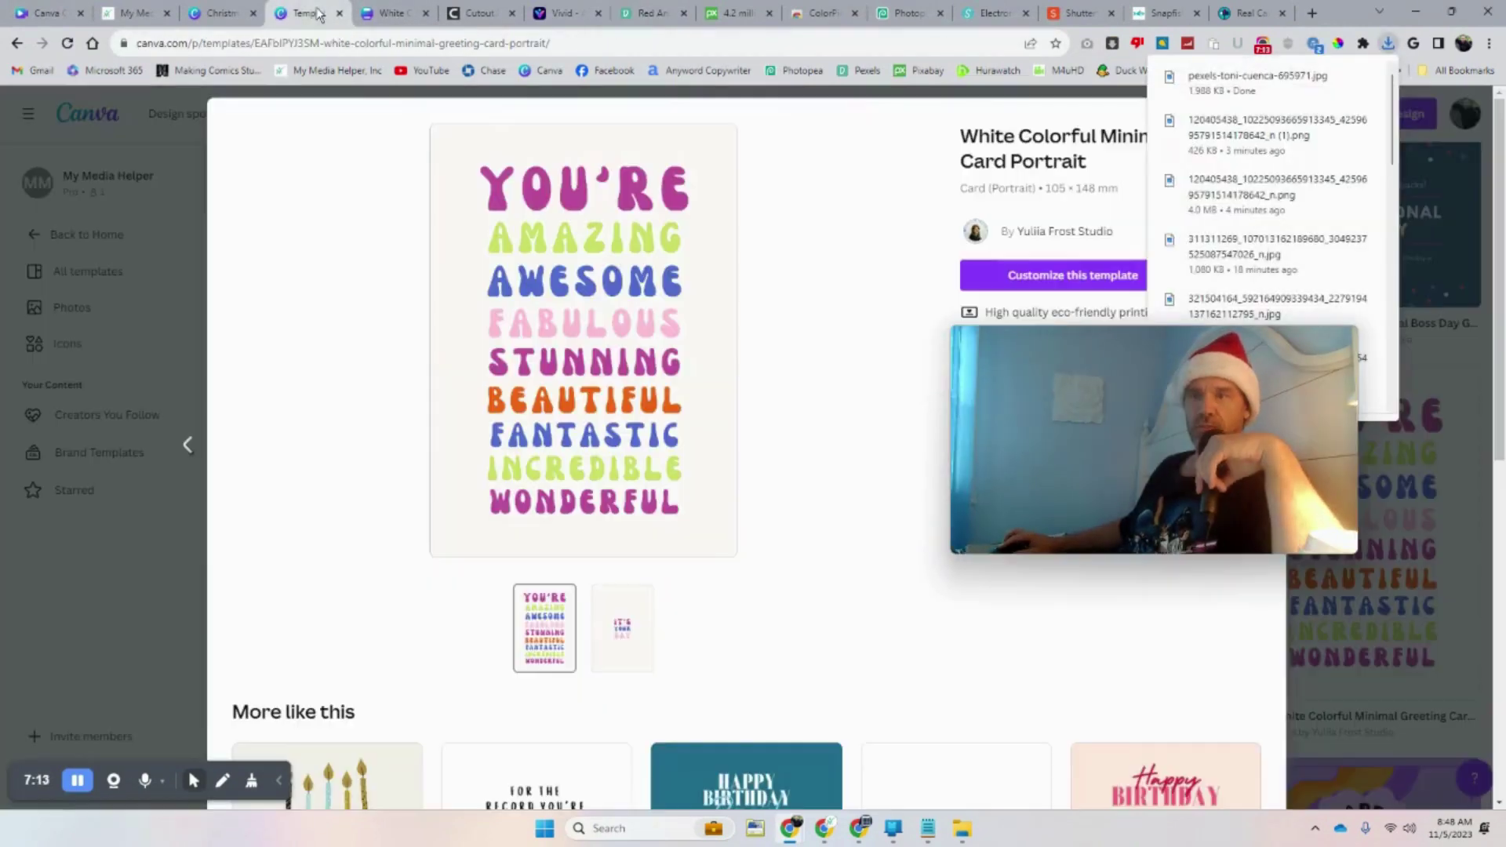
pyautogui.click(310, 13)
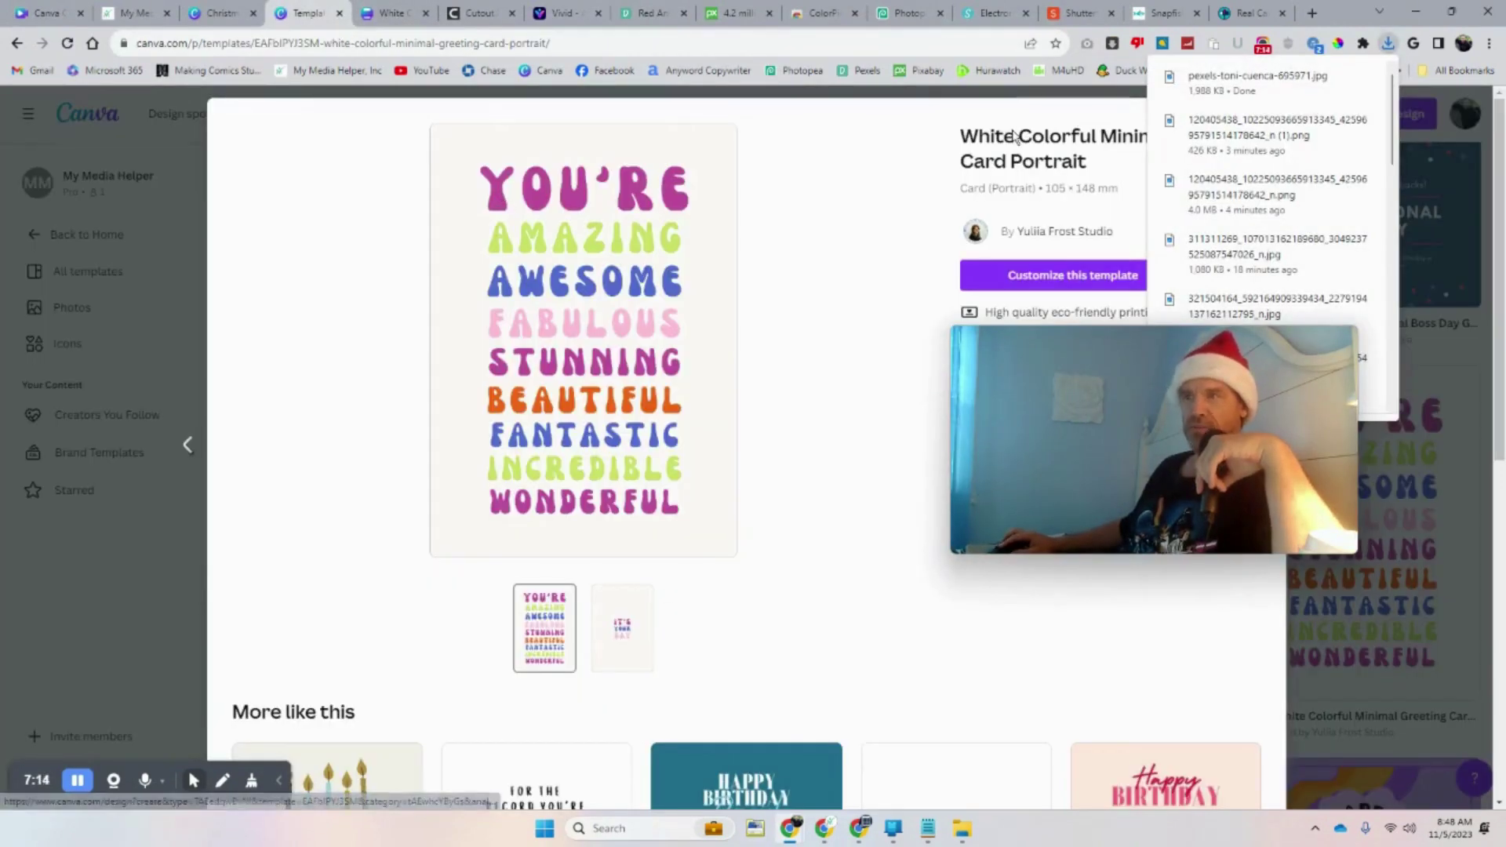
# Upload the red mistletoe photo and make it fill page 1 as the background
pyautogui.click(390, 15)
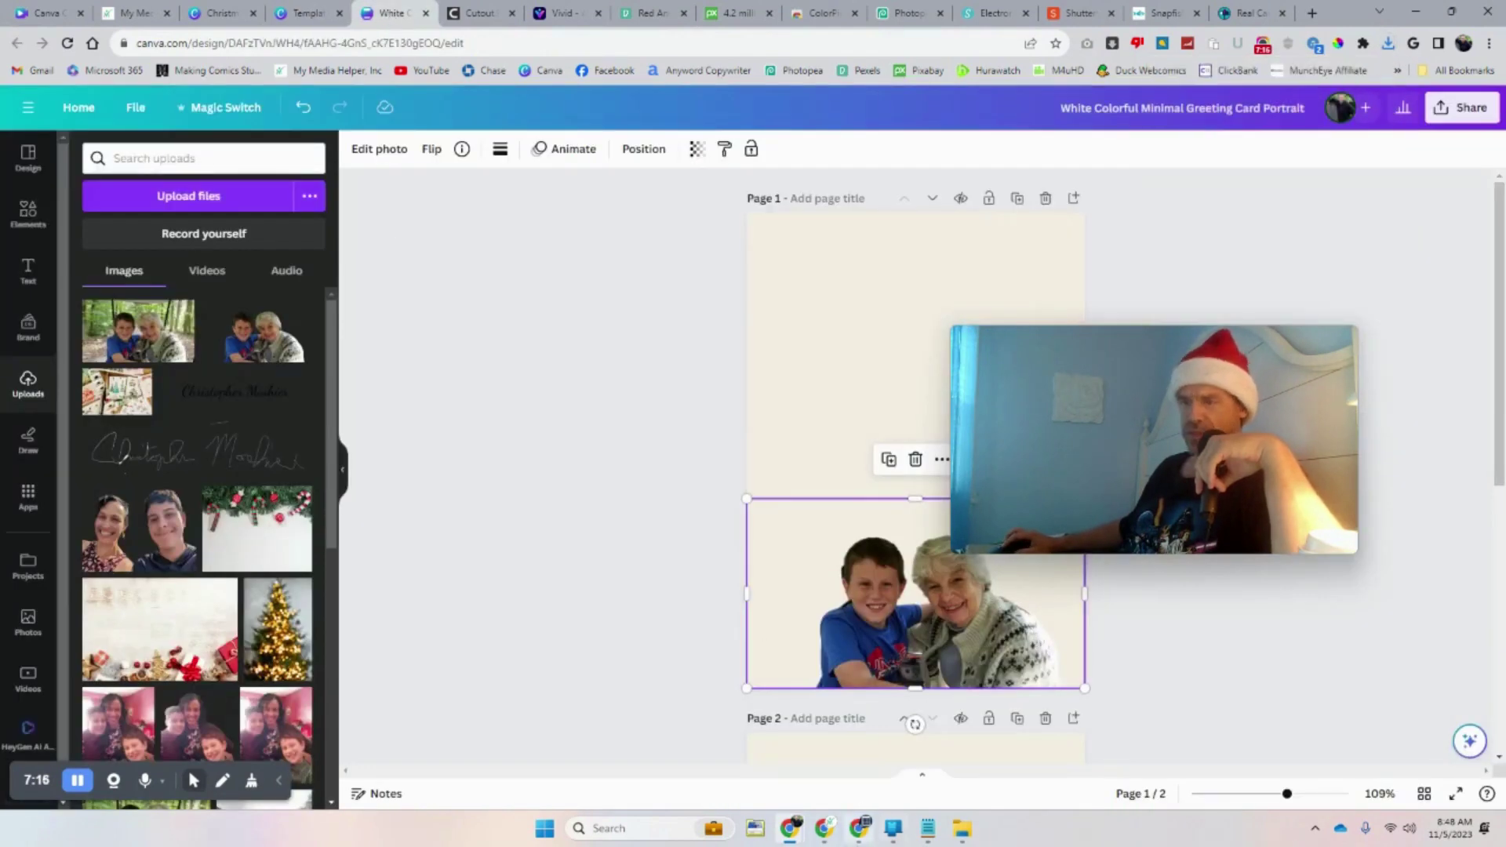
pyautogui.moveTo(926, 833)
pyautogui.click(918, 741)
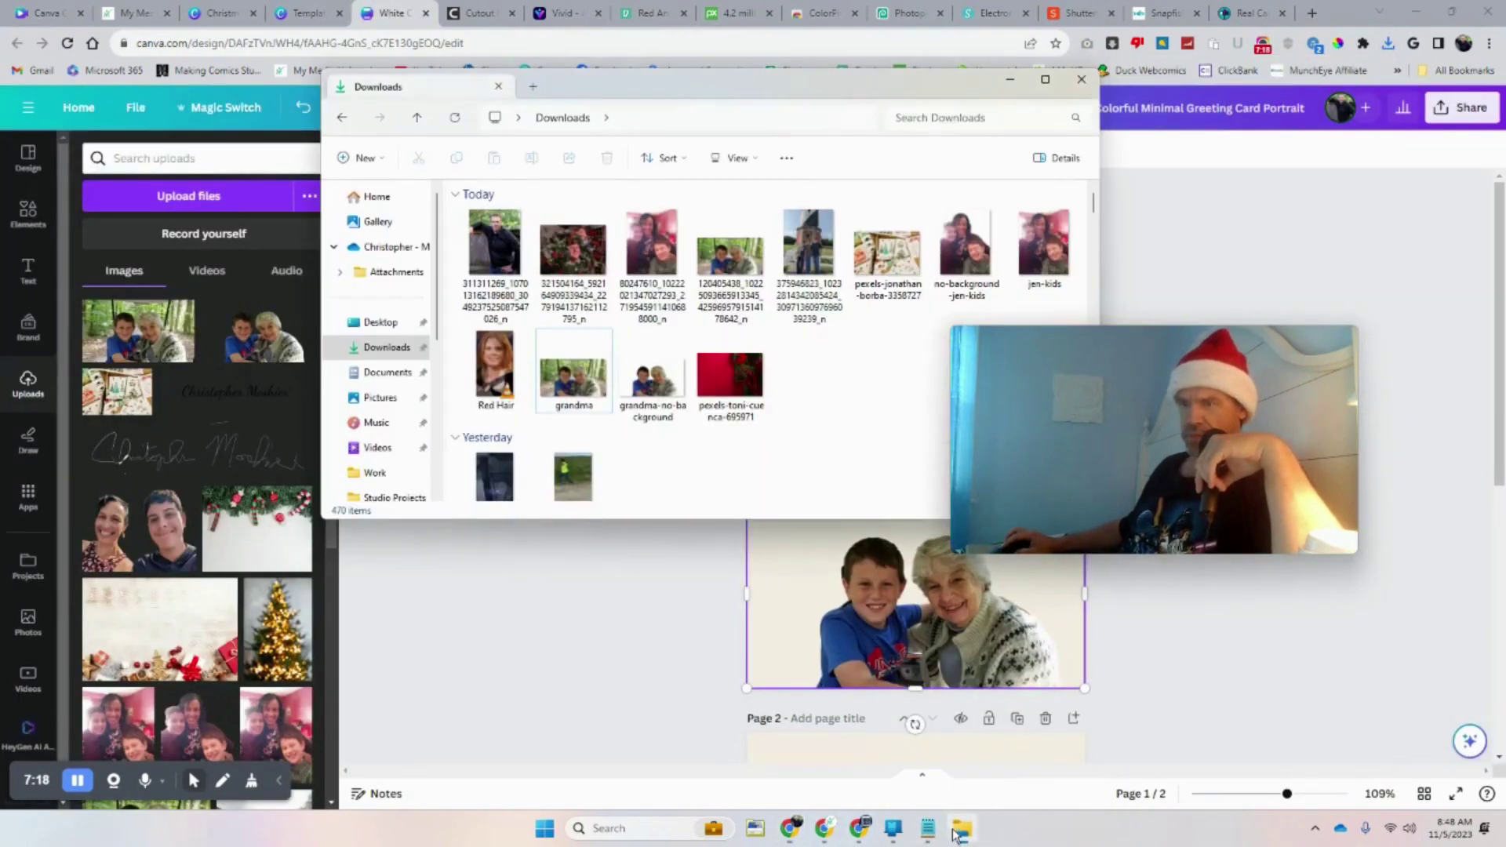
pyautogui.moveTo(733, 388); pyautogui.dragTo(196, 514)
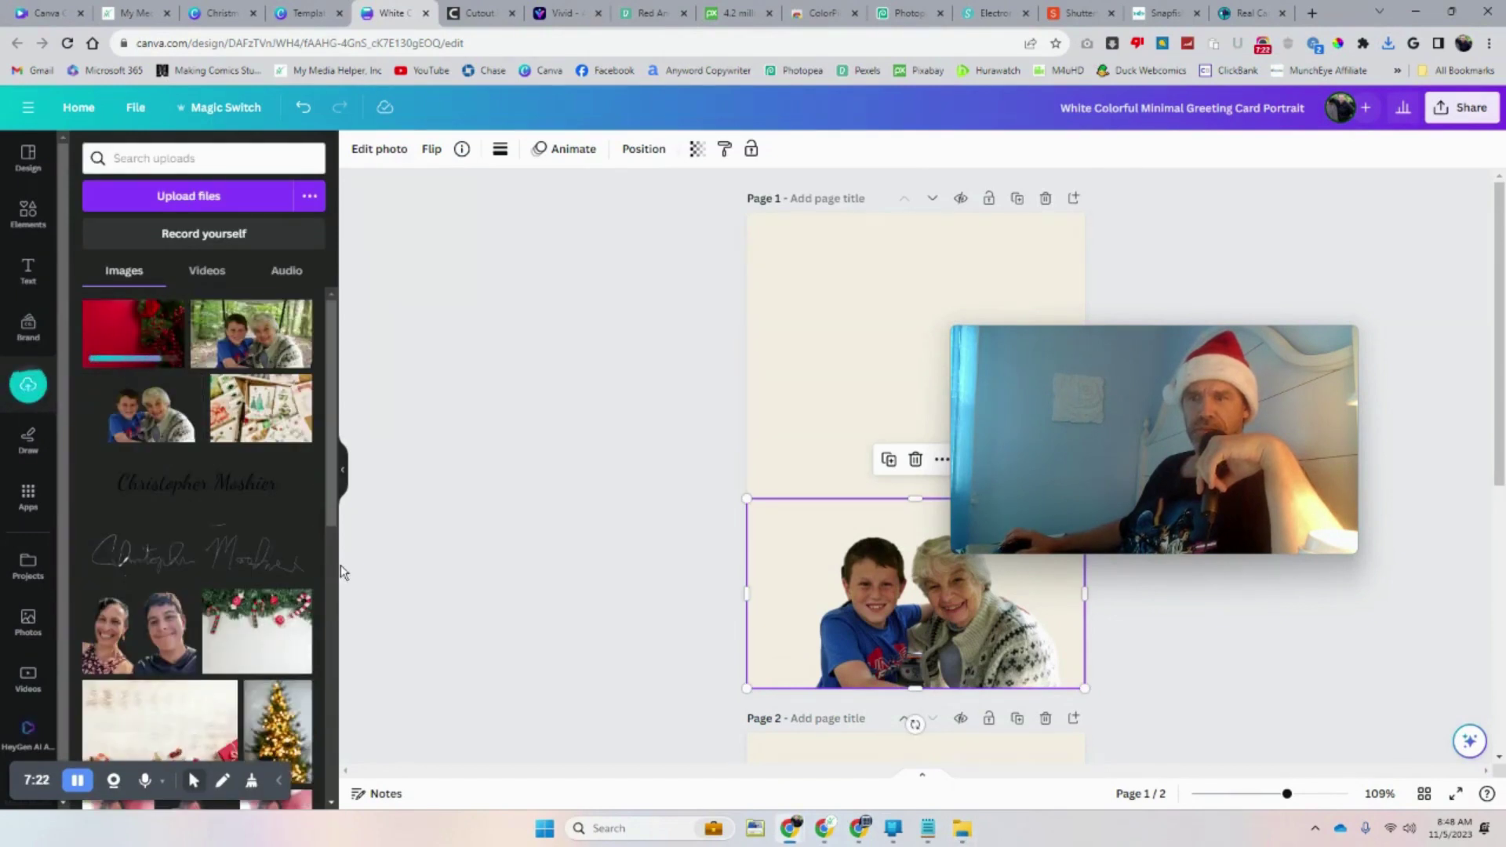
pyautogui.moveTo(134, 334); pyautogui.dragTo(877, 317)
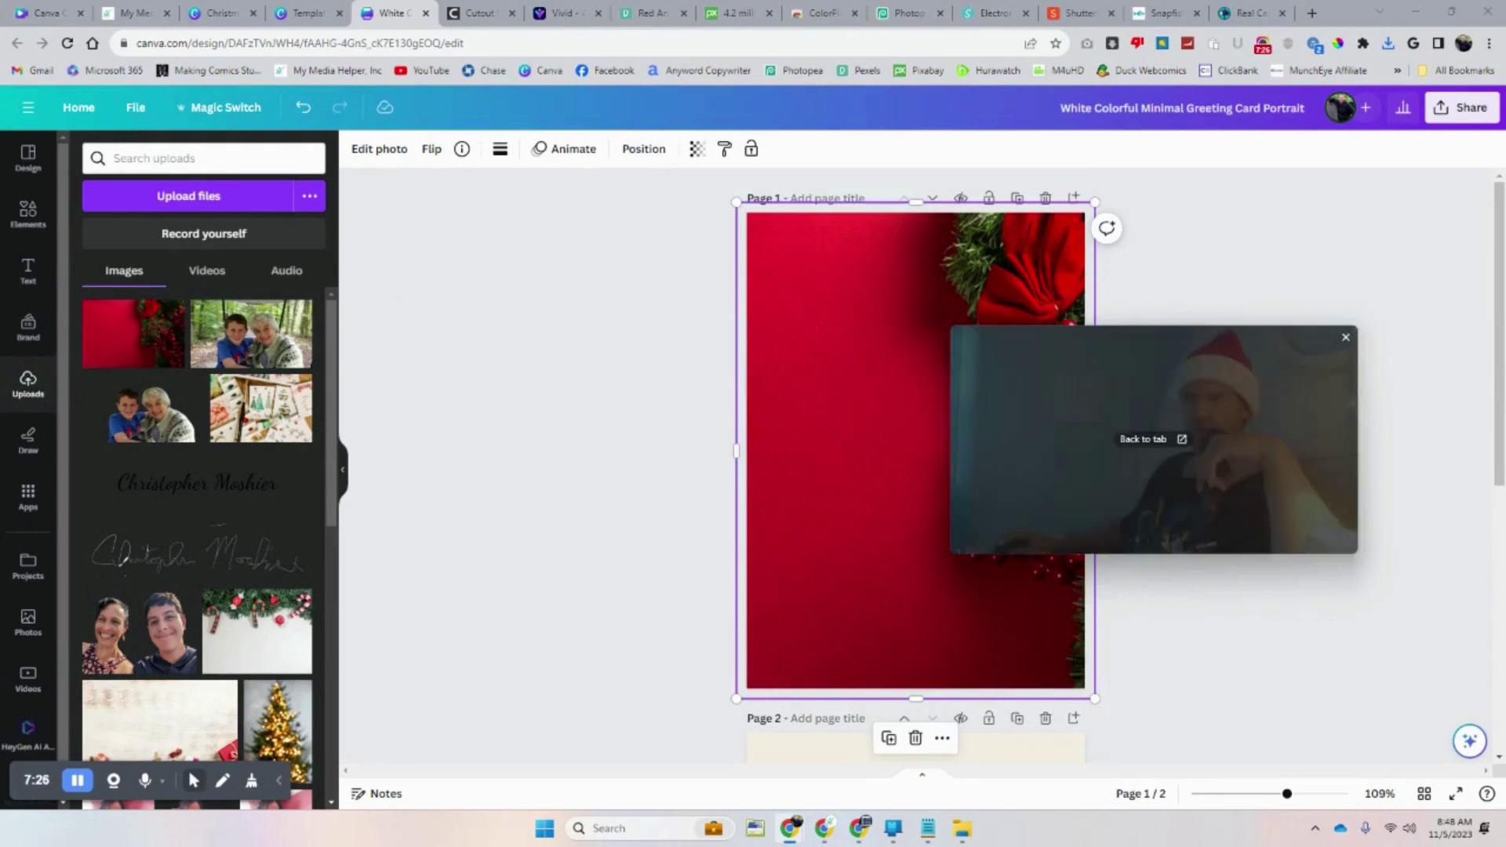
pyautogui.moveTo(1043, 392); pyautogui.dragTo(1167, 519)
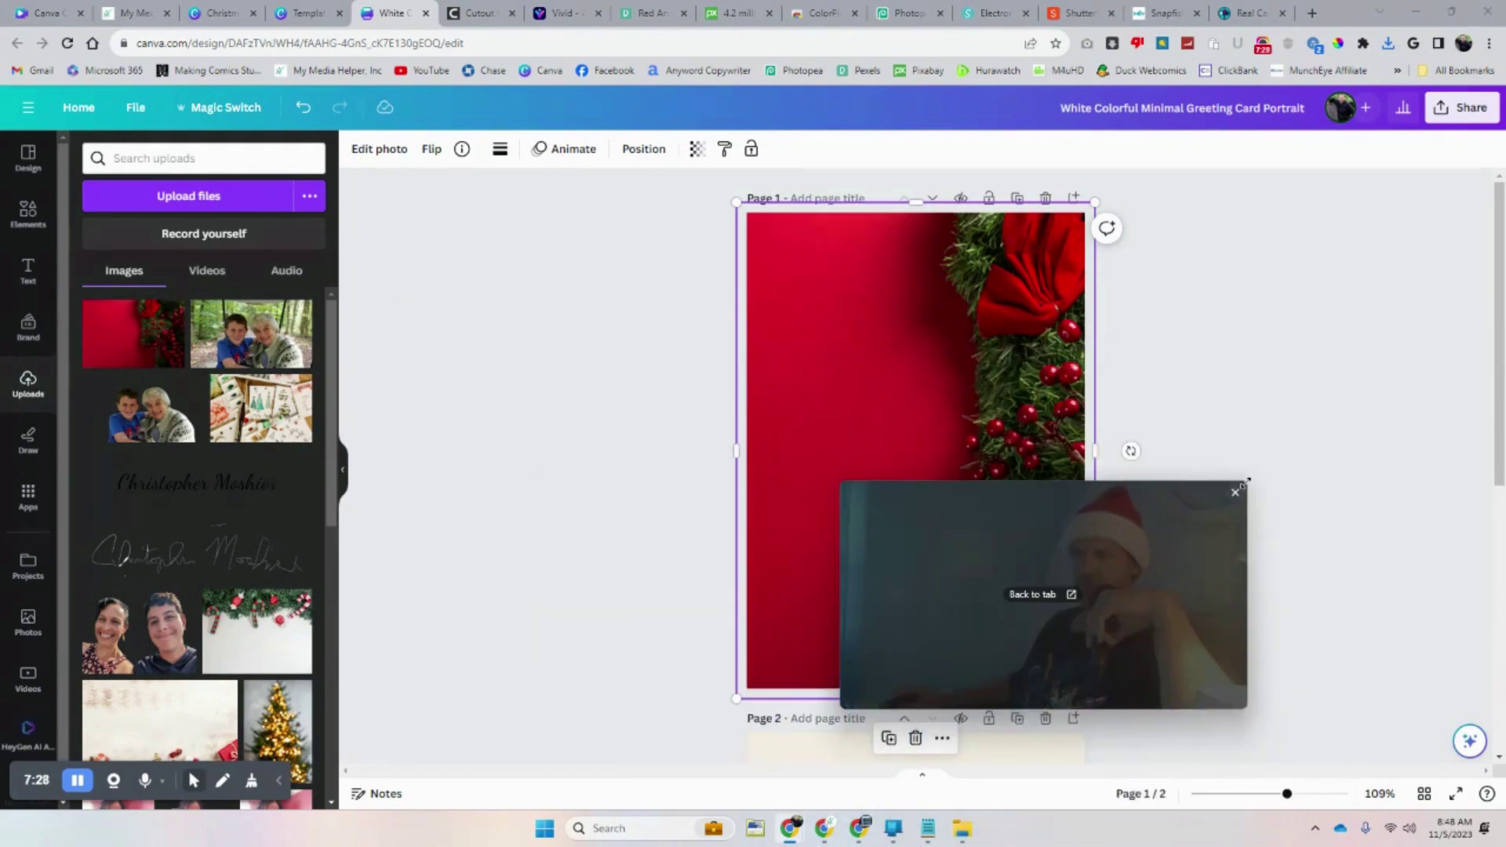
pyautogui.moveTo(1247, 481); pyautogui.dragTo(1032, 608)
pyautogui.moveTo(940, 637); pyautogui.dragTo(1320, 657)
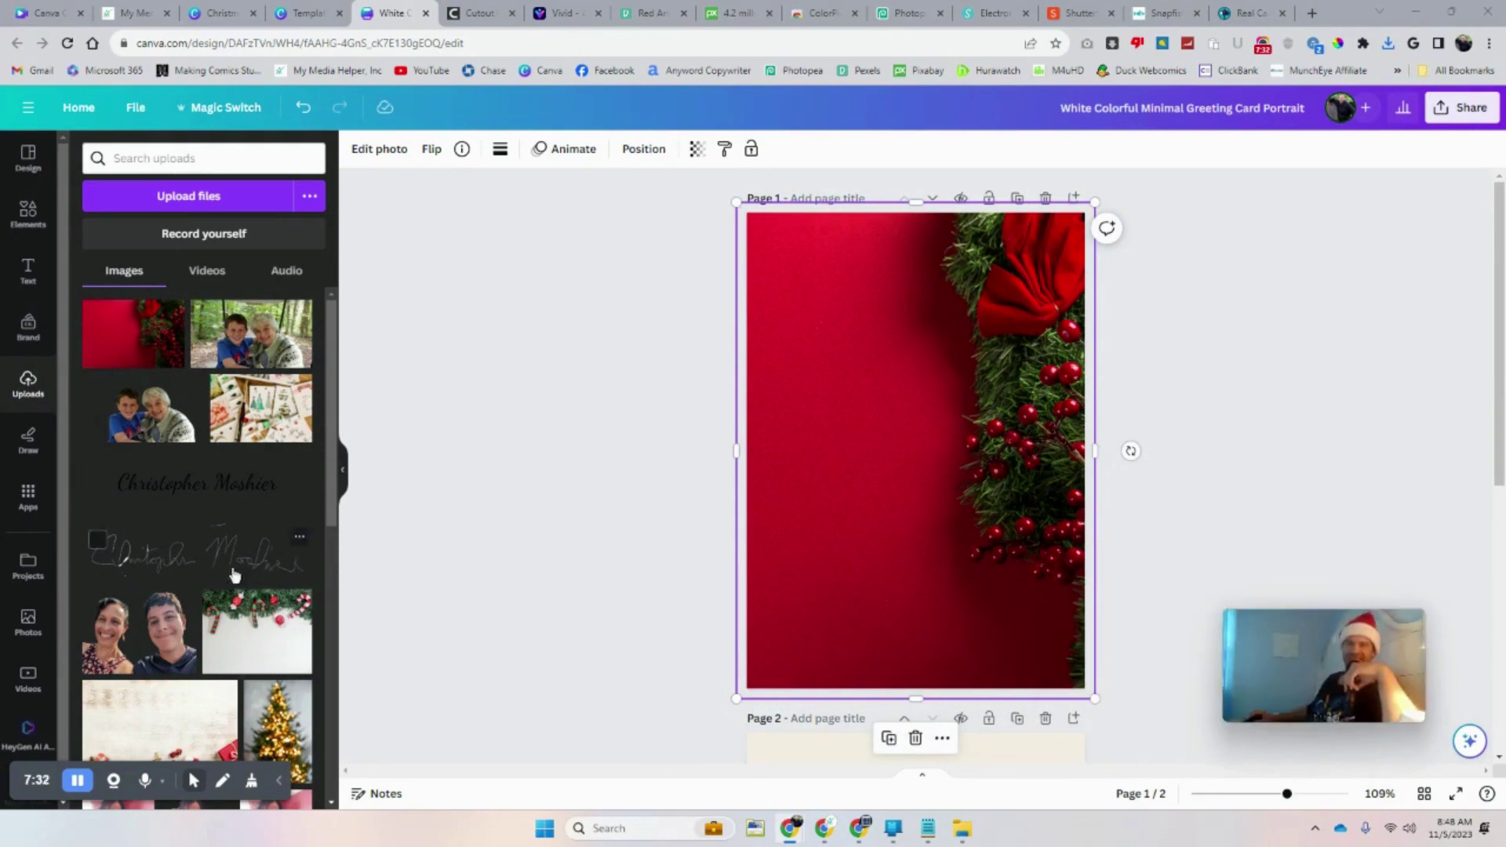
# Place the boy-and-grandma photo along the bottom of the red cover page
pyautogui.moveTo(165, 426); pyautogui.dragTo(1022, 348)
pyautogui.moveTo(880, 415); pyautogui.dragTo(857, 586)
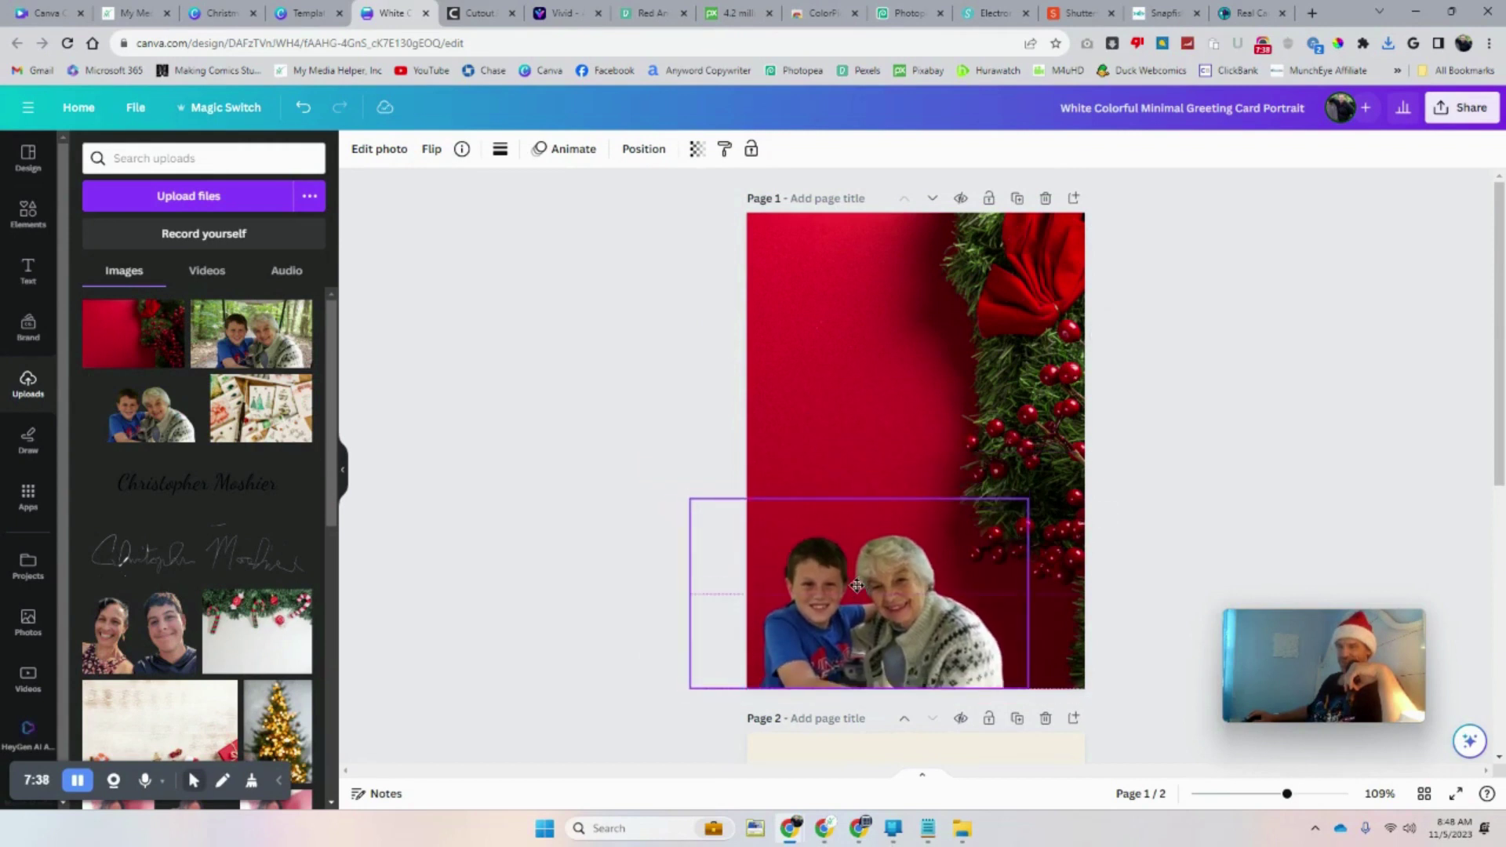
pyautogui.click(648, 539)
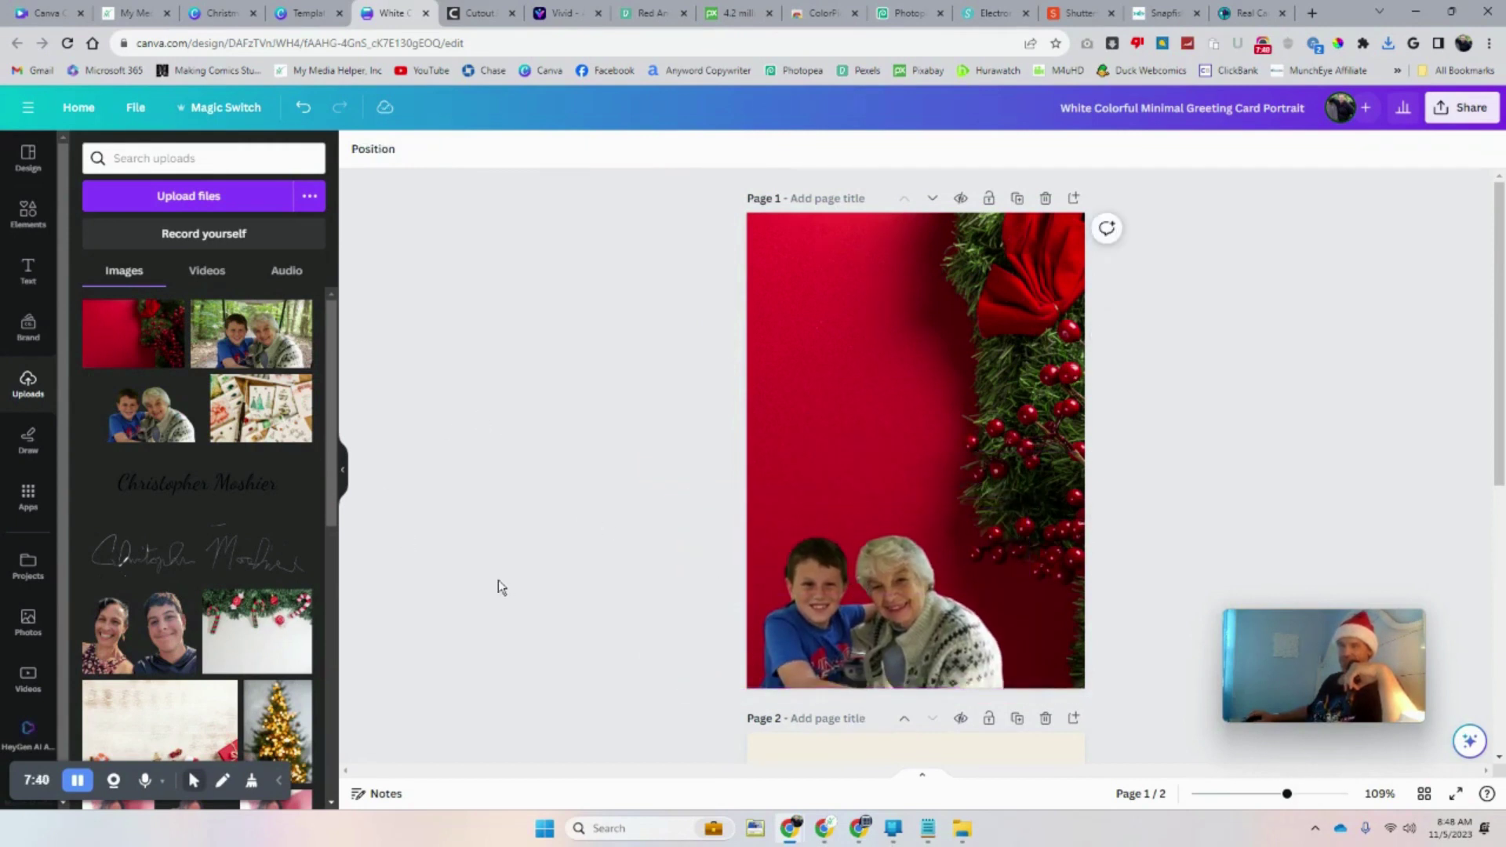
pyautogui.moveTo(1325, 685)
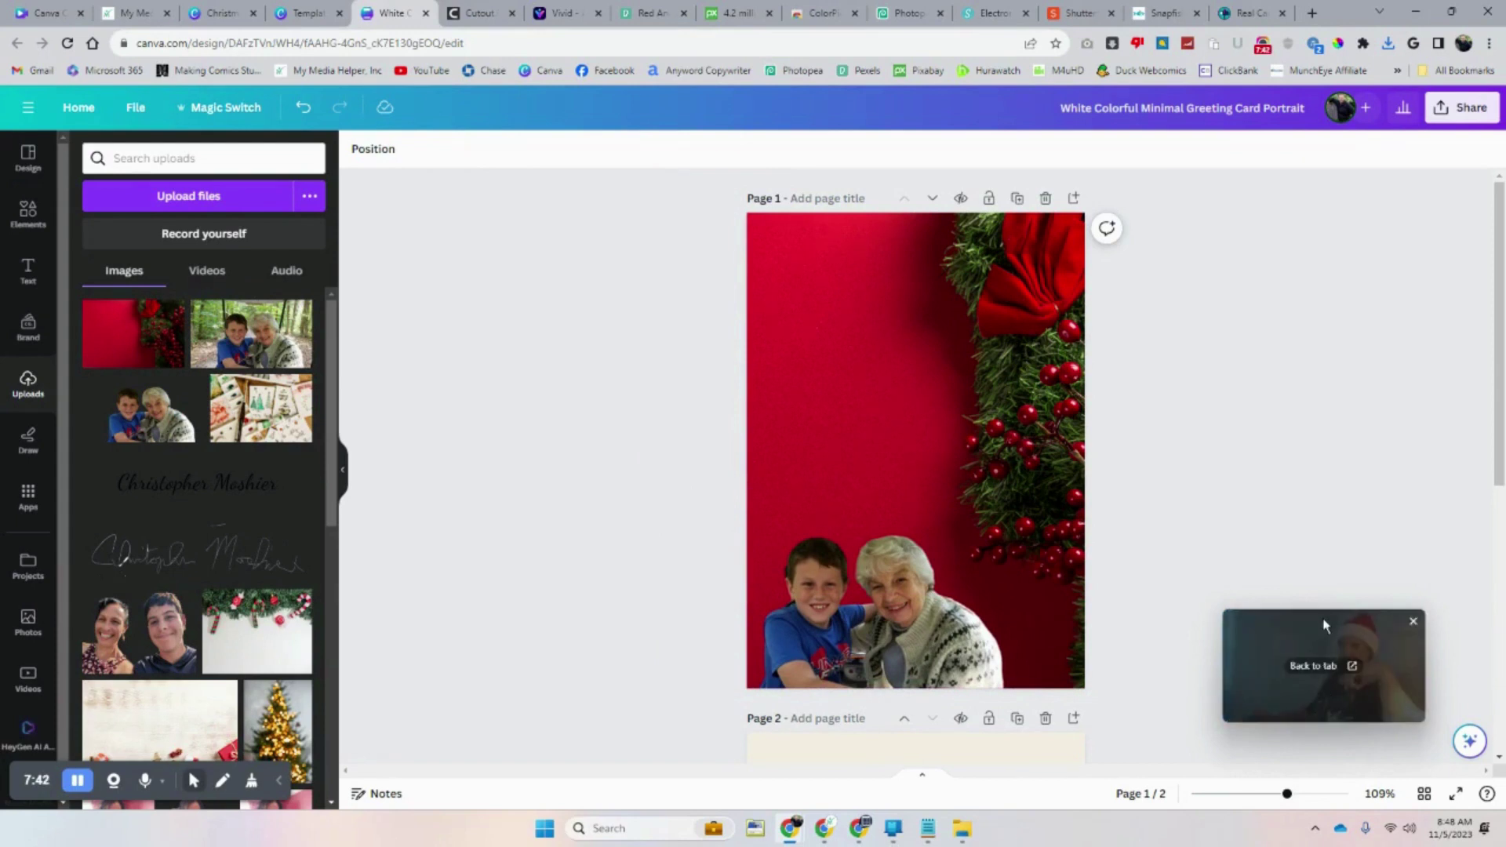
pyautogui.moveTo(1324, 626); pyautogui.dragTo(1313, 330)
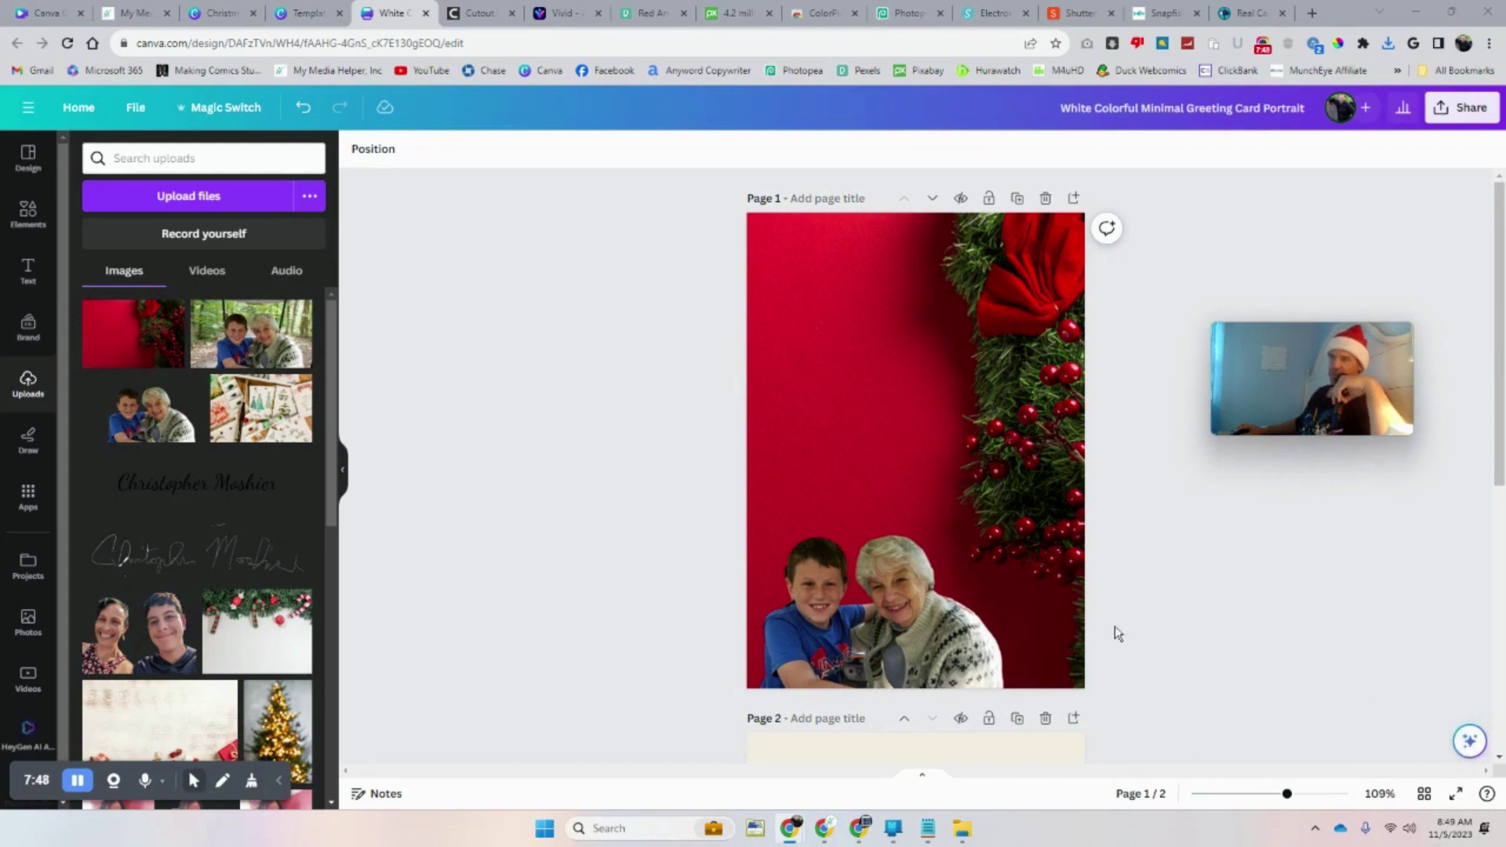
# Select the family photo and start a Magic Edit on it
pyautogui.click(1467, 745)
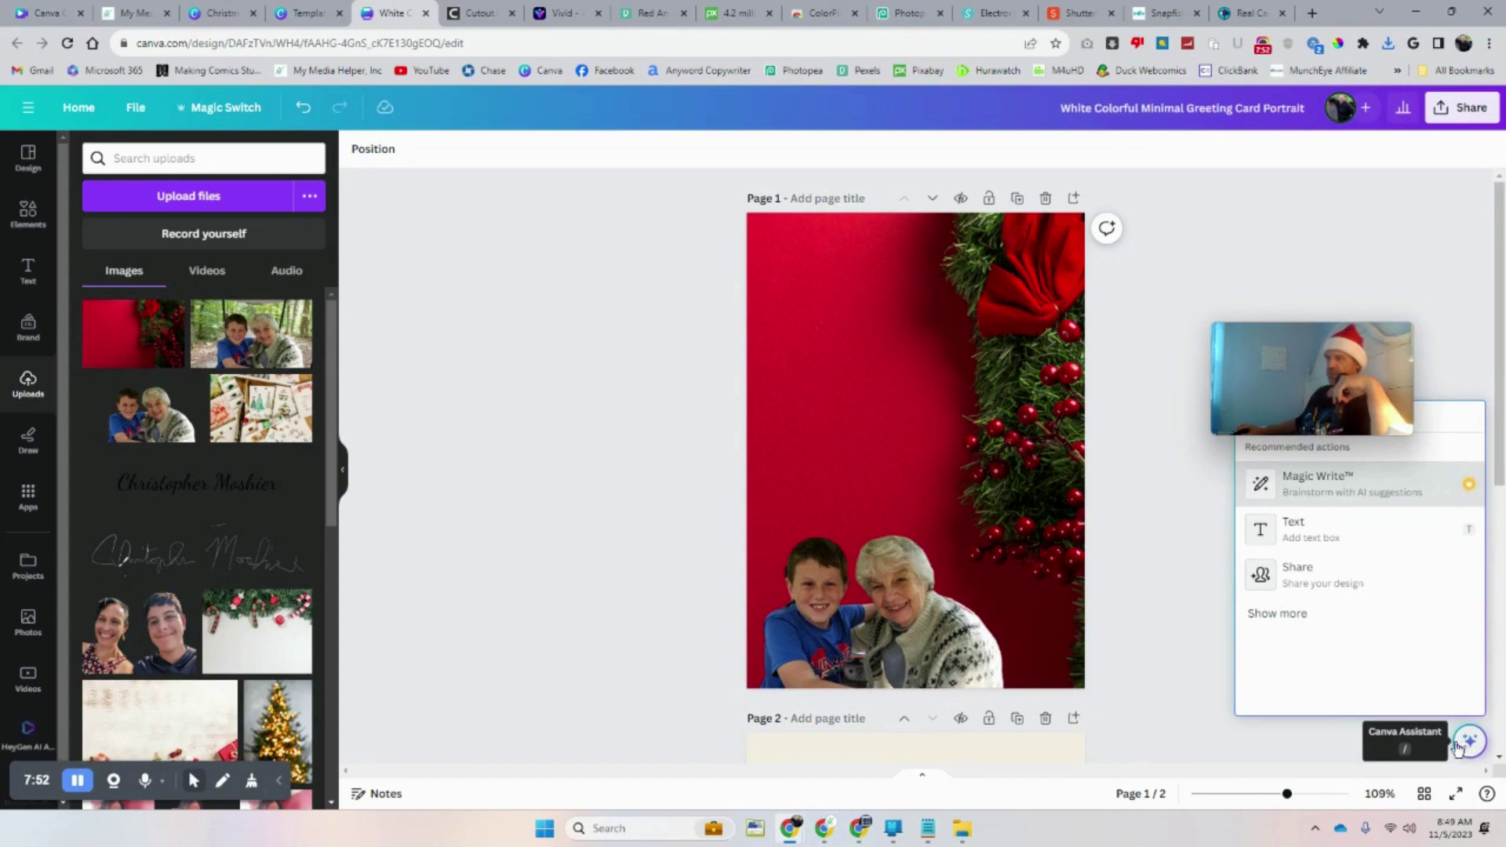
pyautogui.click(931, 628)
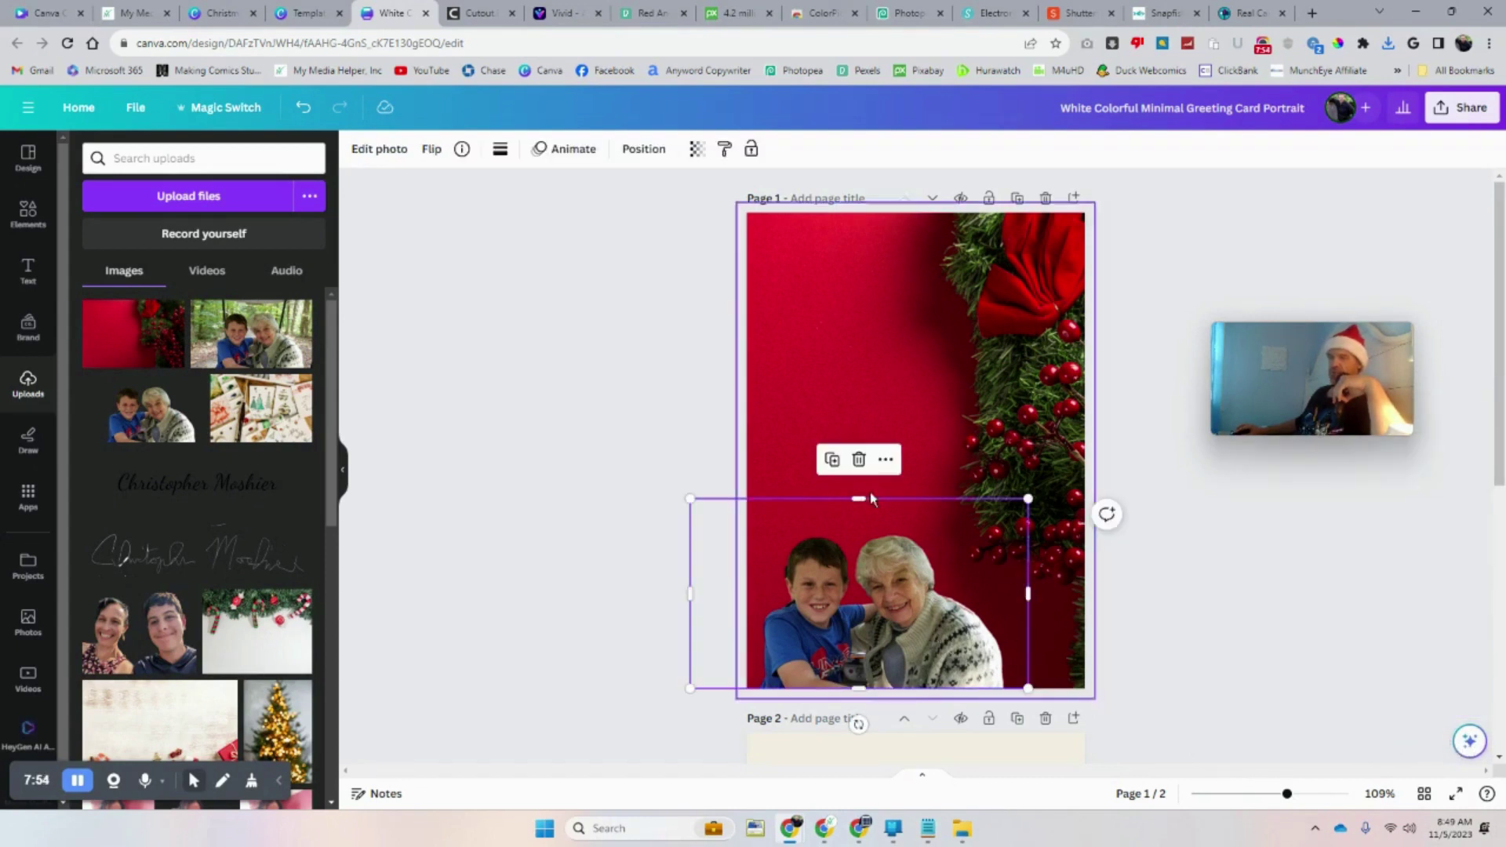
pyautogui.click(1468, 741)
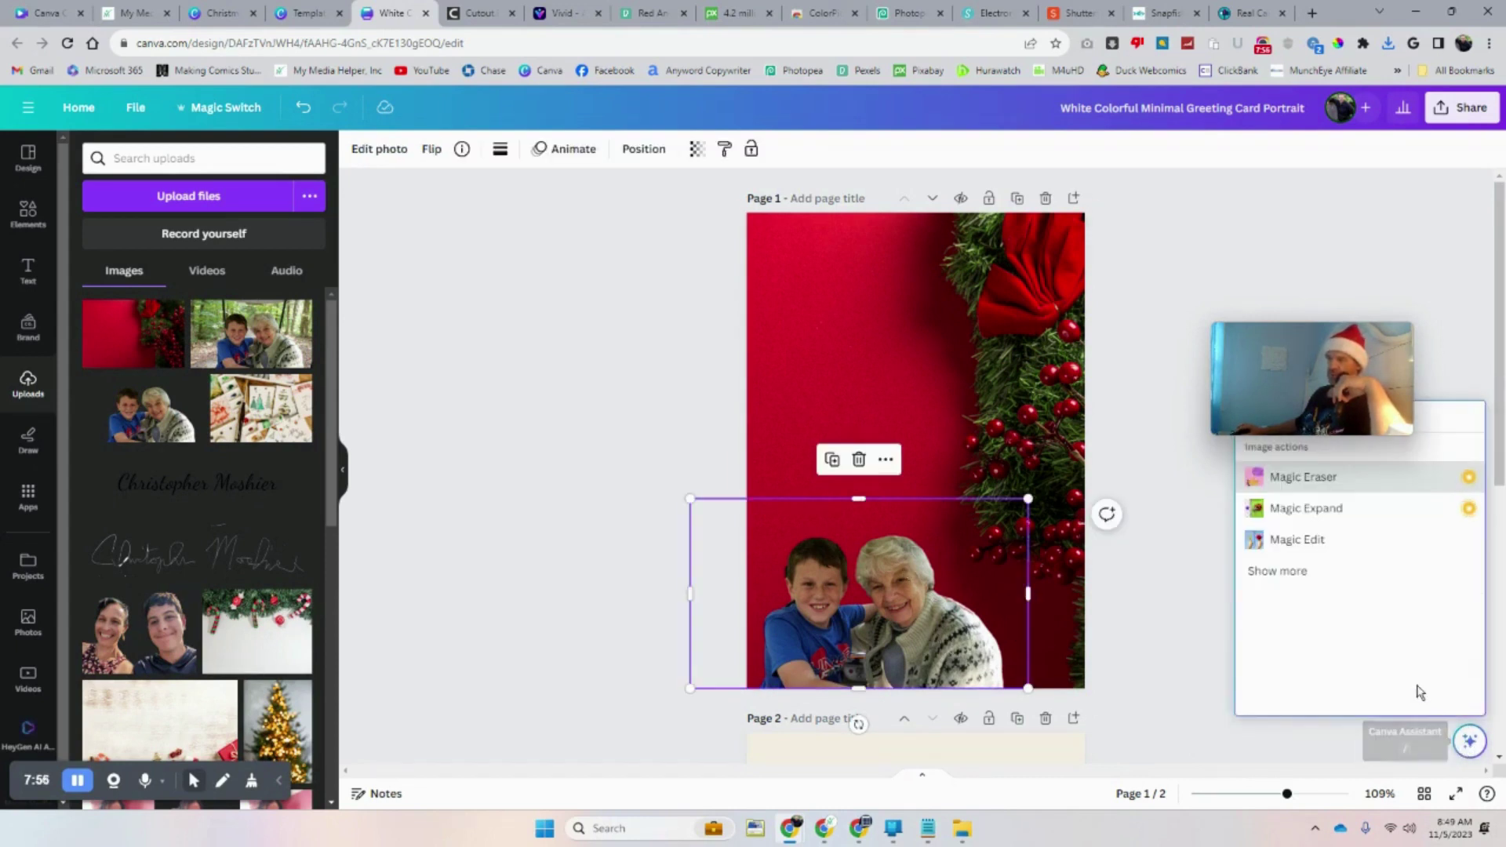
pyautogui.click(1297, 540)
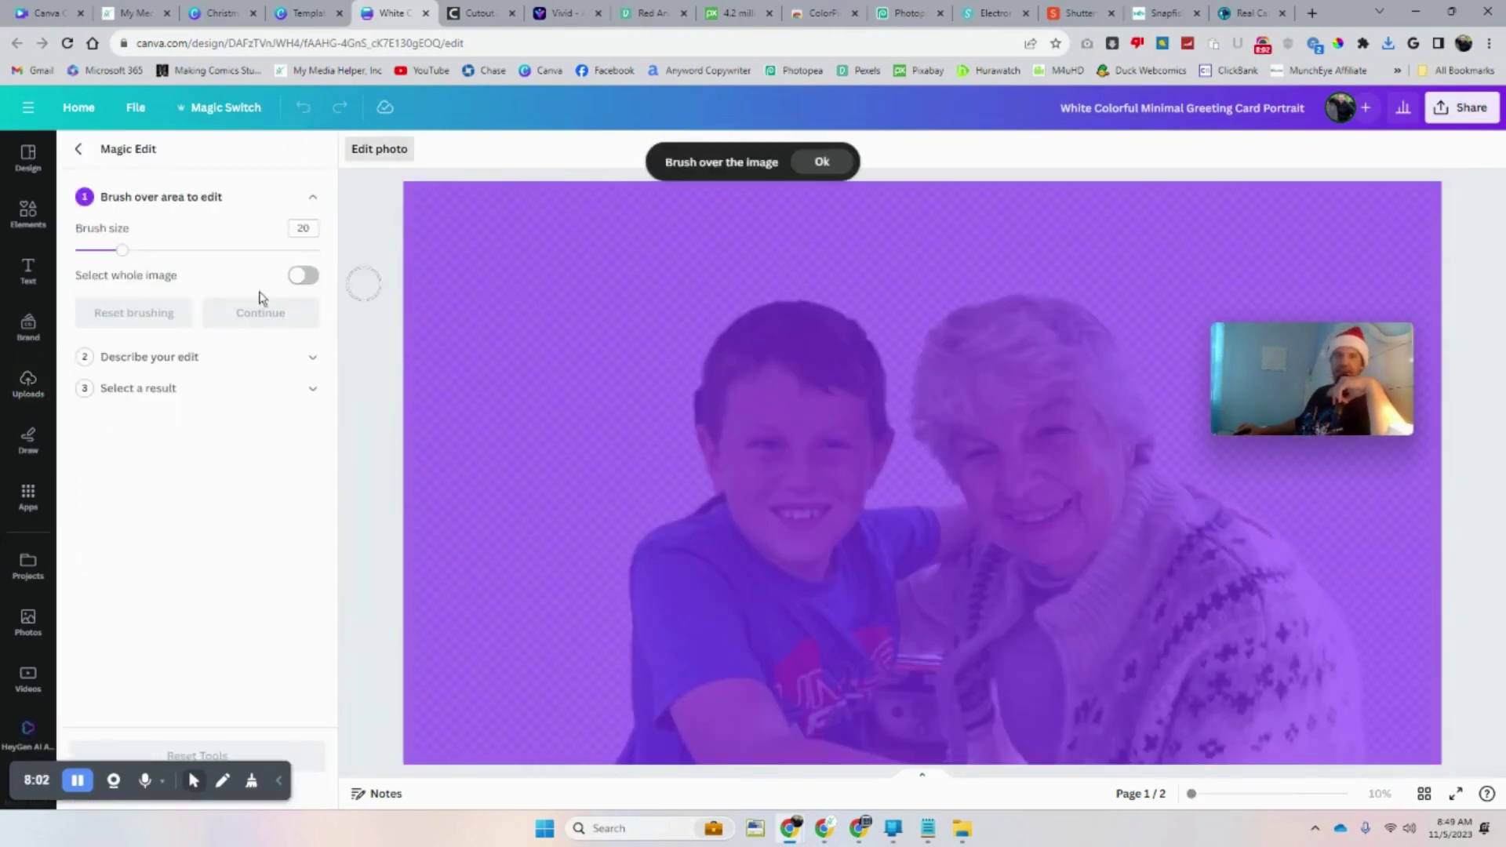
# Brush over the area around the boy's head with brush size 31–34 and continue
pyautogui.moveTo(123, 251); pyautogui.dragTo(148, 251)
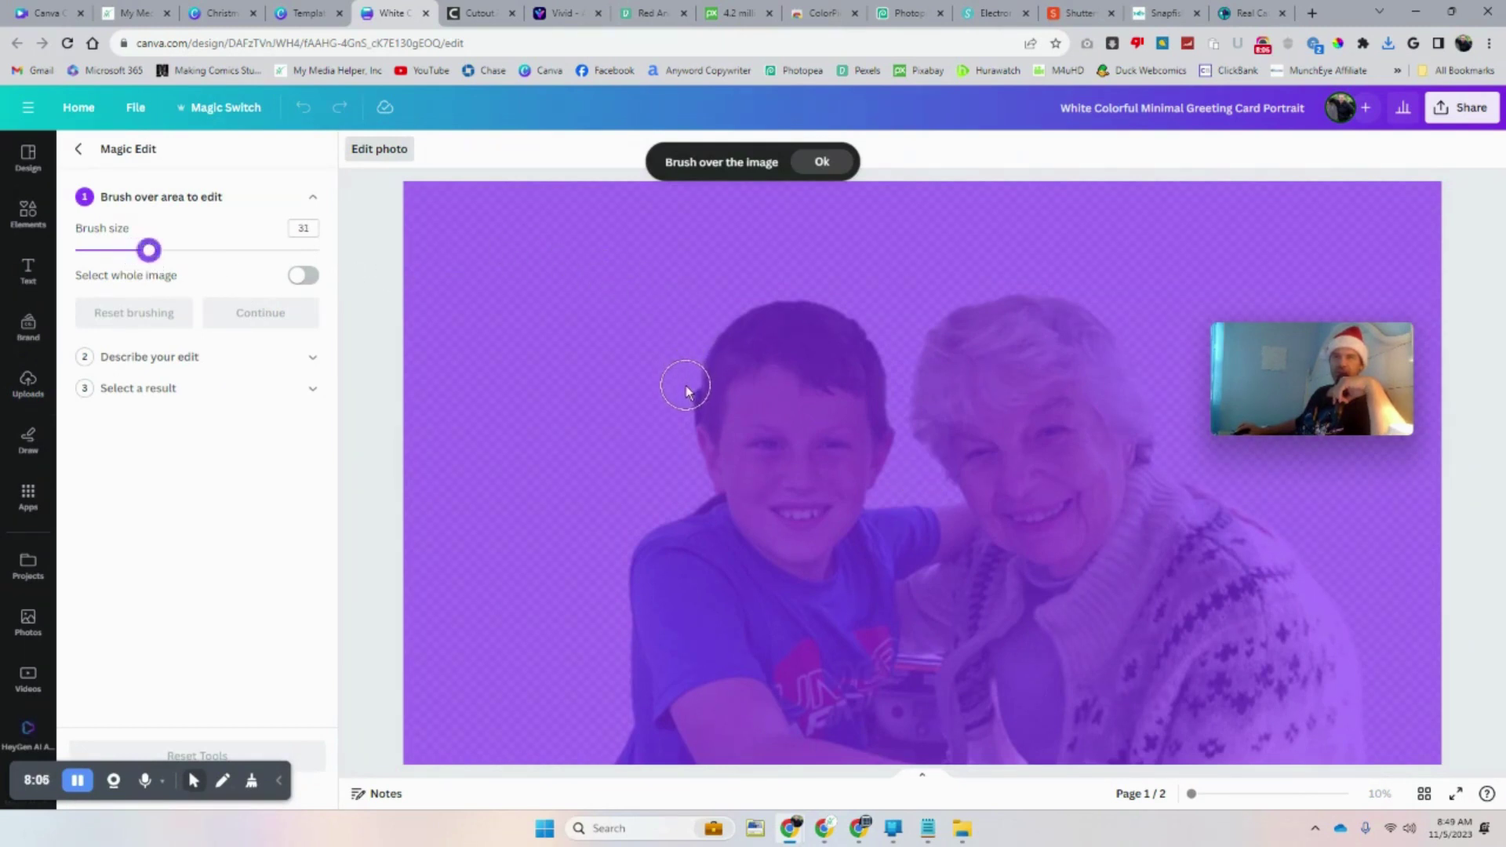
pyautogui.moveTo(726, 327); pyautogui.dragTo(770, 312)
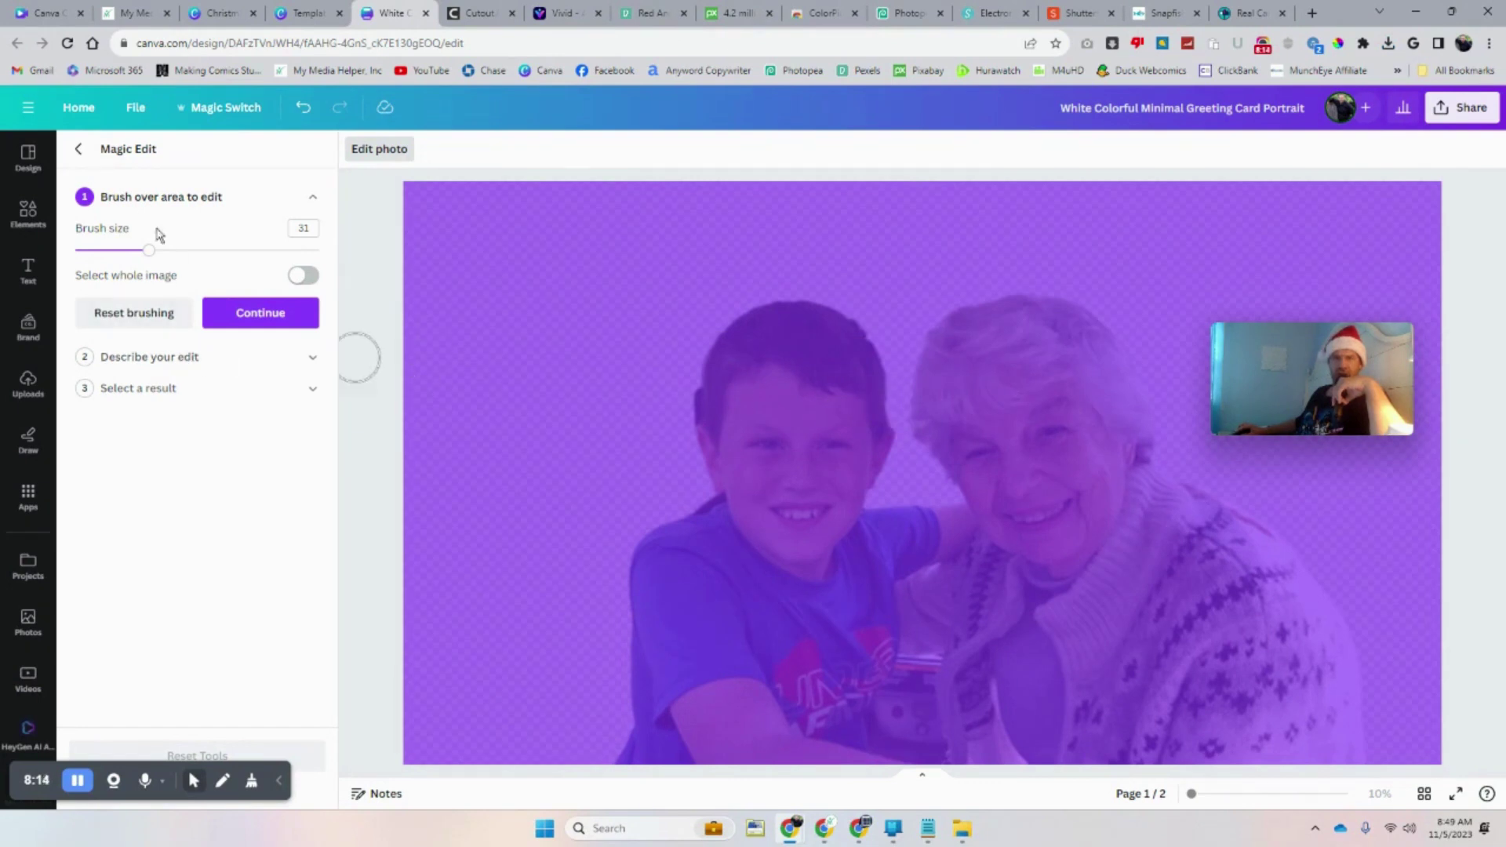
pyautogui.moveTo(149, 250)
pyautogui.mouseDown()
pyautogui.moveTo(129, 252)
pyautogui.moveTo(183, 252)
pyautogui.mouseUp()
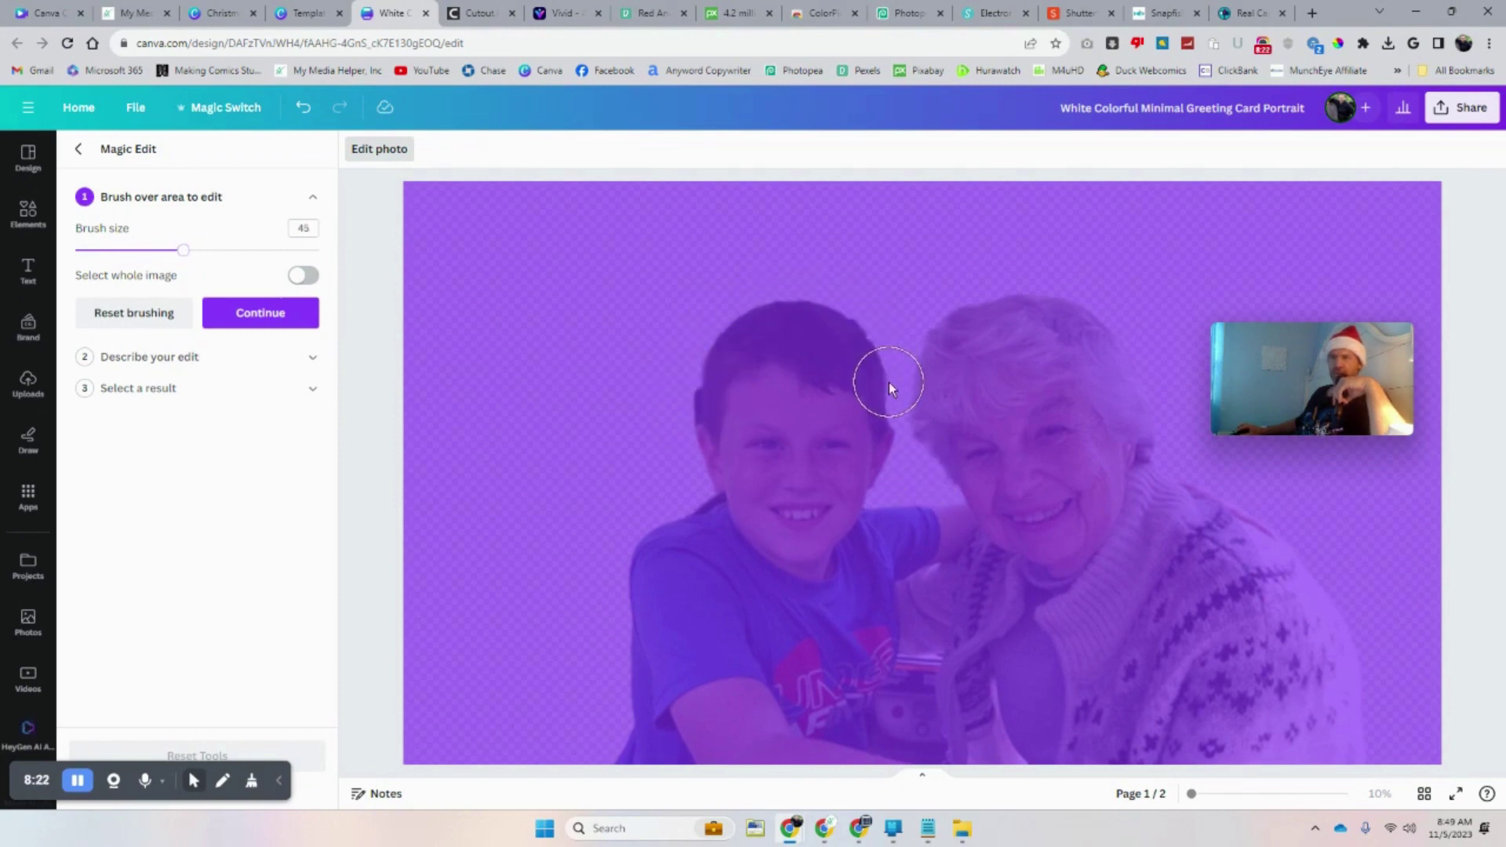
pyautogui.click(236, 329)
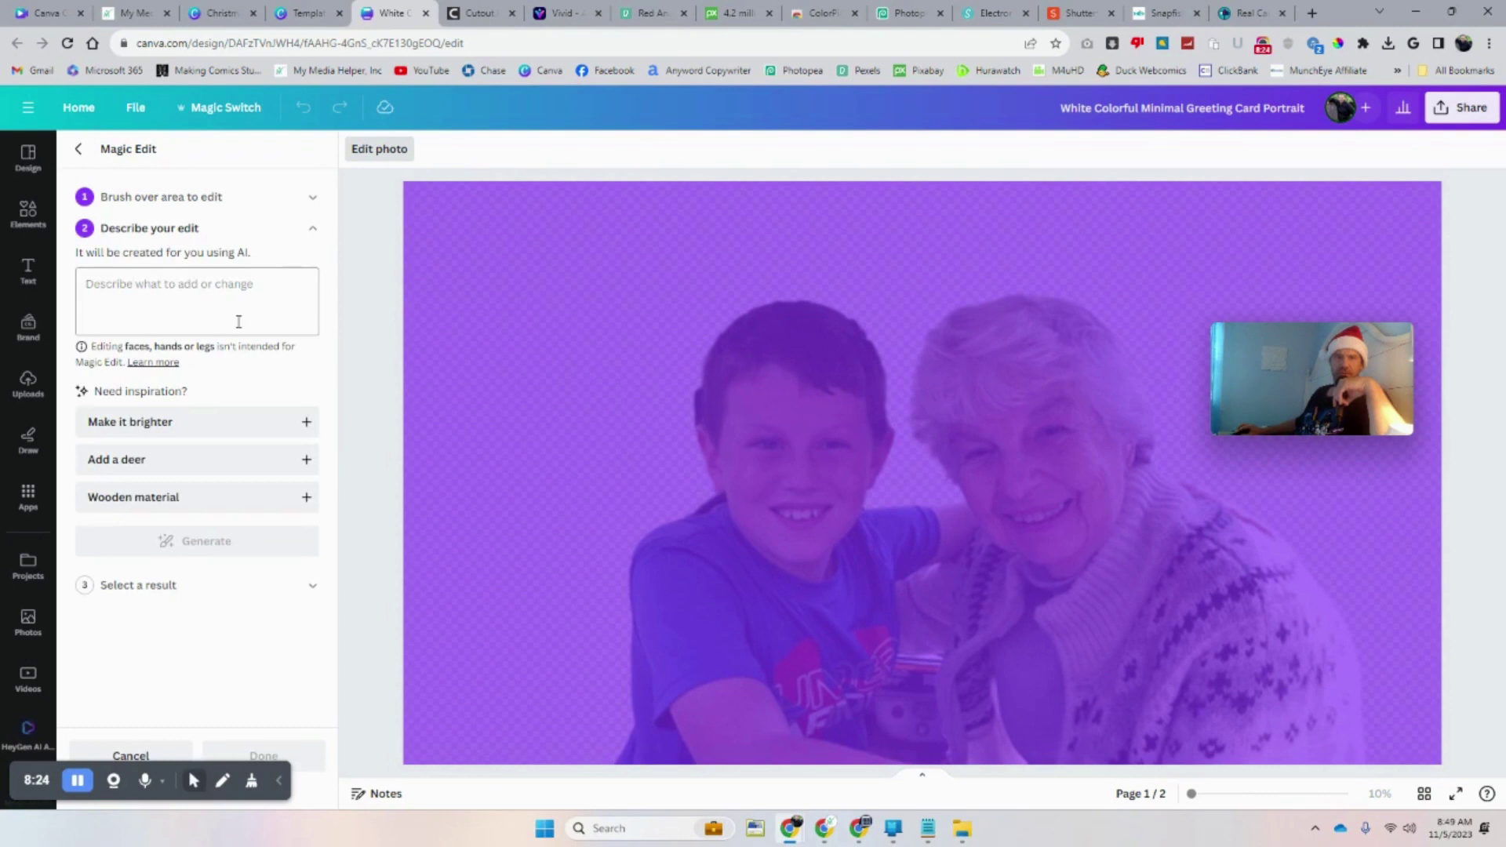
# Describe the edit as 'Santa Hat' and generate the variations
pyautogui.click(168, 296)
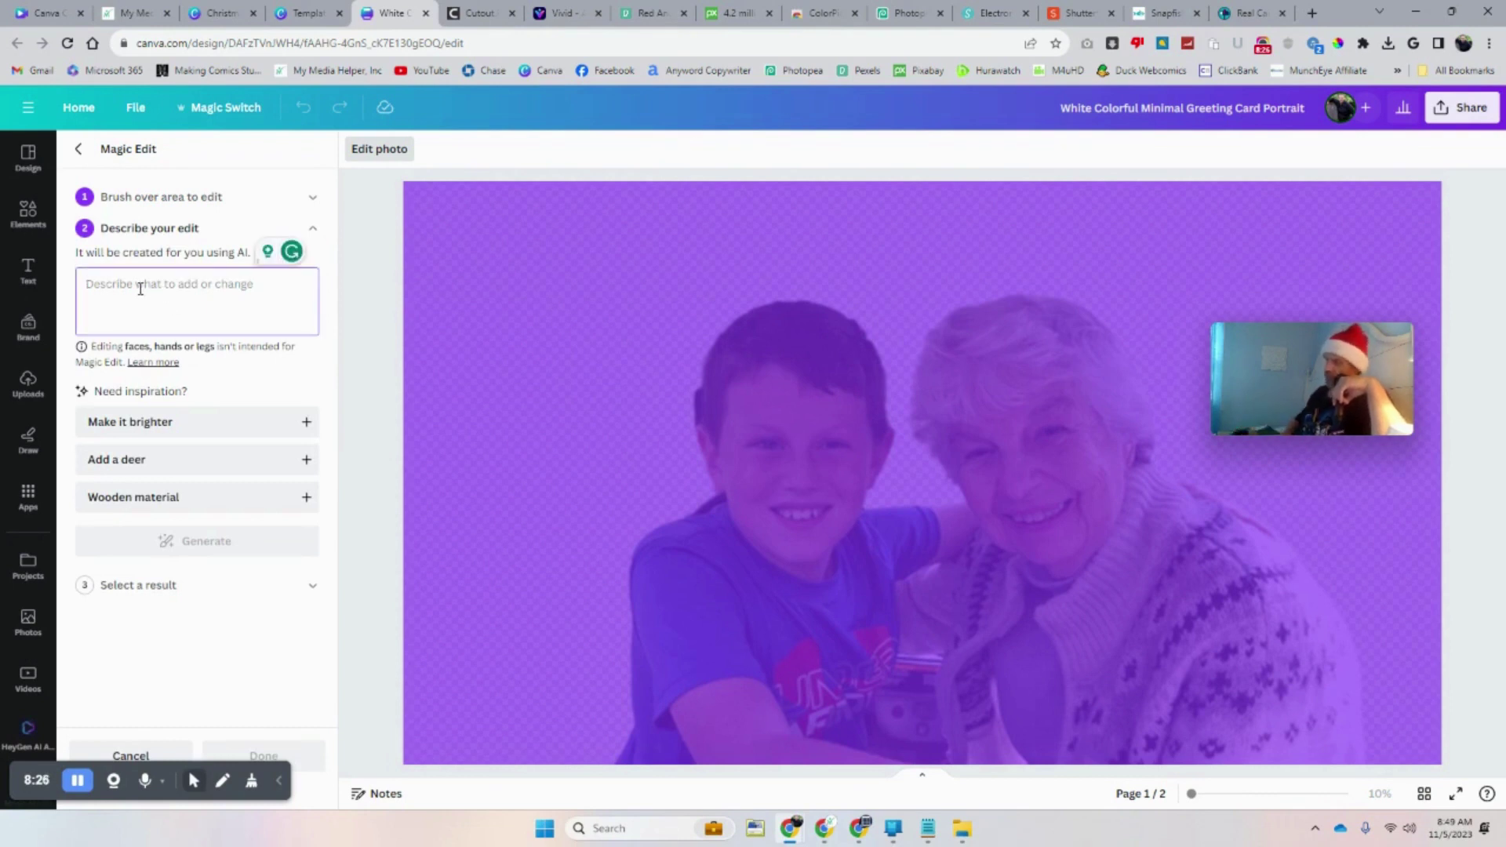
pyautogui.write('San')
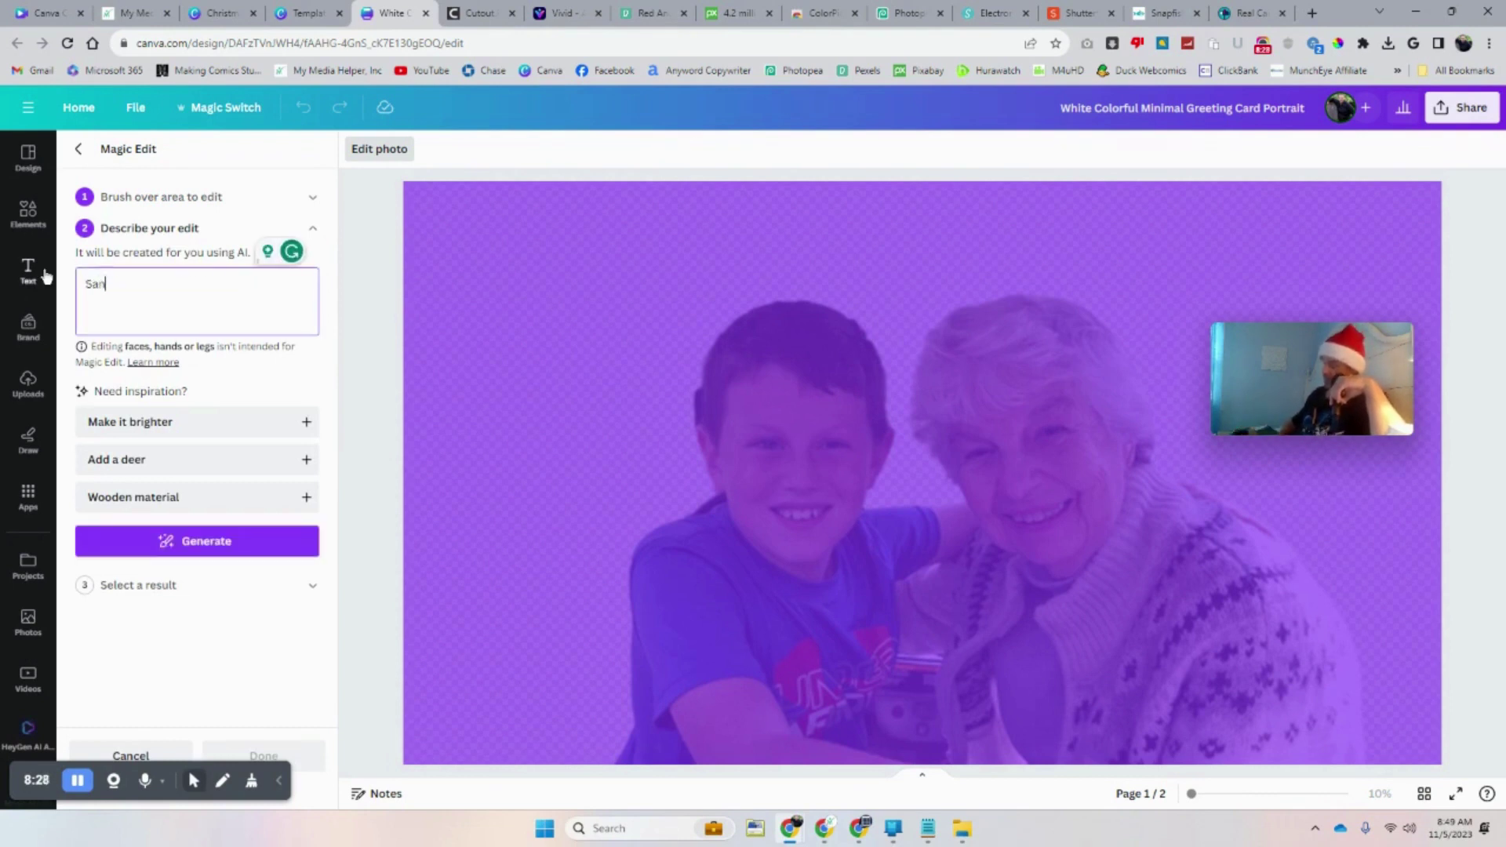
pyautogui.write('ta ')
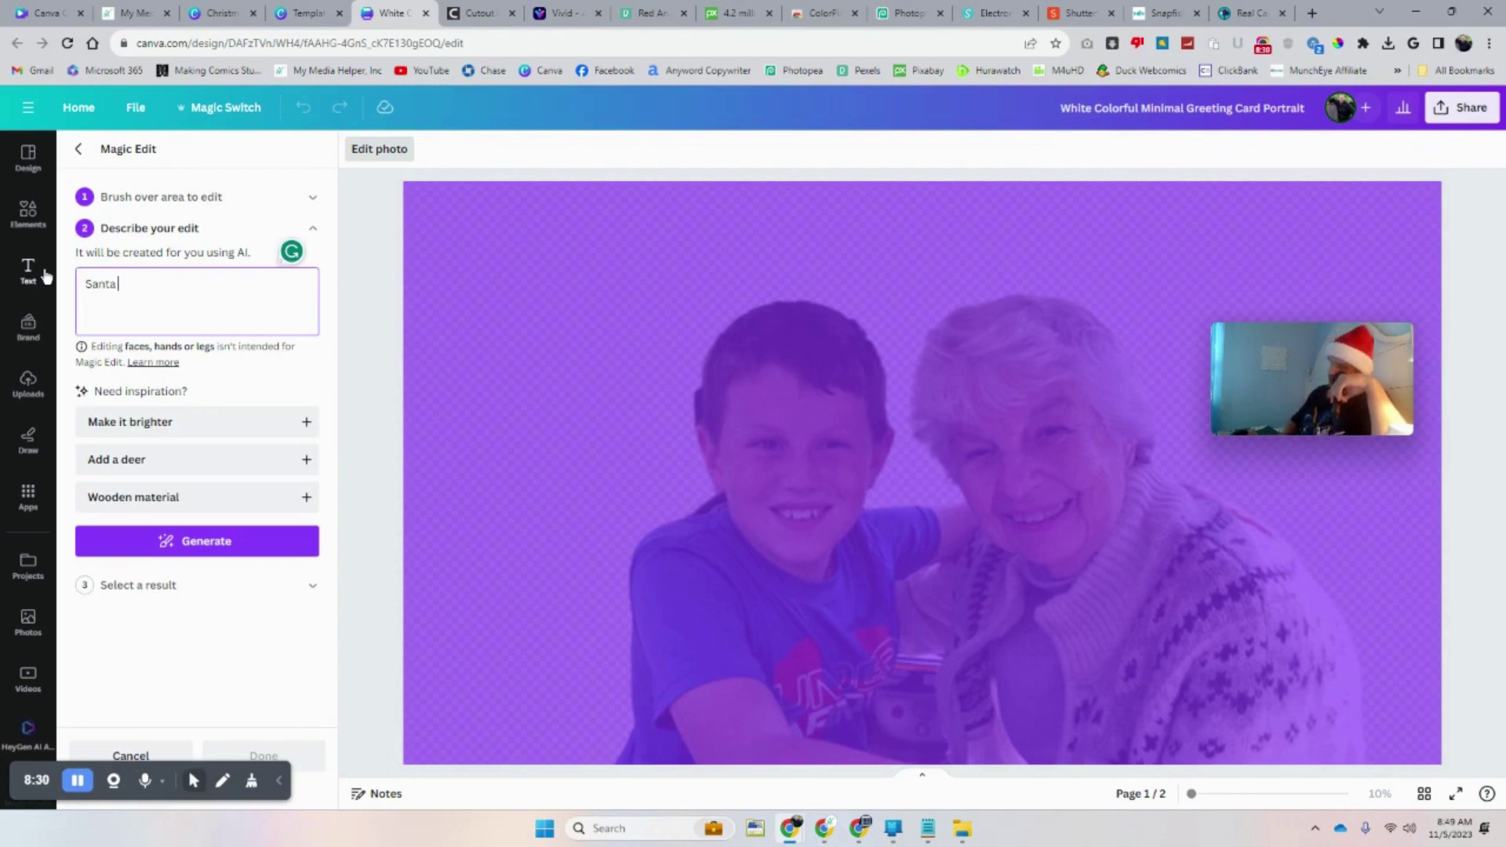
pyautogui.write('Hat')
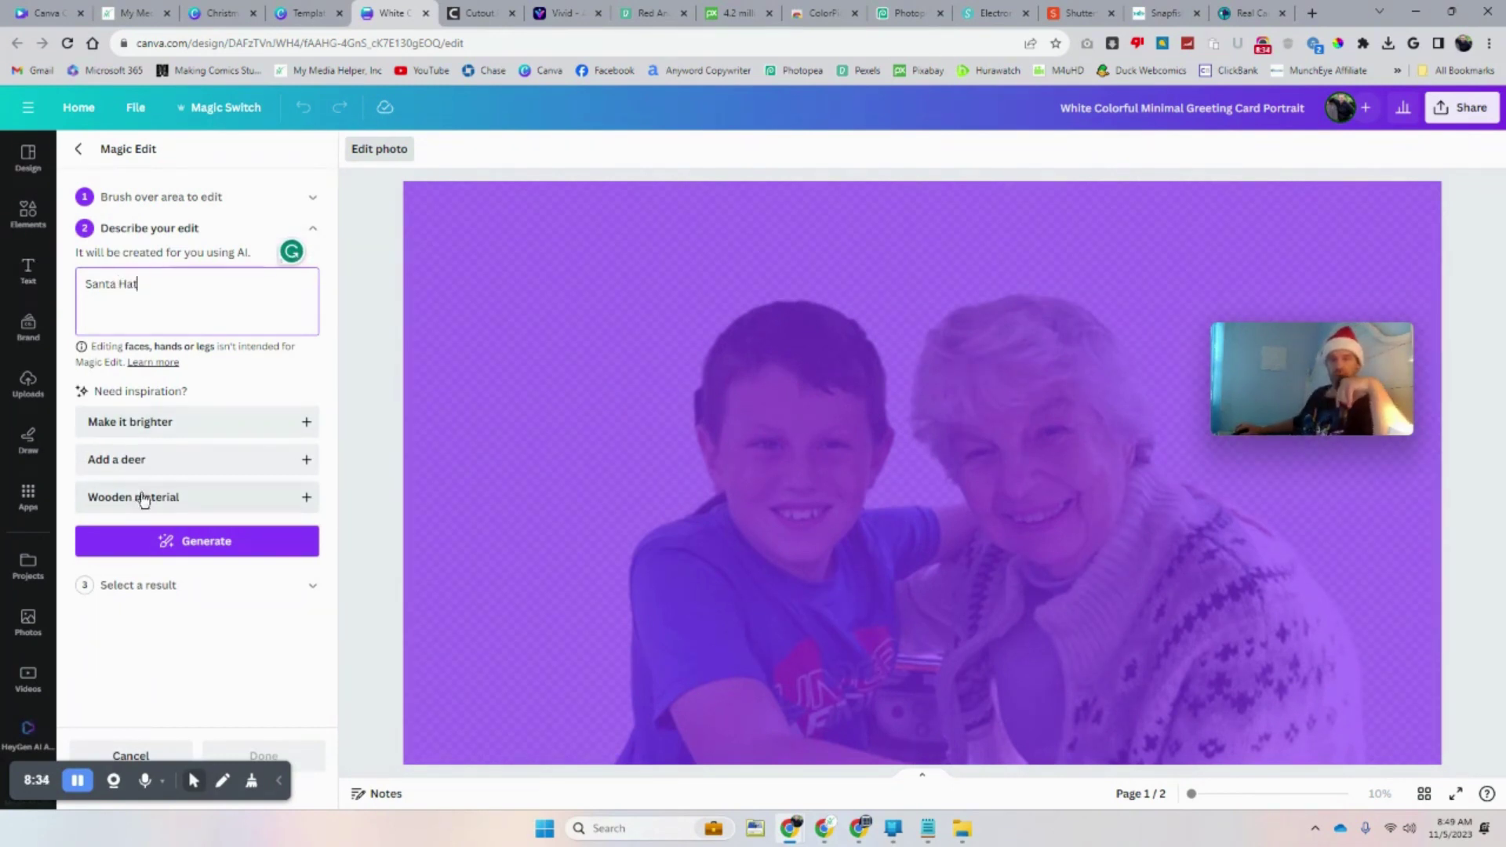
pyautogui.click(175, 543)
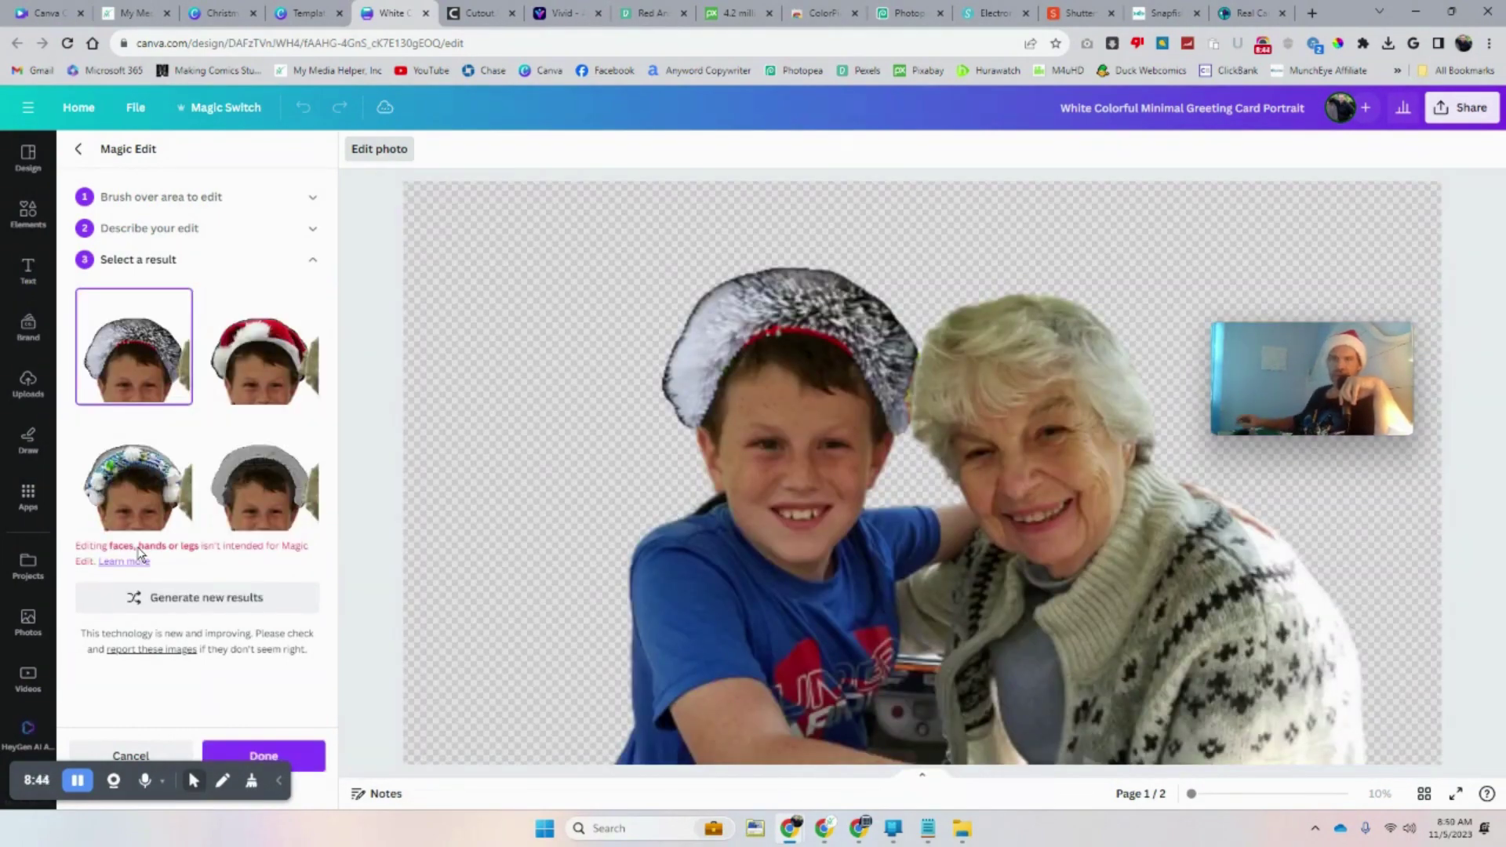
# Preview the red Santa hat, blue pom-pom hat and grey hat results
pyautogui.click(281, 367)
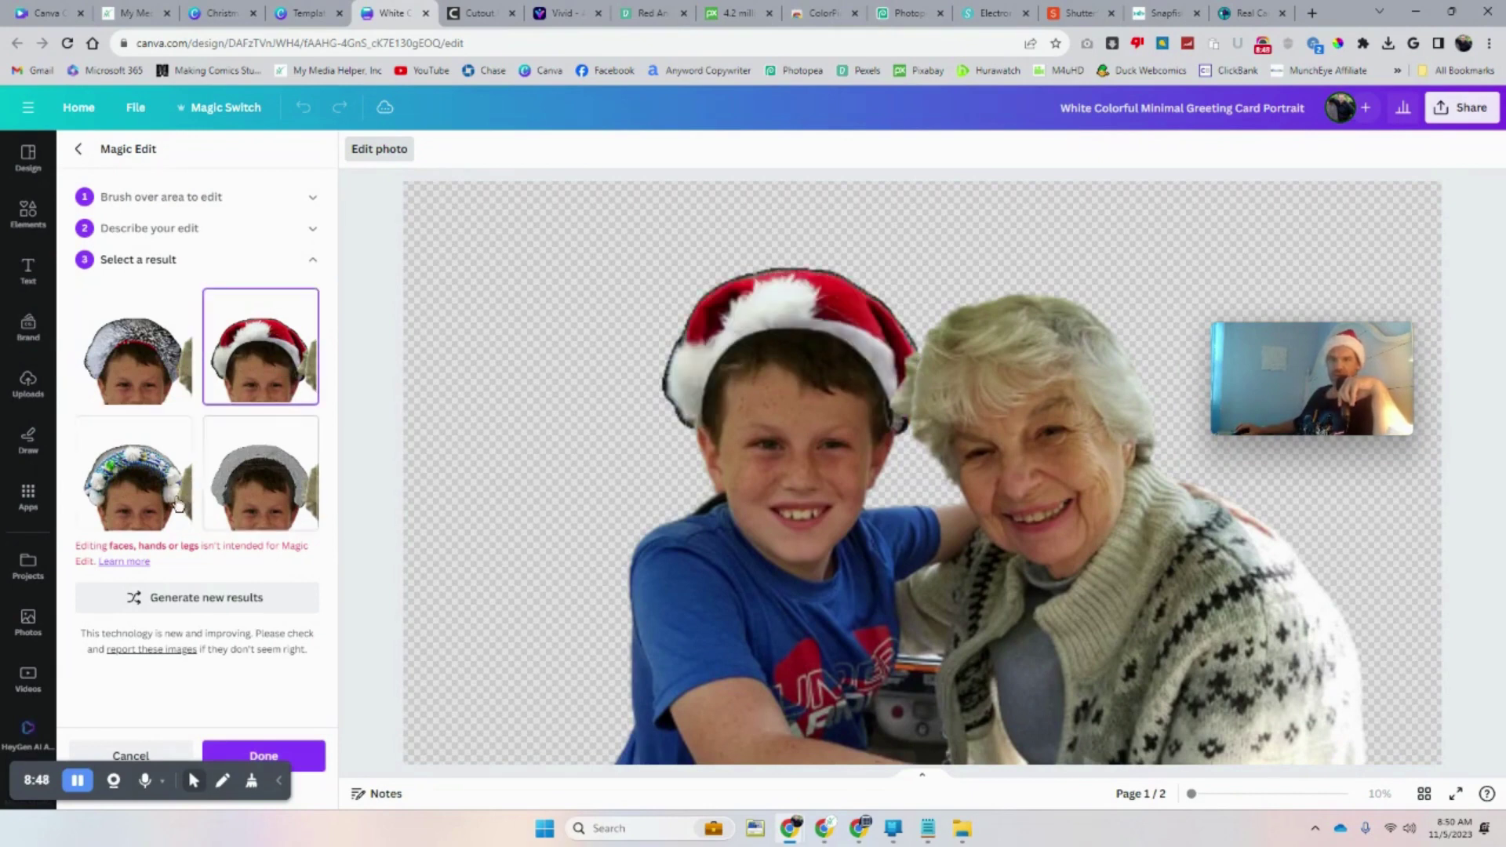
pyautogui.click(154, 514)
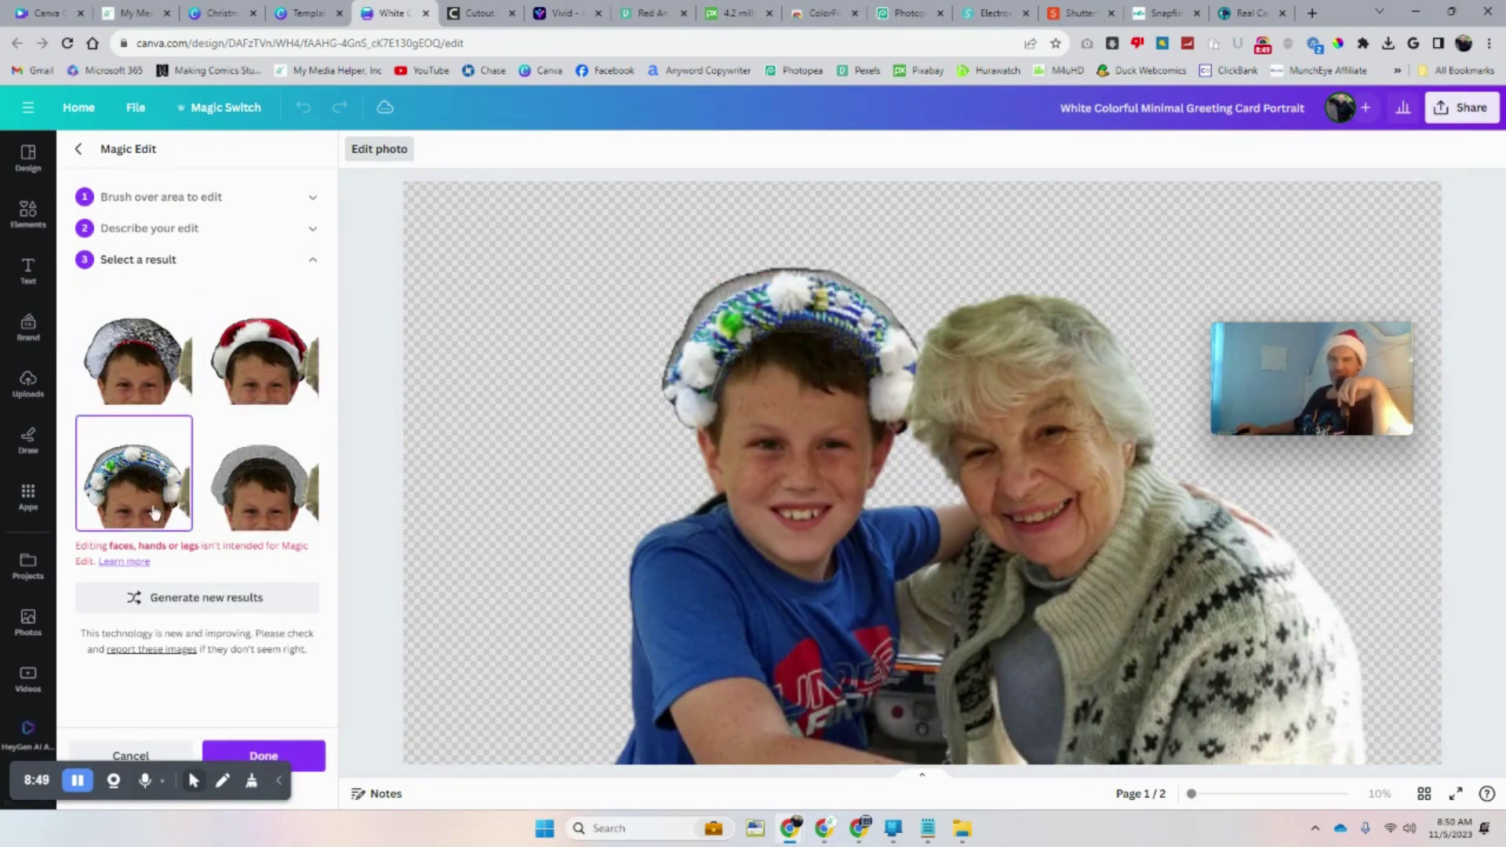
pyautogui.click(235, 506)
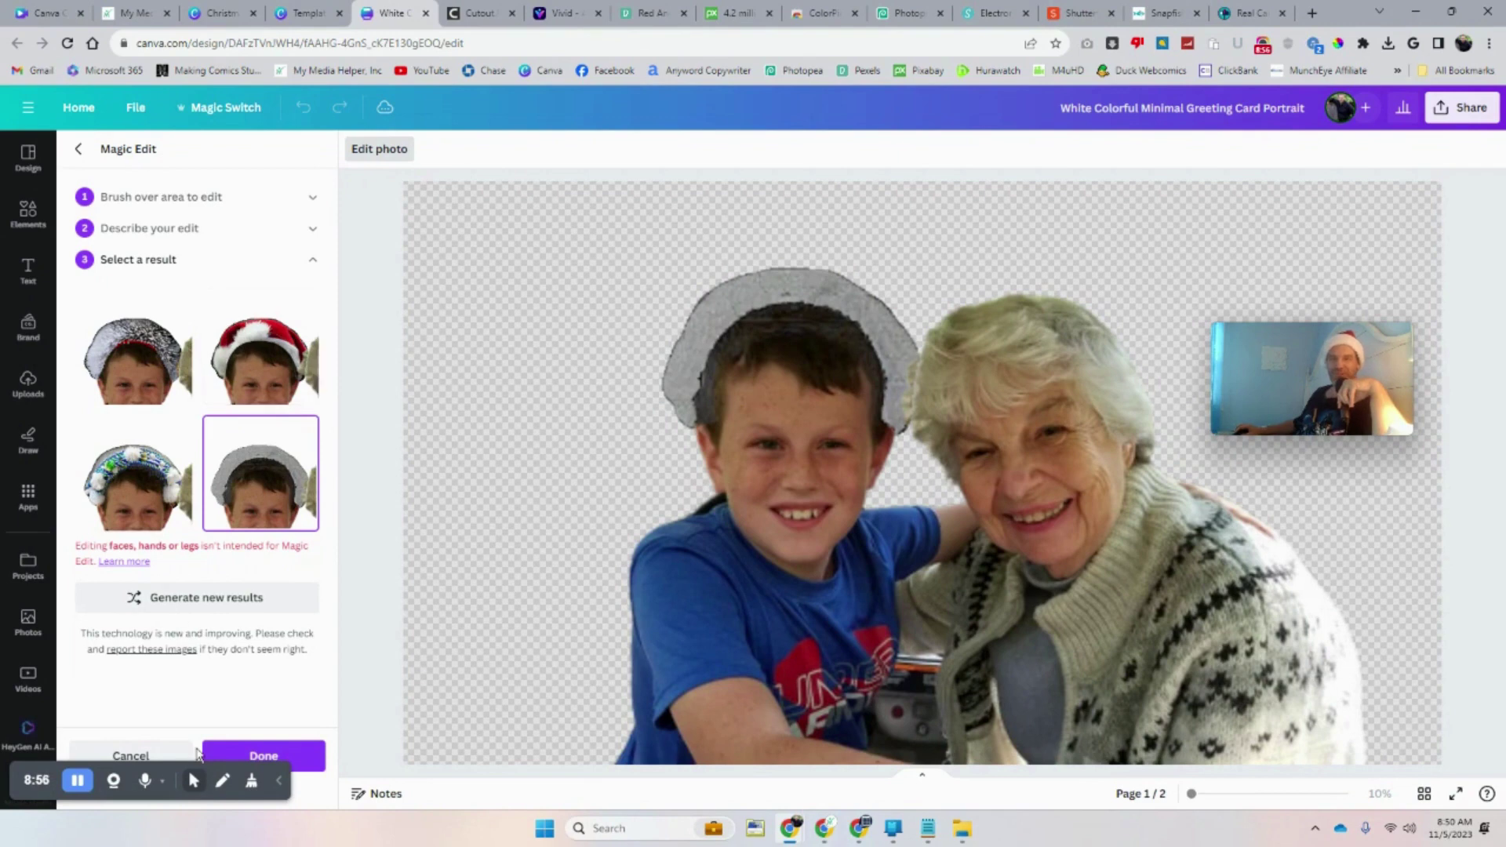
# Discard the hat results and start a fresh Magic Edit on the family photo
pyautogui.click(132, 756)
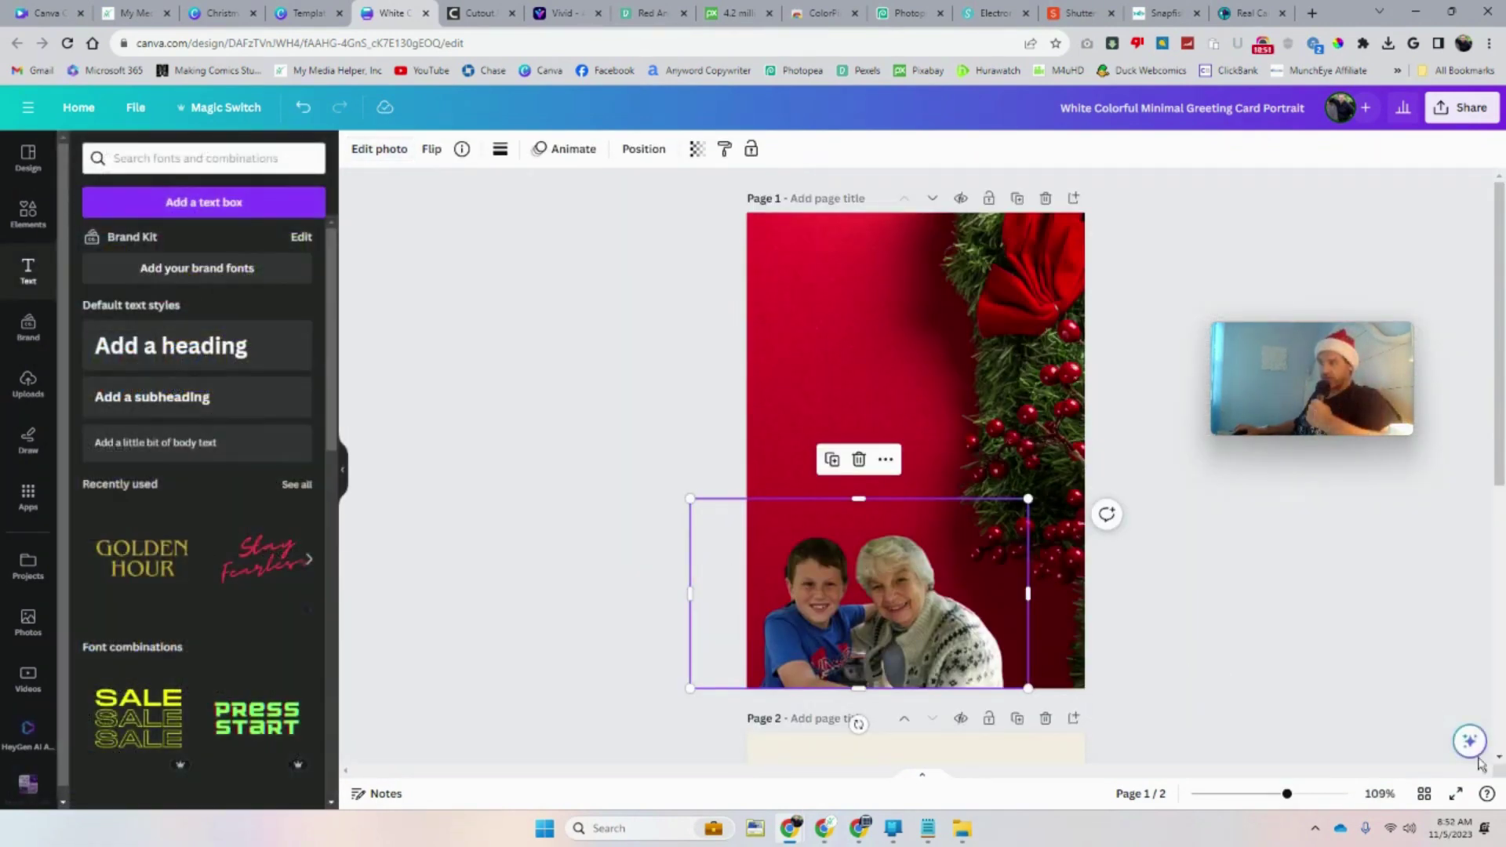
pyautogui.click(1470, 741)
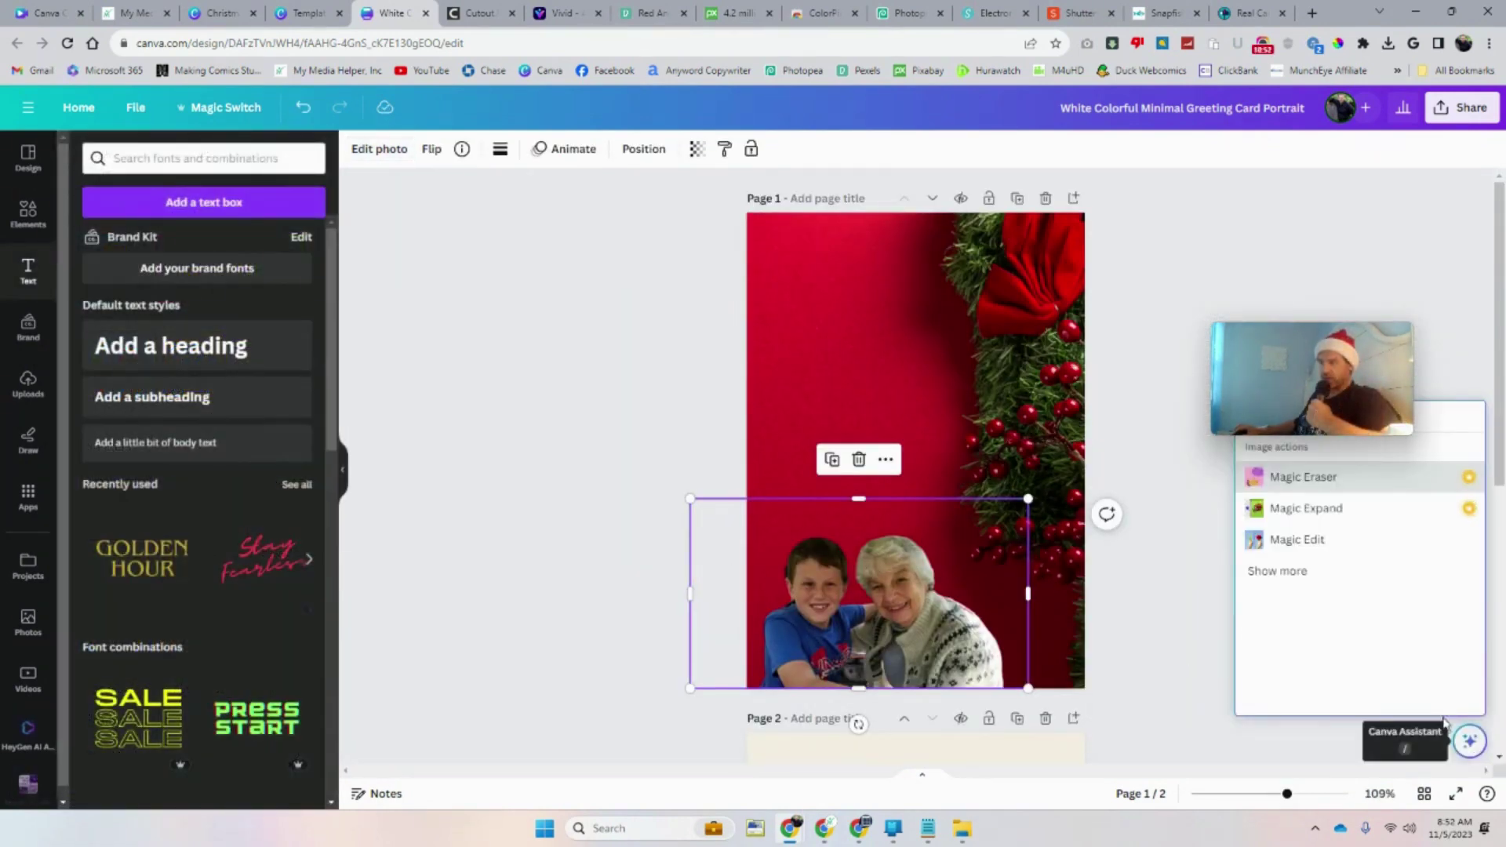
pyautogui.click(1302, 541)
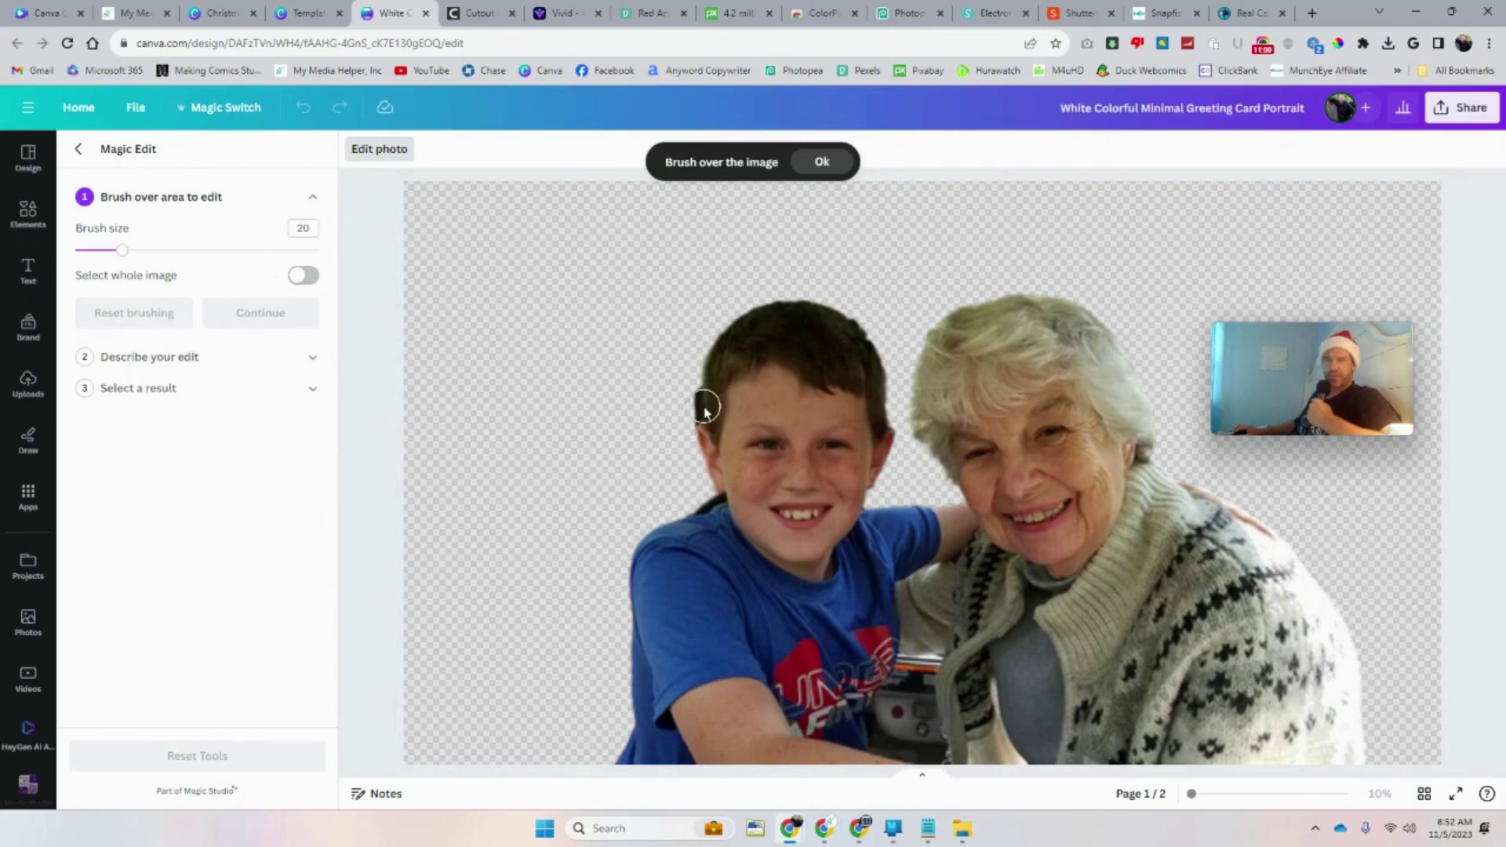
# With brush size 42, paint over the boy's blue shirt as the Magic Edit area and continue
pyautogui.click(303, 277)
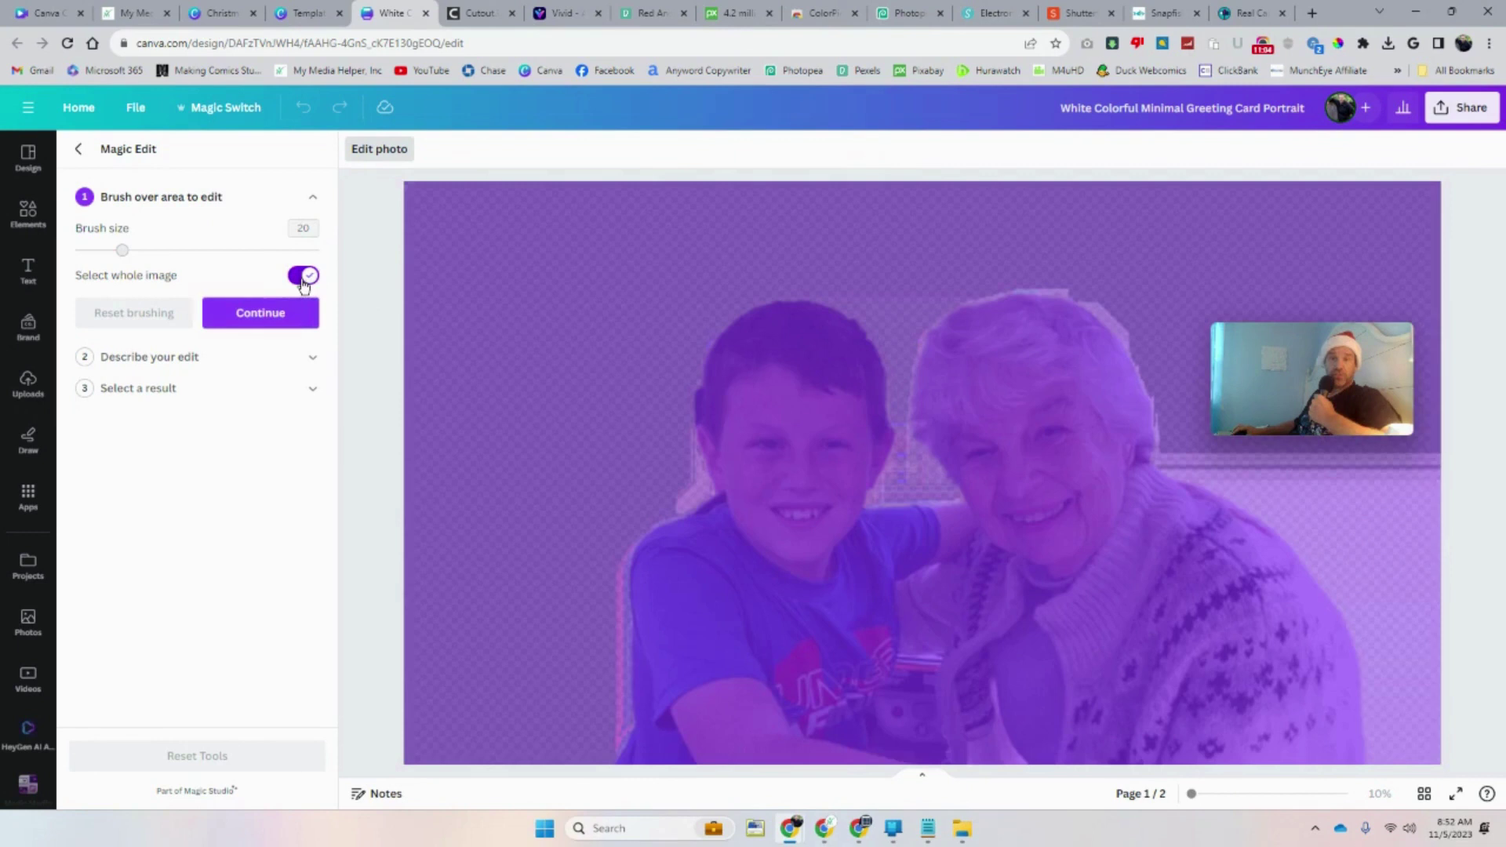
pyautogui.click(305, 278)
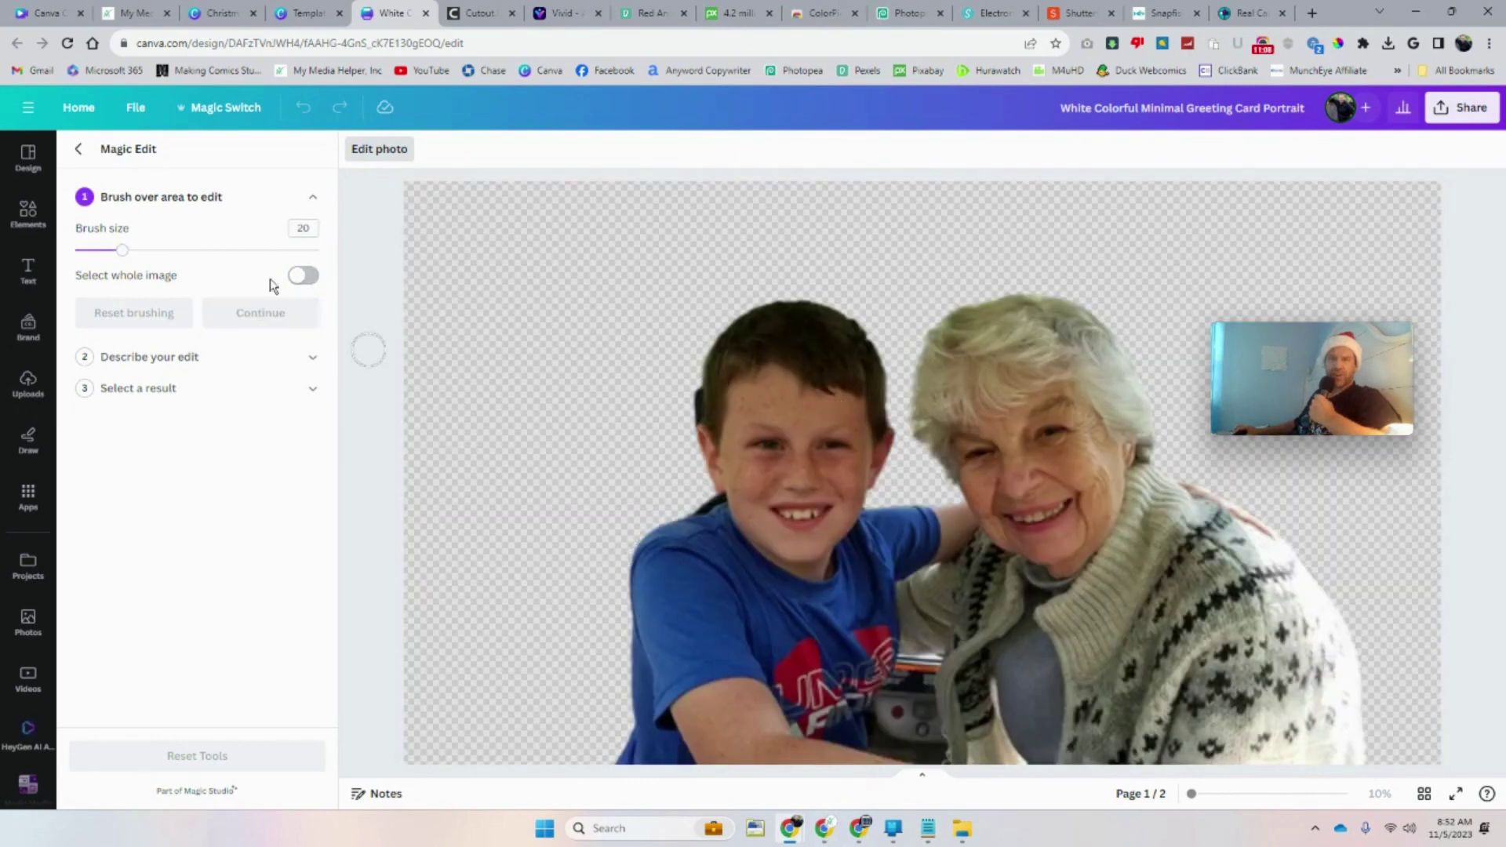
pyautogui.moveTo(141, 250); pyautogui.dragTo(175, 250)
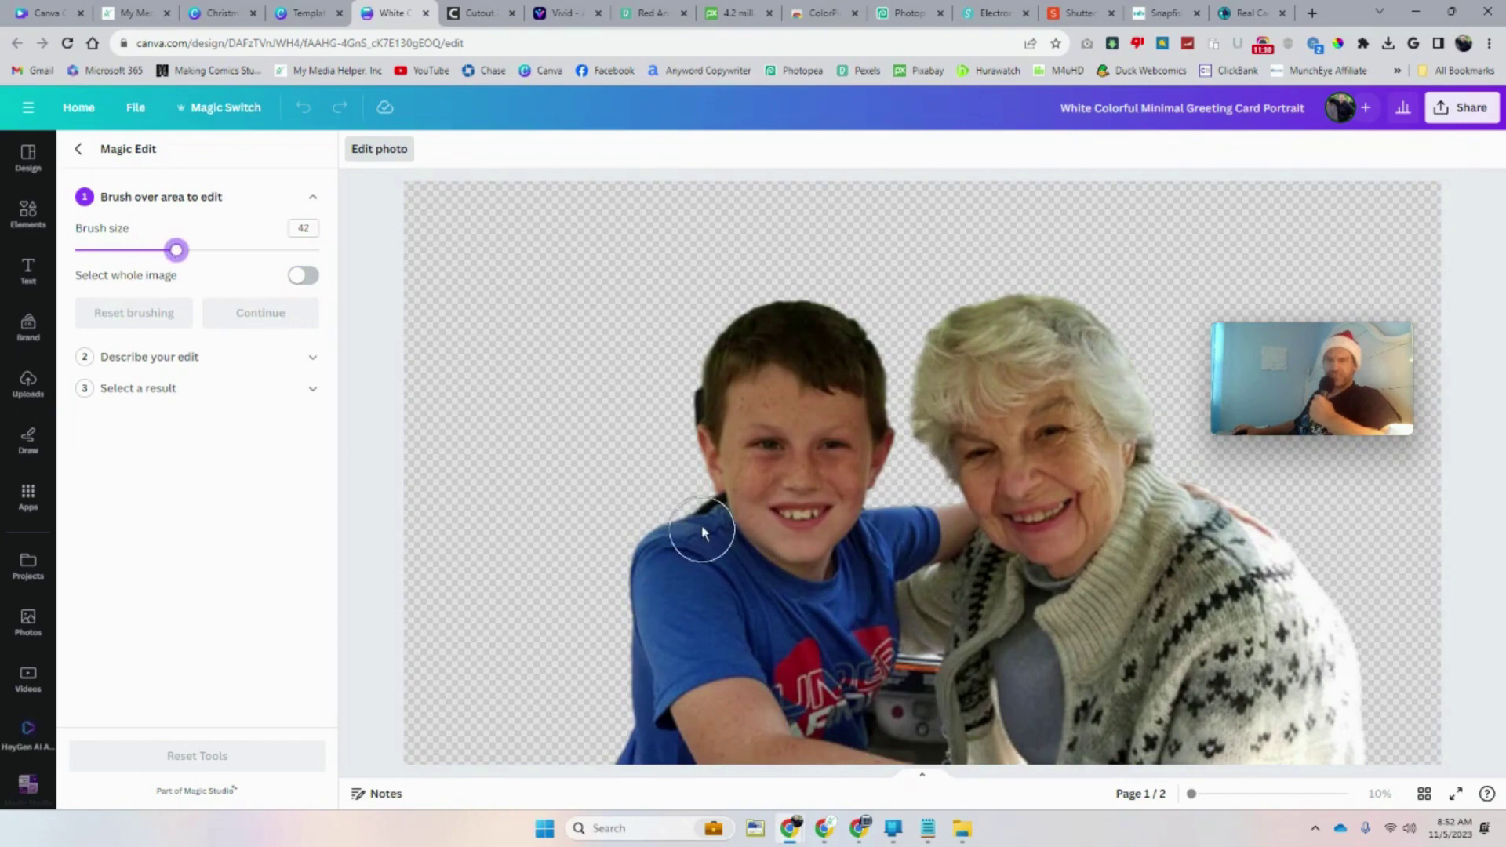
pyautogui.moveTo(699, 538)
pyautogui.mouseDown()
pyautogui.moveTo(617, 582)
pyautogui.moveTo(633, 728)
pyautogui.mouseUp()
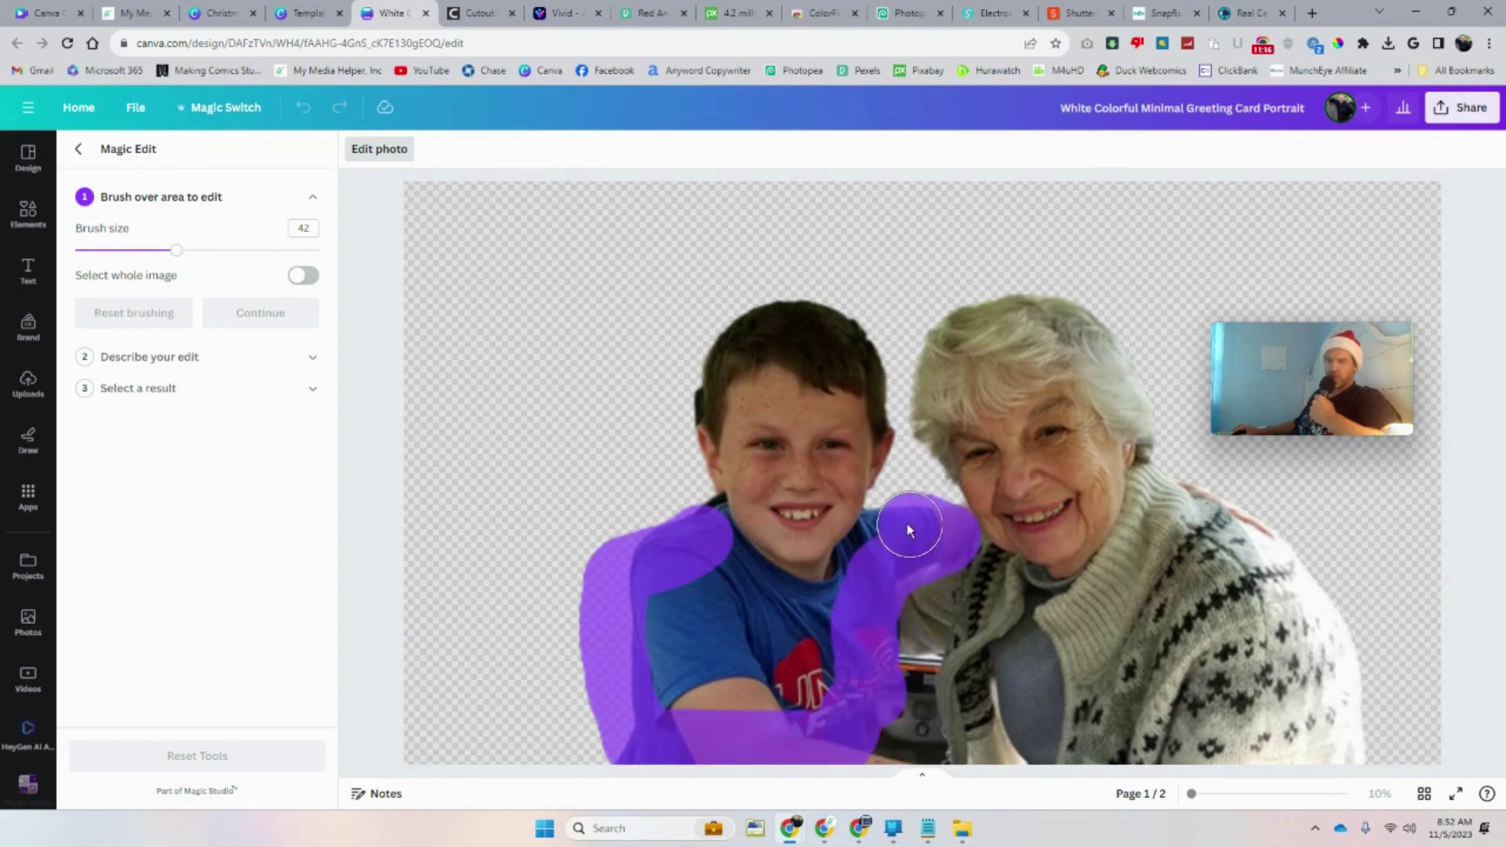
pyautogui.moveTo(810, 598)
pyautogui.mouseDown()
pyautogui.moveTo(719, 580)
pyautogui.moveTo(712, 551)
pyautogui.moveTo(840, 699)
pyautogui.moveTo(800, 690)
pyautogui.moveTo(700, 606)
pyautogui.mouseUp()
pyautogui.moveTo(724, 714)
pyautogui.mouseDown()
pyautogui.moveTo(681, 689)
pyautogui.moveTo(653, 706)
pyautogui.mouseUp()
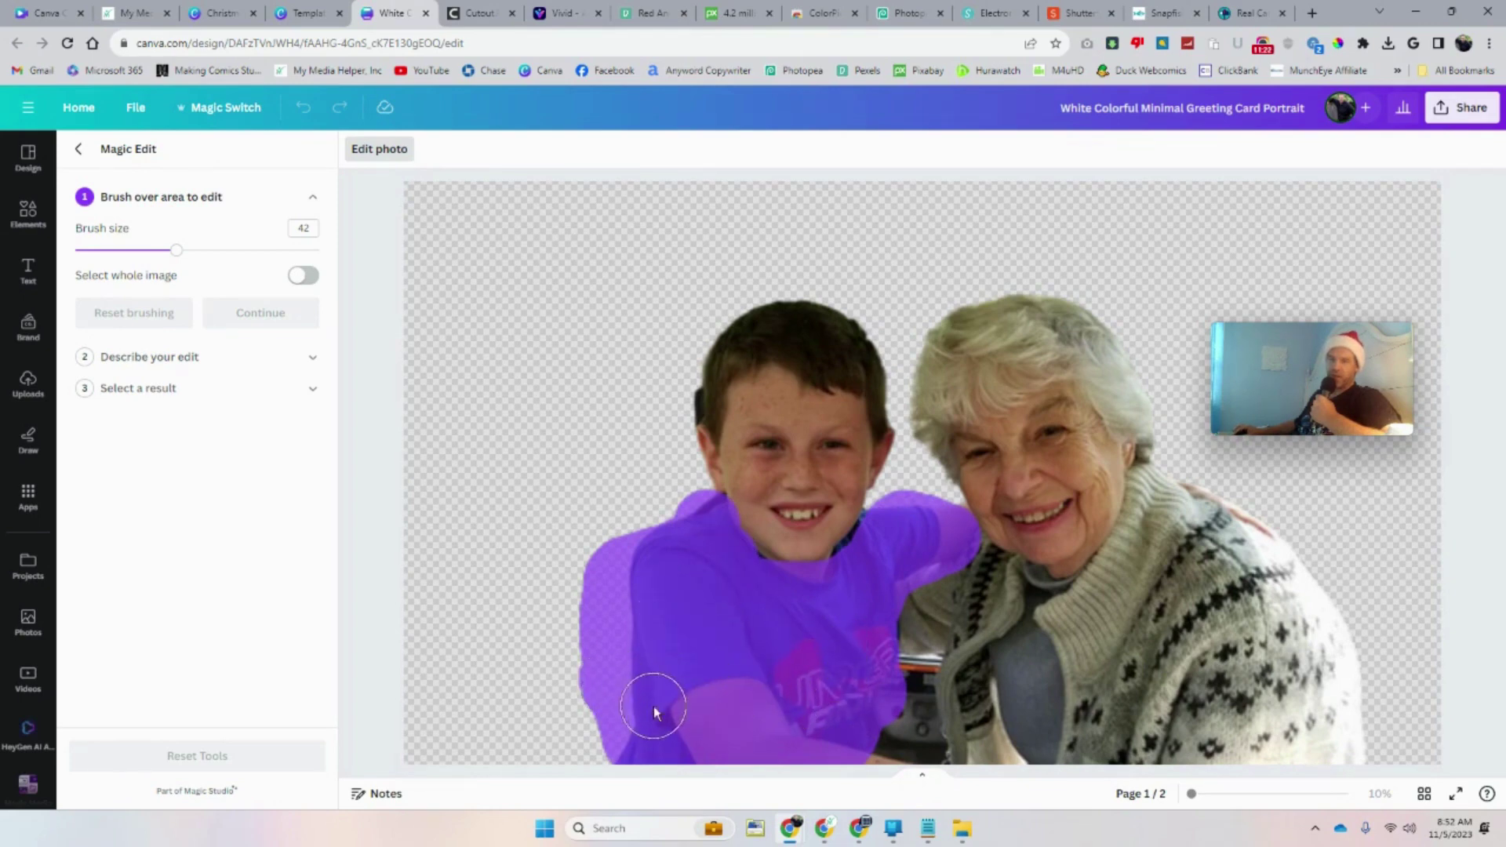
pyautogui.moveTo(790, 727); pyautogui.dragTo(808, 721)
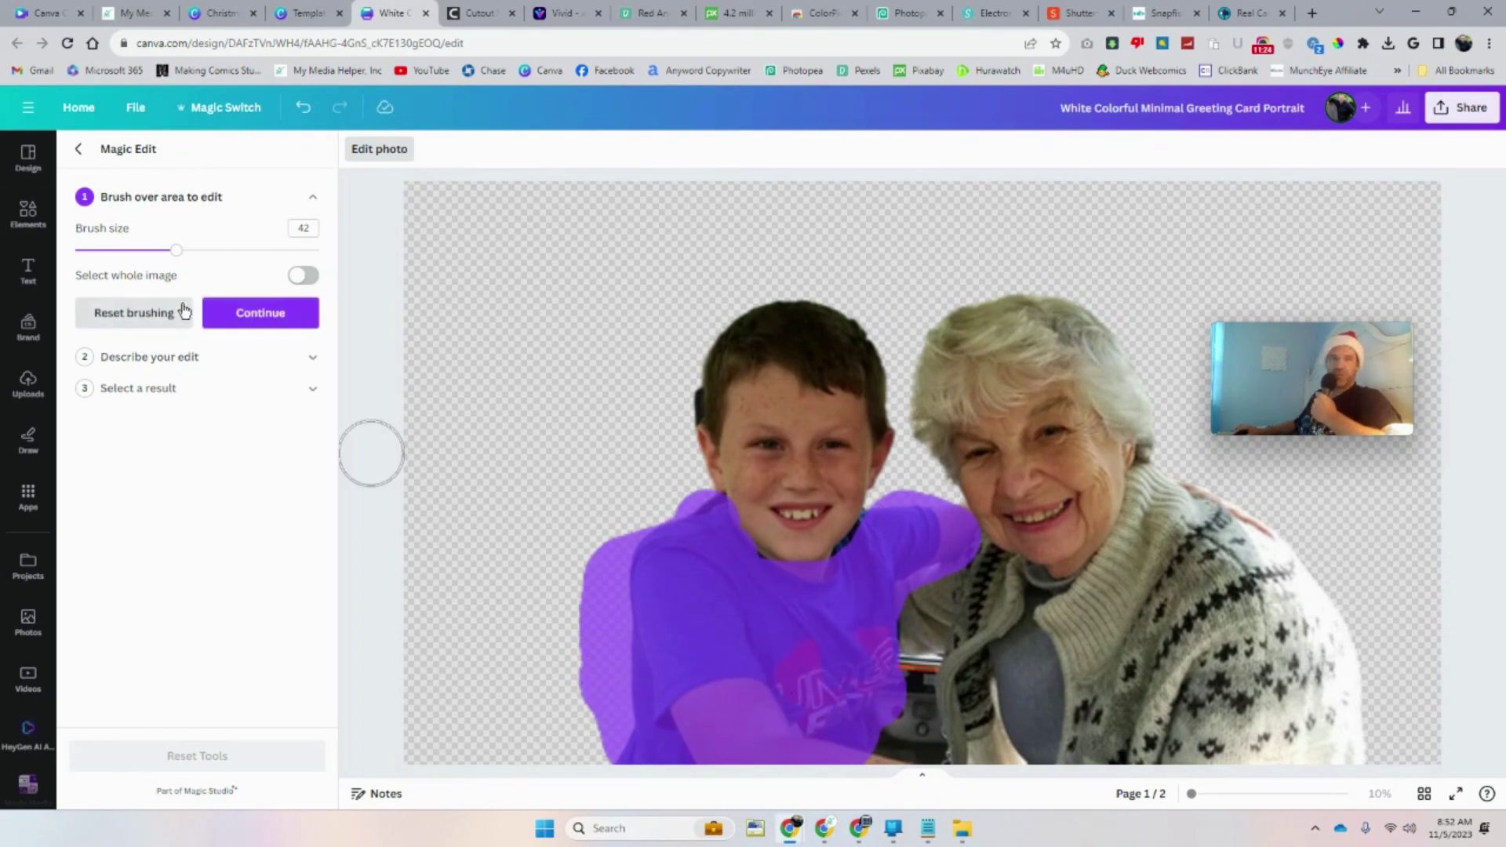
pyautogui.click(233, 323)
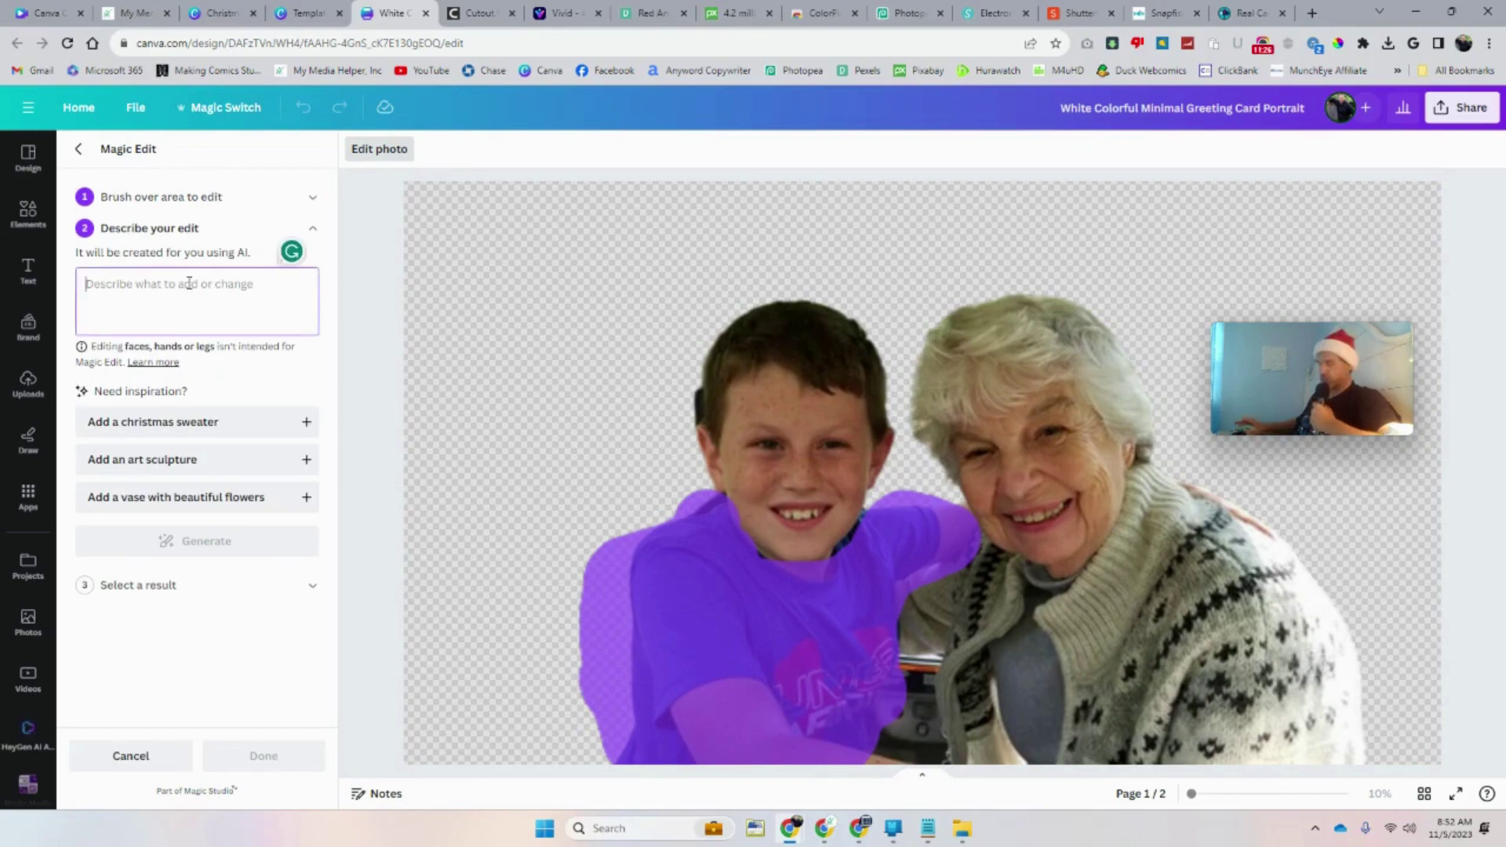
# Generate 'Christmas Sweater' results and apply the blue snowflake sweater to the boy's shirt
pyautogui.write('Ch')
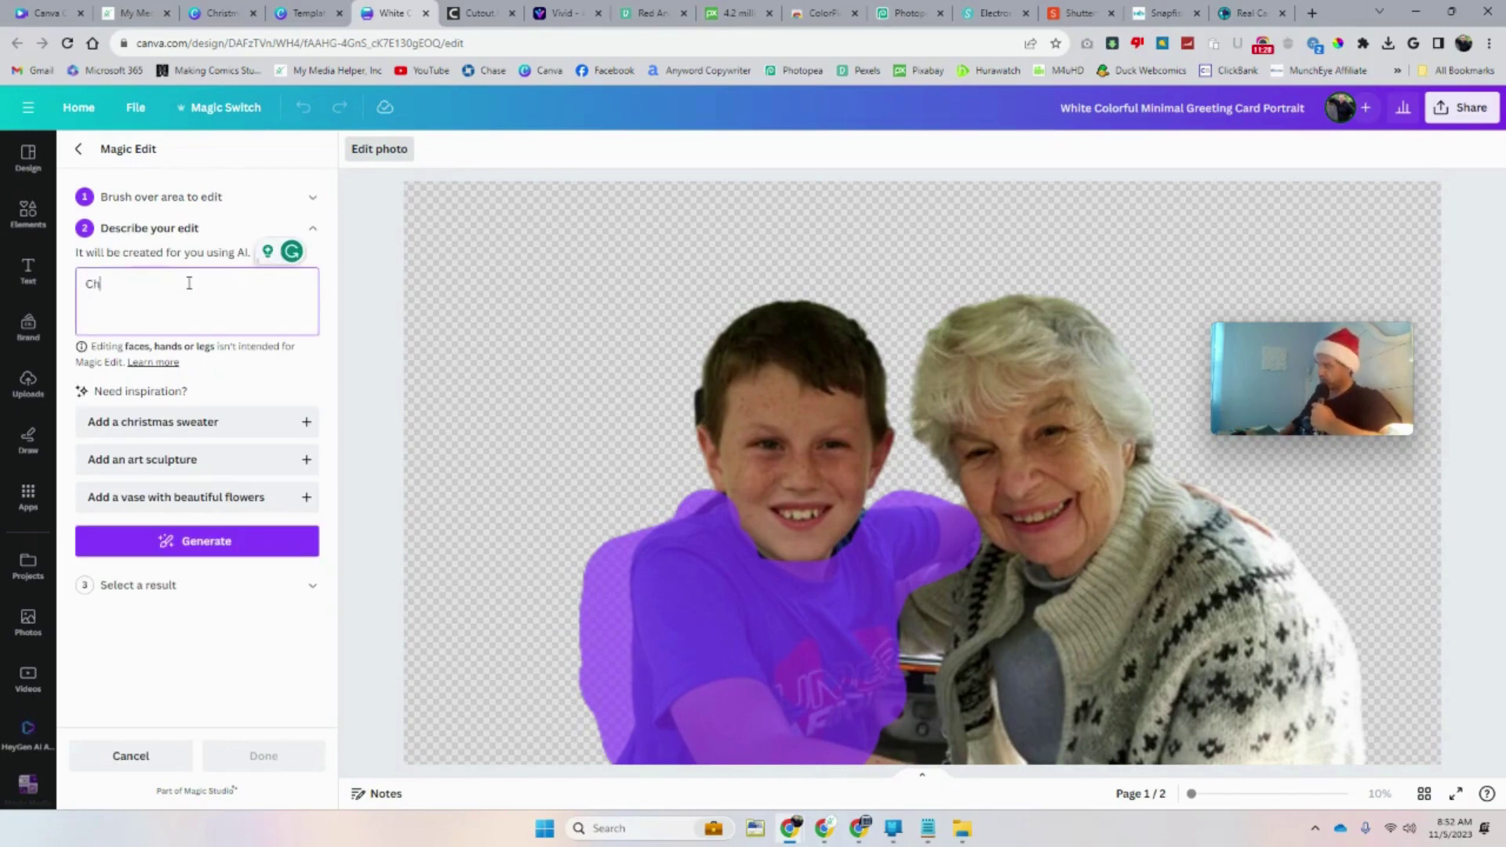
pyautogui.write('ristmas S')
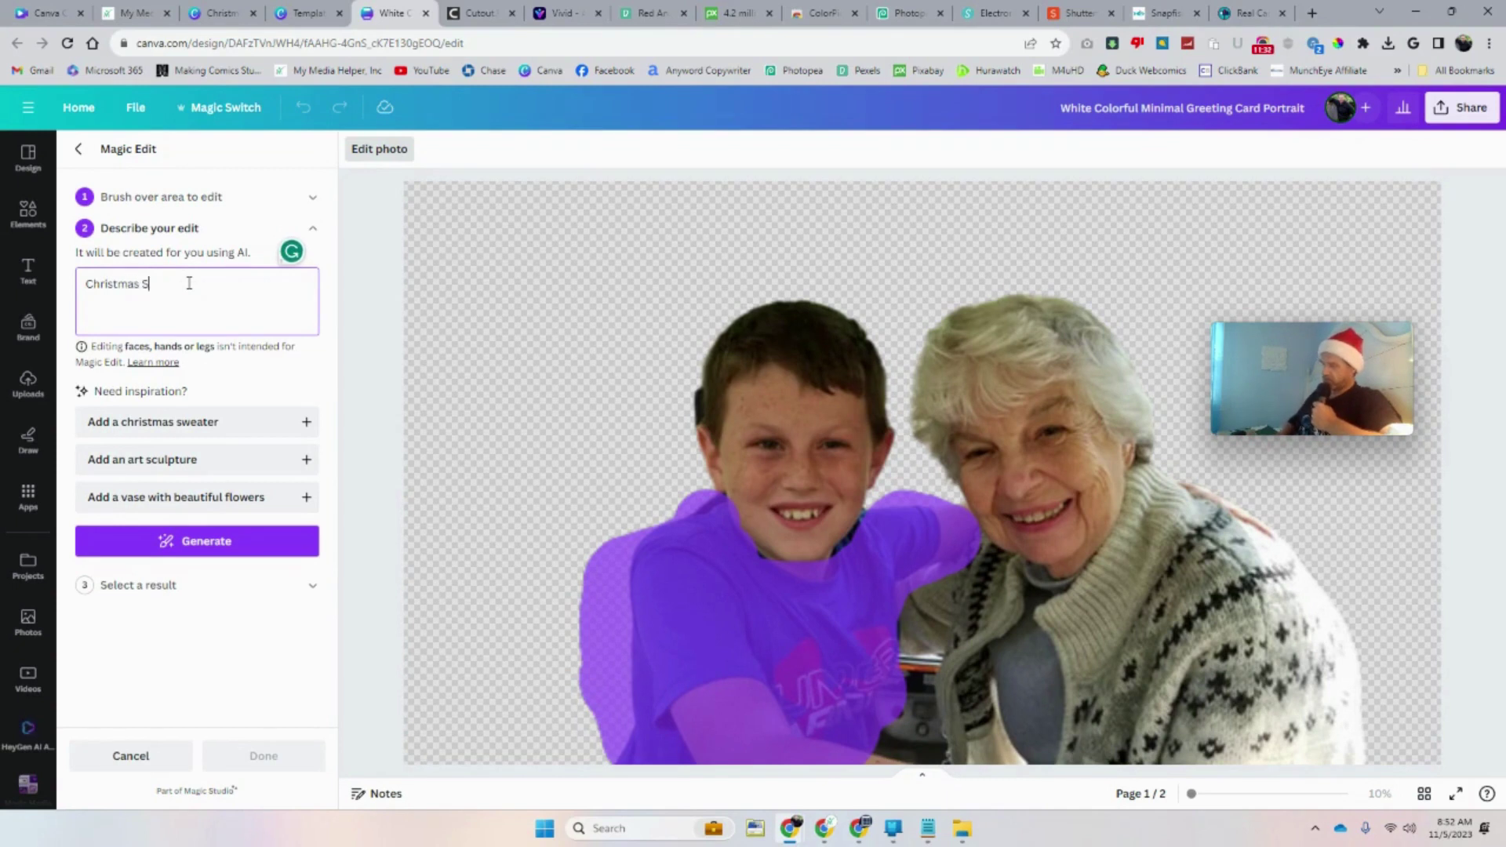
pyautogui.write('weater')
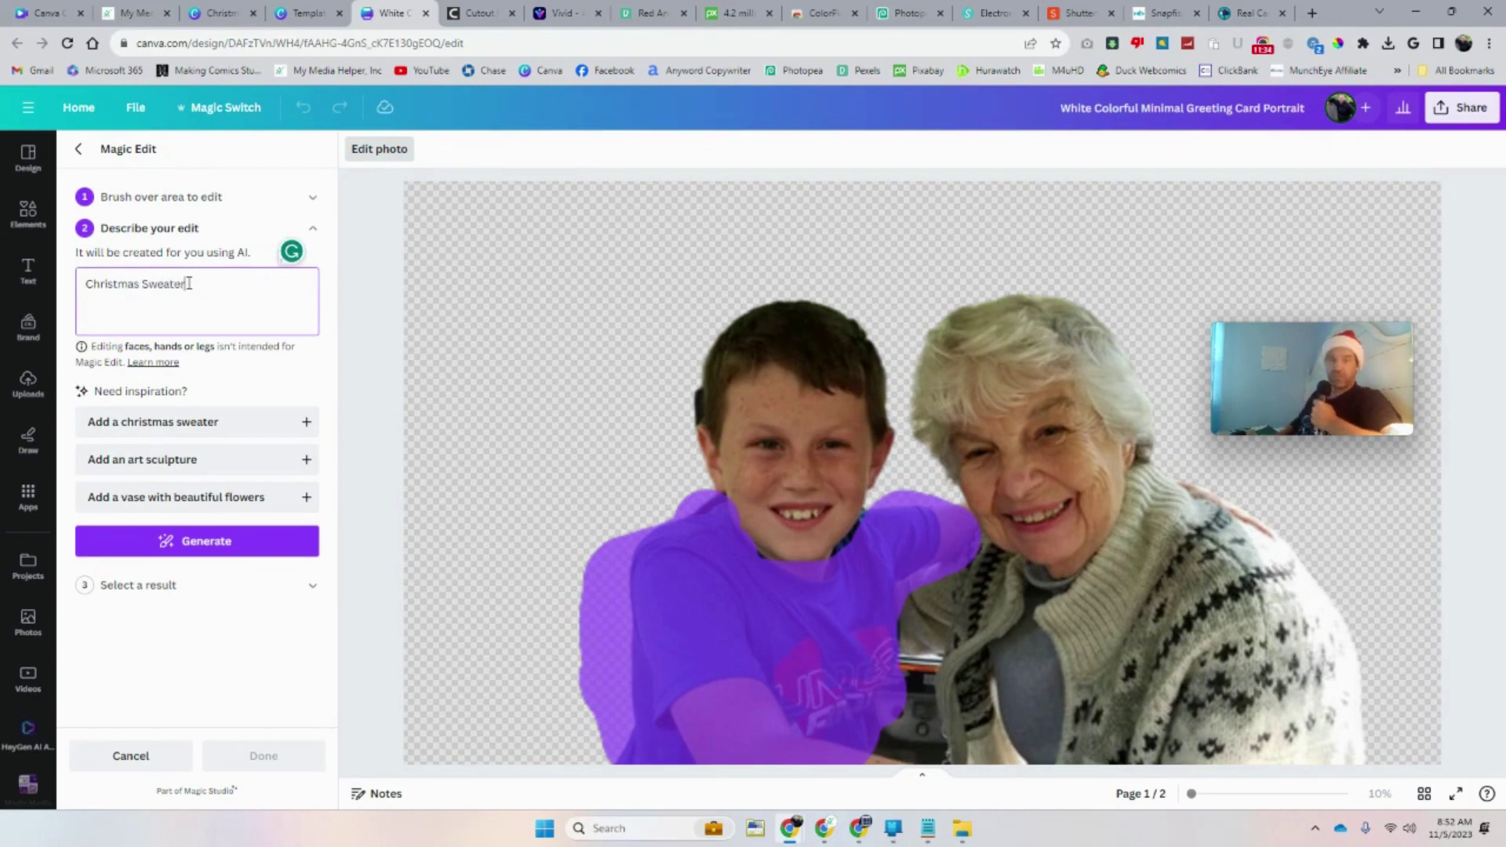
pyautogui.click(198, 544)
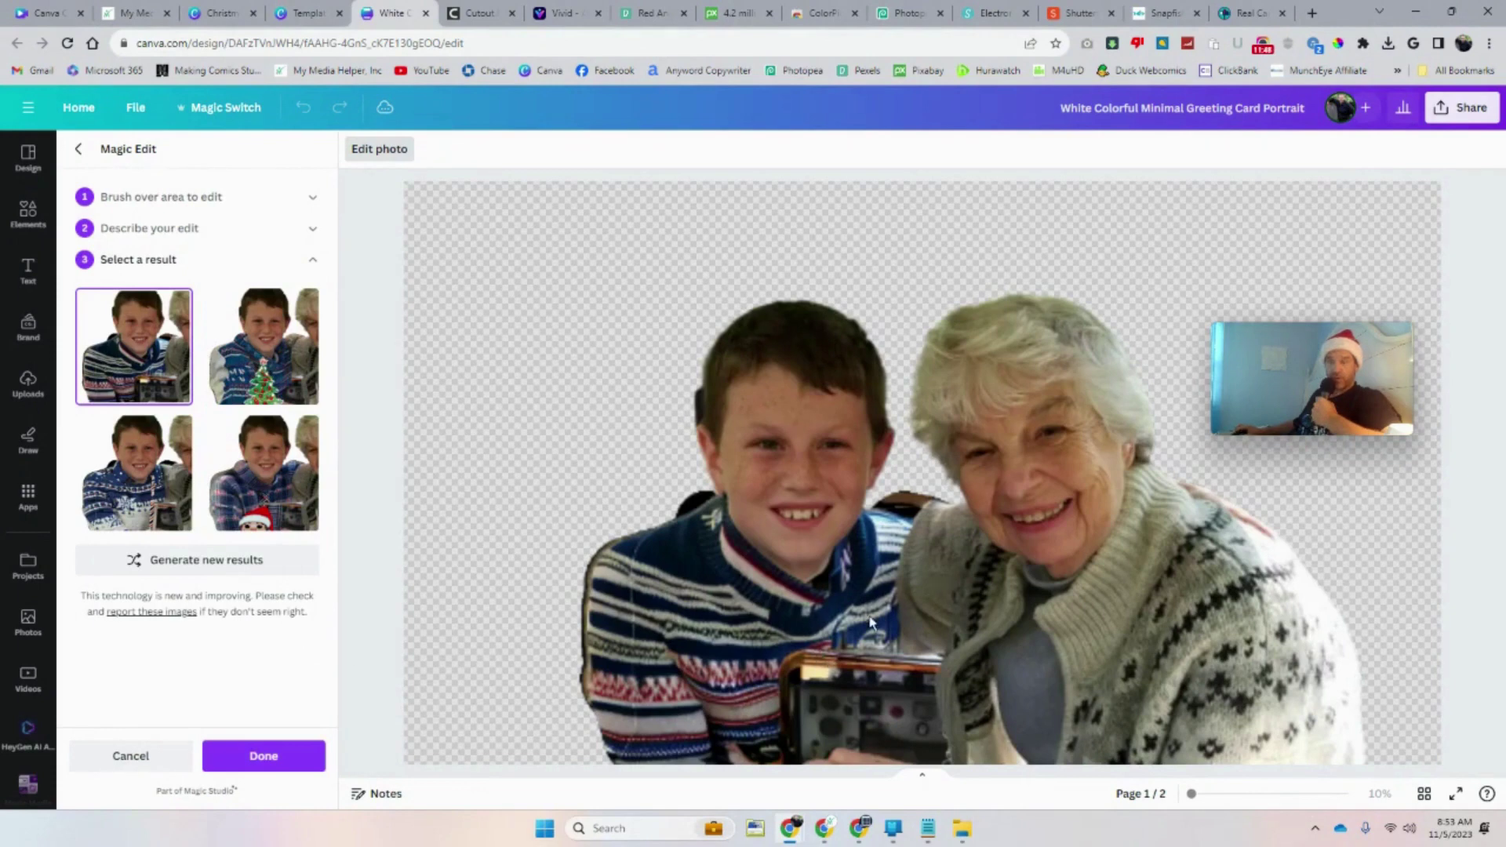
pyautogui.click(283, 340)
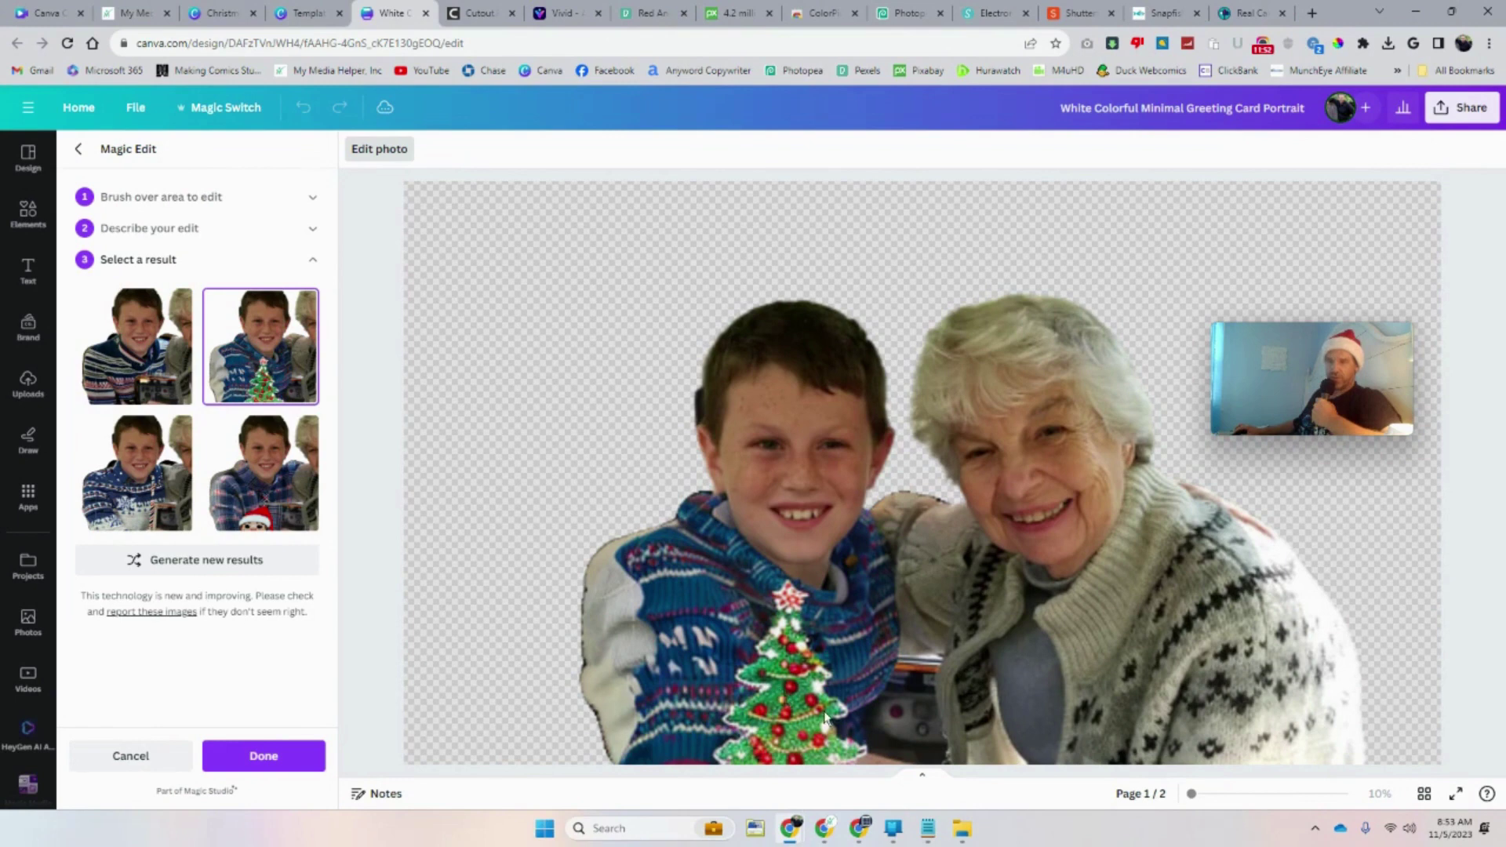
pyautogui.click(161, 502)
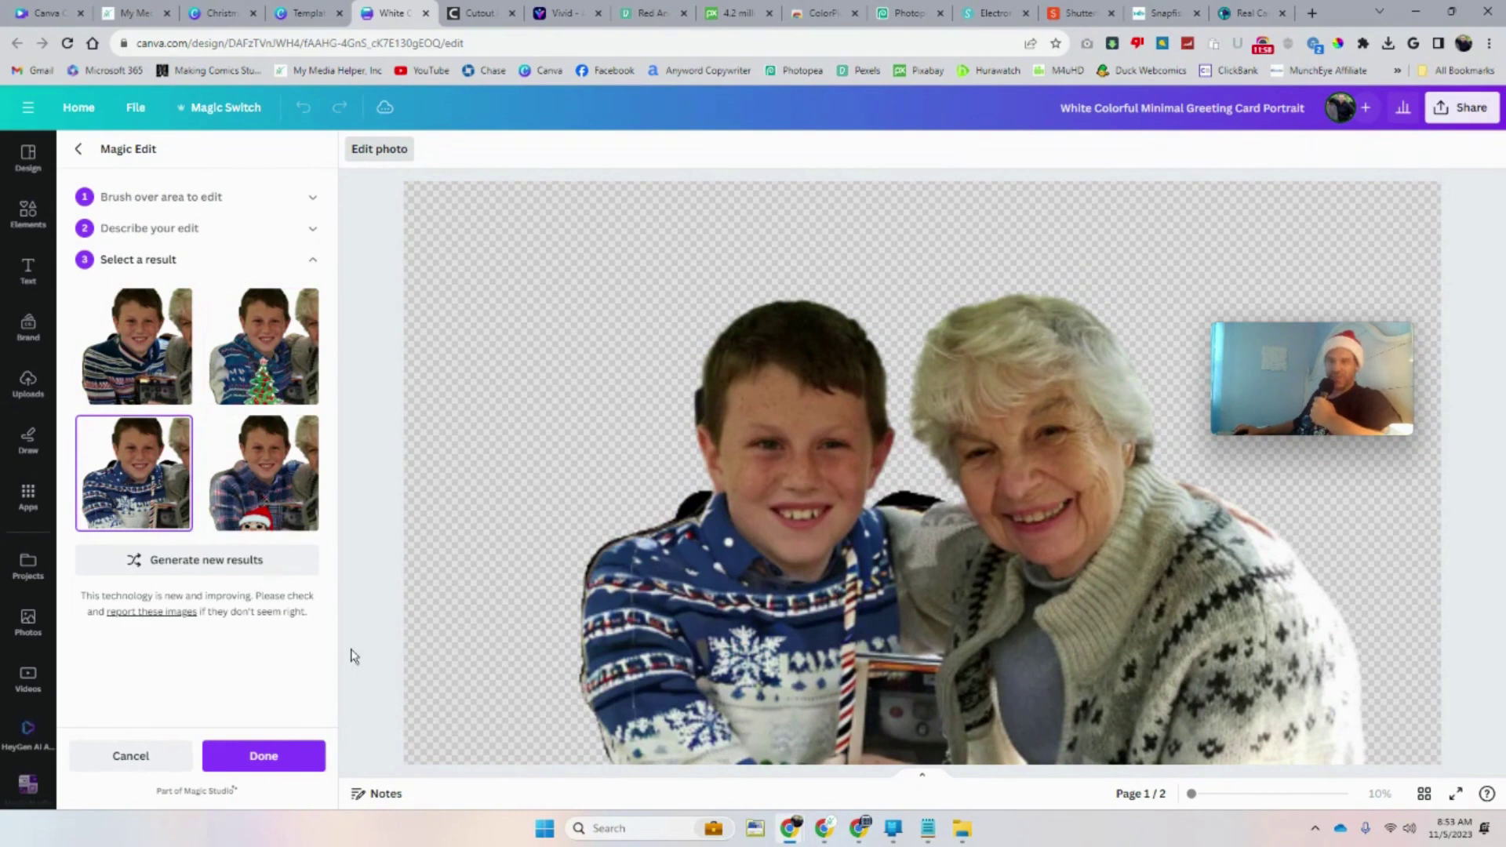
pyautogui.click(260, 757)
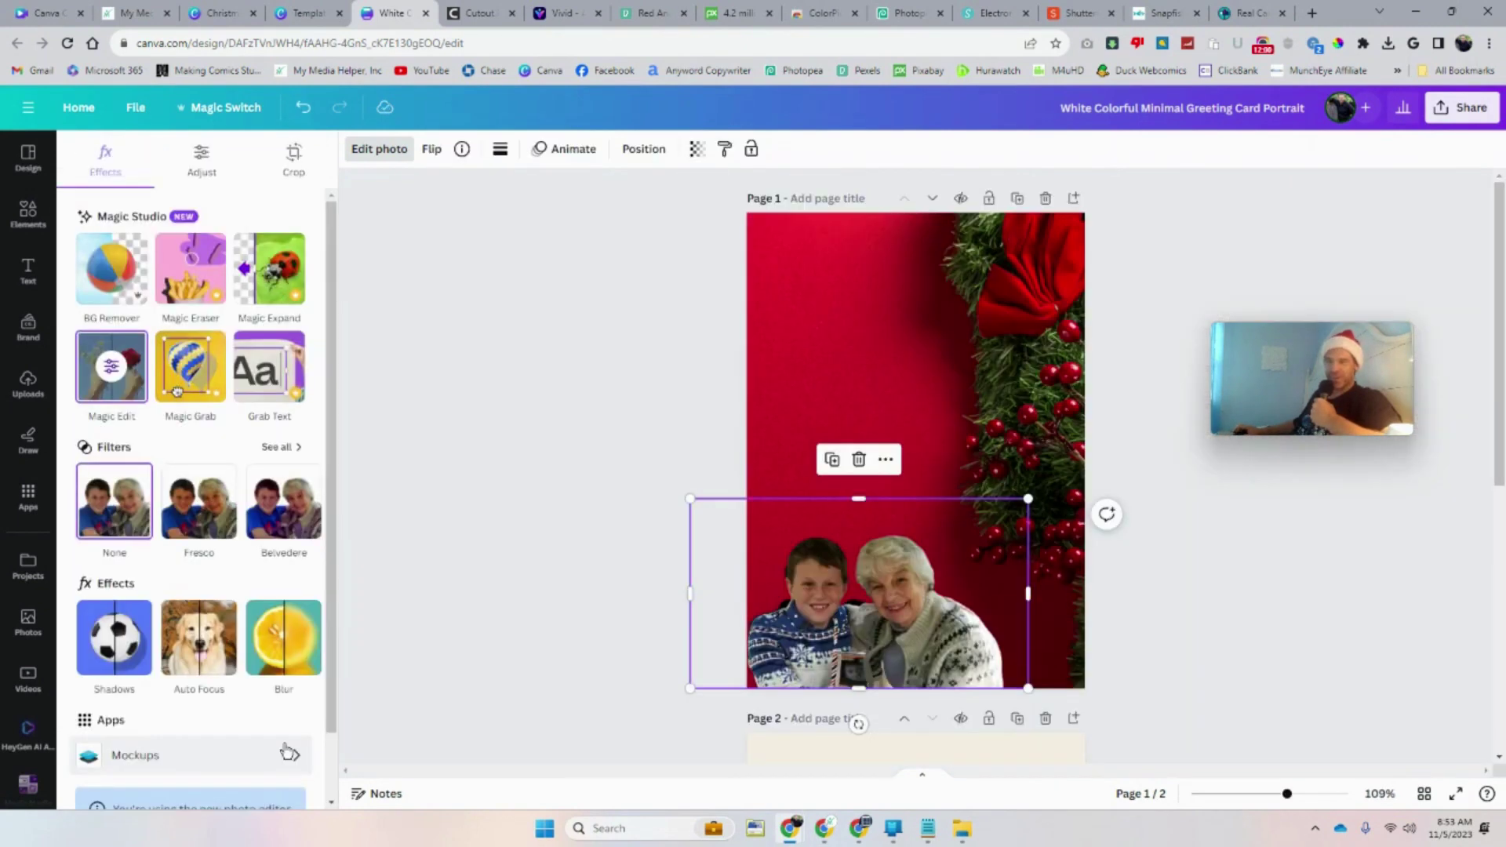
# Add the GOLDEN HOUR text combination to the cover and move it up and left
pyautogui.click(813, 356)
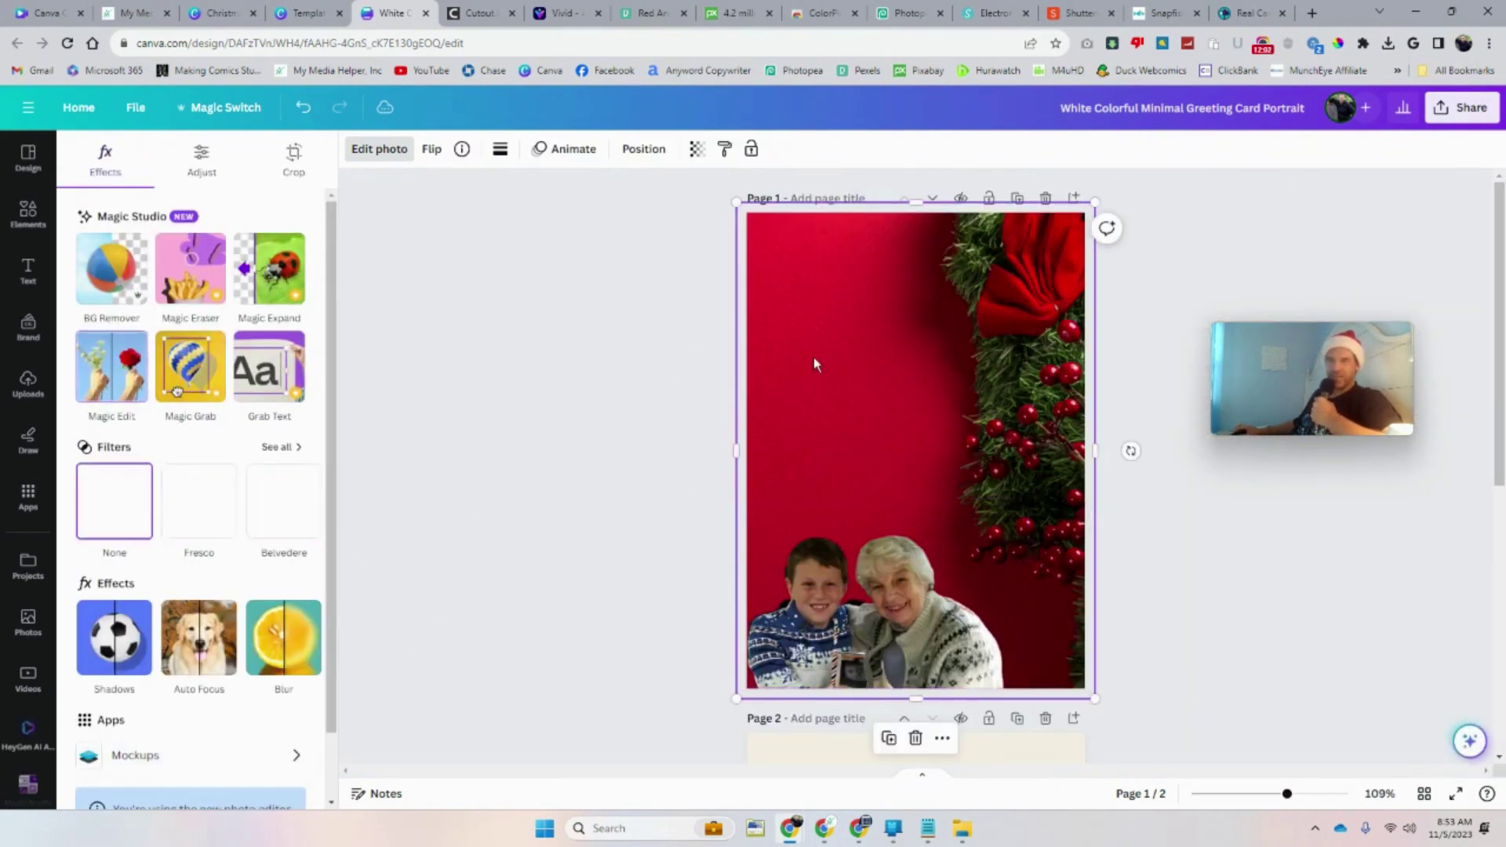
pyautogui.click(30, 268)
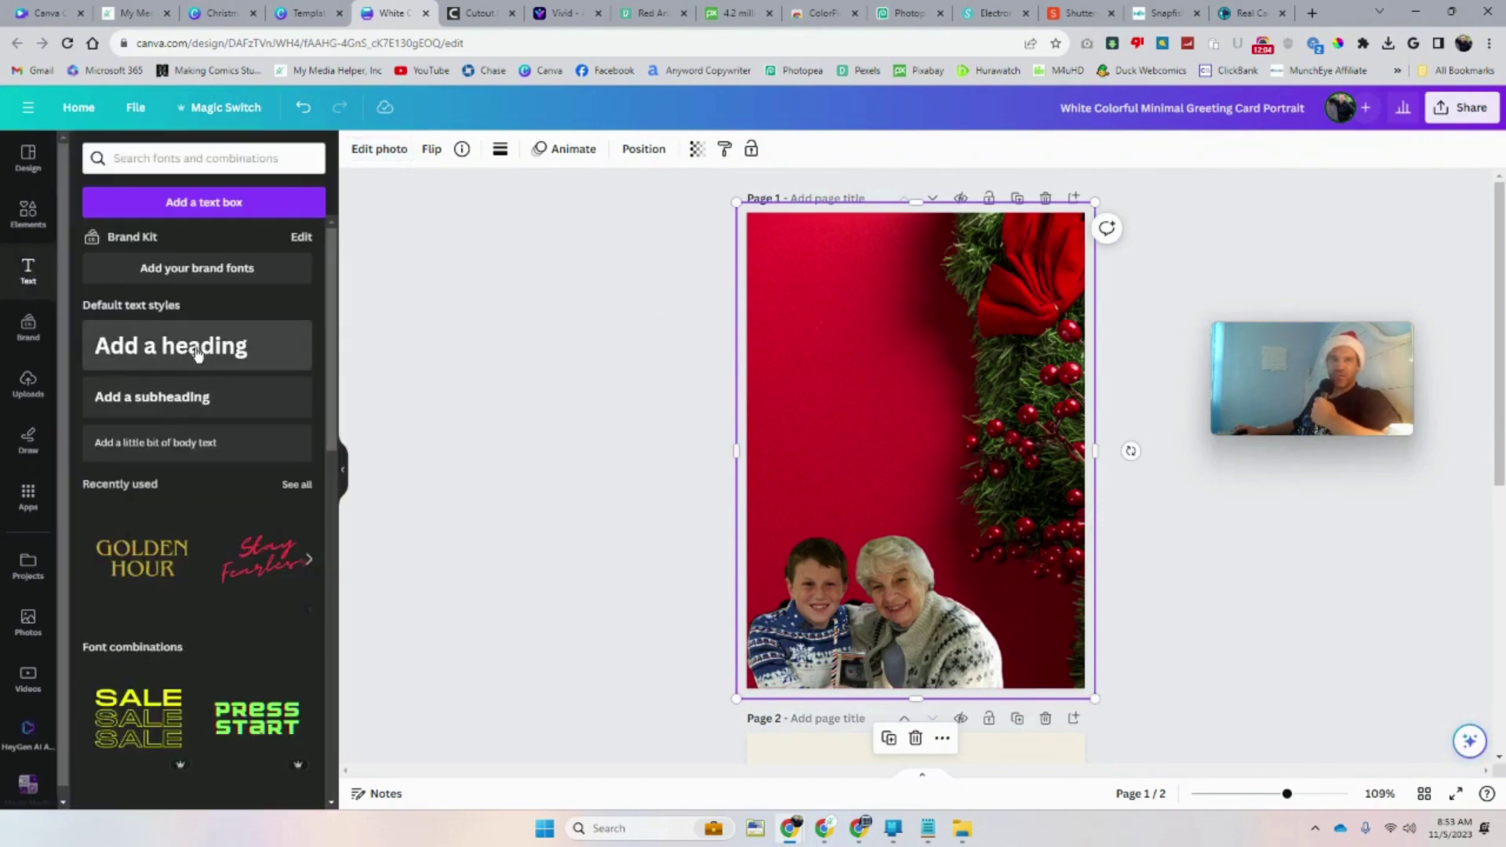
pyautogui.scroll(-3, 188, 565)
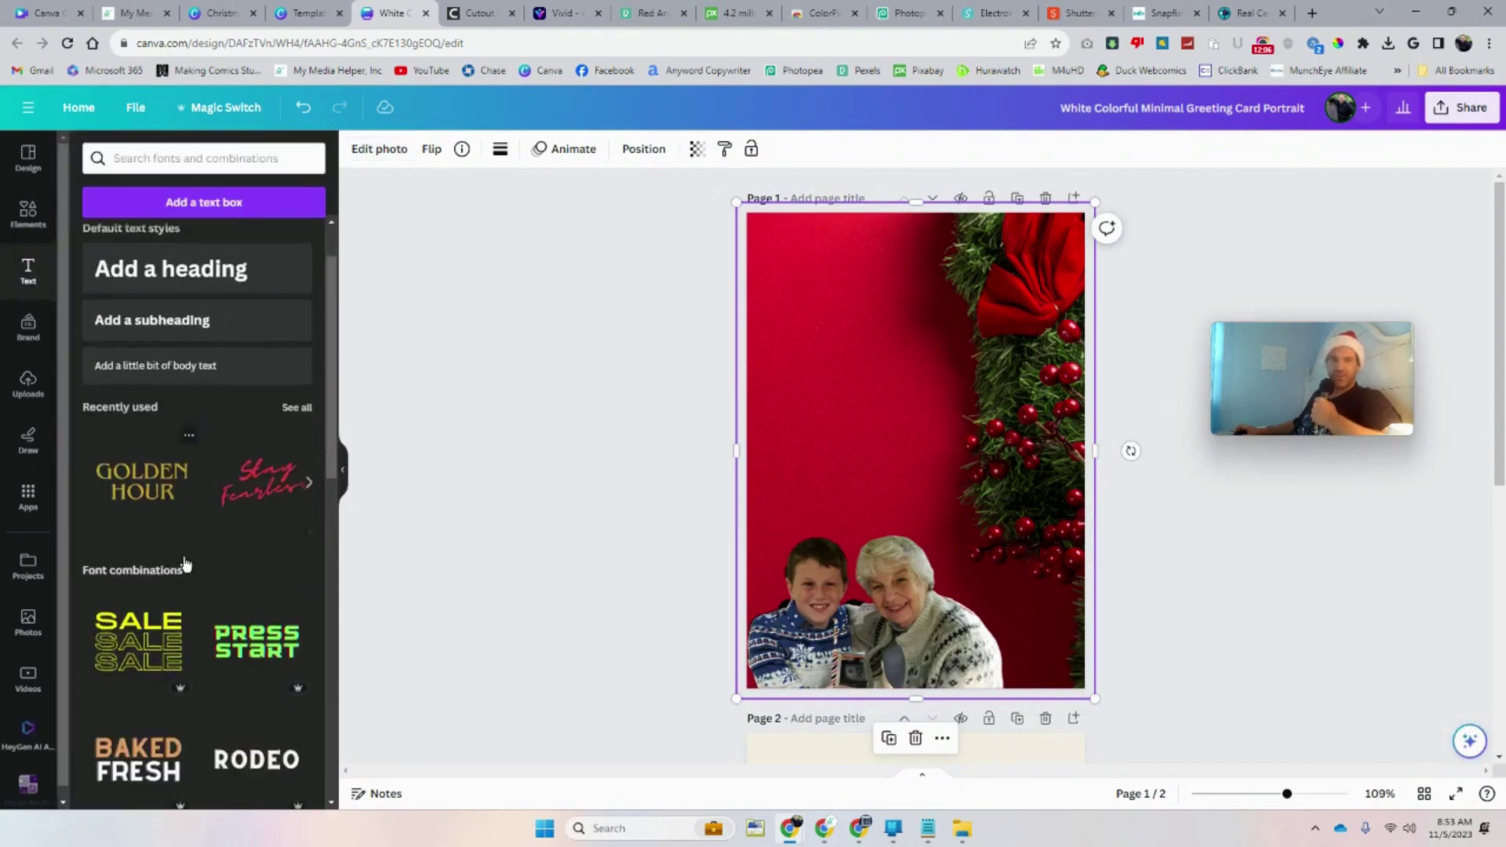
pyautogui.scroll(-7, 233, 574)
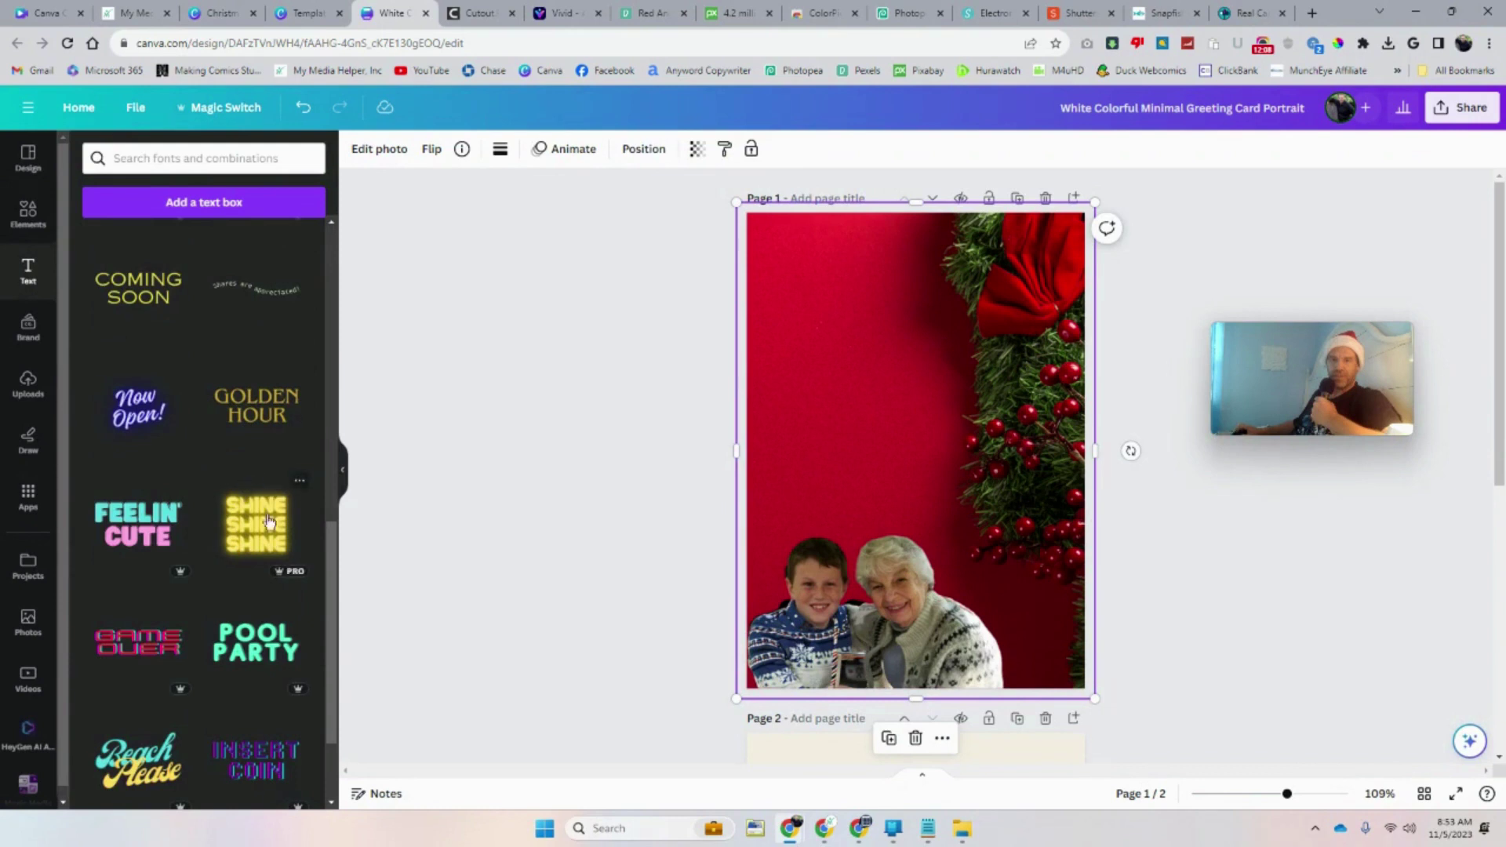
pyautogui.scroll(1, 268, 525)
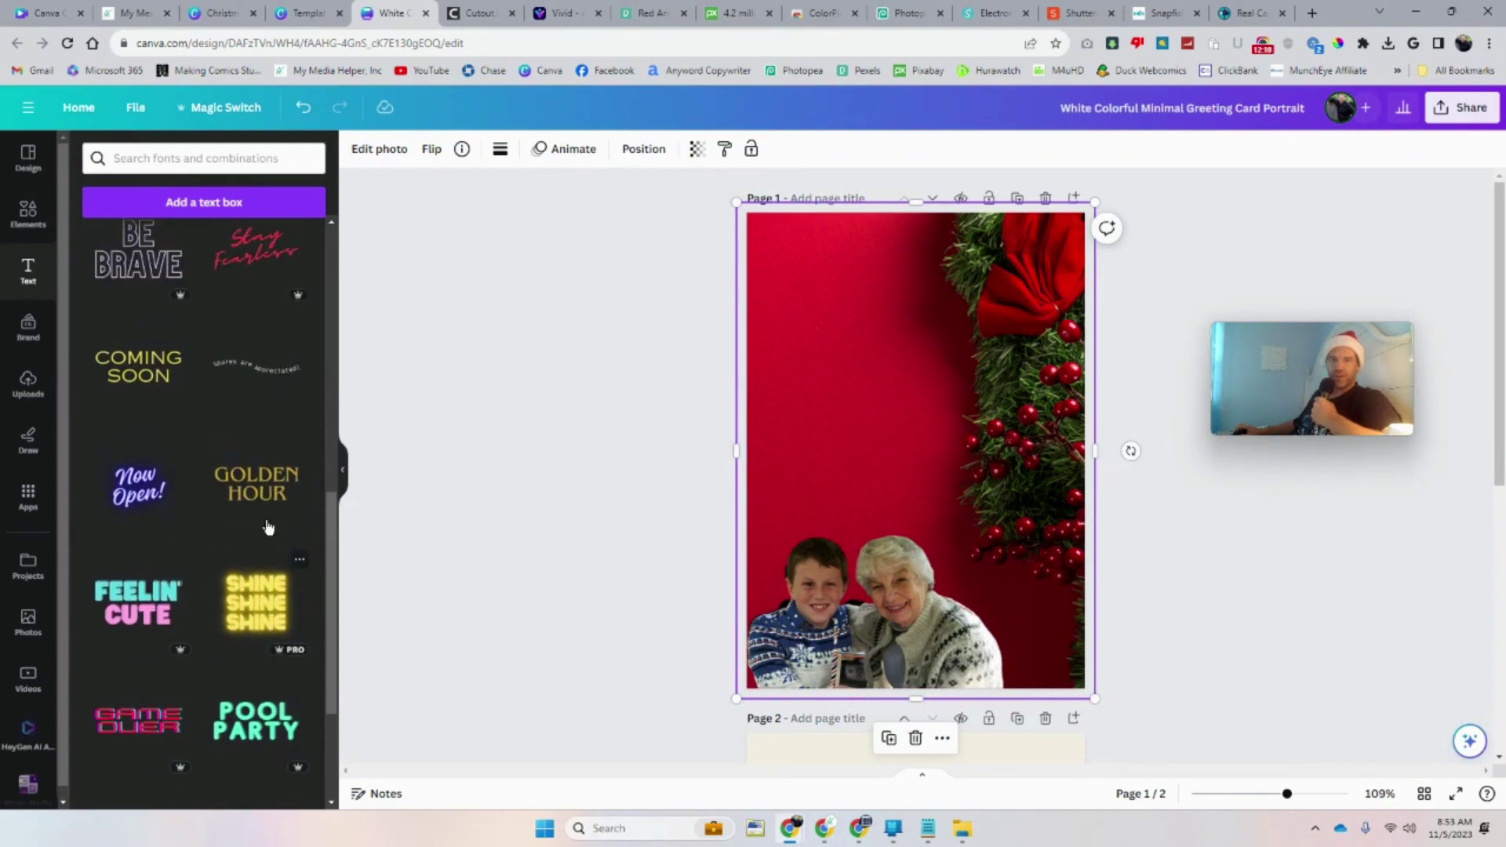
pyautogui.click(259, 482)
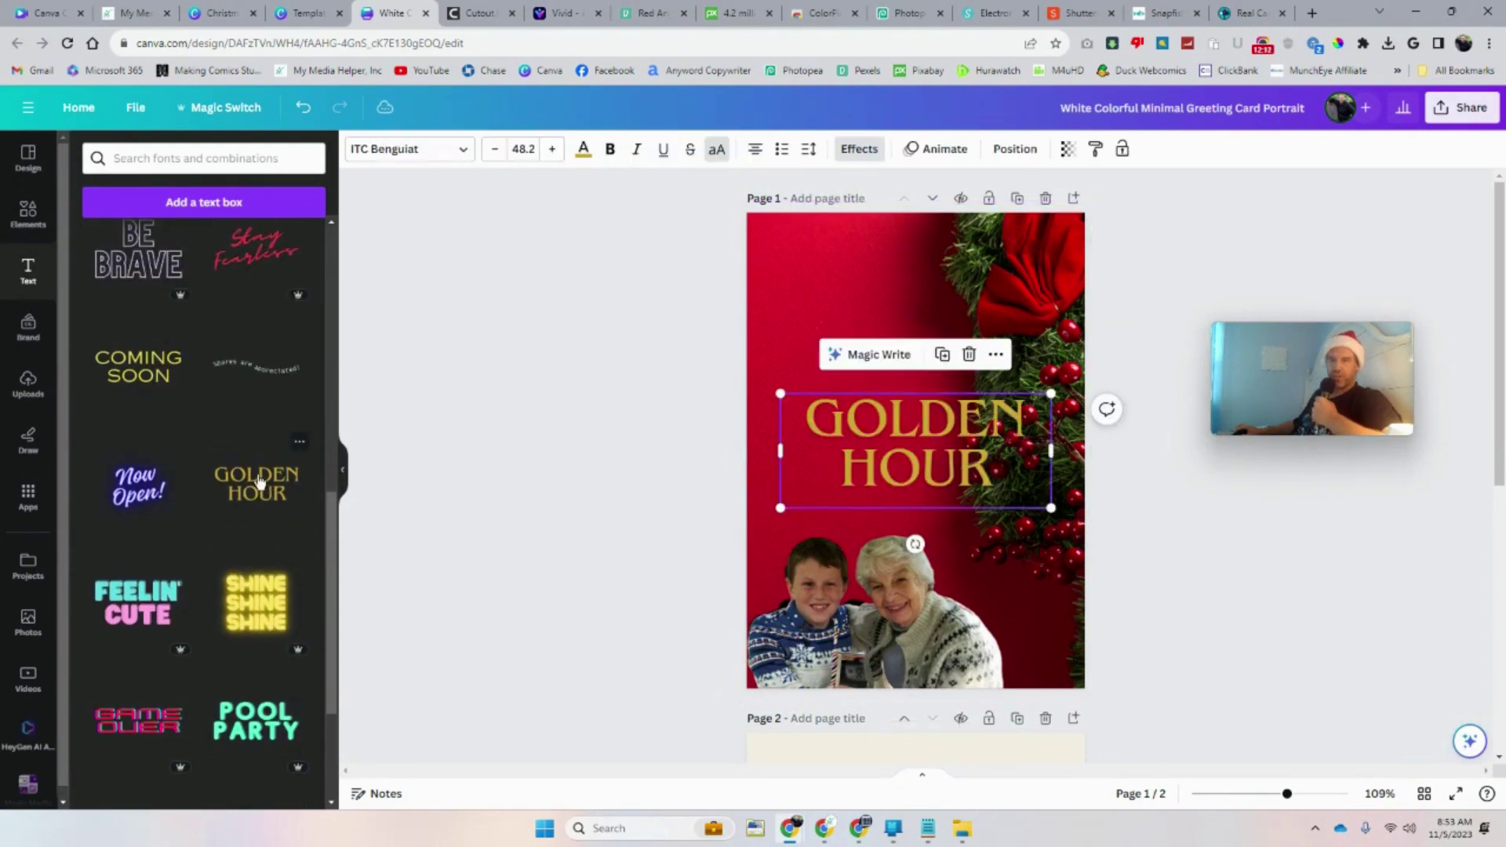
pyautogui.moveTo(914, 416); pyautogui.dragTo(871, 353)
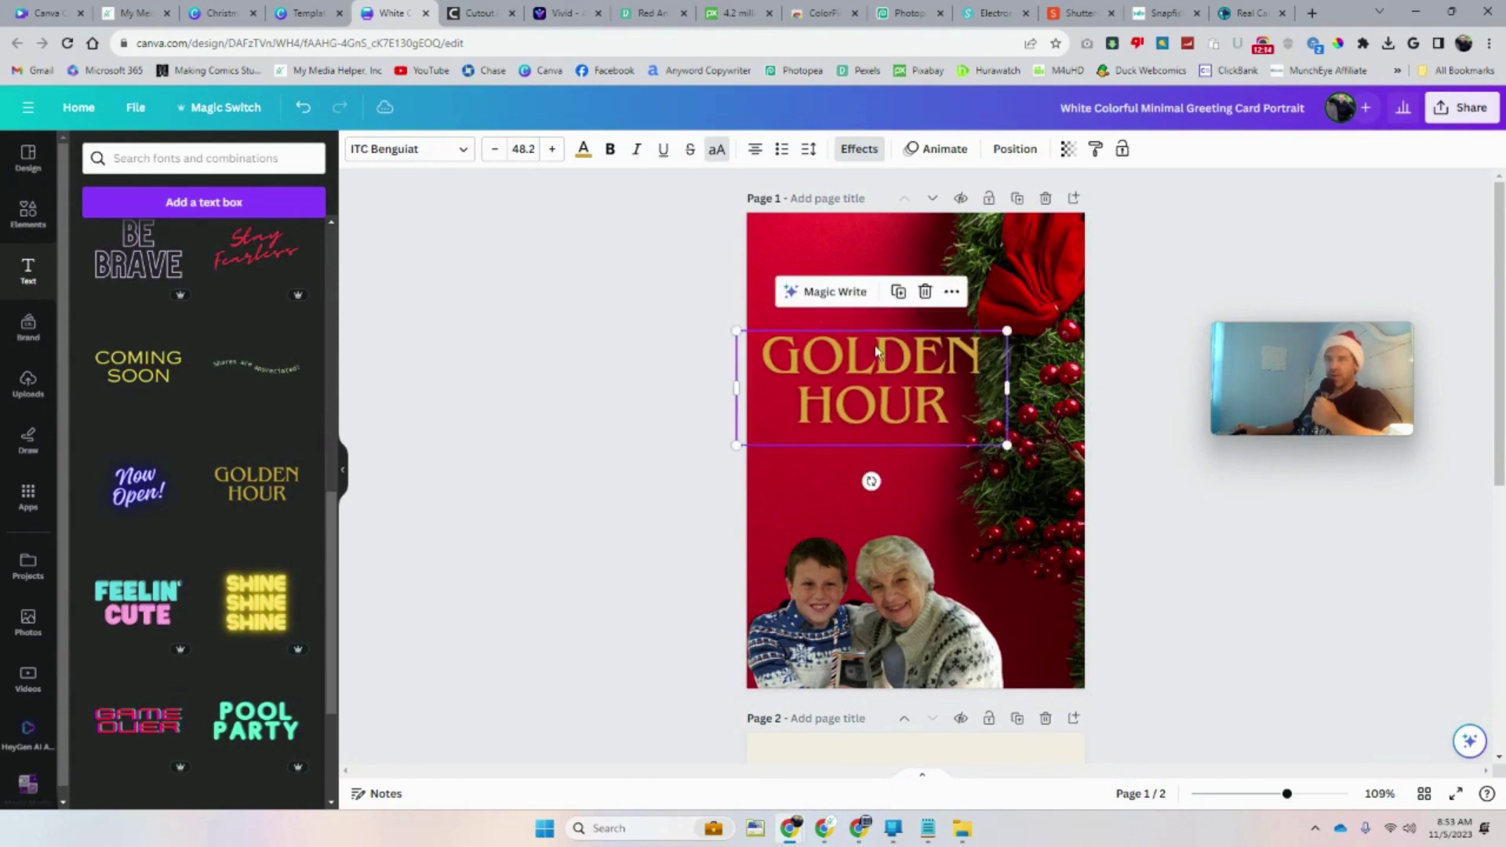
# Recolour the GOLDEN HOUR text red, then delete it from the cover
pyautogui.doubleClick(947, 405)
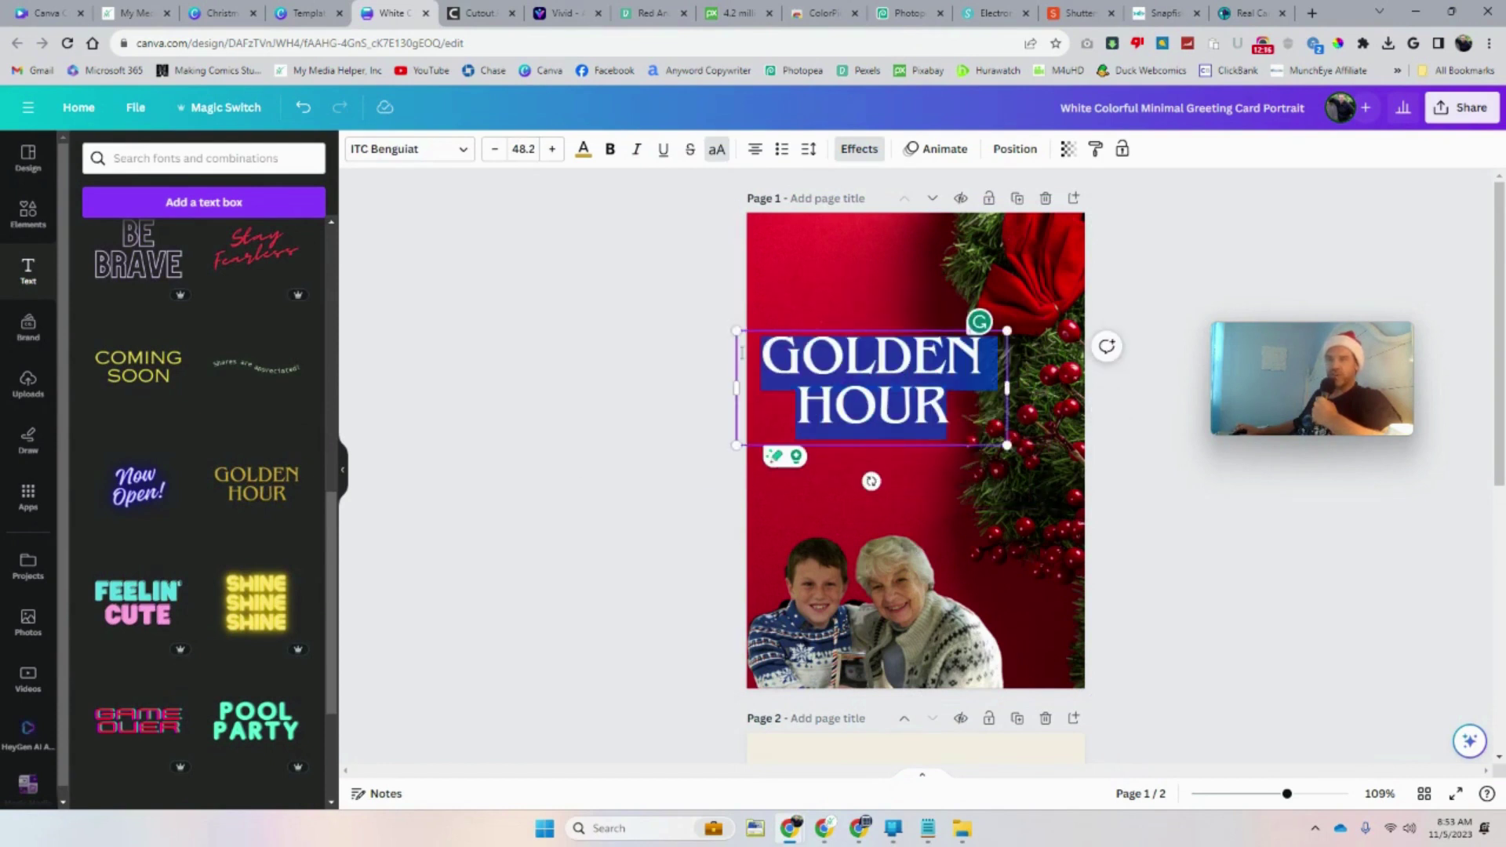
pyautogui.click(583, 151)
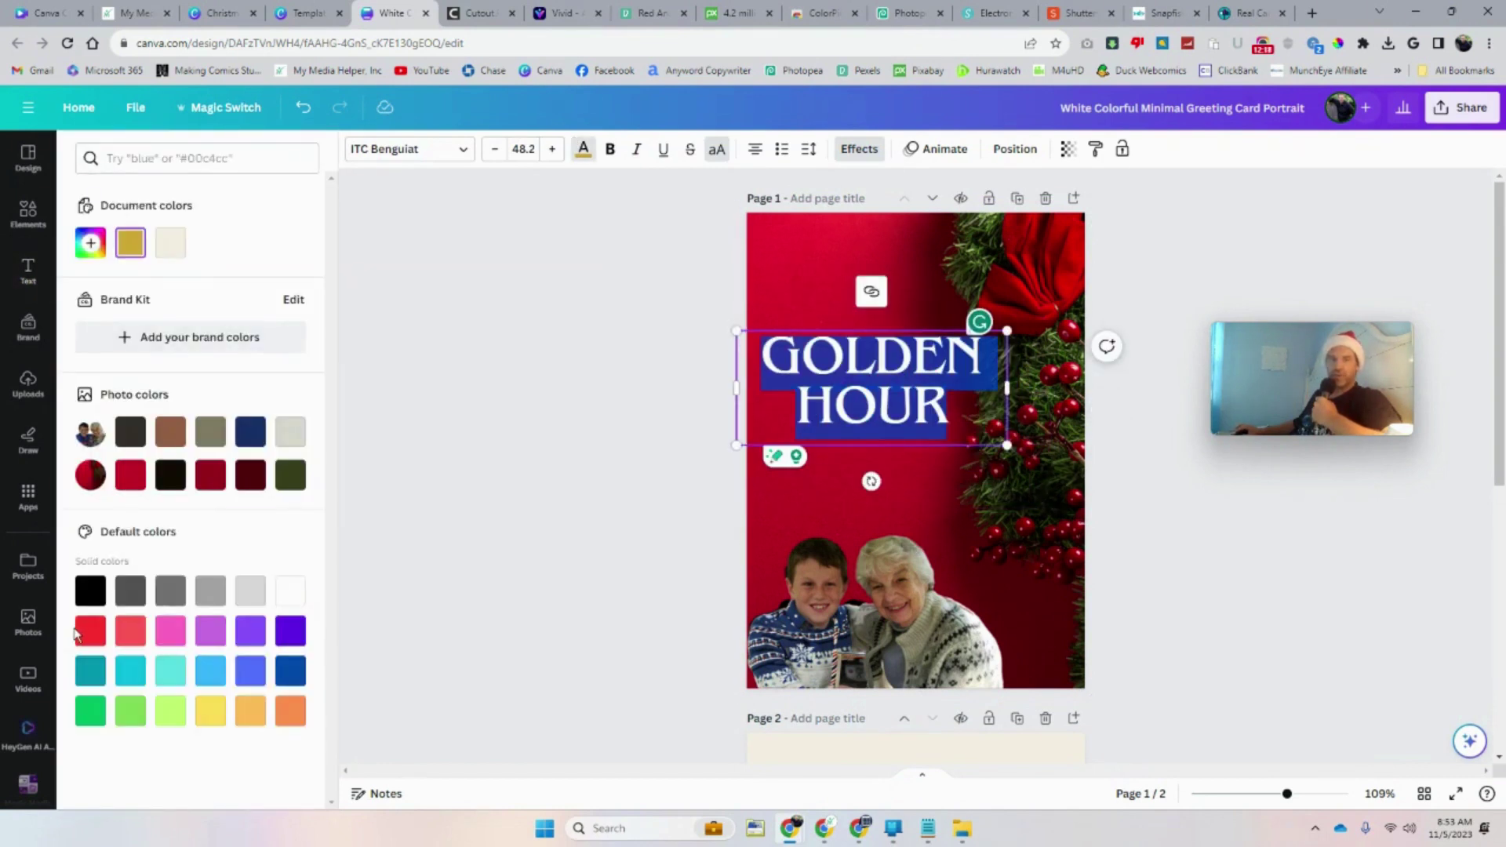
pyautogui.press('Escape')
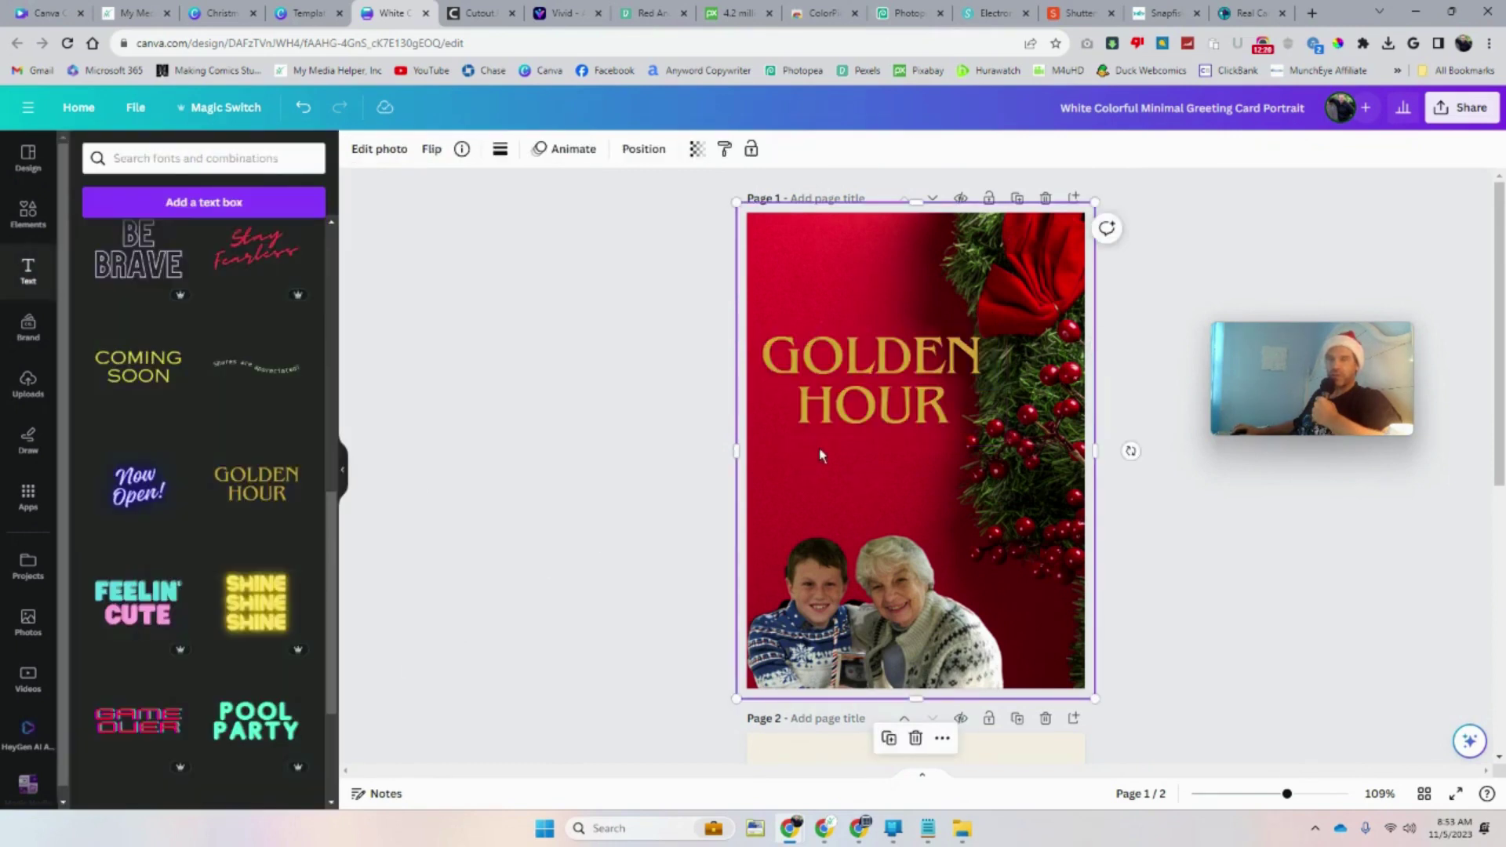
pyautogui.doubleClick(930, 407)
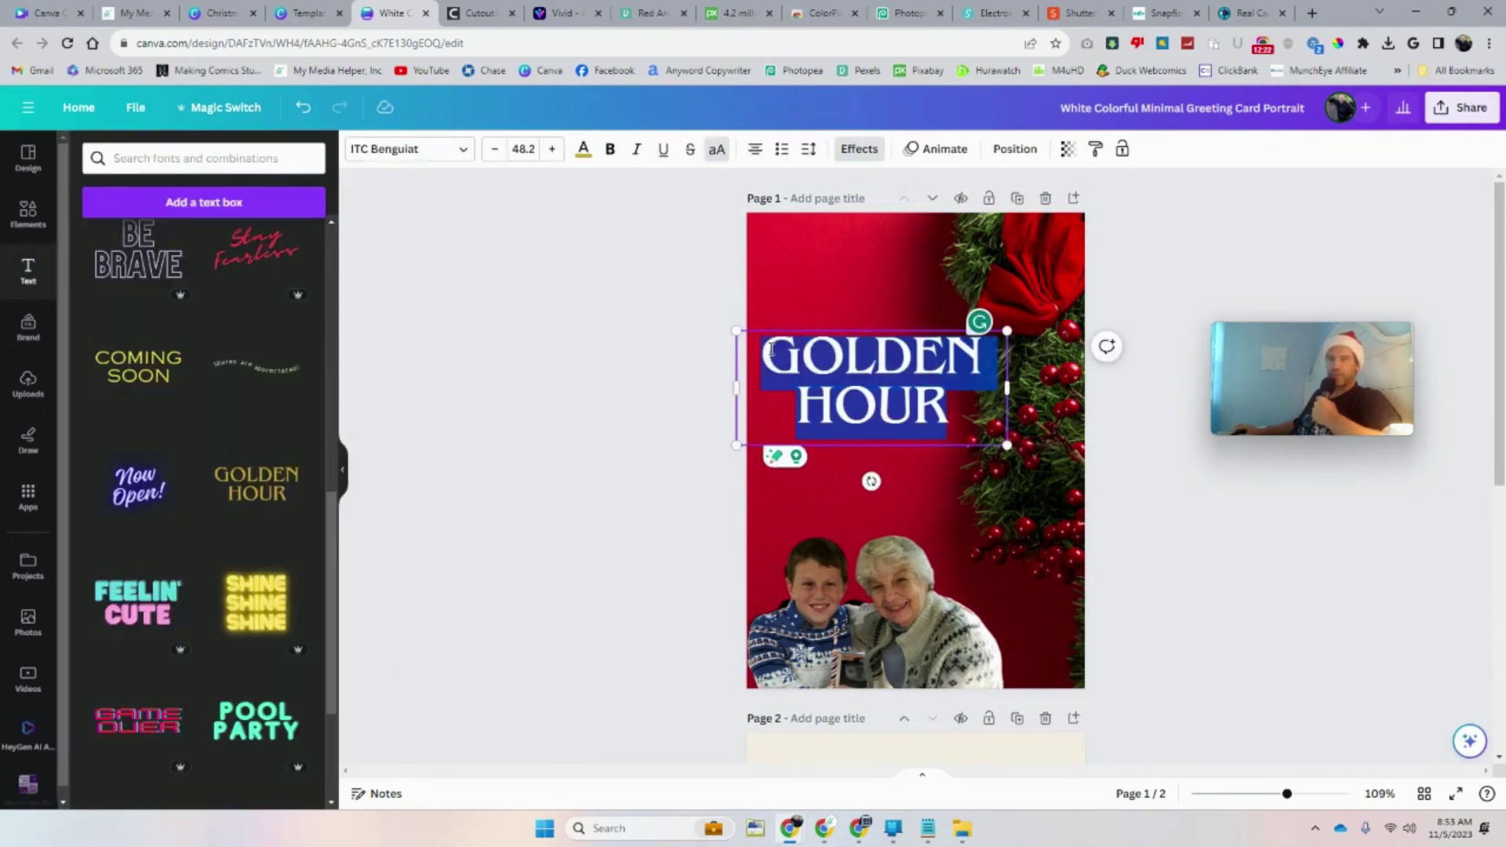
pyautogui.click(583, 150)
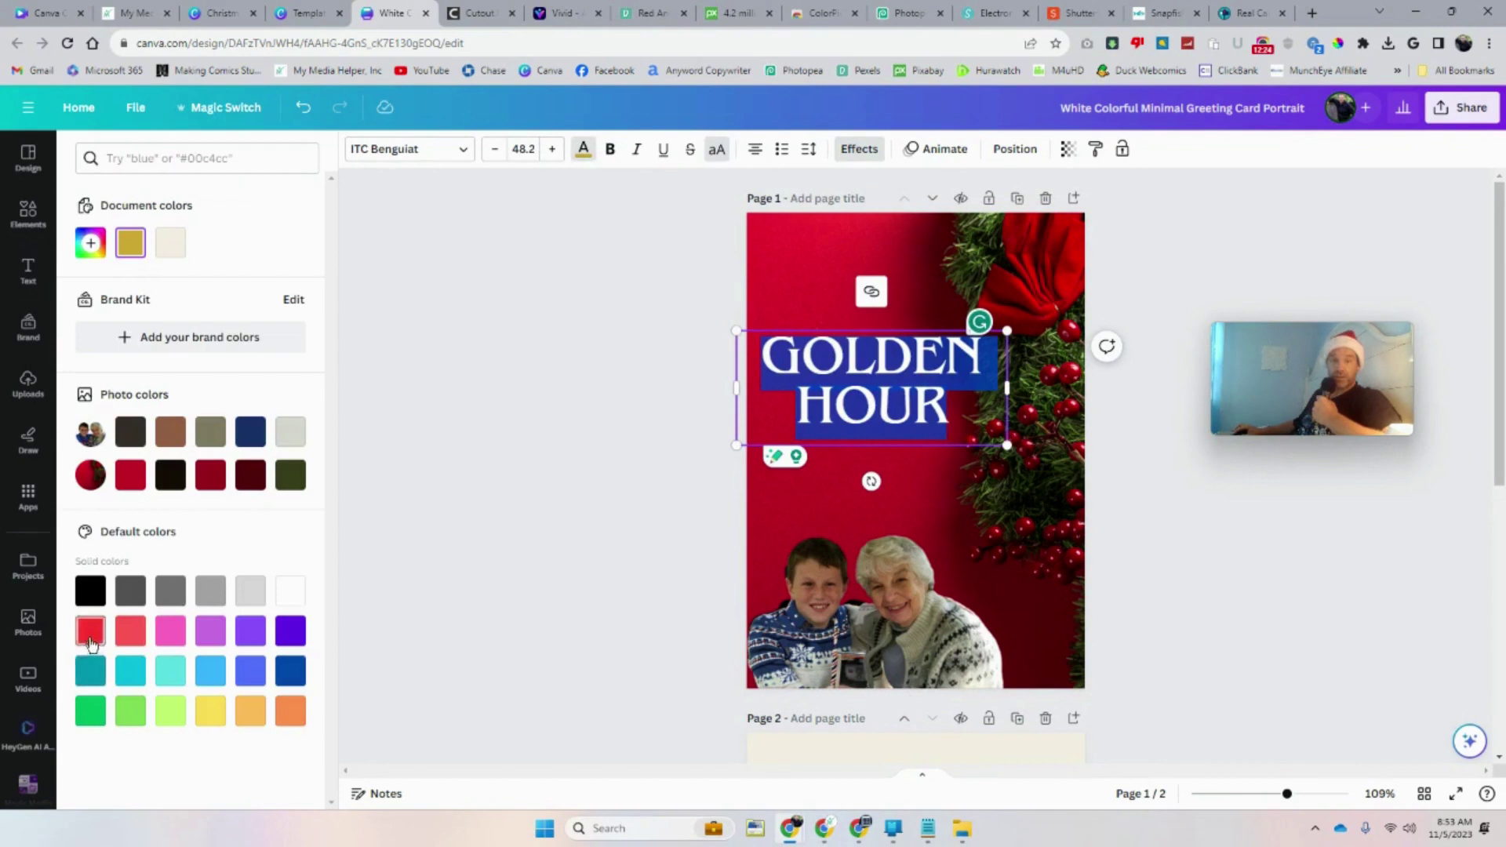
pyautogui.click(882, 581)
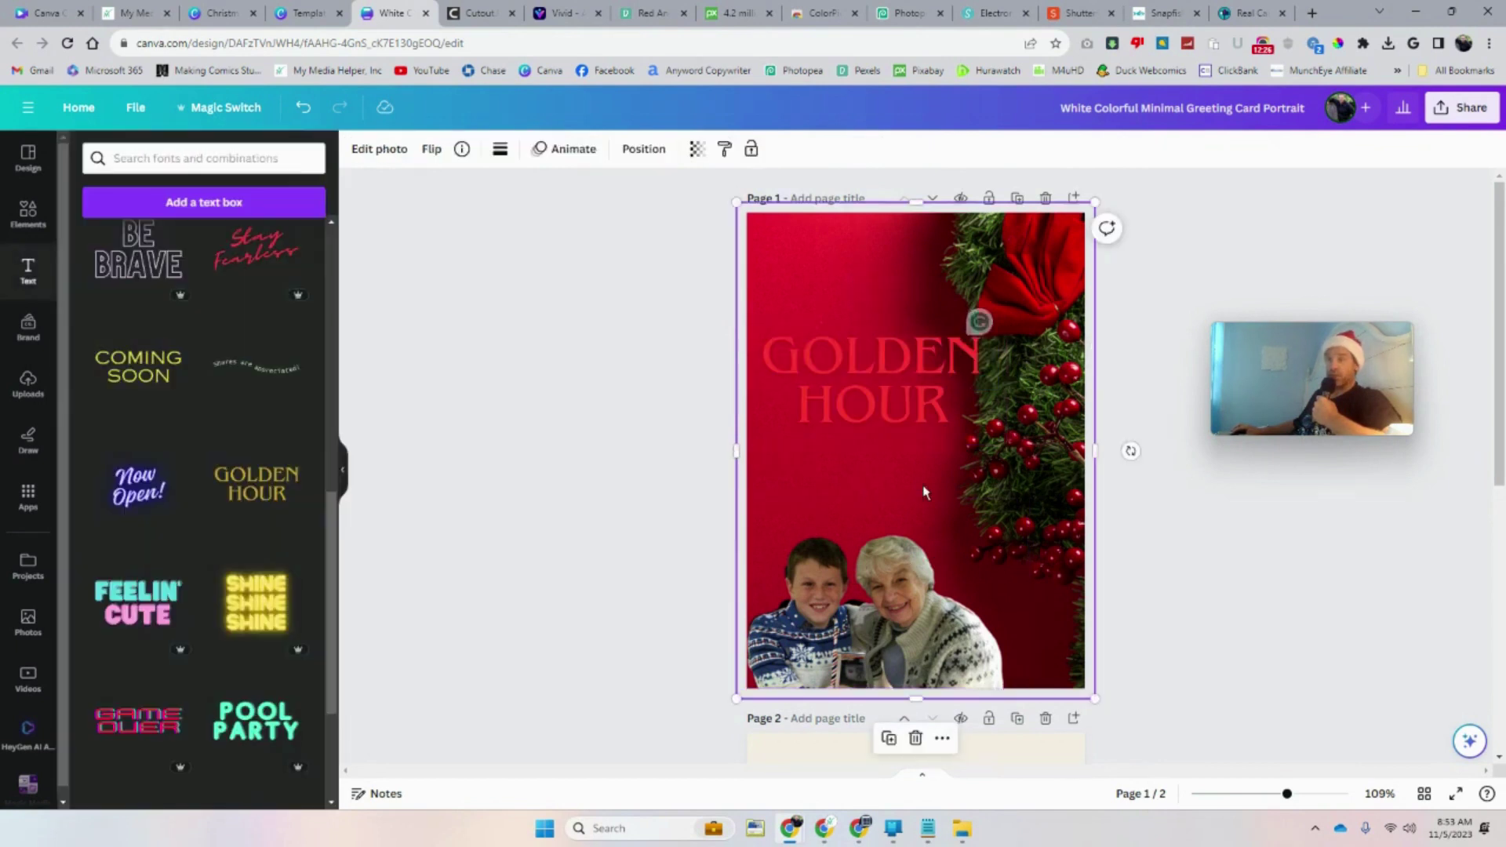
pyautogui.click(897, 388)
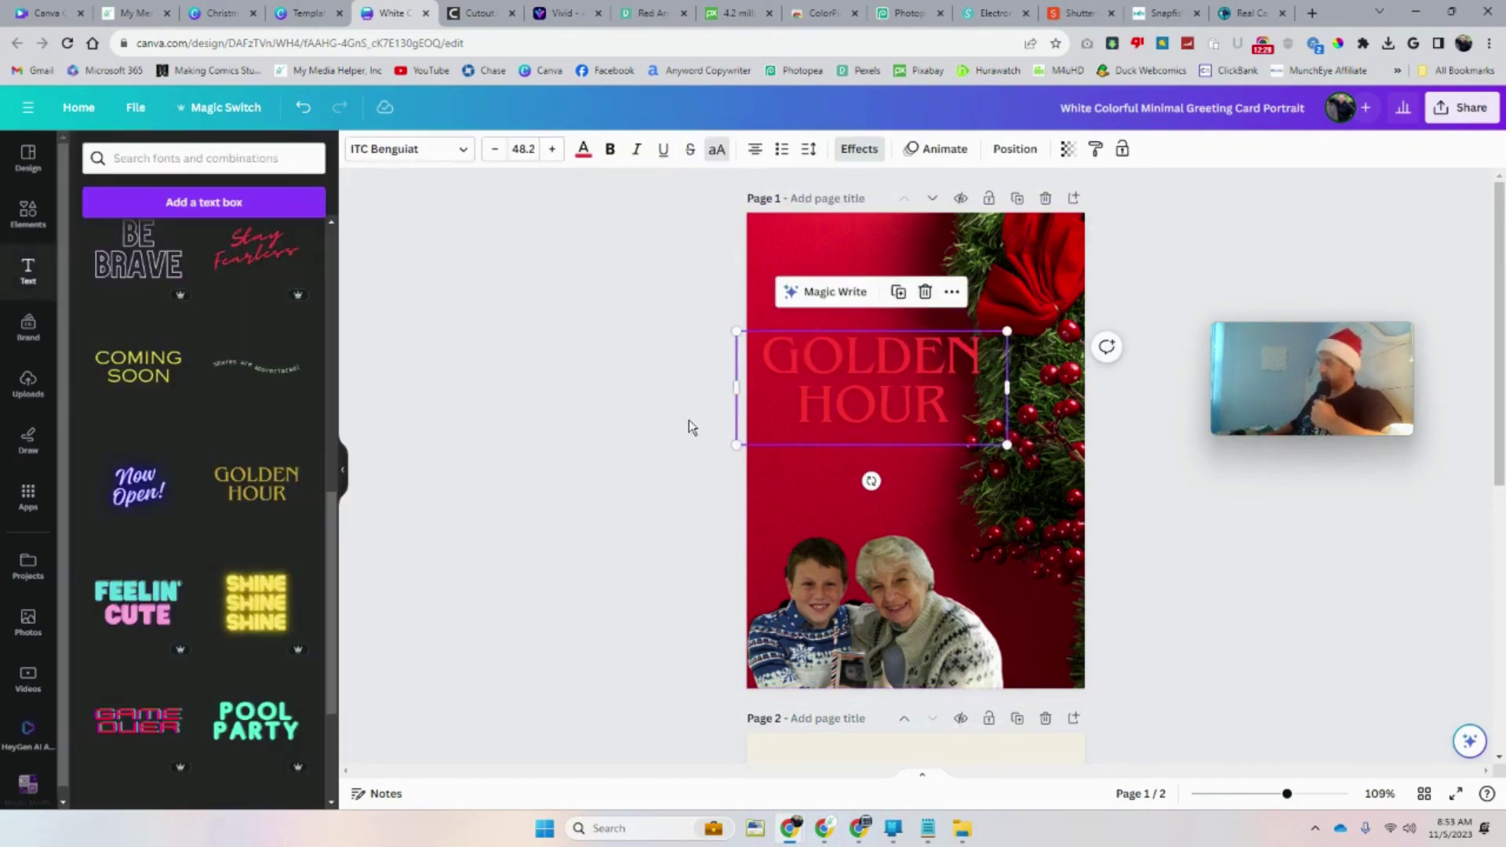
pyautogui.press('Delete')
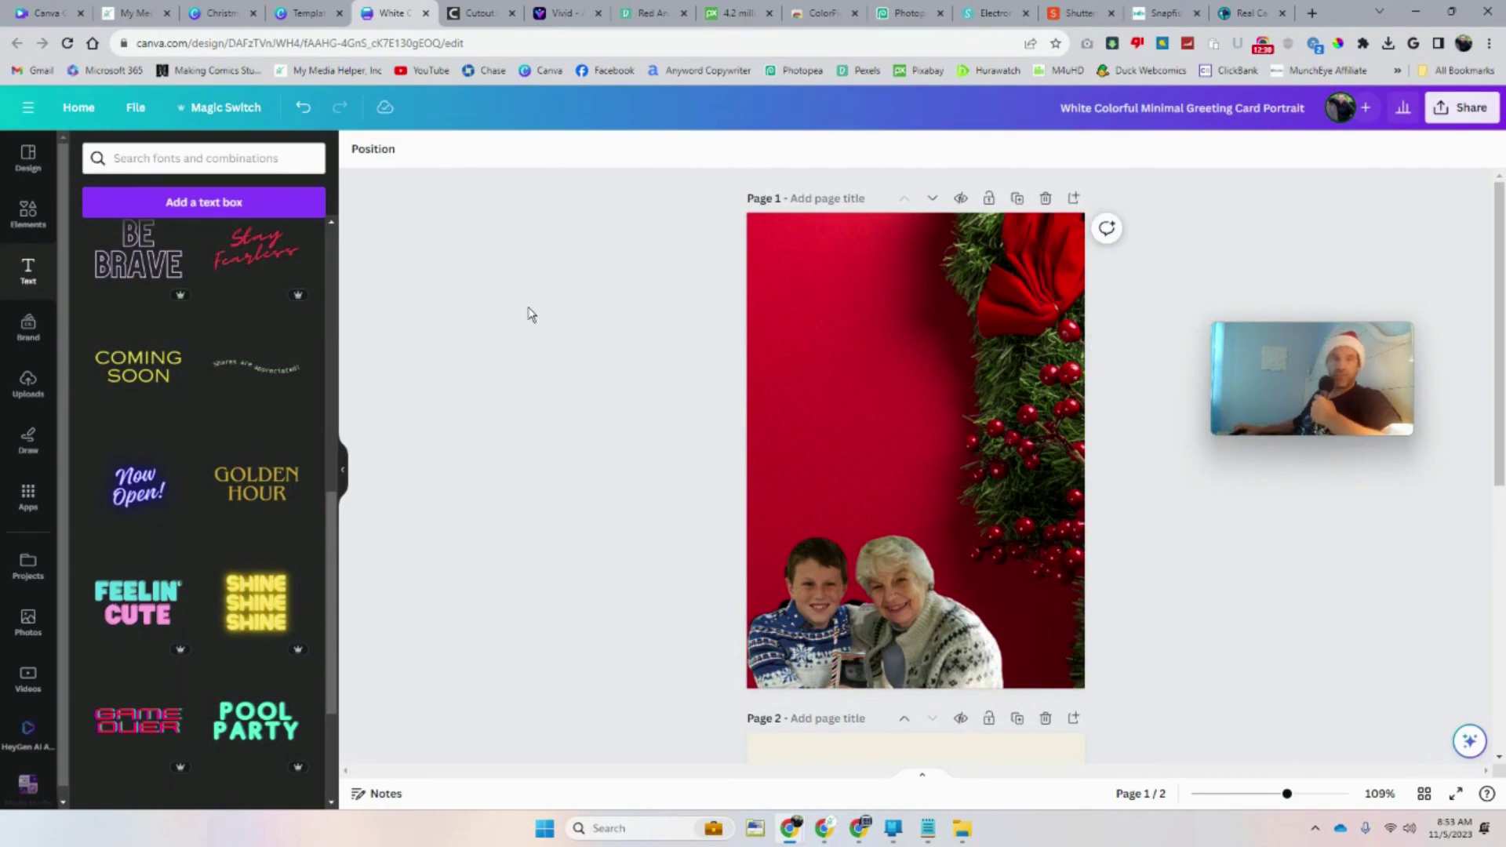
# Add a heading reading 'Merry Christmas' in bold white Canva Sans
pyautogui.scroll(15, 235, 428)
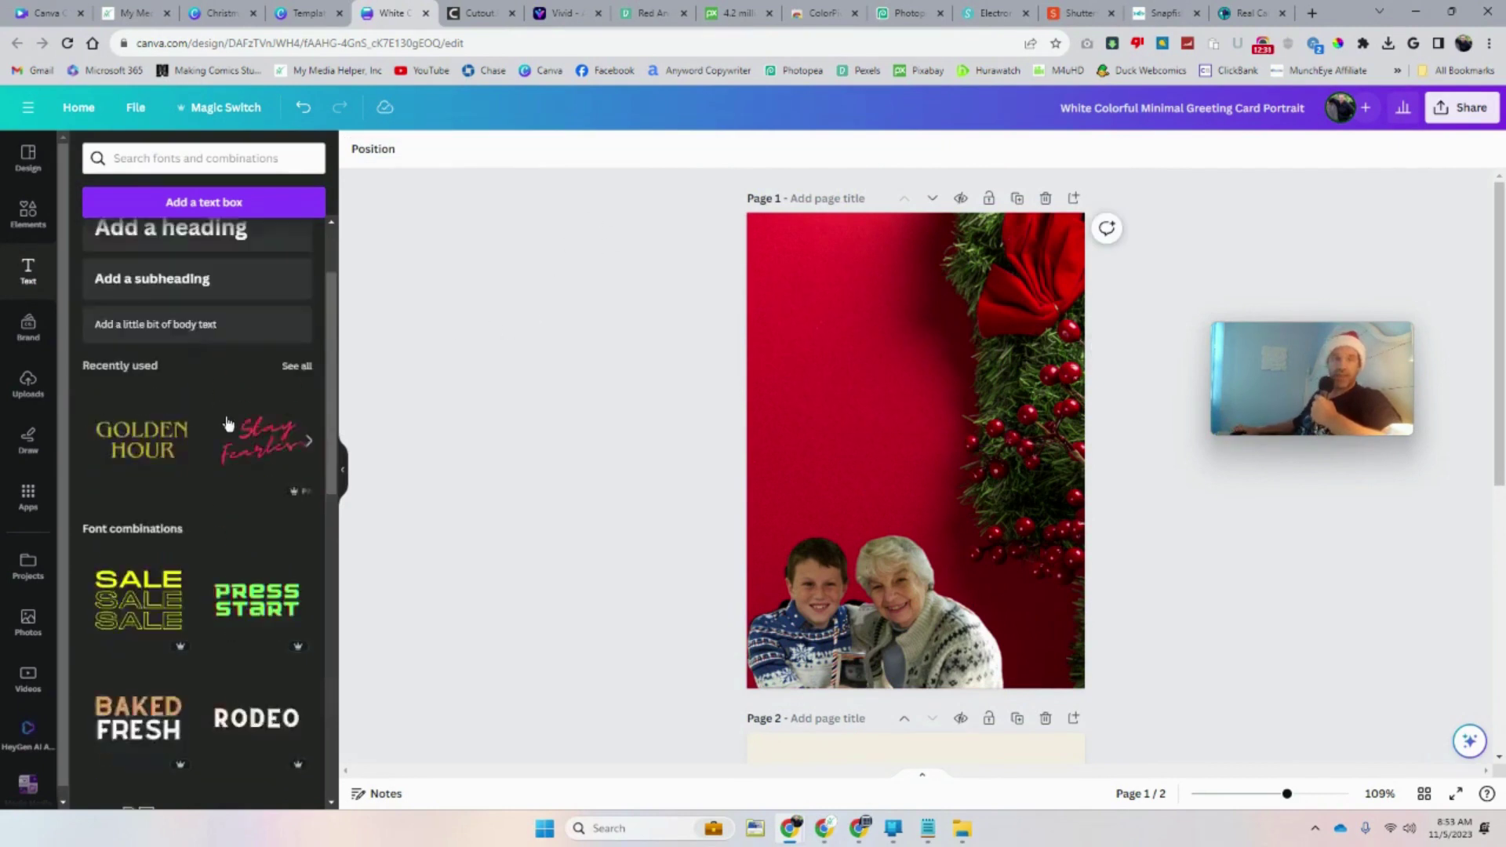
pyautogui.click(179, 284)
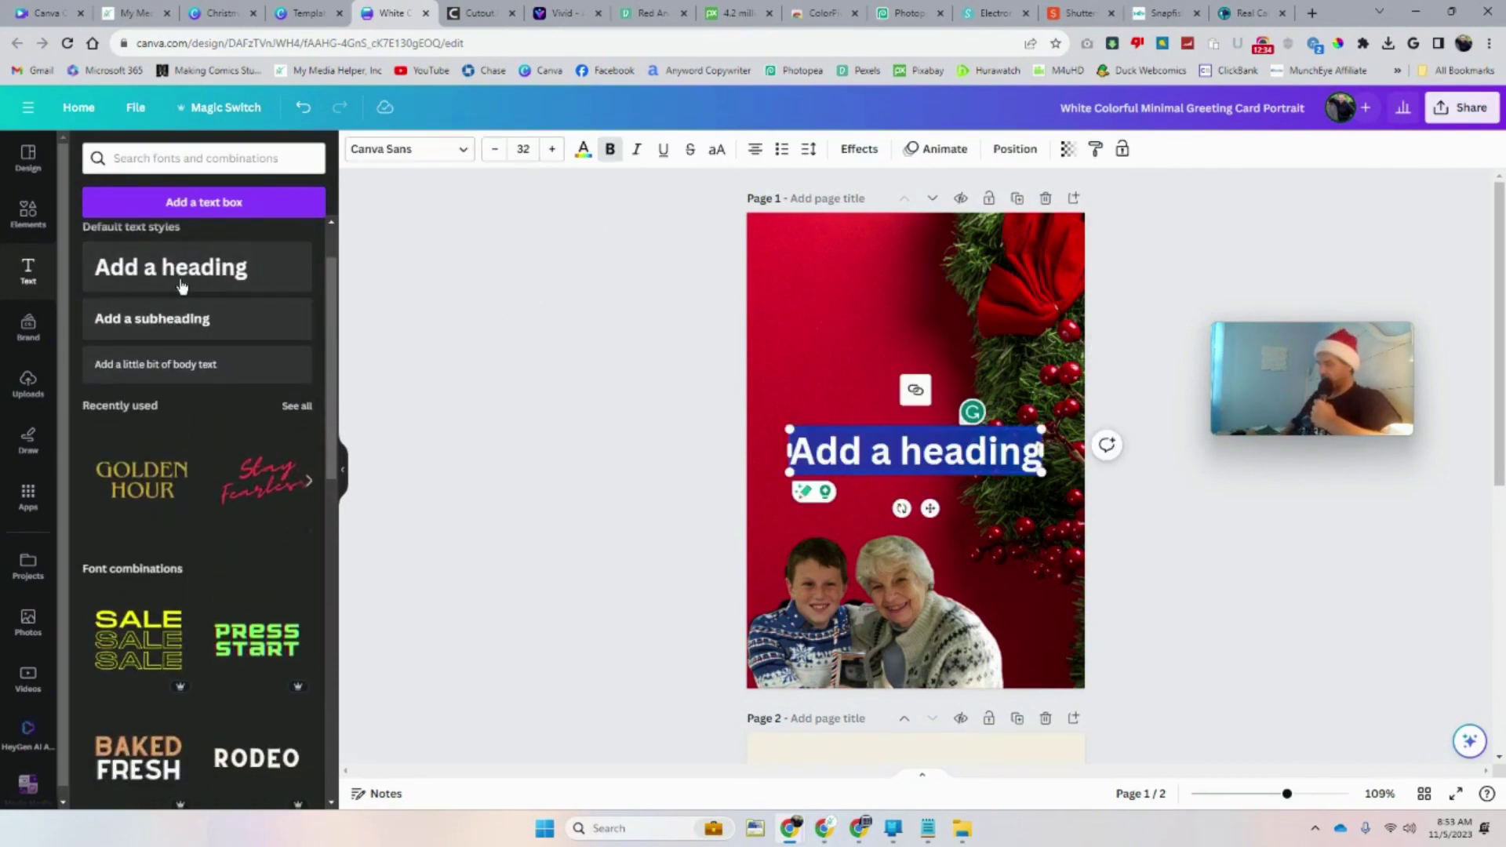
pyautogui.write('Me')
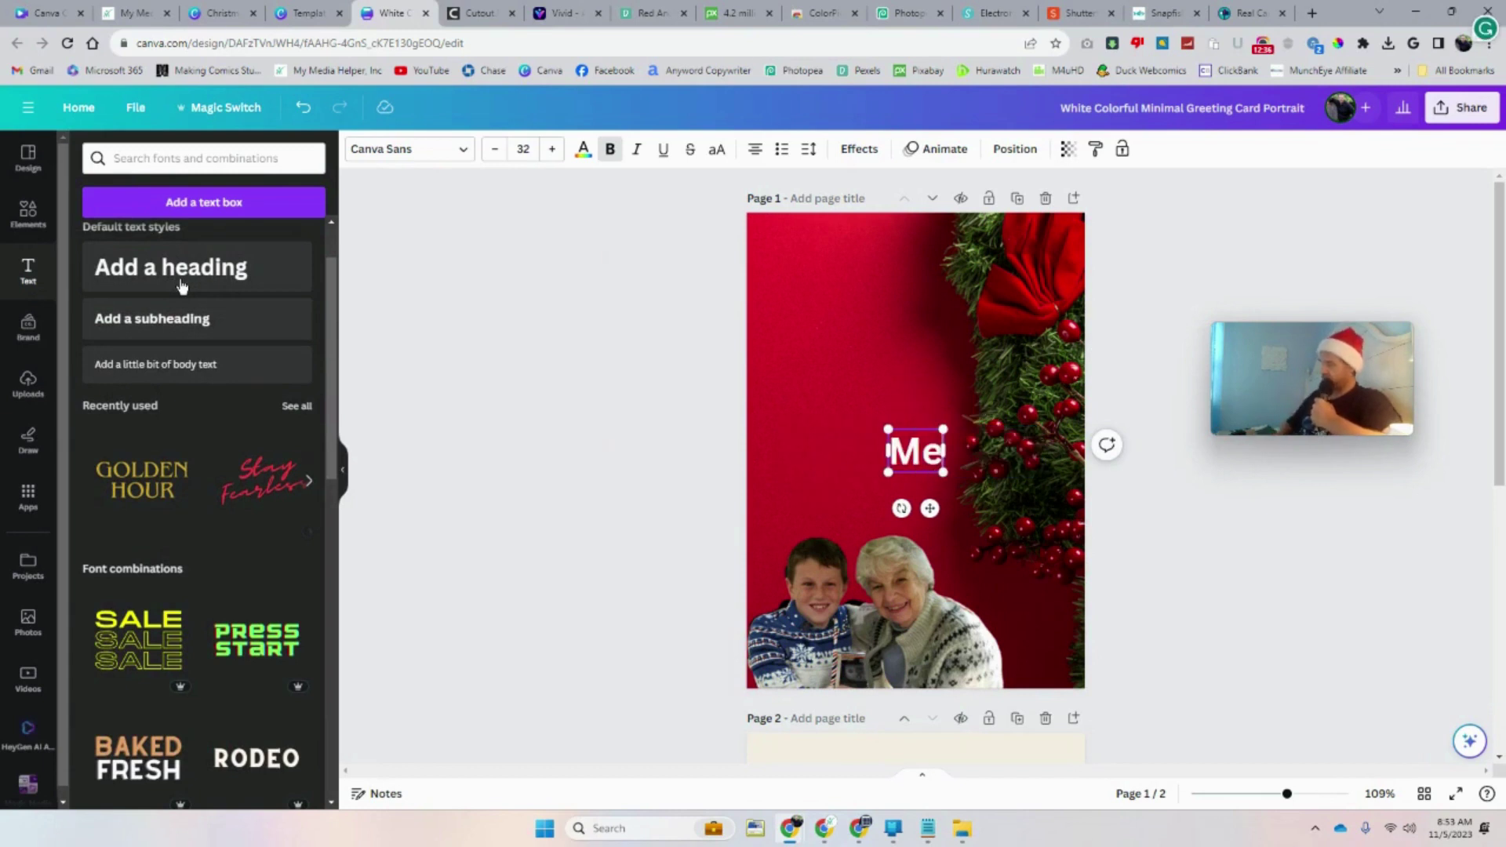
pyautogui.write('rry')
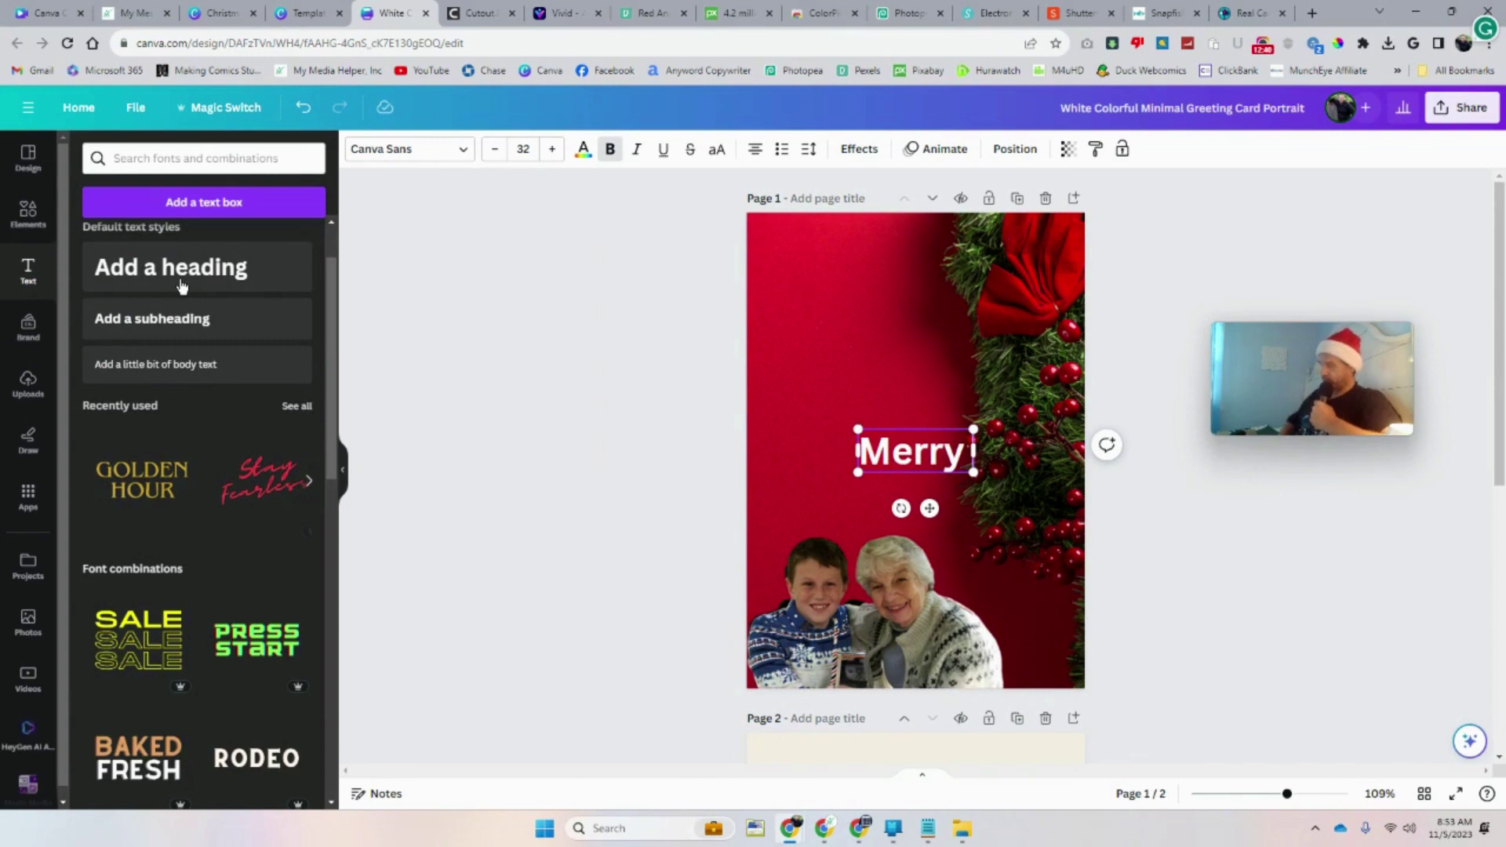
pyautogui.write('Chri')
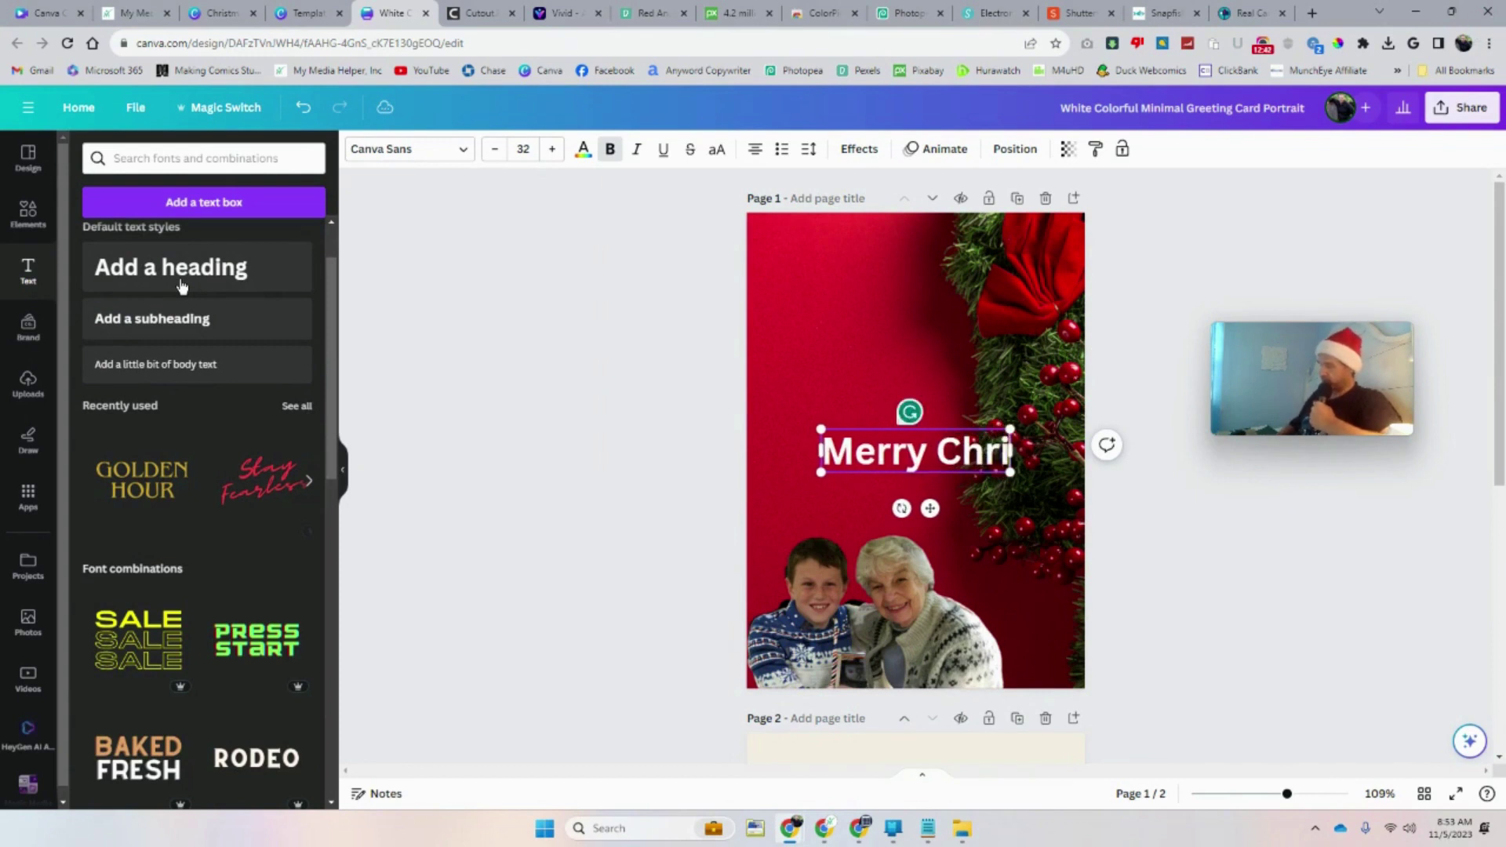
pyautogui.write('stmas')
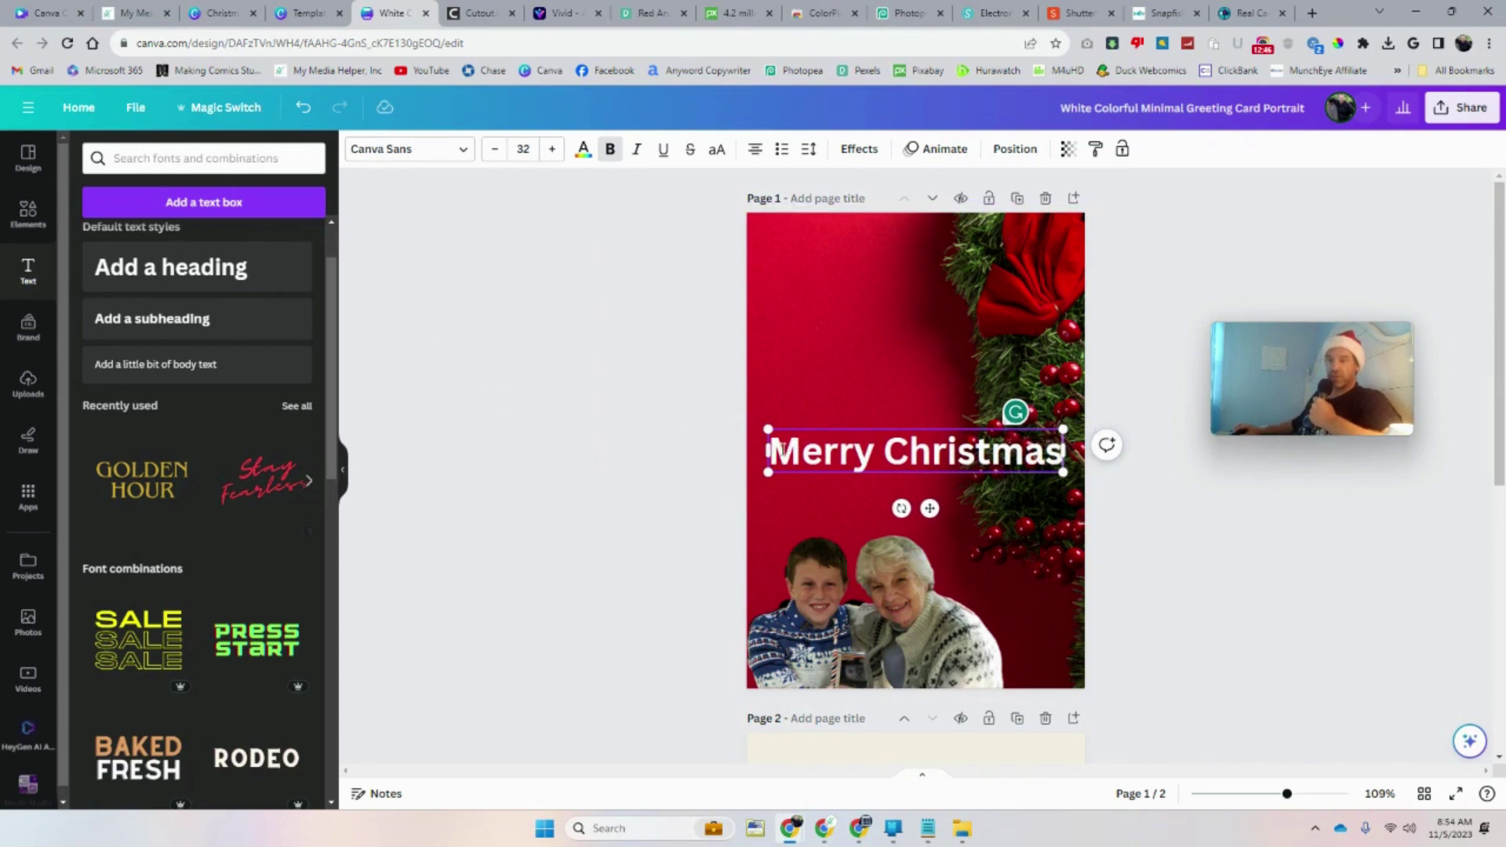
pyautogui.moveTo(773, 451); pyautogui.dragTo(1065, 454)
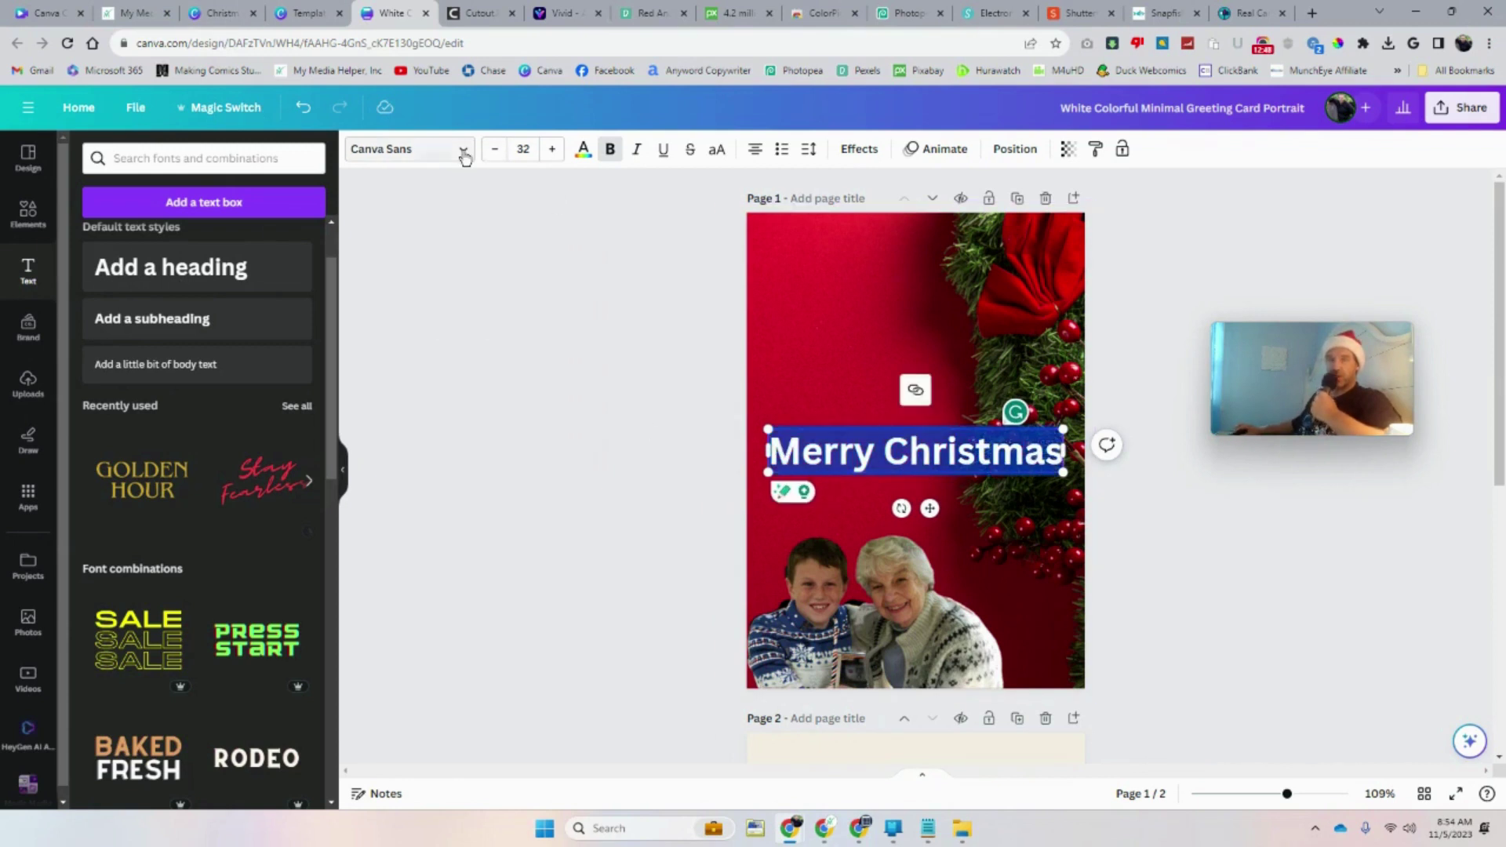
pyautogui.click(459, 149)
pyautogui.scroll(-2, 195, 596)
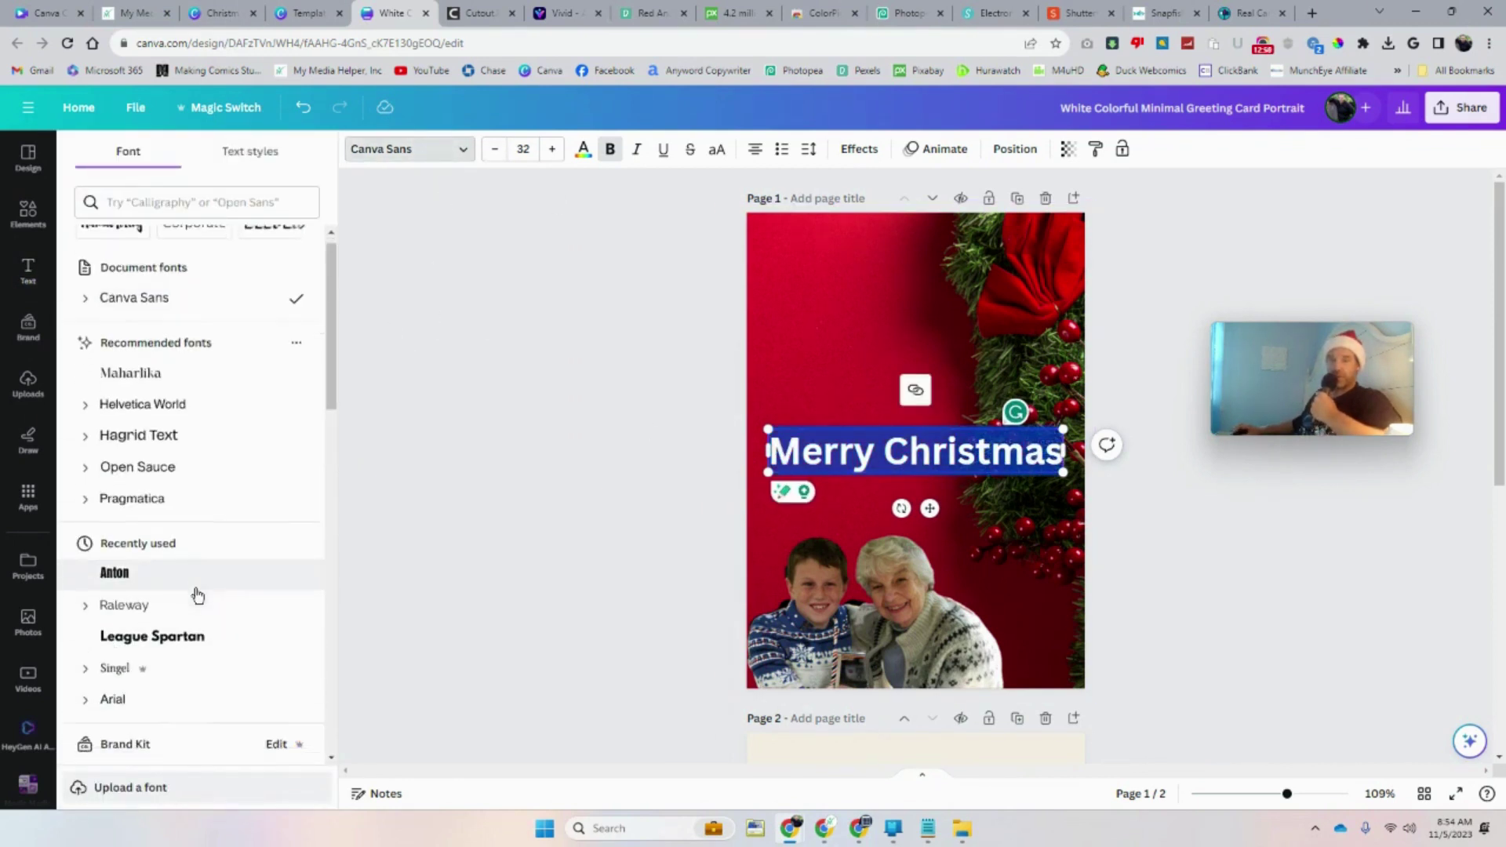
pyautogui.click(586, 150)
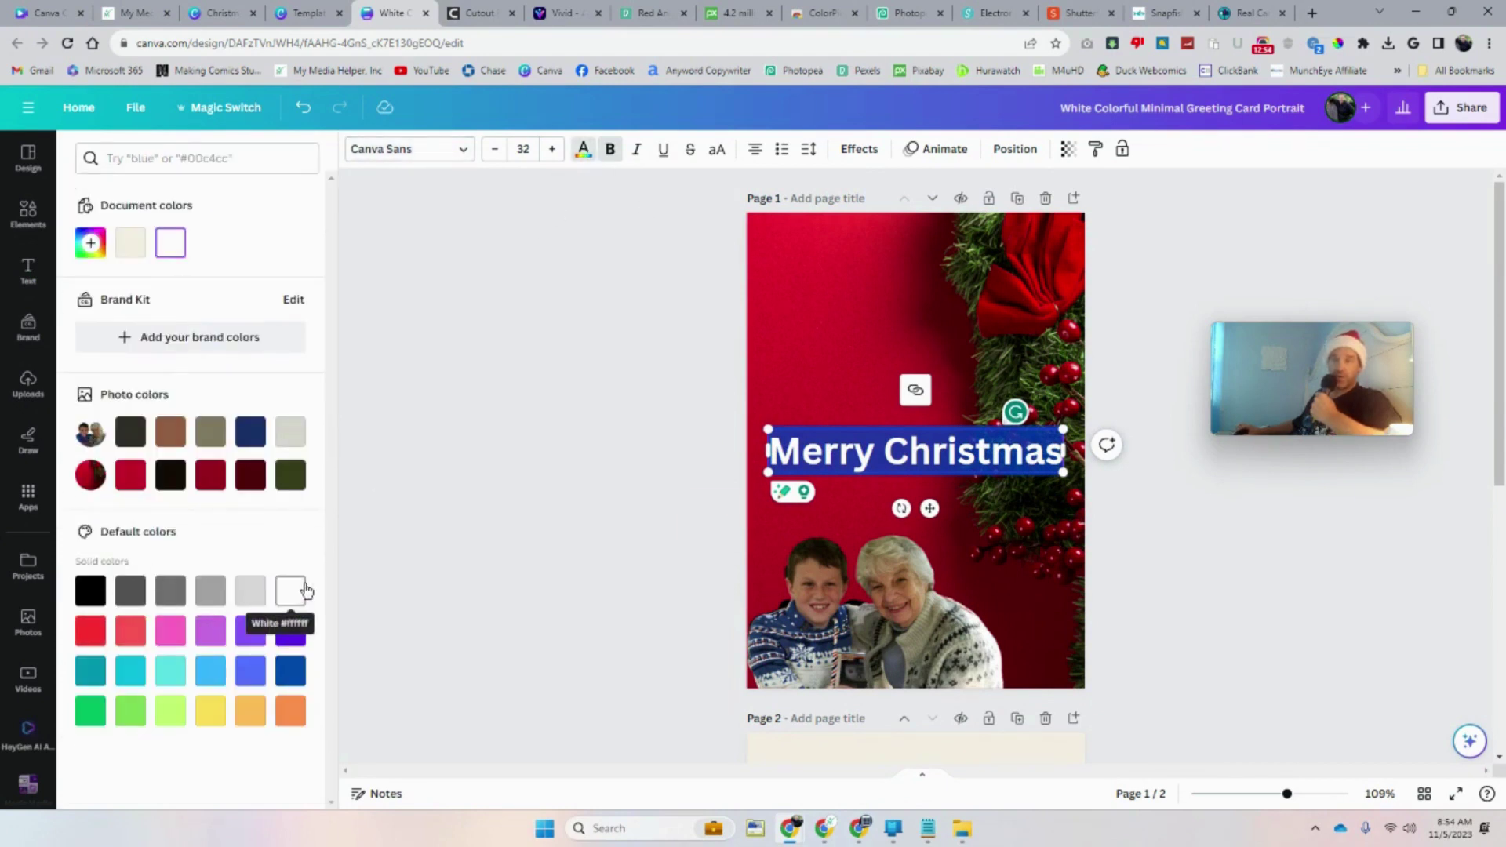
pyautogui.click(940, 414)
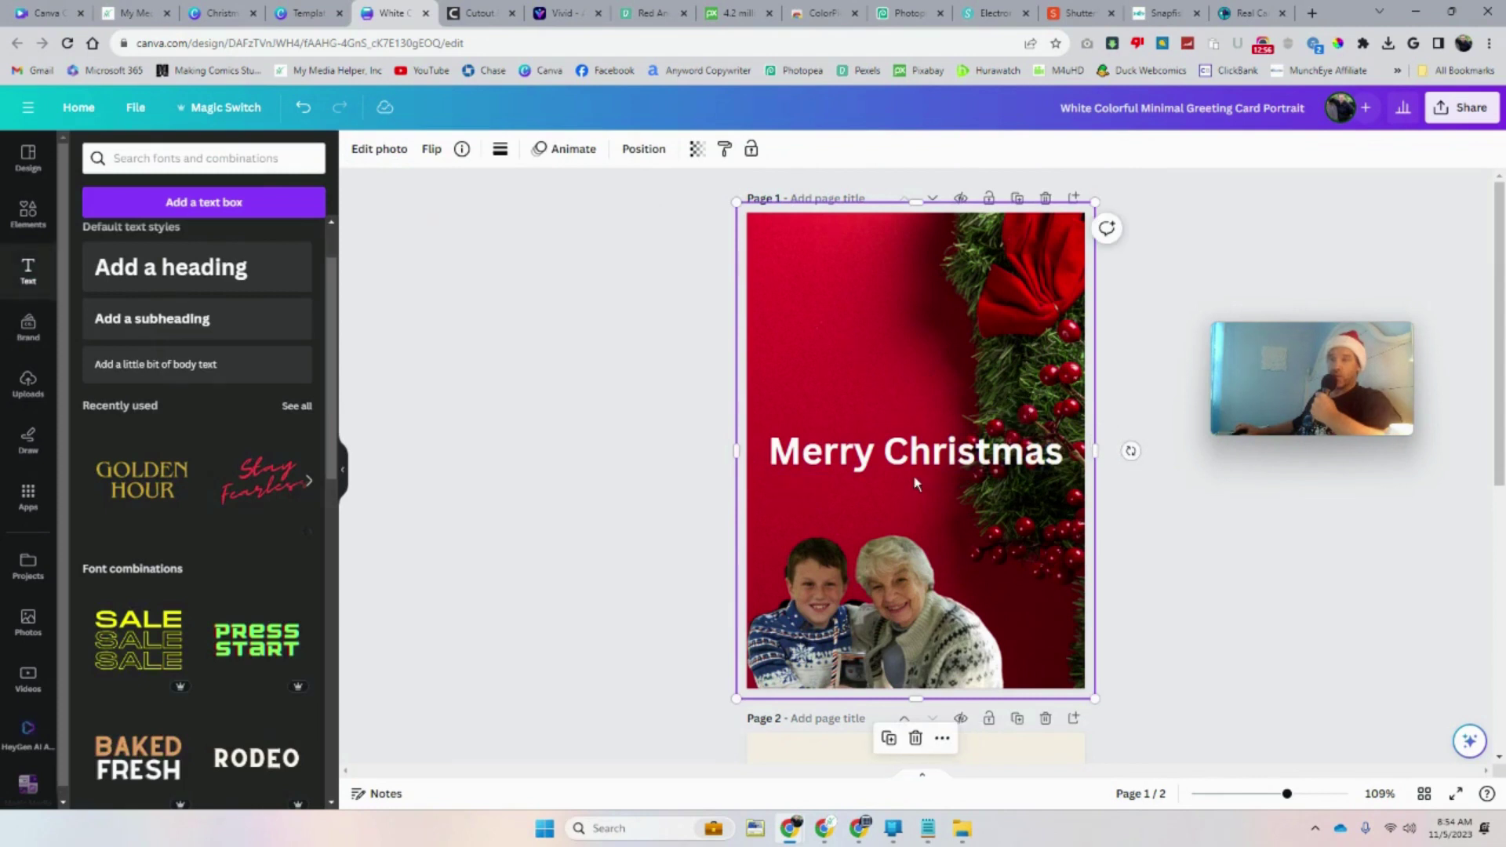
# Move the heading near the top of the cover and wrap it onto two lines
pyautogui.moveTo(915, 467); pyautogui.dragTo(903, 333)
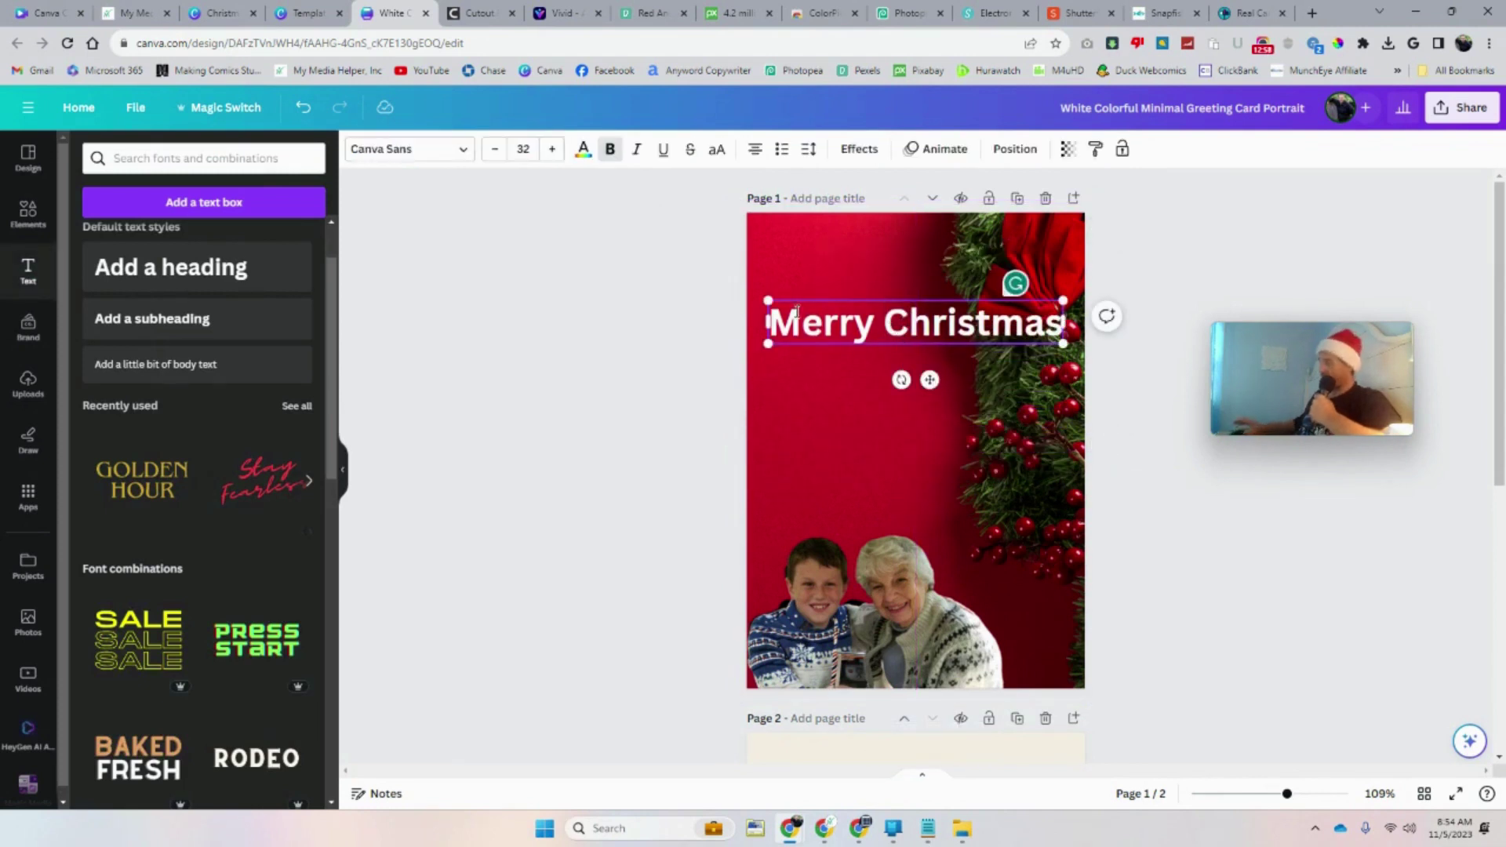
pyautogui.moveTo(768, 321); pyautogui.dragTo(825, 345)
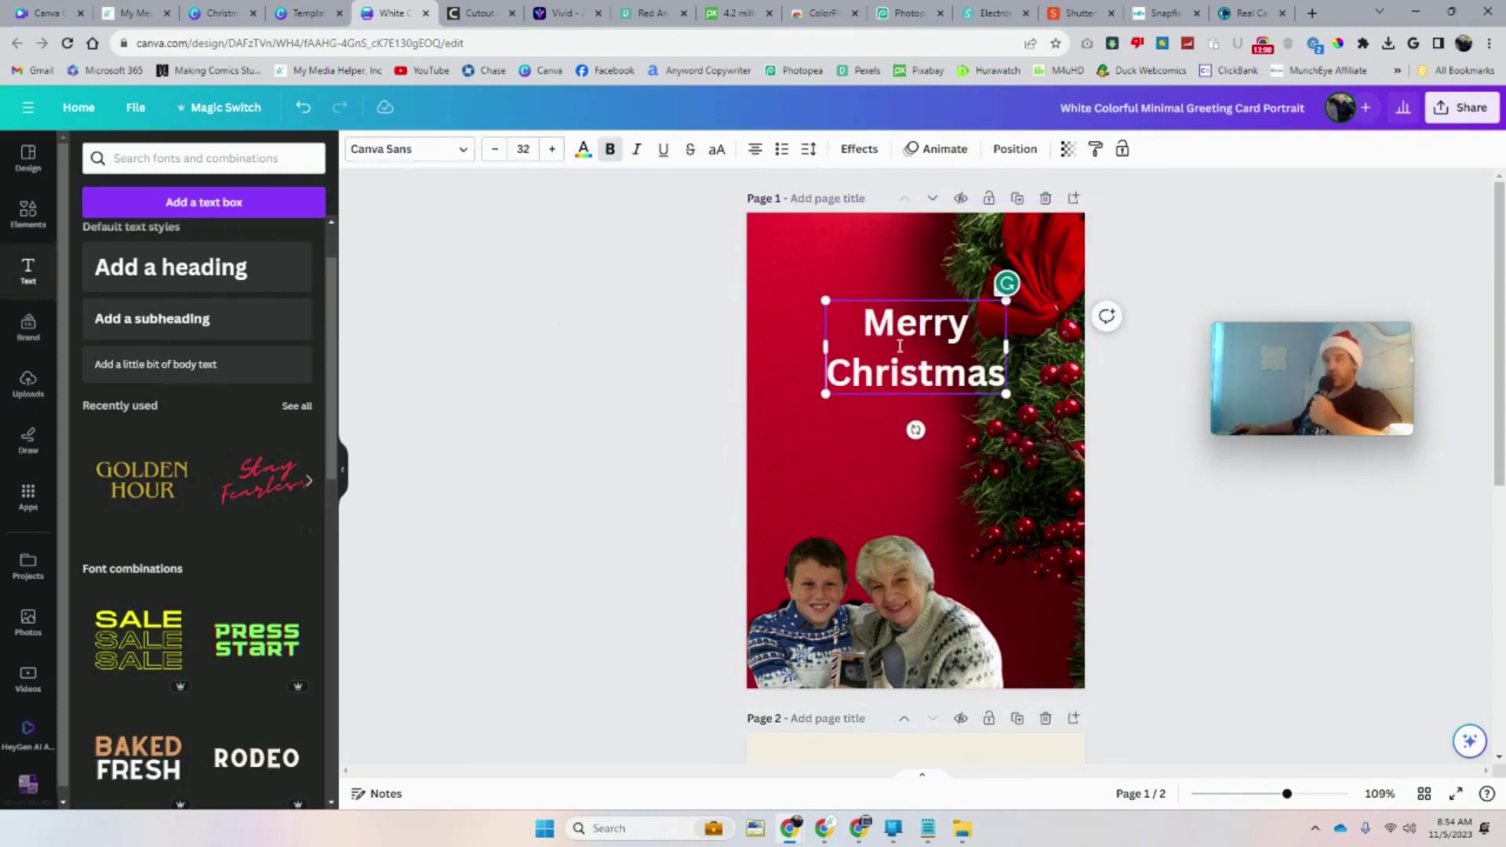
pyautogui.click(914, 375)
pyautogui.moveTo(914, 375); pyautogui.dragTo(869, 376)
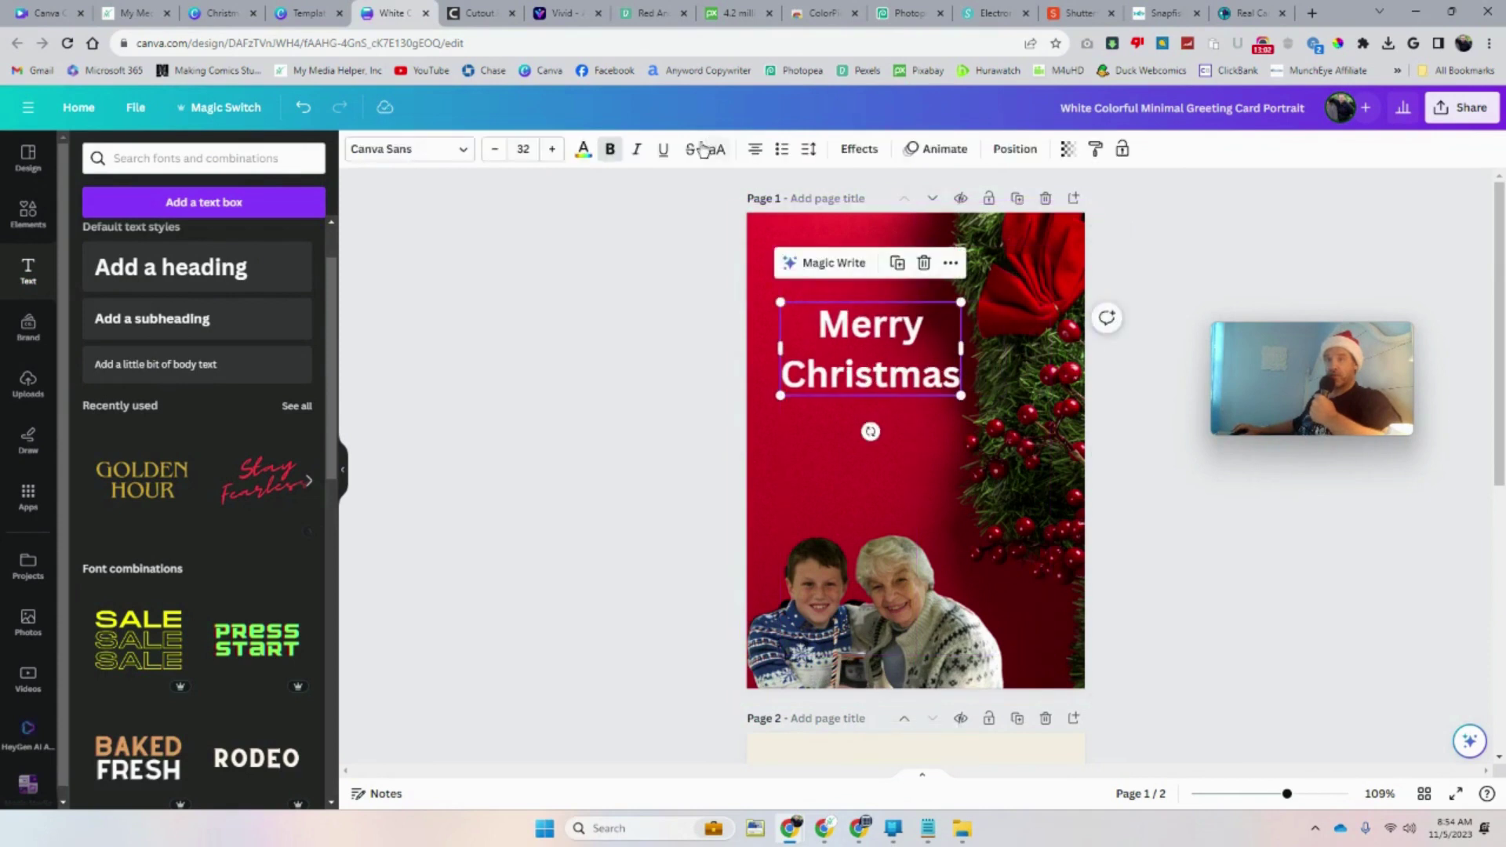
# Keep the heading centre-aligned and apply a Shadow text effect
pyautogui.click(752, 154)
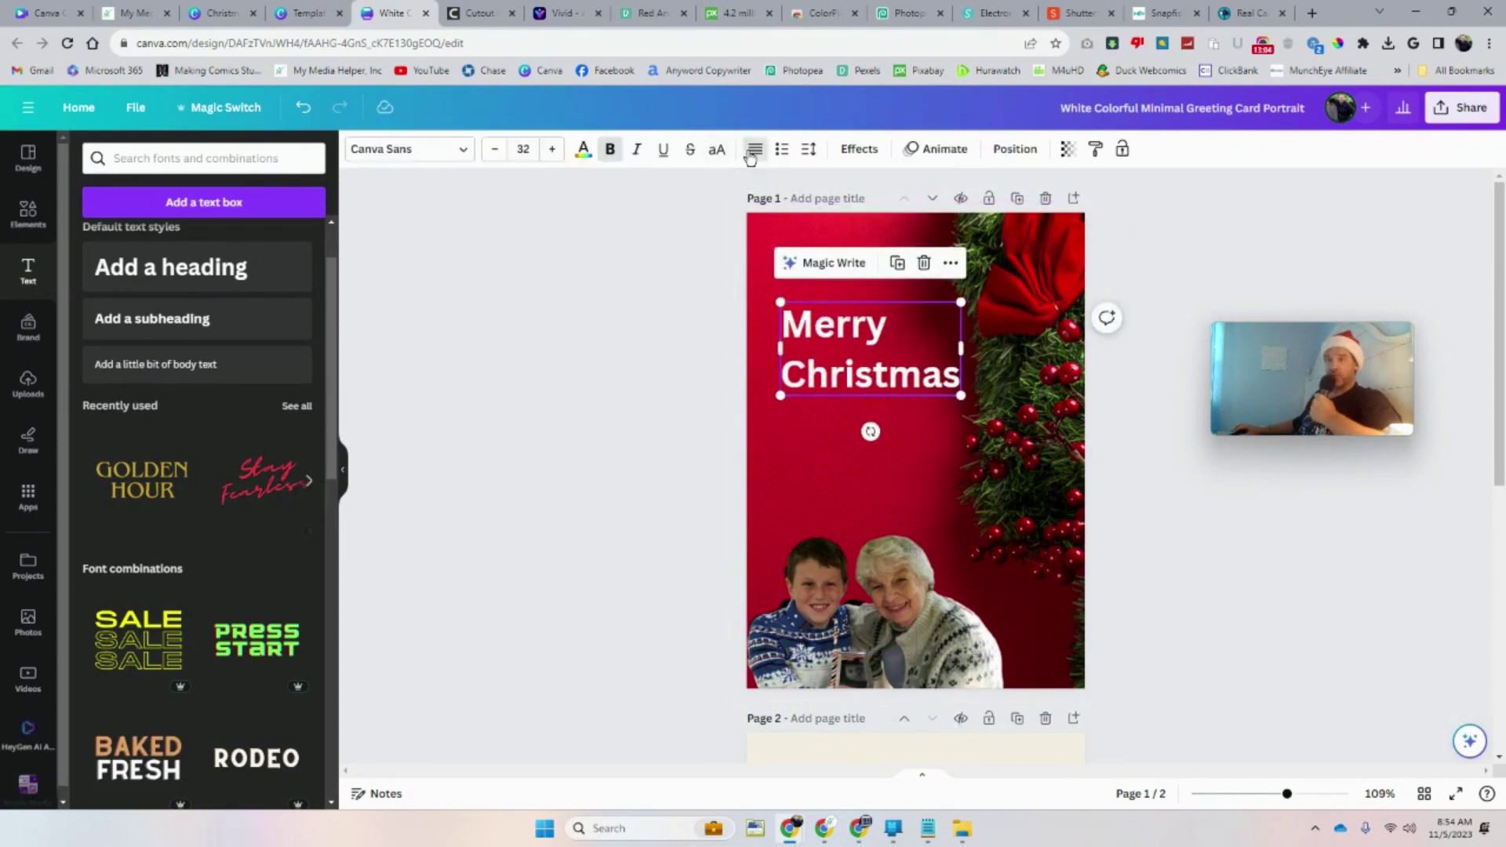
pyautogui.click(753, 150)
pyautogui.click(753, 151)
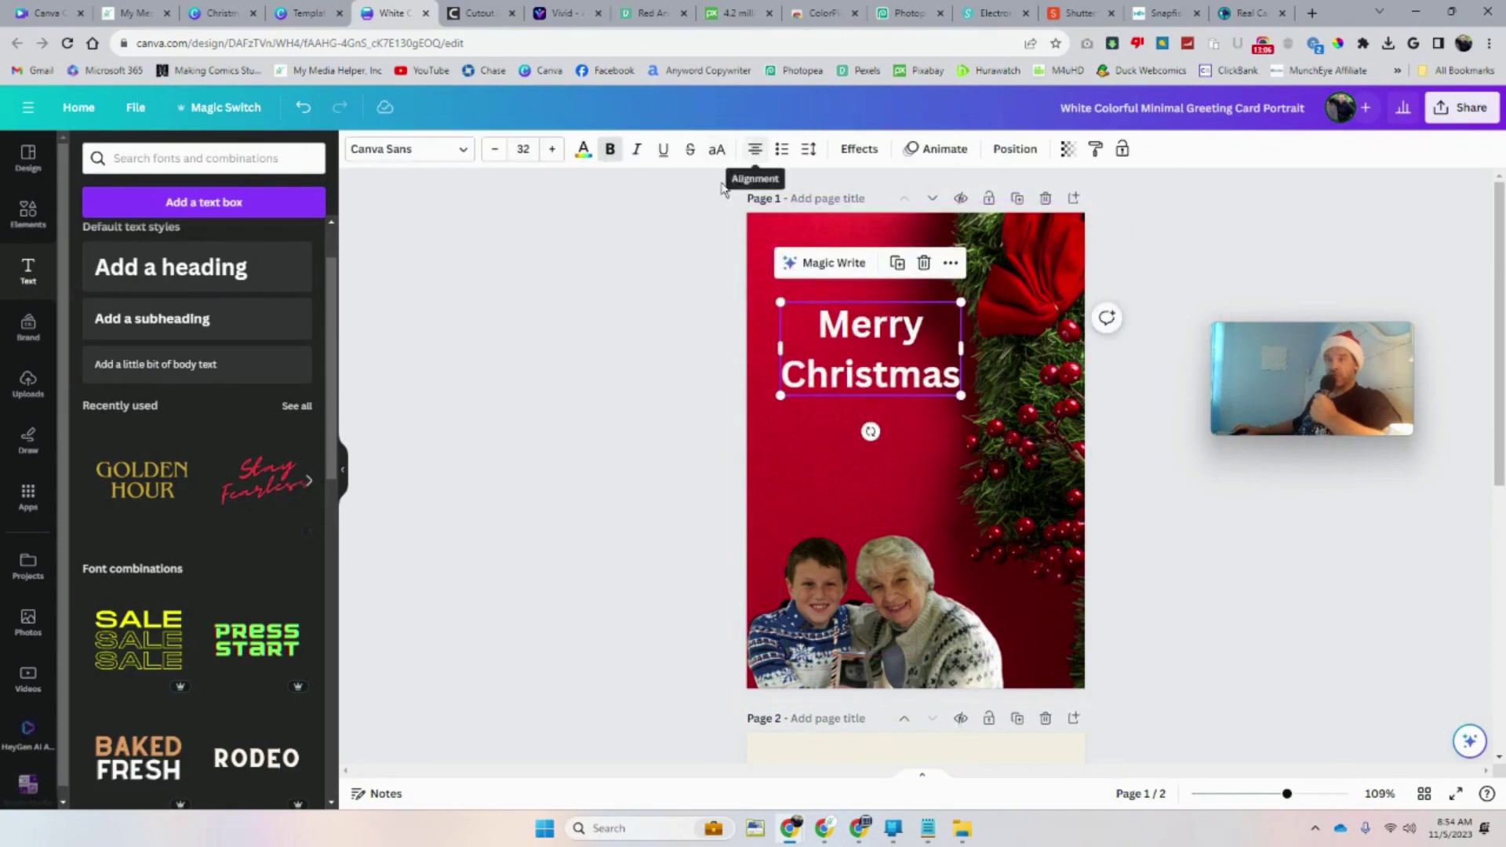
pyautogui.click(861, 149)
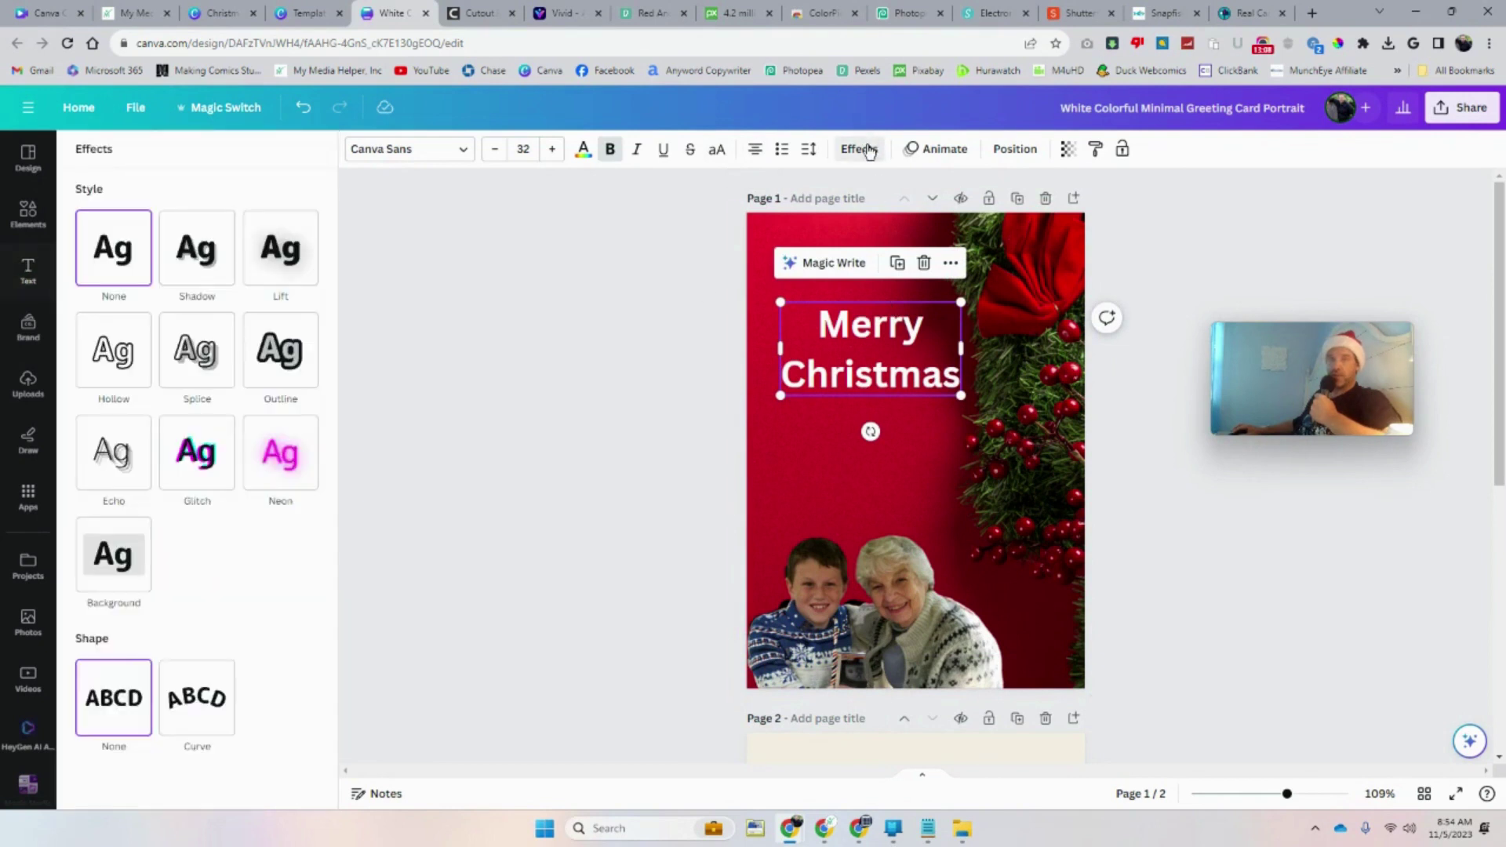
pyautogui.click(207, 272)
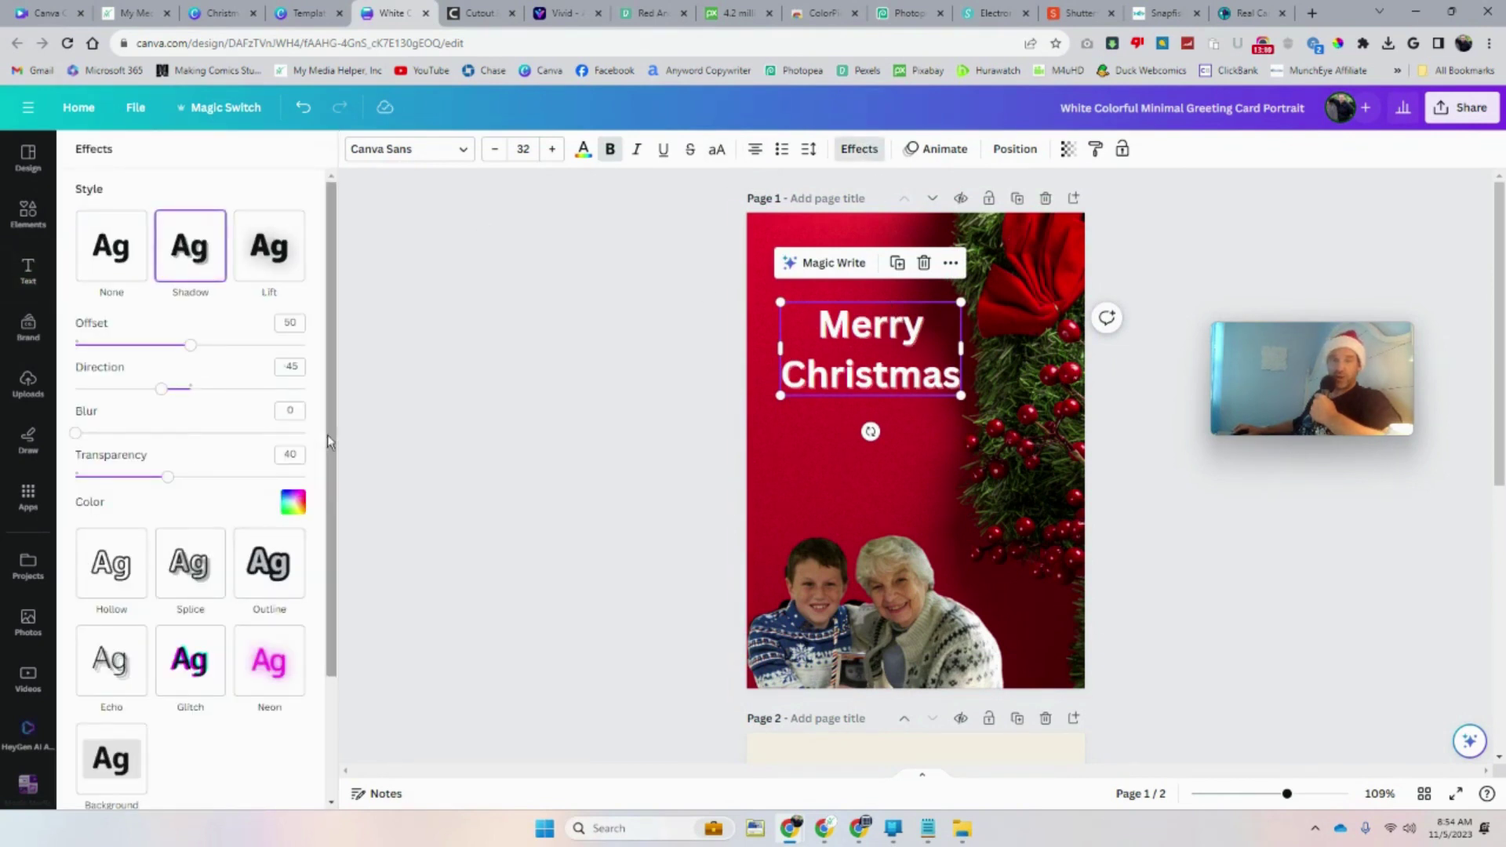
# Set the shadow to black with transparency about 74 and offset 100
pyautogui.click(293, 505)
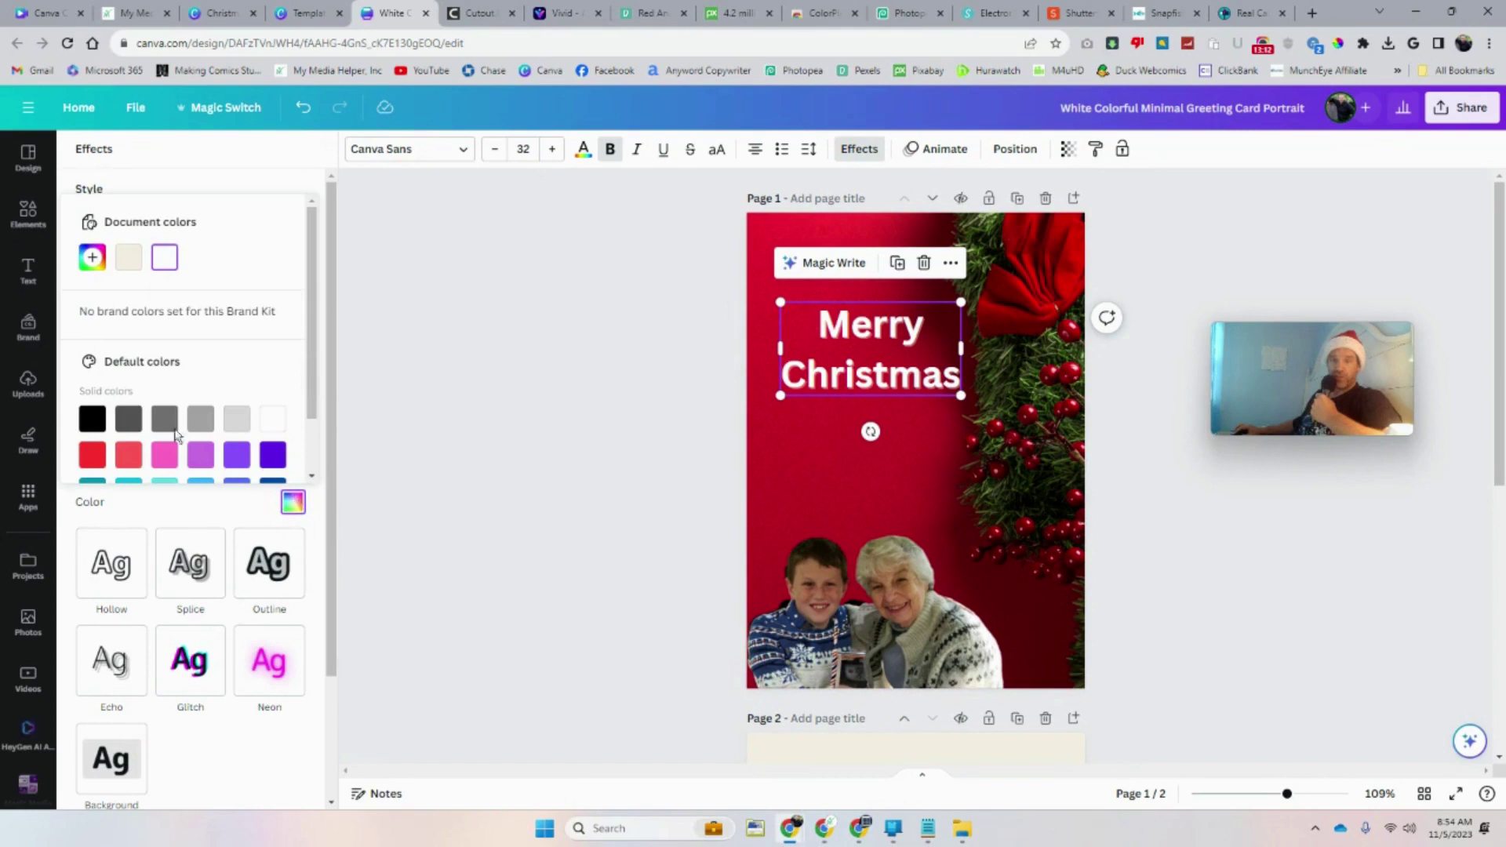
pyautogui.click(96, 431)
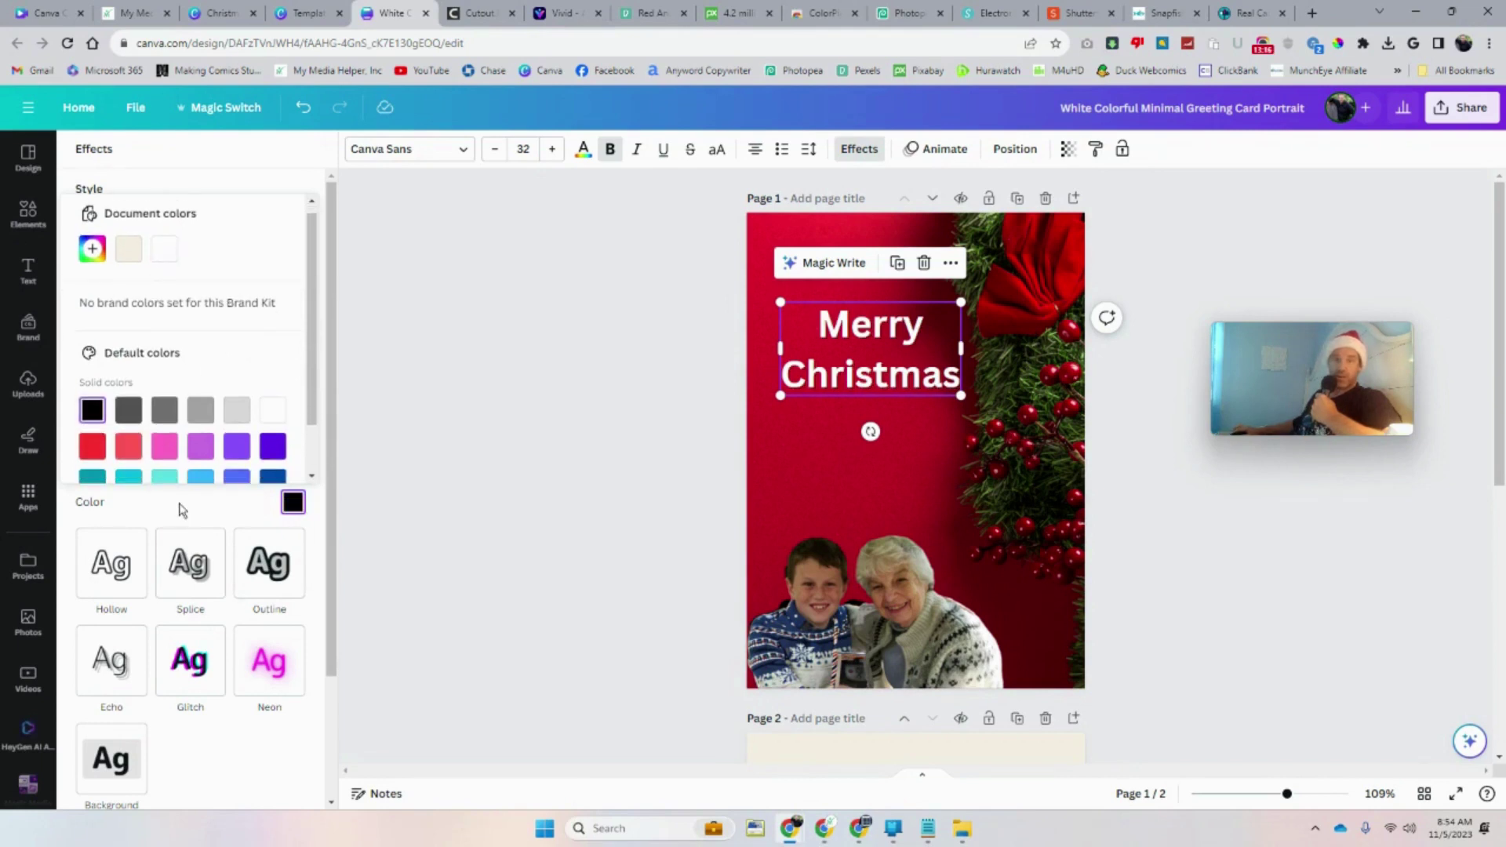
pyautogui.scroll(-2, 181, 439)
pyautogui.scroll(-3, 167, 518)
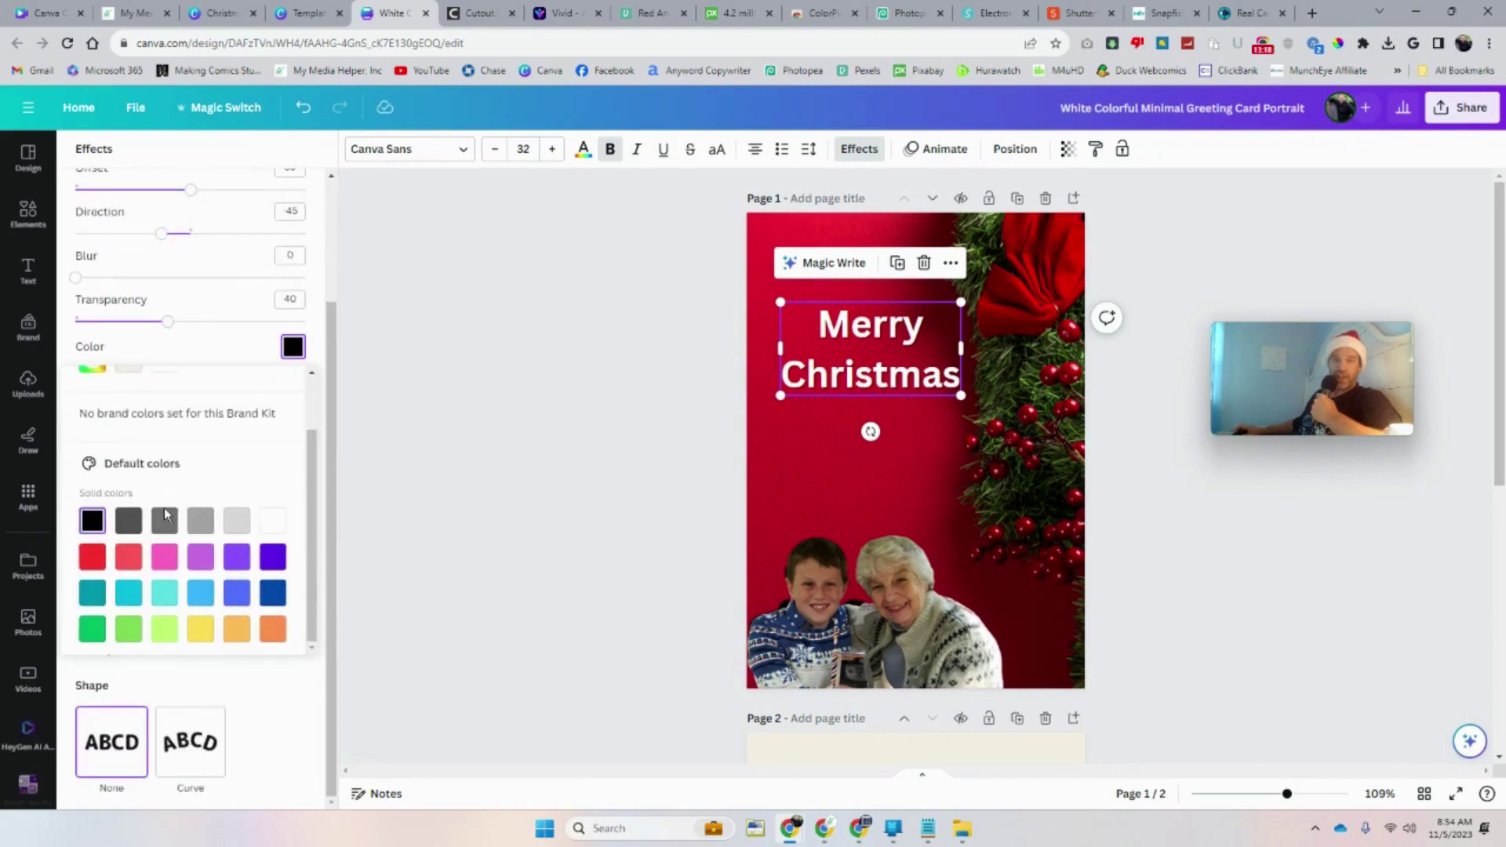
pyautogui.scroll(2, 161, 510)
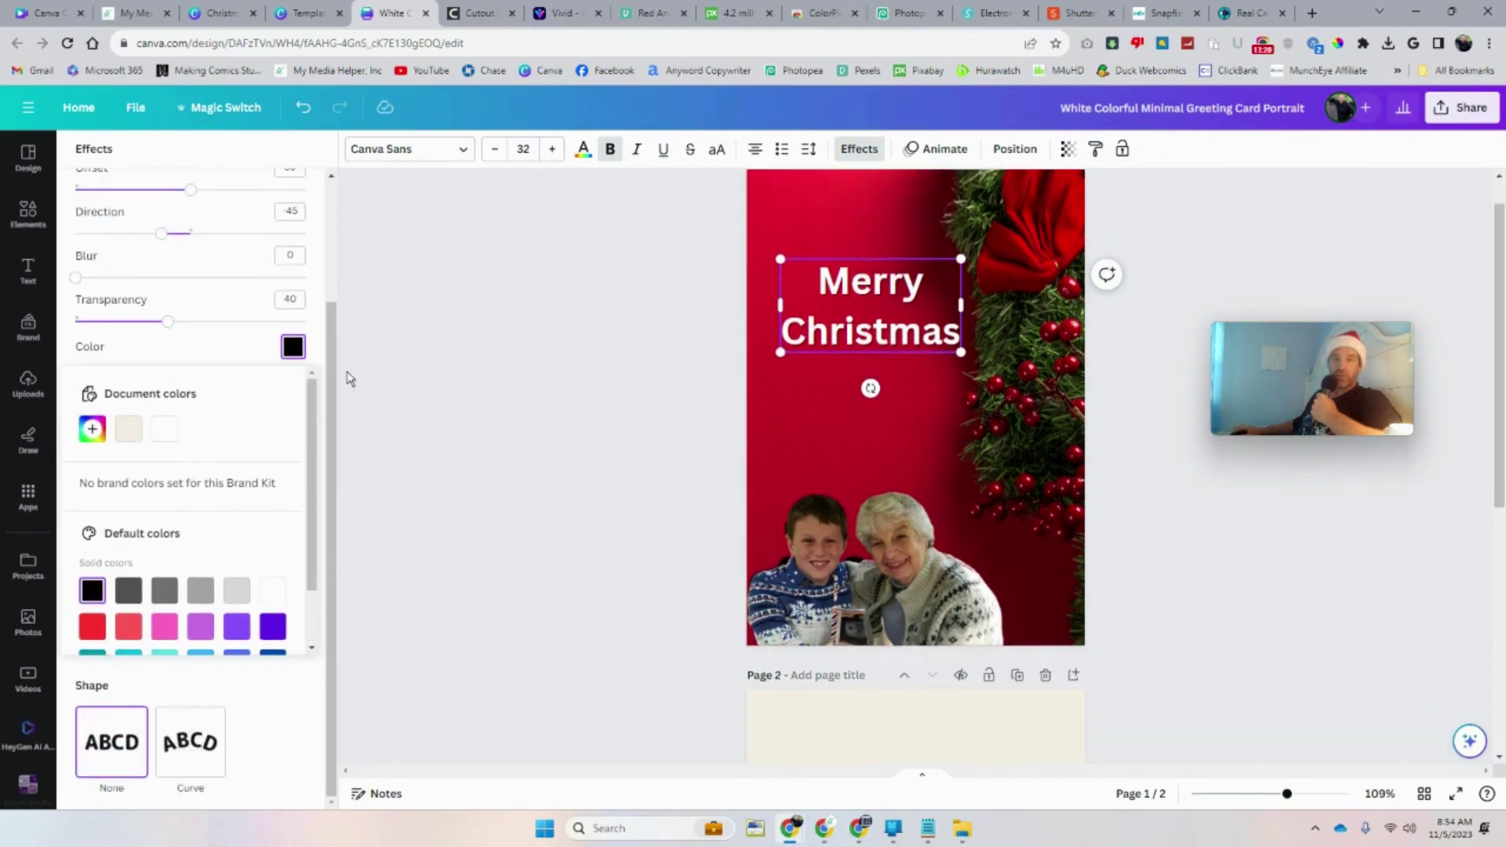
pyautogui.click(342, 377)
pyautogui.moveTo(343, 377); pyautogui.dragTo(379, 256)
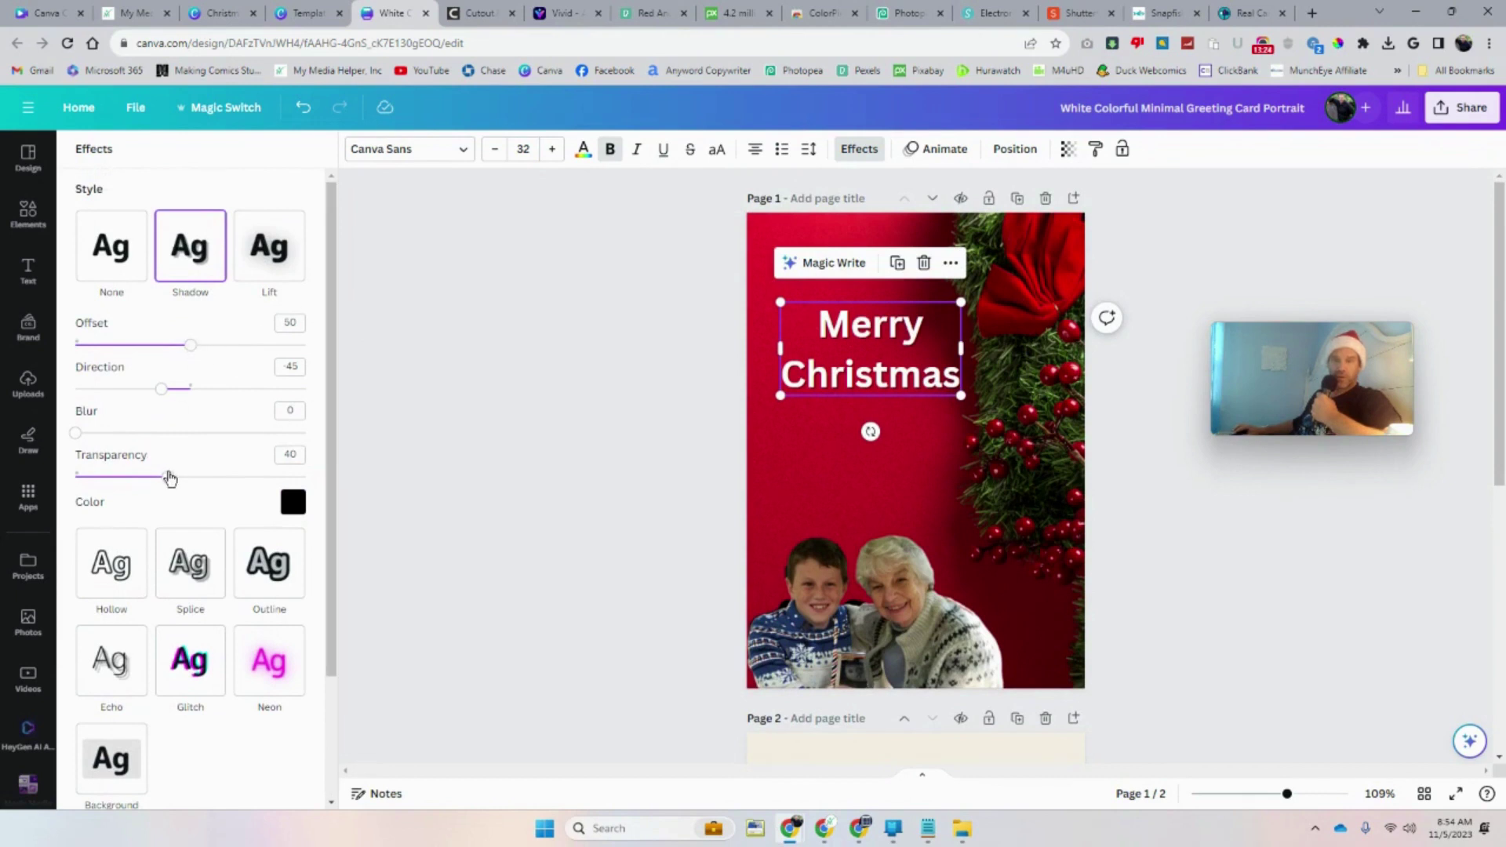
pyautogui.moveTo(170, 479); pyautogui.dragTo(221, 476)
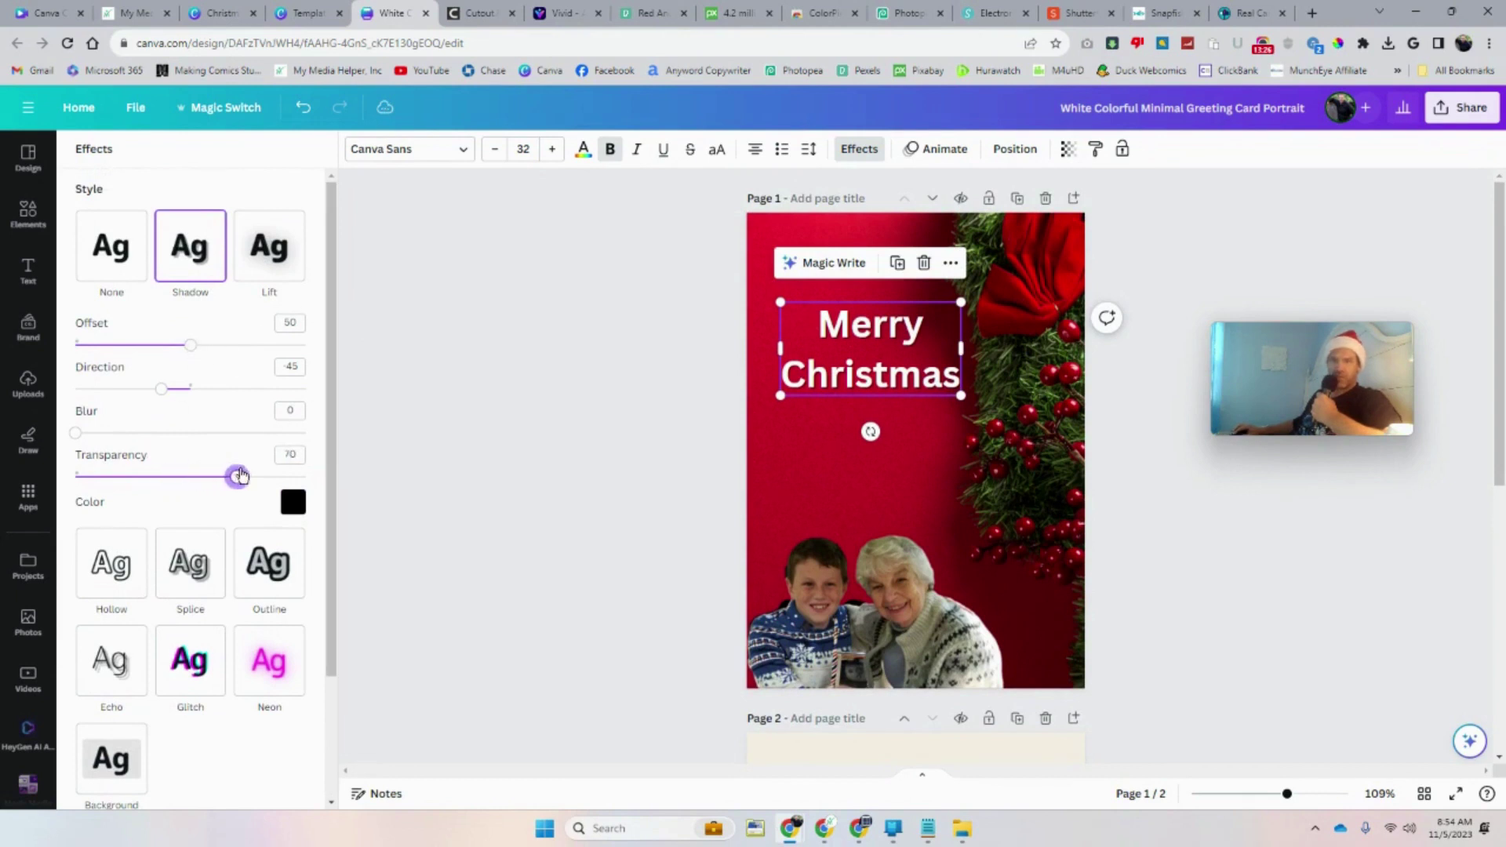
pyautogui.moveTo(194, 350); pyautogui.dragTo(334, 360)
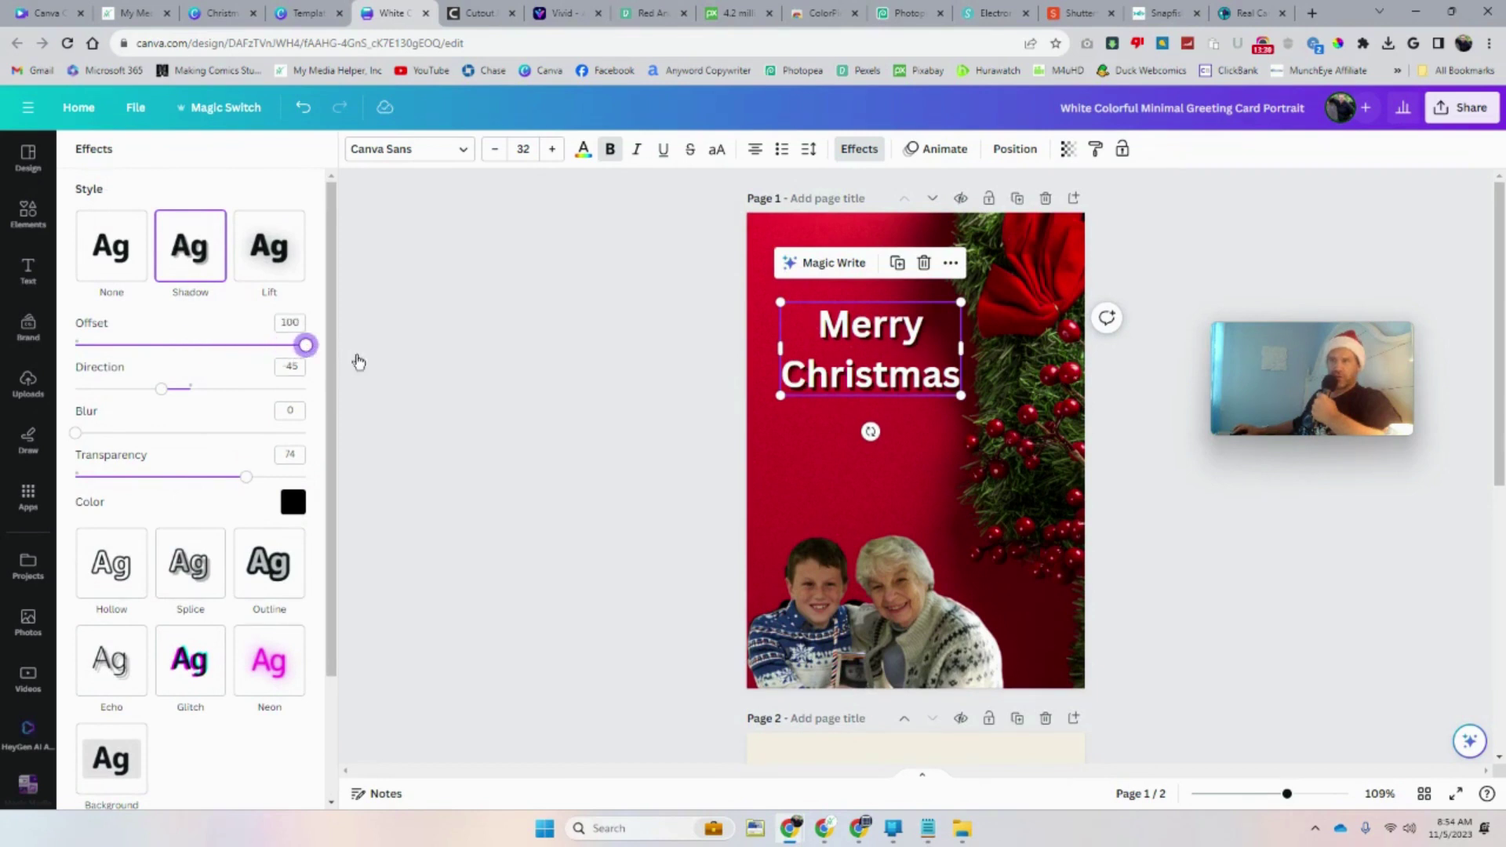
pyautogui.press('Escape')
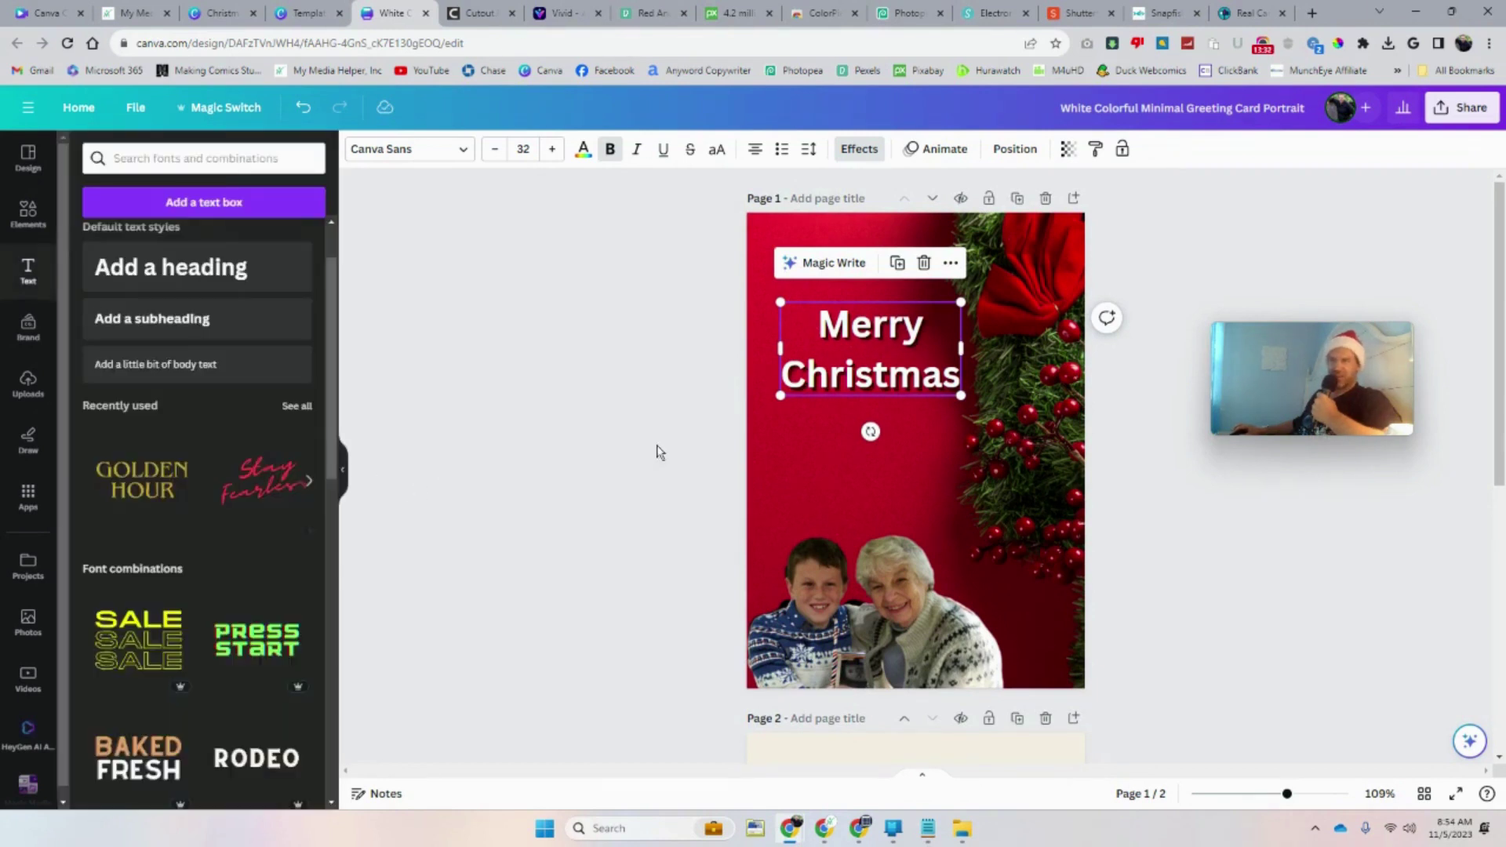
# Increase the Merry Christmas heading's font size to about 35
pyautogui.moveTo(793, 389); pyautogui.dragTo(793, 375)
pyautogui.click(855, 368)
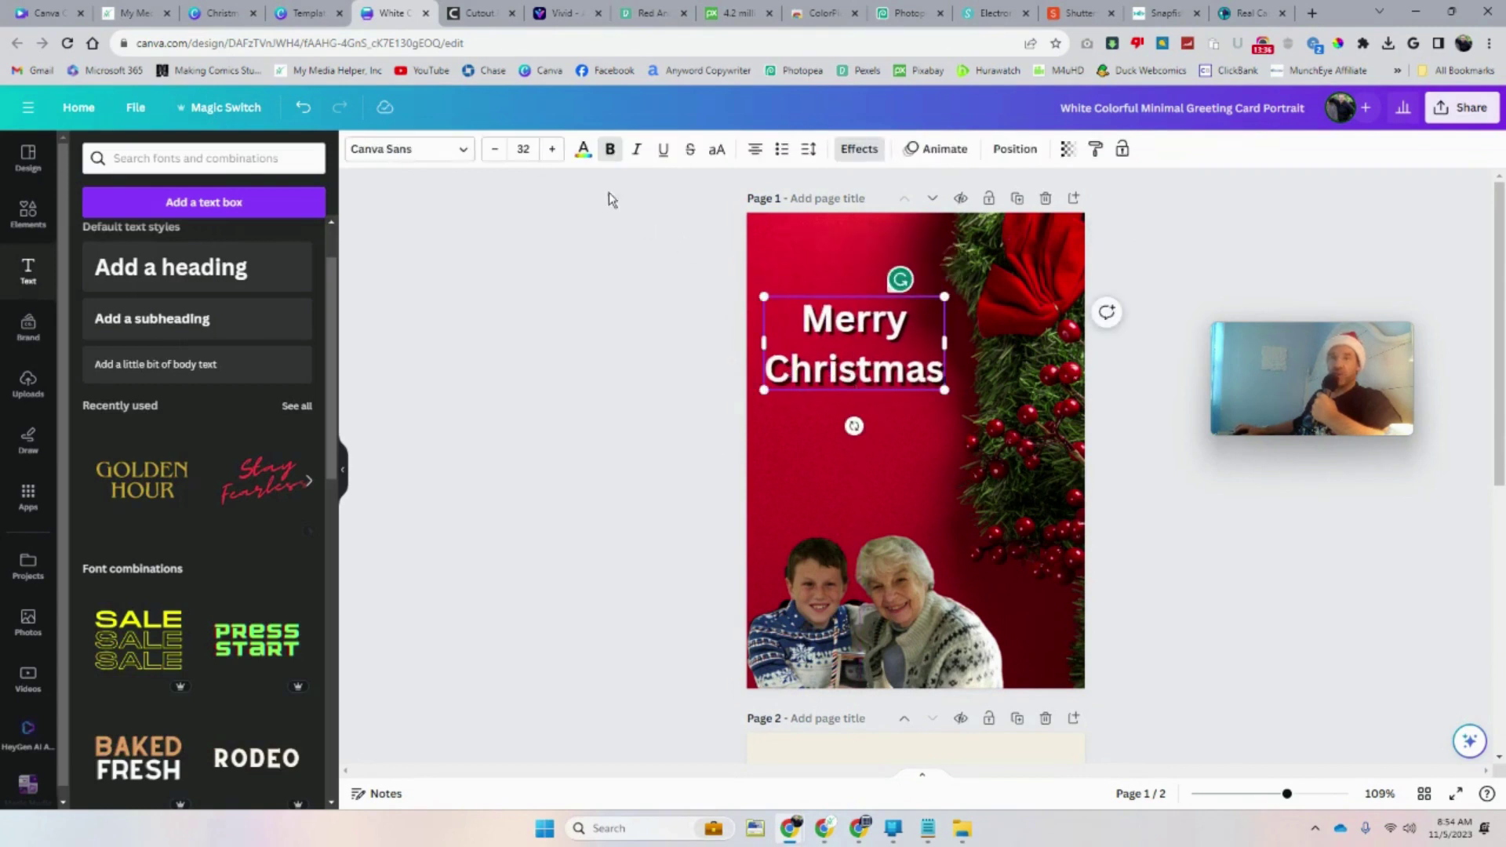
pyautogui.click(553, 149)
pyautogui.click(553, 149)
pyautogui.click(553, 149)
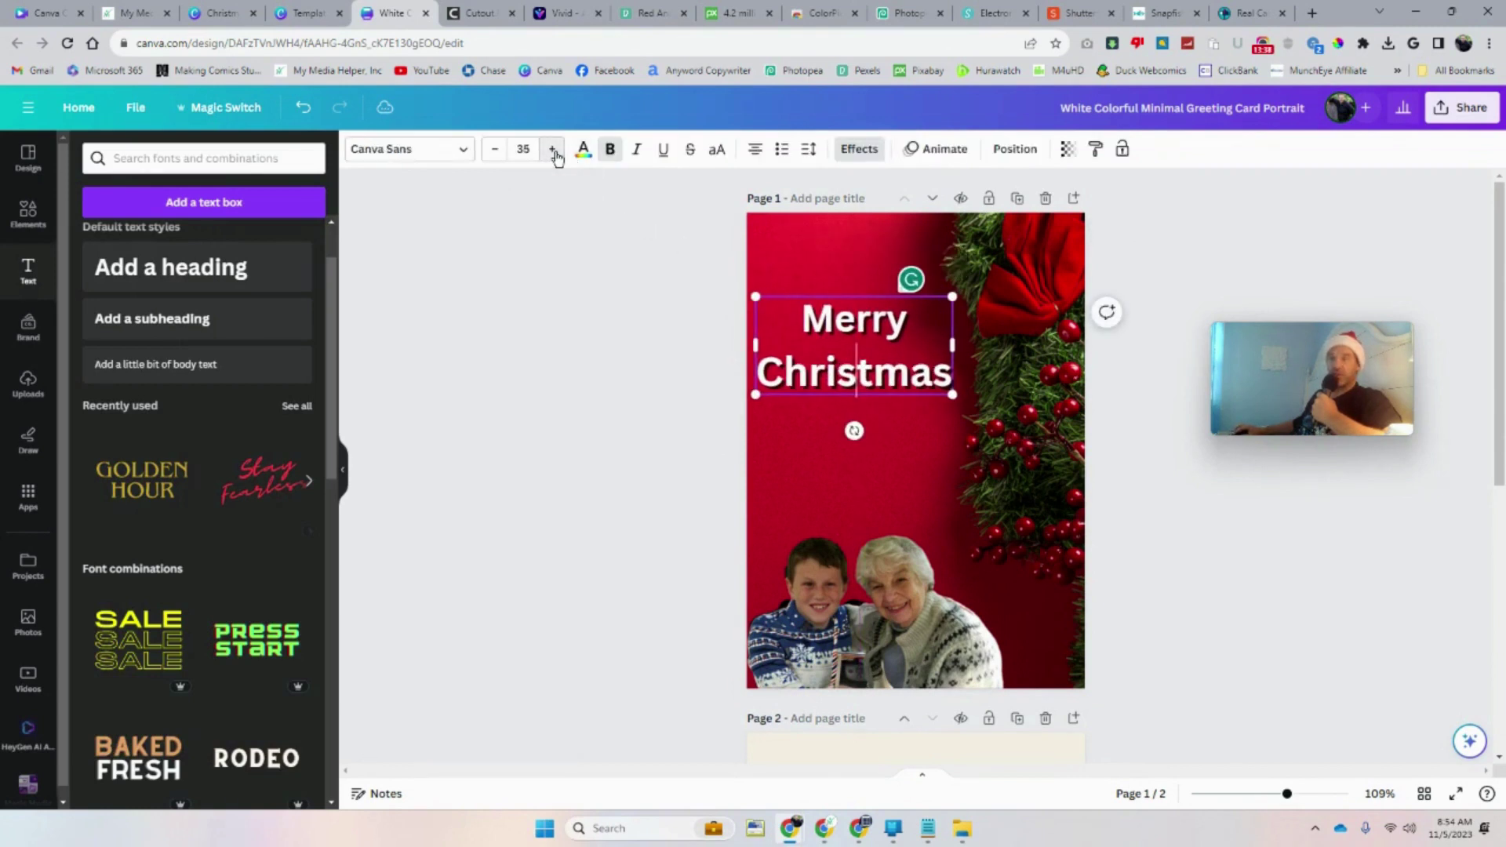
pyautogui.click(317, 112)
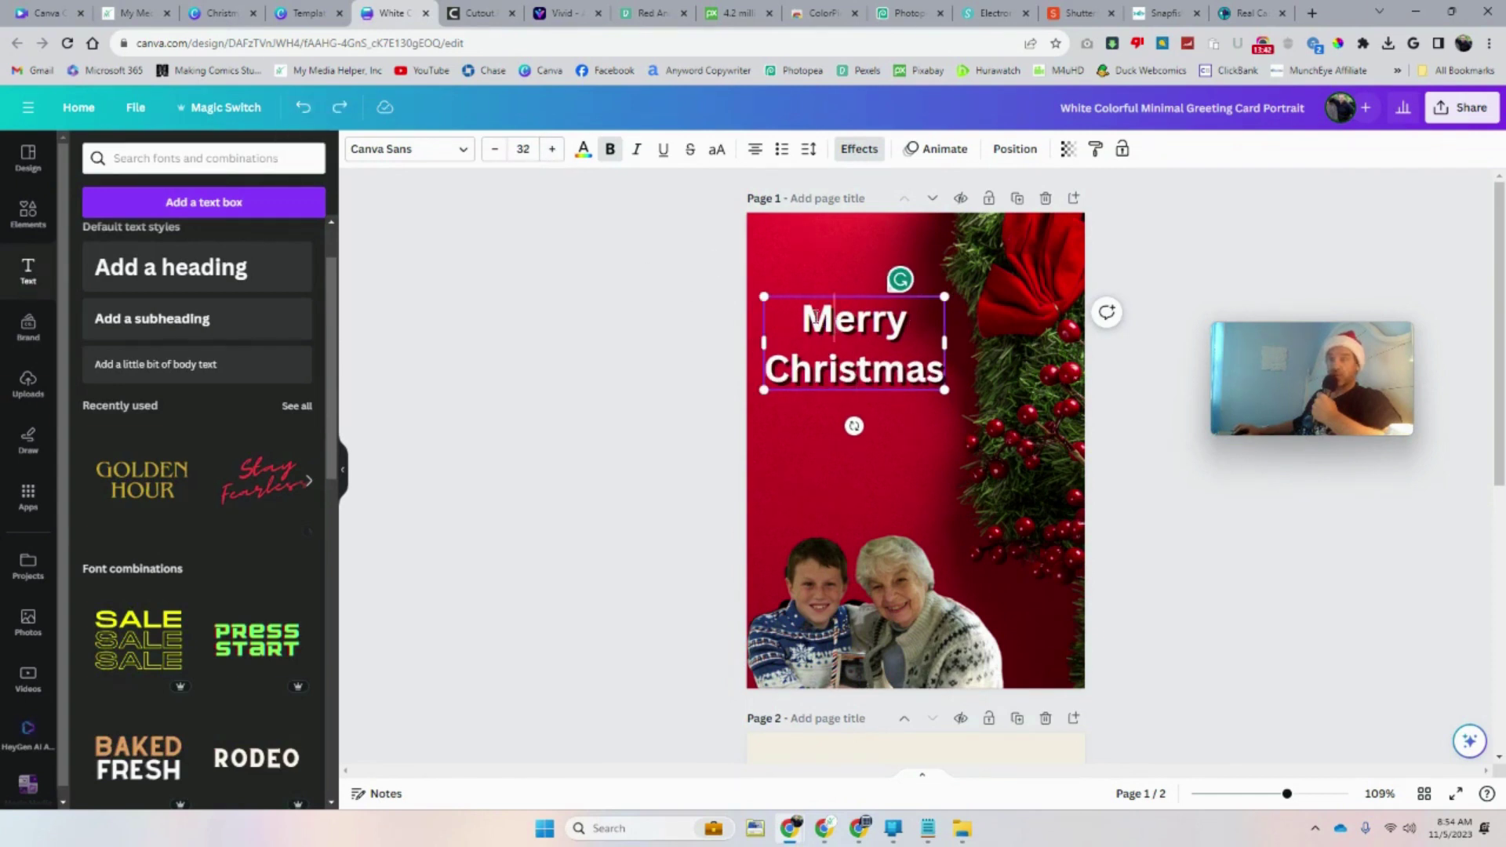
pyautogui.hotkey('ctrl', 'a')
pyautogui.click(552, 149)
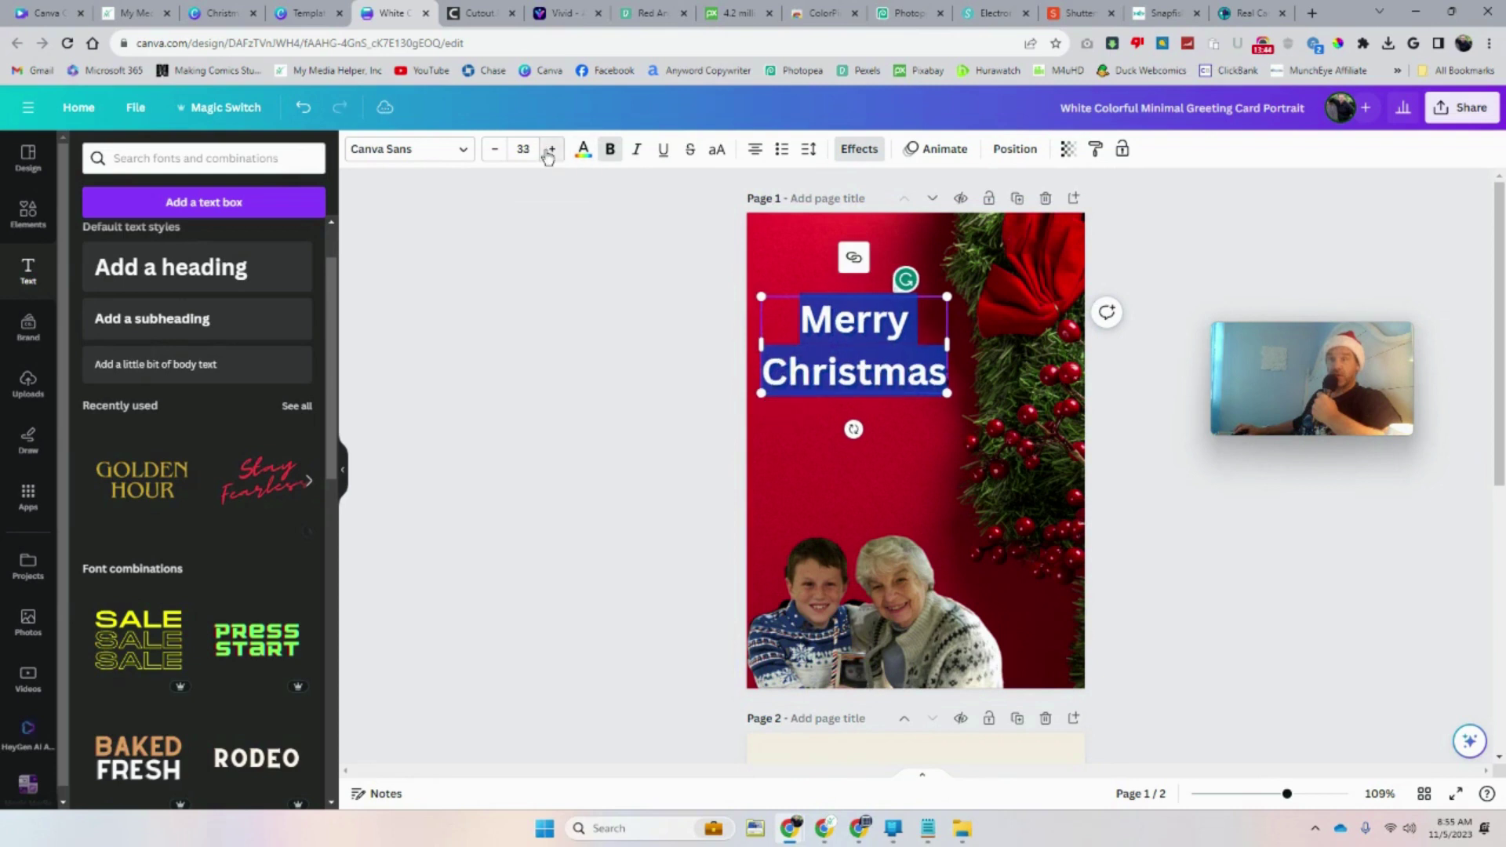
pyautogui.click(552, 149)
pyautogui.click(552, 149)
# Move the heading slightly lower on the cover and select Page 2
pyautogui.click(555, 370)
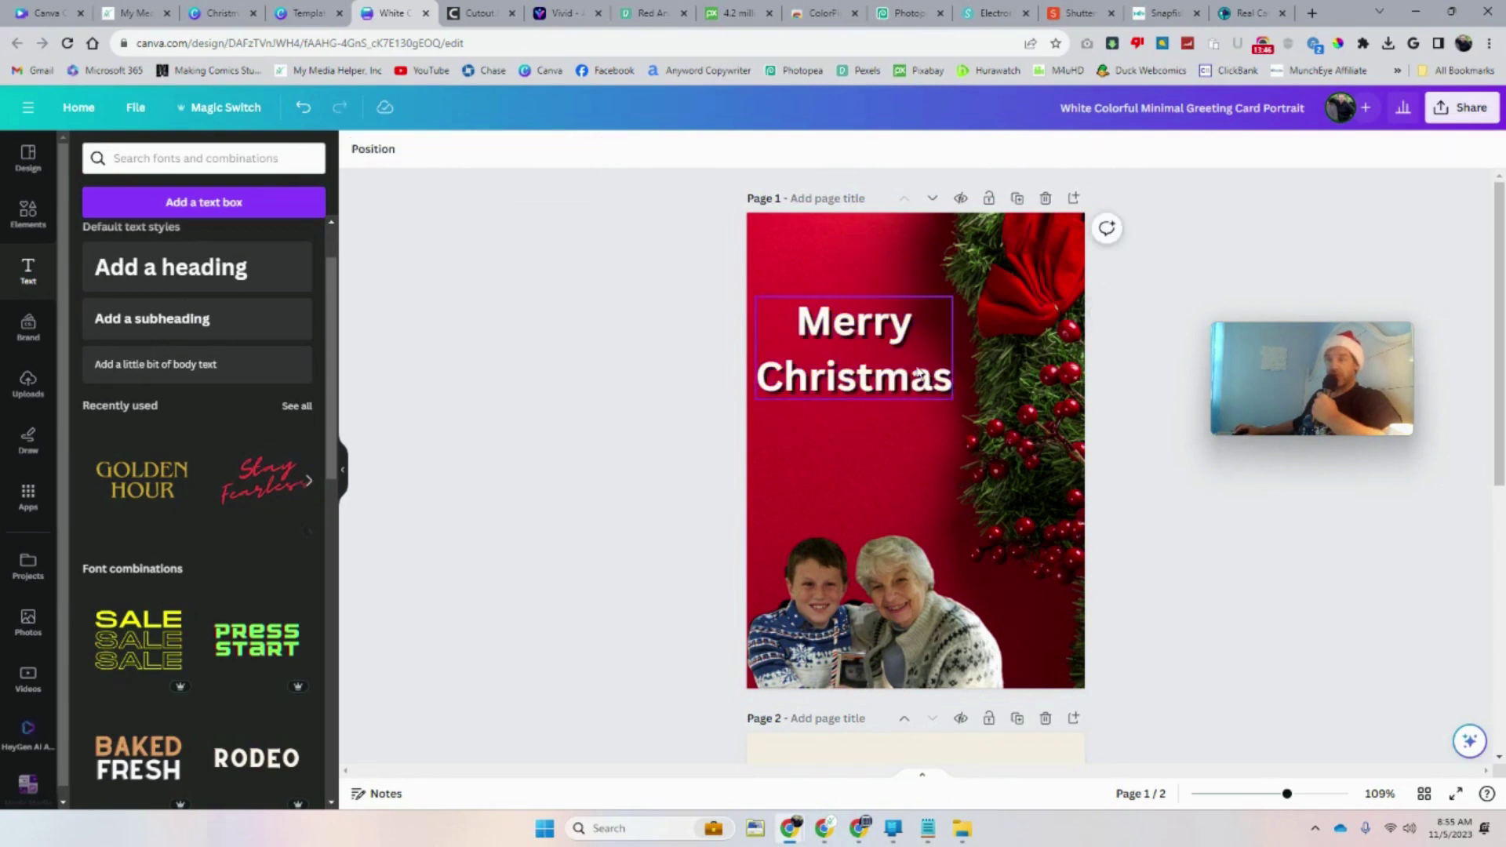
pyautogui.moveTo(920, 377); pyautogui.dragTo(918, 397)
pyautogui.click(600, 394)
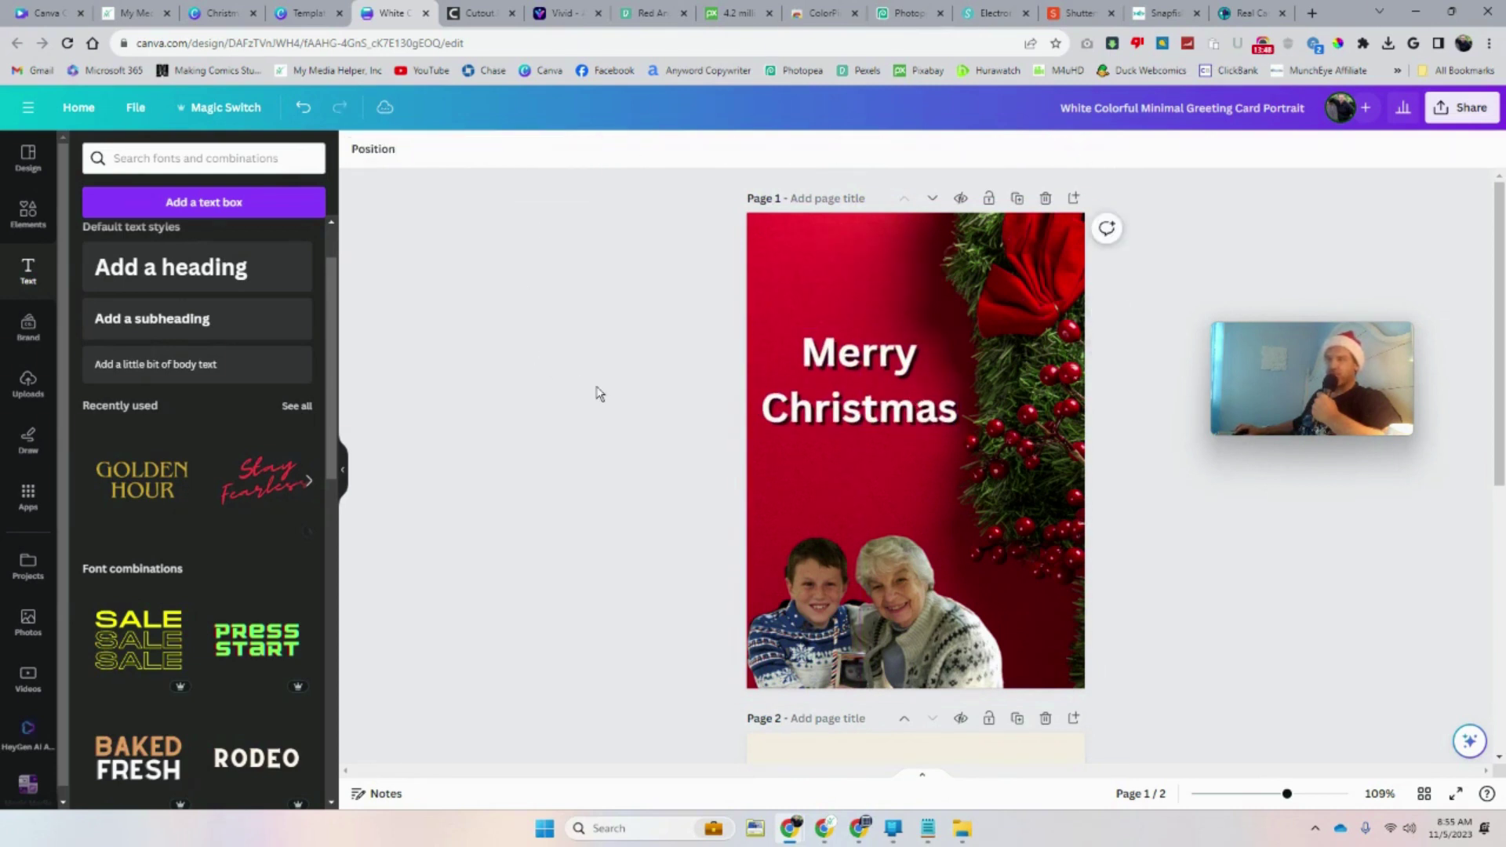
pyautogui.scroll(-6, 902, 455)
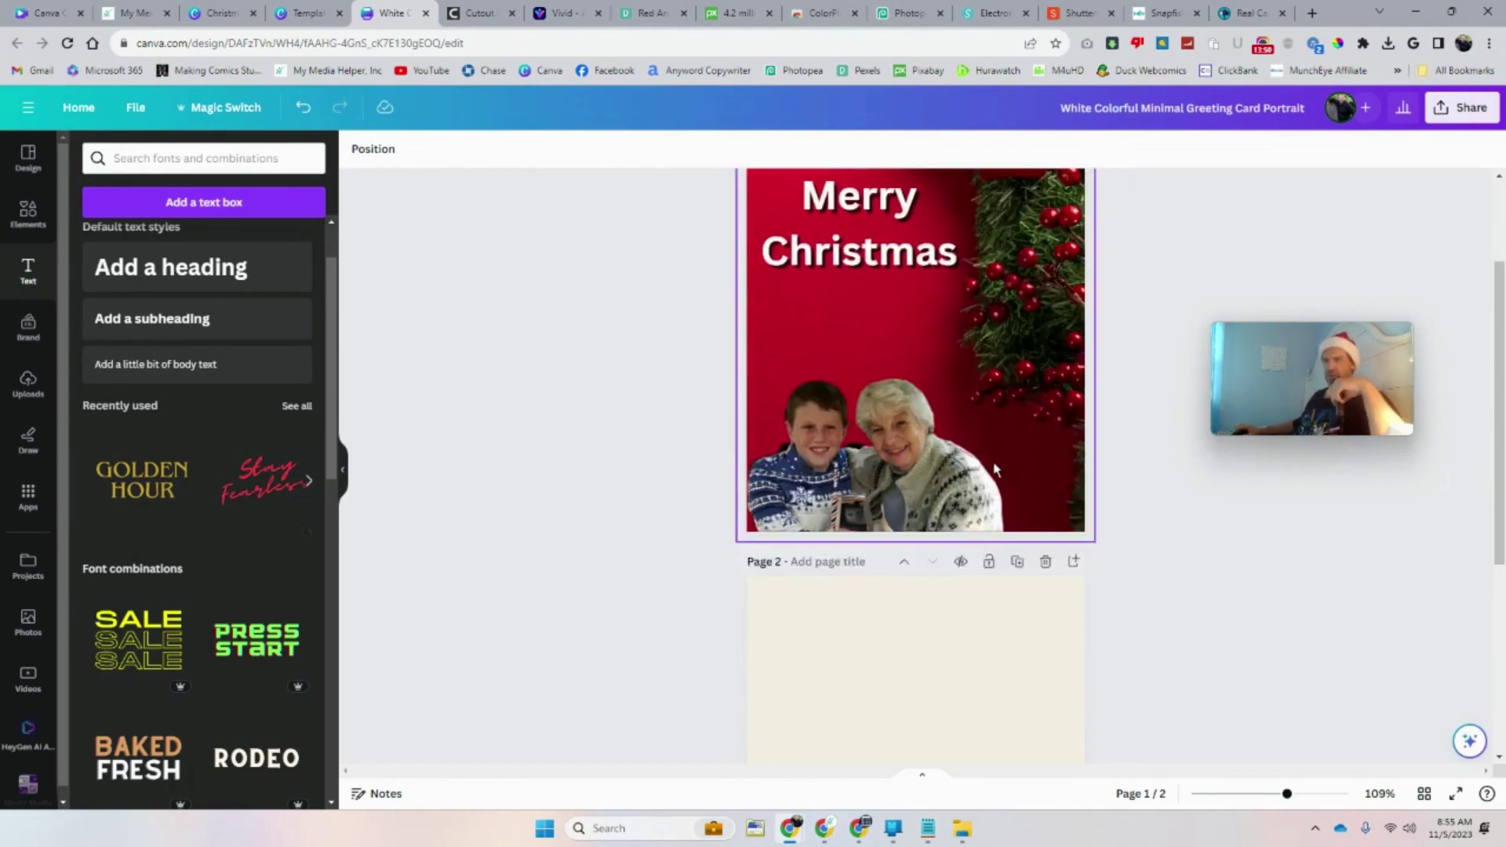
pyautogui.click(933, 455)
pyautogui.scroll(5, 933, 455)
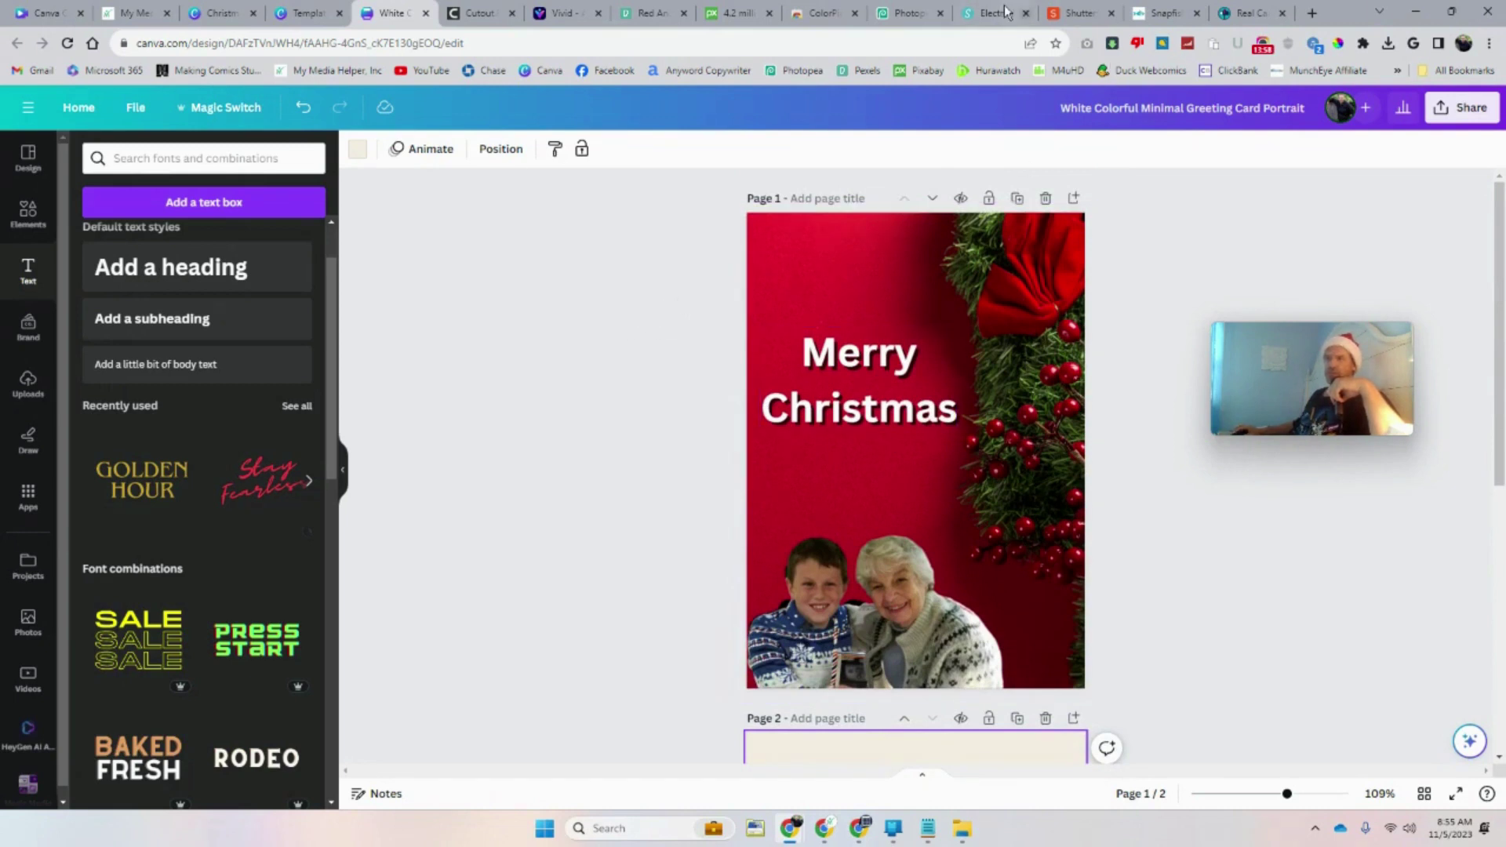
# Unpin the Ubersuggest extension from Chrome's toolbar
pyautogui.click(820, 15)
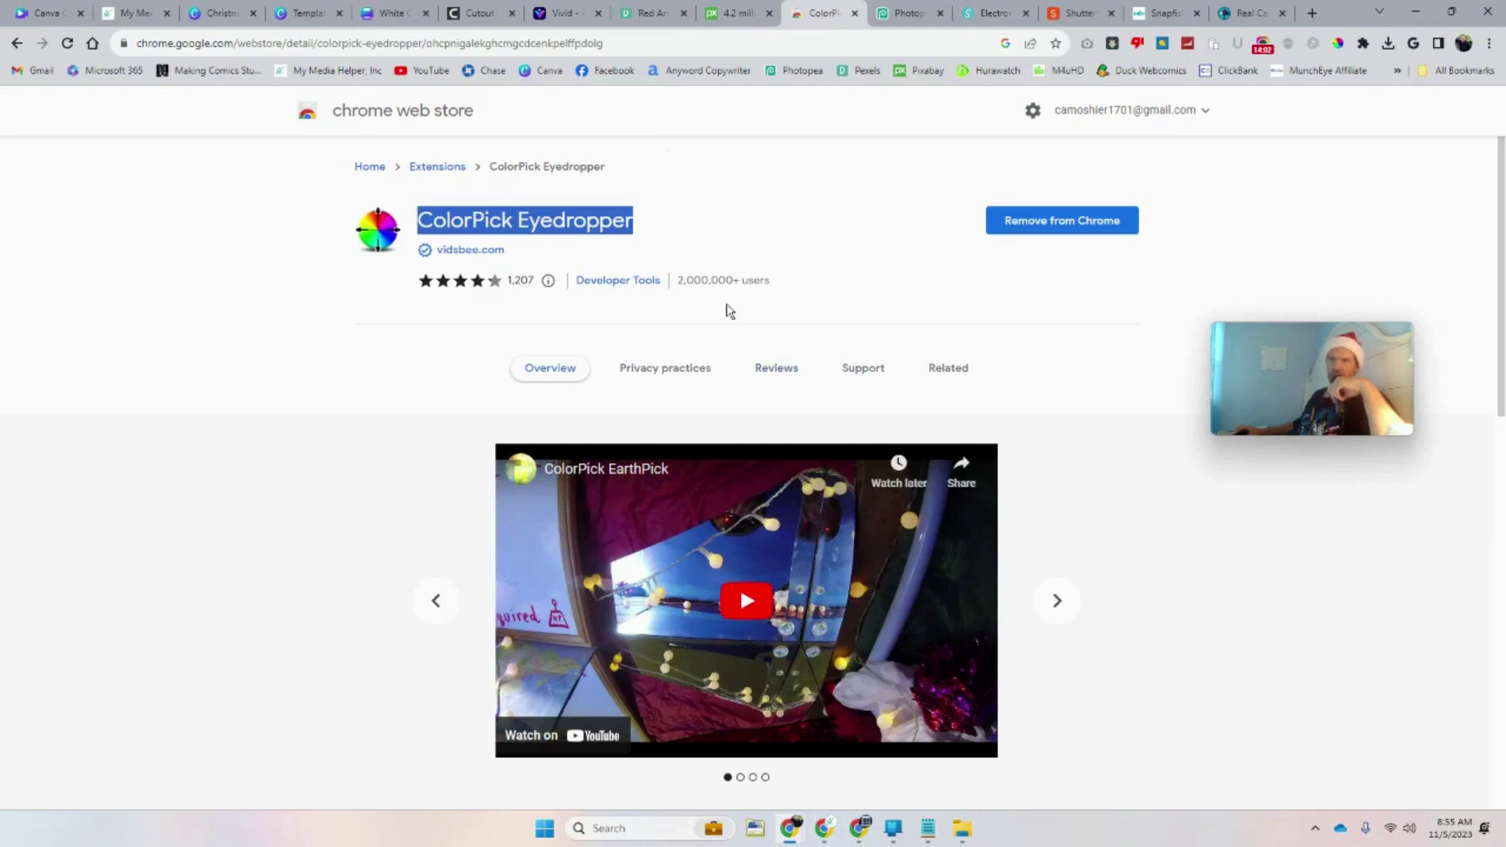
pyautogui.click(388, 15)
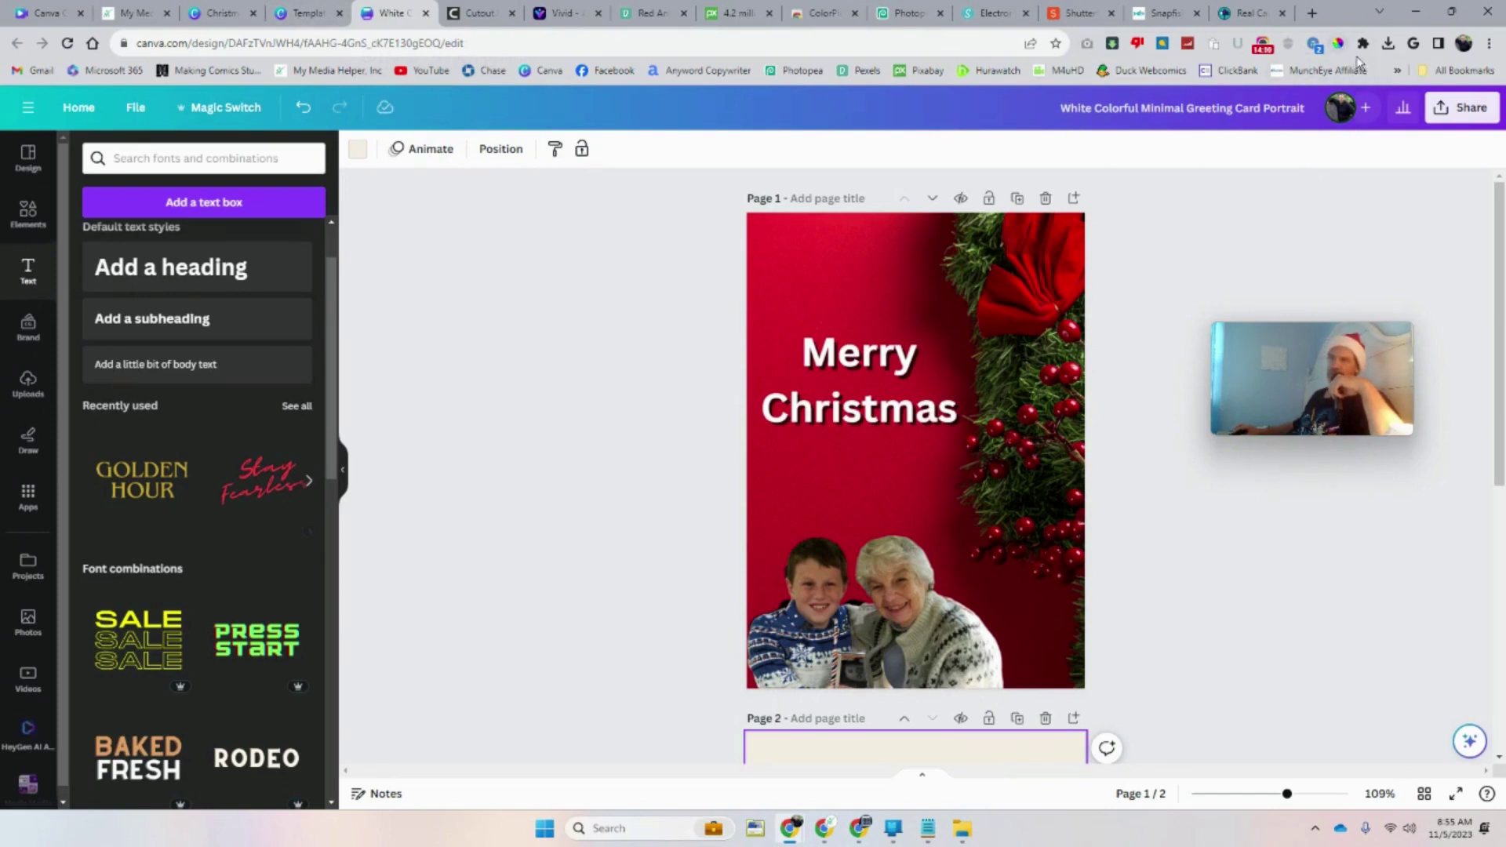
pyautogui.click(1364, 44)
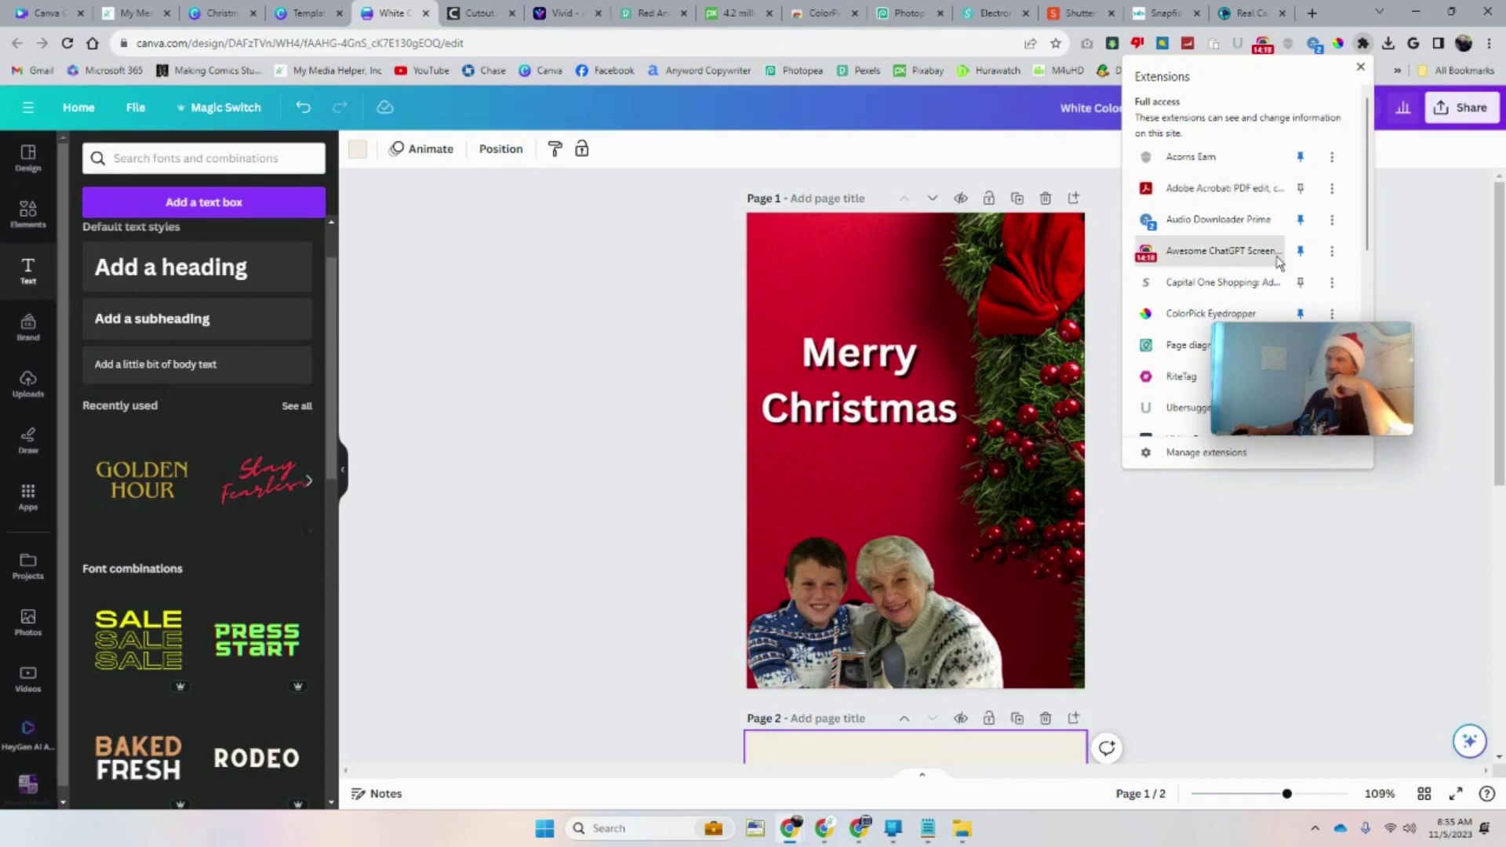
pyautogui.scroll(-1, 1303, 302)
pyautogui.click(1302, 313)
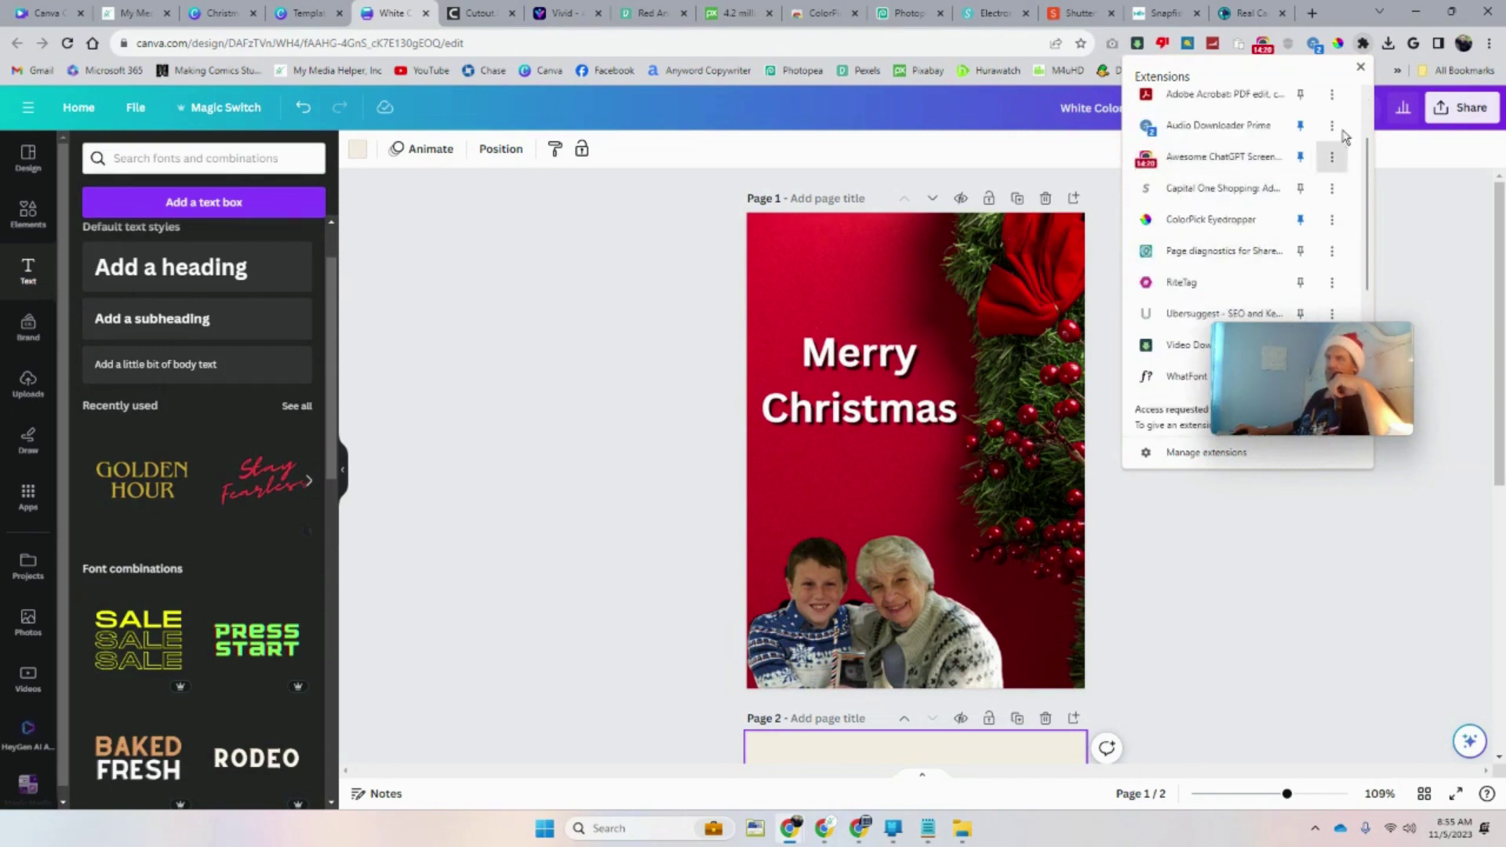
pyautogui.click(1463, 224)
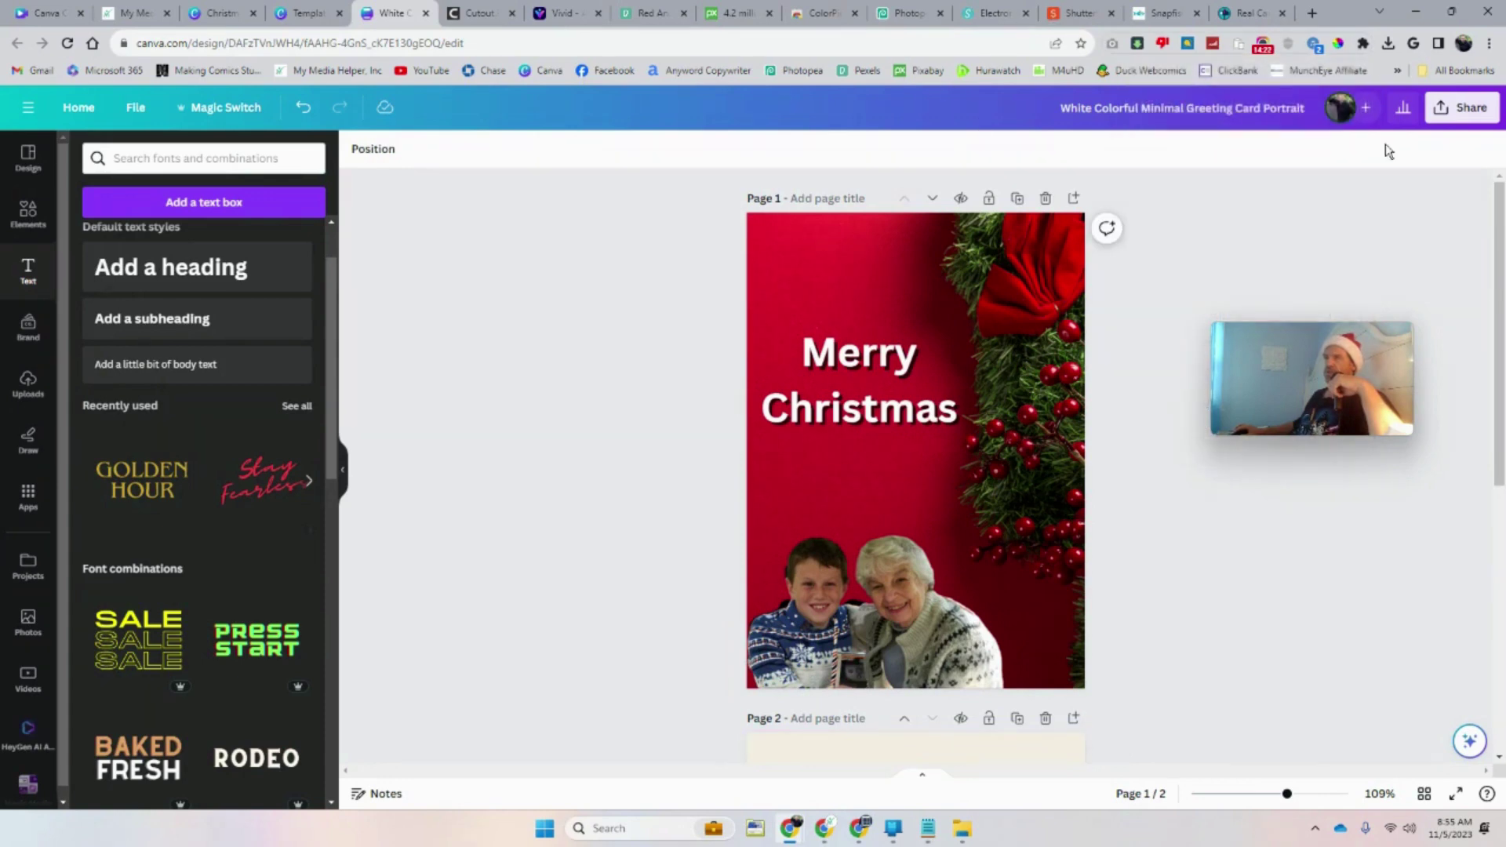
# Keep ColorPick Eyedropper pinned to the toolbar and close the Canva template preview tab
pyautogui.click(818, 15)
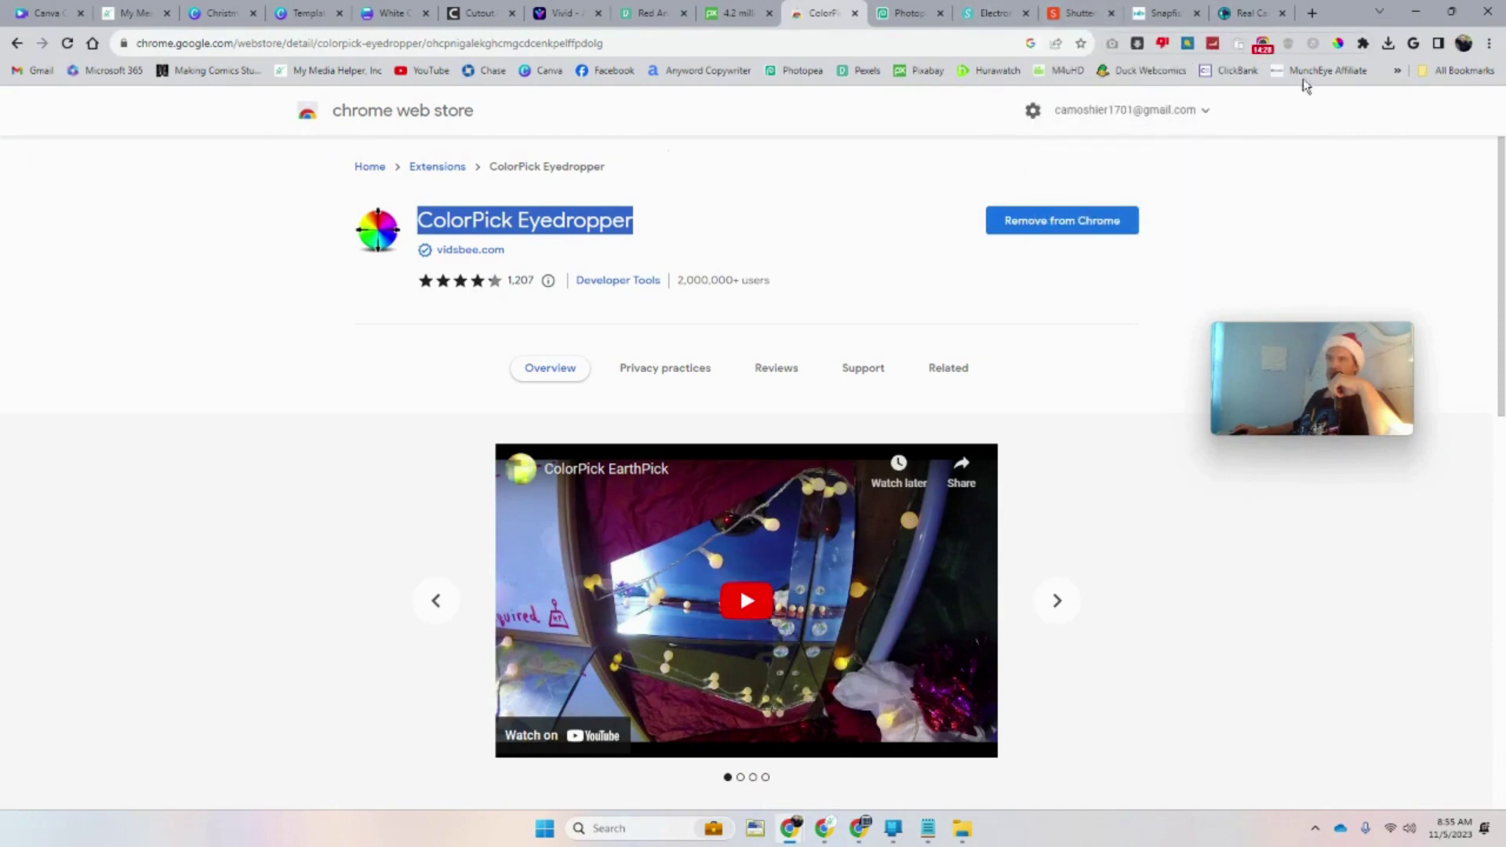
pyautogui.click(1365, 45)
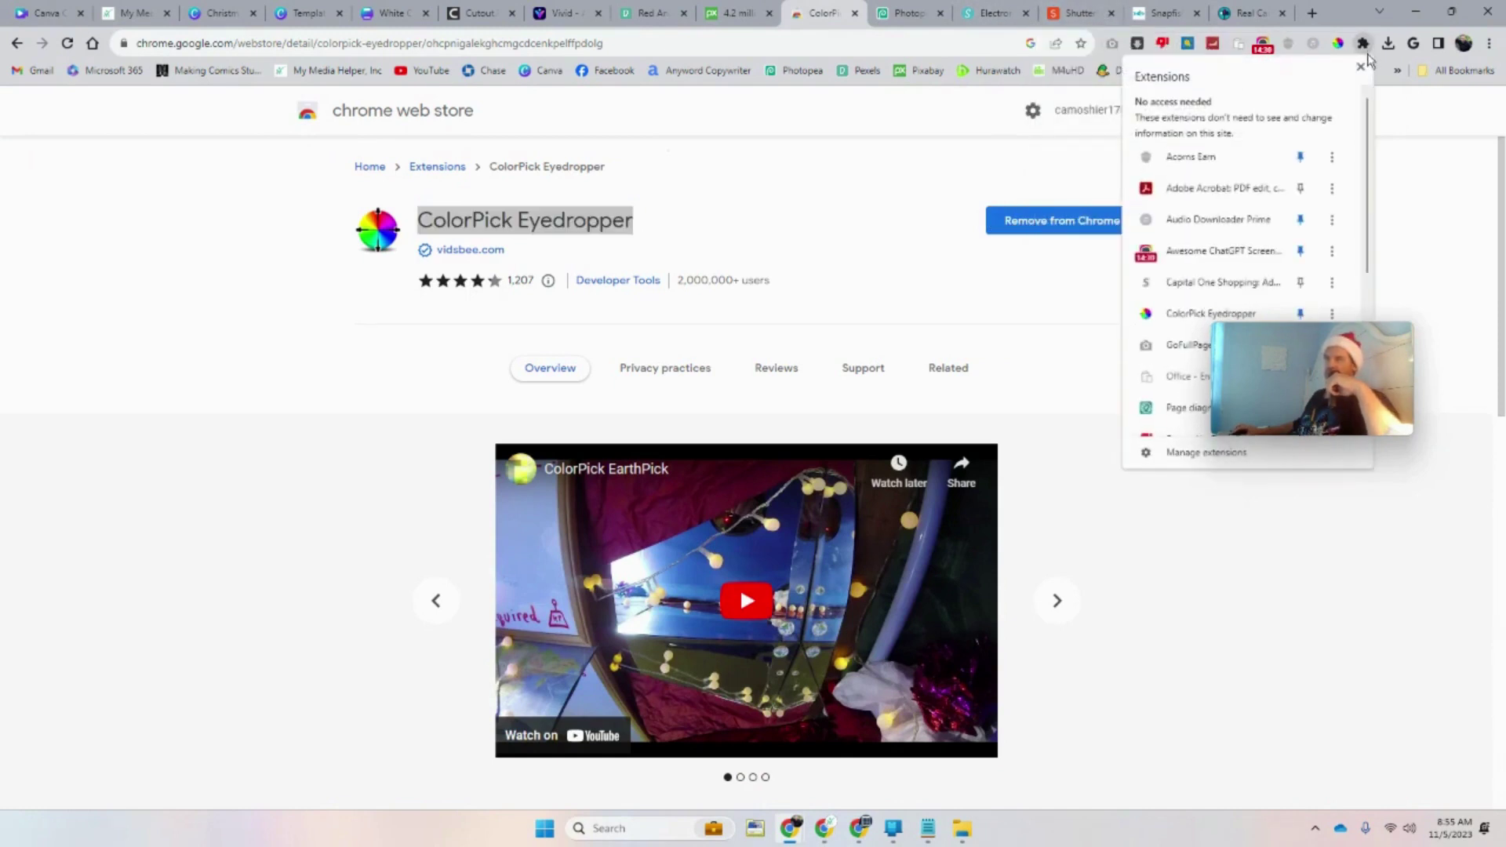
pyautogui.click(1300, 314)
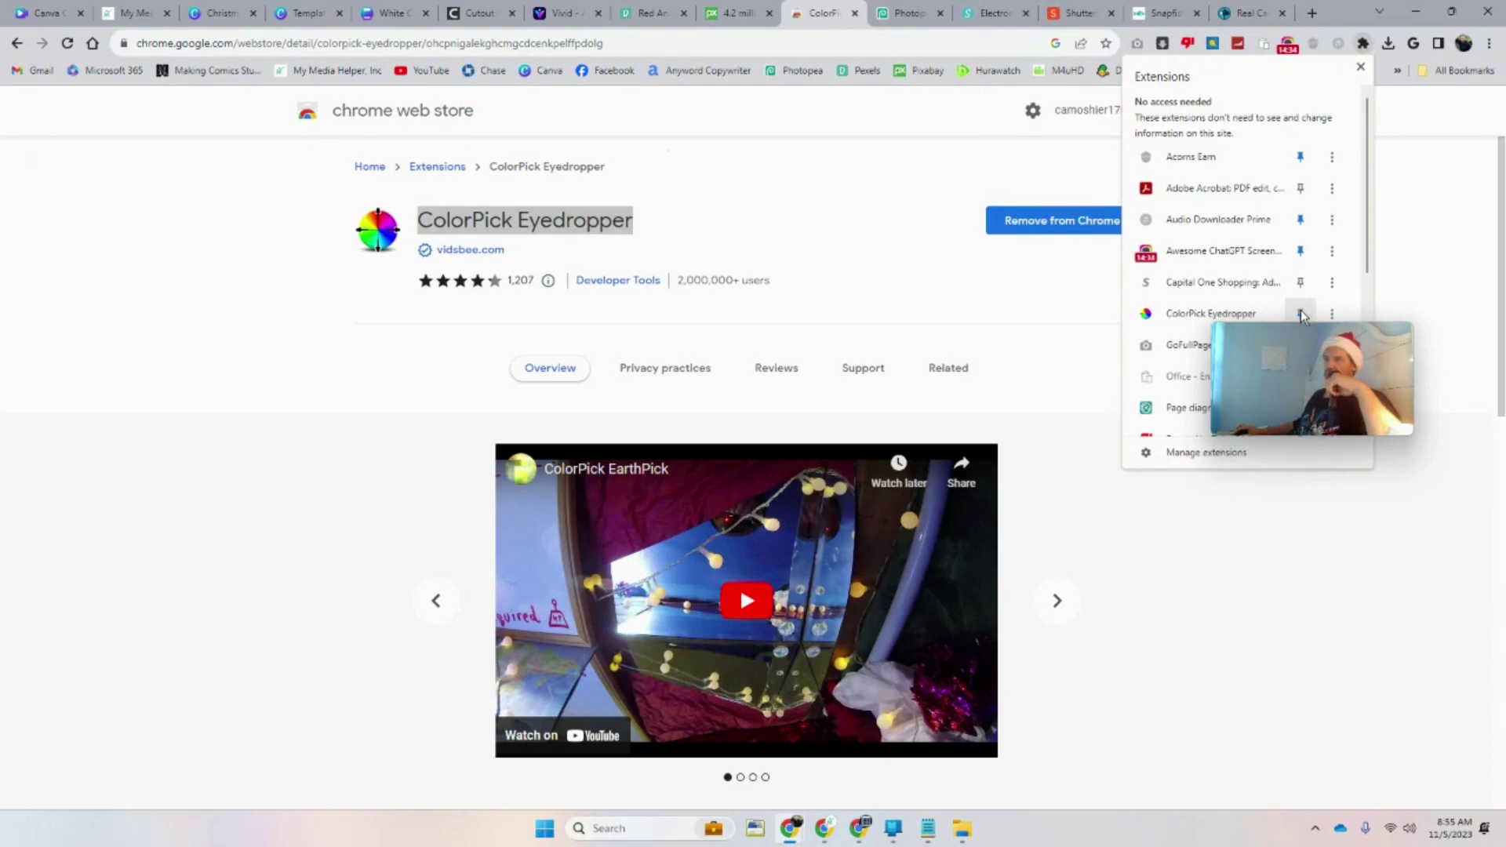
pyautogui.click(1301, 313)
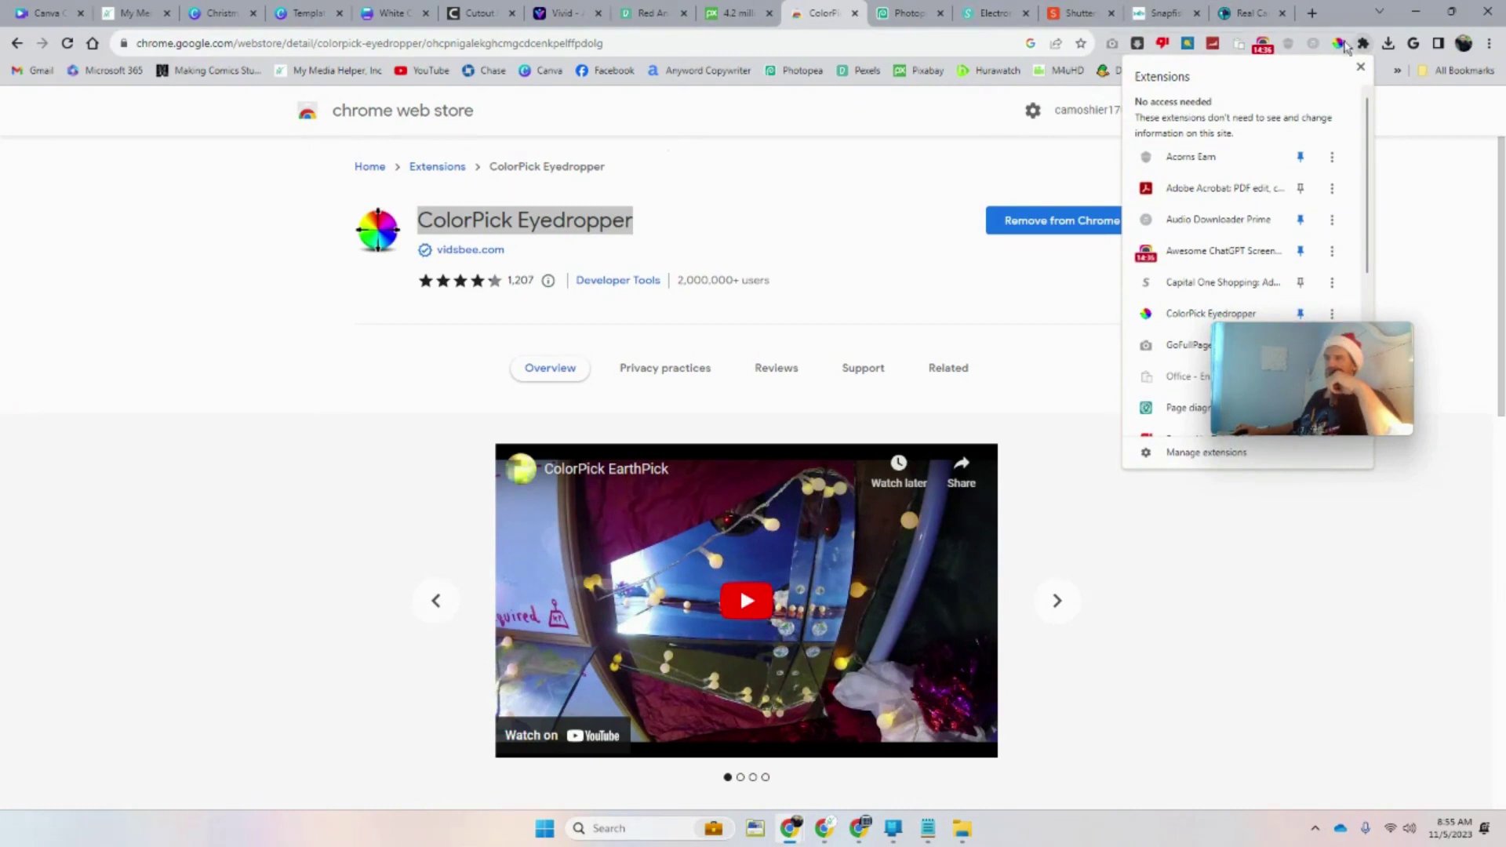
pyautogui.click(1300, 313)
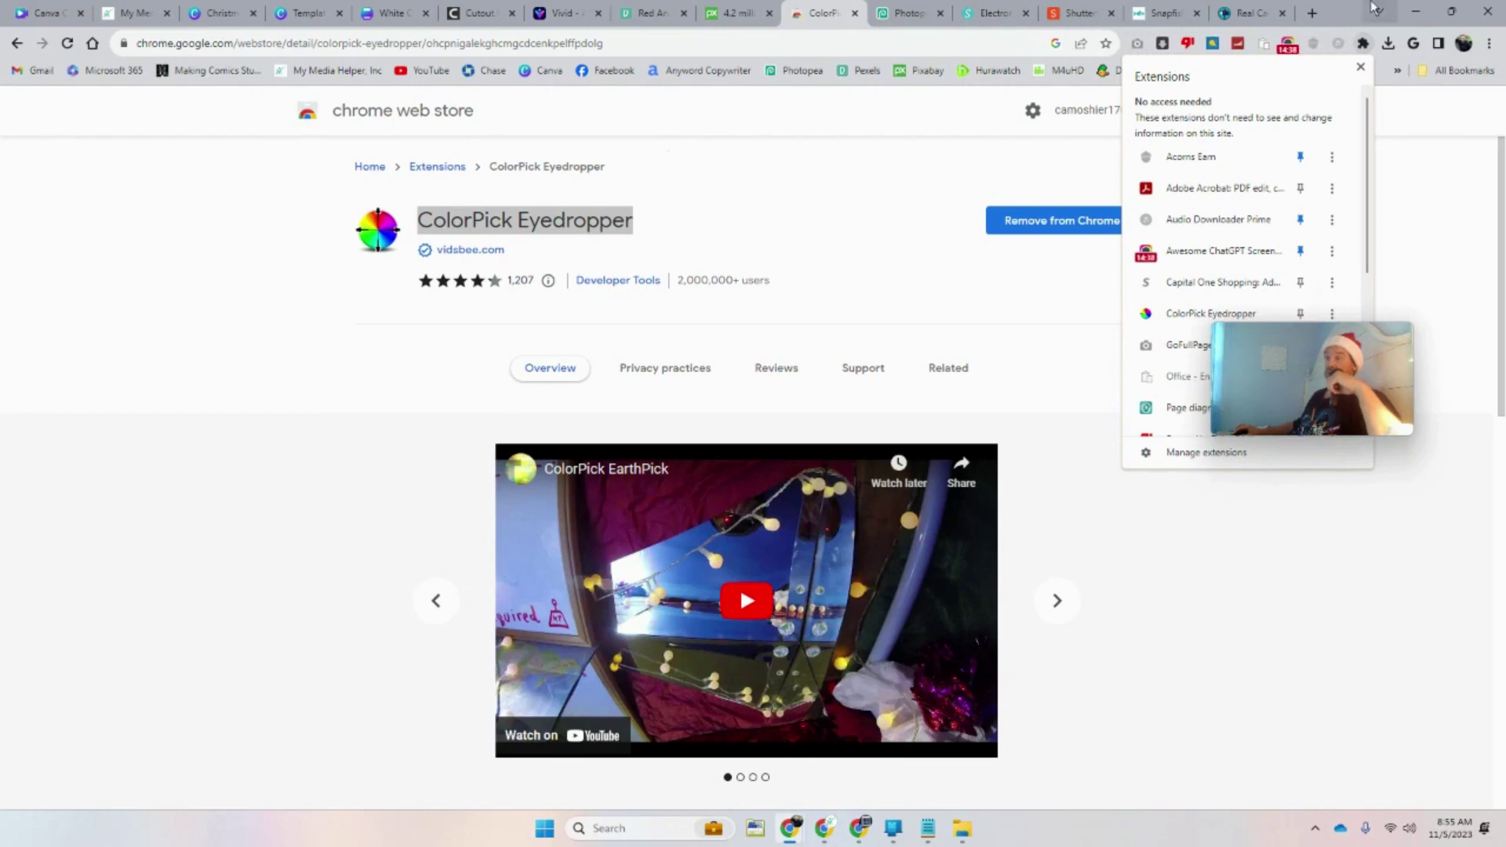
pyautogui.click(1296, 318)
pyautogui.click(1431, 149)
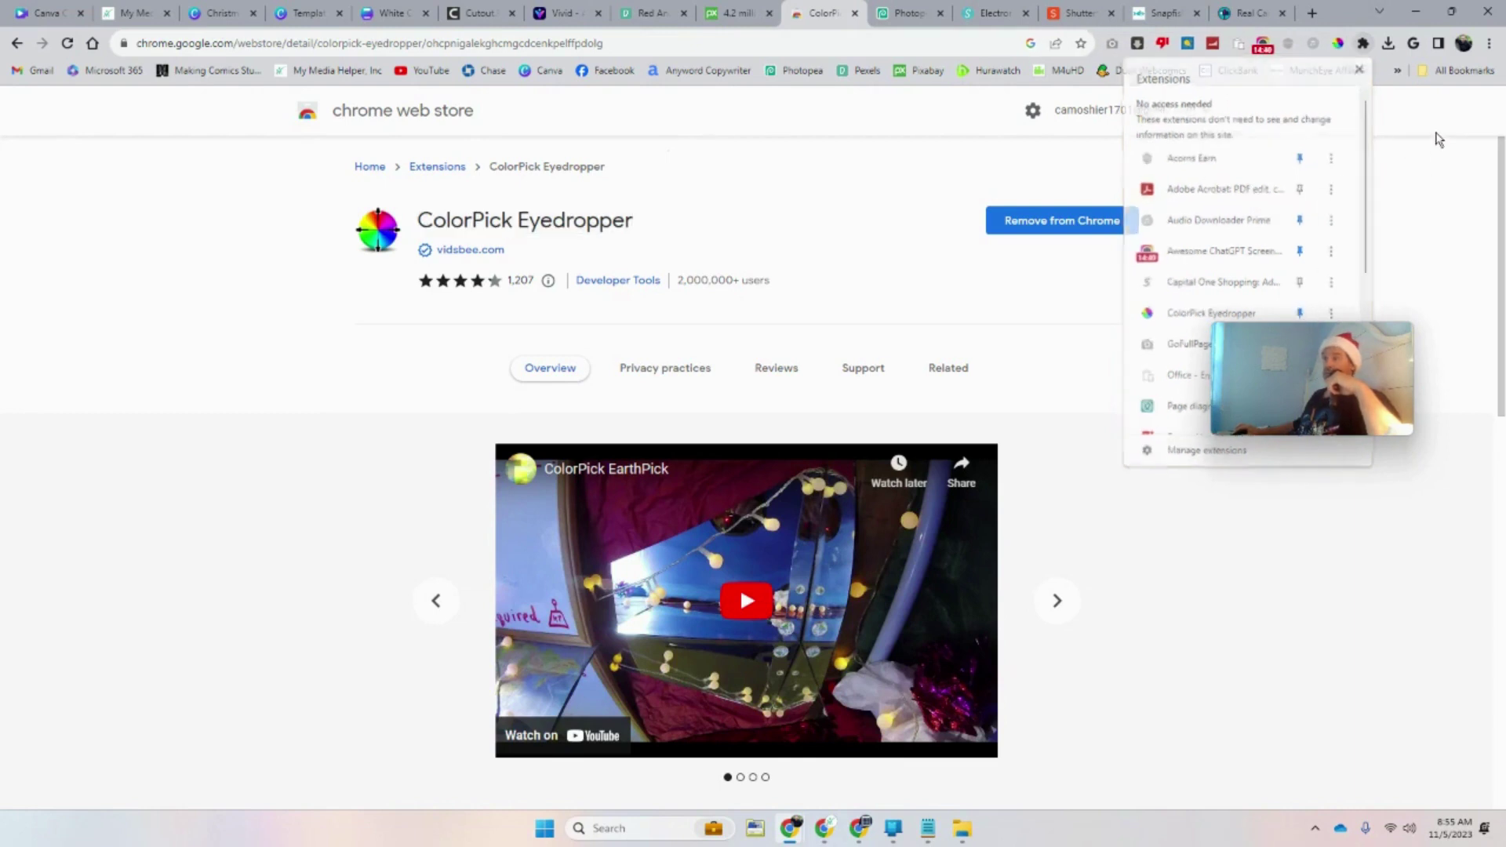
pyautogui.click(290, 14)
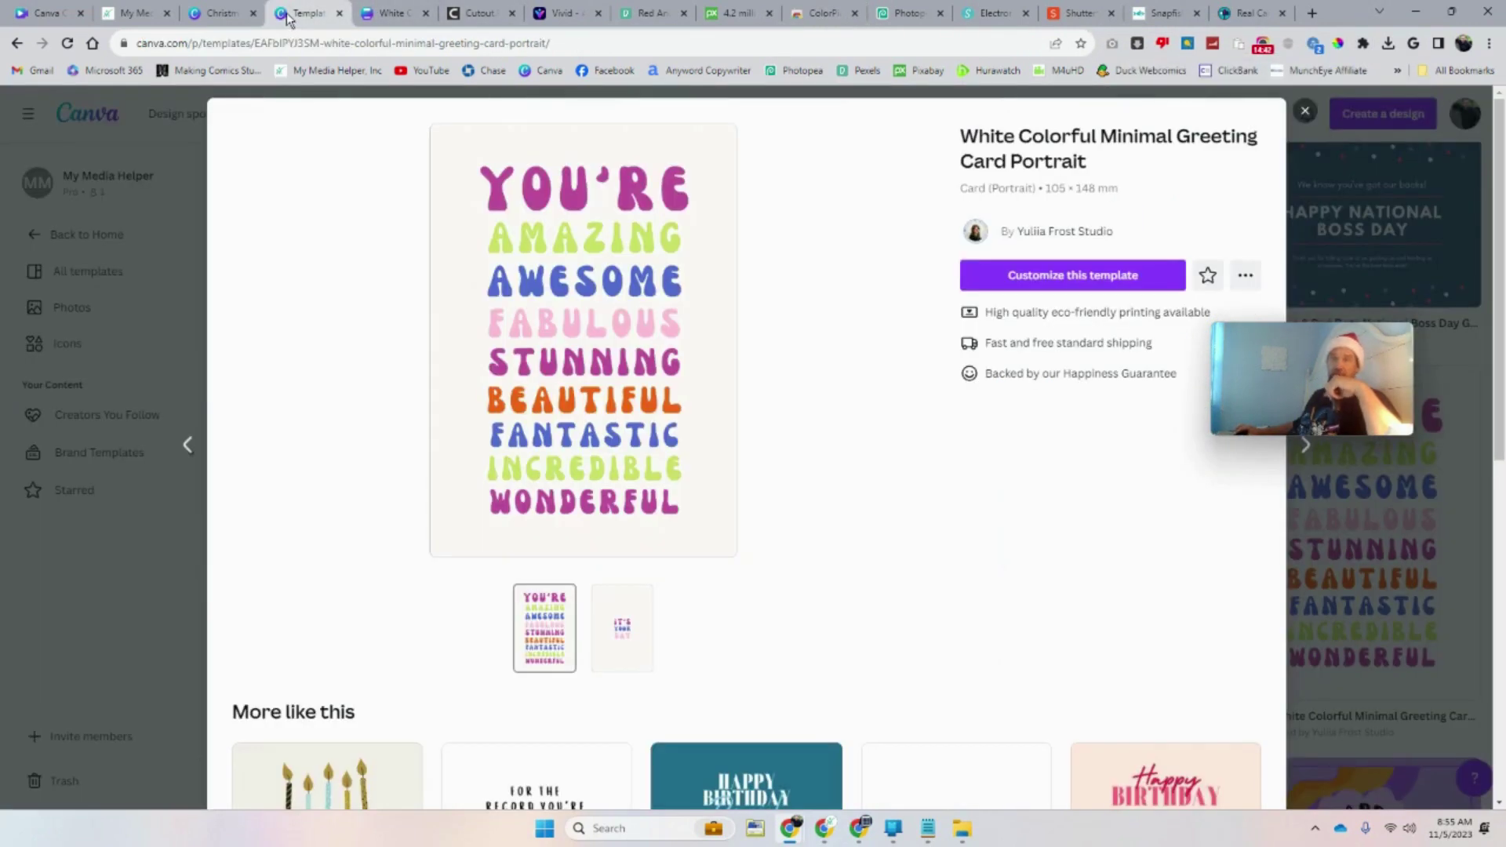
pyautogui.click(339, 13)
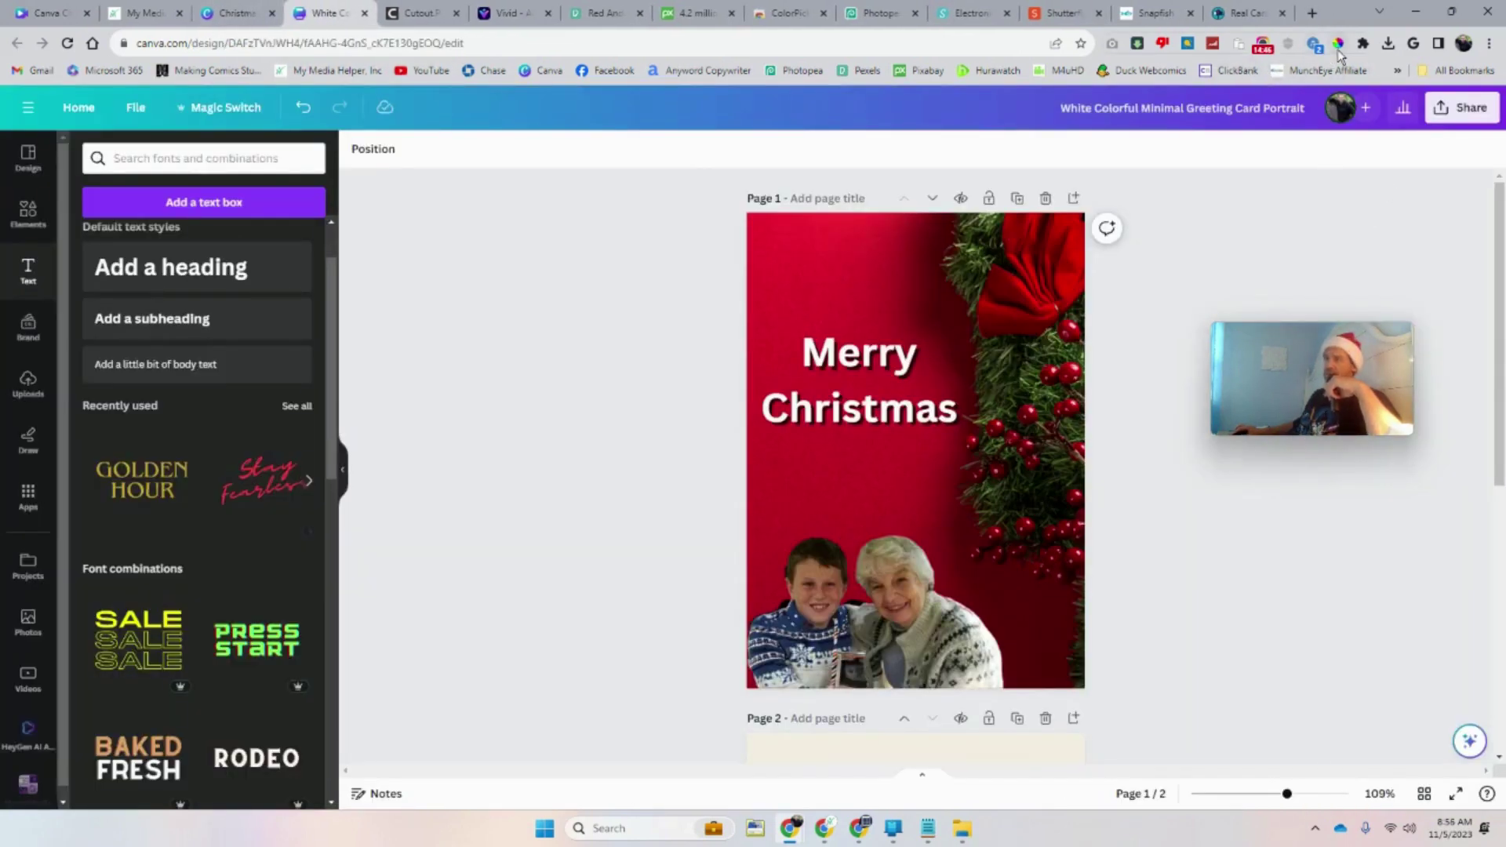
pyautogui.click(1339, 46)
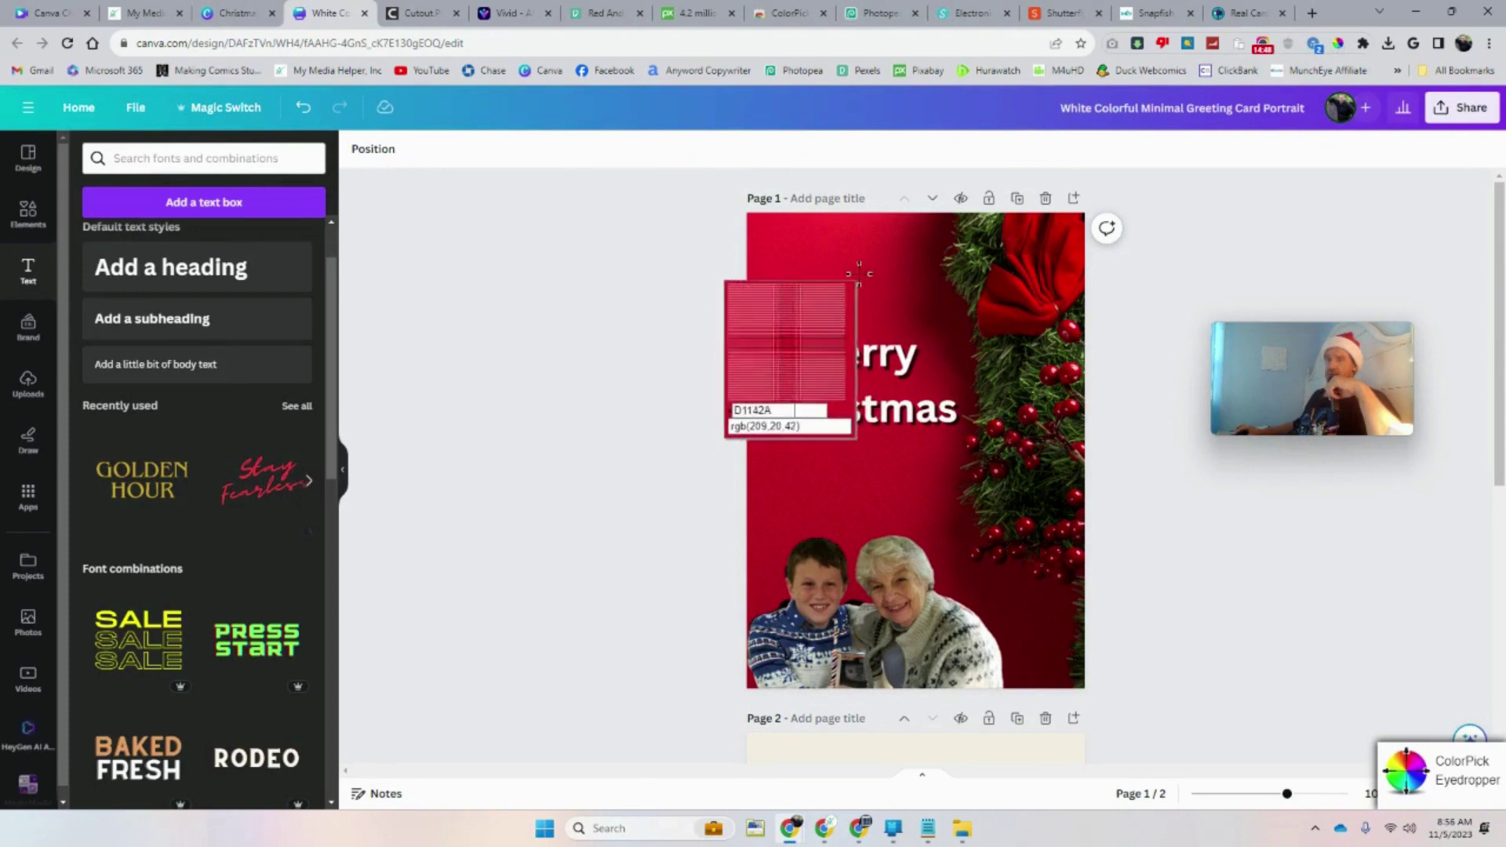
pyautogui.click(813, 250)
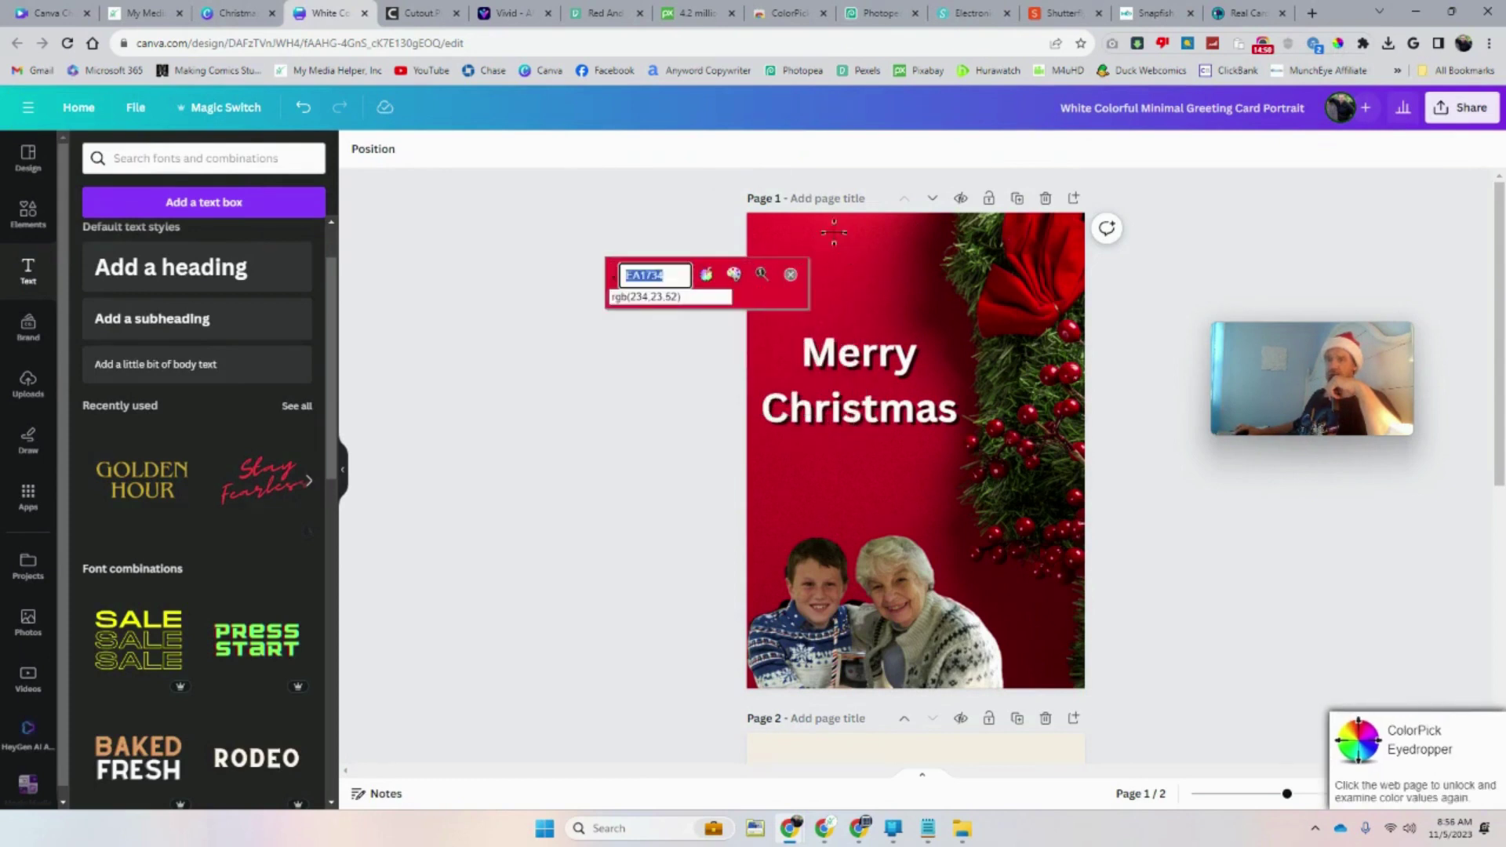
pyautogui.rightClick(655, 272)
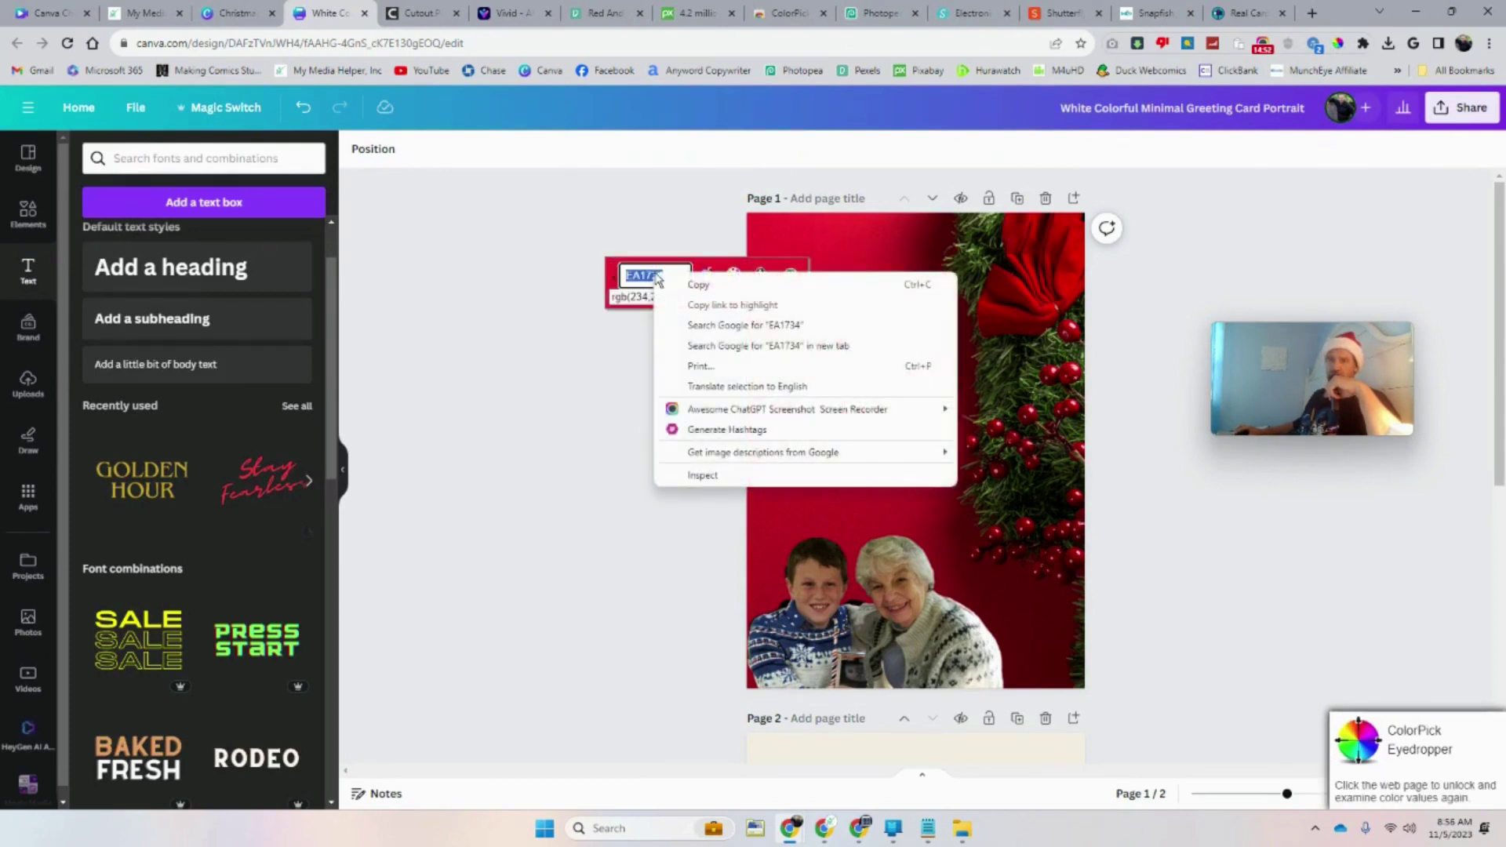
pyautogui.click(672, 281)
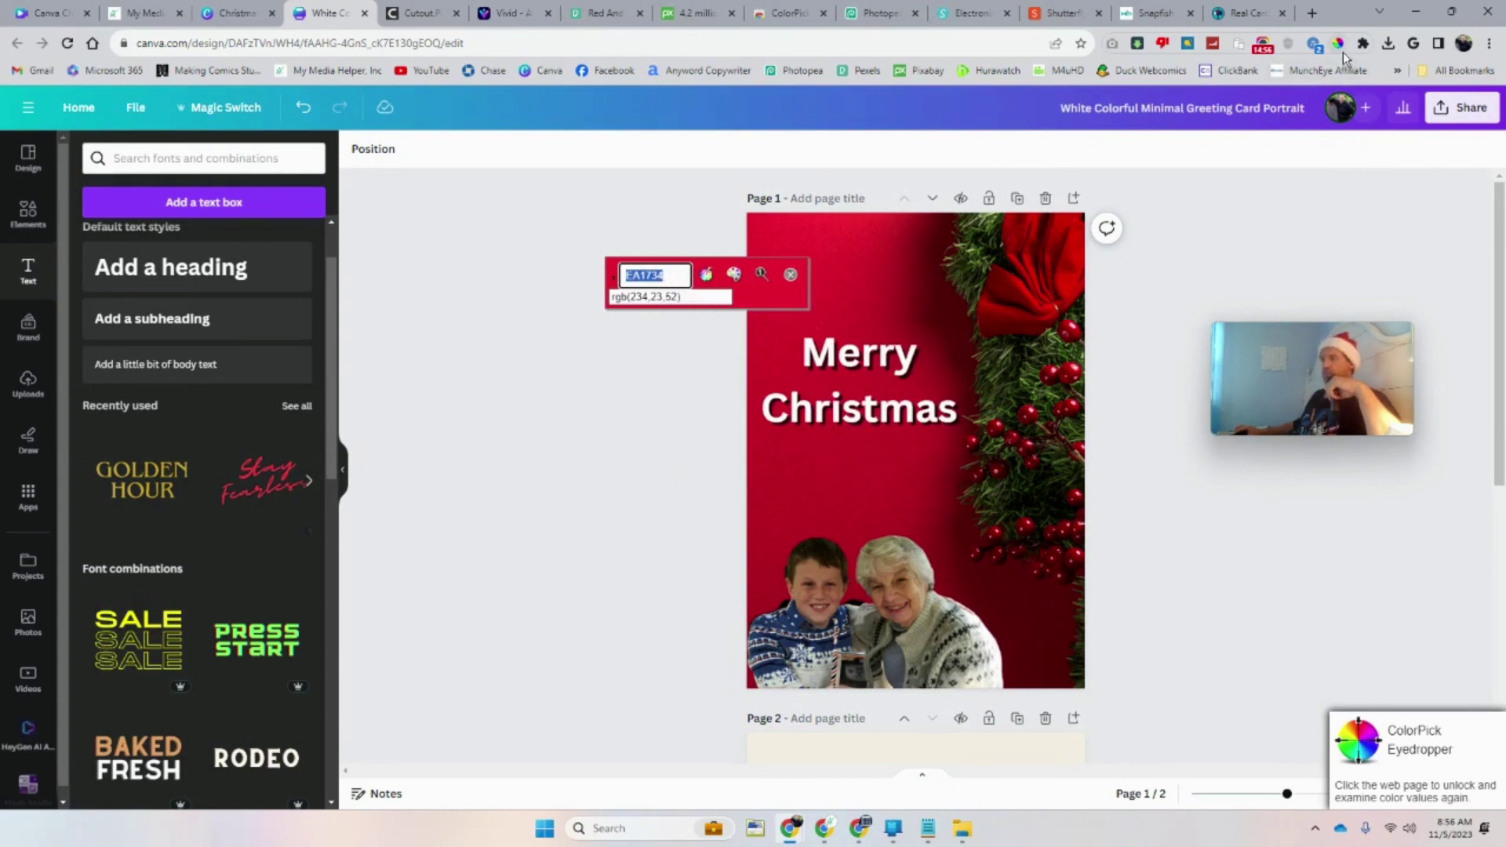
pyautogui.click(1339, 44)
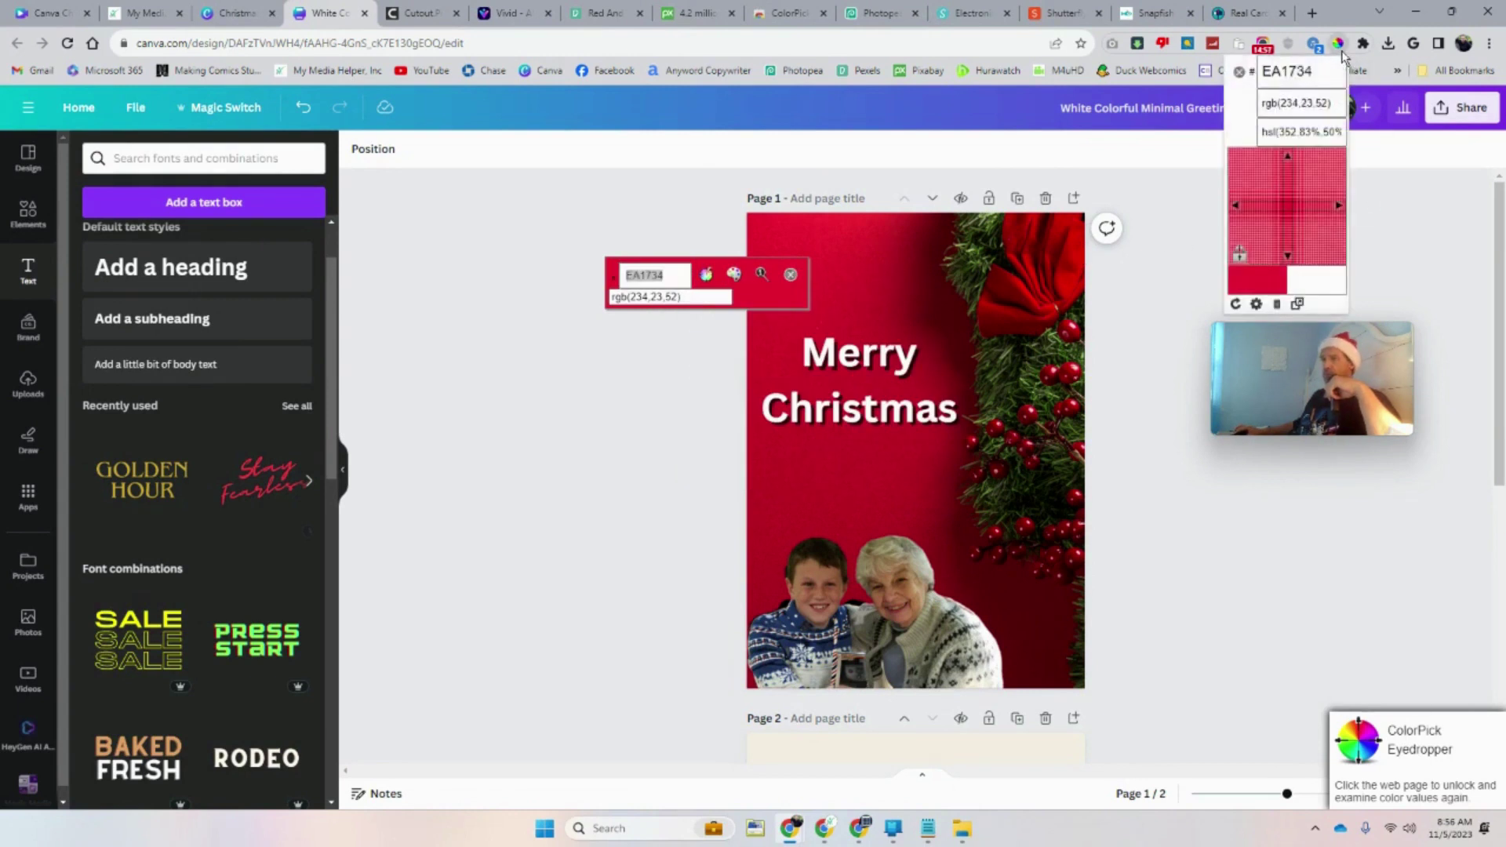
pyautogui.click(1240, 73)
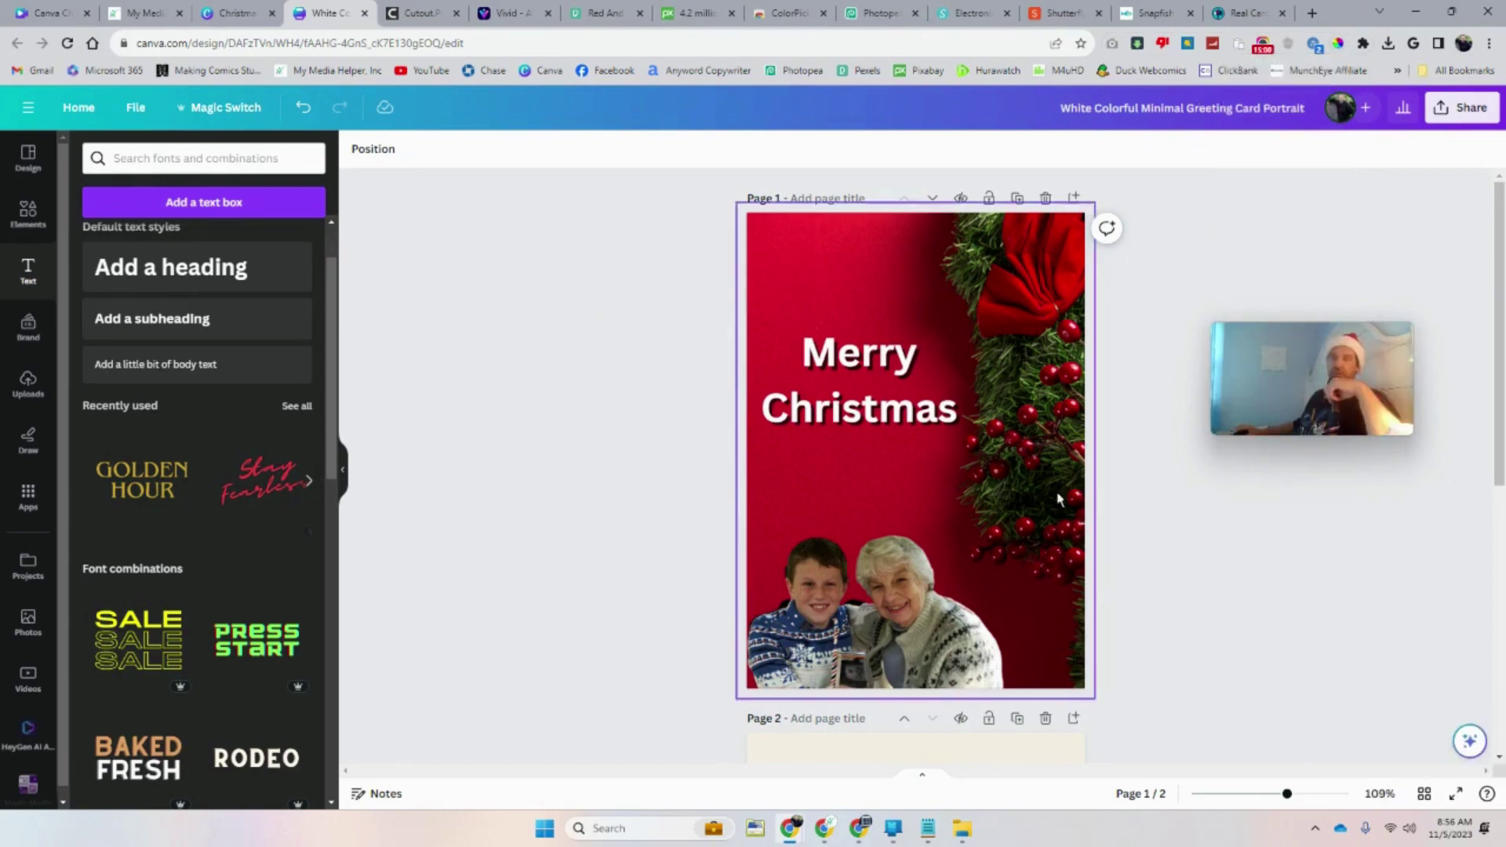
pyautogui.scroll(-4, 1059, 499)
# Give Page 2 a custom background colour of EA1734 to match the cover
pyautogui.click(934, 562)
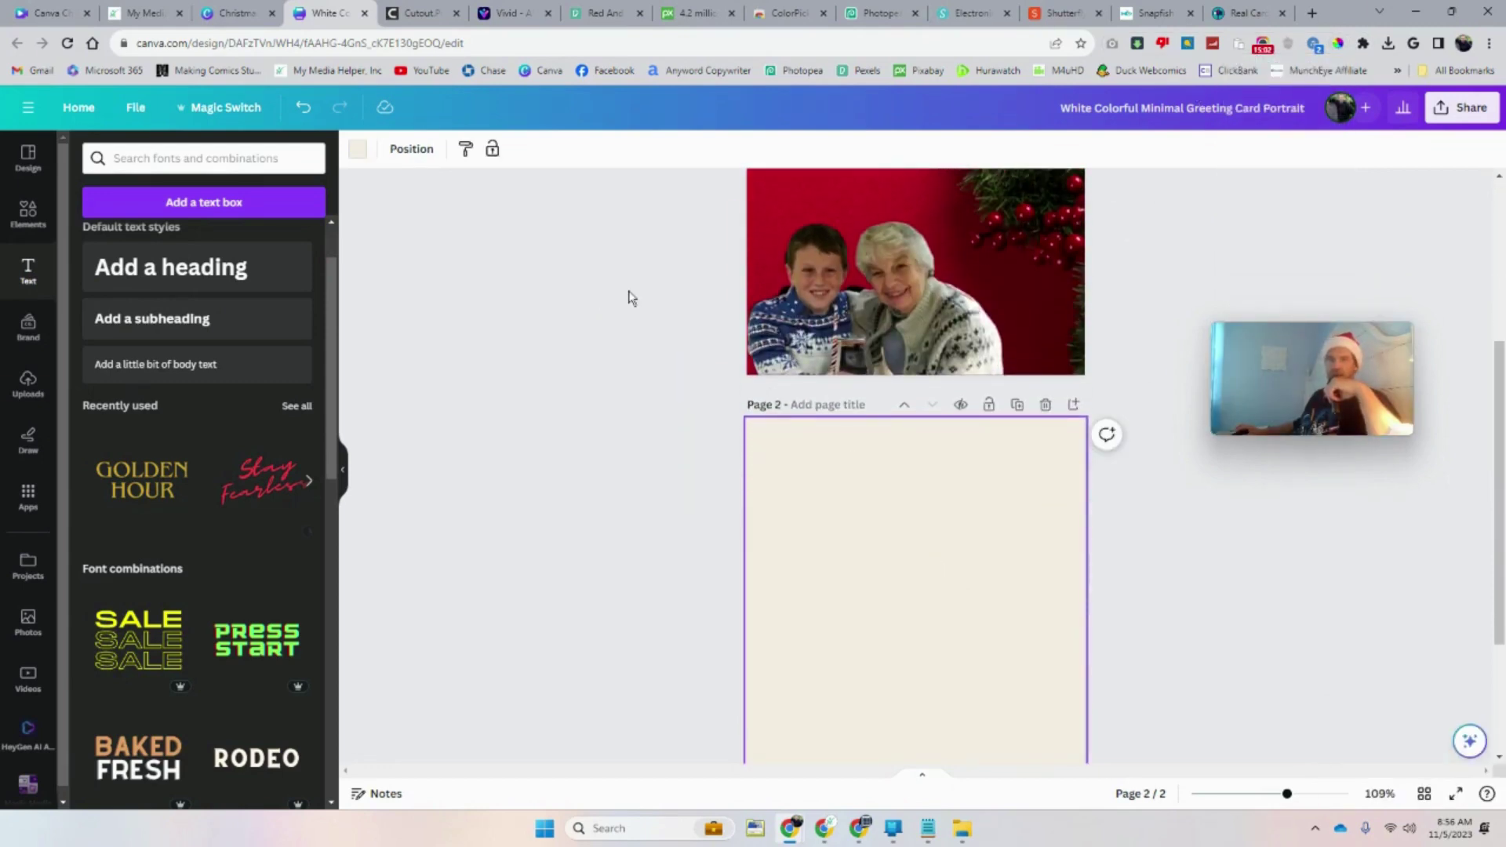
pyautogui.click(354, 151)
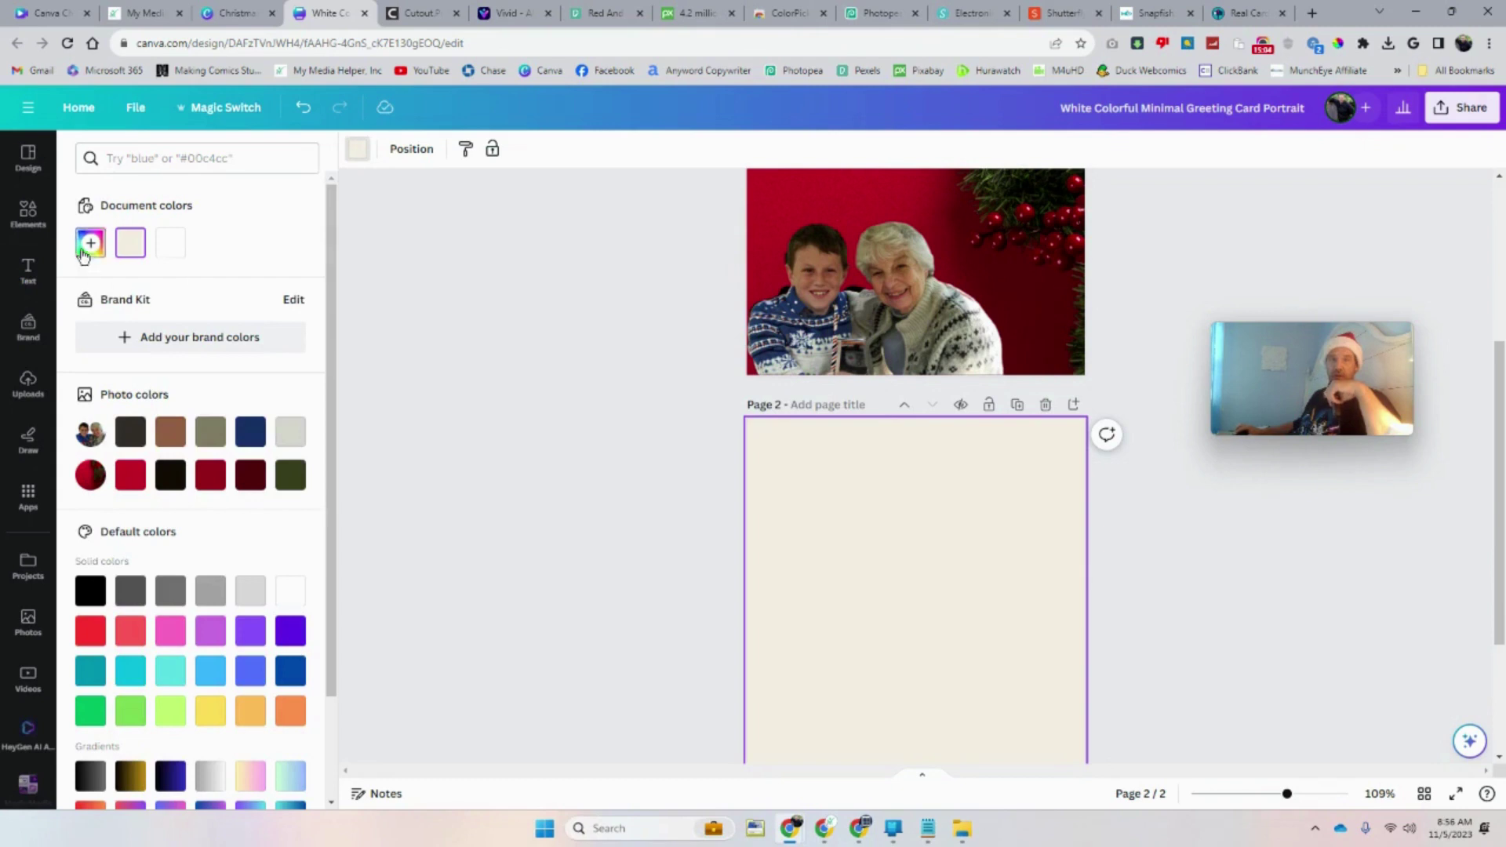
pyautogui.click(84, 254)
pyautogui.rightClick(182, 440)
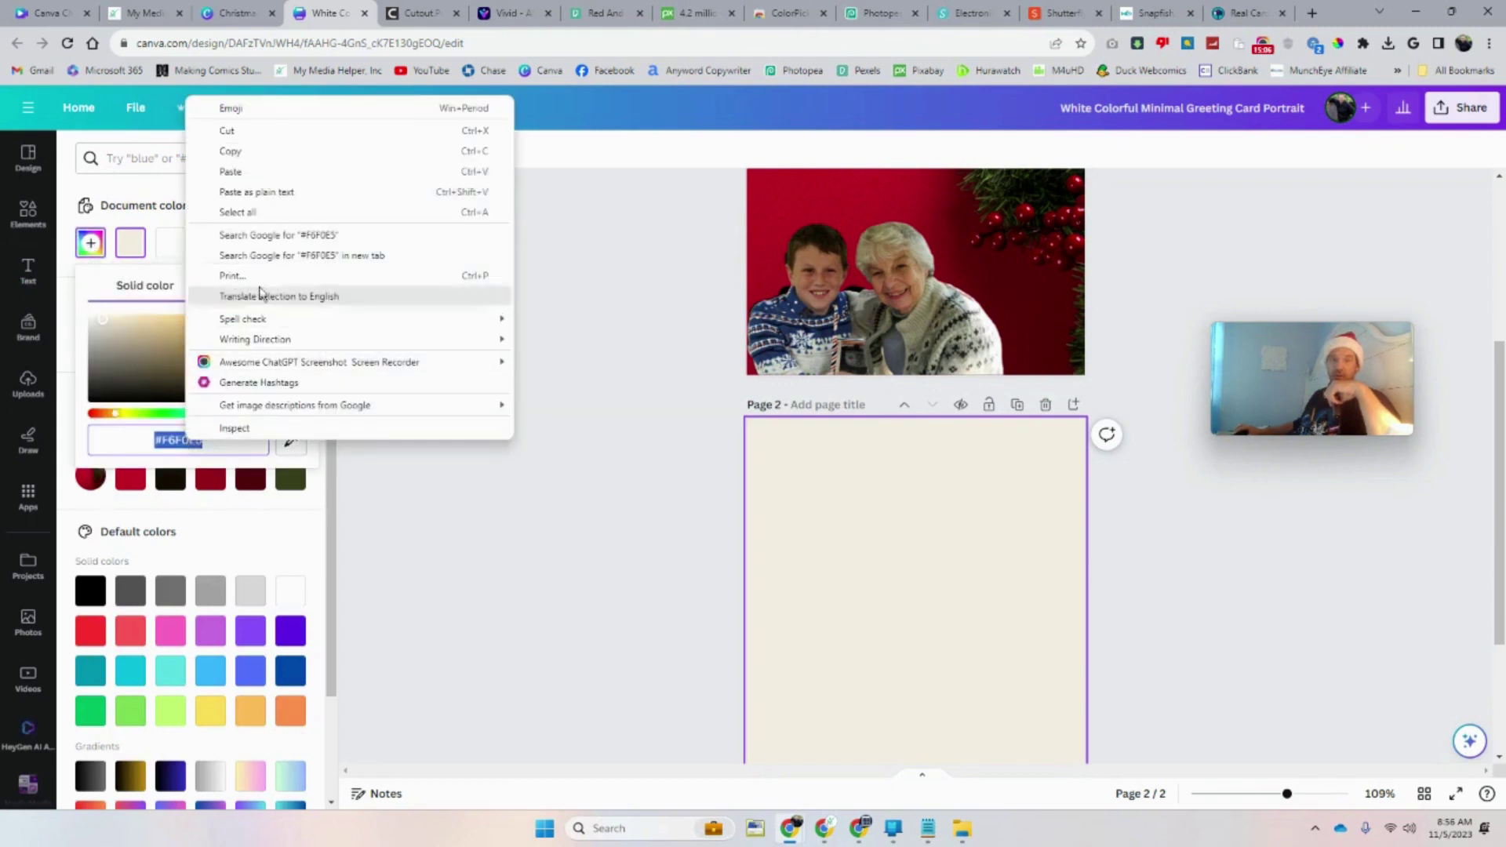
pyautogui.click(262, 173)
pyautogui.press('Escape')
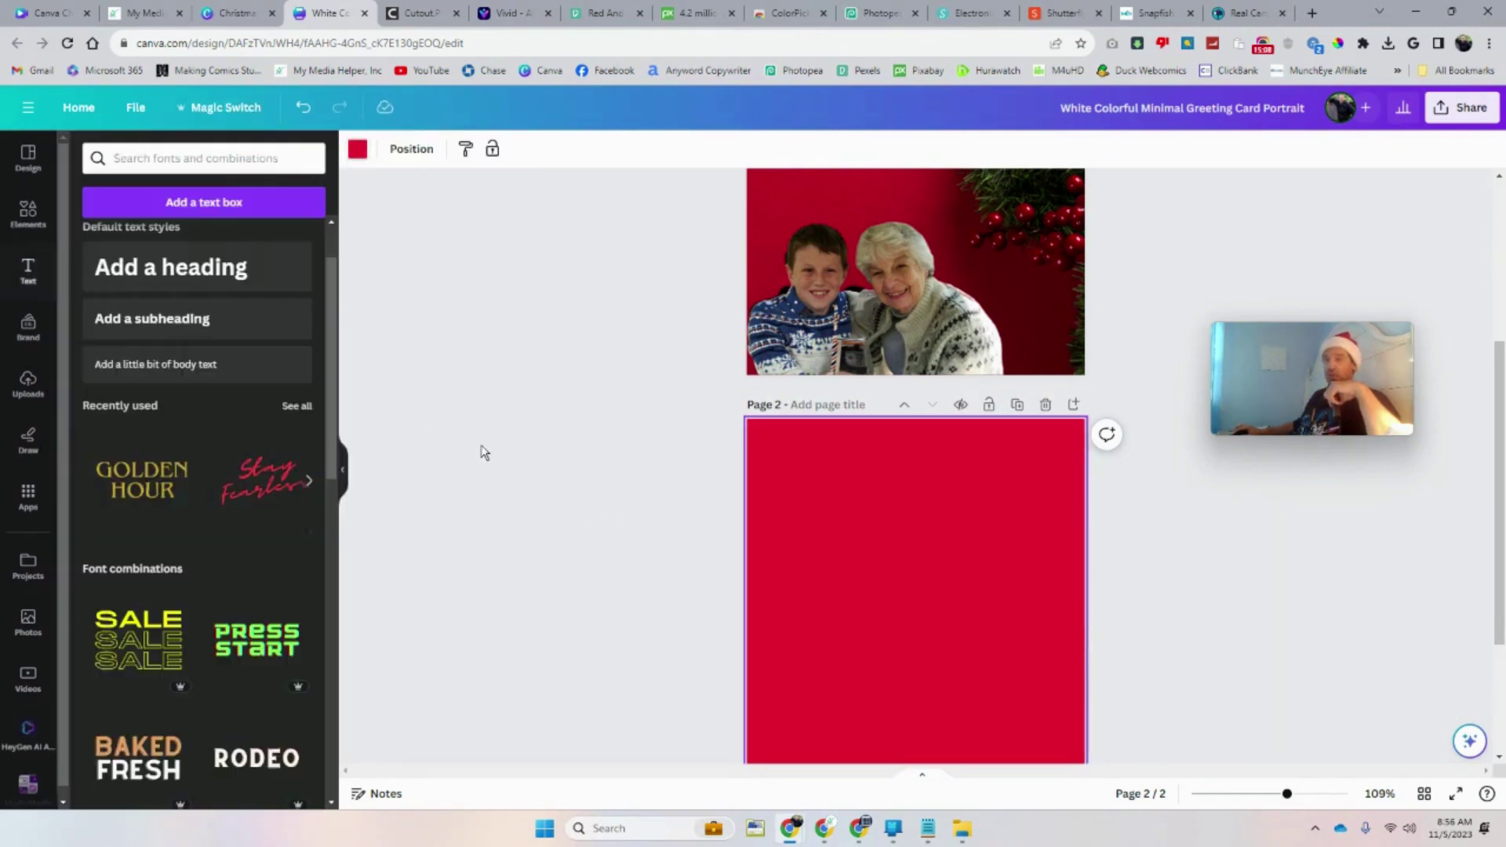
pyautogui.click(619, 471)
pyautogui.scroll(4, 619, 470)
# Download all pages of the card as PNG
pyautogui.scroll(-6, 810, 533)
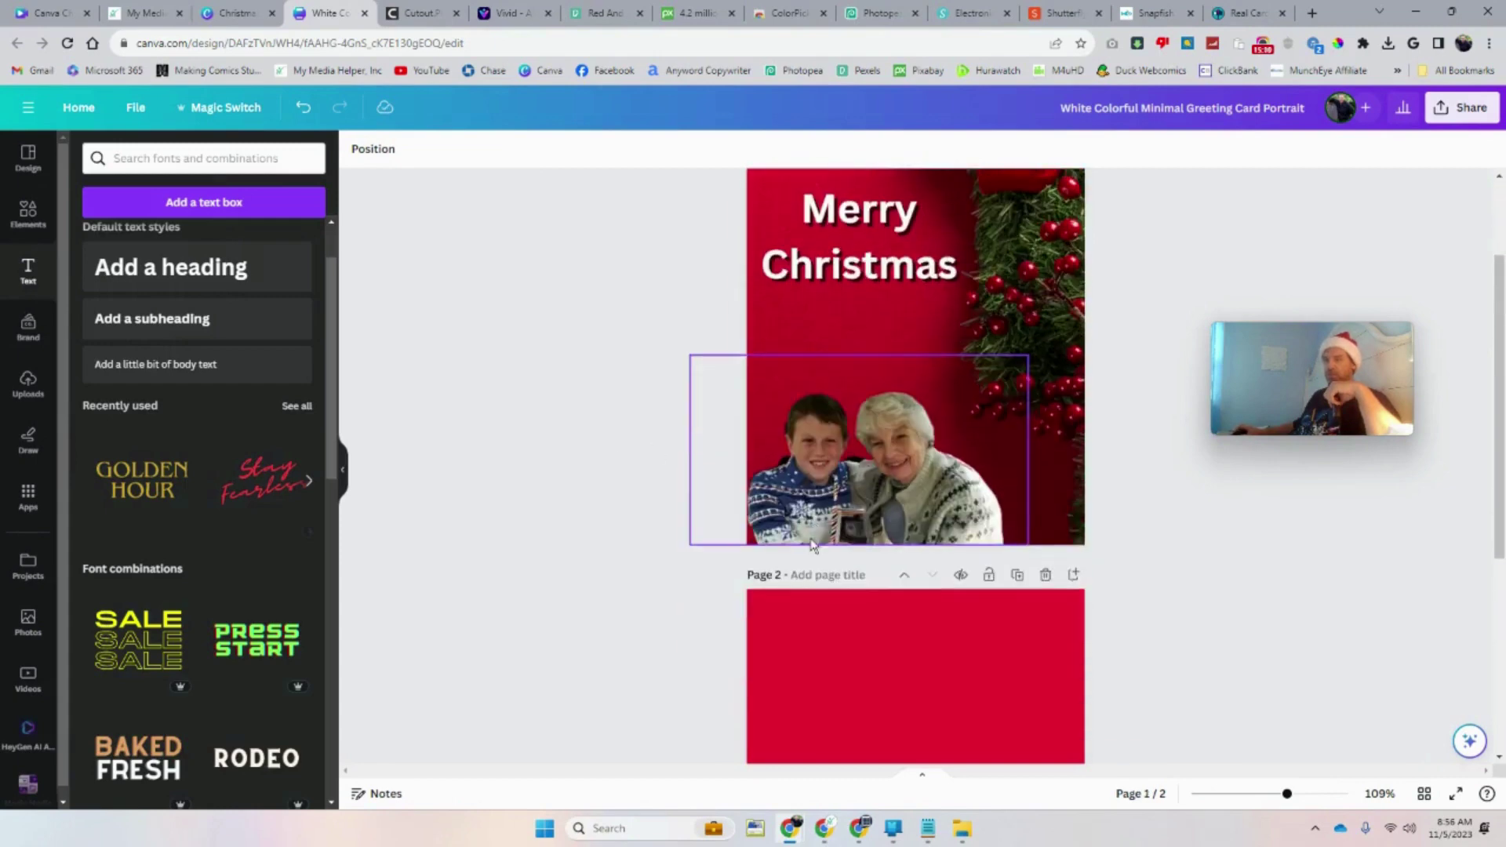
pyautogui.scroll(5, 809, 532)
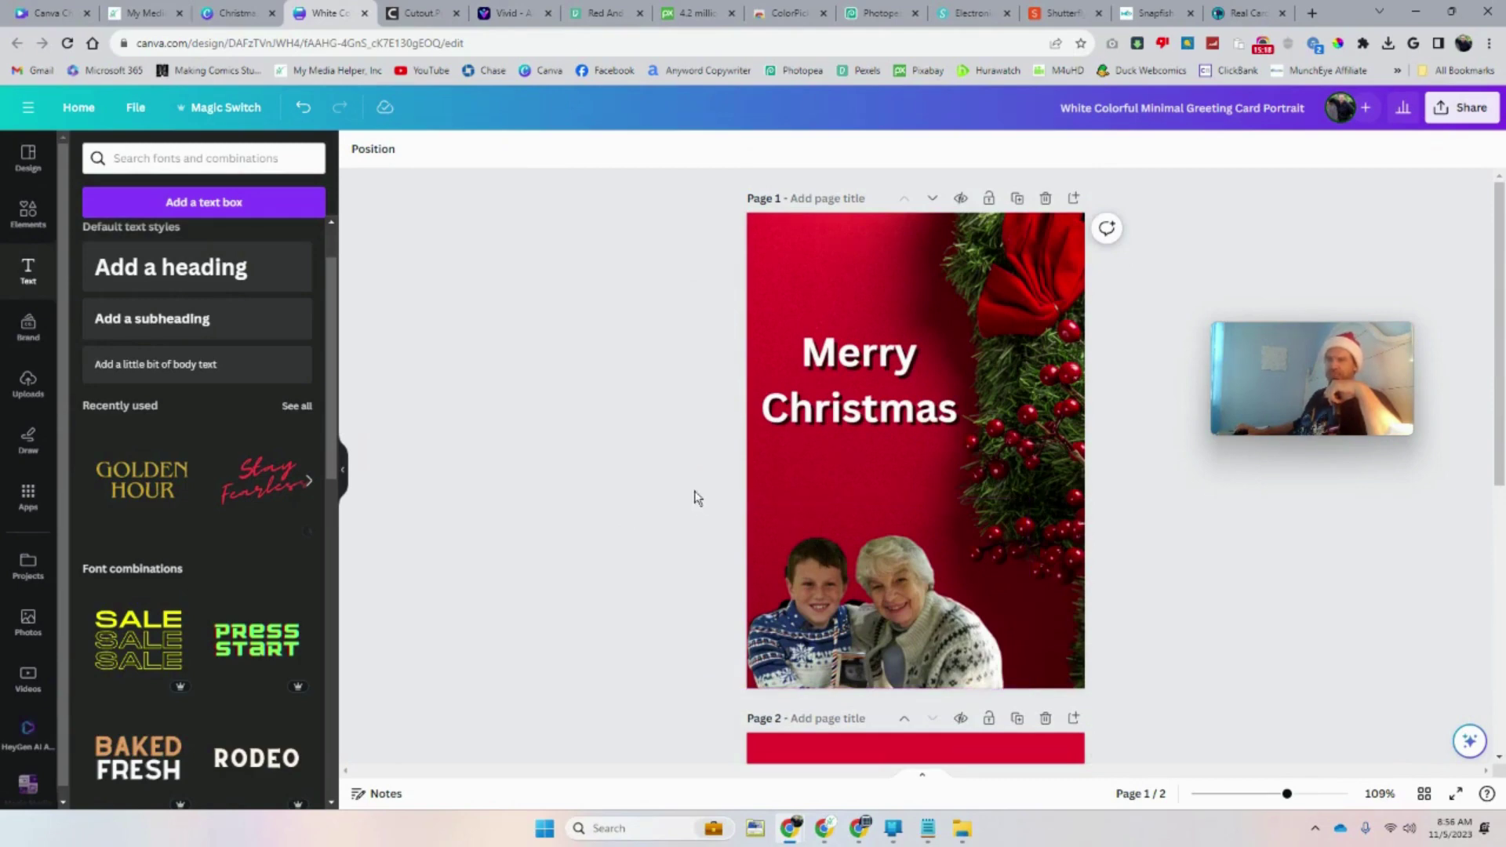
pyautogui.scroll(-4, 697, 499)
pyautogui.scroll(4, 730, 482)
pyautogui.click(1451, 114)
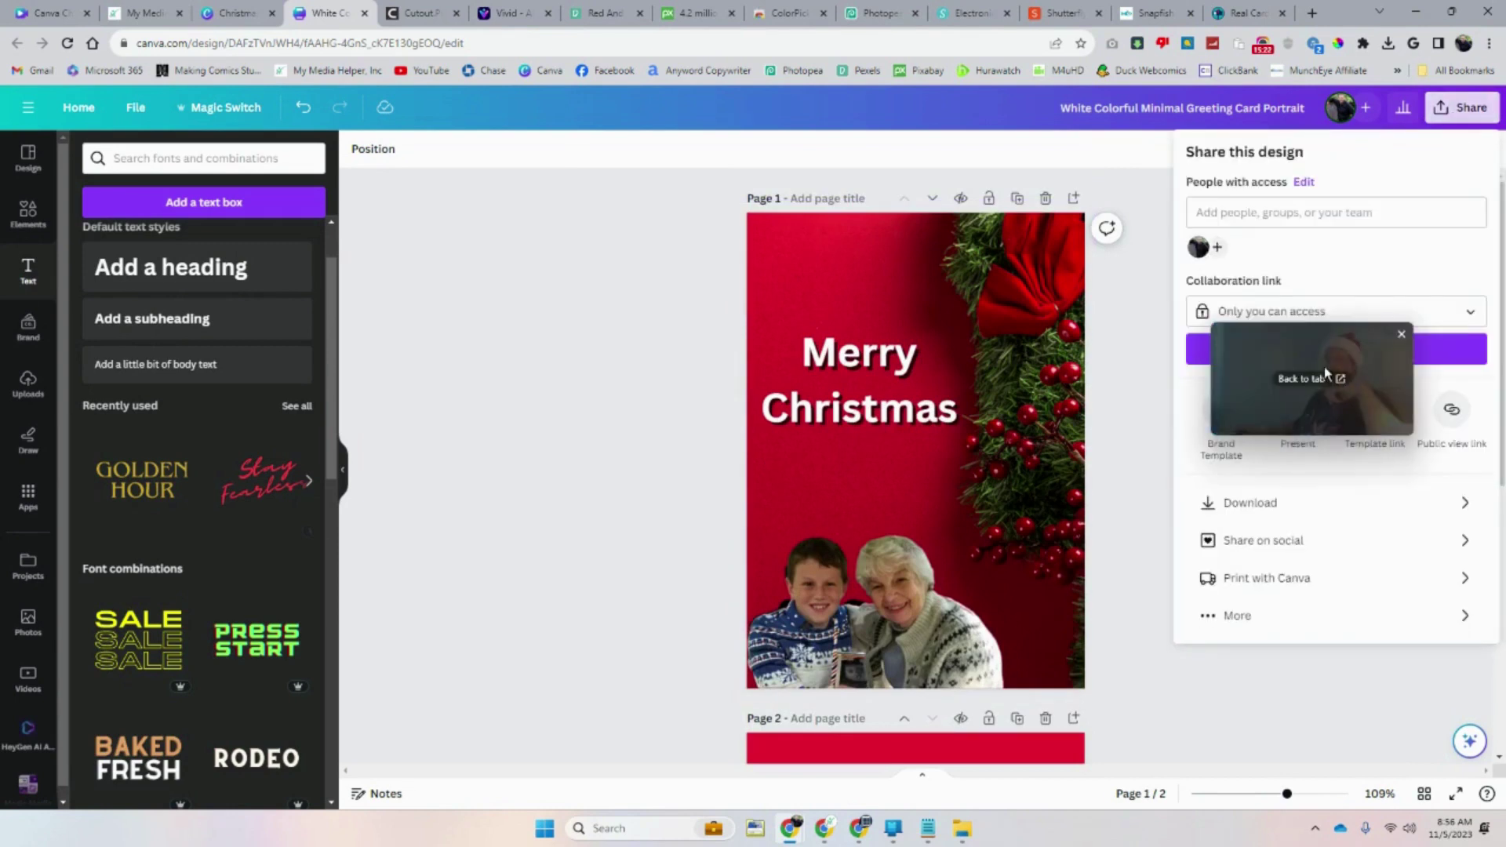
pyautogui.moveTo(1325, 365); pyautogui.dragTo(581, 267)
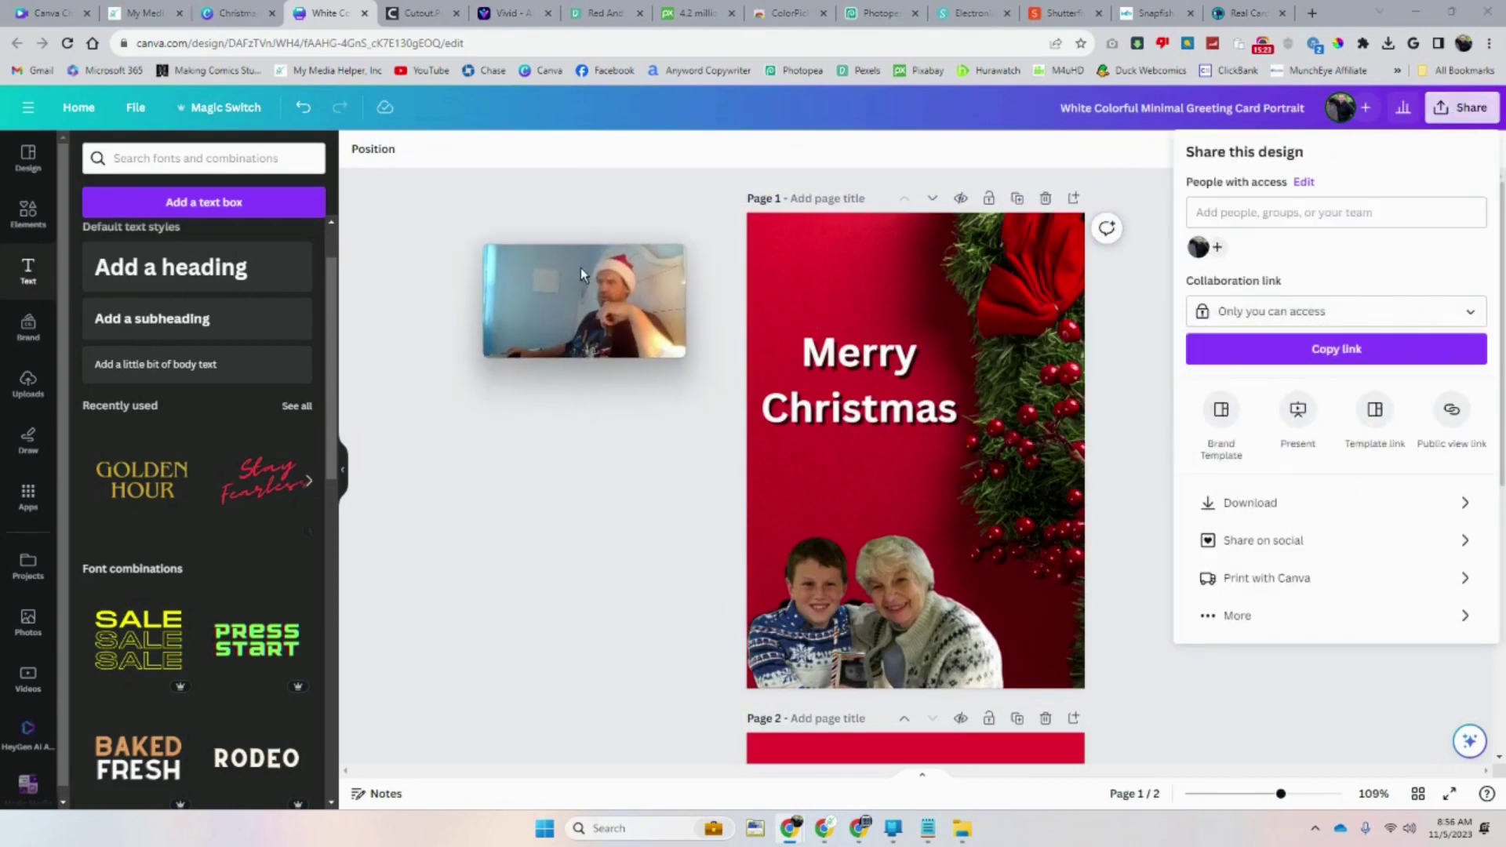
pyautogui.click(1291, 512)
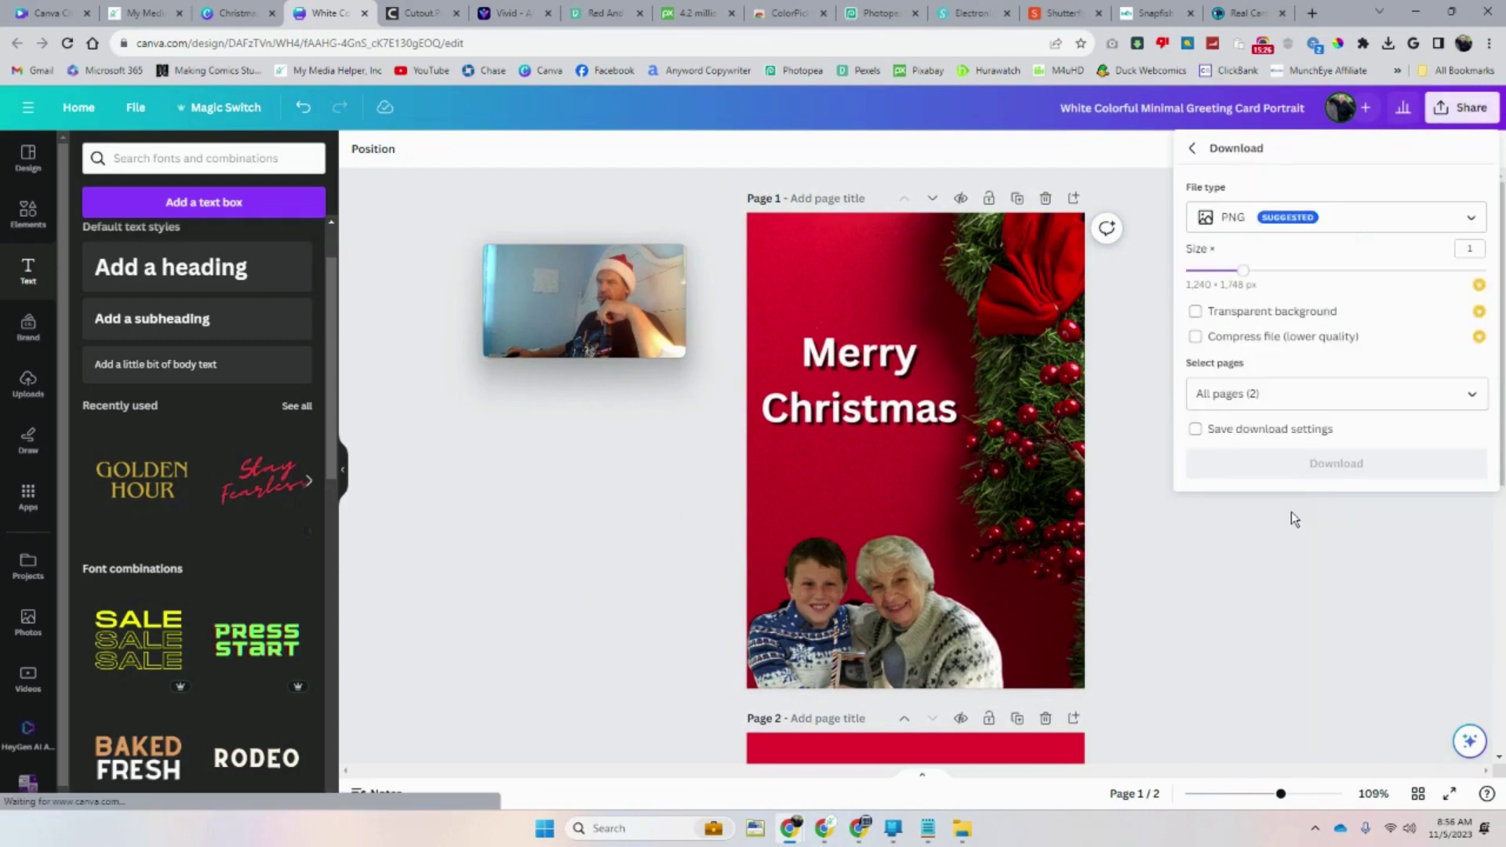
pyautogui.click(1315, 226)
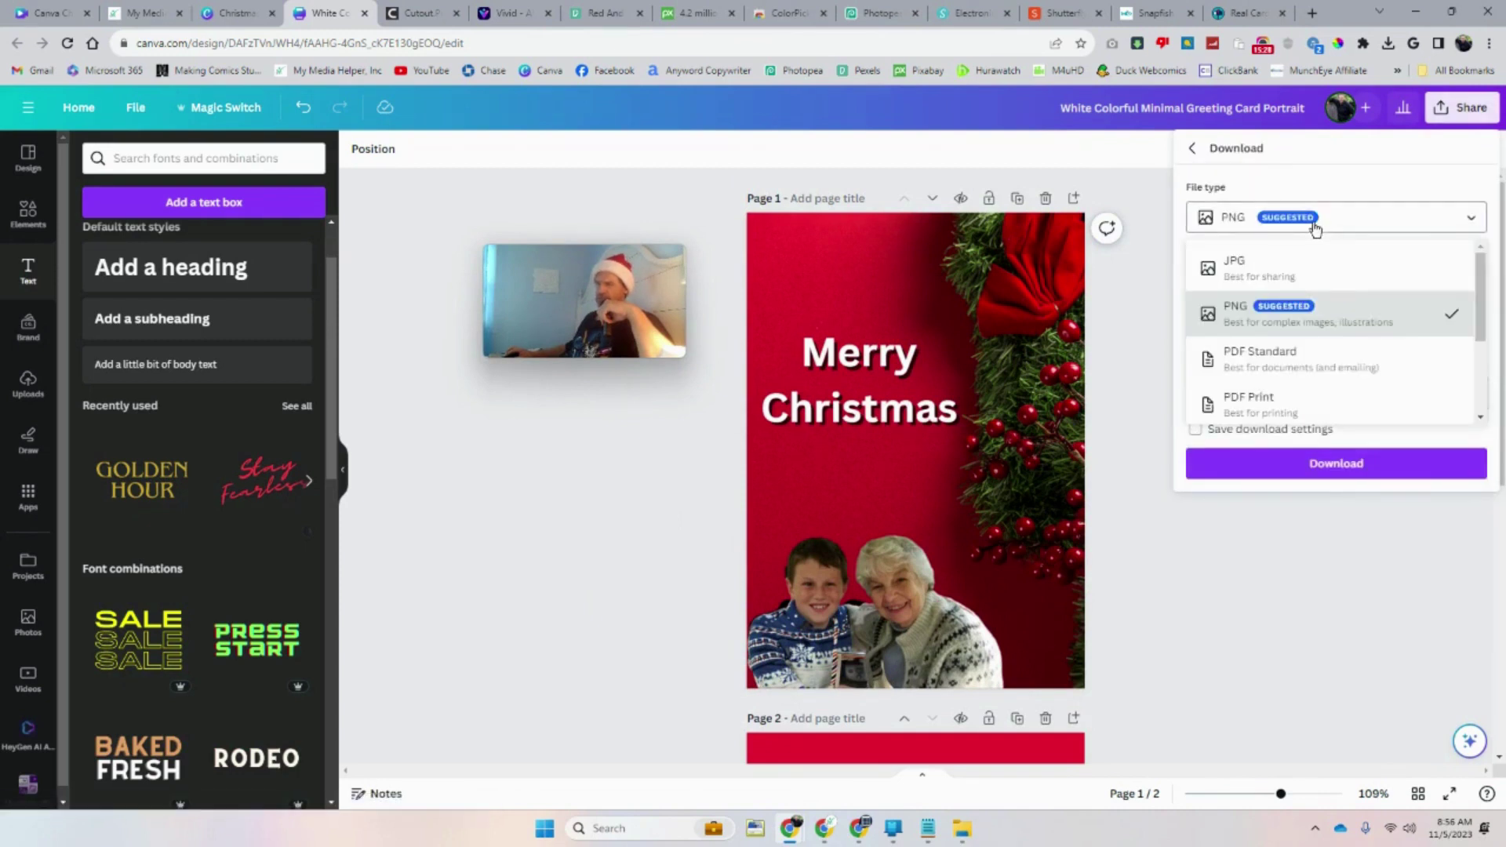
pyautogui.click(1302, 329)
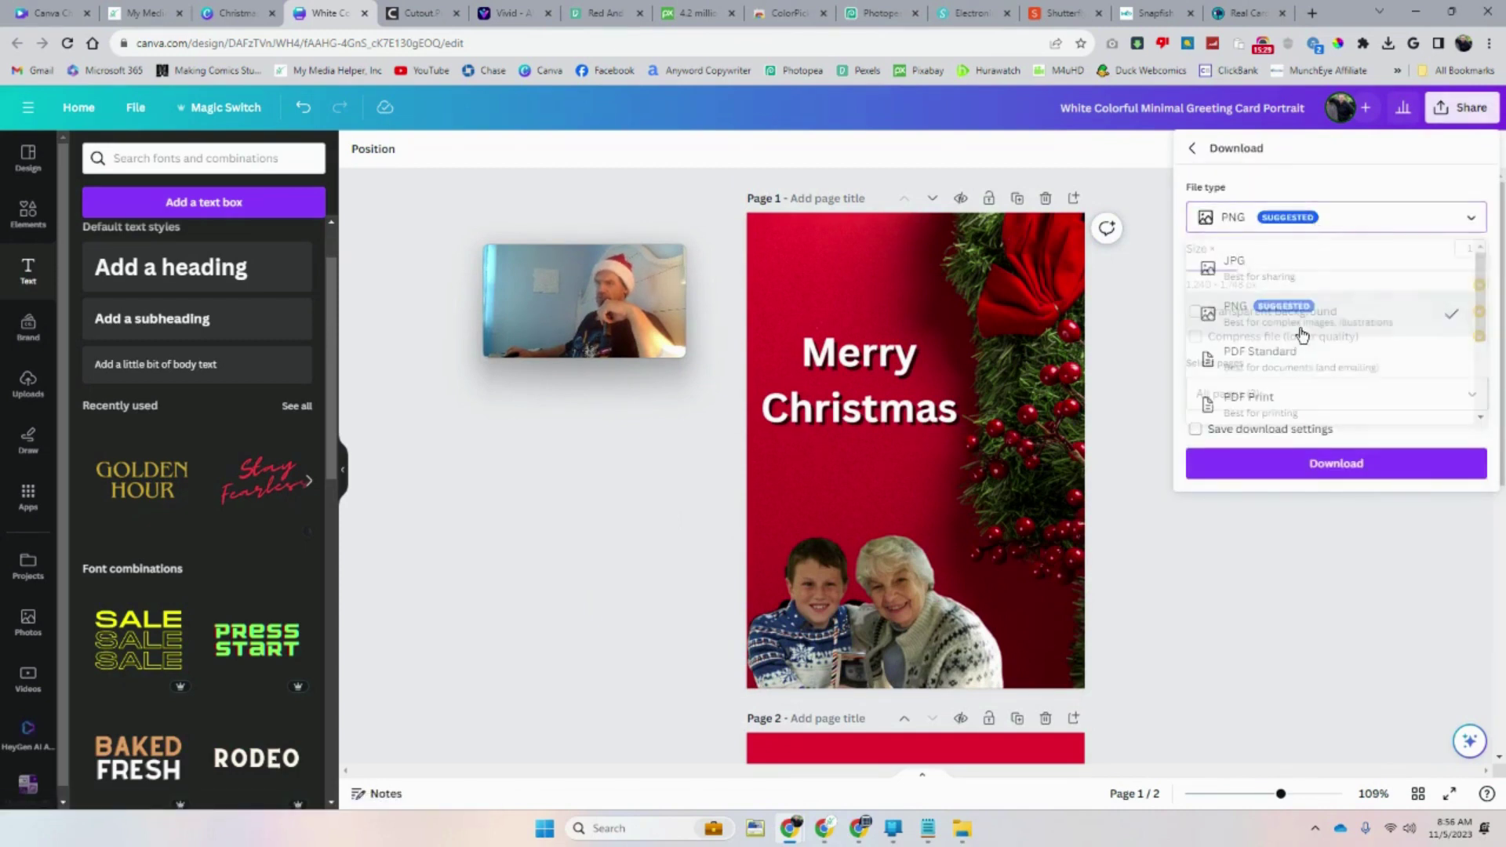
pyautogui.click(1313, 466)
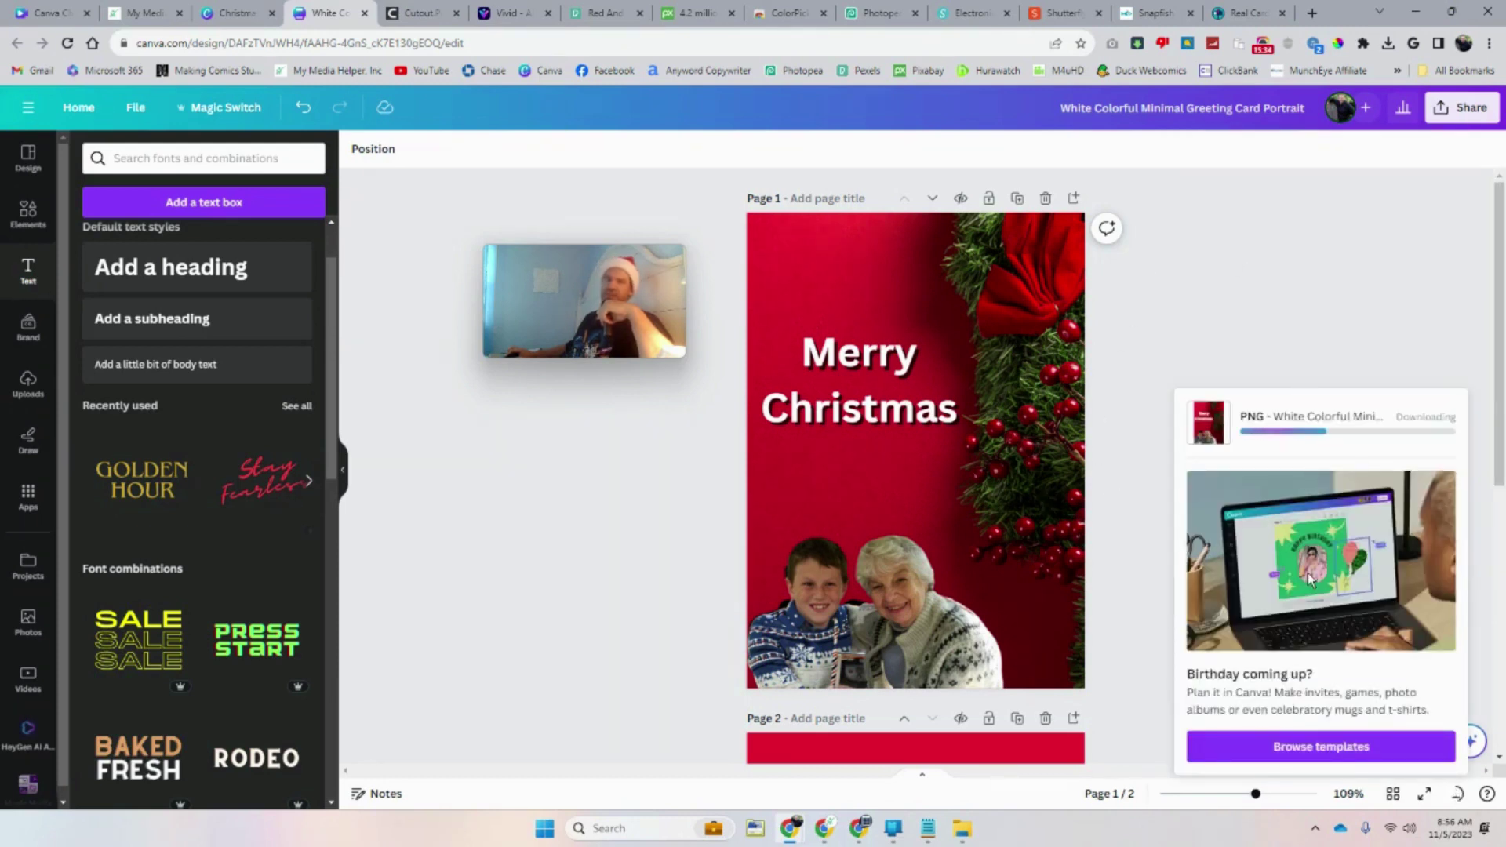
# Download only Page 1 as a PNG
pyautogui.click(1461, 114)
pyautogui.click(1296, 498)
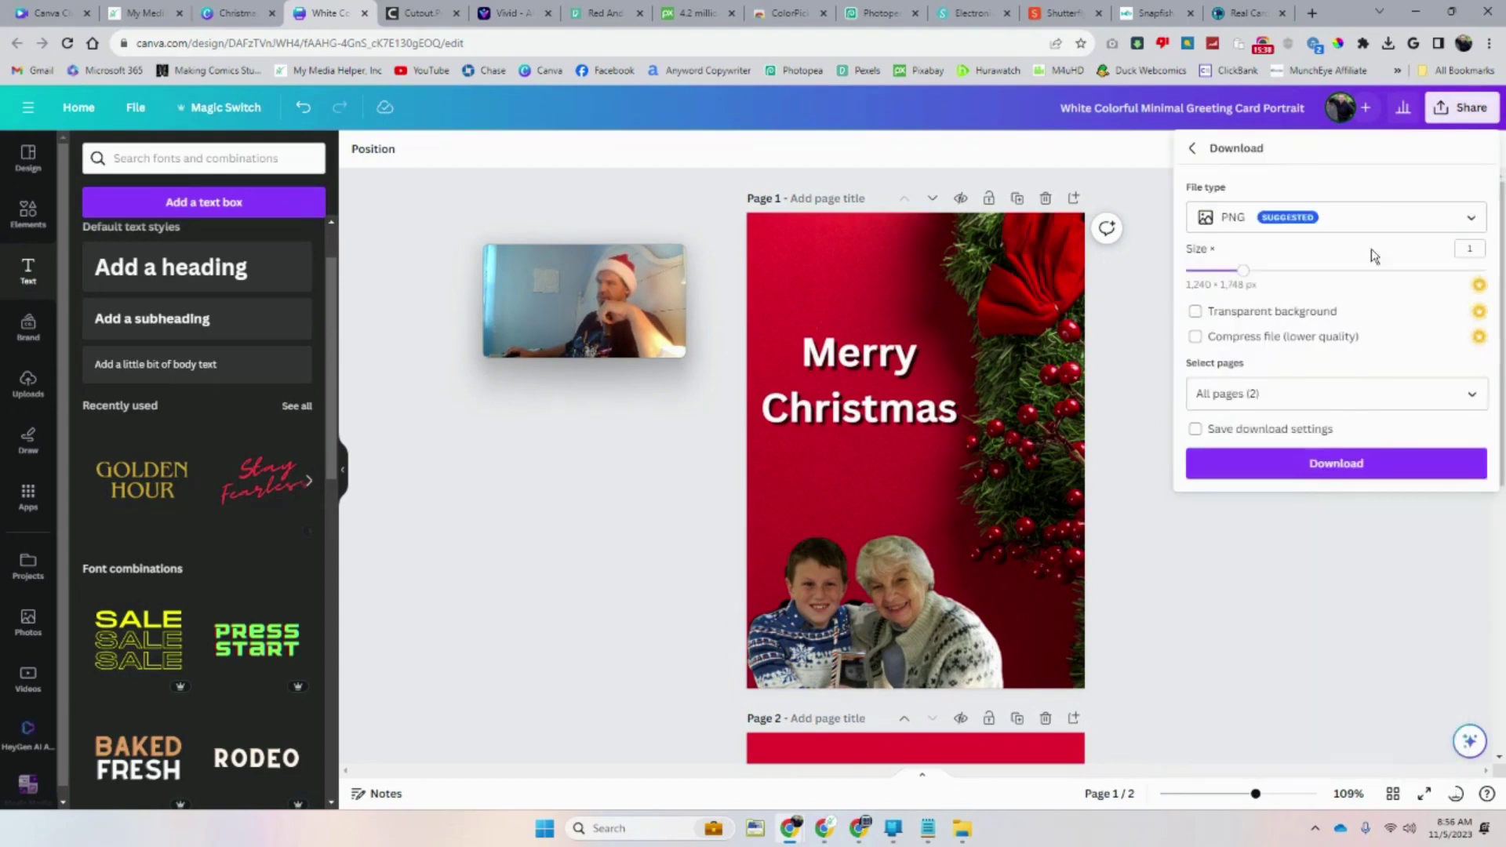
pyautogui.click(1424, 387)
pyautogui.click(1473, 439)
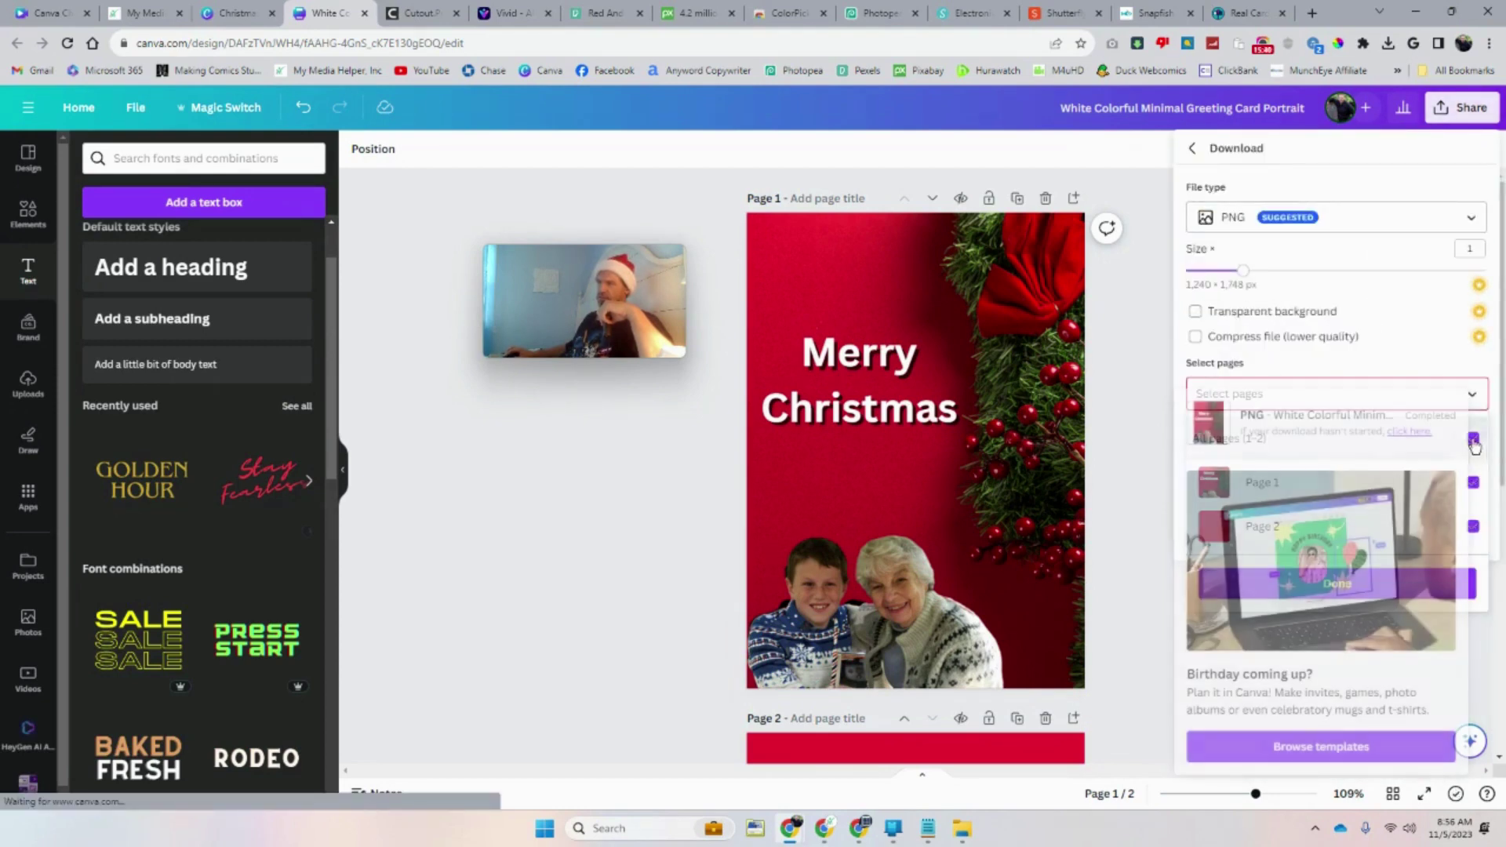
pyautogui.click(1472, 483)
pyautogui.click(1338, 583)
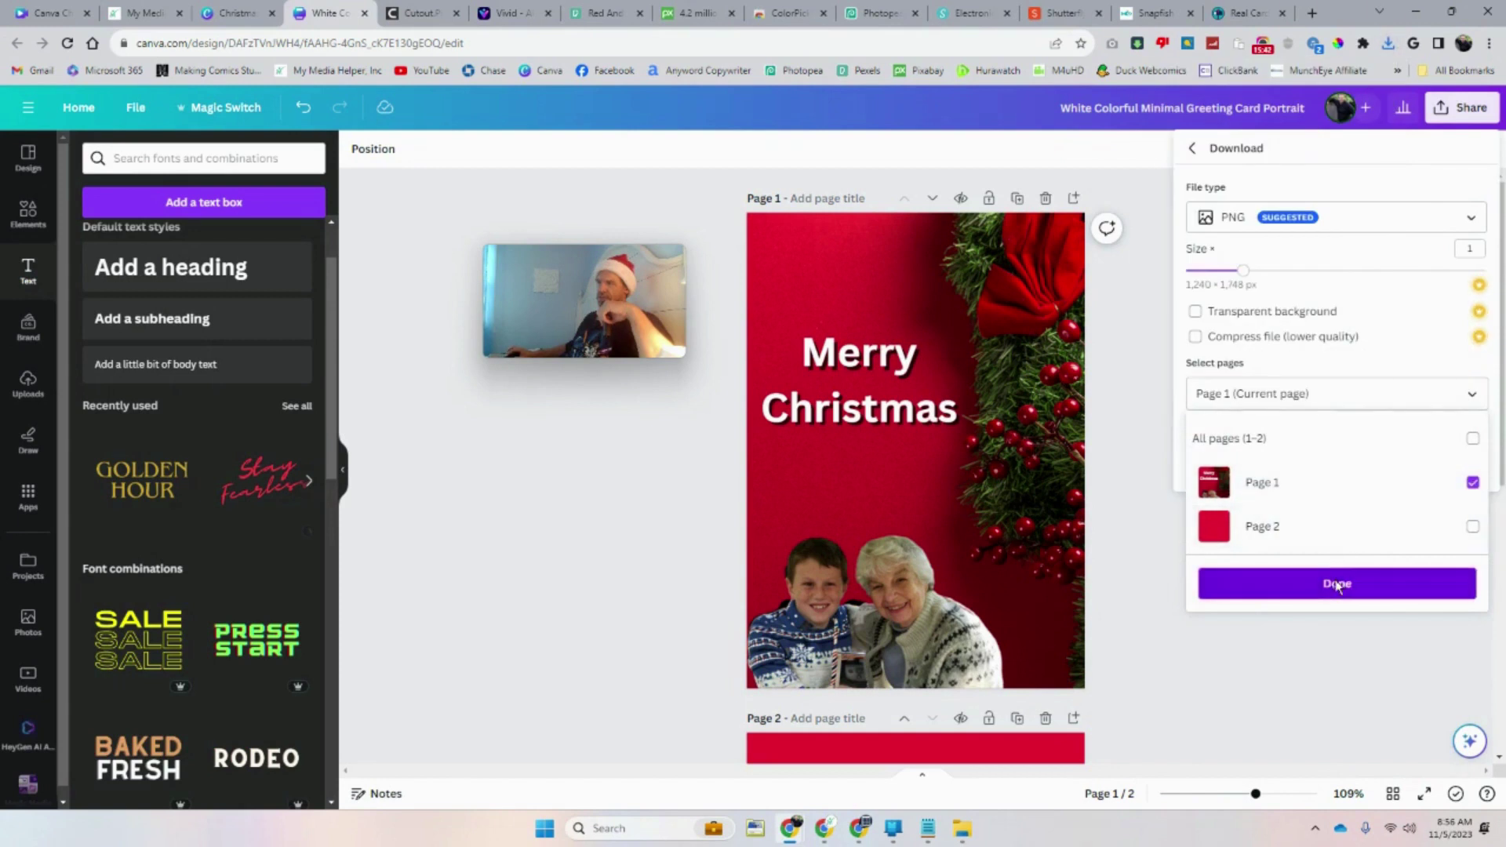
pyautogui.click(1339, 481)
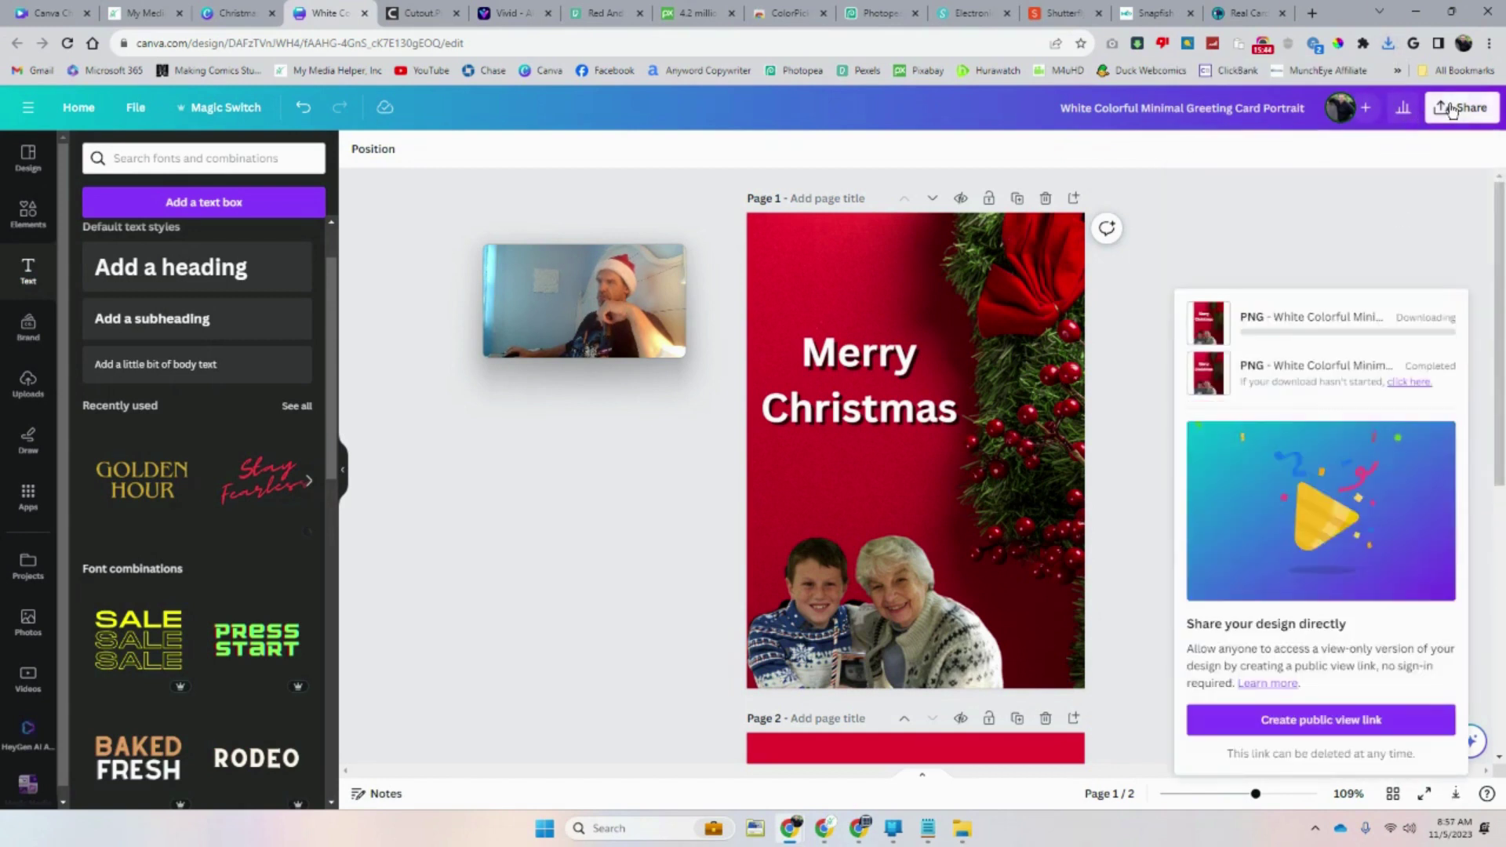
# Download only Page 2 as a PNG
pyautogui.click(1462, 107)
pyautogui.click(1291, 511)
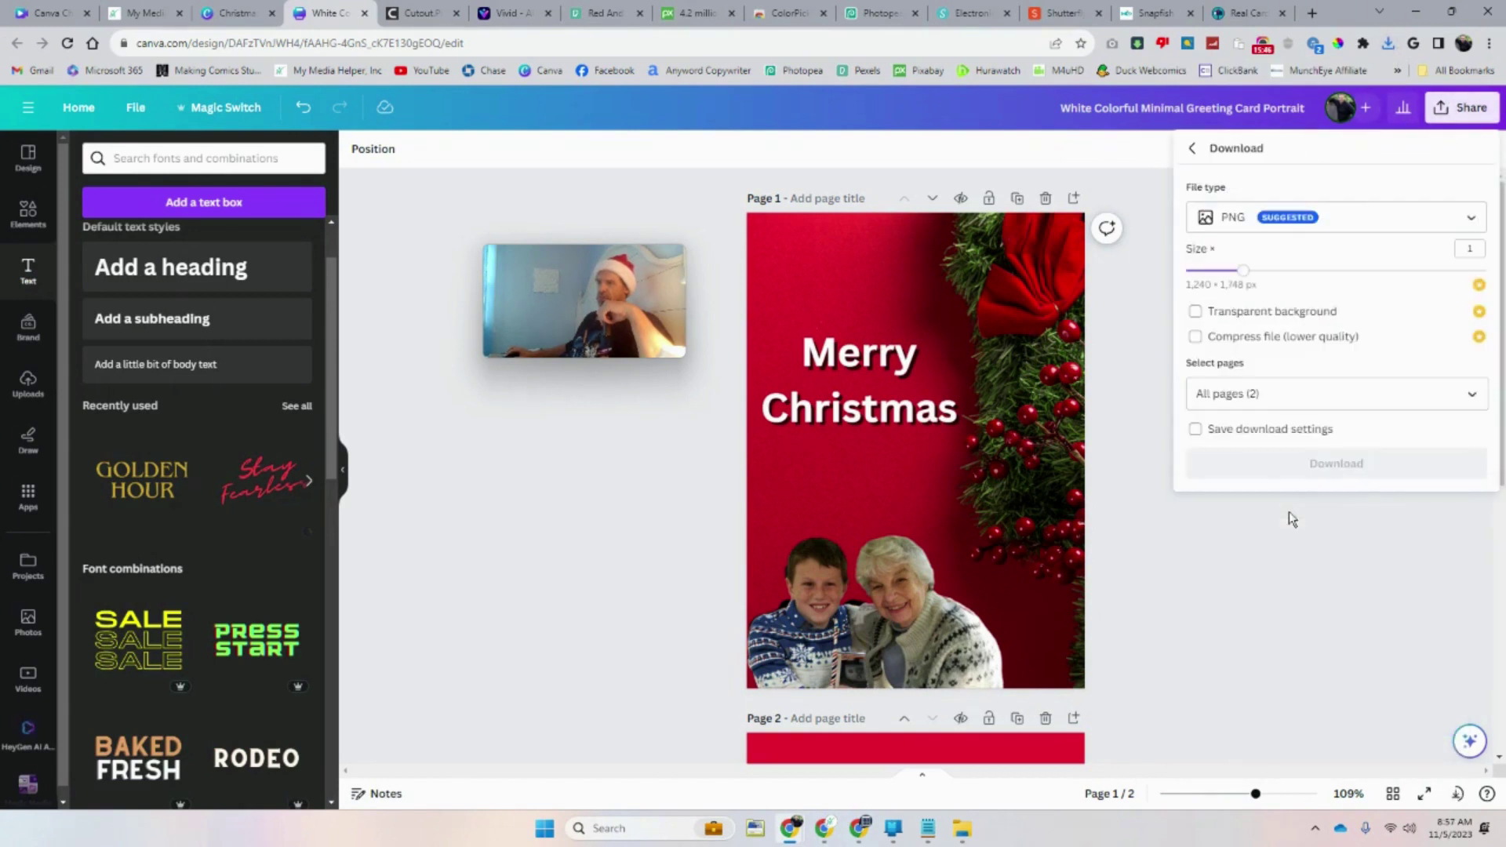
pyautogui.click(1333, 408)
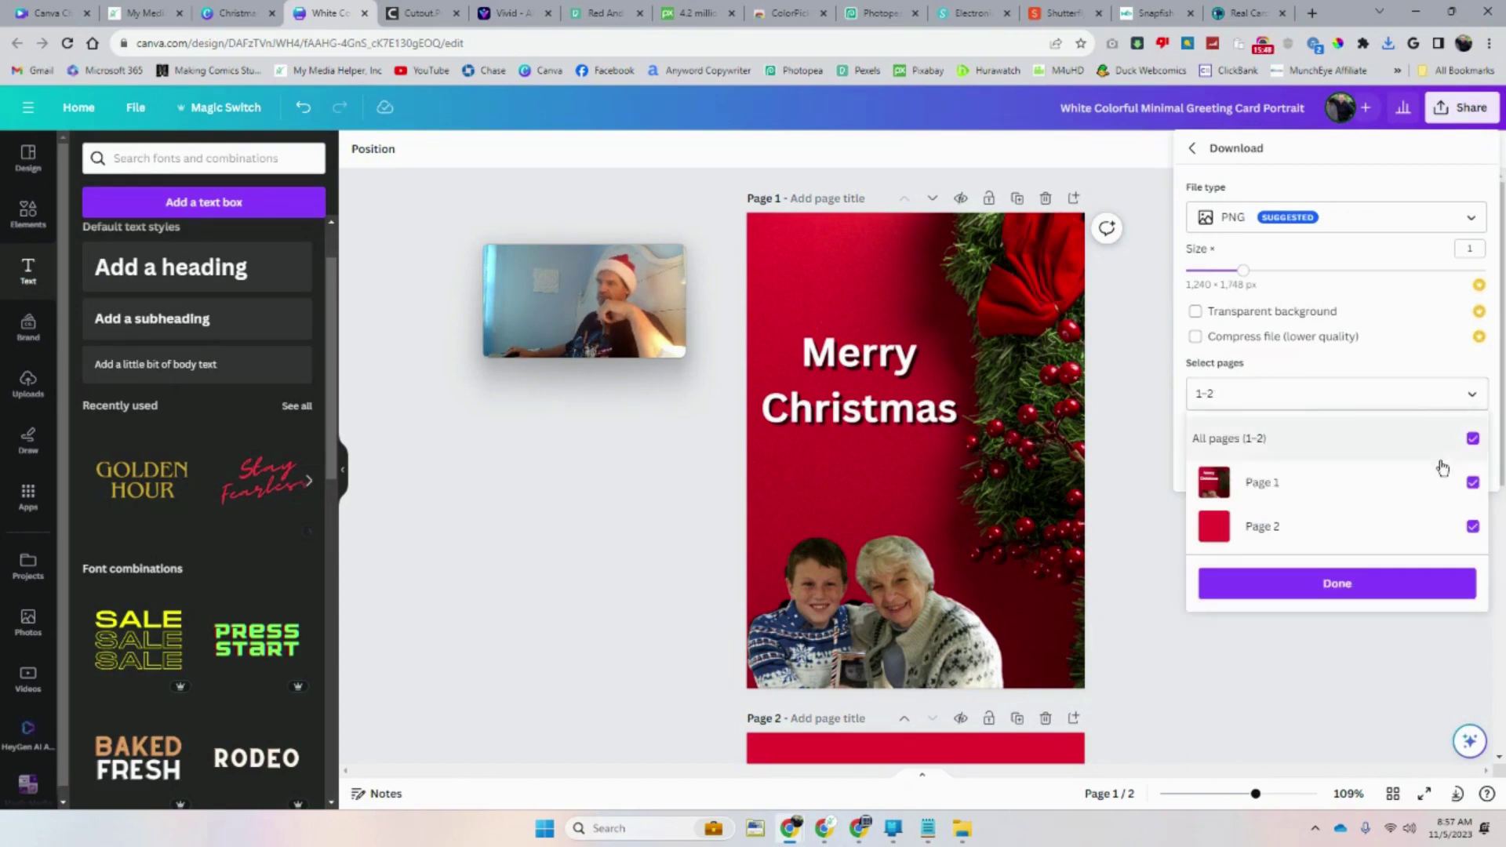
pyautogui.click(1474, 440)
pyautogui.click(1473, 526)
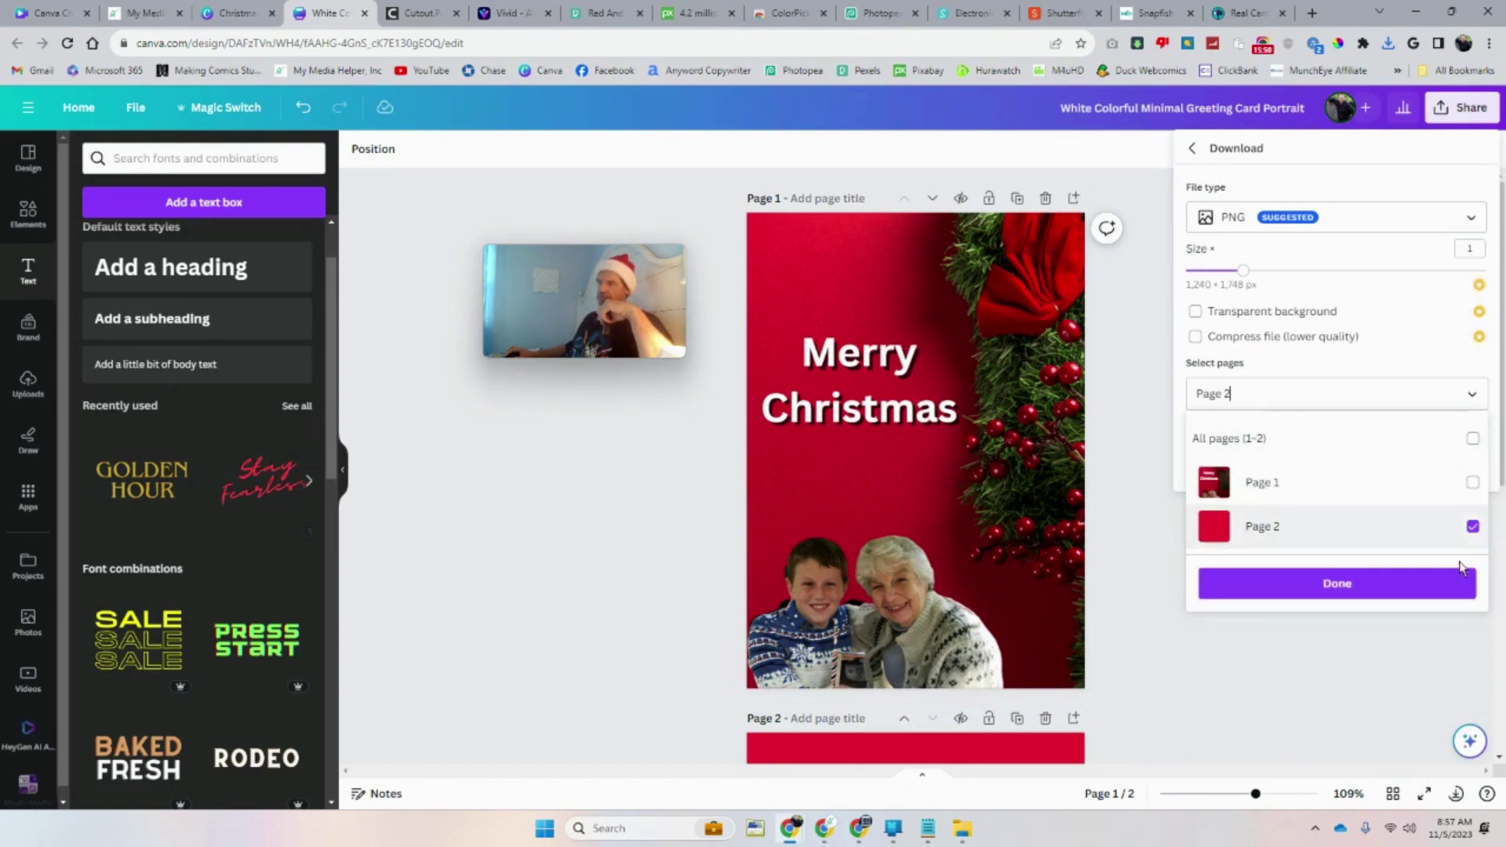
pyautogui.click(1419, 583)
pyautogui.click(1367, 476)
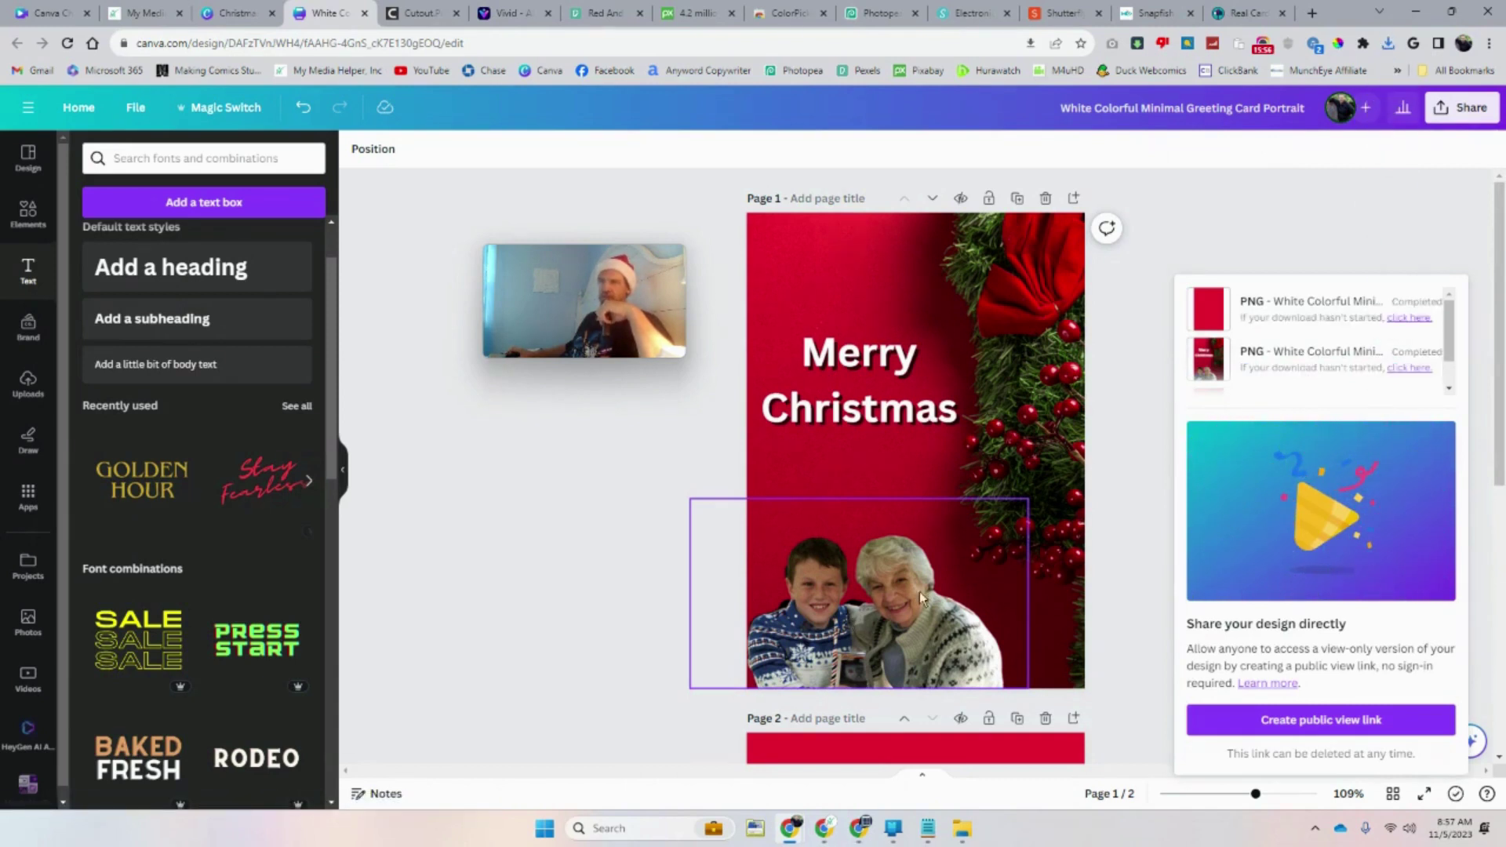
# Open the Print with Canva products and choose Folded Cards (Portrait)
pyautogui.click(1351, 234)
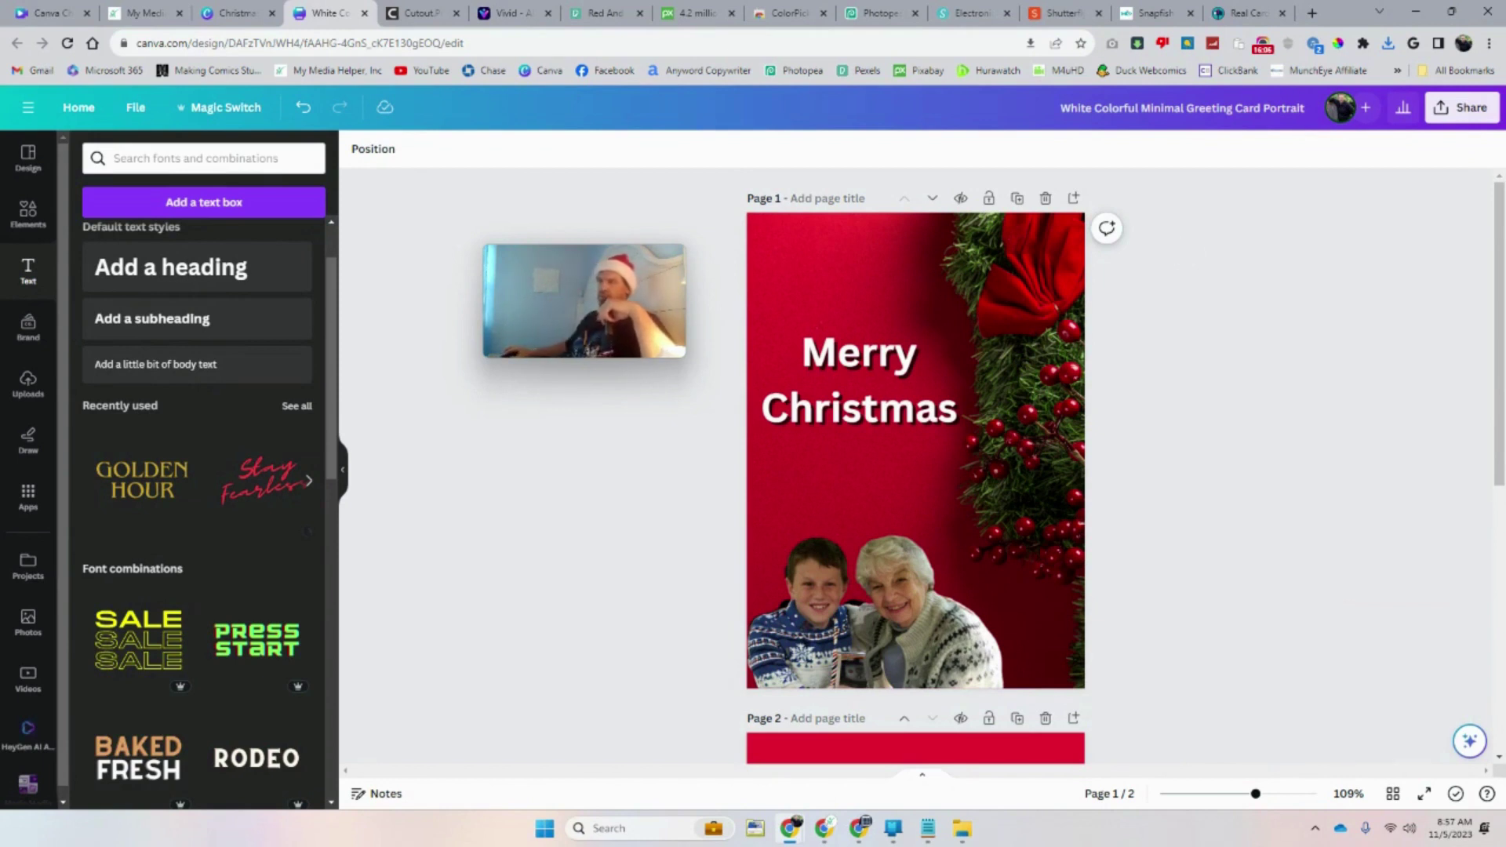
pyautogui.click(1455, 110)
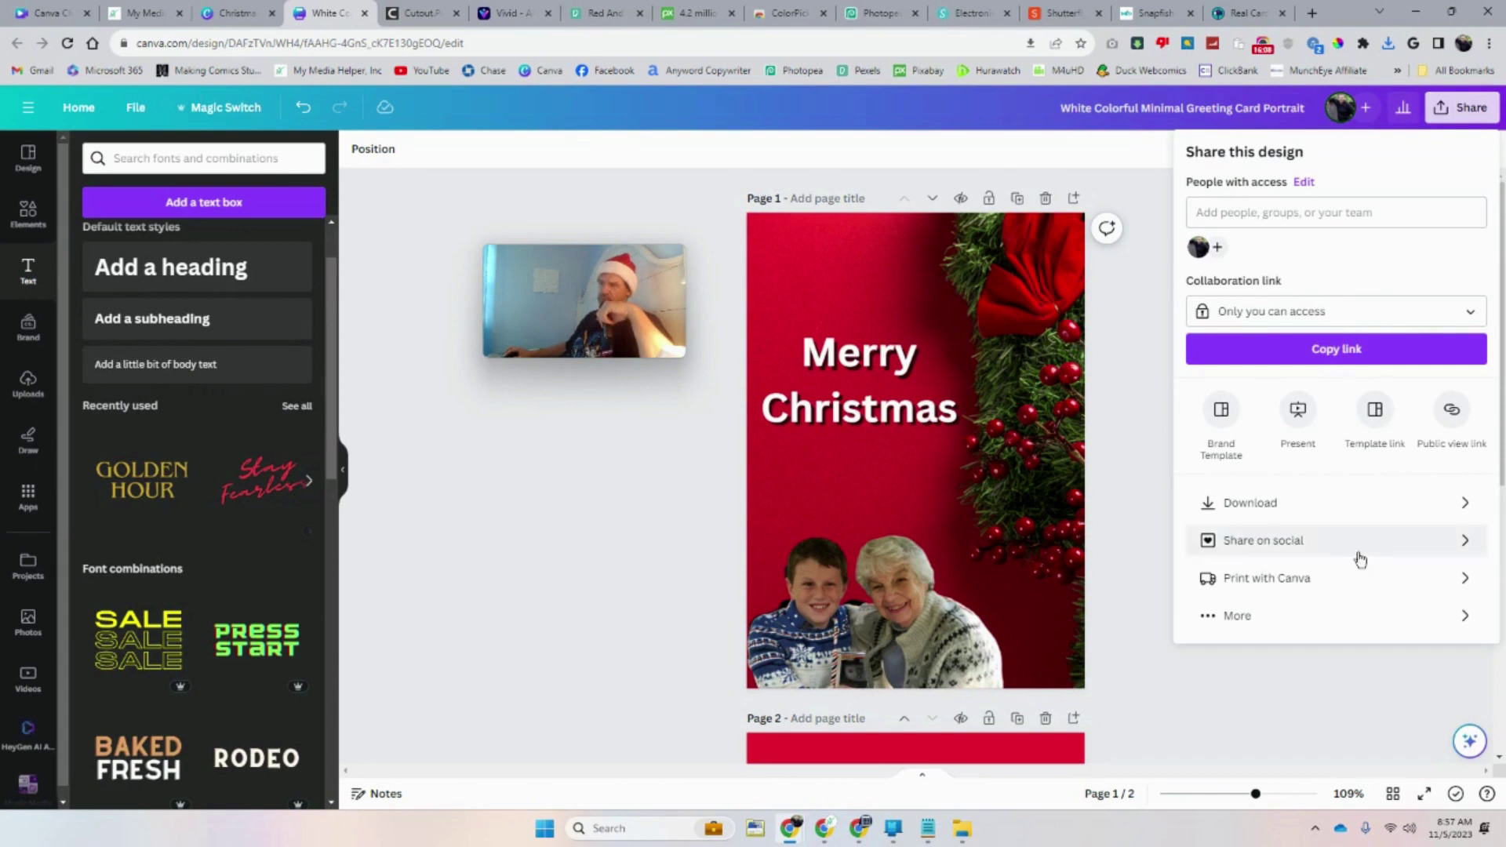
pyautogui.click(1342, 582)
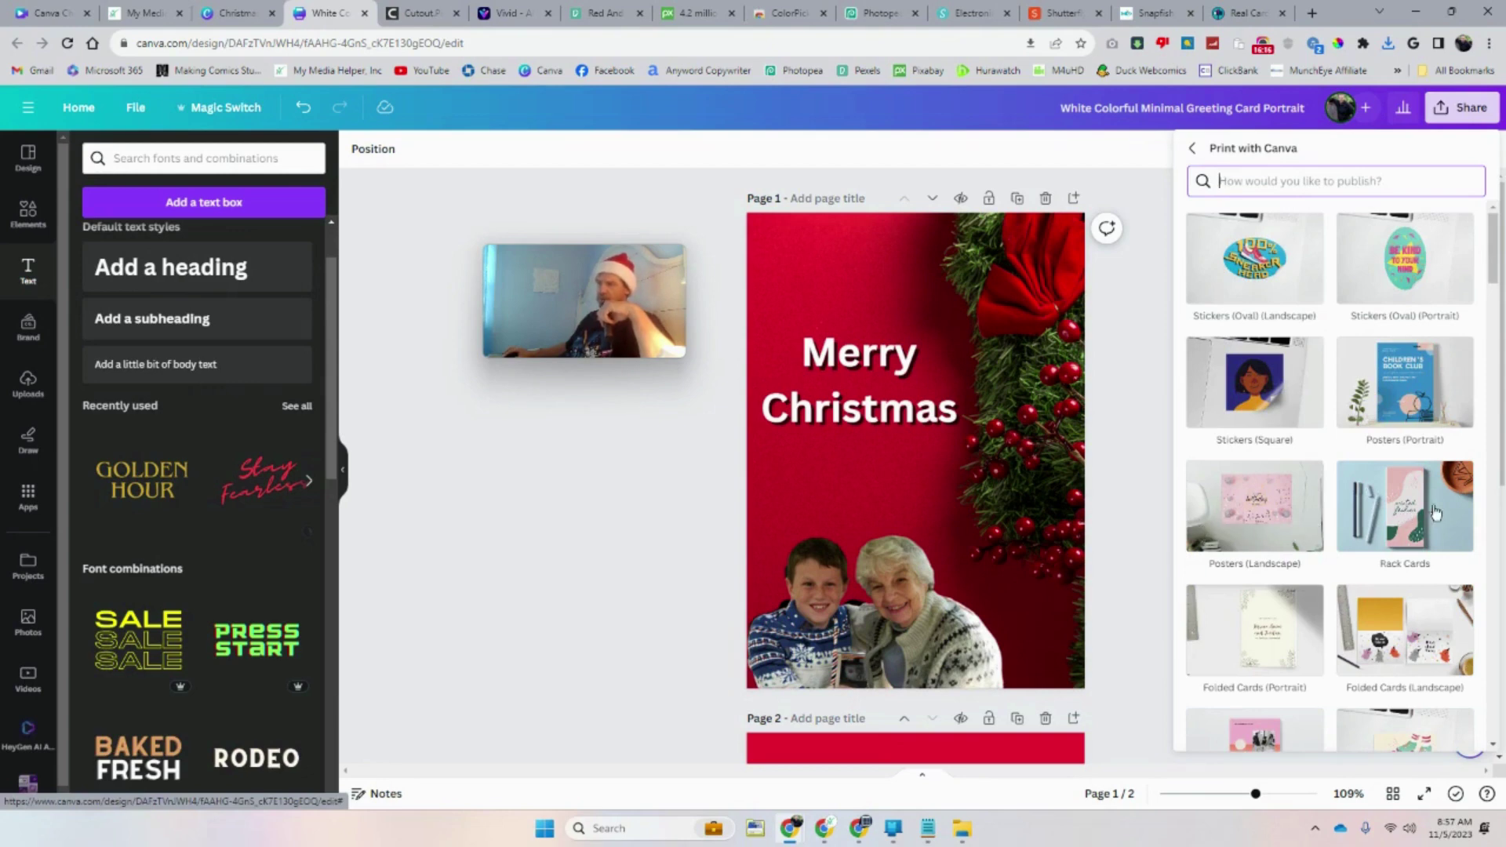
pyautogui.scroll(-2, 1404, 514)
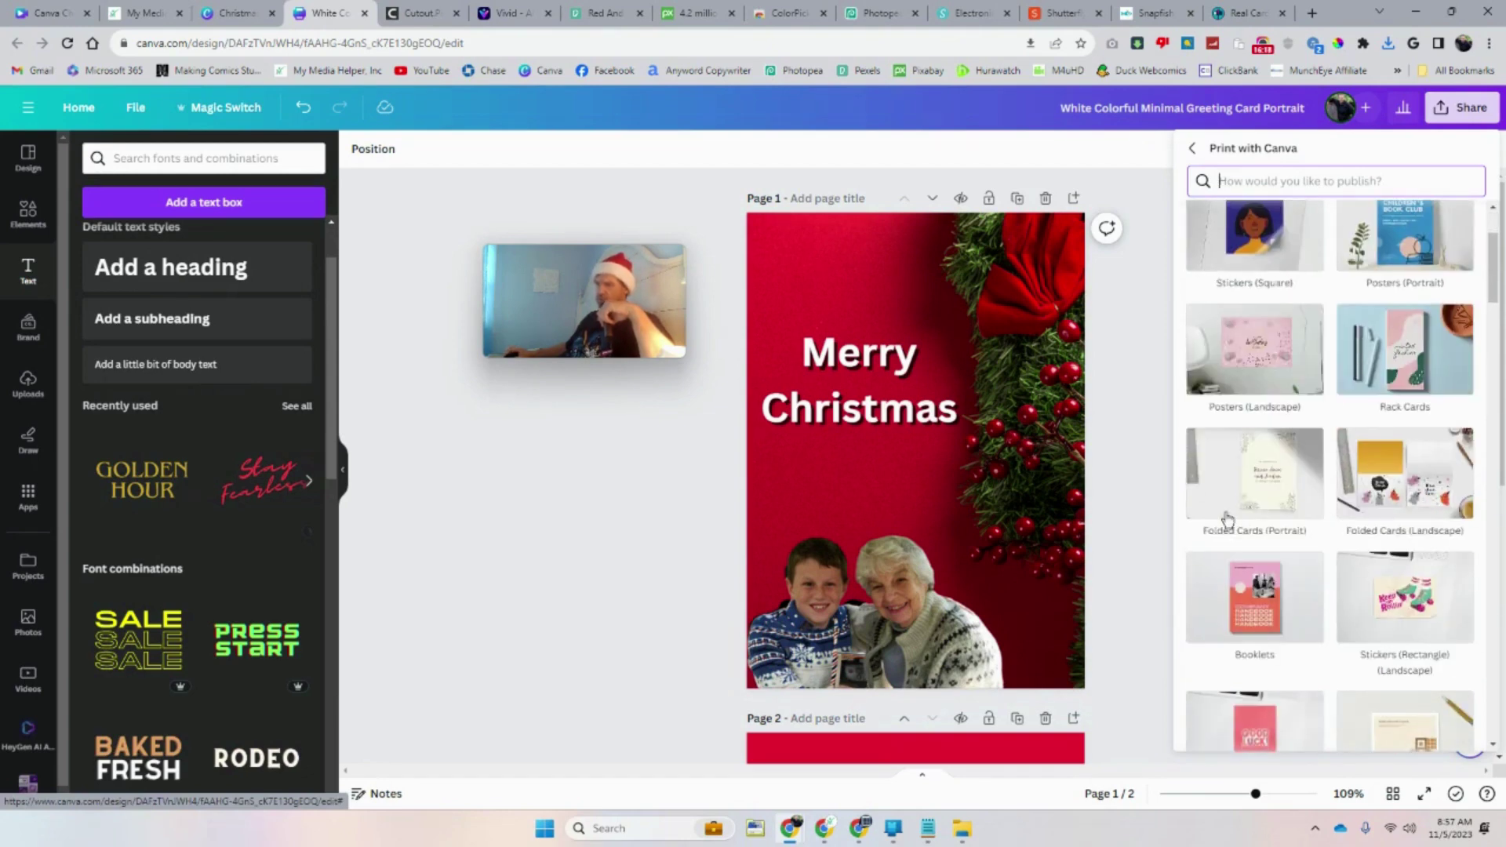
pyautogui.click(1269, 493)
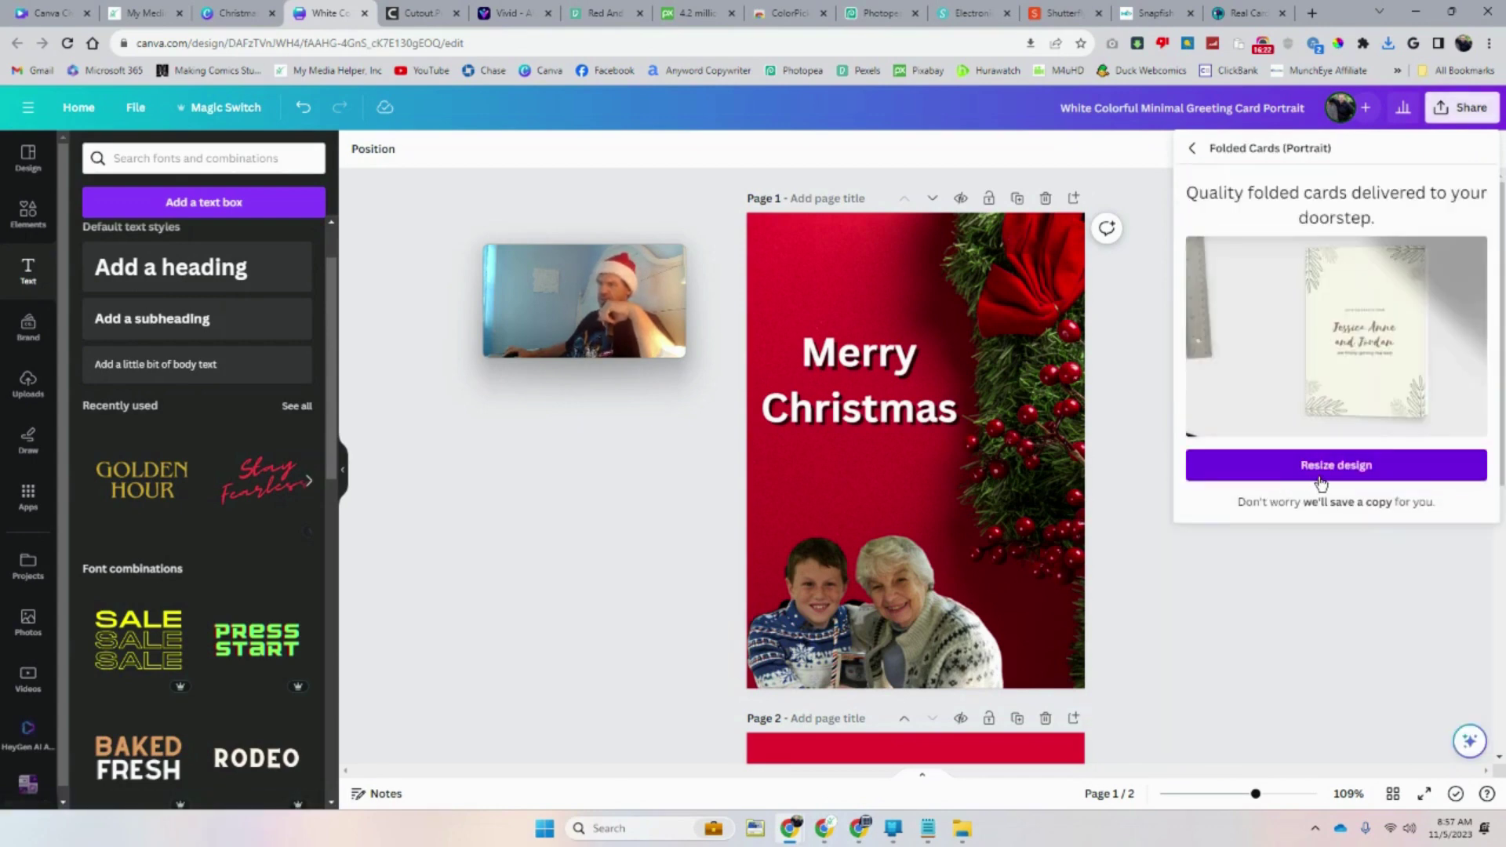
# Create a folded-card copy of the design with Resize design
pyautogui.click(1325, 471)
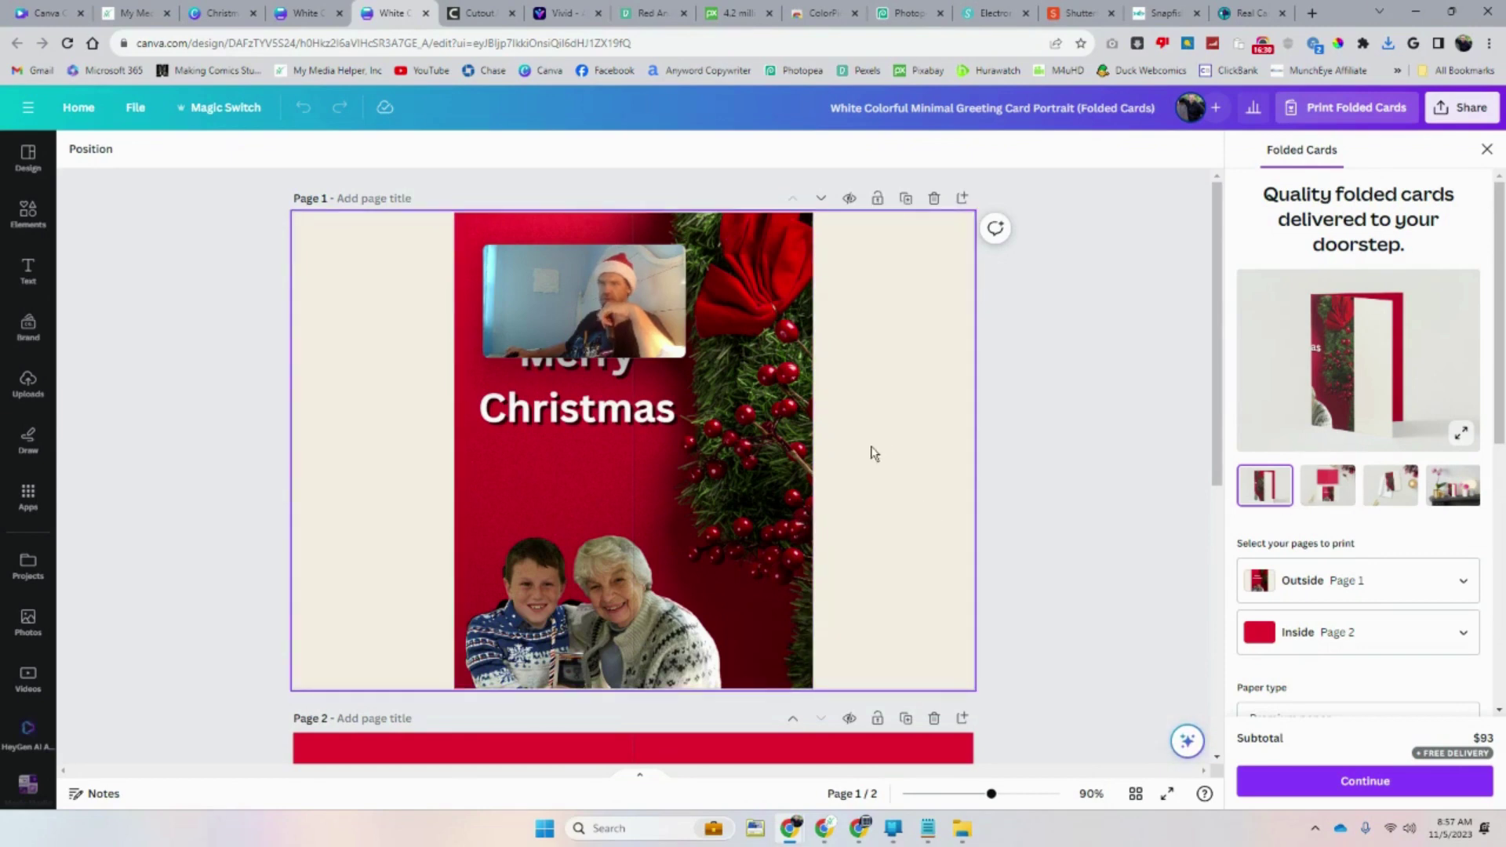
pyautogui.scroll(-5, 918, 486)
pyautogui.scroll(-2, 932, 499)
pyautogui.scroll(6, 932, 499)
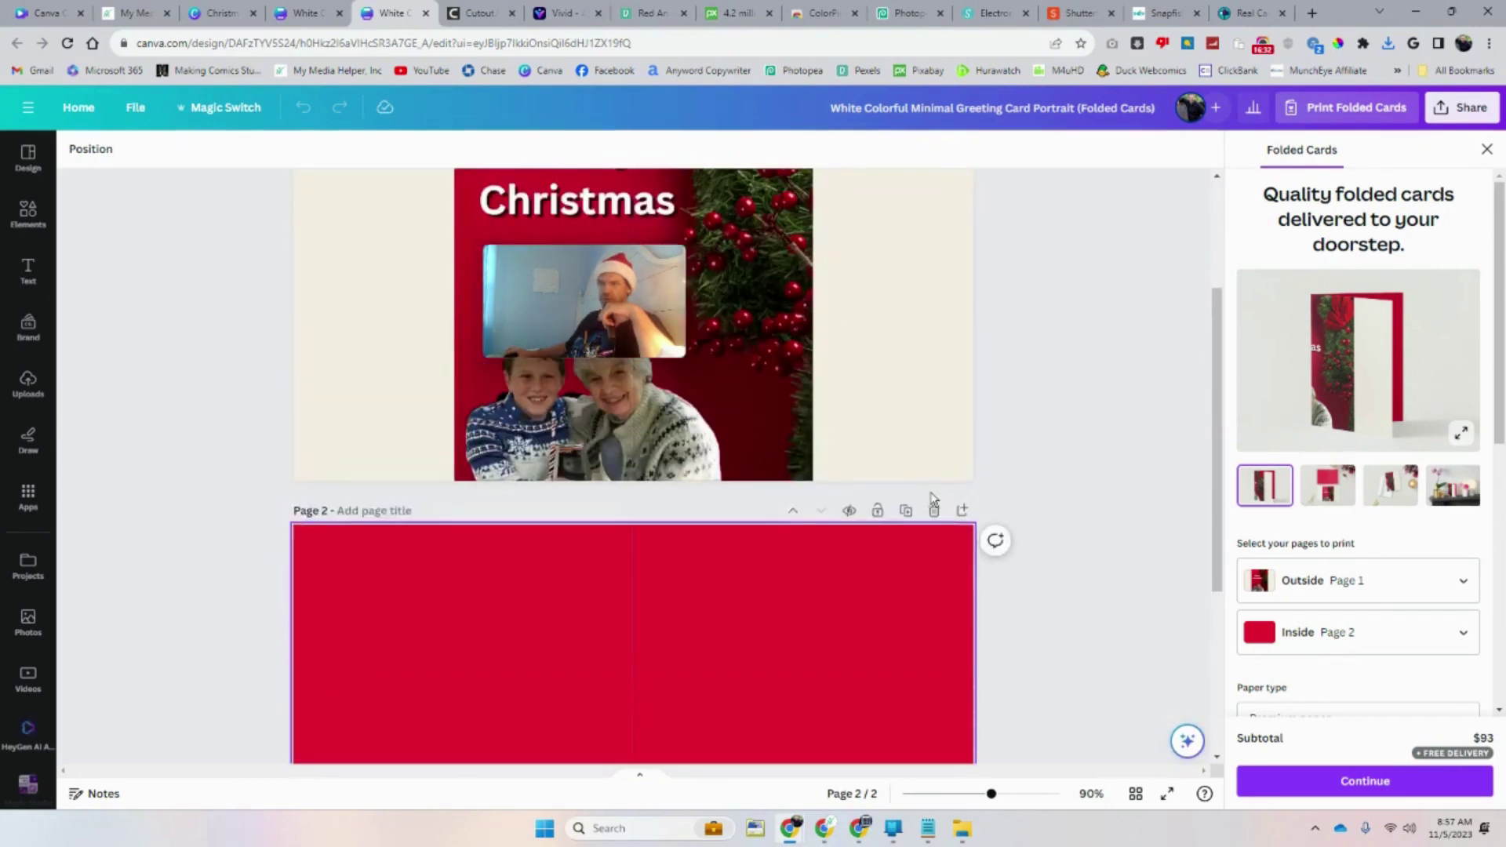
pyautogui.scroll(-1, 932, 499)
pyautogui.scroll(-3, 932, 496)
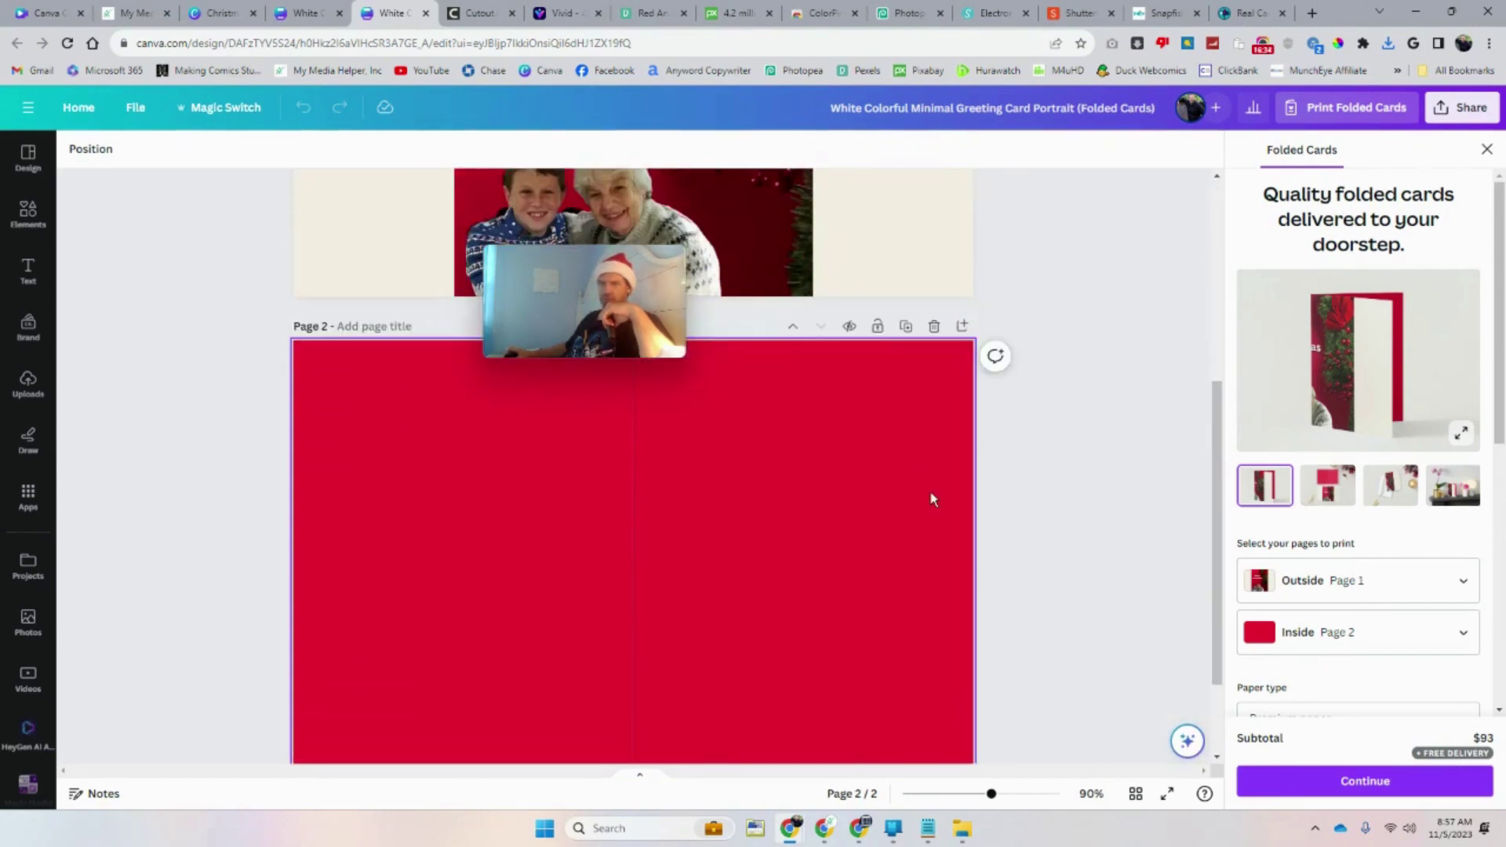
pyautogui.scroll(4, 929, 491)
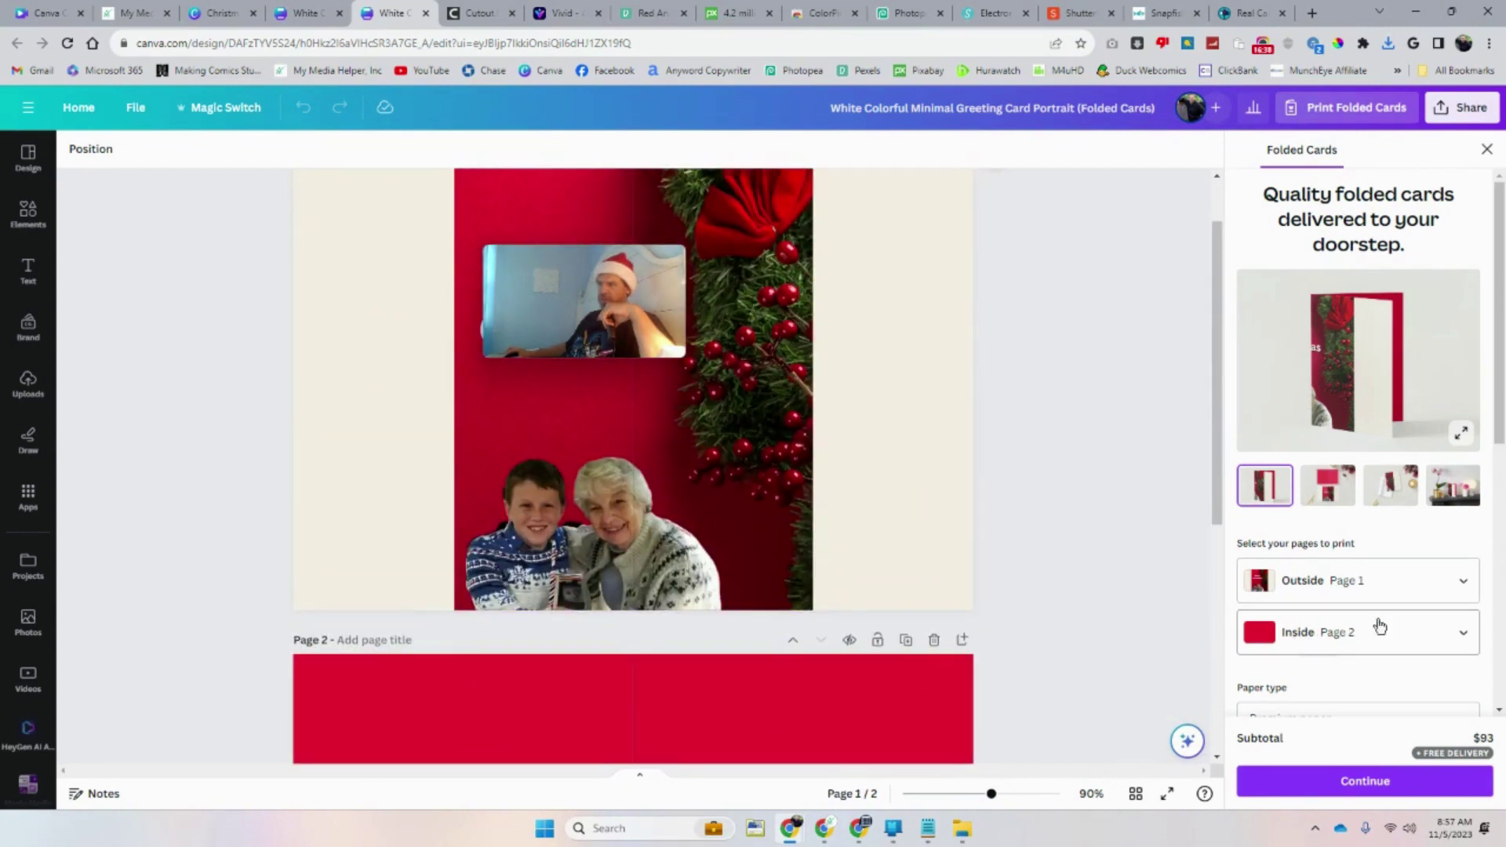
# Shift the red photo right, crop its left edge, and place the family photo on it
pyautogui.moveTo(544, 413); pyautogui.dragTo(705, 412)
pyautogui.moveTo(622, 385); pyautogui.dragTo(640, 385)
pyautogui.moveTo(553, 518); pyautogui.dragTo(707, 520)
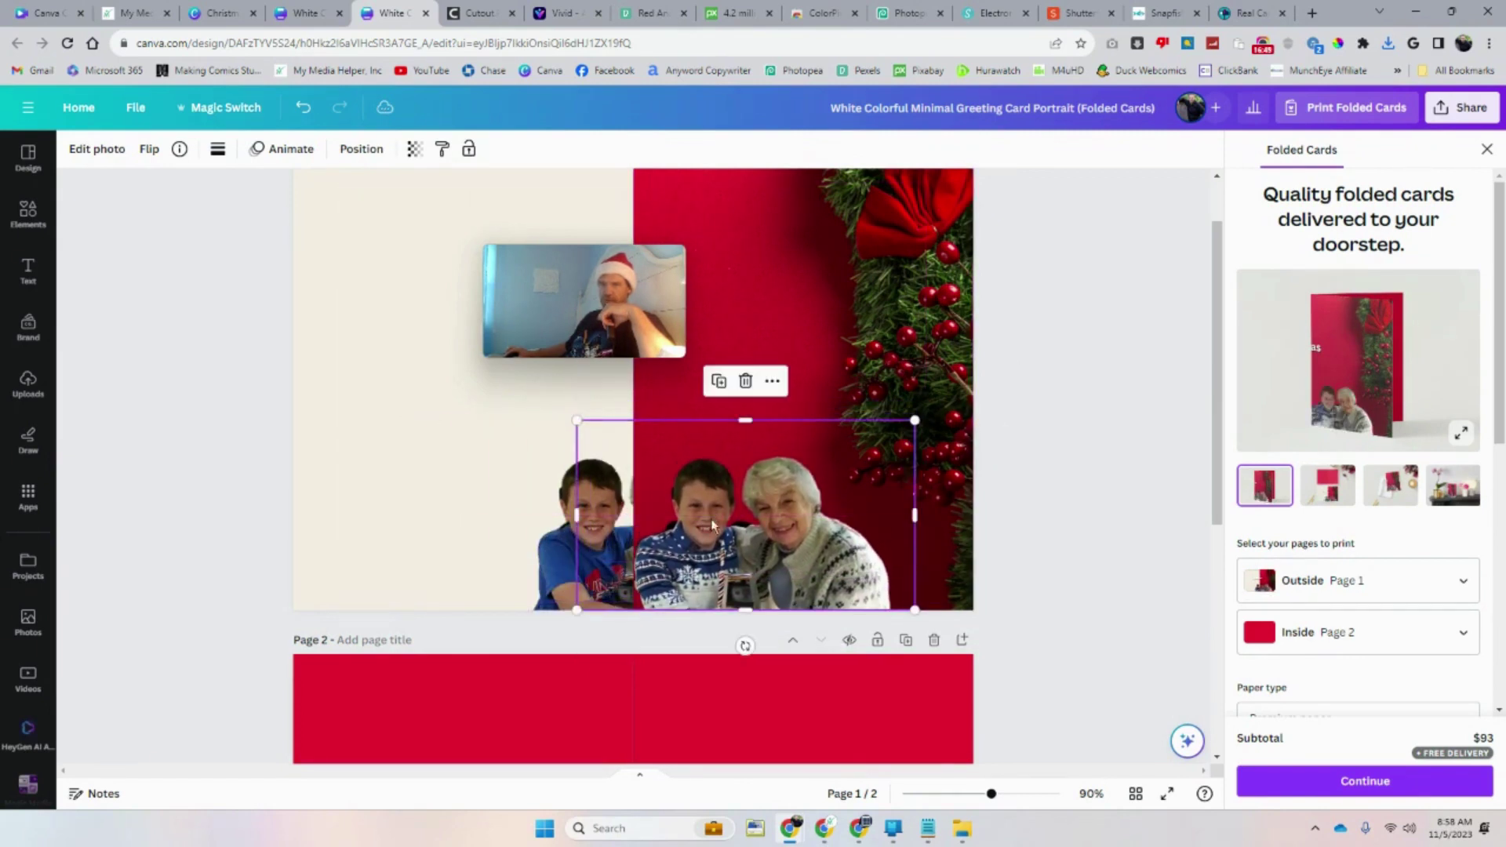
pyautogui.click(547, 565)
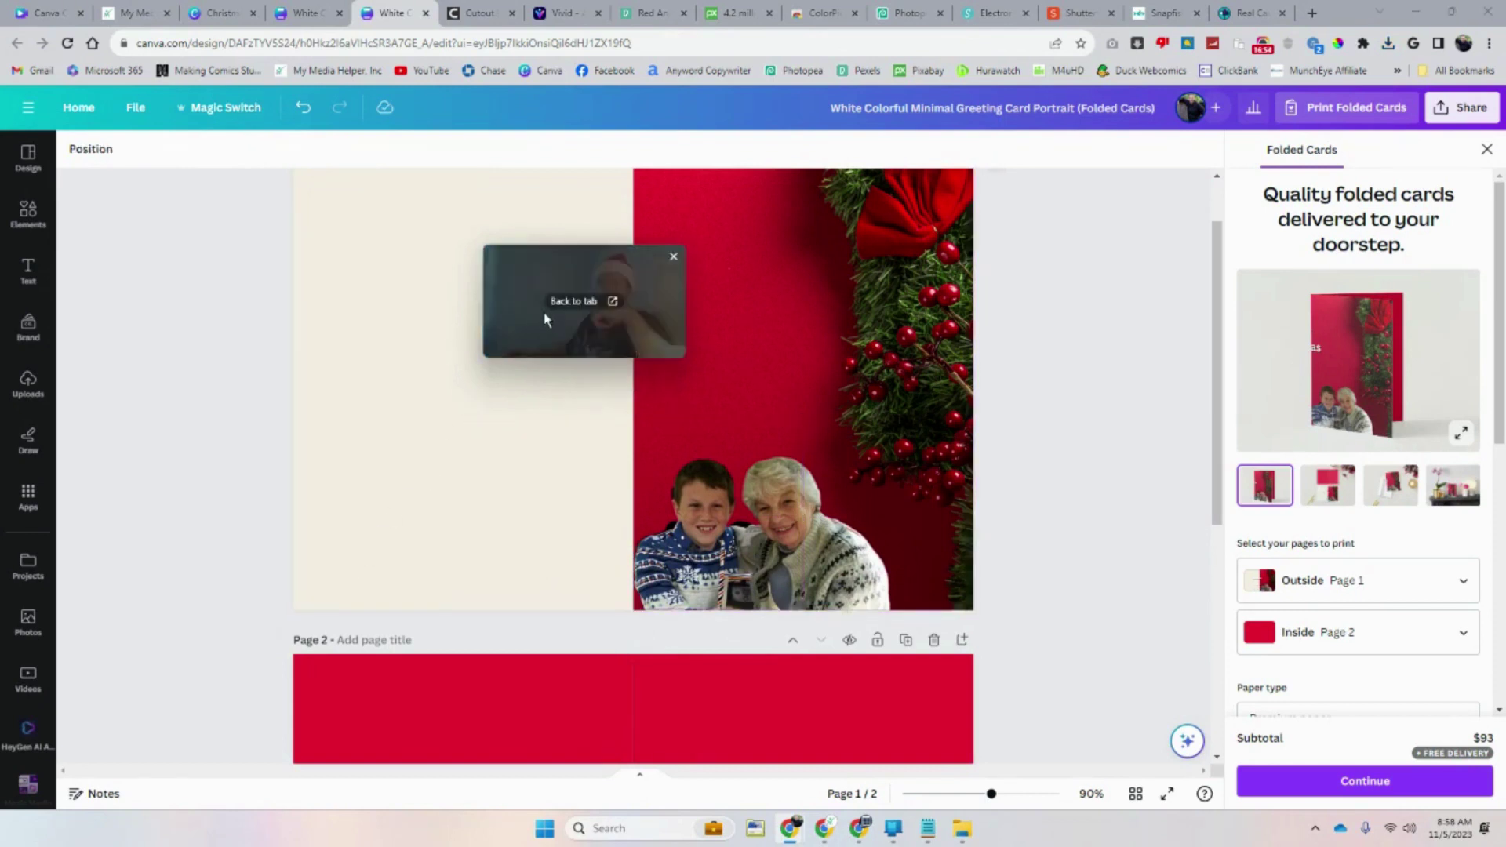
# Move the Merry Christmas text onto the red panel and give the page a red background
pyautogui.click(520, 325)
pyautogui.moveTo(519, 326); pyautogui.dragTo(695, 311)
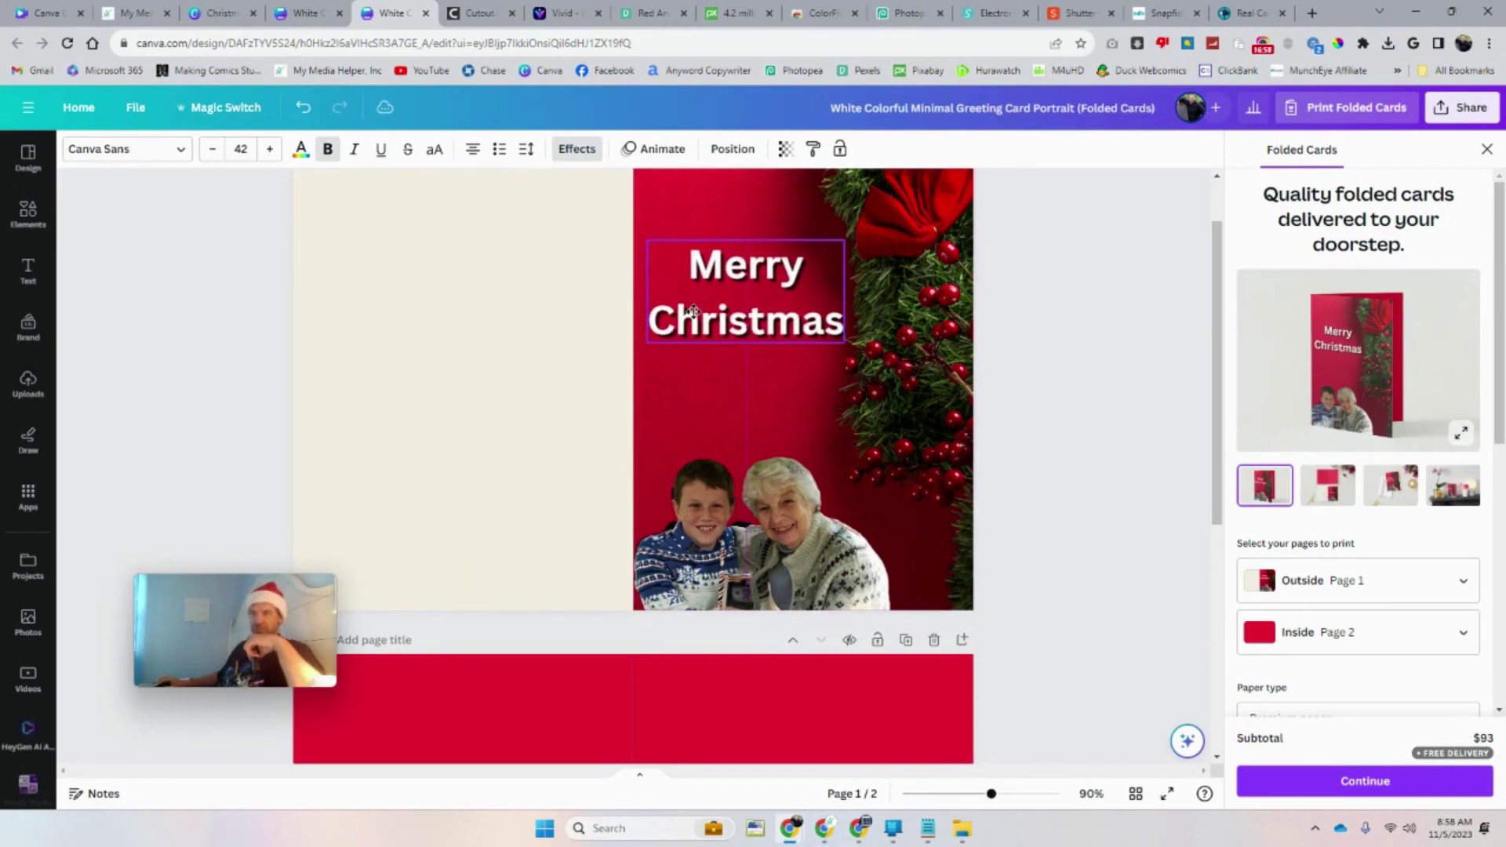
pyautogui.click(569, 353)
pyautogui.scroll(1, 411, 384)
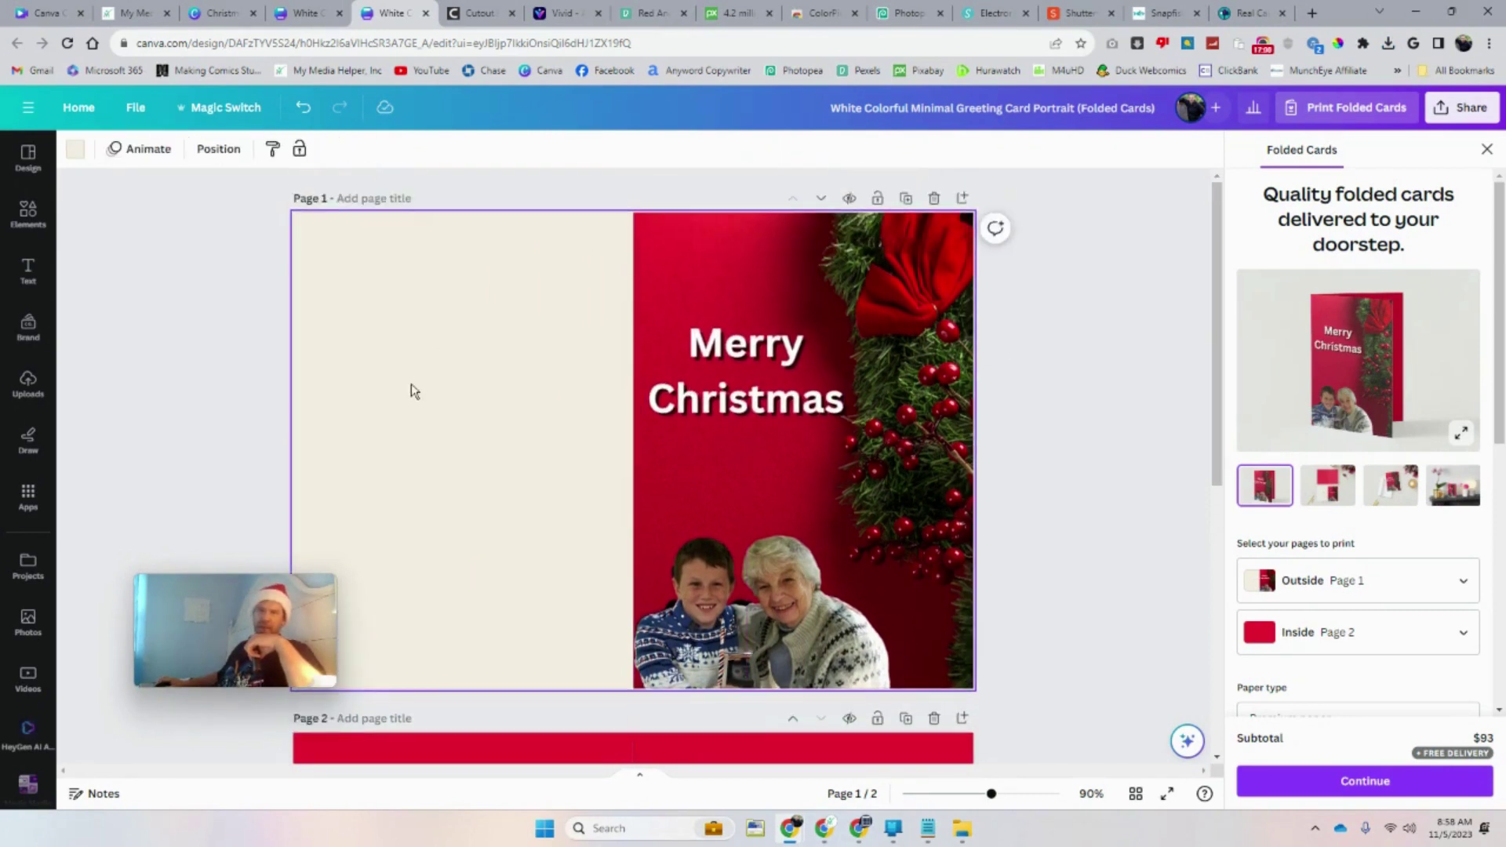
pyautogui.click(74, 151)
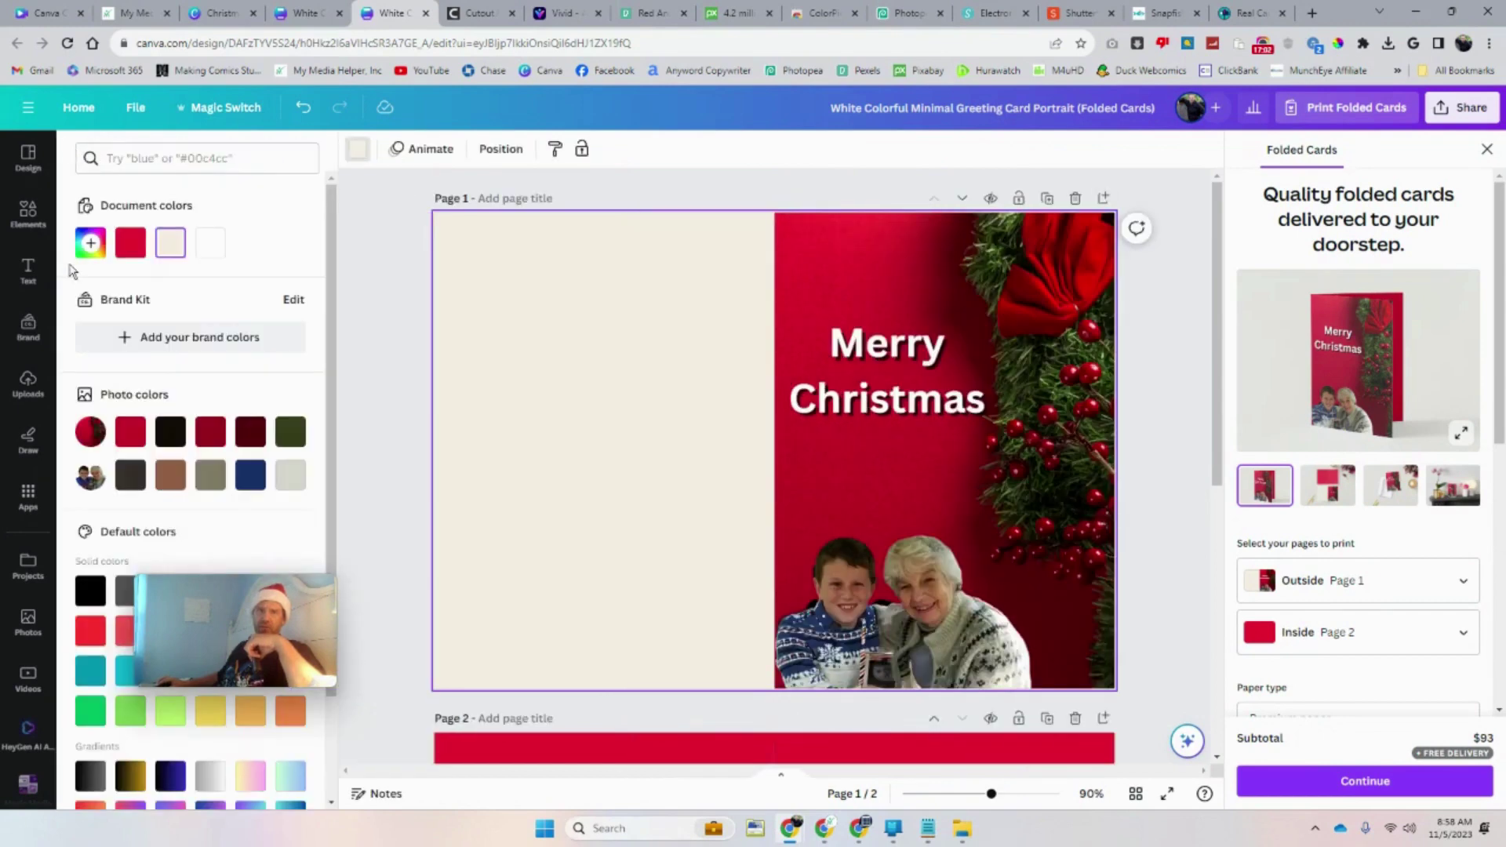
pyautogui.click(130, 244)
pyautogui.click(1161, 503)
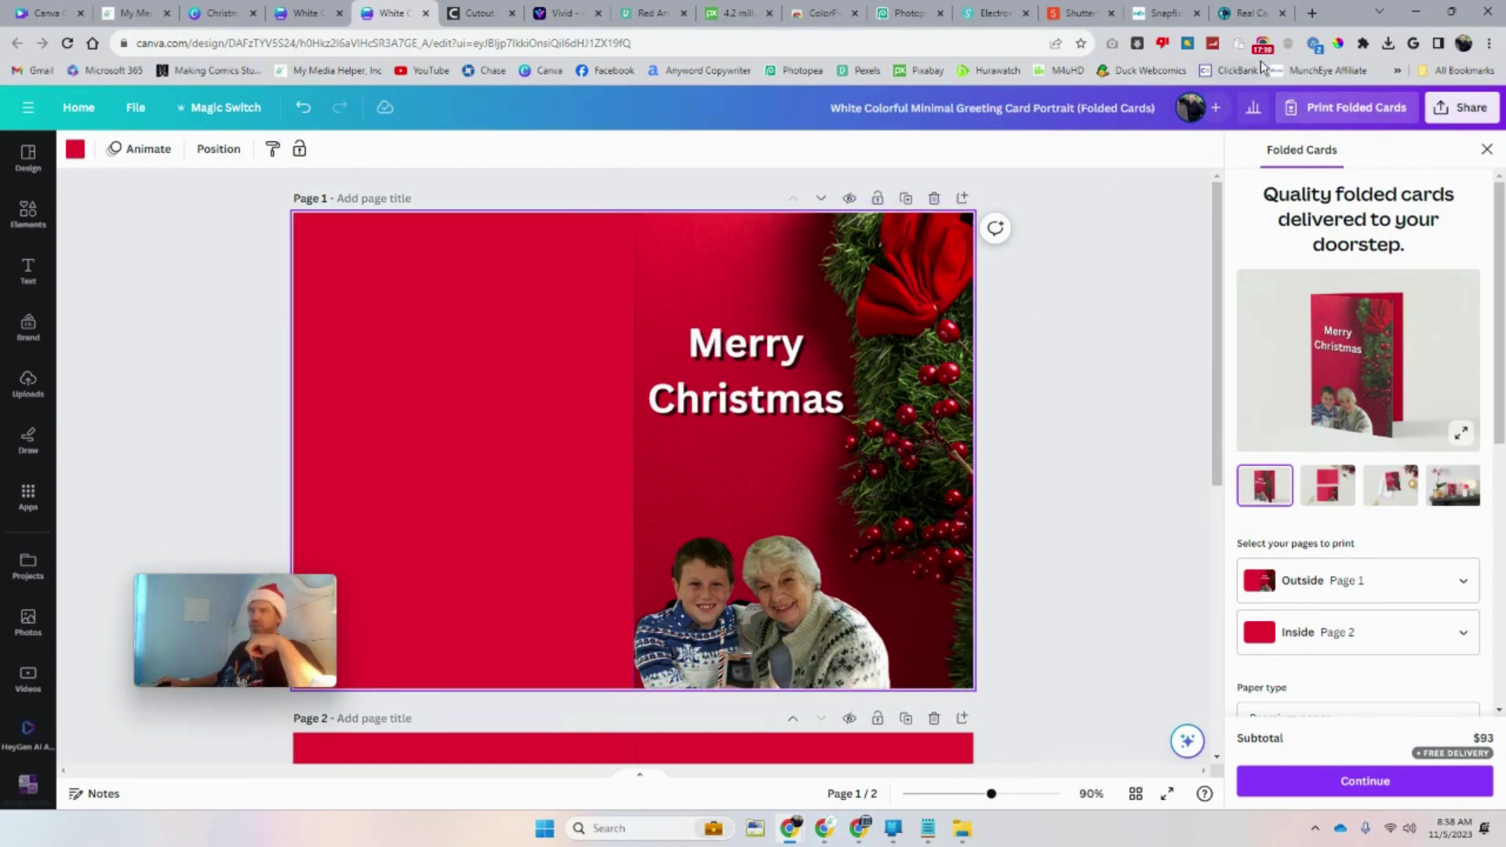
# Sample the photo's red with ColorPick and copy its hex value C00123
pyautogui.click(1338, 45)
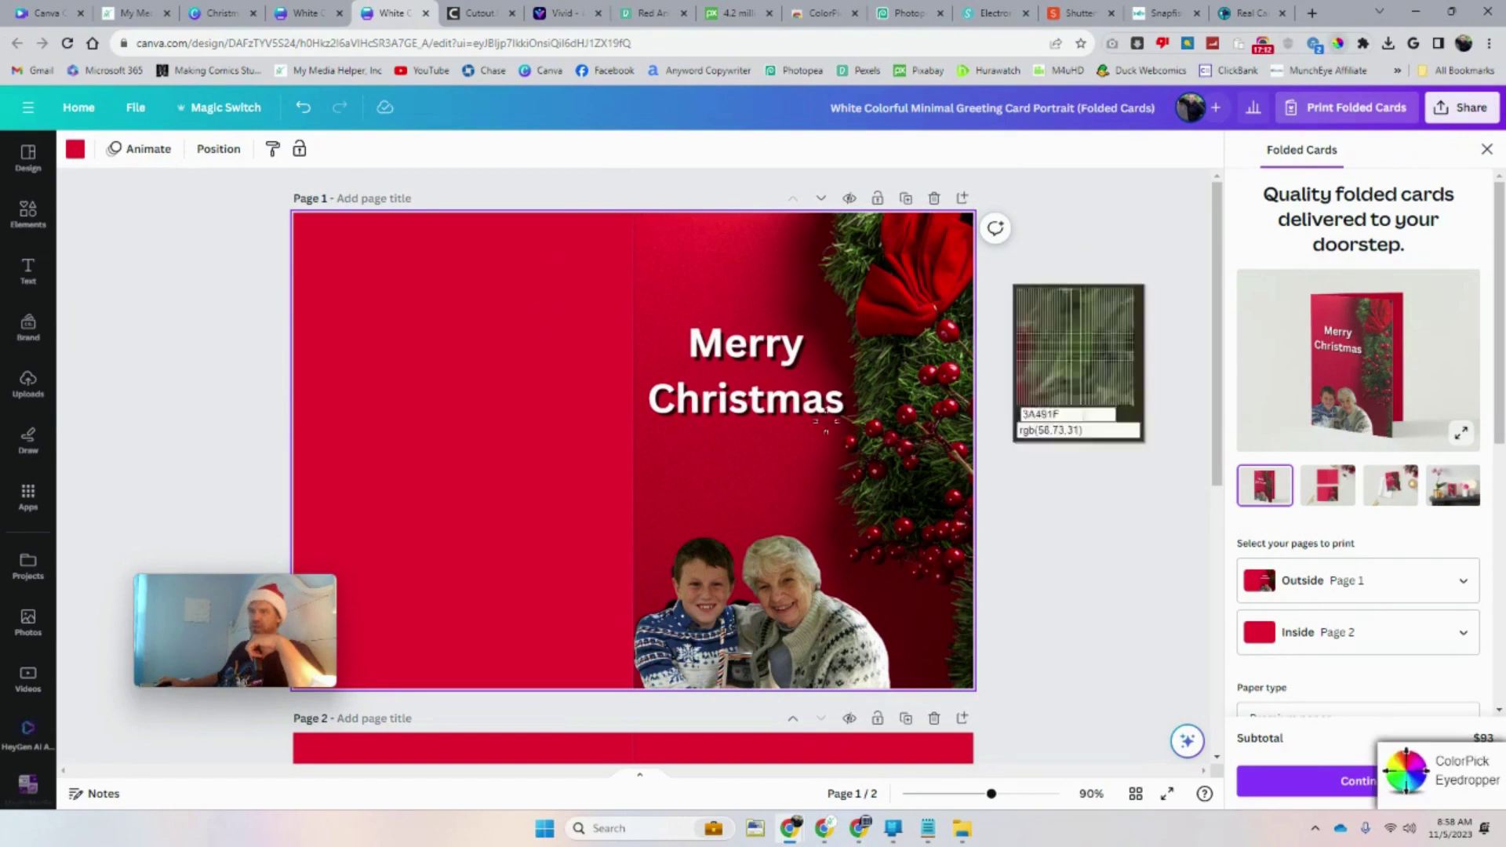
pyautogui.click(701, 482)
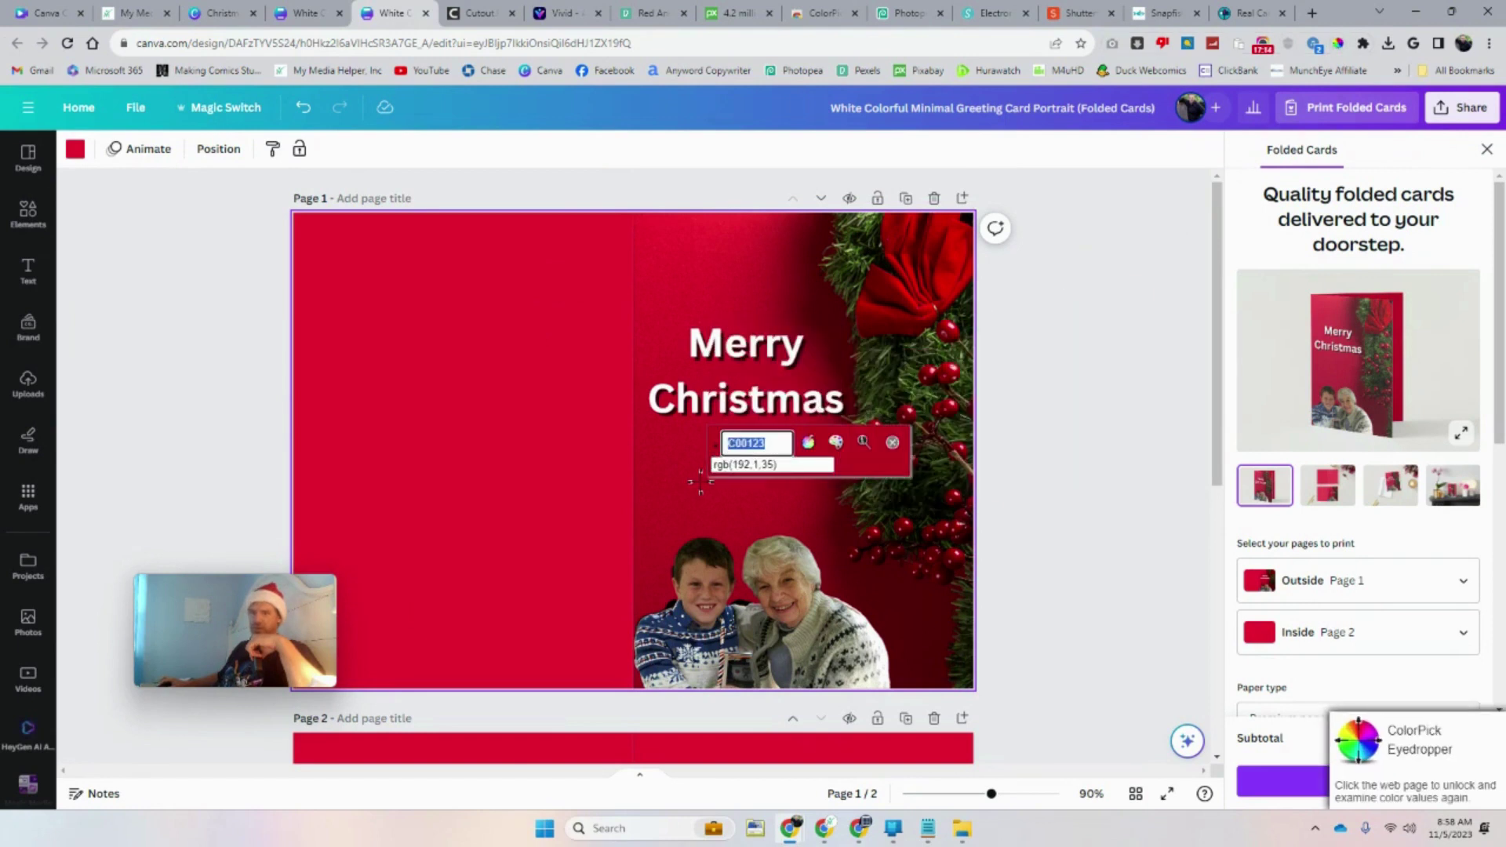
pyautogui.rightClick(767, 440)
pyautogui.click(793, 458)
pyautogui.click(526, 406)
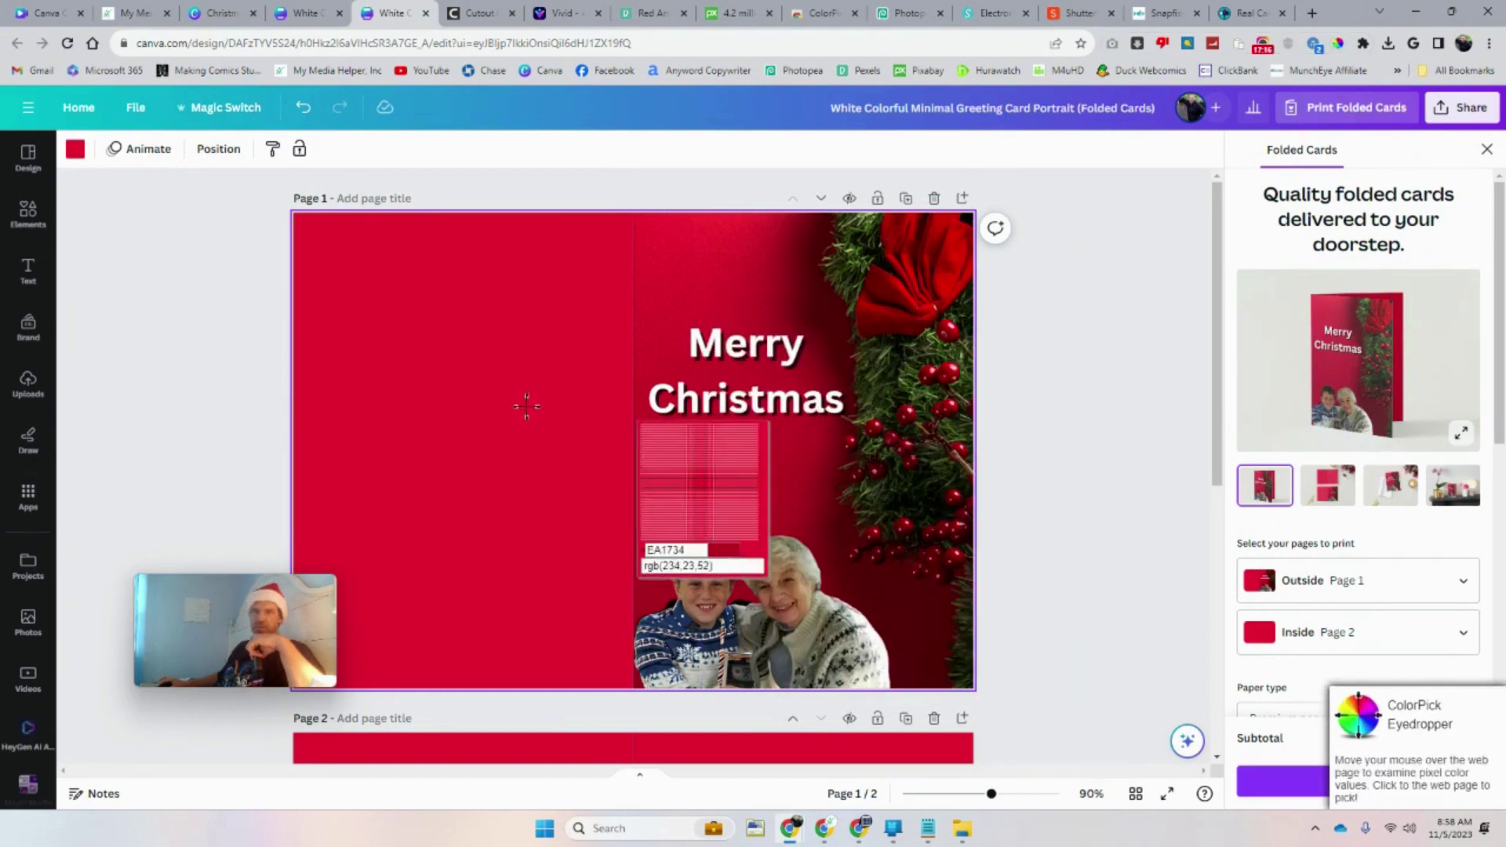
pyautogui.click(80, 157)
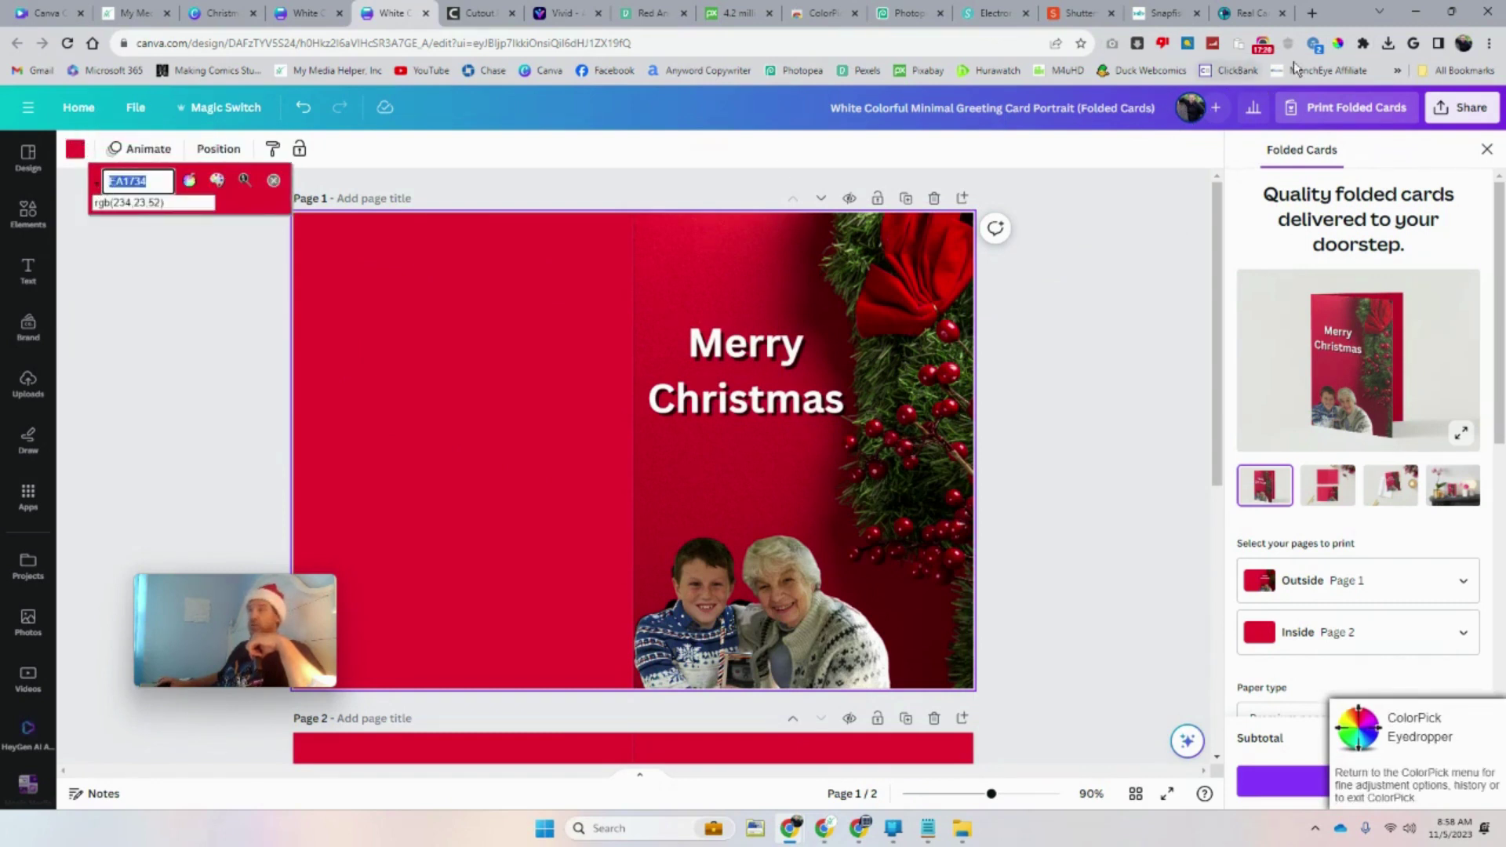
pyautogui.click(1338, 44)
pyautogui.click(1239, 72)
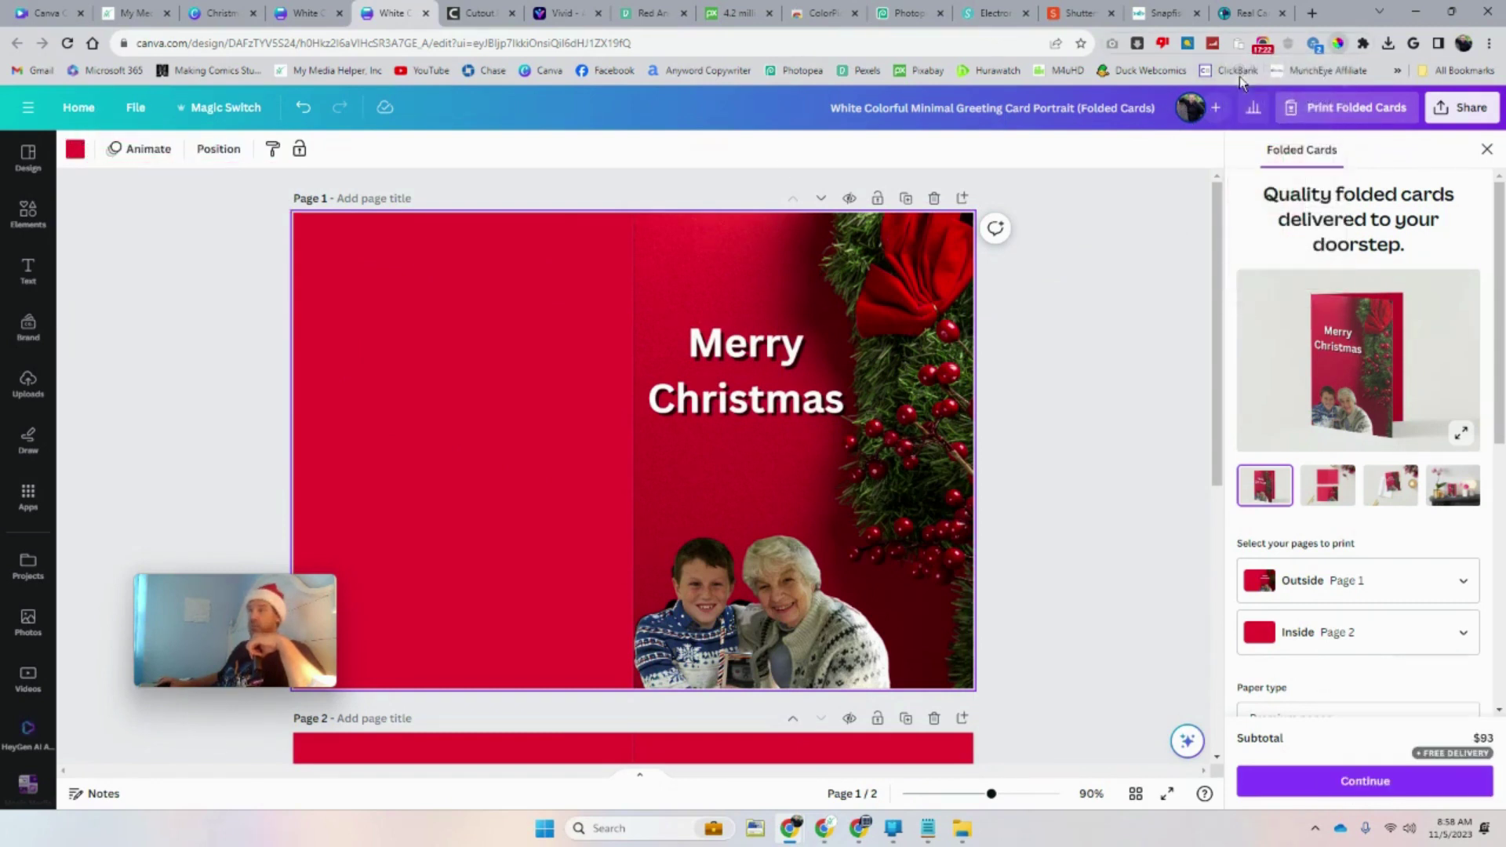
# Apply #C00123 as a custom page background colour
pyautogui.click(75, 149)
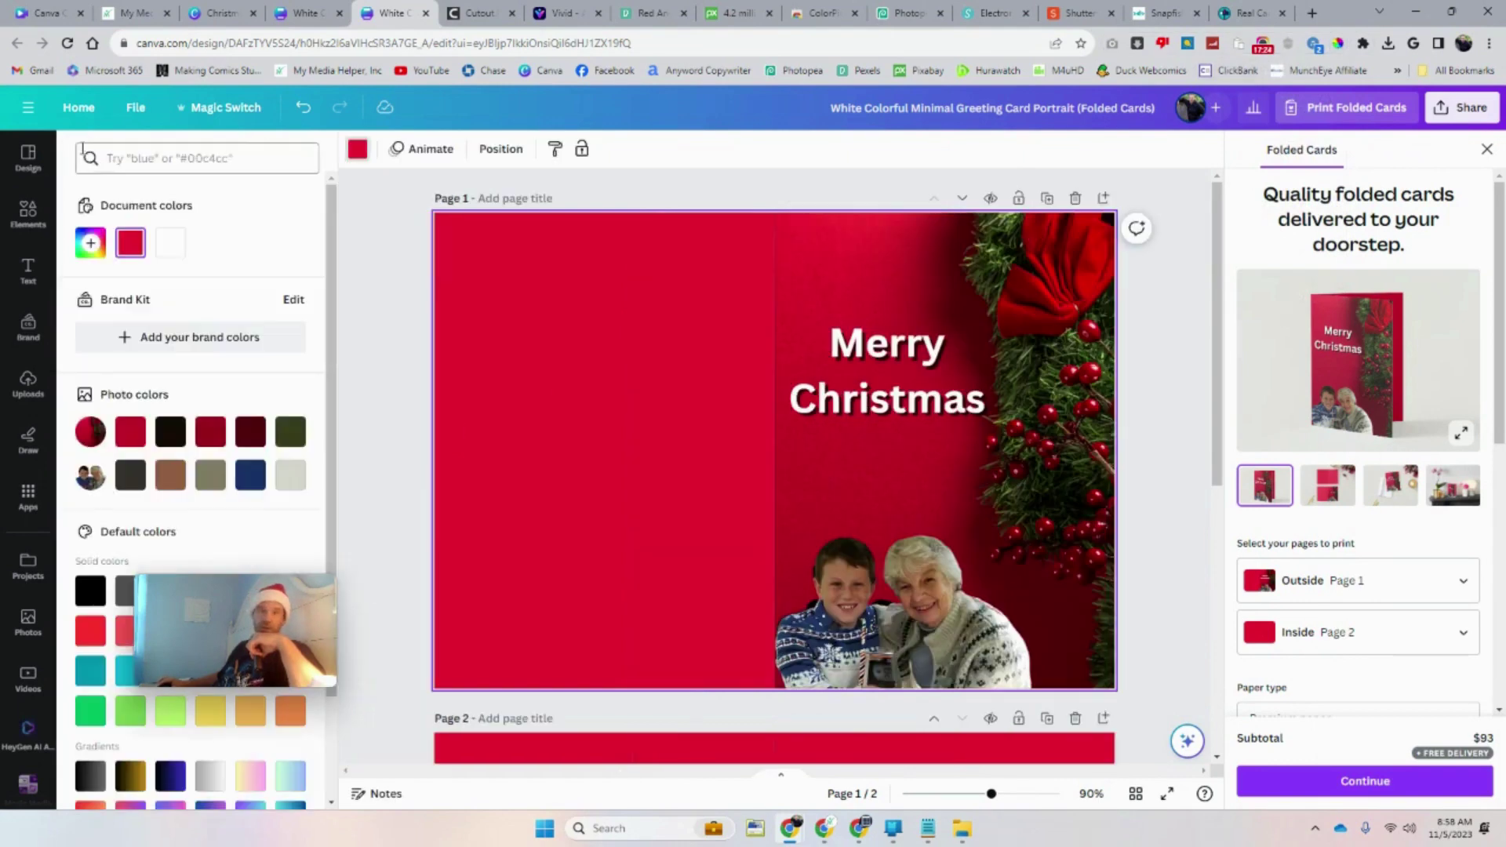
pyautogui.click(91, 244)
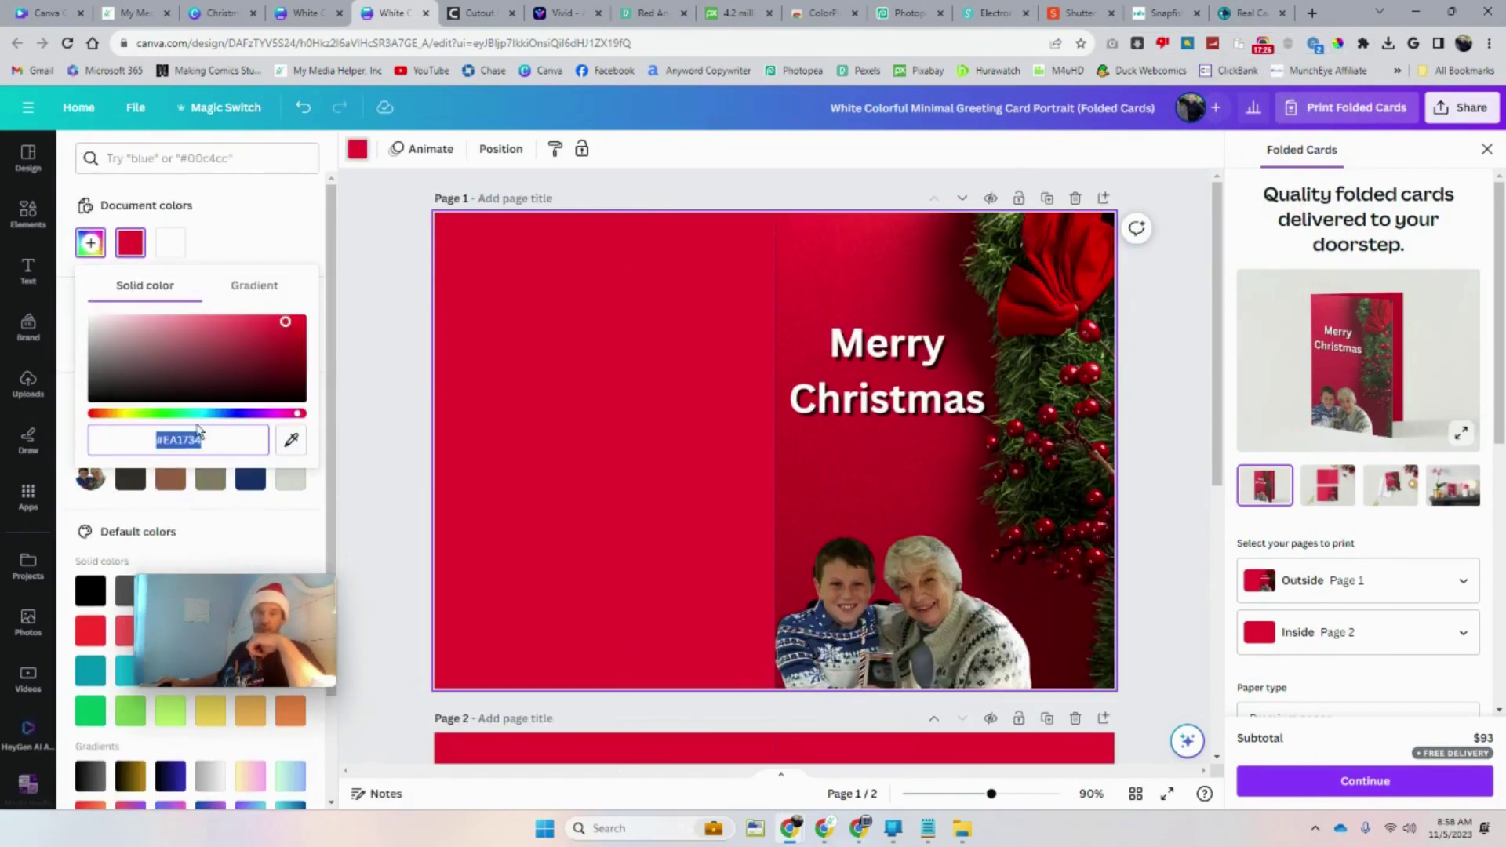
pyautogui.rightClick(191, 435)
pyautogui.click(243, 510)
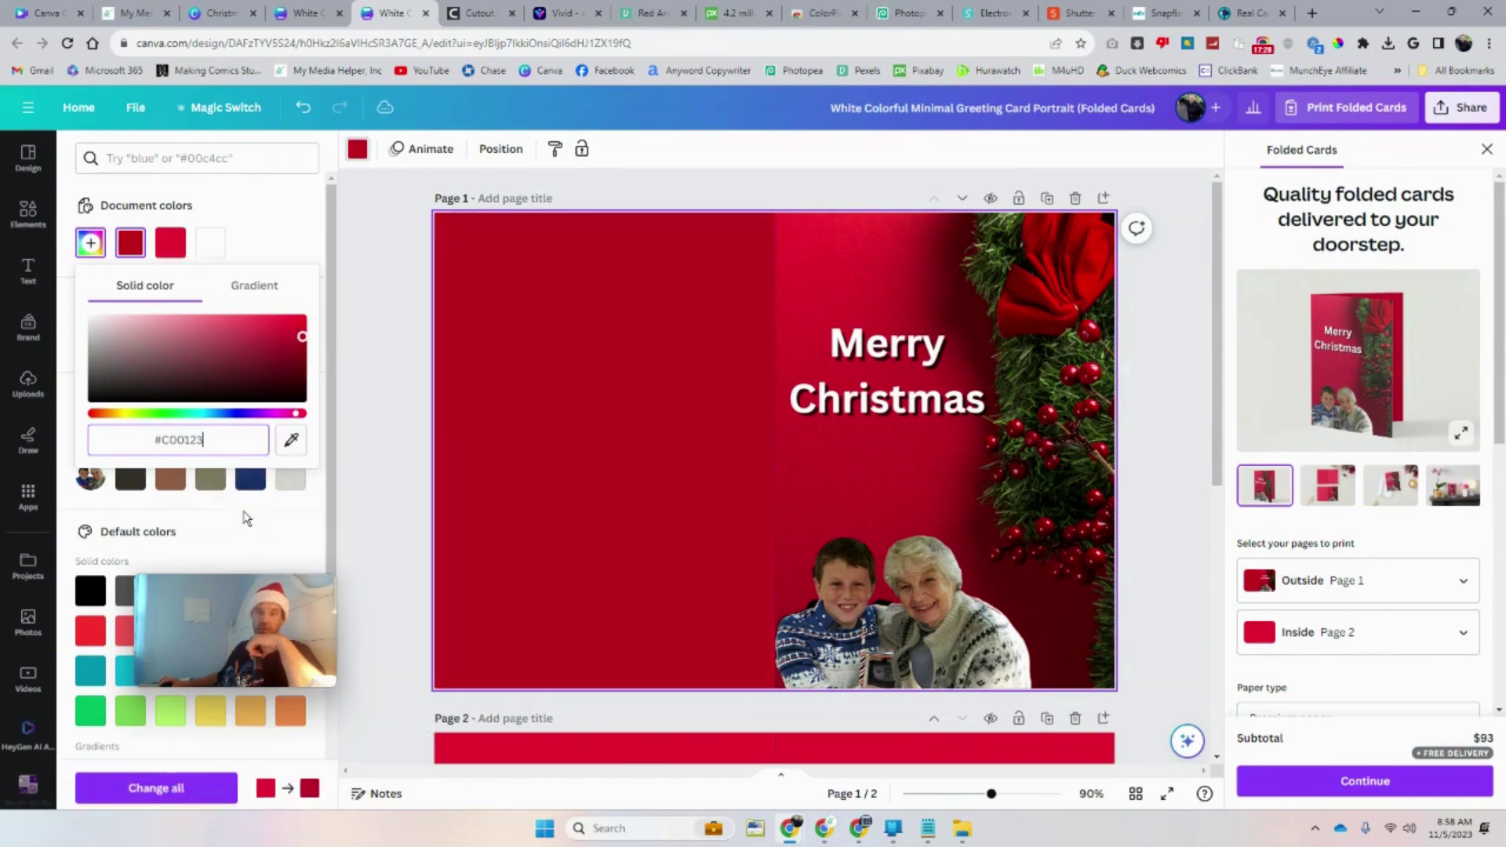
pyautogui.click(404, 295)
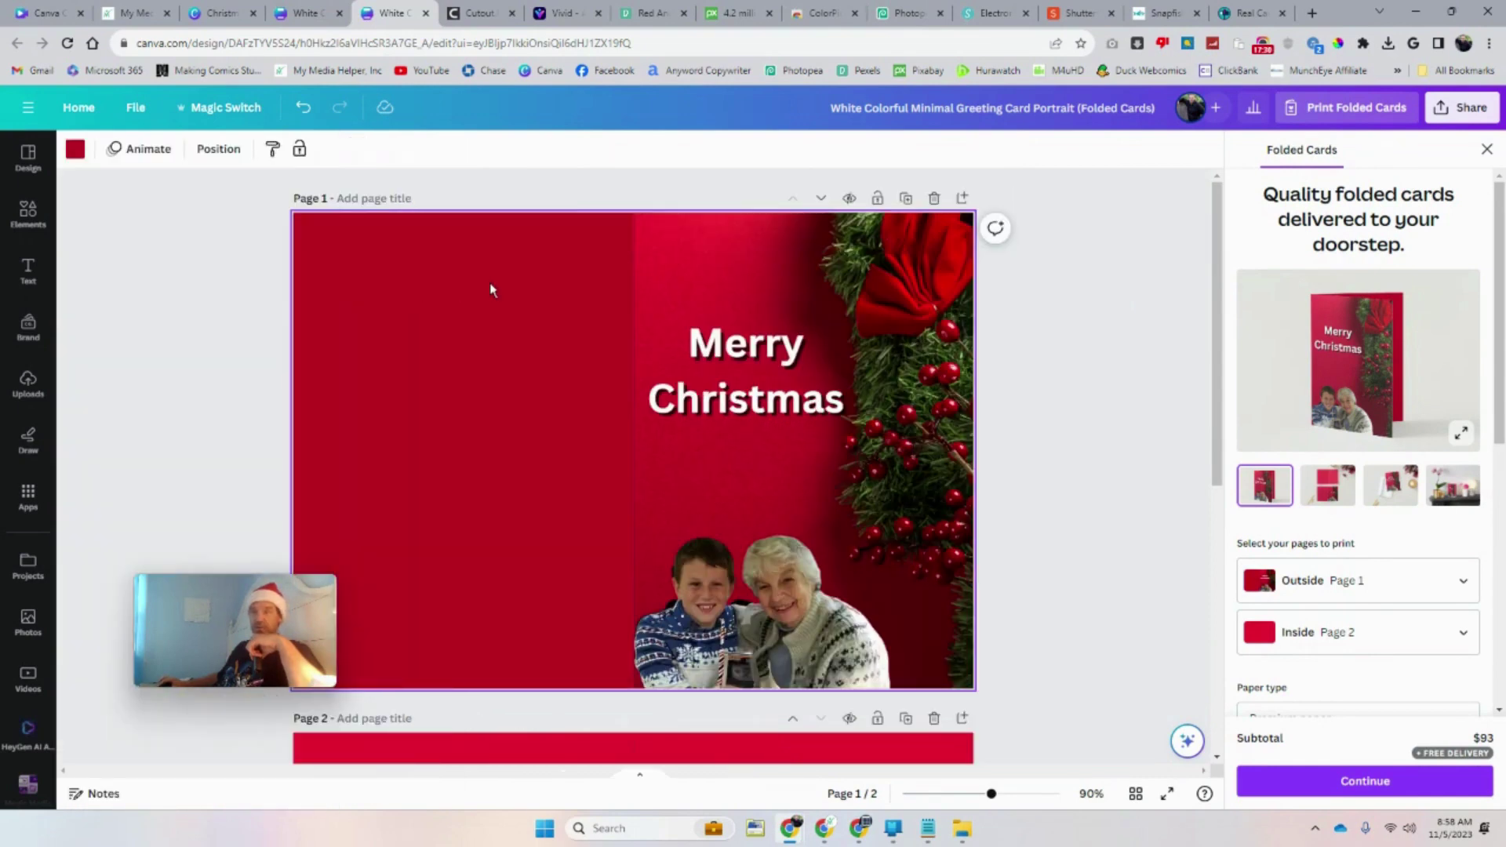
# Enlarge the folded-card preview and browse all four mockups, including the envelope and mantel views
pyautogui.click(1325, 500)
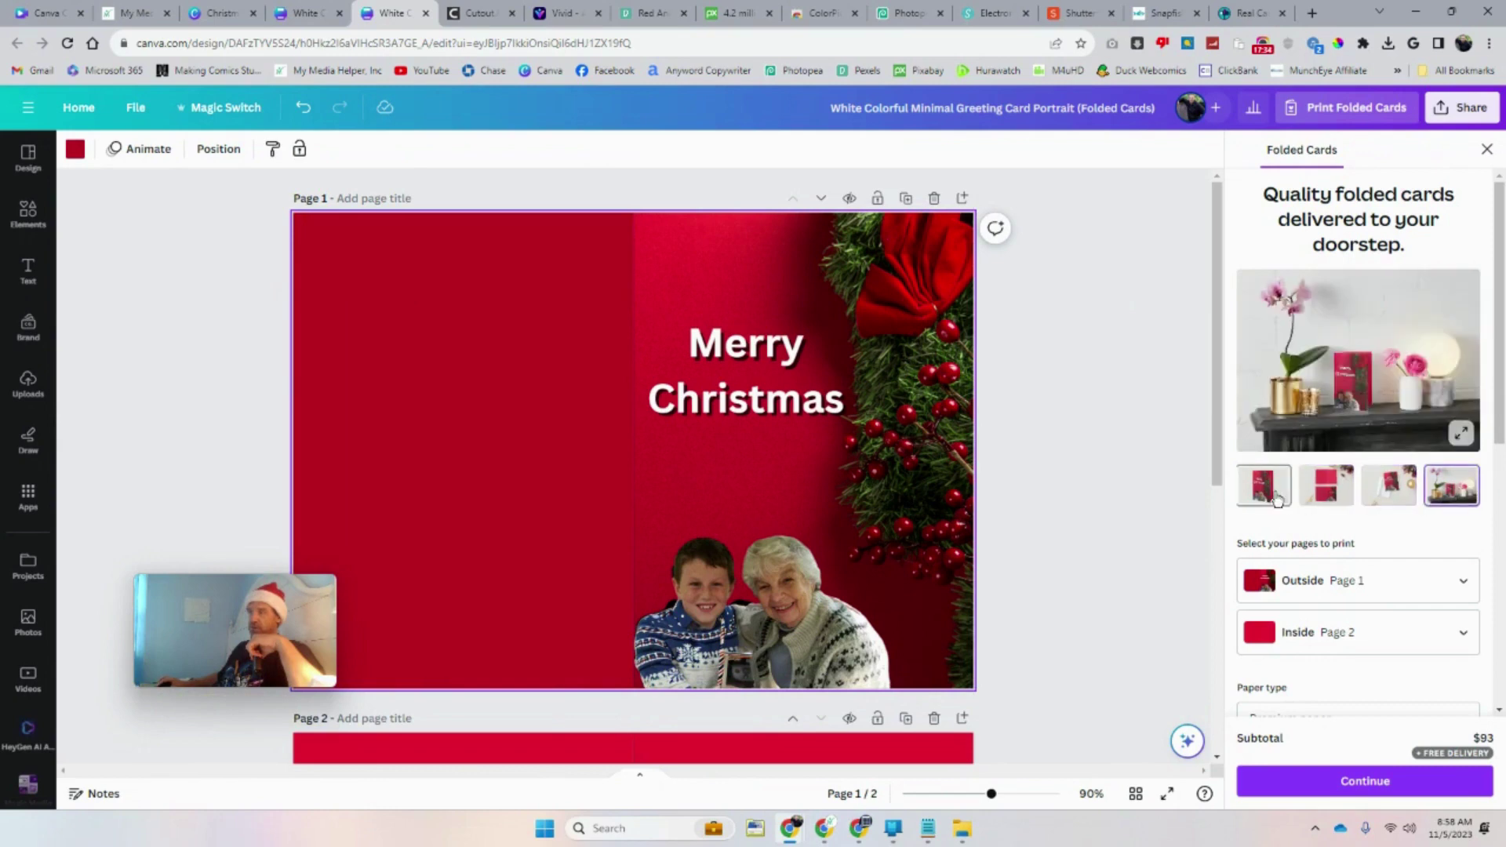
pyautogui.click(1462, 435)
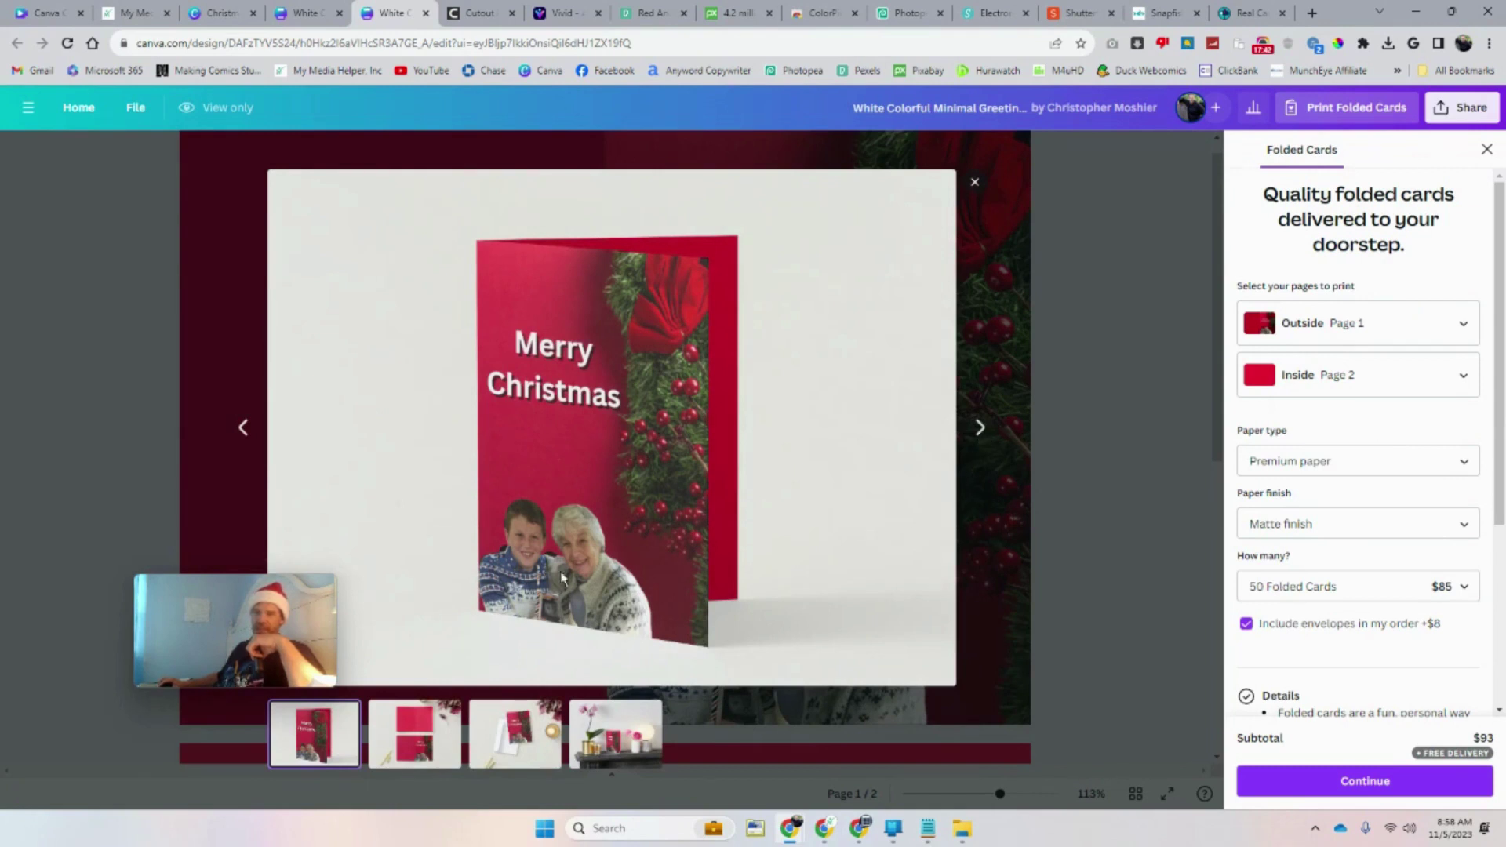
pyautogui.click(980, 429)
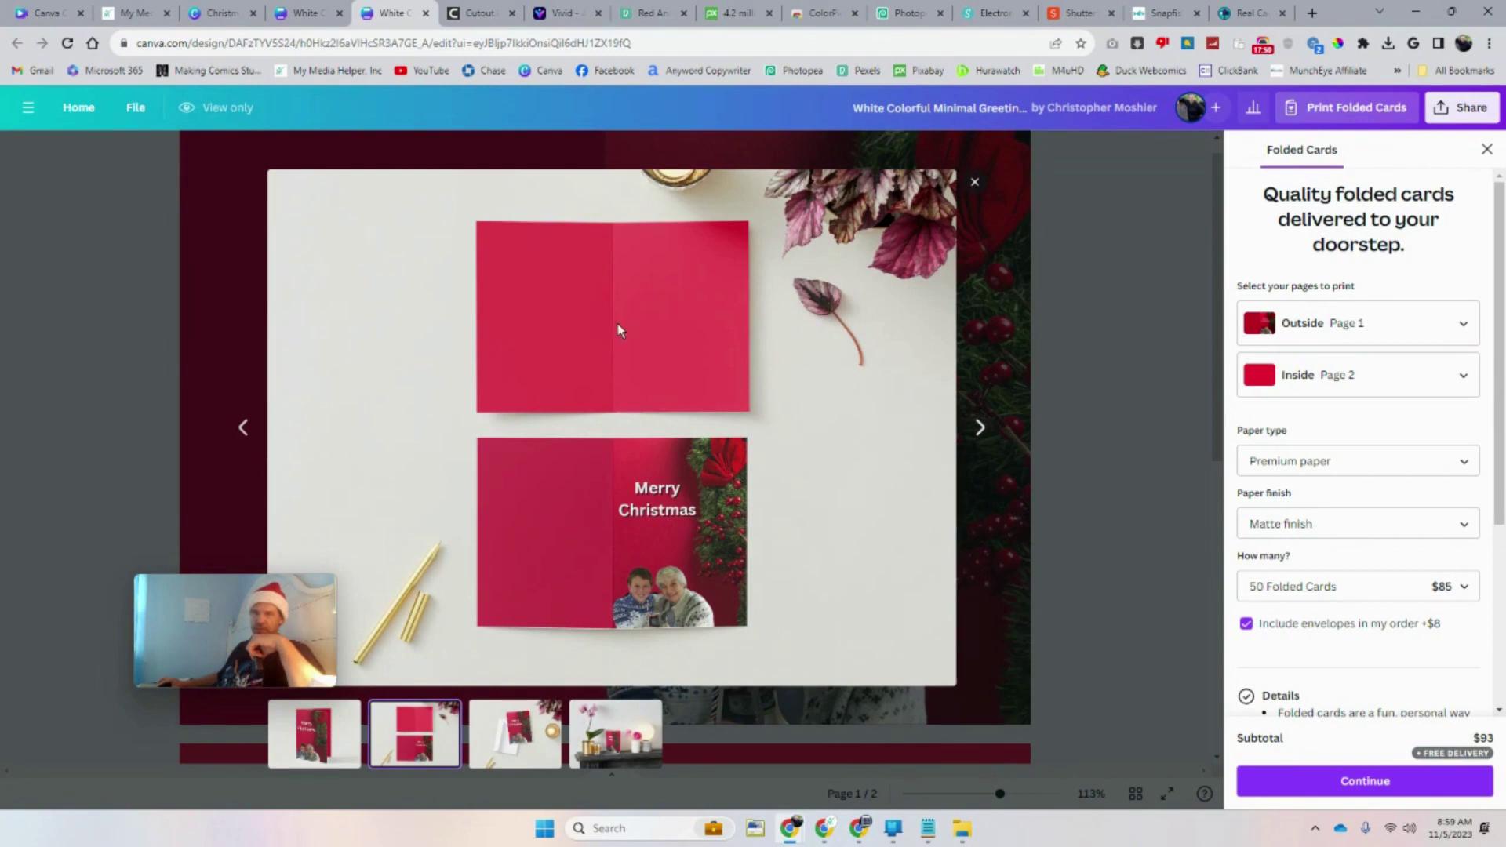
pyautogui.click(980, 429)
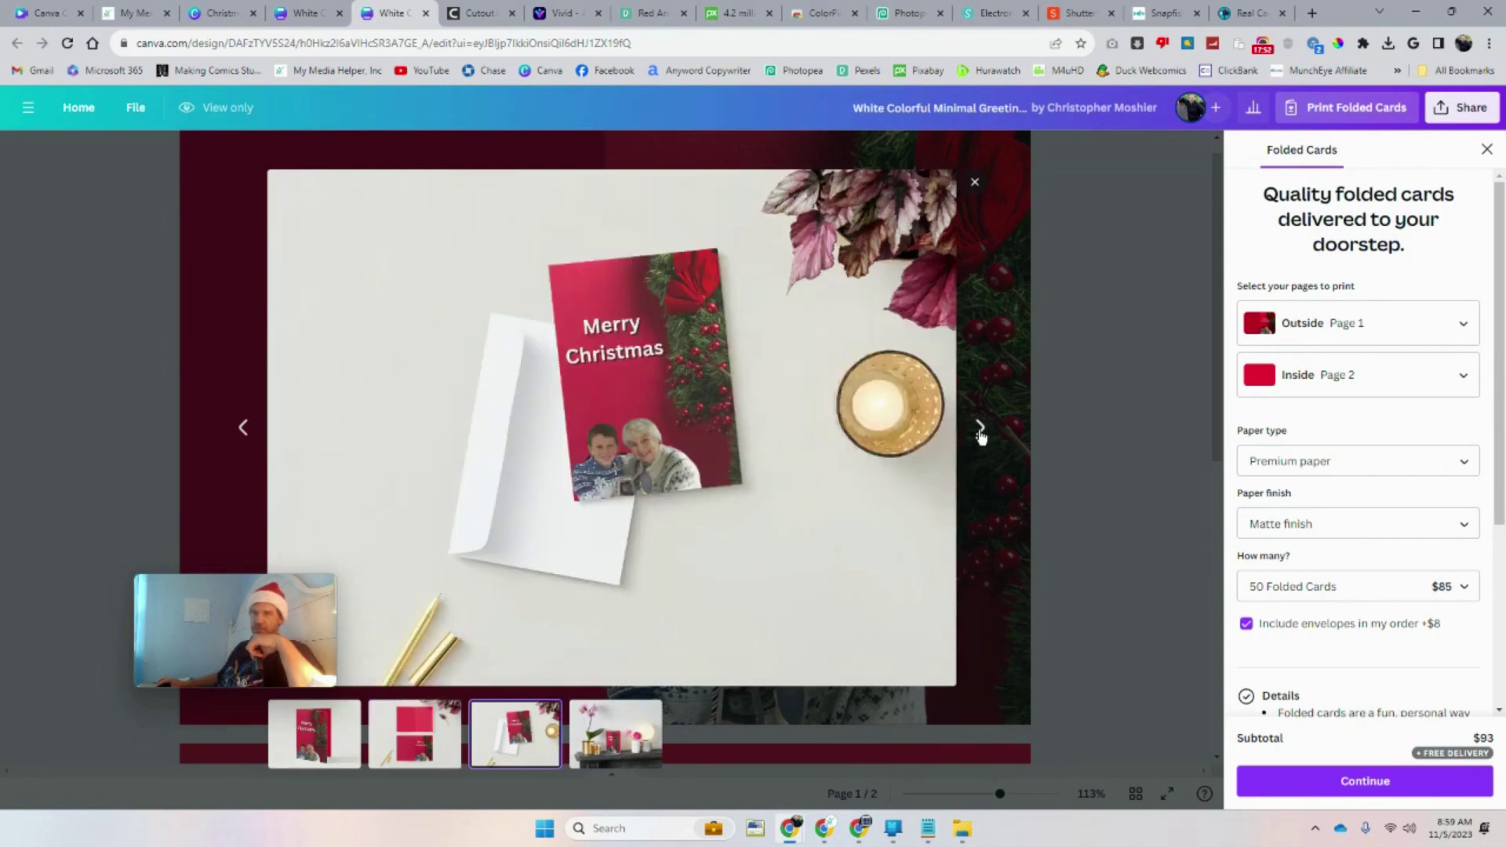
pyautogui.click(981, 431)
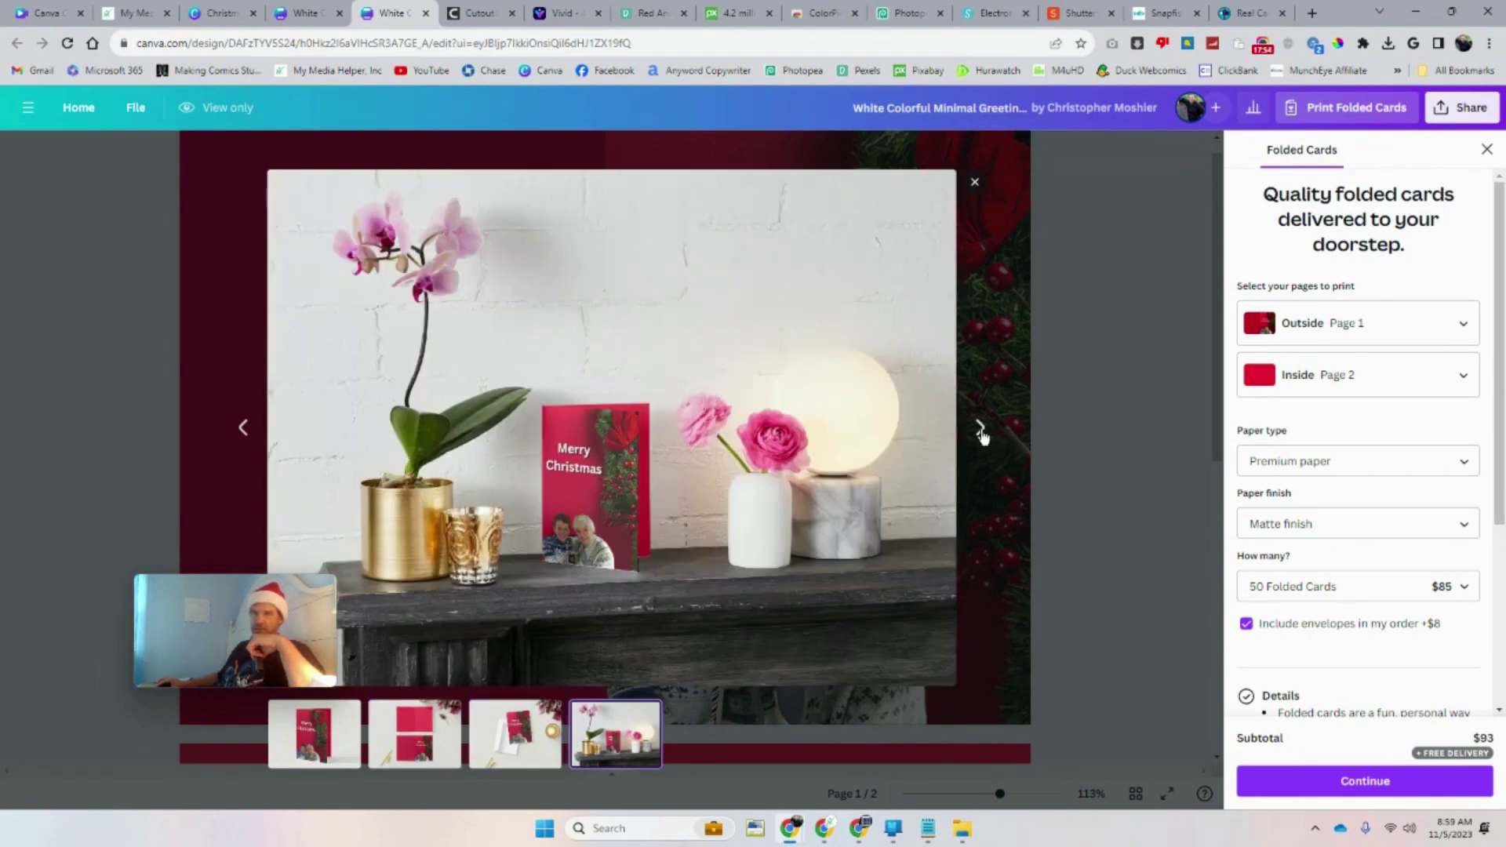
pyautogui.click(981, 430)
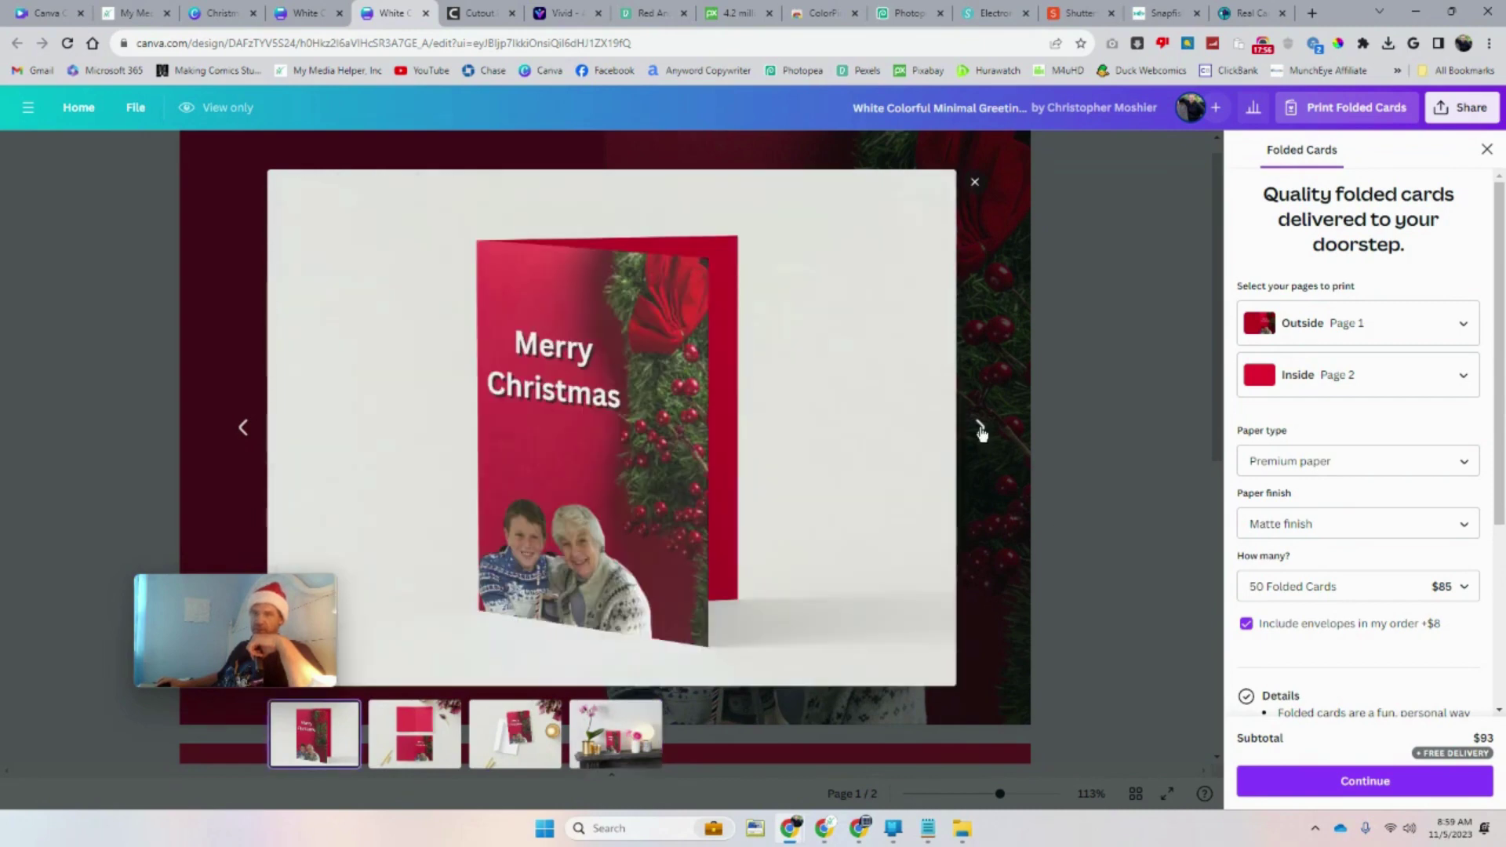
# Close the mockup preview and set the card's inside print page to Page 1
pyautogui.click(975, 182)
pyautogui.scroll(-5, 1052, 454)
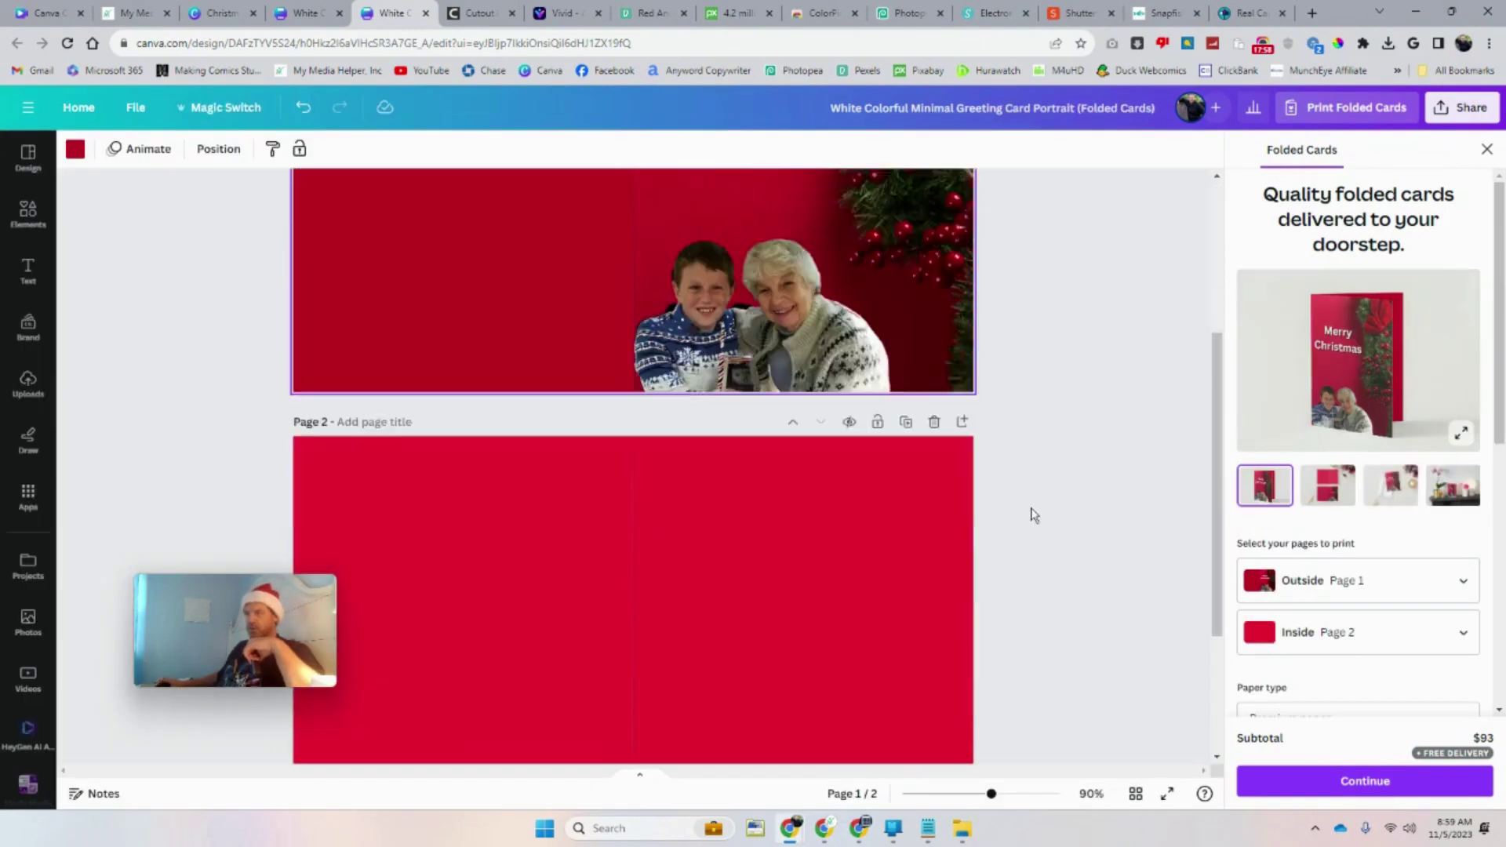
pyautogui.click(802, 556)
pyautogui.click(1362, 628)
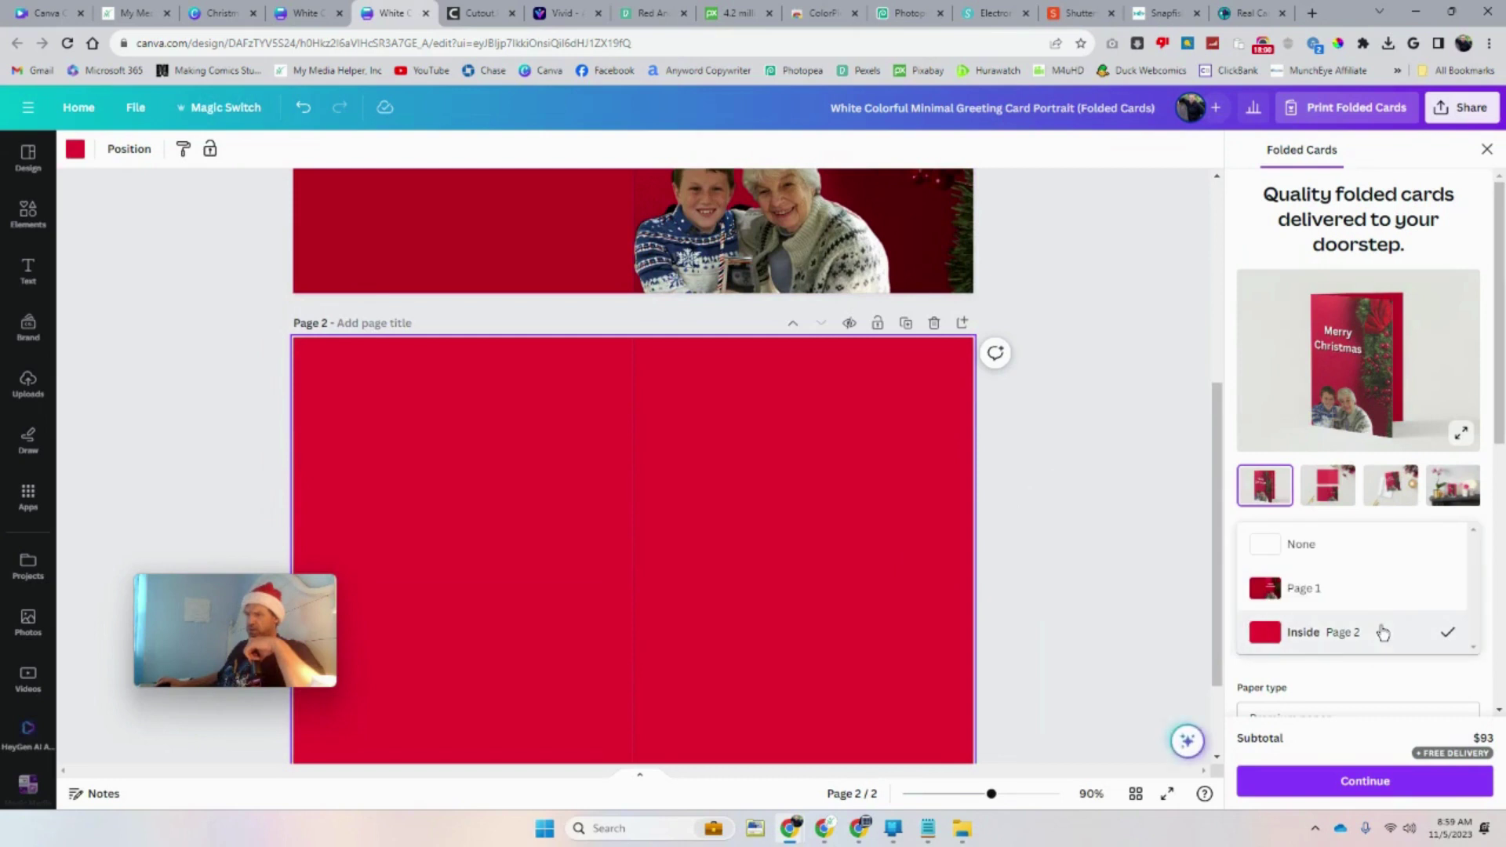
pyautogui.click(1325, 597)
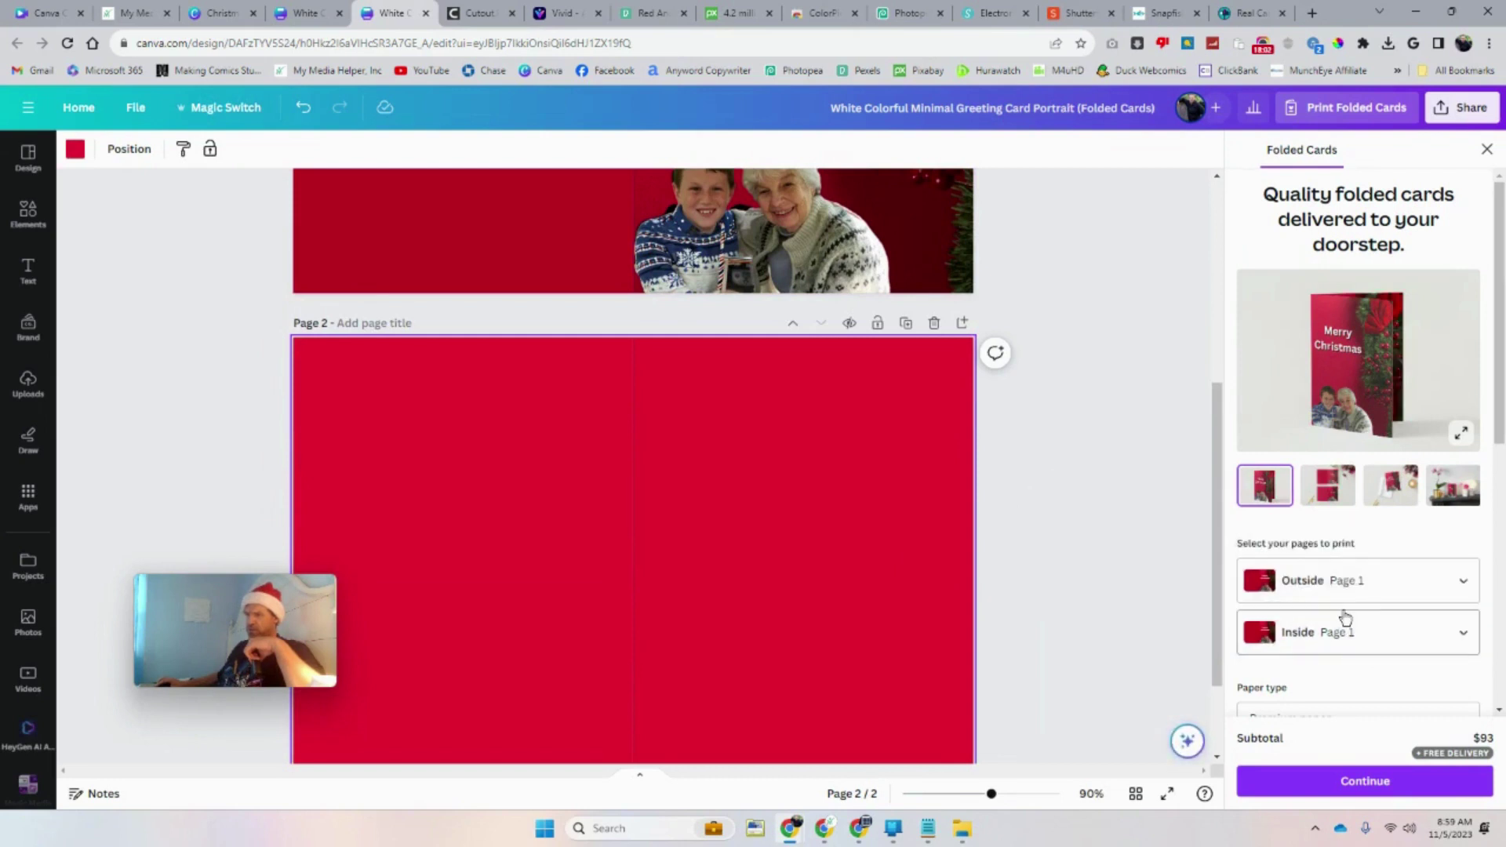
pyautogui.click(1352, 634)
pyautogui.click(1354, 634)
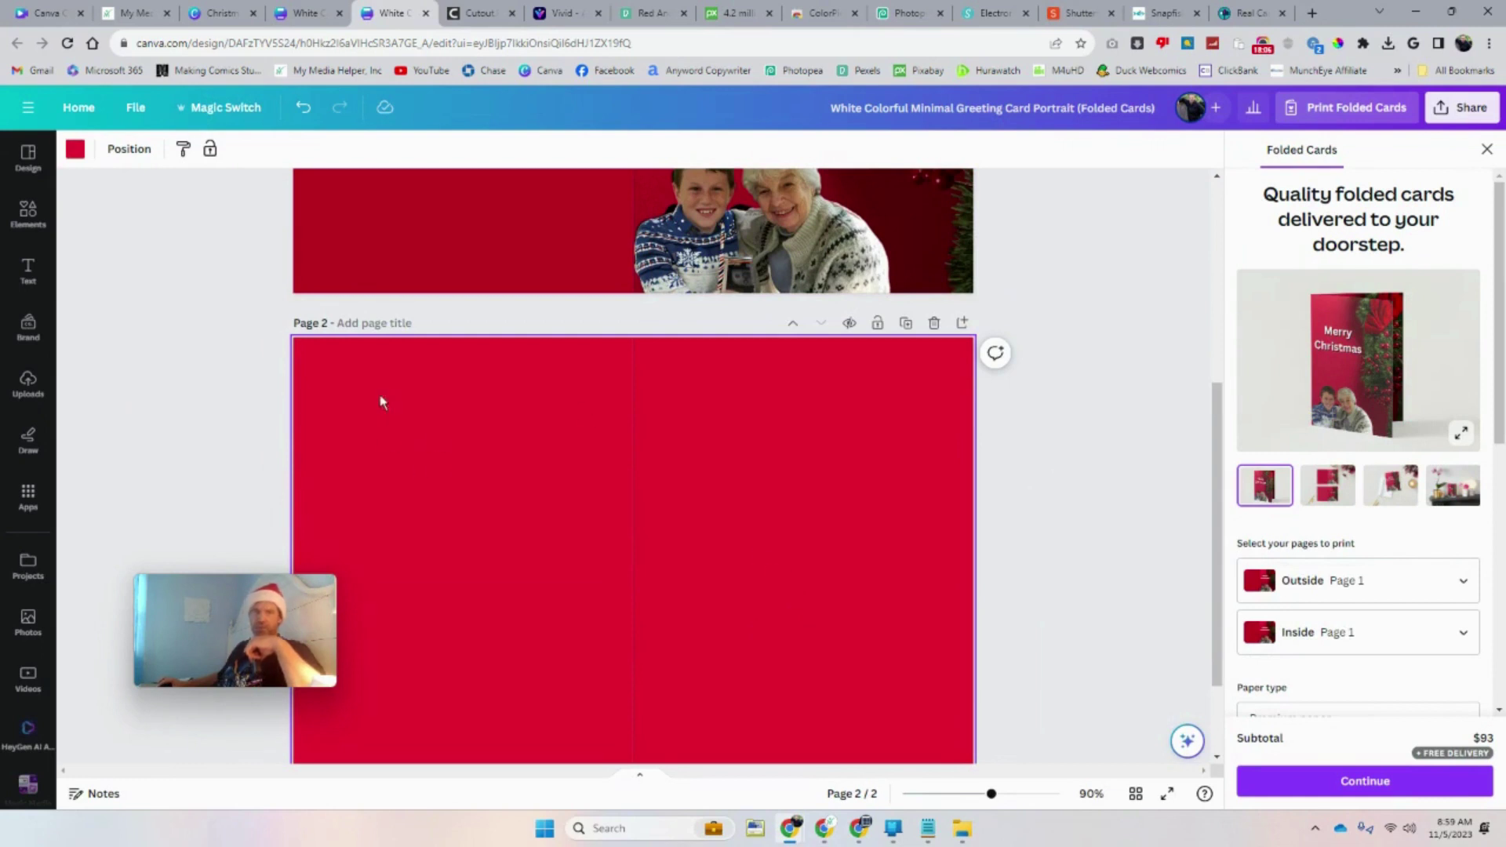
# Give Page 2 a custom pale pink #F6DEDE background instead of red
pyautogui.click(76, 149)
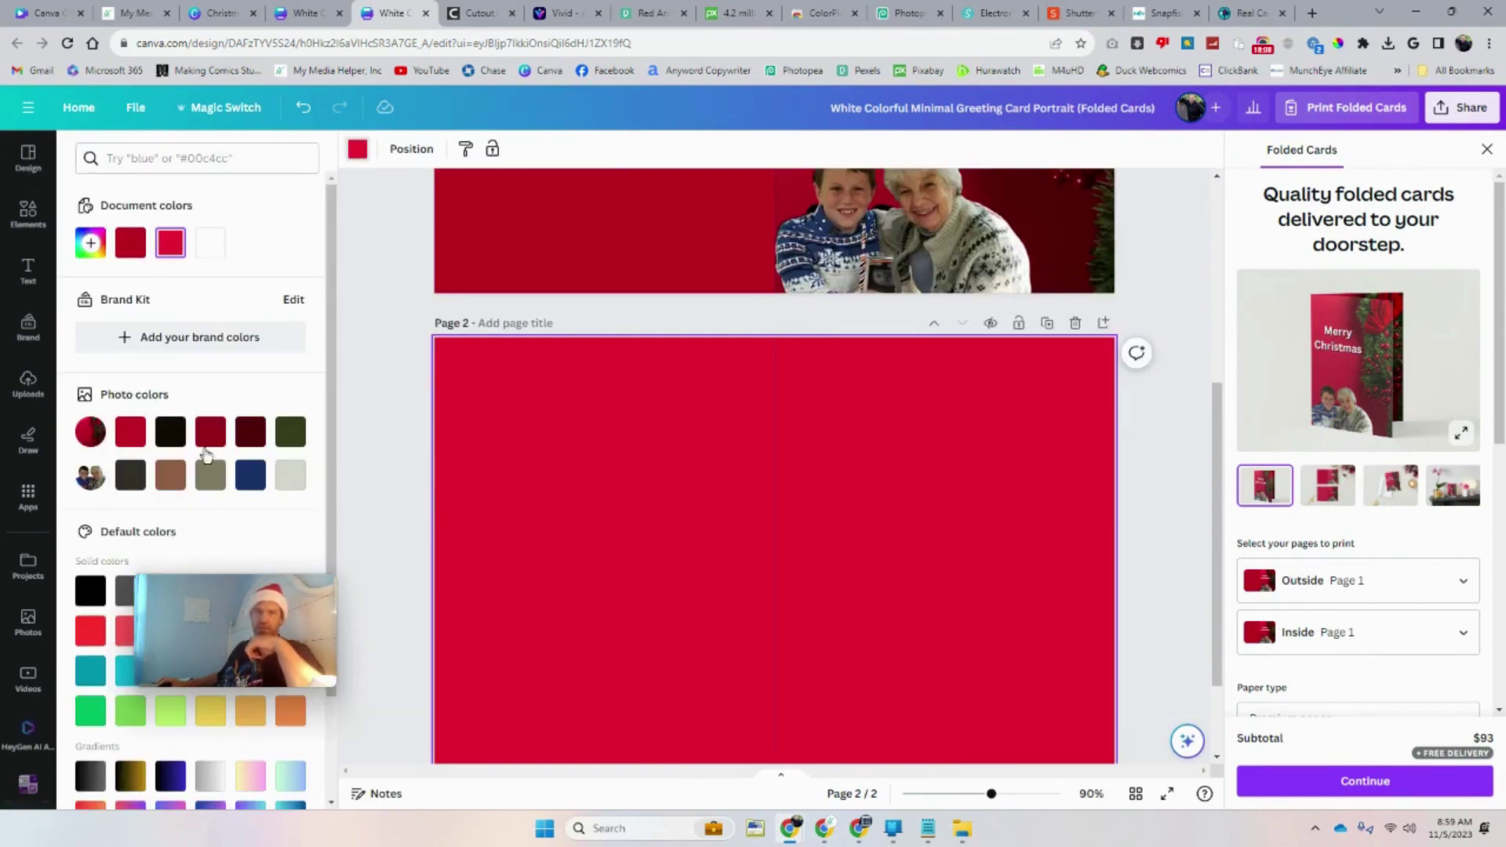
pyautogui.scroll(-2, 215, 492)
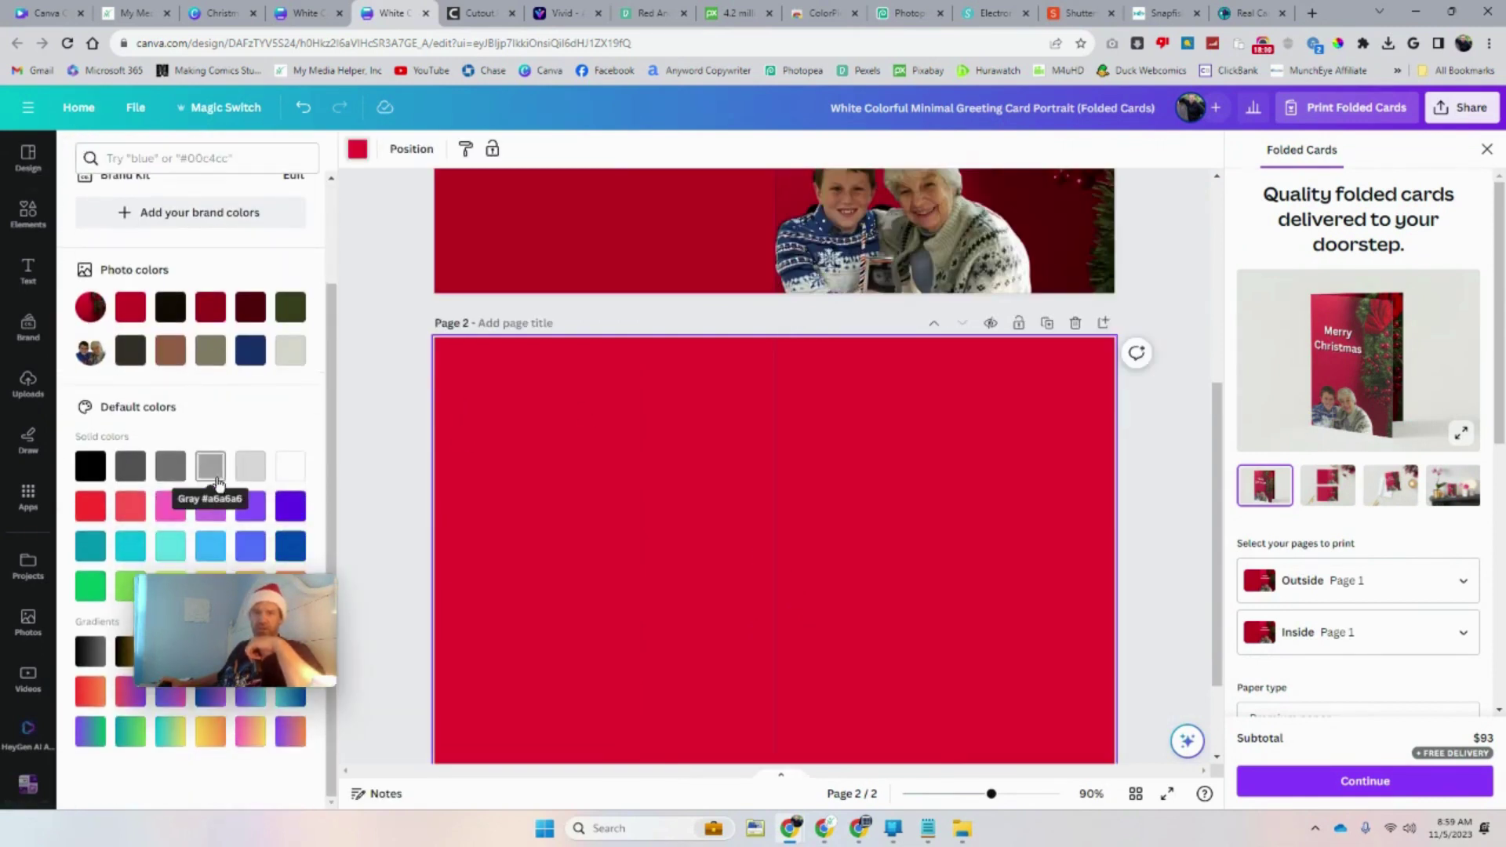
pyautogui.scroll(2, 218, 486)
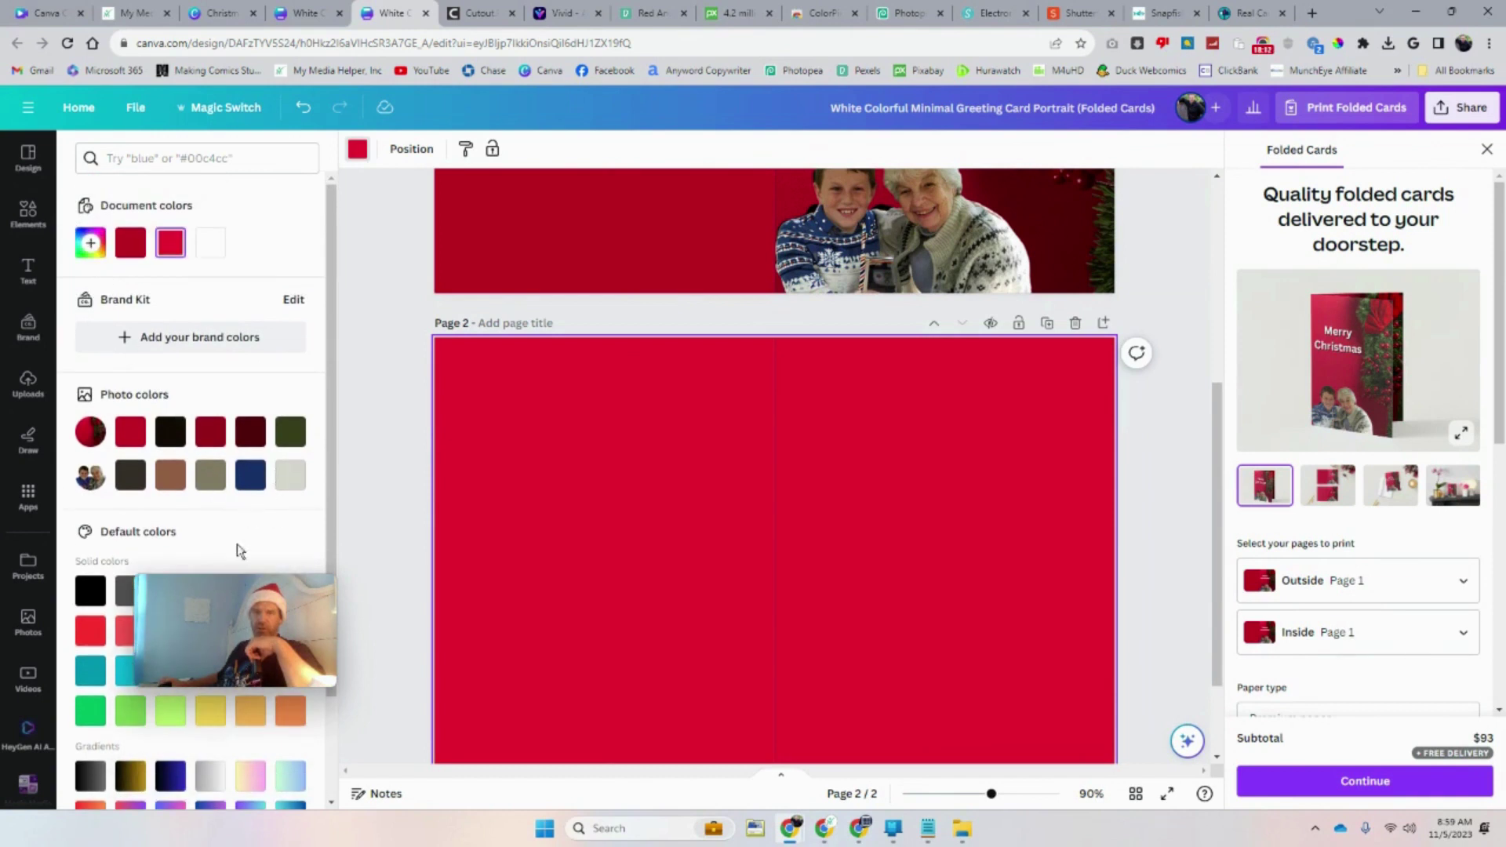
pyautogui.click(291, 590)
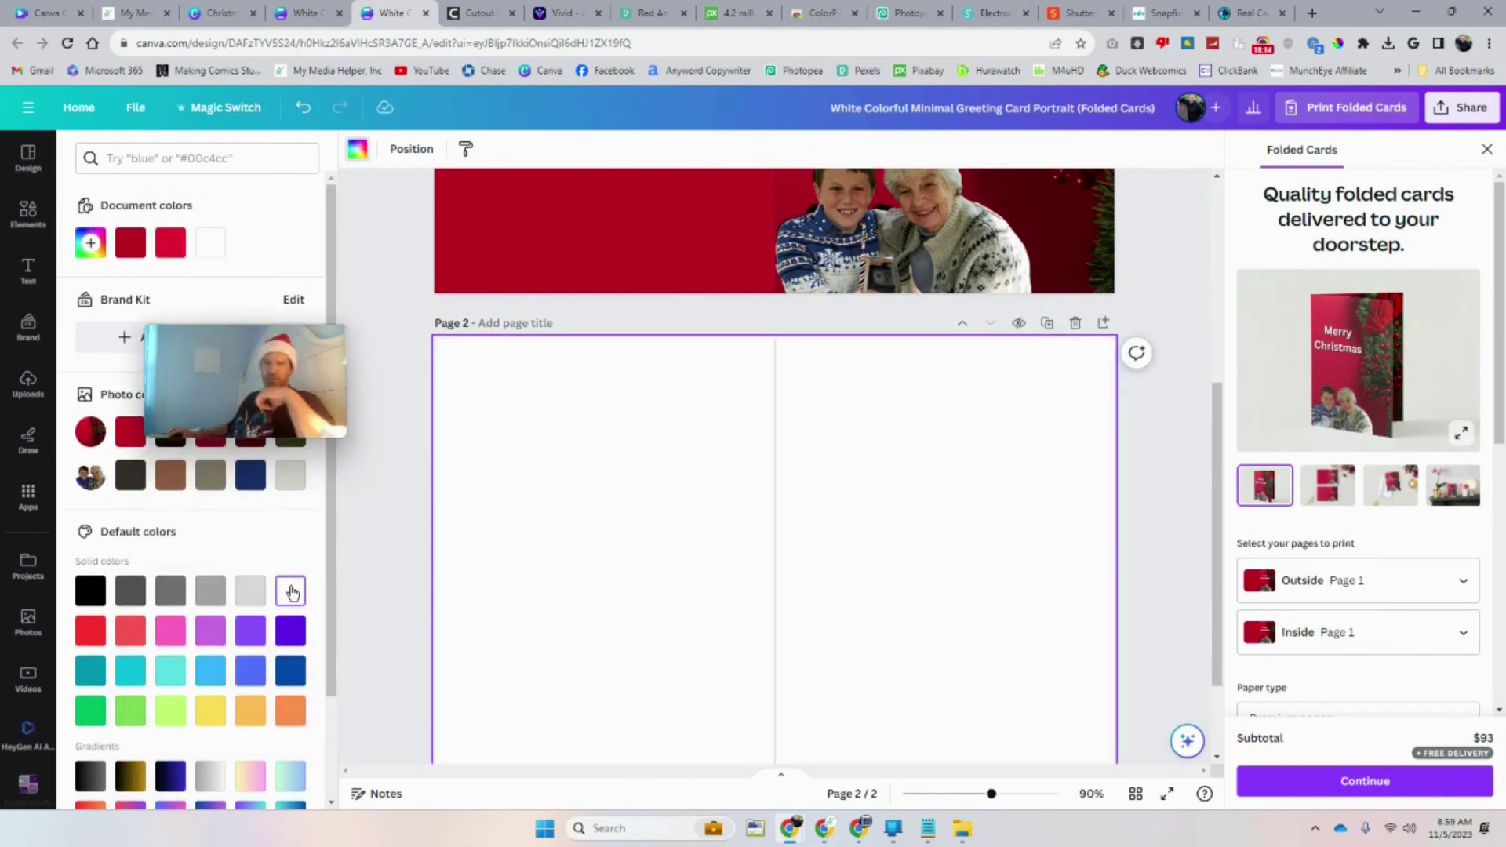
pyautogui.click(91, 242)
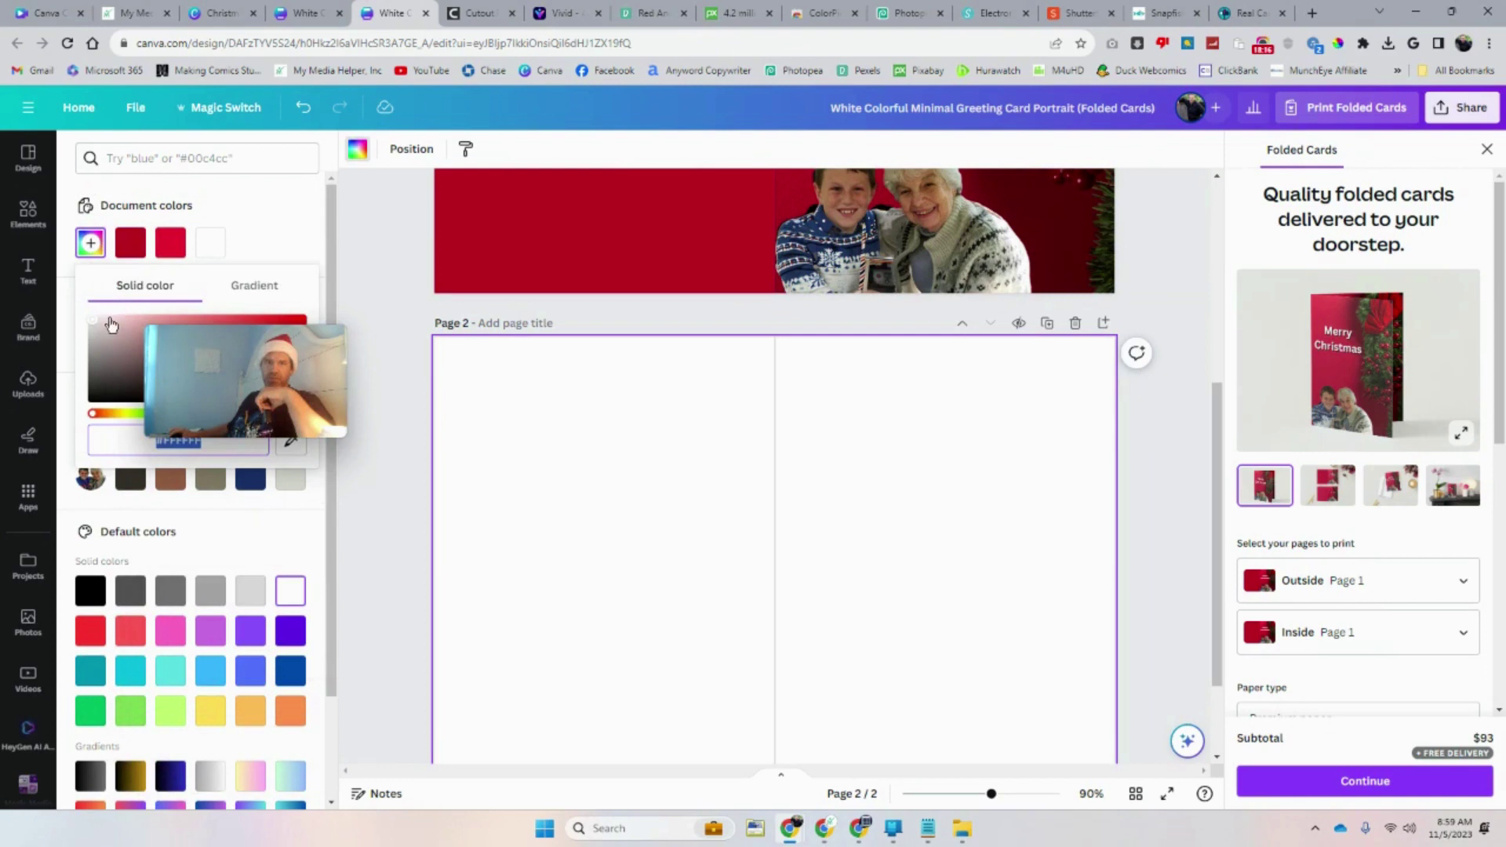
pyautogui.click(111, 324)
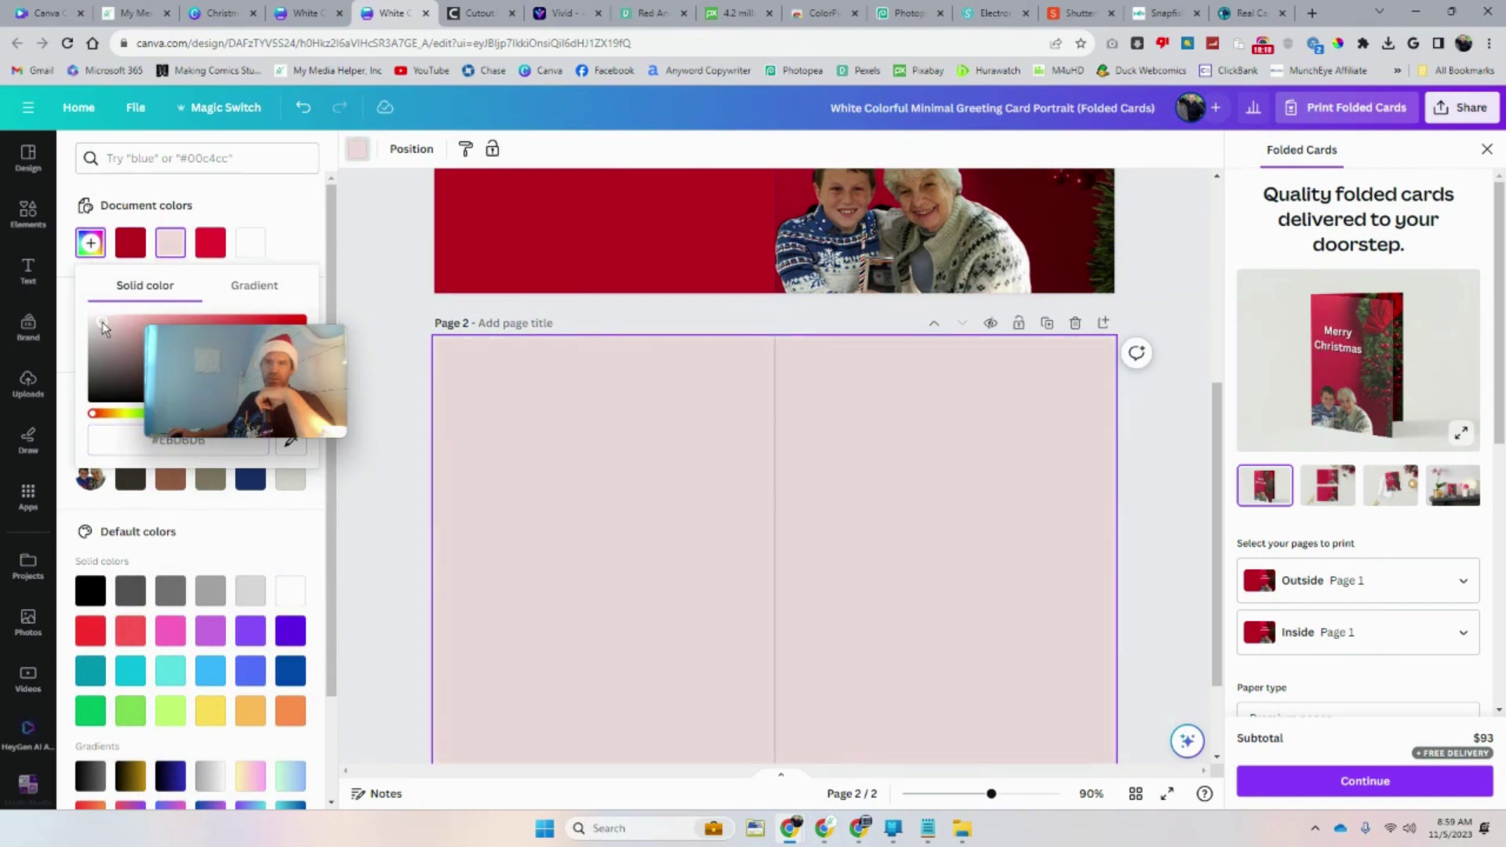
pyautogui.click(380, 377)
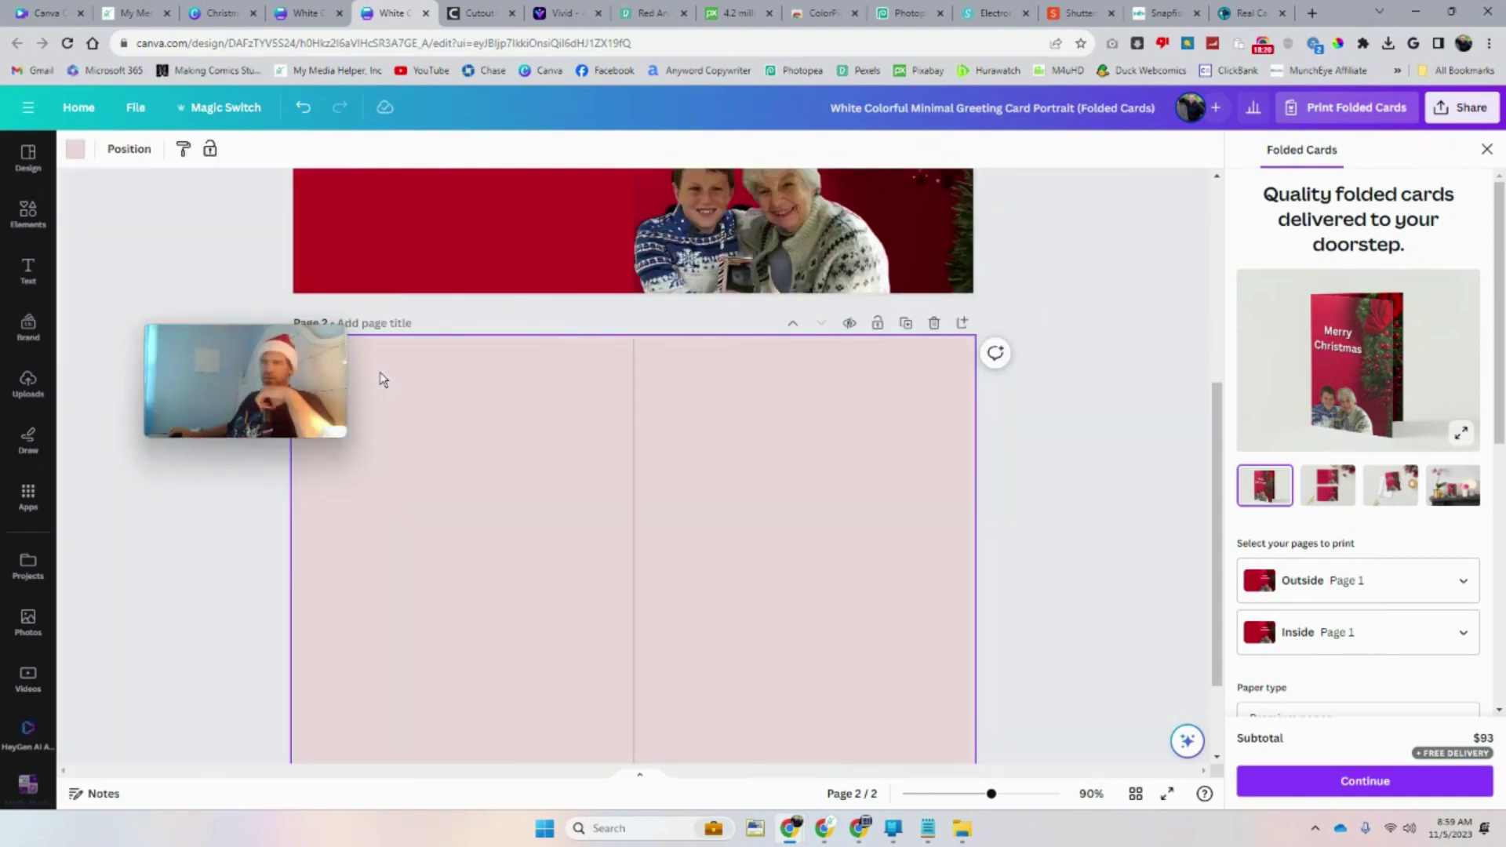
pyautogui.scroll(-2, 938, 498)
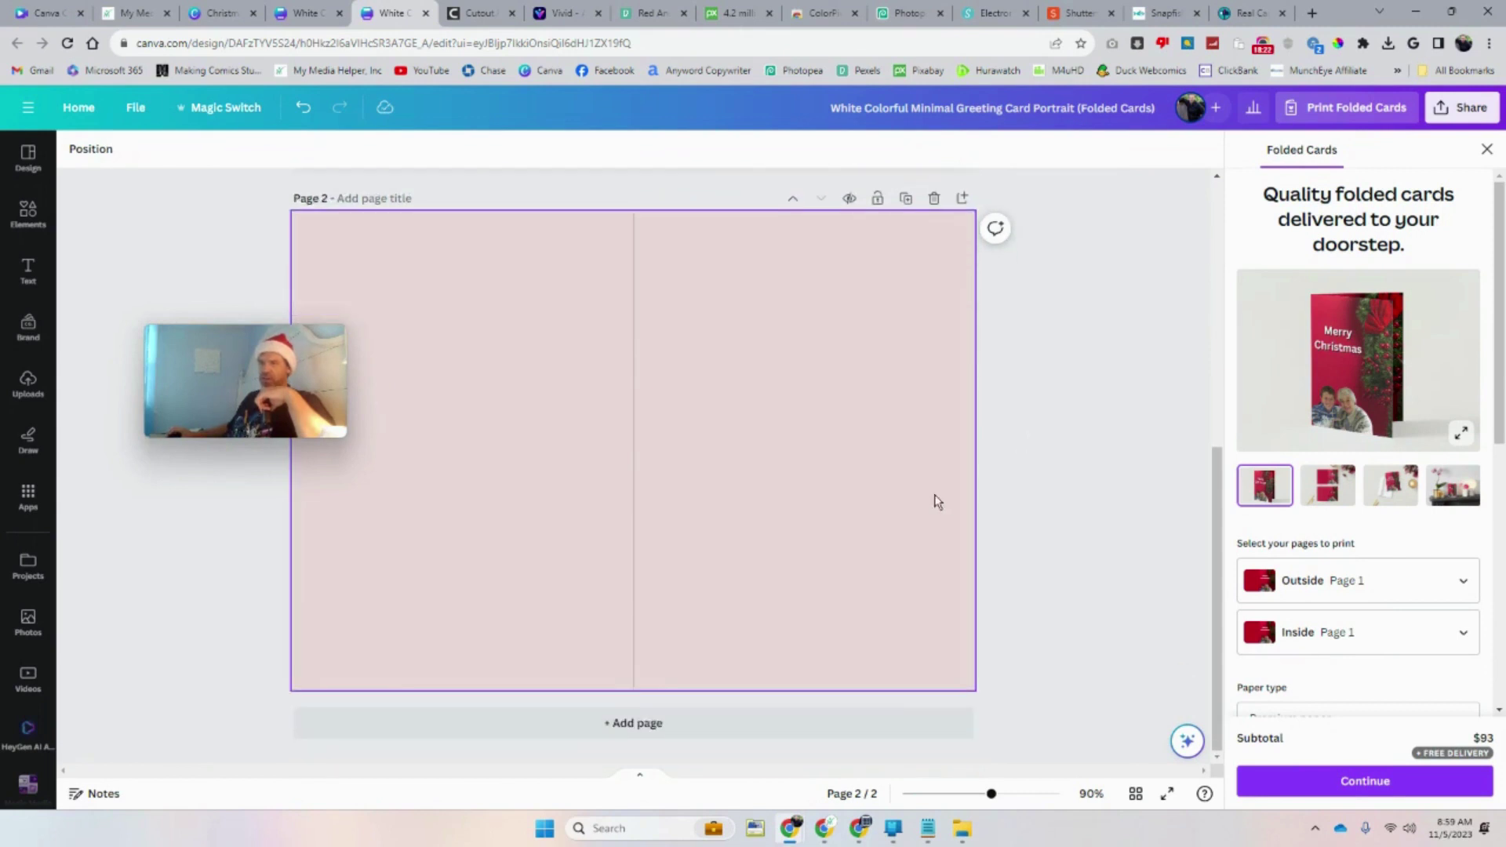
pyautogui.click(732, 362)
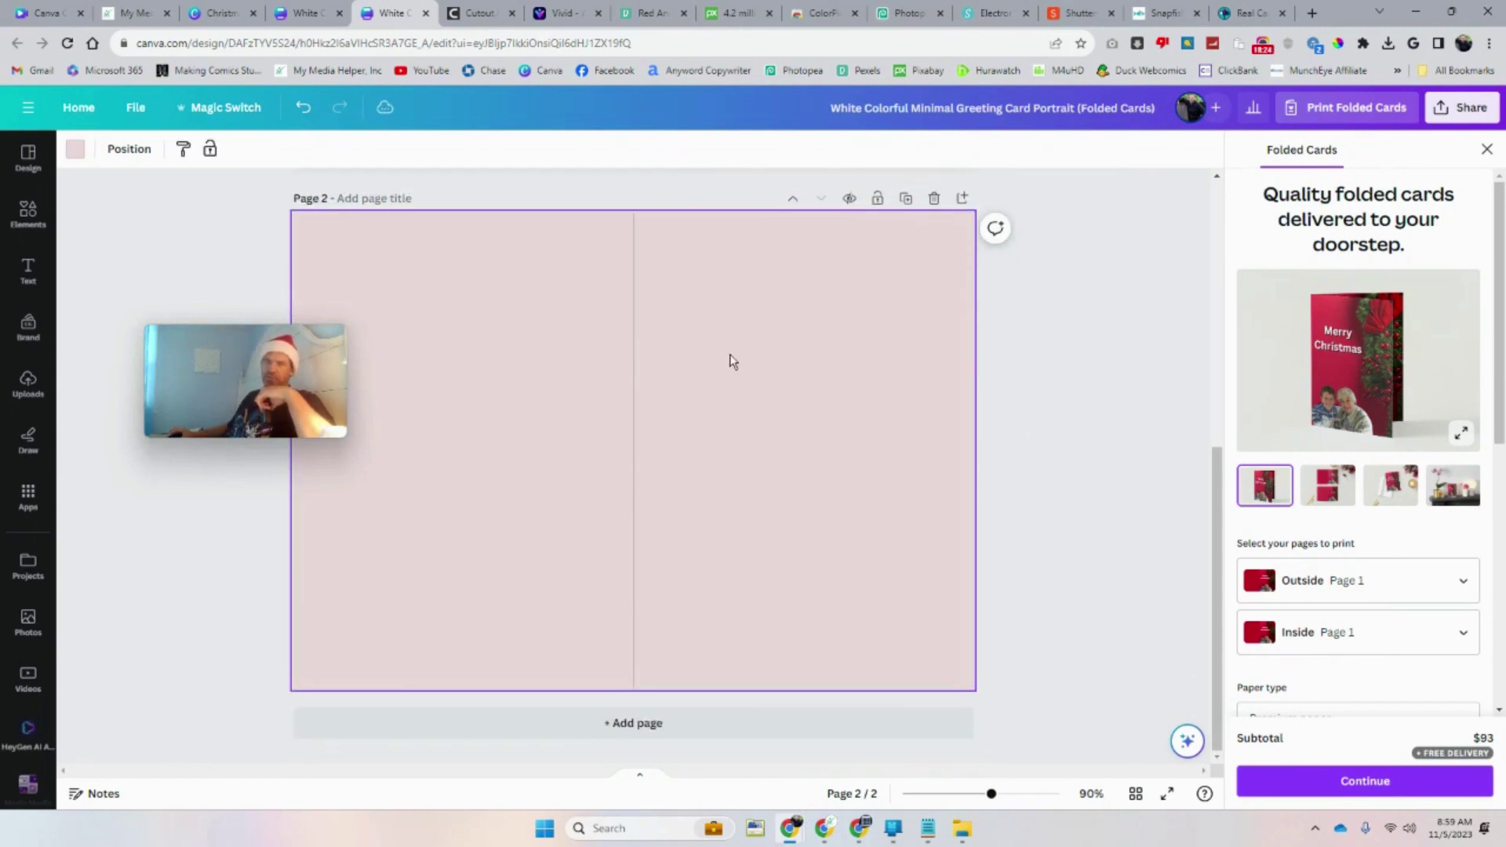
# Add a subheading on the right half reading 'Have A Merry Christmas'
pyautogui.click(28, 271)
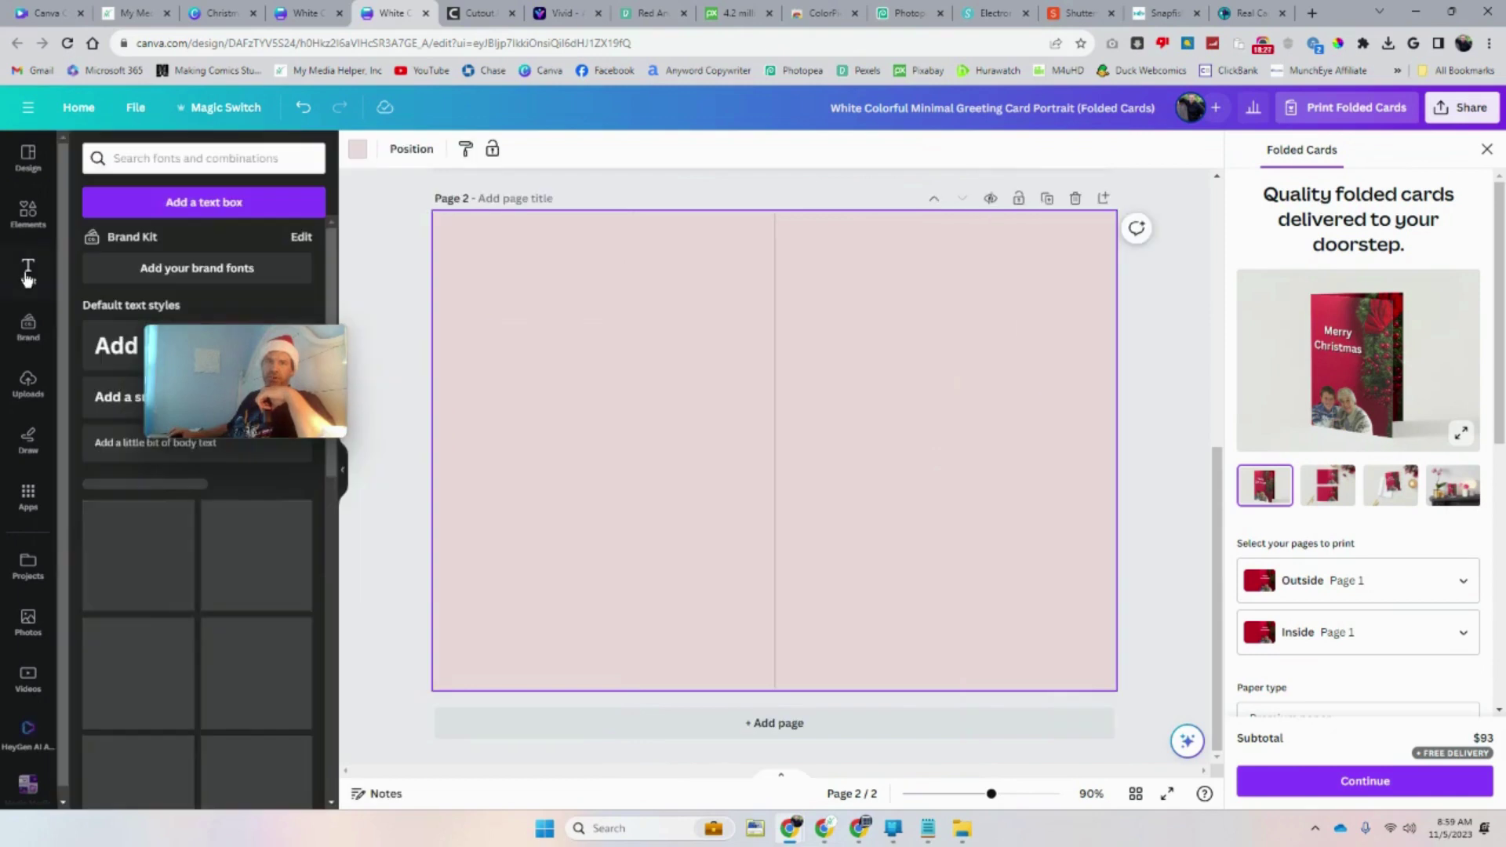
pyautogui.click(100, 414)
pyautogui.click(848, 496)
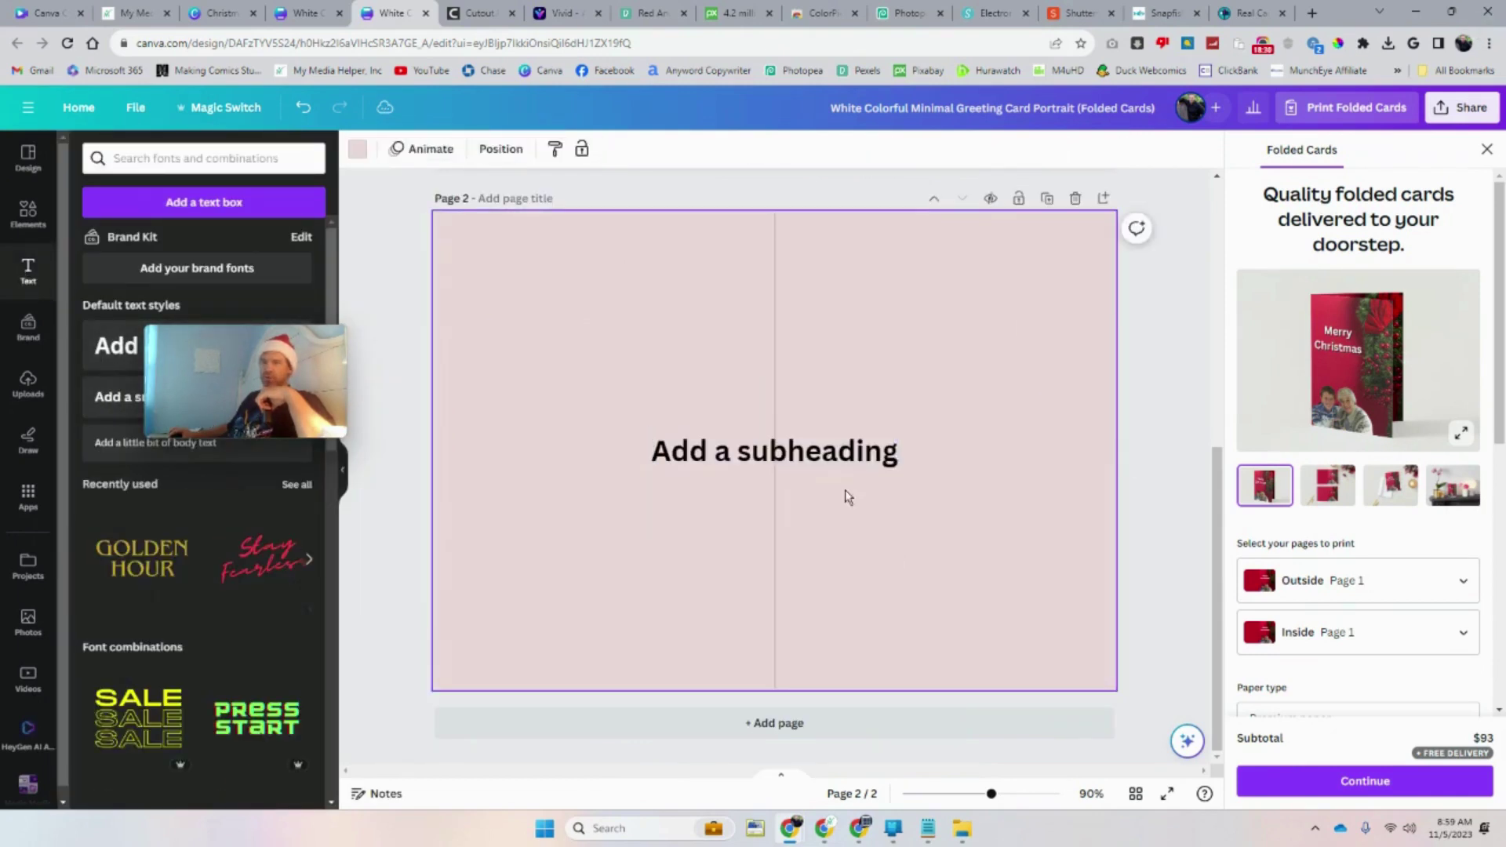
pyautogui.moveTo(671, 450); pyautogui.dragTo(840, 333)
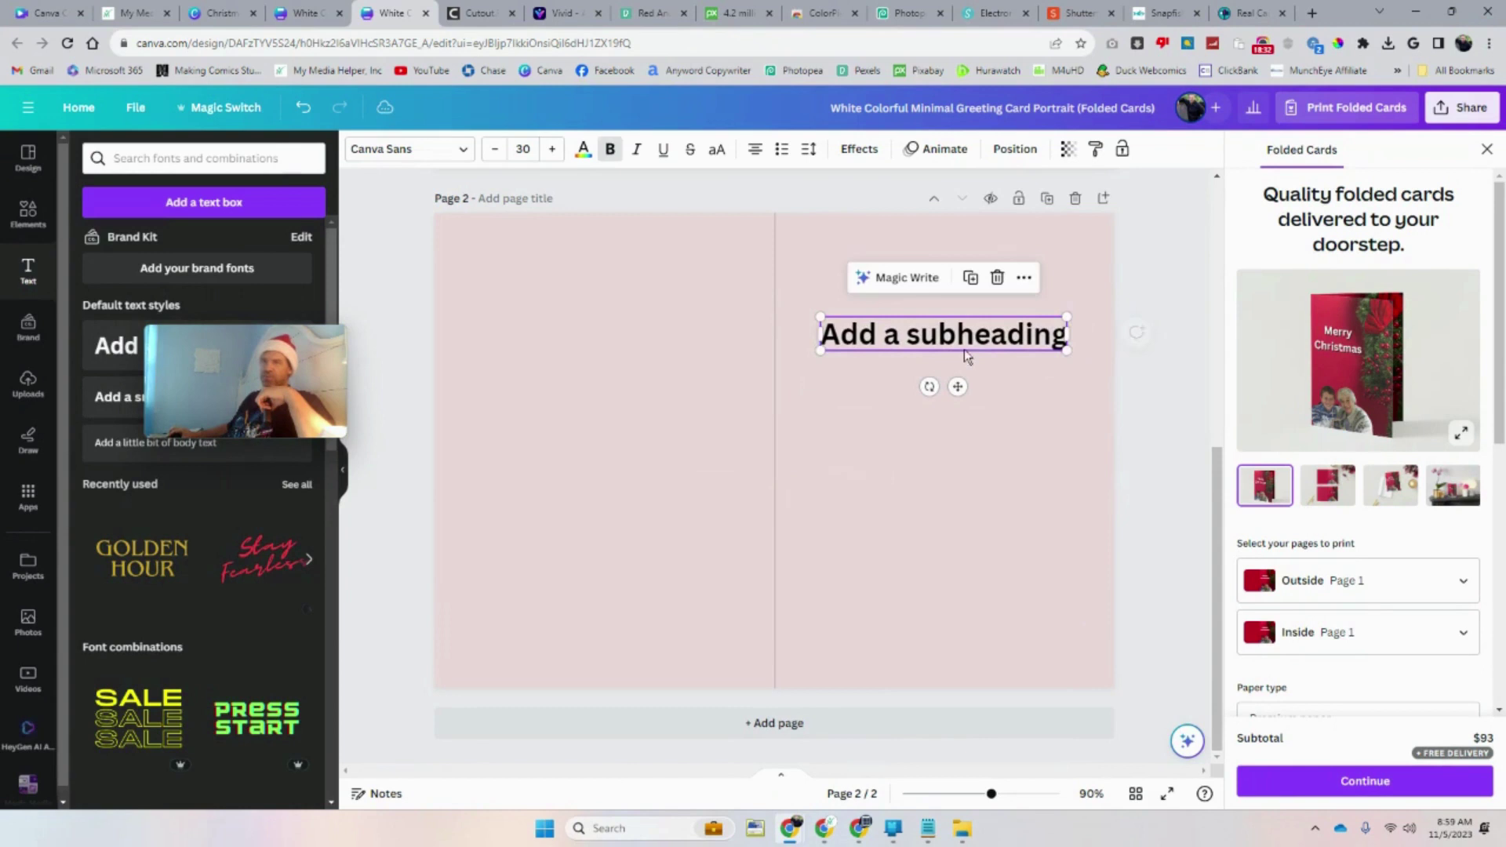
pyautogui.doubleClick(839, 333)
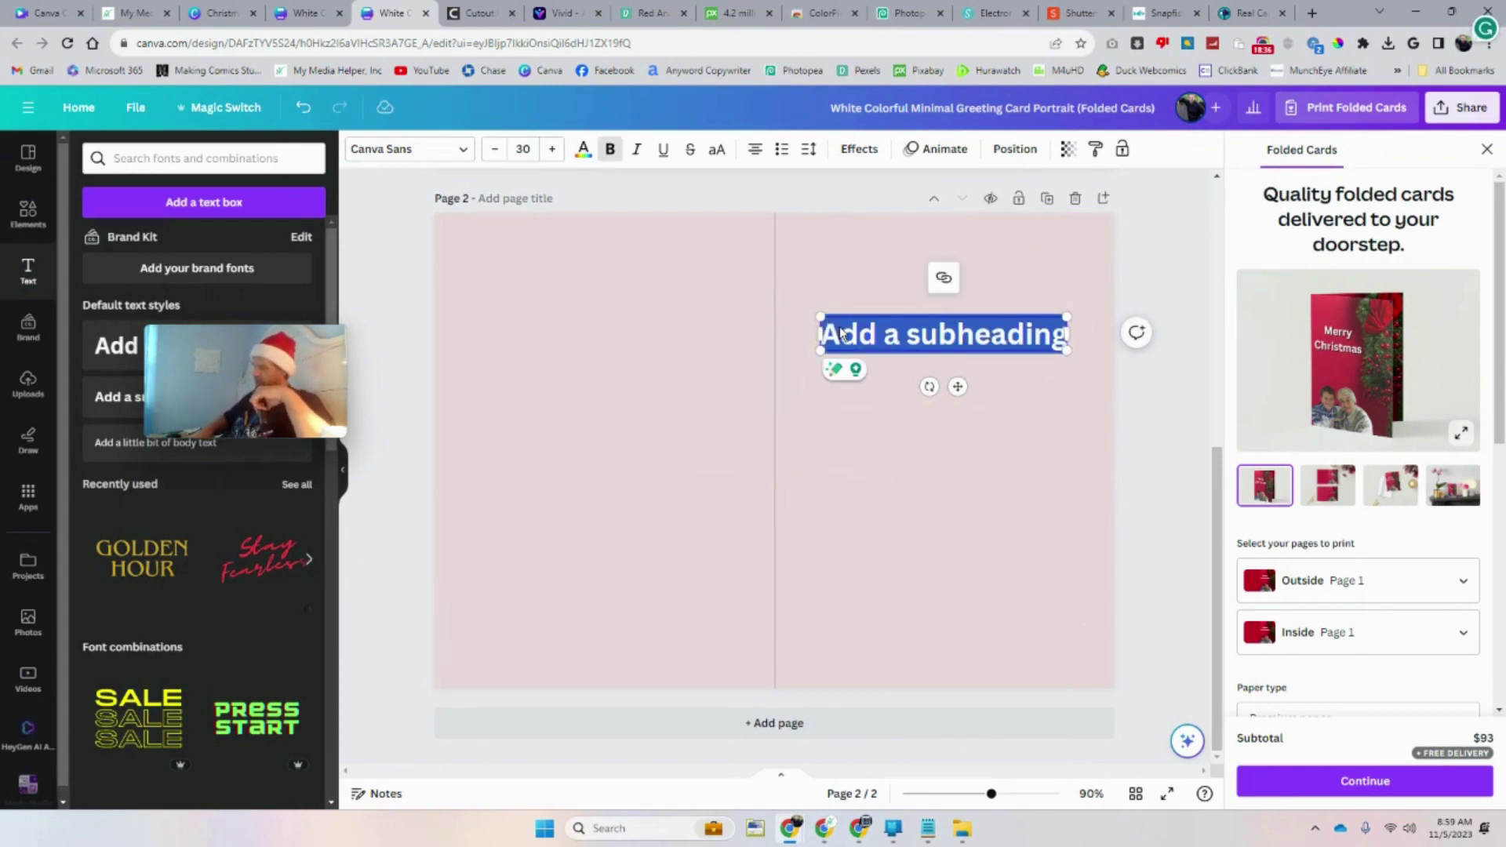
pyautogui.write('H')
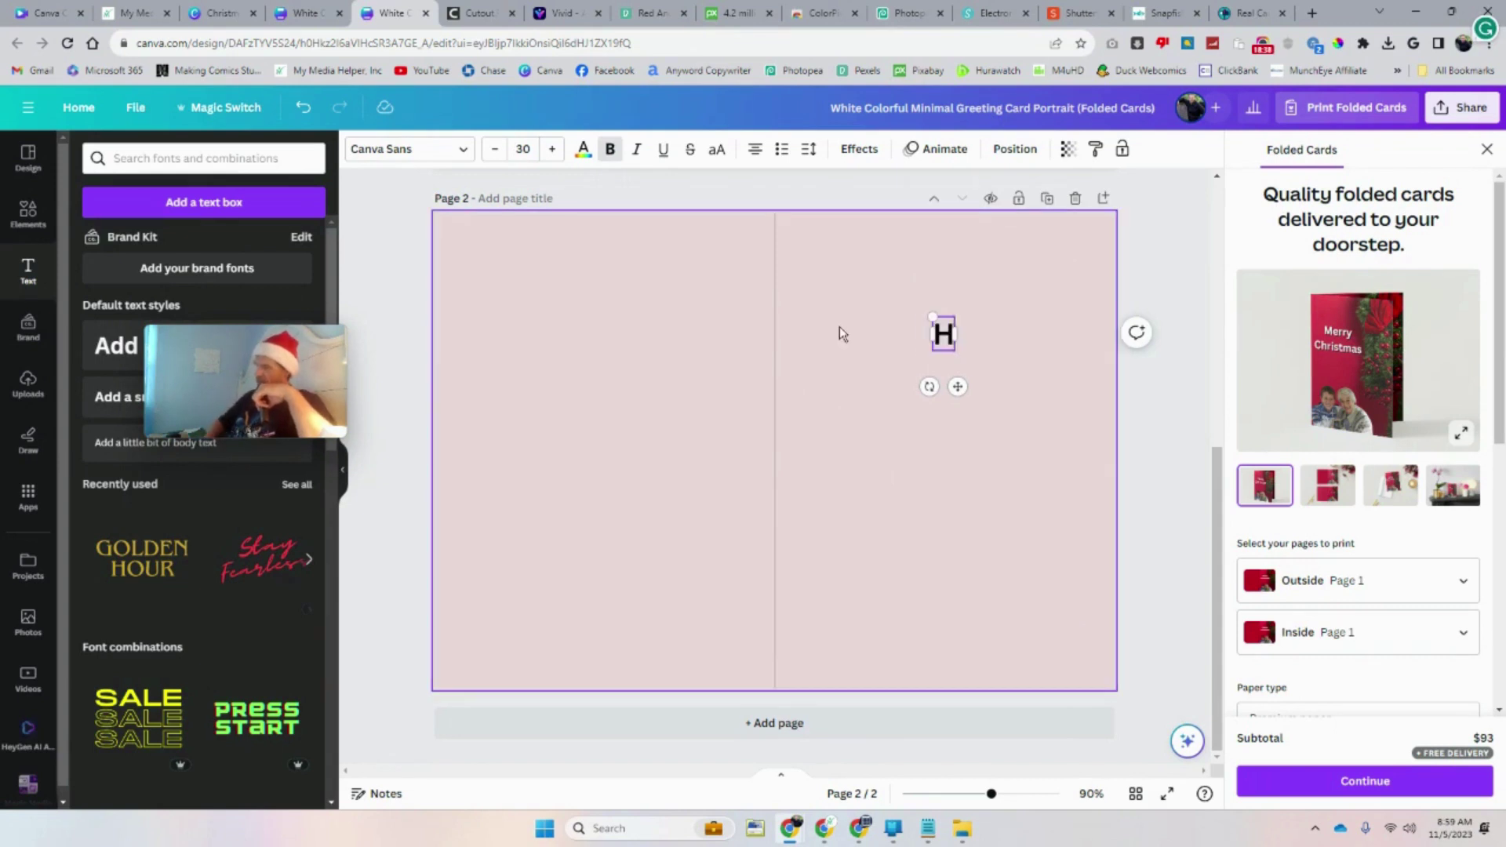
pyautogui.write('ave A')
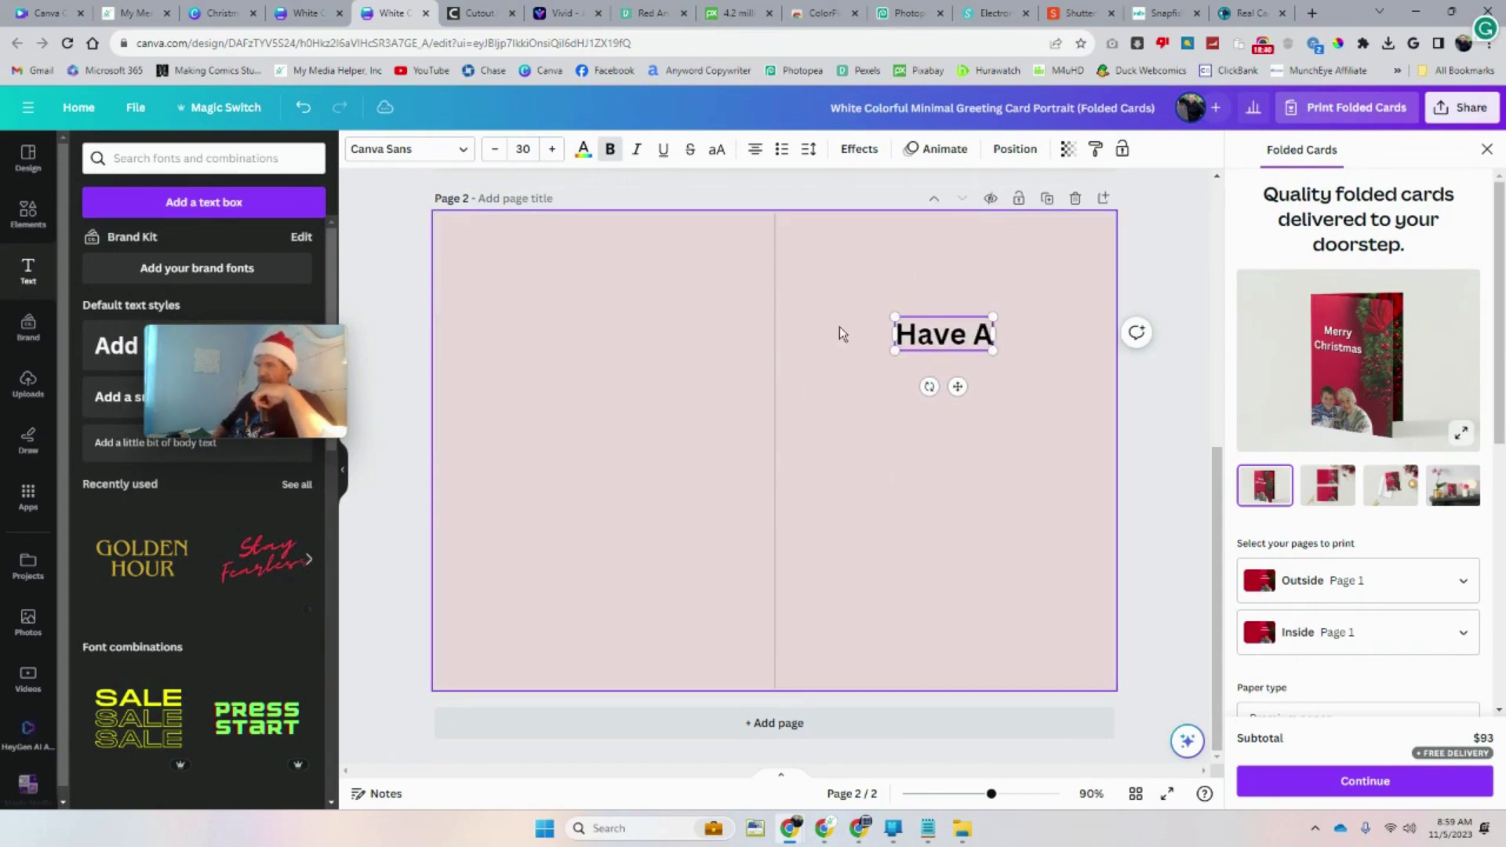
pyautogui.write(' Merry')
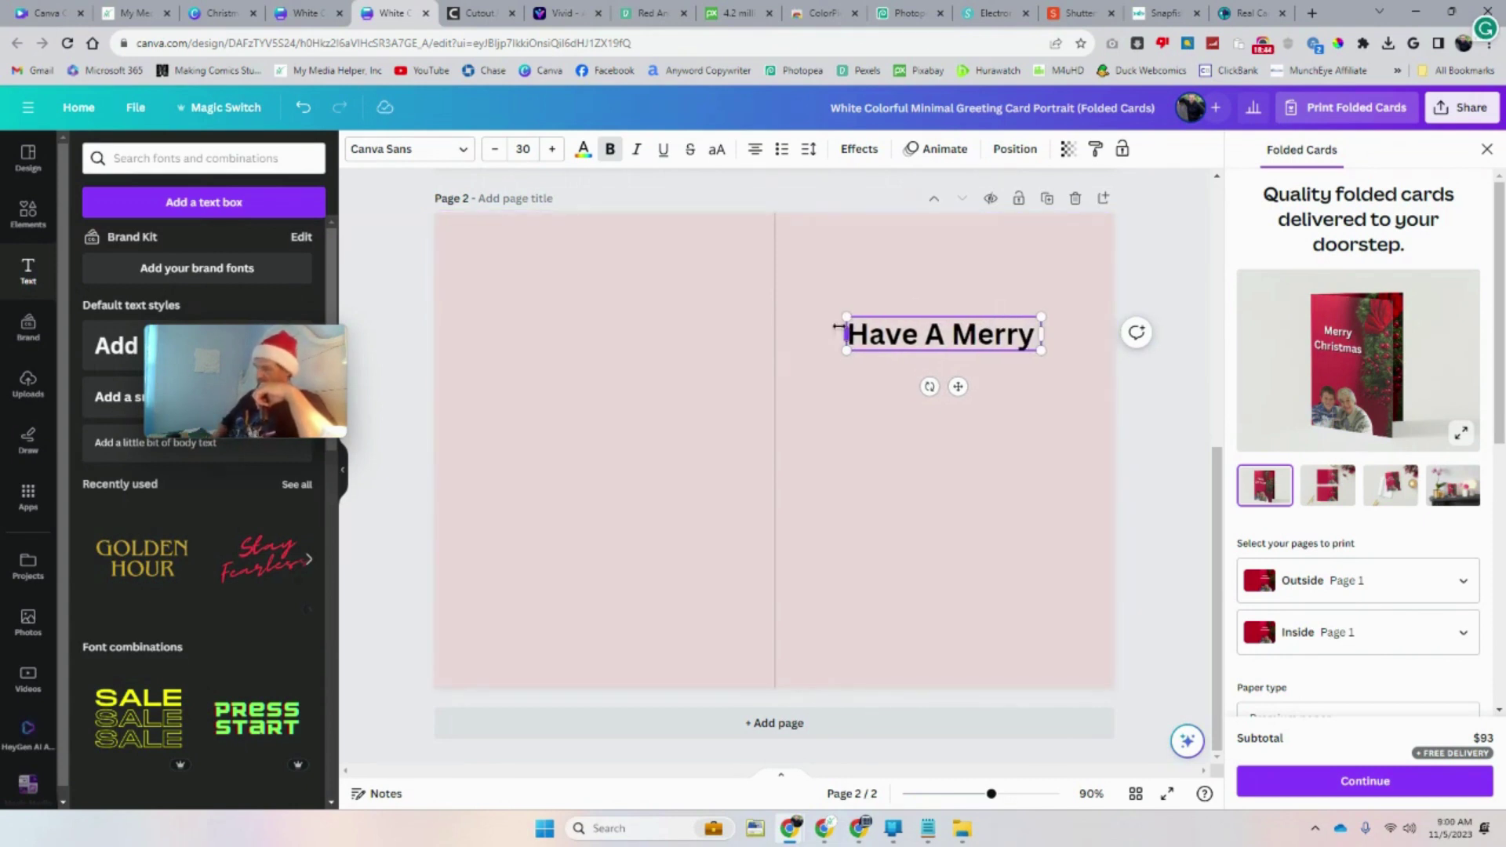
pyautogui.write(' Chris')
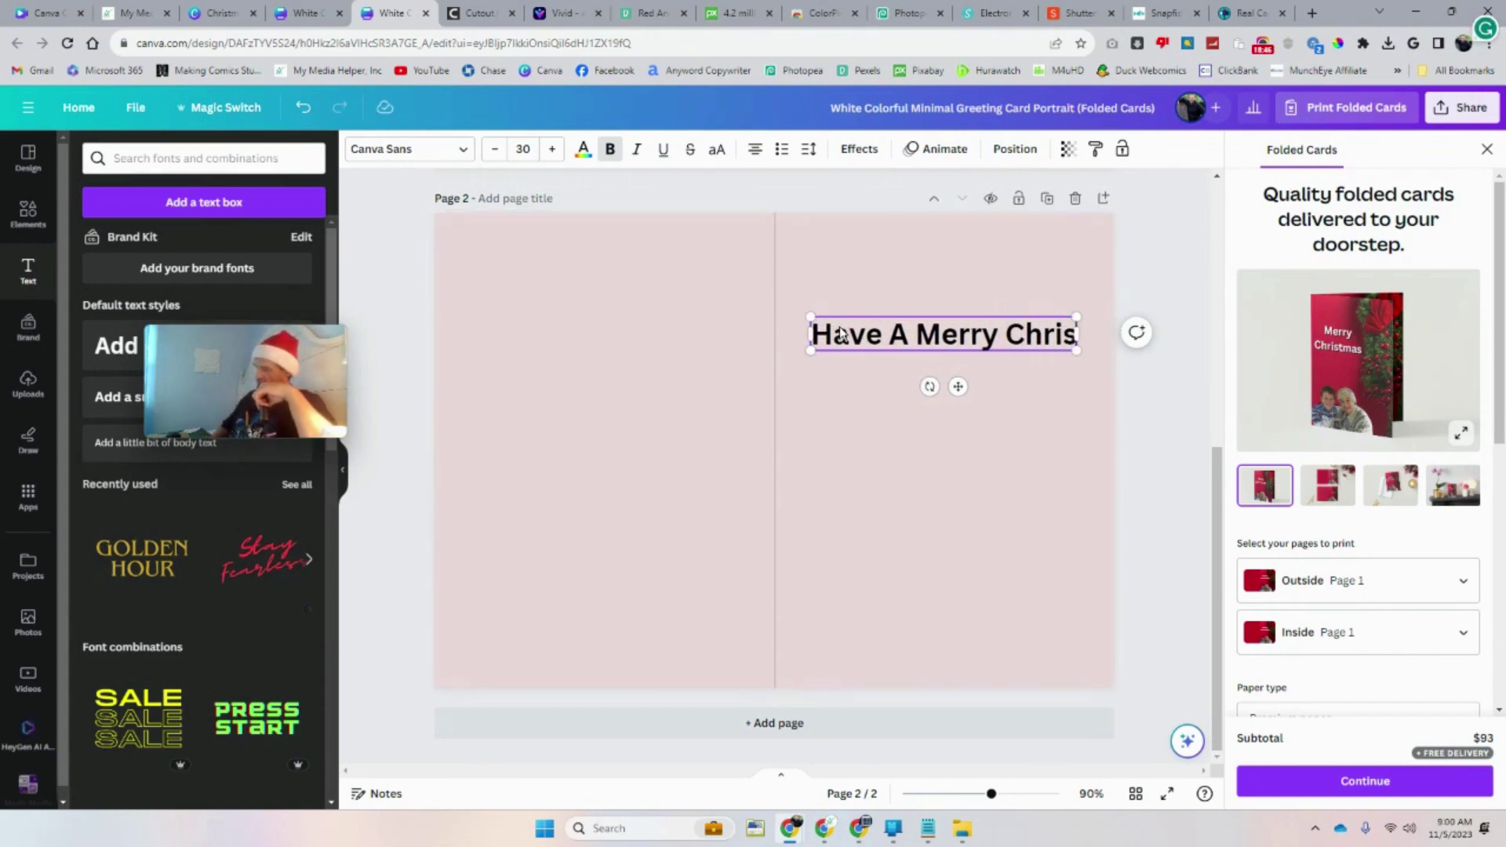
pyautogui.write('tma')
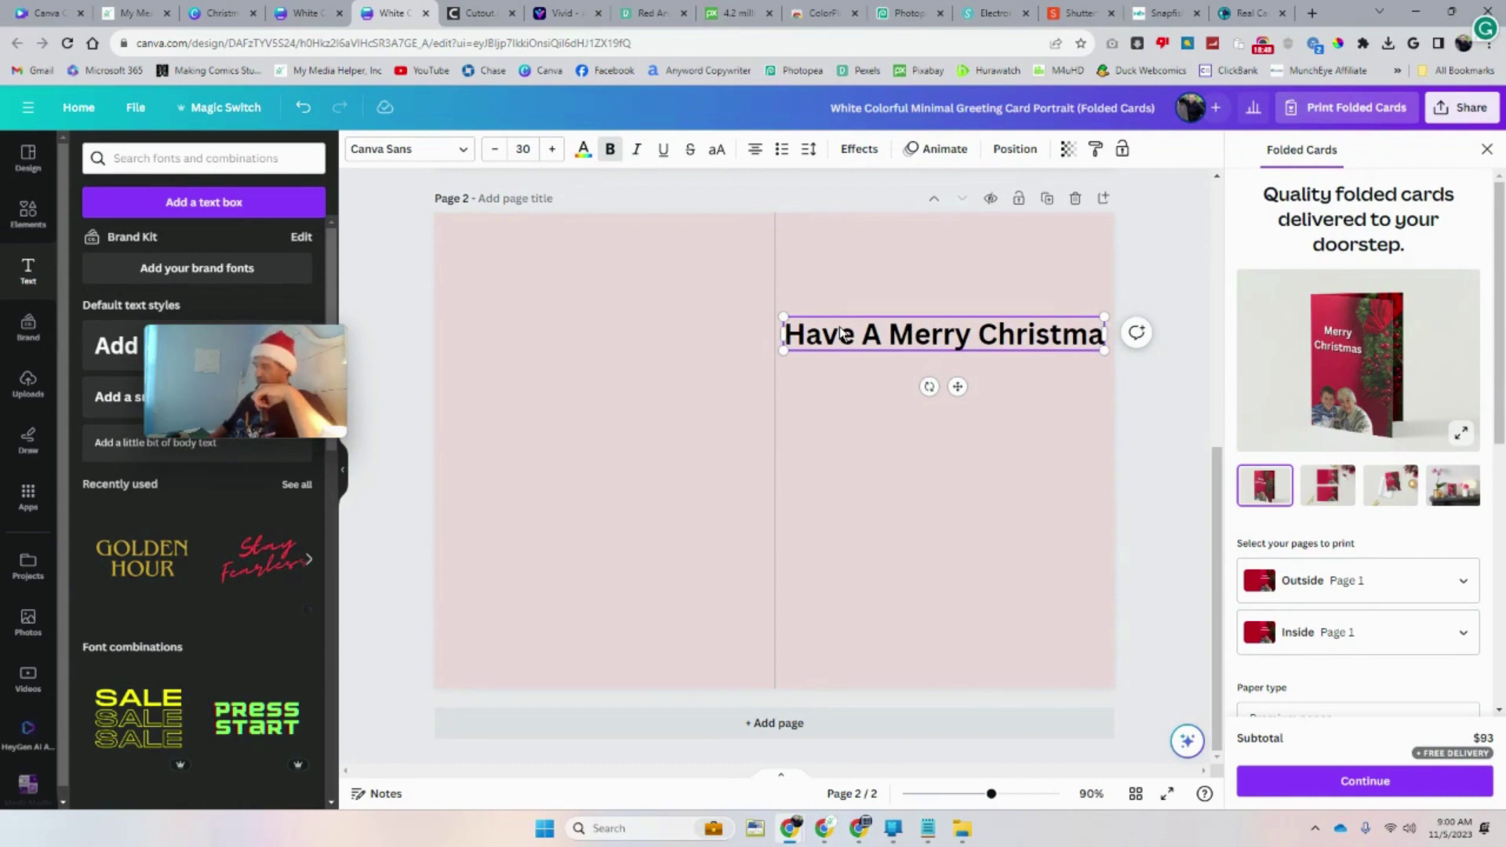
pyautogui.write('d')
pyautogui.press('BackSpace')
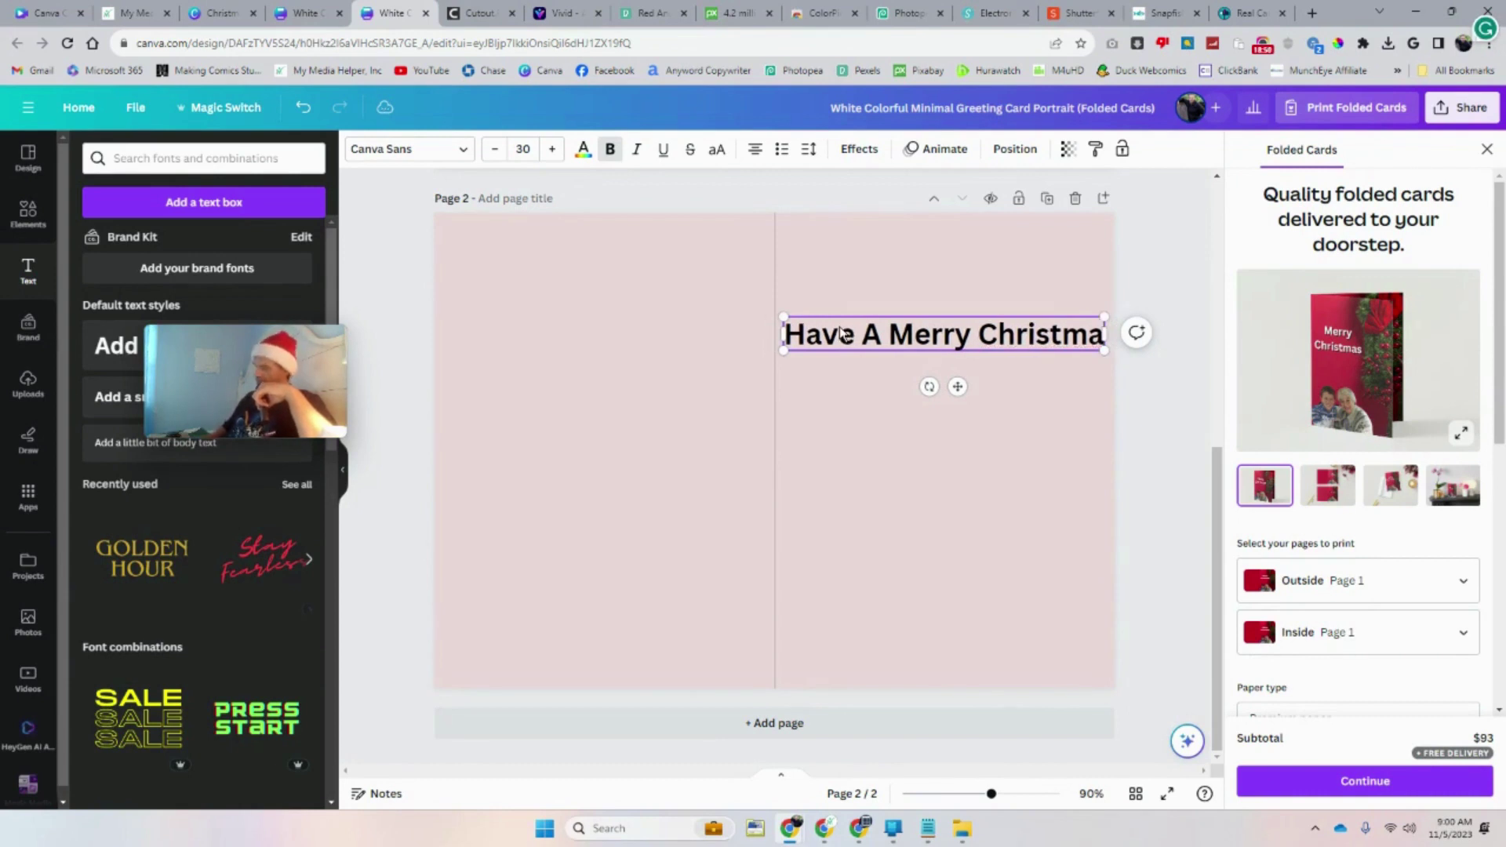
pyautogui.write('s')
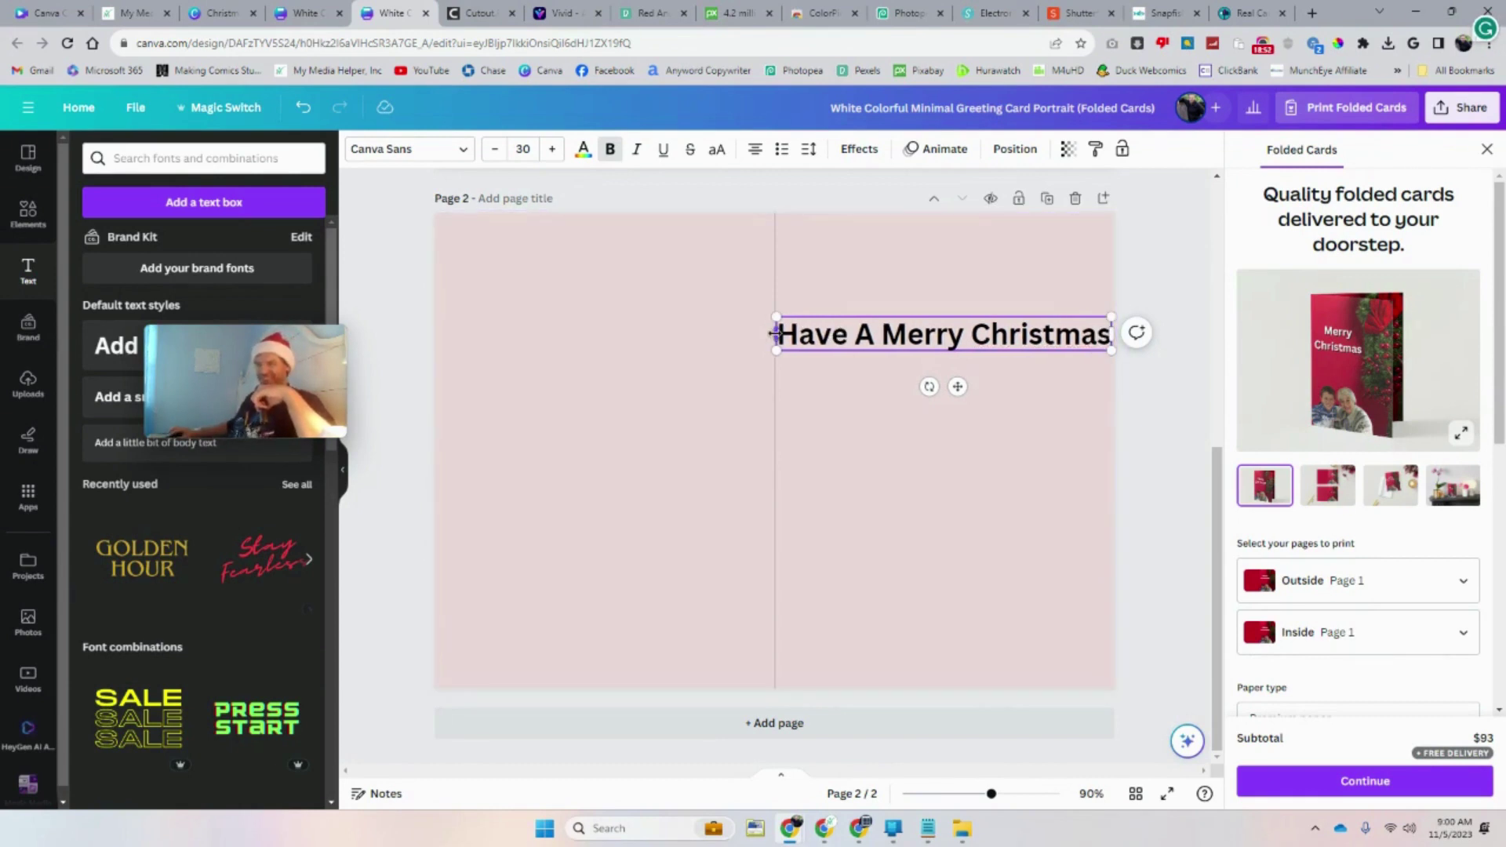
# Narrow the greeting box so it wraps to two lines and raise its font size to 39
pyautogui.moveTo(775, 334); pyautogui.dragTo(810, 334)
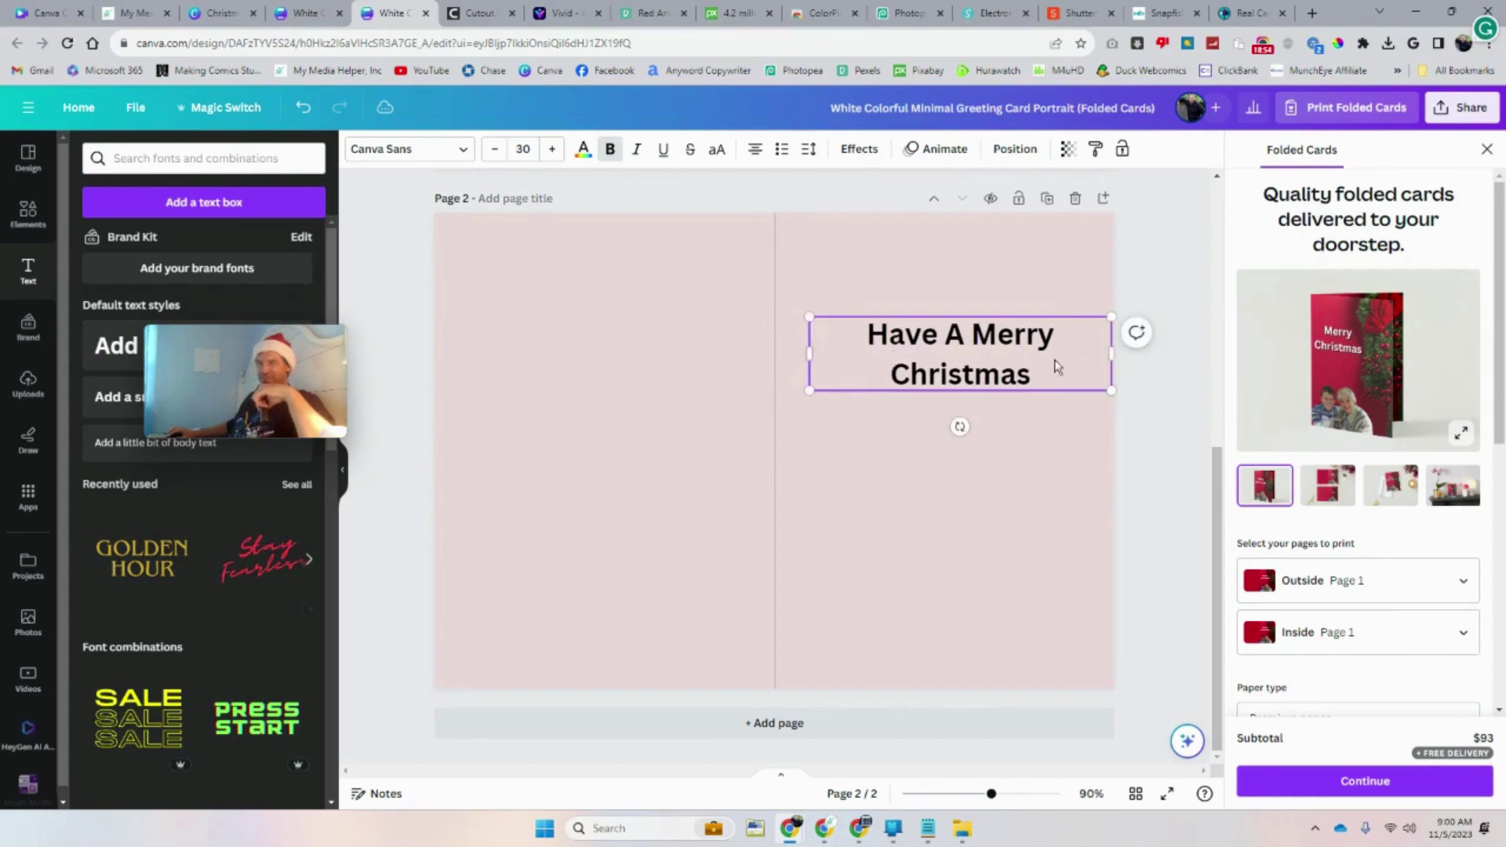
pyautogui.moveTo(1110, 354); pyautogui.dragTo(1067, 353)
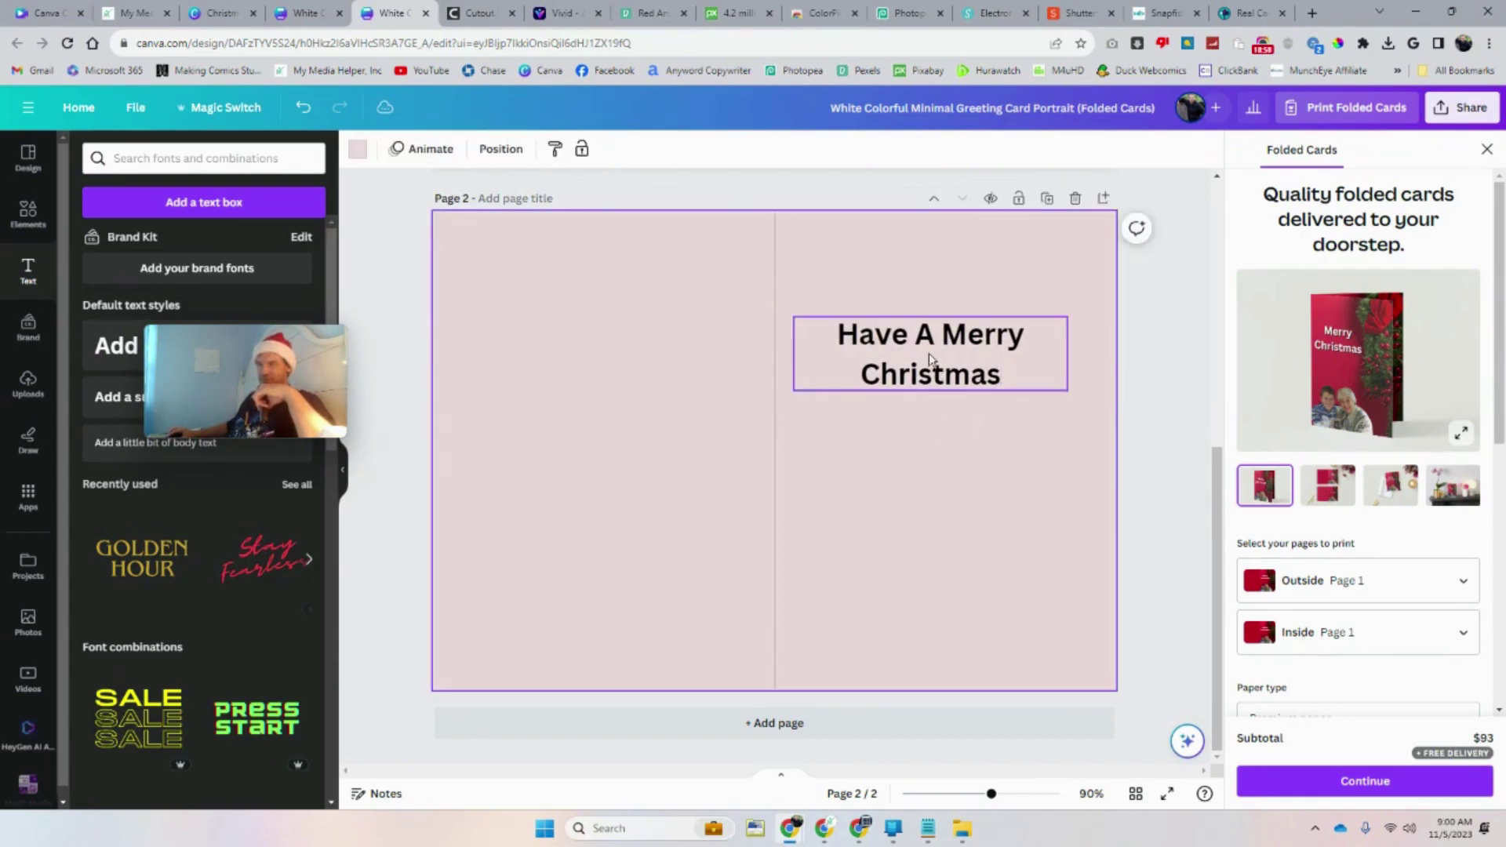
pyautogui.moveTo(924, 356); pyautogui.dragTo(943, 329)
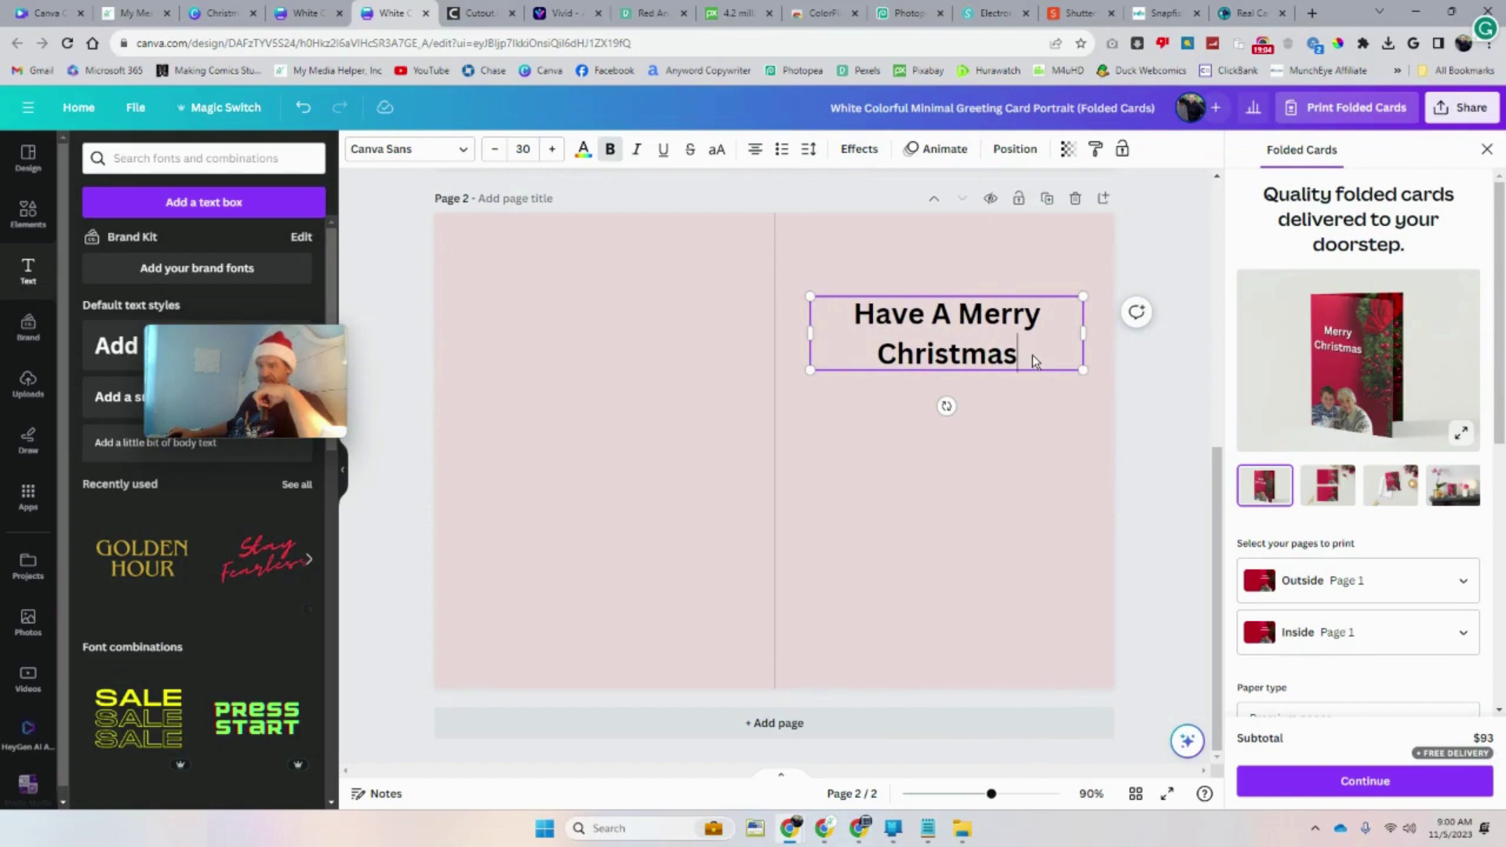
pyautogui.hotkey('ctrl', 'a')
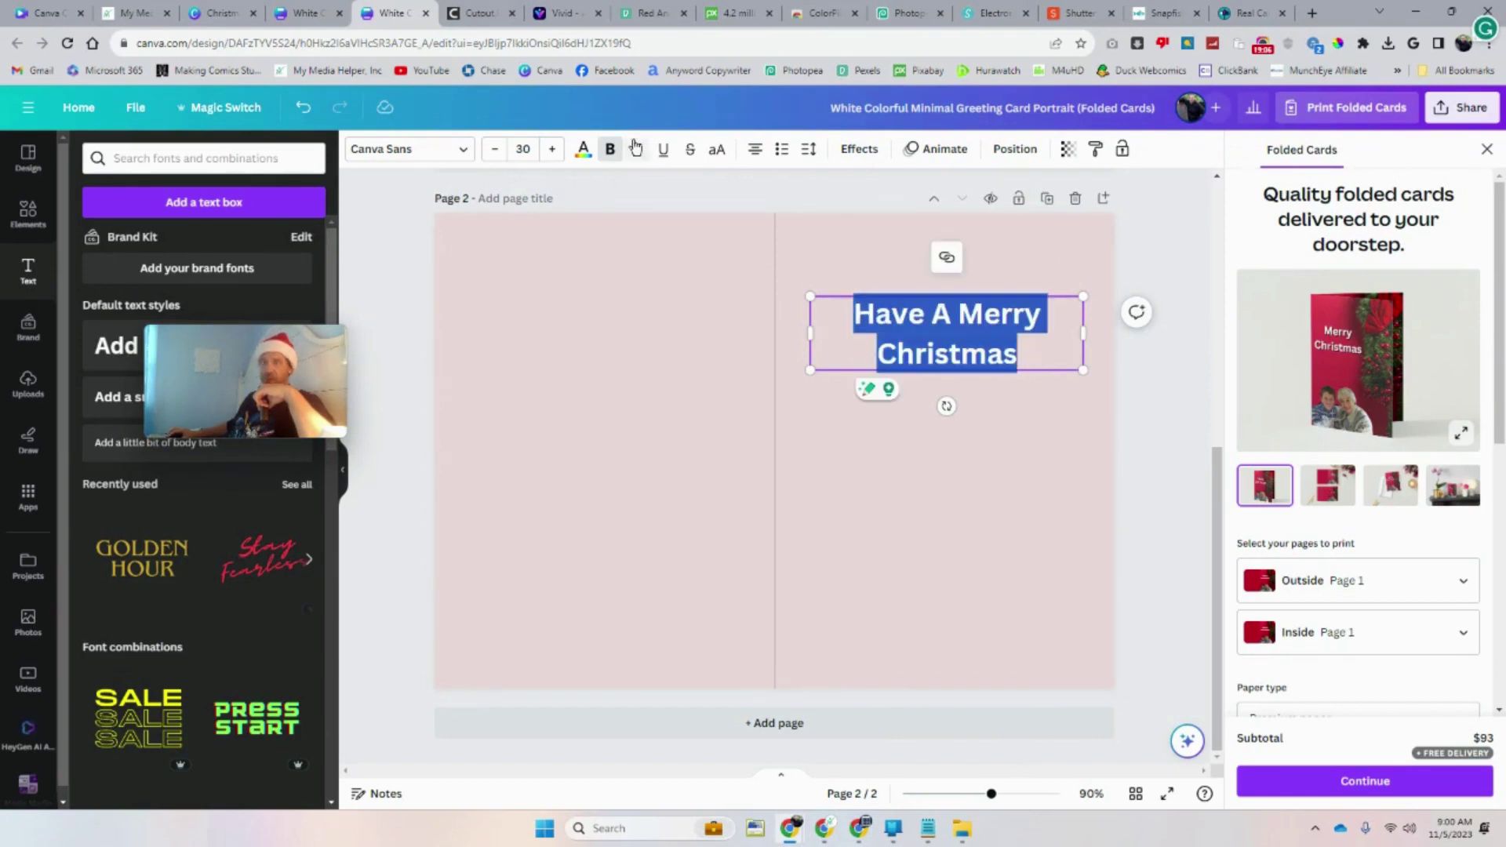
pyautogui.click(552, 150)
pyautogui.click(552, 150)
pyautogui.click(552, 150)
pyautogui.click(552, 150)
pyautogui.click(552, 150)
pyautogui.click(552, 150)
pyautogui.click(552, 150)
pyautogui.click(552, 150)
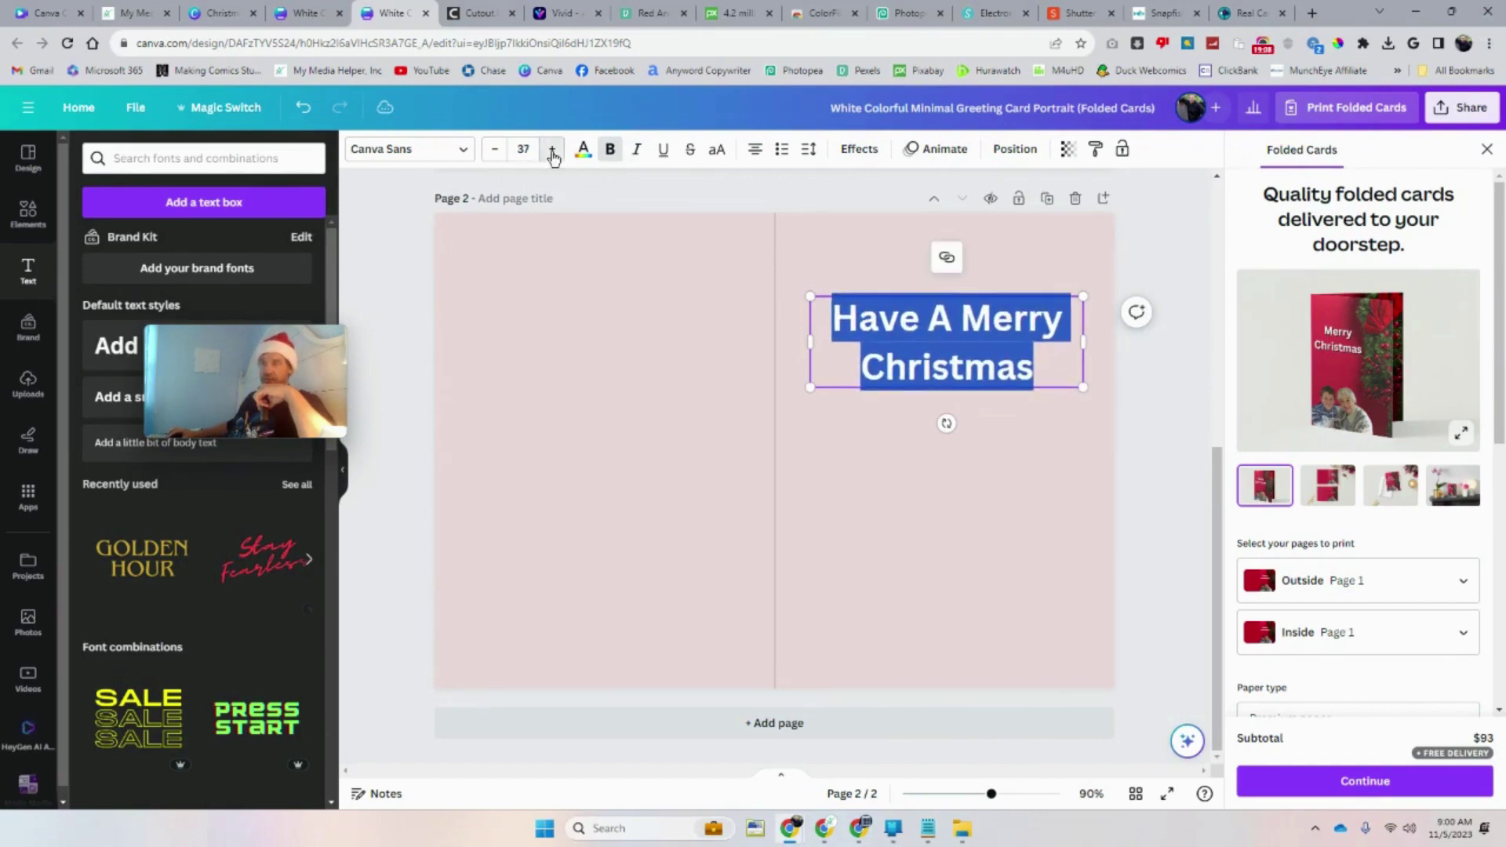
pyautogui.click(553, 150)
pyautogui.moveTo(945, 325)
pyautogui.mouseDown()
pyautogui.moveTo(932, 314)
pyautogui.moveTo(937, 325)
pyautogui.mouseUp()
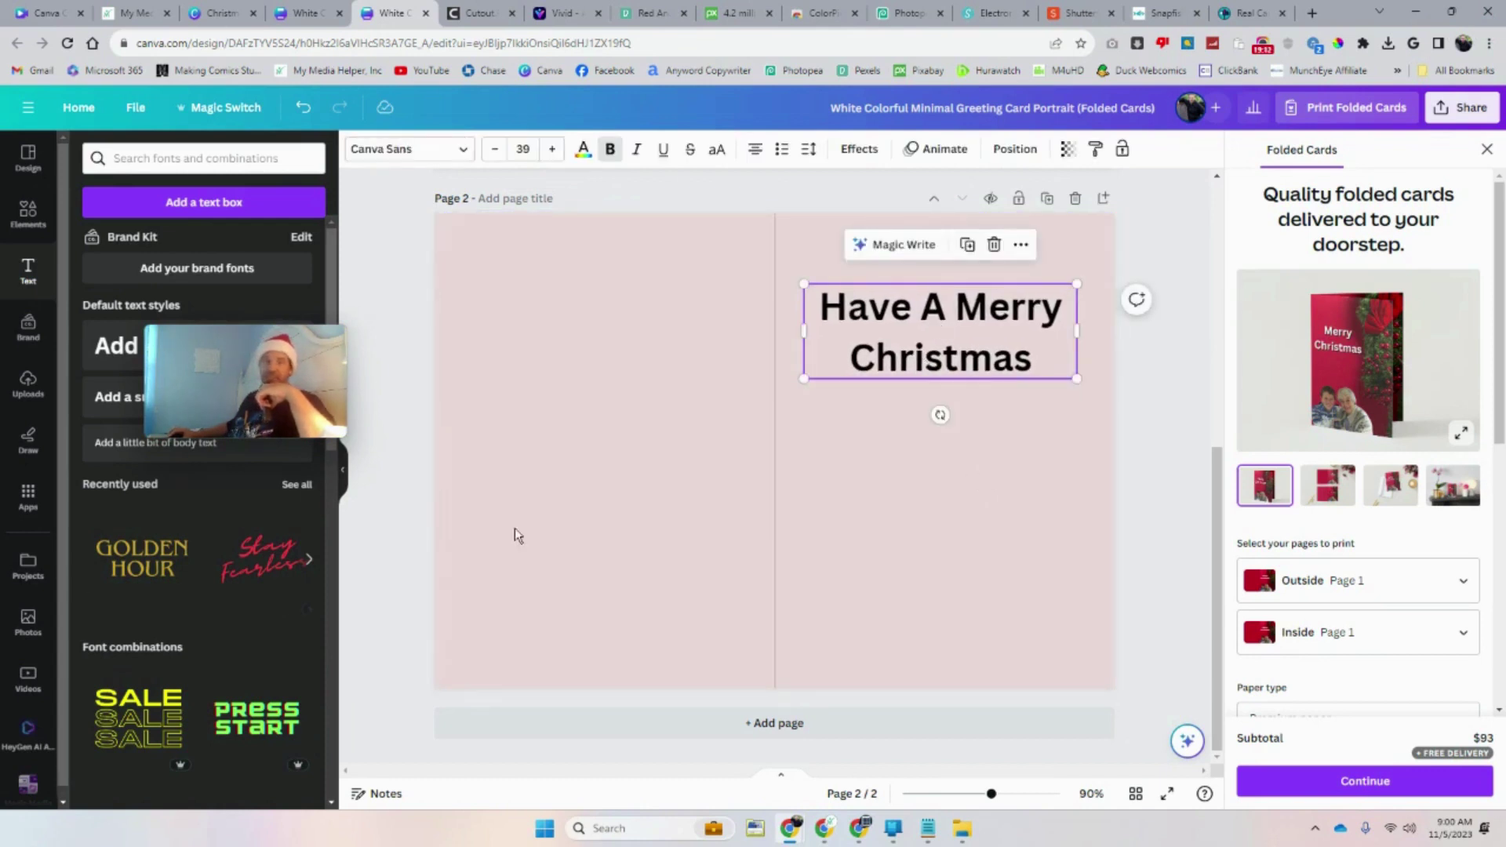
# Add a size 25 'Love,' subheading centred beneath the Christmas greeting
pyautogui.click(114, 414)
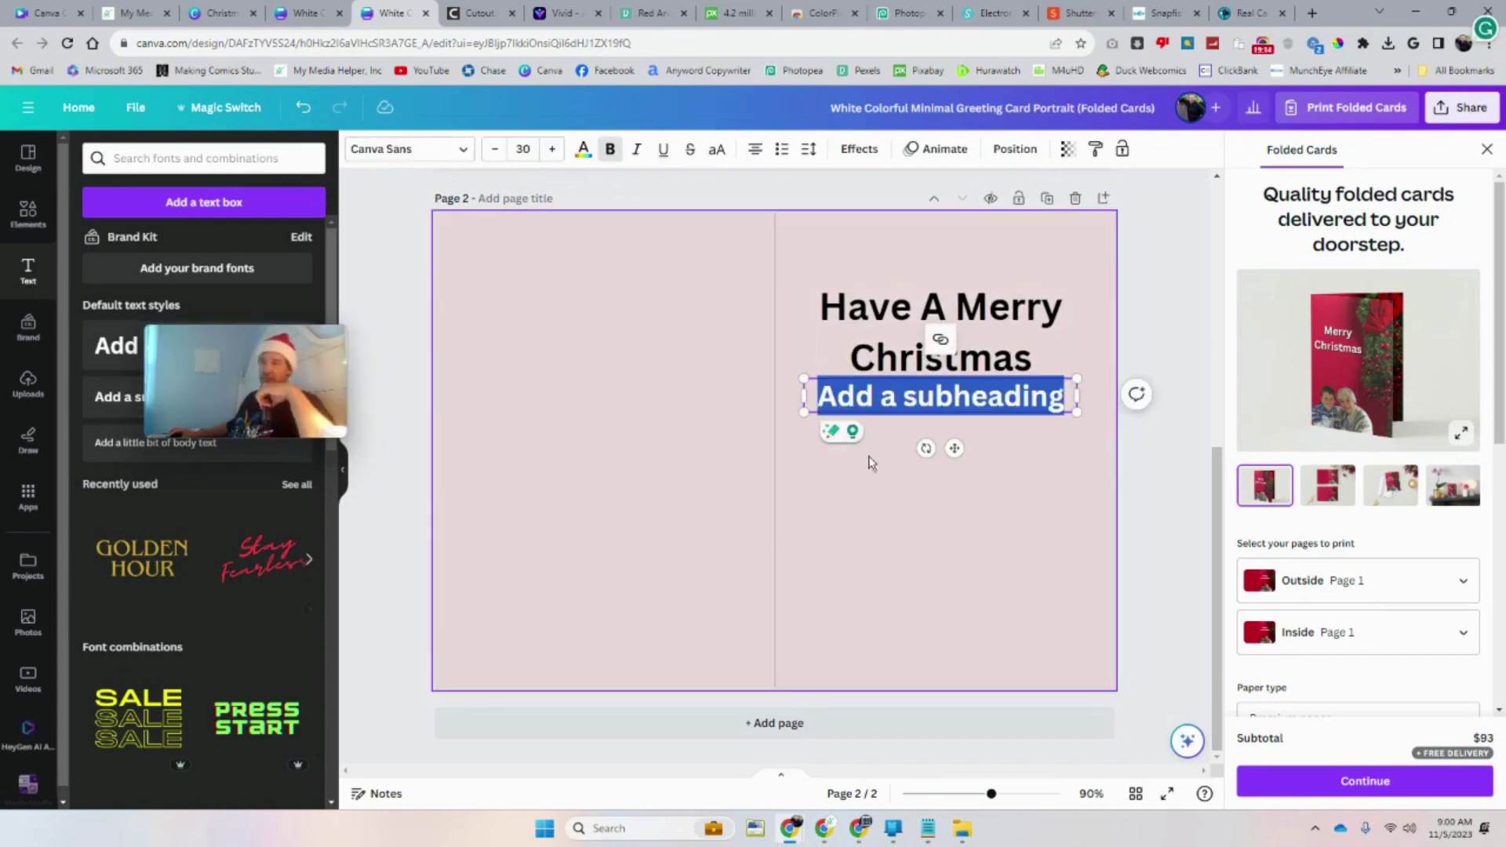
pyautogui.moveTo(902, 420); pyautogui.dragTo(892, 446)
pyautogui.doubleClick(893, 445)
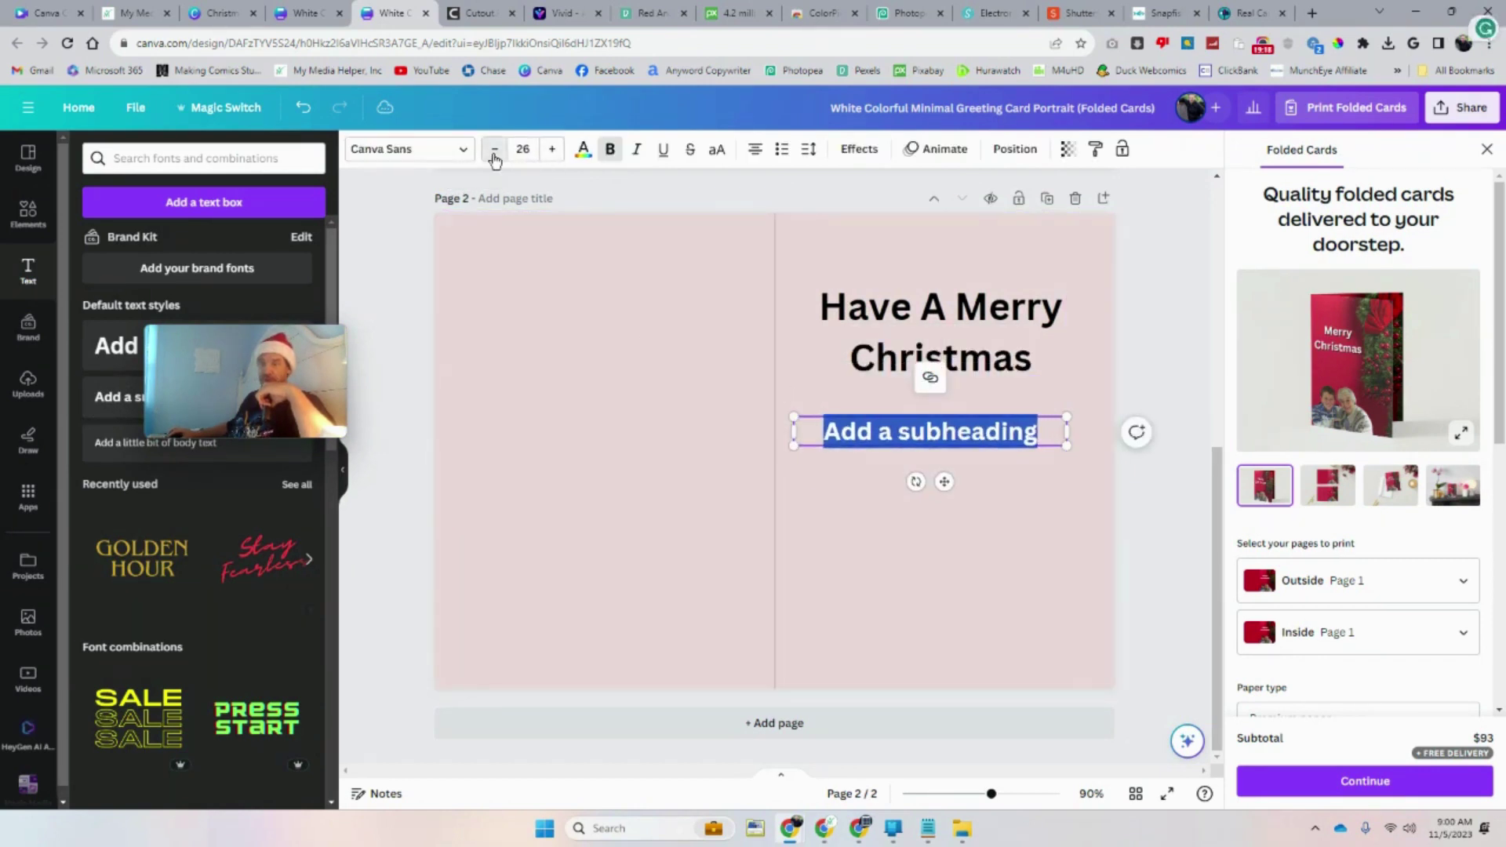
pyautogui.click(840, 599)
pyautogui.doubleClick(1028, 449)
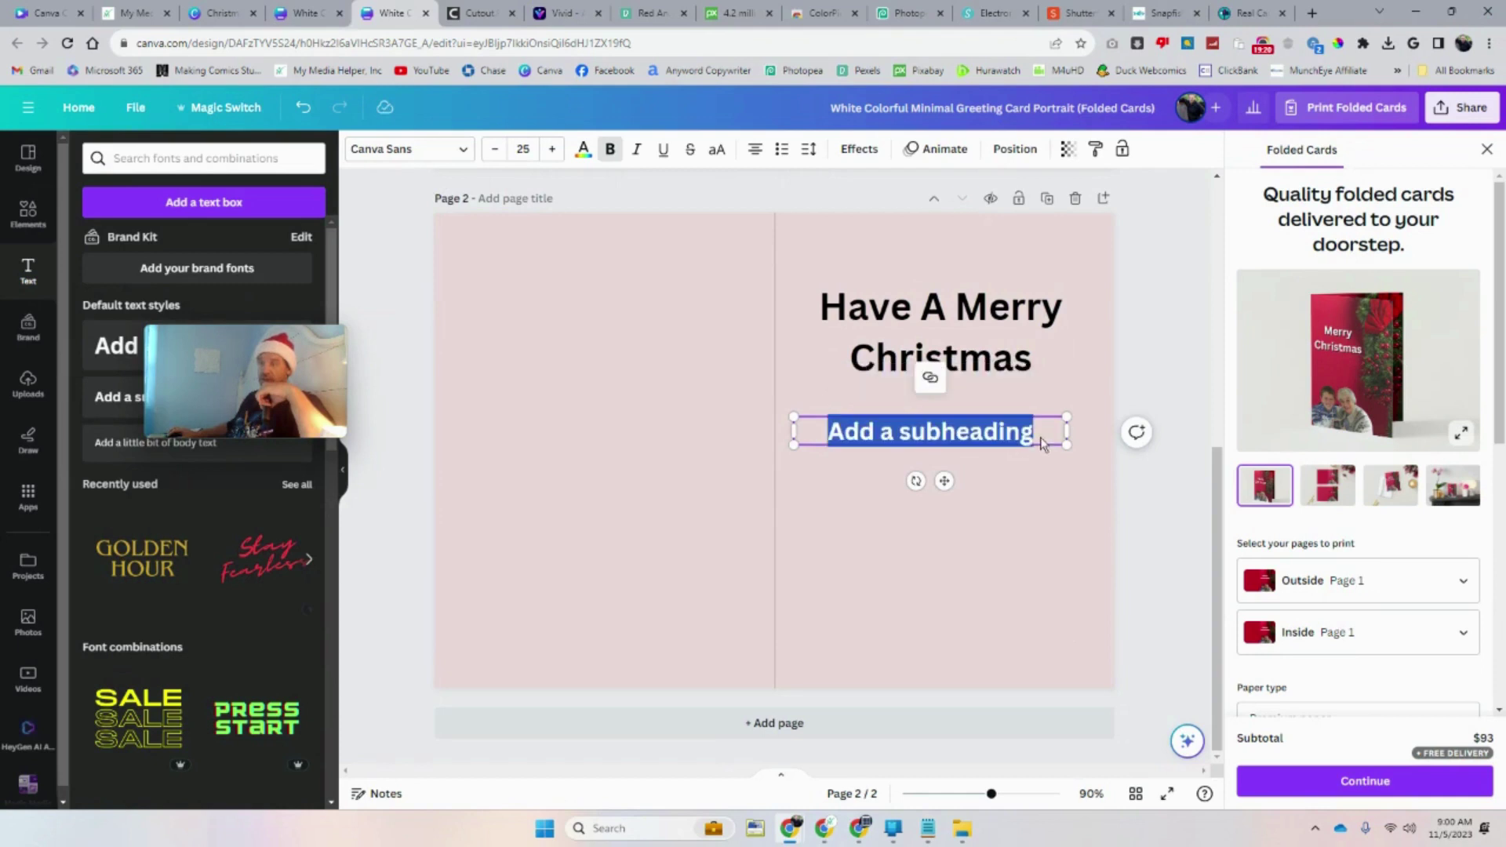
pyautogui.write('Lo')
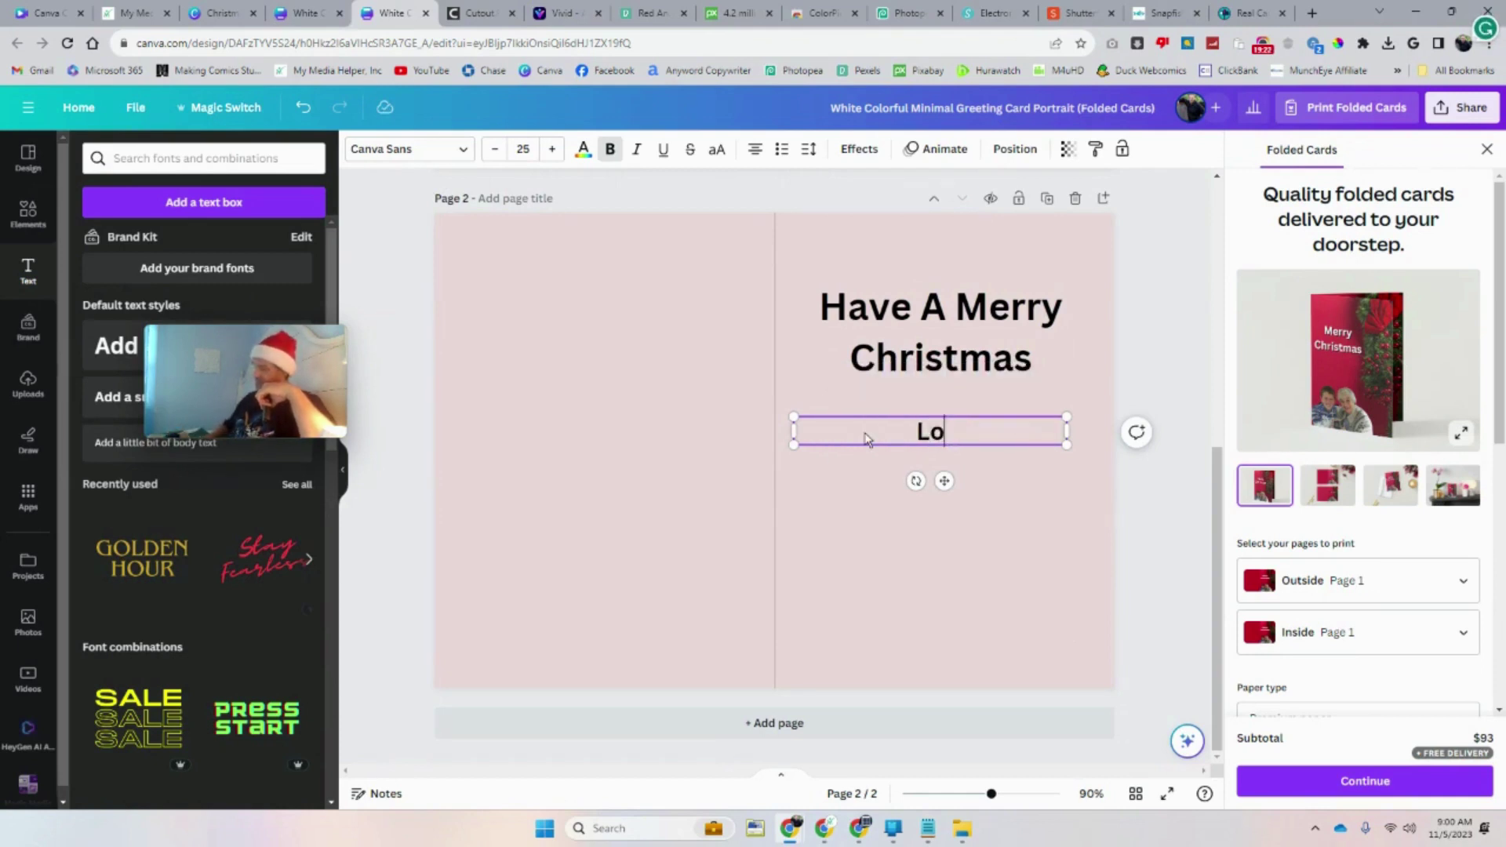
pyautogui.write('ve,')
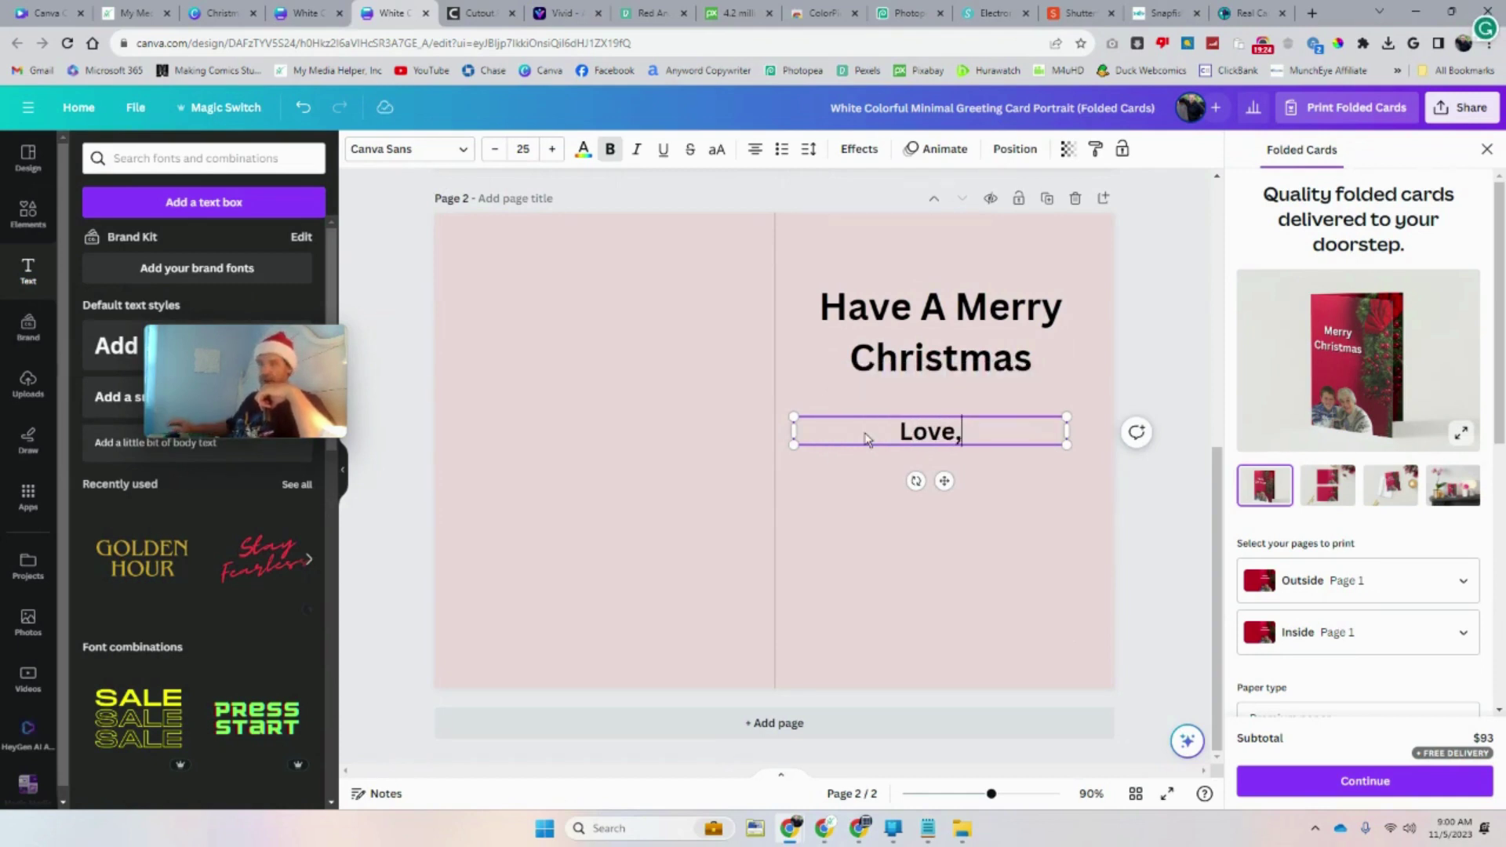
pyautogui.click(916, 572)
pyautogui.moveTo(931, 432); pyautogui.dragTo(945, 443)
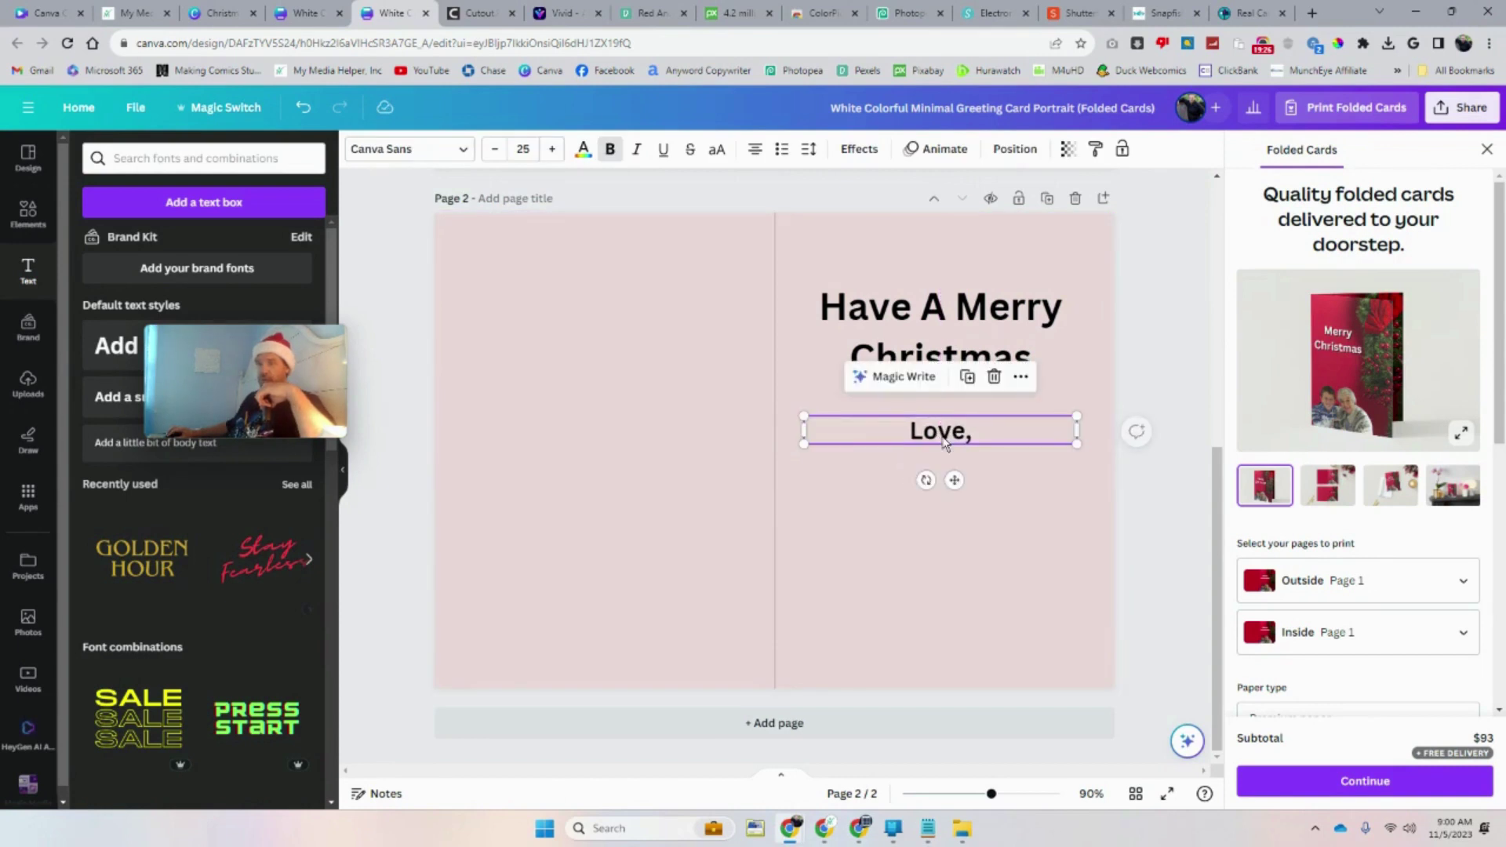
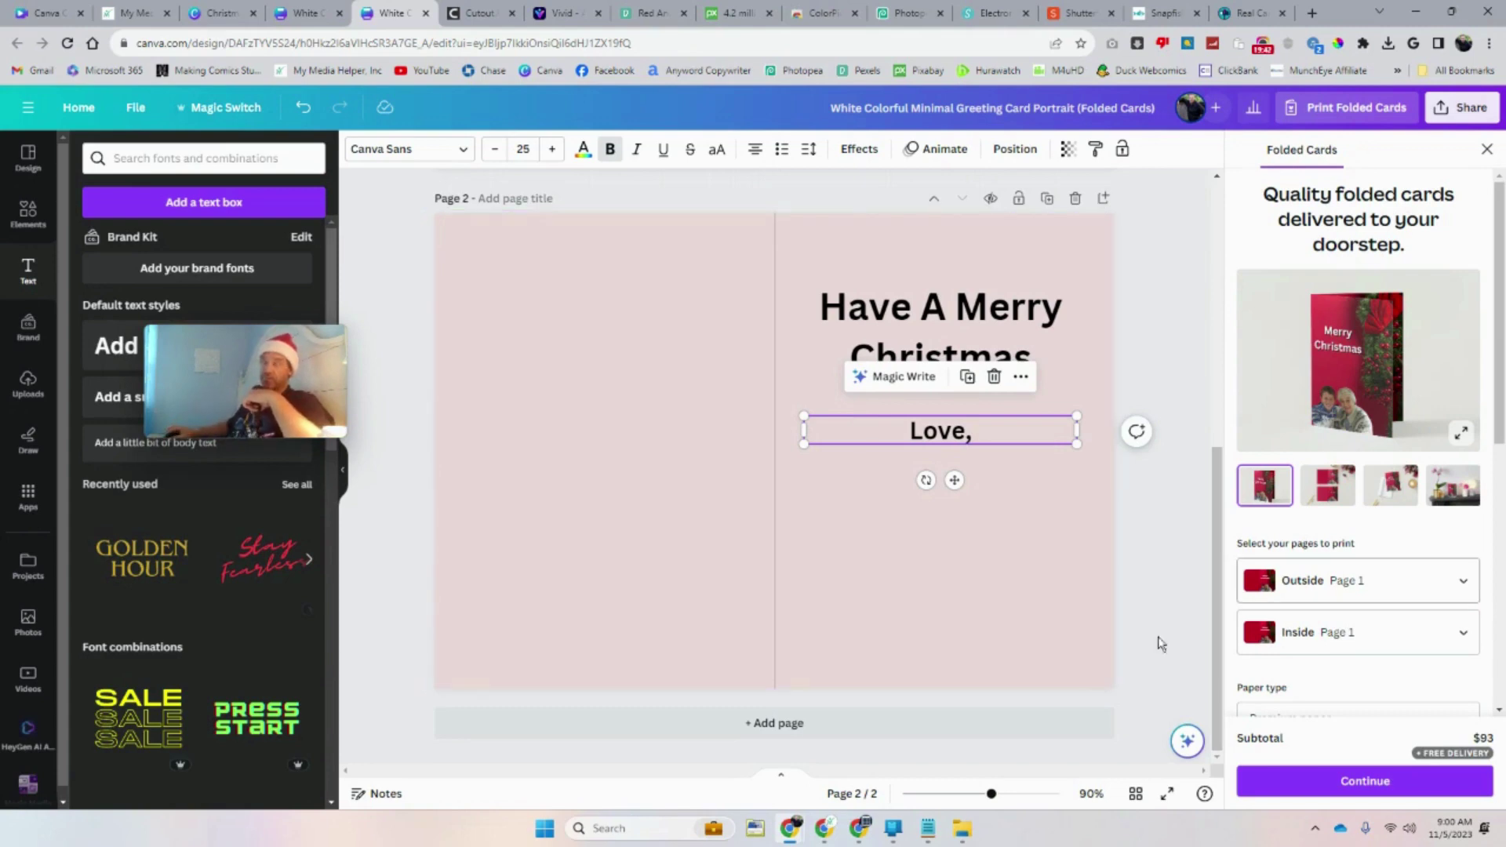
# Drag the uploaded signature image from Uploads onto the card's inside page
pyautogui.click(958, 833)
pyautogui.click(959, 833)
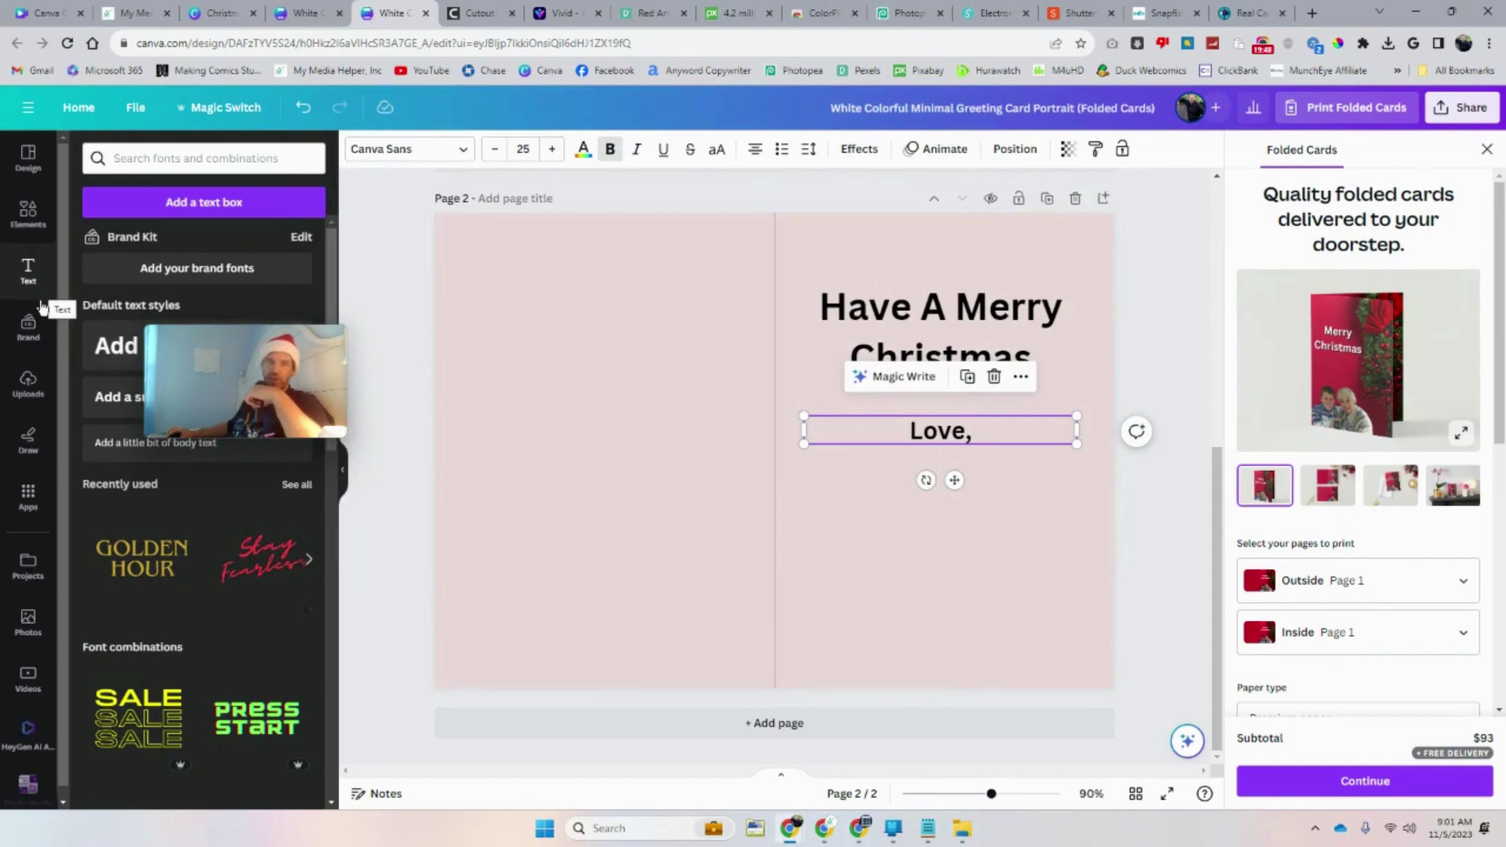
pyautogui.click(45, 393)
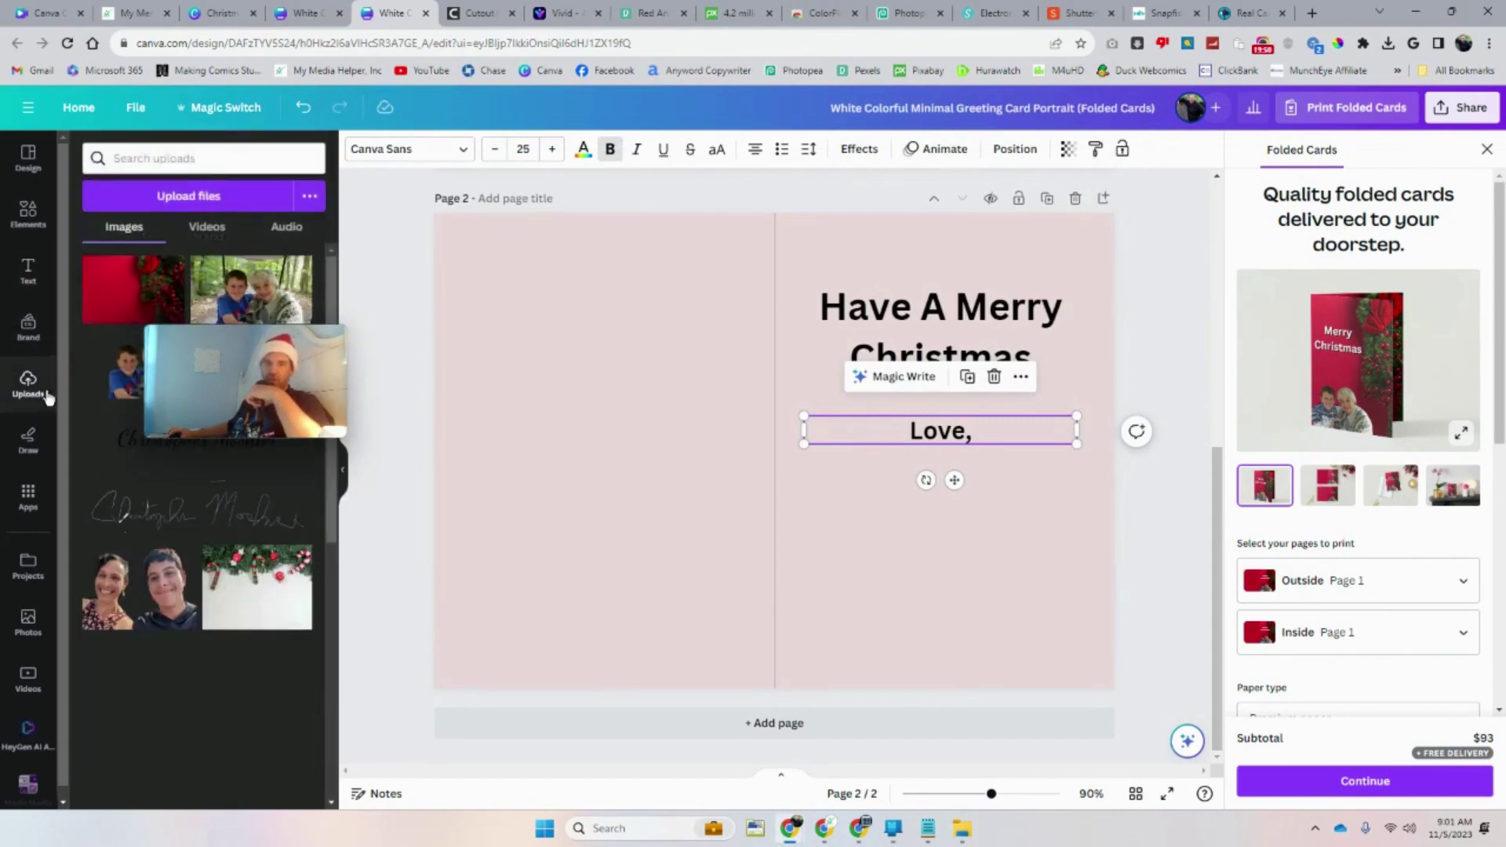
pyautogui.moveTo(204, 345); pyautogui.dragTo(191, 304)
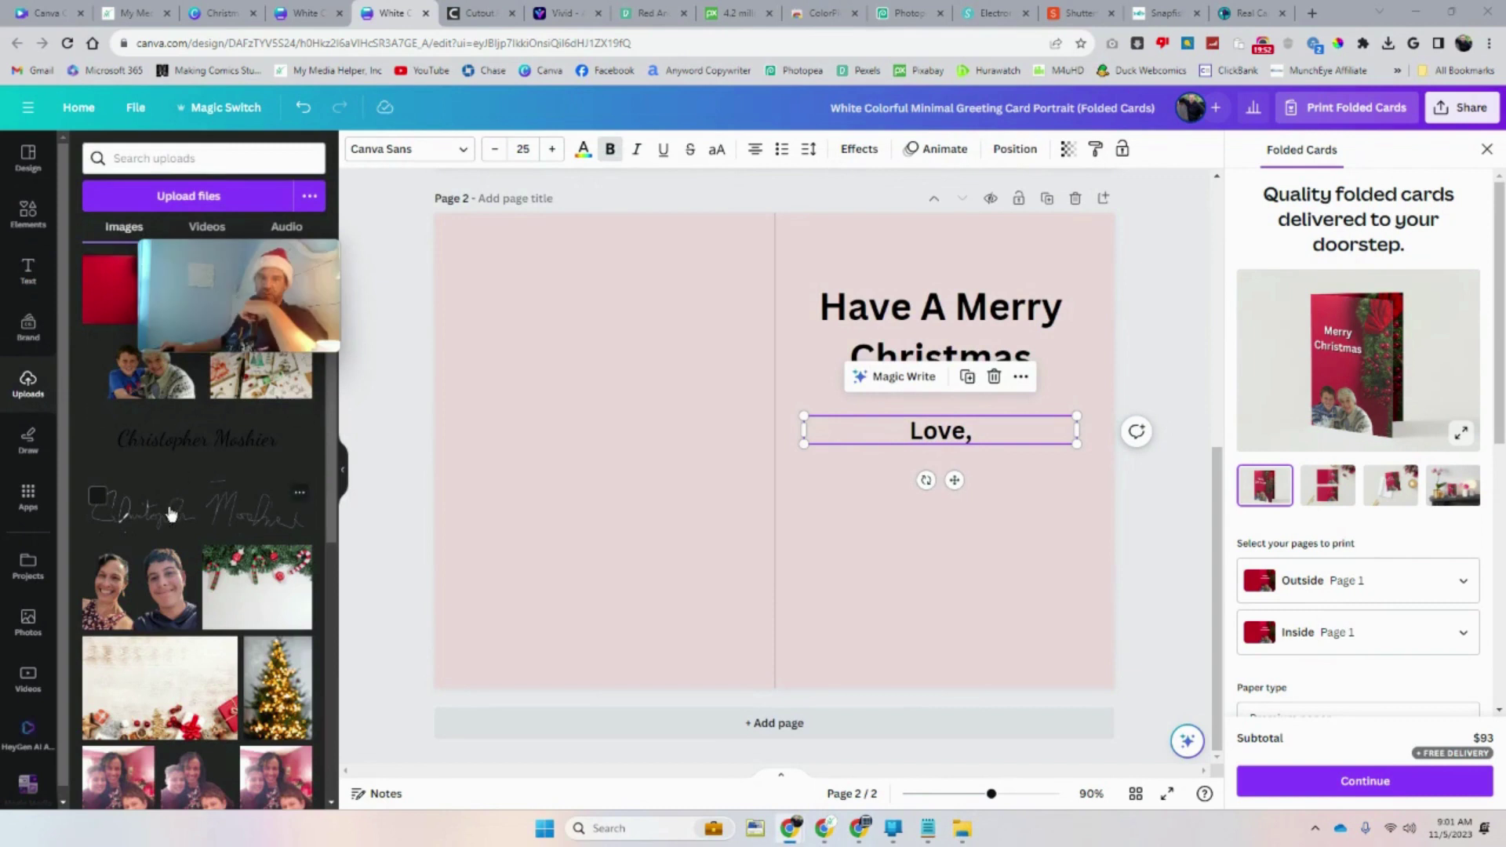
pyautogui.moveTo(172, 510); pyautogui.dragTo(821, 534)
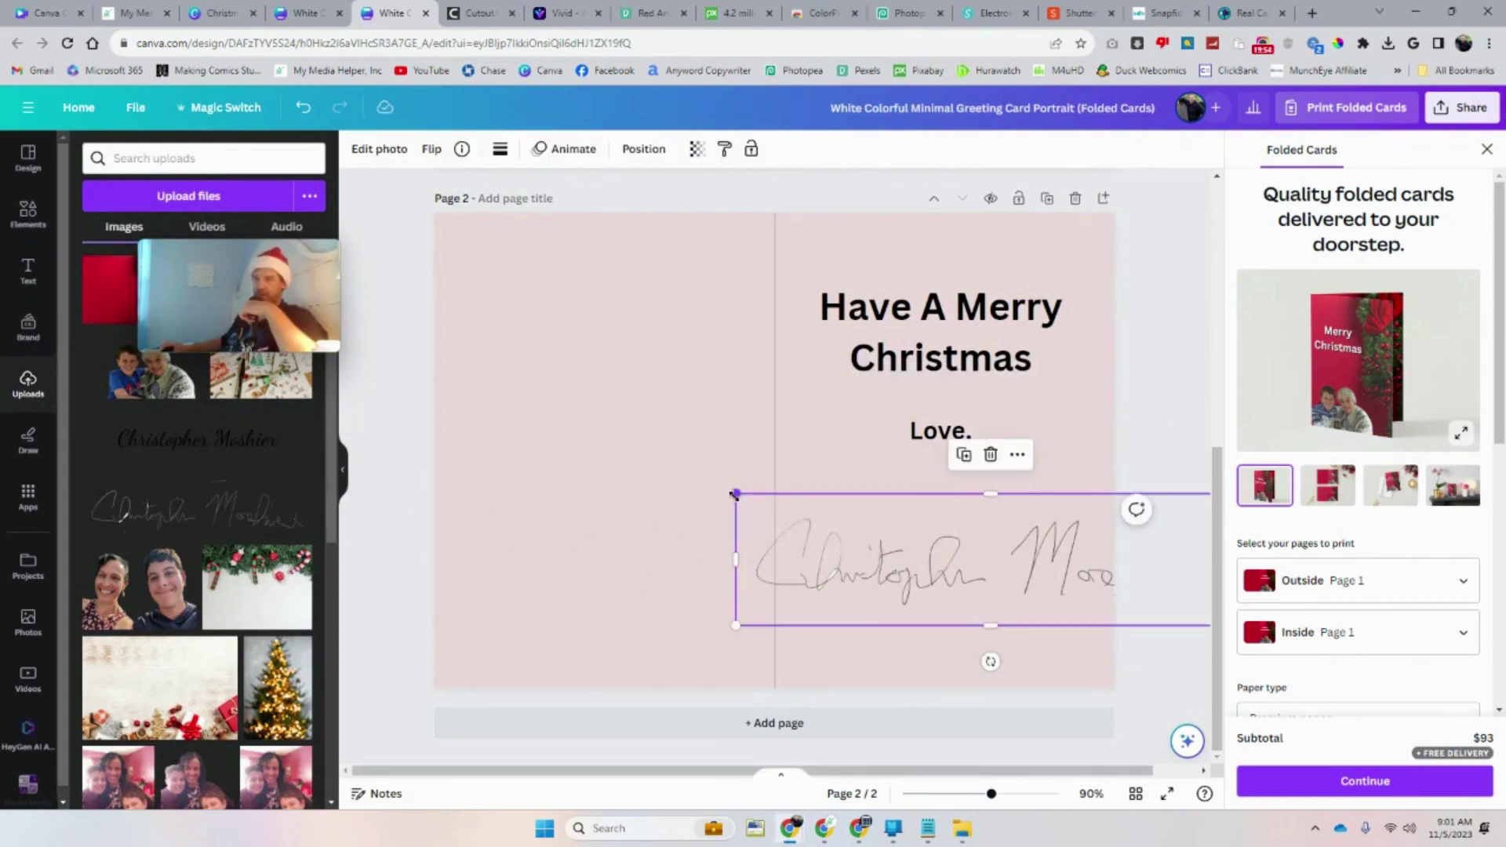
# Shrink the signature and centre it beneath 'Love,'
pyautogui.moveTo(735, 494); pyautogui.dragTo(935, 544)
pyautogui.moveTo(1020, 596)
pyautogui.mouseDown()
pyautogui.moveTo(965, 594)
pyautogui.moveTo(881, 622)
pyautogui.moveTo(889, 634)
pyautogui.mouseUp()
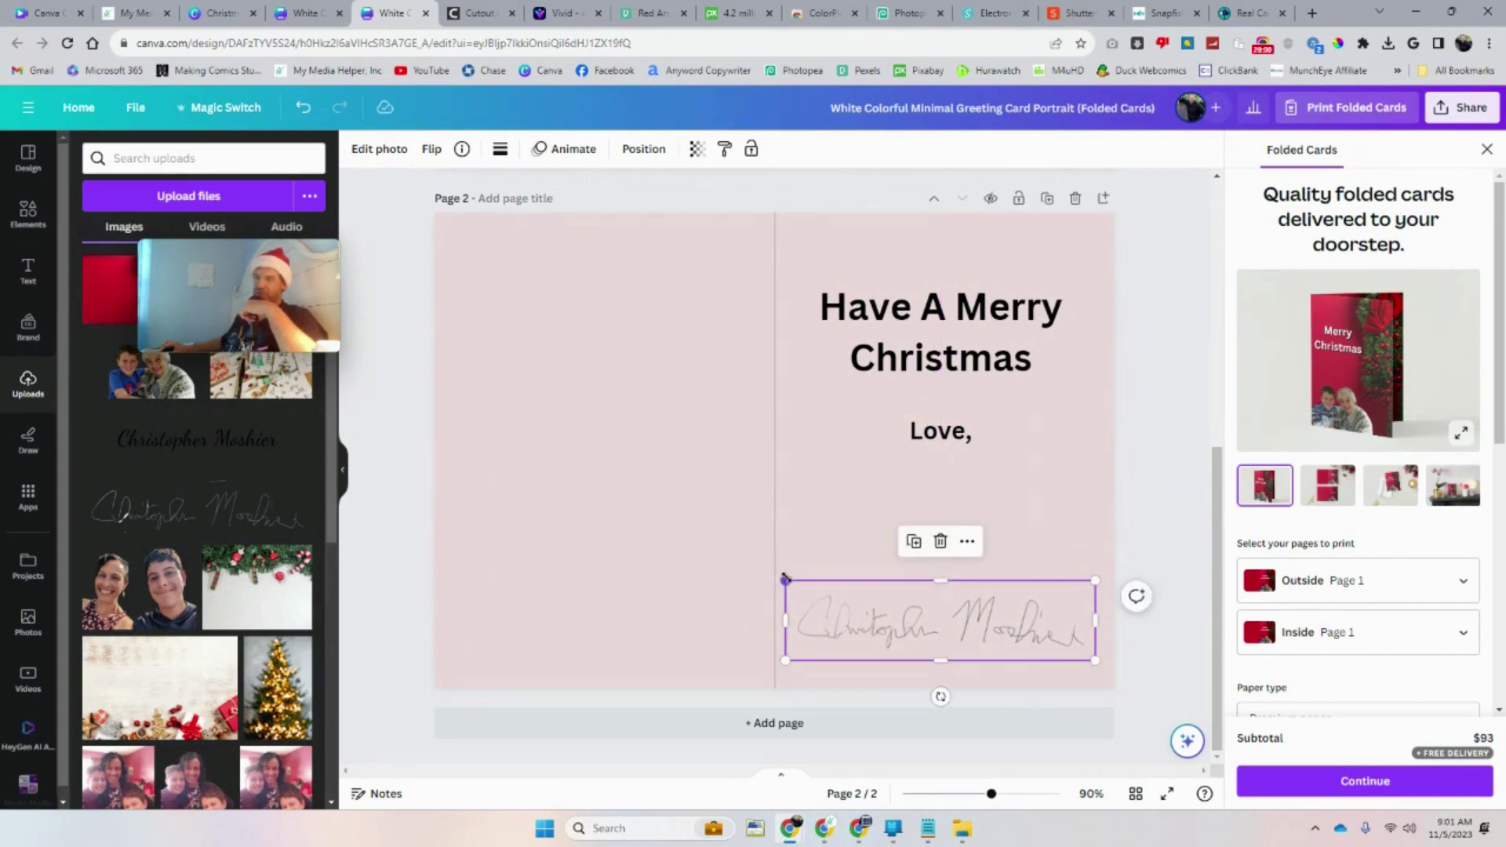
pyautogui.moveTo(786, 578); pyautogui.dragTo(819, 588)
pyautogui.moveTo(943, 634); pyautogui.dragTo(931, 633)
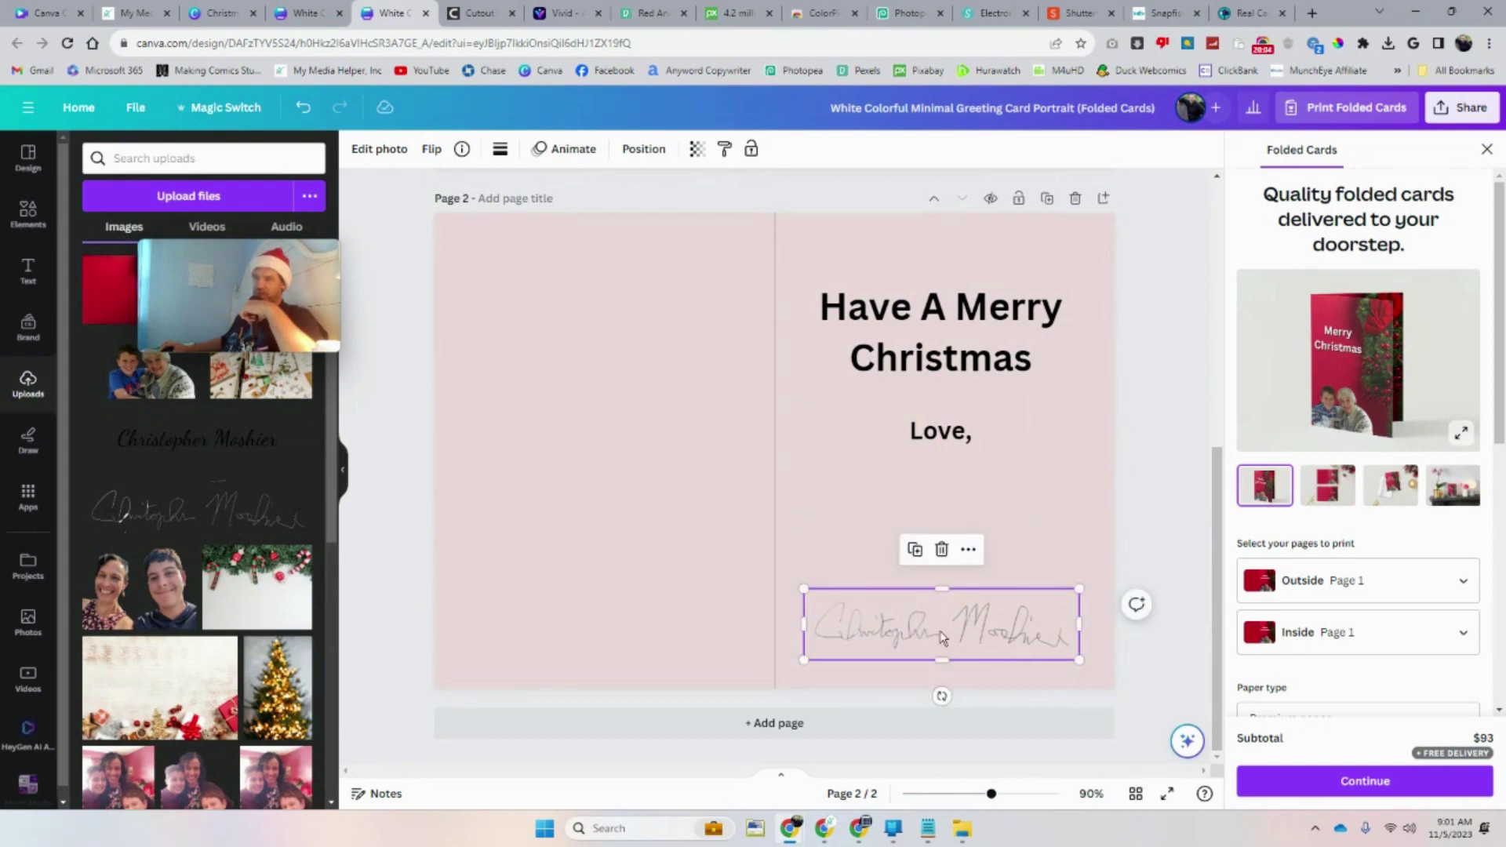
pyautogui.doubleClick(942, 637)
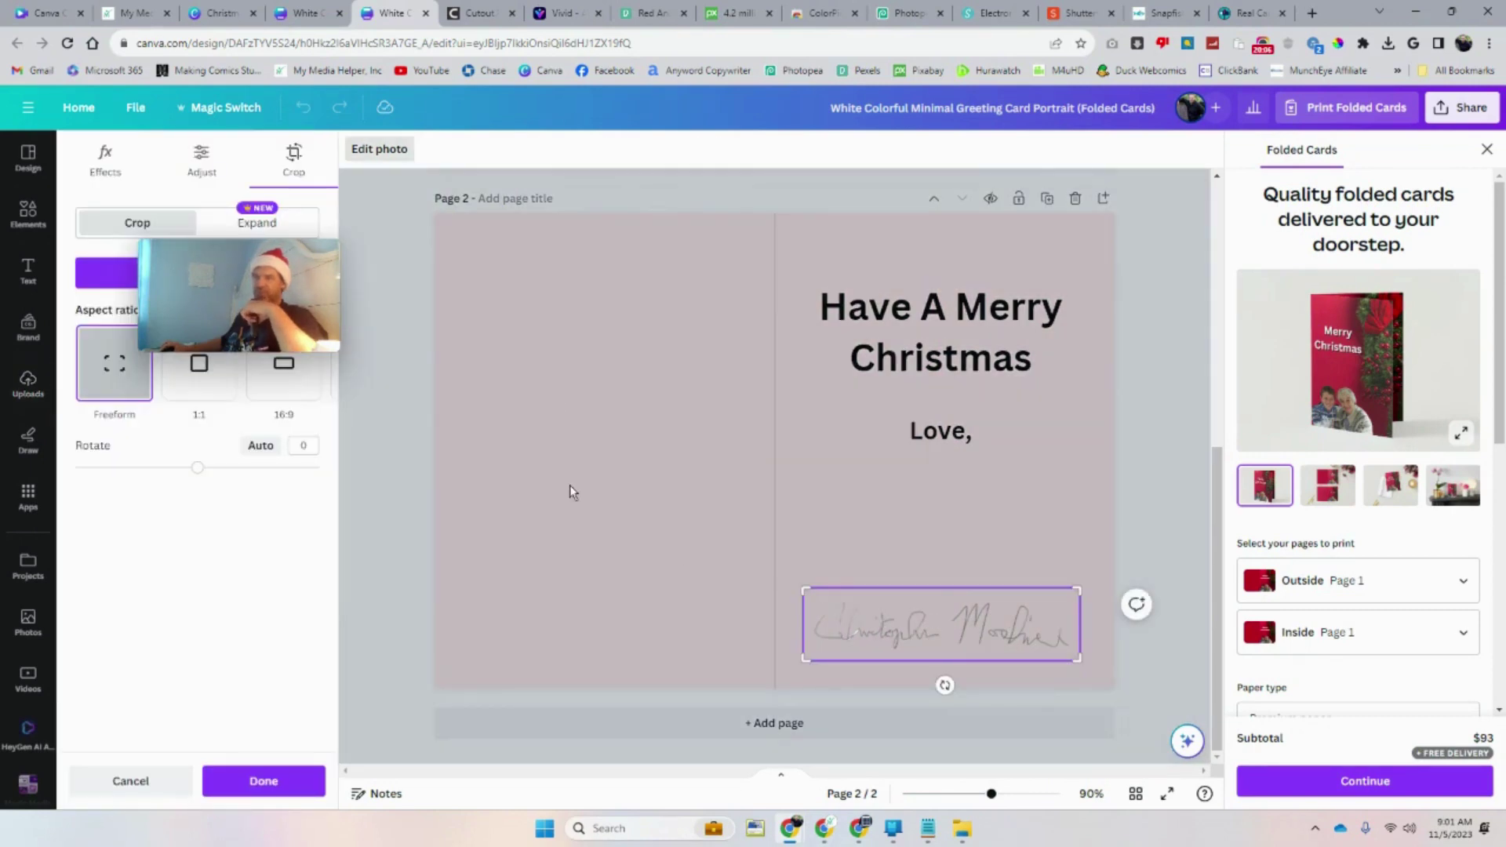
pyautogui.click(473, 17)
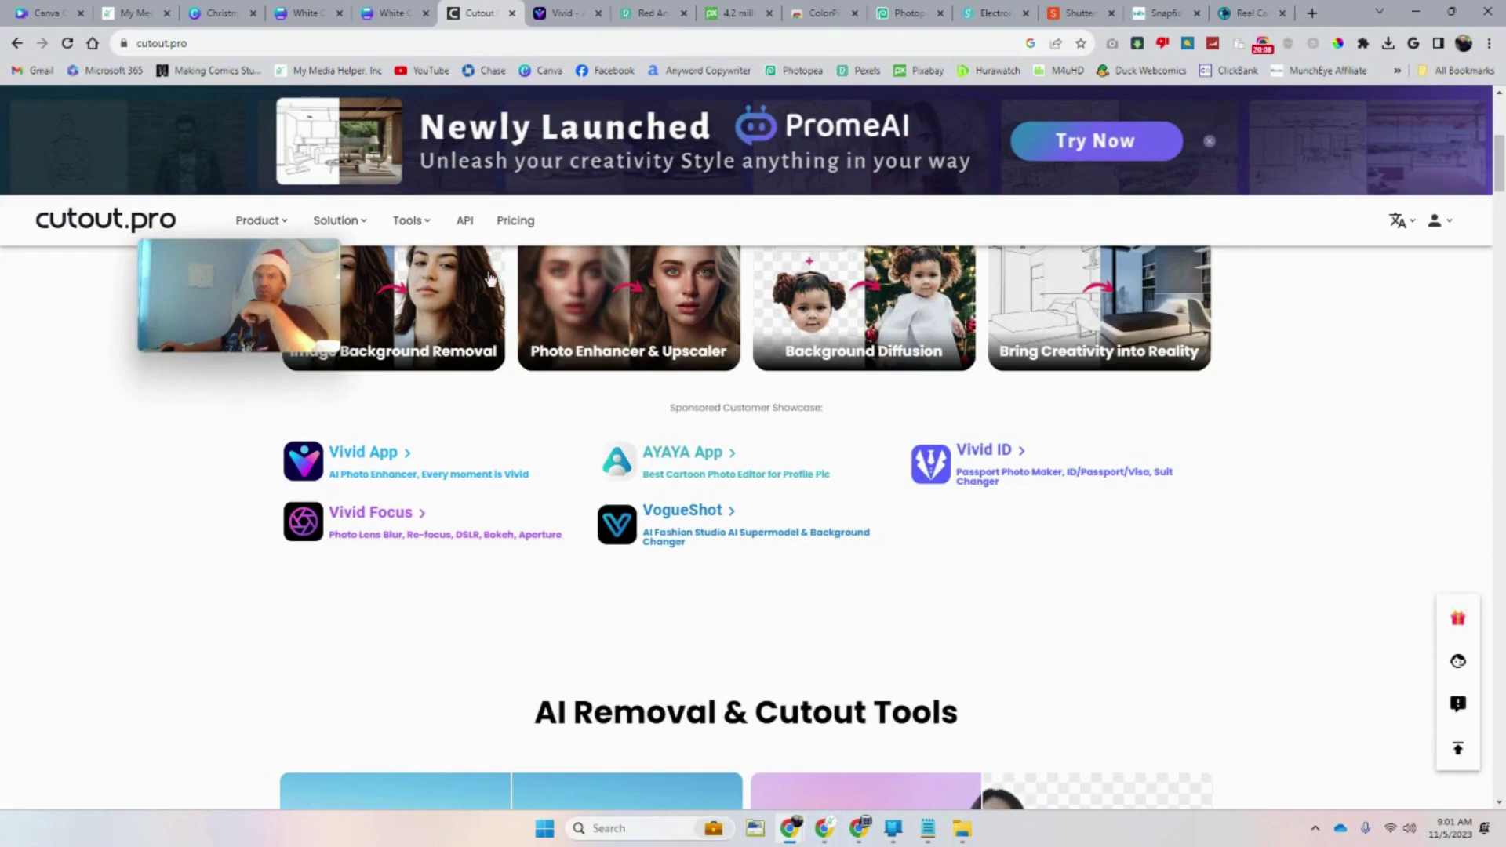
# Copy the SignWell online-signature page address and bring up the Notepad link list
pyautogui.click(395, 17)
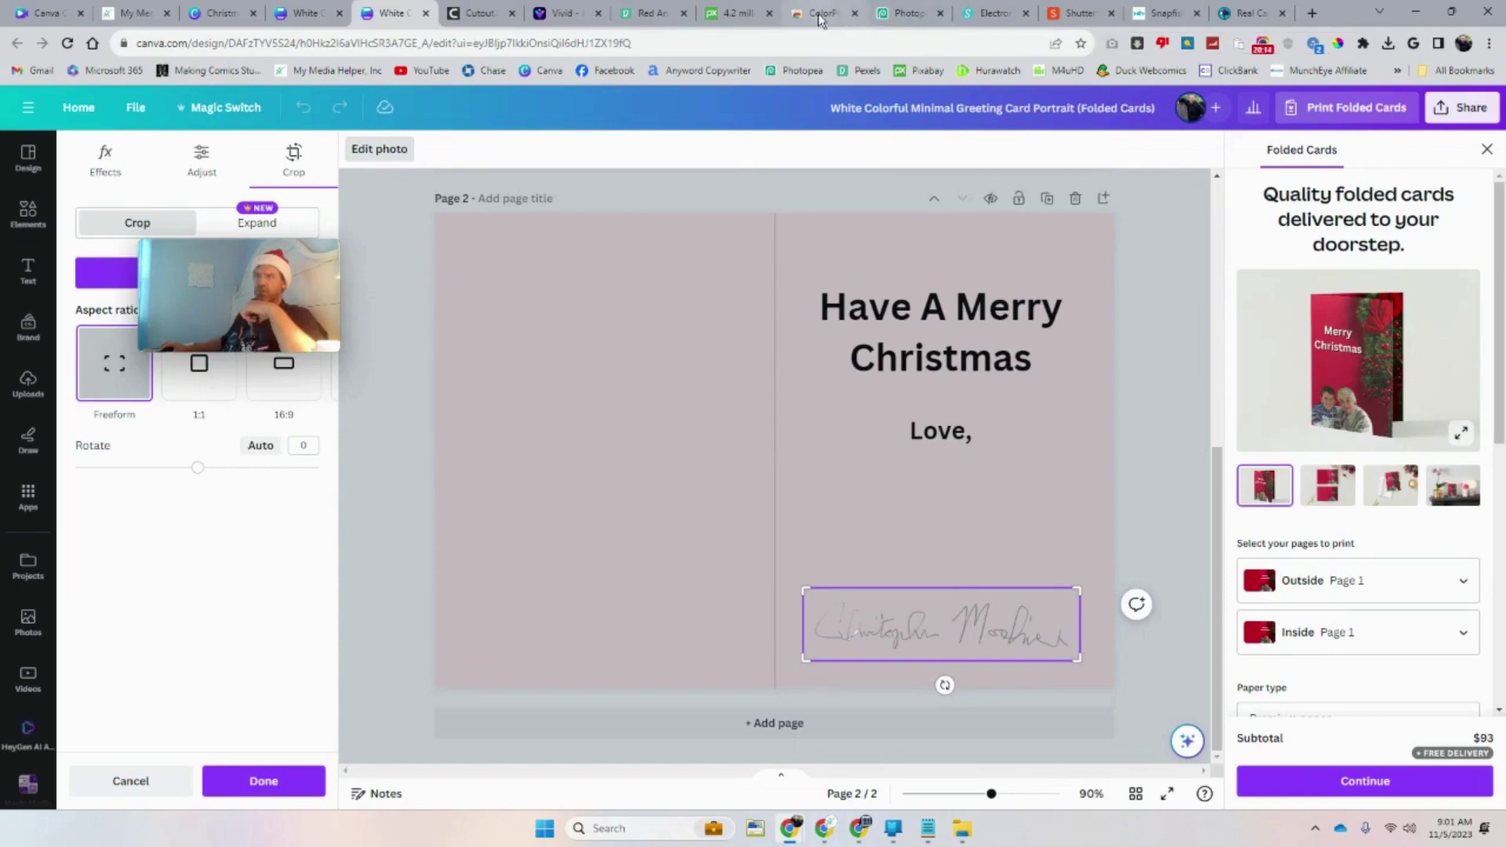
pyautogui.click(971, 19)
pyautogui.click(318, 43)
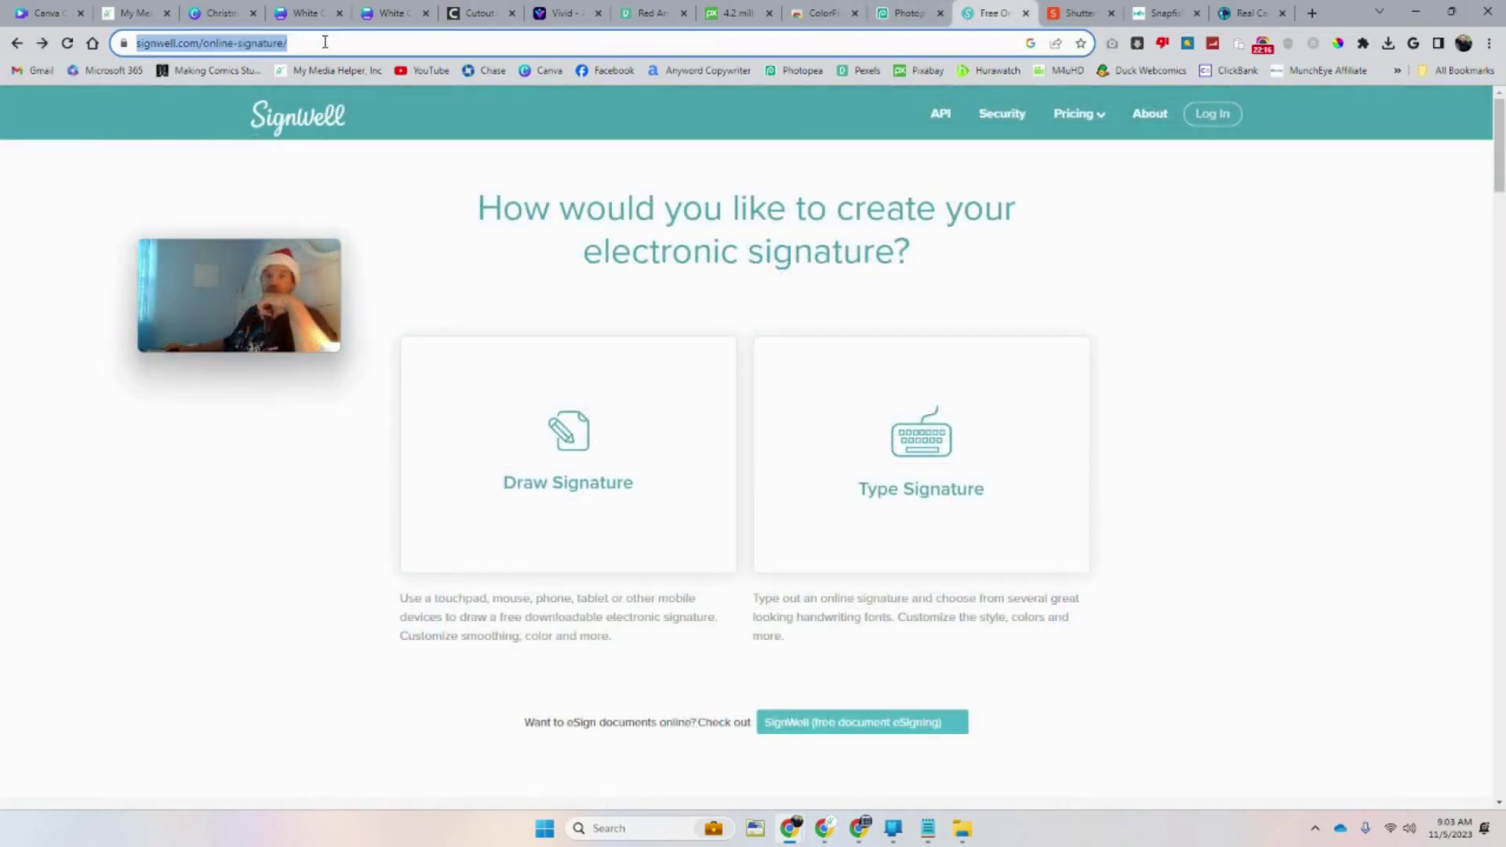
pyautogui.rightClick(318, 43)
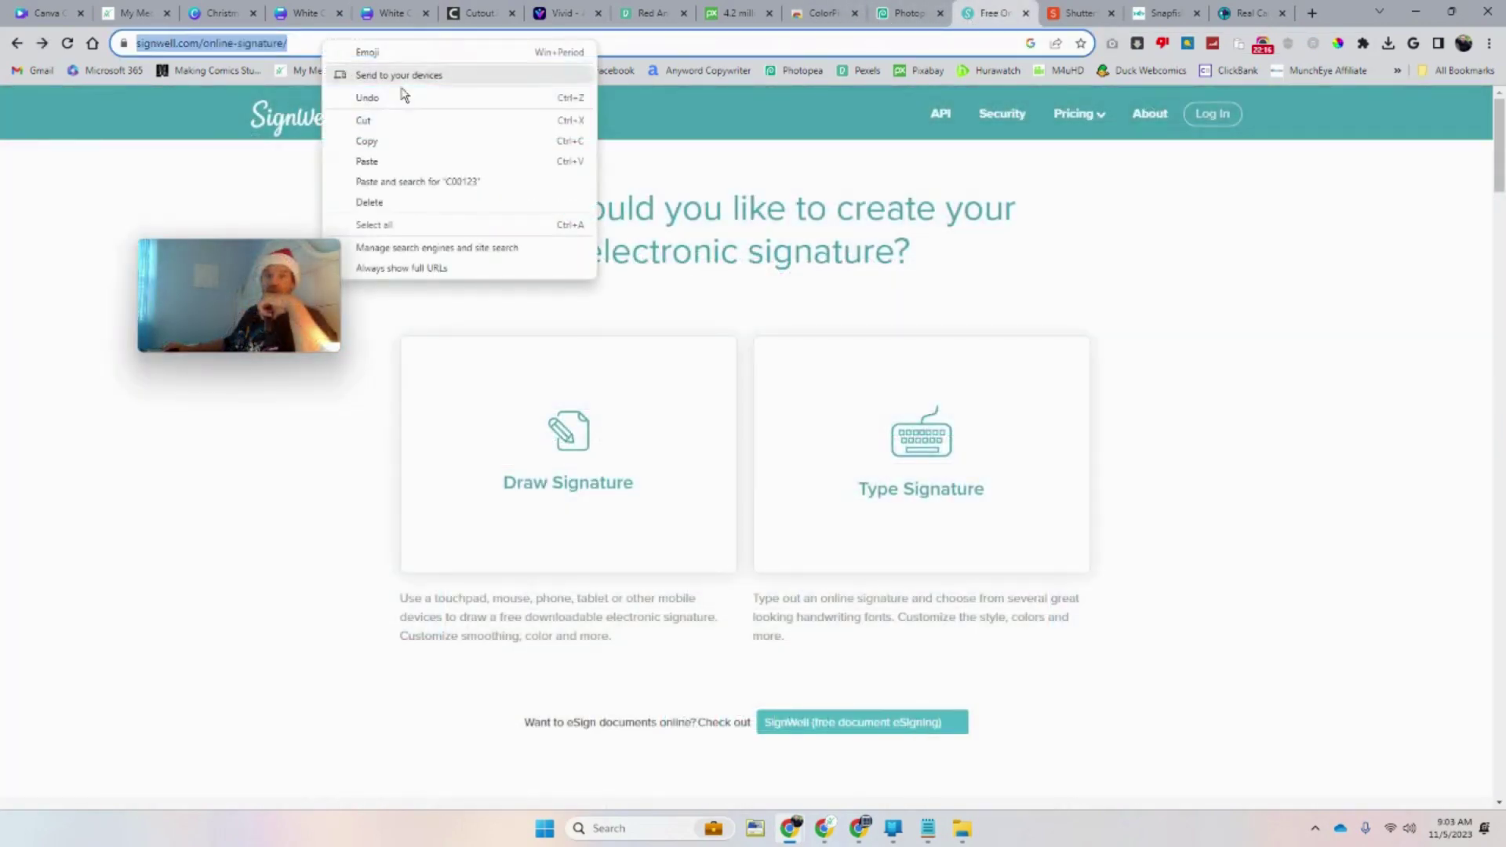
pyautogui.click(410, 138)
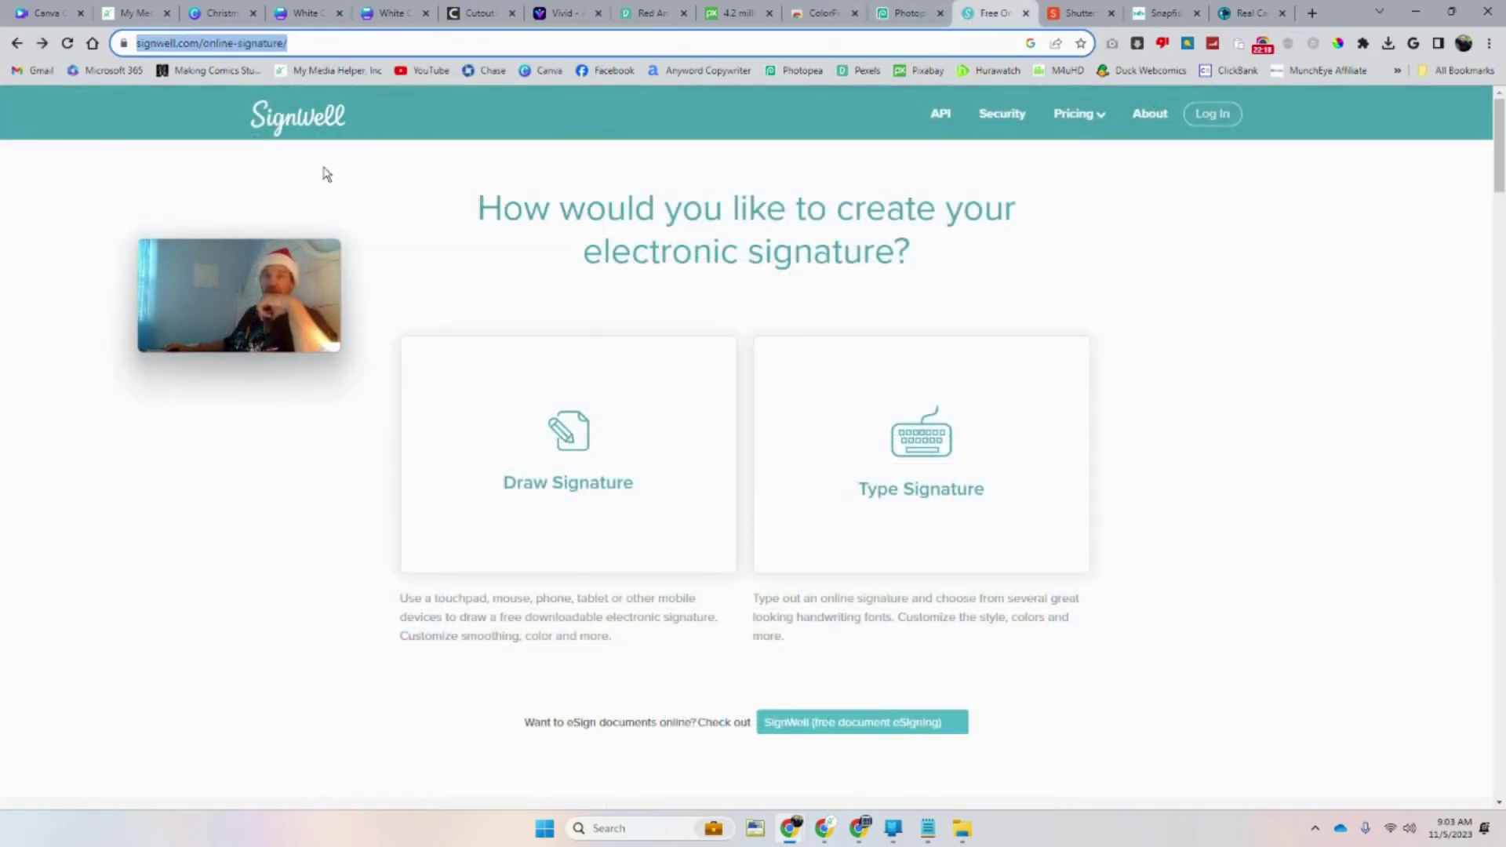
pyautogui.click(928, 829)
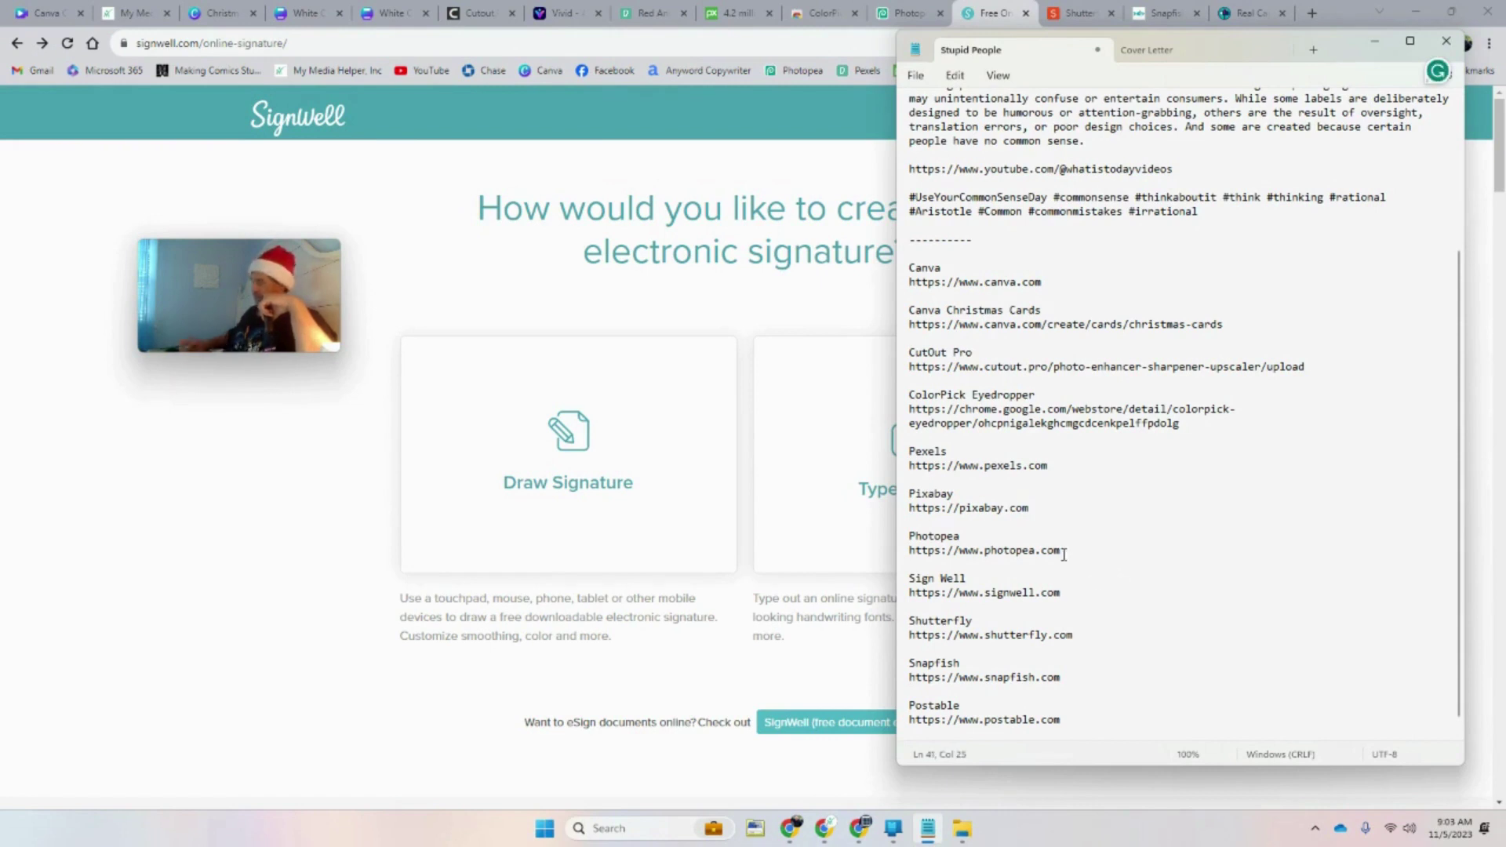
pyautogui.press('Return')
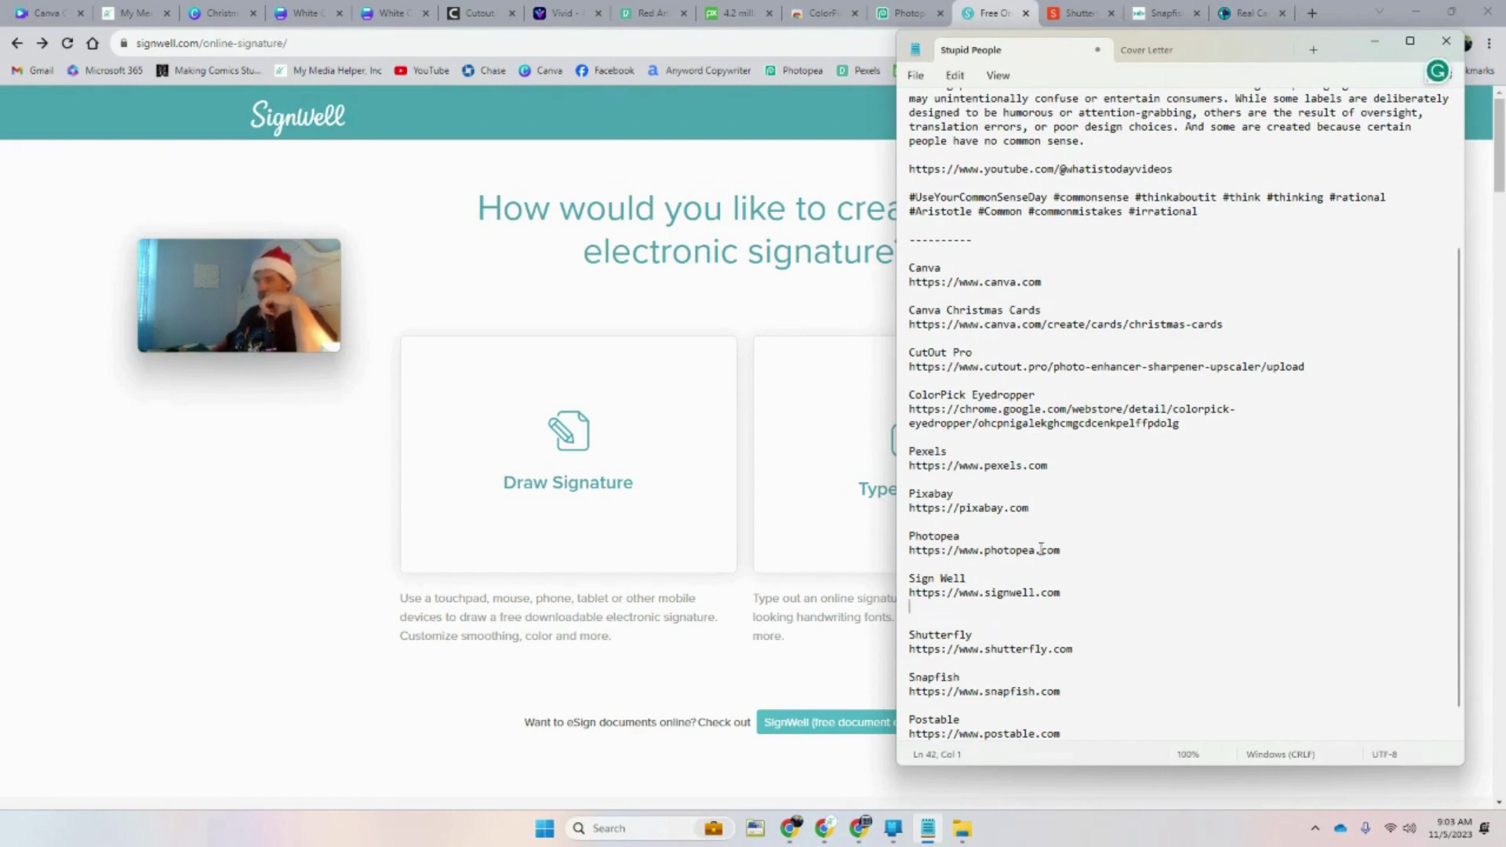
pyautogui.hotkey('ctrl', 'v')
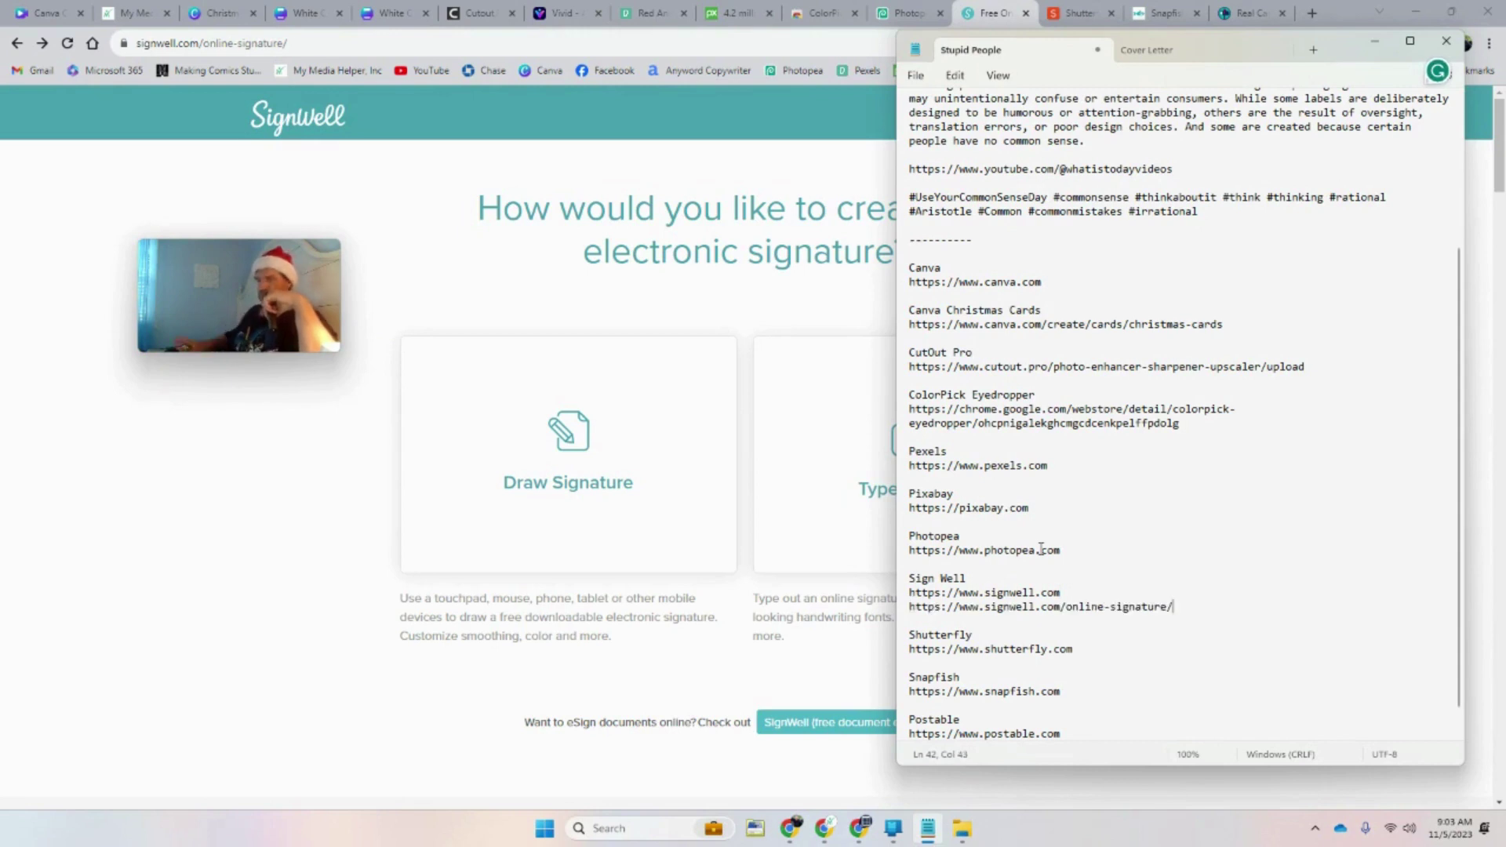
pyautogui.click(1375, 40)
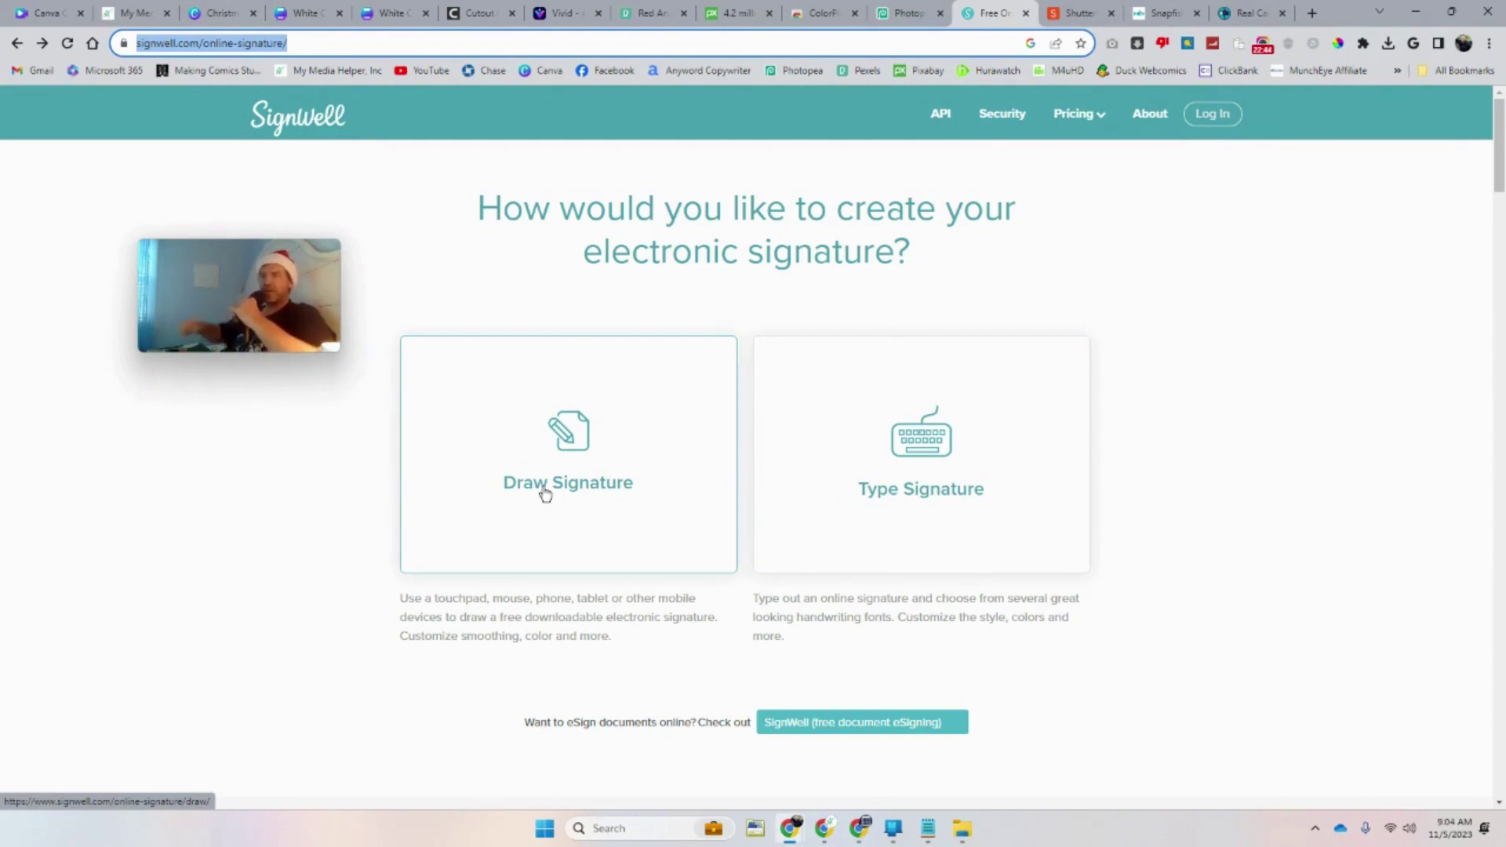
# Type the sender's name as a signature and choose the thin slanted script style
pyautogui.click(924, 488)
pyautogui.click(606, 357)
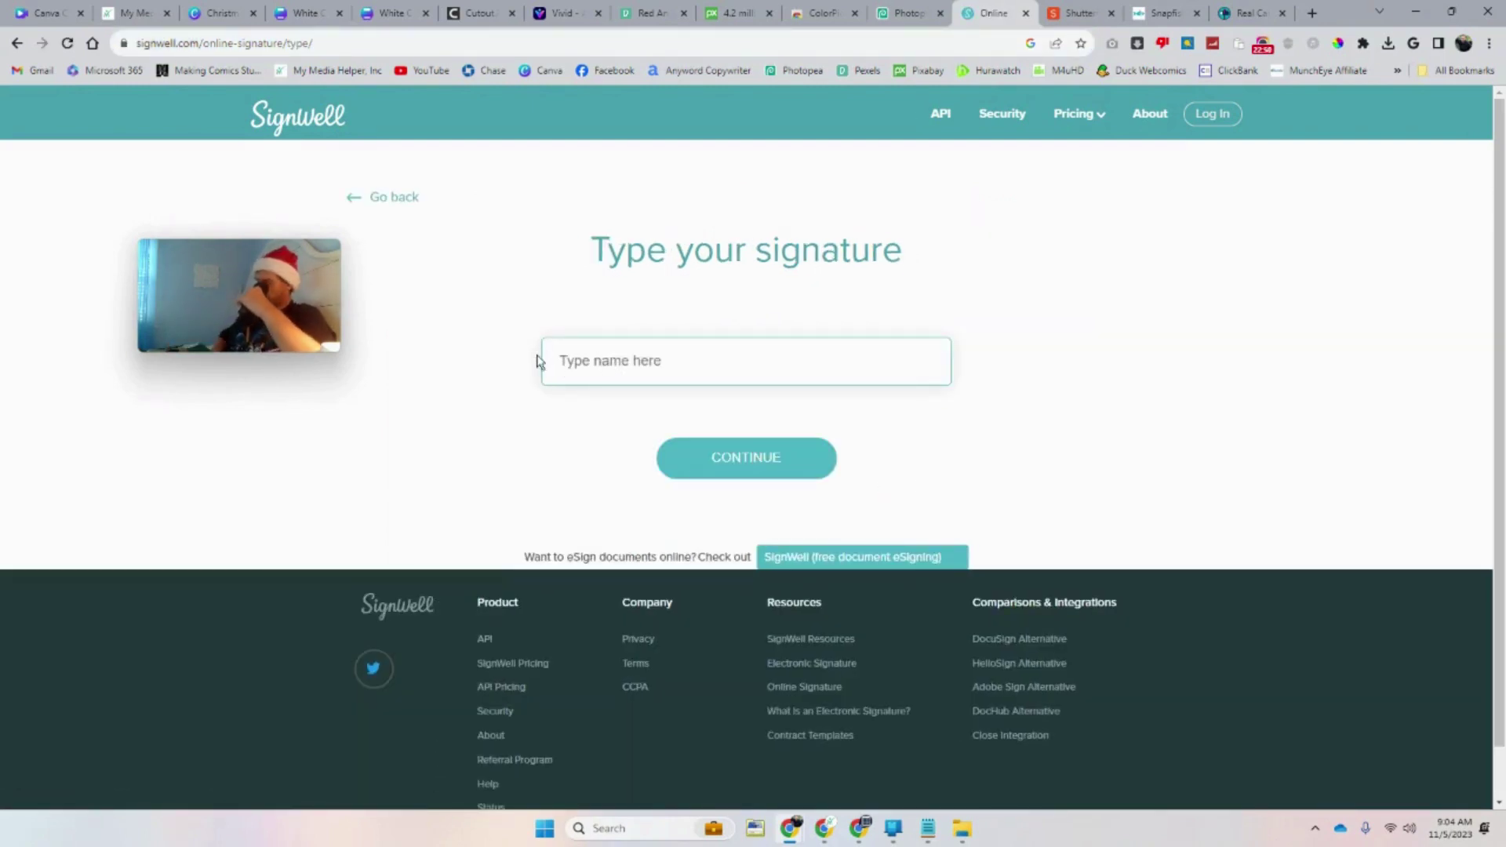
pyautogui.write('Christopher Moshier')
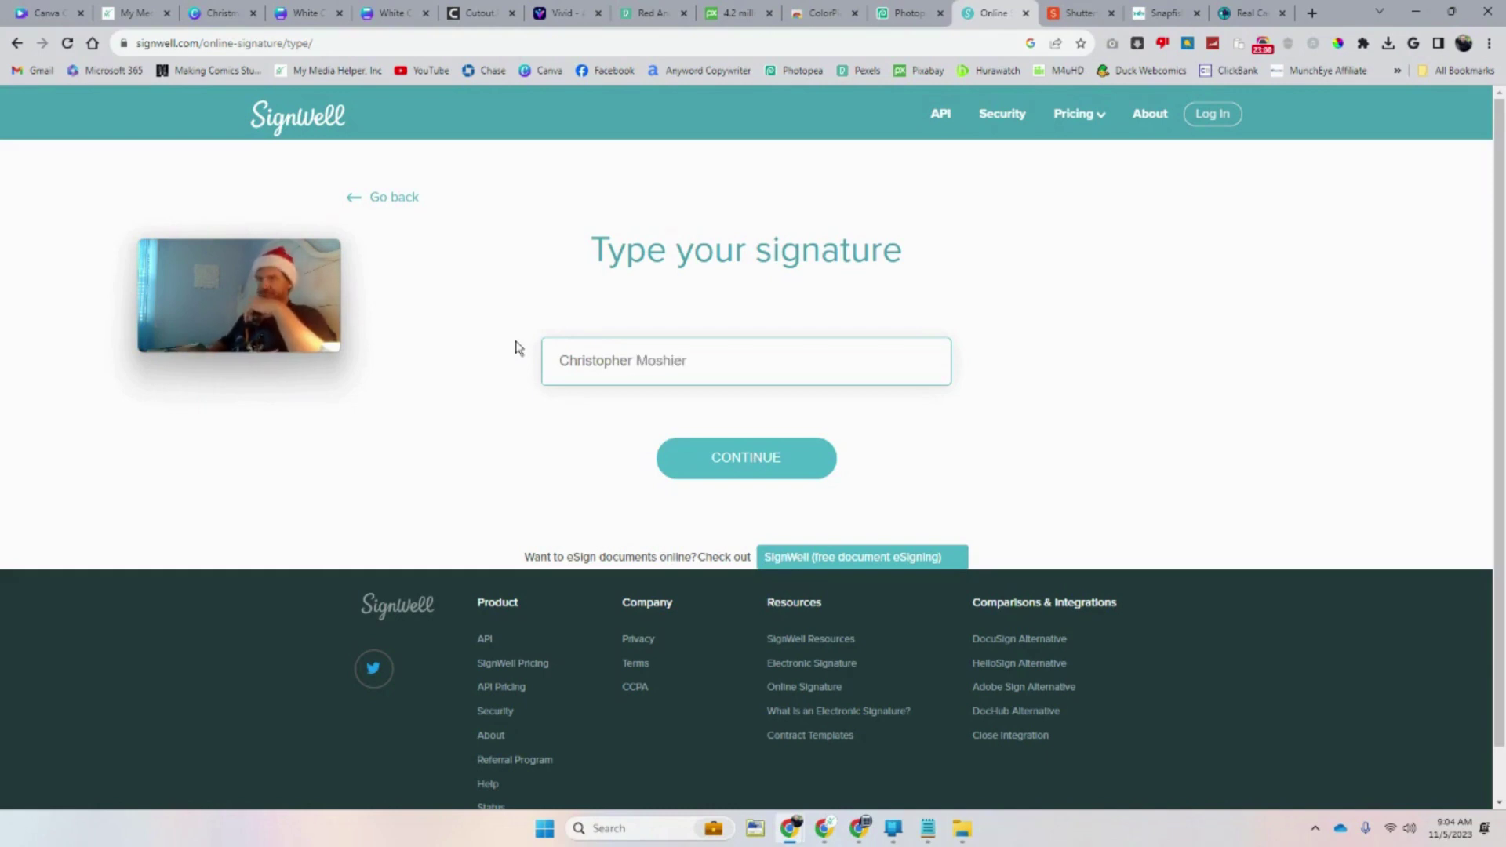
pyautogui.click(746, 461)
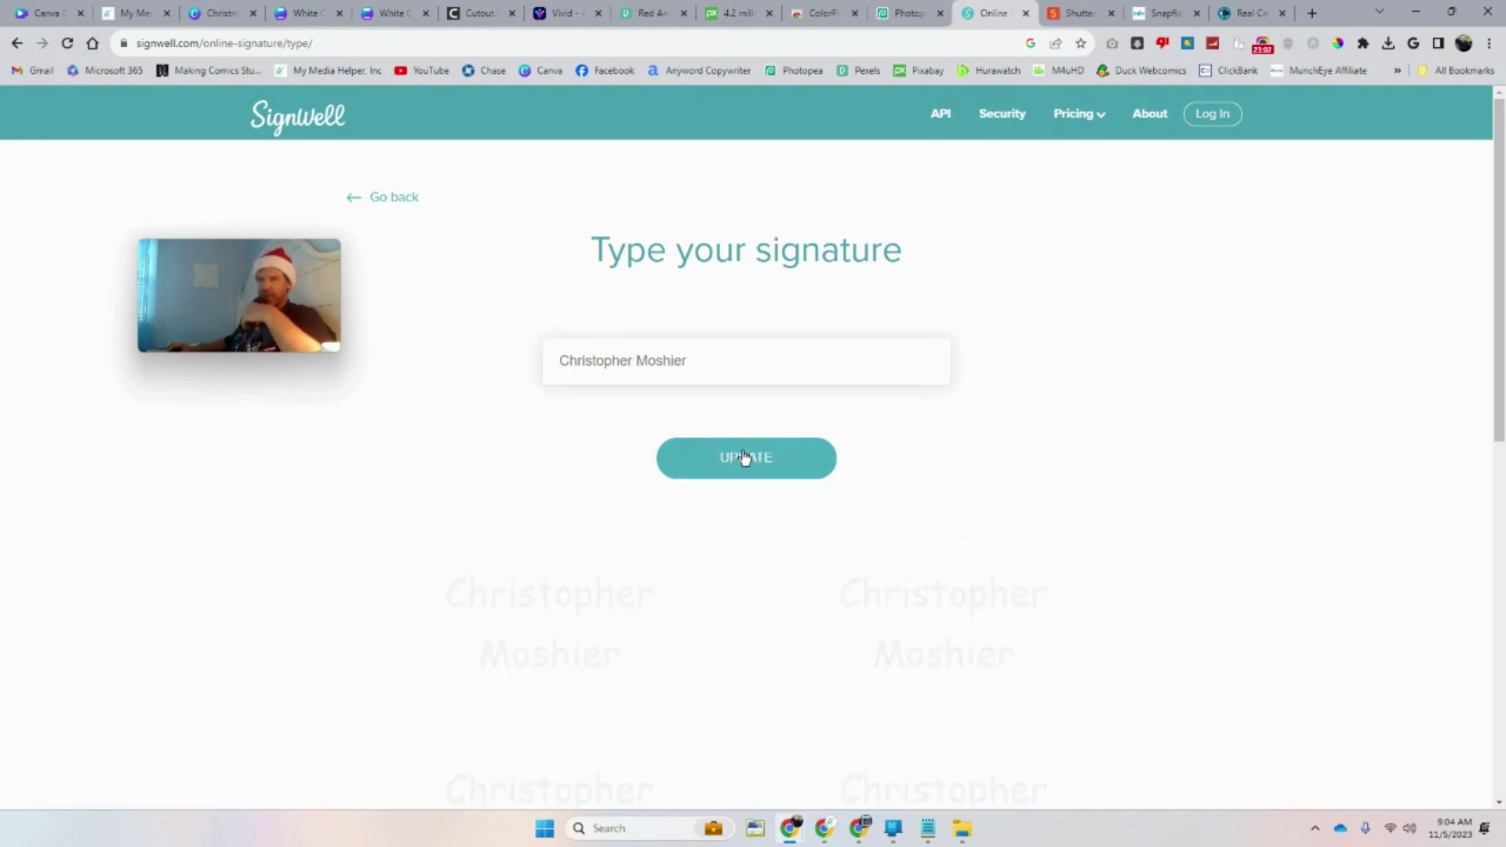
pyautogui.scroll(-4, 756, 514)
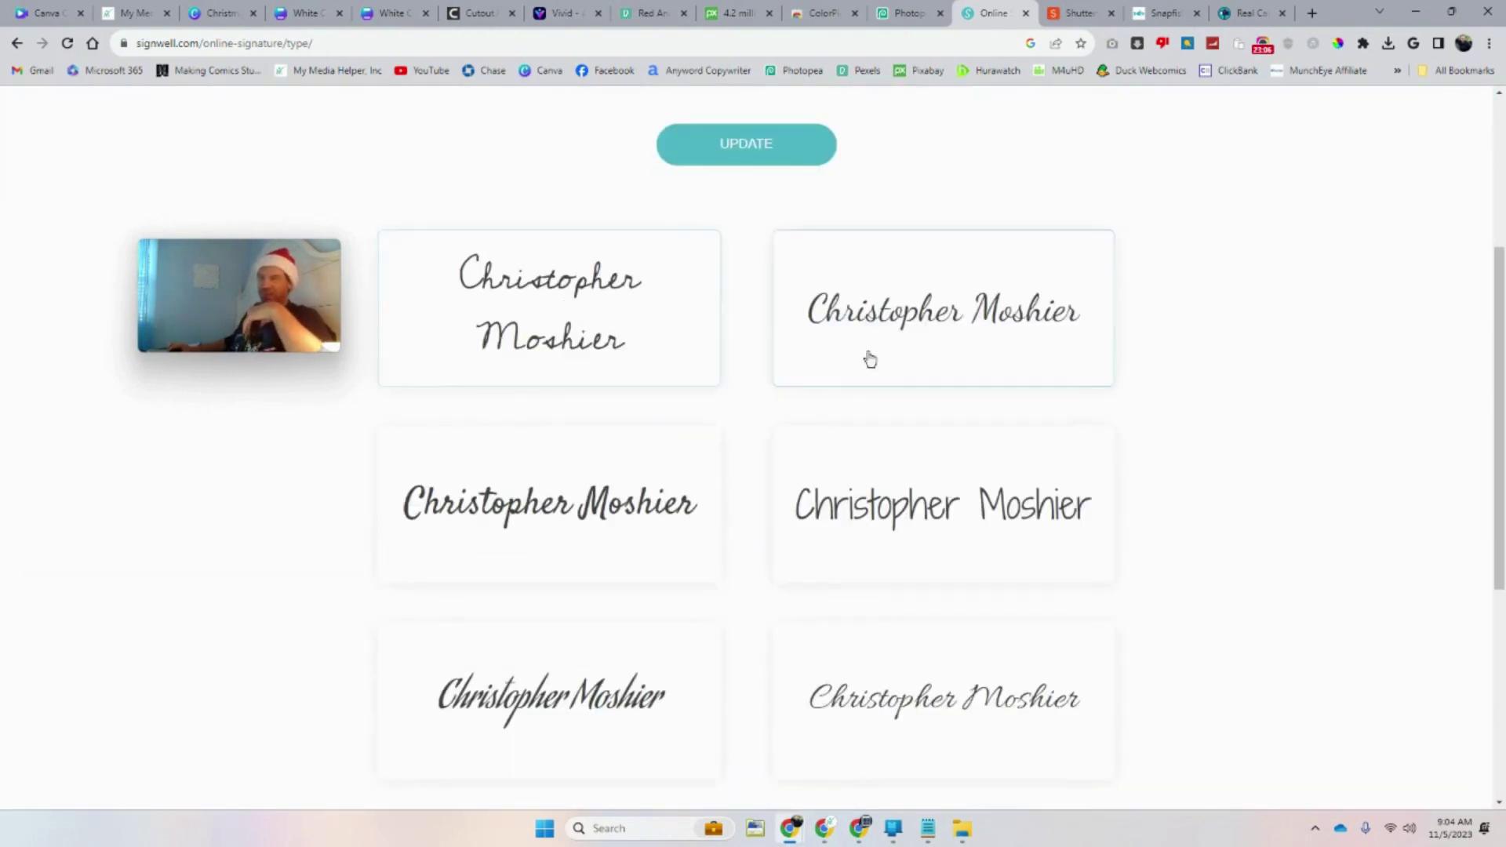
pyautogui.scroll(-4, 554, 562)
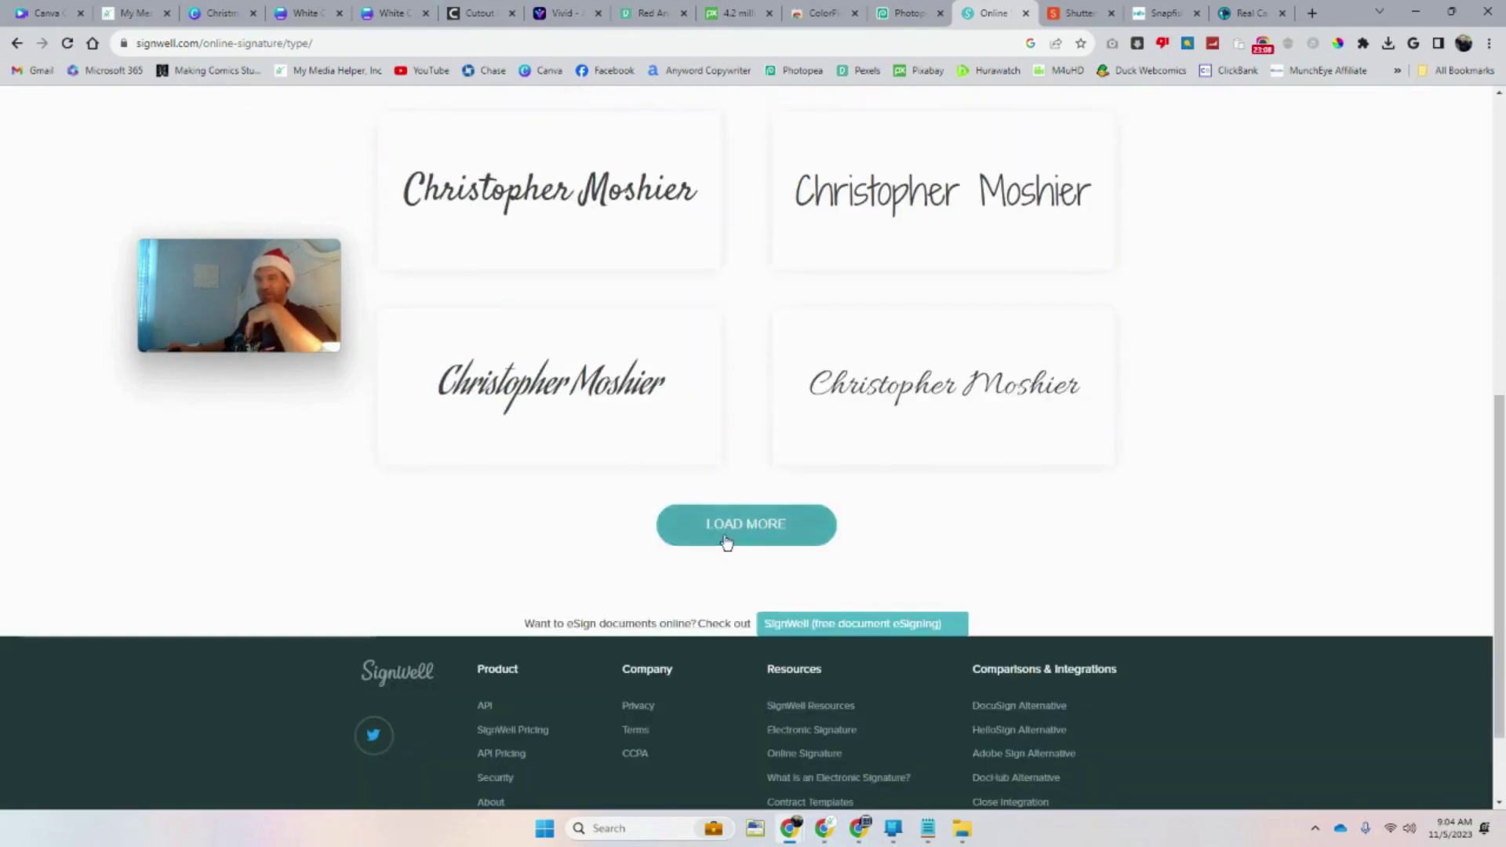
pyautogui.click(749, 527)
pyautogui.scroll(-4, 831, 564)
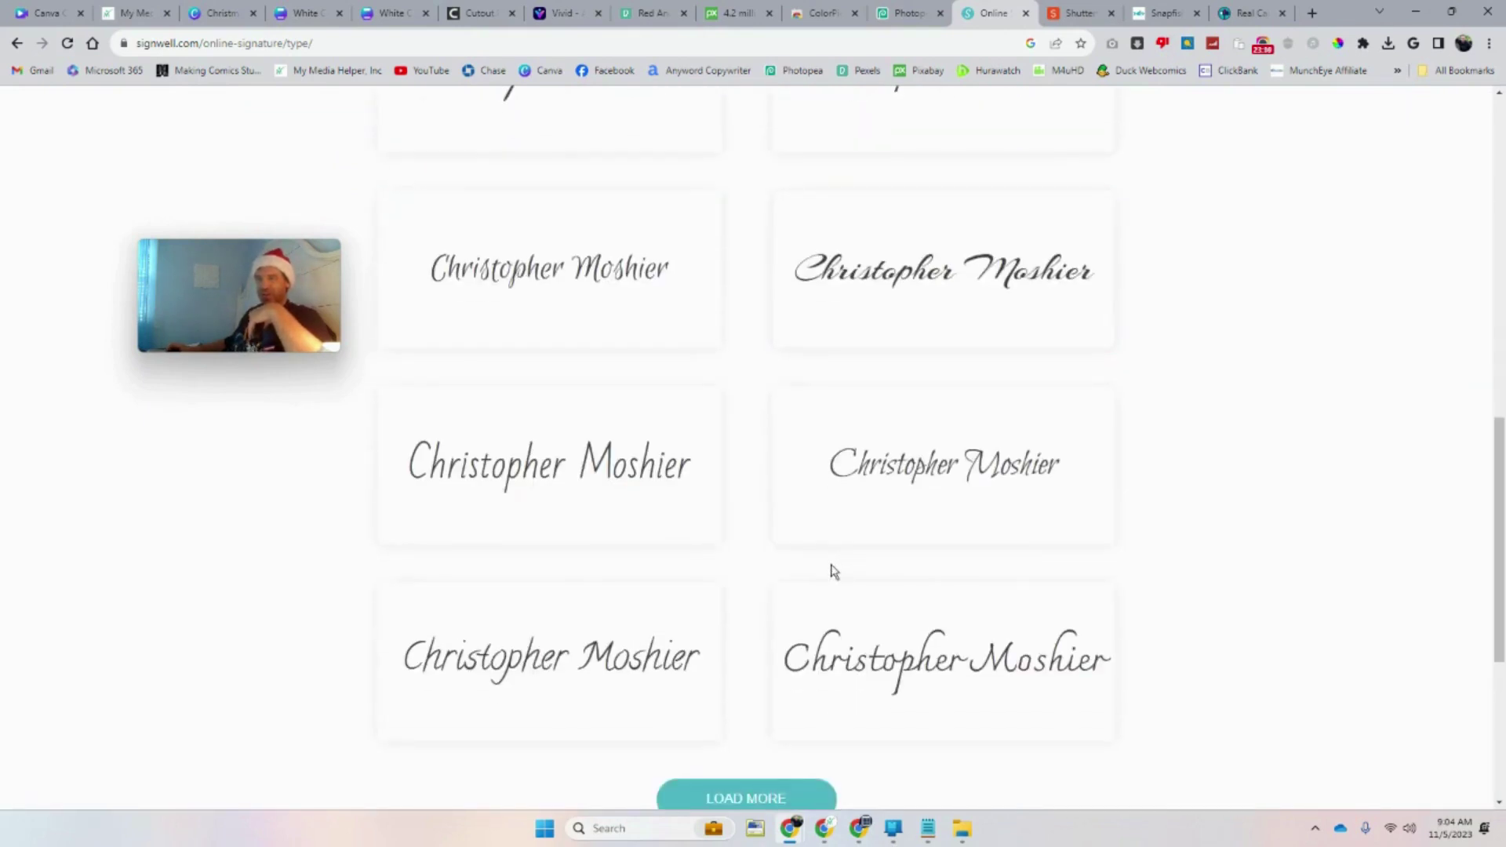
pyautogui.click(928, 681)
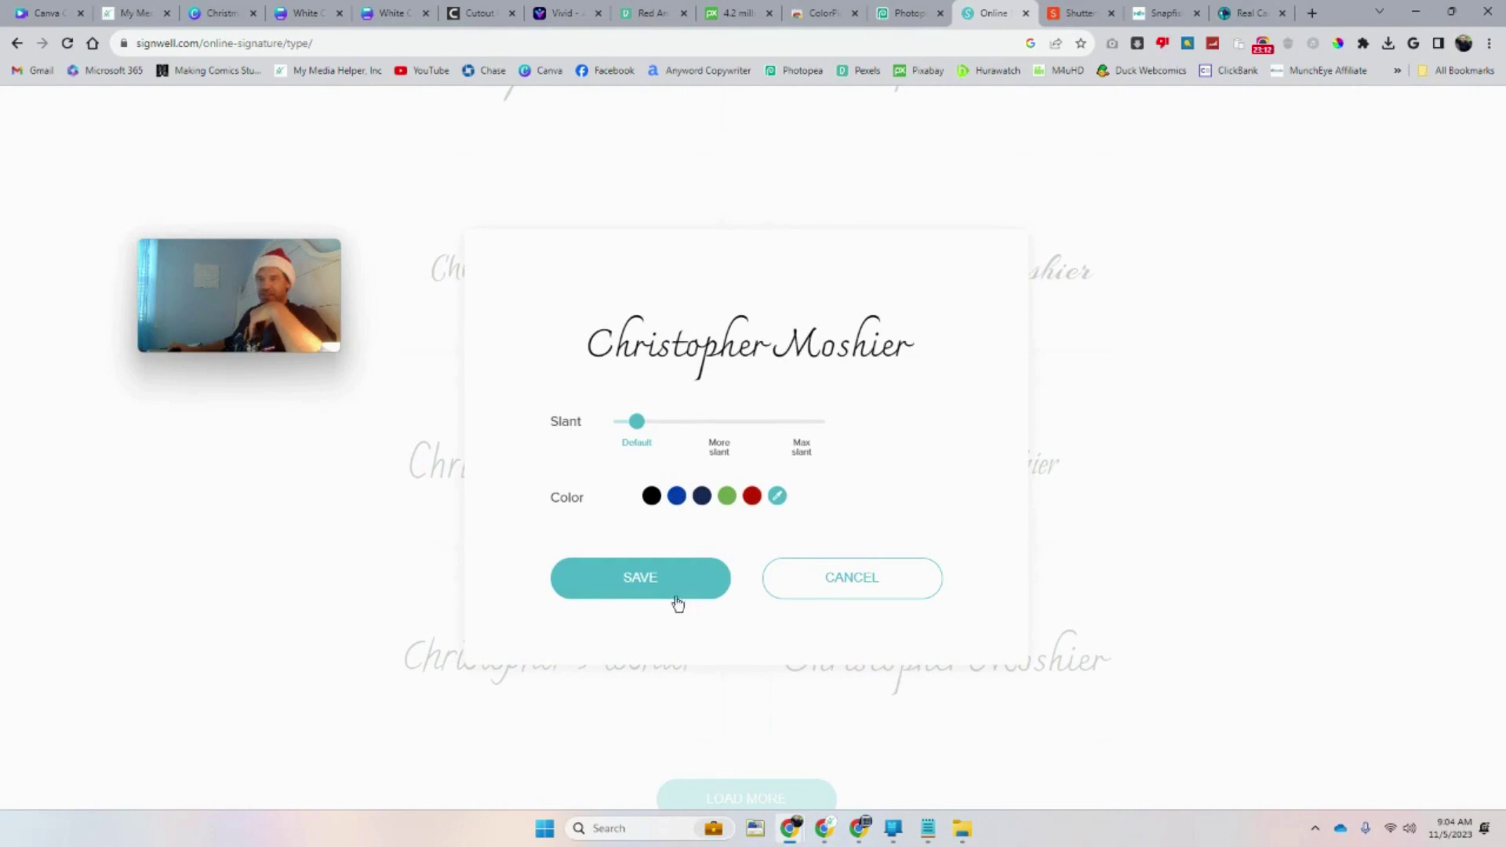
pyautogui.click(678, 602)
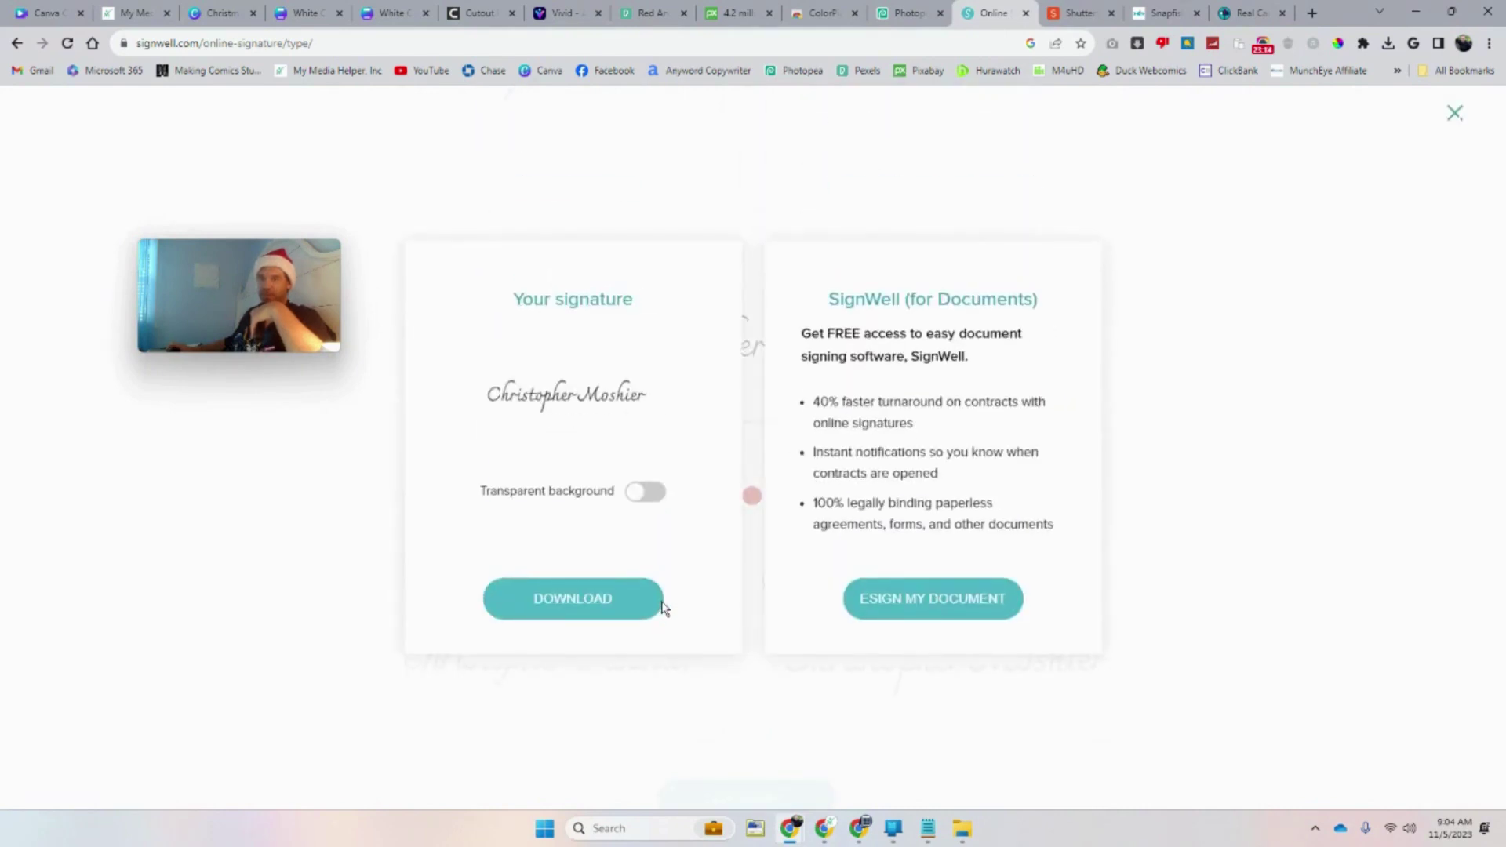
# Download the signature as signature.png with a transparent background
pyautogui.click(663, 494)
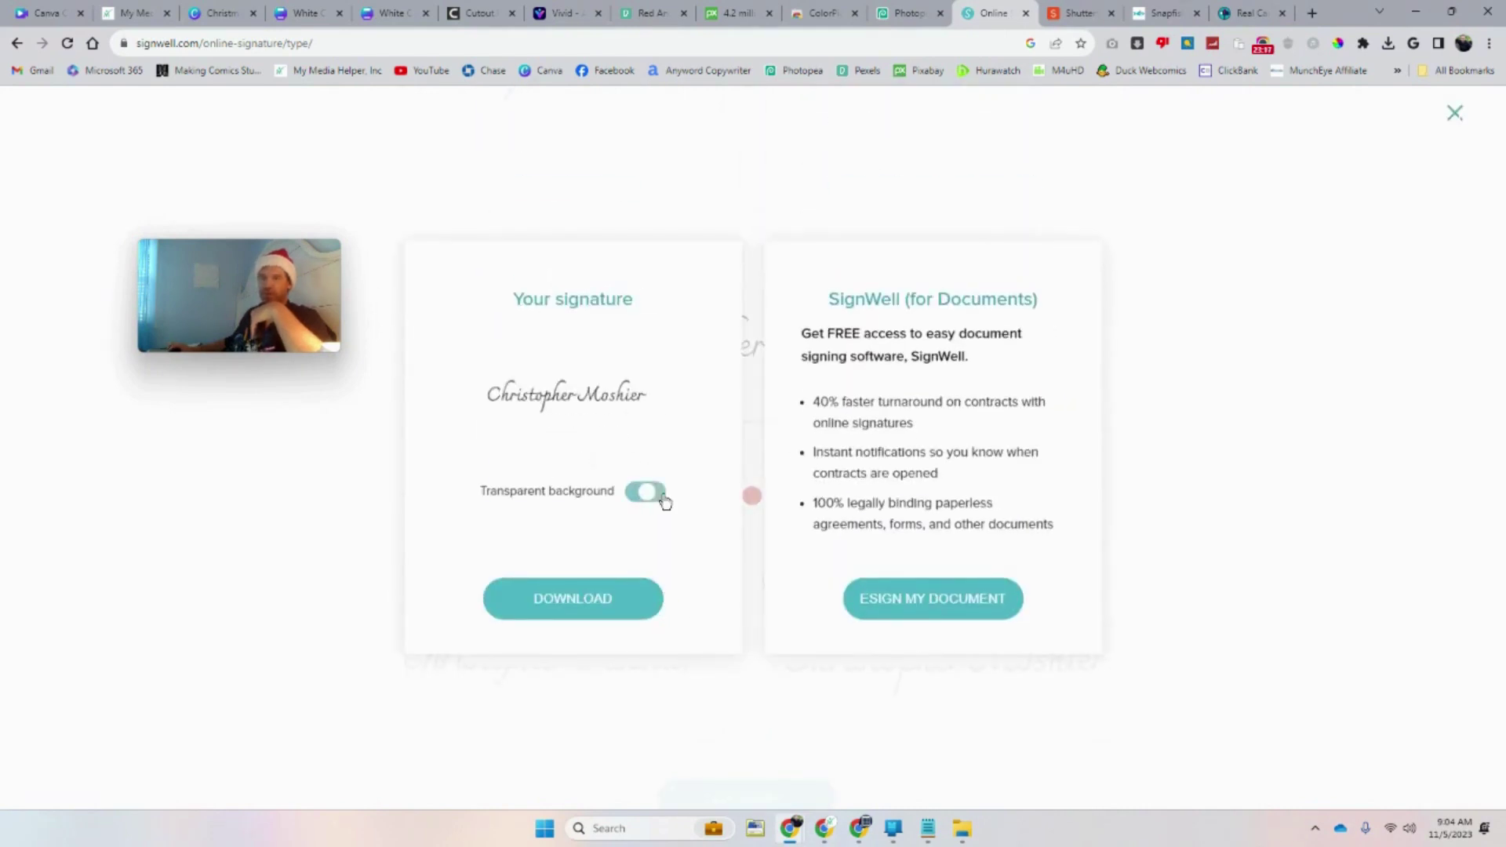
pyautogui.click(598, 612)
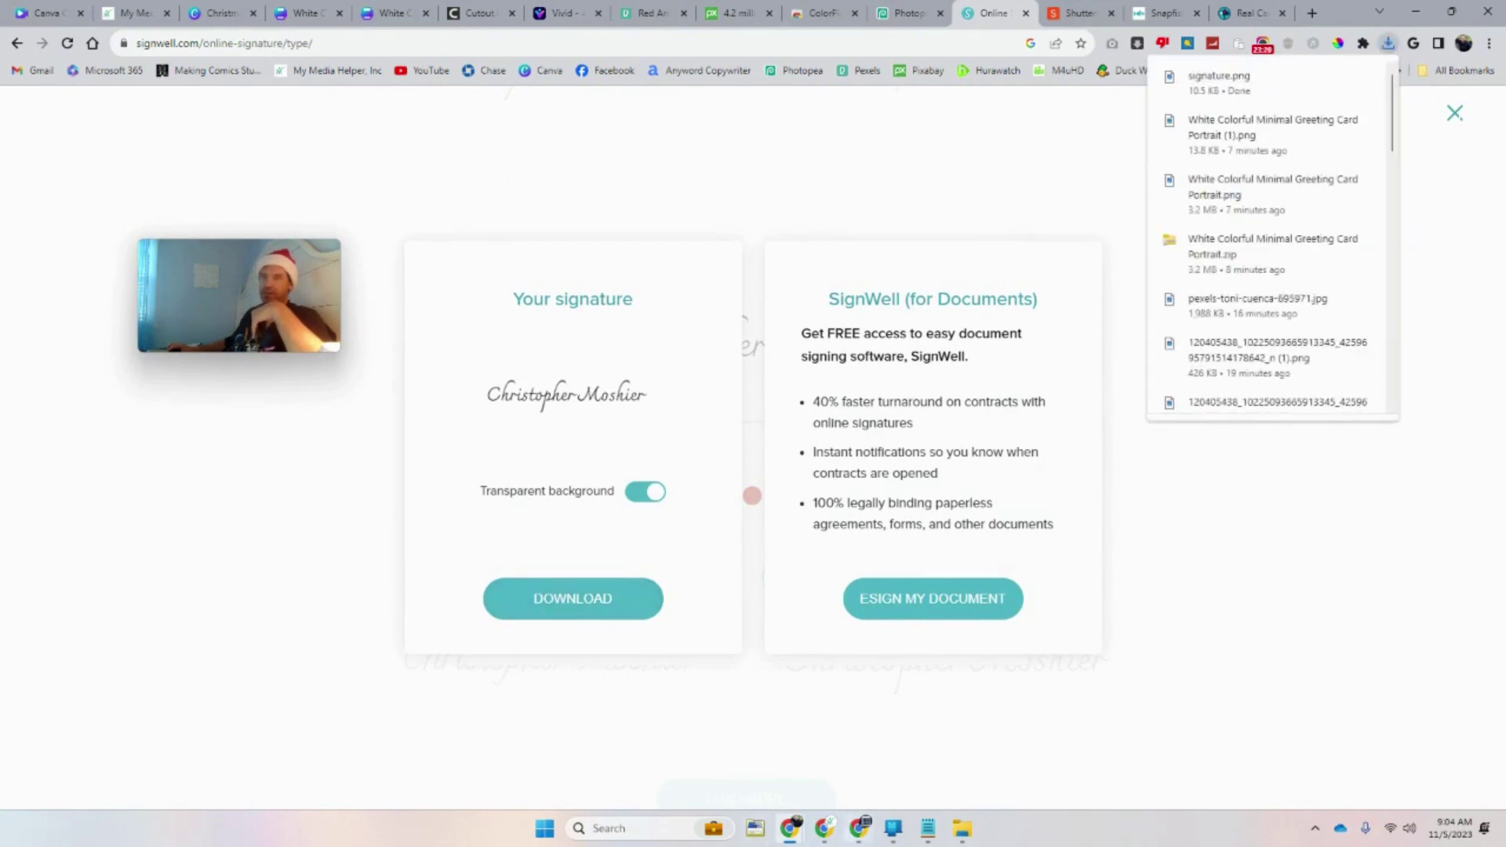
pyautogui.click(962, 829)
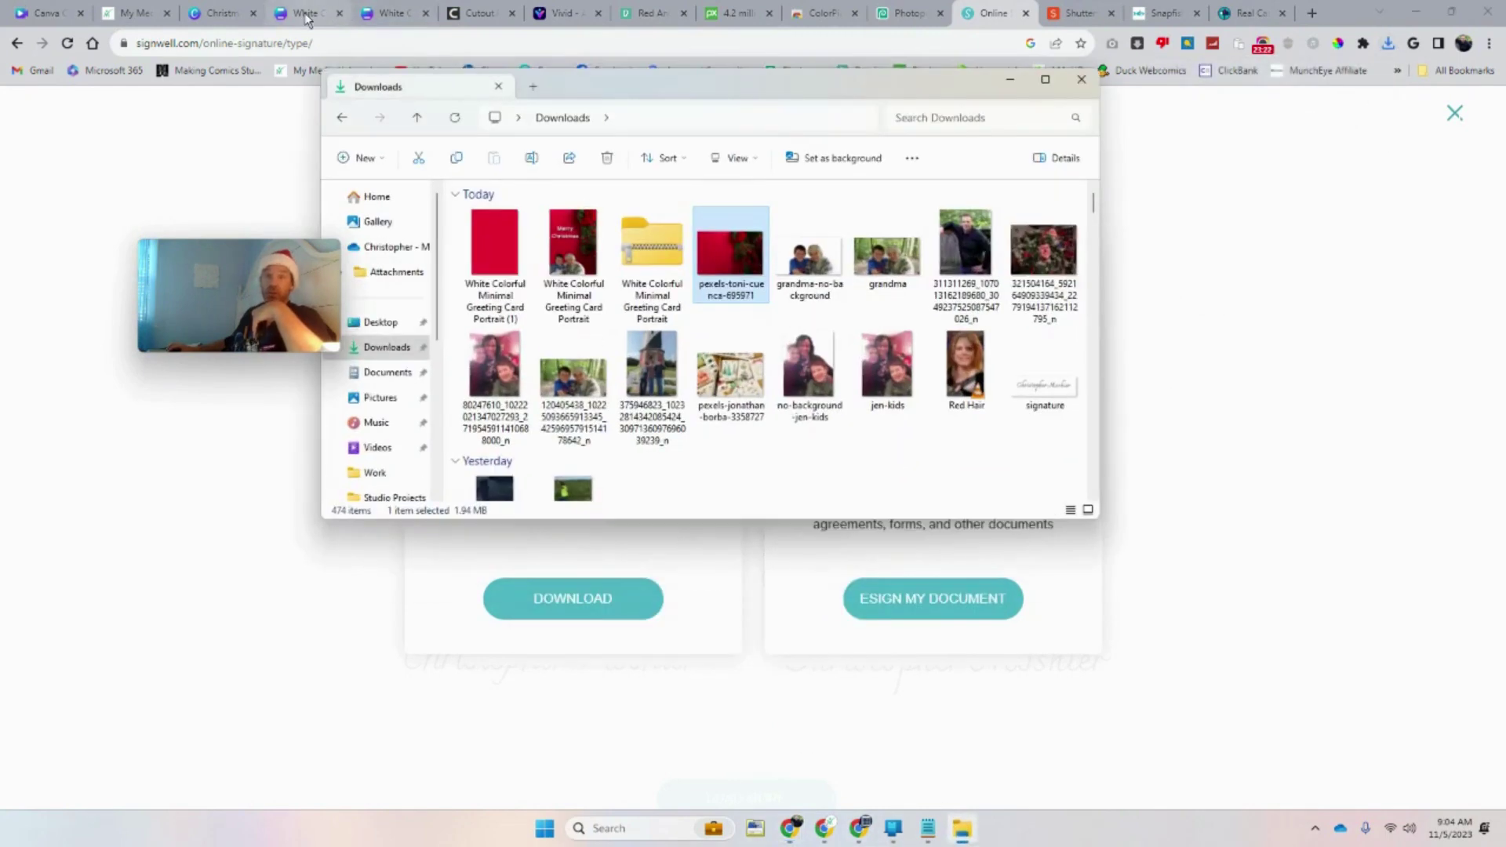
# Upload signature.png from Downloads into the folded card's Canva Uploads
pyautogui.click(306, 14)
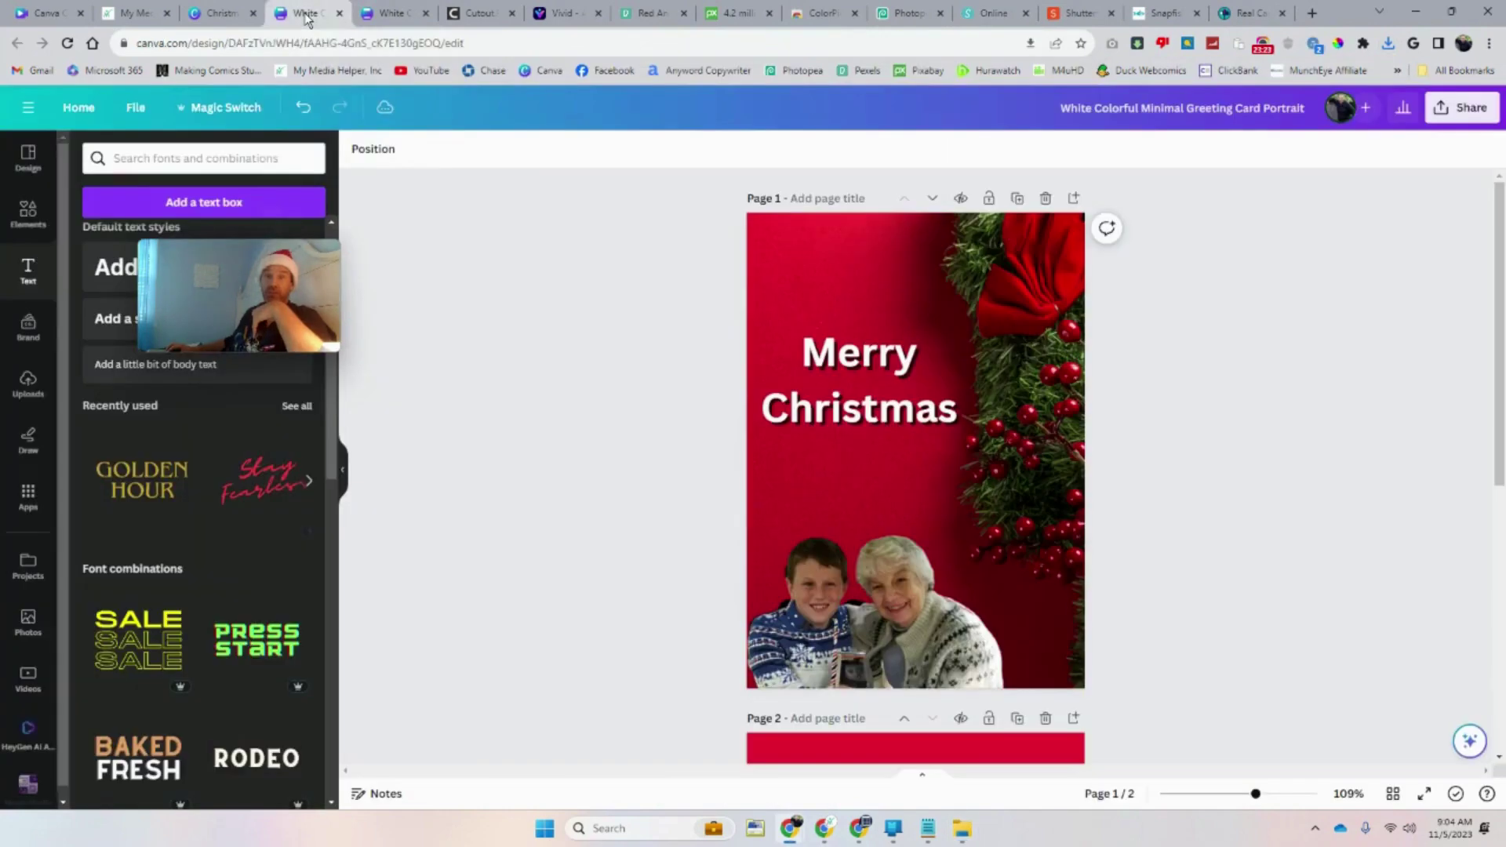
pyautogui.click(384, 8)
pyautogui.scroll(3, 784, 534)
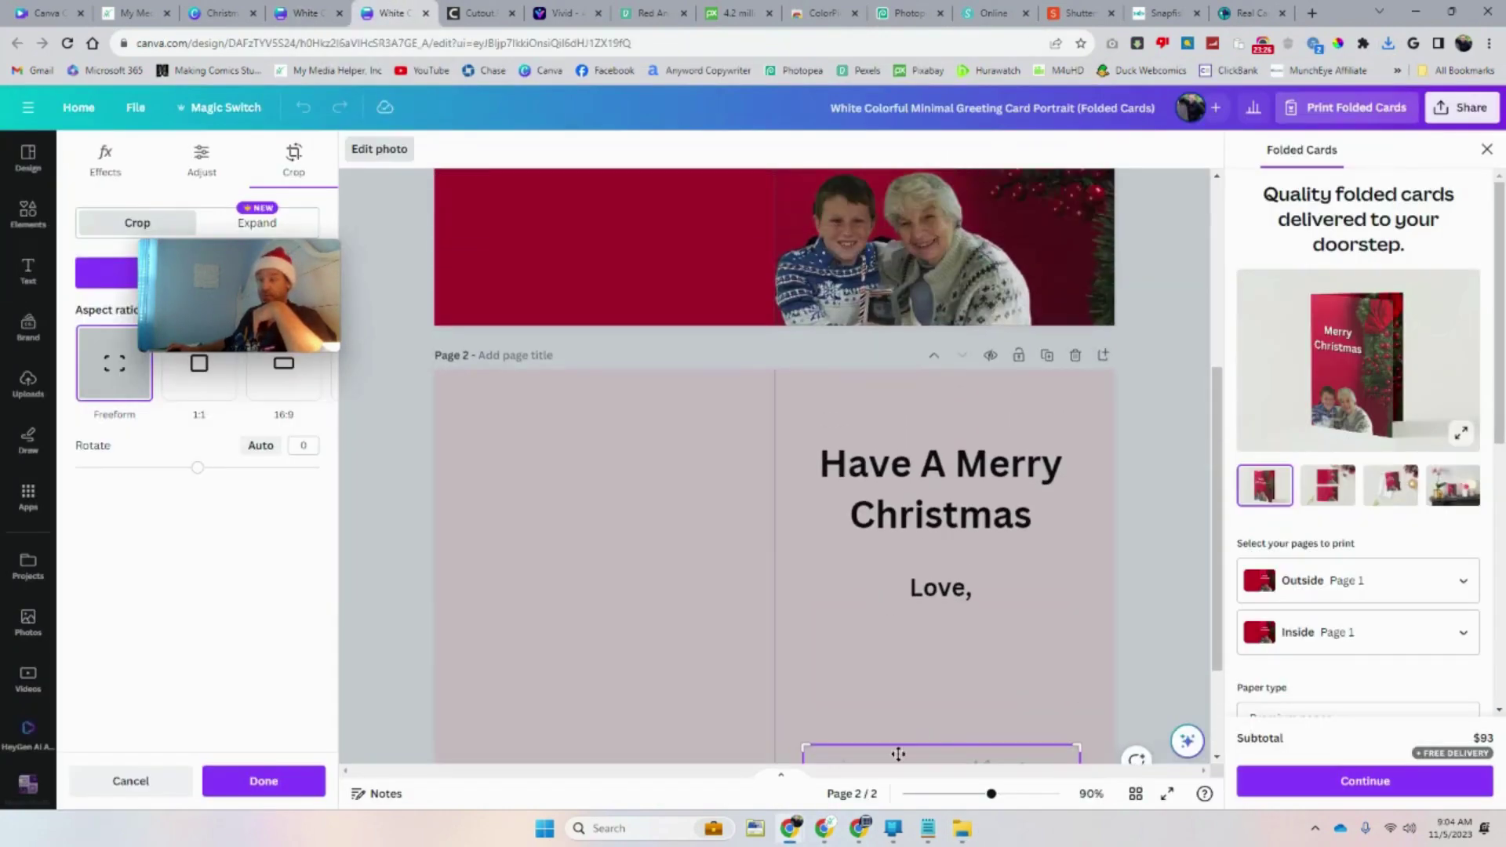
pyautogui.click(962, 829)
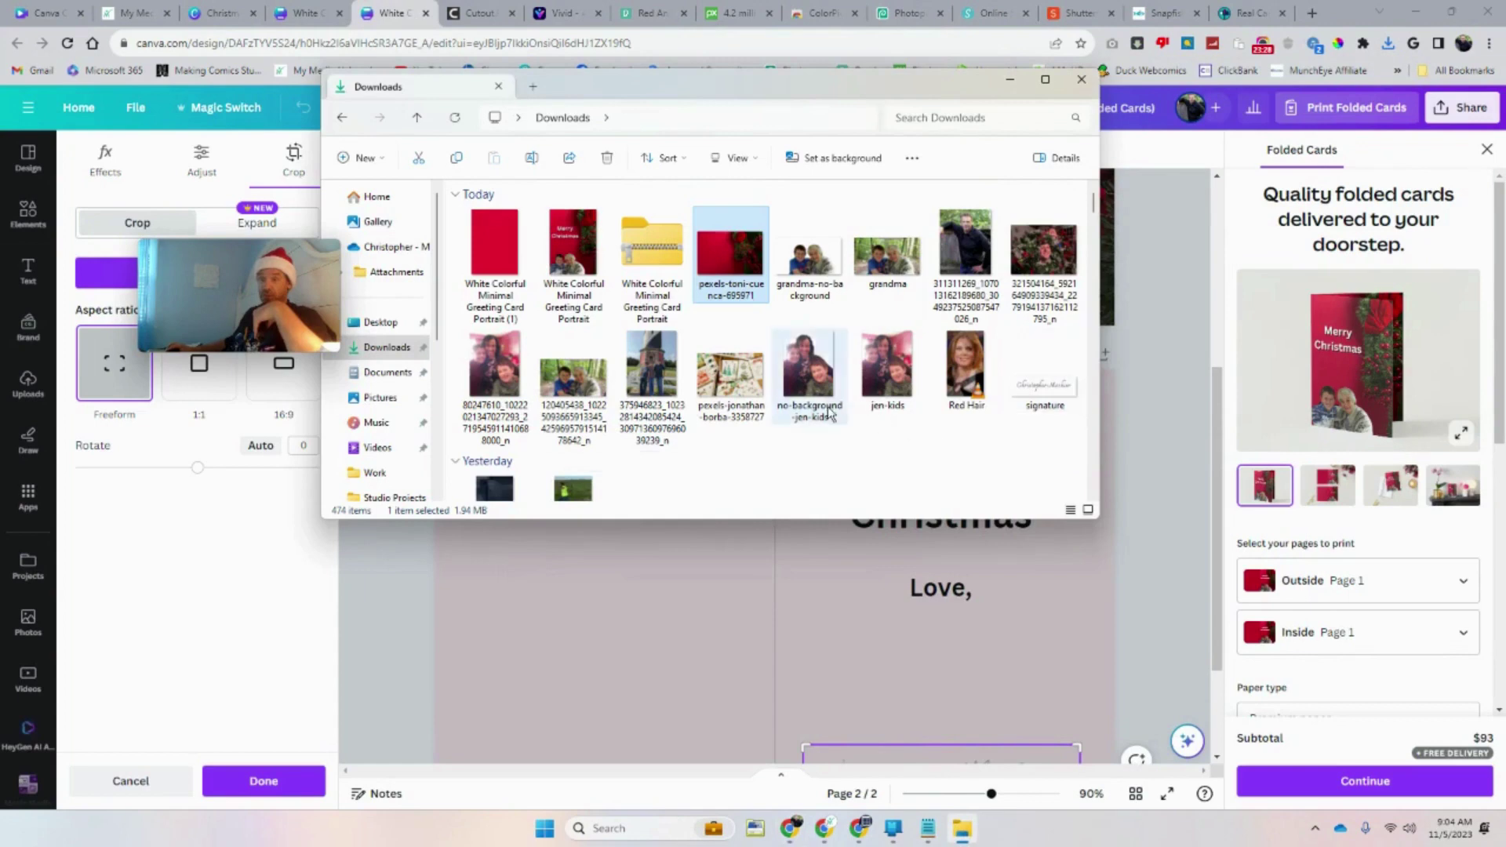
pyautogui.moveTo(1043, 373); pyautogui.dragTo(63, 451)
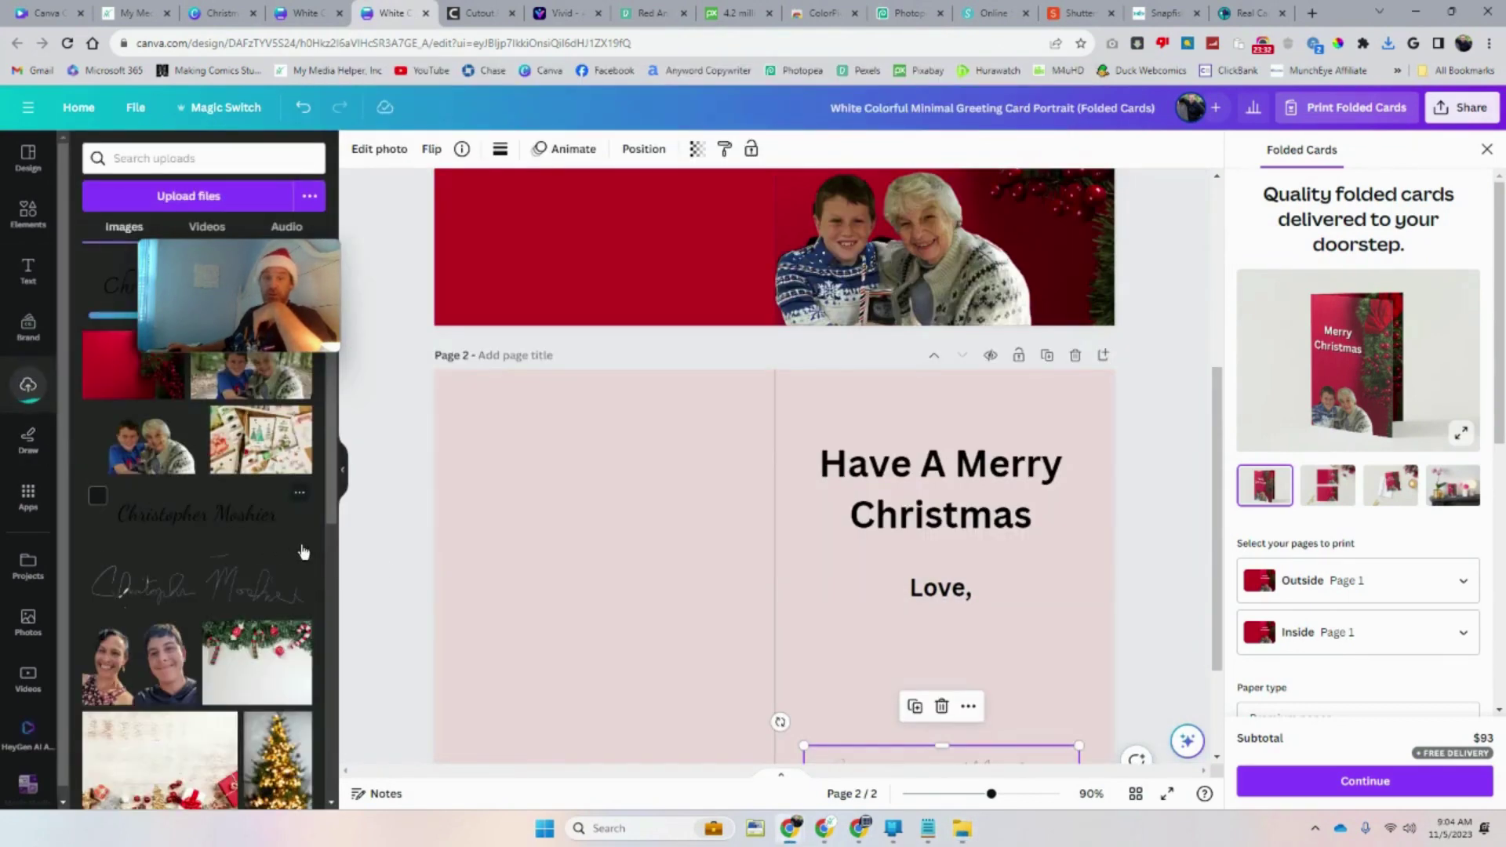
pyautogui.scroll(-2, 937, 655)
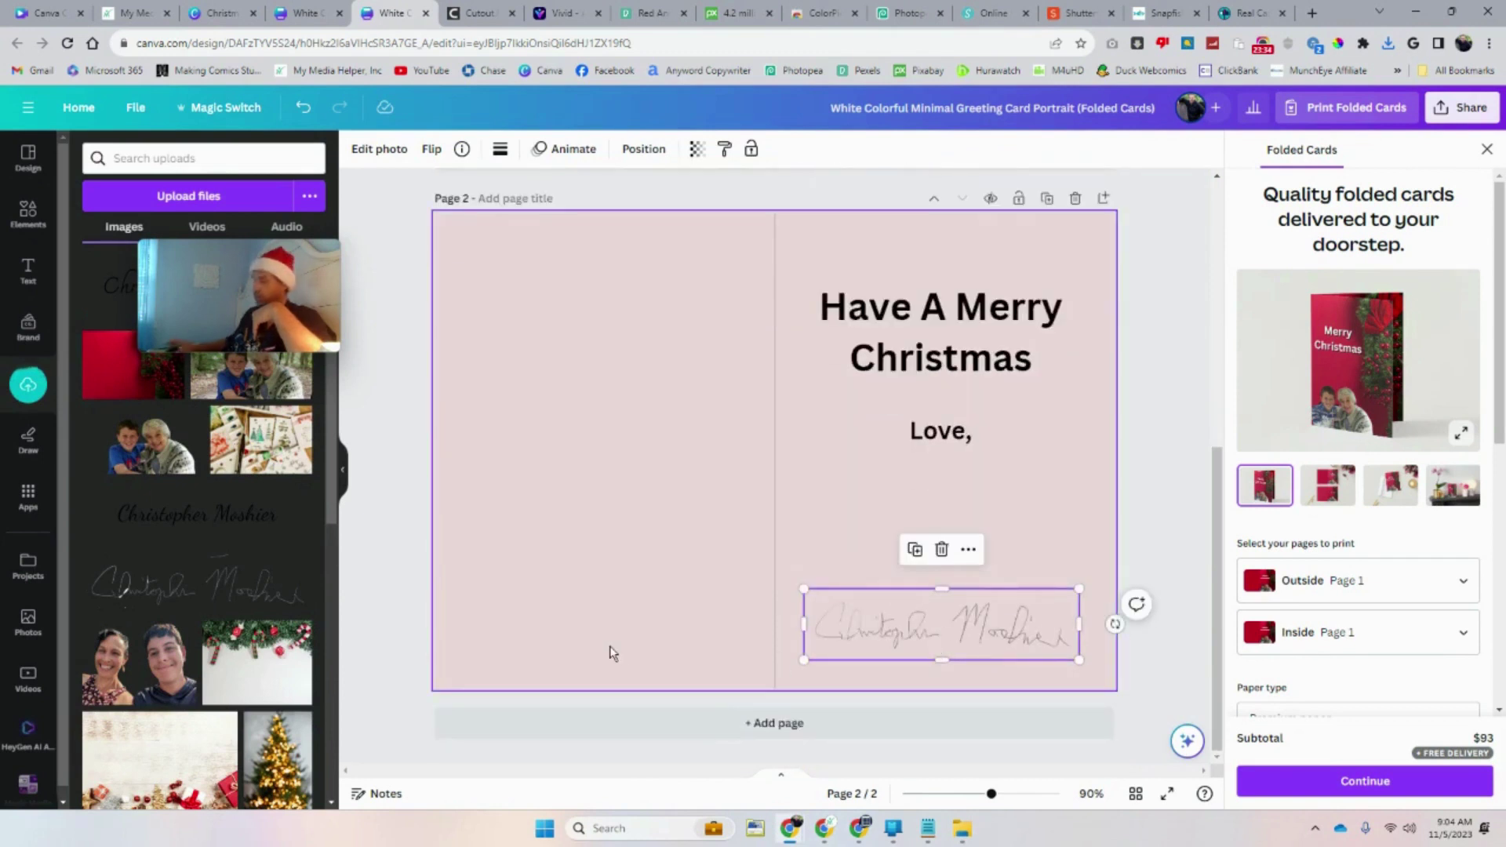
# Replace the old scribbled signature with the script one, shrunk and centred below 'Love,'
pyautogui.press('Delete')
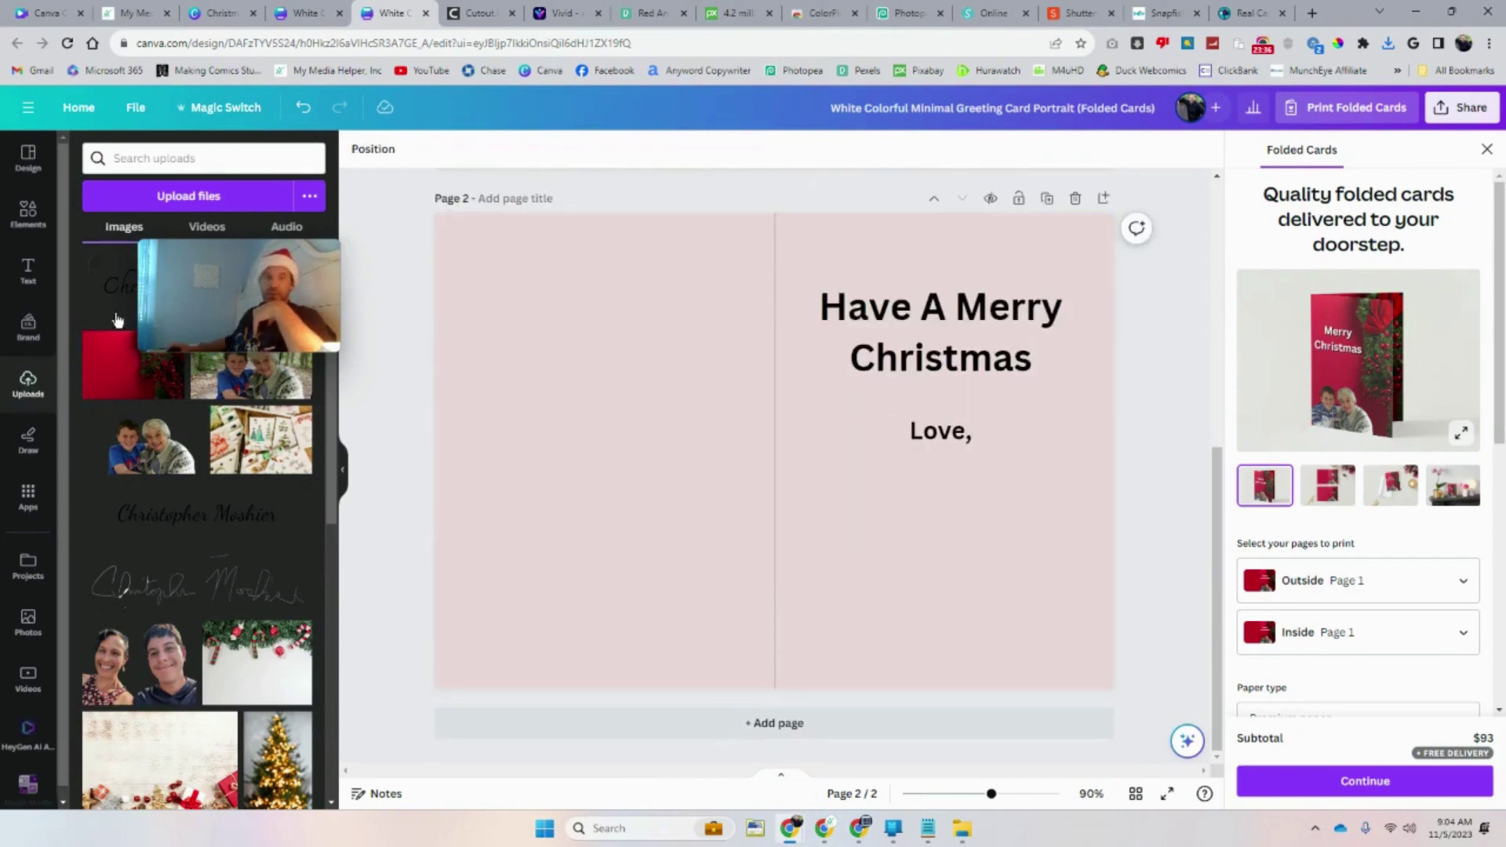
pyautogui.moveTo(275, 276)
pyautogui.mouseDown()
pyautogui.moveTo(1099, 349)
pyautogui.moveTo(1282, 228)
pyautogui.mouseUp()
pyautogui.moveTo(176, 287)
pyautogui.mouseDown()
pyautogui.moveTo(764, 572)
pyautogui.moveTo(855, 563)
pyautogui.mouseUp()
pyautogui.moveTo(758, 523); pyautogui.dragTo(871, 590)
pyautogui.moveTo(1055, 632); pyautogui.dragTo(985, 636)
pyautogui.click(890, 491)
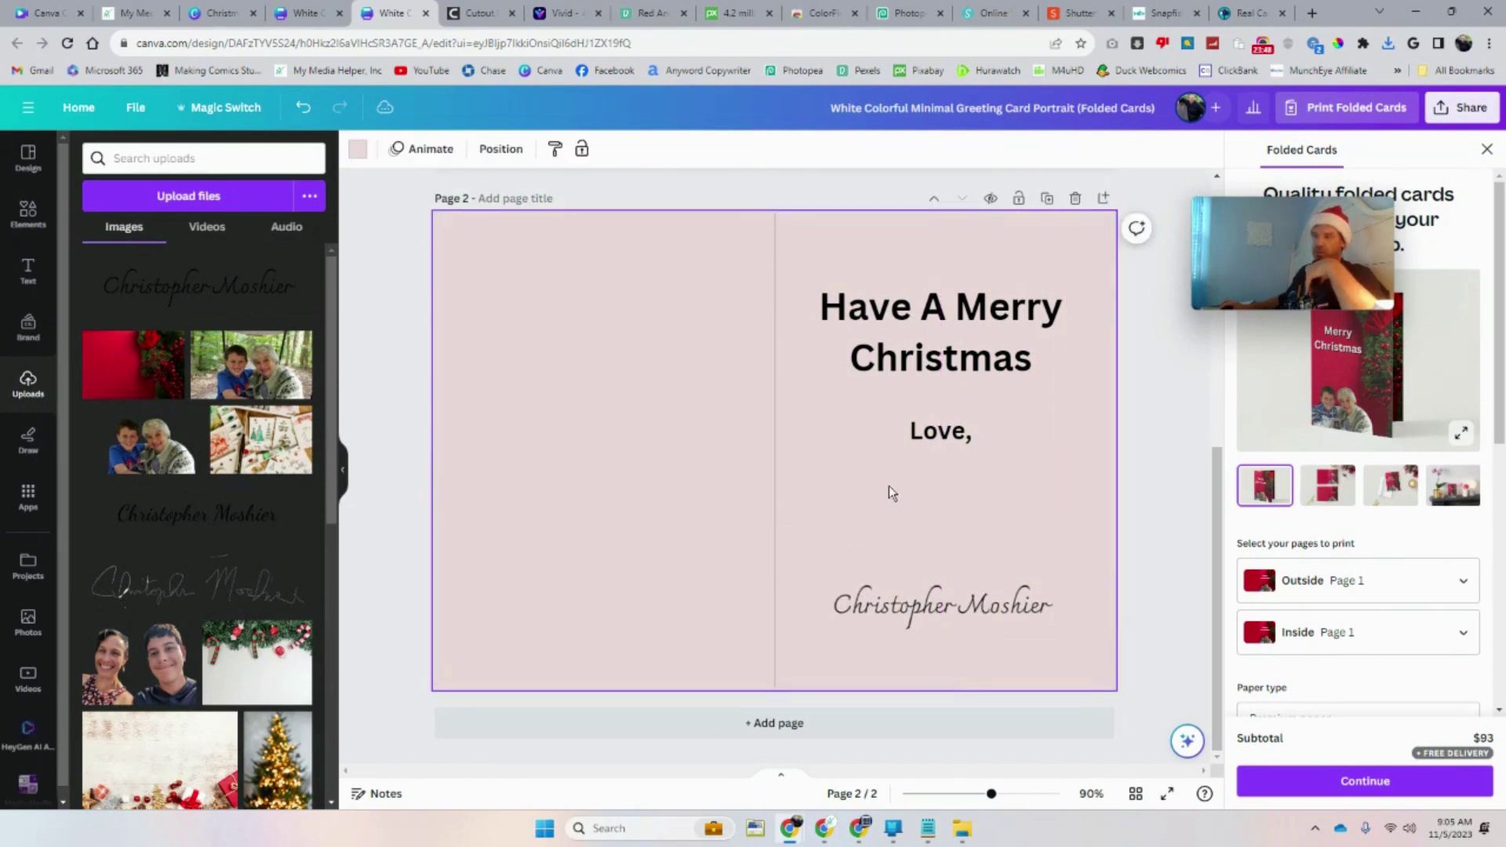
pyautogui.click(972, 18)
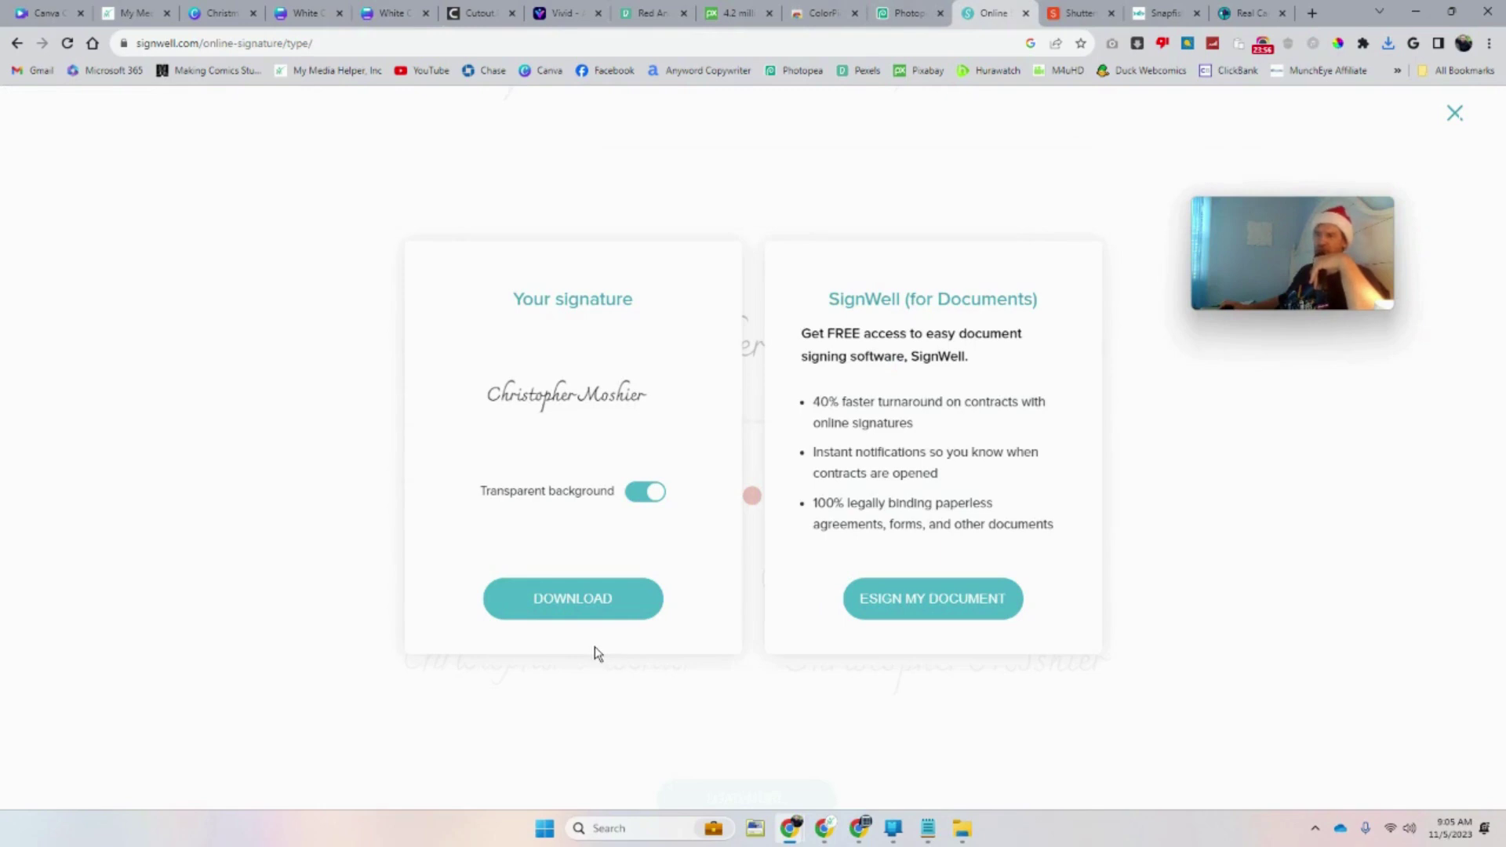
# Open the signature file from Desktop > Work > Older Documents in Photopea
pyautogui.click(905, 16)
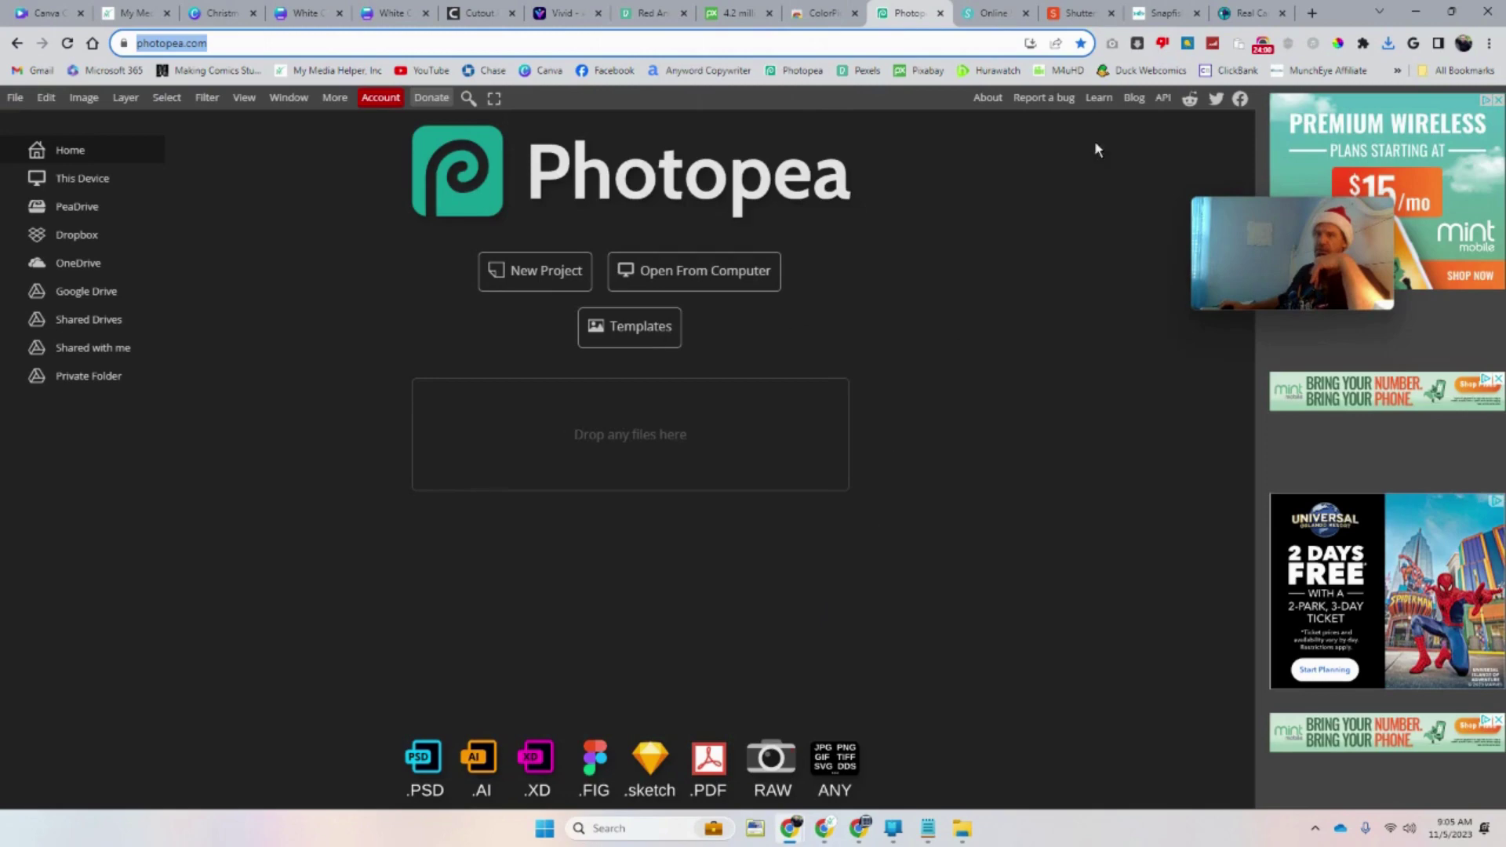
pyautogui.click(990, 13)
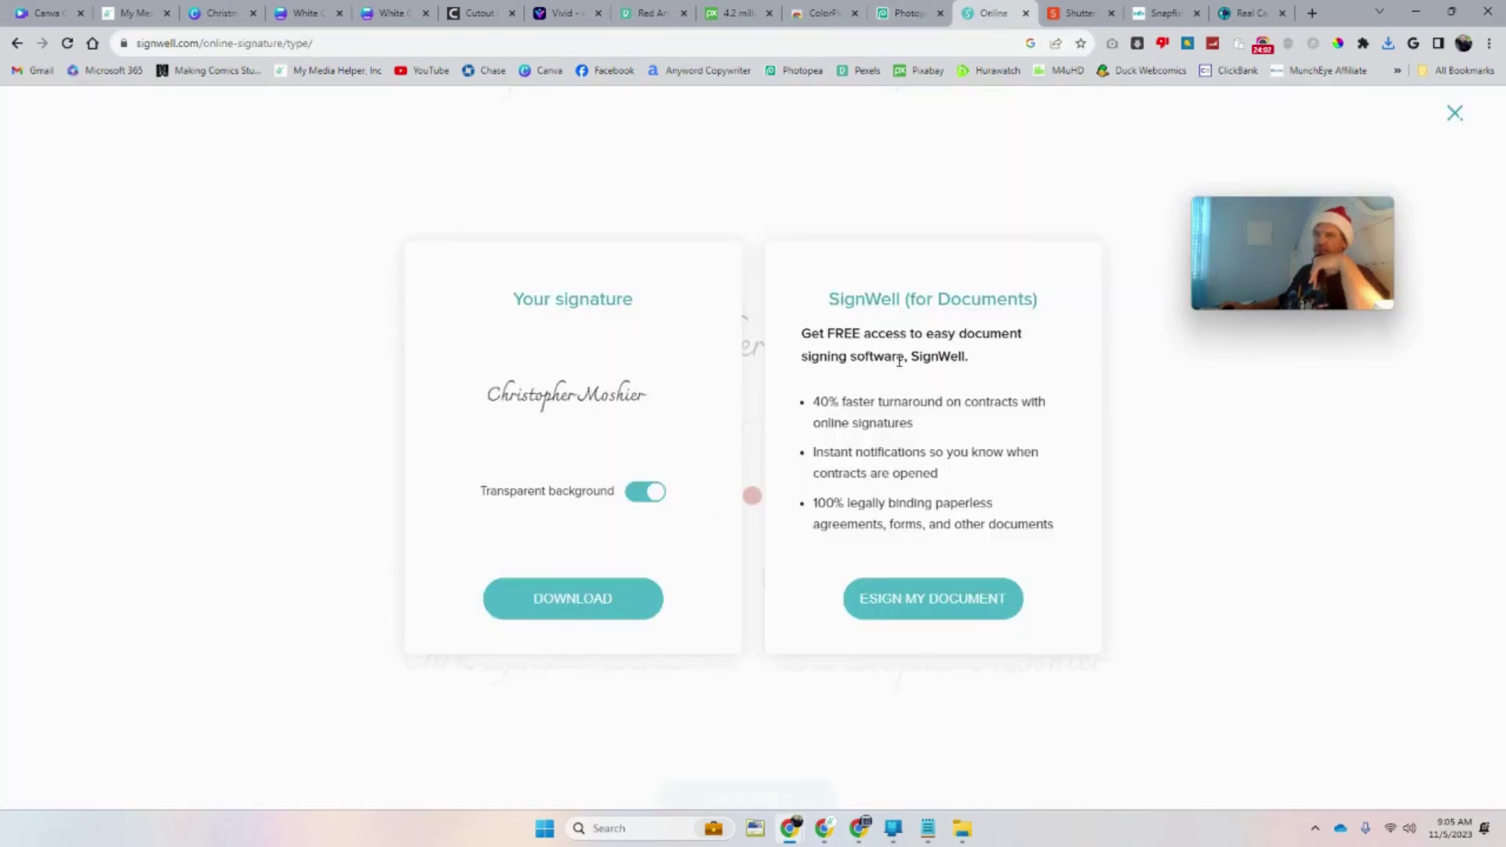
pyautogui.click(906, 16)
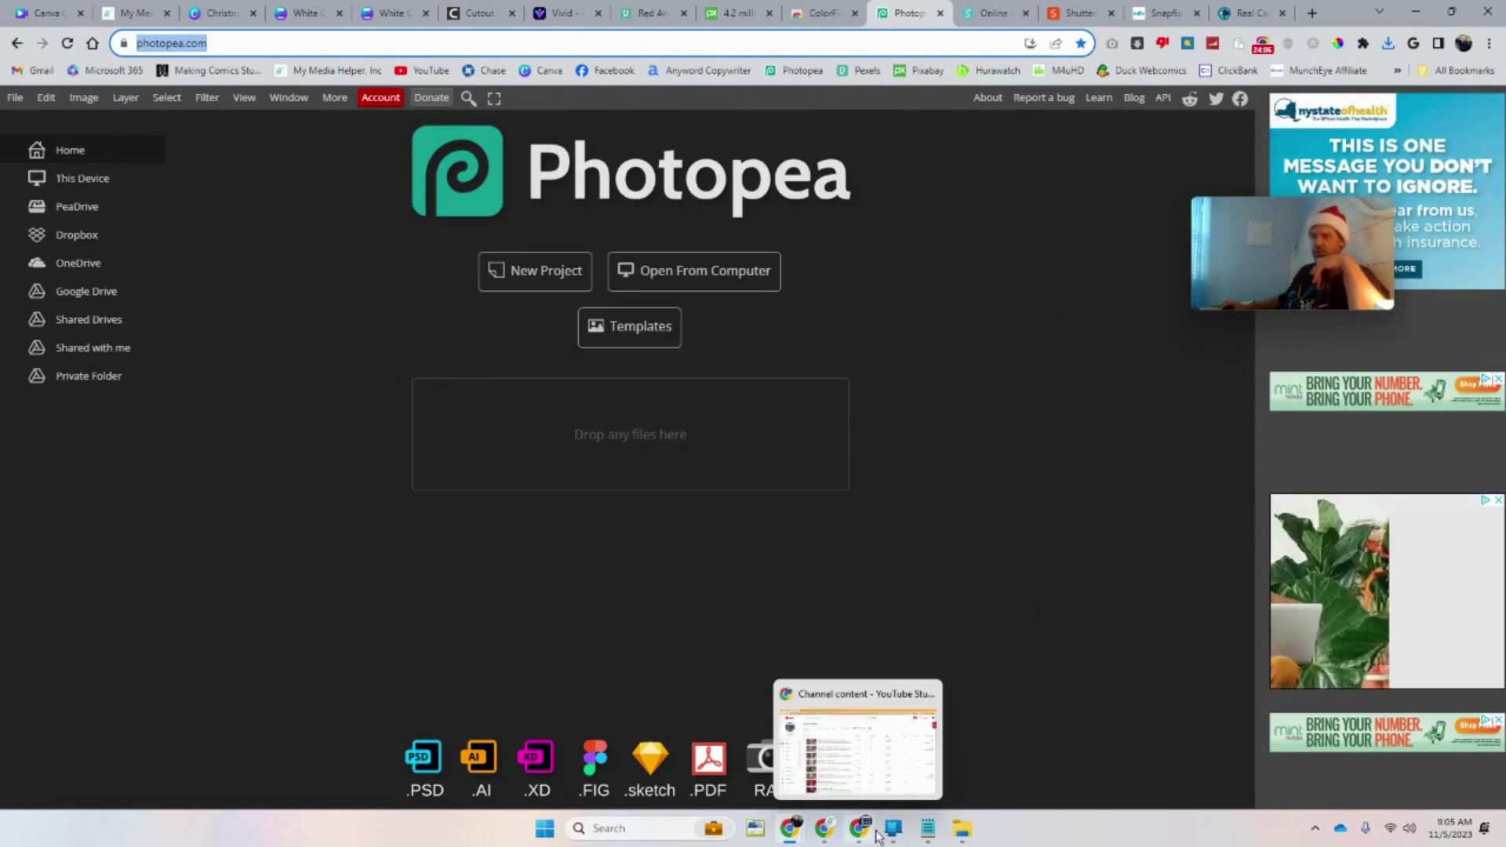
pyautogui.click(960, 830)
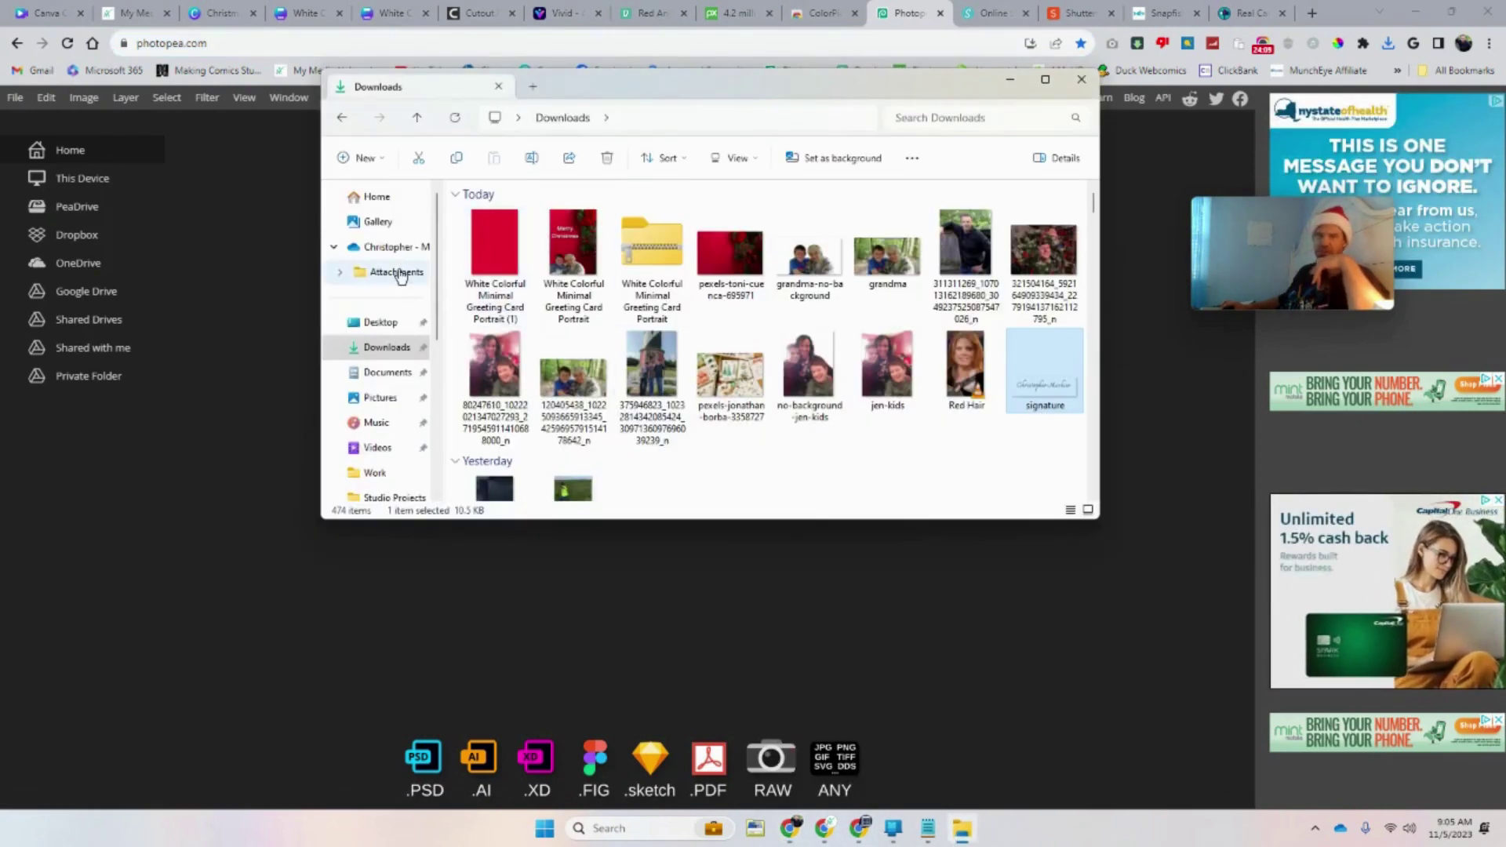
pyautogui.click(380, 322)
pyautogui.doubleClick(505, 311)
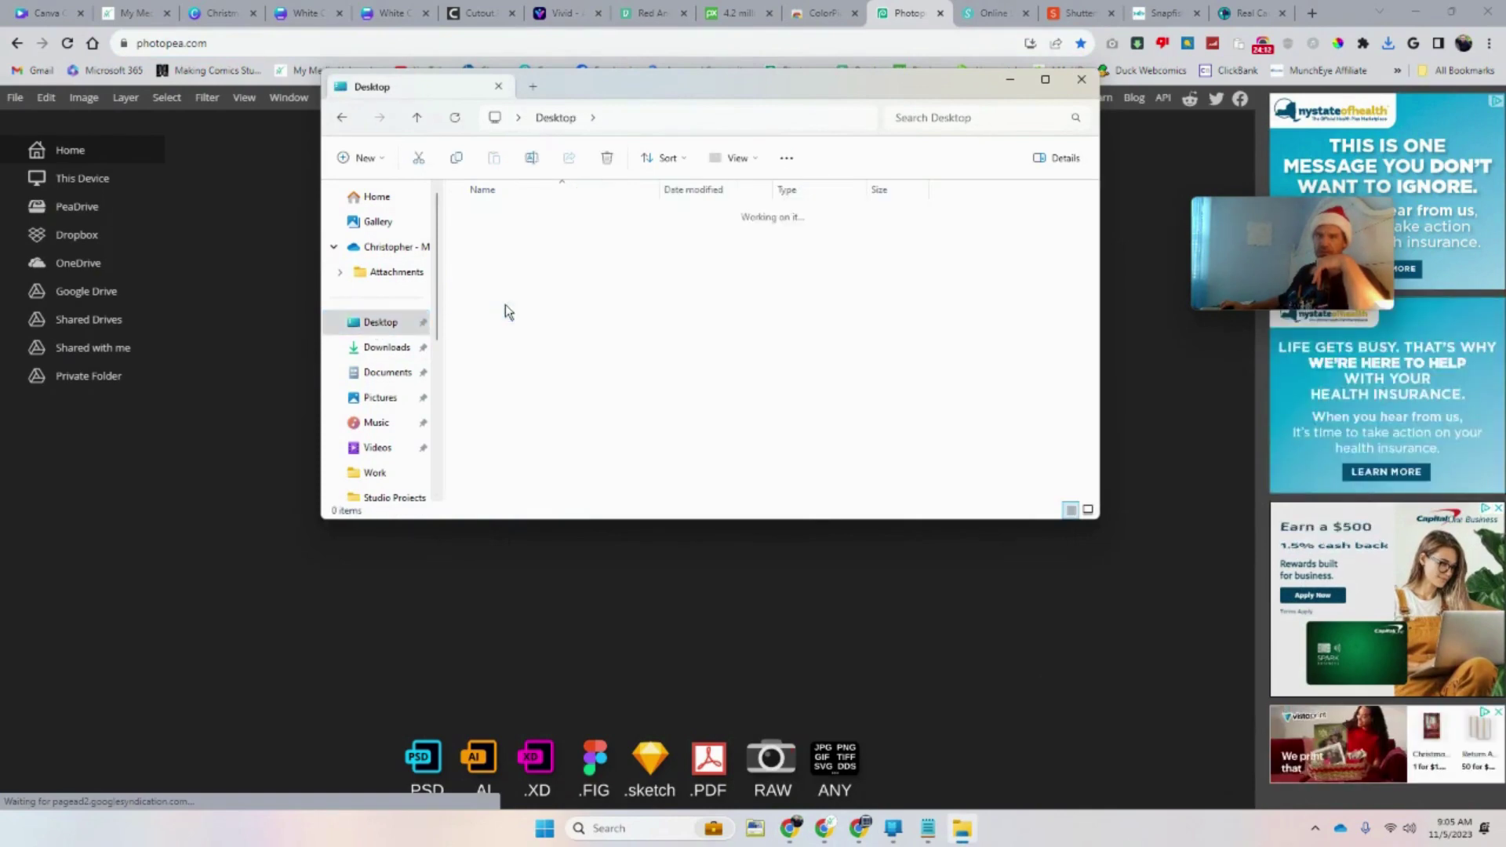
pyautogui.click(541, 216)
pyautogui.doubleClick(542, 216)
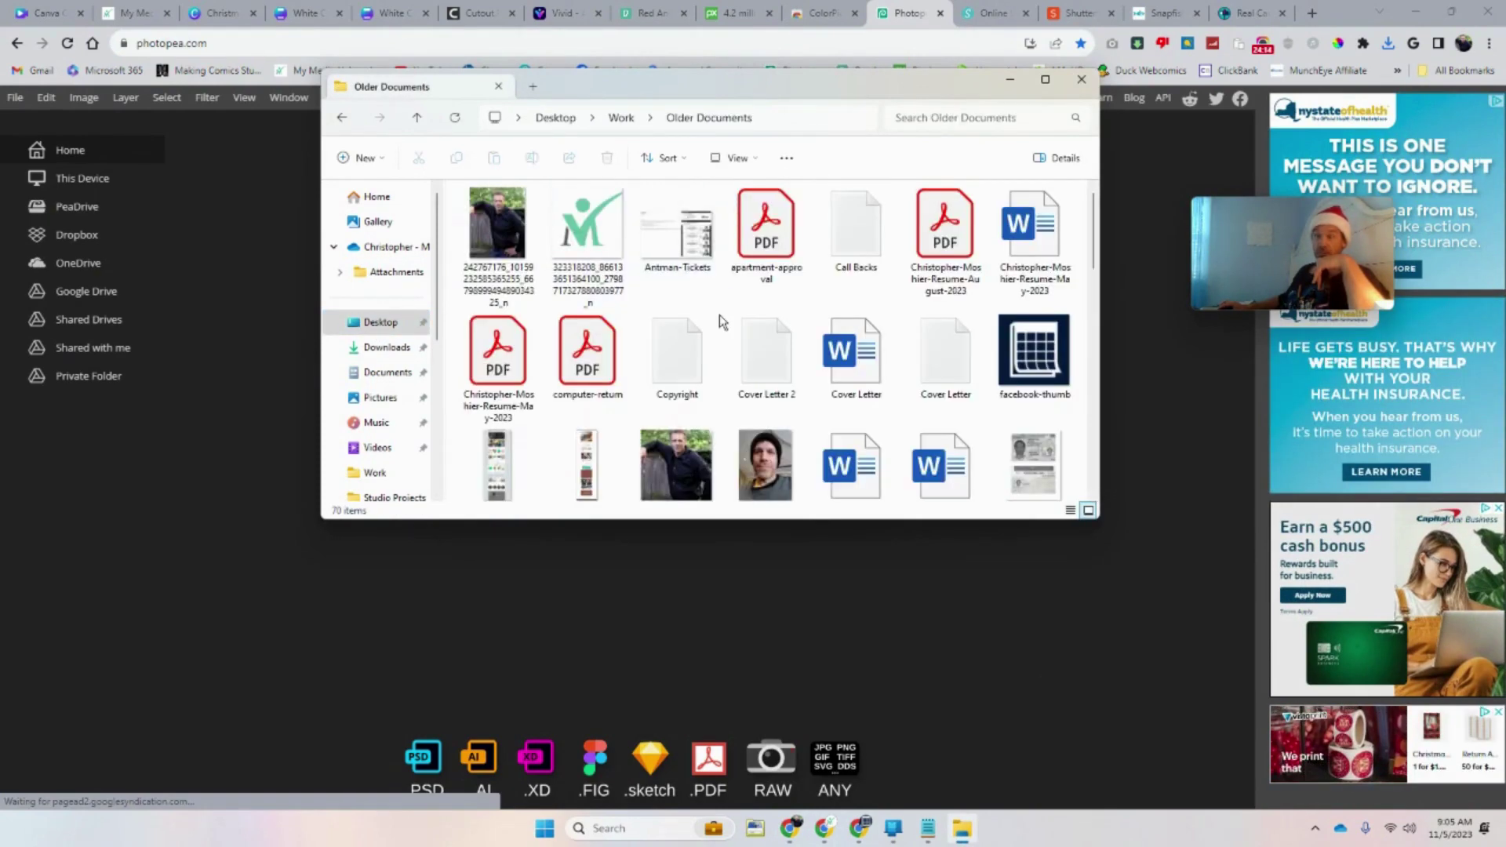
pyautogui.scroll(-5, 719, 314)
pyautogui.scroll(-3, 722, 321)
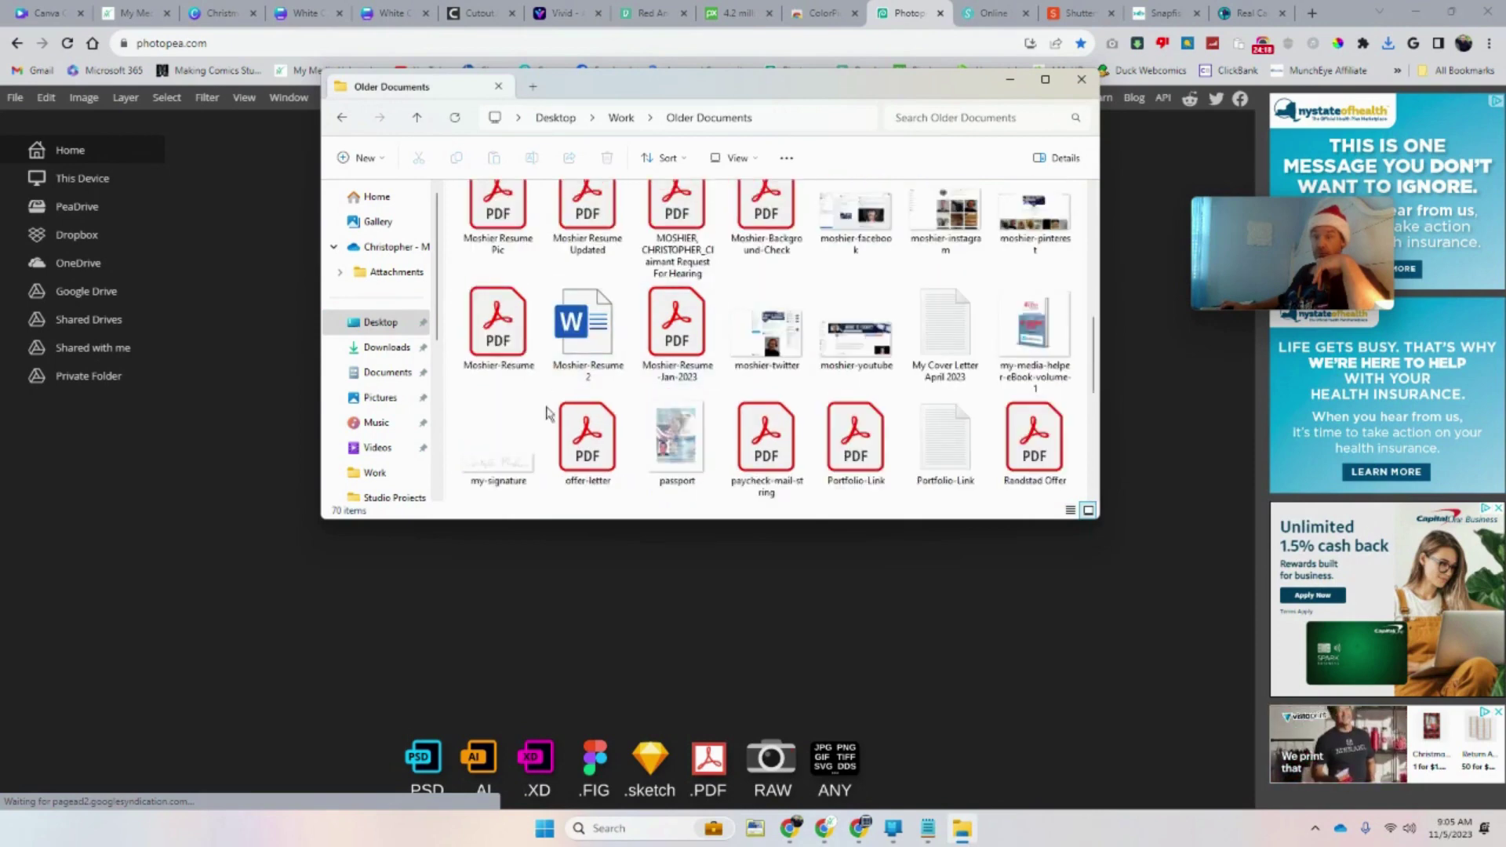
pyautogui.scroll(-2, 525, 463)
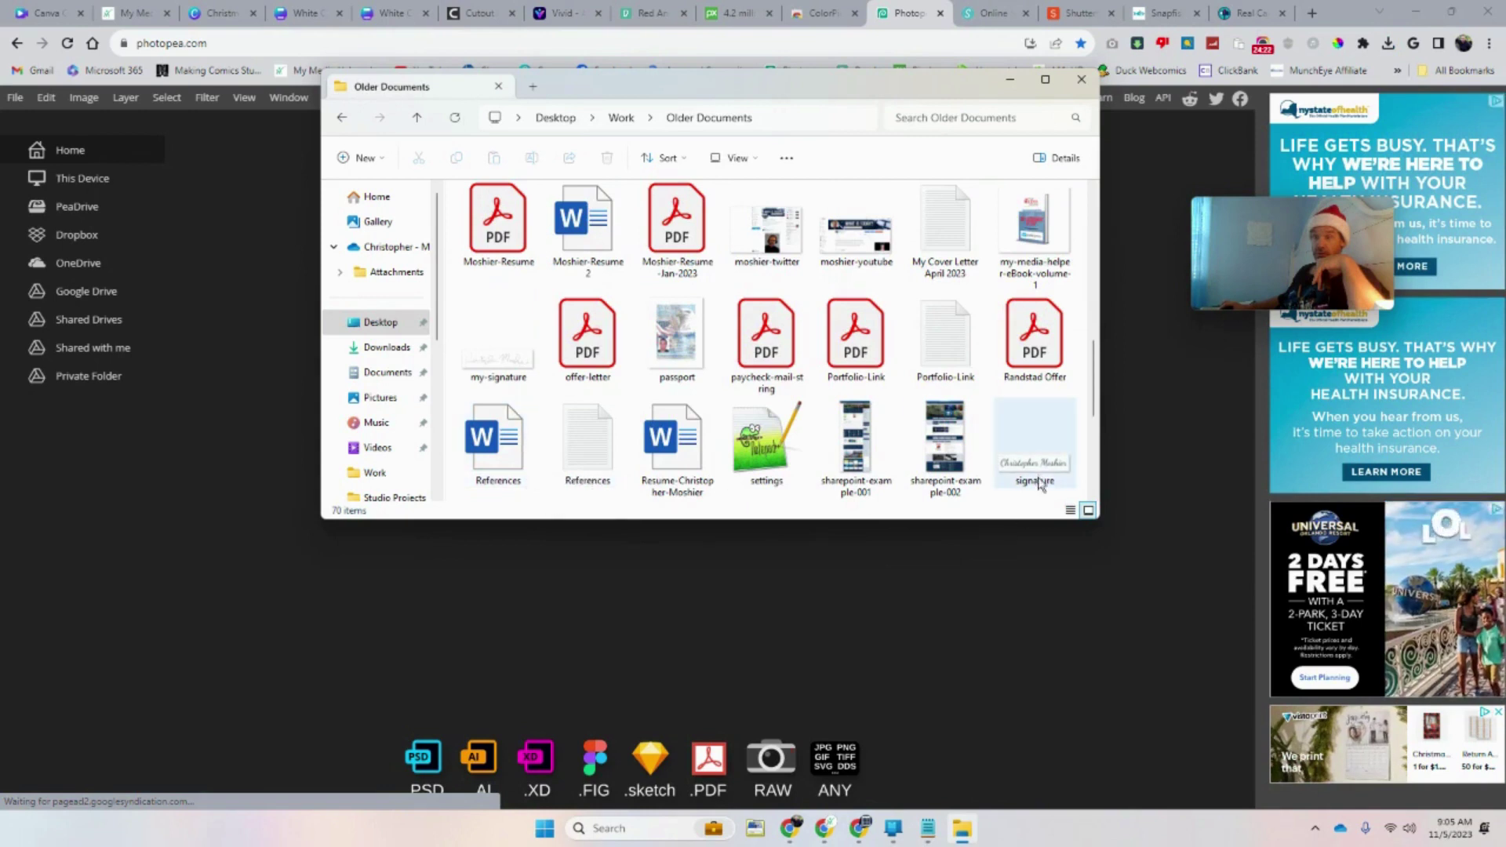
pyautogui.moveTo(1038, 473)
pyautogui.mouseDown()
pyautogui.moveTo(381, 350)
pyautogui.moveTo(209, 387)
pyautogui.moveTo(264, 439)
pyautogui.moveTo(214, 86)
pyautogui.moveTo(214, 131)
pyautogui.mouseUp()
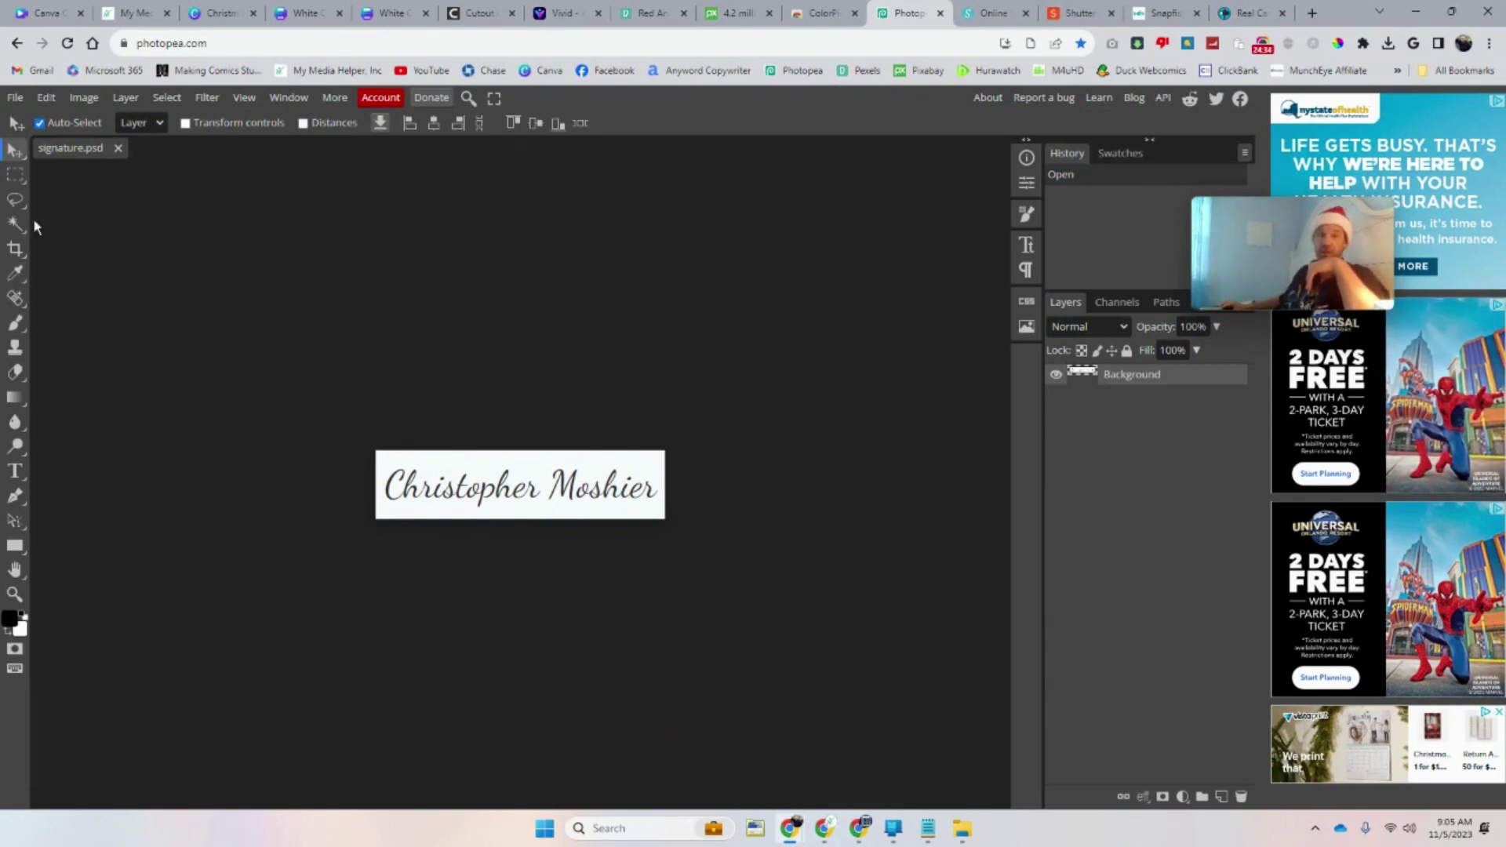
# Check in Image Size that the signature is 369 × 88 pixels
pyautogui.click(76, 100)
pyautogui.click(145, 359)
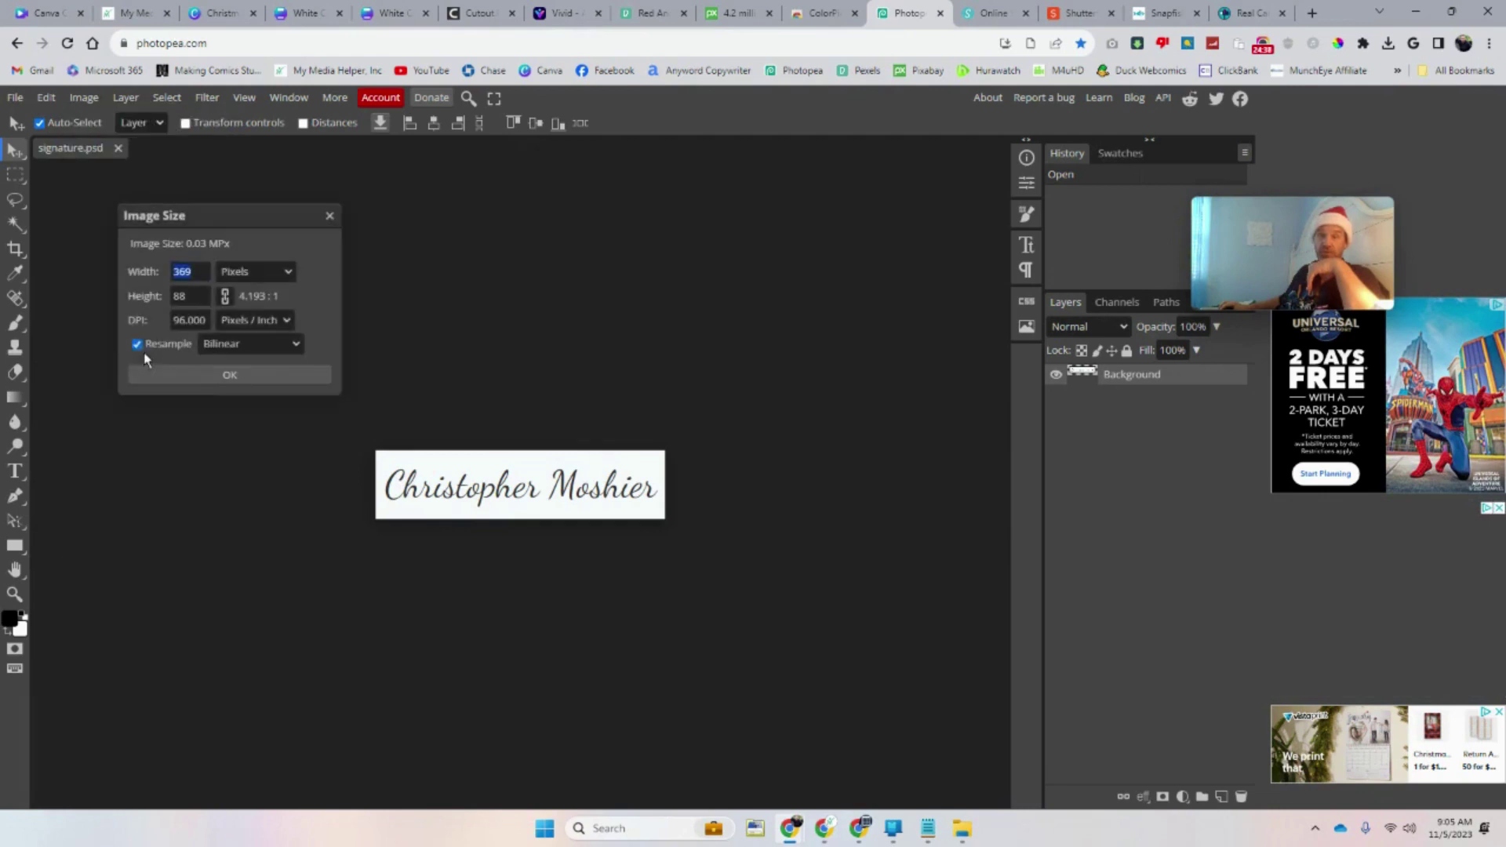
pyautogui.click(329, 220)
# Create a new 369 × 88 pixel document with a transparent background
pyautogui.click(16, 97)
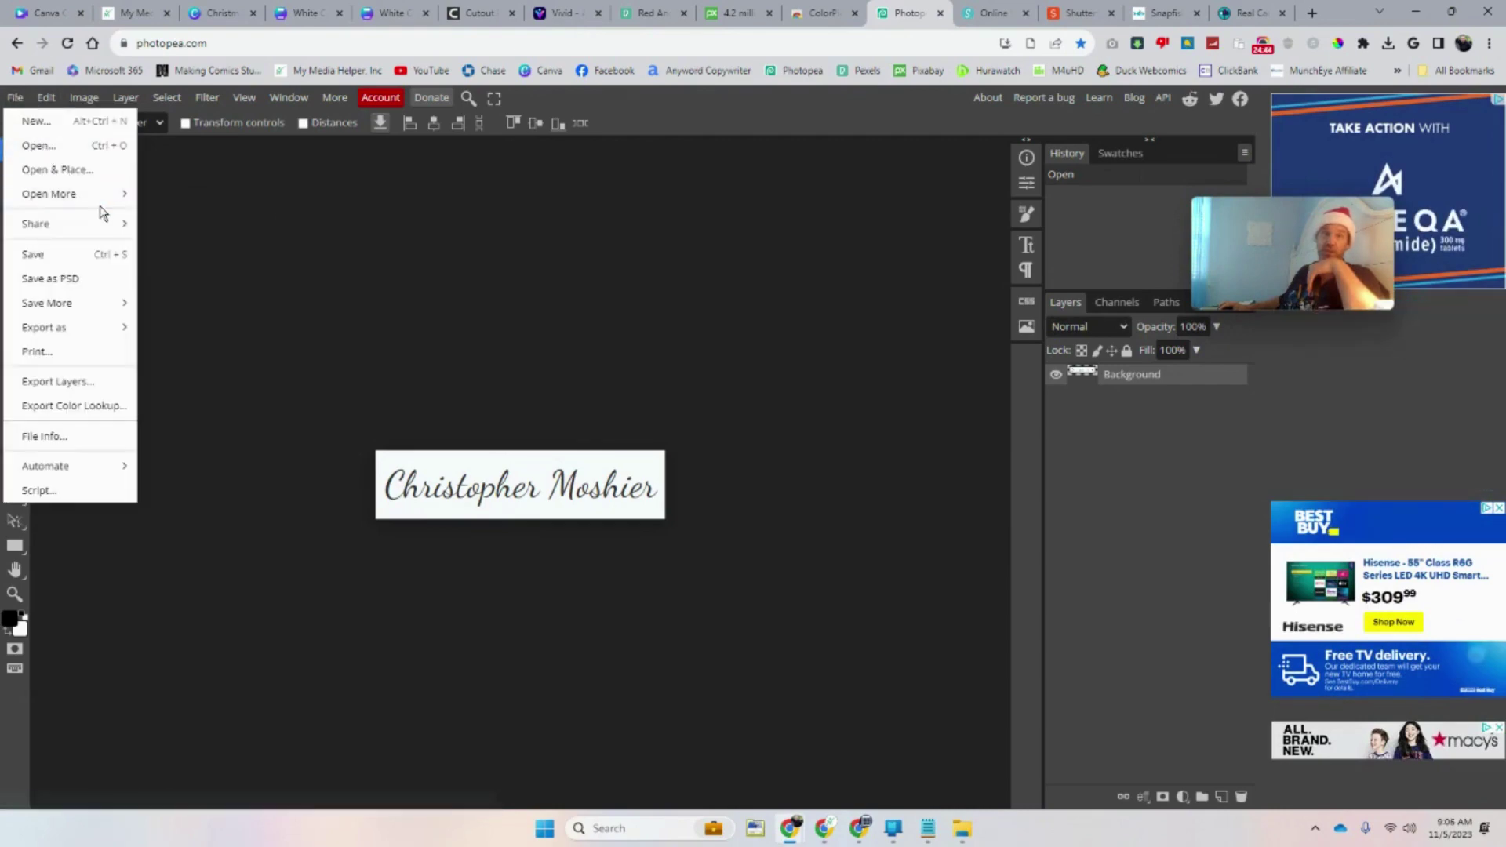
pyautogui.click(67, 122)
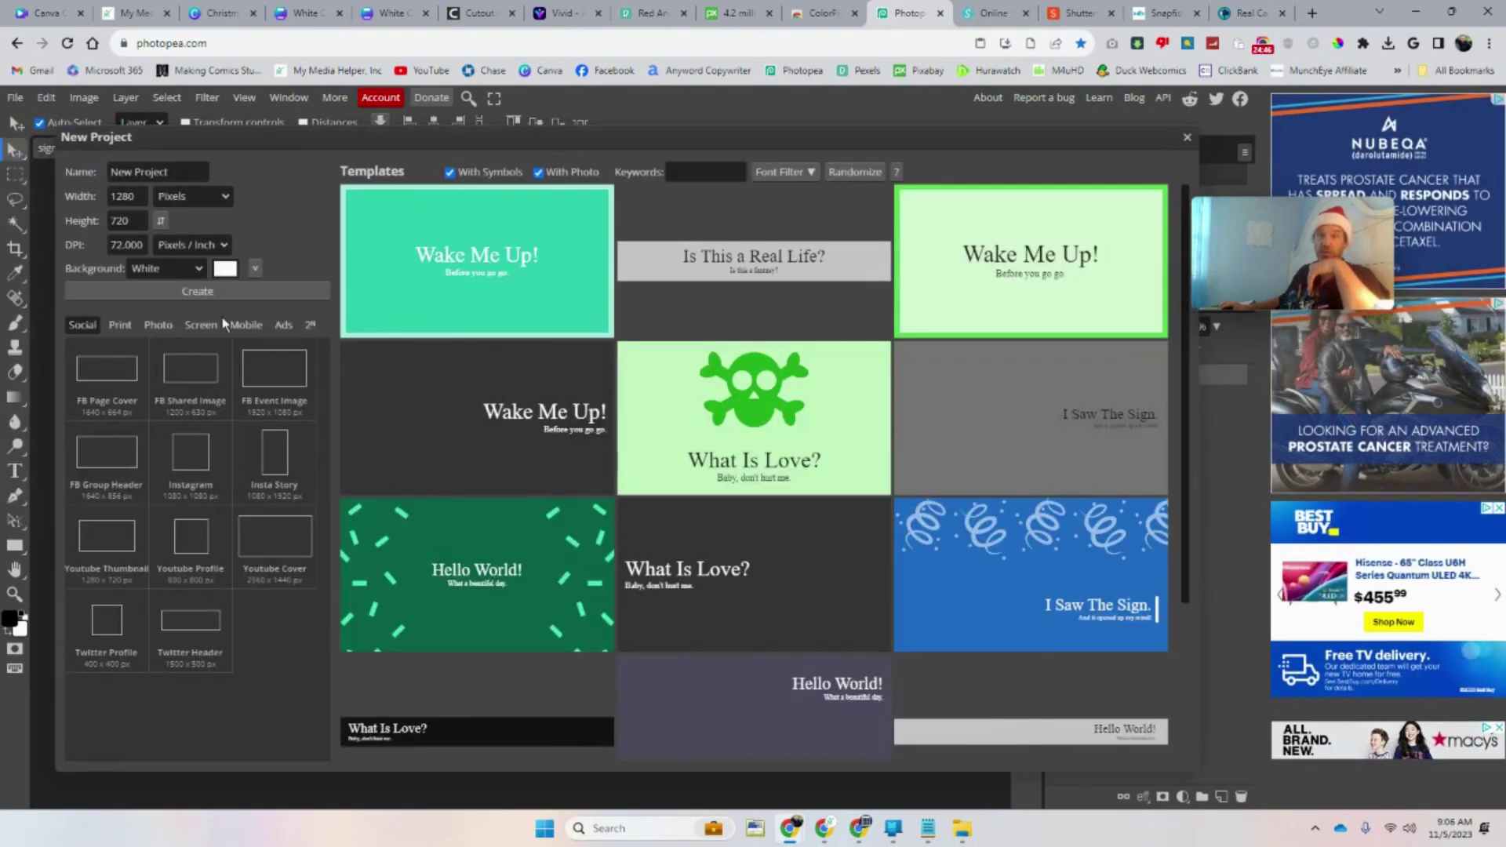
pyautogui.doubleClick(132, 197)
pyautogui.write('369')
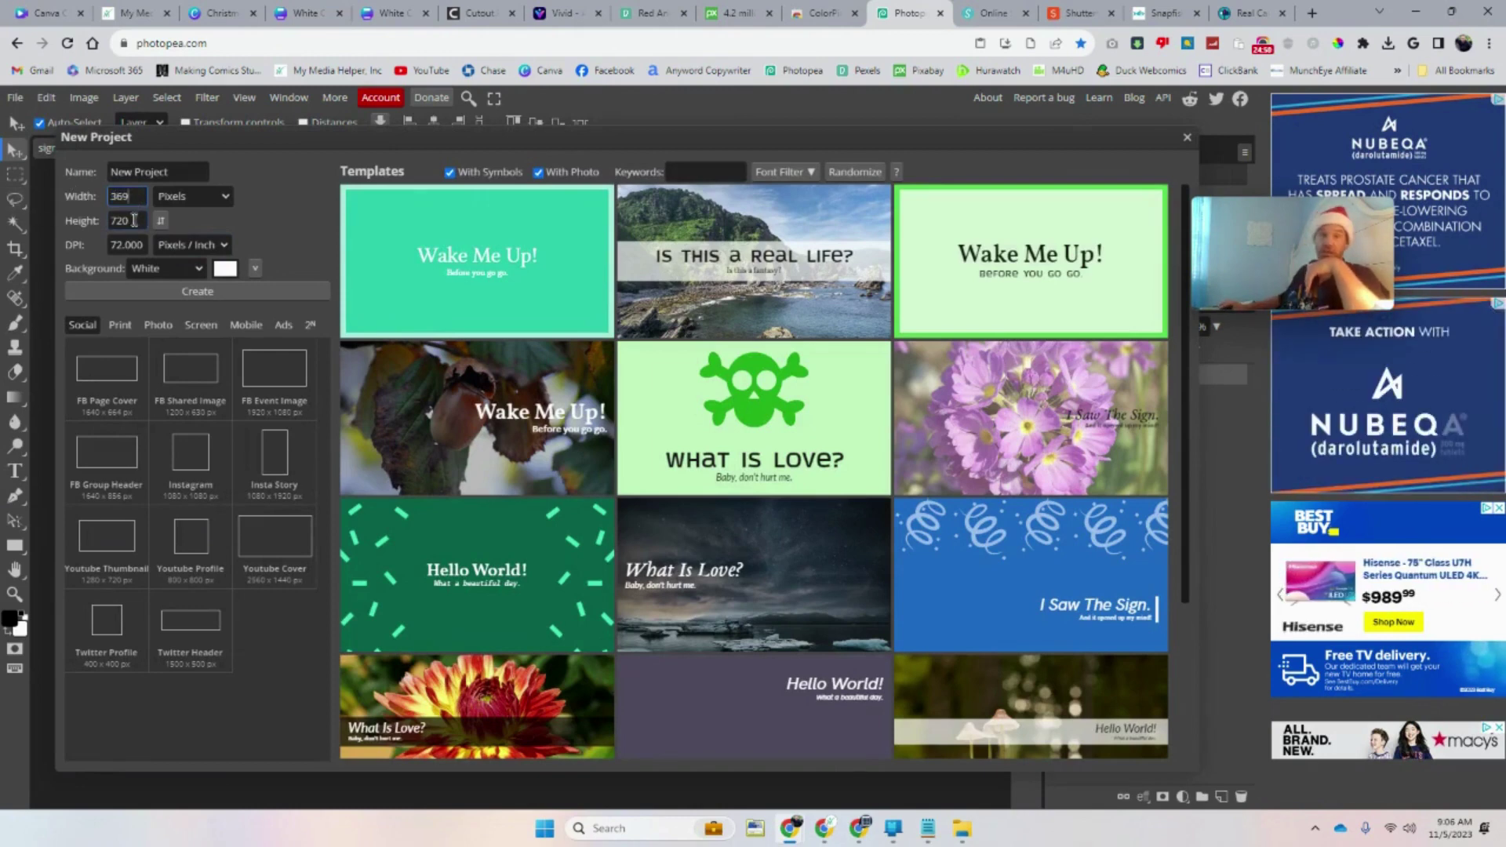
pyautogui.press('Tab')
pyautogui.write('88')
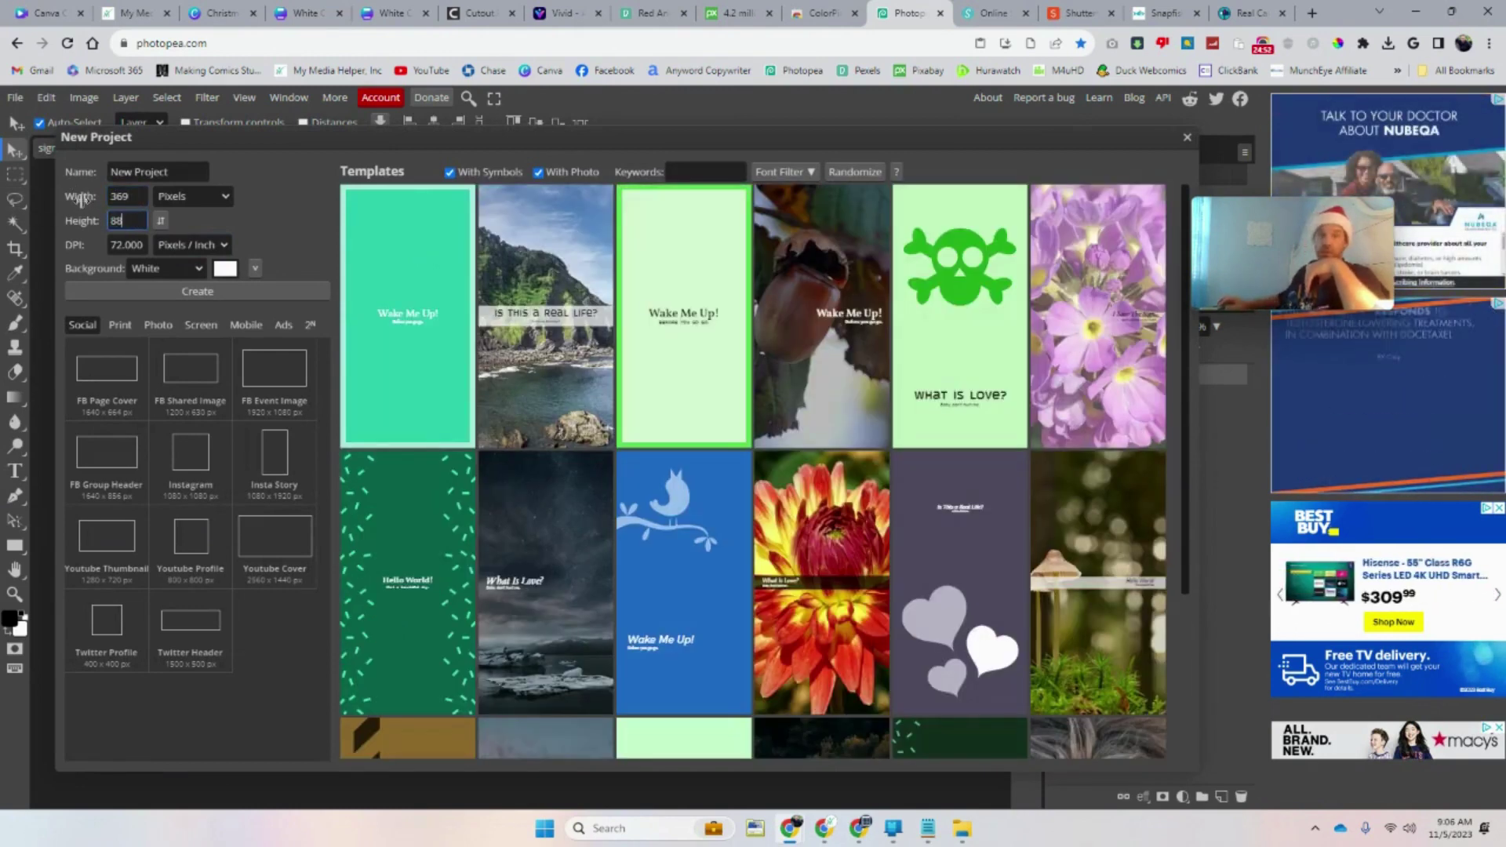
pyautogui.click(194, 267)
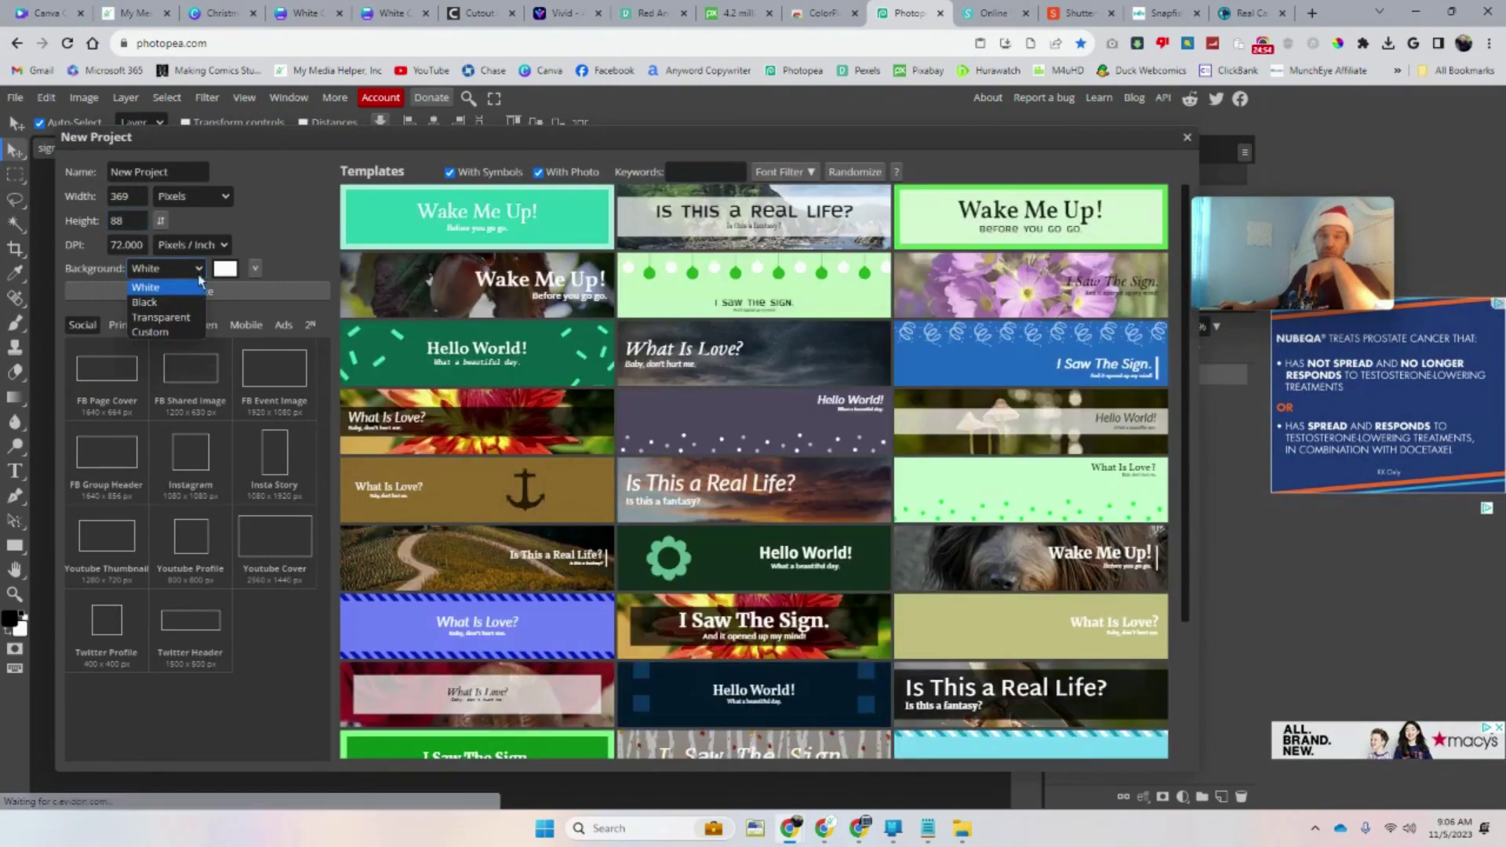
pyautogui.click(188, 323)
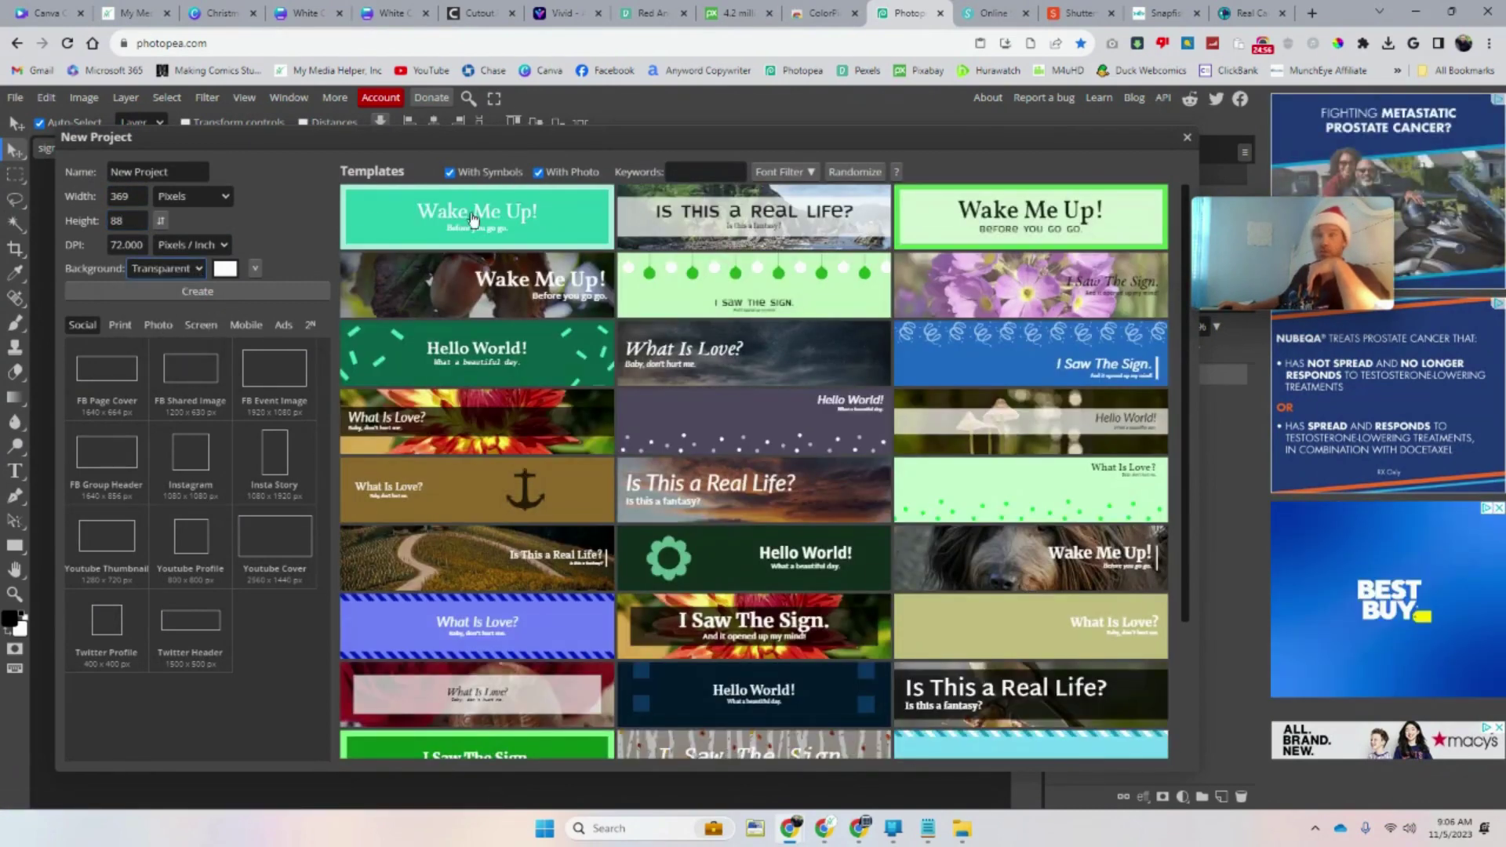
pyautogui.click(163, 292)
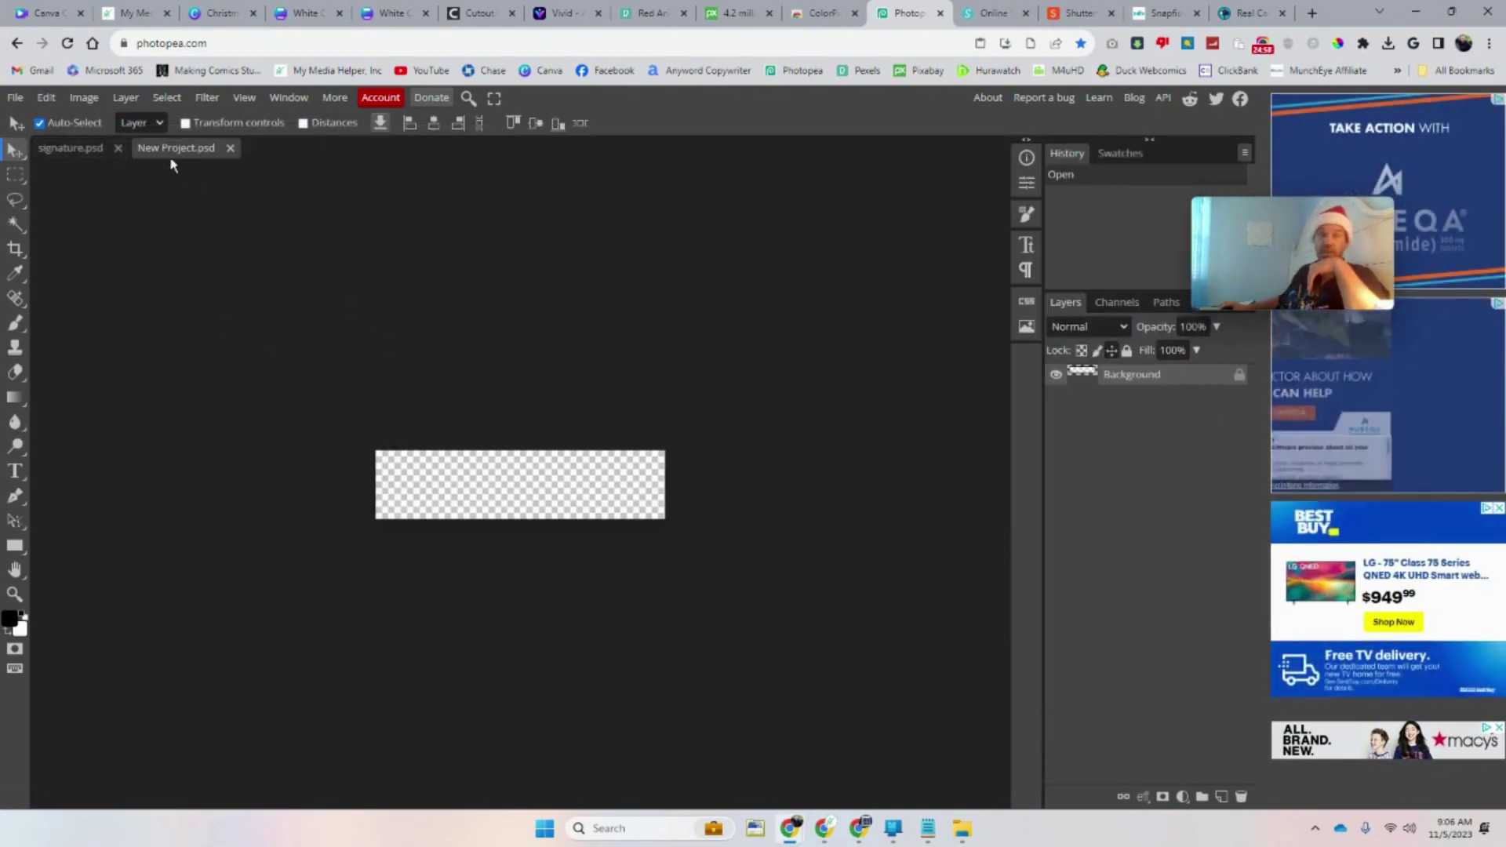
# Copy the whole signature from signature.psd and paste it into the new document
pyautogui.click(71, 147)
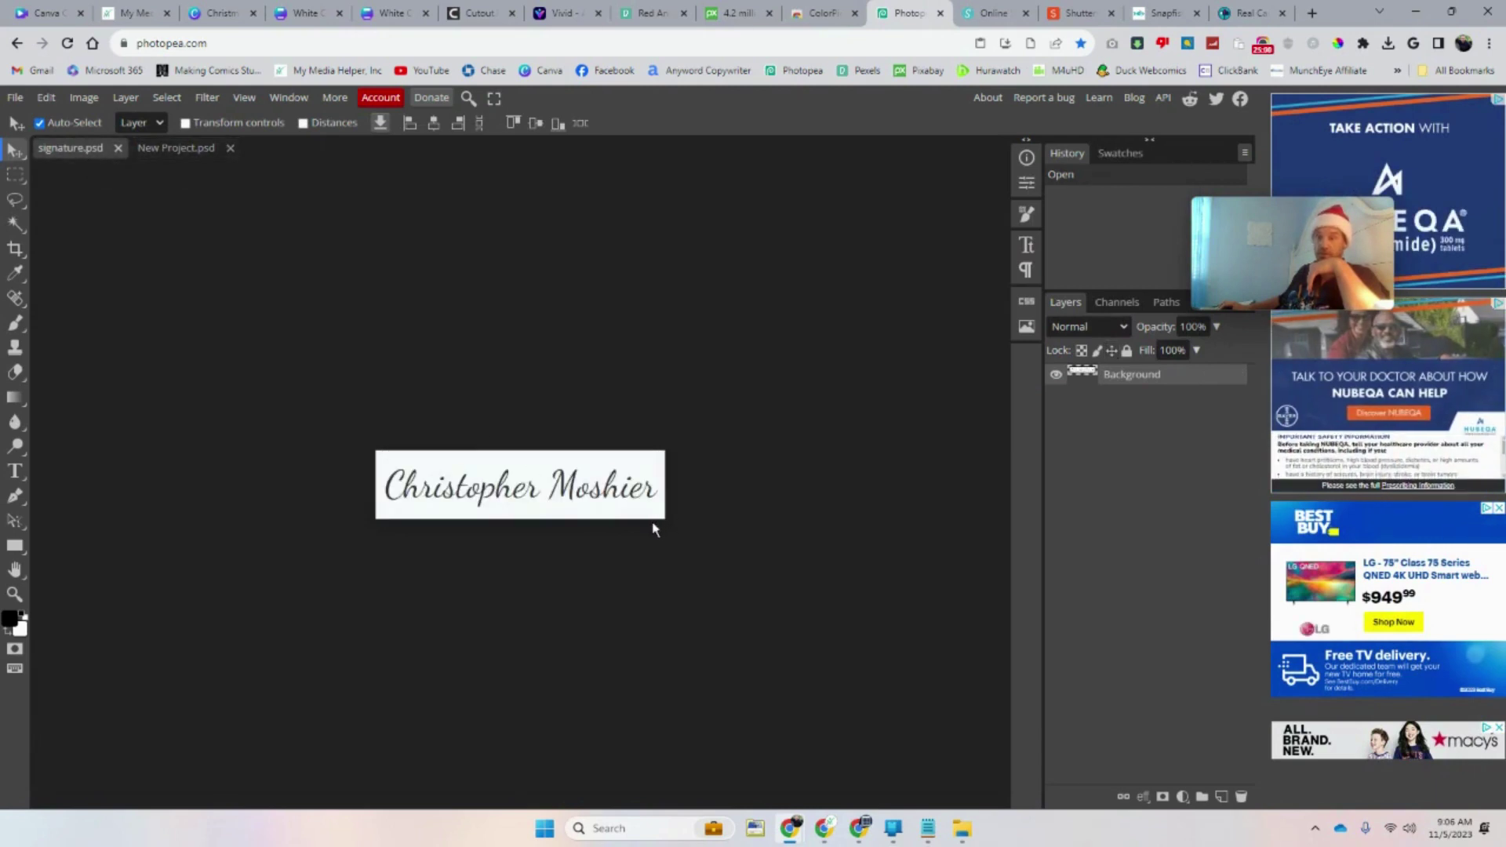
pyautogui.click(16, 174)
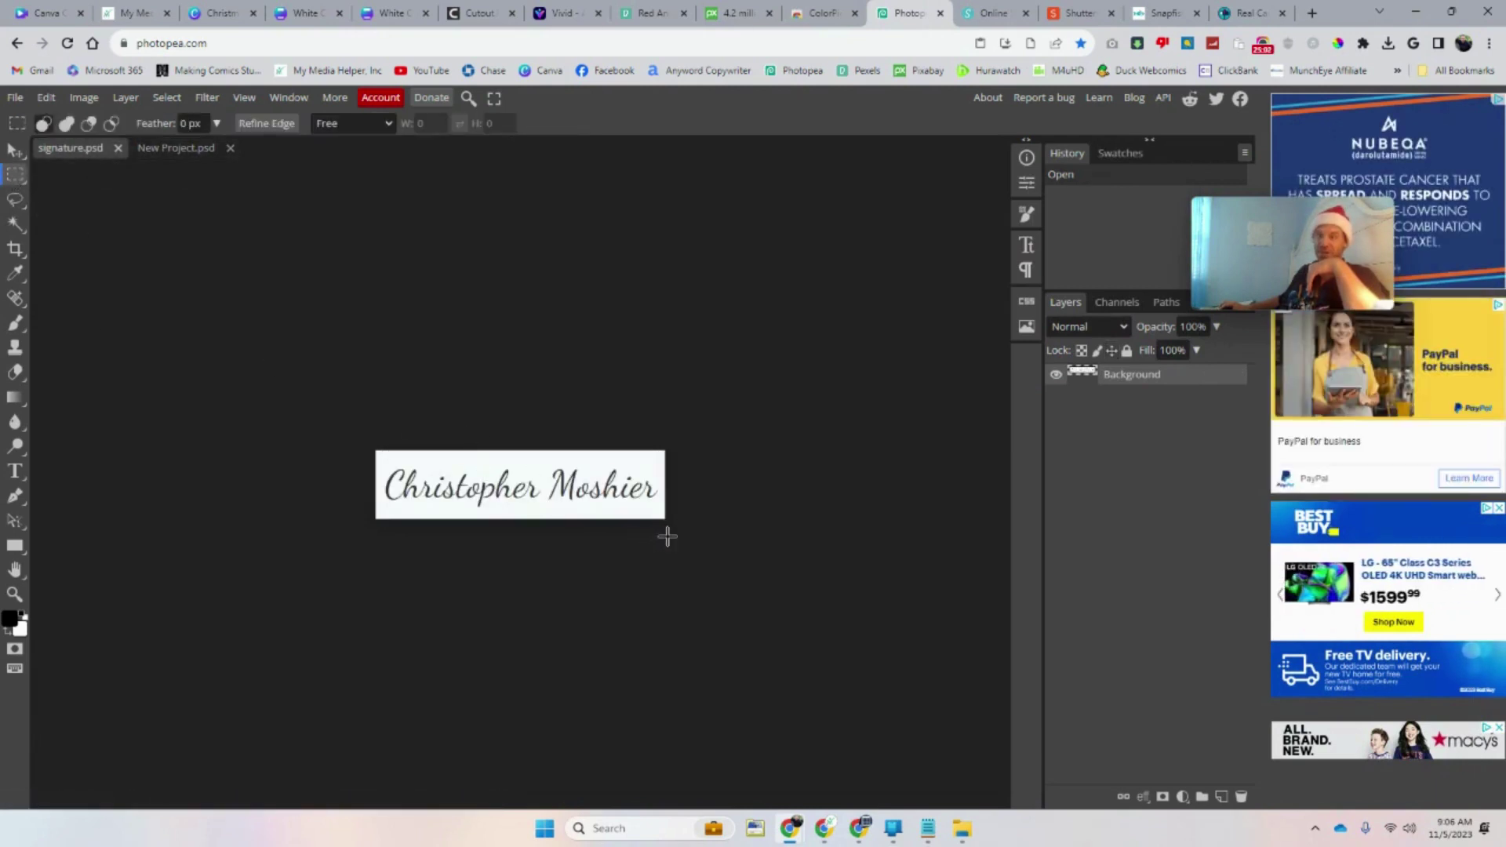
pyautogui.moveTo(667, 536); pyautogui.dragTo(342, 413)
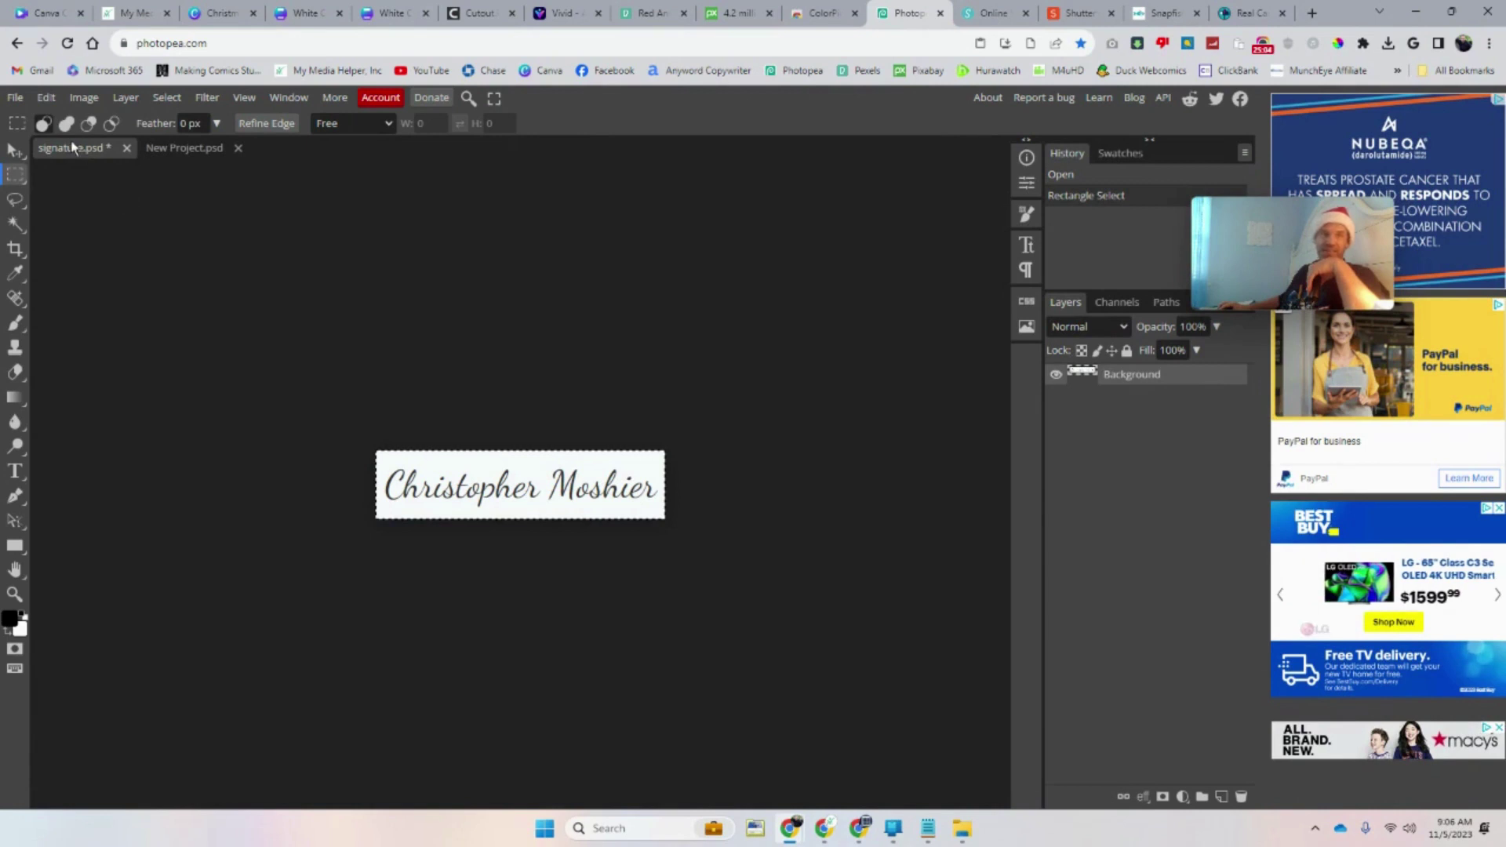
pyautogui.click(46, 98)
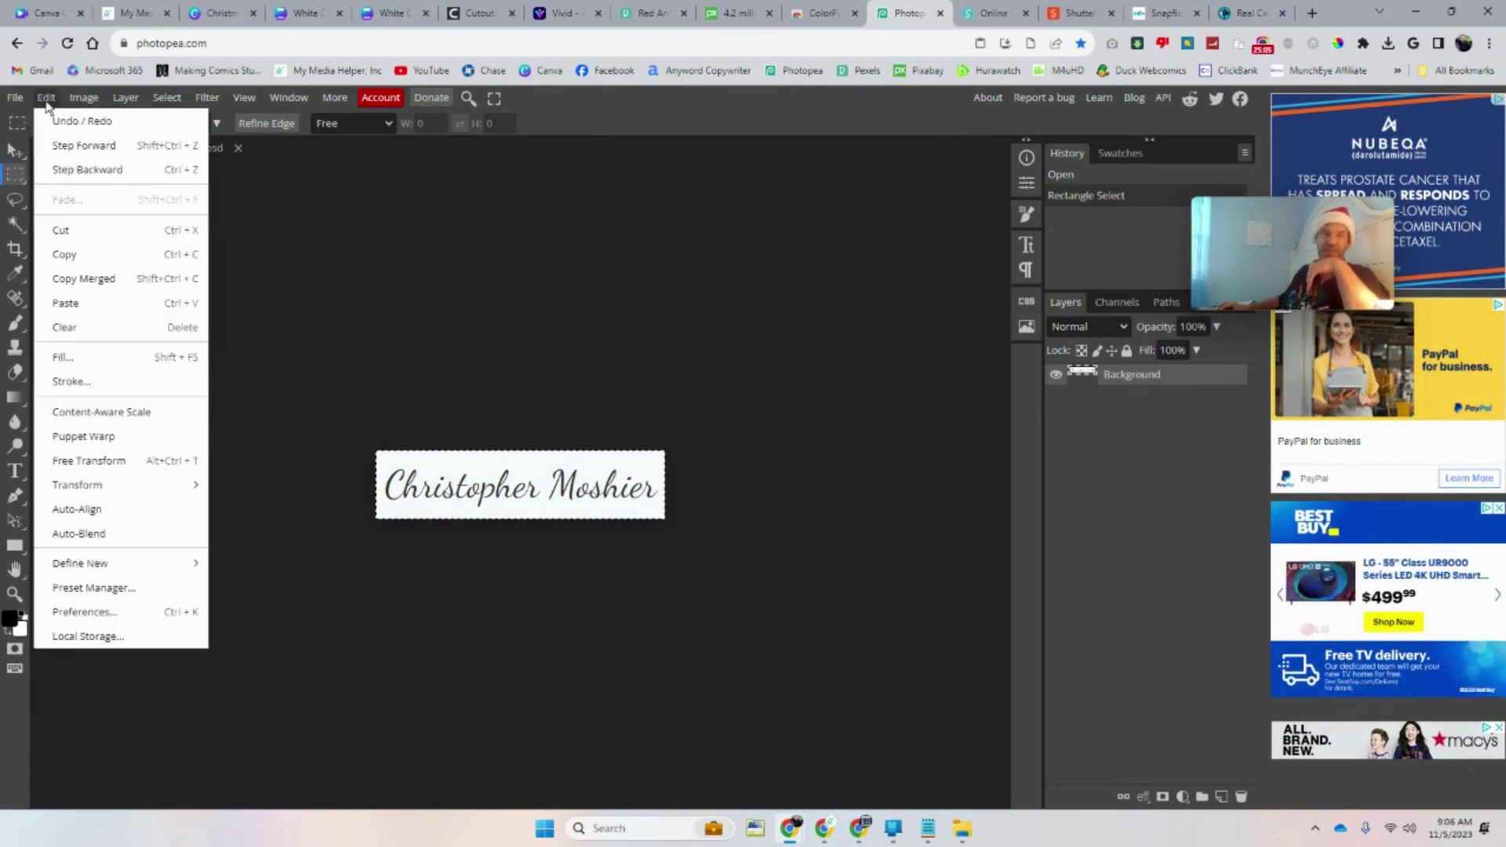
pyautogui.click(80, 257)
pyautogui.click(177, 149)
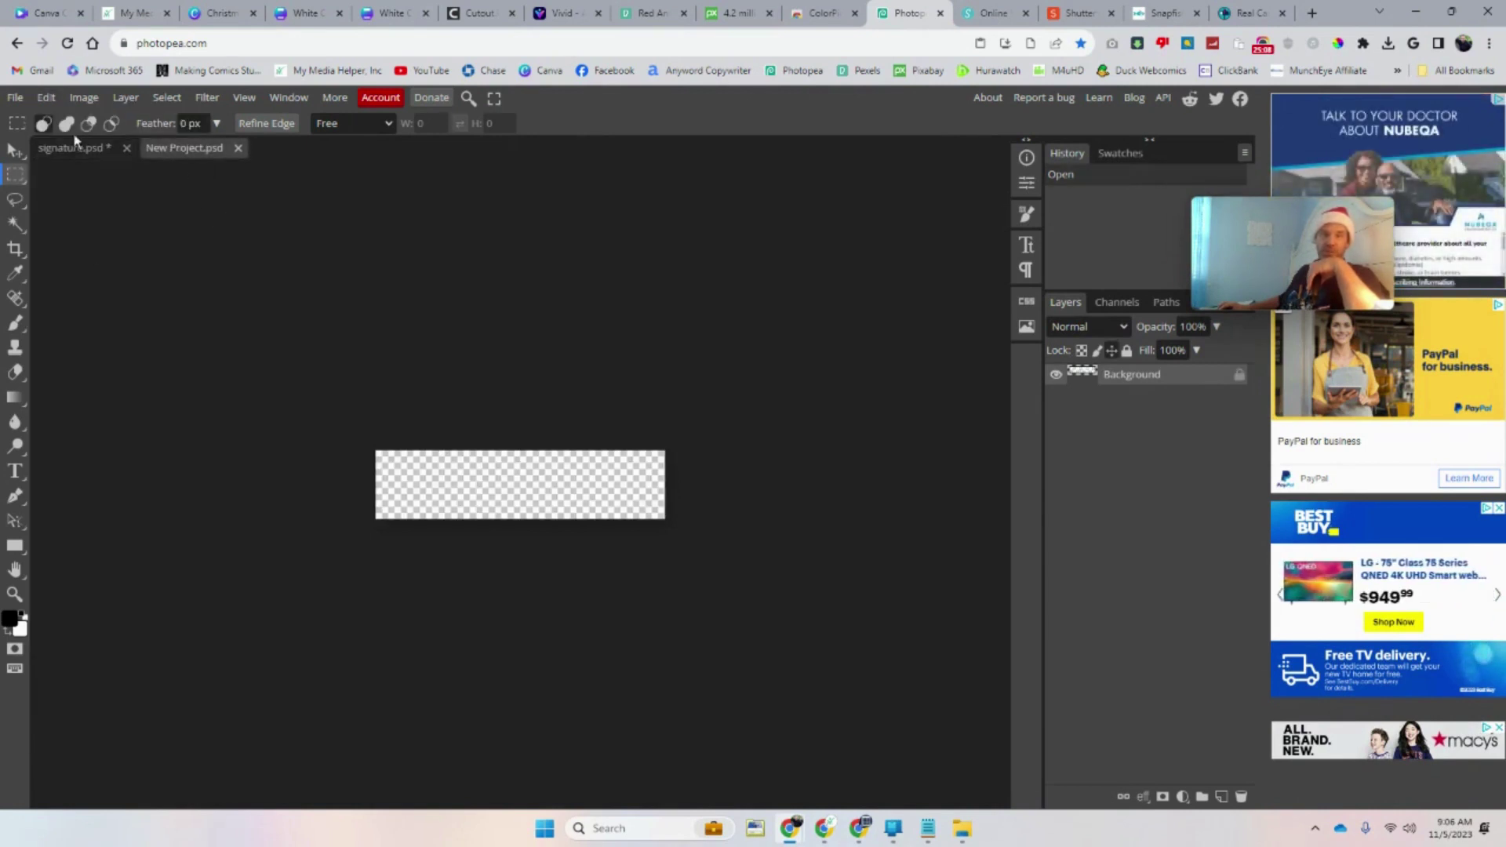
pyautogui.click(43, 98)
pyautogui.click(16, 97)
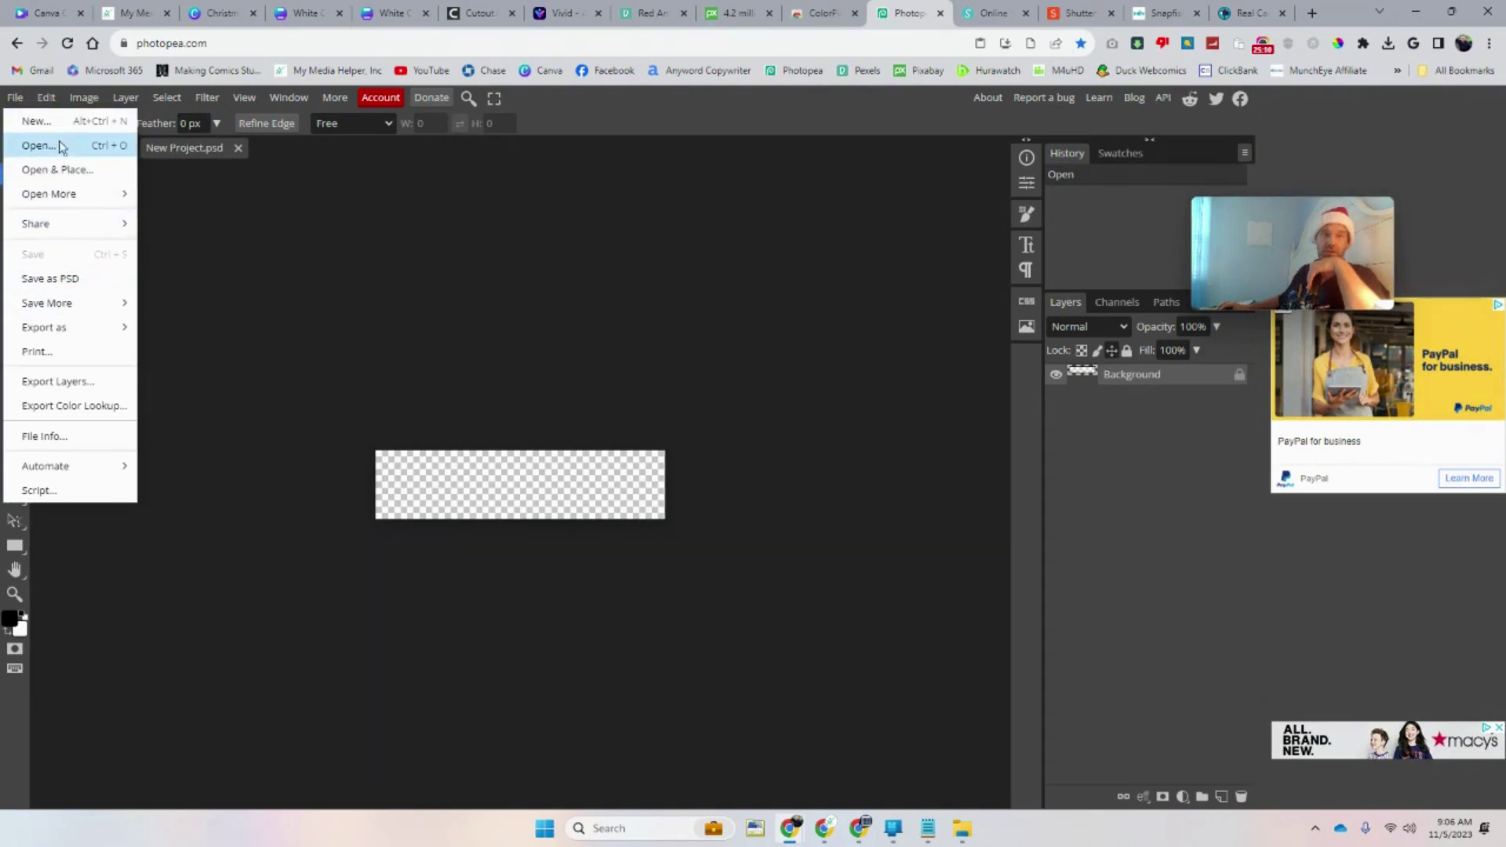
pyautogui.click(46, 97)
pyautogui.click(49, 303)
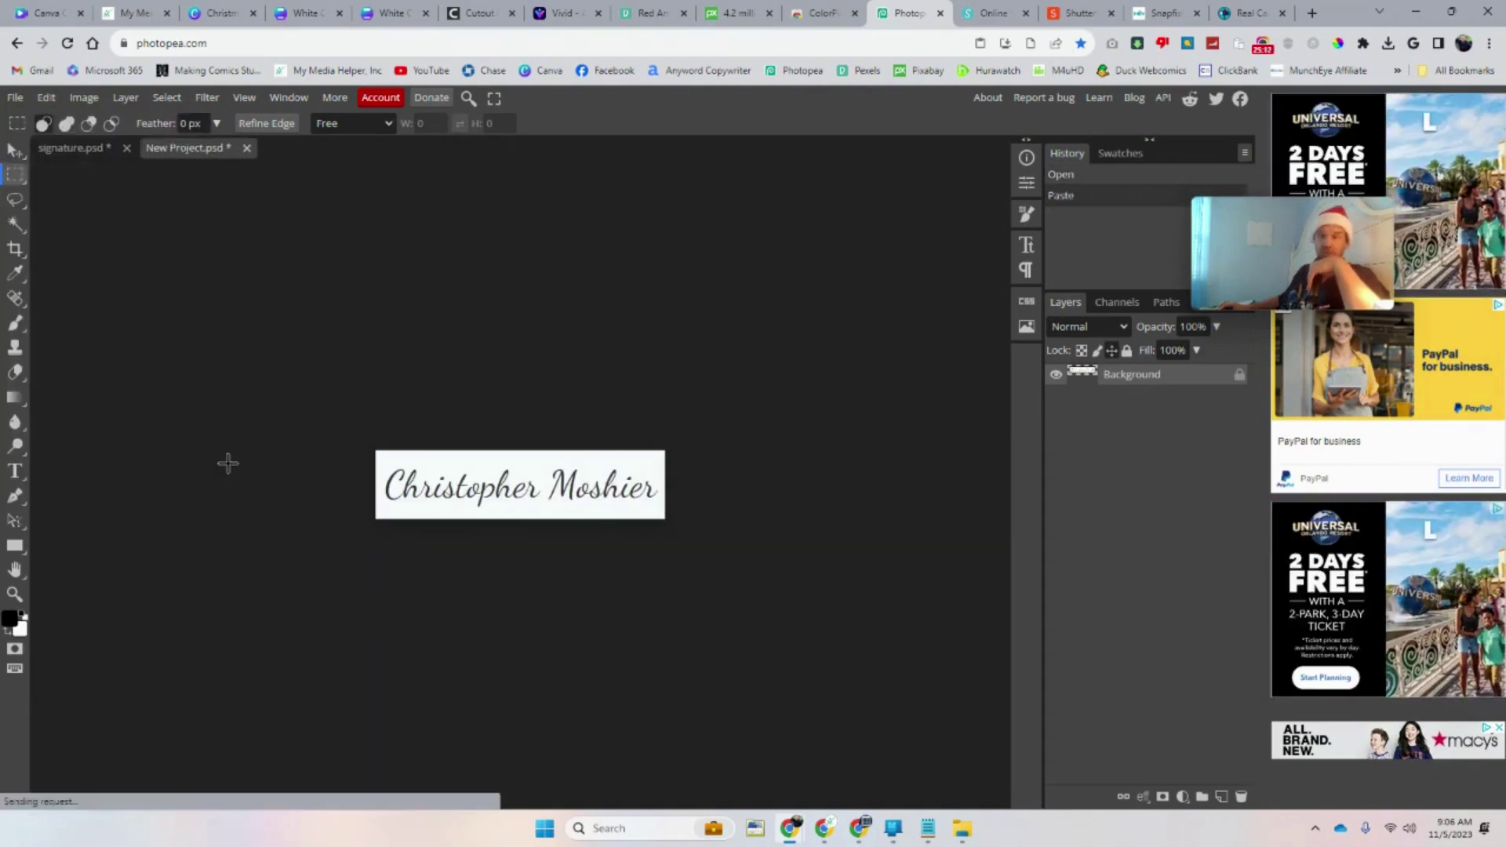
# Delete the signature's white background with the Magic Wand, clearing two areas
pyautogui.click(14, 228)
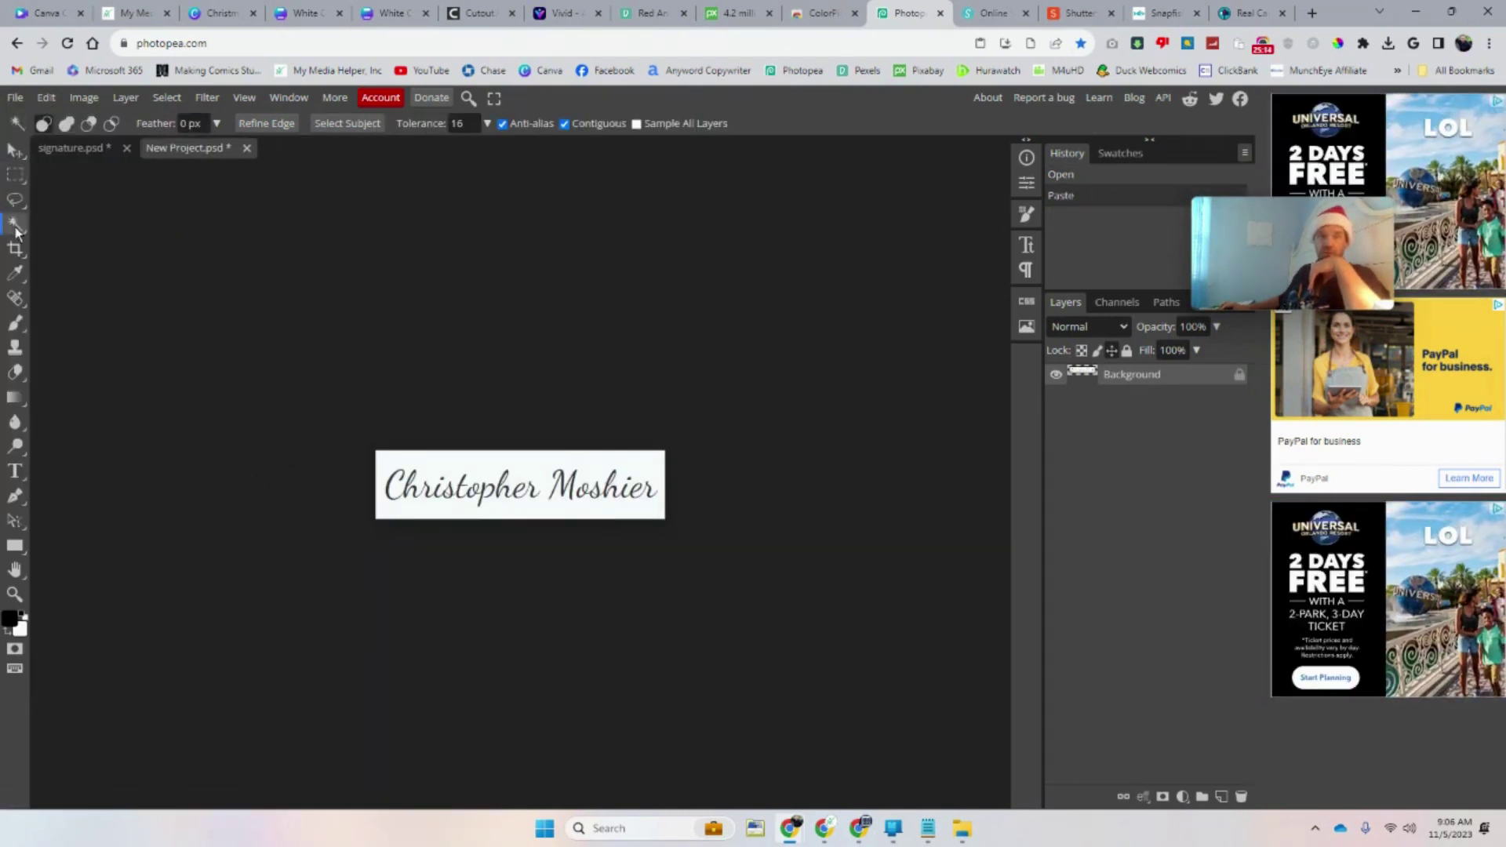
pyautogui.click(437, 469)
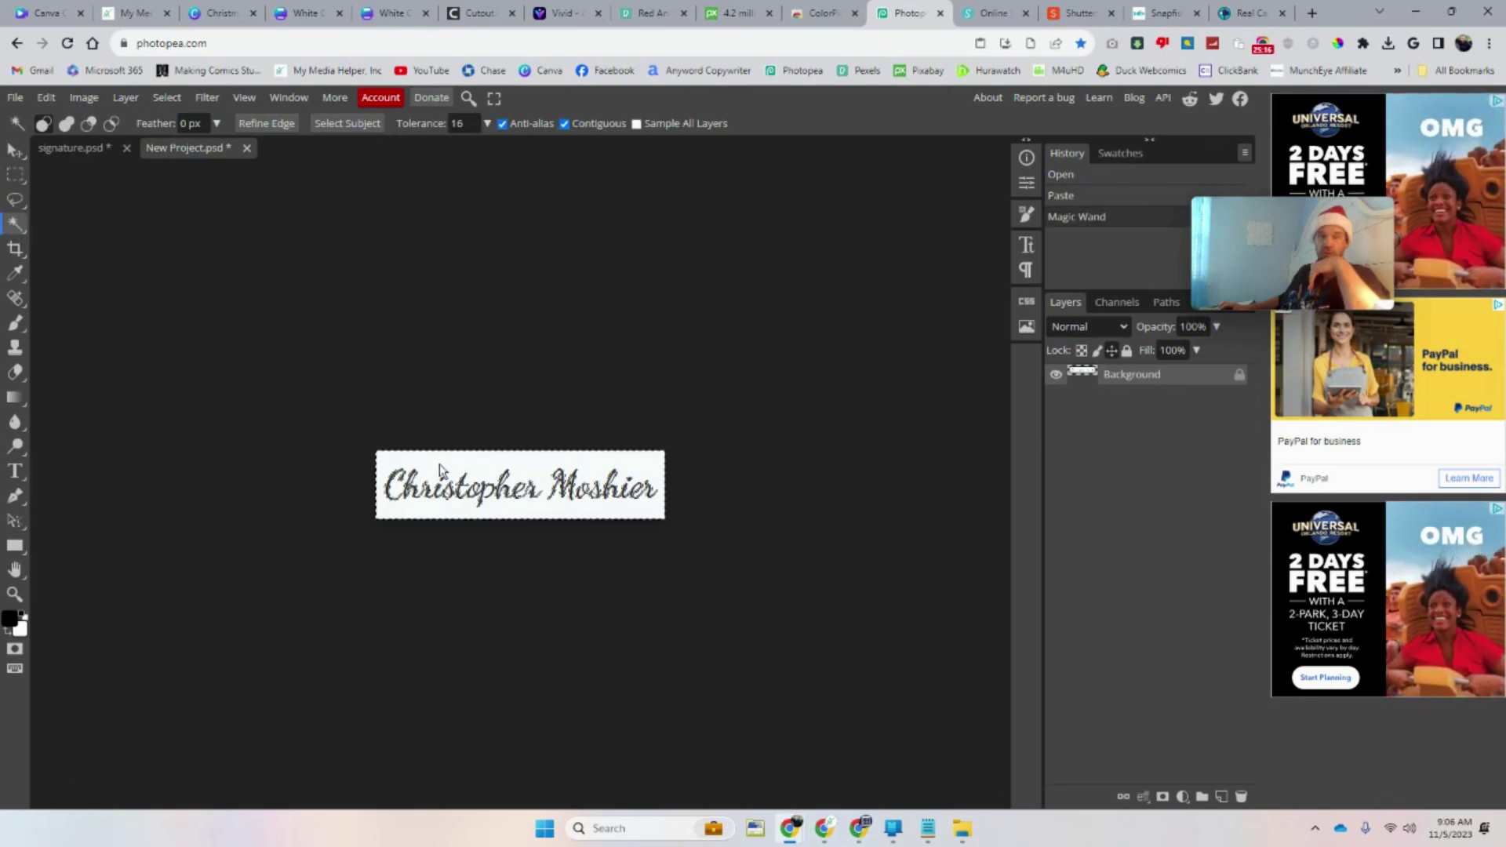
pyautogui.press('Delete')
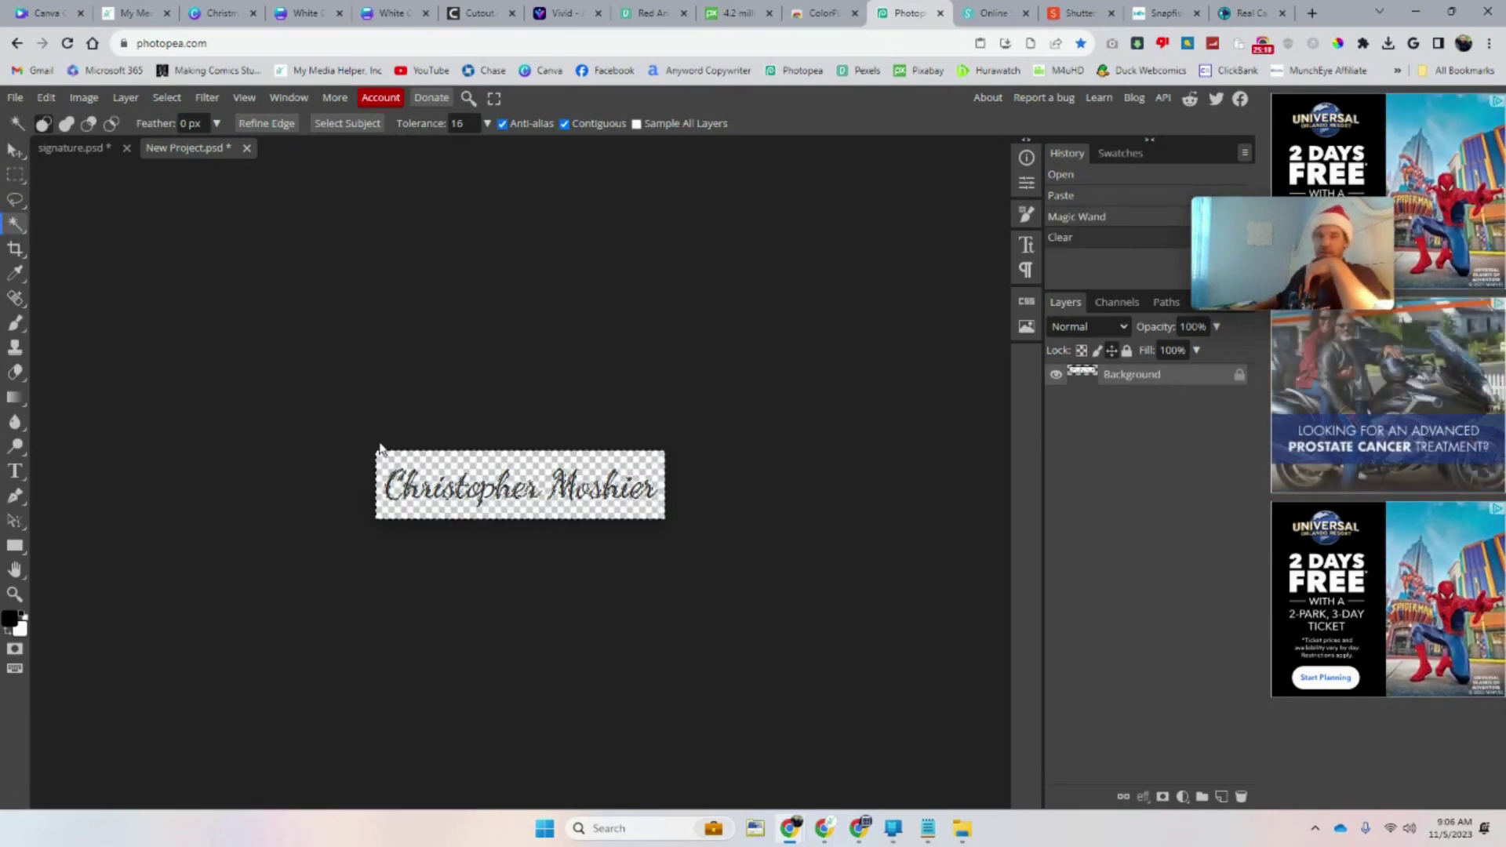
pyautogui.click(468, 493)
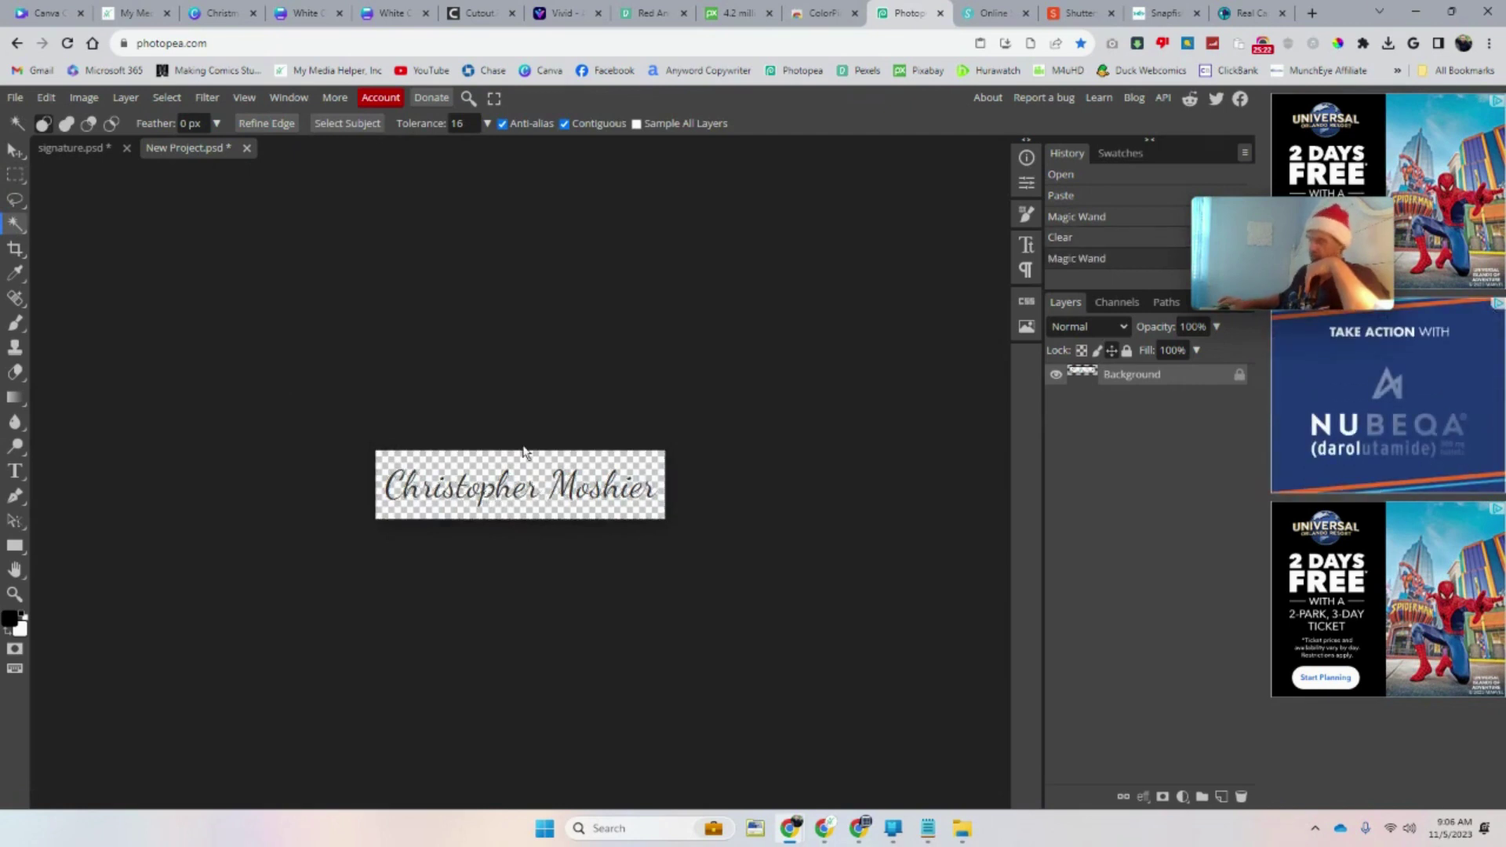
pyautogui.press('Delete')
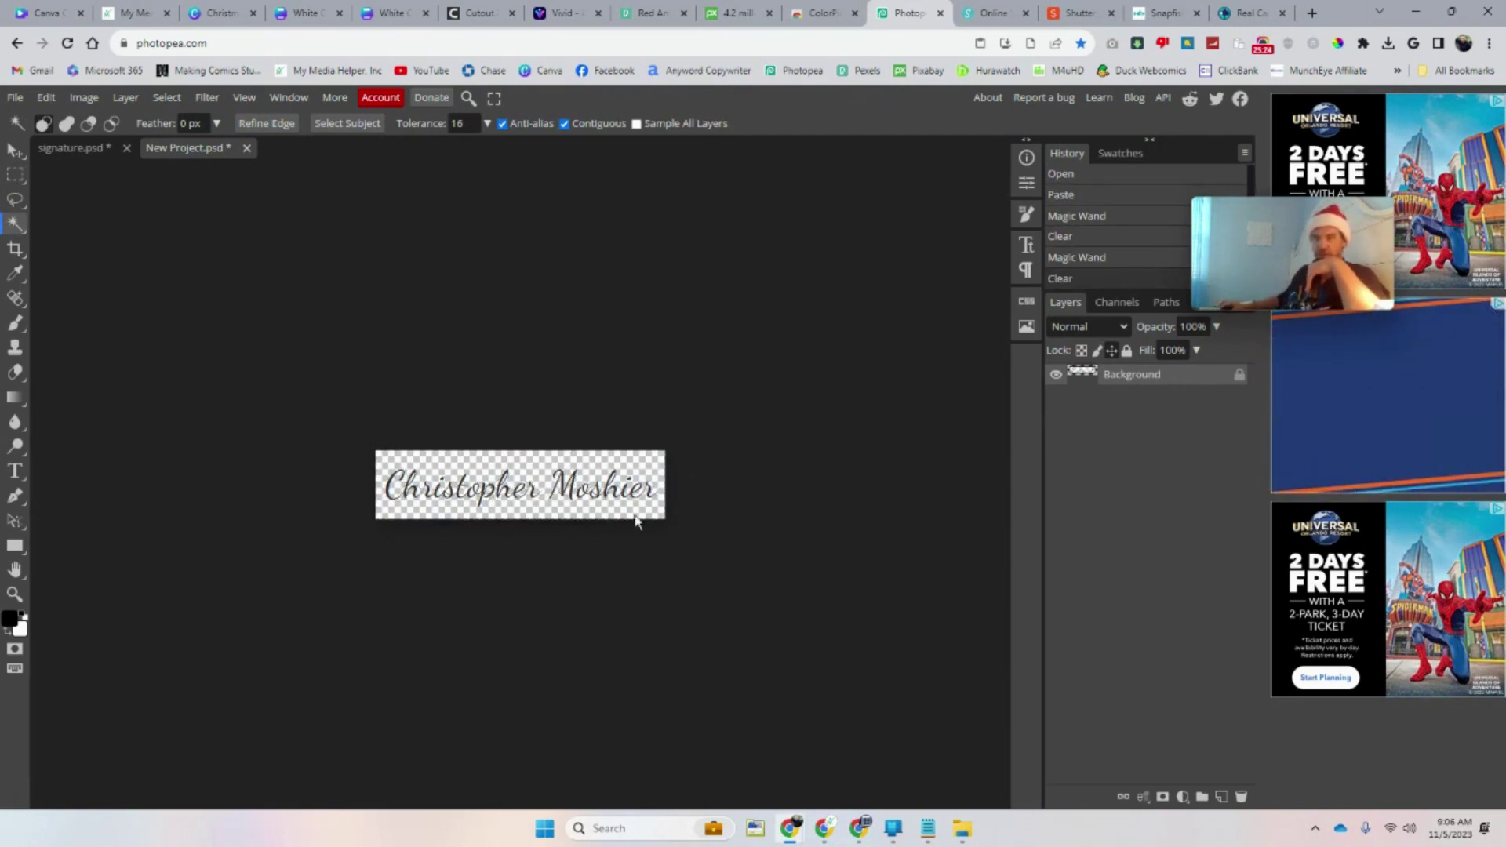
# Export the signature as a PNG from the File menu
pyautogui.click(17, 97)
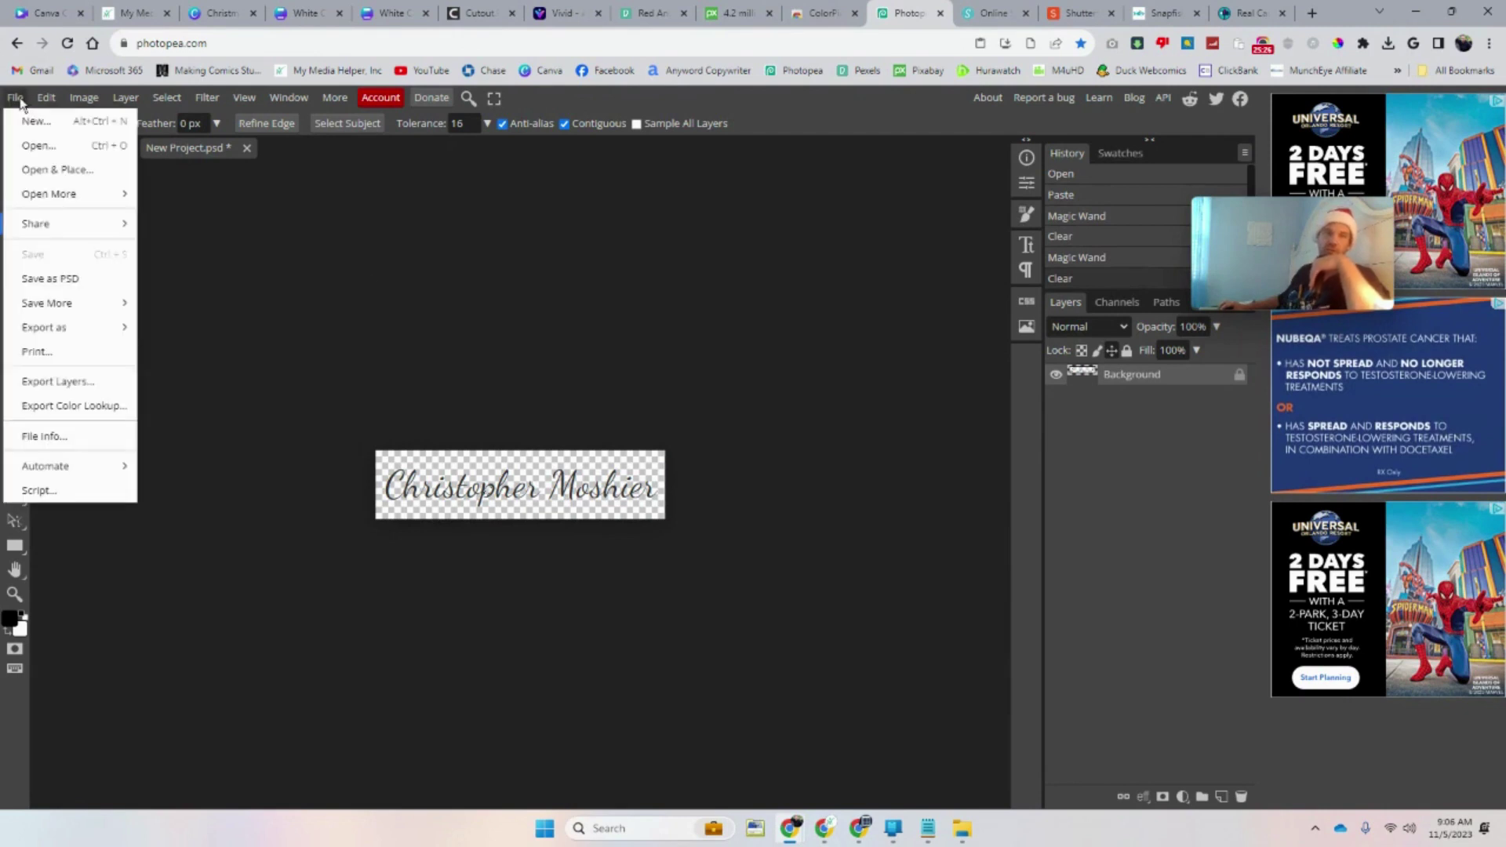
pyautogui.moveTo(62, 328)
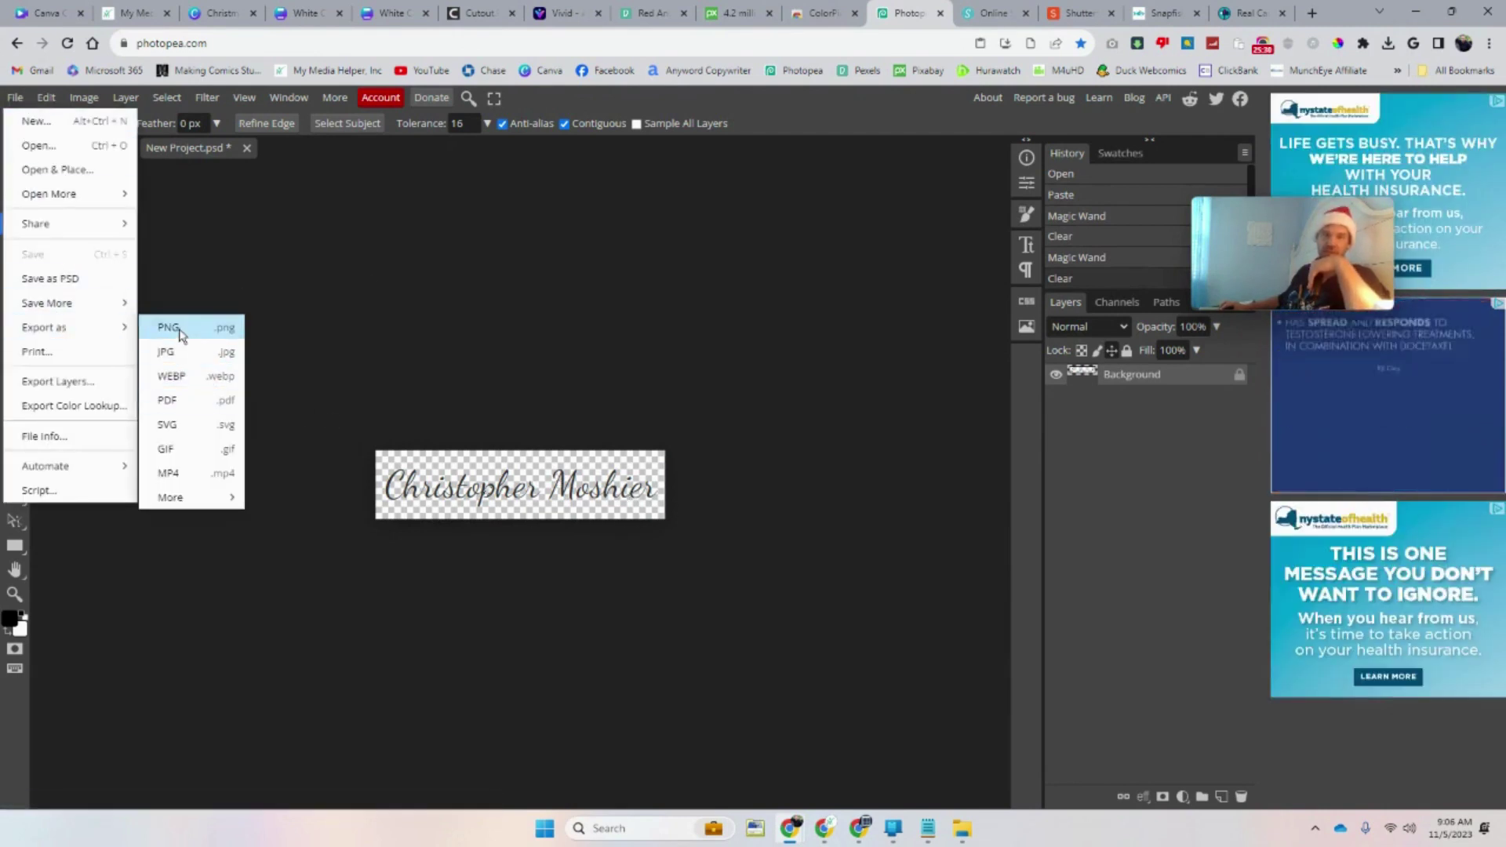
pyautogui.moveTo(105, 312)
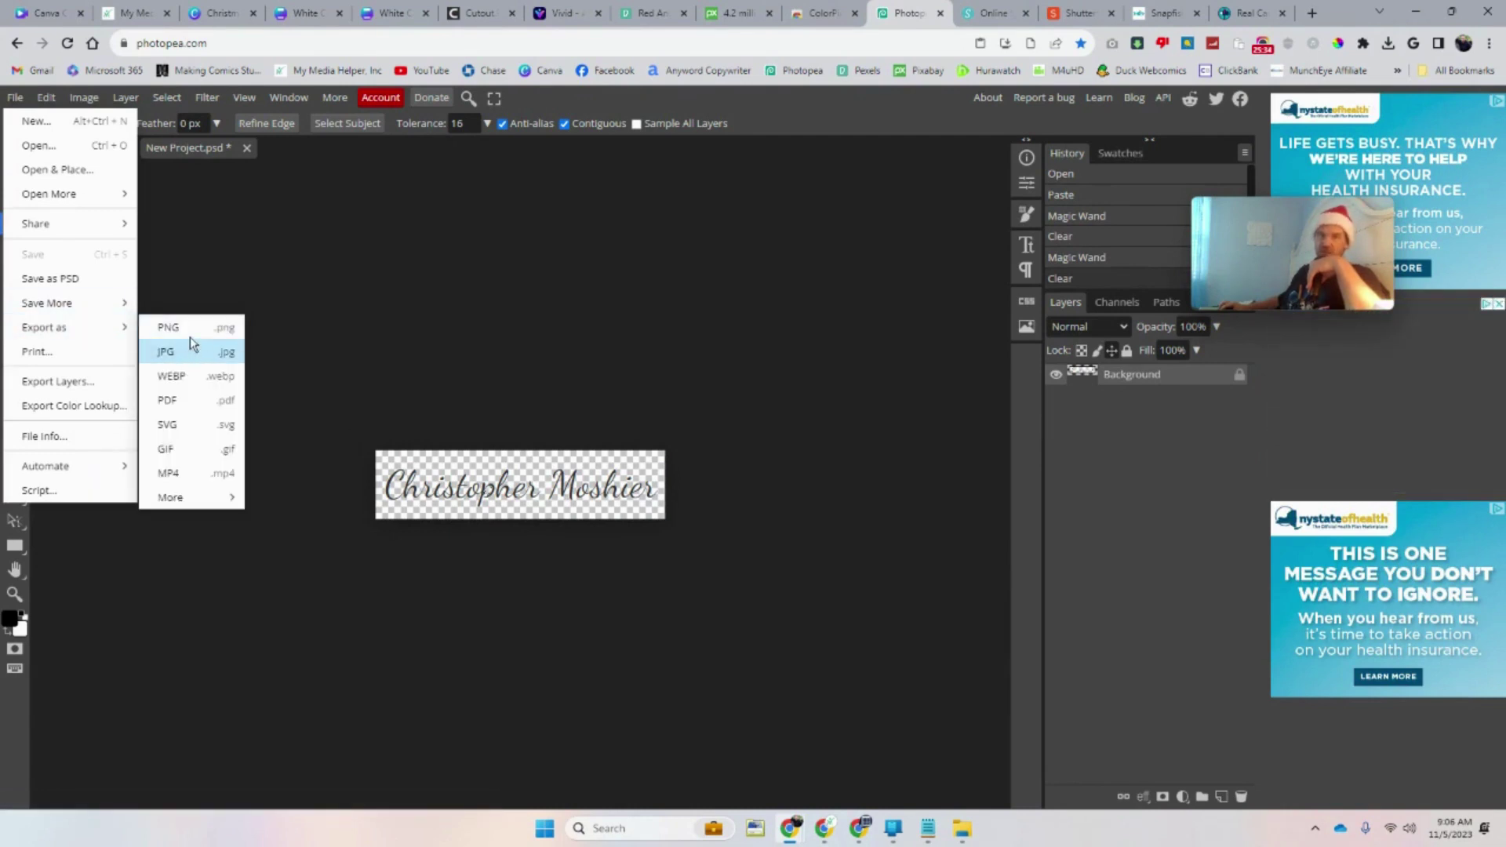
pyautogui.click(193, 337)
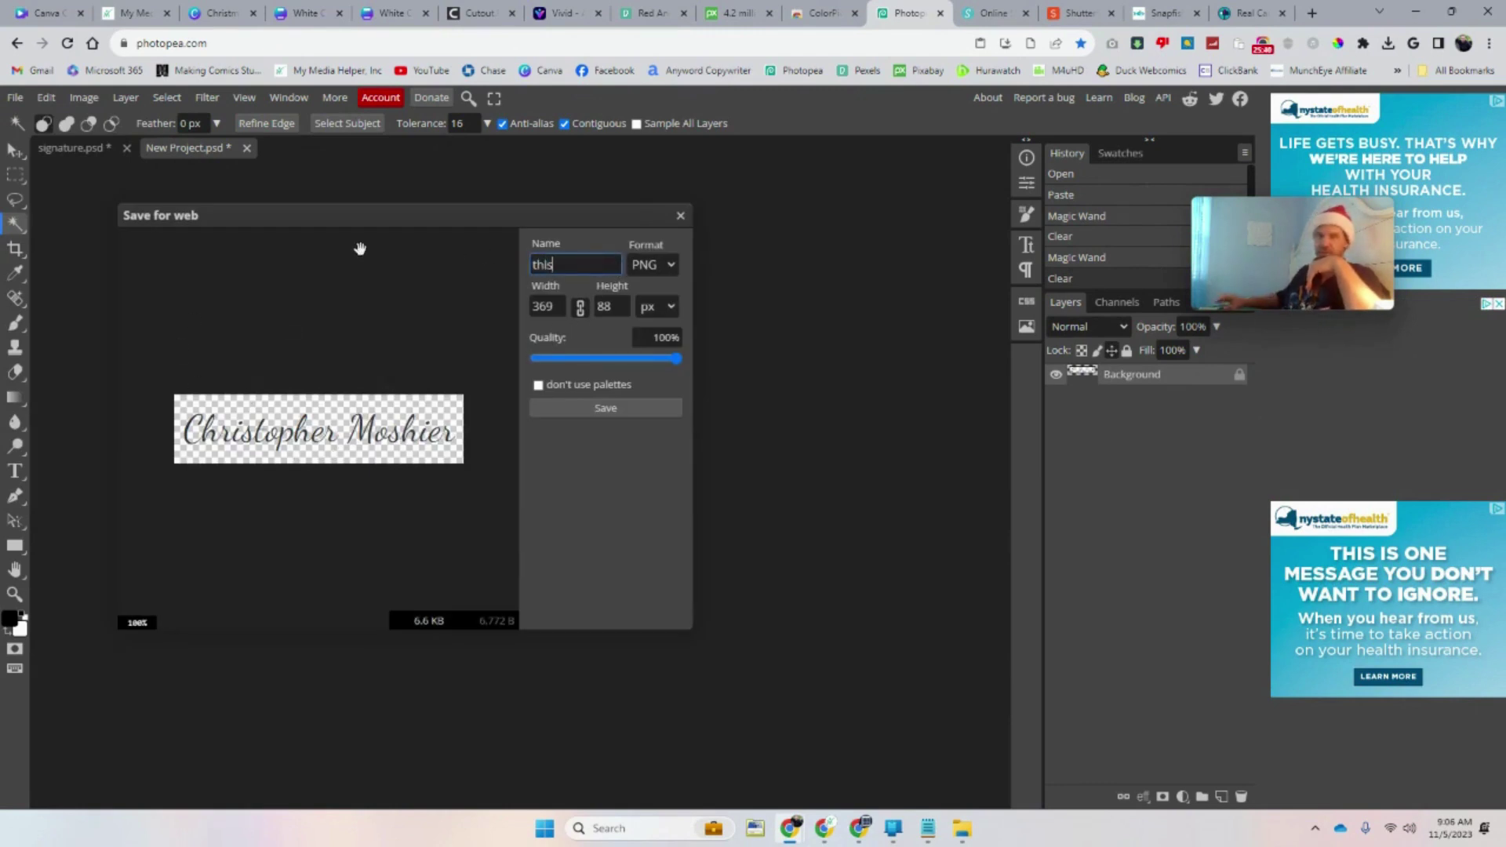
# Save the exported PNG signature as this.png
pyautogui.click(627, 413)
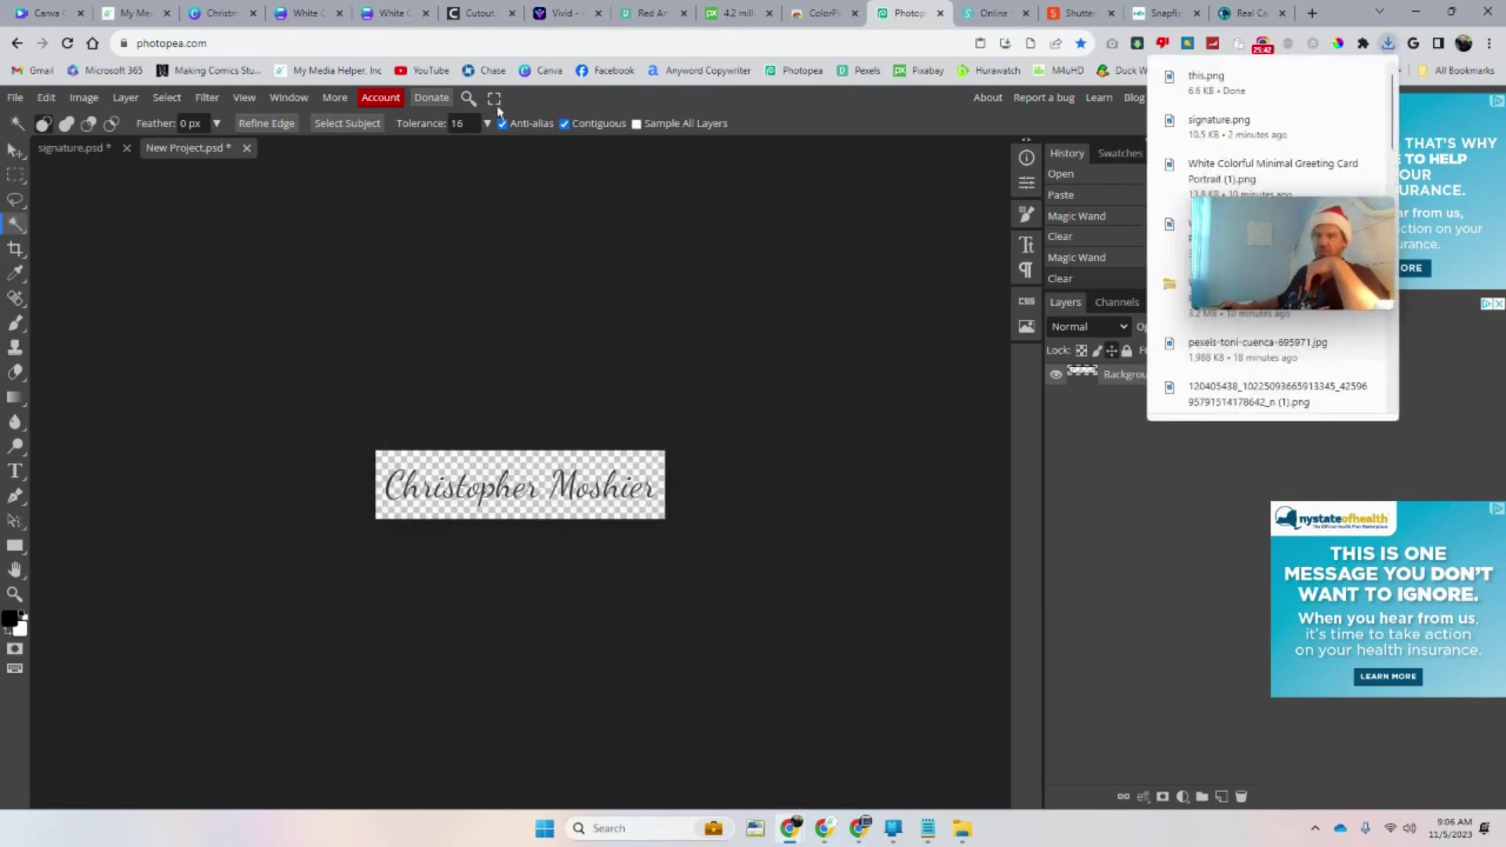
pyautogui.click(299, 22)
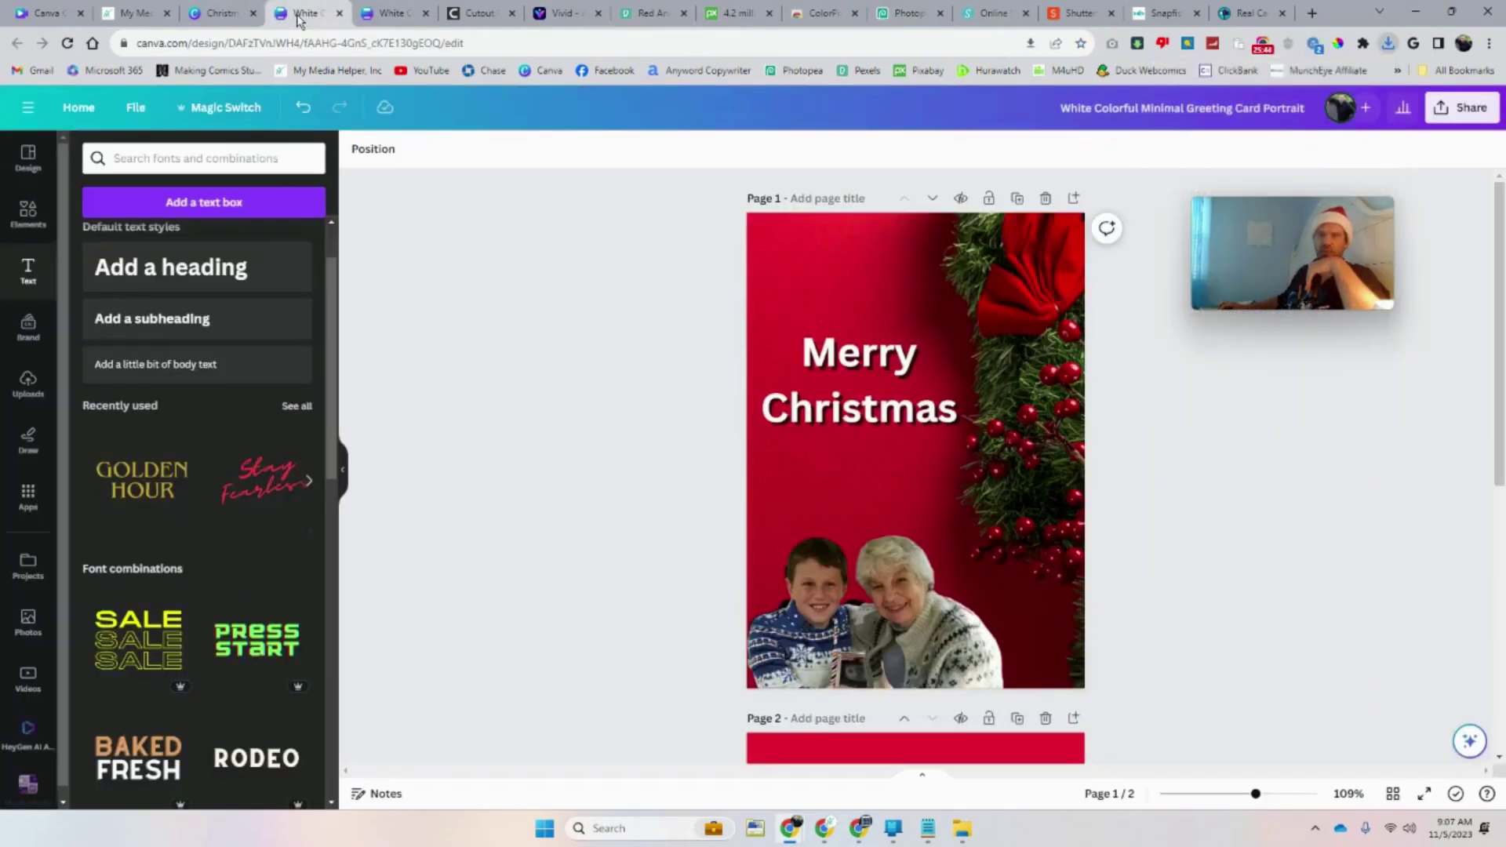
pyautogui.click(389, 13)
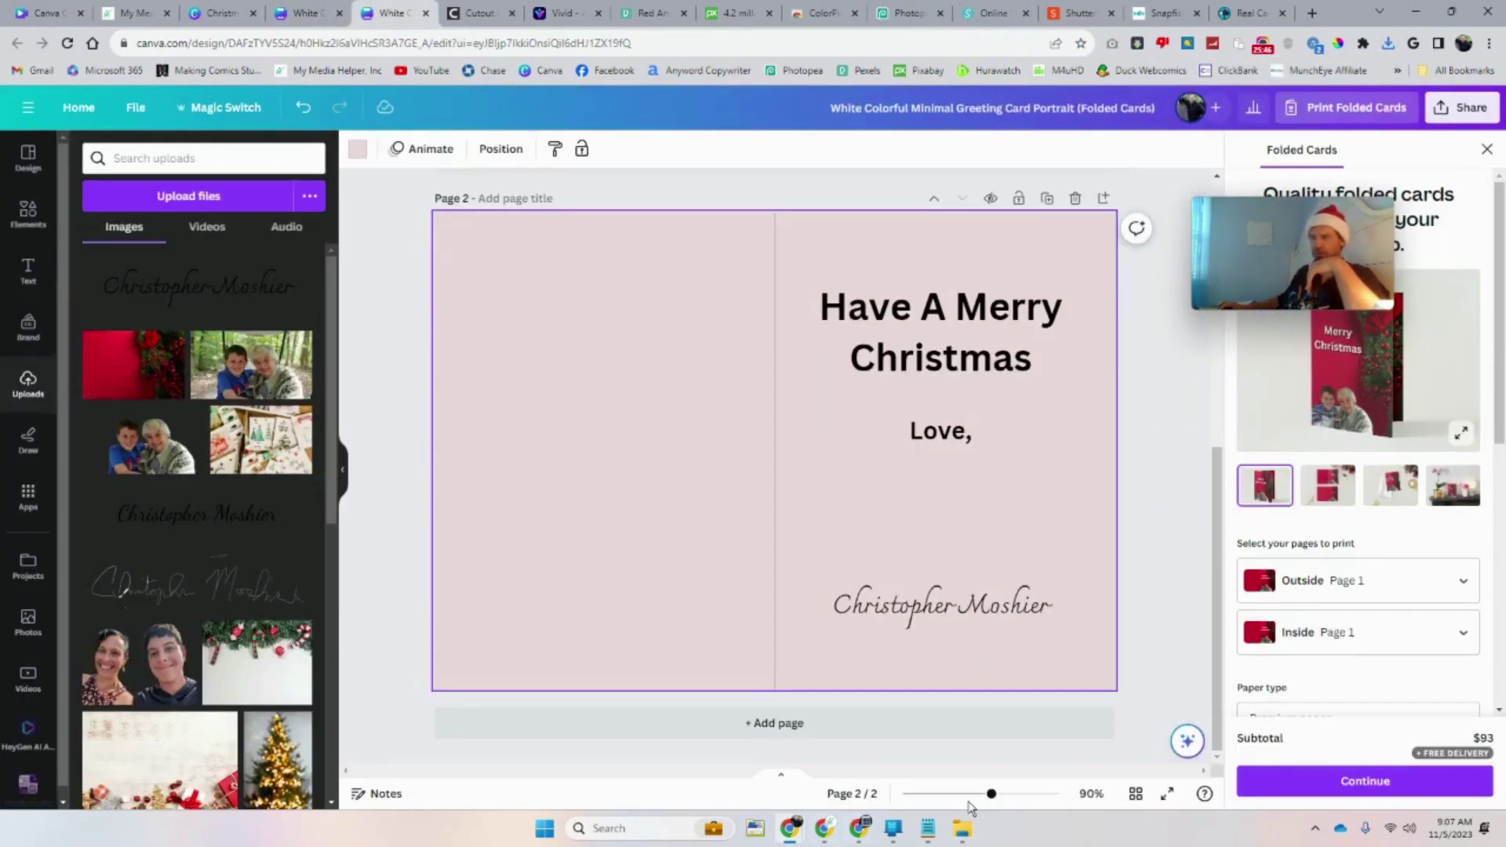
# Upload this.png from Downloads to Canva and place it on page 2 below 'Love,'
pyautogui.click(960, 830)
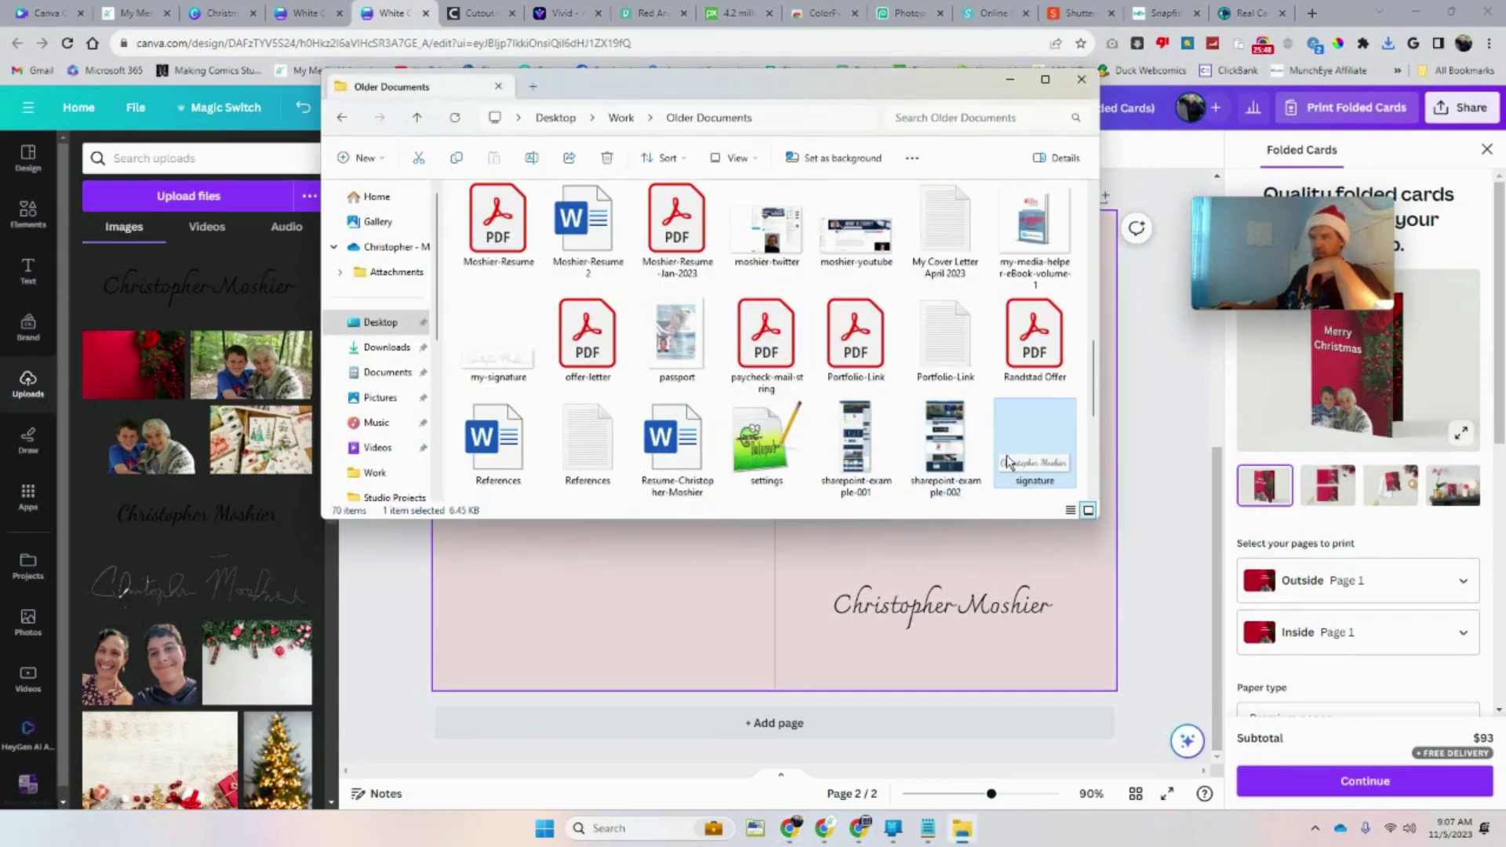
pyautogui.scroll(-3, 1006, 455)
pyautogui.scroll(2, 1006, 455)
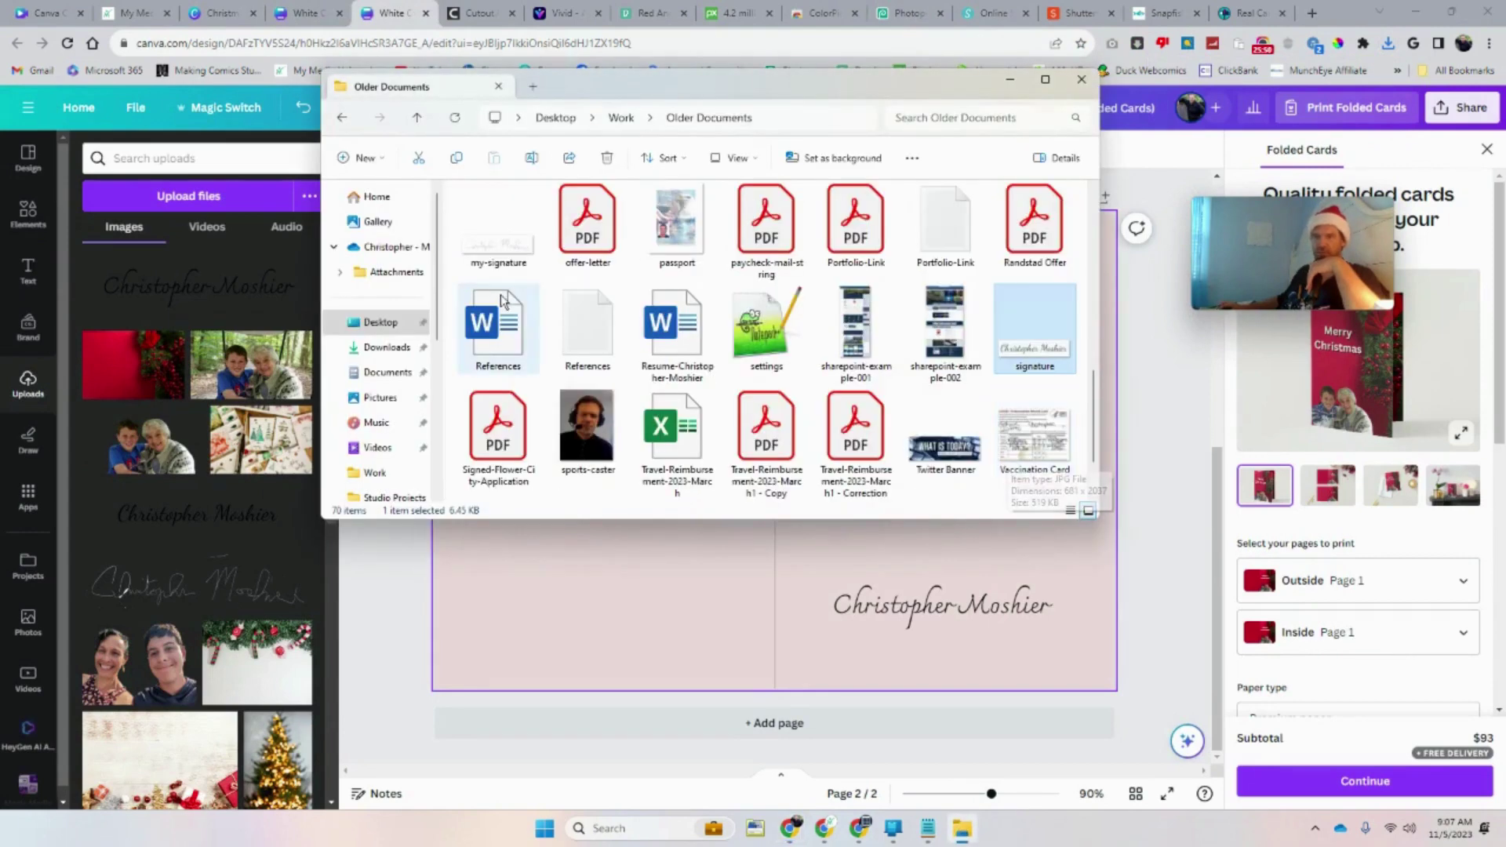
pyautogui.scroll(2, 648, 378)
pyautogui.scroll(5, 648, 378)
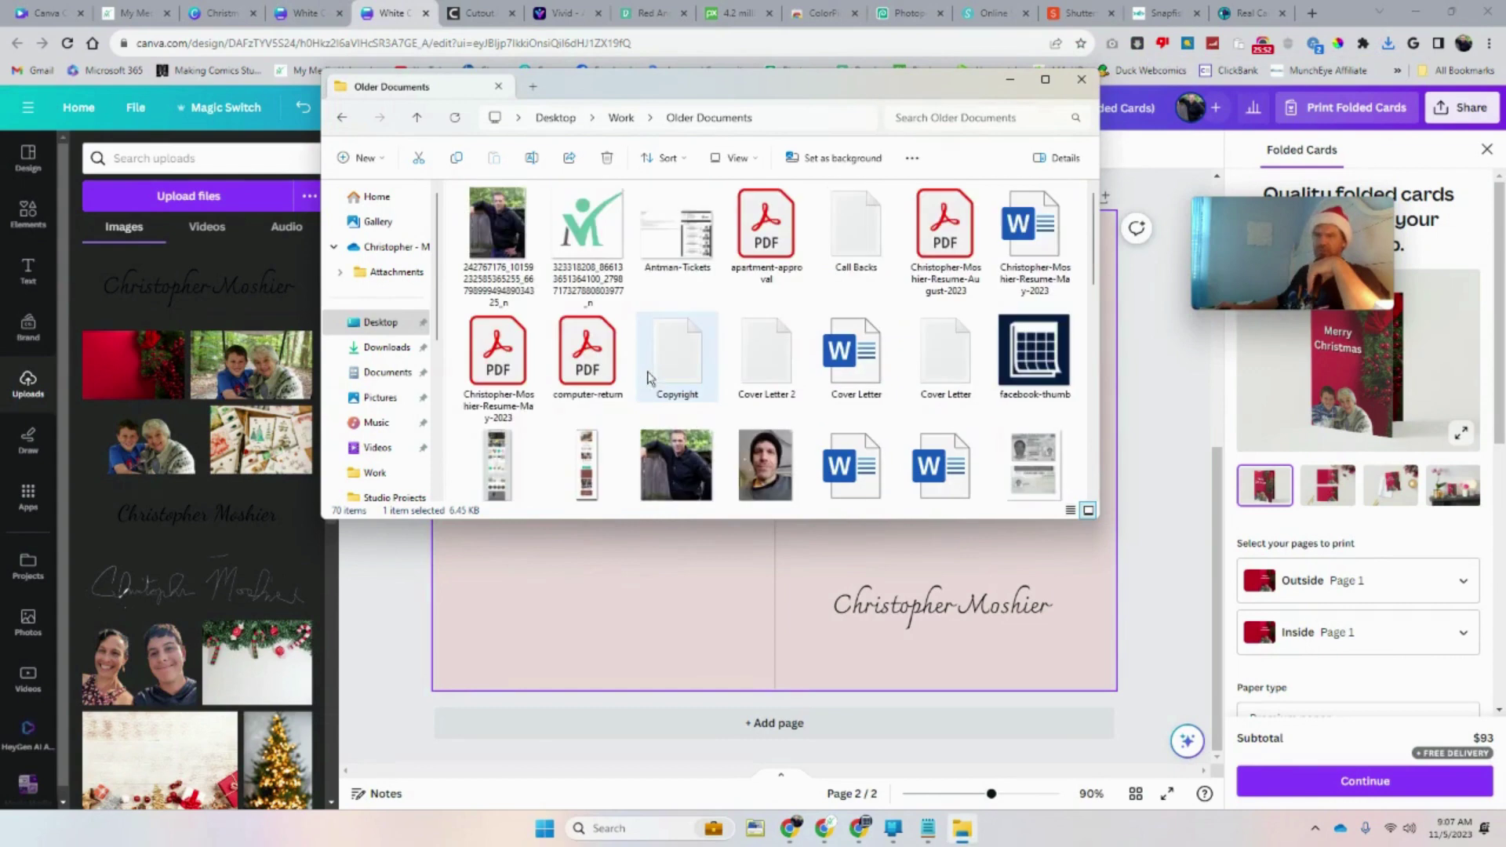
pyautogui.click(387, 348)
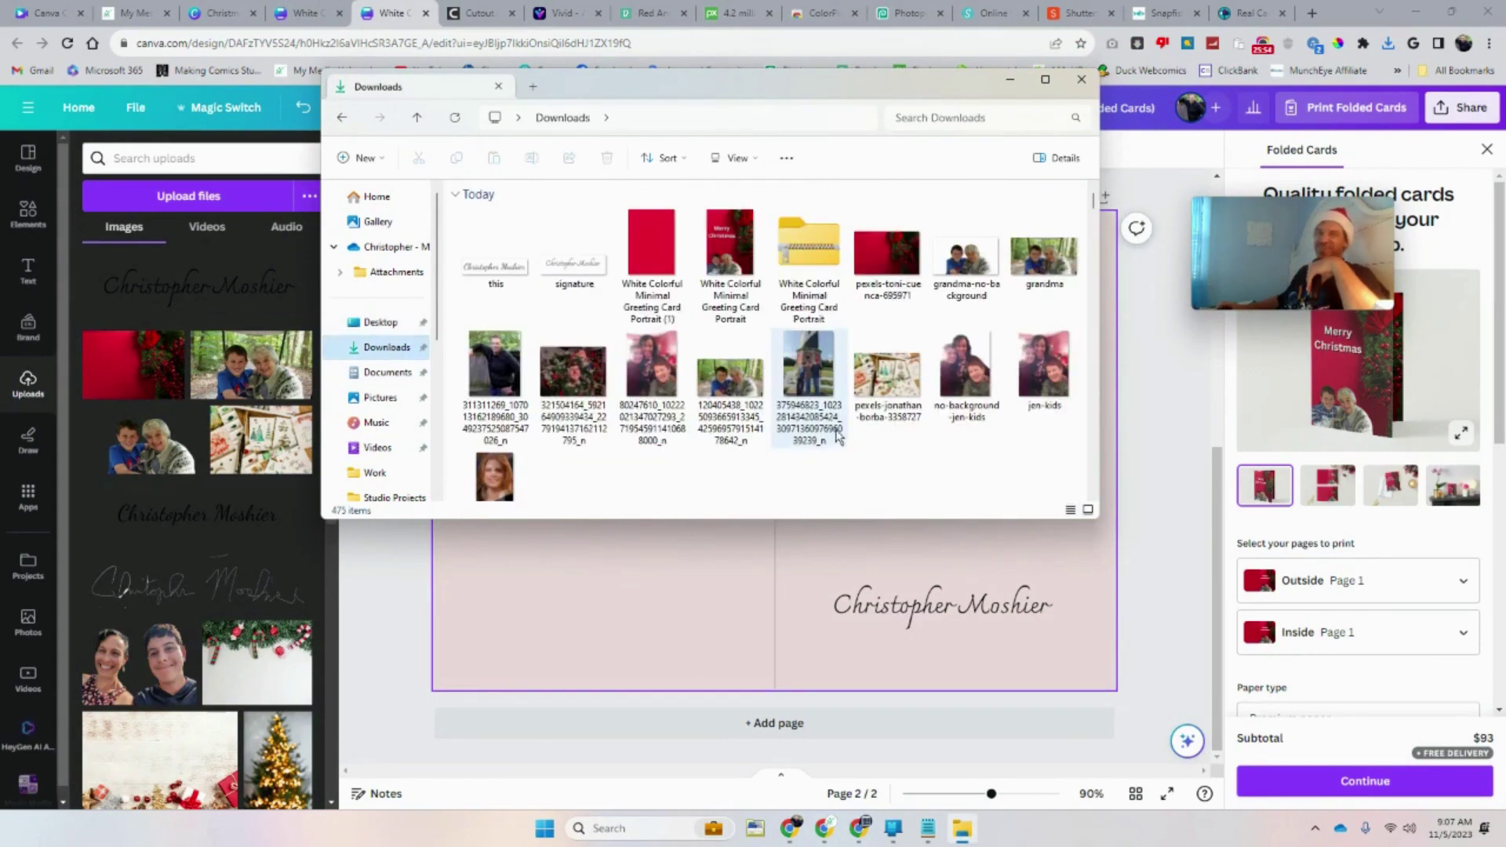
pyautogui.moveTo(488, 265); pyautogui.dragTo(192, 439)
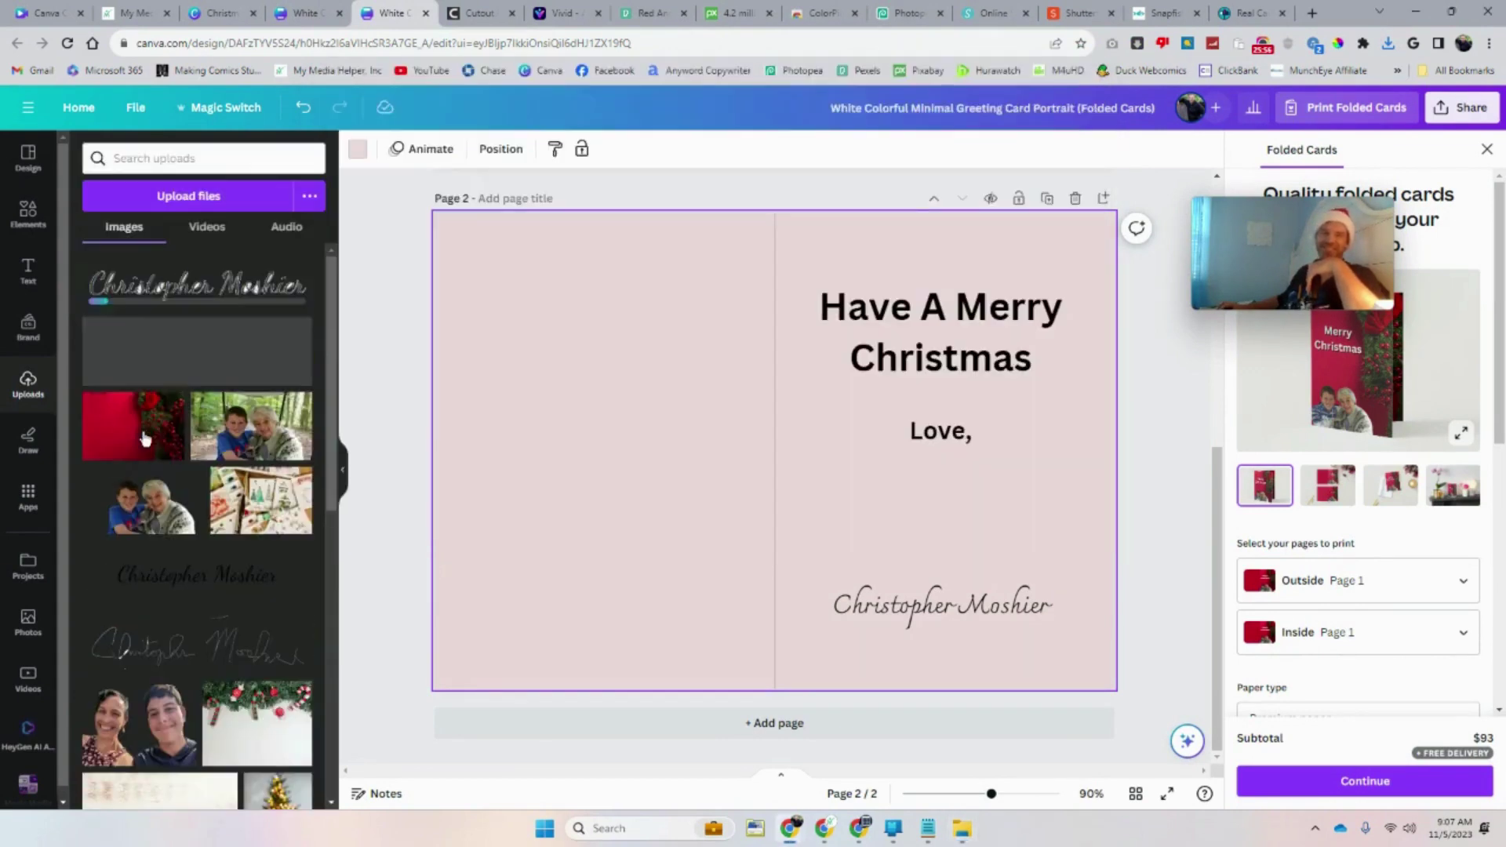
pyautogui.moveTo(282, 347)
pyautogui.mouseDown()
pyautogui.moveTo(906, 487)
pyautogui.moveTo(900, 500)
pyautogui.mouseUp()
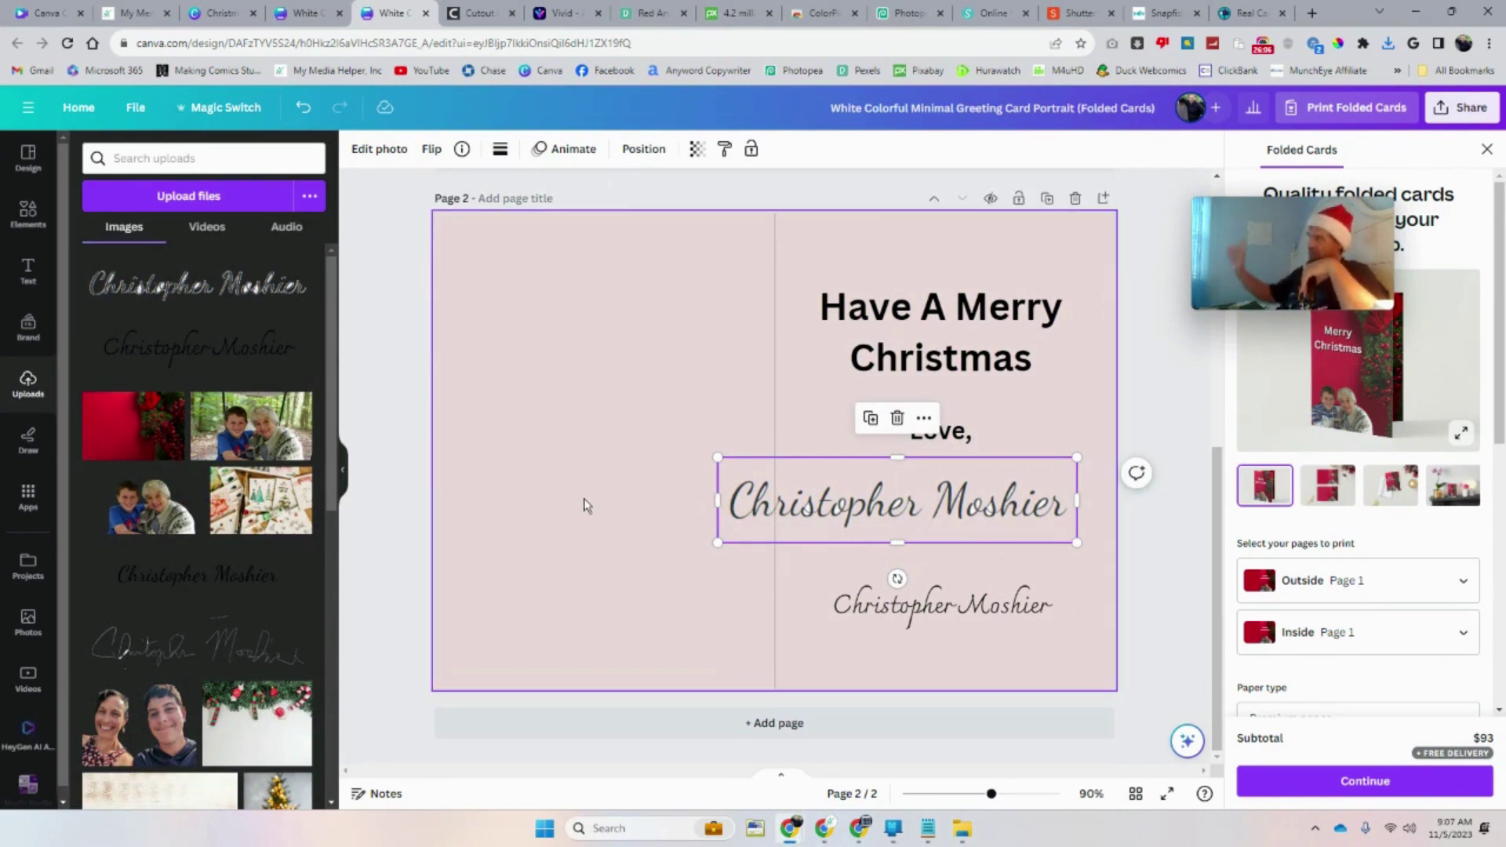
# Delete the duplicate transparent signature from page 2, keeping the original script signature
pyautogui.press('Delete')
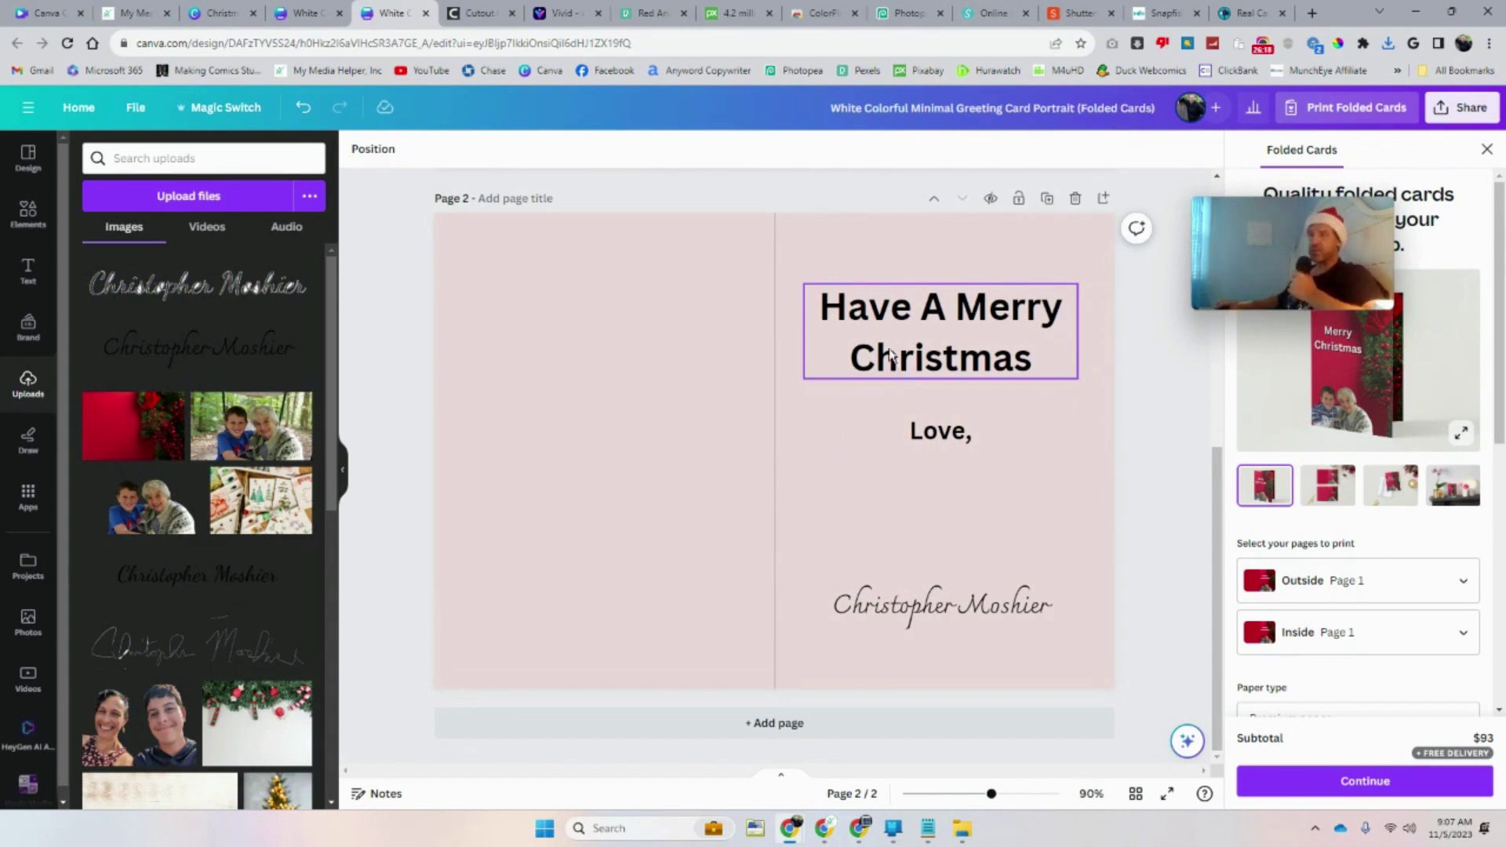
pyautogui.click(990, 22)
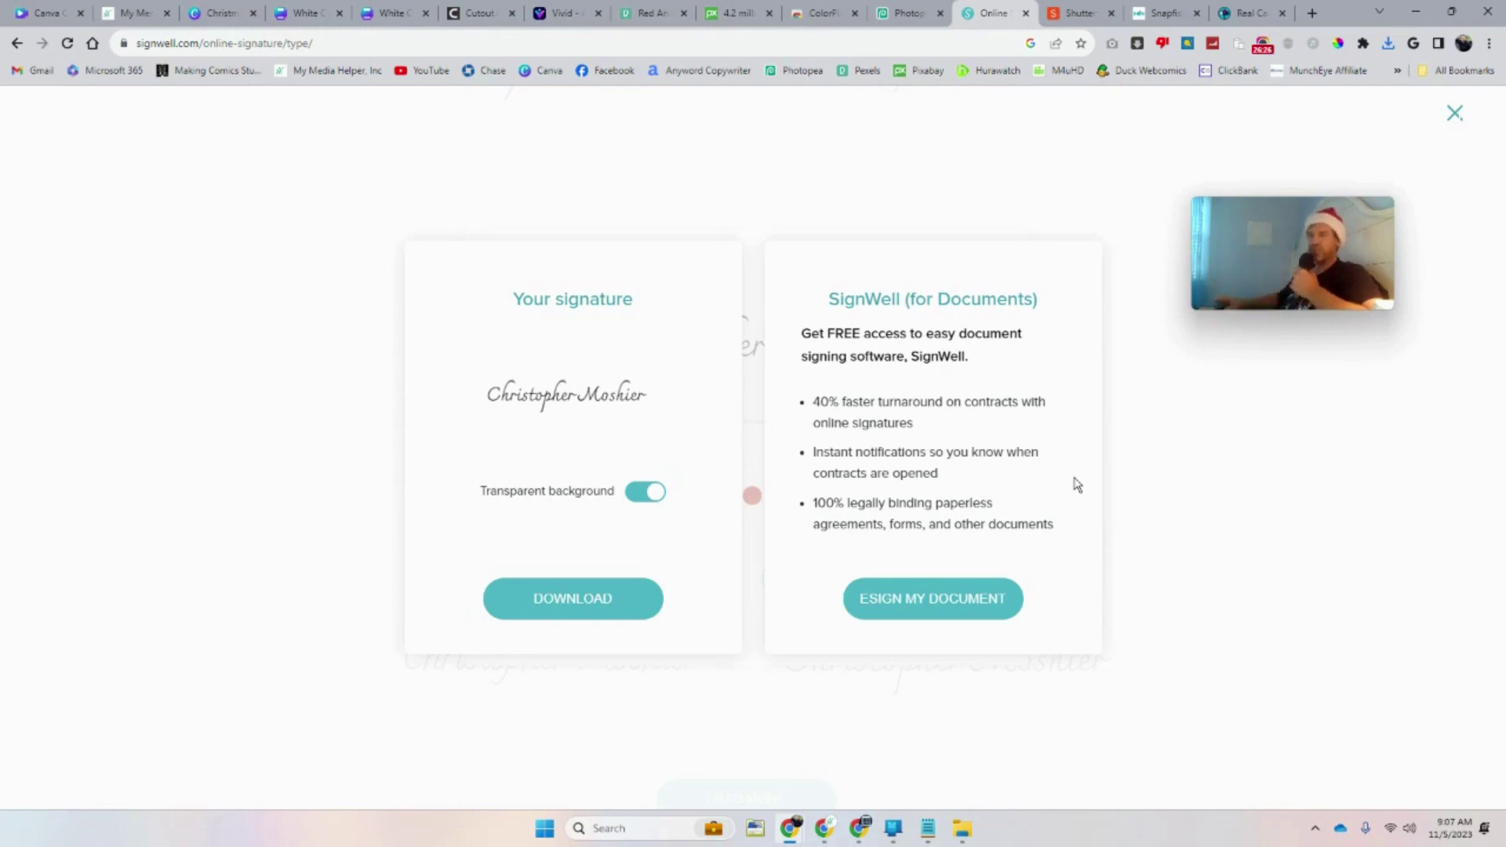
pyautogui.click(304, 16)
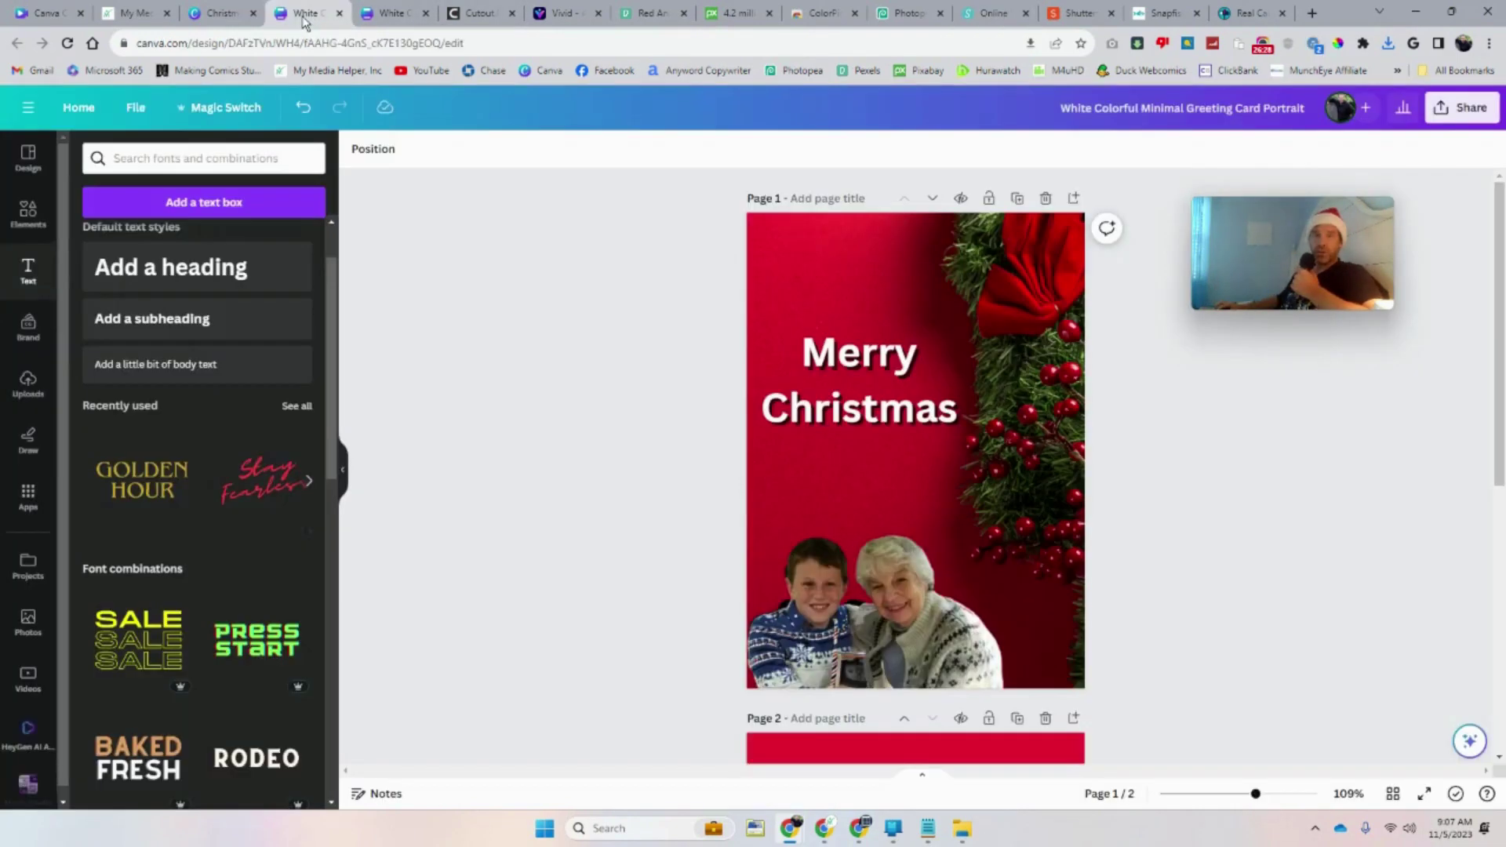
pyautogui.click(374, 14)
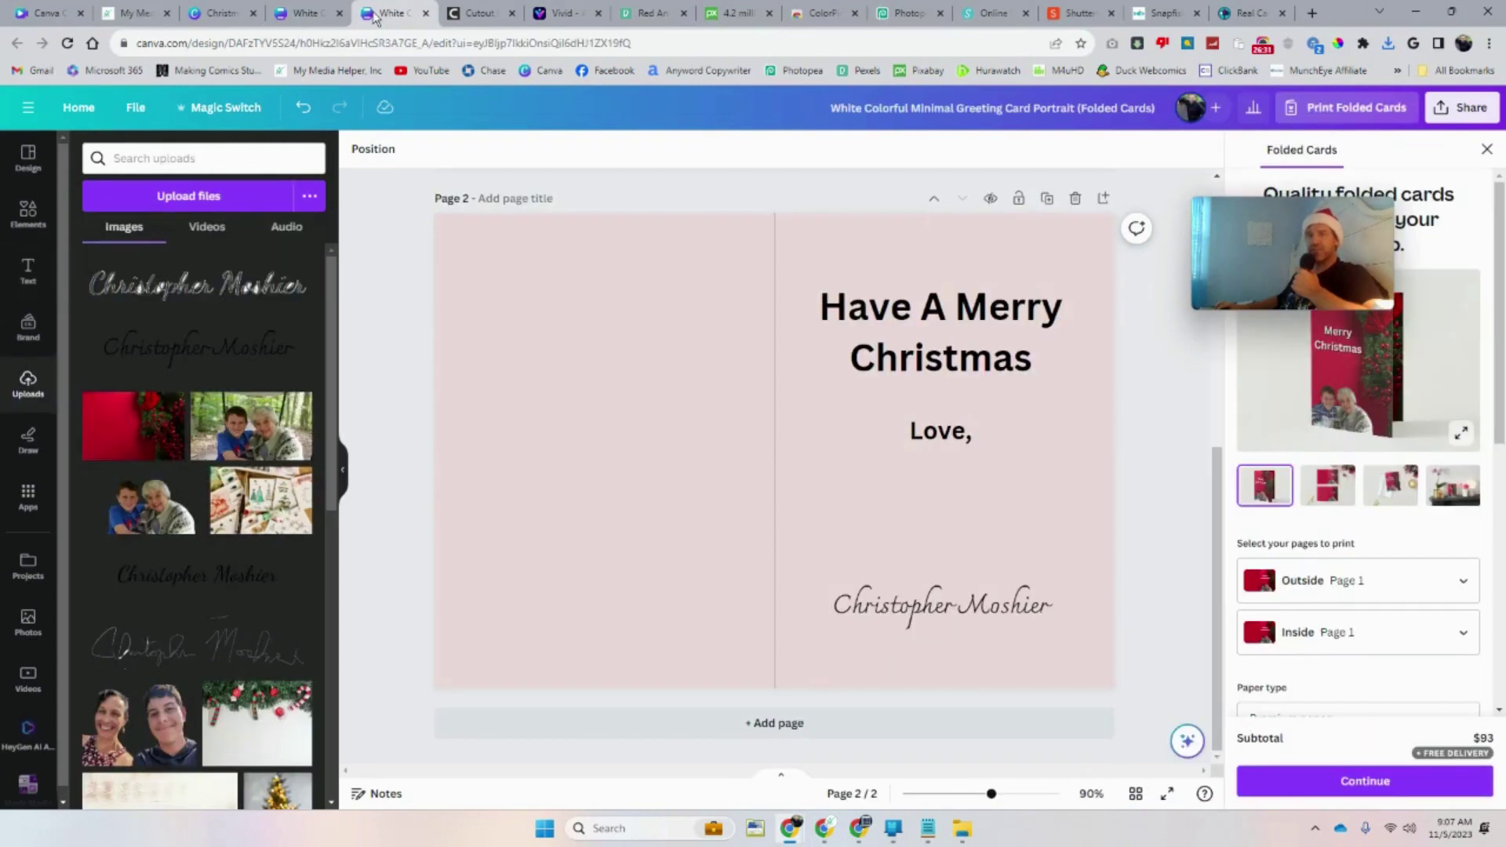
pyautogui.click(590, 355)
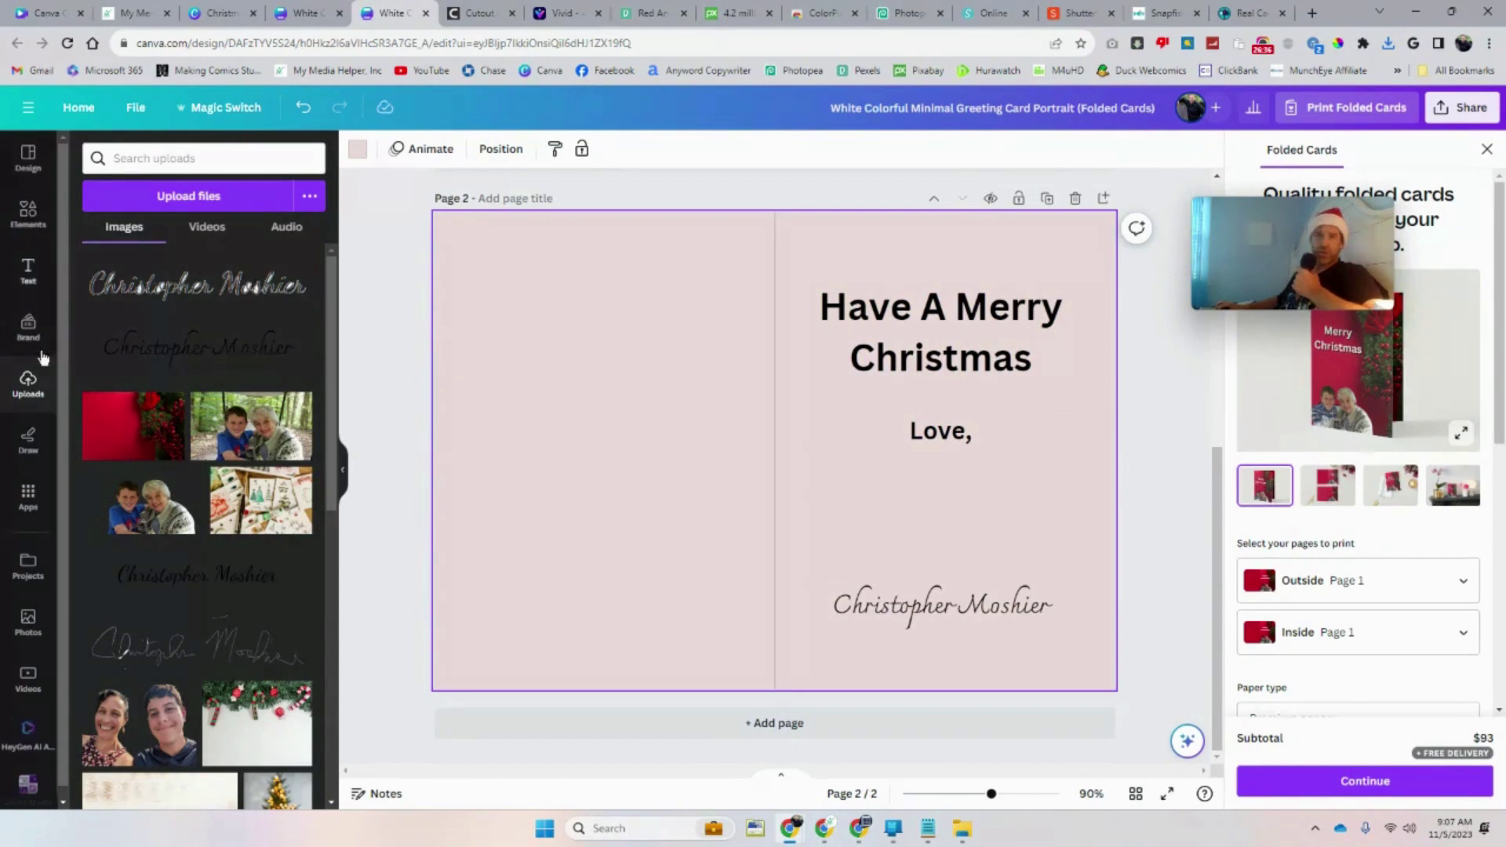
# Upload the lighthouse family photo from Downloads, then place and shrink it on the left inside panel
pyautogui.scroll(-2, 131, 647)
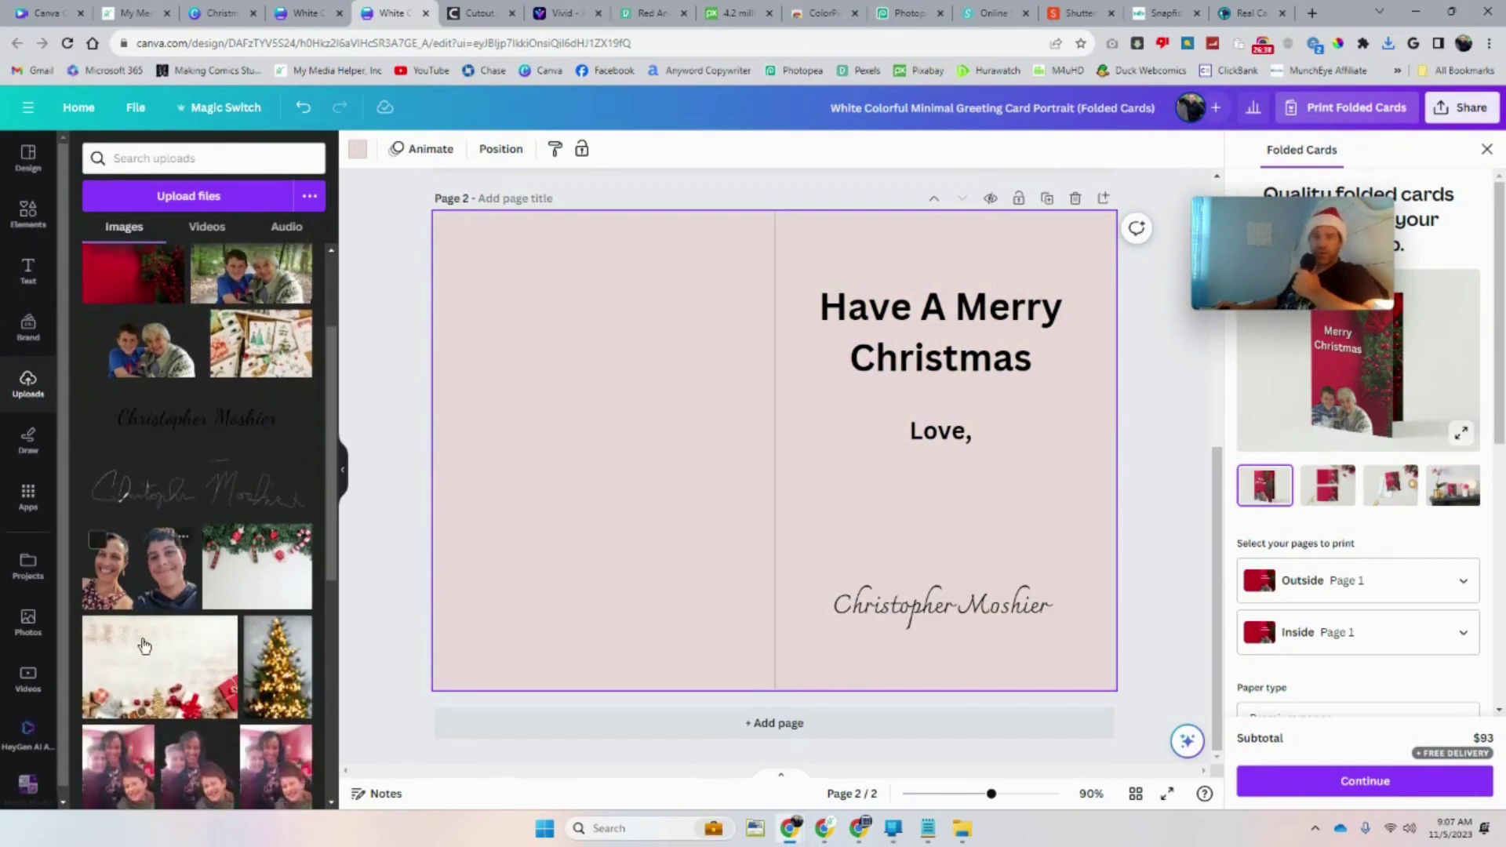
pyautogui.click(959, 832)
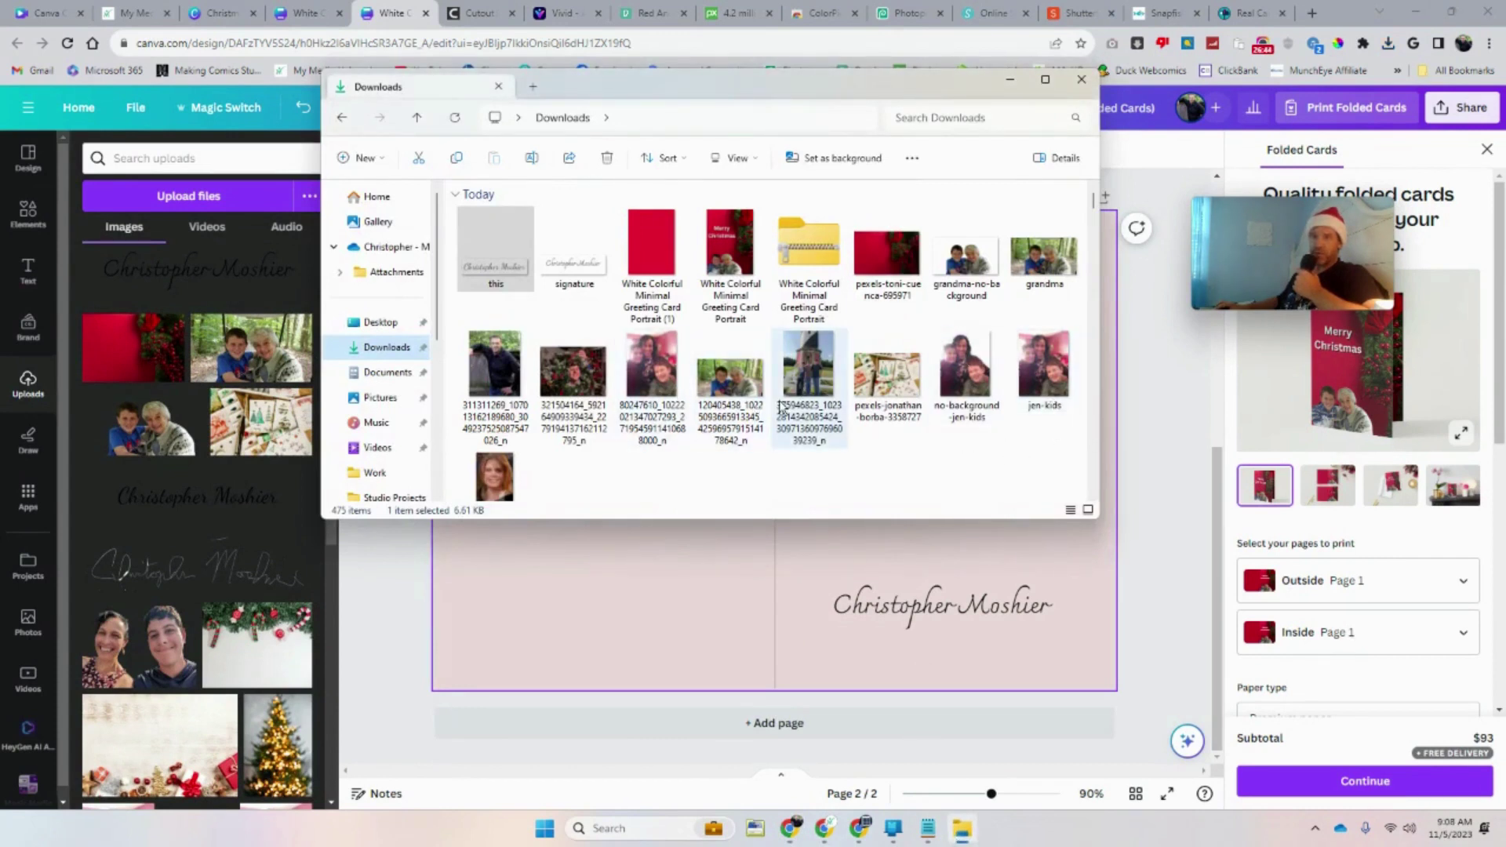
pyautogui.moveTo(580, 392); pyautogui.dragTo(200, 386)
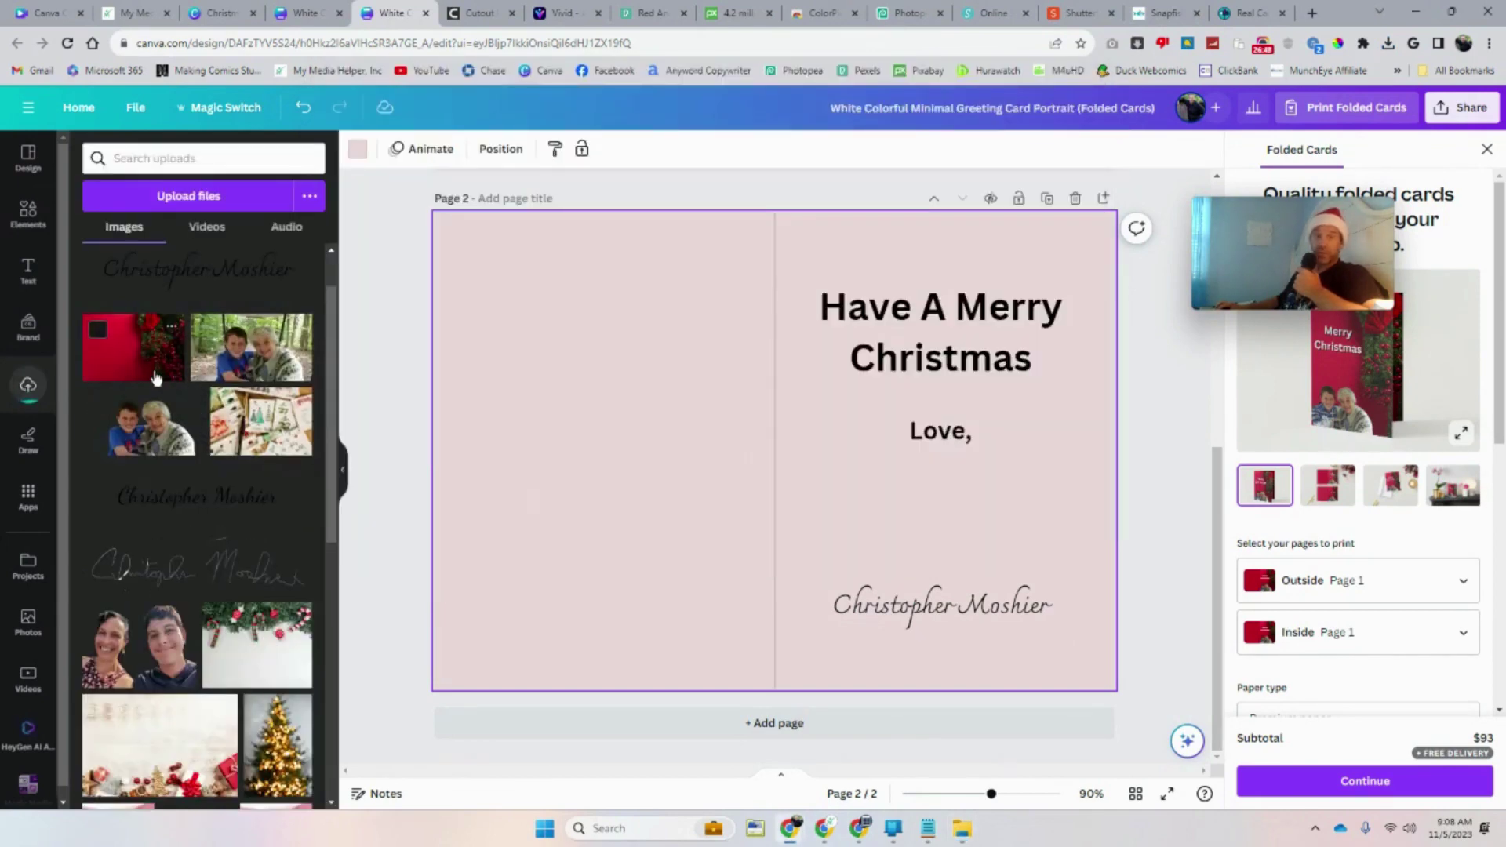
pyautogui.moveTo(105, 282); pyautogui.dragTo(511, 292)
pyautogui.moveTo(753, 252); pyautogui.dragTo(628, 385)
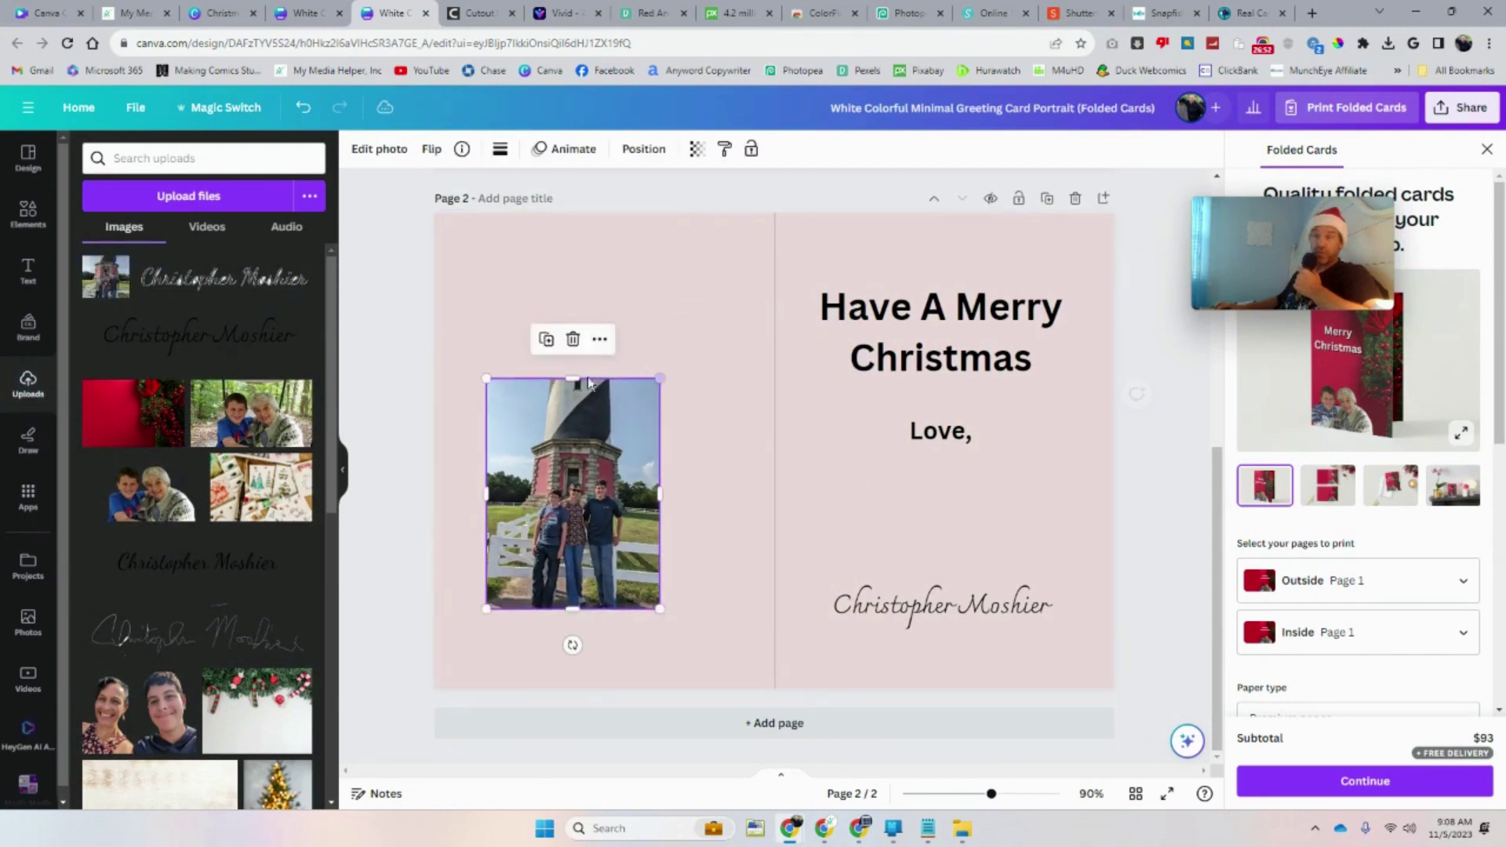
pyautogui.moveTo(571, 451); pyautogui.dragTo(604, 391)
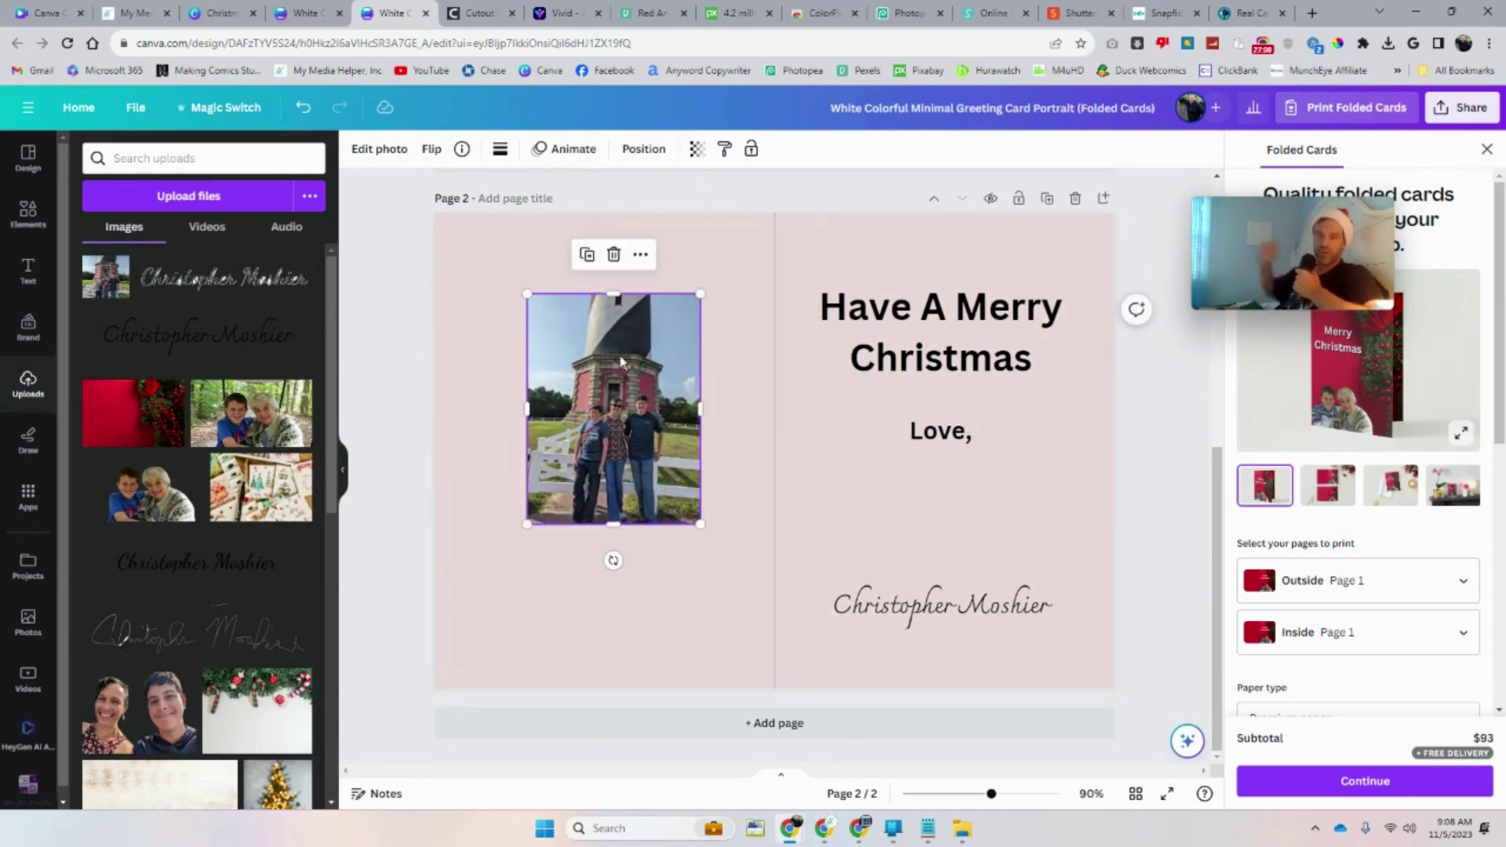
pyautogui.moveTo(604, 361); pyautogui.dragTo(516, 275)
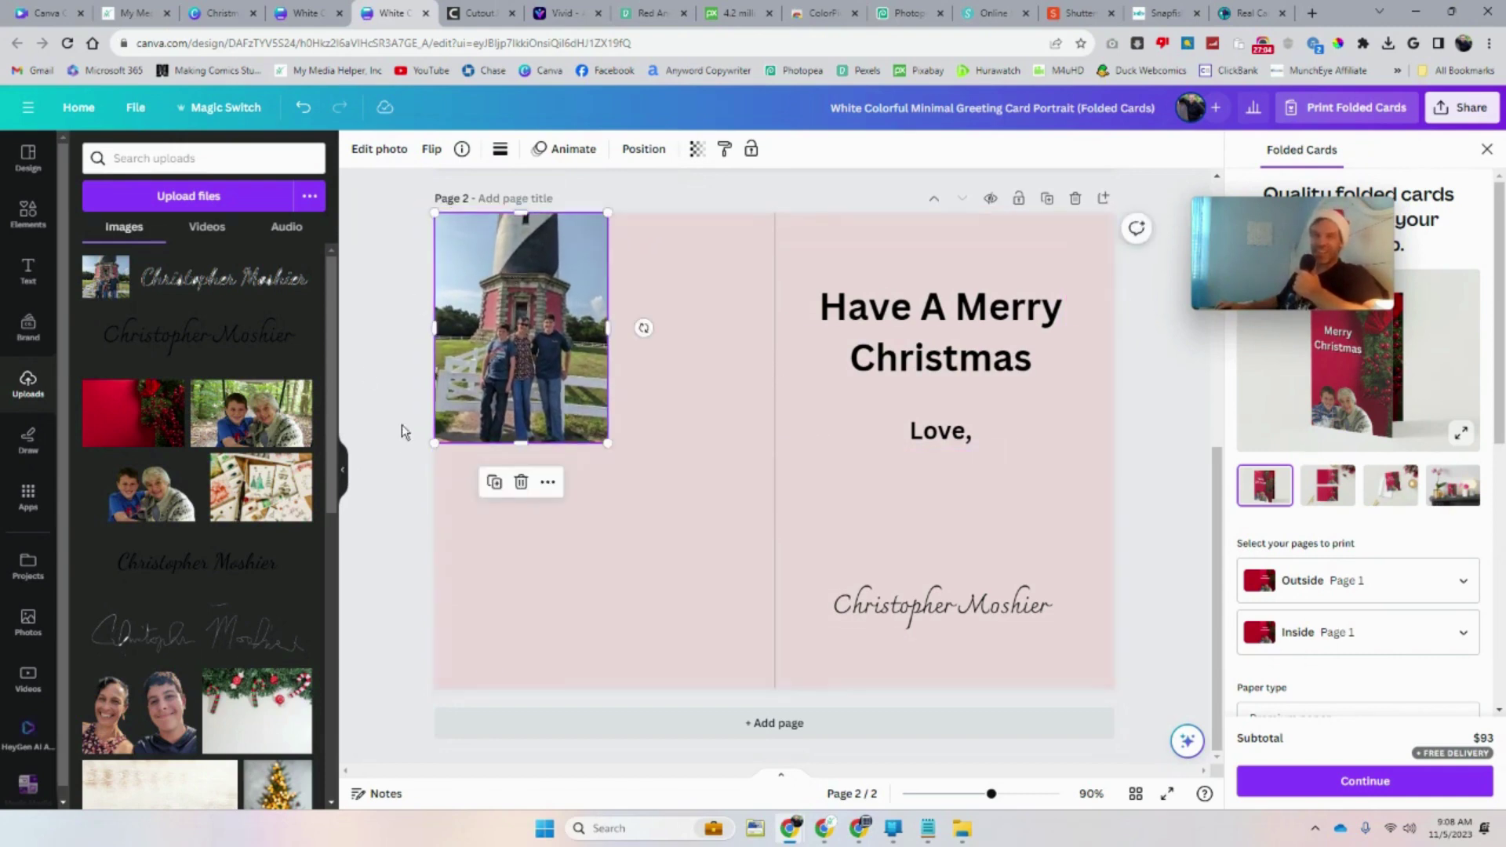
# Add an 'Add a subheading' text box, widen it to one line, and move it beside the photo
pyautogui.click(27, 271)
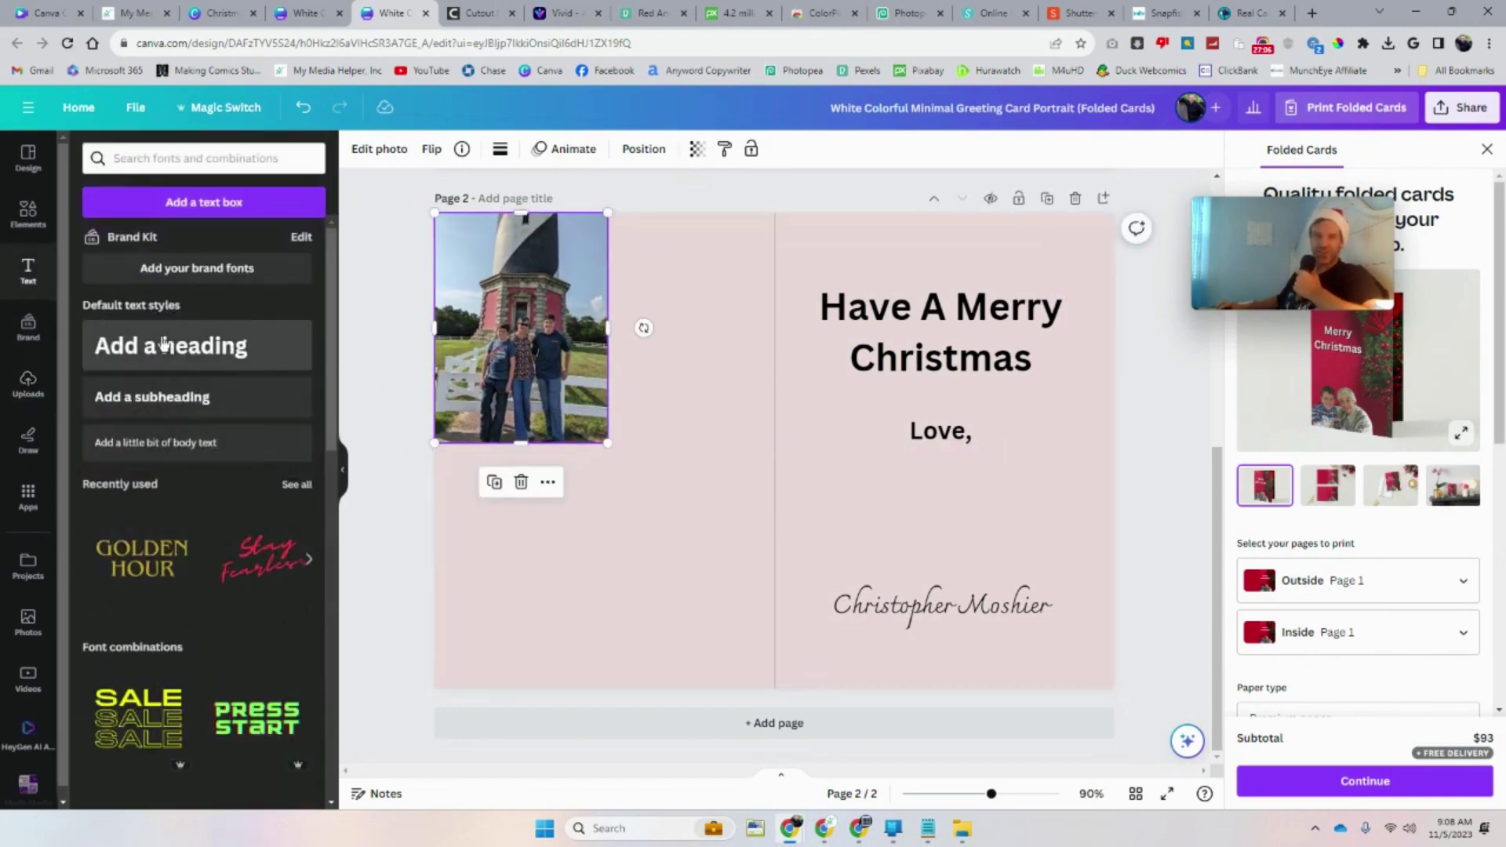
pyautogui.click(145, 396)
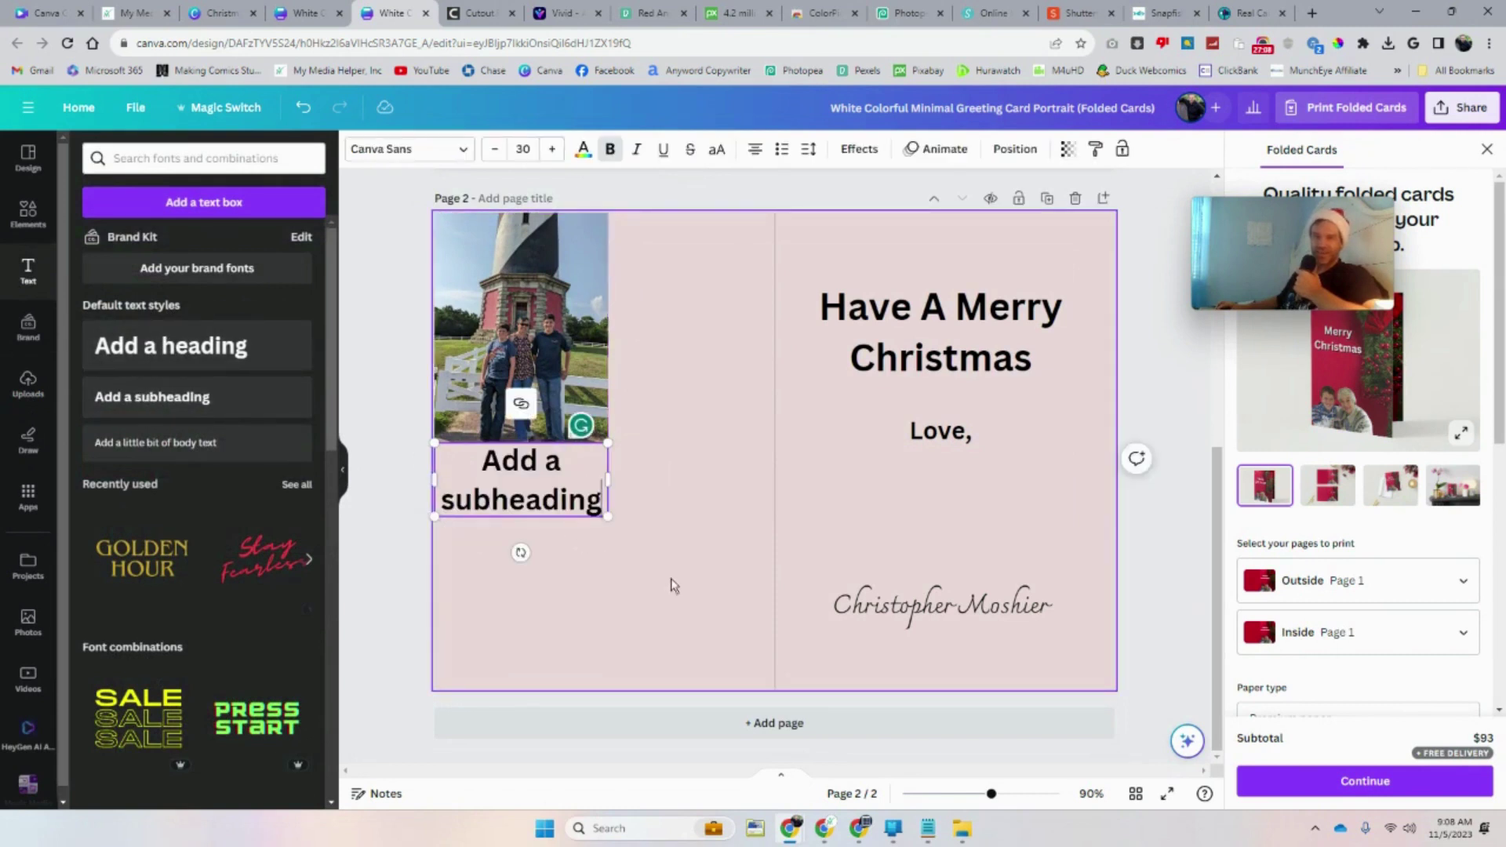
pyautogui.moveTo(608, 479); pyautogui.dragTo(728, 463)
pyautogui.click(609, 491)
pyautogui.moveTo(594, 460); pyautogui.dragTo(624, 514)
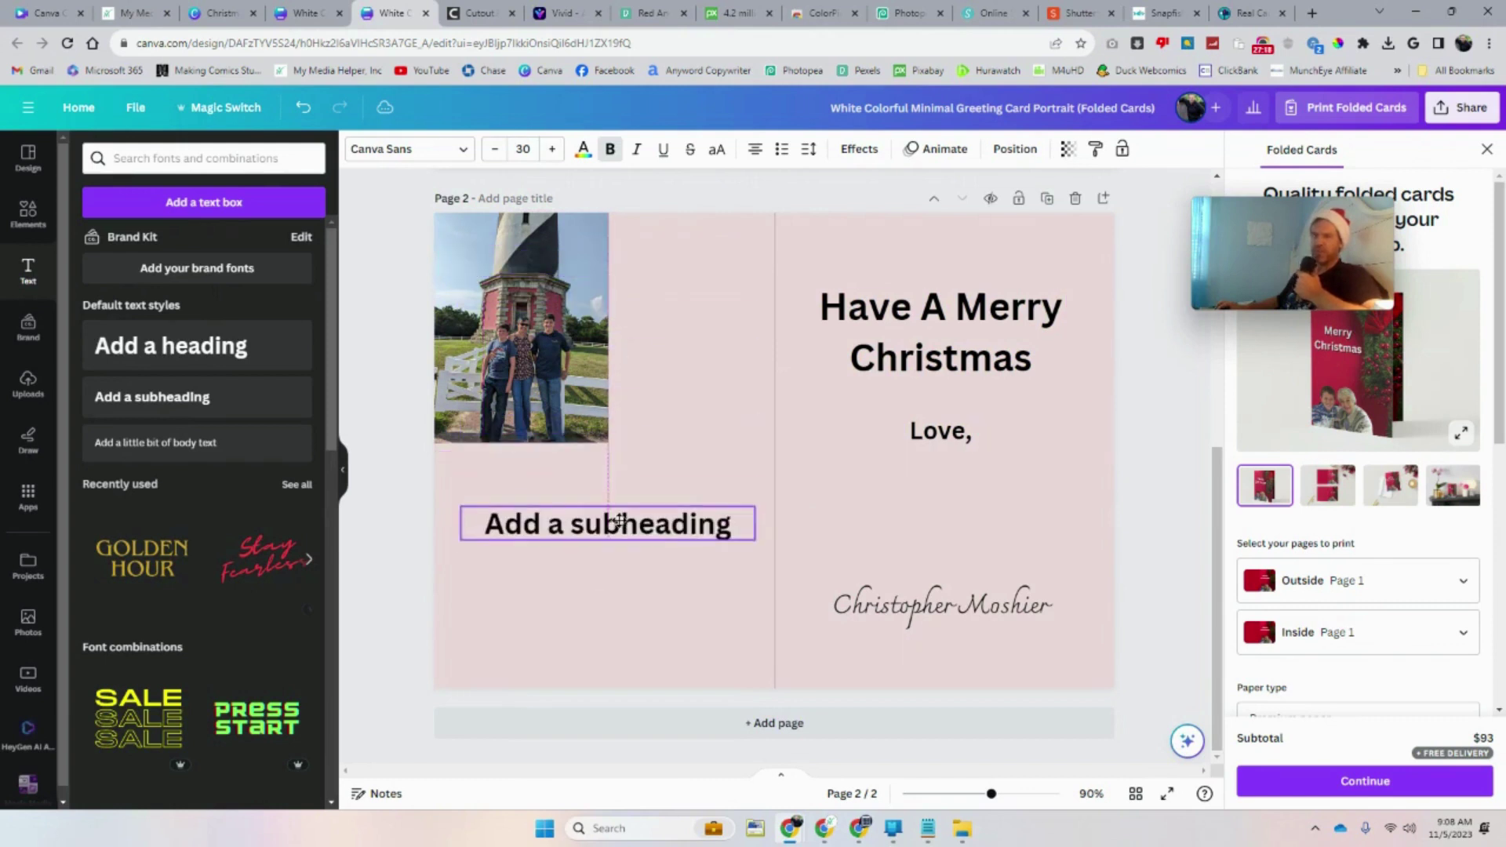
# Centre the photo on the left panel, undo its accidental tilt, and centre the subheading beneath it
pyautogui.click(534, 314)
pyautogui.moveTo(533, 310); pyautogui.dragTo(614, 355)
pyautogui.moveTo(609, 506)
pyautogui.mouseDown()
pyautogui.moveTo(649, 552)
pyautogui.moveTo(613, 519)
pyautogui.mouseUp()
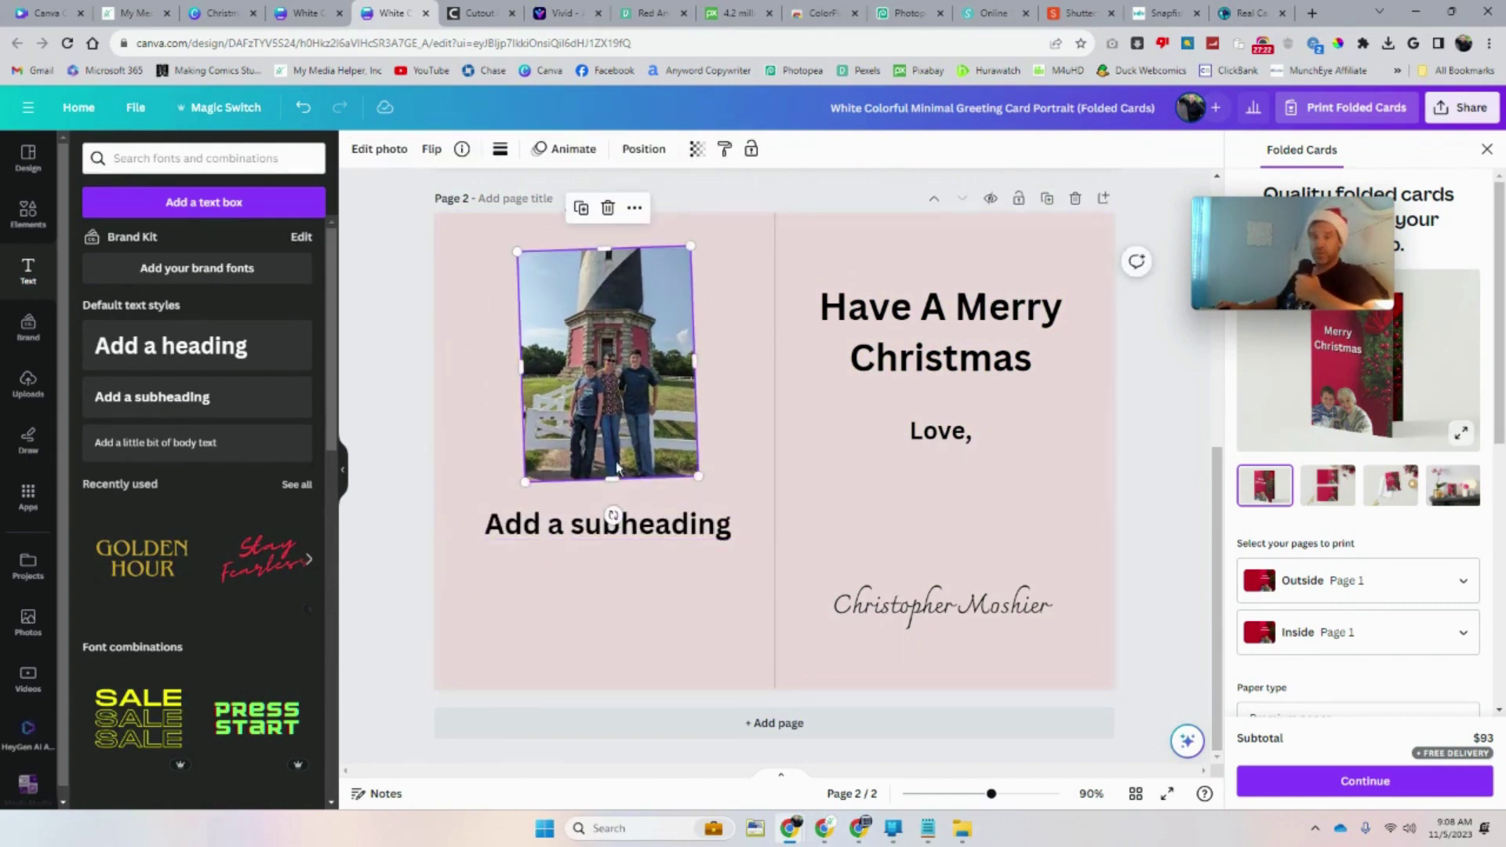
pyautogui.click(304, 110)
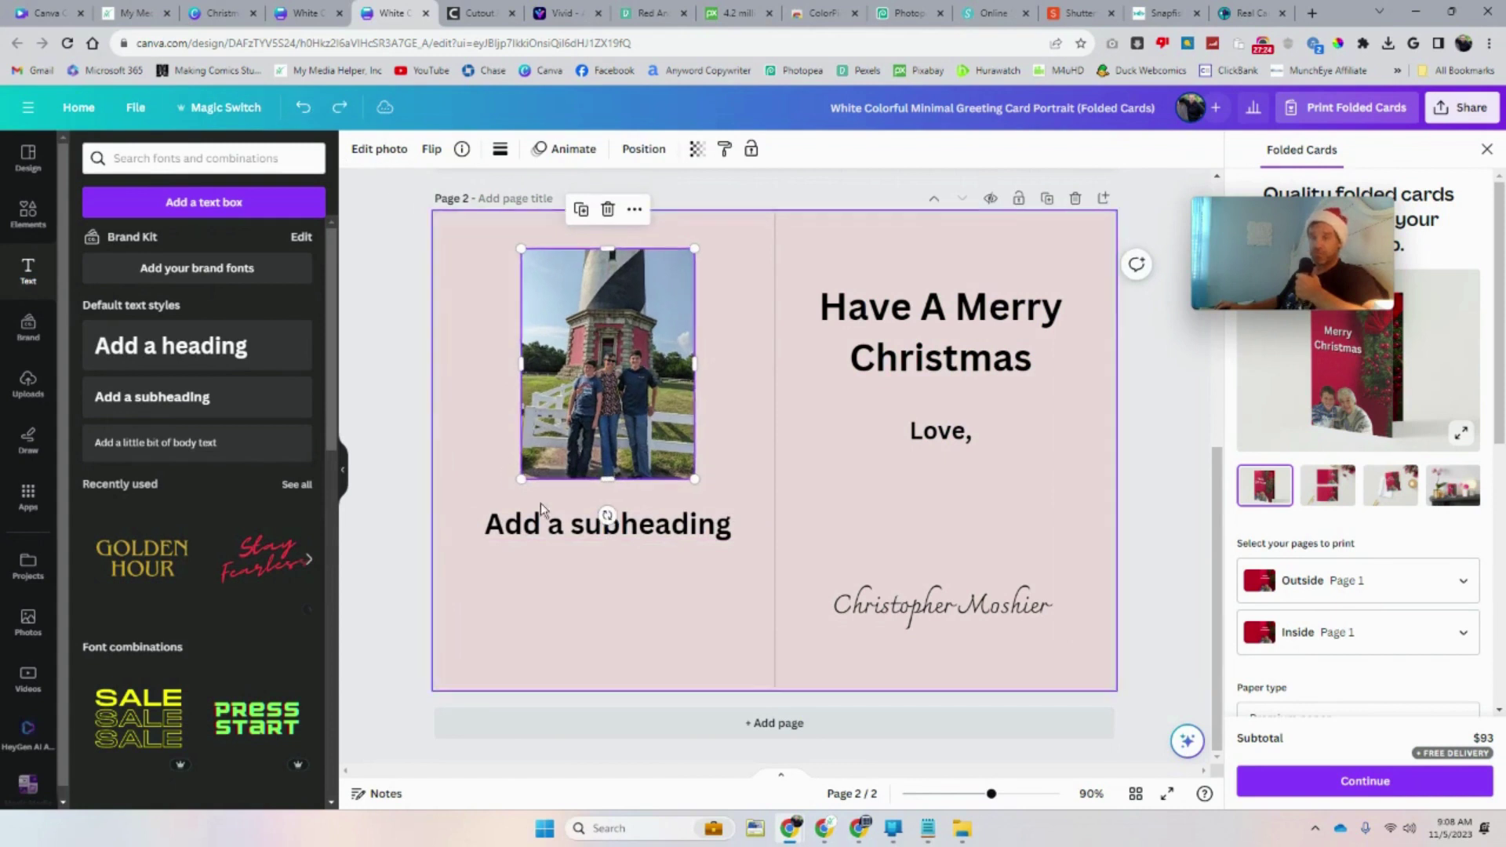
pyautogui.click(632, 650)
pyautogui.click(645, 524)
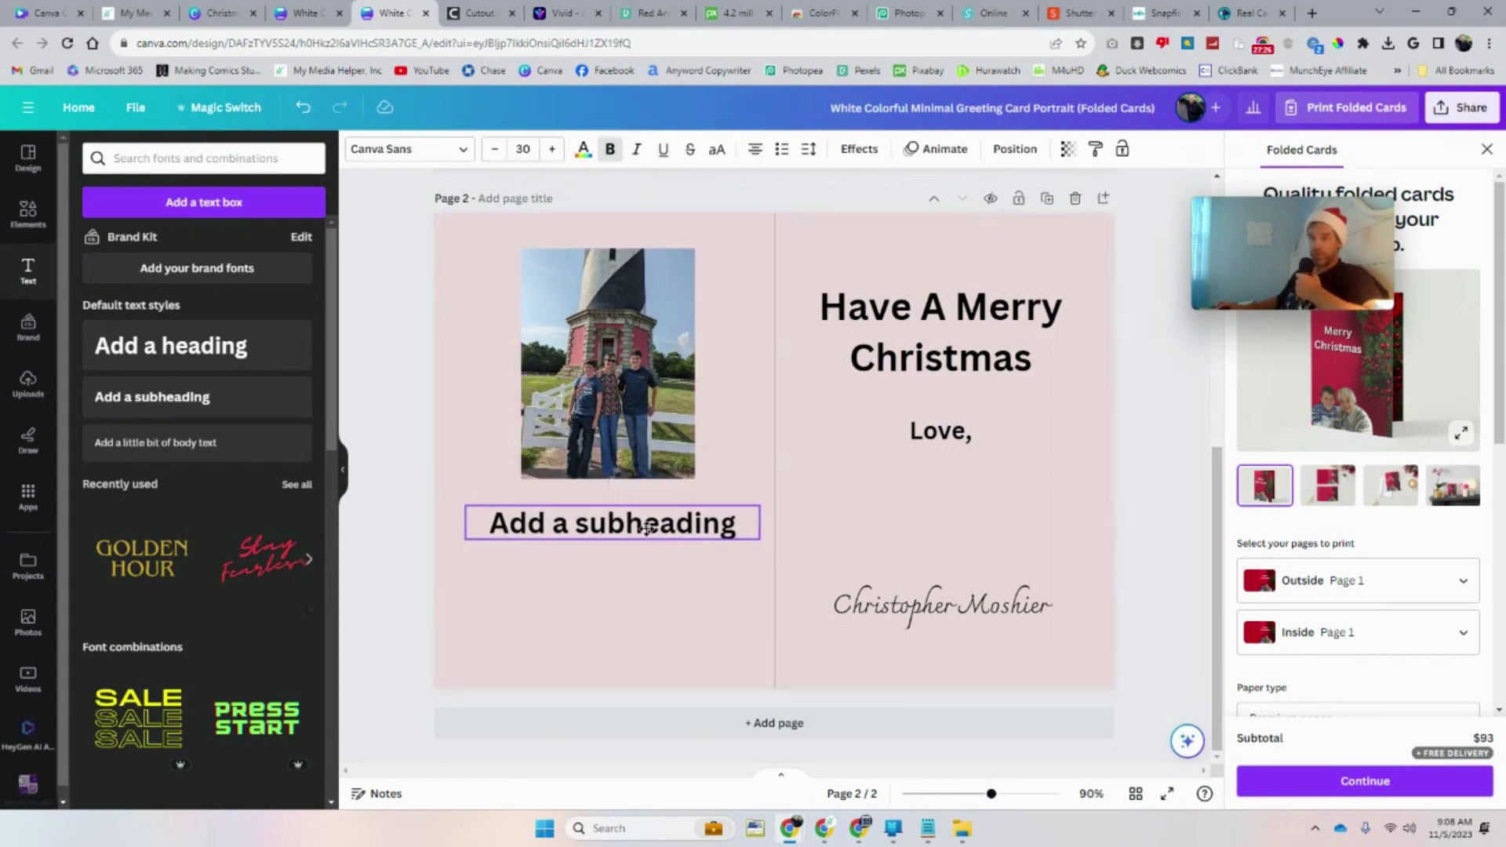
pyautogui.moveTo(645, 527); pyautogui.dragTo(641, 527)
# Browse the folded card mockup previews forward and back, then close them
pyautogui.click(1461, 436)
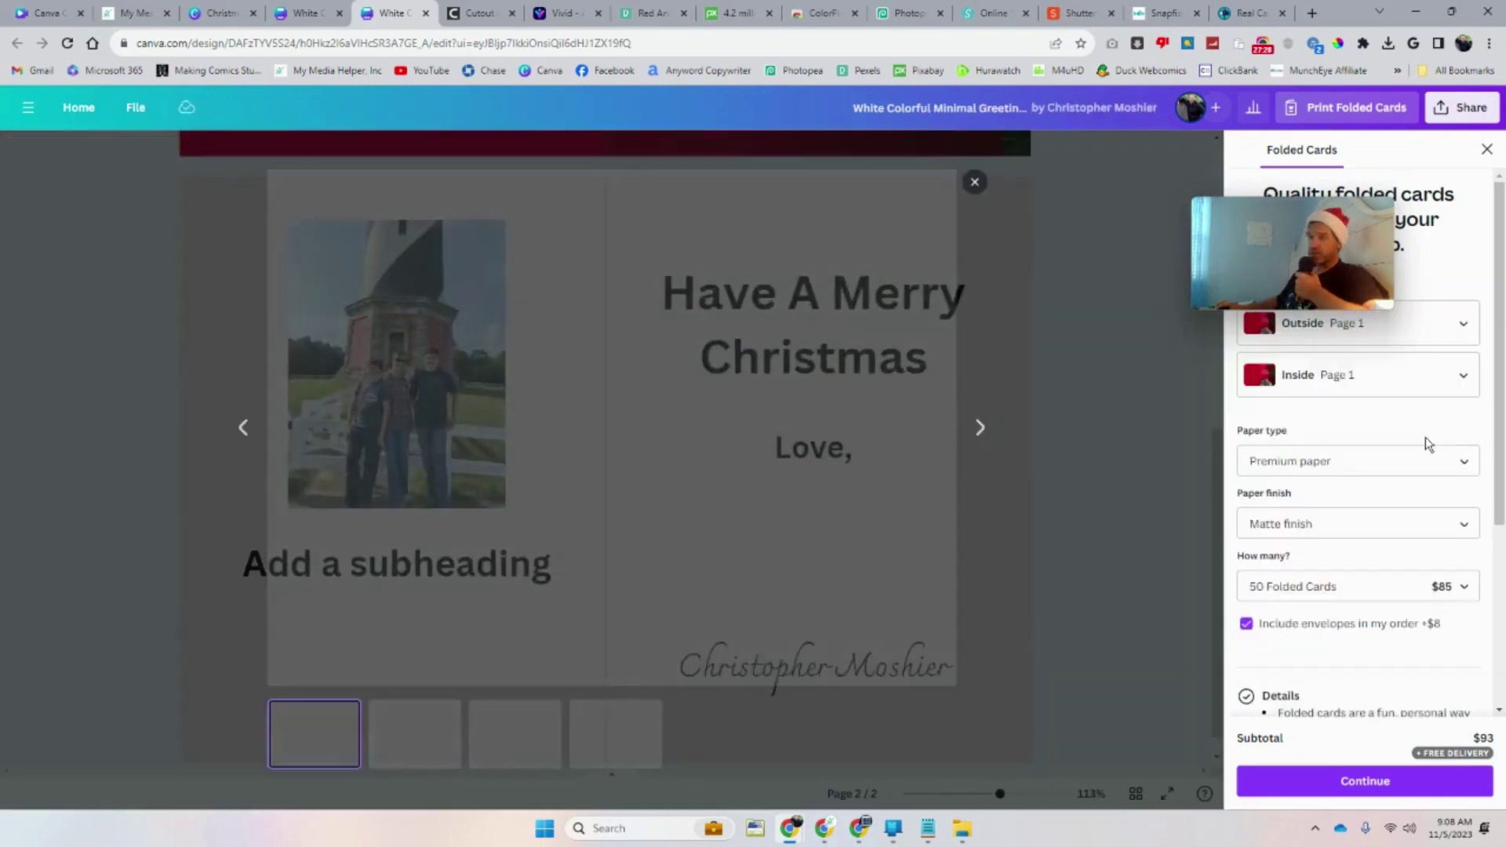
pyautogui.click(981, 429)
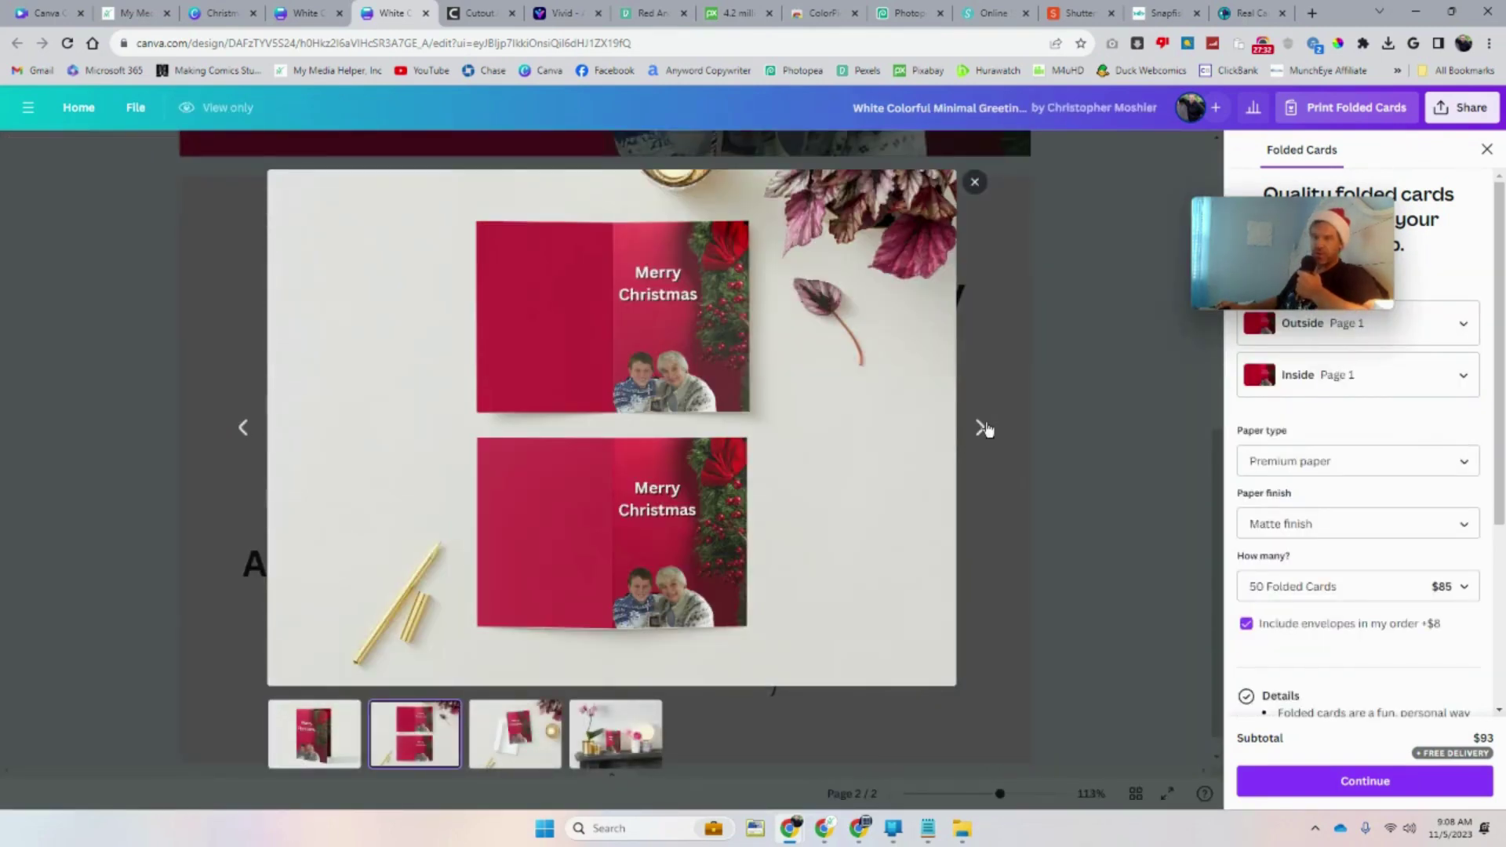
pyautogui.click(980, 428)
pyautogui.click(245, 429)
pyautogui.click(245, 429)
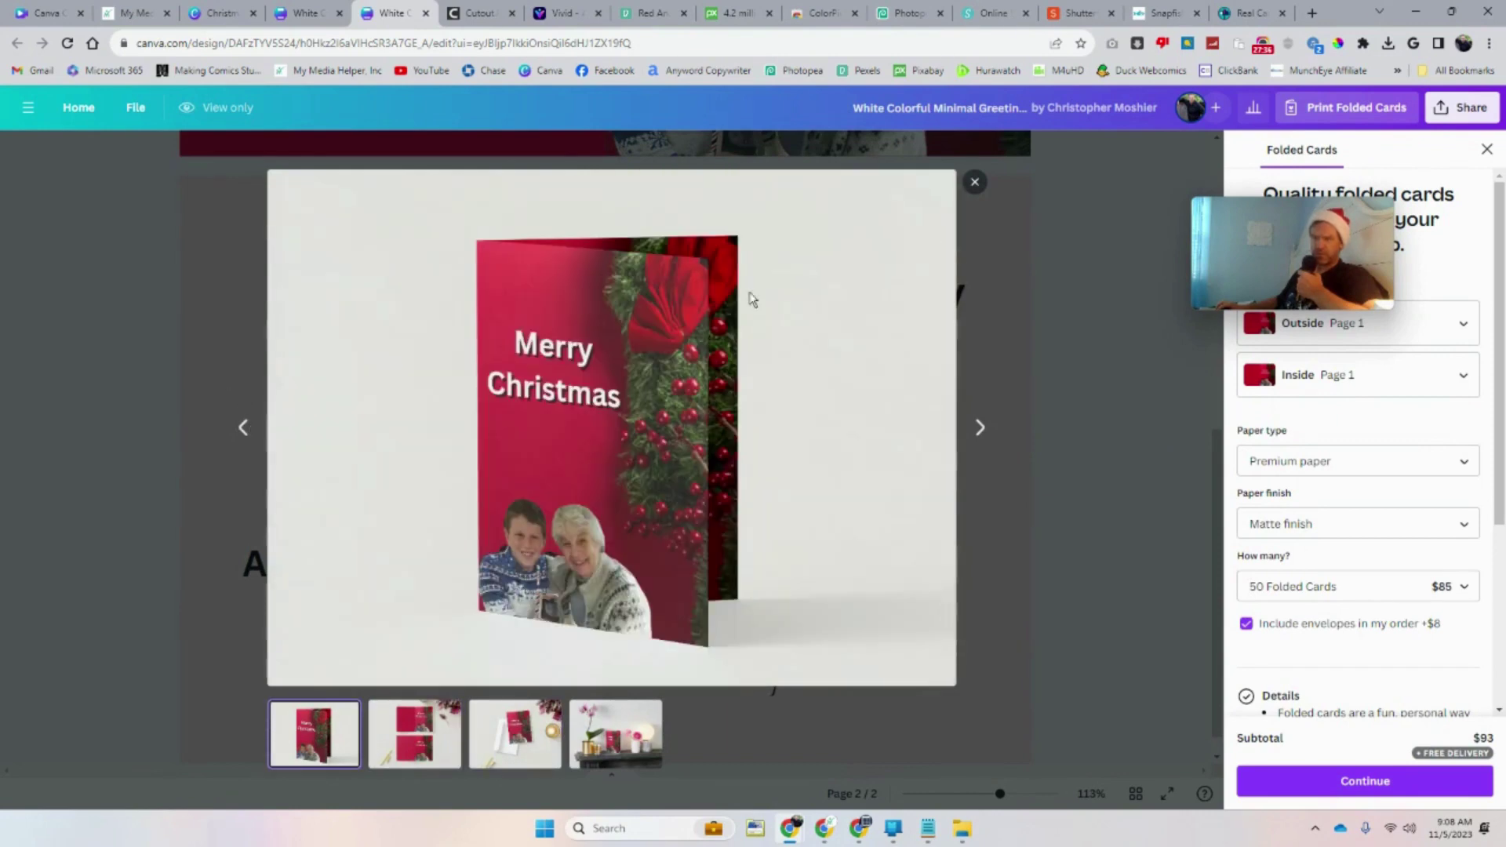
pyautogui.click(975, 183)
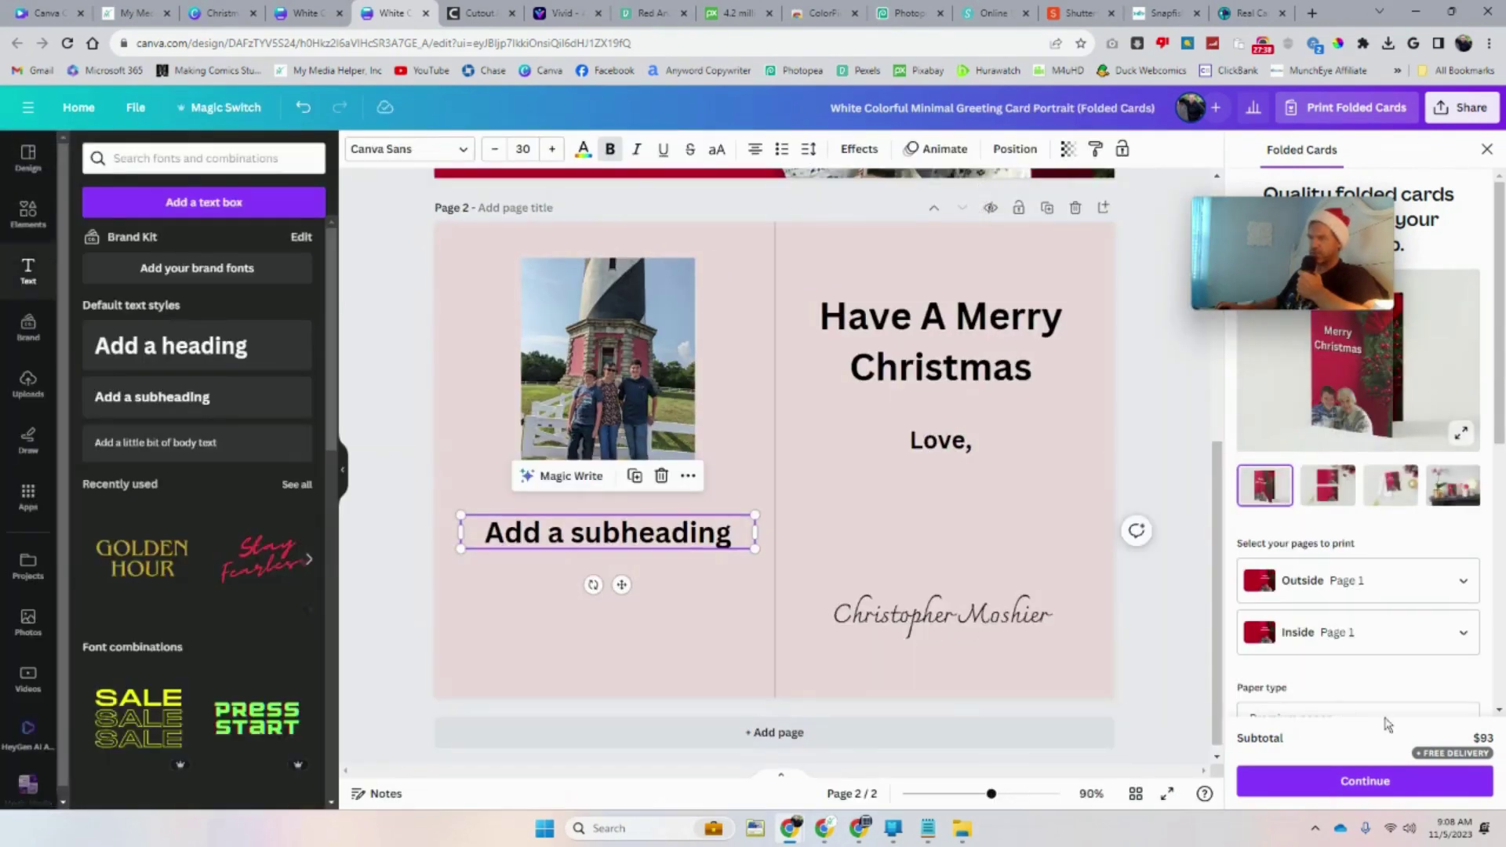
# Set the card's Inside page to Page 2
pyautogui.click(1435, 645)
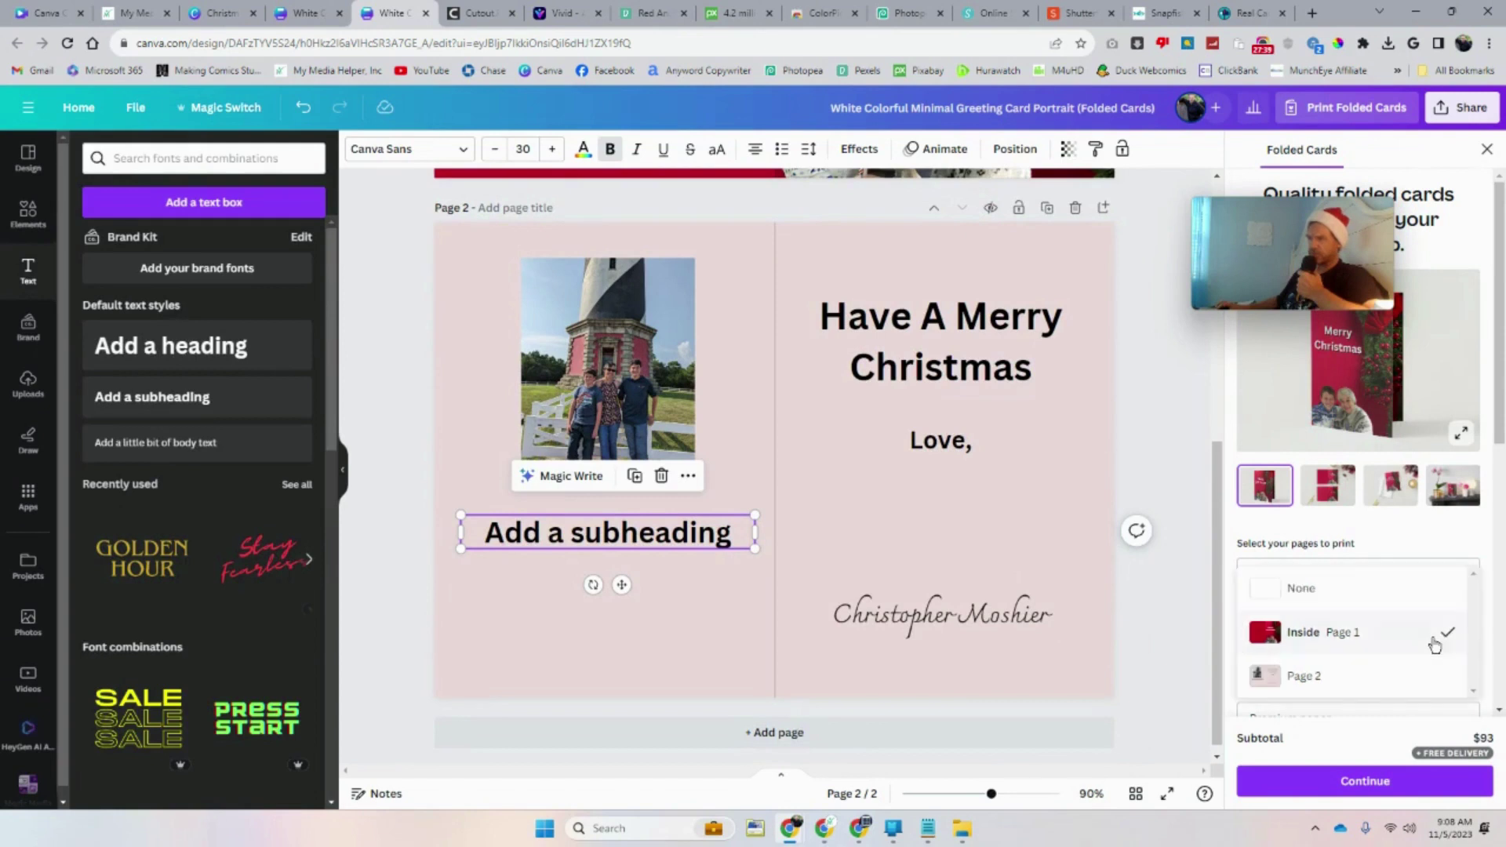
pyautogui.click(1436, 679)
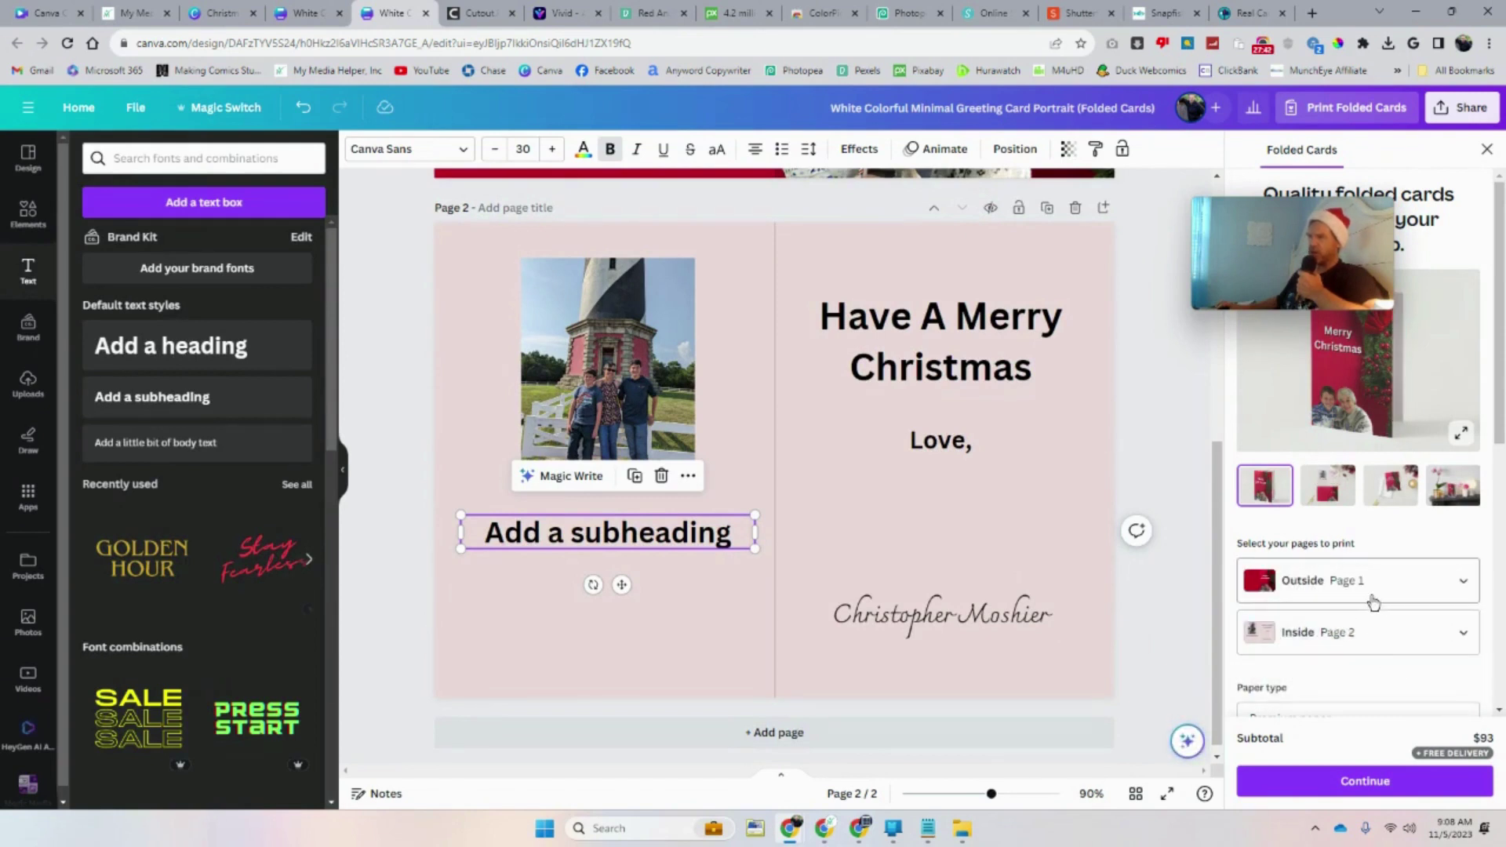
pyautogui.click(1373, 637)
pyautogui.click(1334, 598)
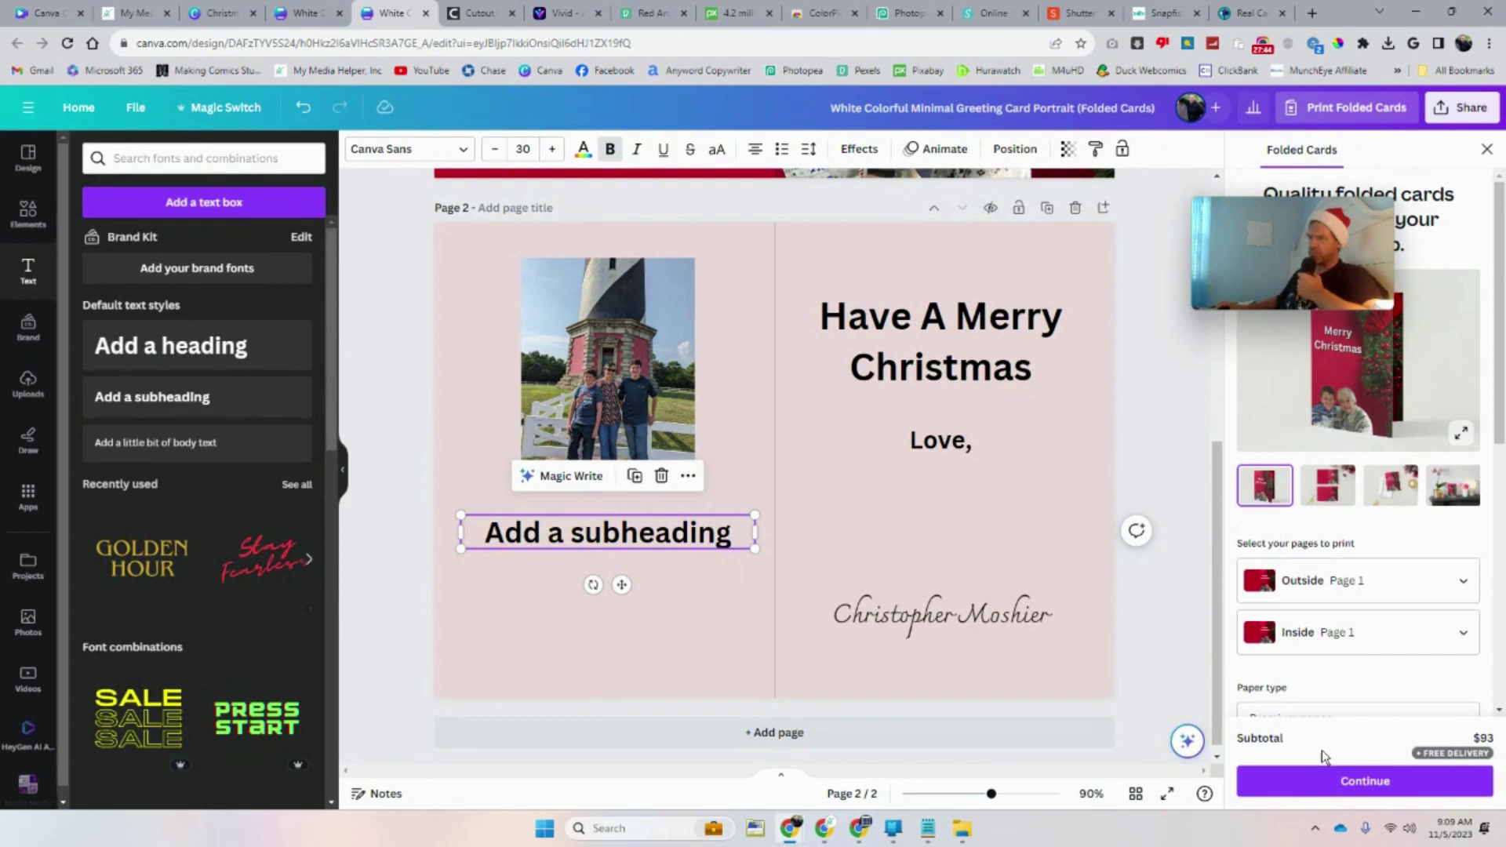
pyautogui.click(1356, 640)
pyautogui.click(1348, 673)
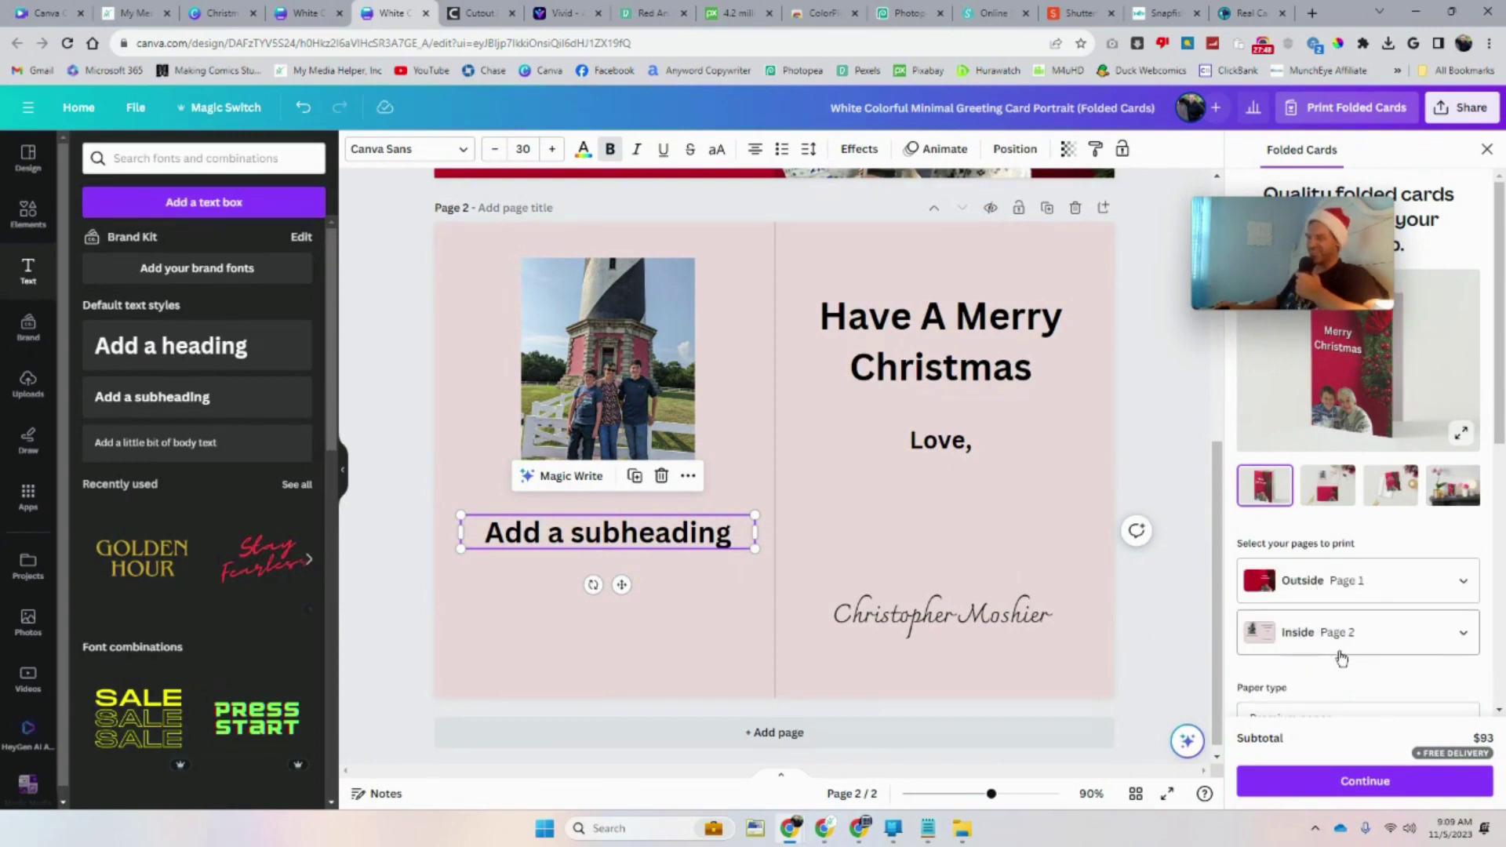
# Recheck all four mockup images of the card with the new page order
pyautogui.scroll(-3, 1338, 656)
pyautogui.scroll(3, 1343, 634)
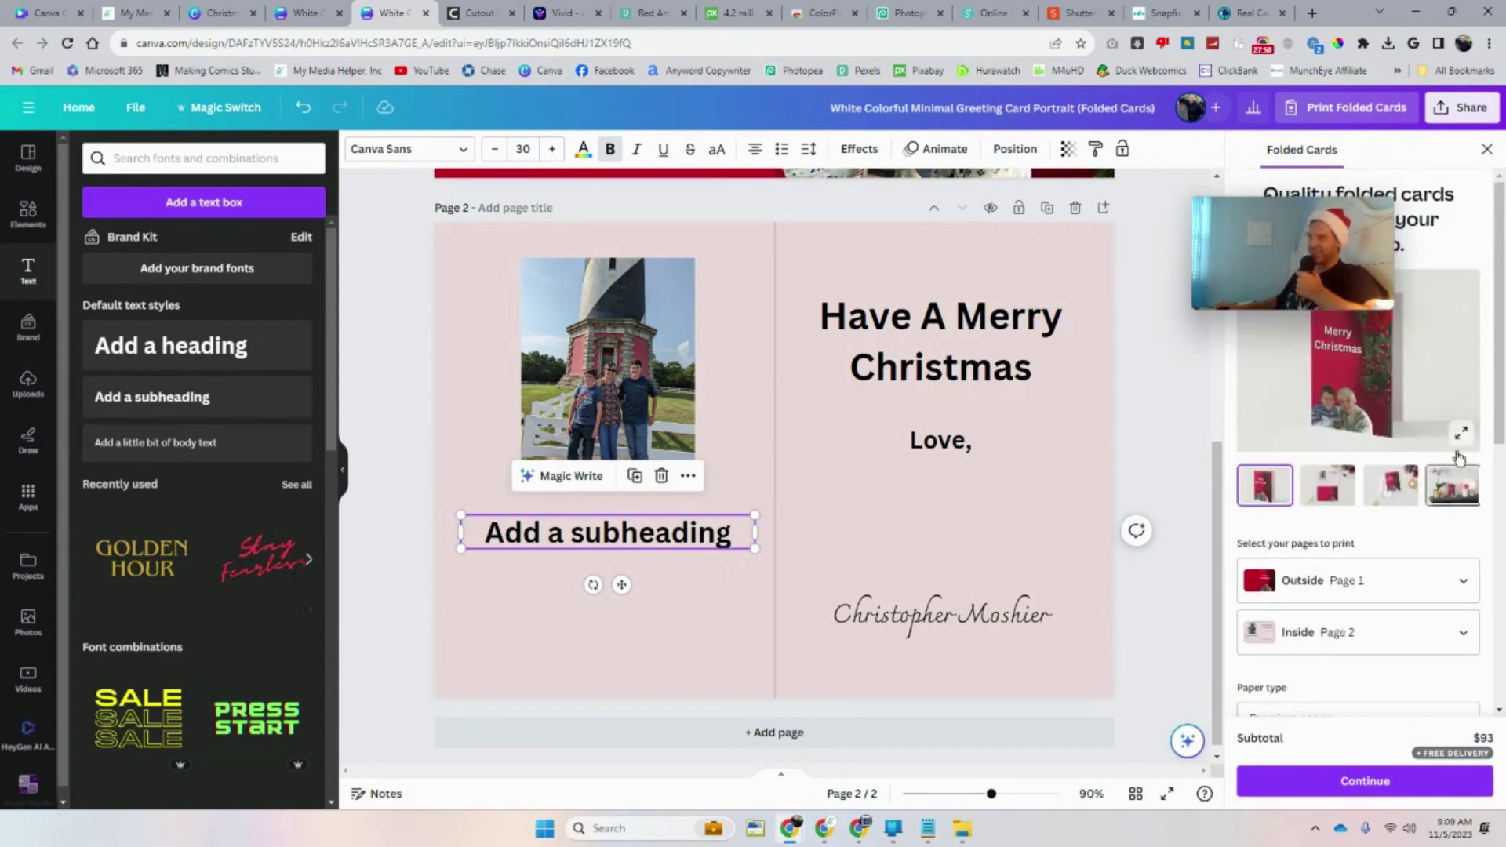
pyautogui.click(1453, 480)
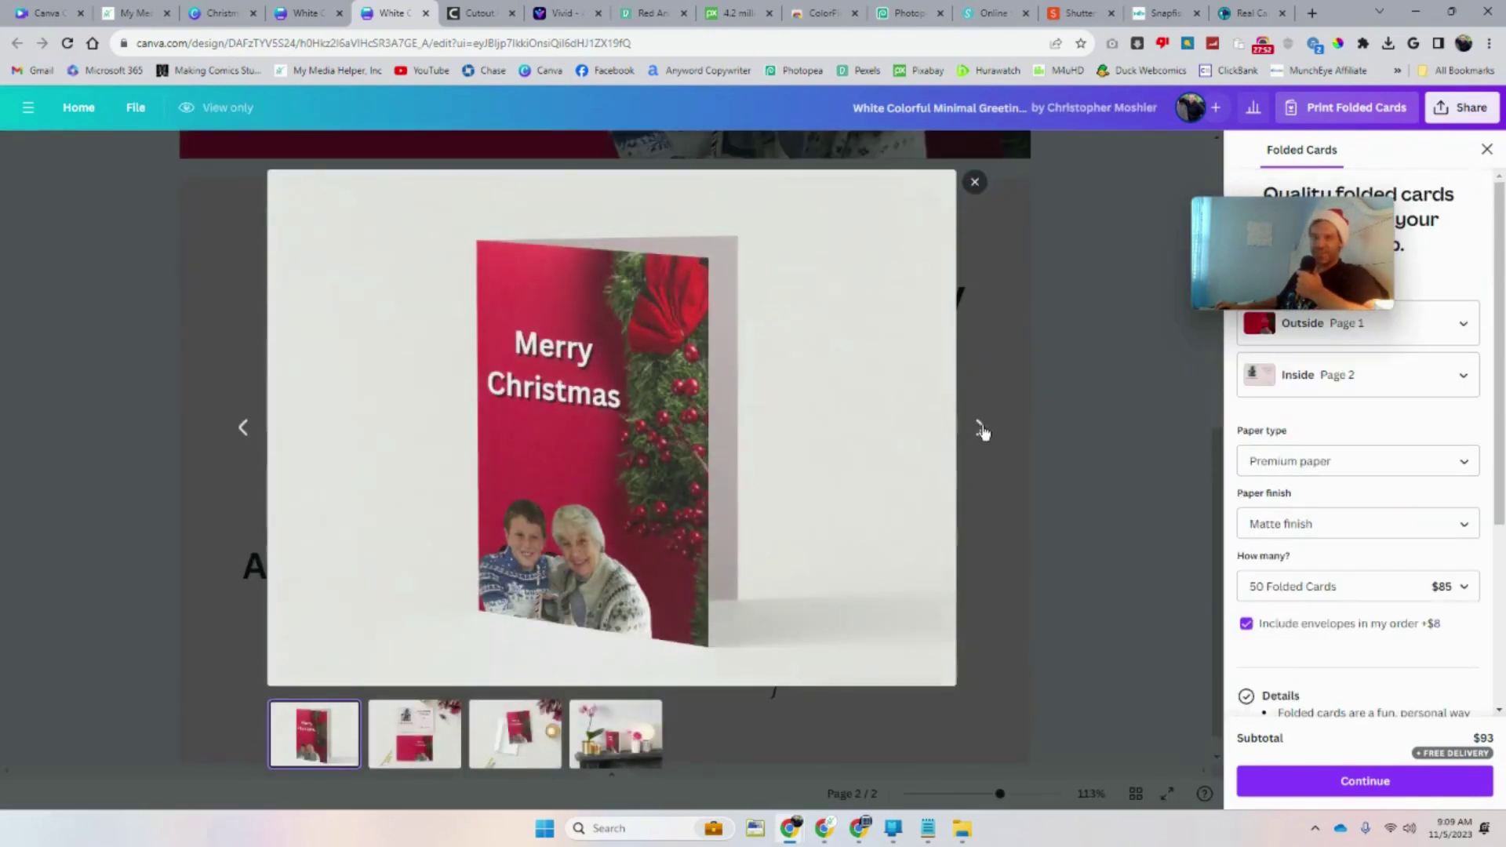
pyautogui.click(981, 429)
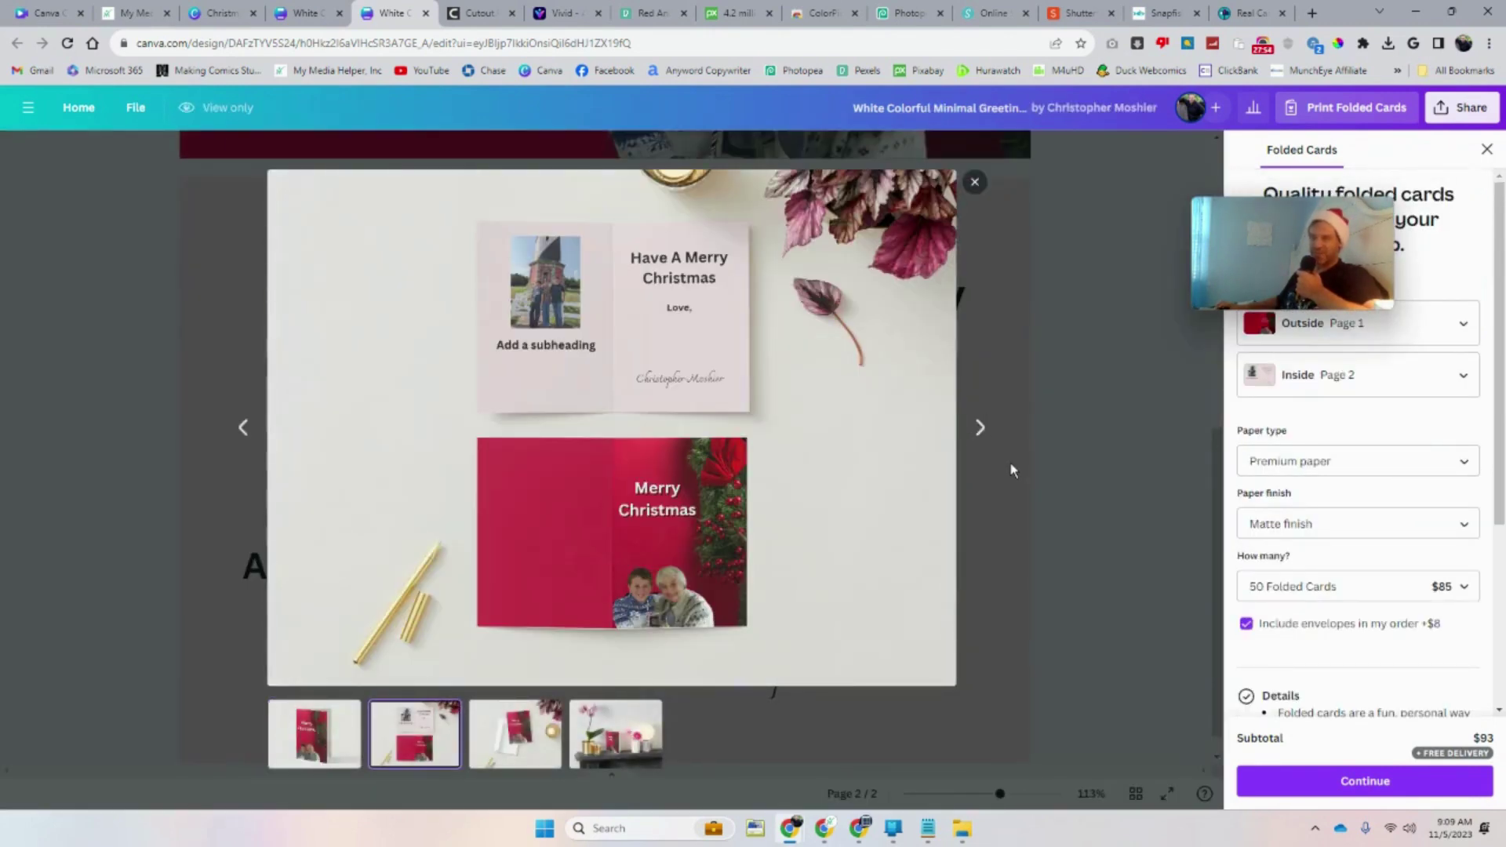
pyautogui.click(979, 429)
pyautogui.click(980, 428)
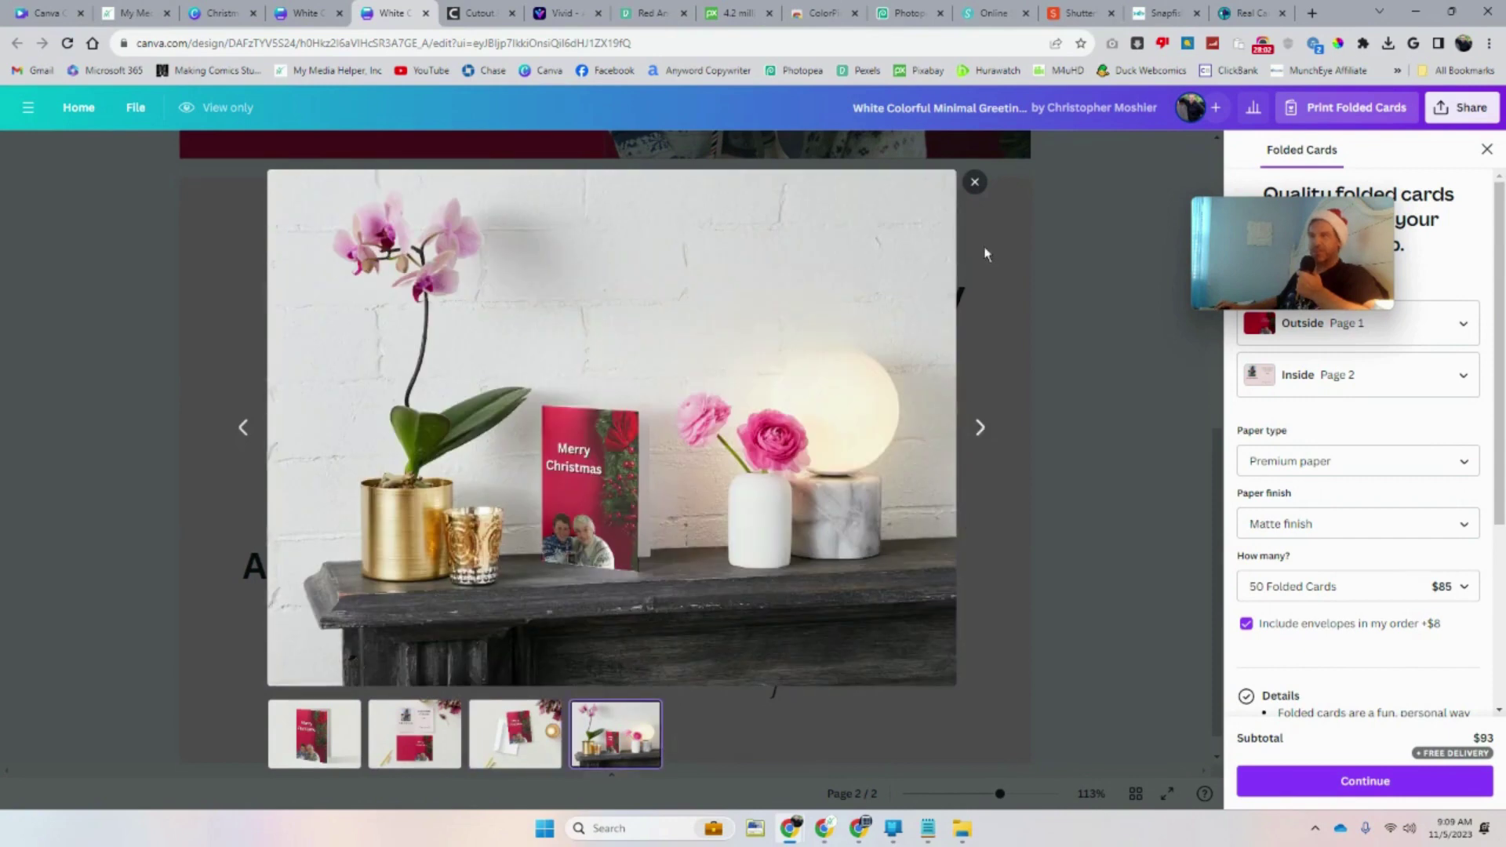
pyautogui.click(975, 182)
pyautogui.scroll(-2, 1280, 645)
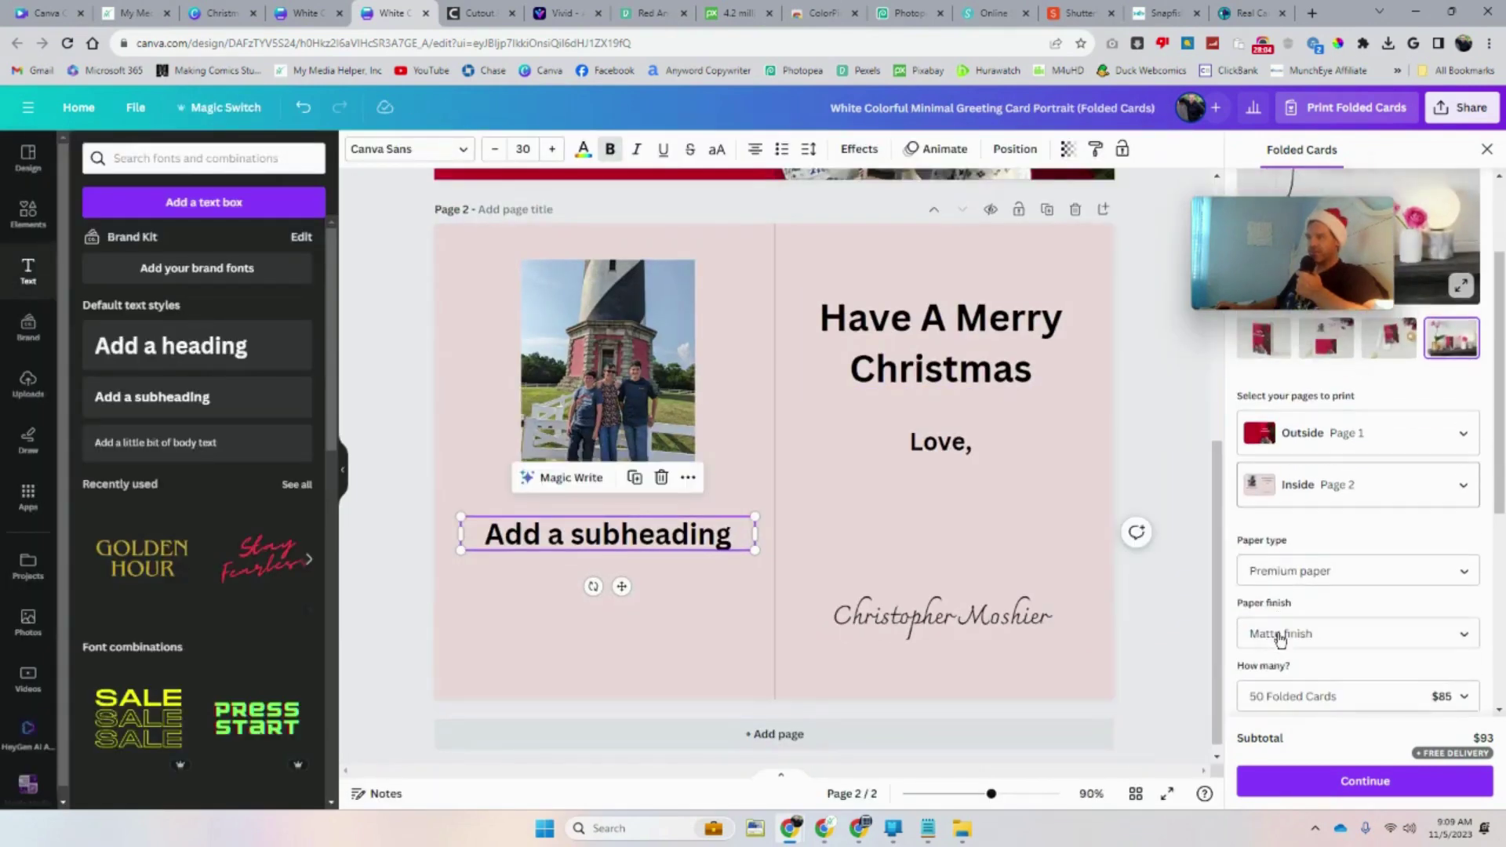
# Keep Premium paper as the paper type and Matte as the finish
pyautogui.click(1318, 563)
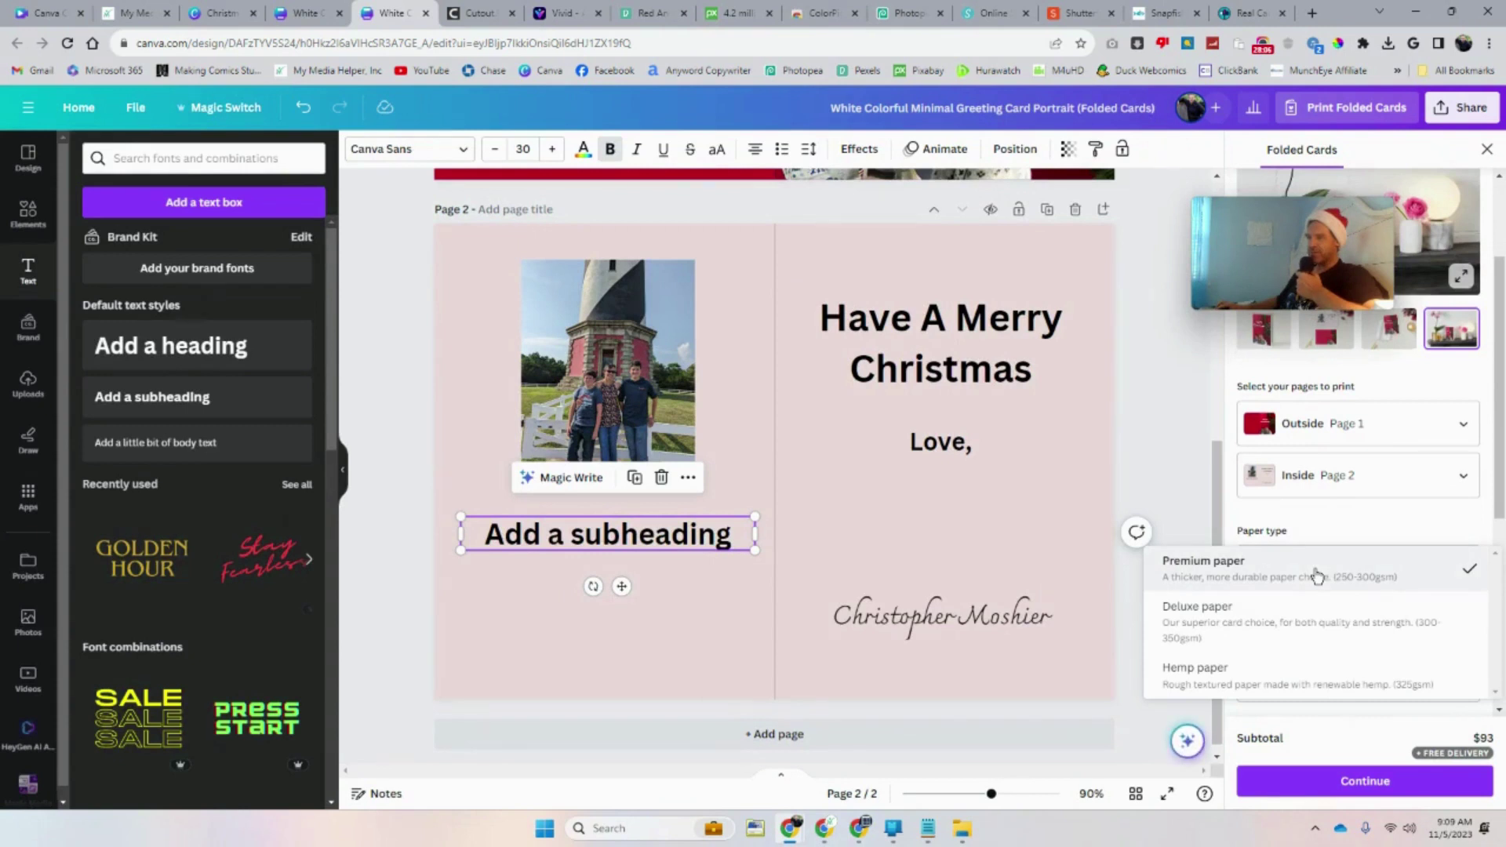
pyautogui.click(1424, 540)
pyautogui.scroll(-2, 1405, 667)
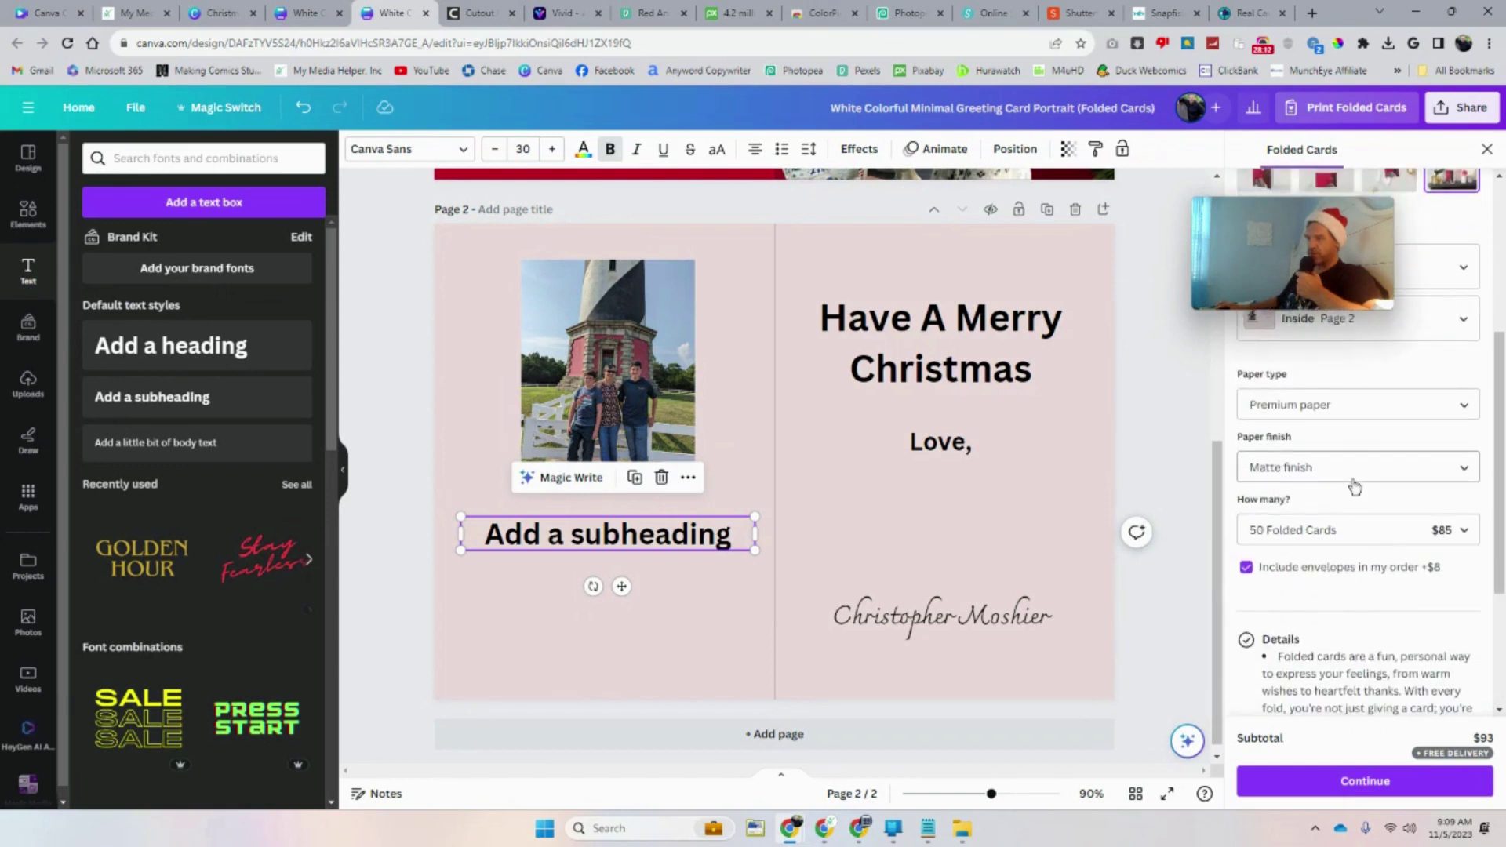
pyautogui.click(1353, 475)
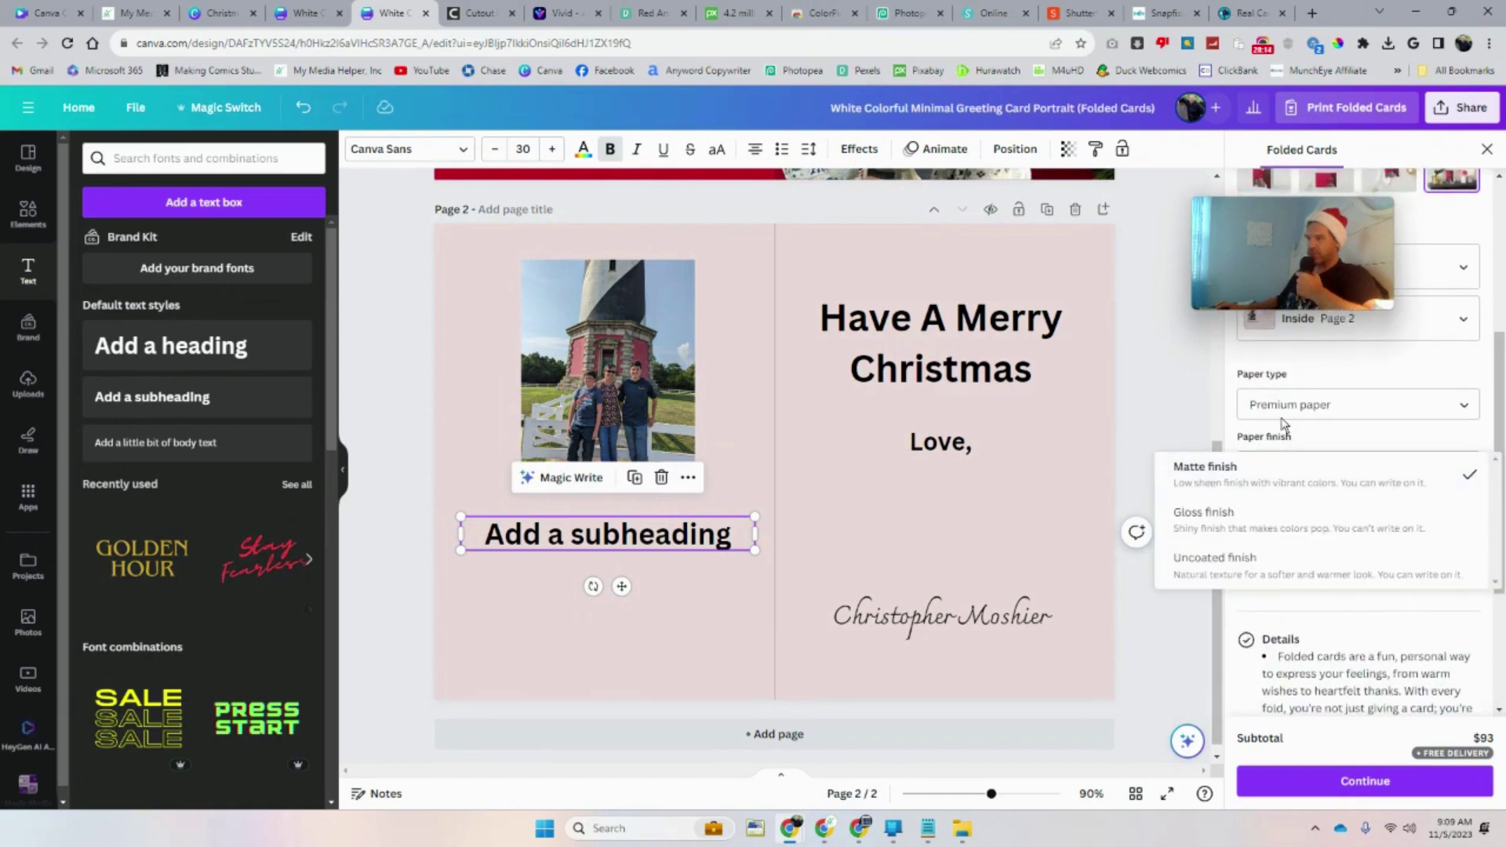
pyautogui.click(1338, 380)
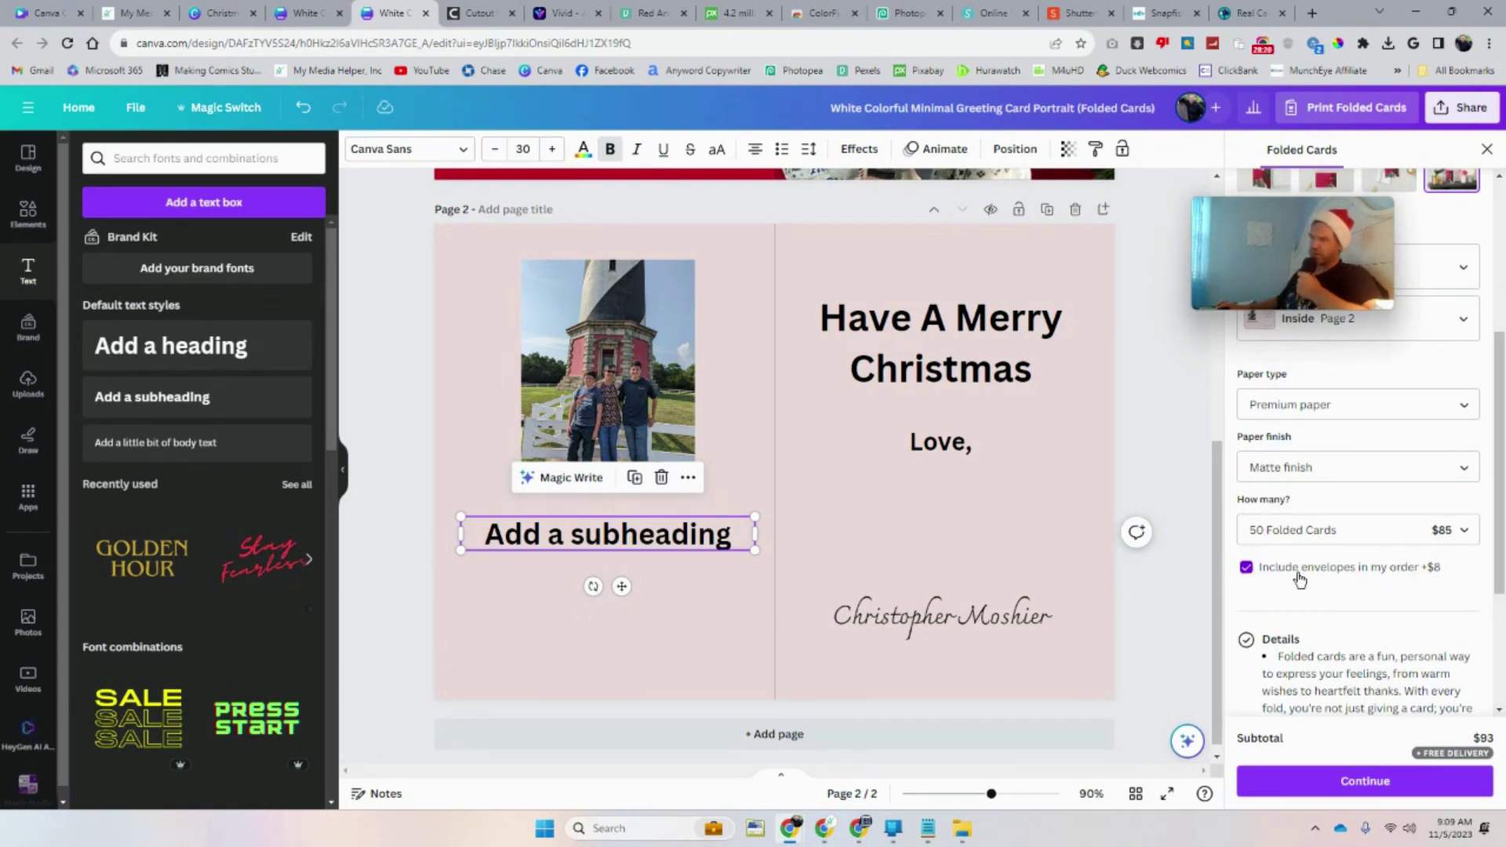
# Review the order details and continue to the print-check step
pyautogui.scroll(-2, 1365, 610)
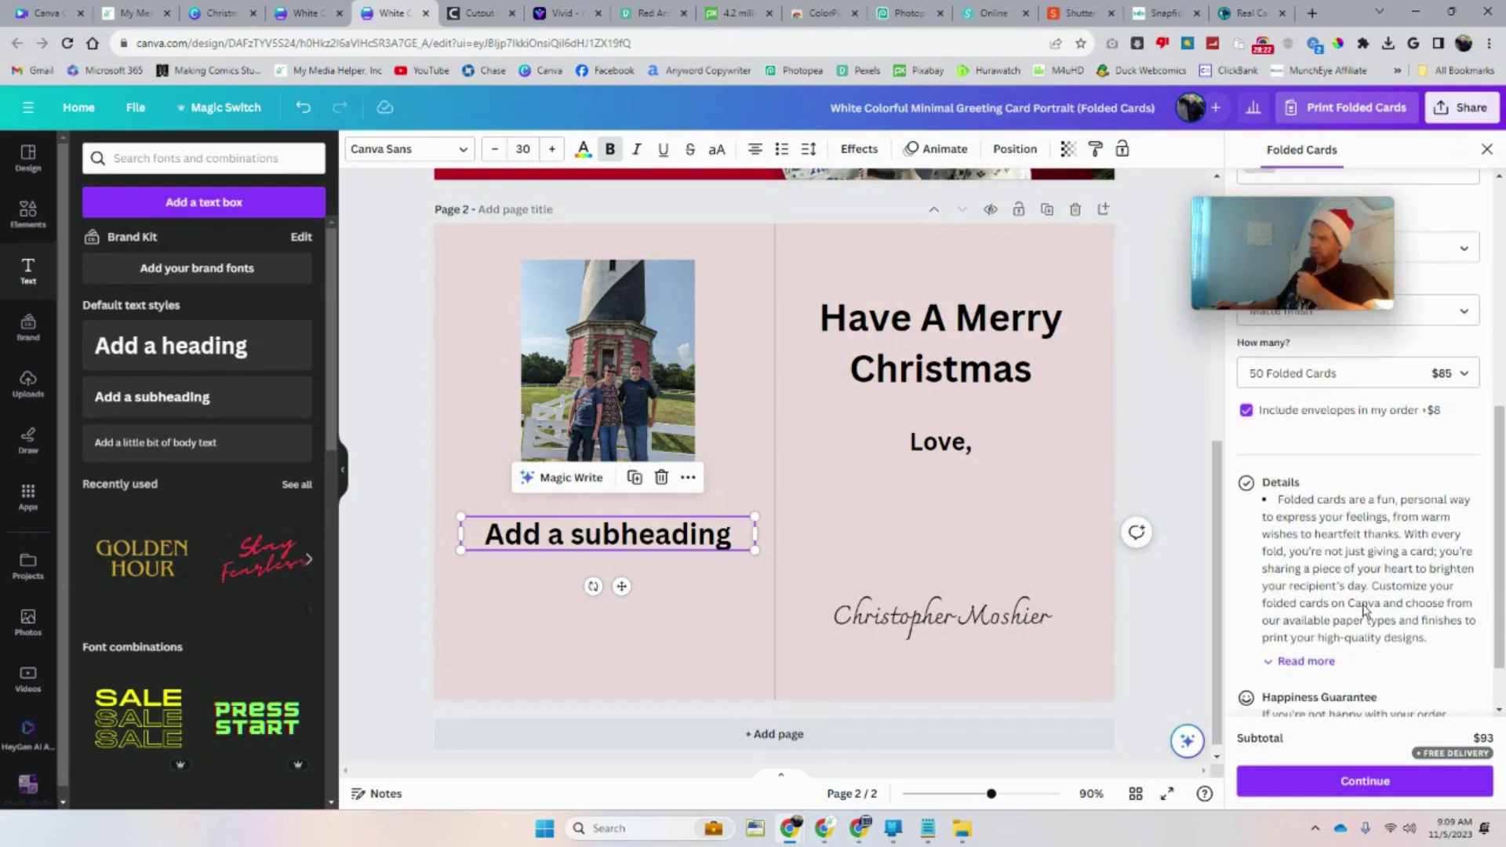
pyautogui.scroll(2, 1443, 726)
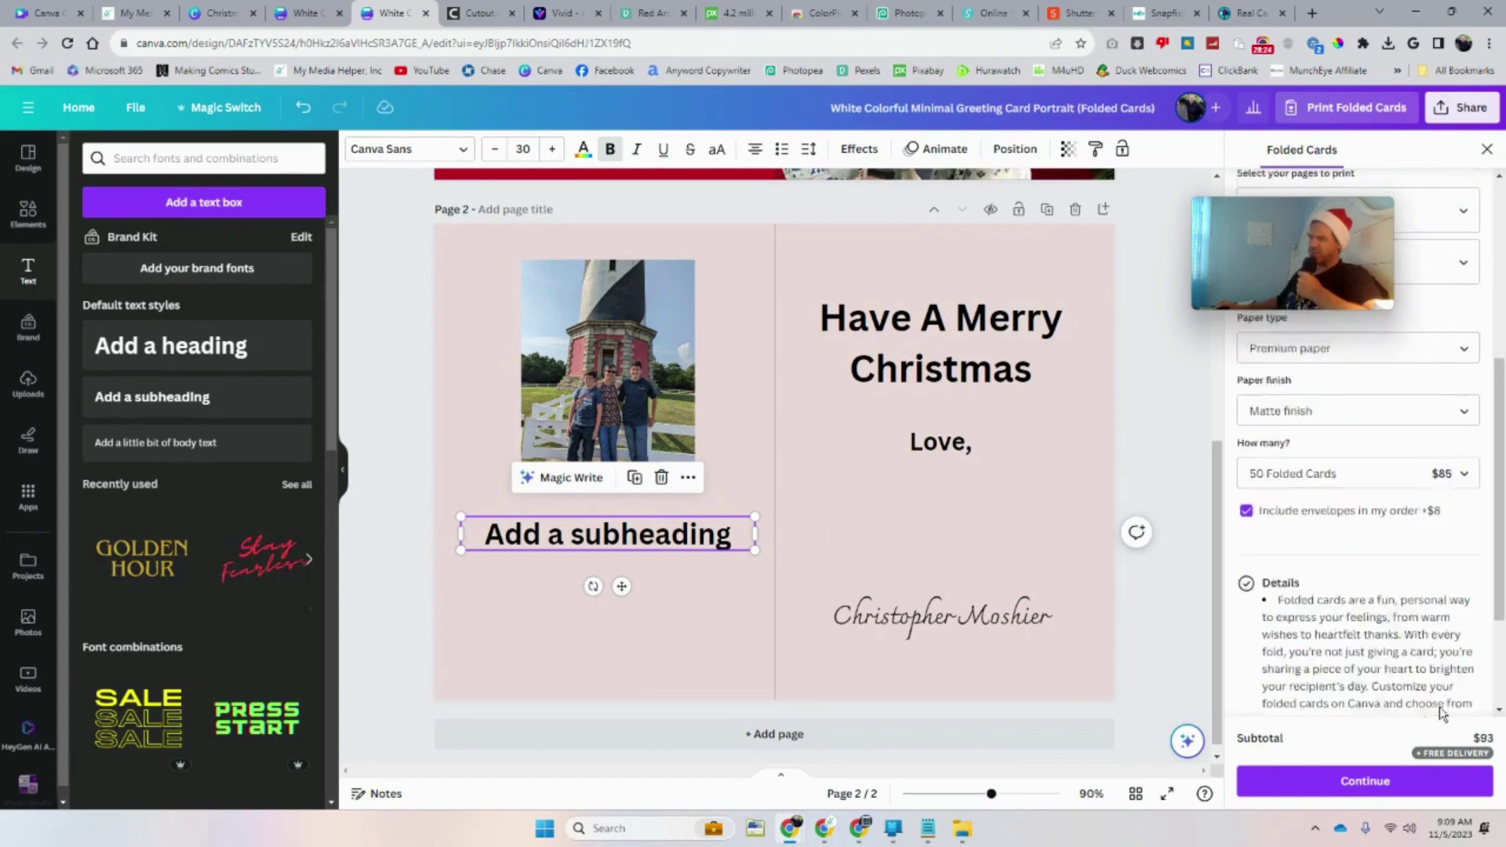
pyautogui.scroll(-3, 1441, 714)
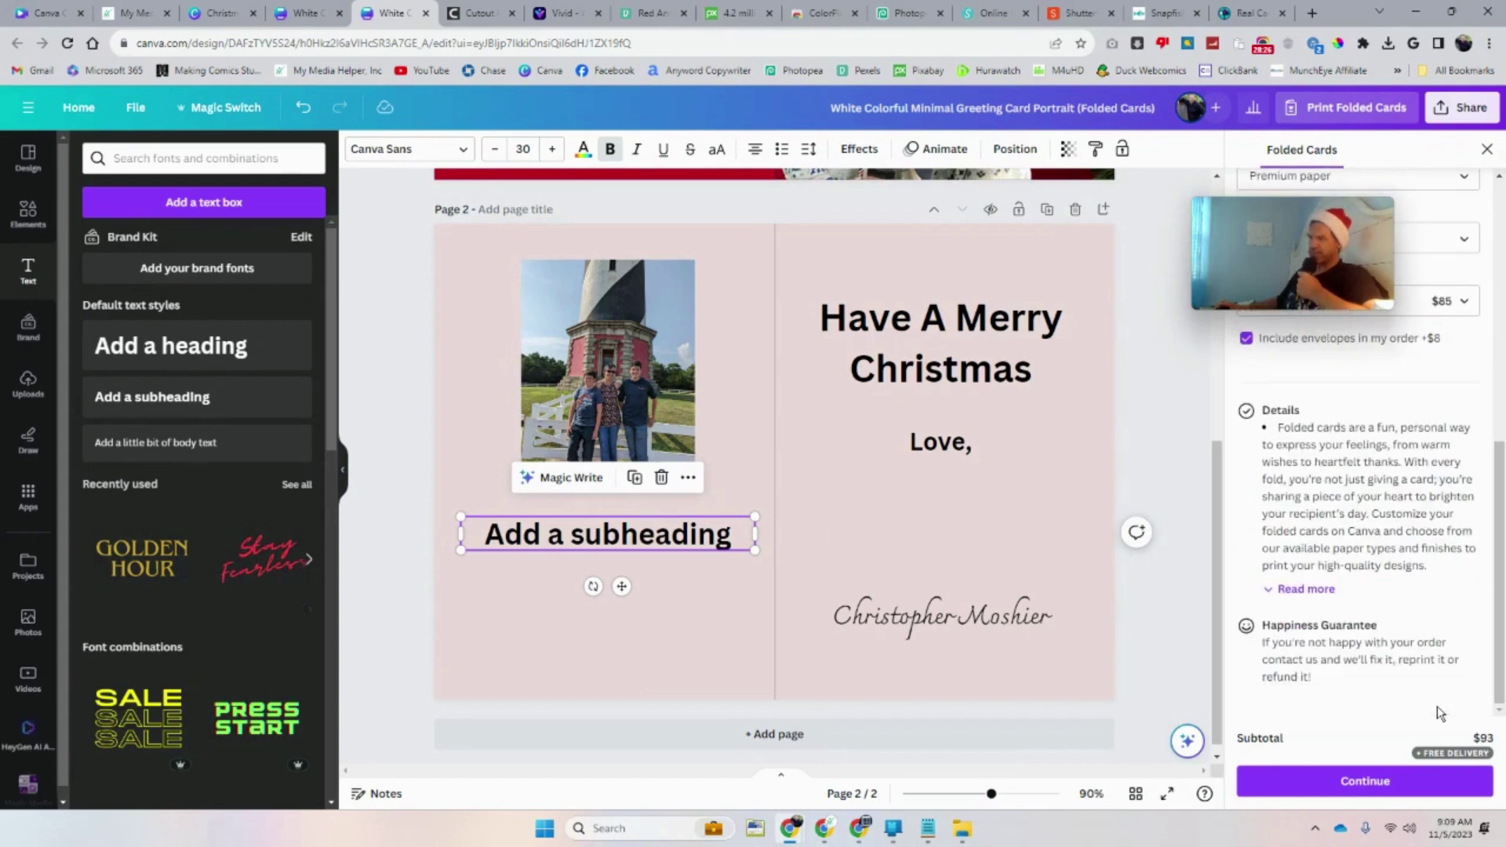
pyautogui.click(1406, 780)
pyautogui.click(1382, 778)
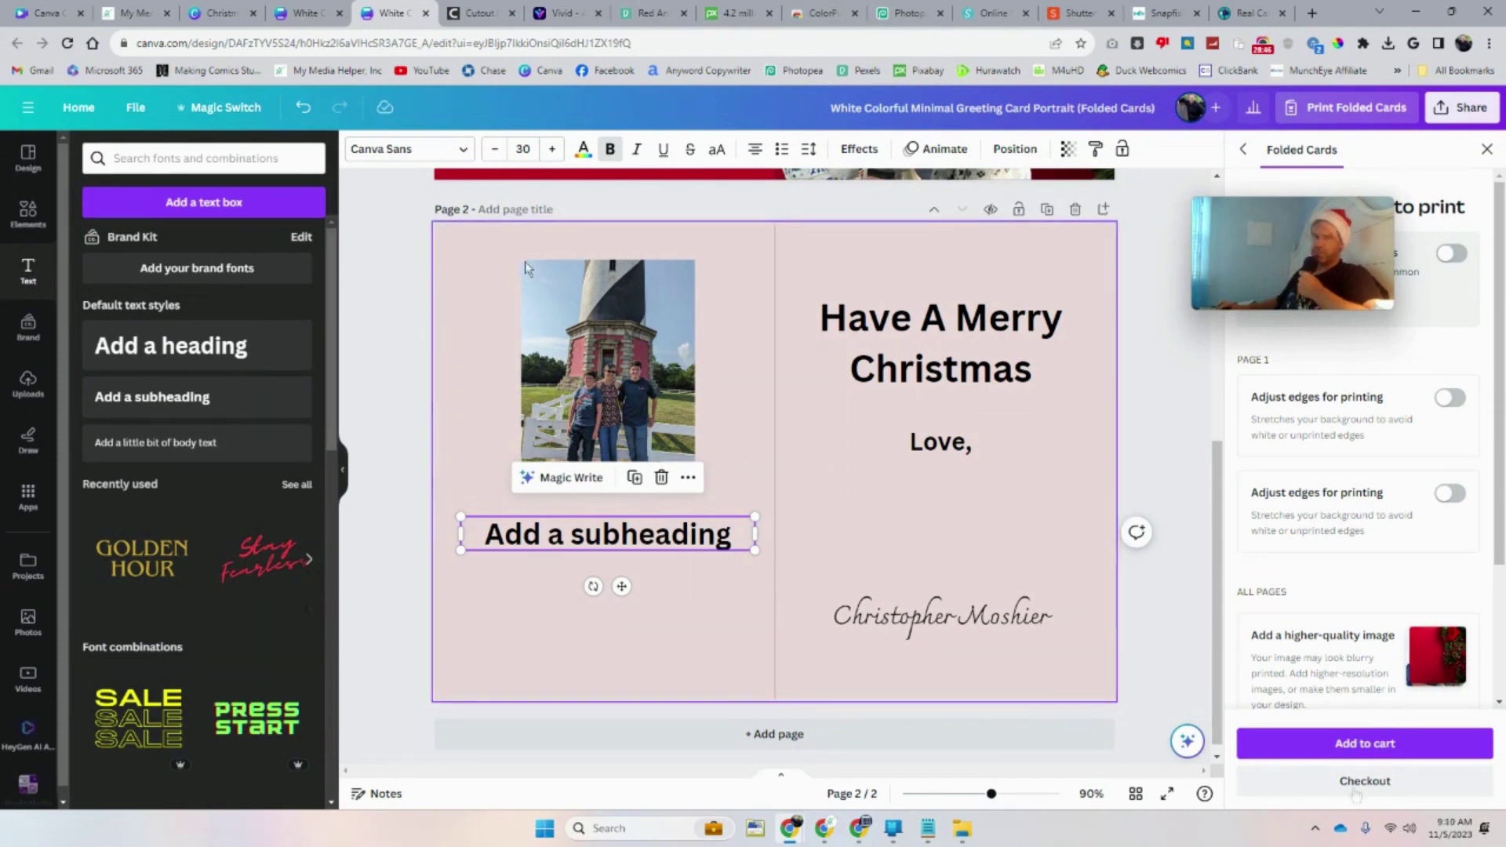
# Add the folded cards to the cart and proceed to checkout
pyautogui.click(1365, 744)
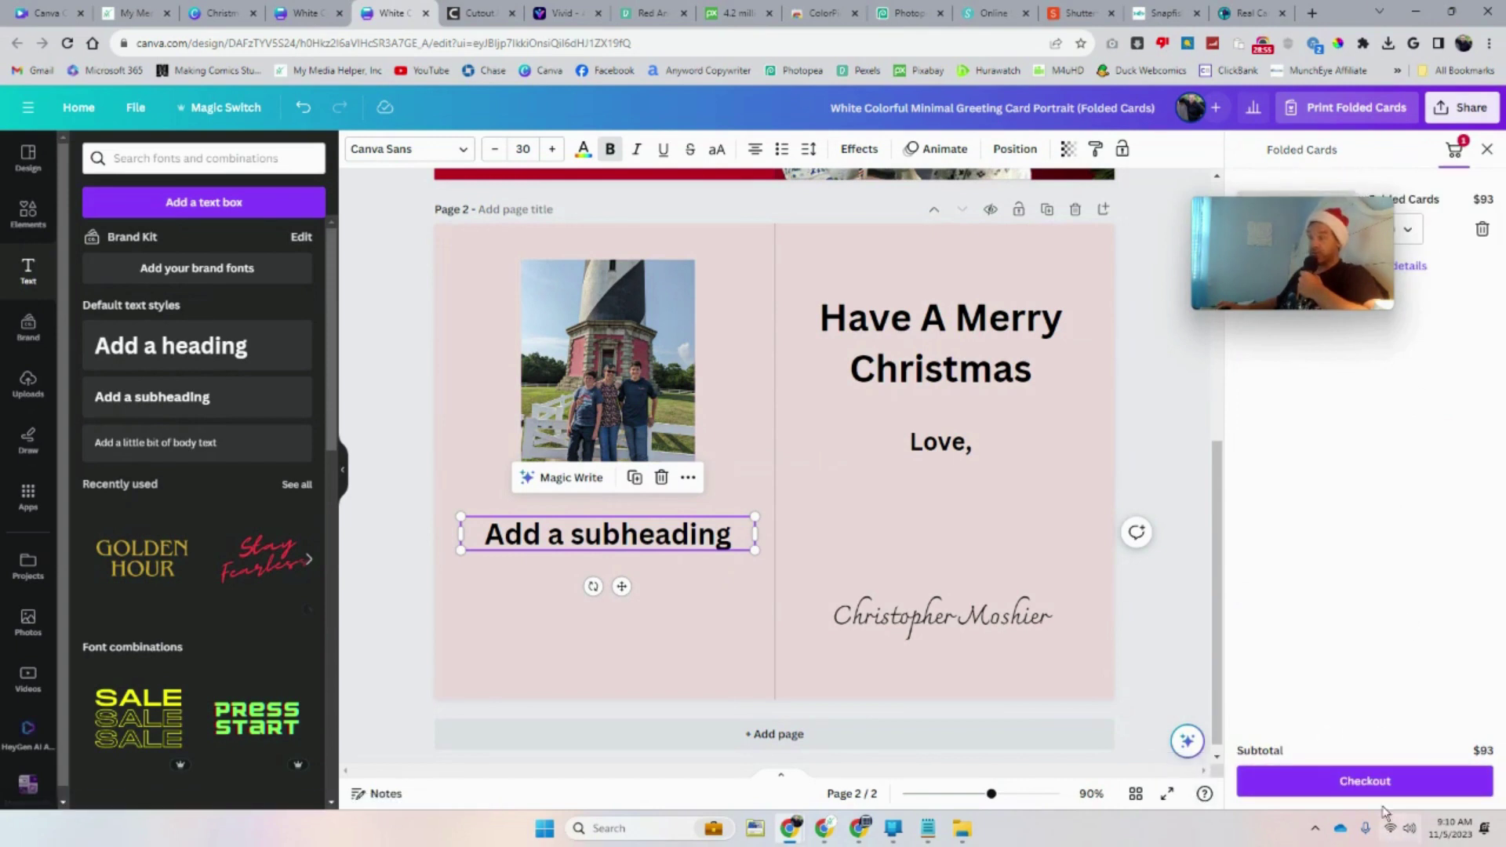
pyautogui.click(1365, 783)
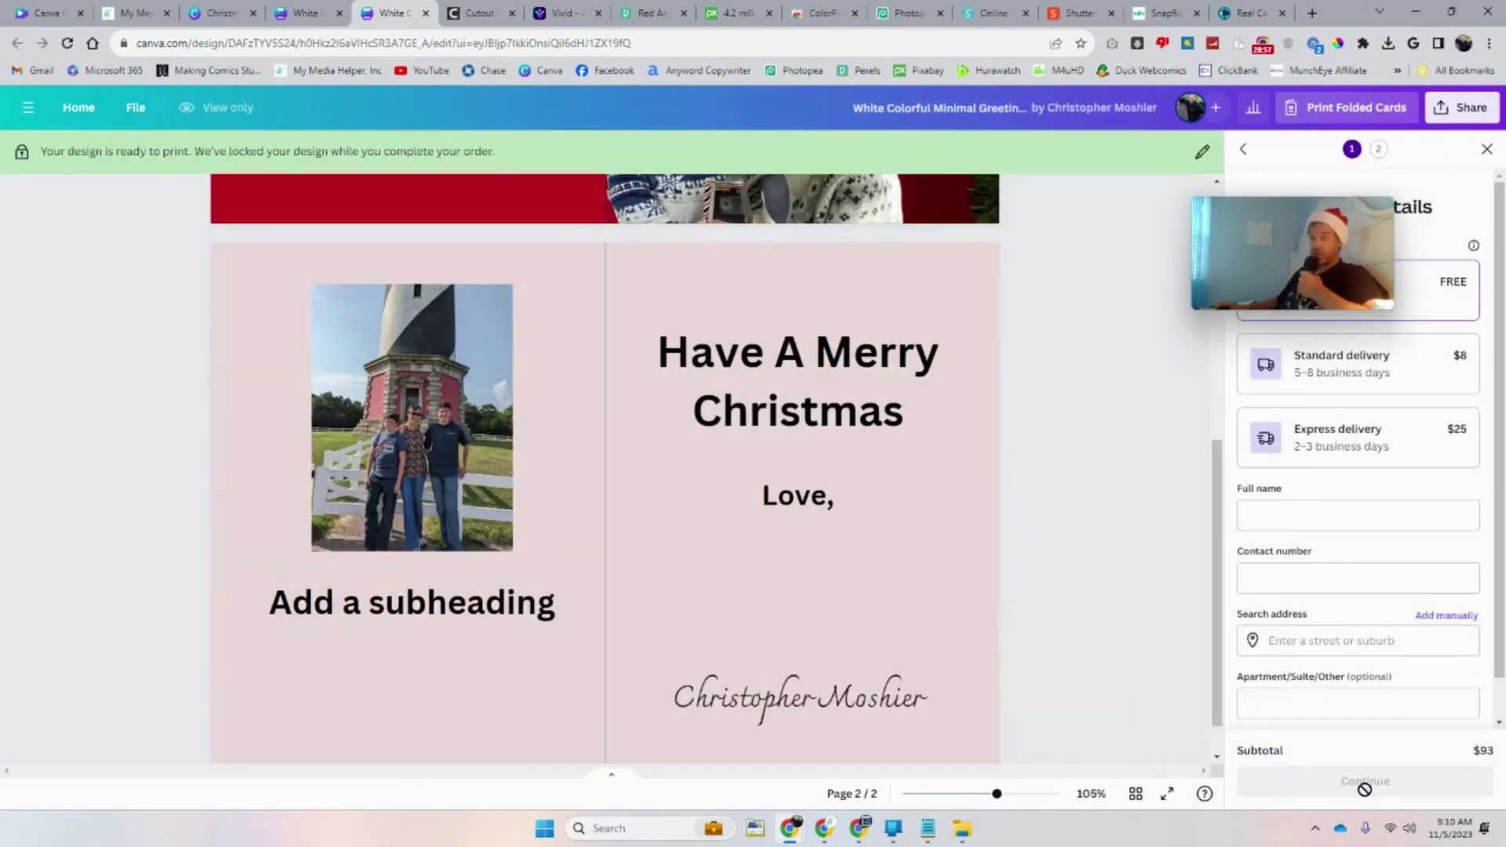
pyautogui.moveTo(1349, 272)
pyautogui.moveTo(1341, 222); pyautogui.dragTo(1181, 199)
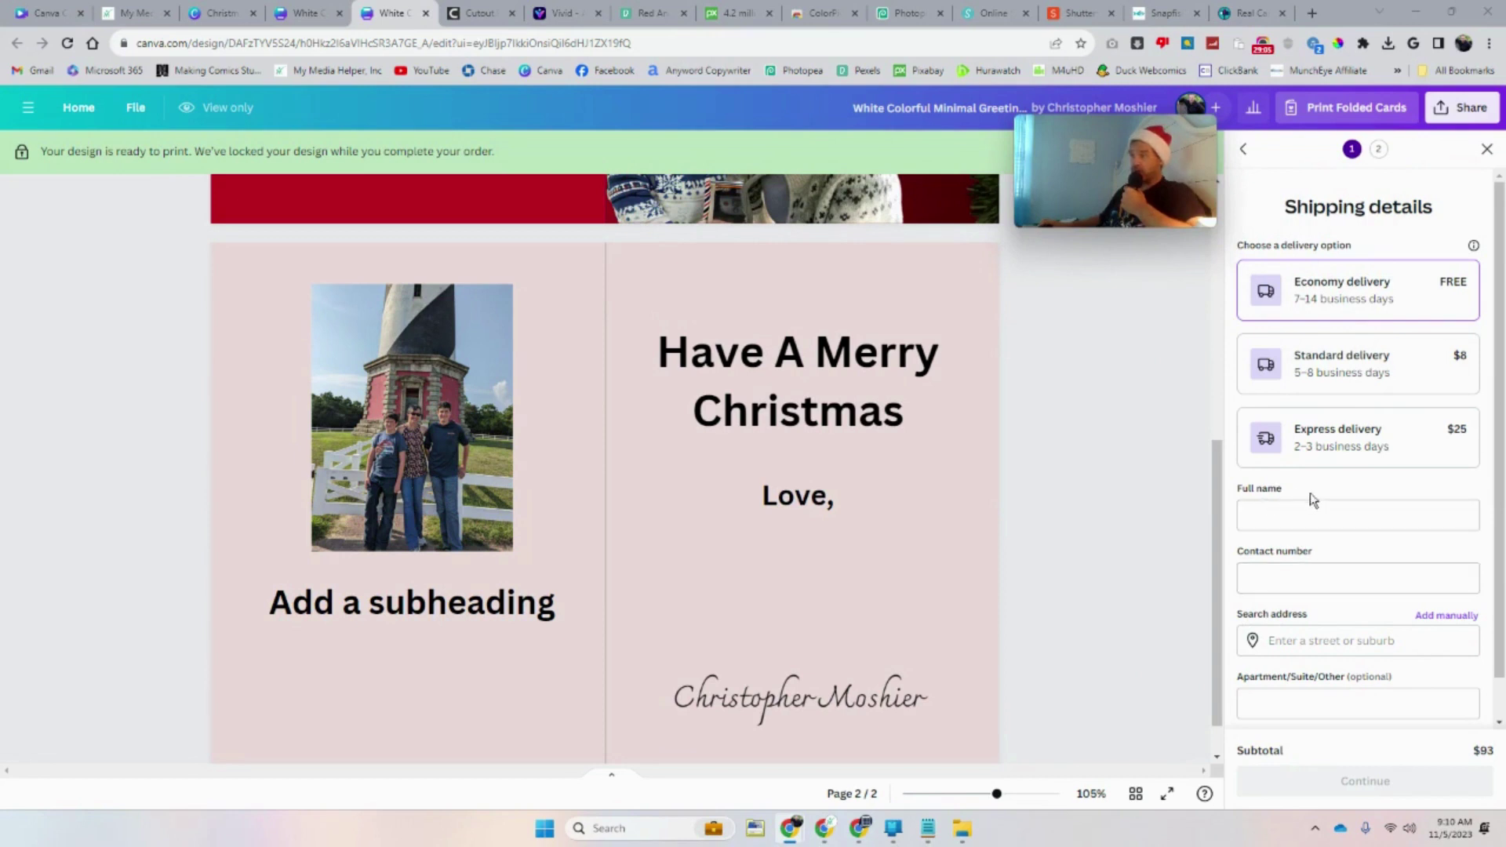
pyautogui.scroll(-2, 1318, 549)
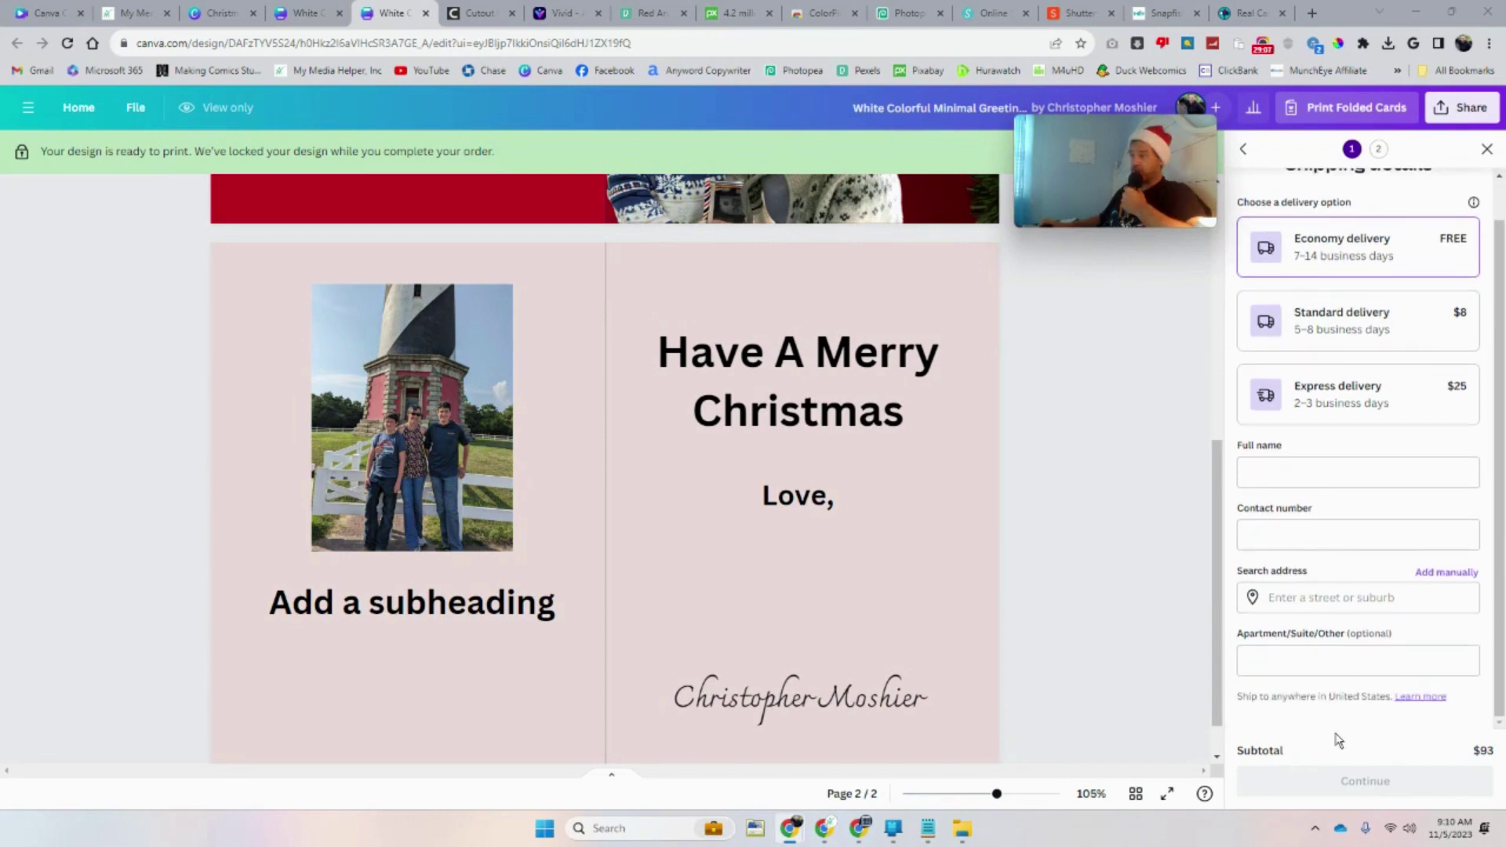
pyautogui.scroll(2, 1357, 655)
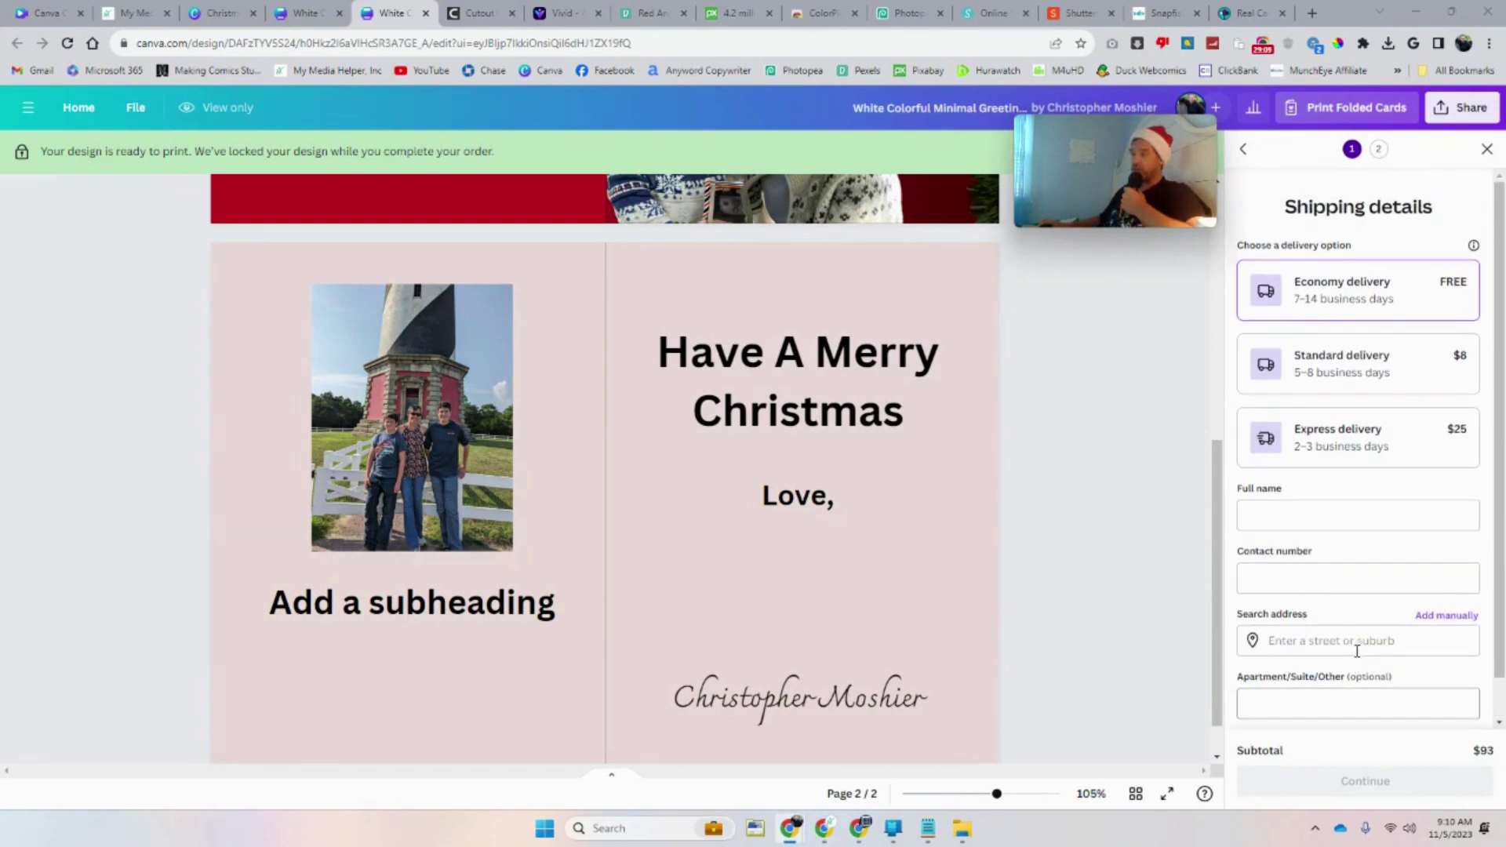
# Autofill the recipient's name and phone, pick the street address suggestion, and continue to payment
pyautogui.click(1334, 515)
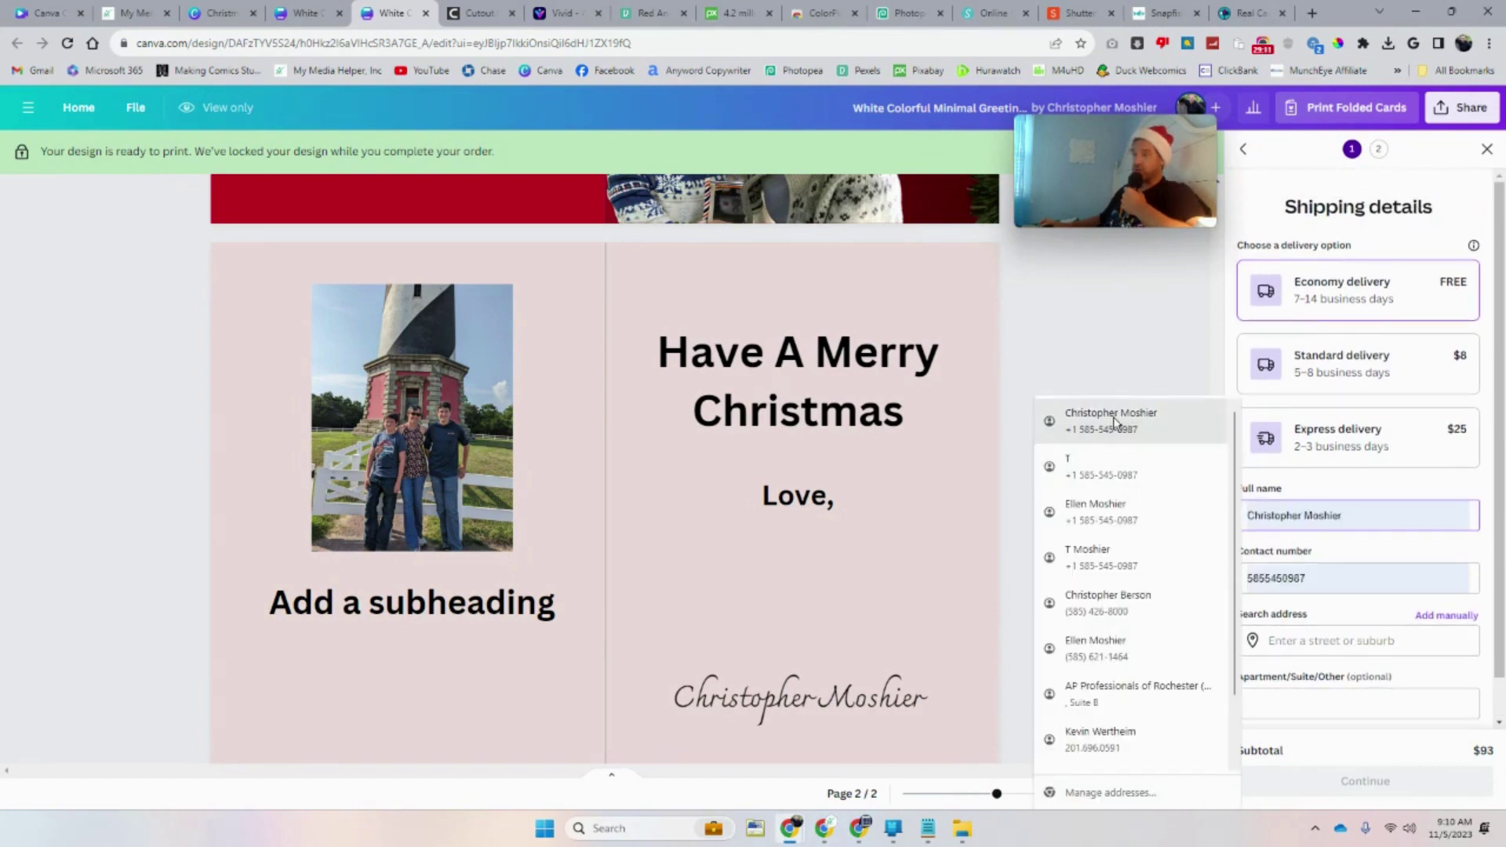
pyautogui.click(1121, 423)
pyautogui.click(1302, 636)
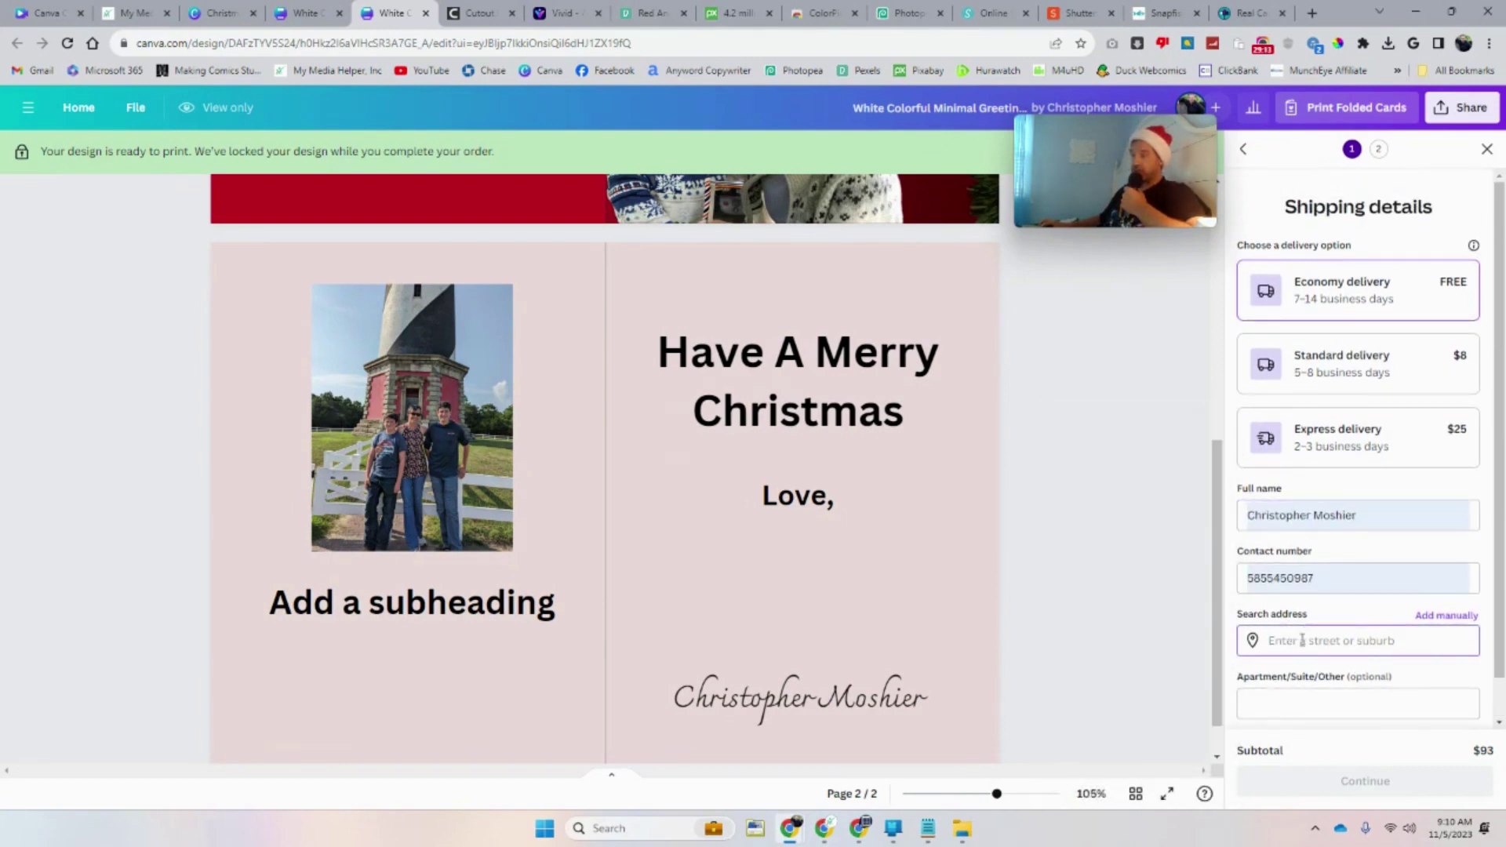
pyautogui.scroll(-1, 1308, 694)
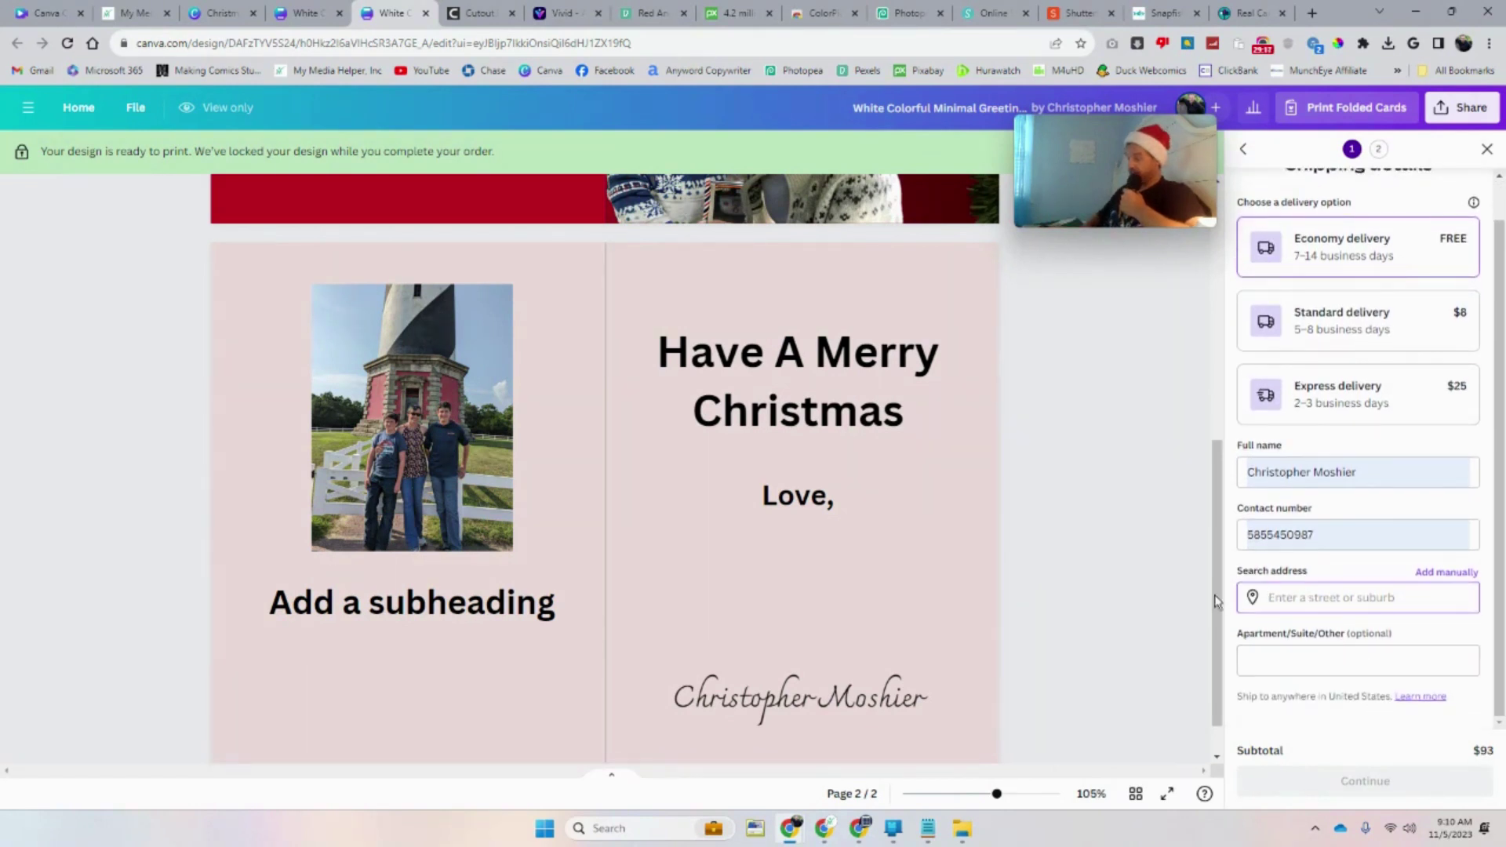
pyautogui.write('28')
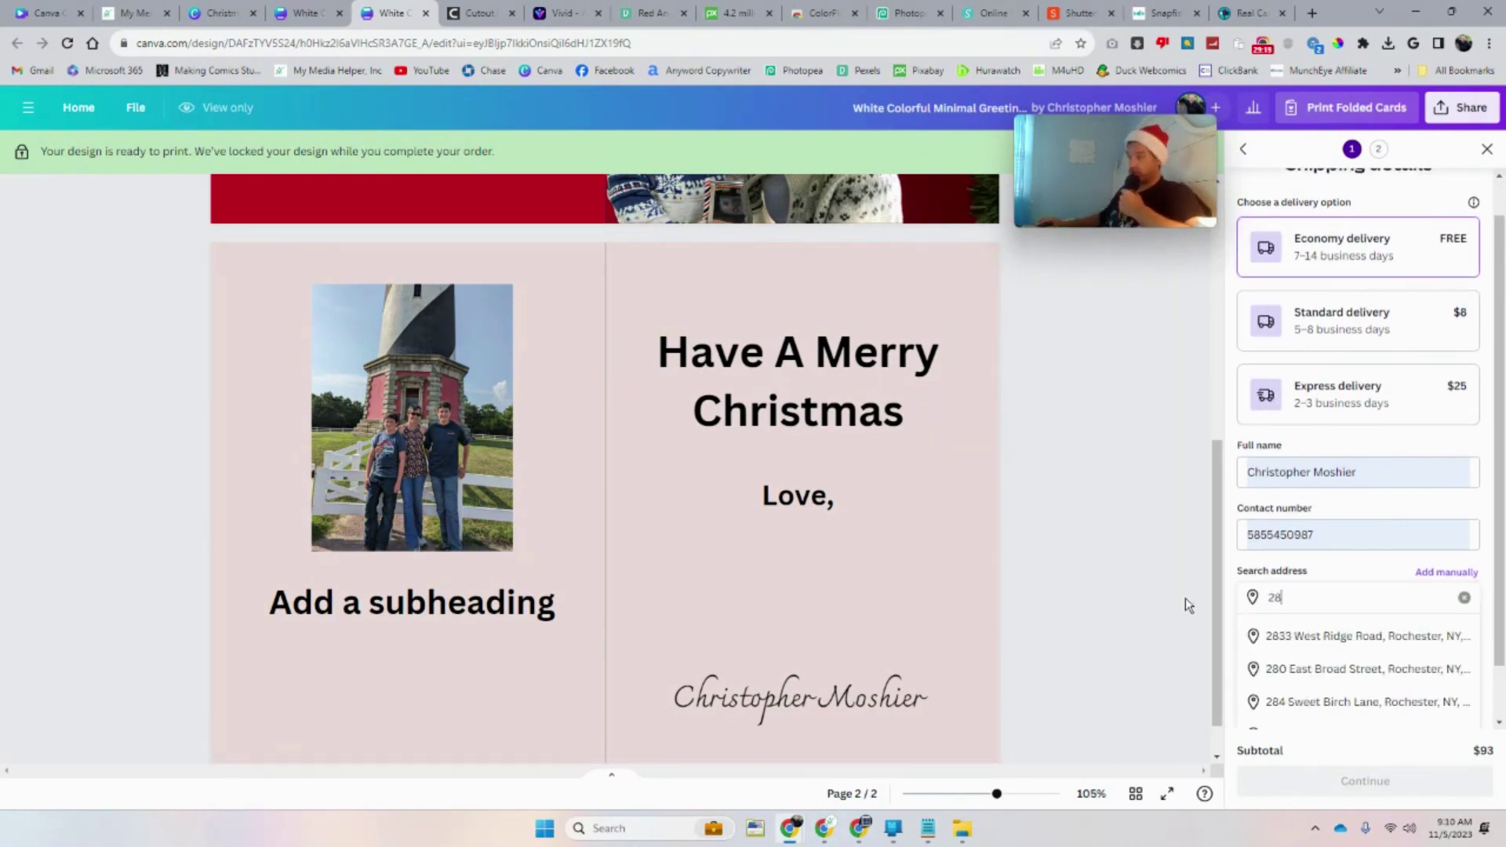
pyautogui.click(1349, 636)
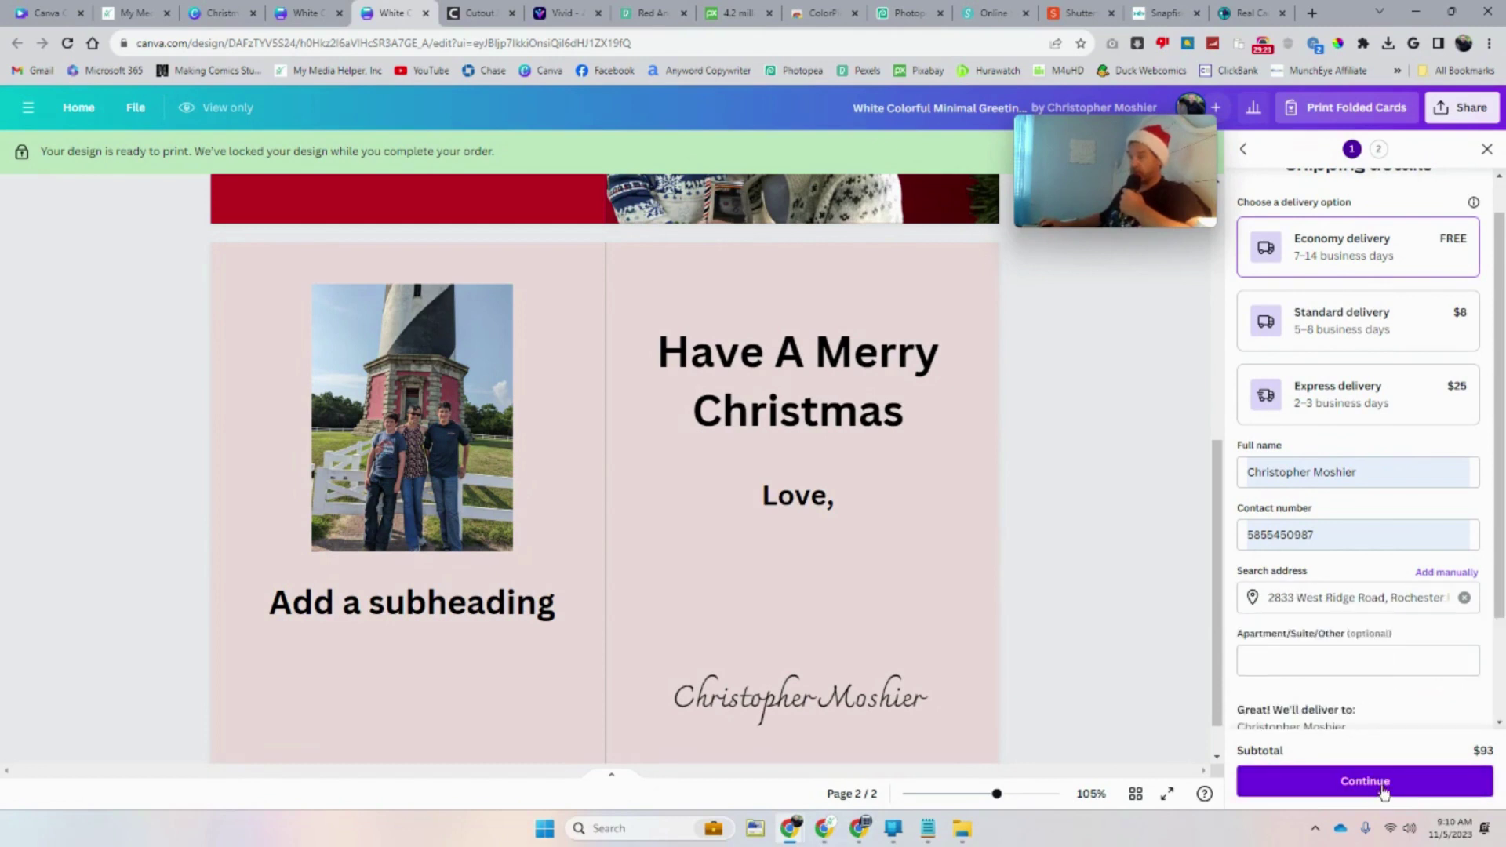
pyautogui.click(1382, 786)
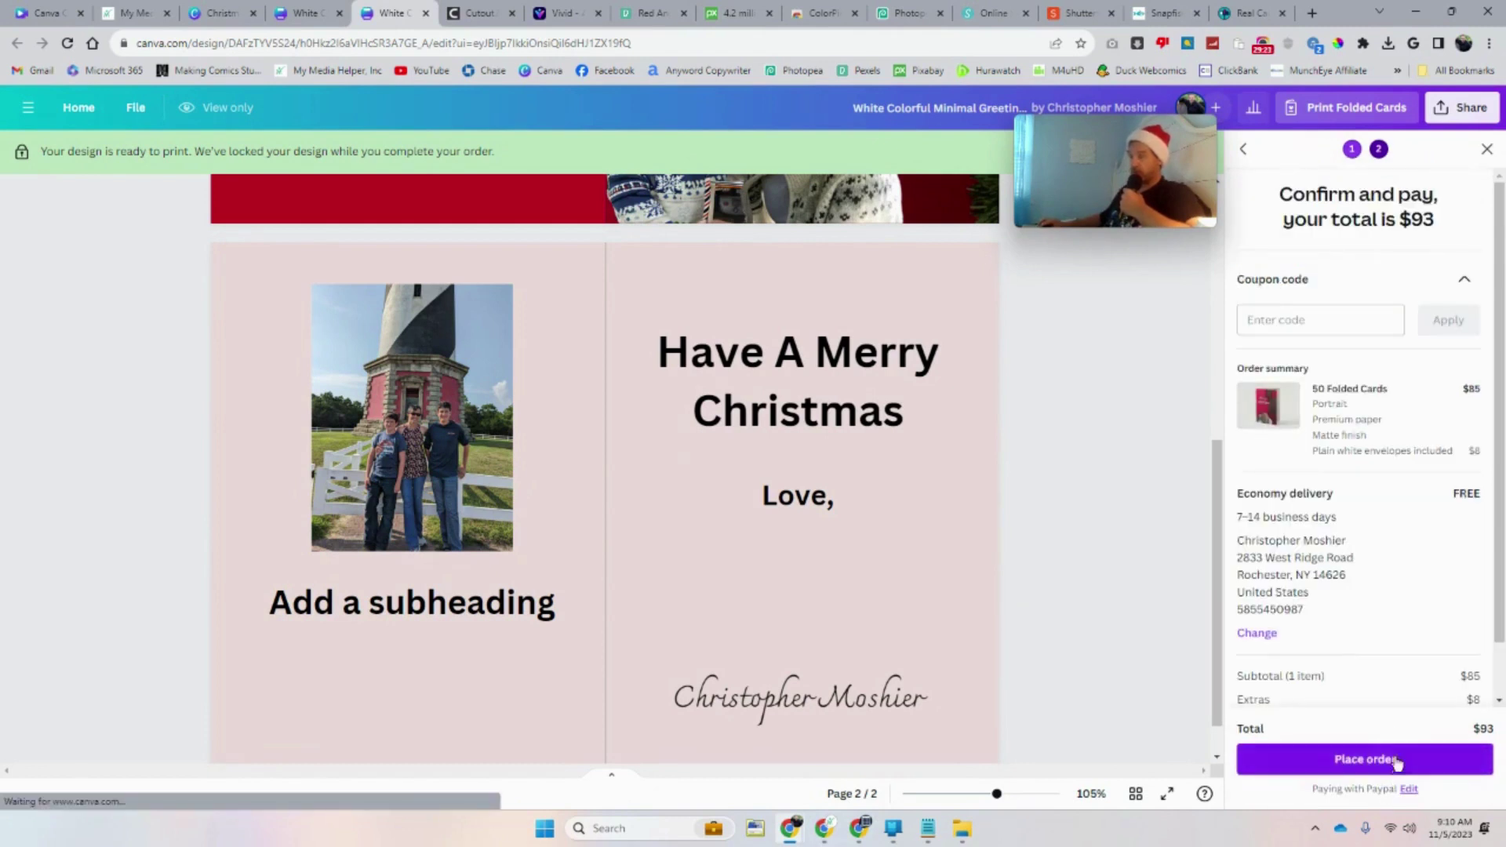
# Apply the coupon code, which is rejected as invalid, leaving the total at $93
pyautogui.scroll(-1, 1378, 653)
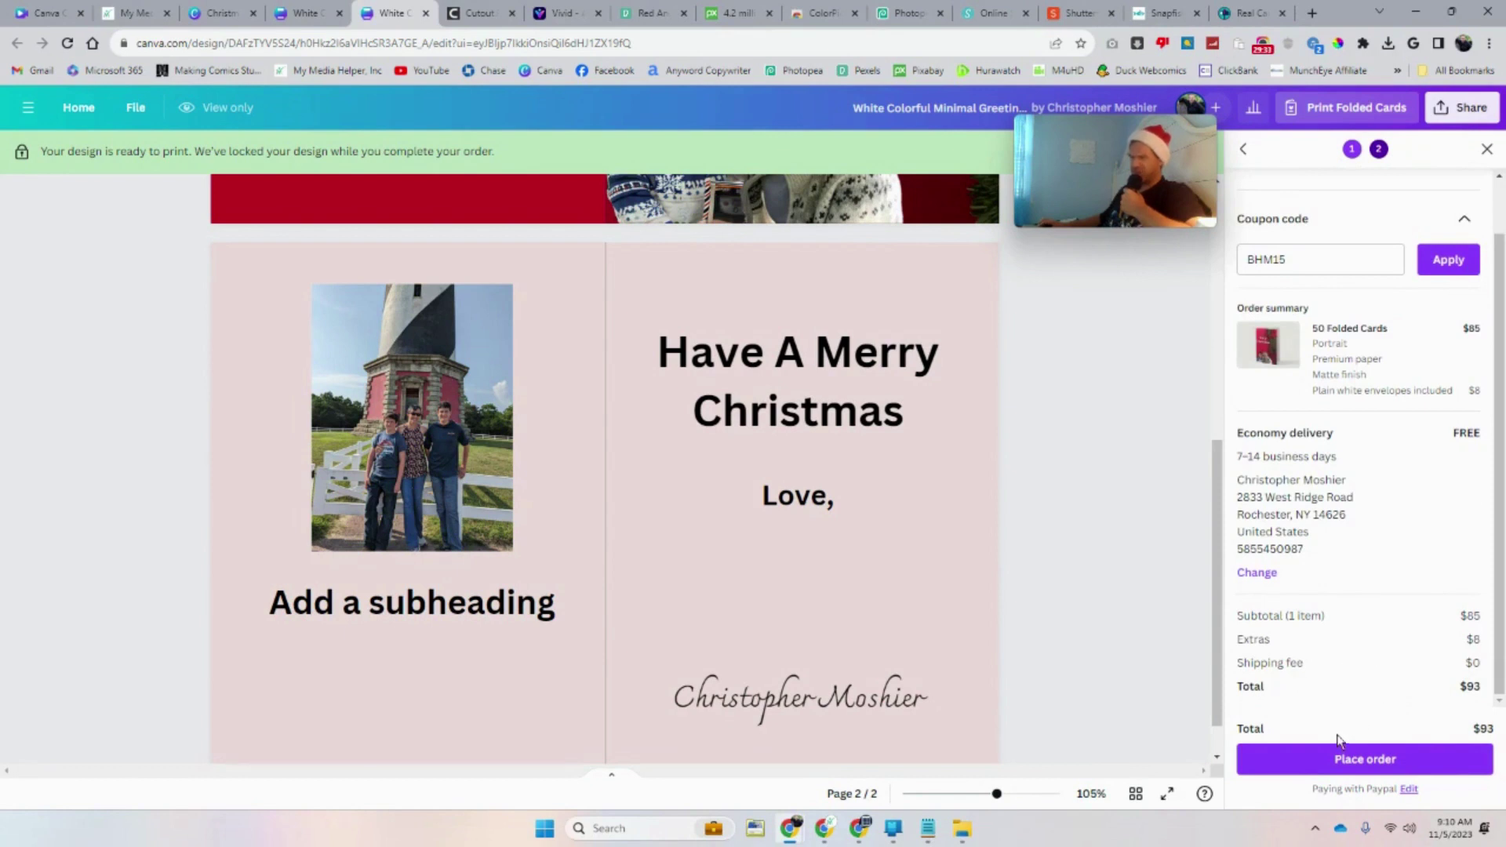
pyautogui.scroll(1, 1381, 495)
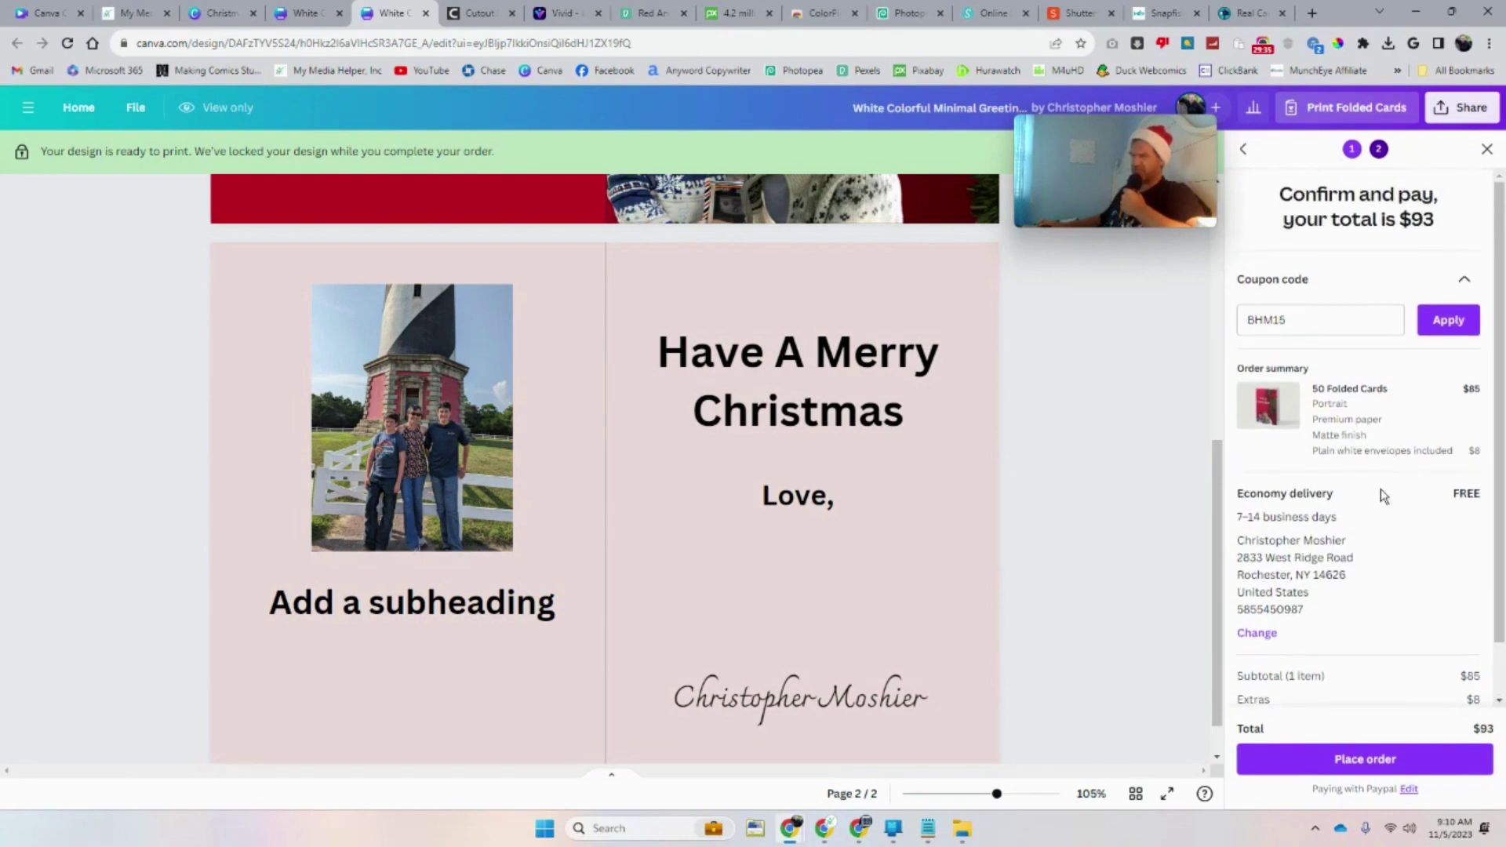
pyautogui.click(1450, 327)
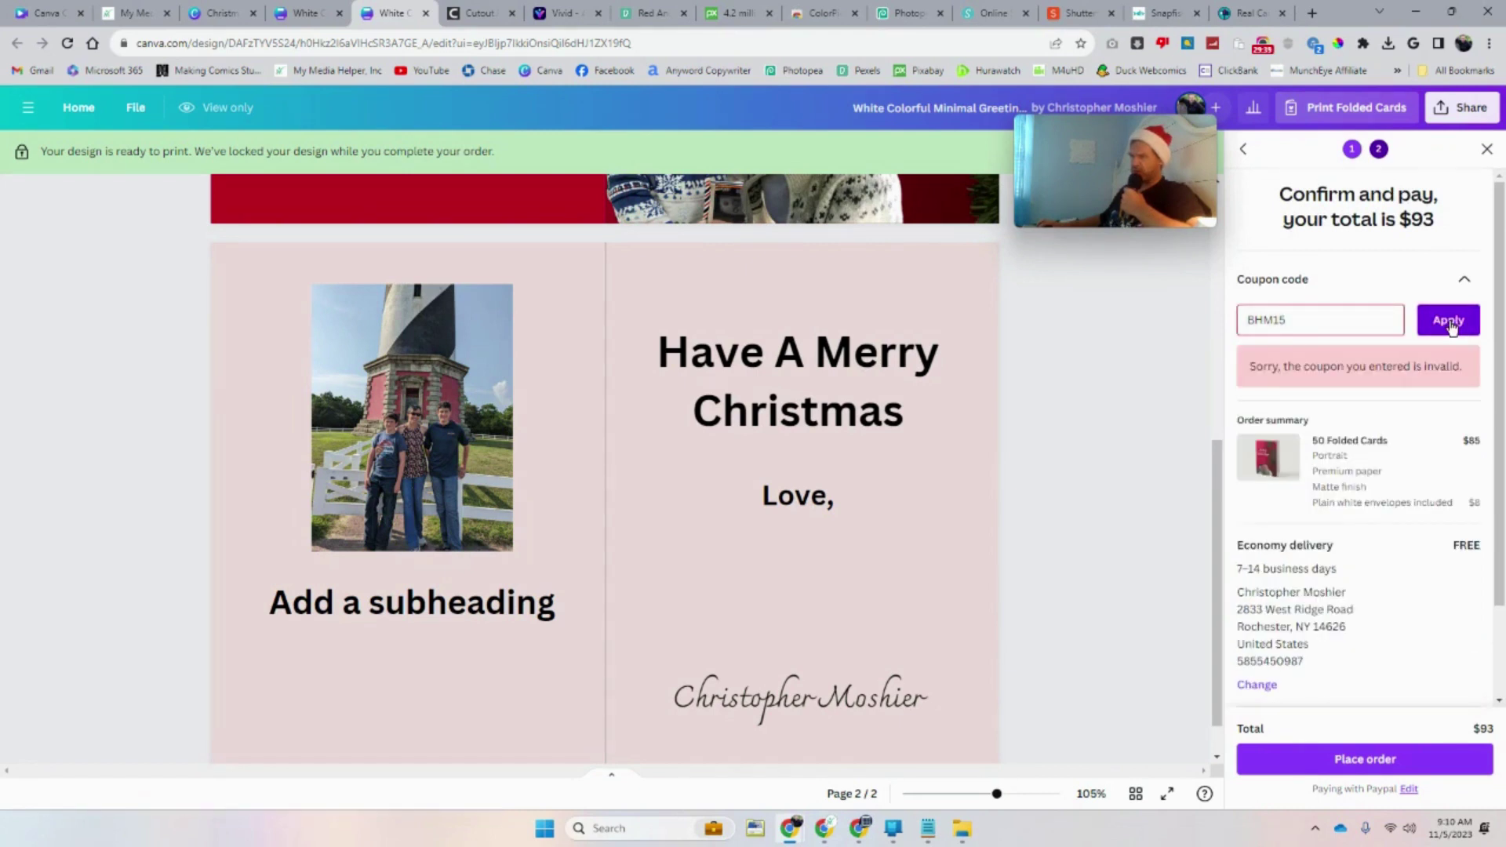
pyautogui.moveTo(1341, 320); pyautogui.dragTo(1200, 313)
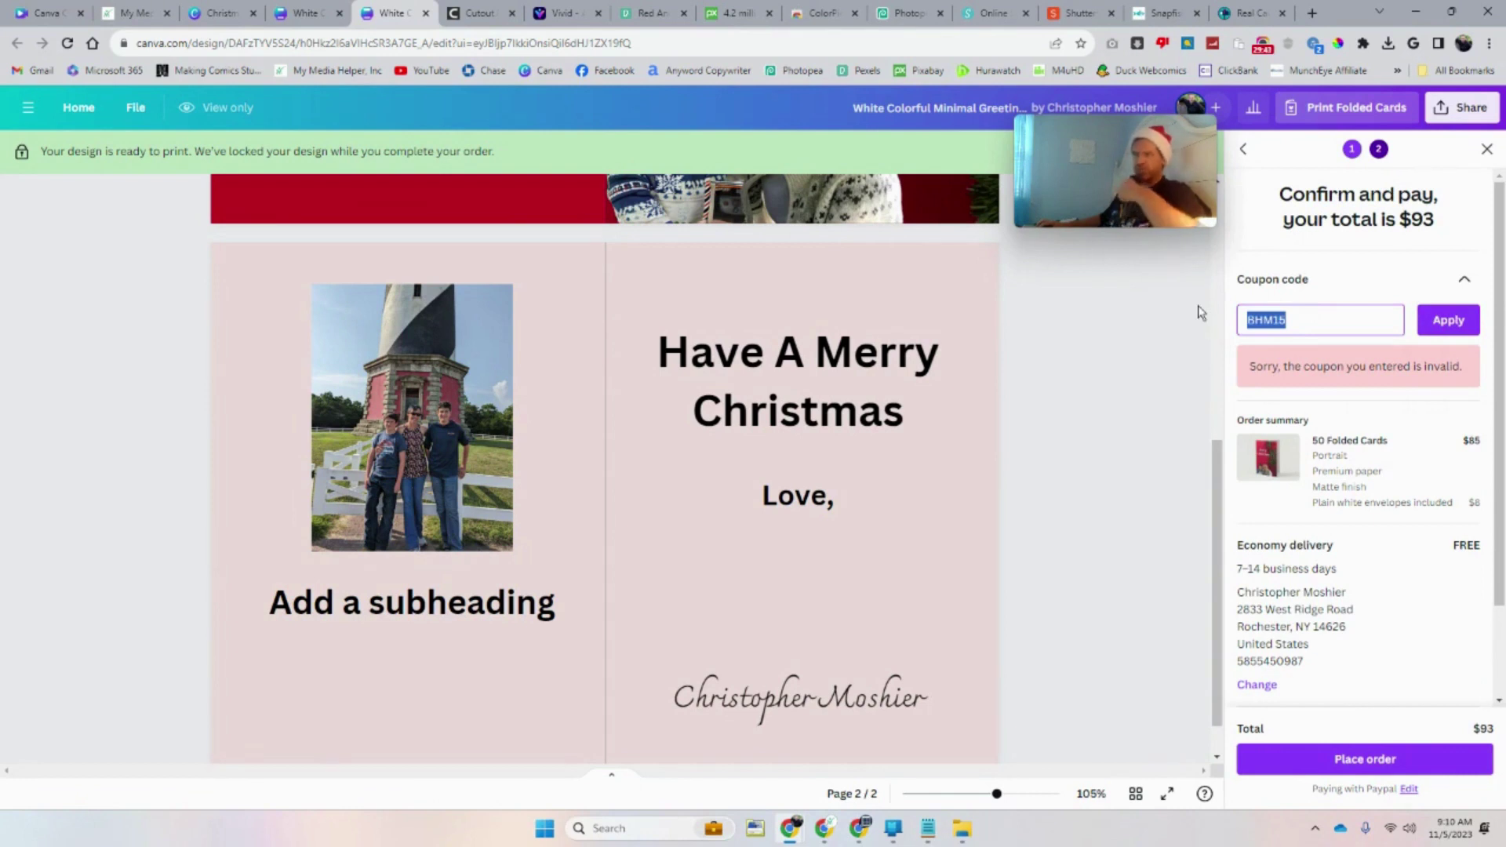
pyautogui.scroll(-1, 1163, 487)
pyautogui.scroll(-3, 1470, 565)
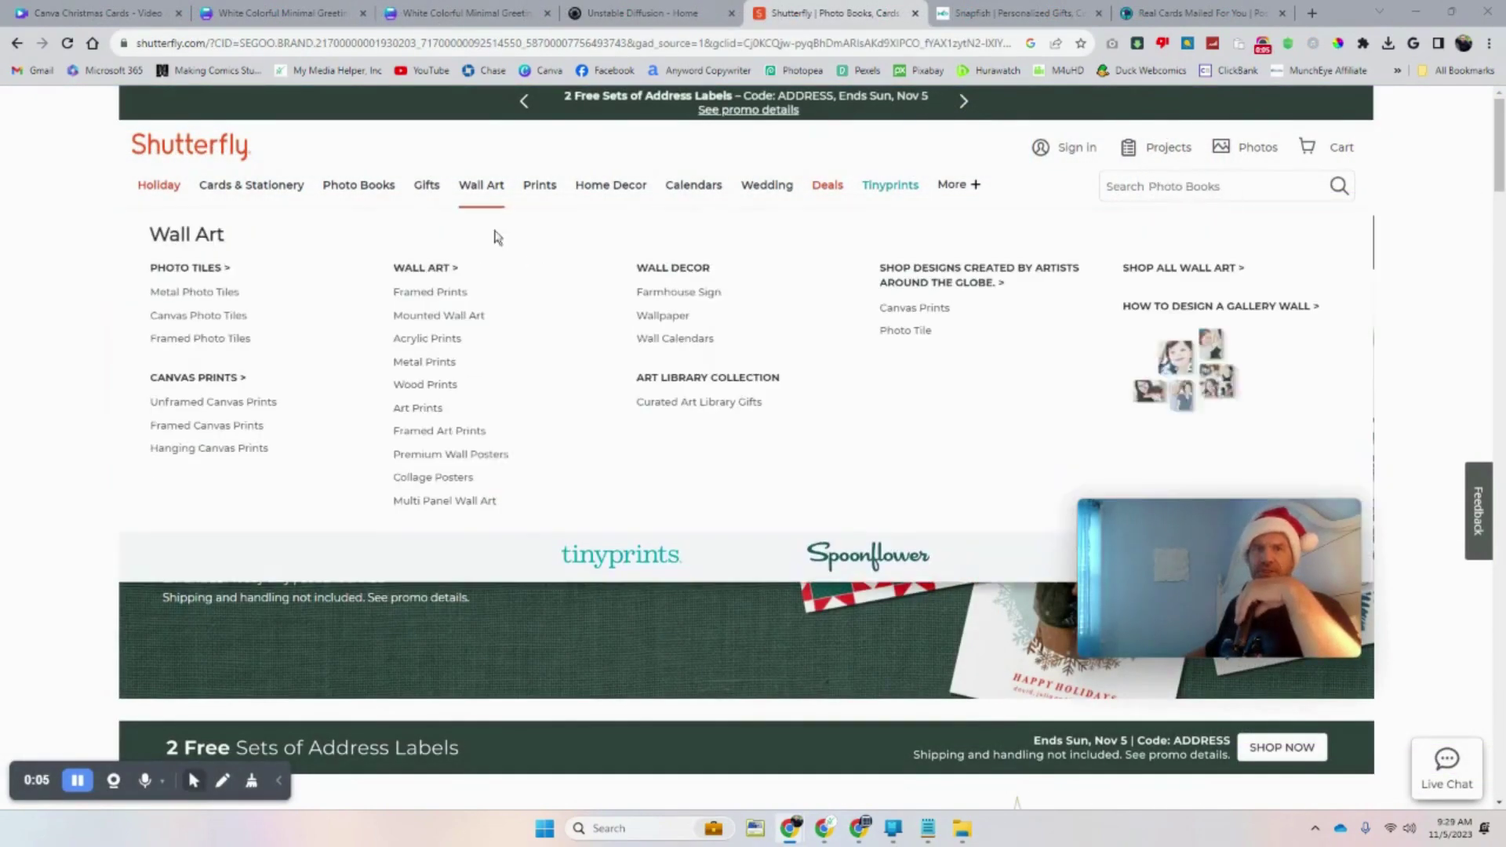
# Switch back and forth between the Shutterfly and Snapfish tabs to compare their home pages
pyautogui.moveTo(345, 166)
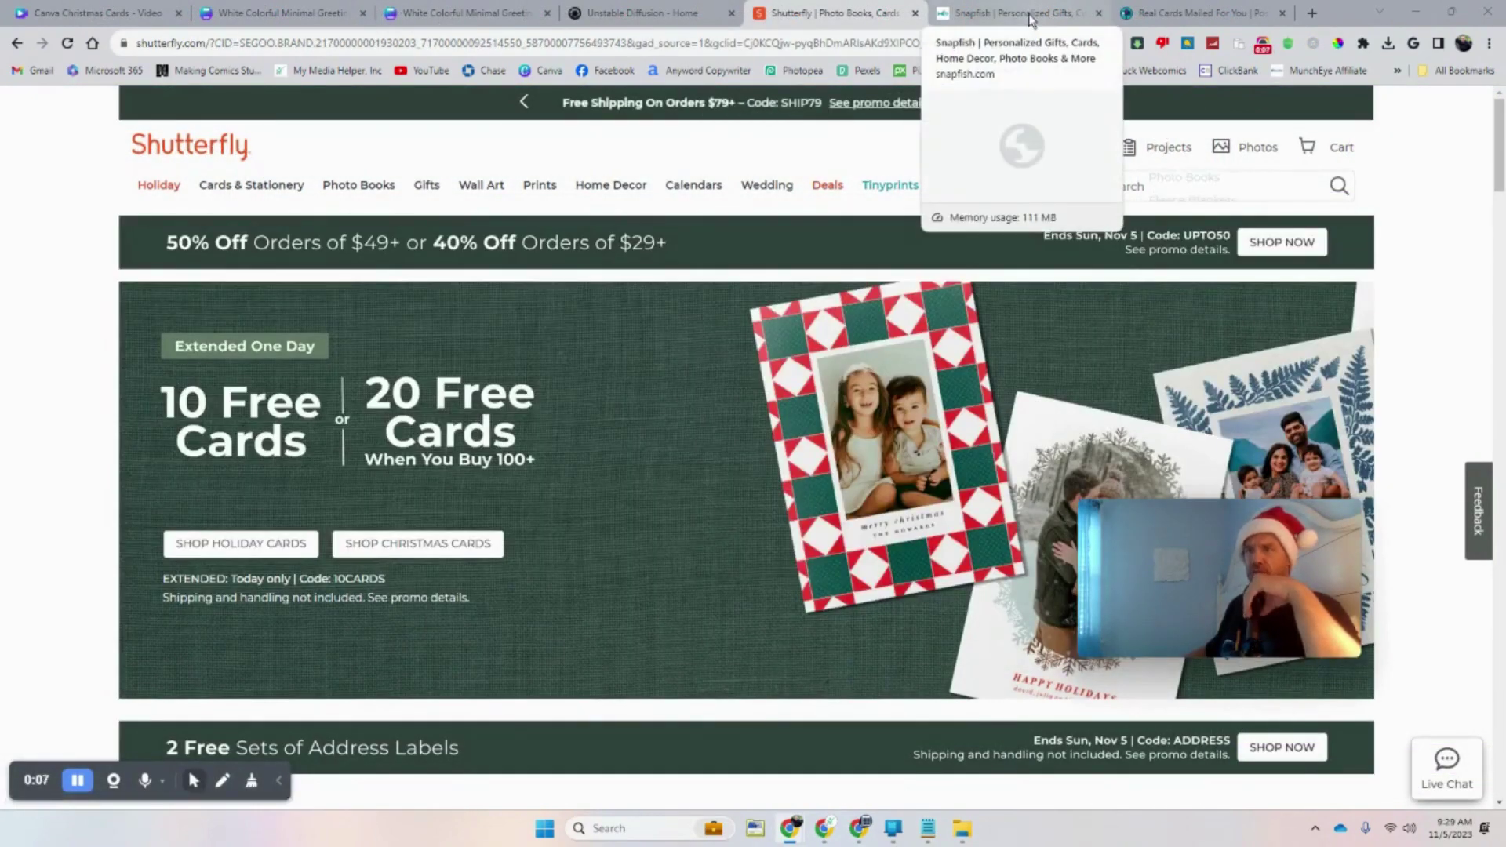
pyautogui.click(1030, 19)
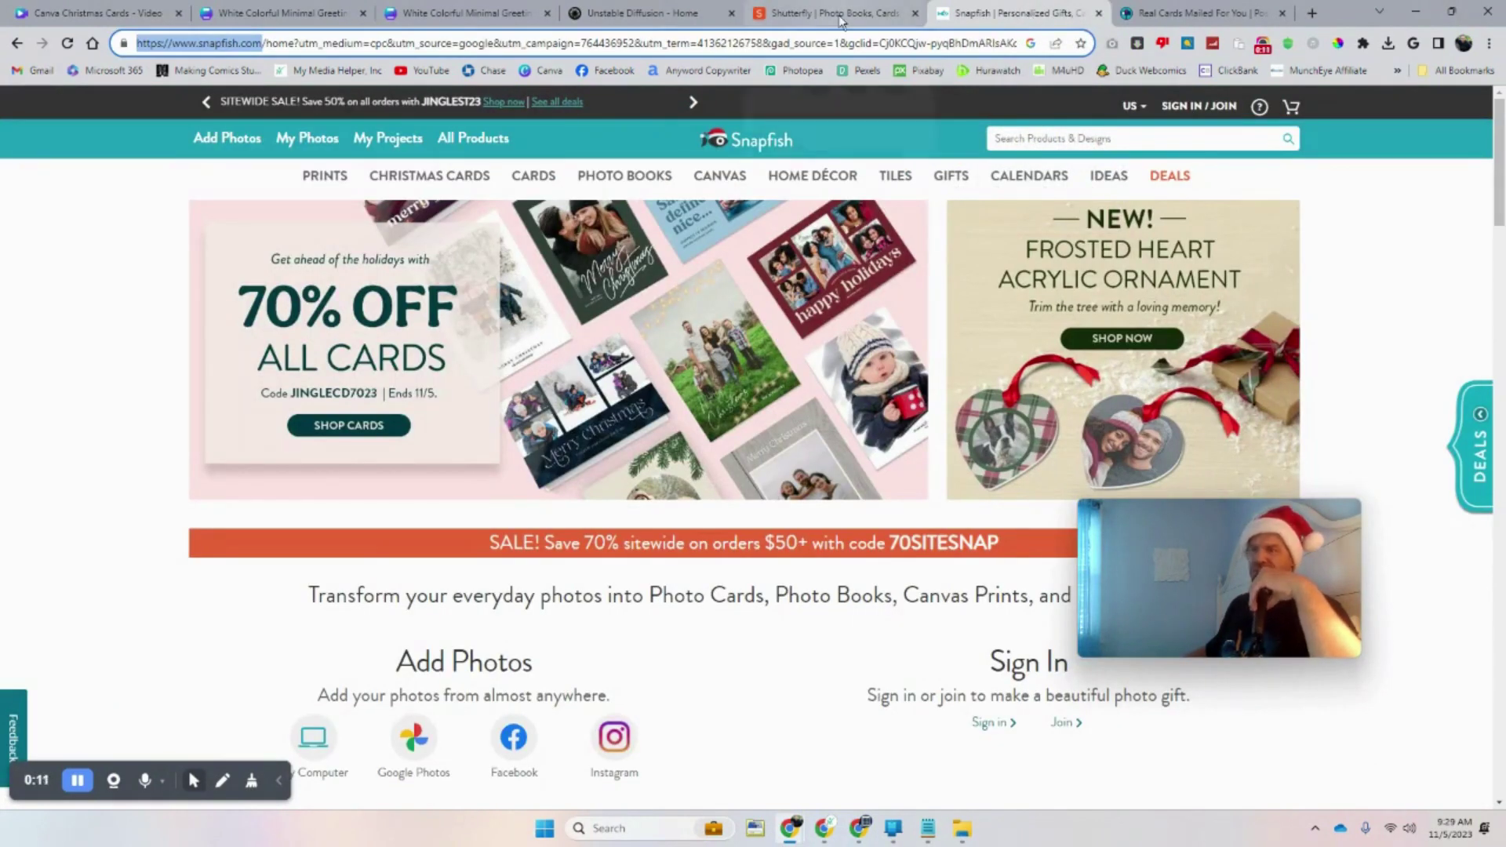
pyautogui.click(797, 15)
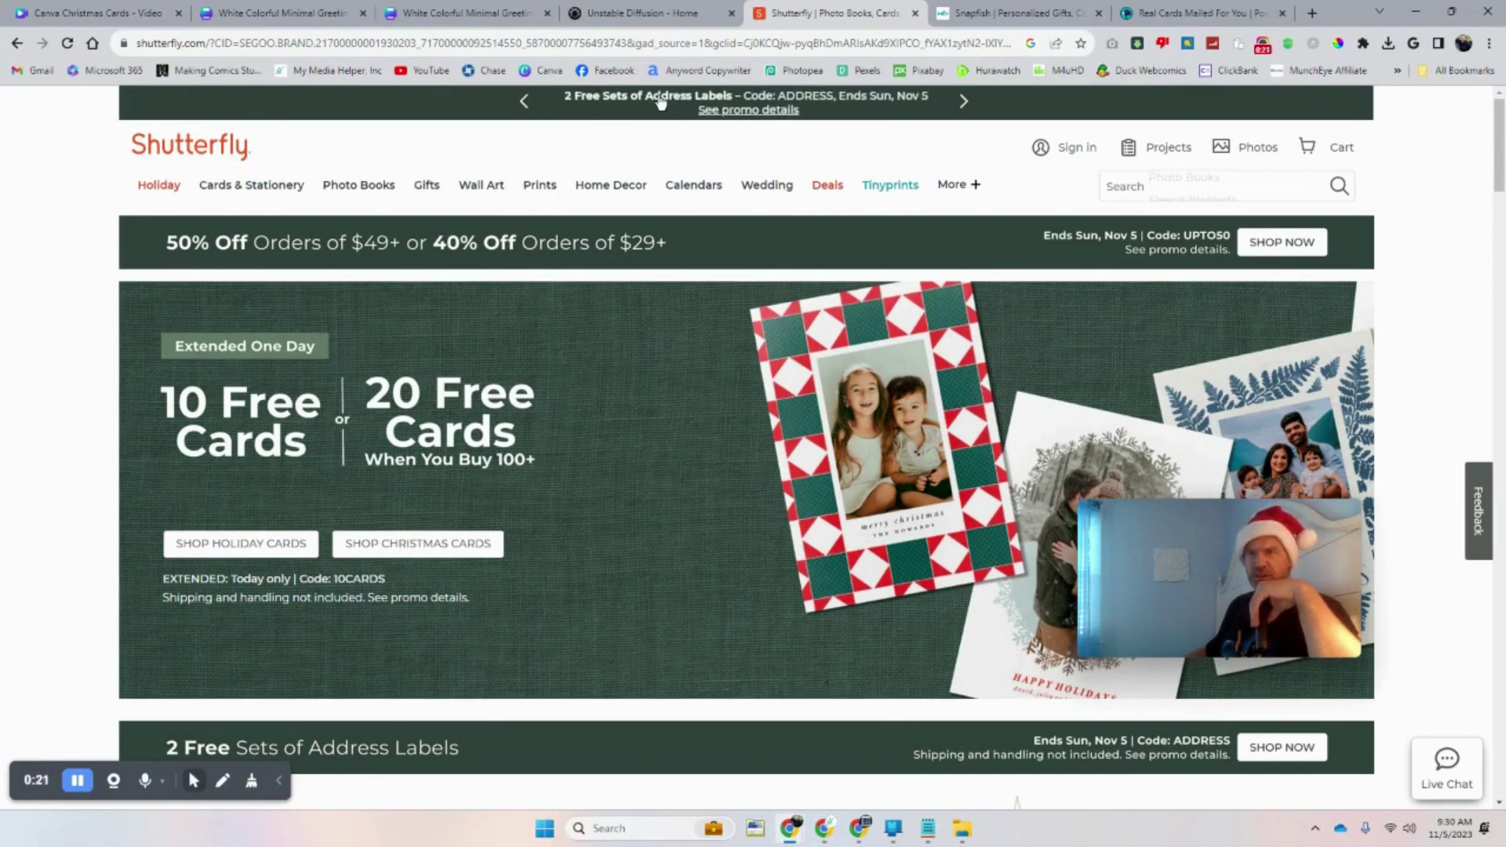
pyautogui.click(1012, 13)
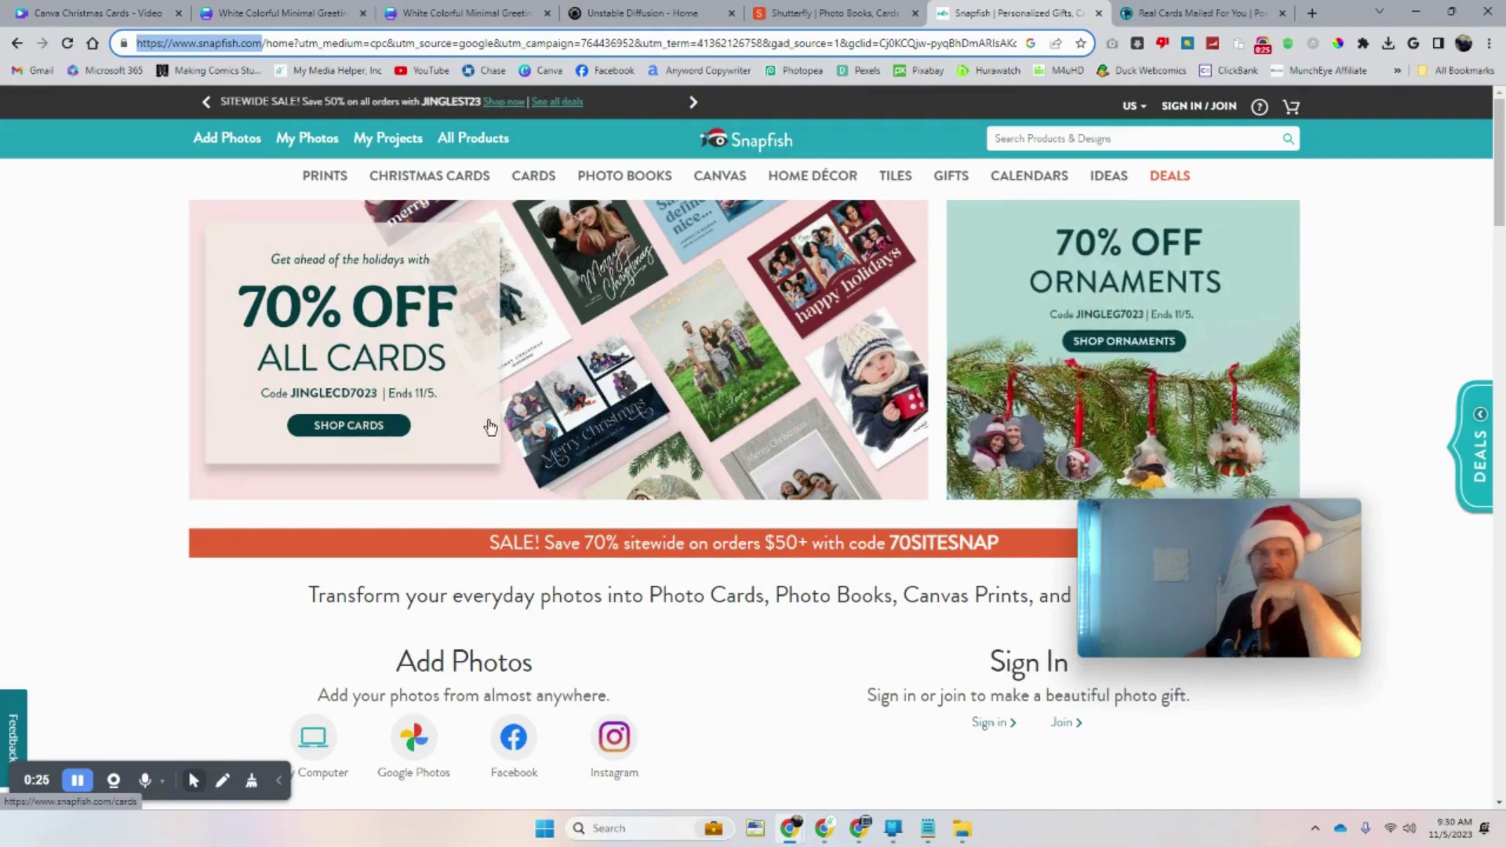
pyautogui.click(867, 12)
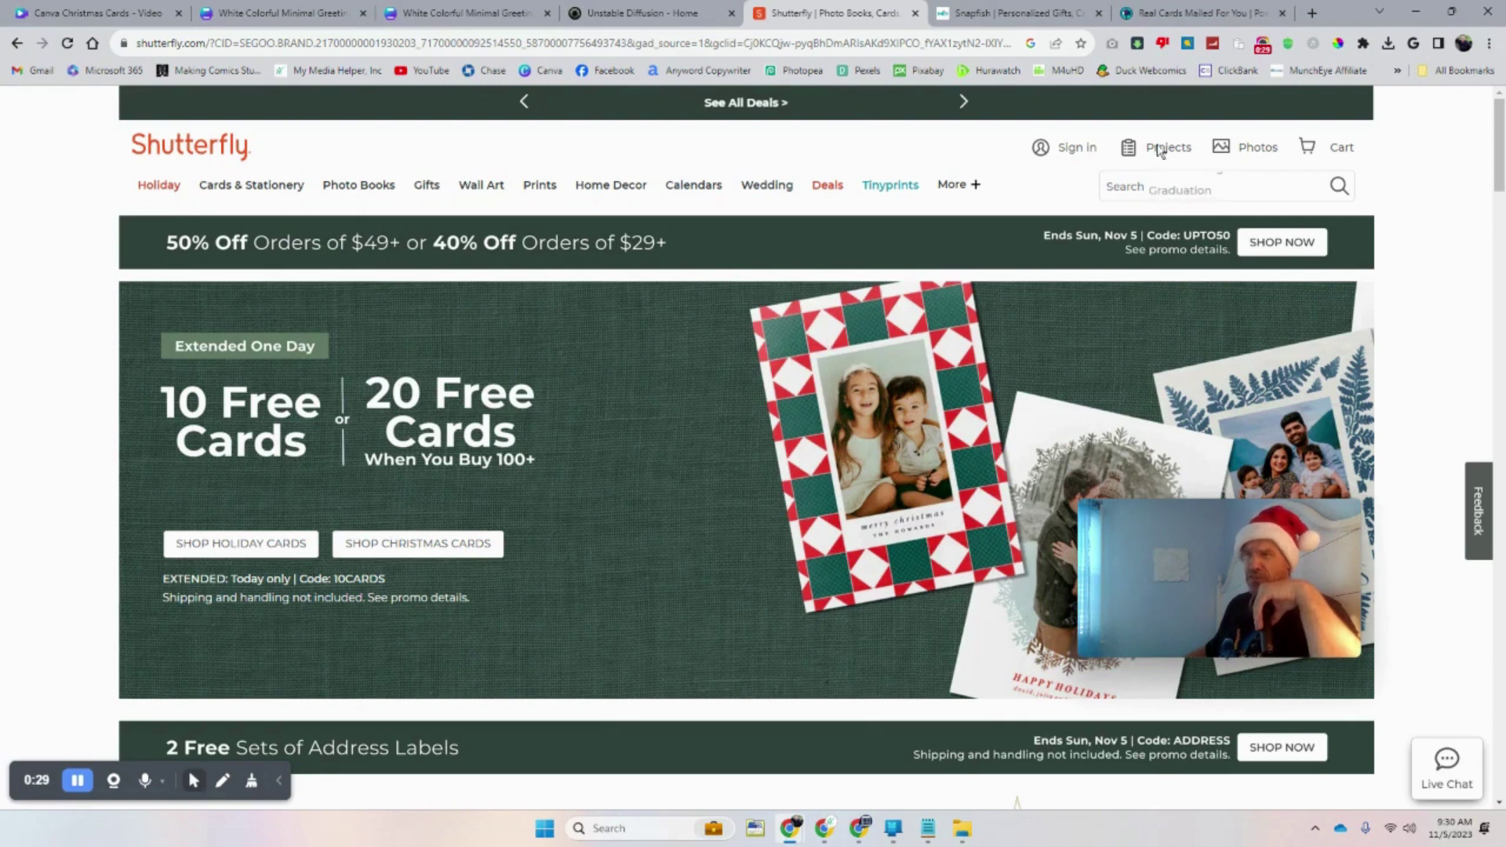
# Sign in to the Shutterfly account and close the 20% off text signup popup
pyautogui.moveTo(1075, 163)
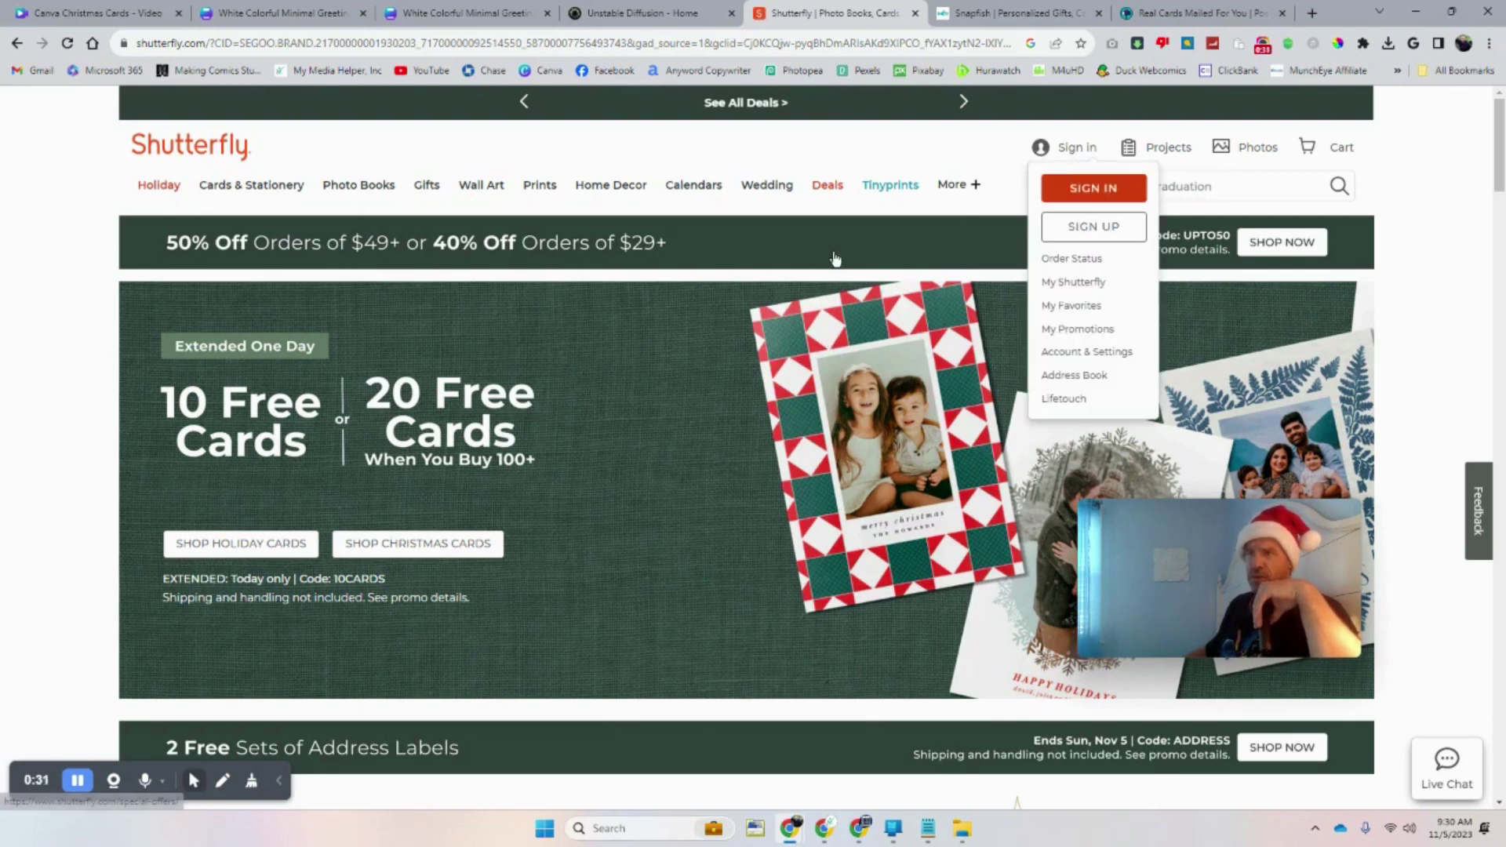
pyautogui.click(1092, 190)
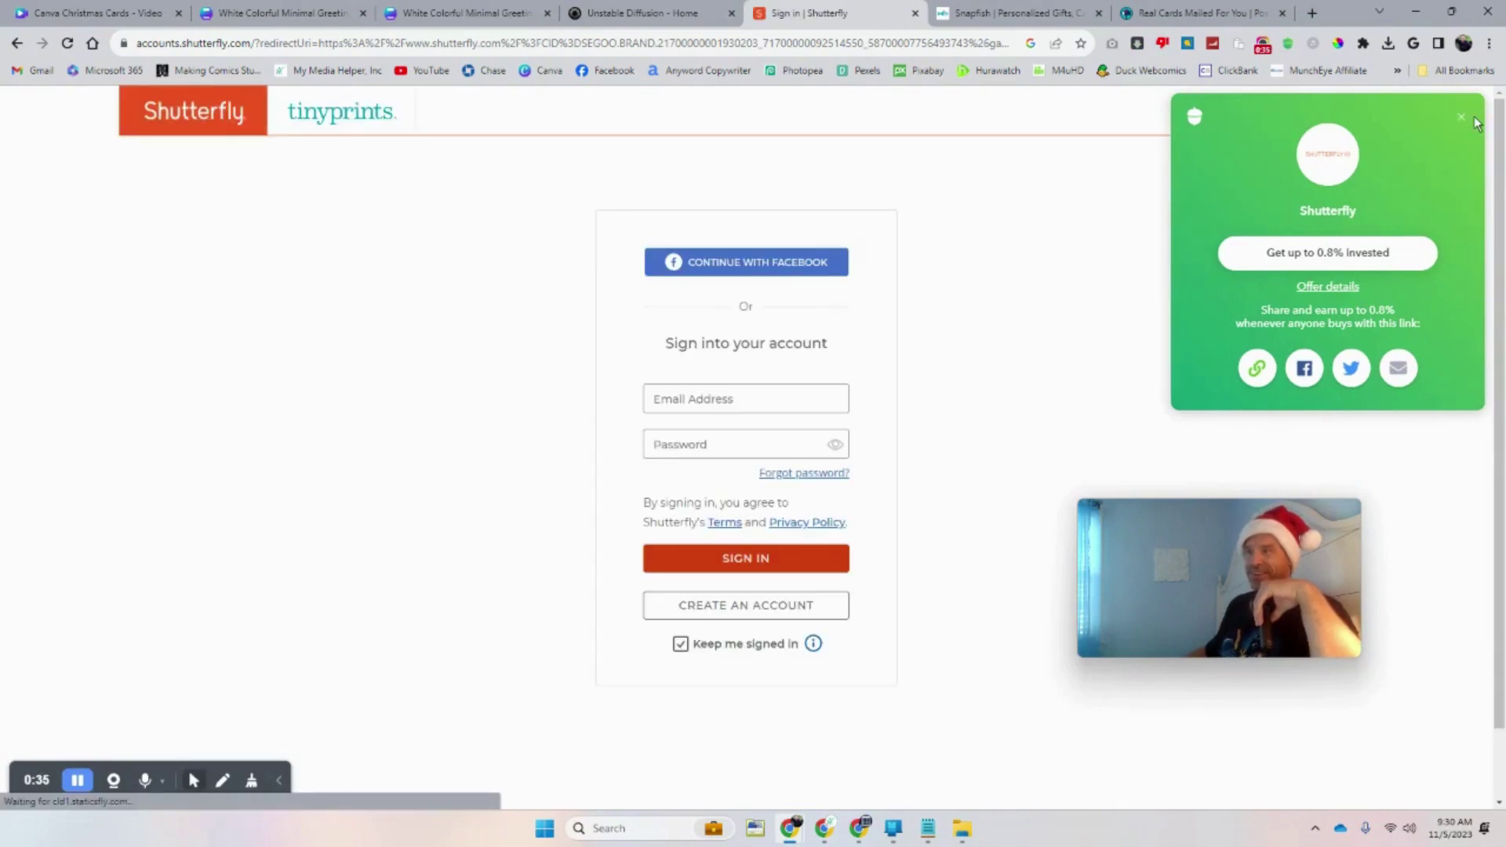
pyautogui.click(751, 559)
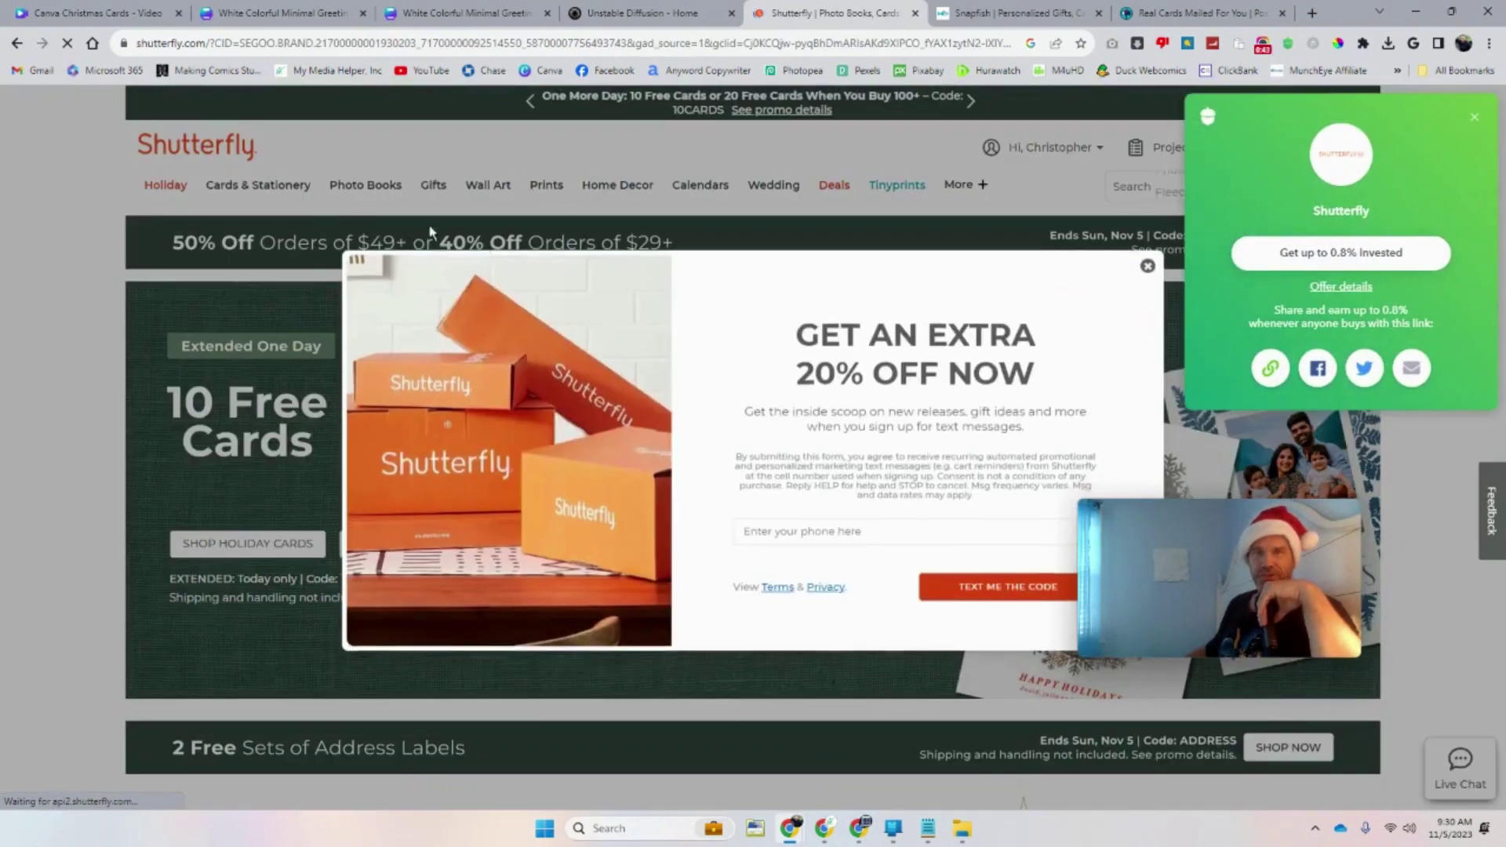
pyautogui.click(1148, 263)
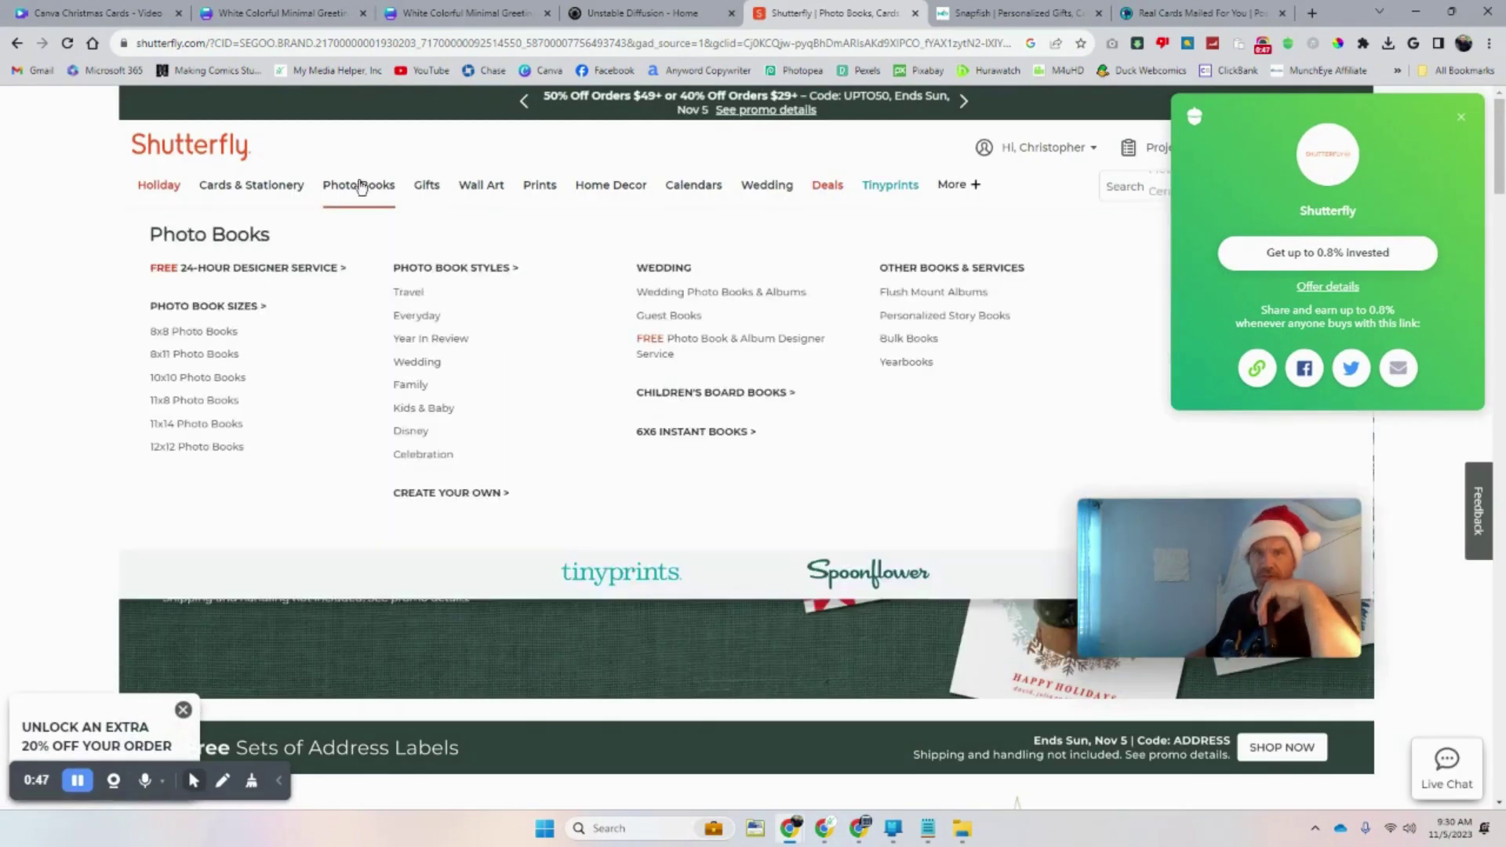
# Open the Christmas Cards catalogue filtered to Upload Your Own Design cards
pyautogui.moveTo(251, 186)
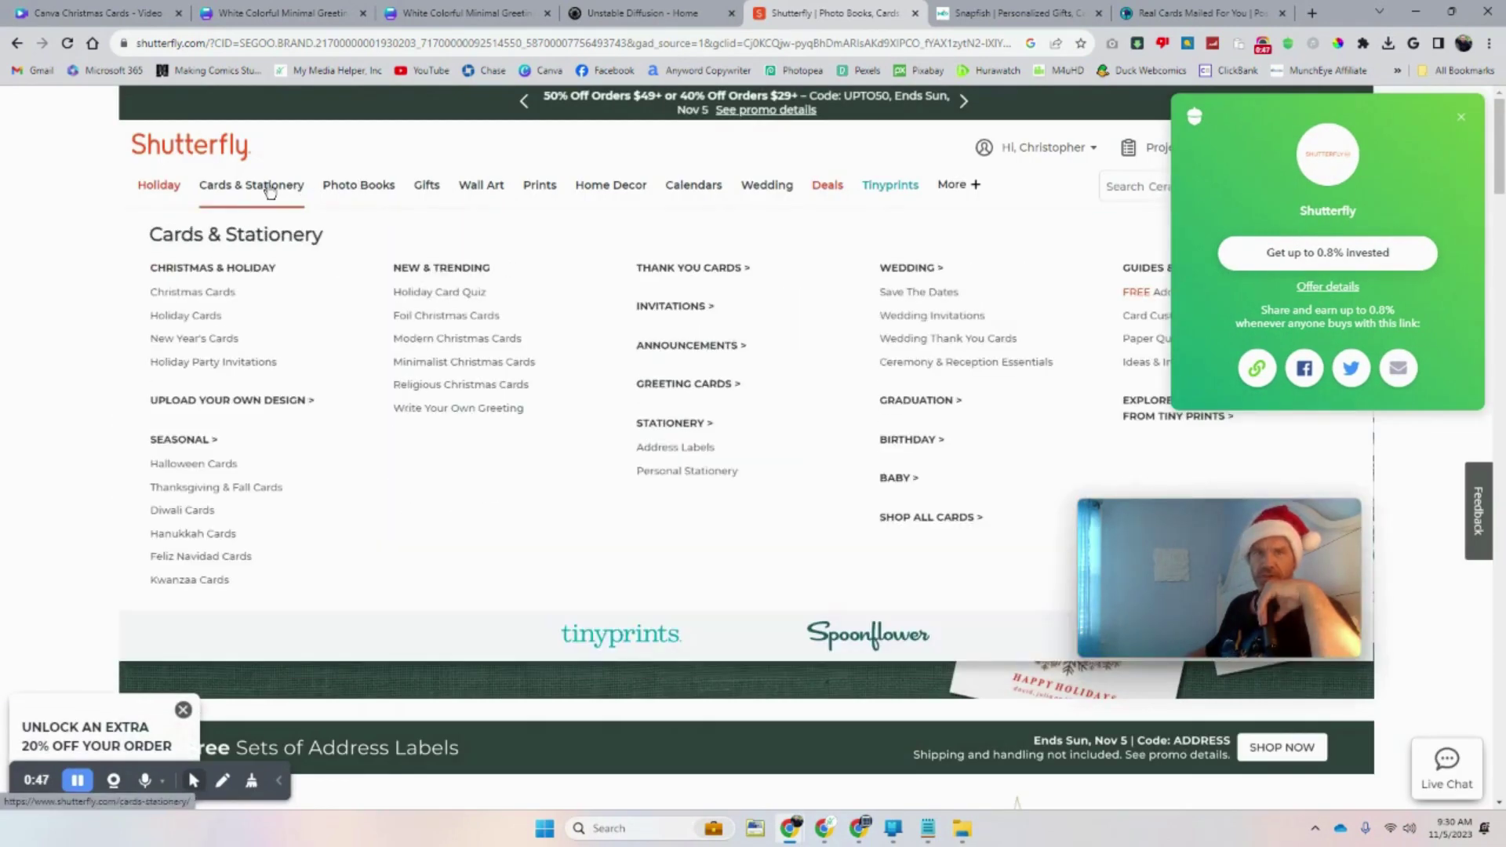
pyautogui.click(226, 291)
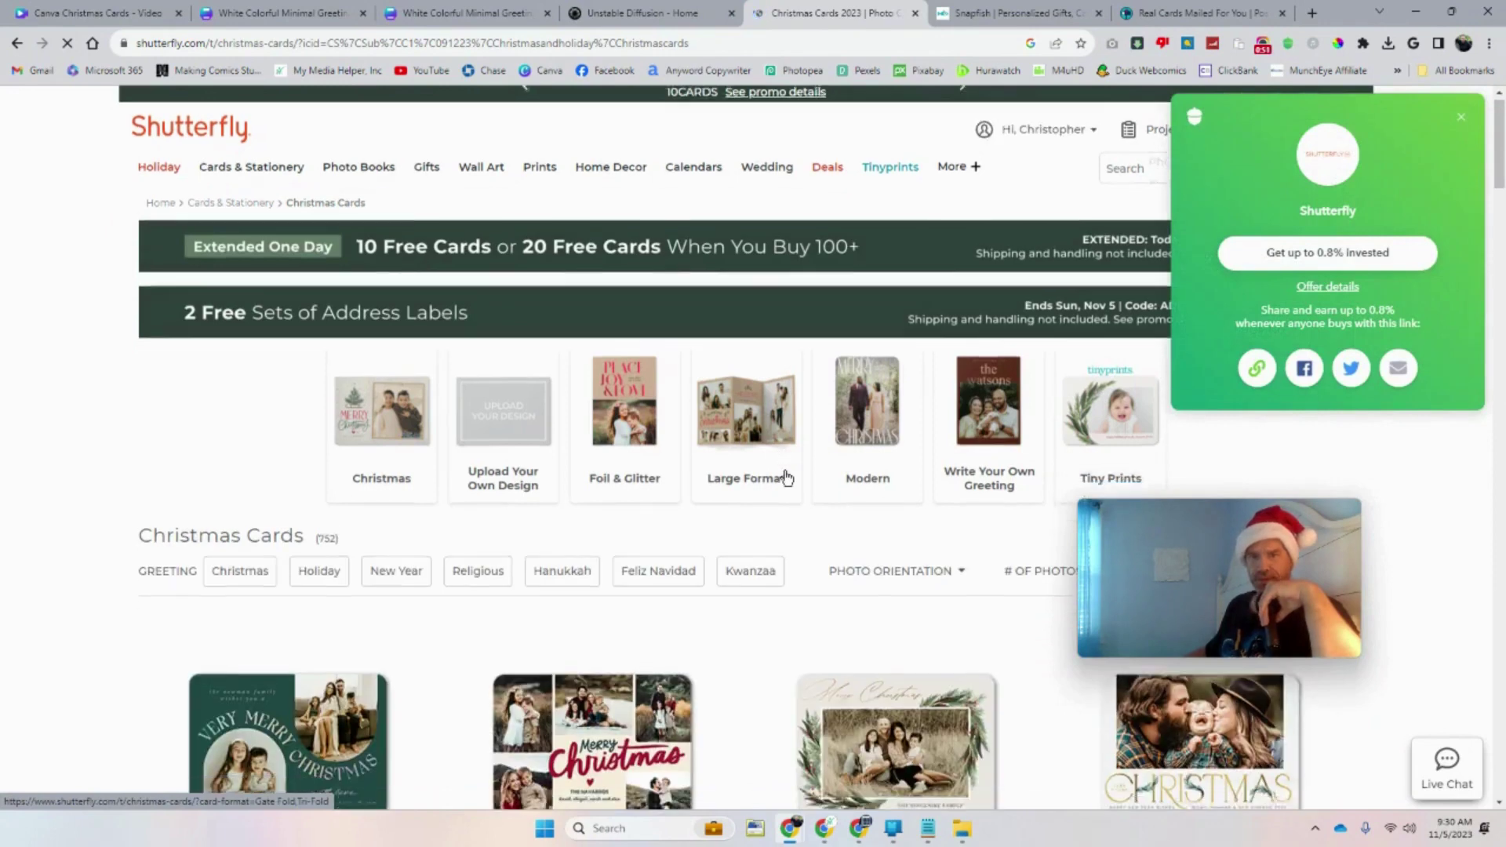
pyautogui.scroll(-4, 787, 475)
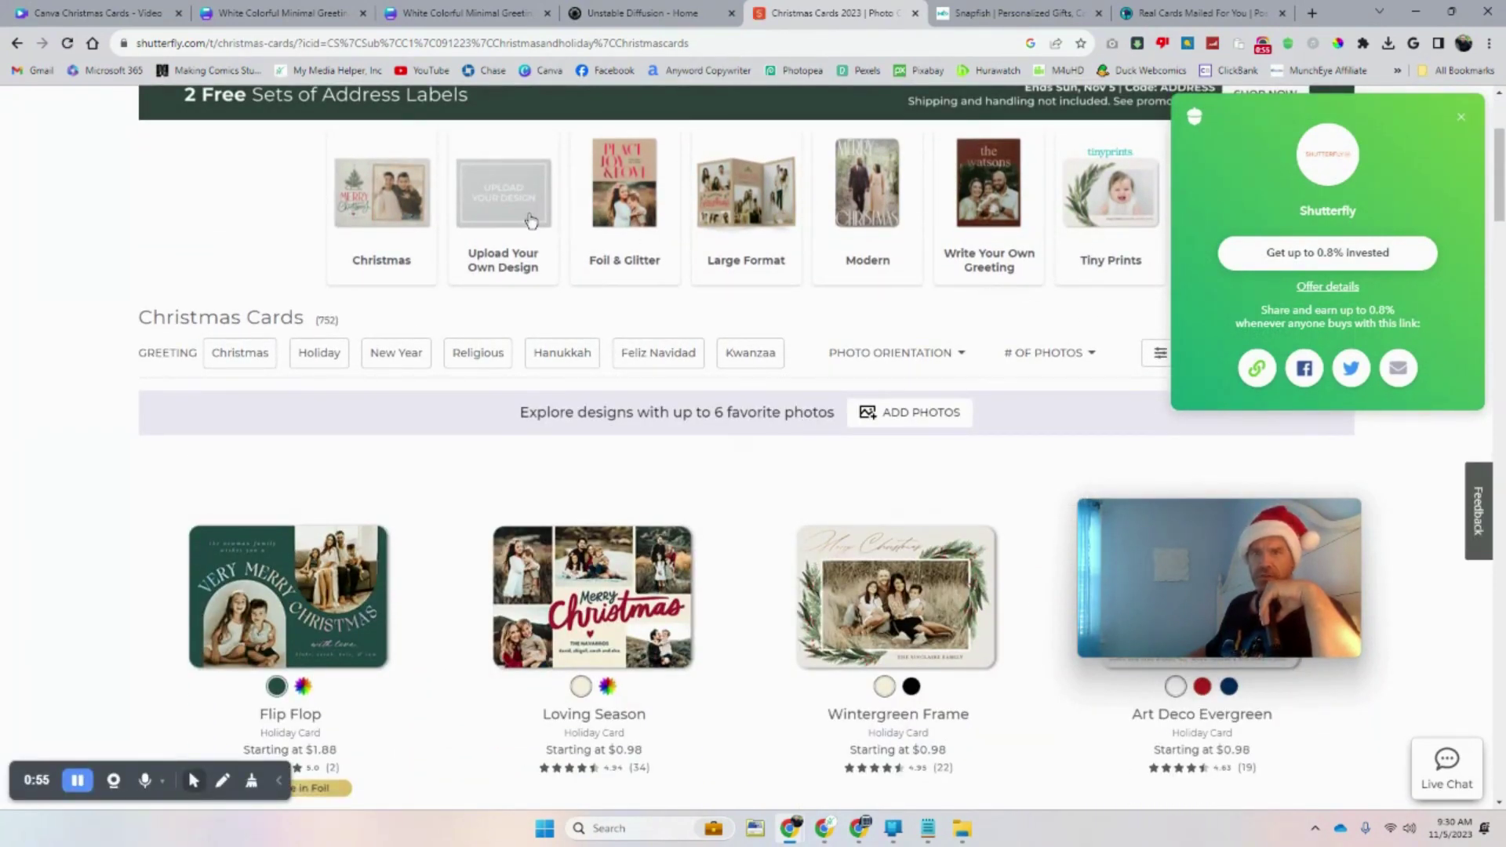
pyautogui.click(493, 206)
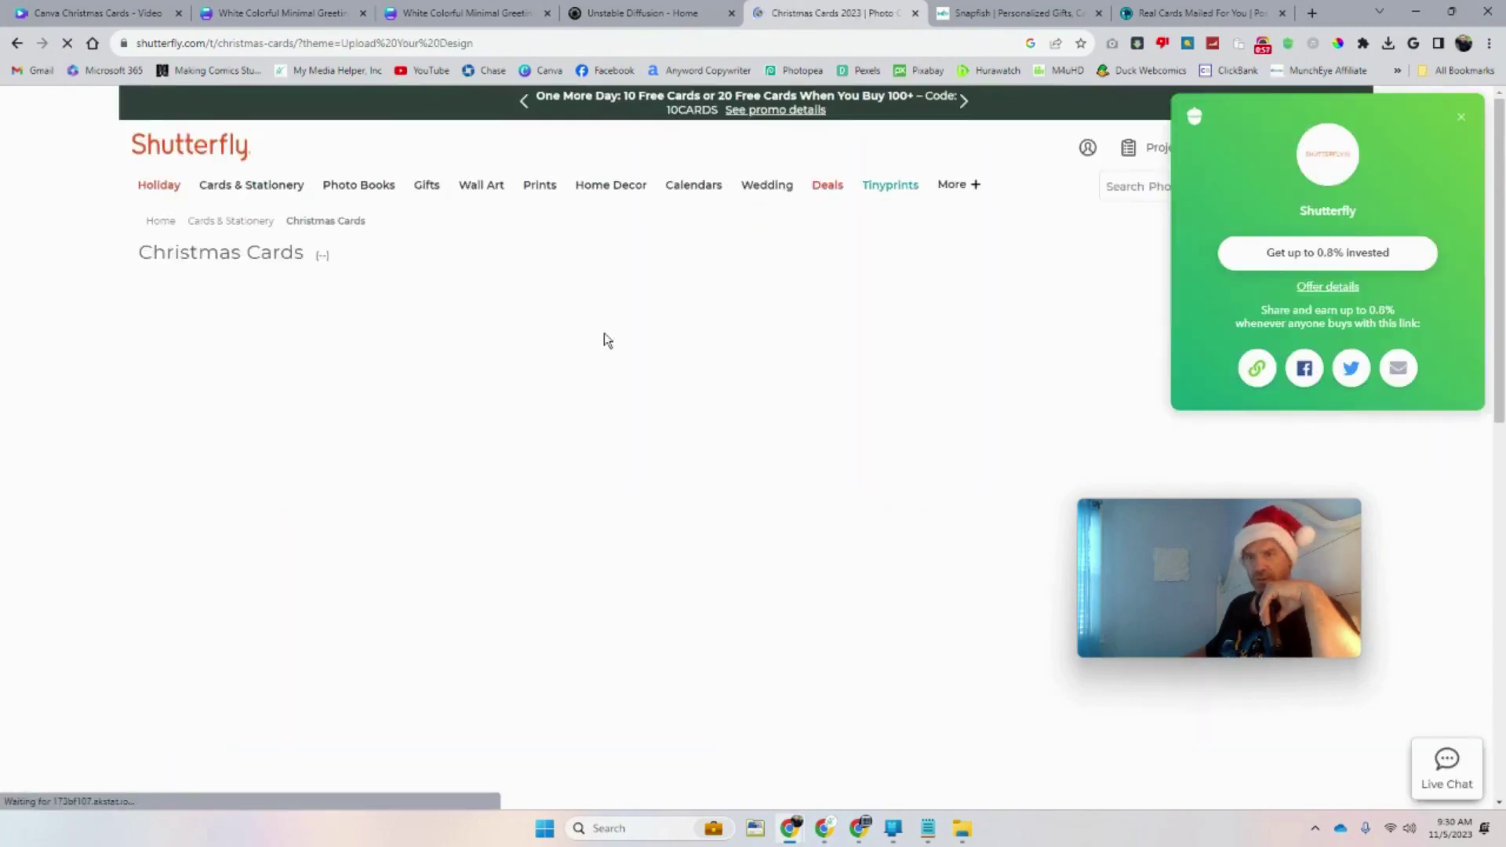
# Scroll through the upload-your-own card listings and close the green rewards panel
pyautogui.scroll(-5, 604, 333)
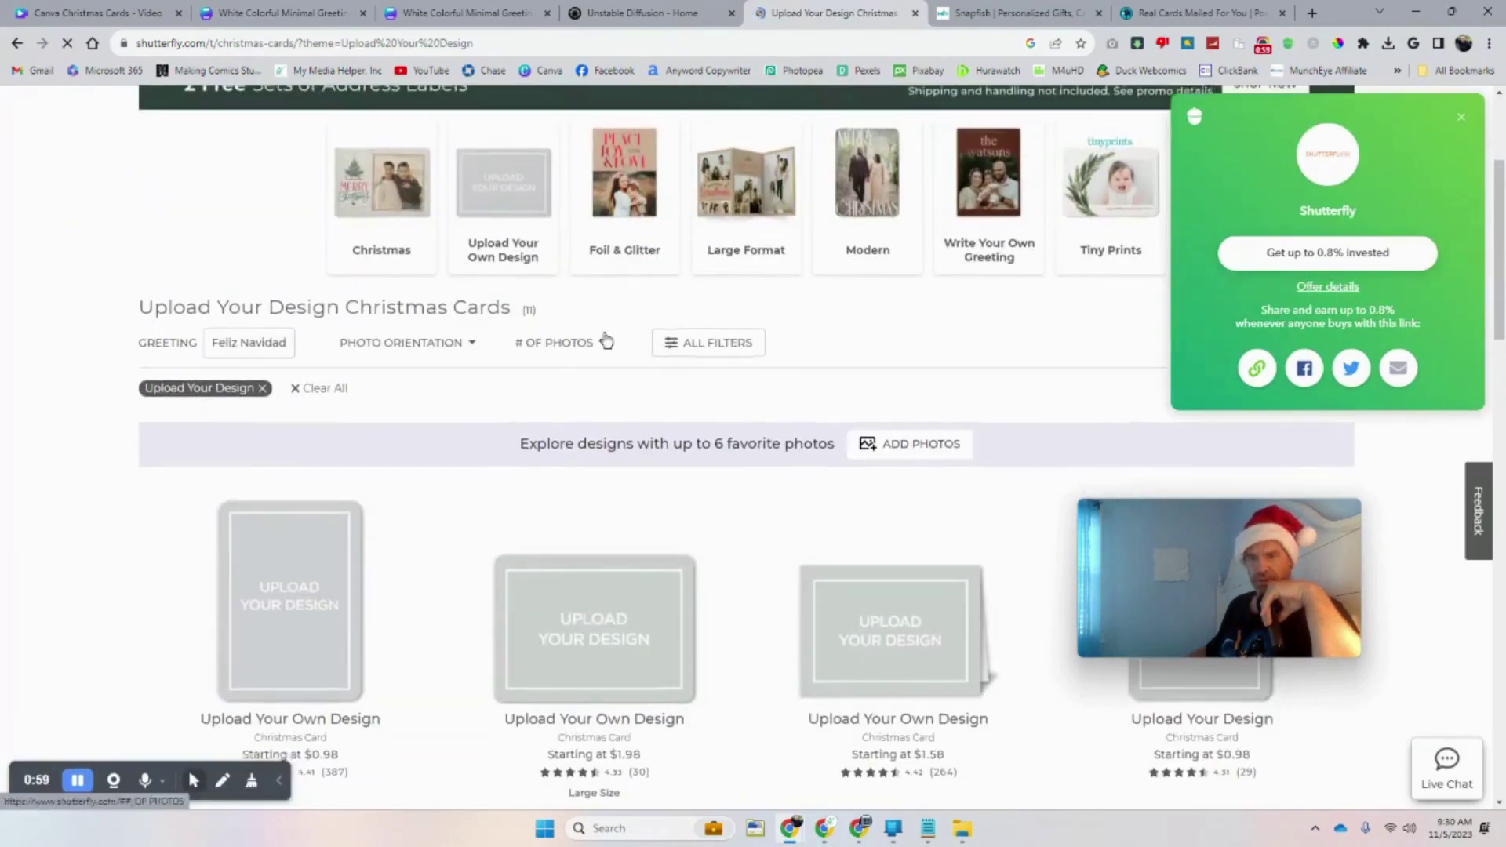
pyautogui.scroll(-2, 632, 312)
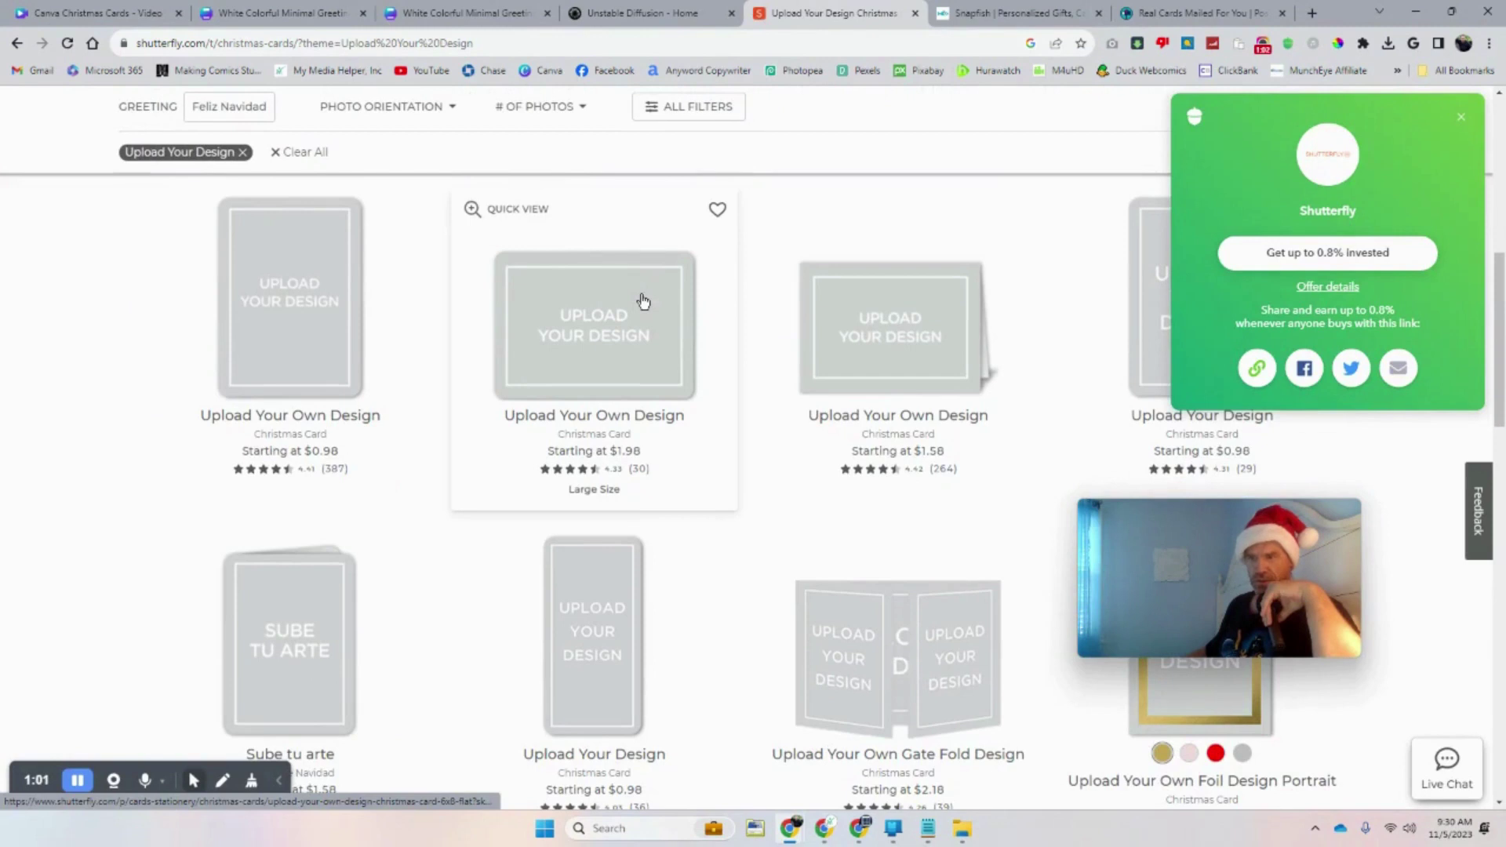
pyautogui.scroll(-3, 643, 301)
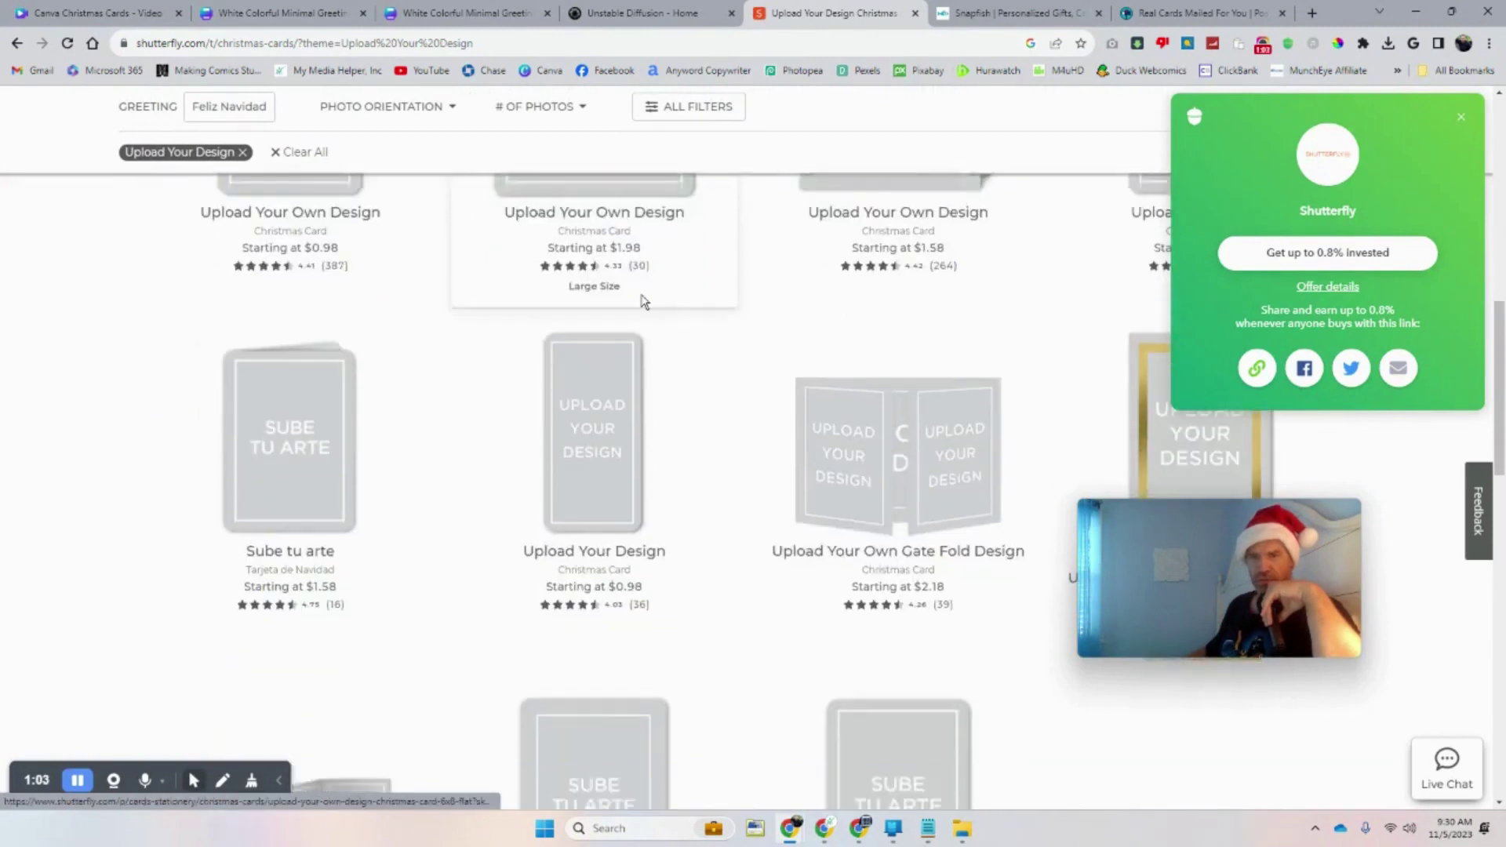
pyautogui.scroll(-1, 643, 301)
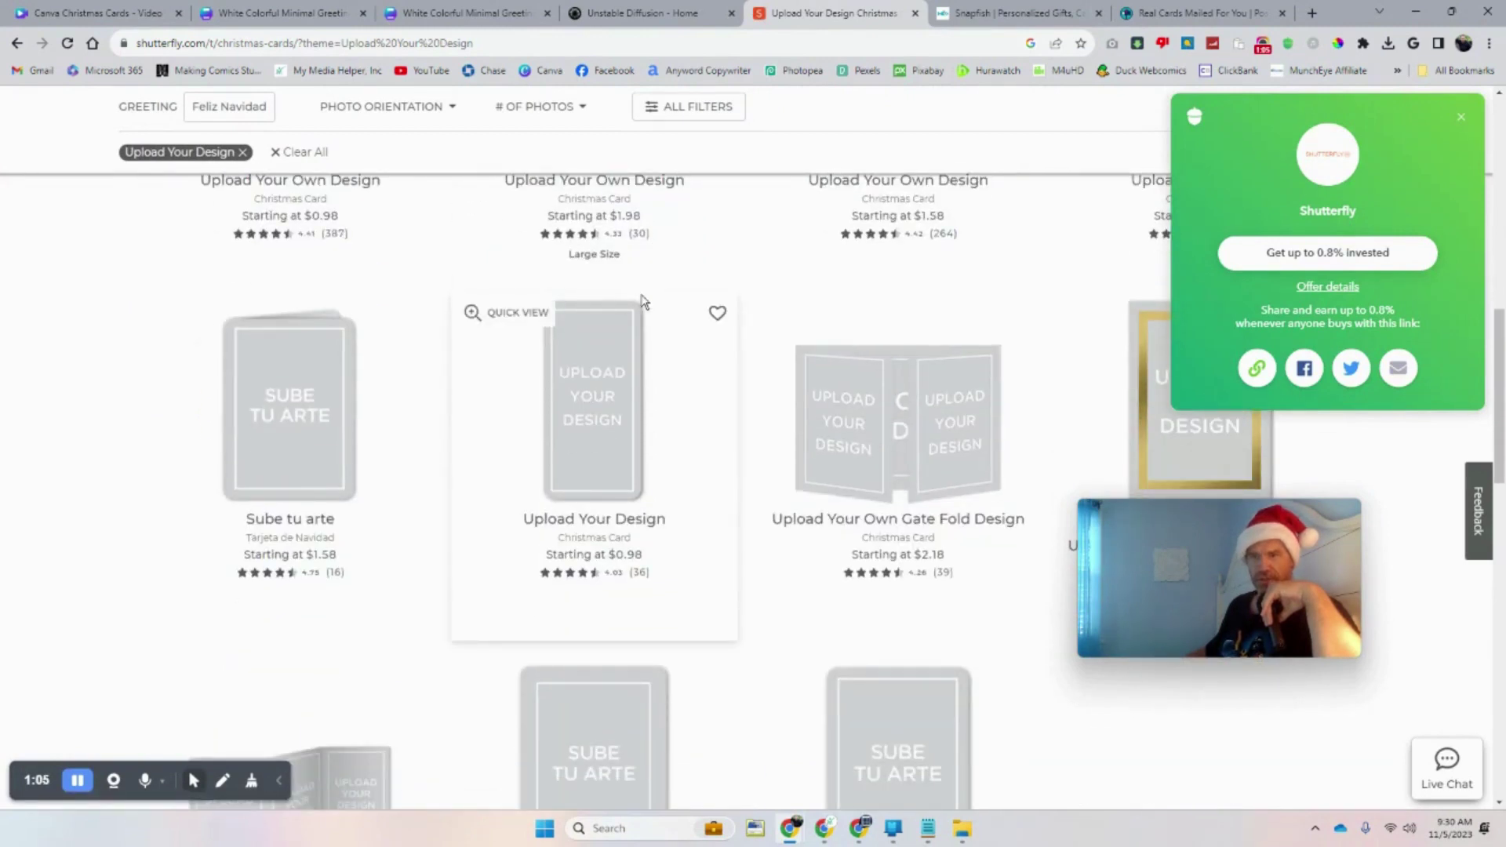
pyautogui.scroll(1, 315, 431)
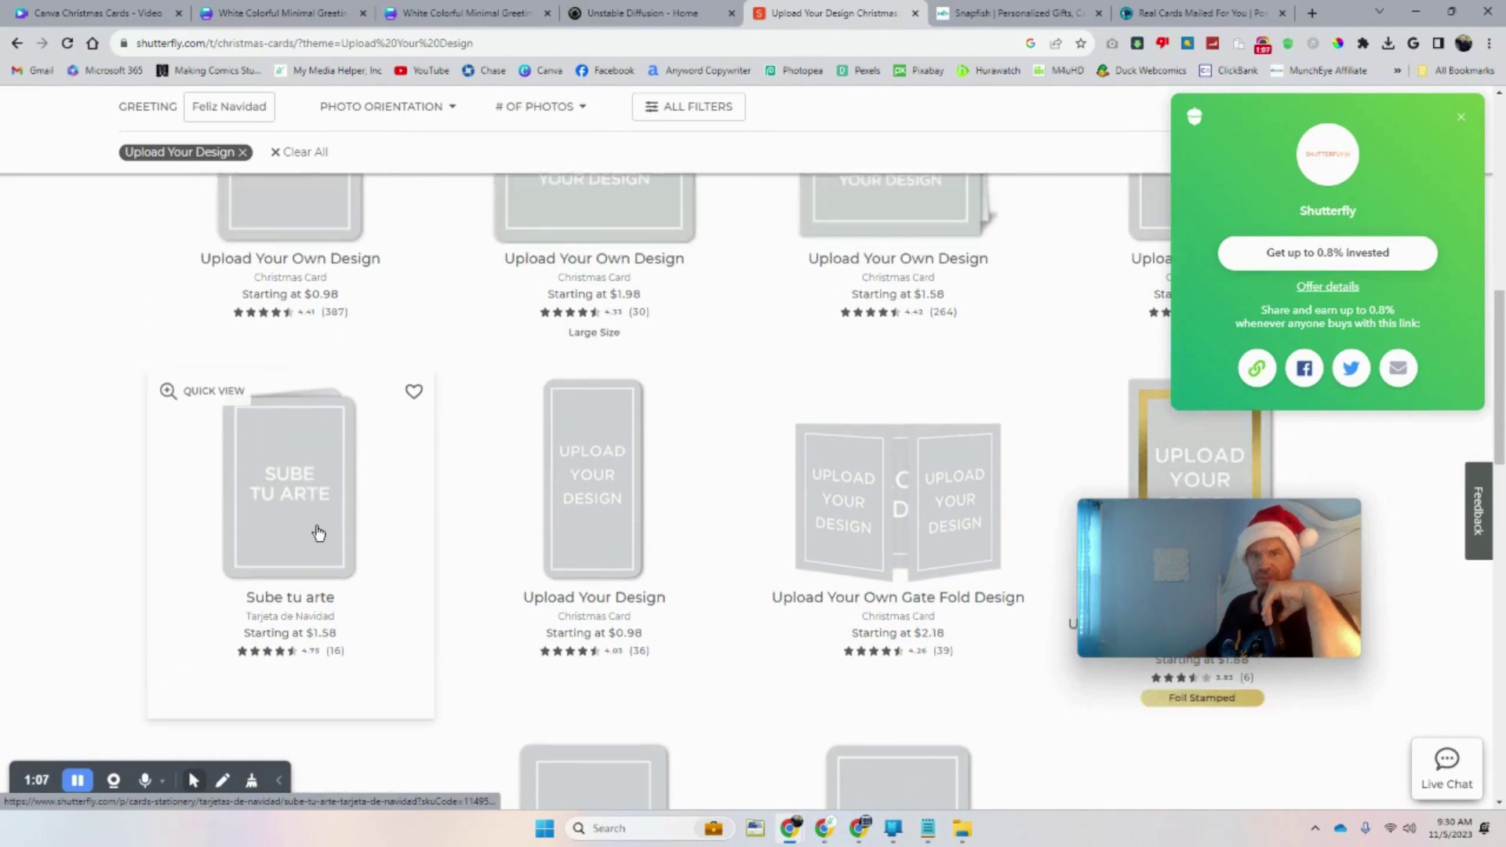
pyautogui.scroll(1, 319, 533)
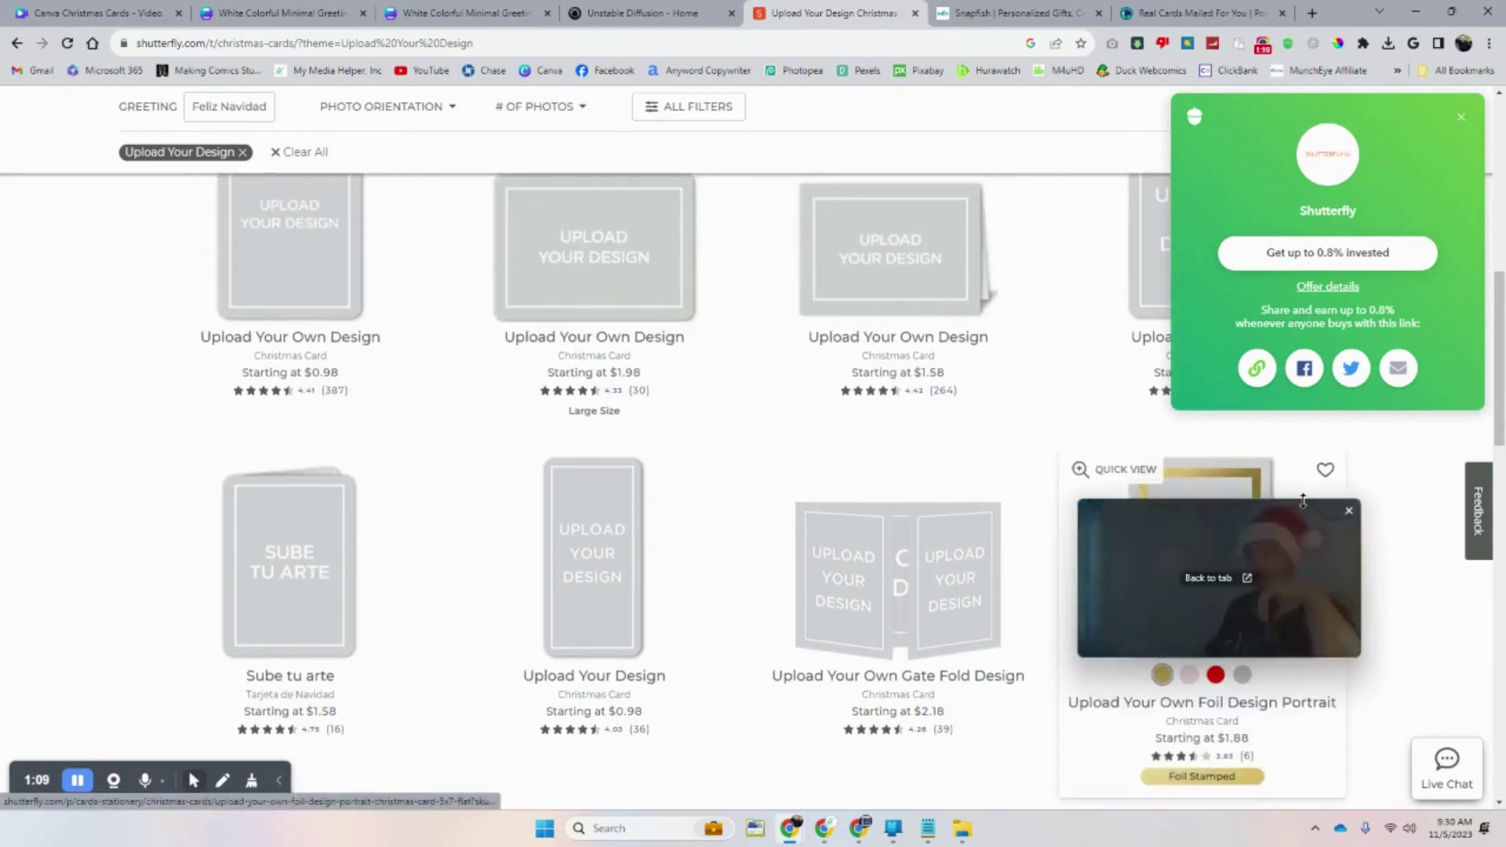
pyautogui.click(1461, 120)
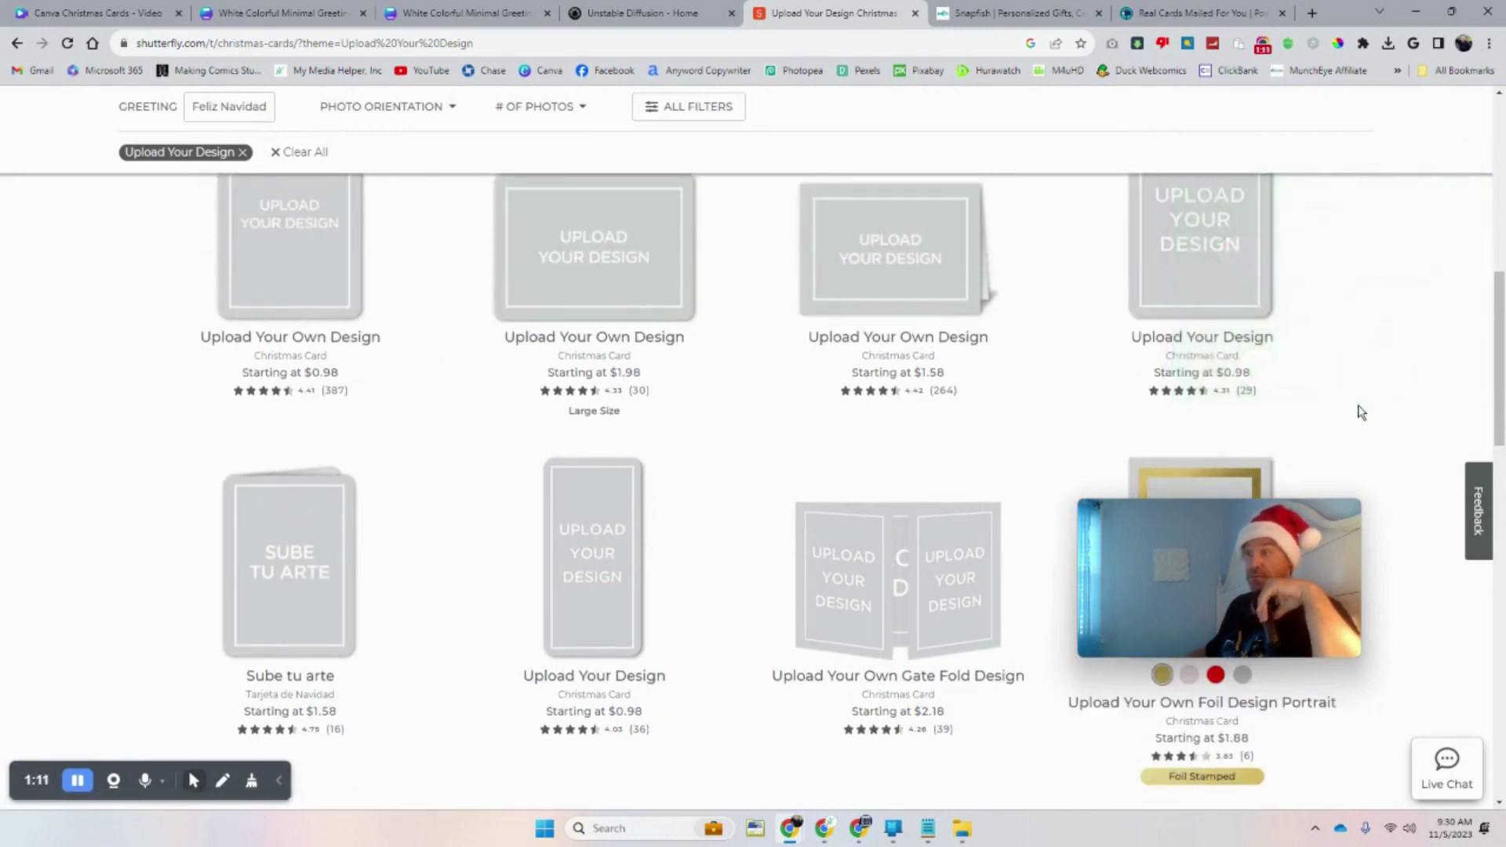
pyautogui.scroll(2, 1358, 413)
pyautogui.scroll(-1, 1369, 398)
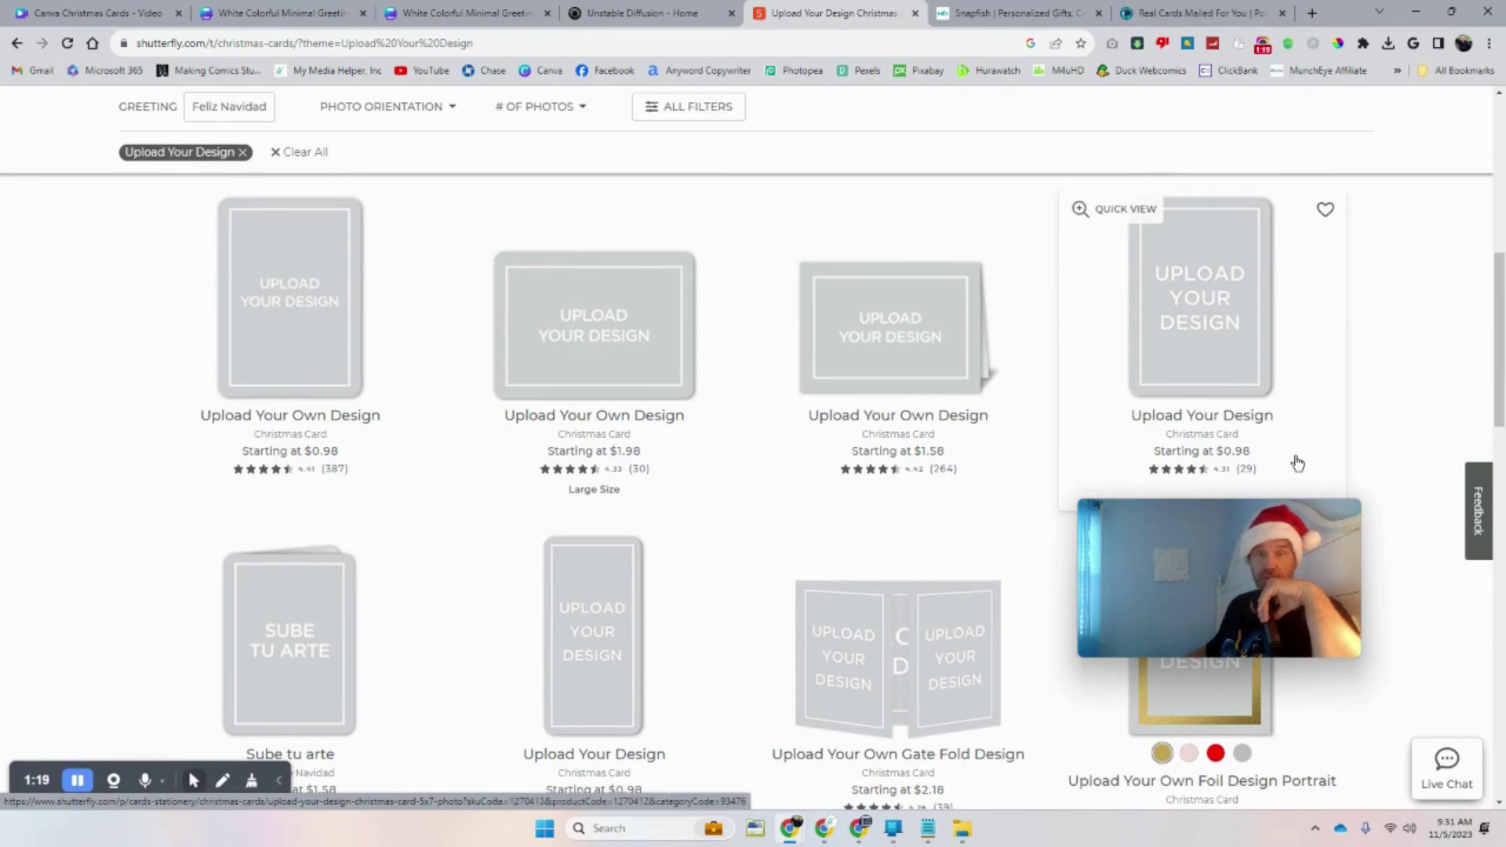
# Open the first Upload Your Own Design card and browse its preview images
pyautogui.click(284, 358)
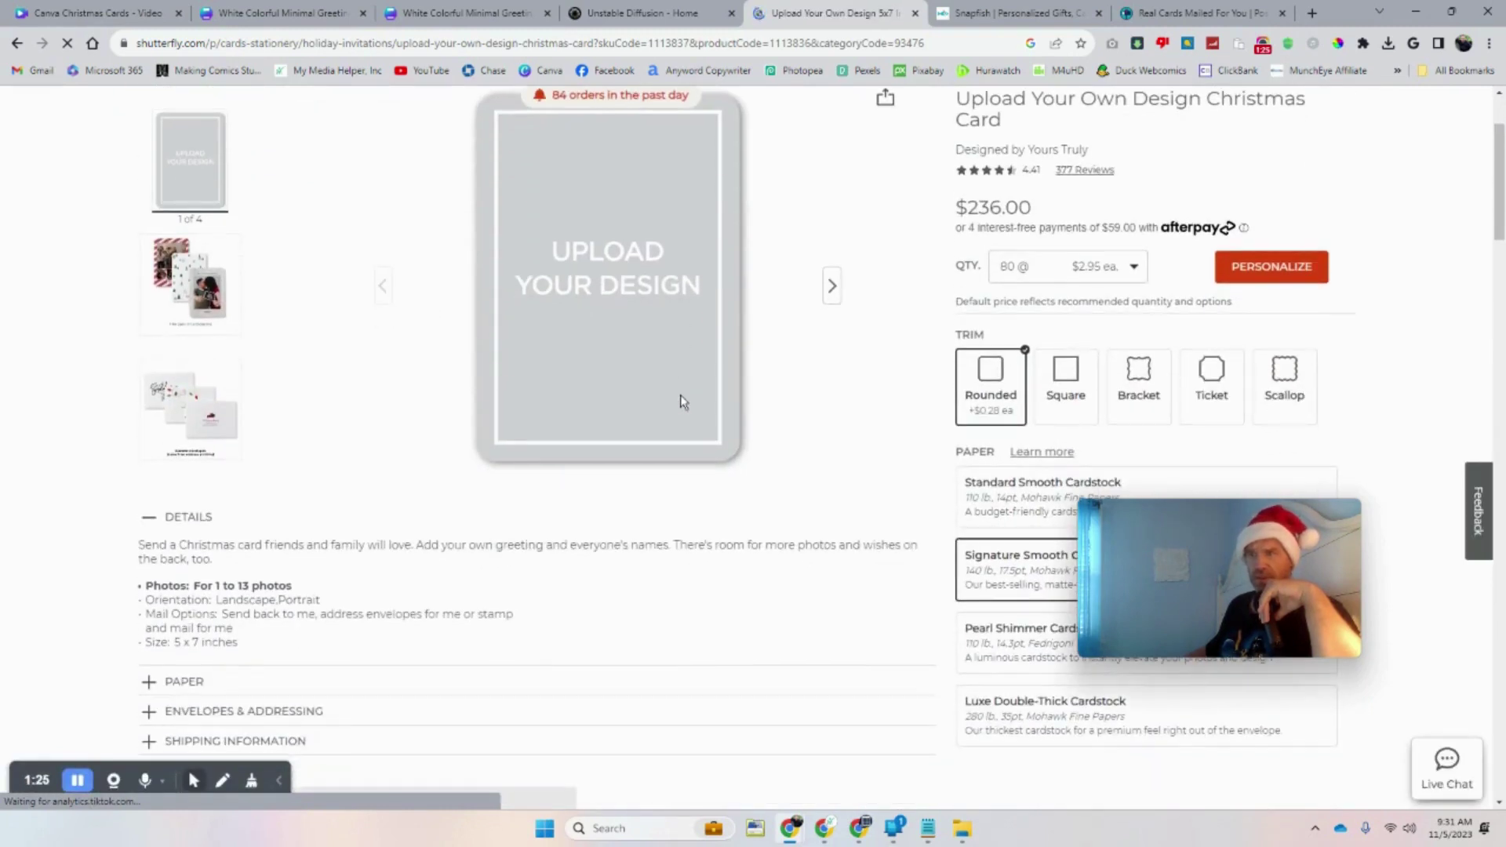
pyautogui.scroll(1, 680, 393)
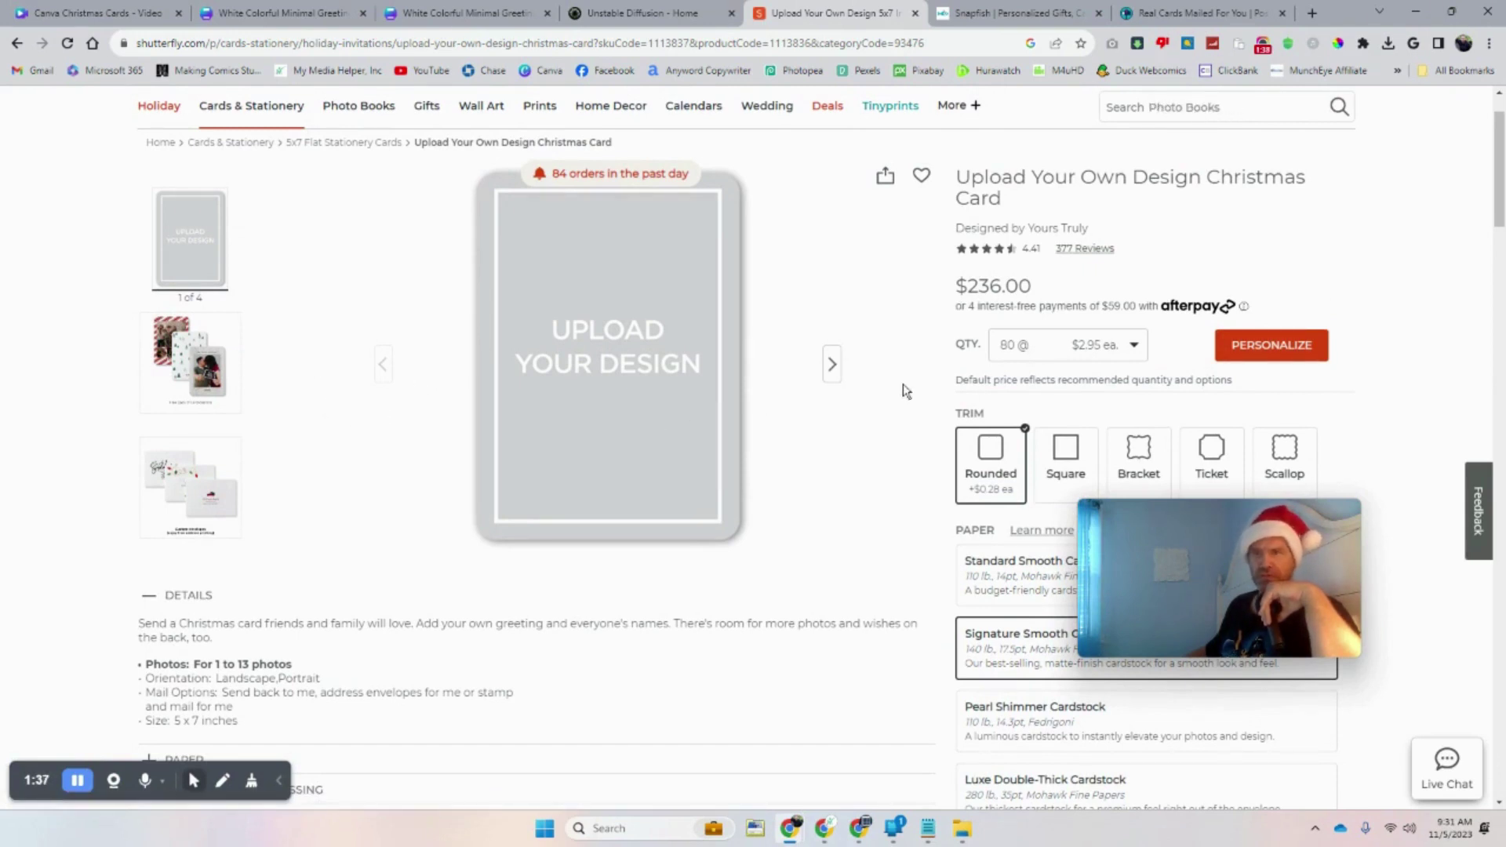
pyautogui.click(833, 365)
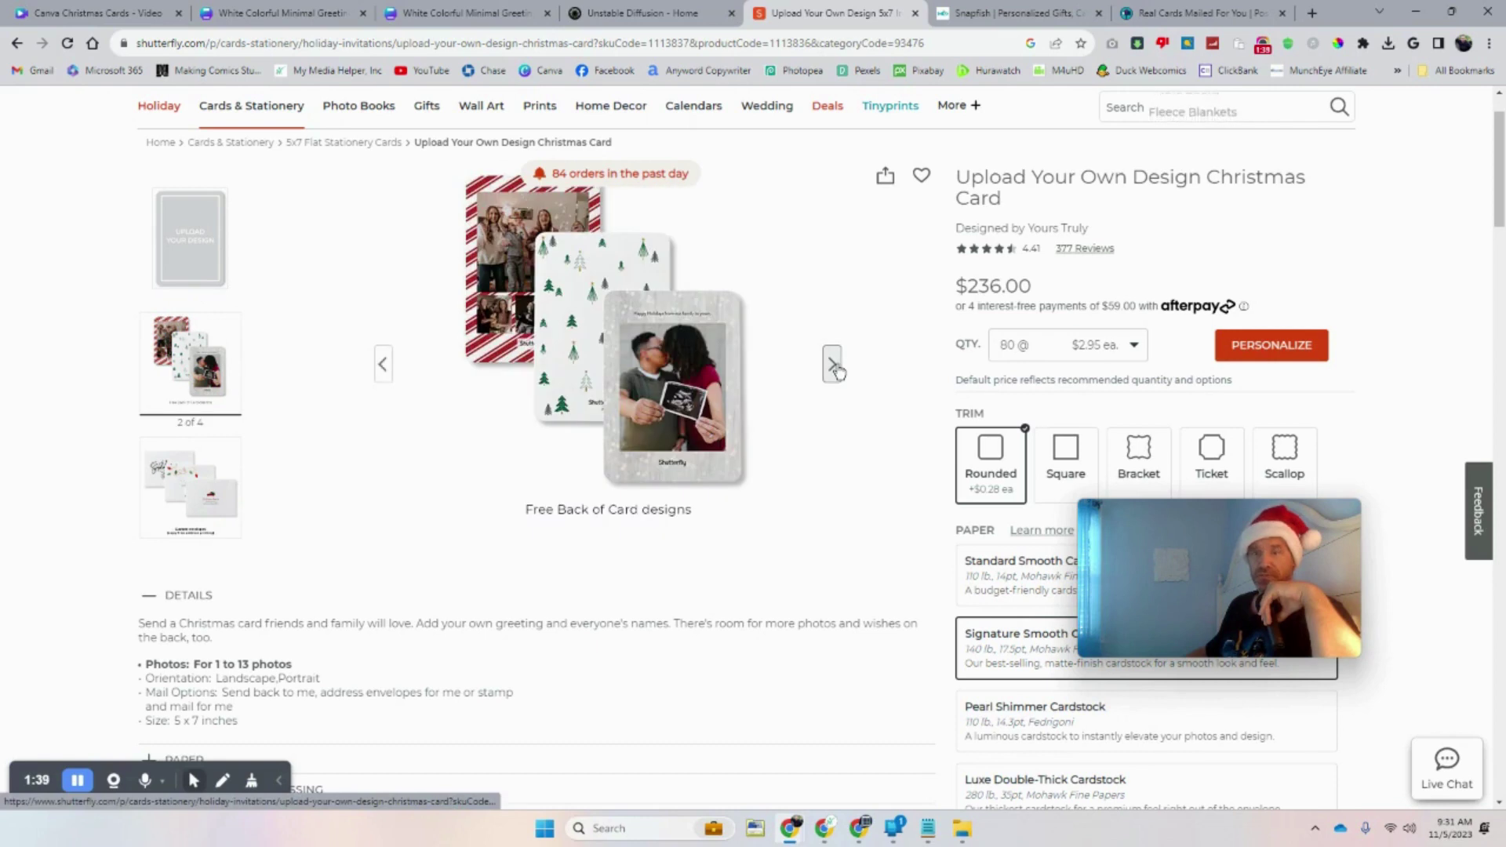
pyautogui.click(833, 366)
pyautogui.click(833, 365)
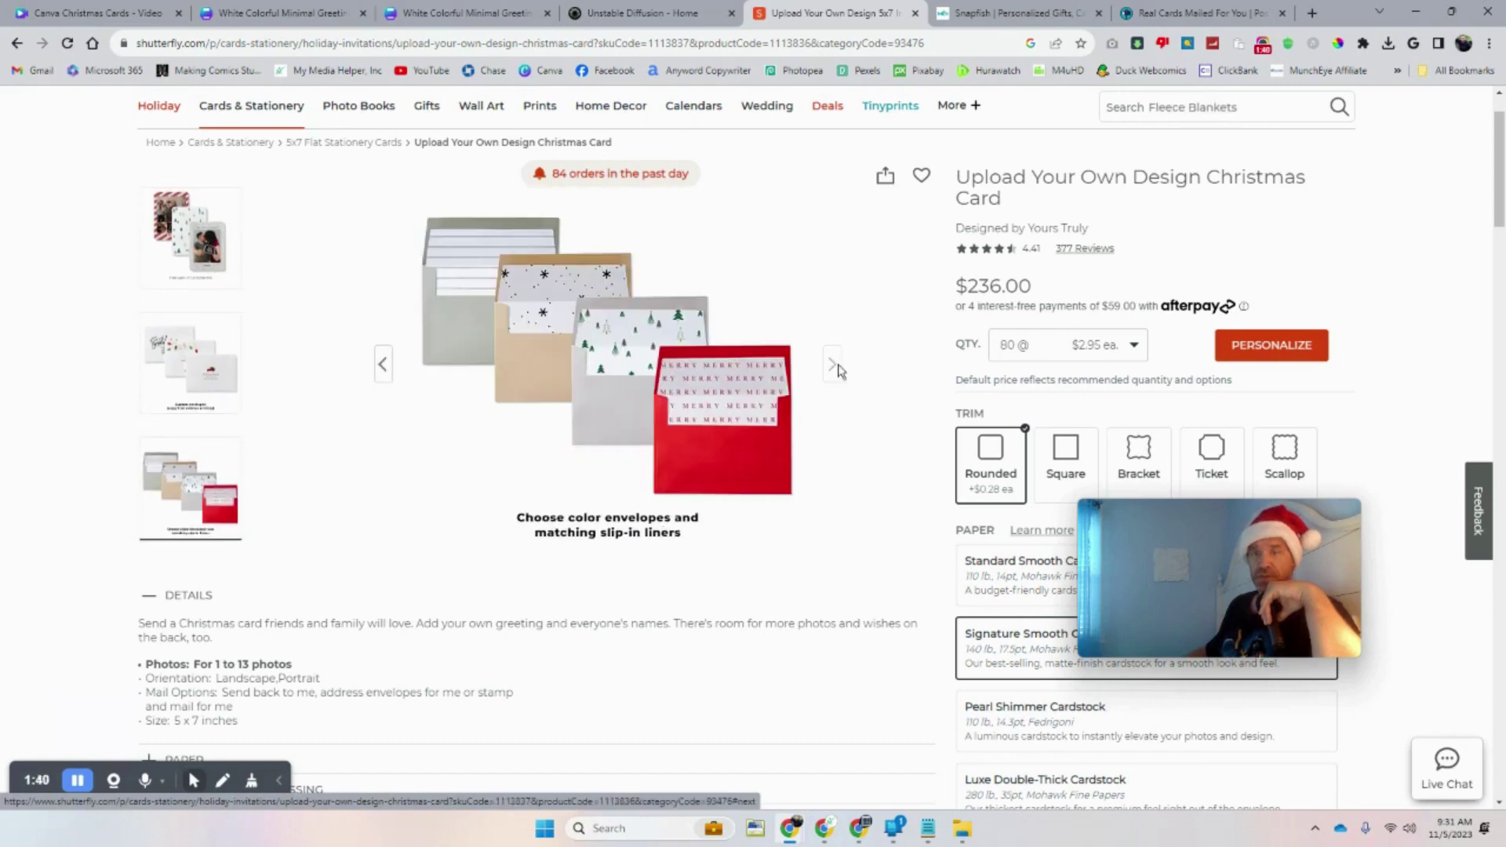
pyautogui.click(383, 365)
pyautogui.click(383, 366)
pyautogui.click(383, 366)
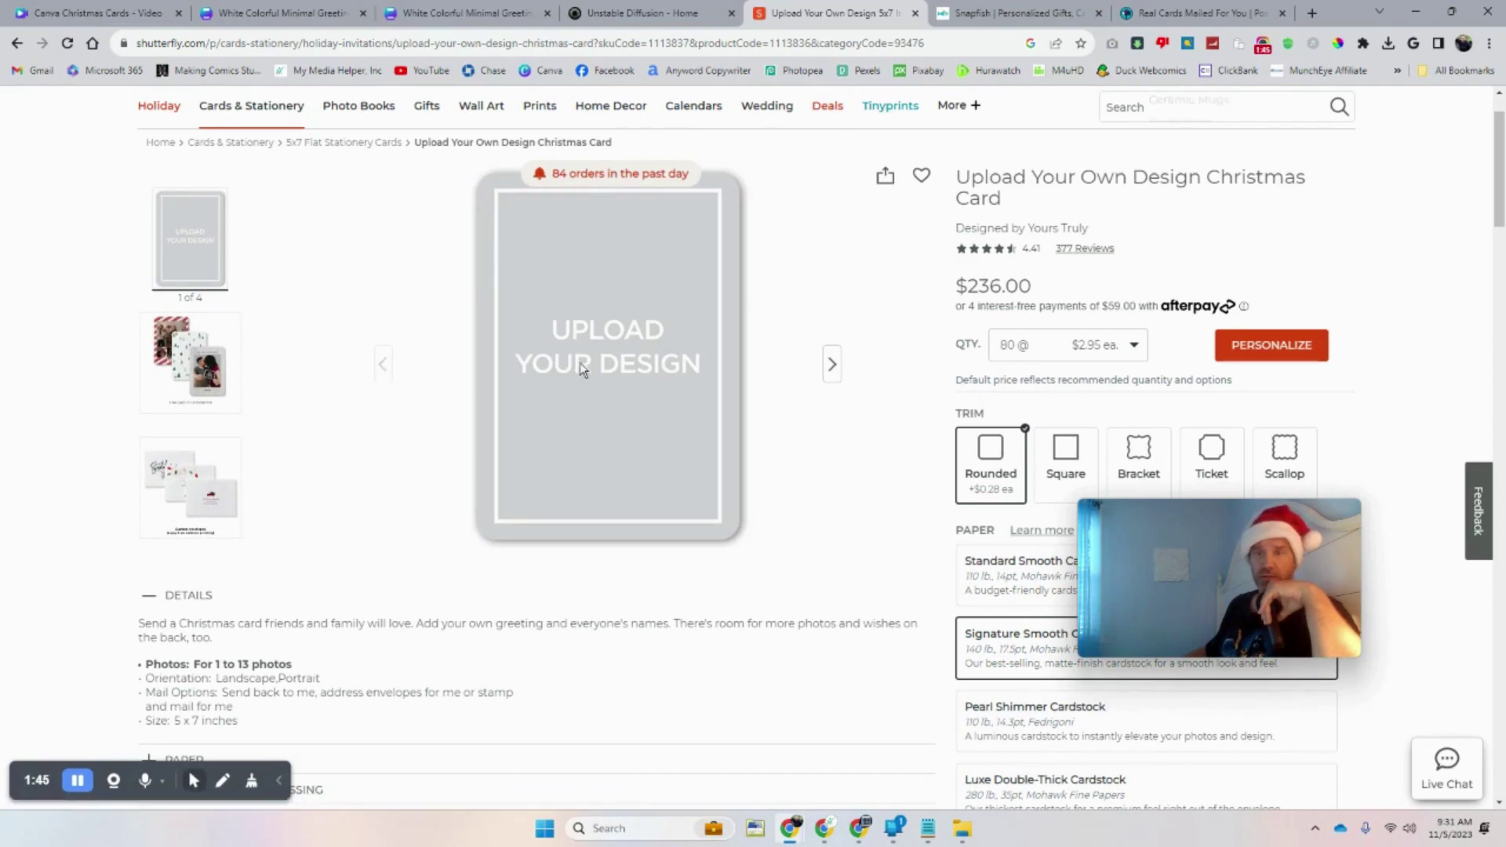
pyautogui.scroll(-5, 920, 502)
pyautogui.scroll(3, 916, 502)
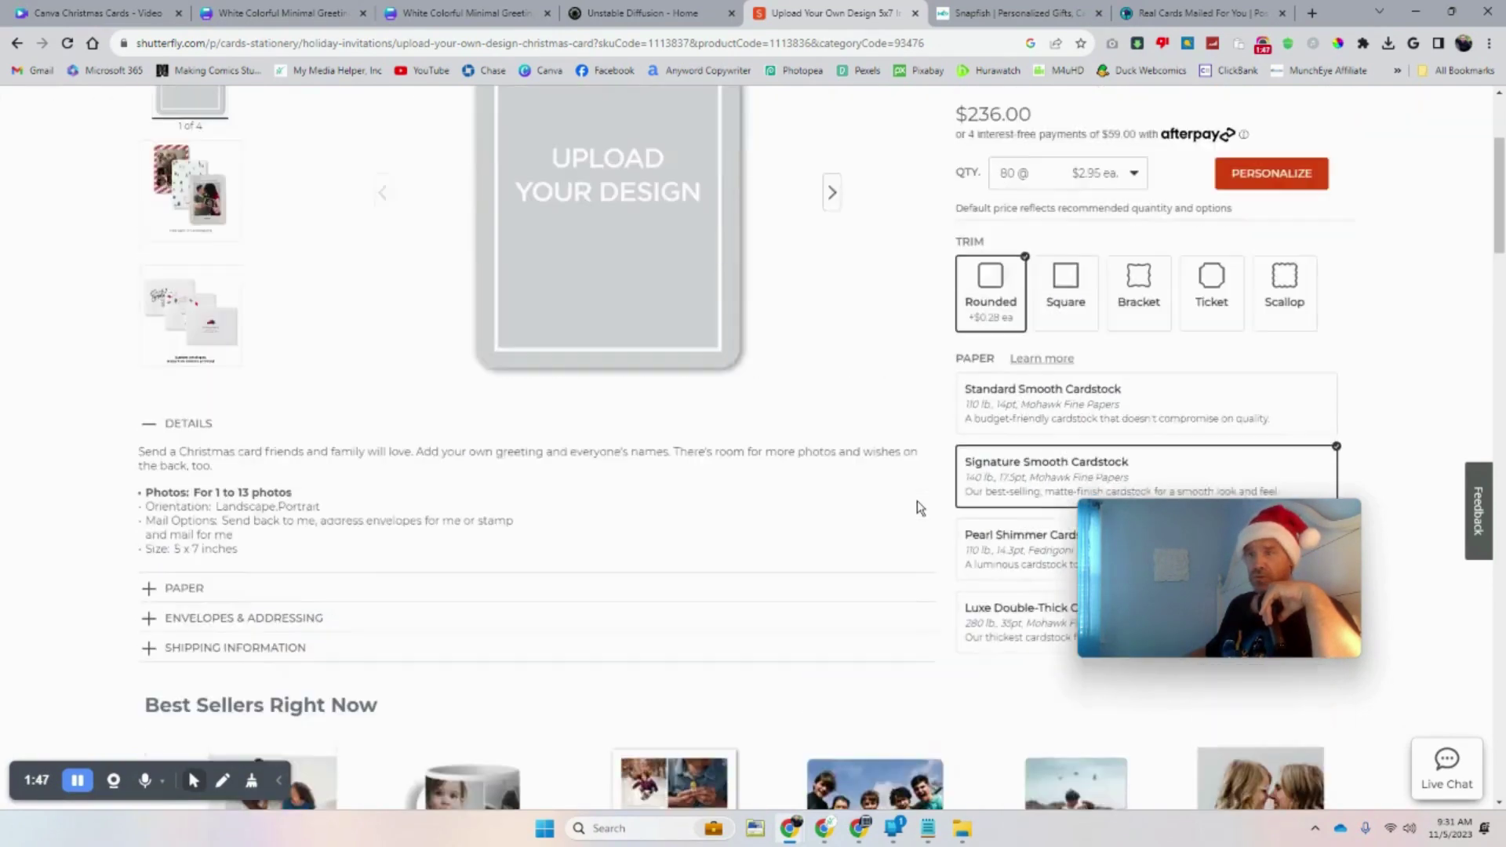
# Choose Square trim and 50 cards for $149.00, then start personalizing
pyautogui.click(1042, 329)
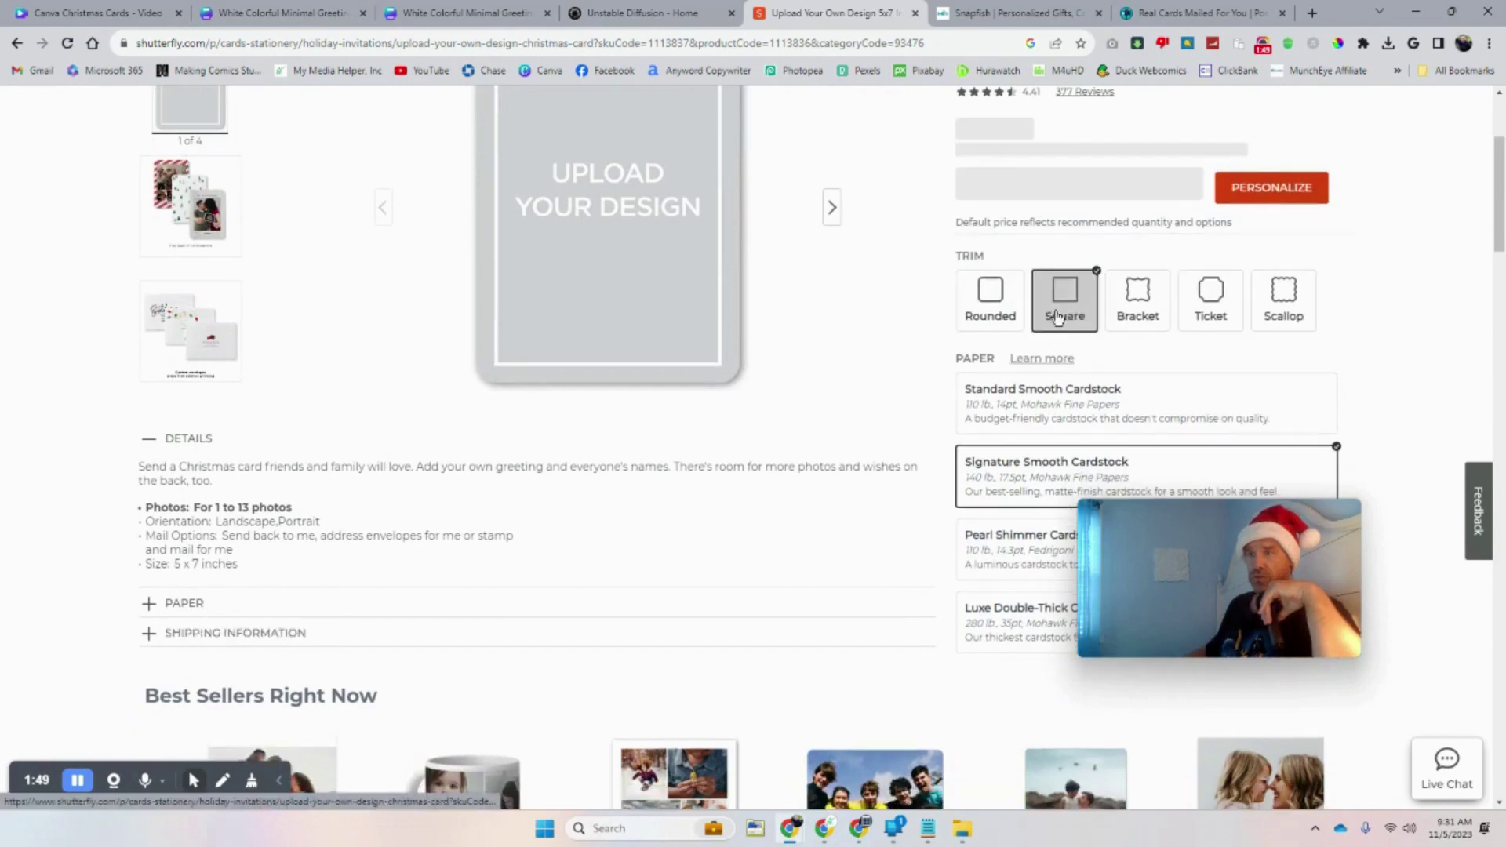
pyautogui.scroll(2, 744, 482)
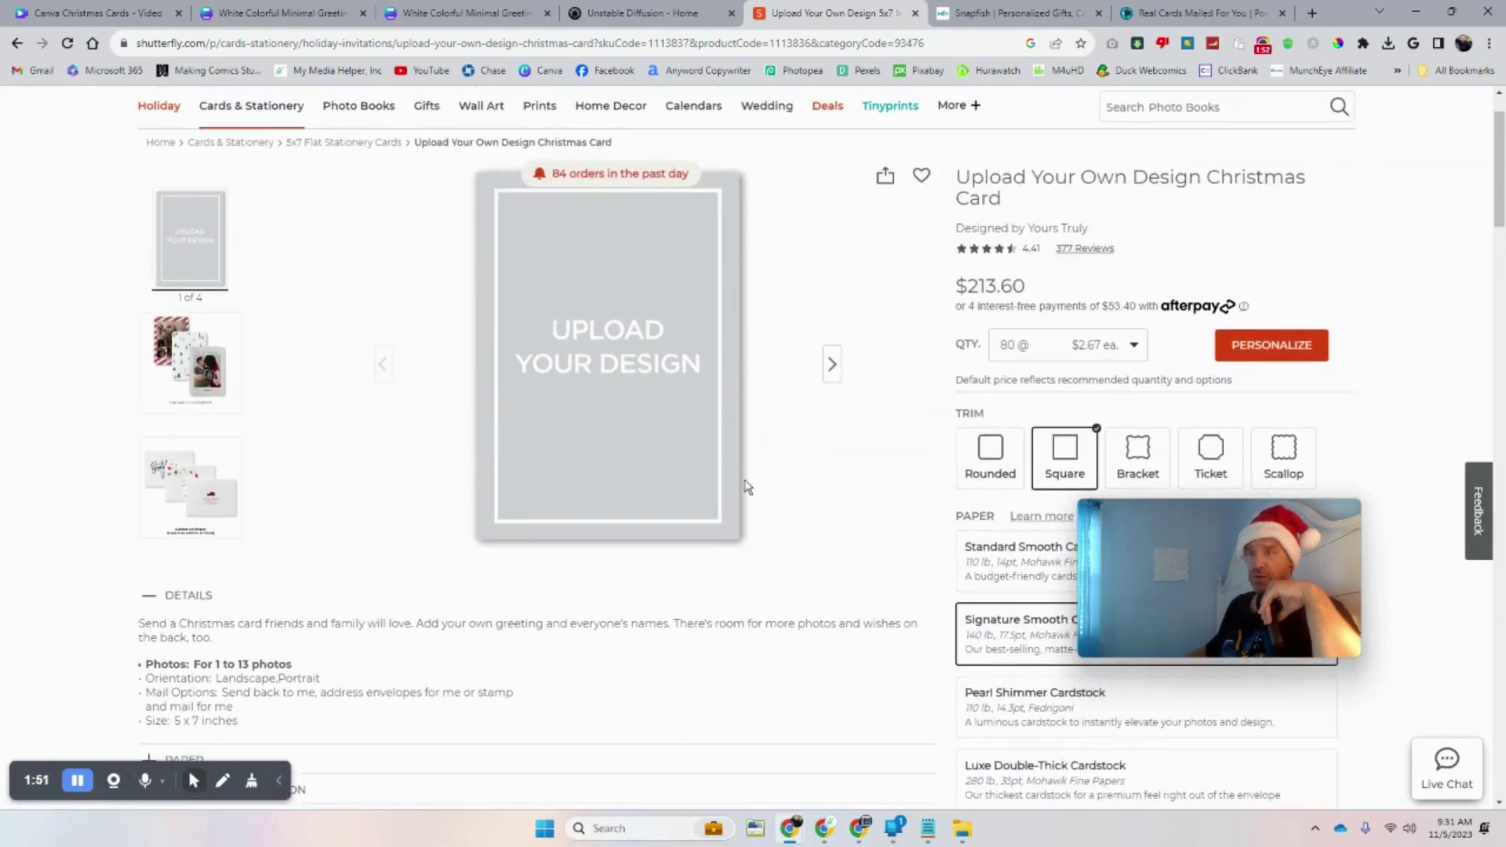
pyautogui.click(1090, 348)
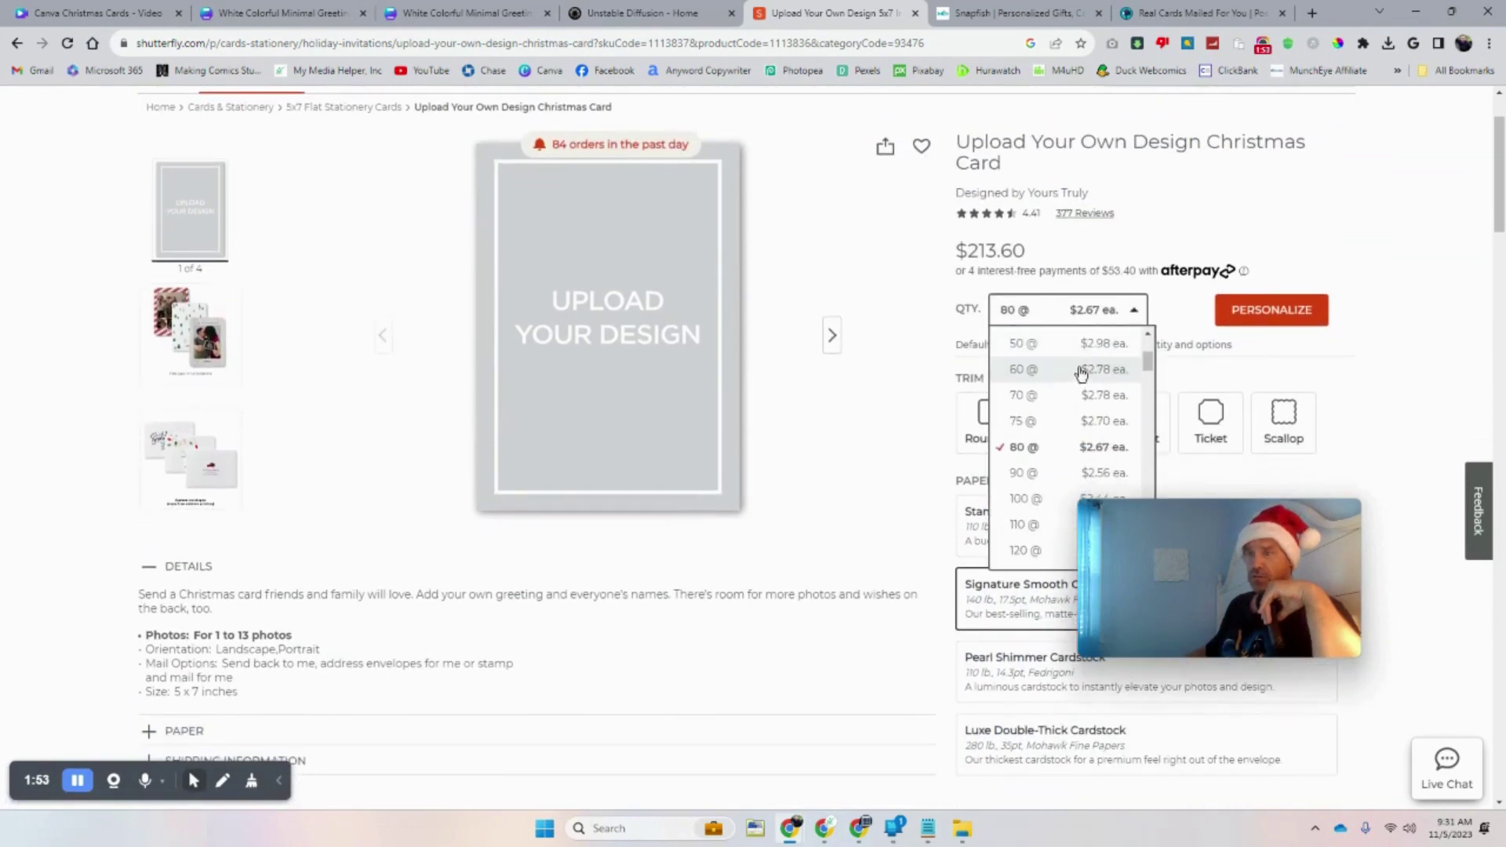
pyautogui.click(1084, 353)
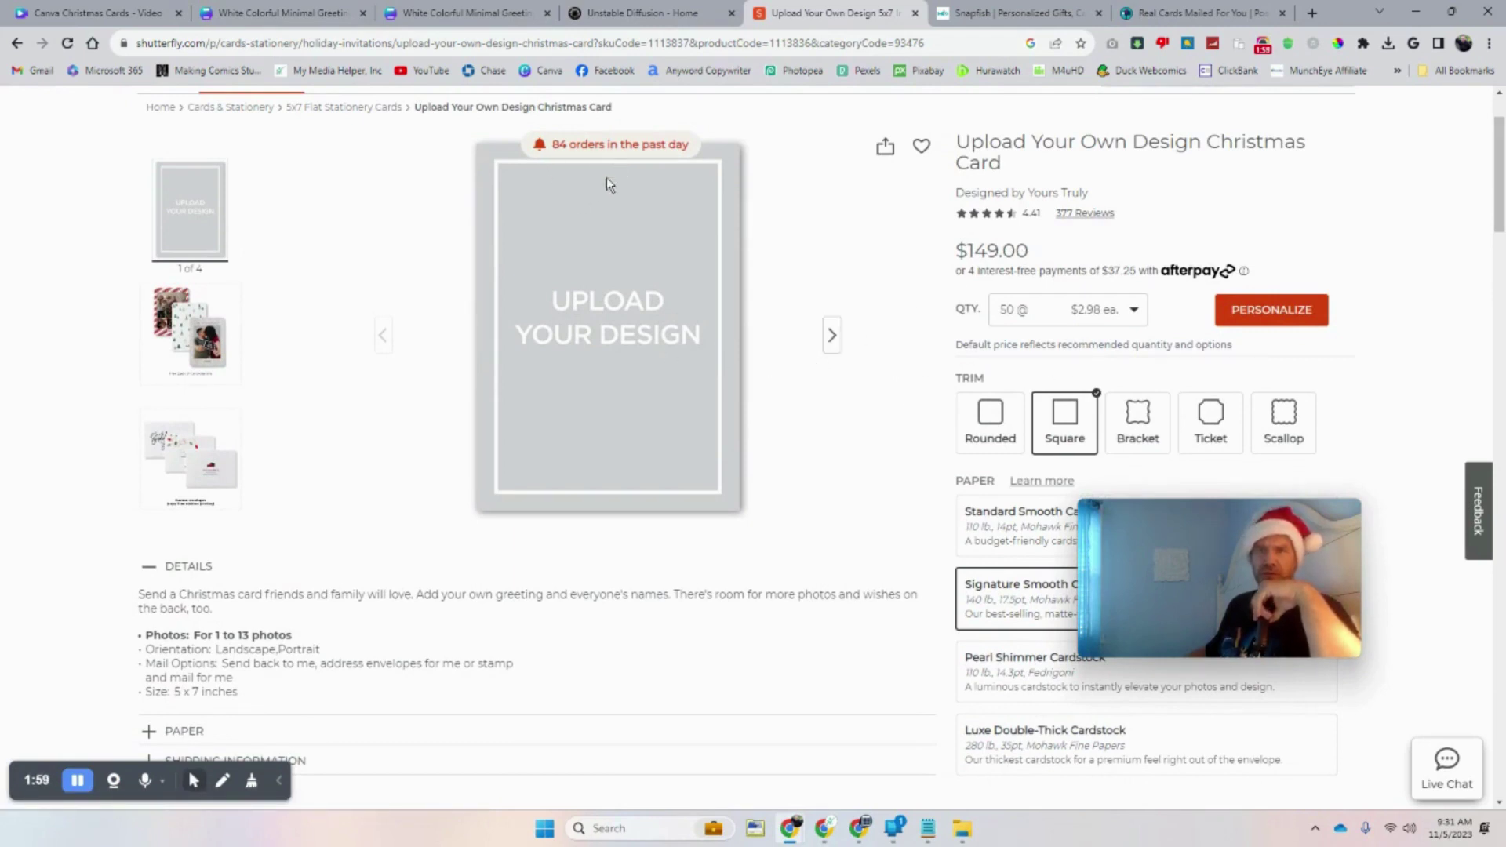
pyautogui.scroll(-10, 390, 418)
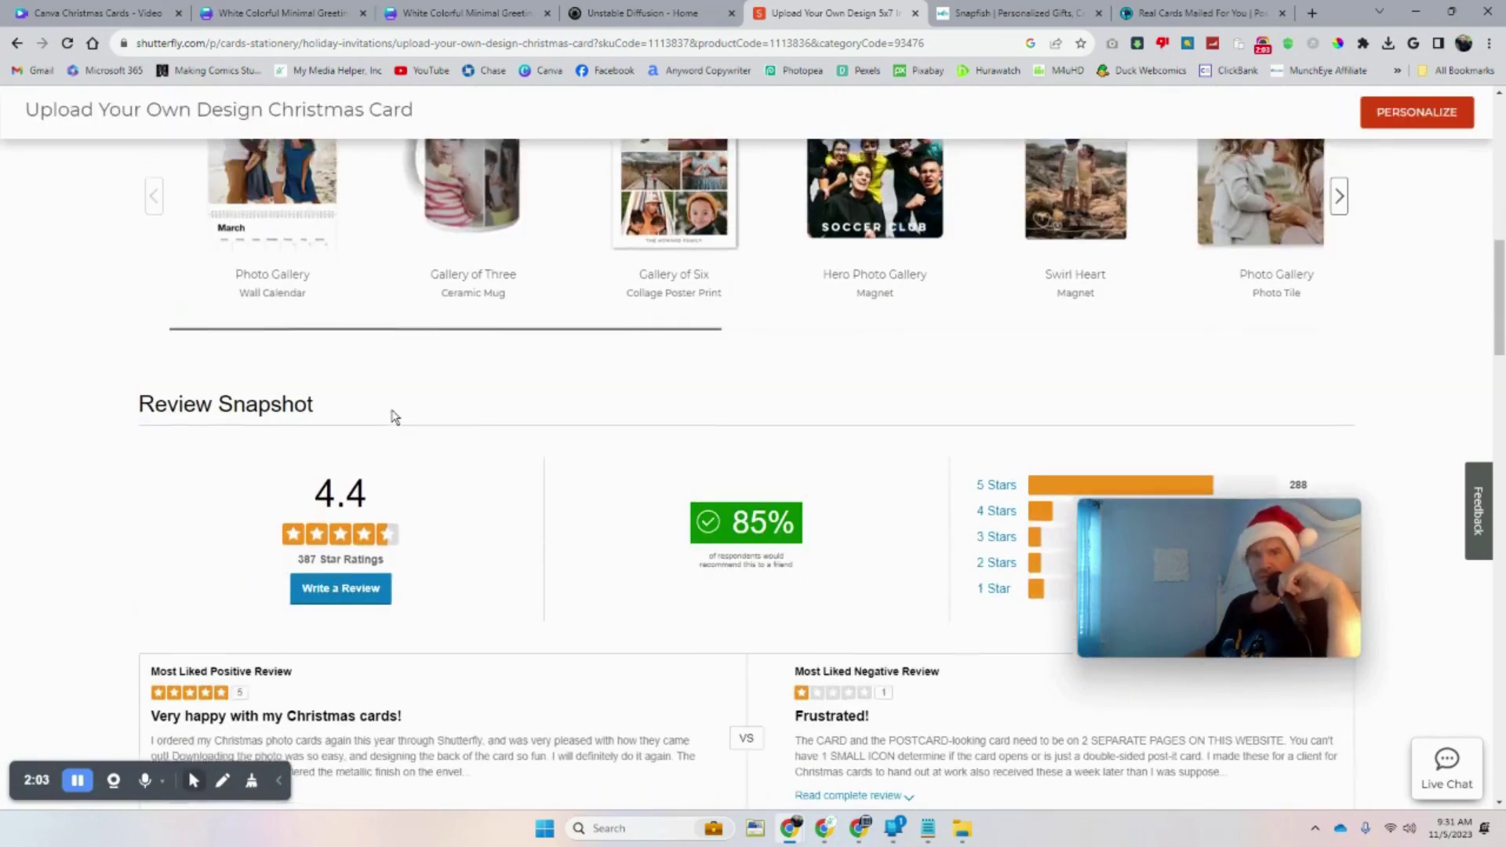
pyautogui.scroll(10, 394, 412)
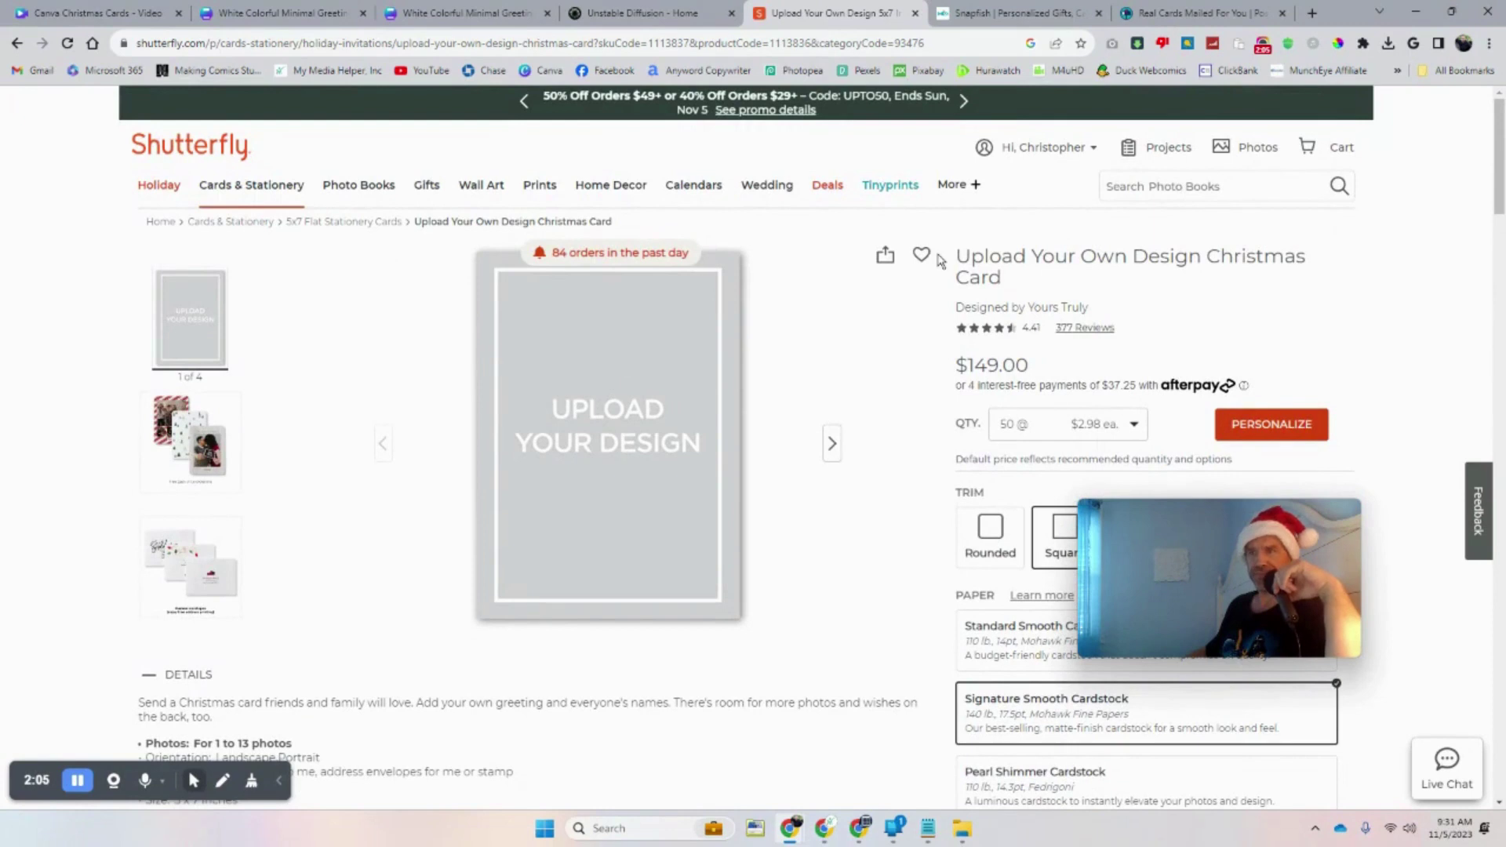
pyautogui.scroll(-1, 1121, 380)
pyautogui.click(1231, 353)
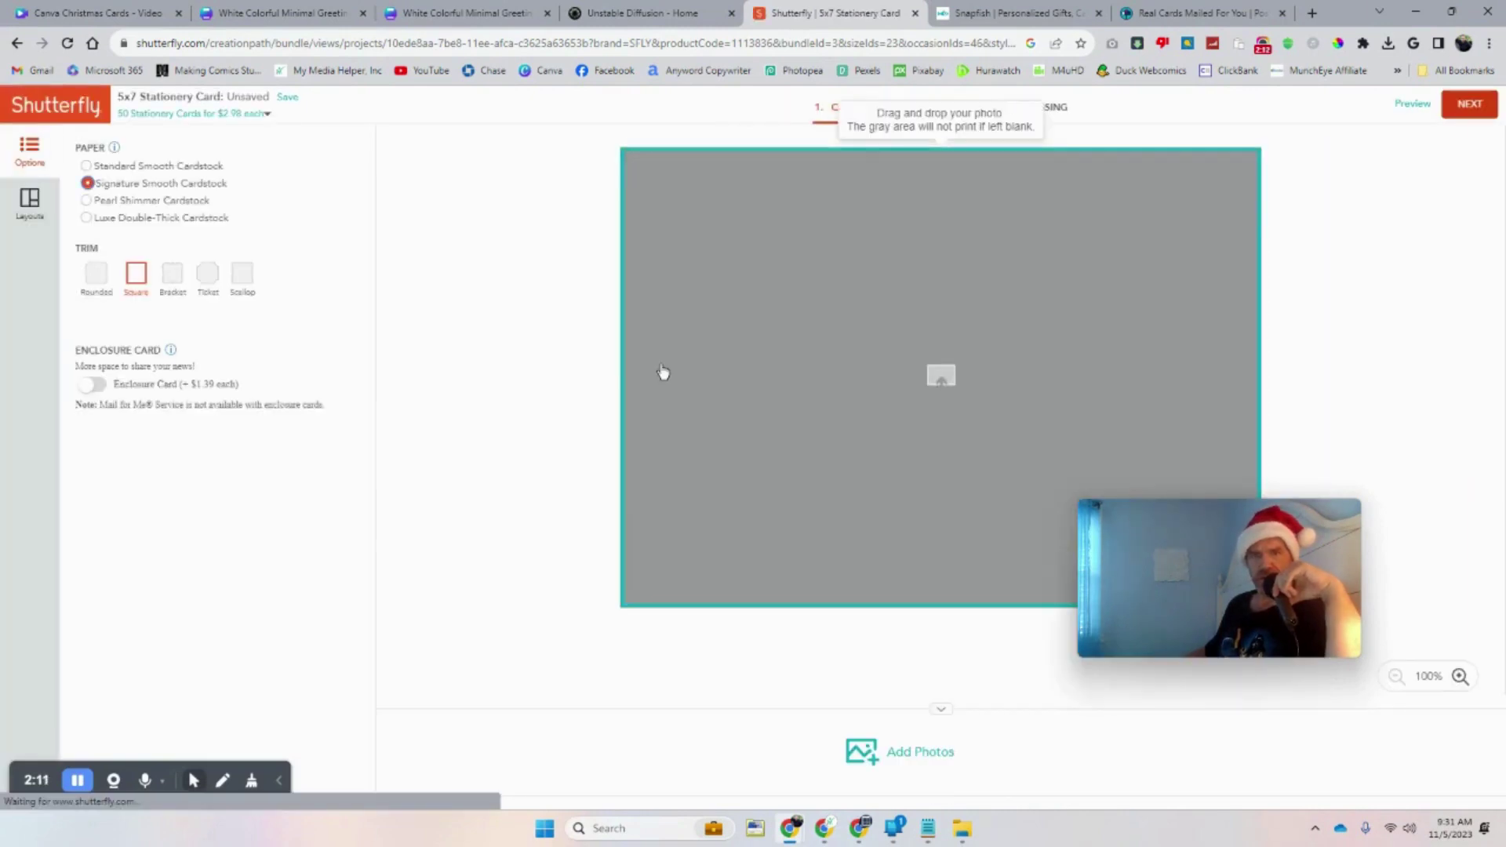
# Upload the White Colorful Minimal Greeting Card Portrait image into the card's front photo area
pyautogui.click(942, 377)
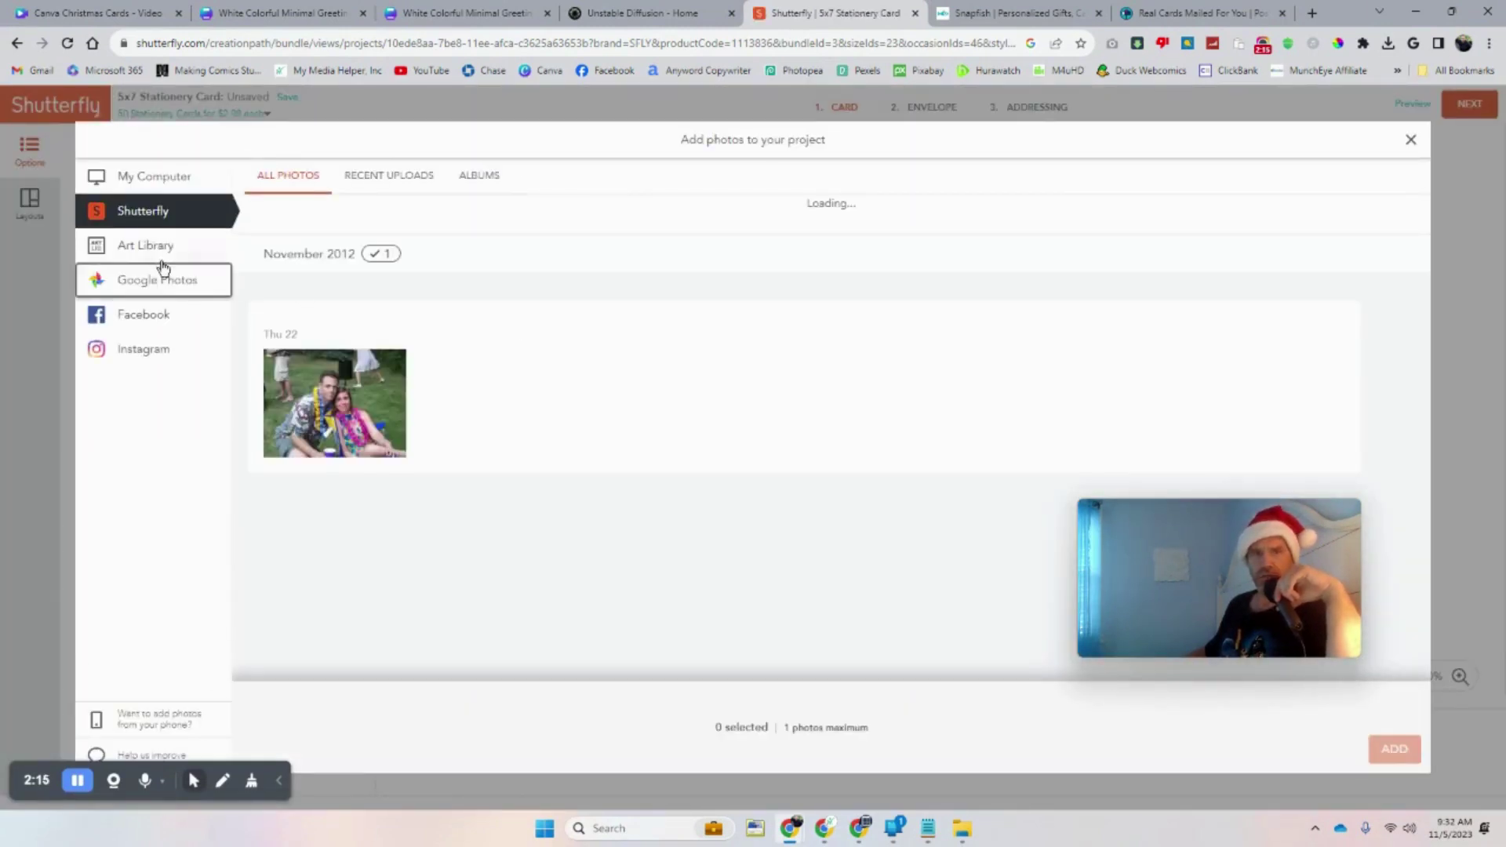
pyautogui.click(157, 176)
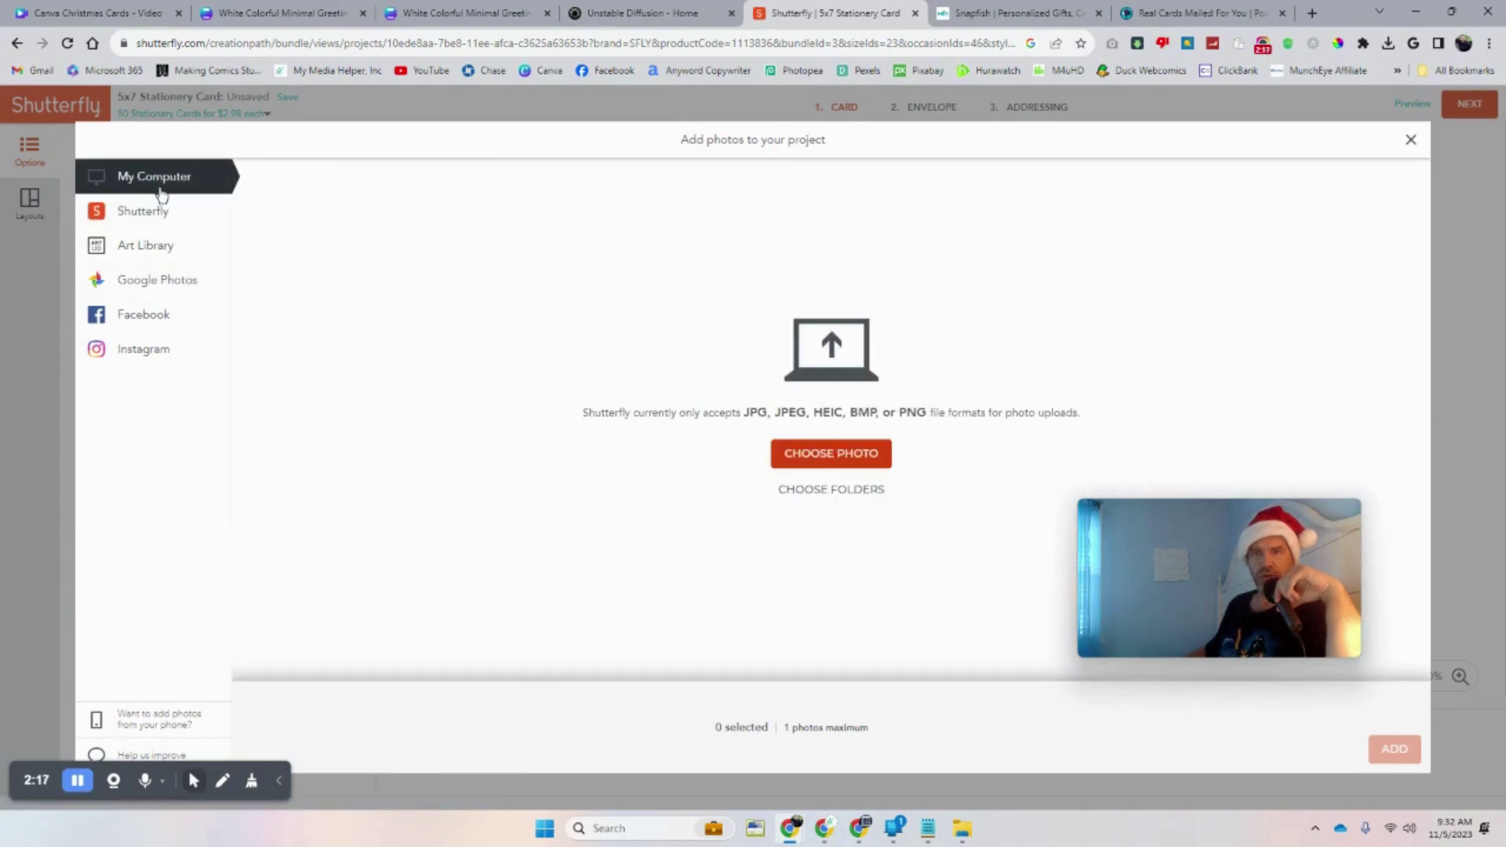
pyautogui.click(815, 466)
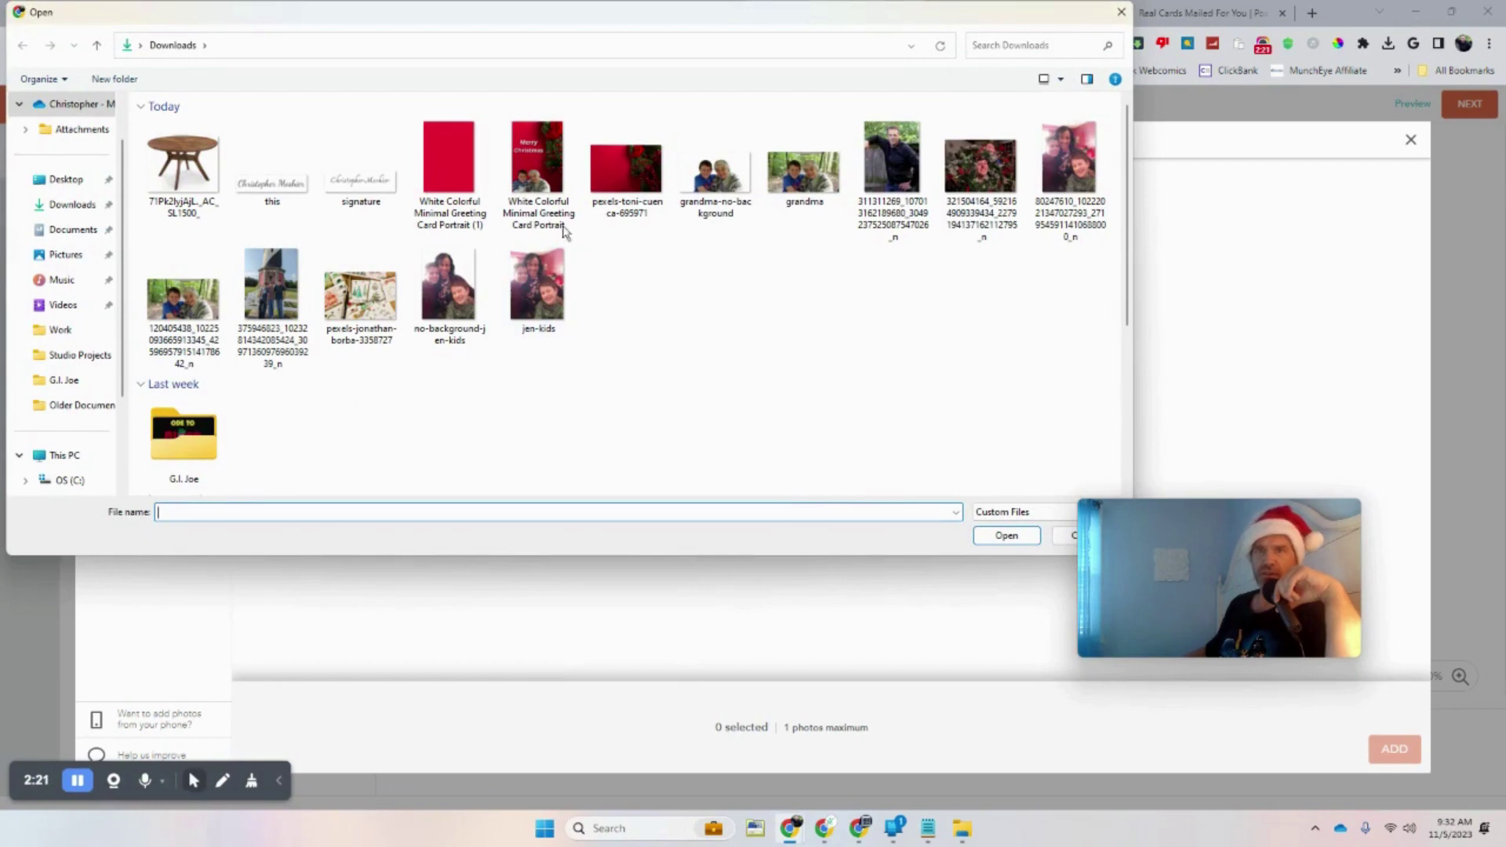
pyautogui.doubleClick(533, 176)
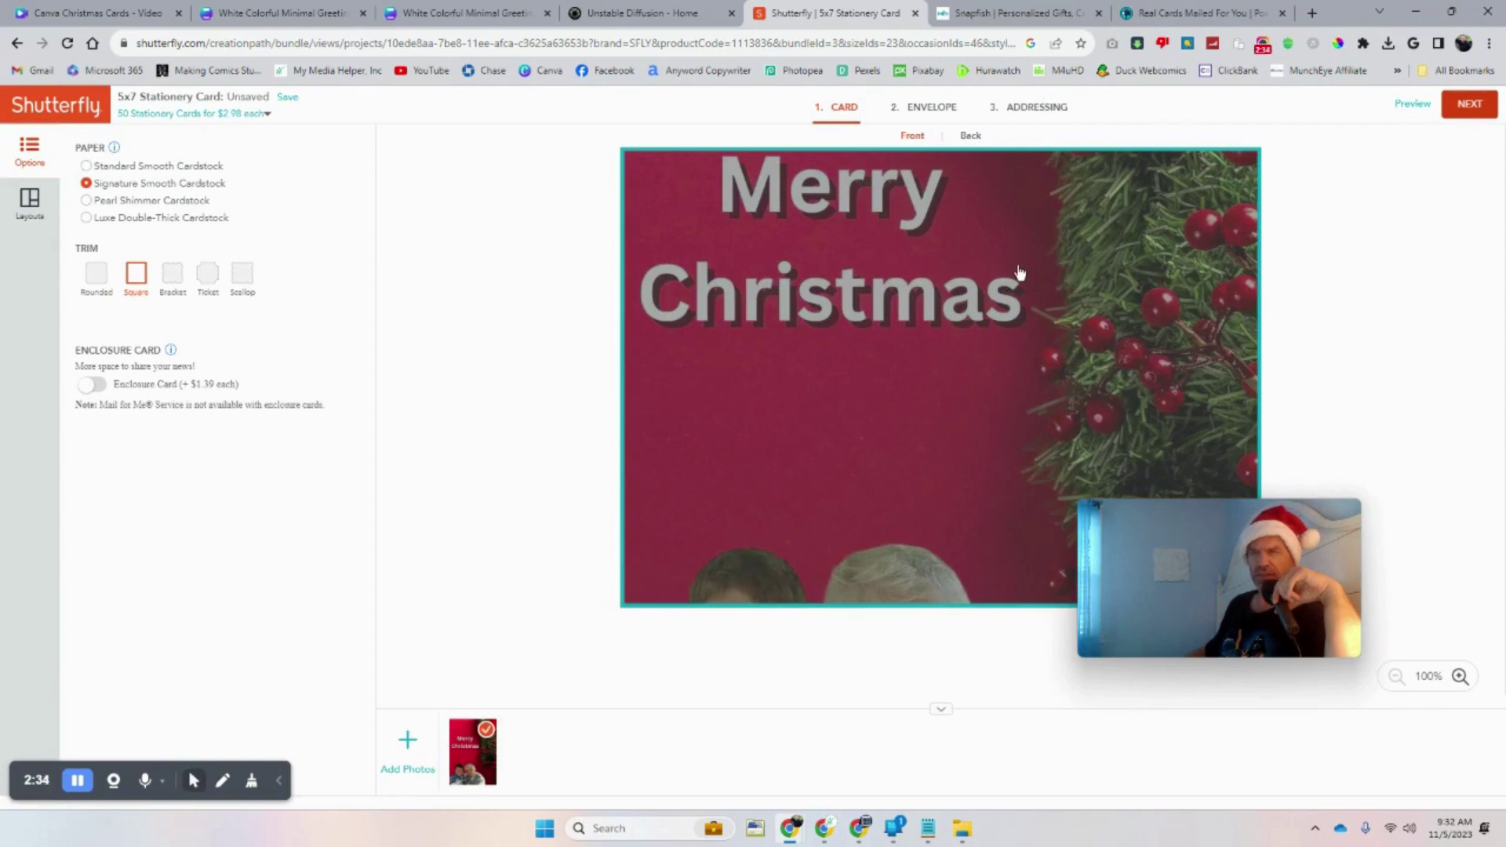
# Shift the card-front photo crop down to show the people and apply it
pyautogui.moveTo(1020, 273); pyautogui.dragTo(997, 346)
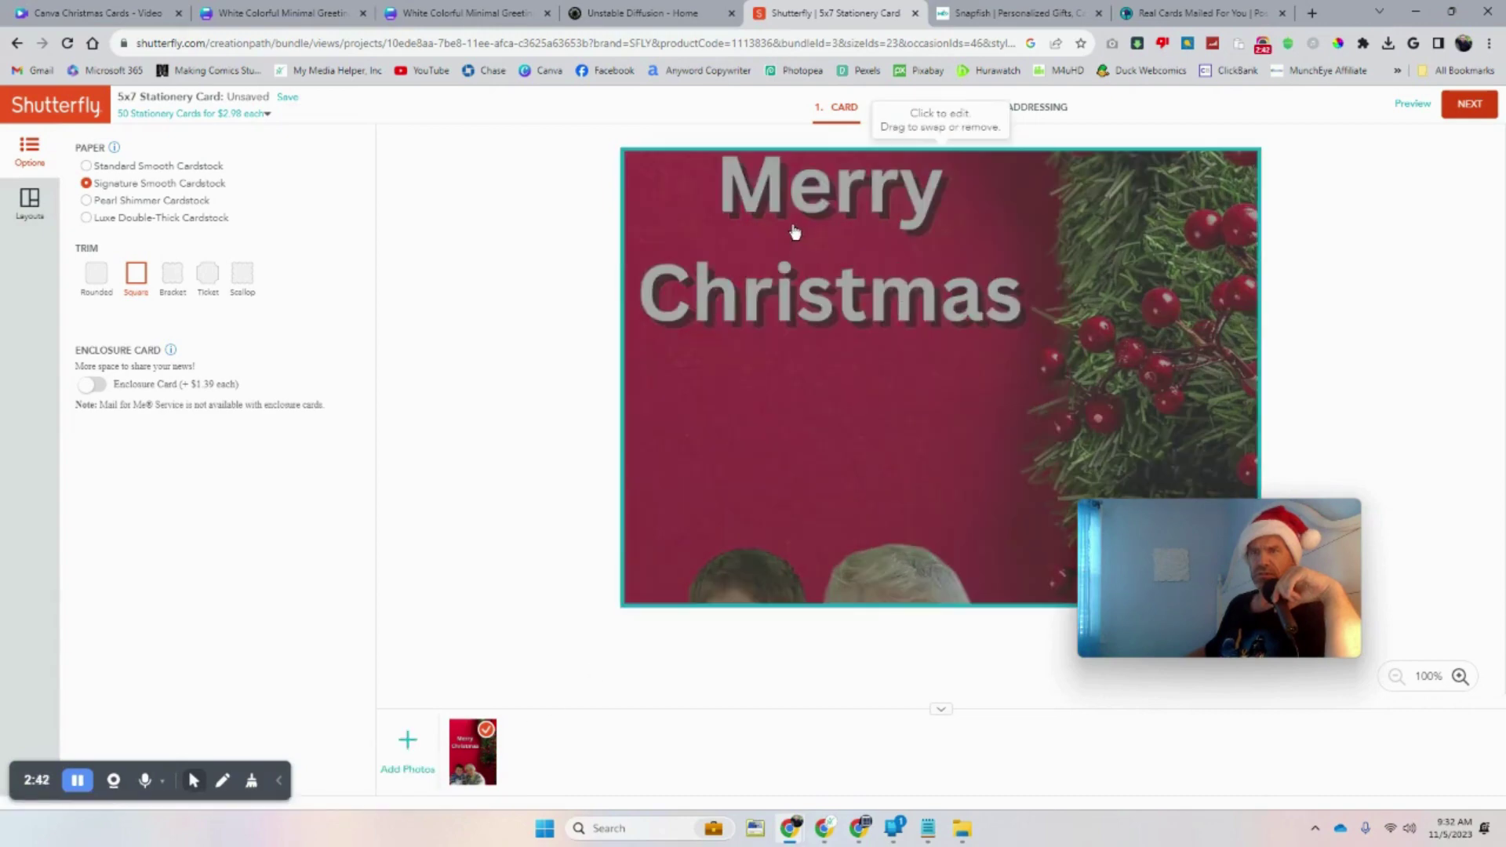
pyautogui.click(628, 157)
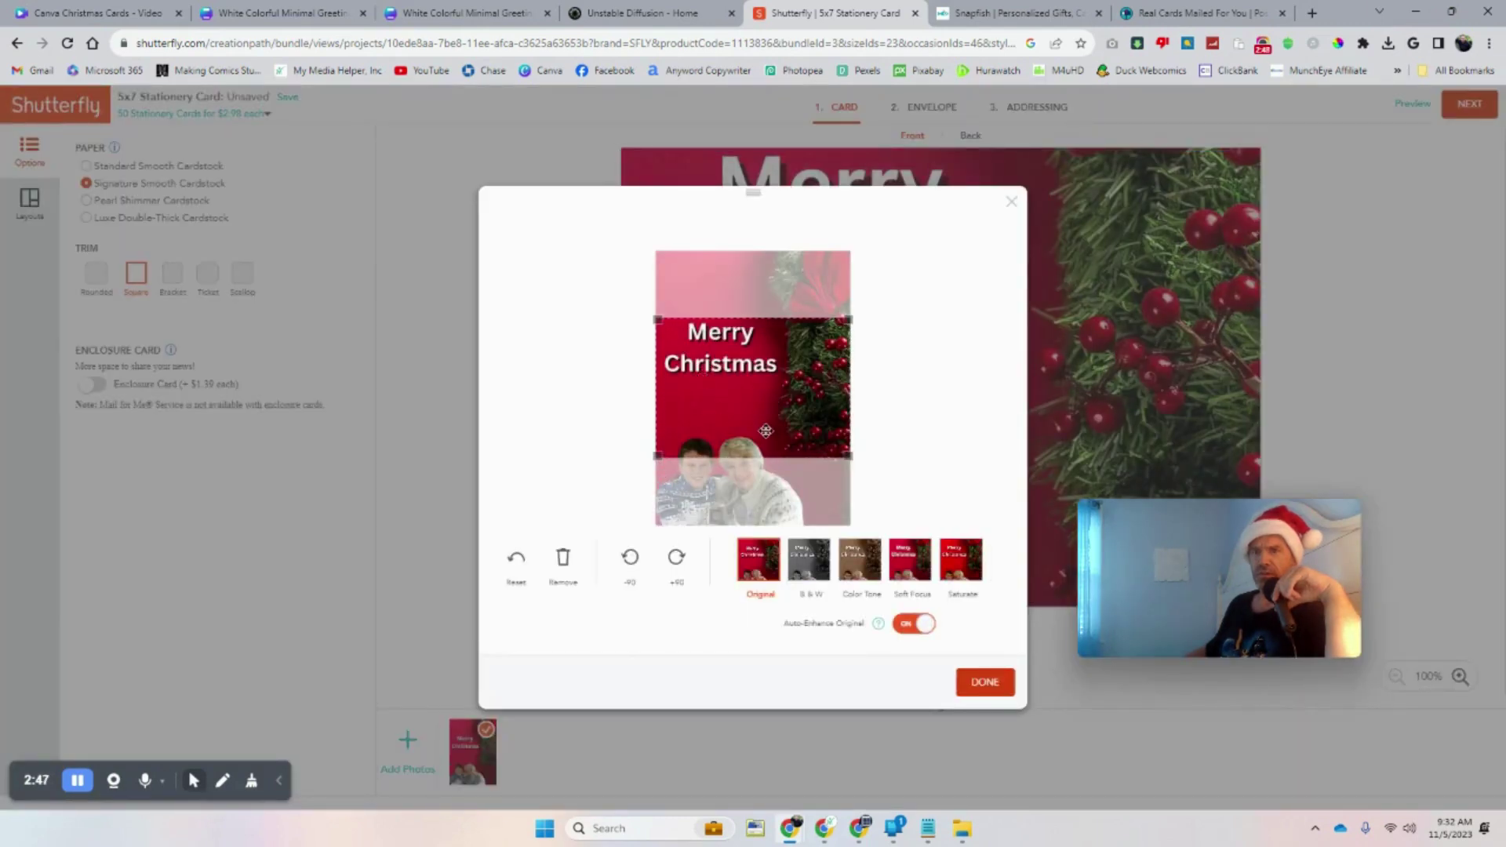
pyautogui.moveTo(763, 456); pyautogui.dragTo(766, 532)
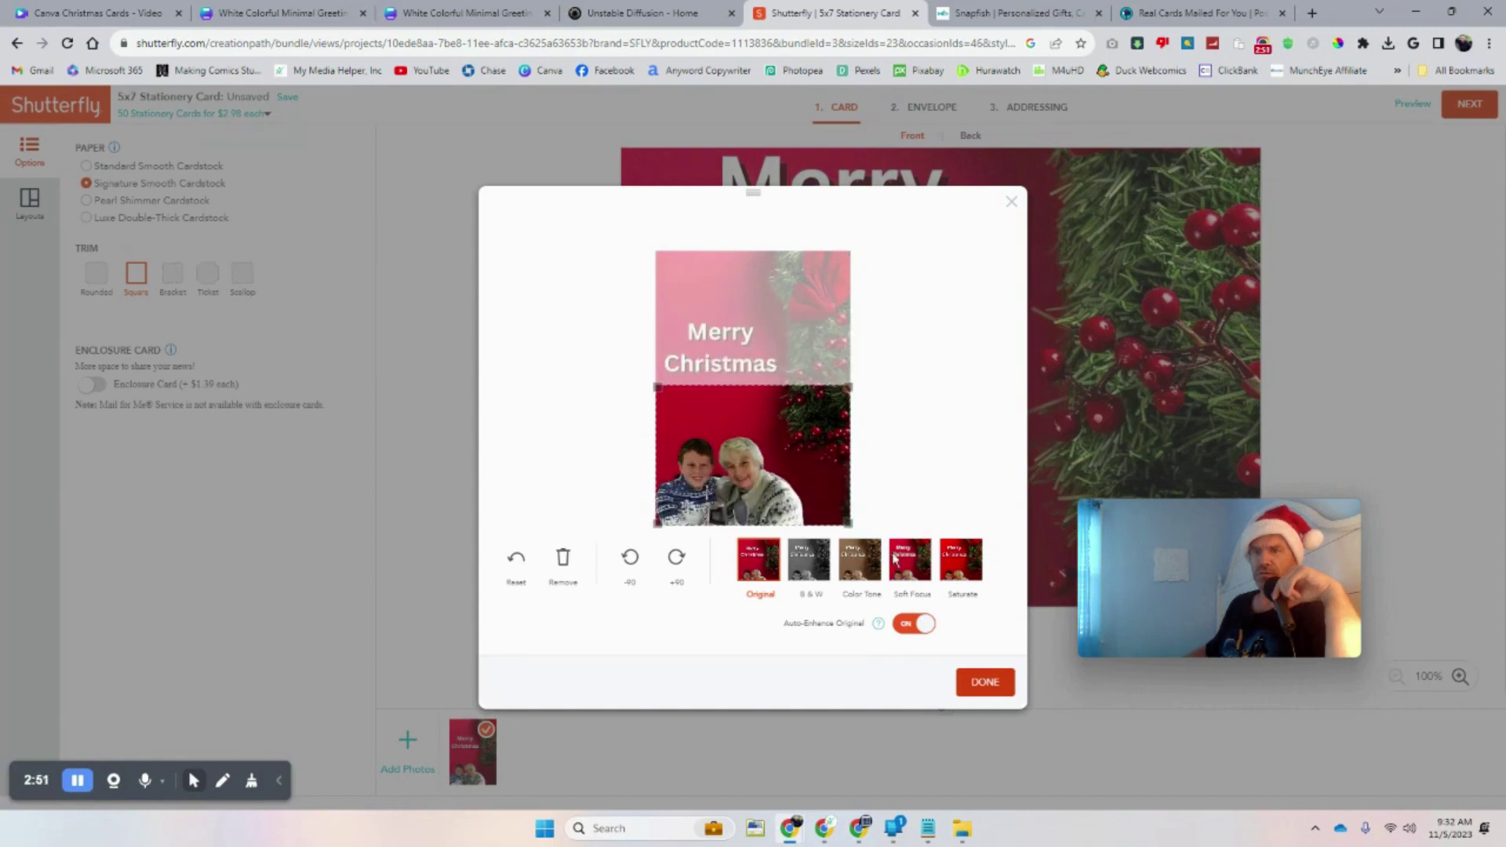
pyautogui.click(980, 682)
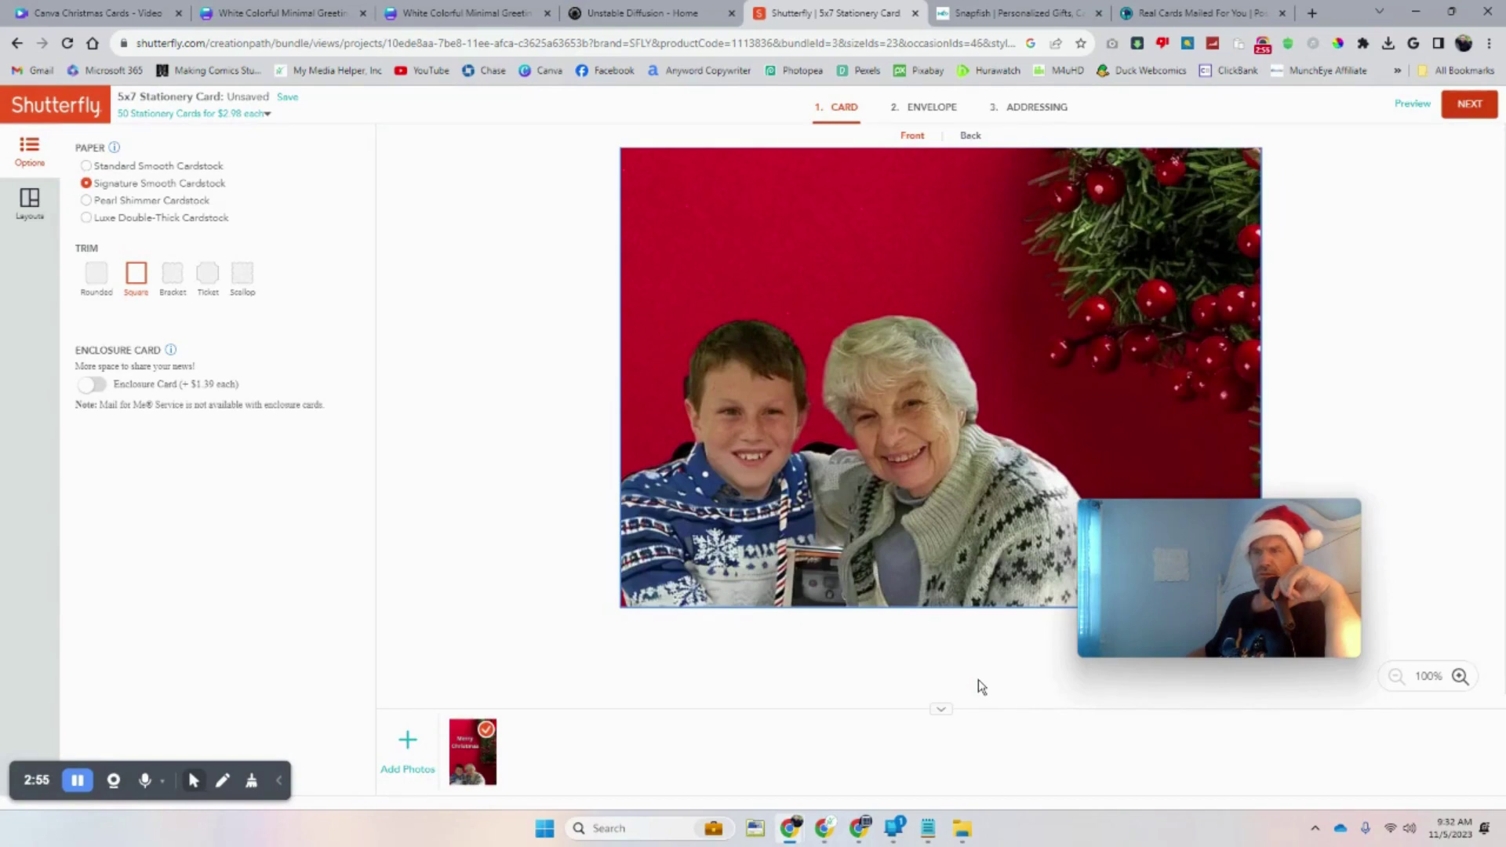
# Switch the card front to the portrait one-photo layout
pyautogui.click(1466, 106)
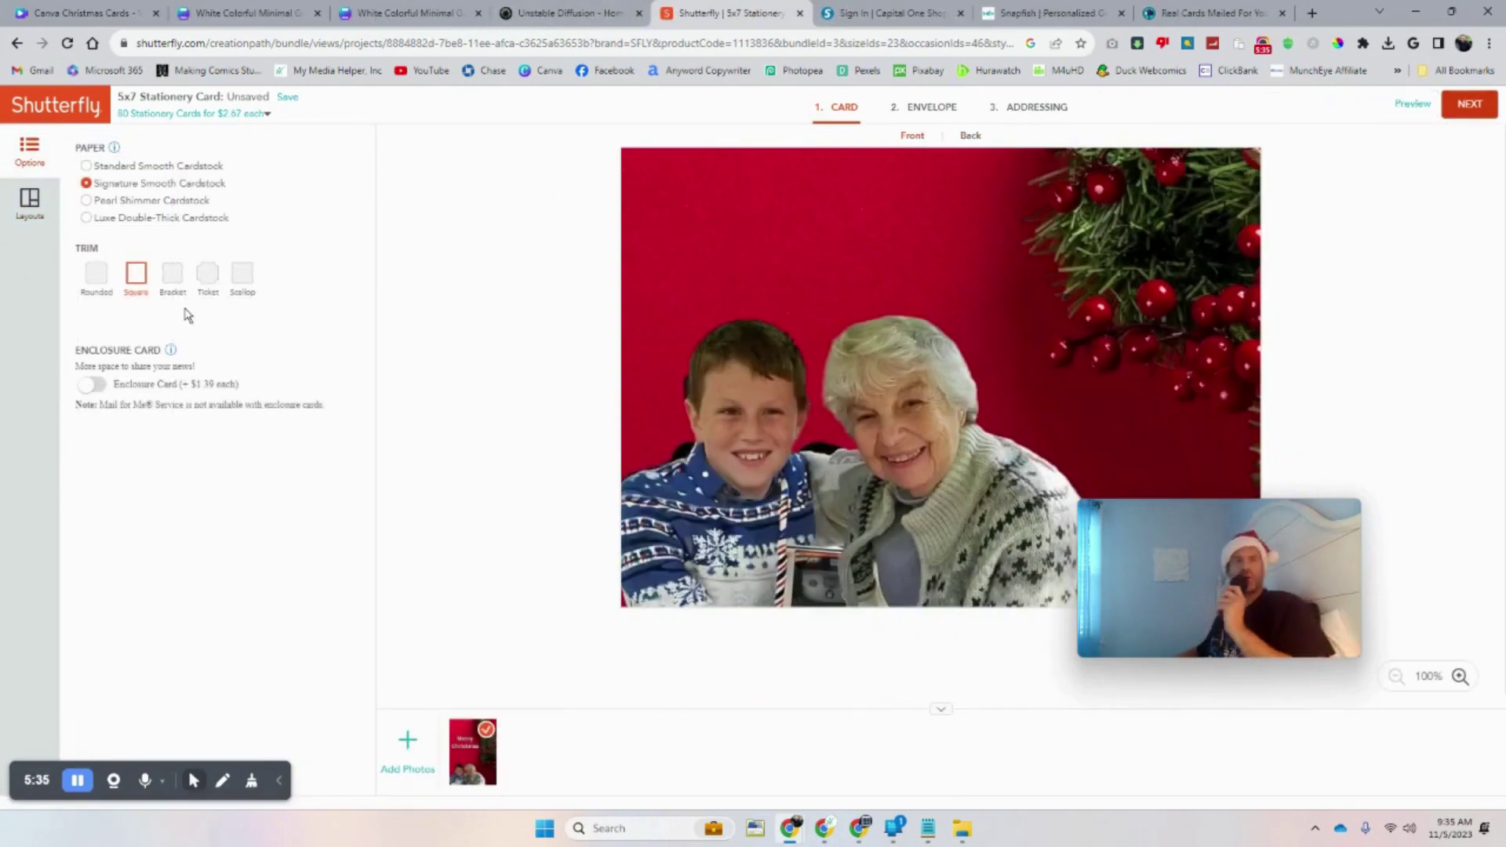
pyautogui.click(34, 211)
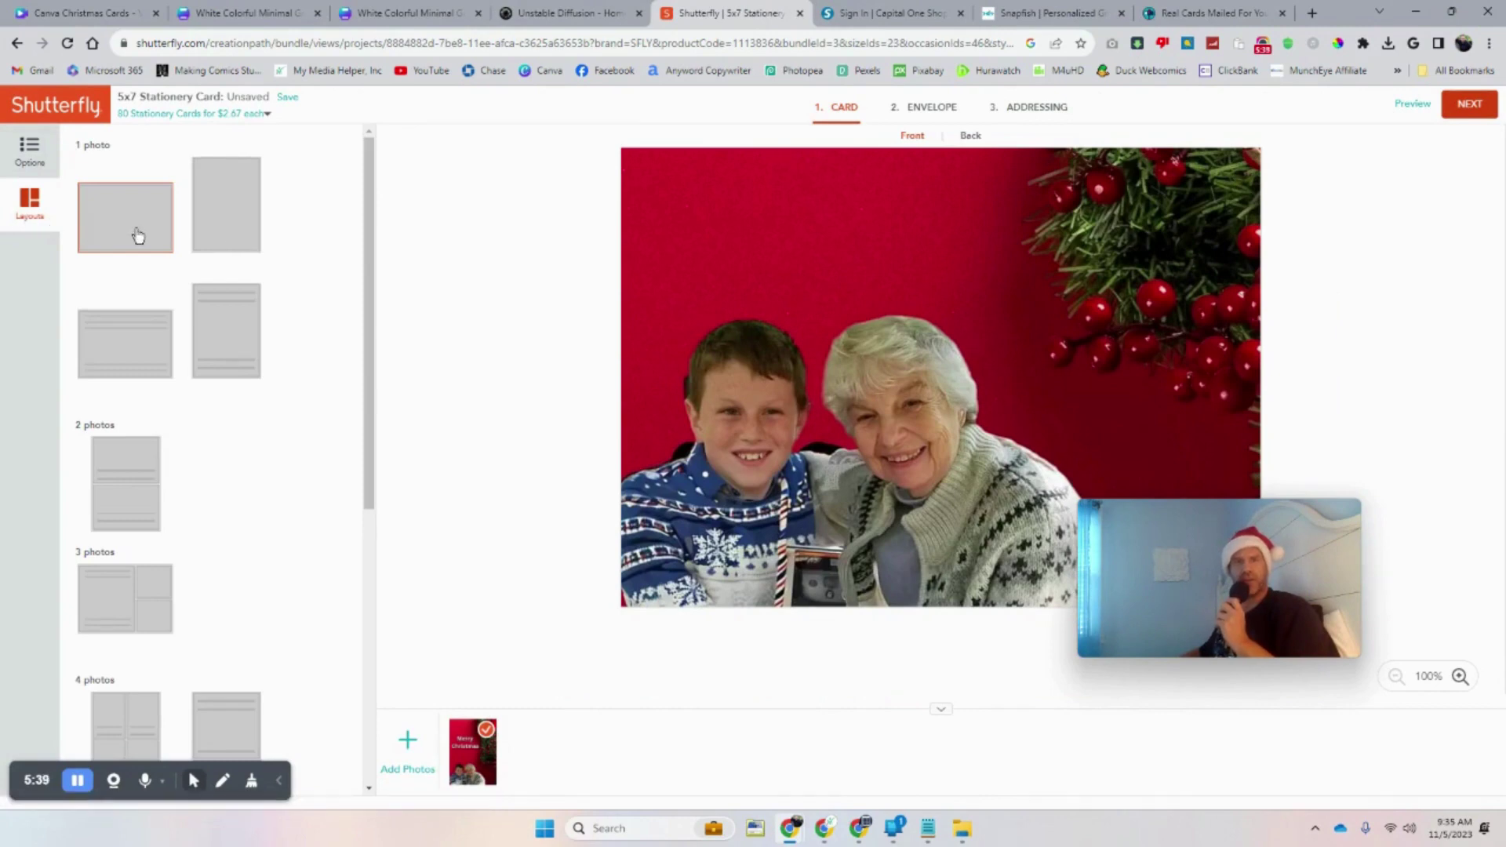
pyautogui.click(213, 239)
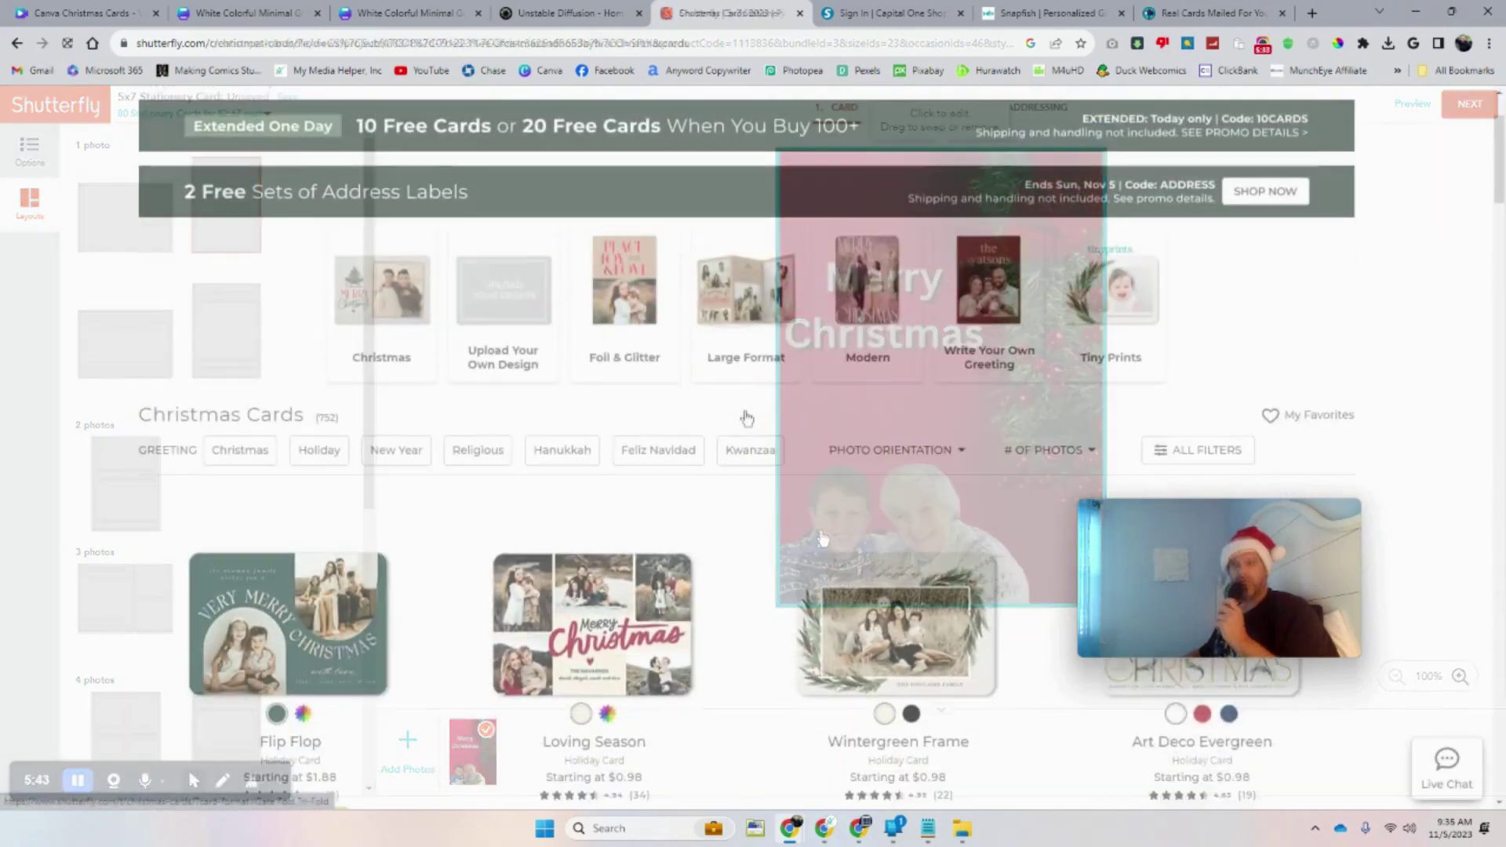
pyautogui.scroll(-3, 746, 419)
pyautogui.scroll(3, 628, 314)
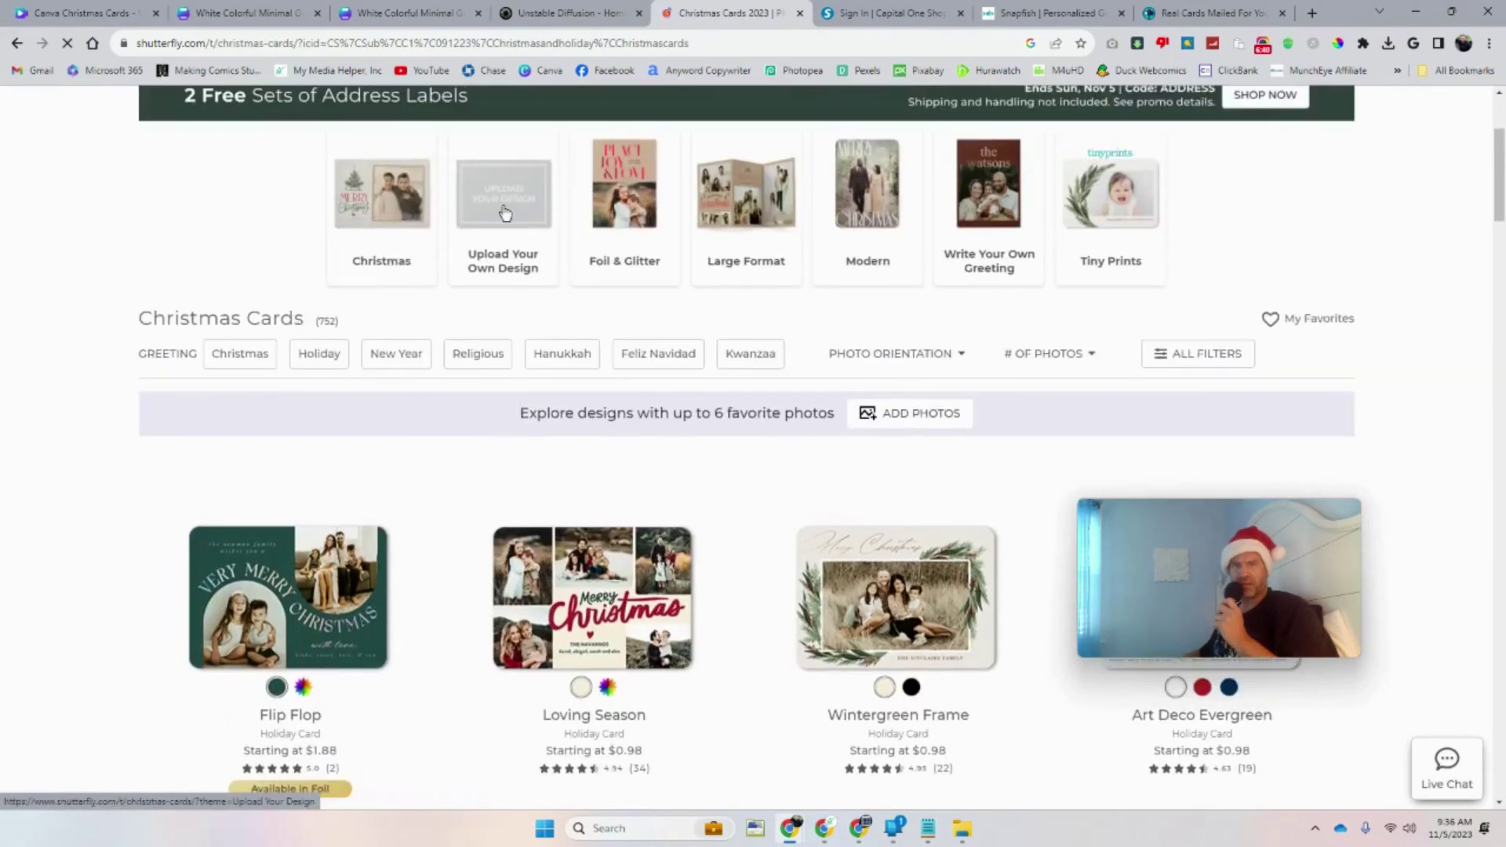
pyautogui.click(505, 208)
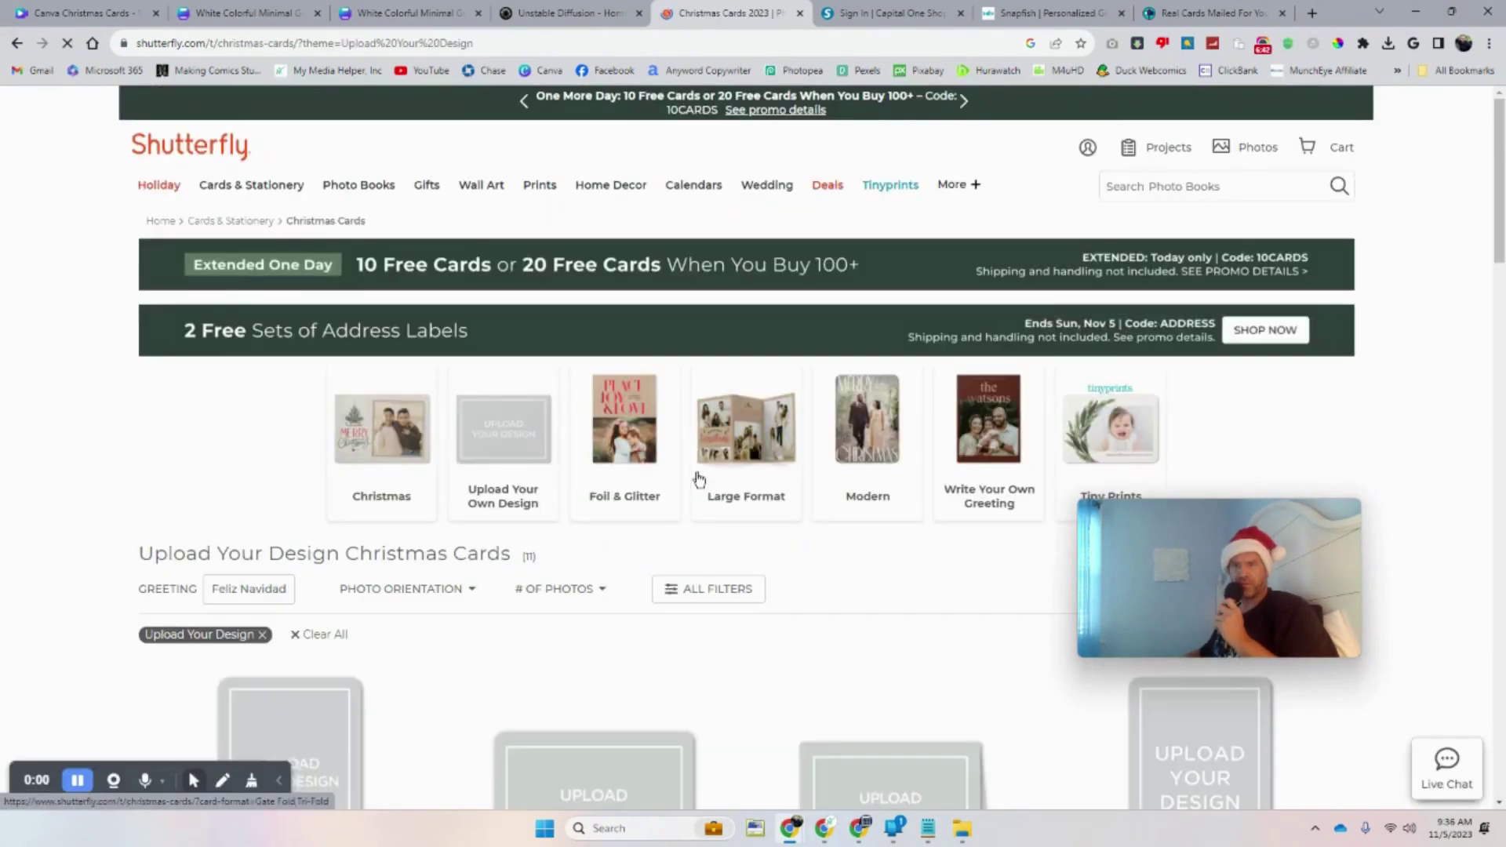
pyautogui.scroll(-4, 701, 478)
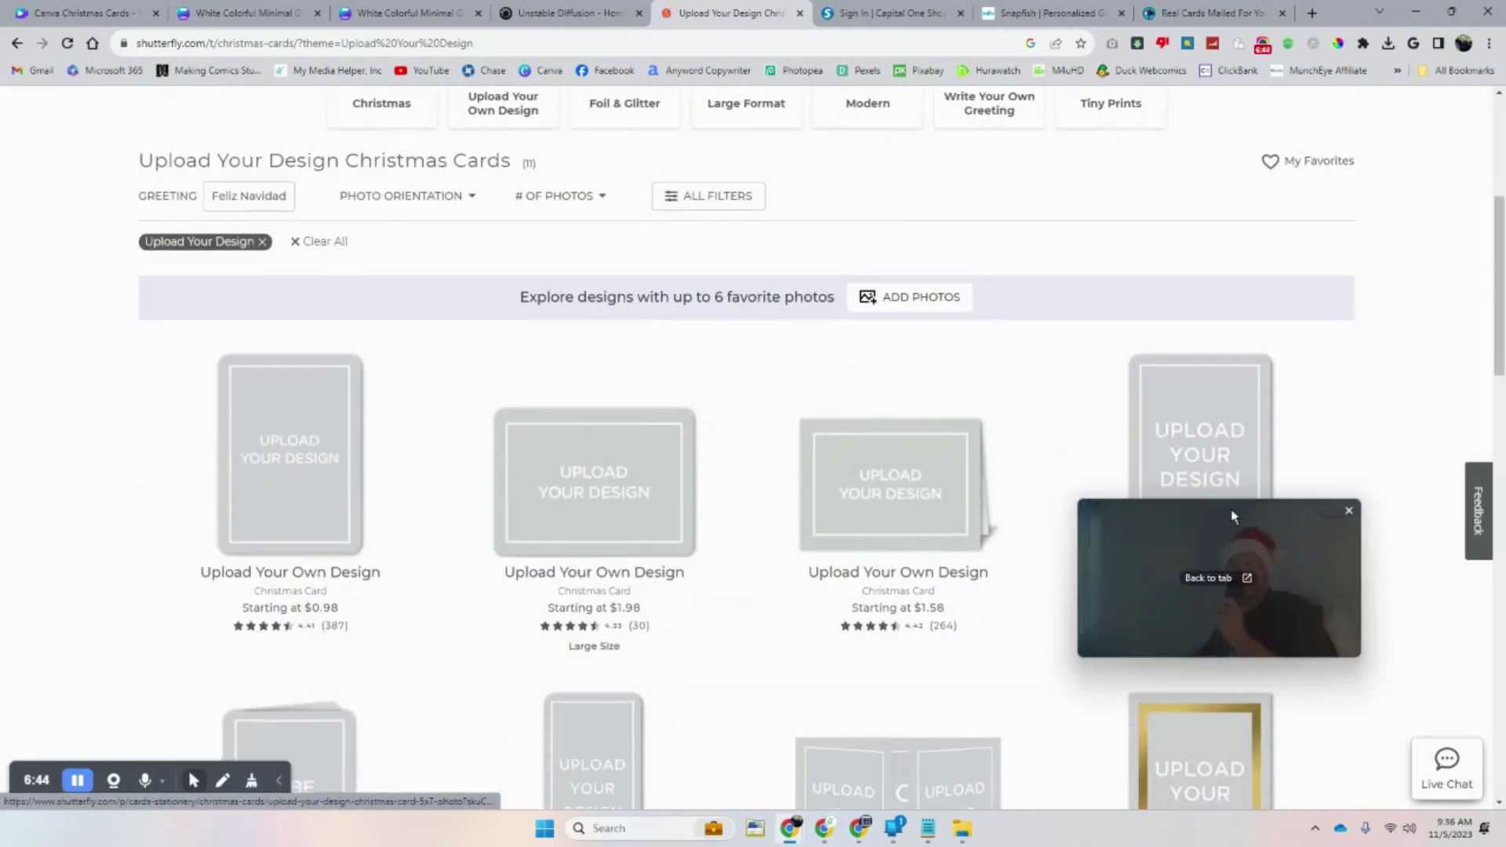
pyautogui.moveTo(1282, 525); pyautogui.dragTo(1075, 216)
pyautogui.scroll(-3, 659, 491)
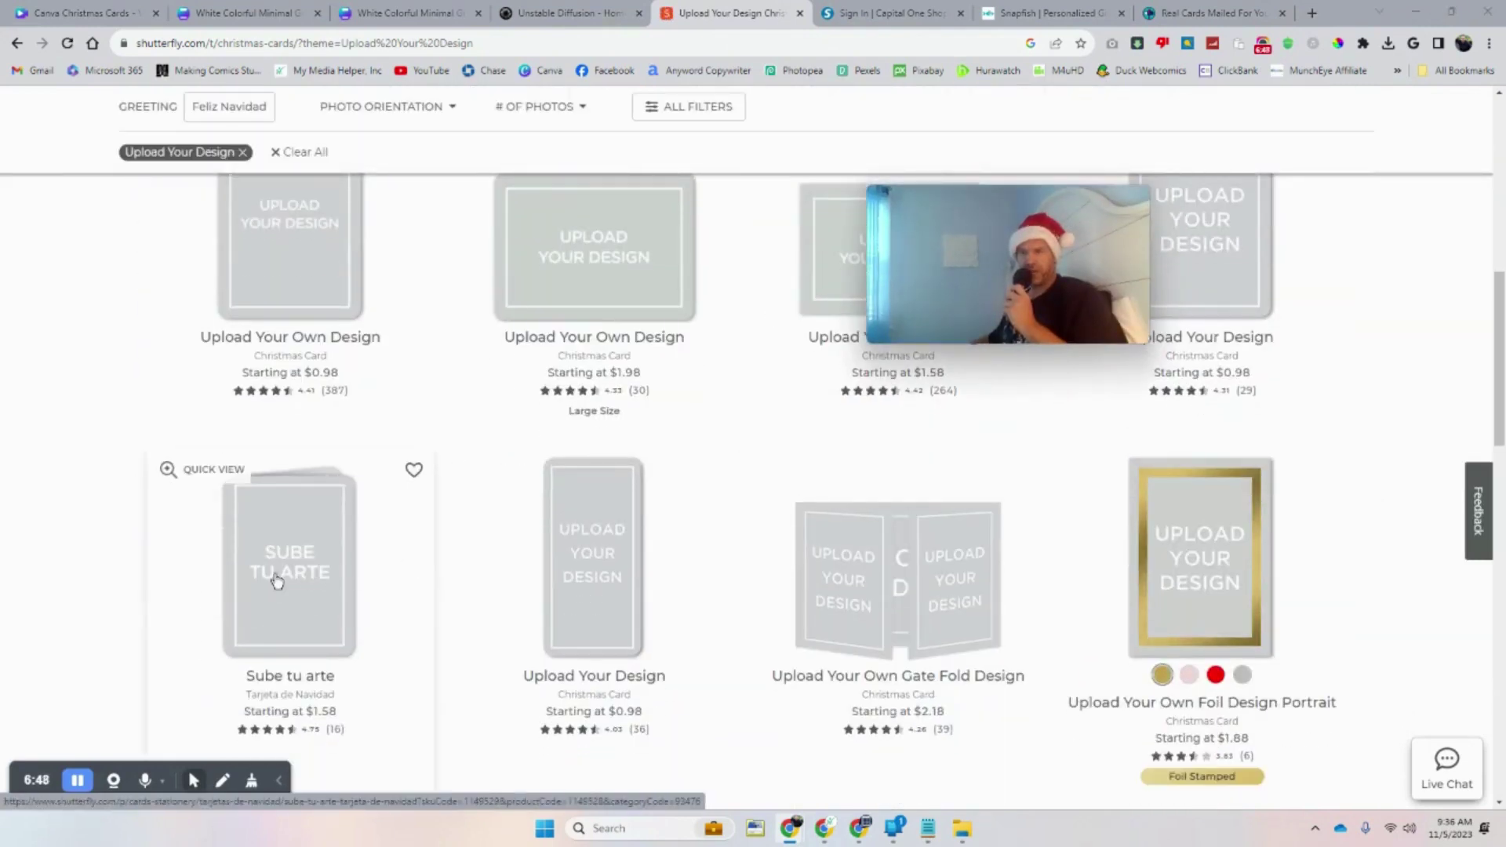
pyautogui.scroll(-6, 348, 607)
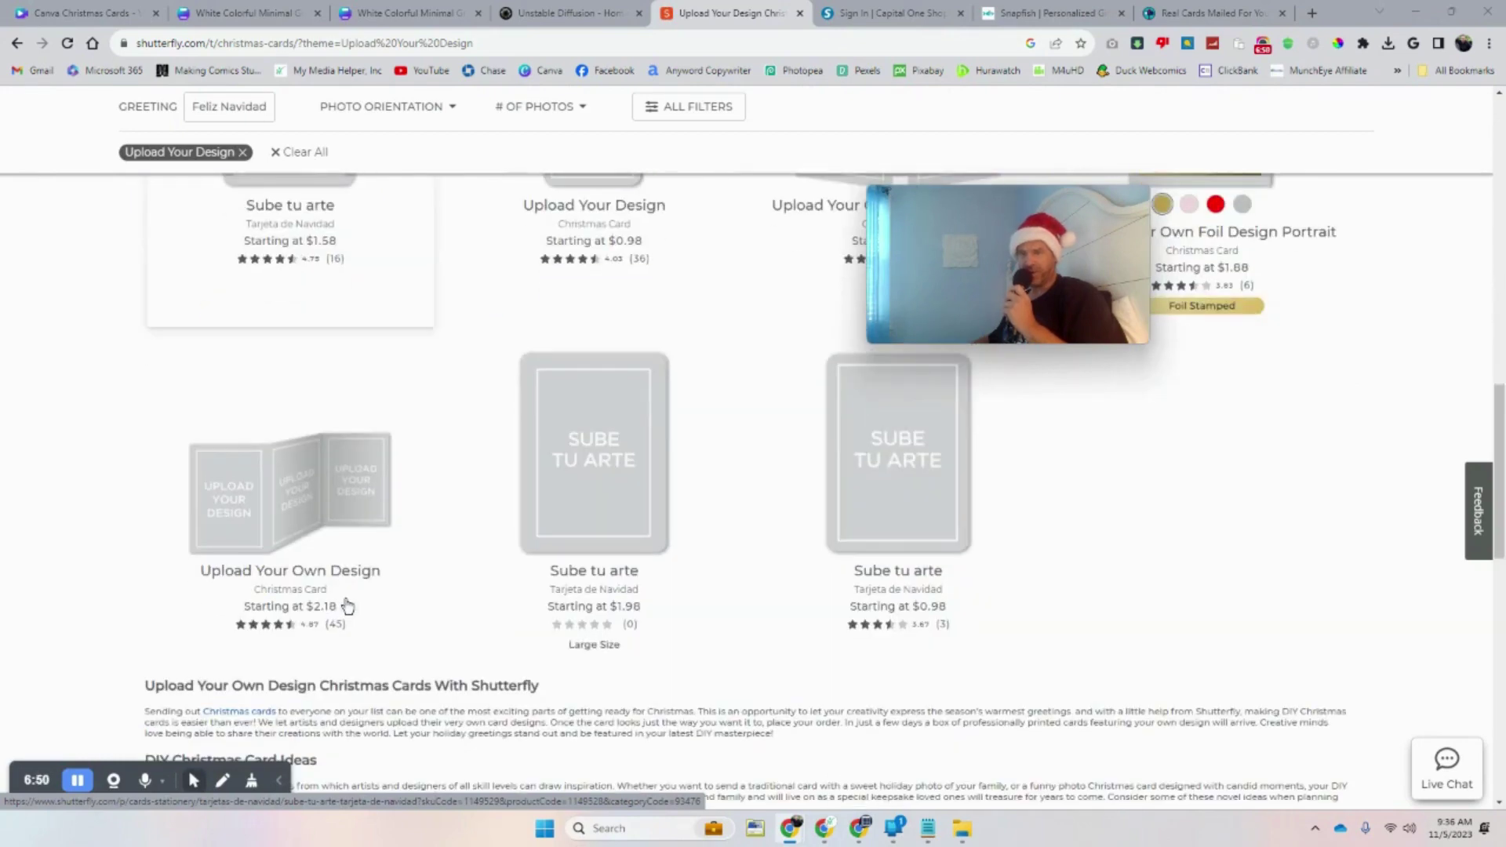
pyautogui.scroll(3, 347, 606)
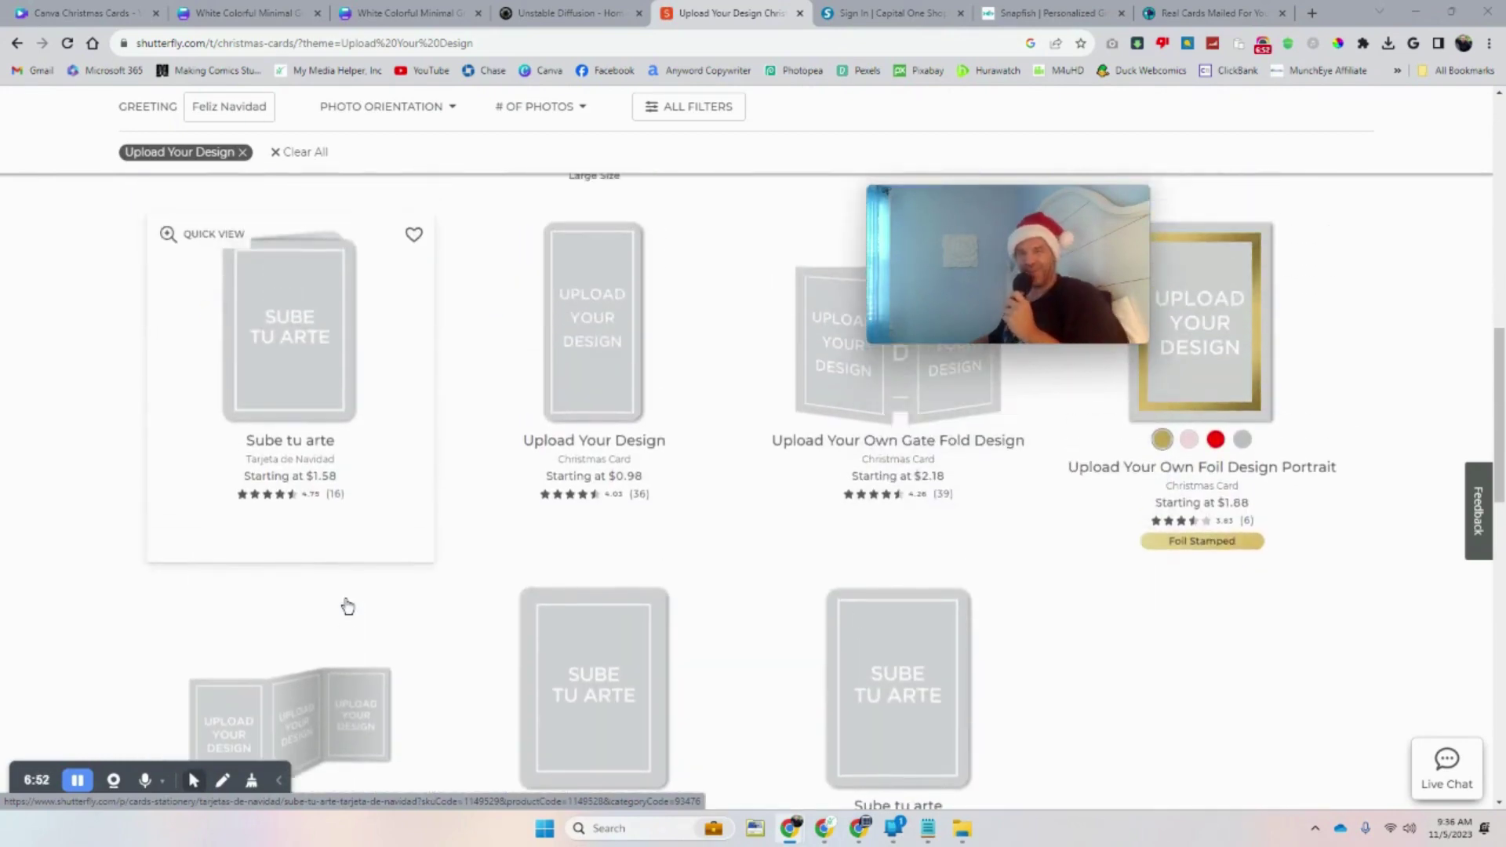
pyautogui.scroll(-3, 347, 606)
pyautogui.scroll(5, 347, 607)
pyautogui.scroll(3, 348, 606)
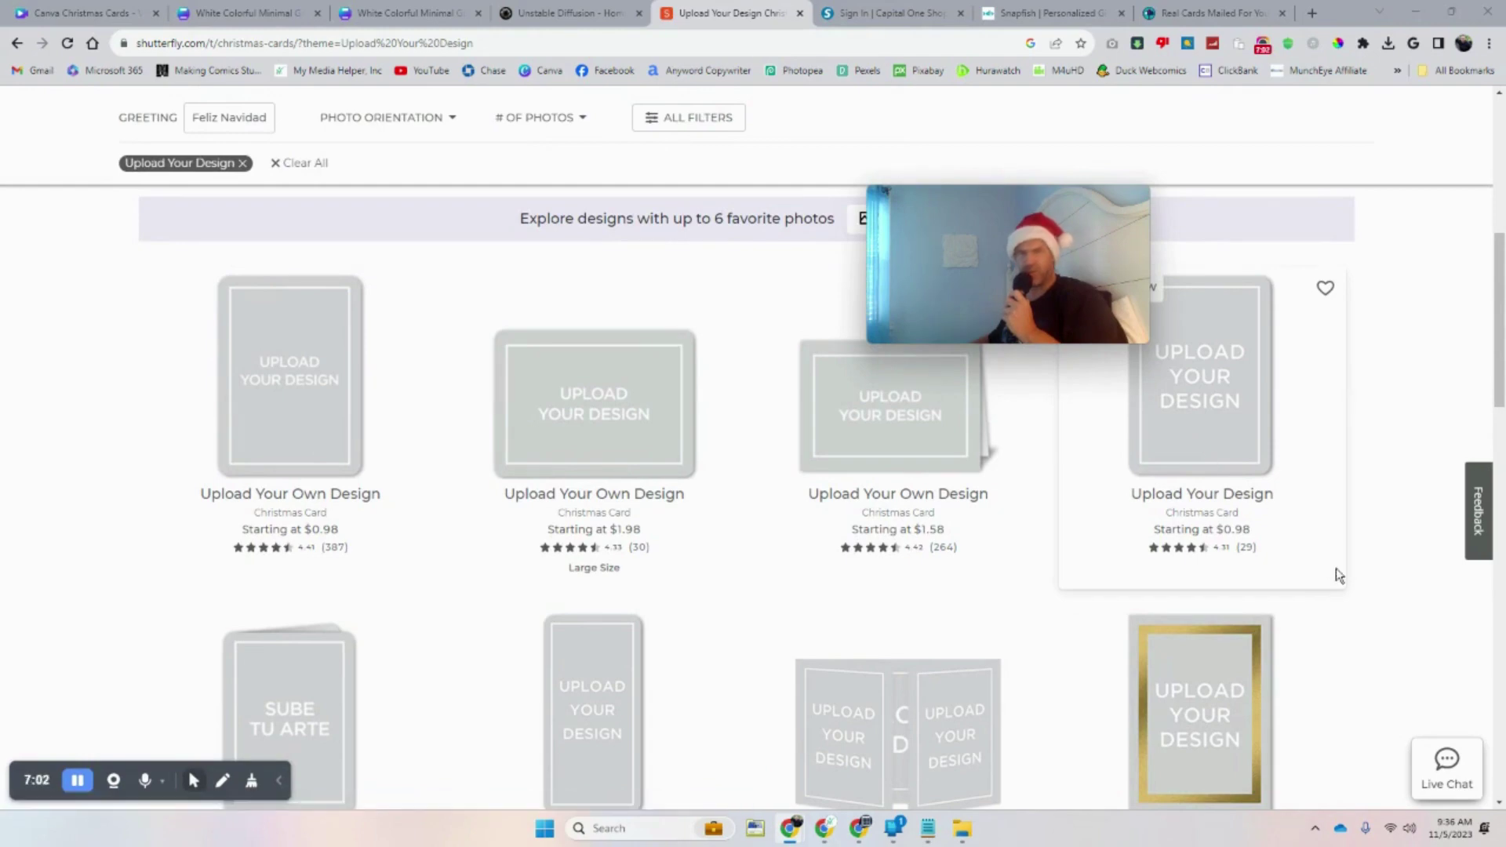
pyautogui.scroll(3, 716, 404)
pyautogui.scroll(3, 712, 405)
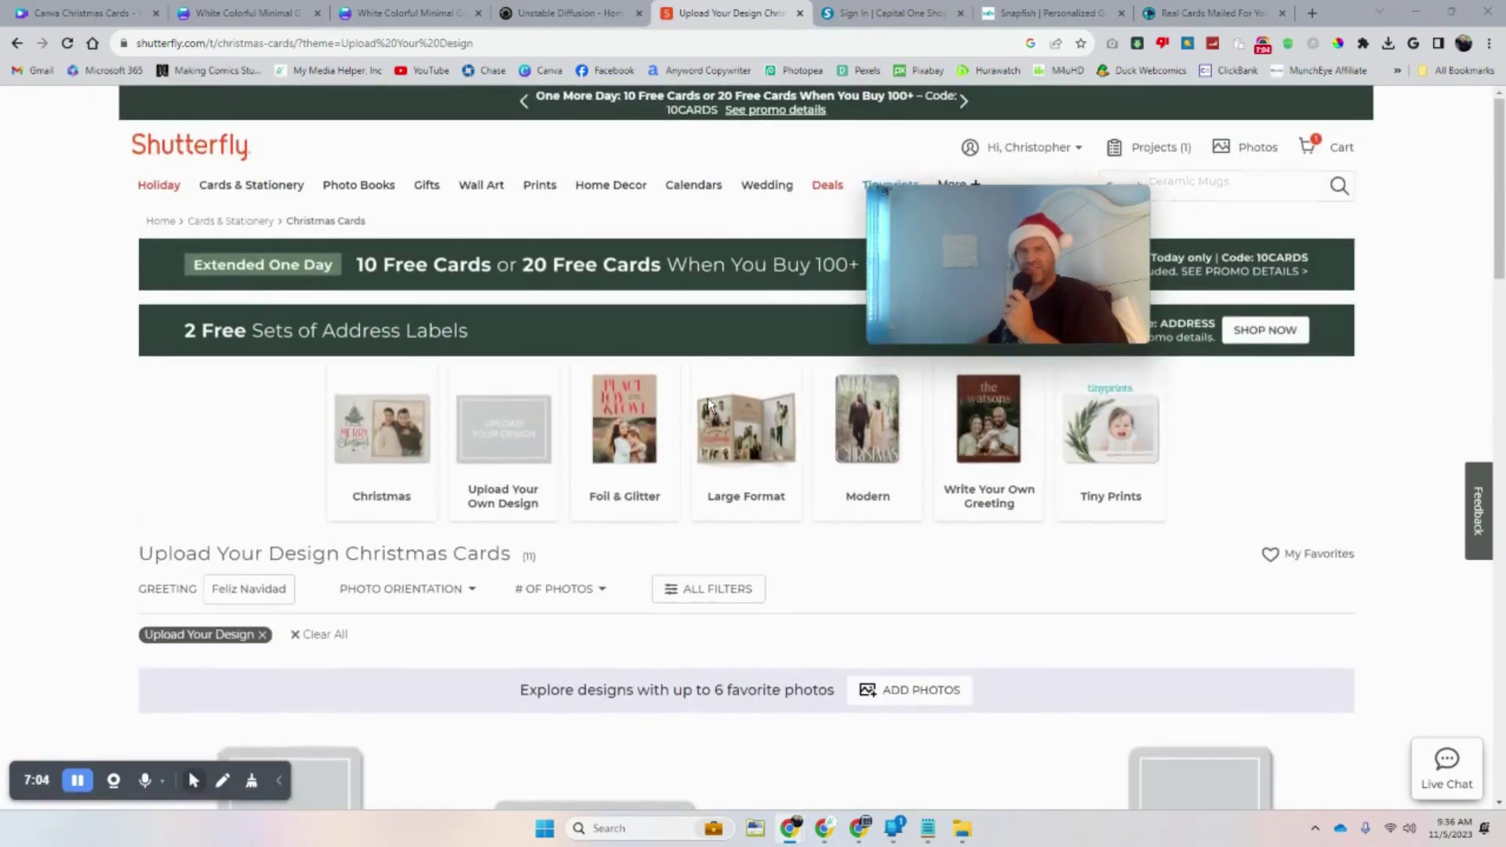
pyautogui.scroll(-5, 710, 409)
pyautogui.scroll(1, 710, 409)
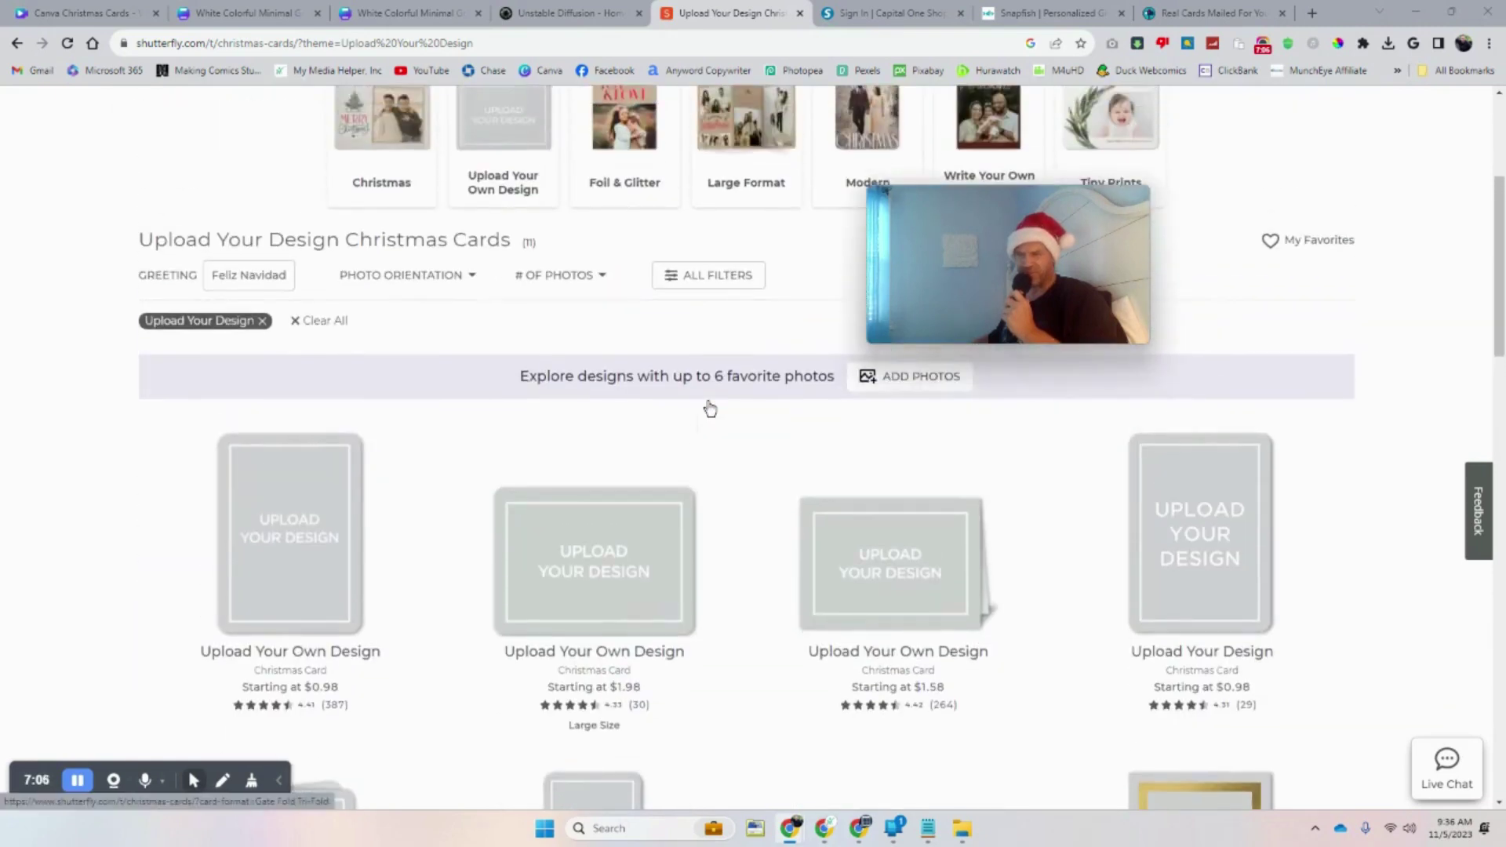
pyautogui.scroll(-3, 710, 409)
pyautogui.scroll(1, 710, 410)
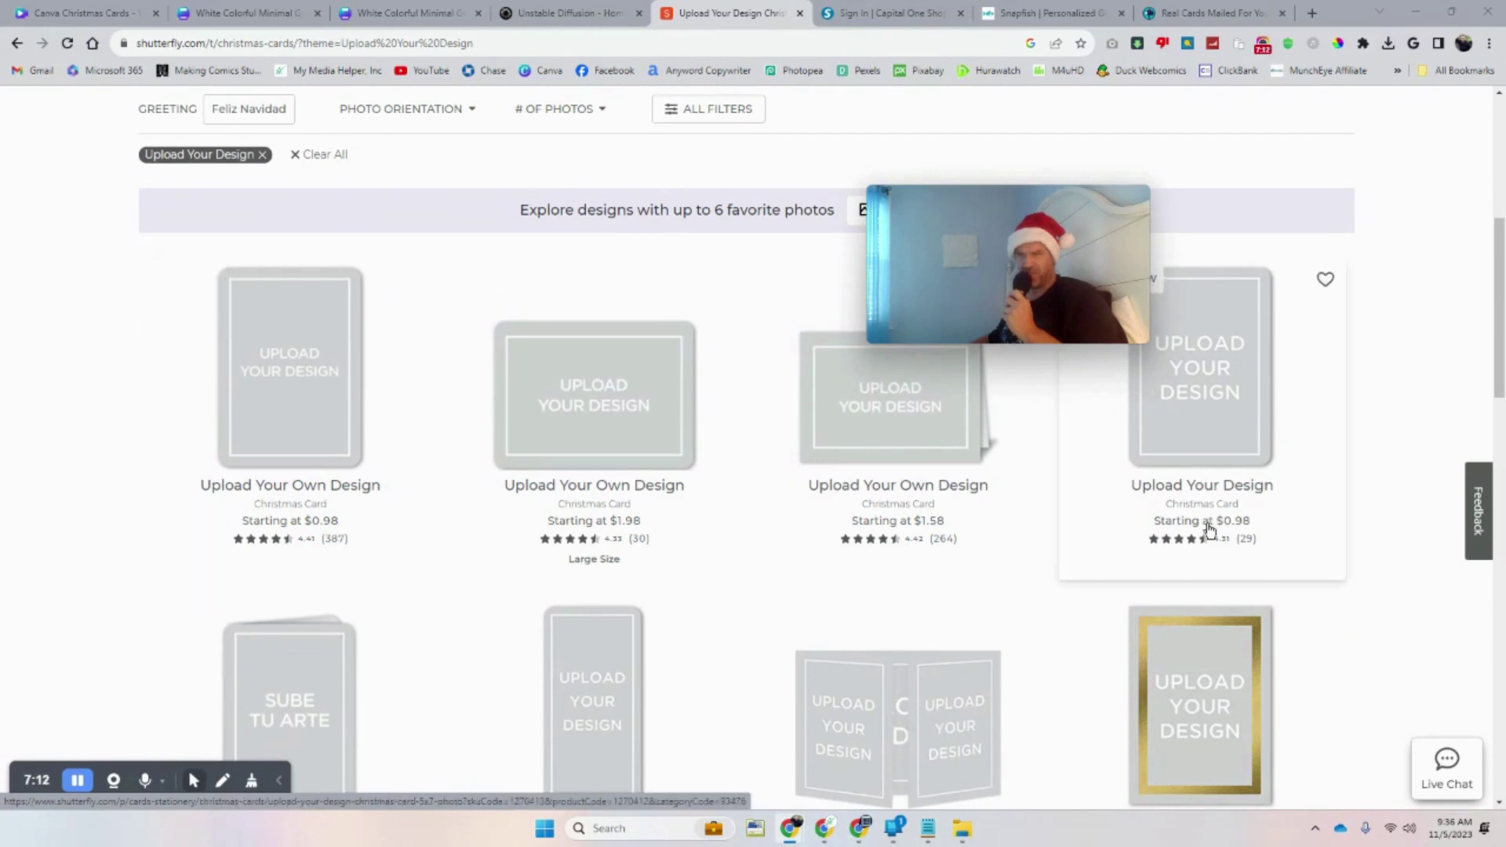
pyautogui.scroll(1, 1147, 535)
# Open the 5x7 Upload Your Design card, choose Square trim and start personalizing
pyautogui.scroll(-1, 1149, 537)
pyautogui.click(1202, 444)
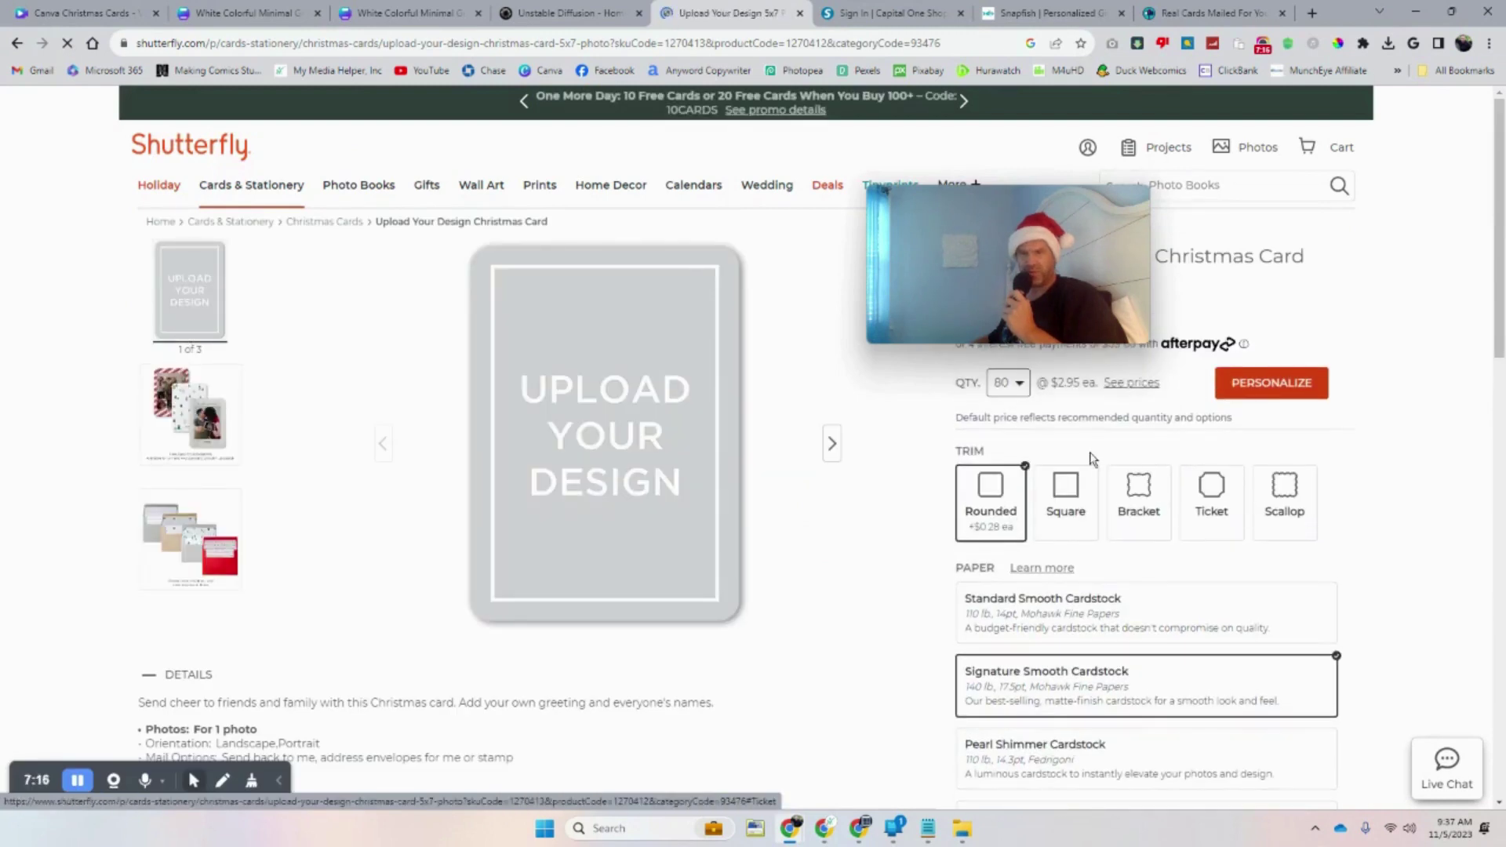
pyautogui.click(1048, 493)
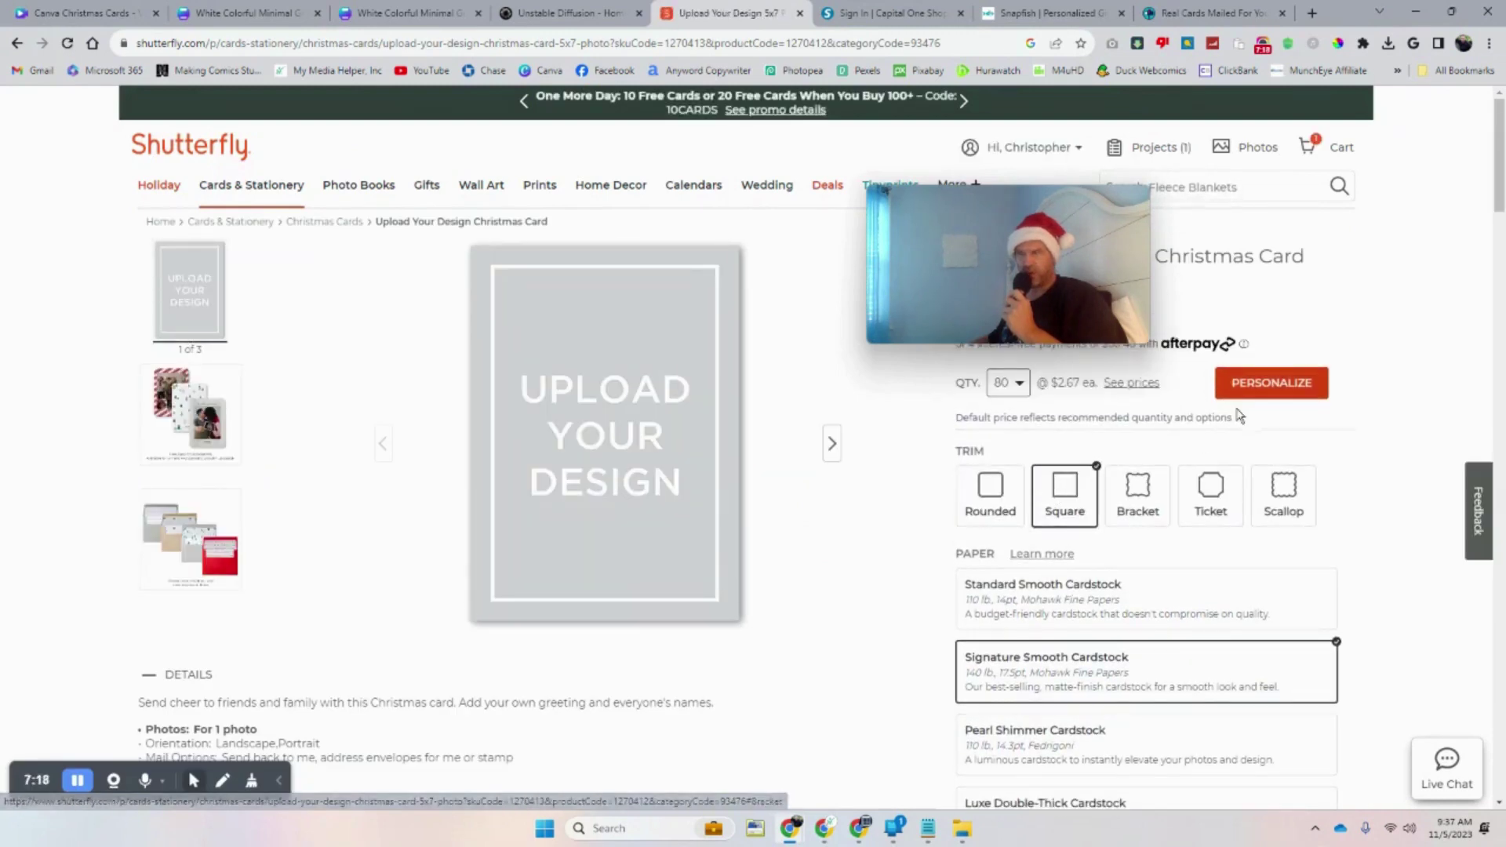
pyautogui.click(1271, 383)
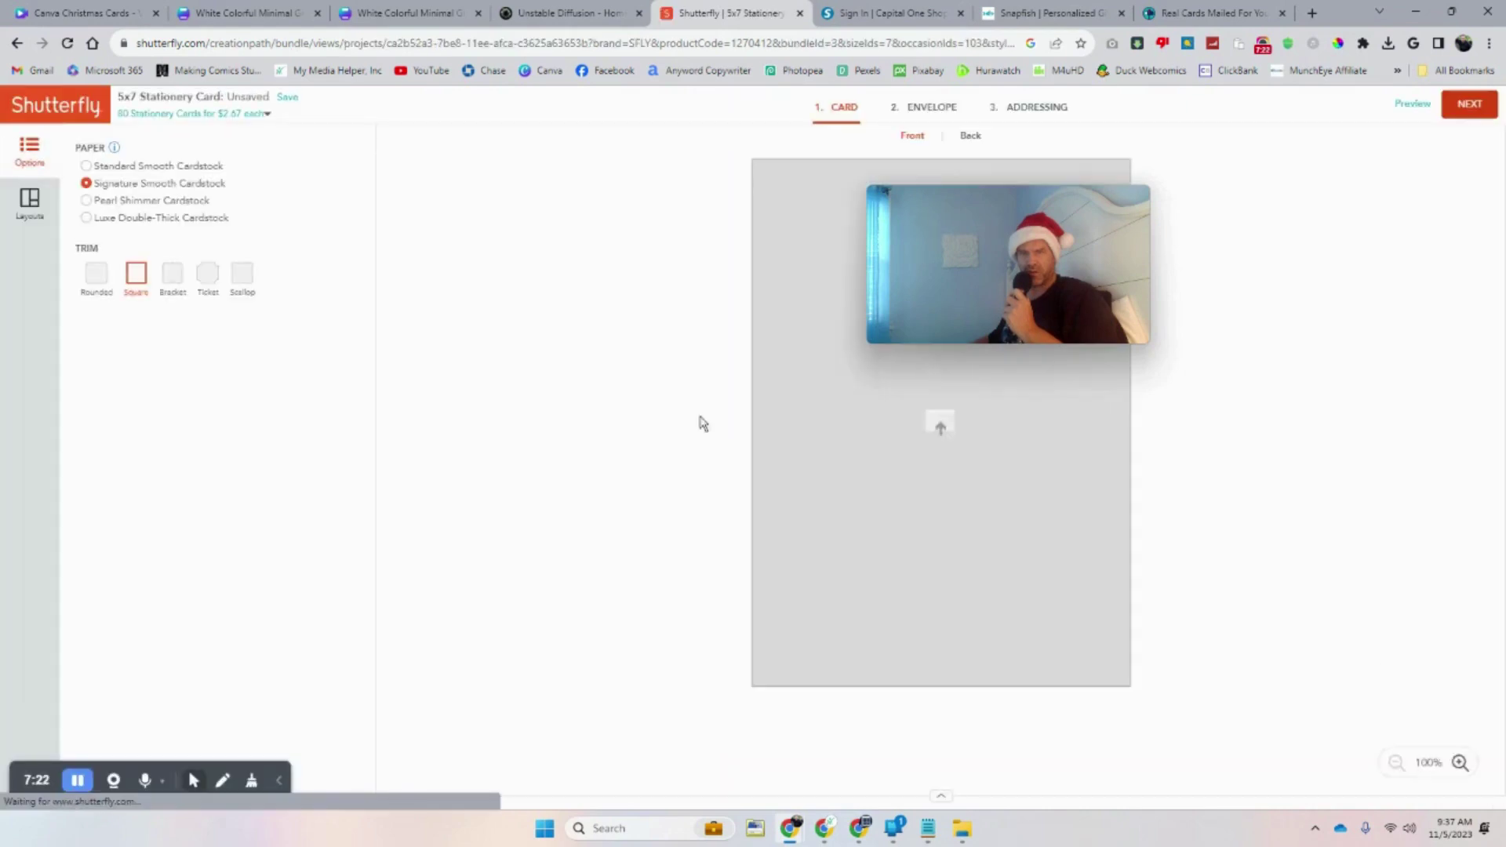
# Look over the layout options and the card's back and front, then leave the editor
pyautogui.click(30, 202)
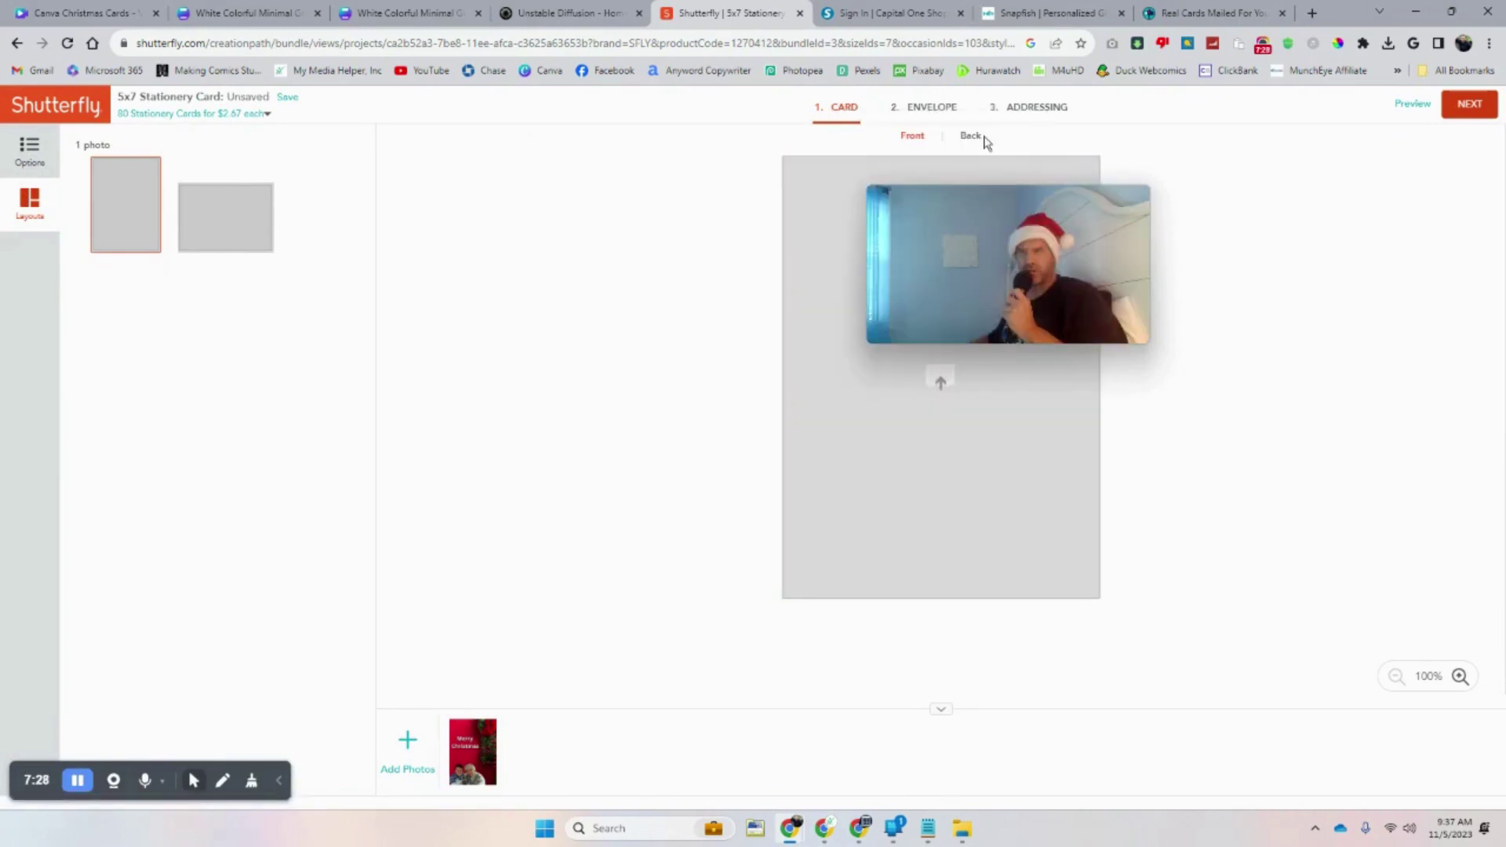
pyautogui.click(976, 138)
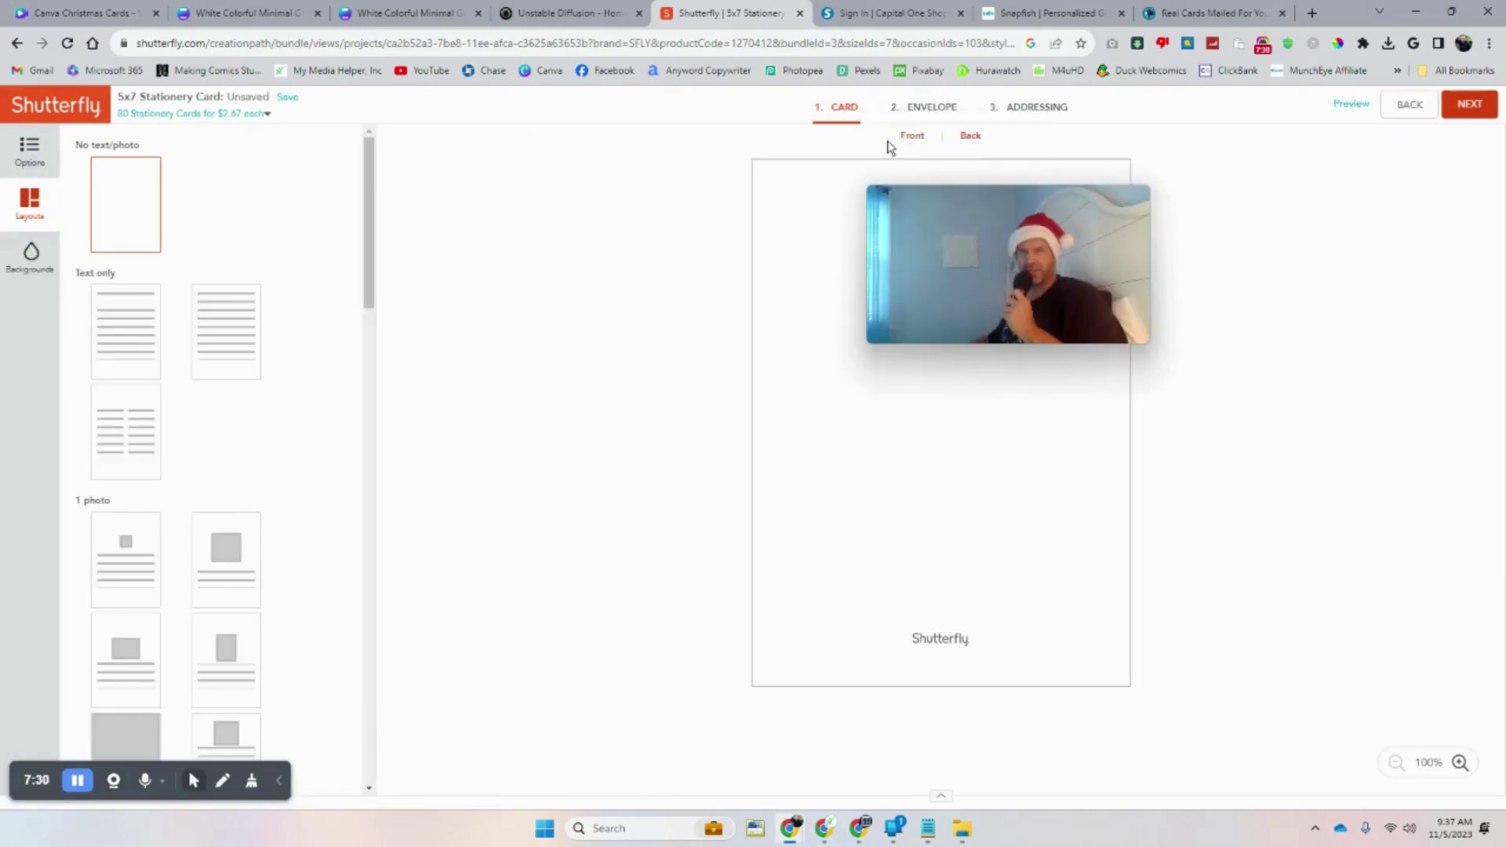
pyautogui.click(910, 136)
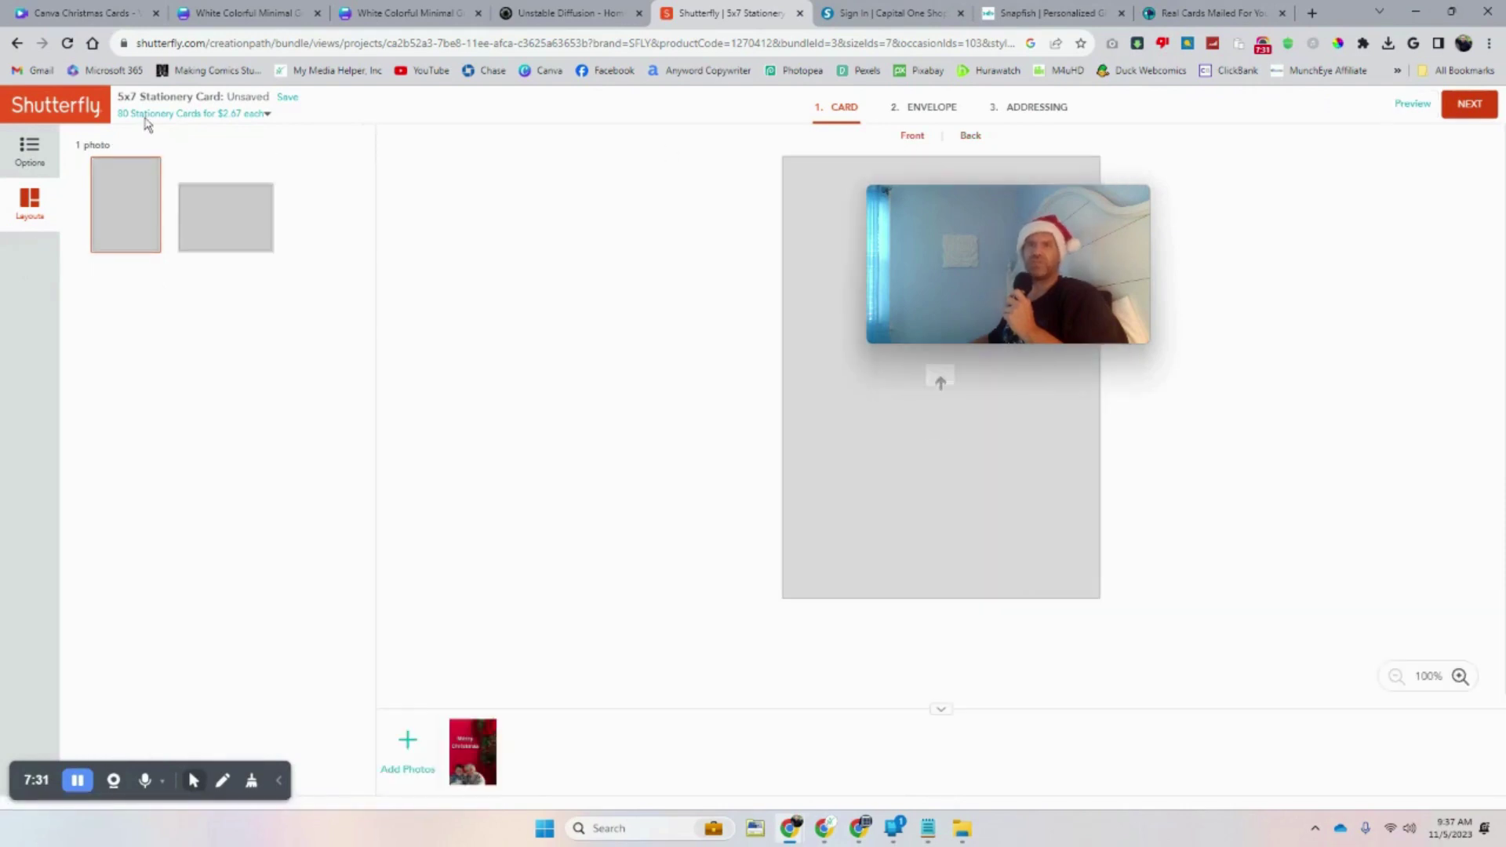
pyautogui.click(11, 100)
# Discard the project and go via Christmas Cards > Upload Your Own Design to Sube tu arte
pyautogui.click(759, 514)
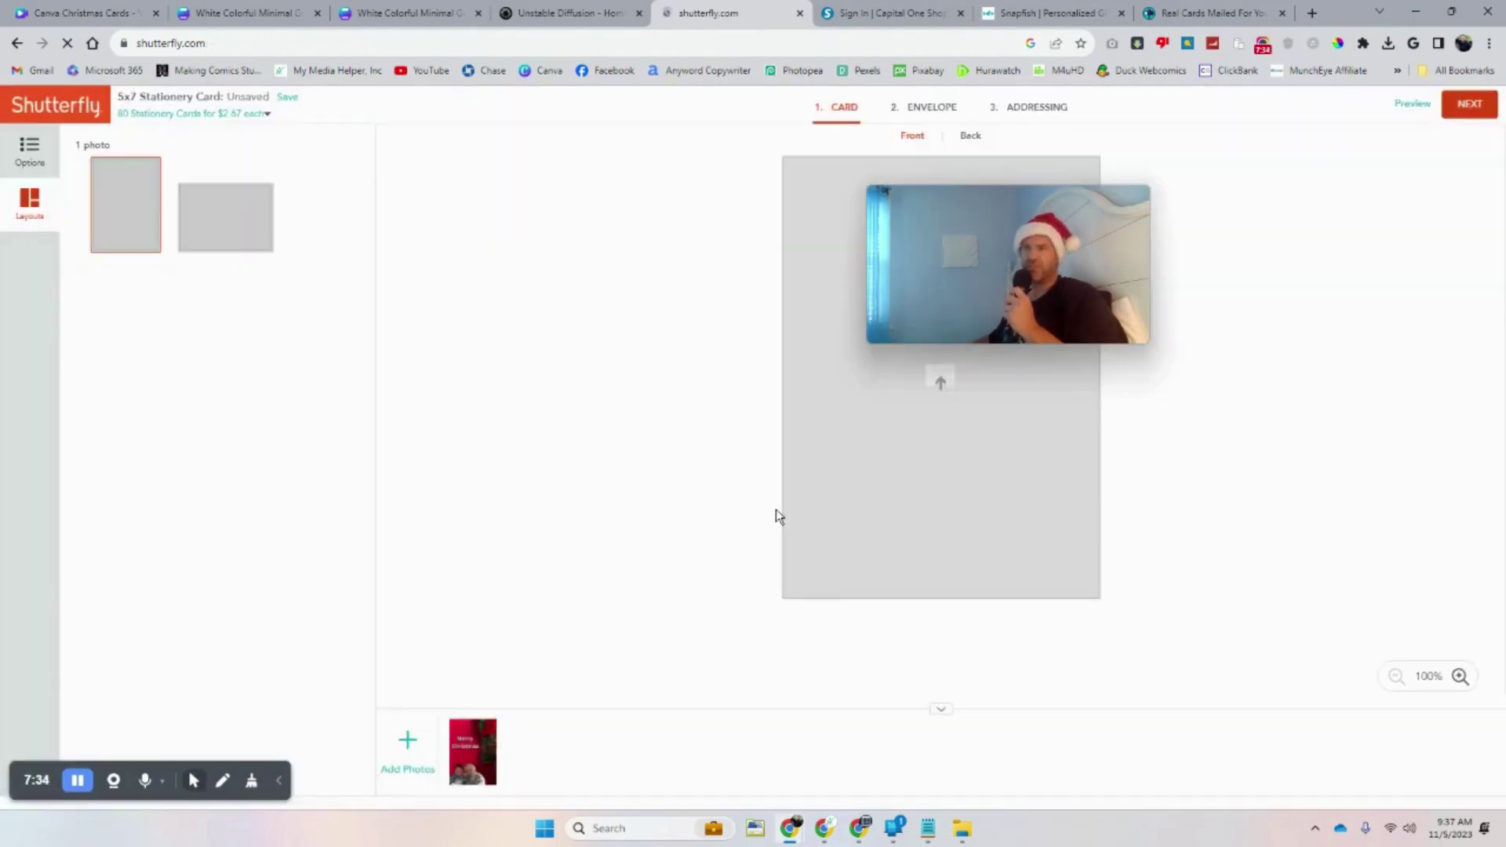
pyautogui.scroll(-1, 773, 516)
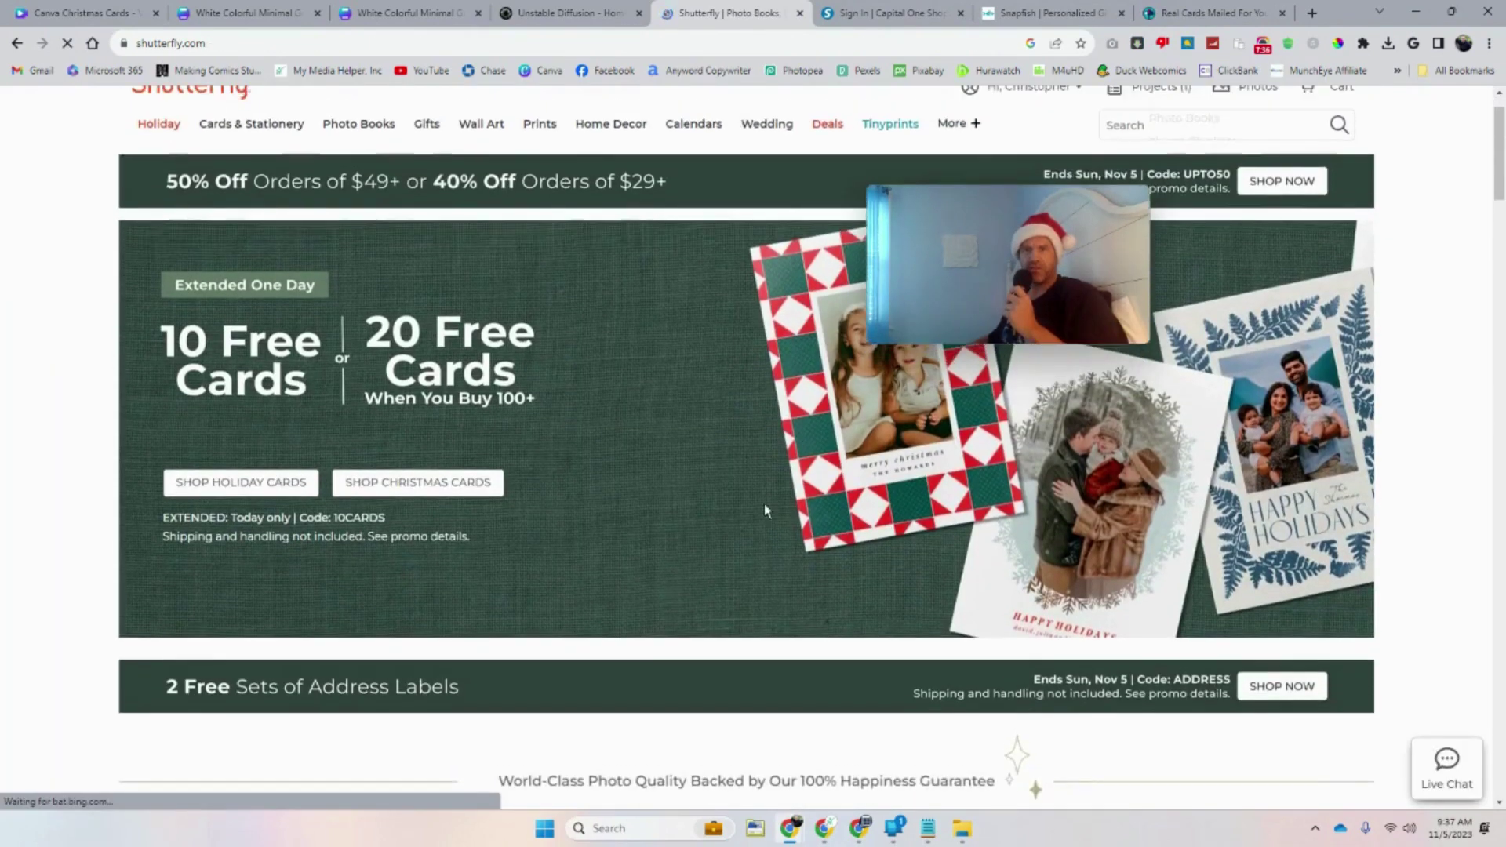
pyautogui.scroll(1, 767, 508)
pyautogui.moveTo(253, 200)
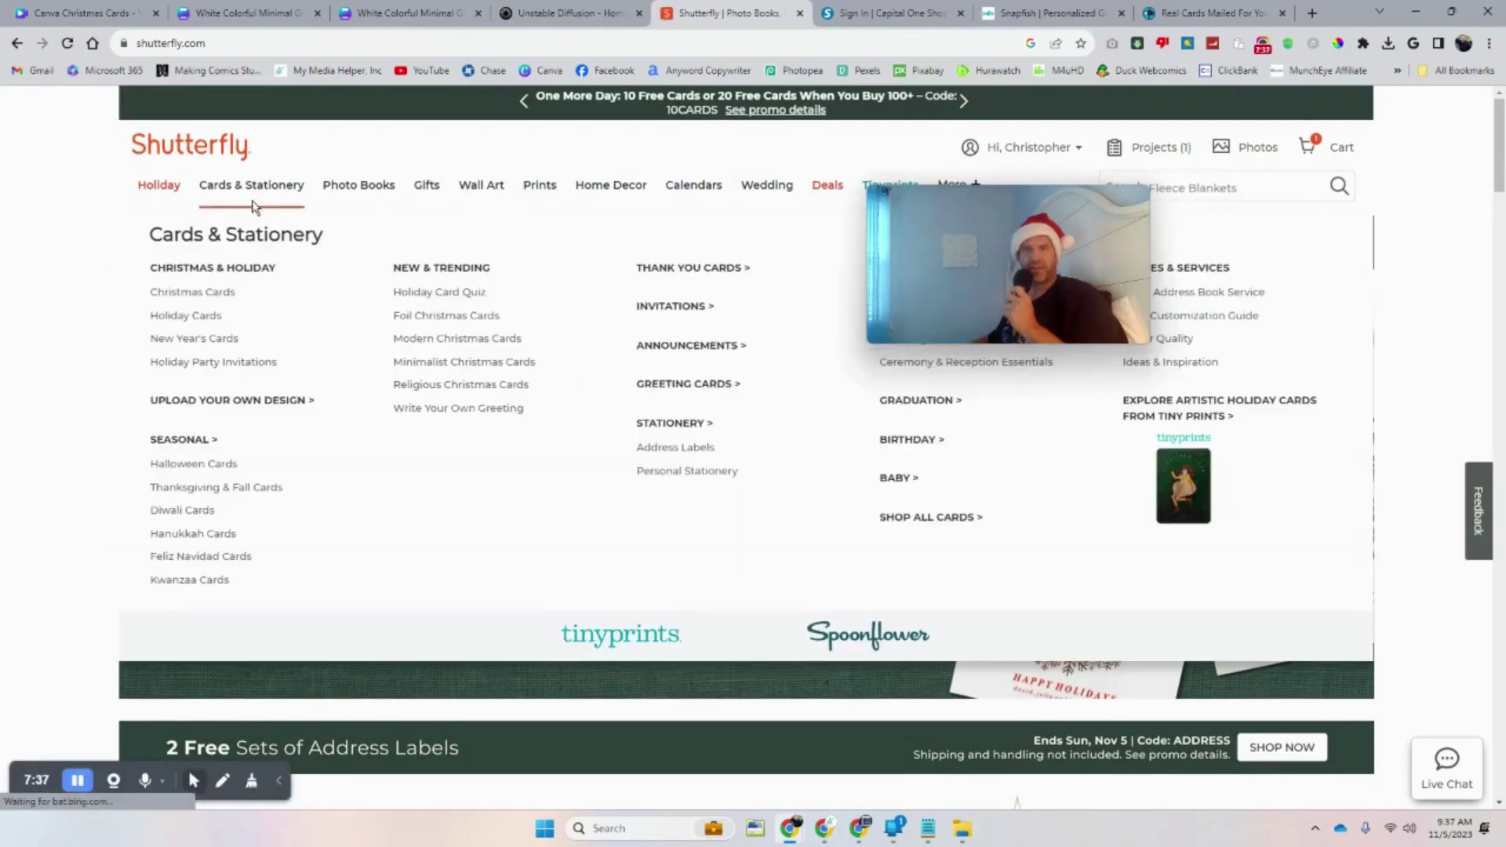
pyautogui.click(222, 295)
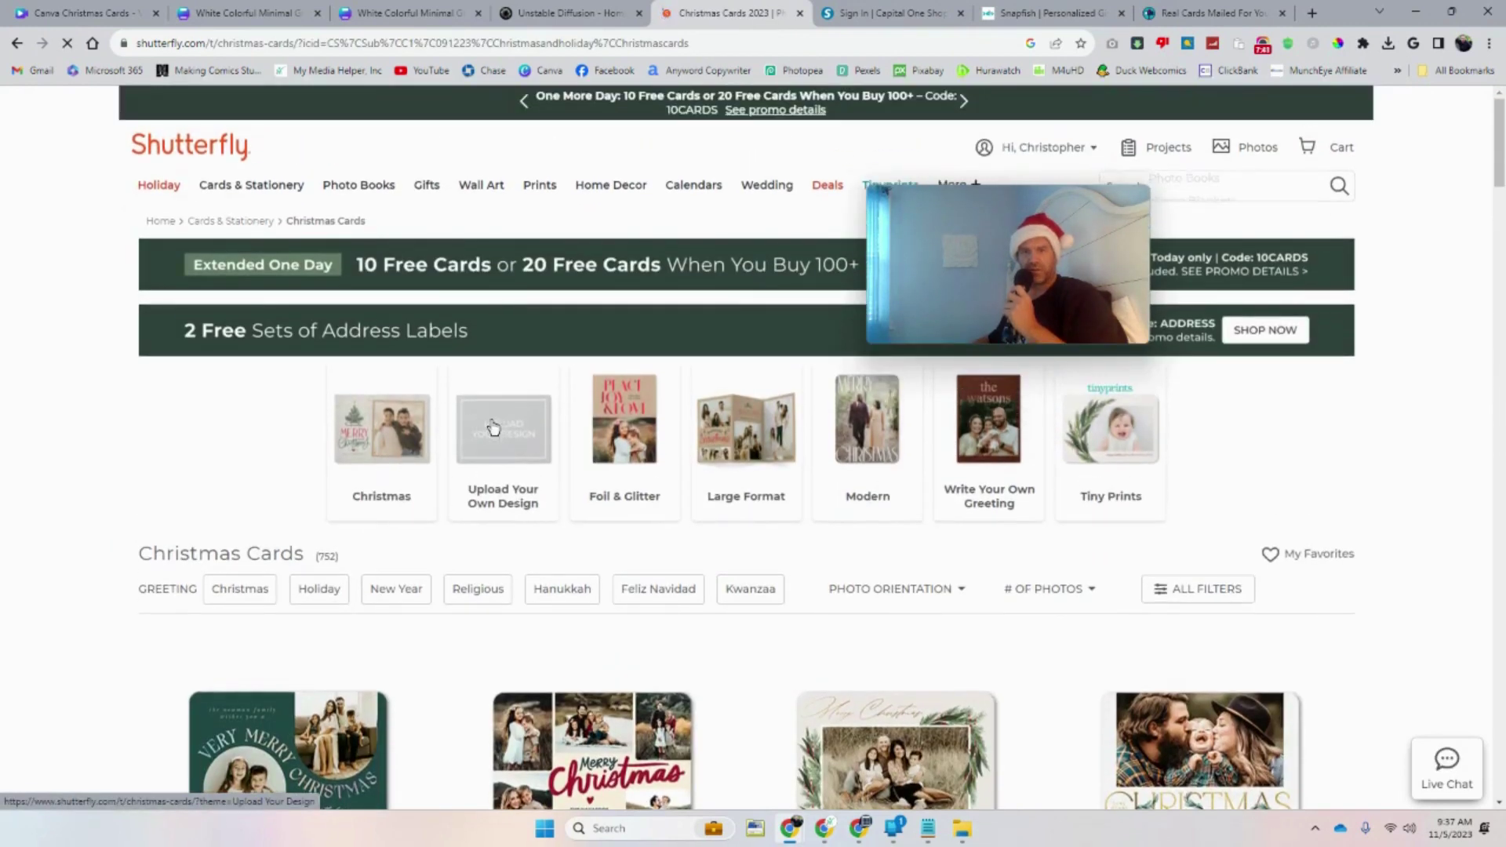
pyautogui.click(493, 428)
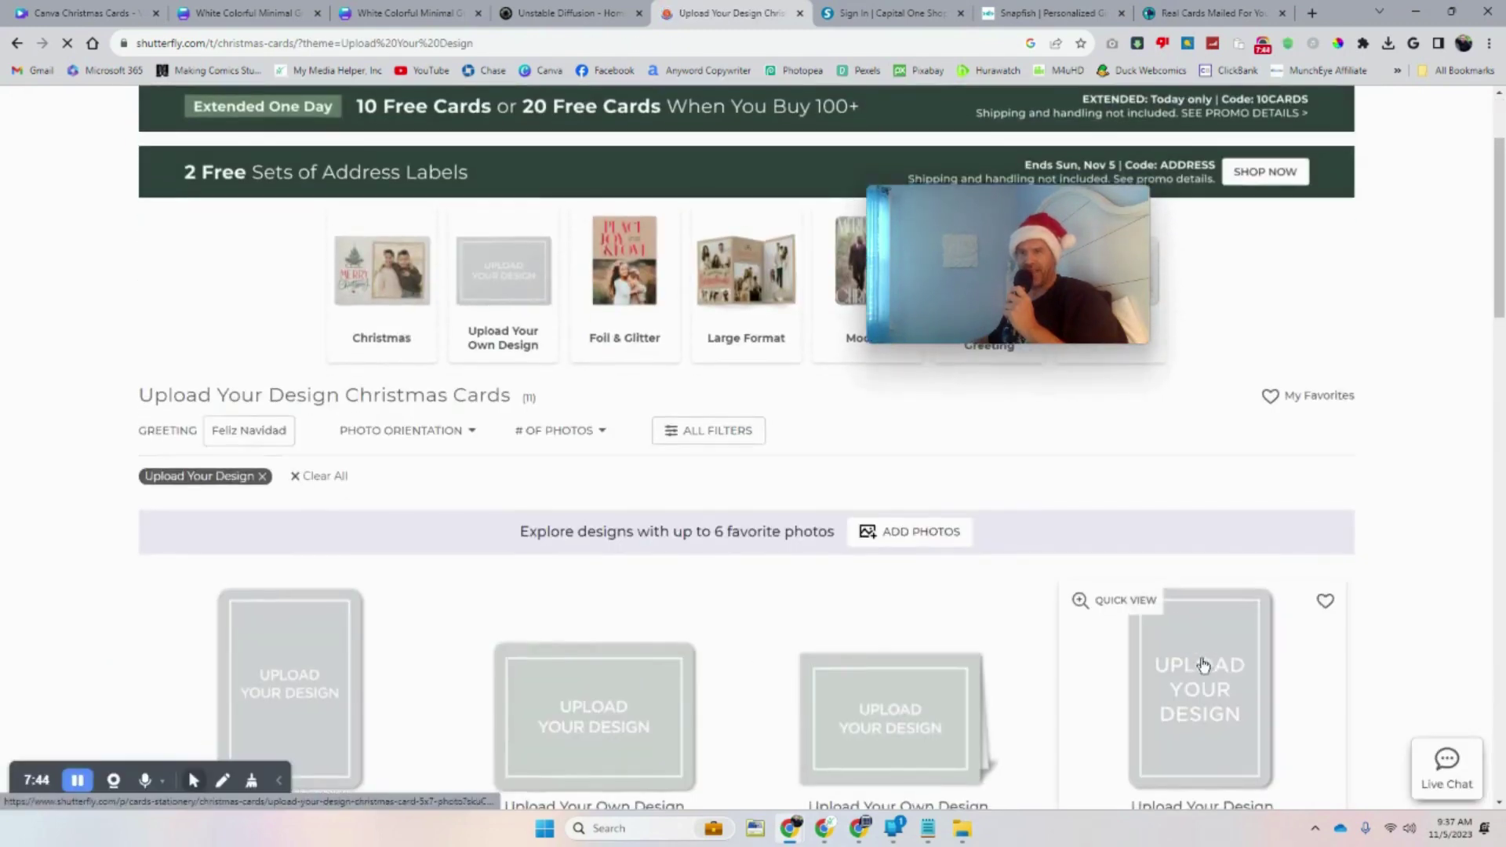
pyautogui.scroll(-3, 1019, 659)
pyautogui.scroll(-2, 996, 661)
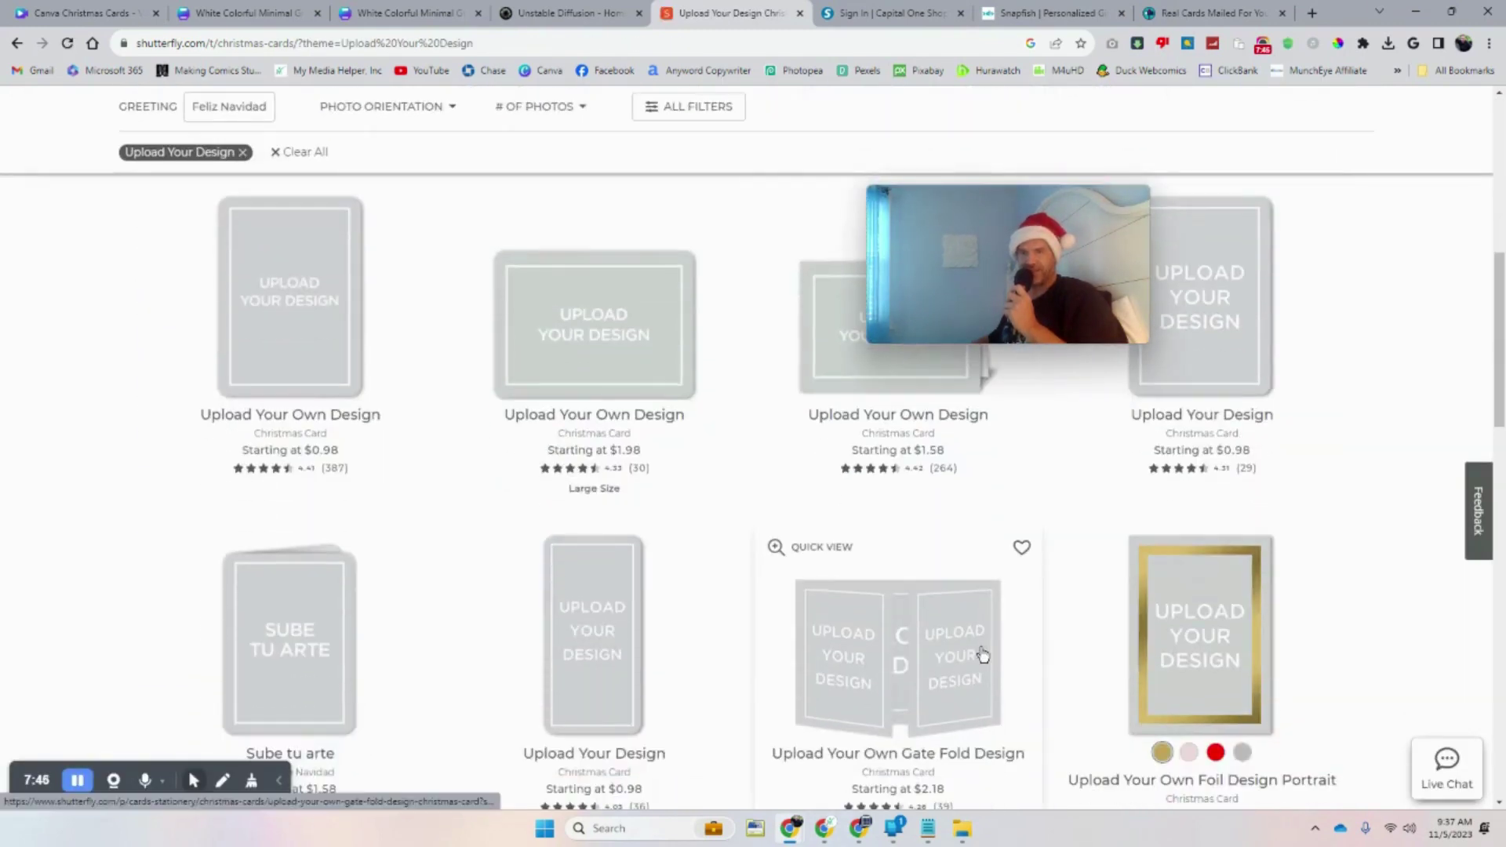
pyautogui.click(313, 676)
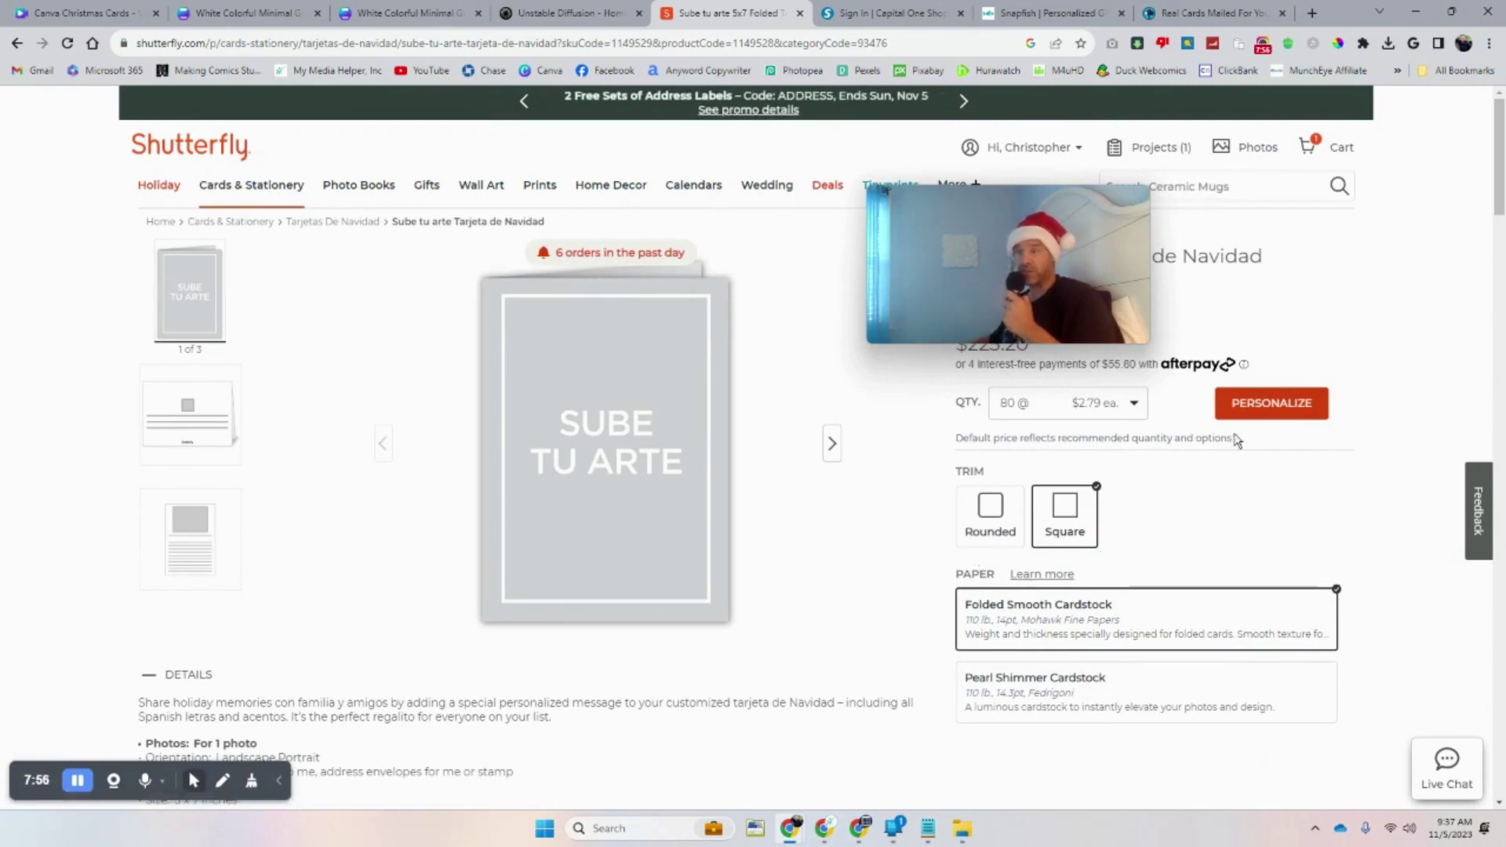
# Personalize the 5x7 folded card and place the Merry Christmas photo in the front slot
pyautogui.click(1243, 404)
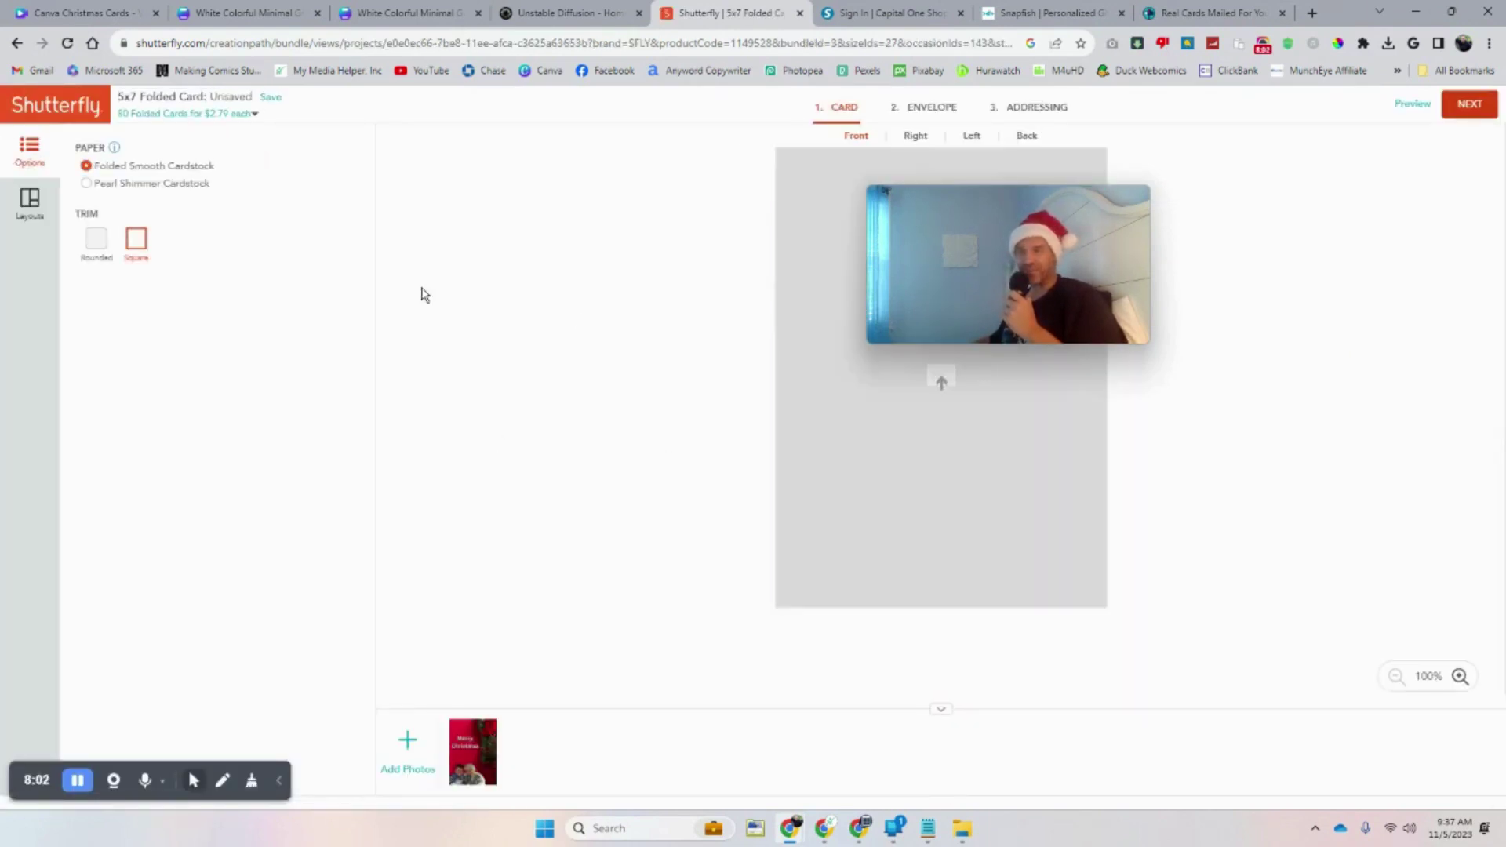
pyautogui.click(53, 206)
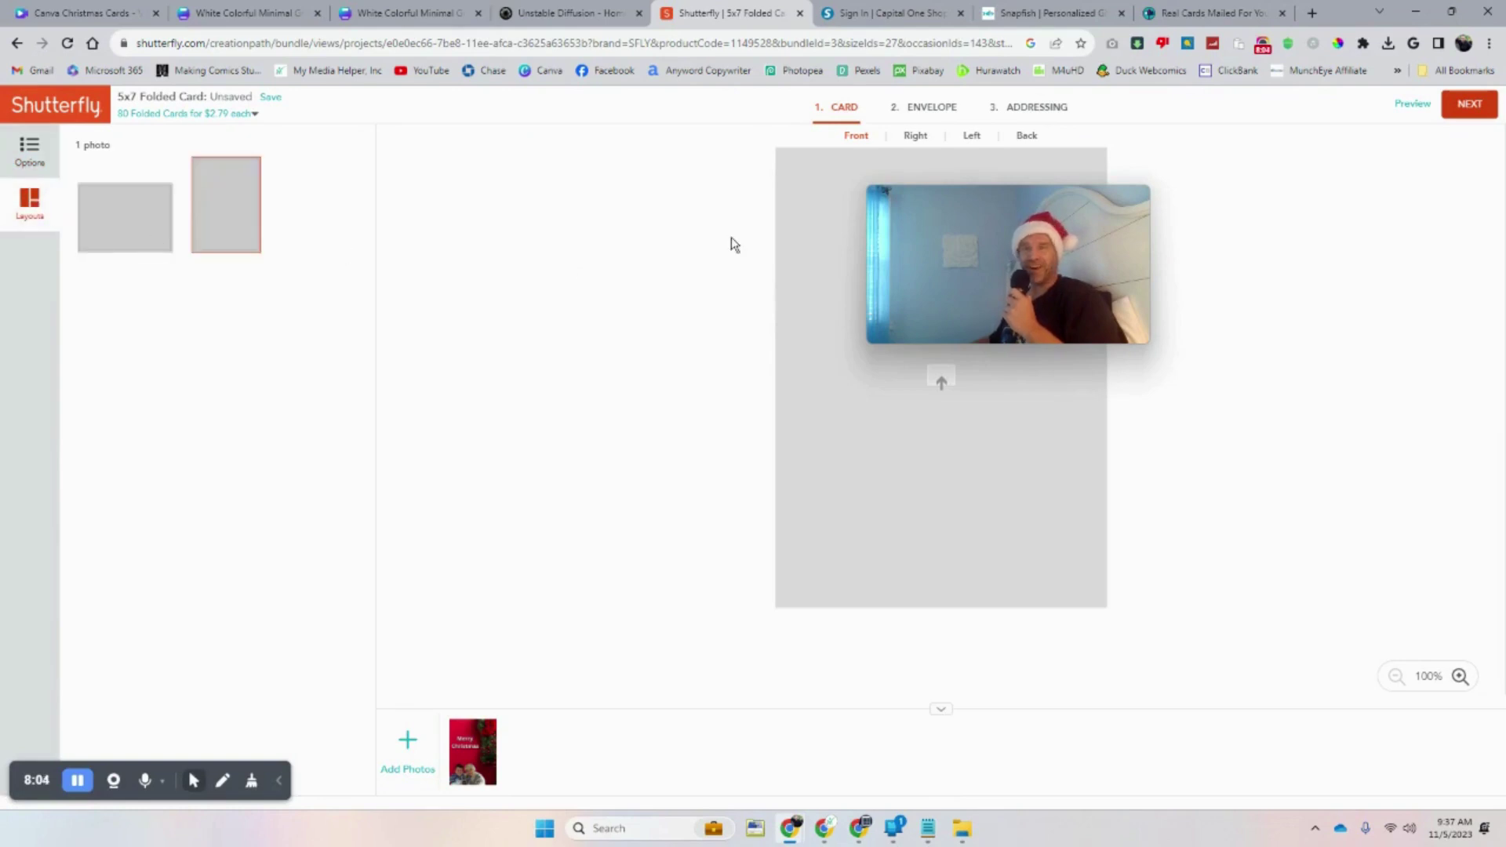
pyautogui.moveTo(886, 214); pyautogui.dragTo(446, 267)
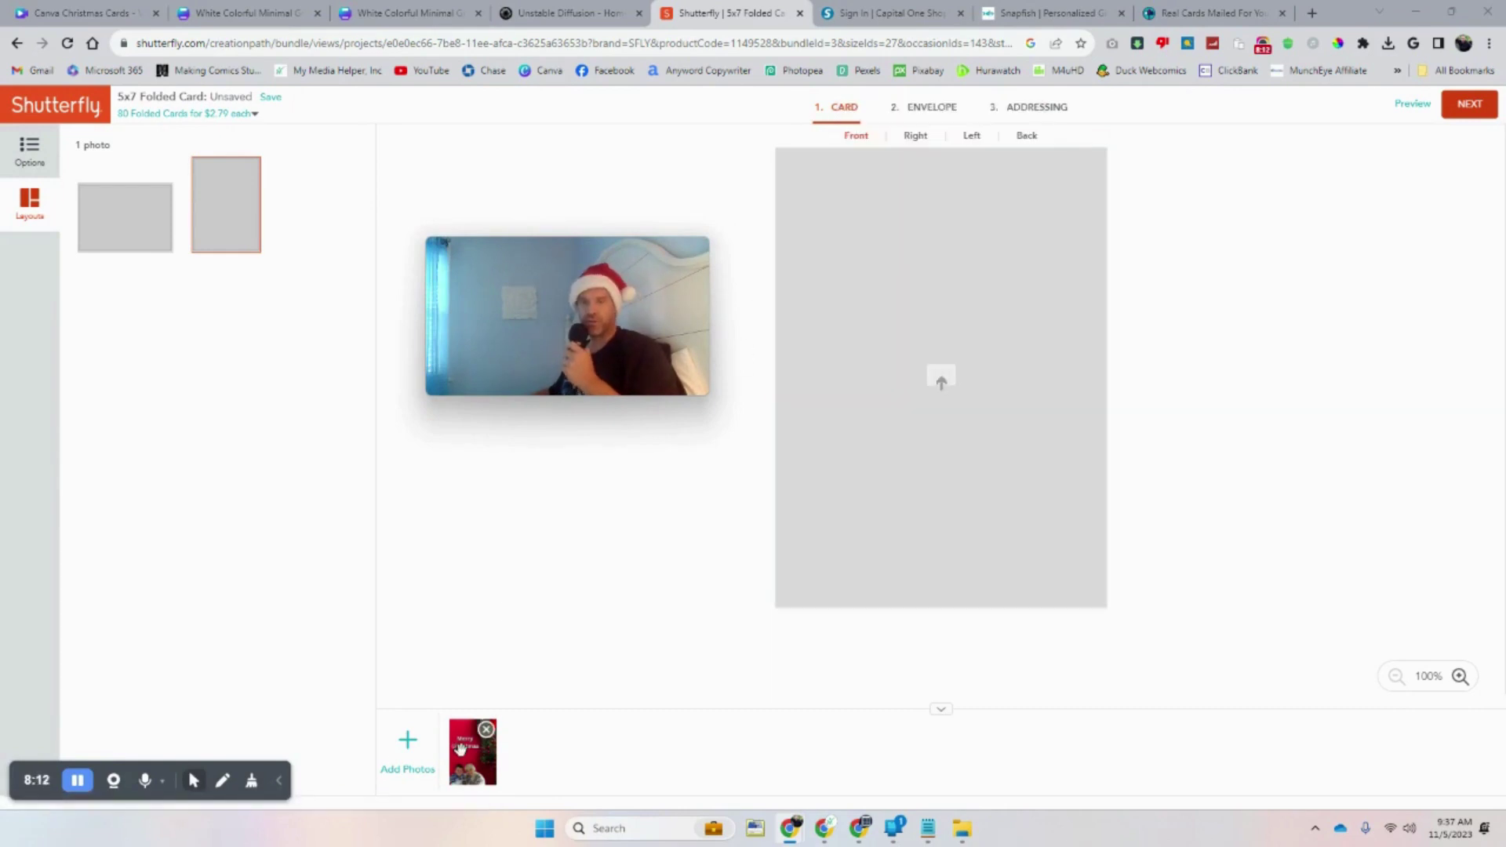
pyautogui.moveTo(460, 749); pyautogui.dragTo(855, 327)
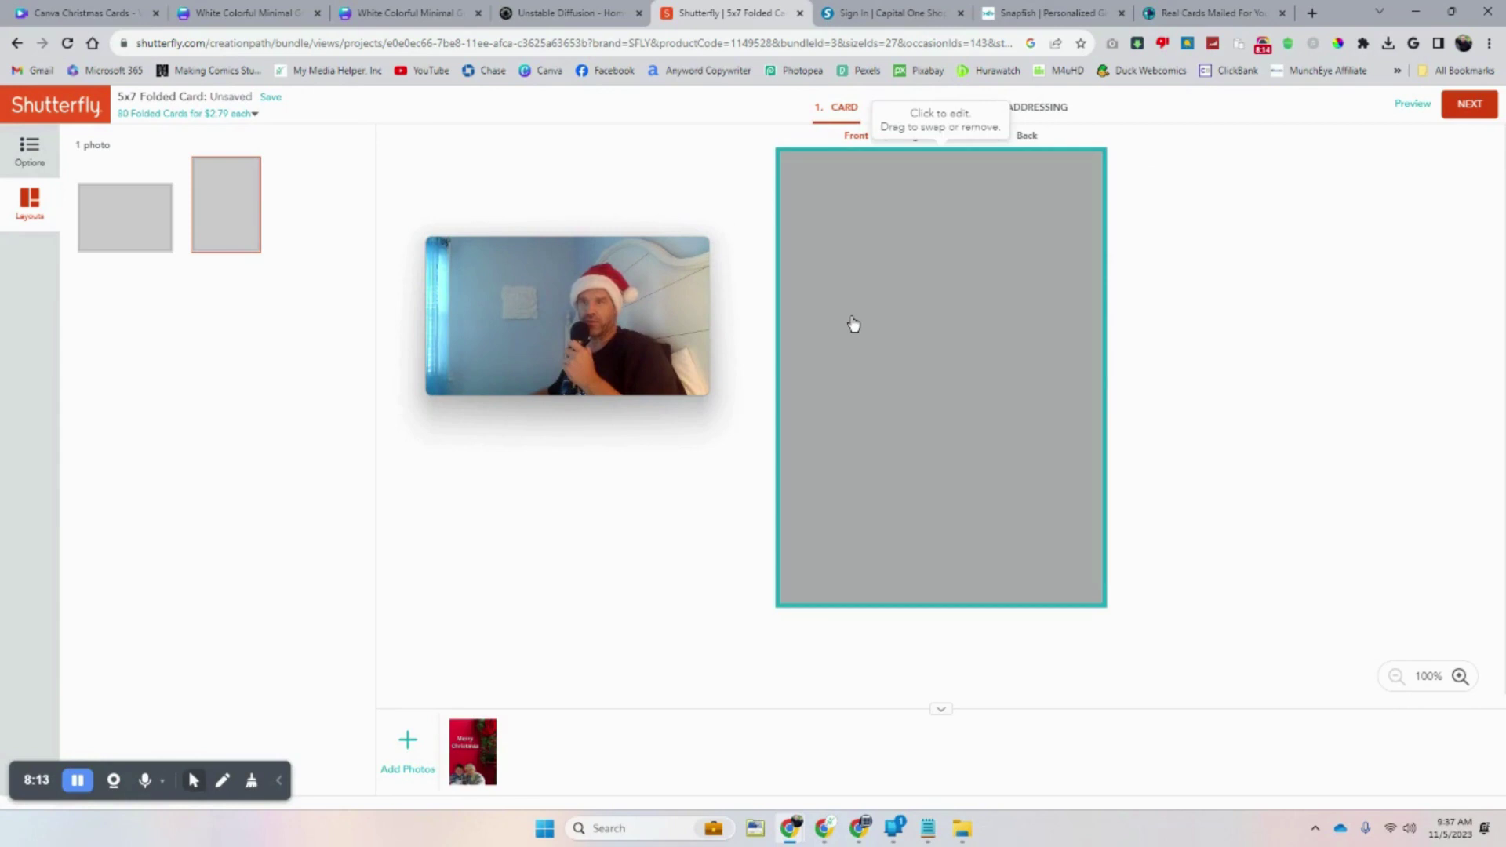
pyautogui.click(483, 741)
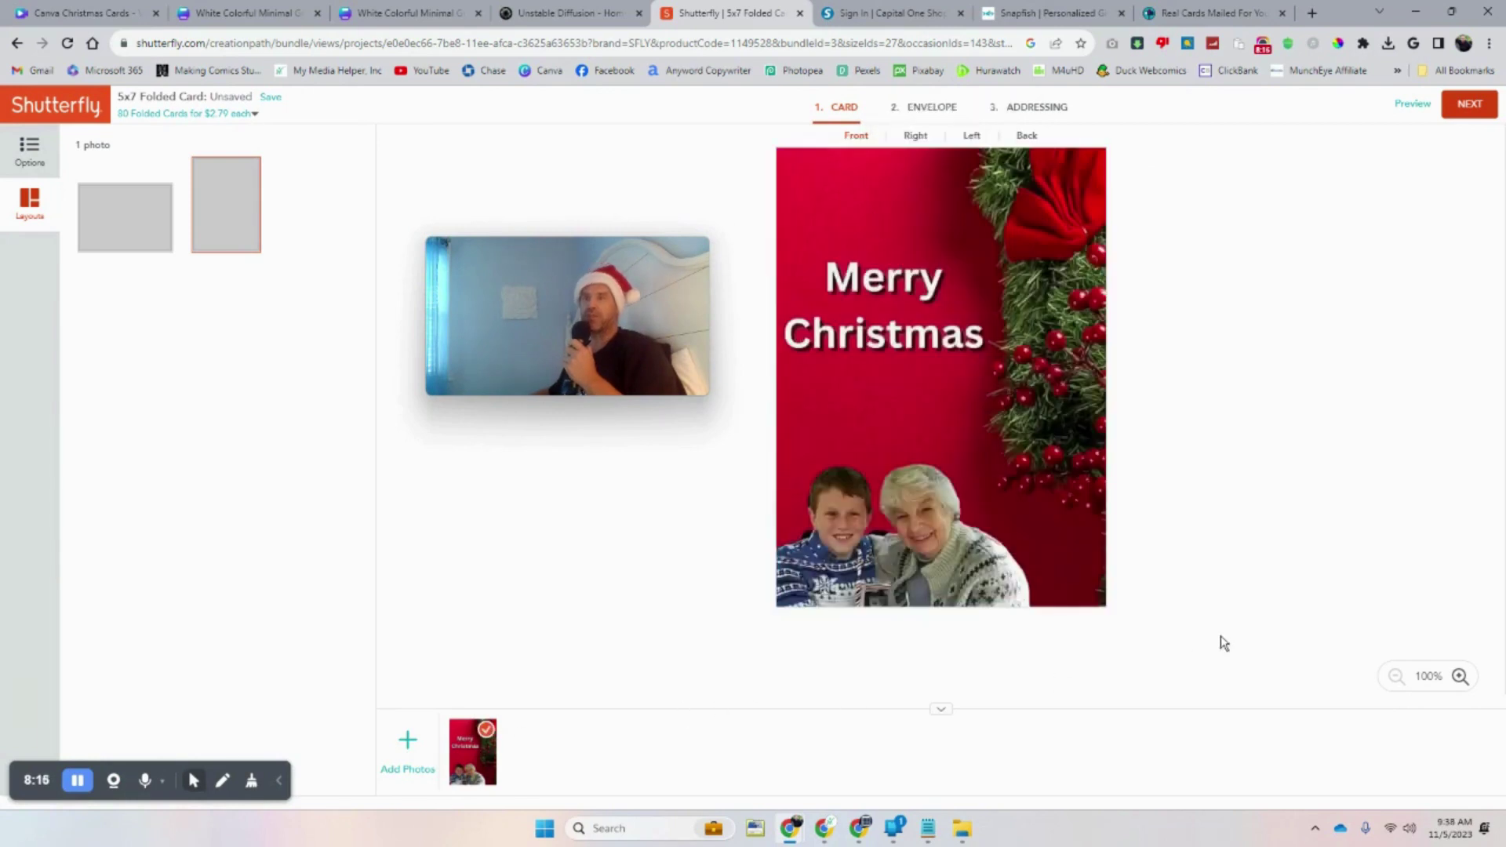
pyautogui.click(922, 141)
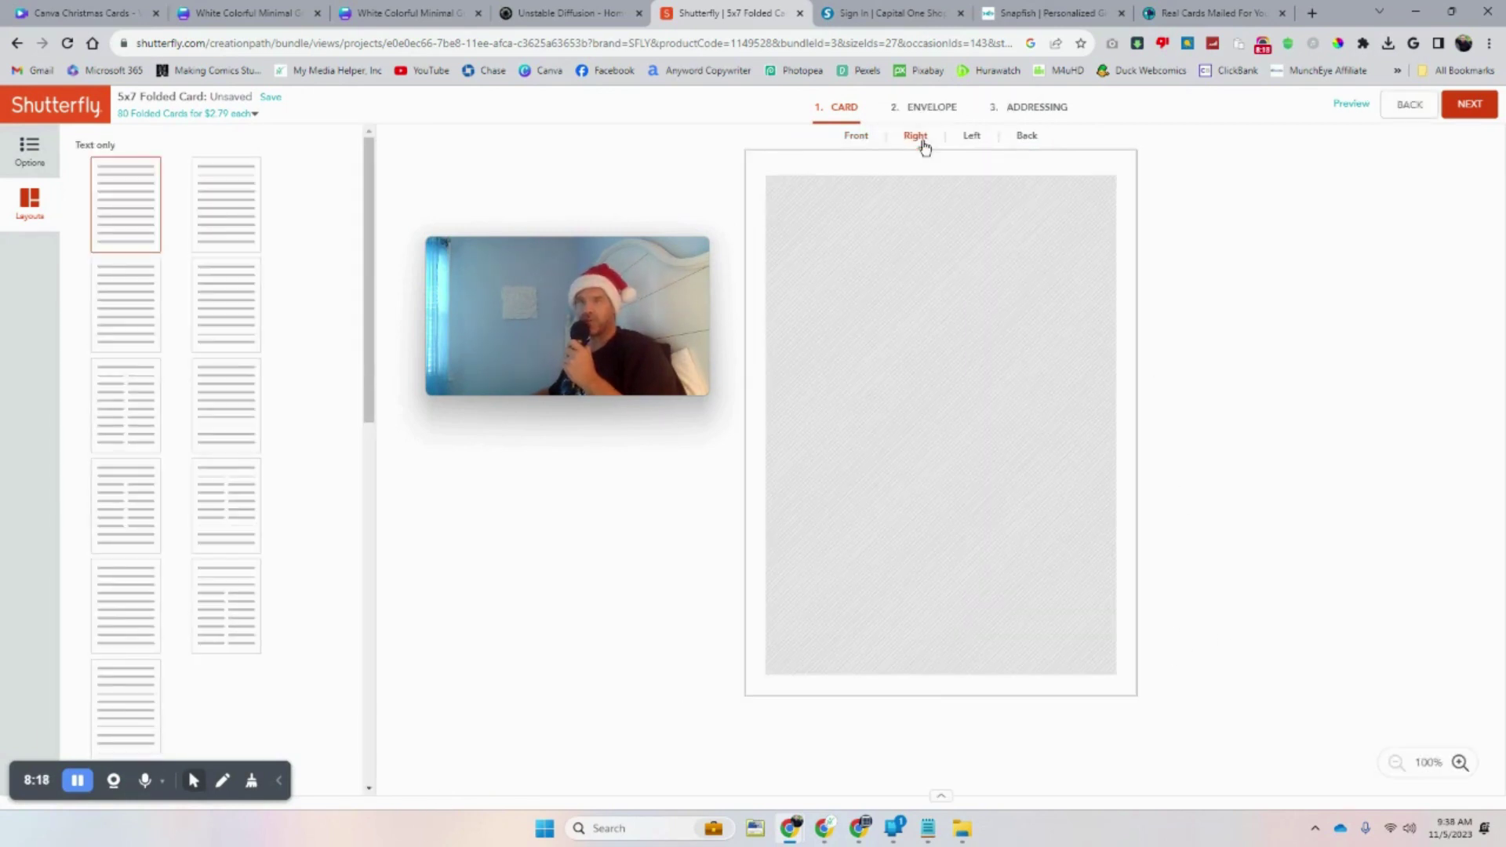
# Upload the 'White Colorful Minimal Greeting Card Portrait (1)' image from the computer, then view the back
pyautogui.click(973, 140)
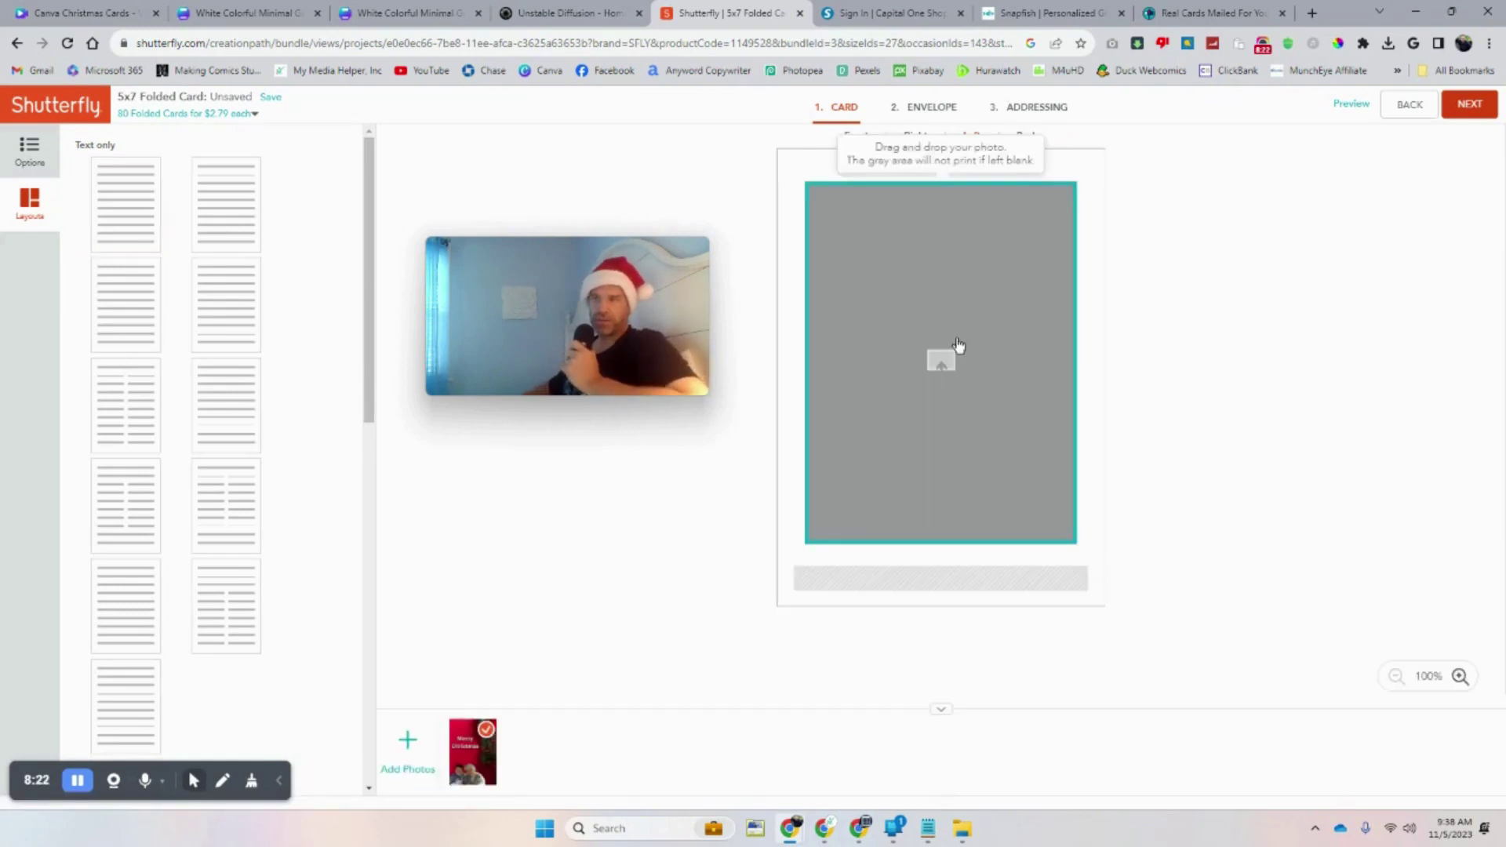
pyautogui.click(942, 361)
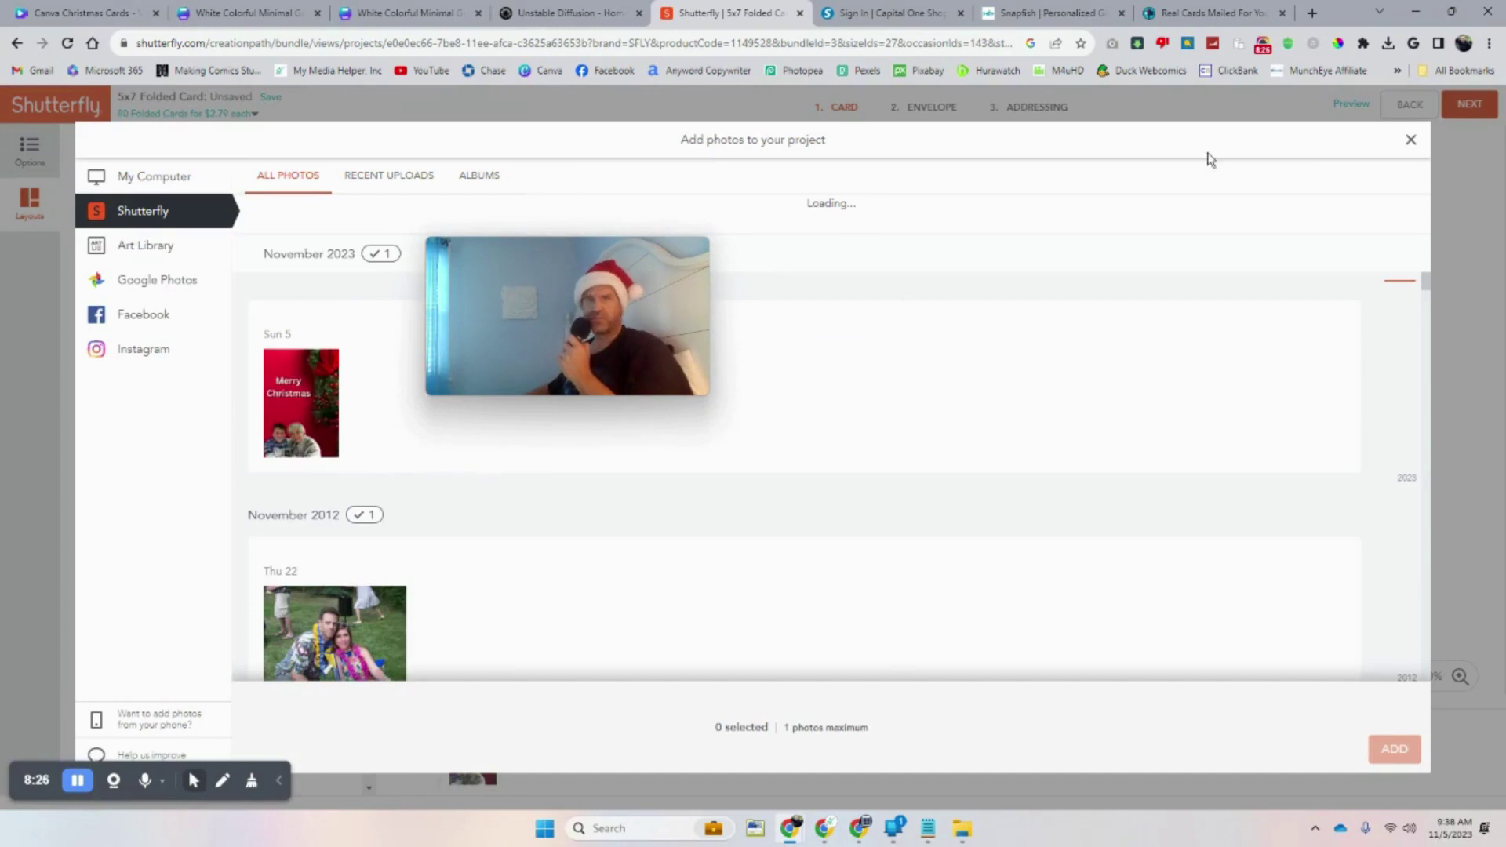
pyautogui.click(144, 185)
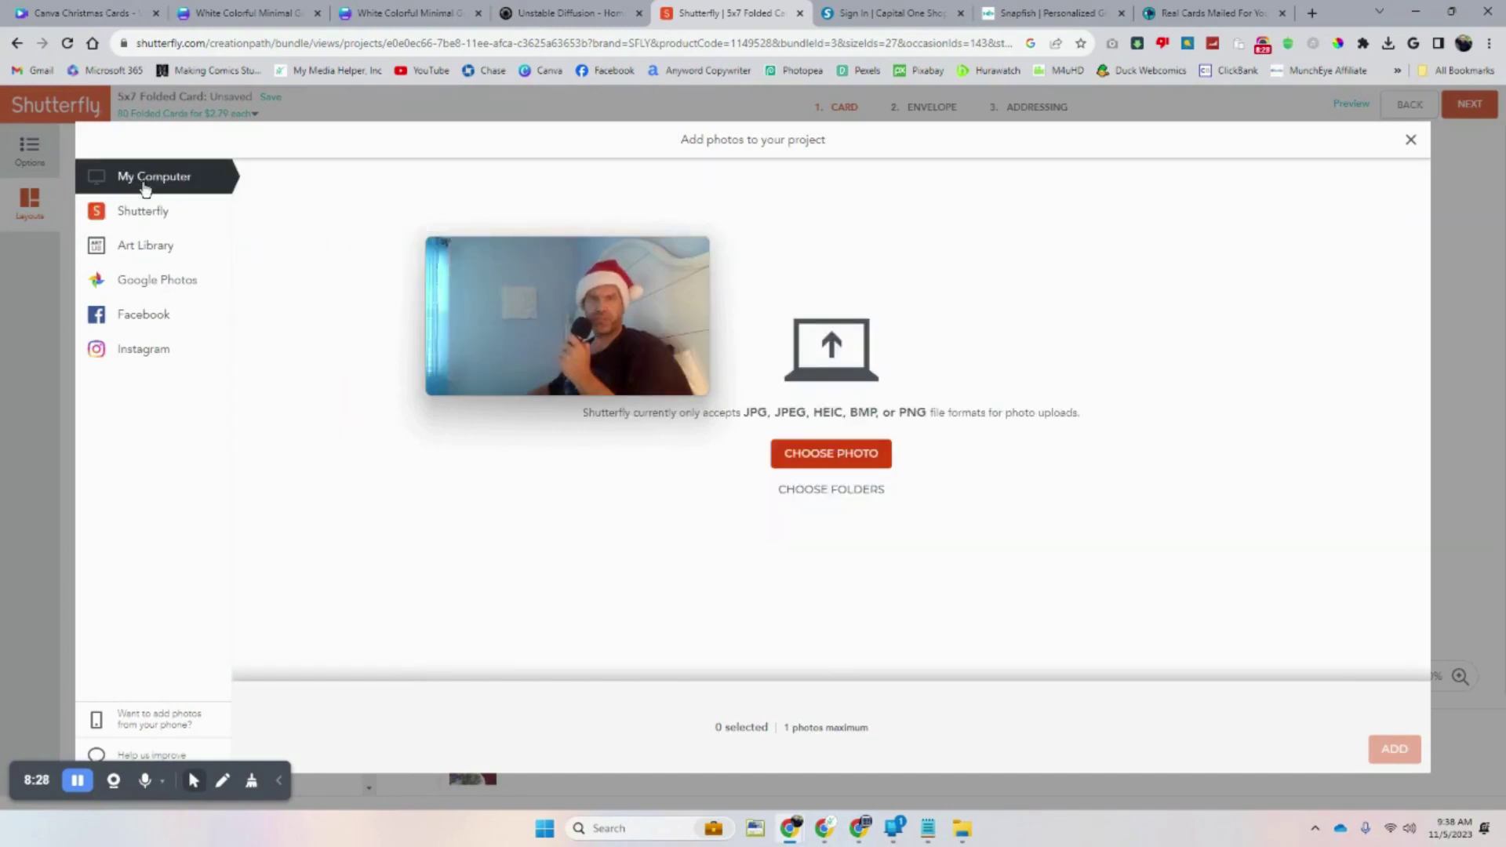
pyautogui.click(815, 466)
pyautogui.click(447, 181)
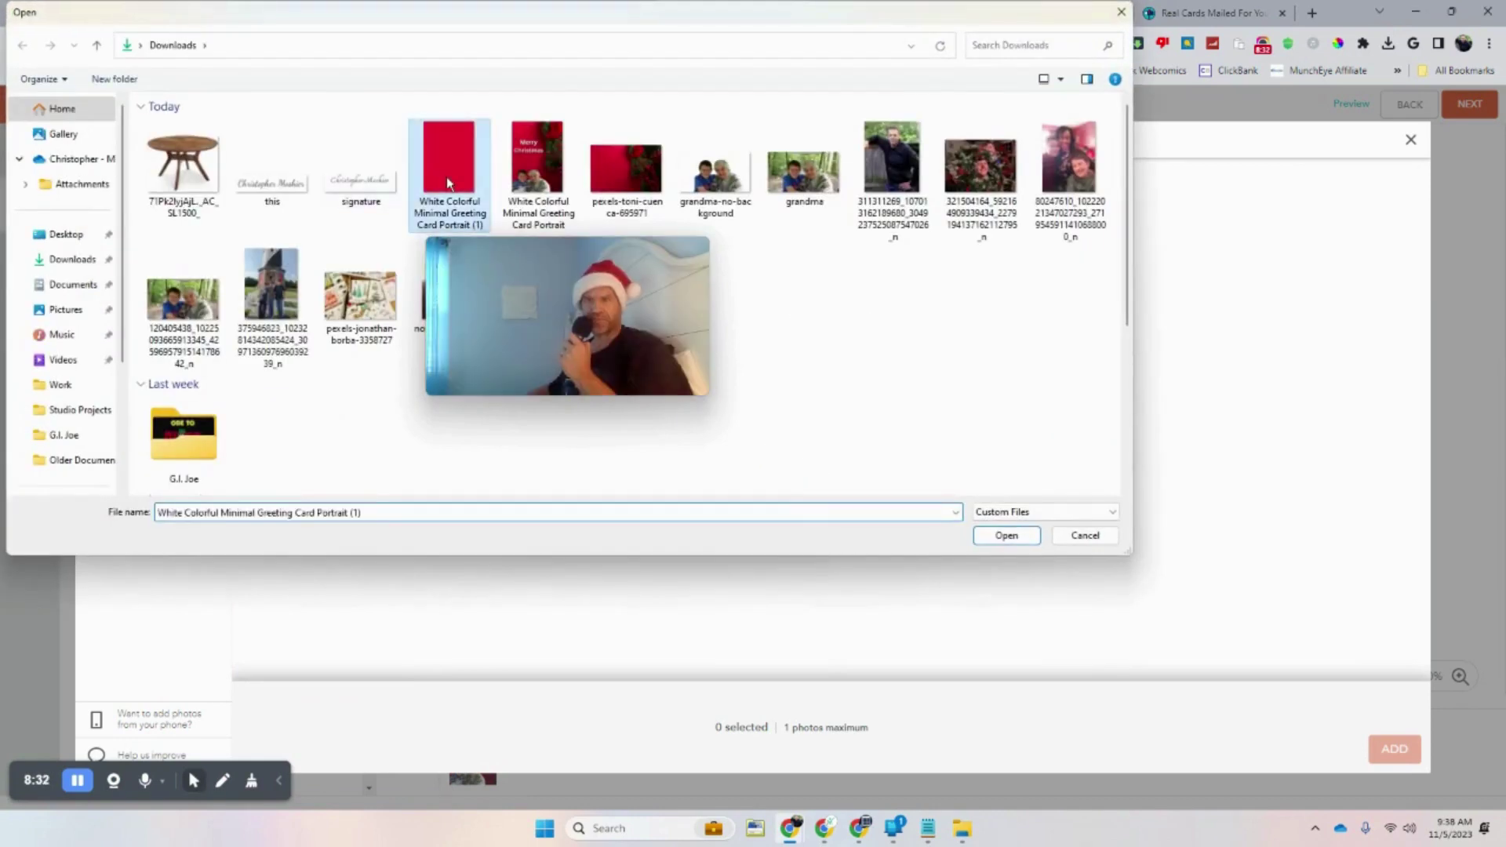
pyautogui.doubleClick(447, 183)
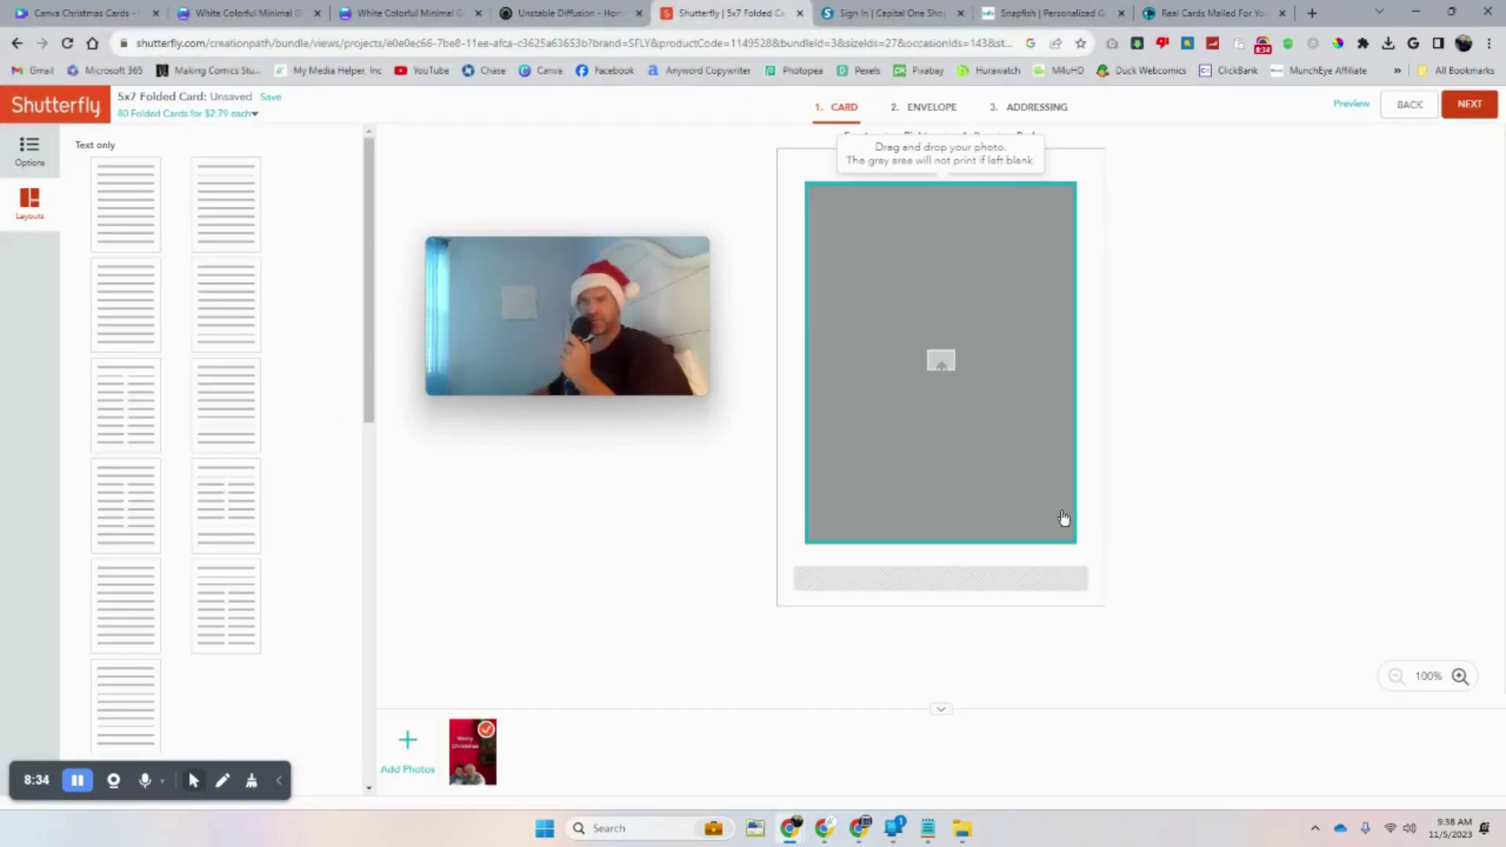
pyautogui.click(1026, 139)
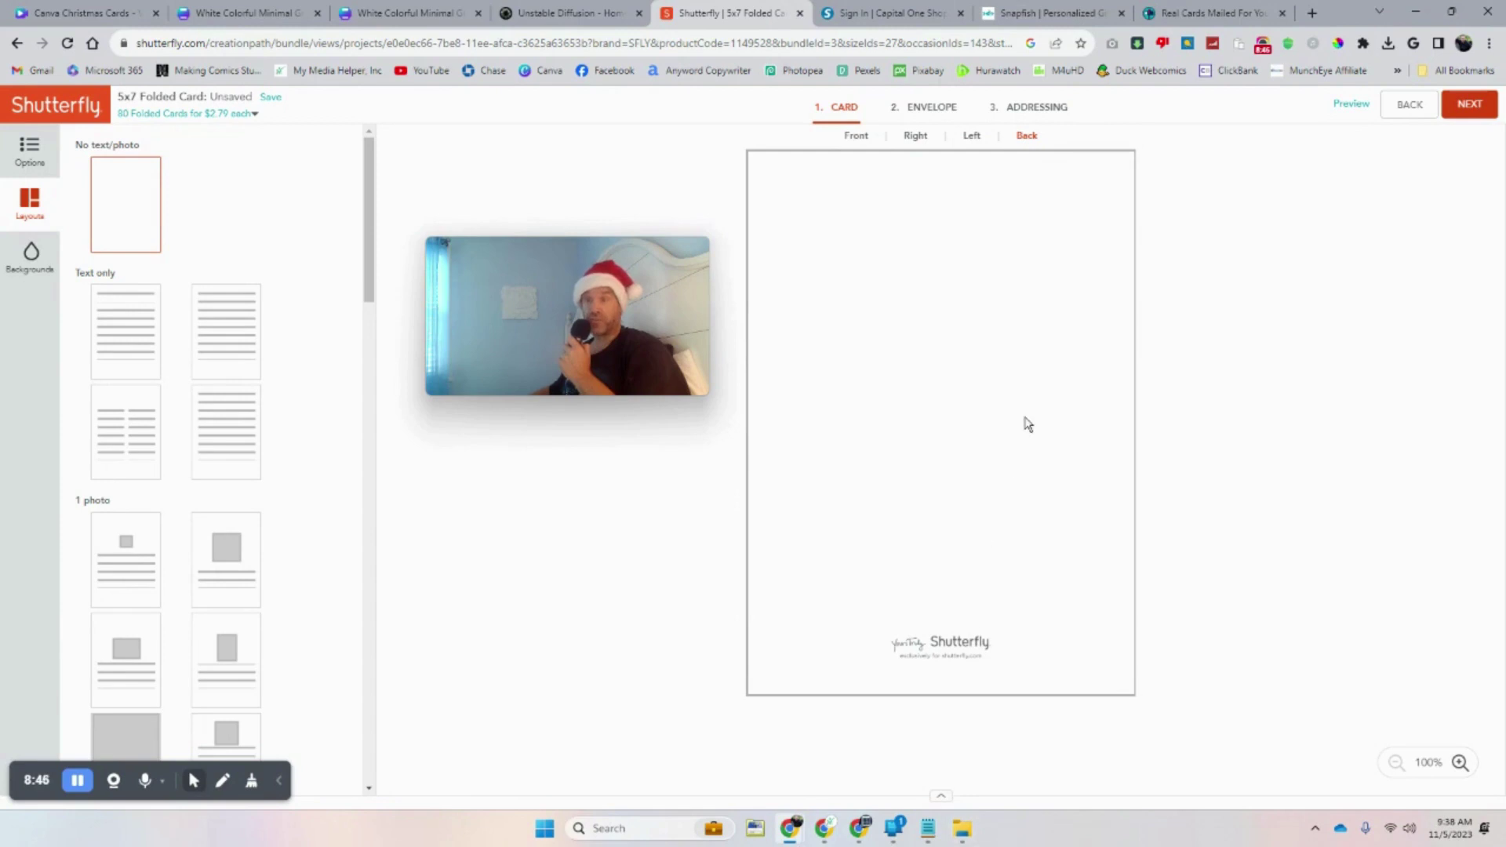
# Review the inside pages, enter test text on the right page, and check the back
pyautogui.click(973, 138)
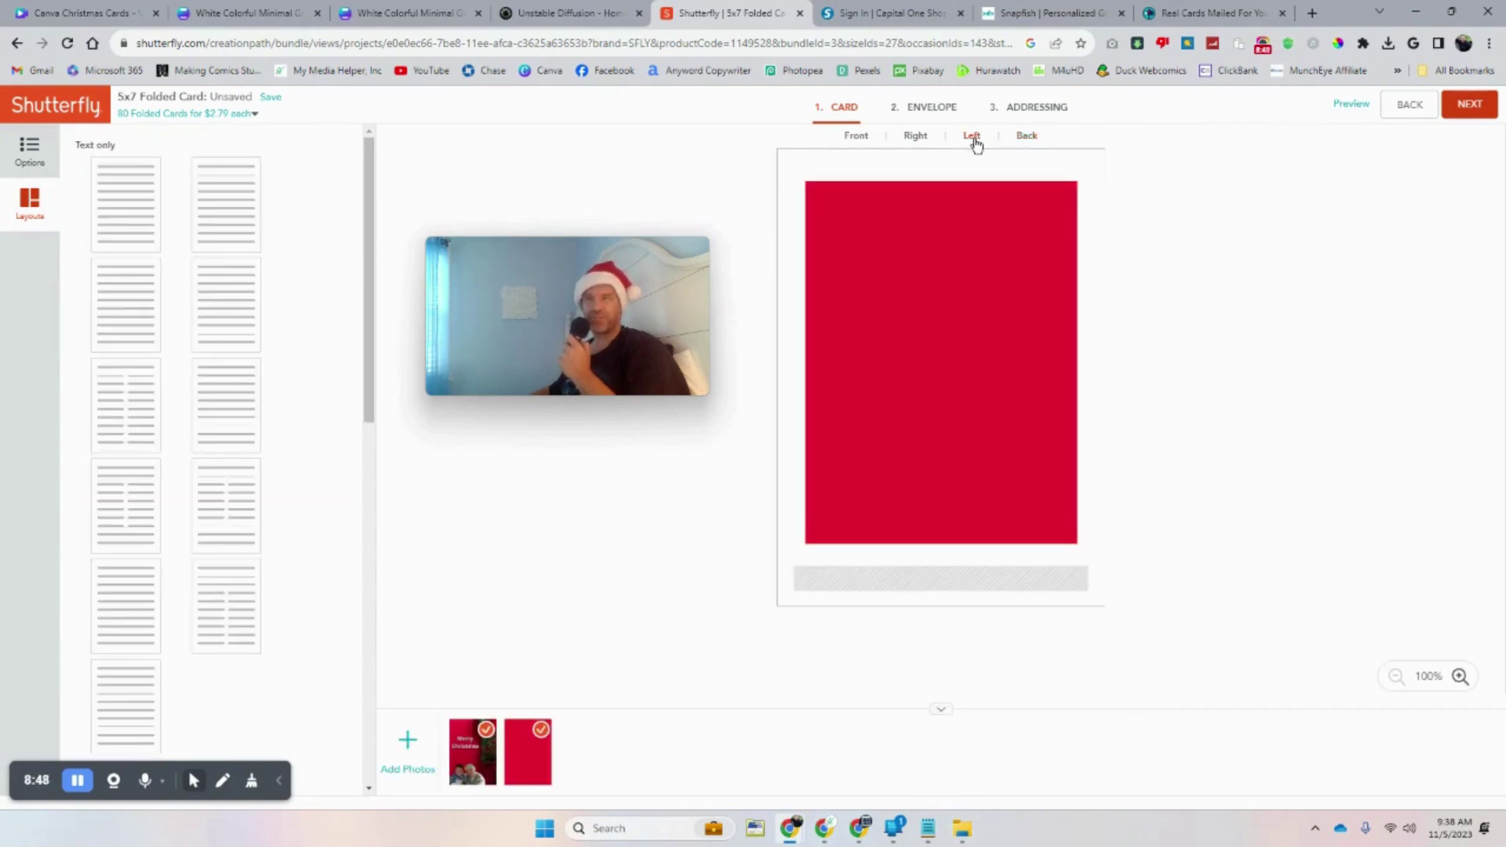
pyautogui.click(915, 138)
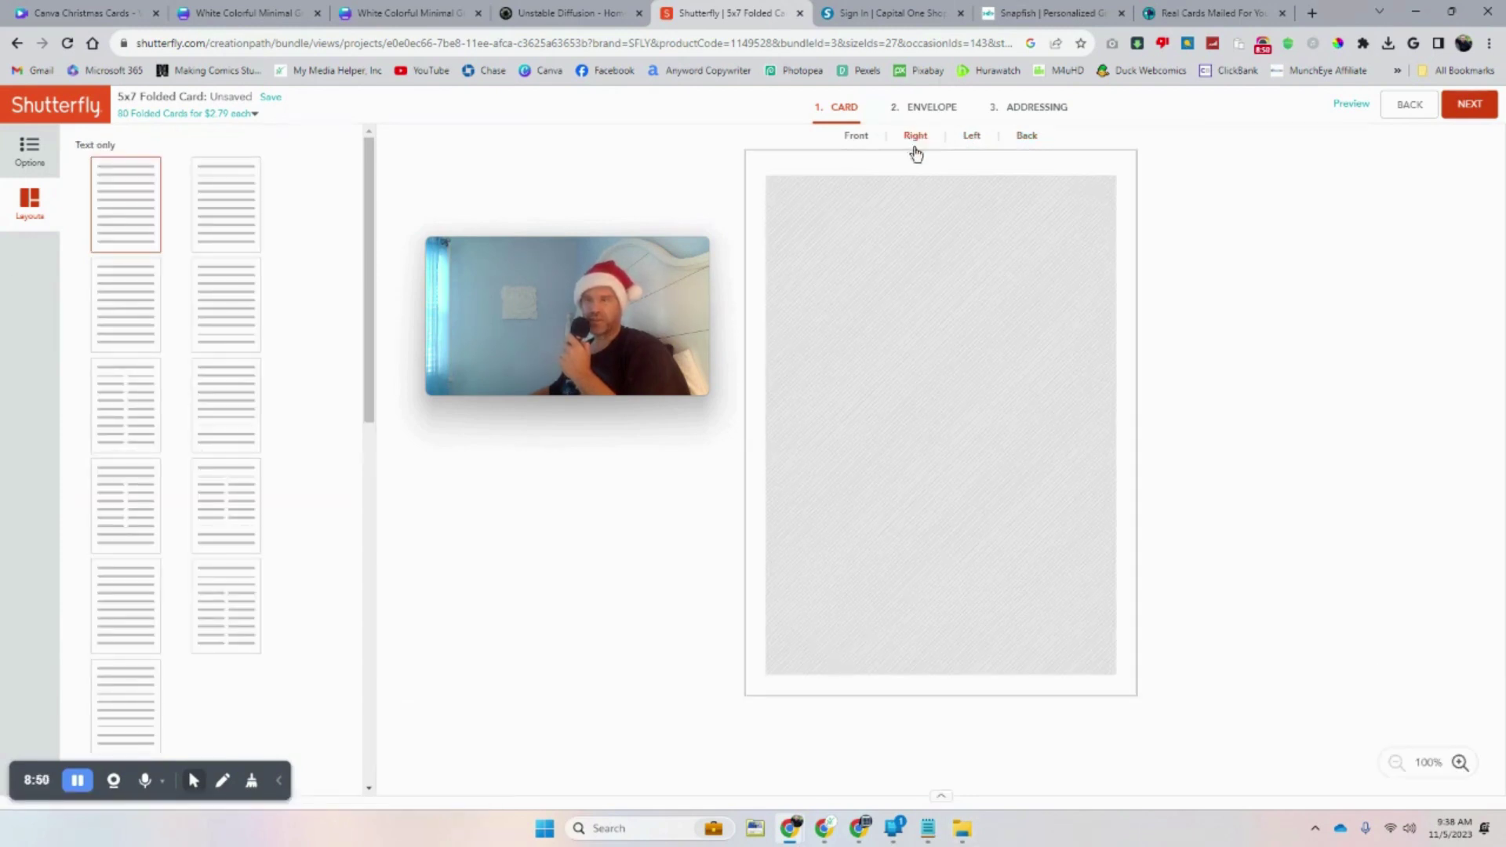
pyautogui.click(942, 447)
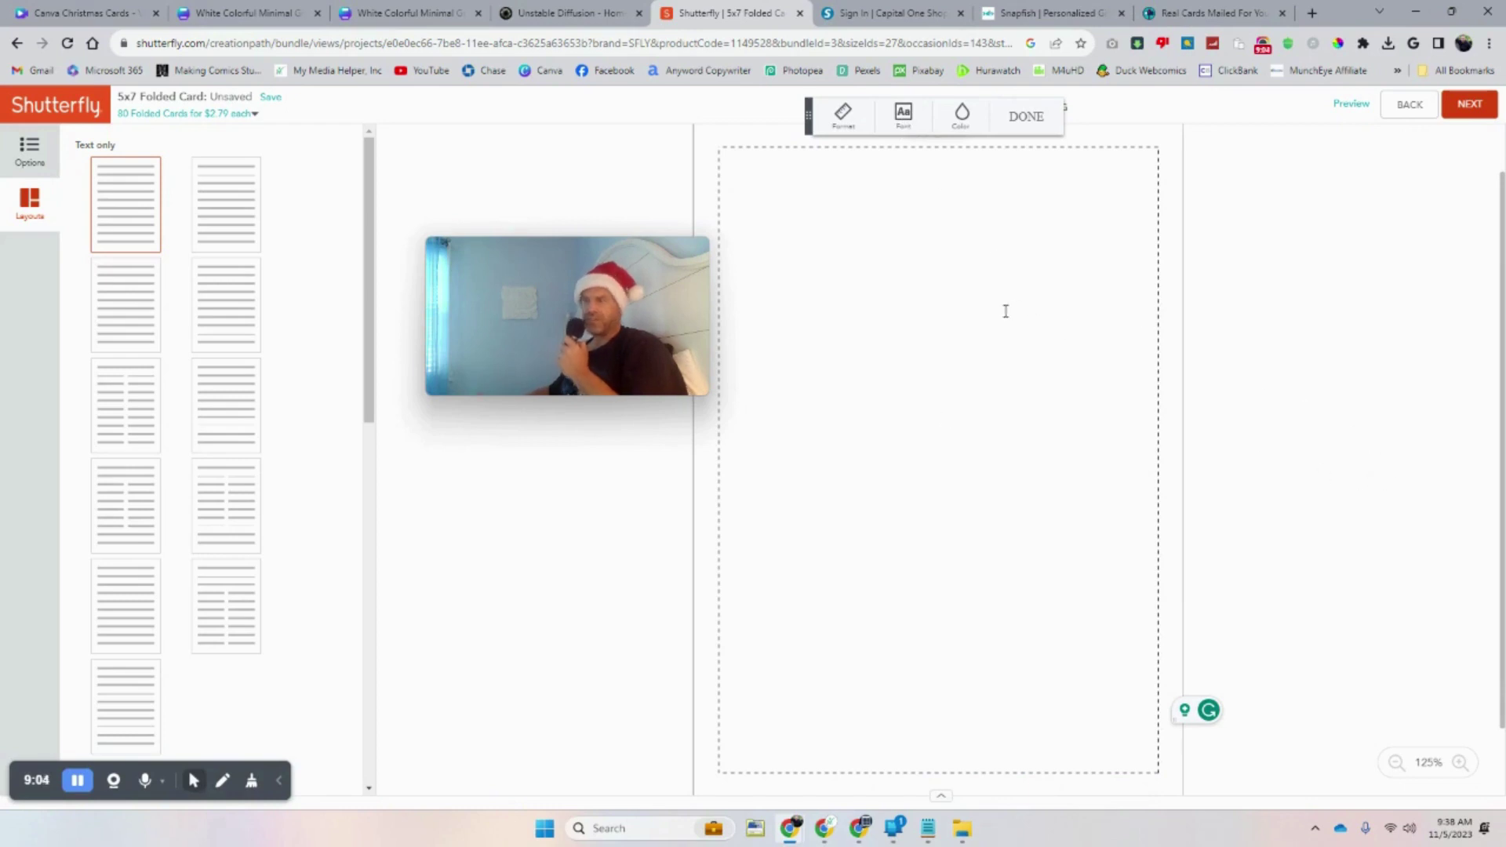
pyautogui.write('gkghjkgjhghjjhjhv')
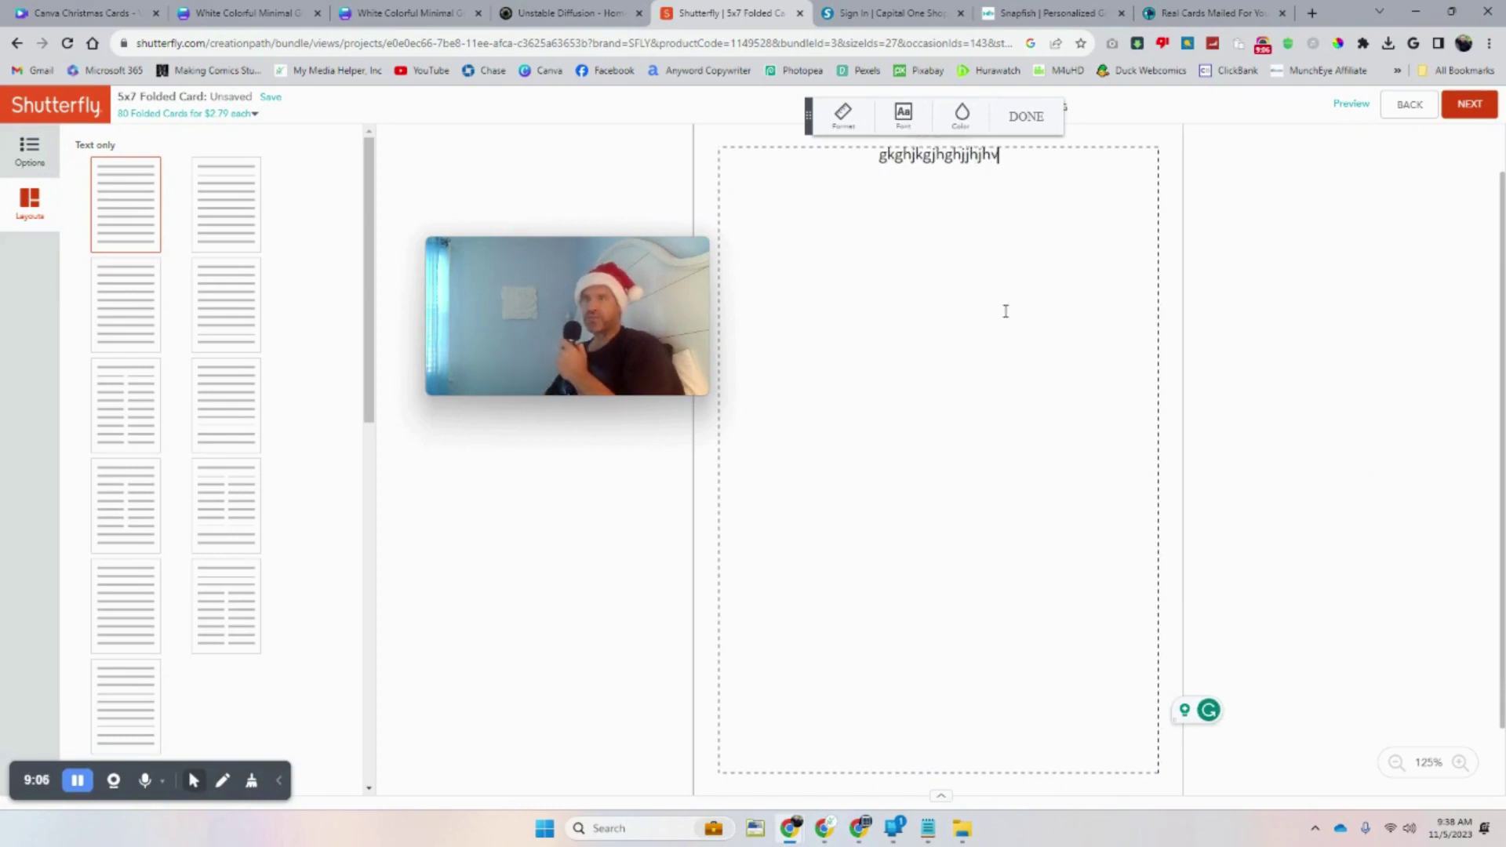
pyautogui.click(1465, 117)
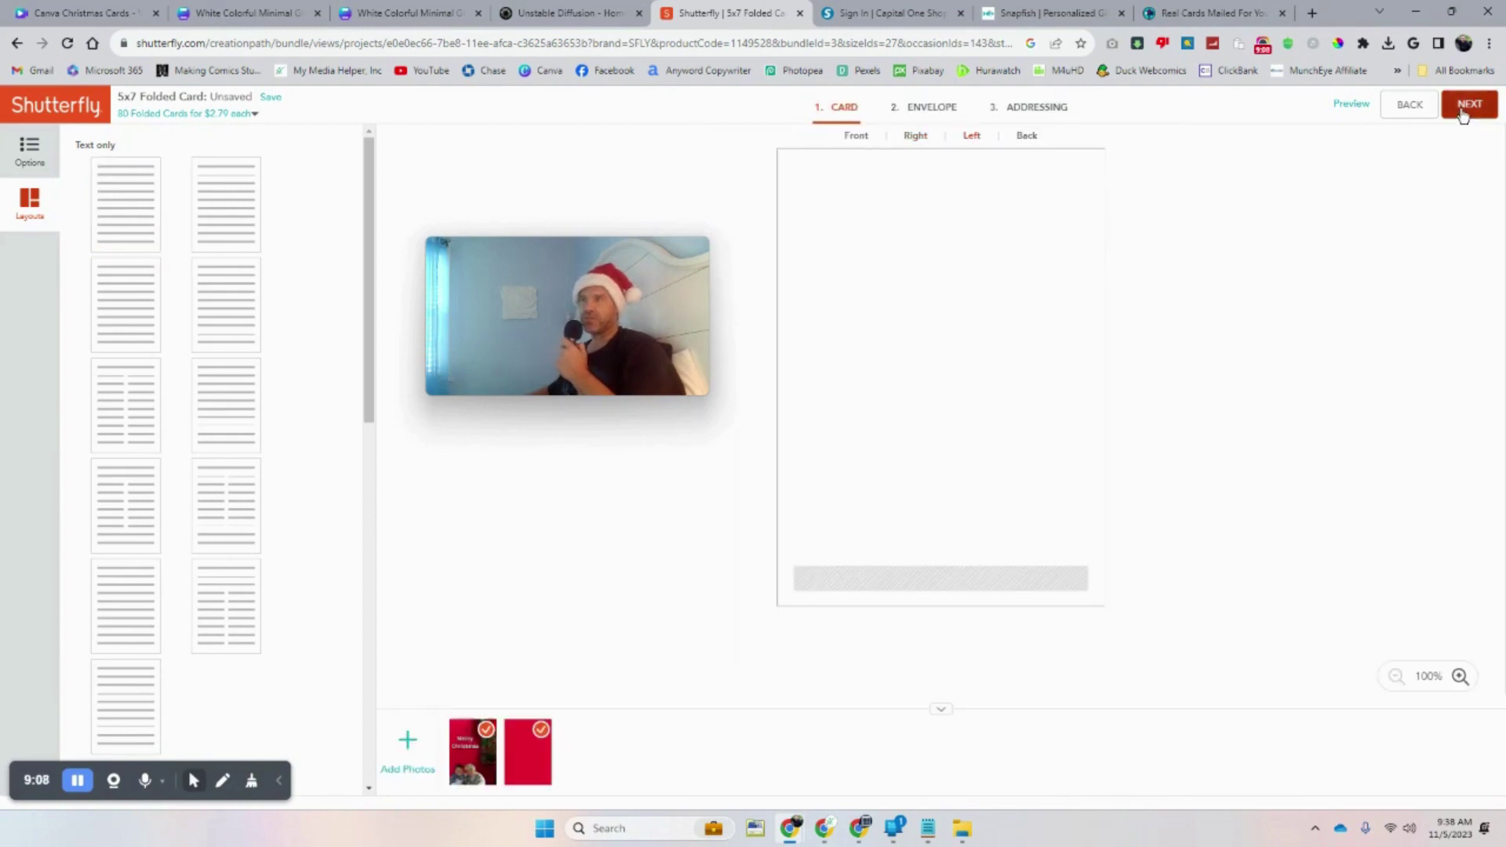
pyautogui.click(1464, 104)
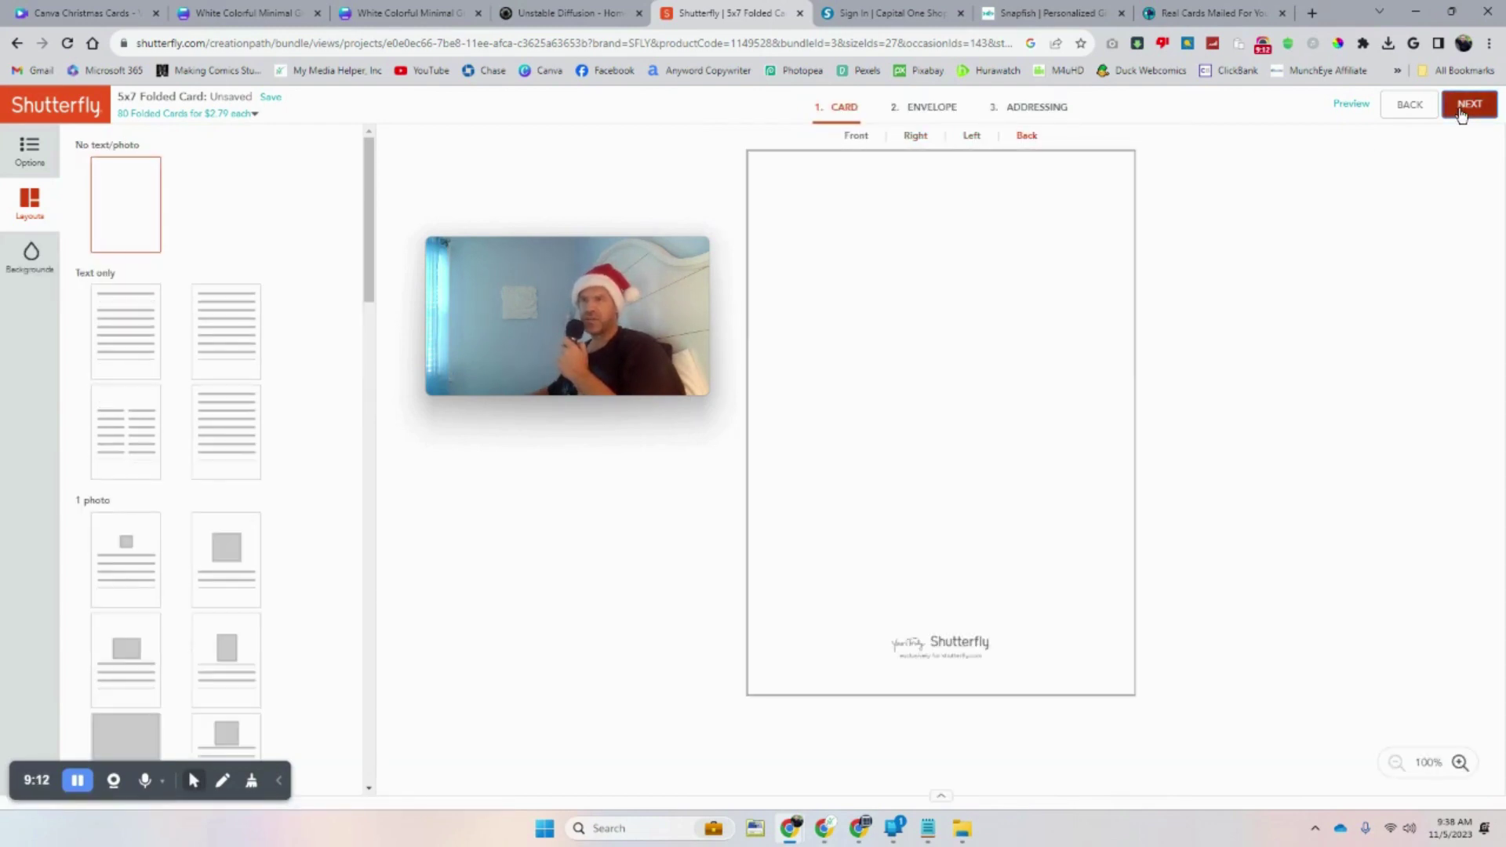
pyautogui.click(1465, 105)
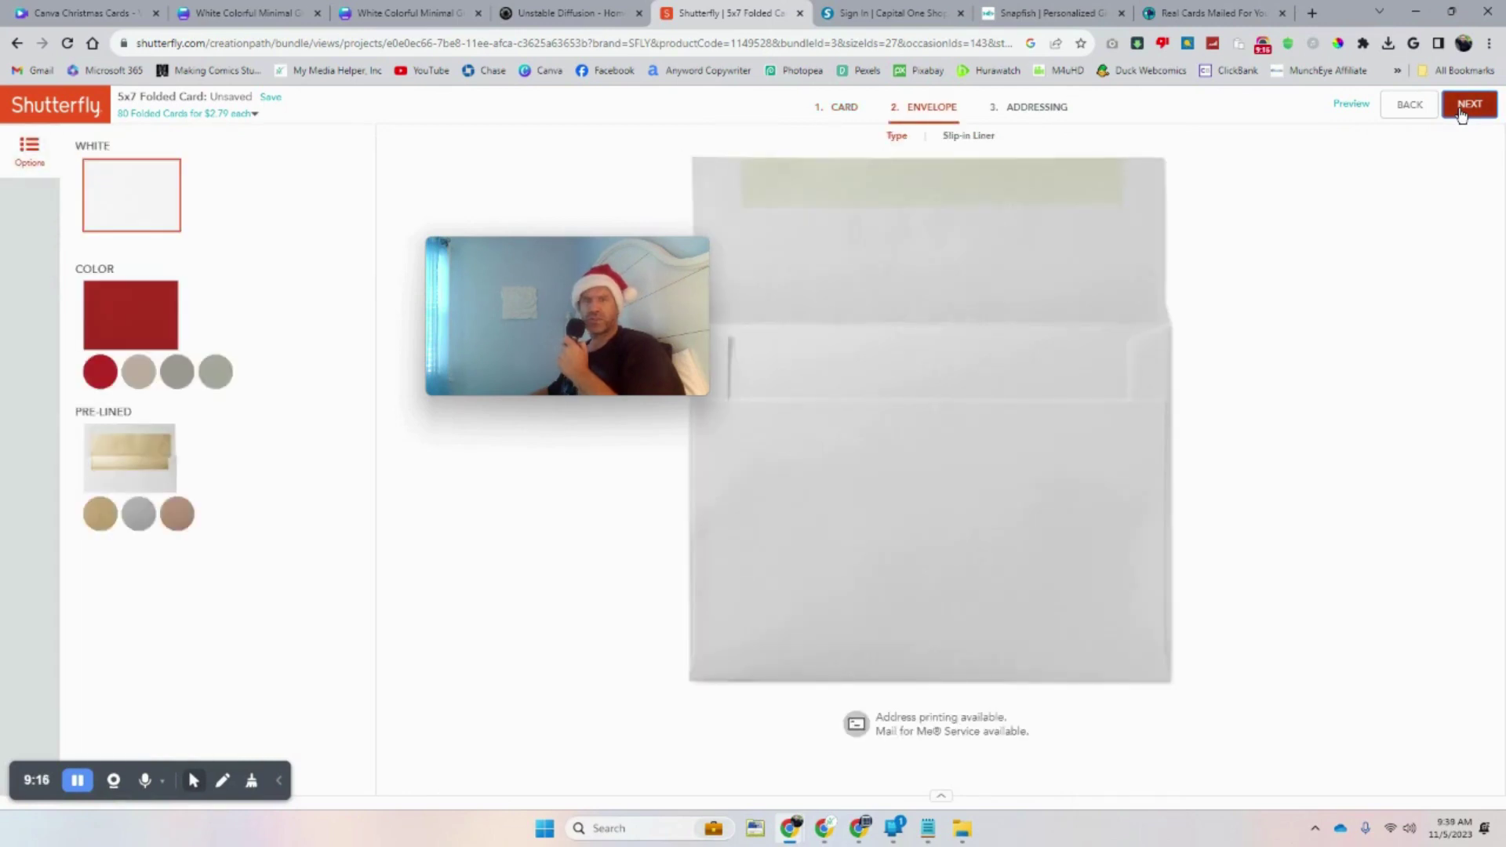
# Compare envelope liners and settle on a solid black liner
pyautogui.click(1461, 115)
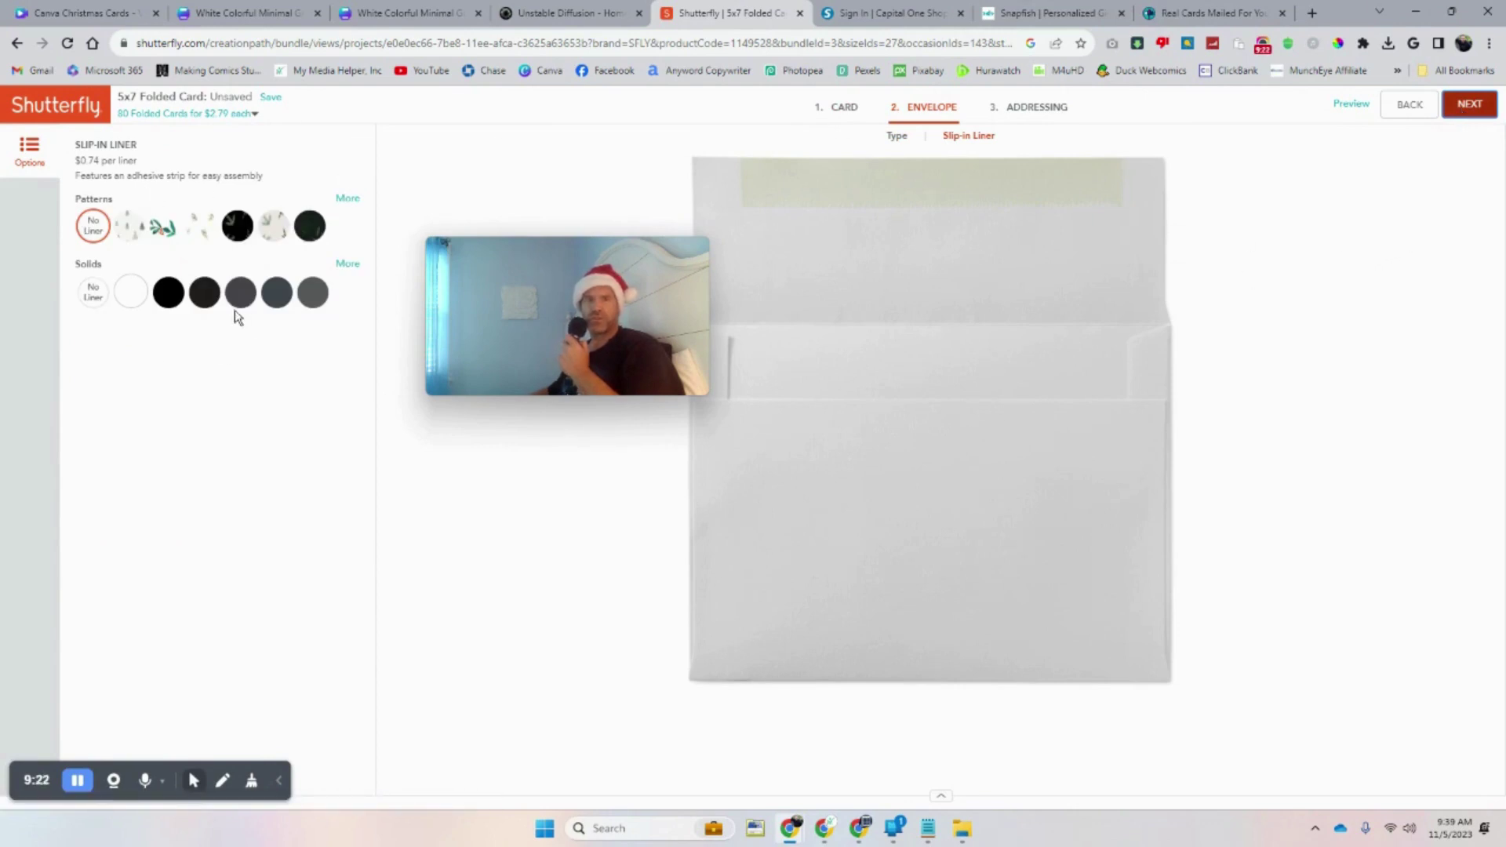
pyautogui.click(204, 294)
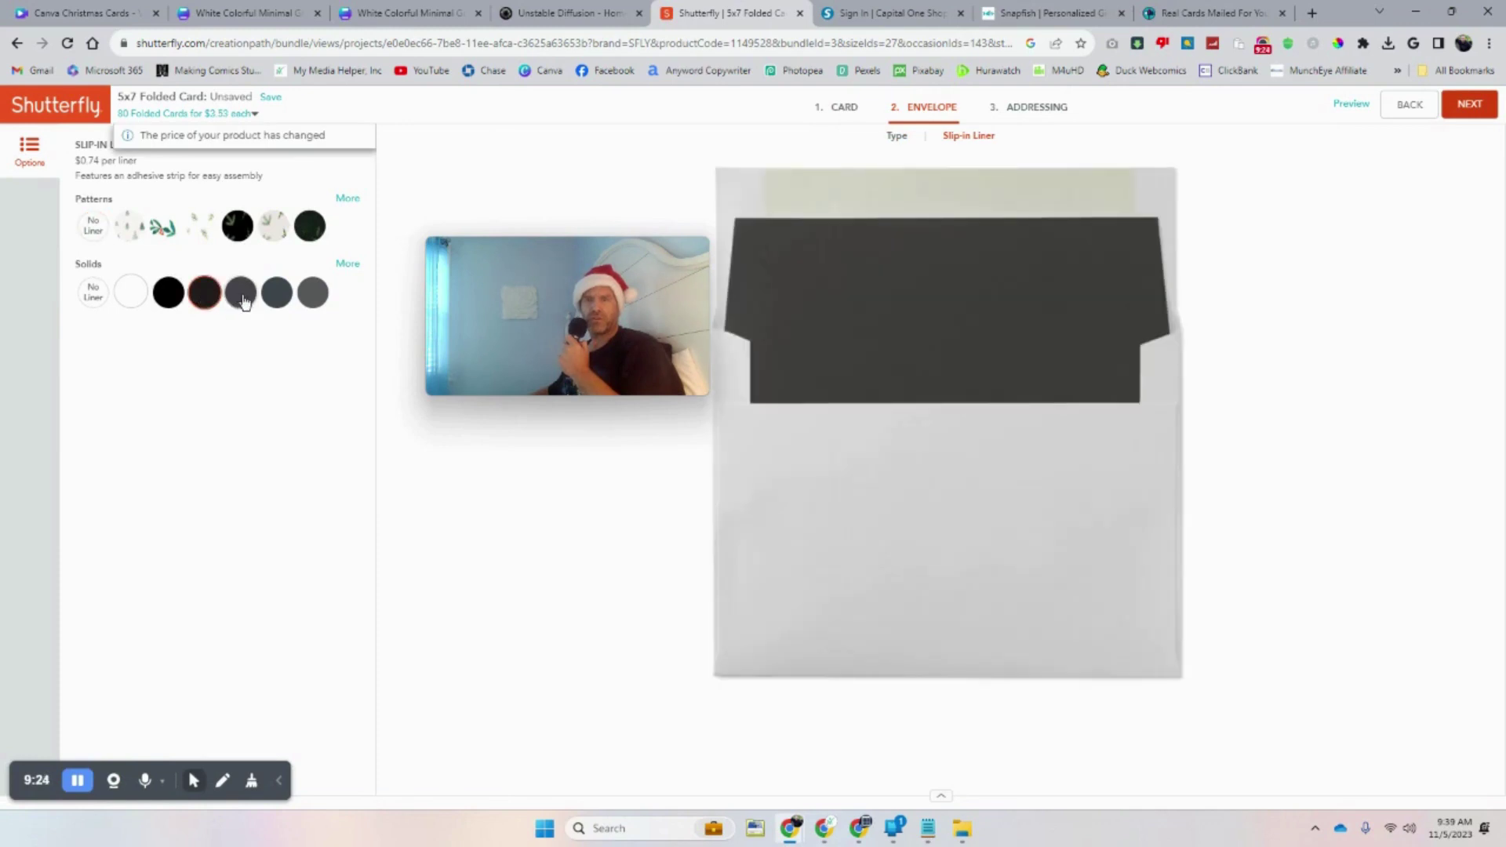
pyautogui.click(242, 297)
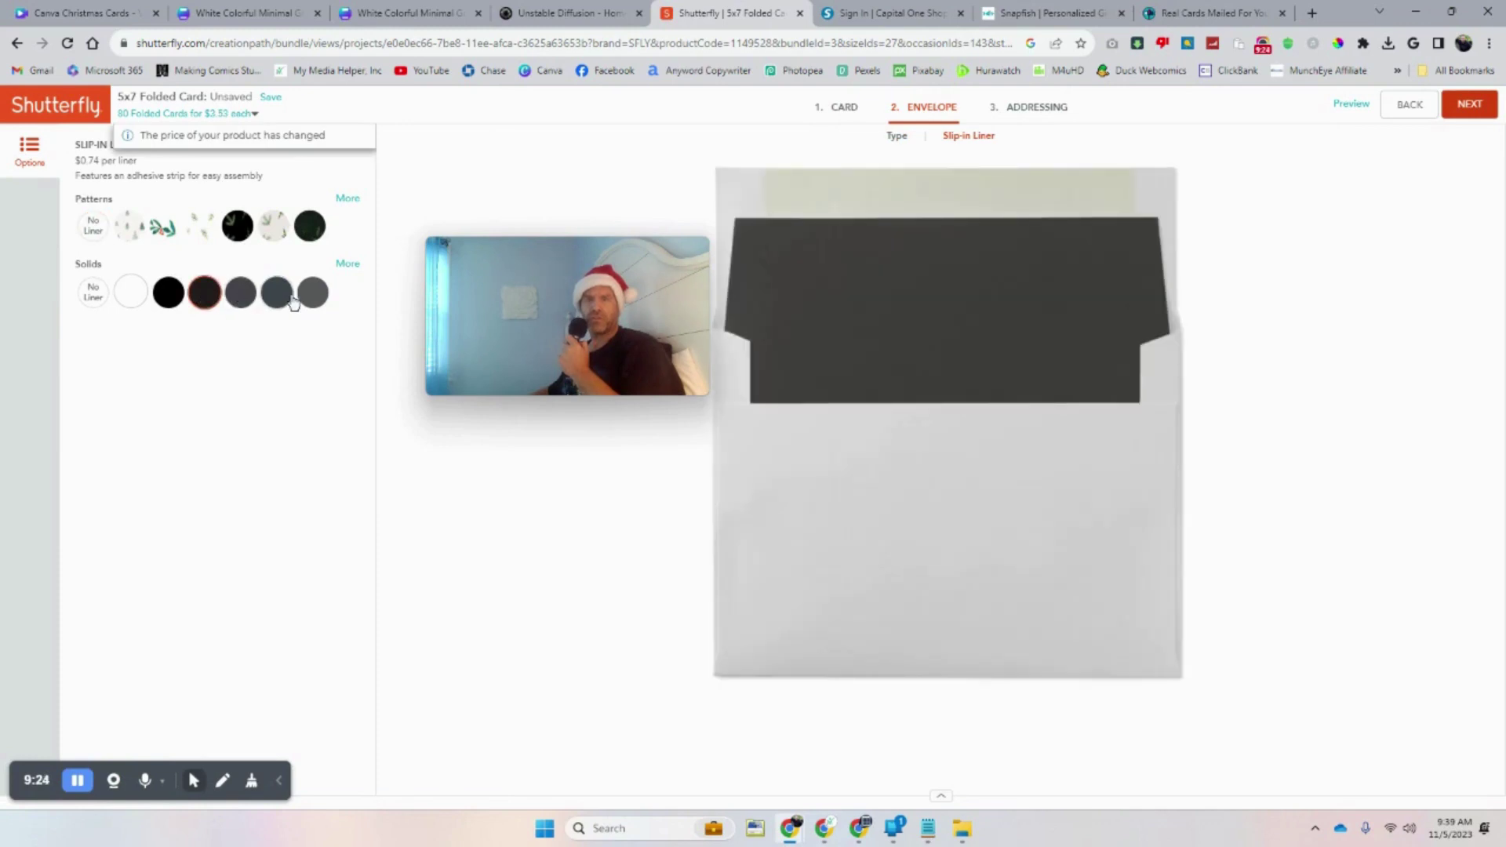
pyautogui.click(273, 227)
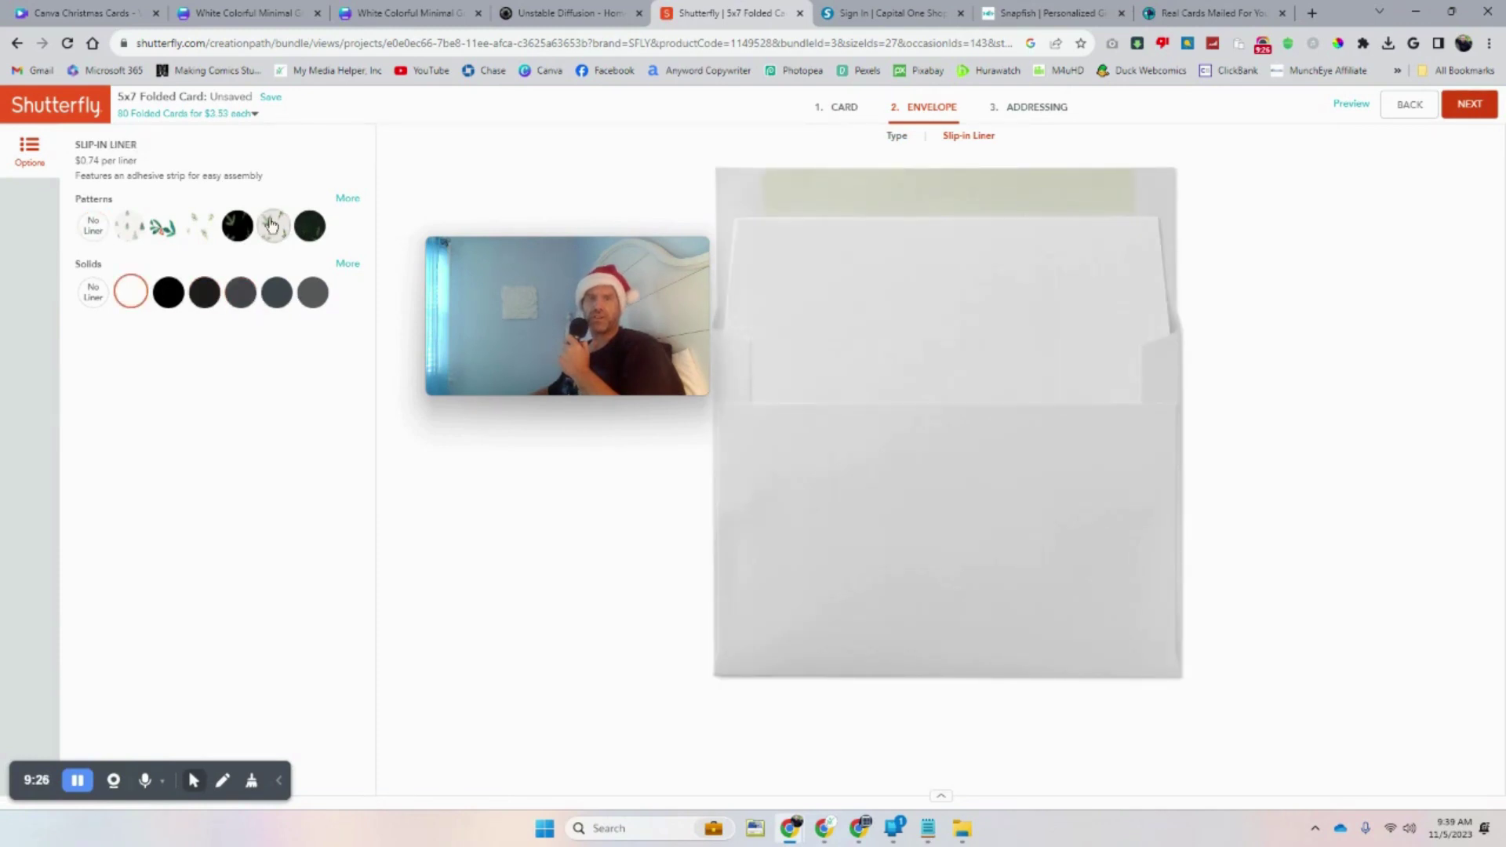
pyautogui.click(158, 292)
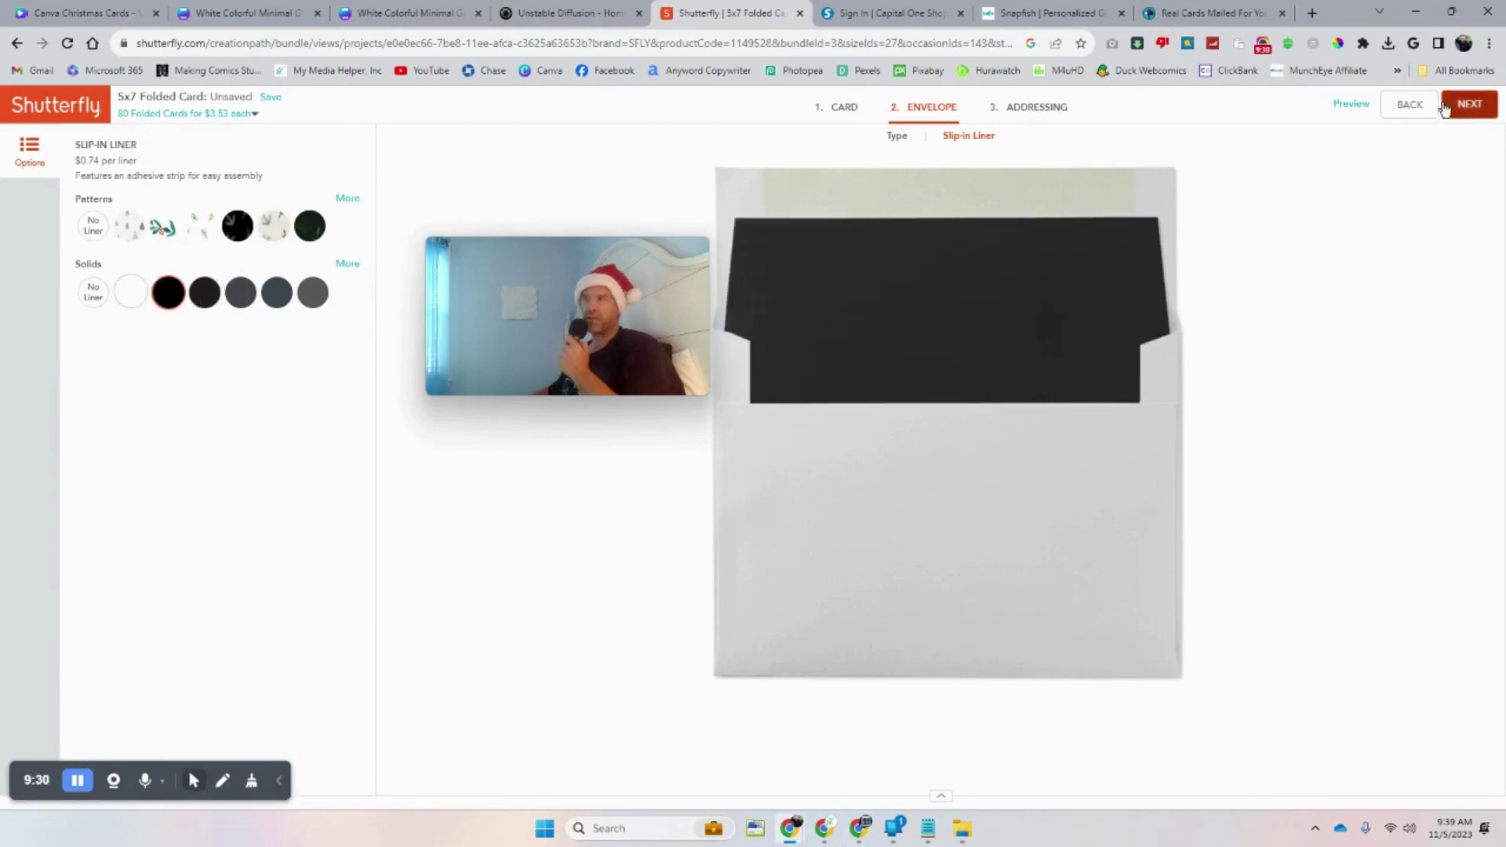
# Make the envelope red and continue to the Addressing step
pyautogui.click(1384, 112)
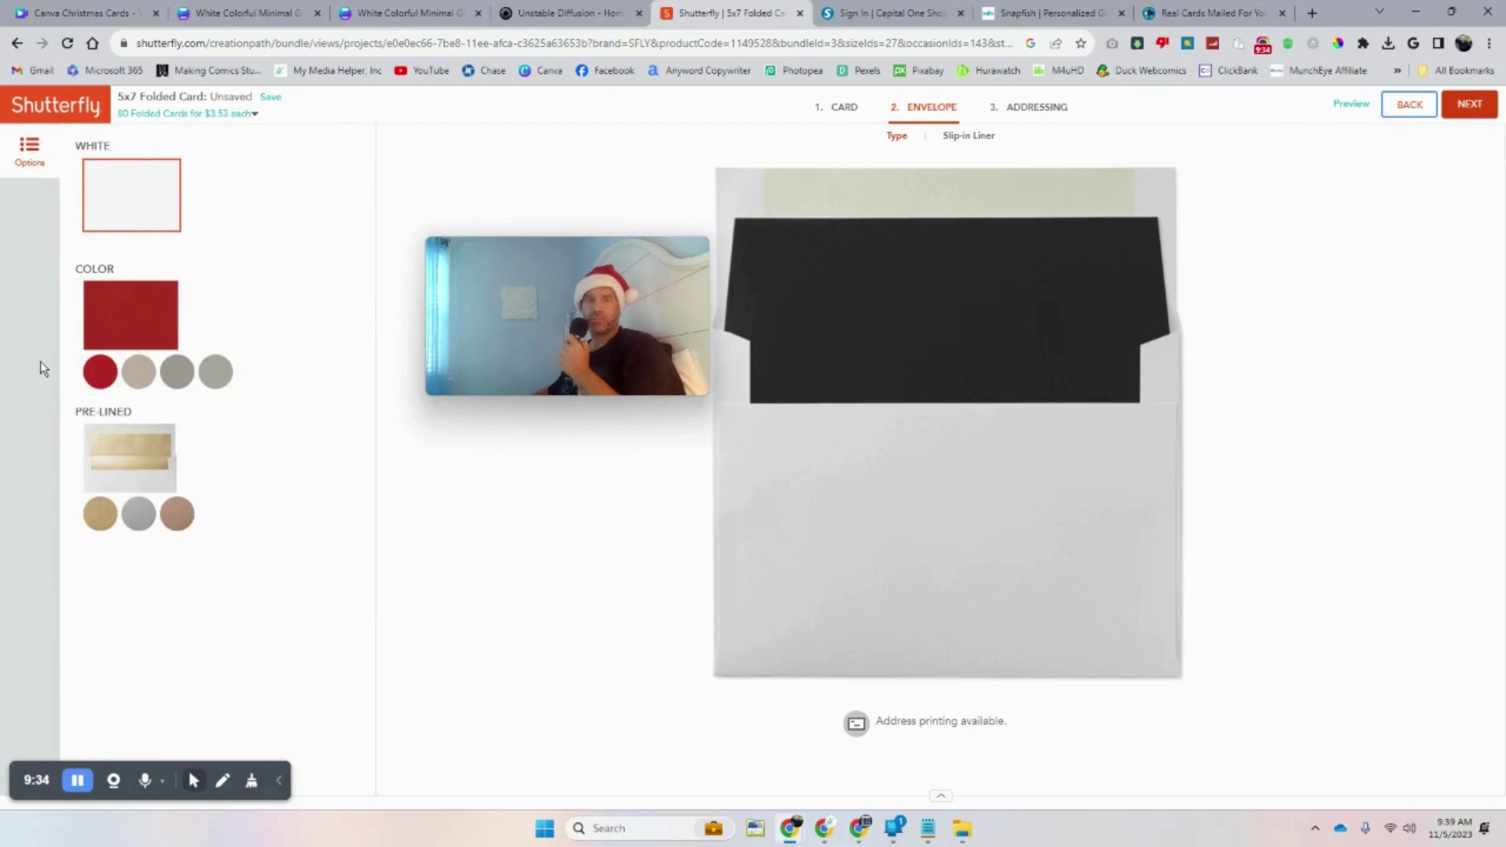
pyautogui.click(99, 375)
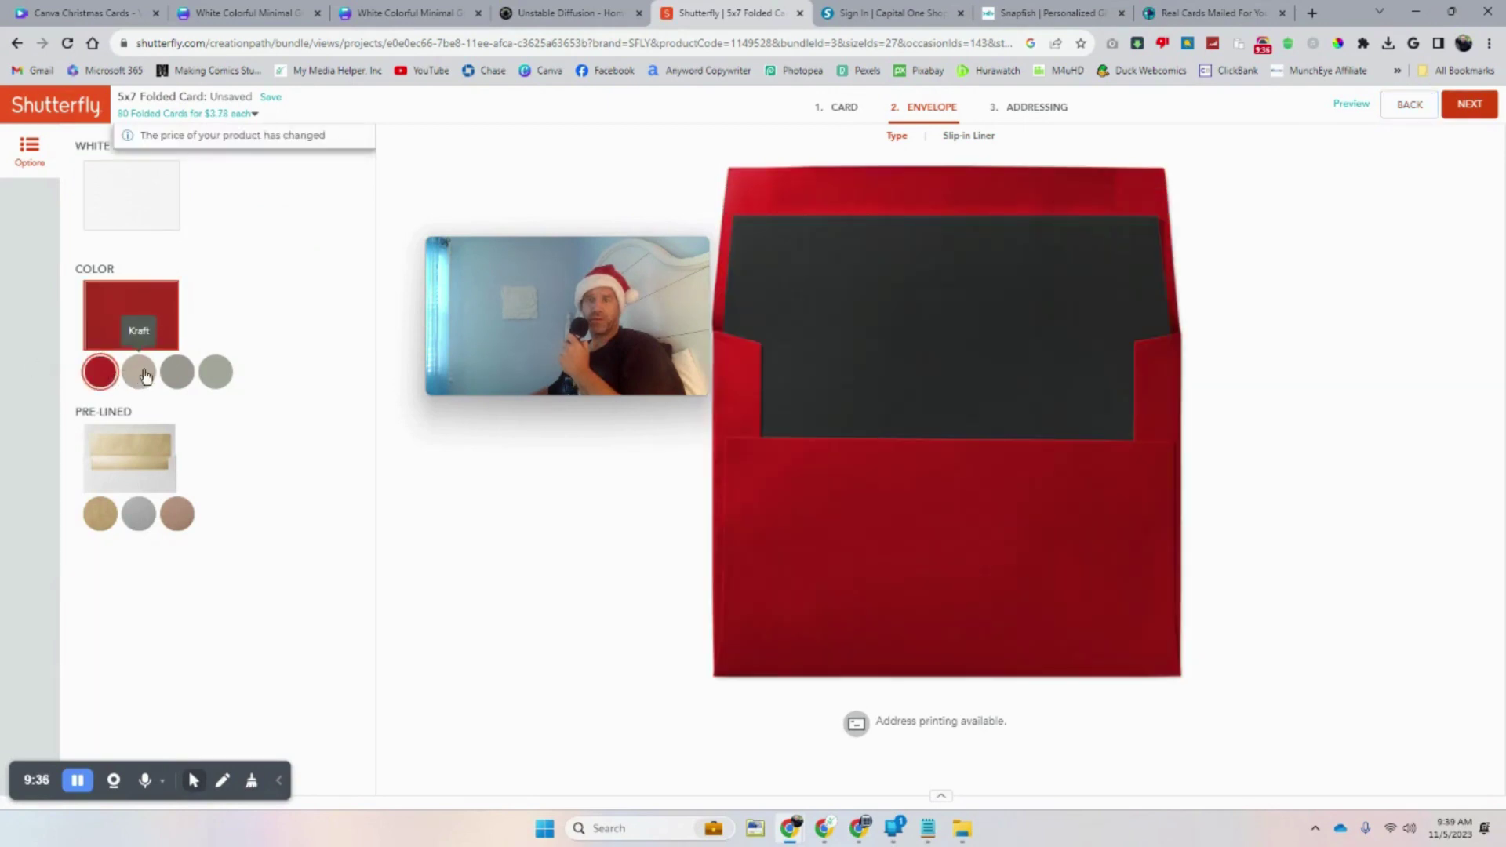
pyautogui.click(1471, 110)
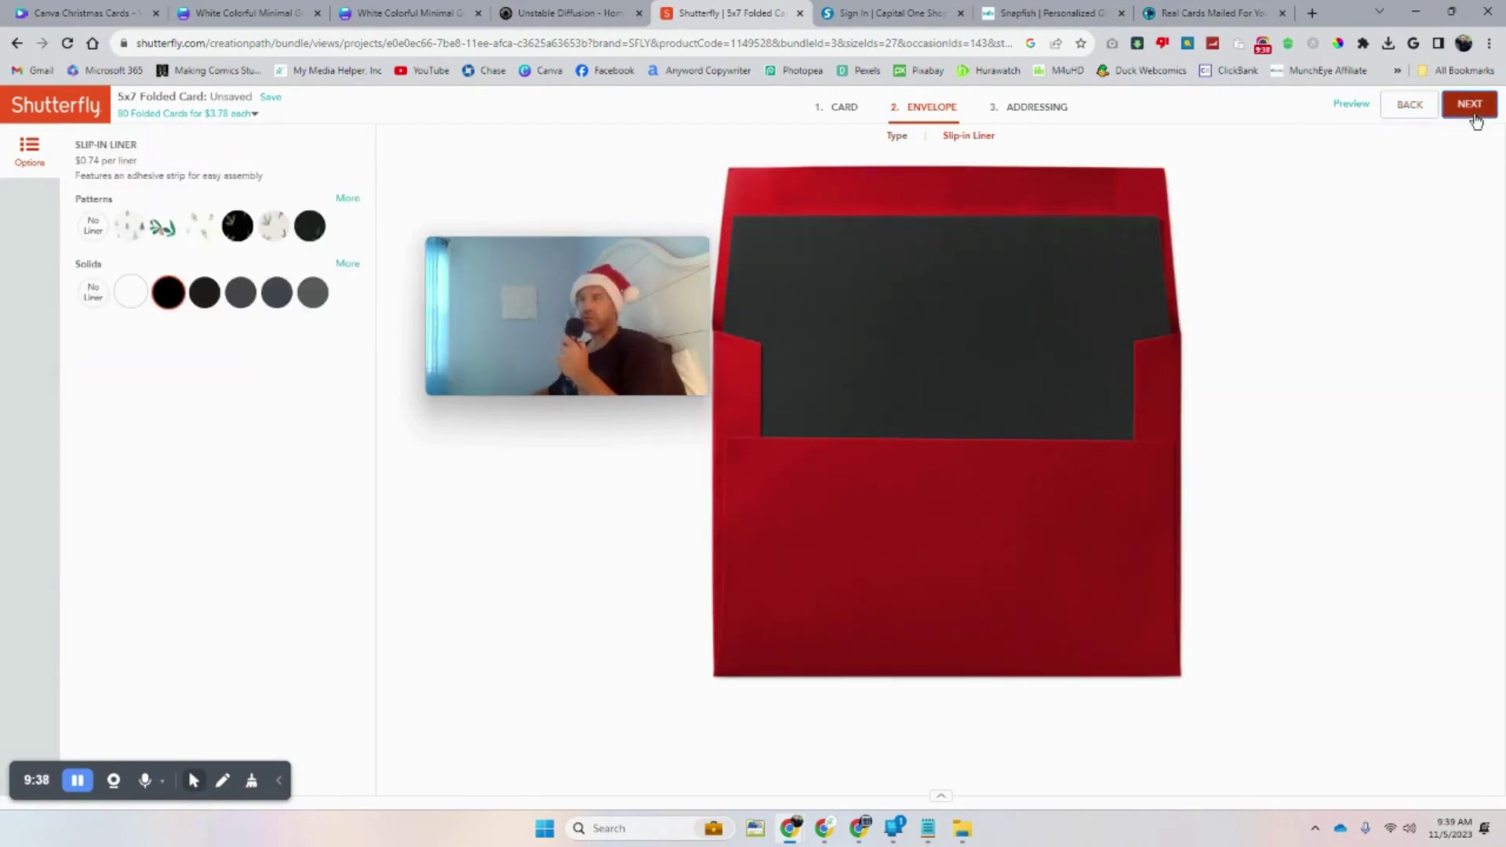
pyautogui.click(1474, 114)
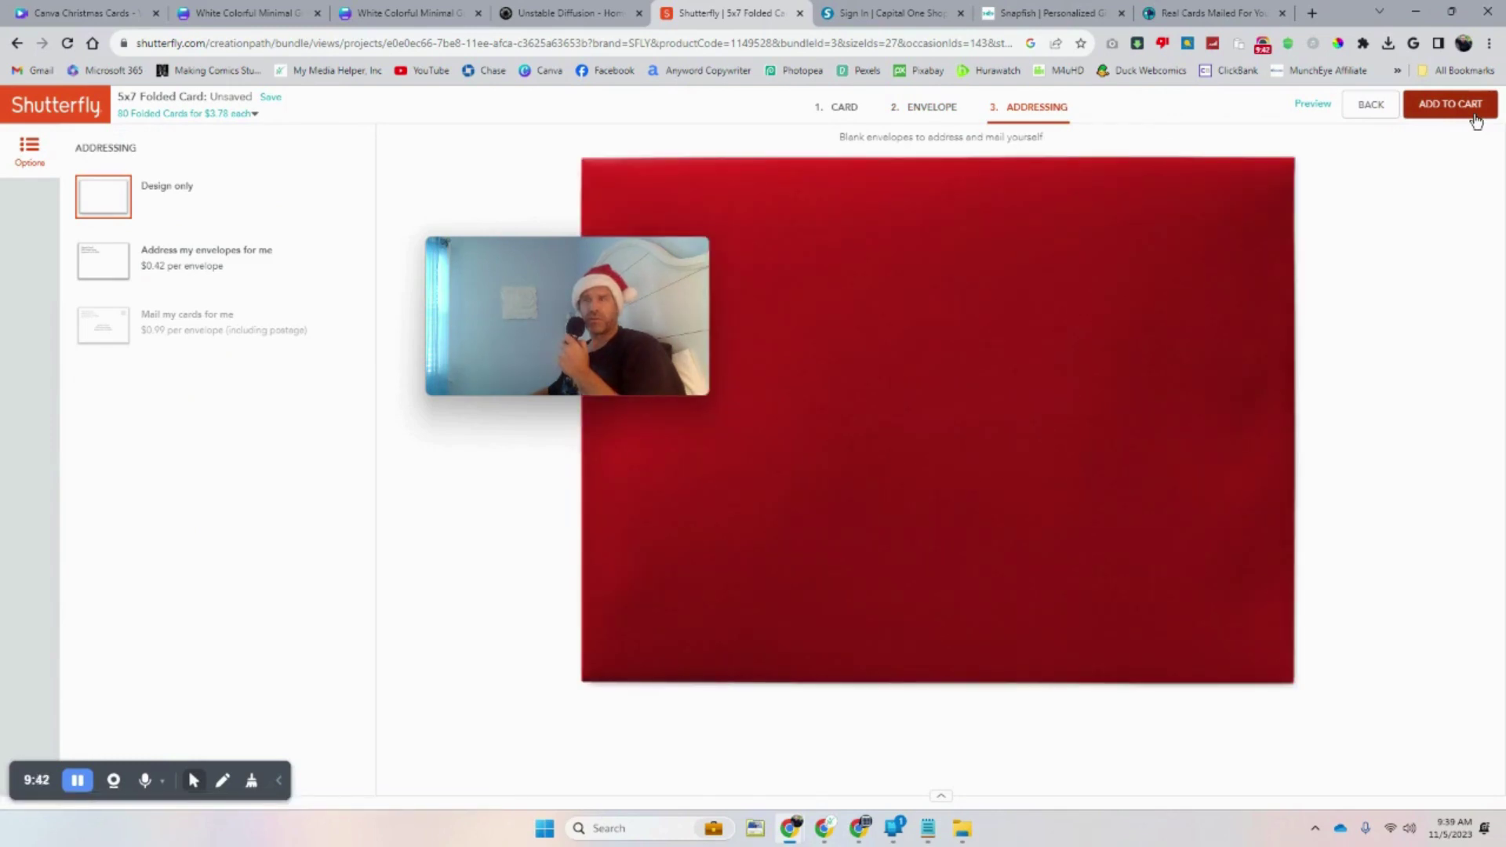
# Preview the red envelope and the card's front, inside and back, then switch to Snapfish
pyautogui.click(1313, 105)
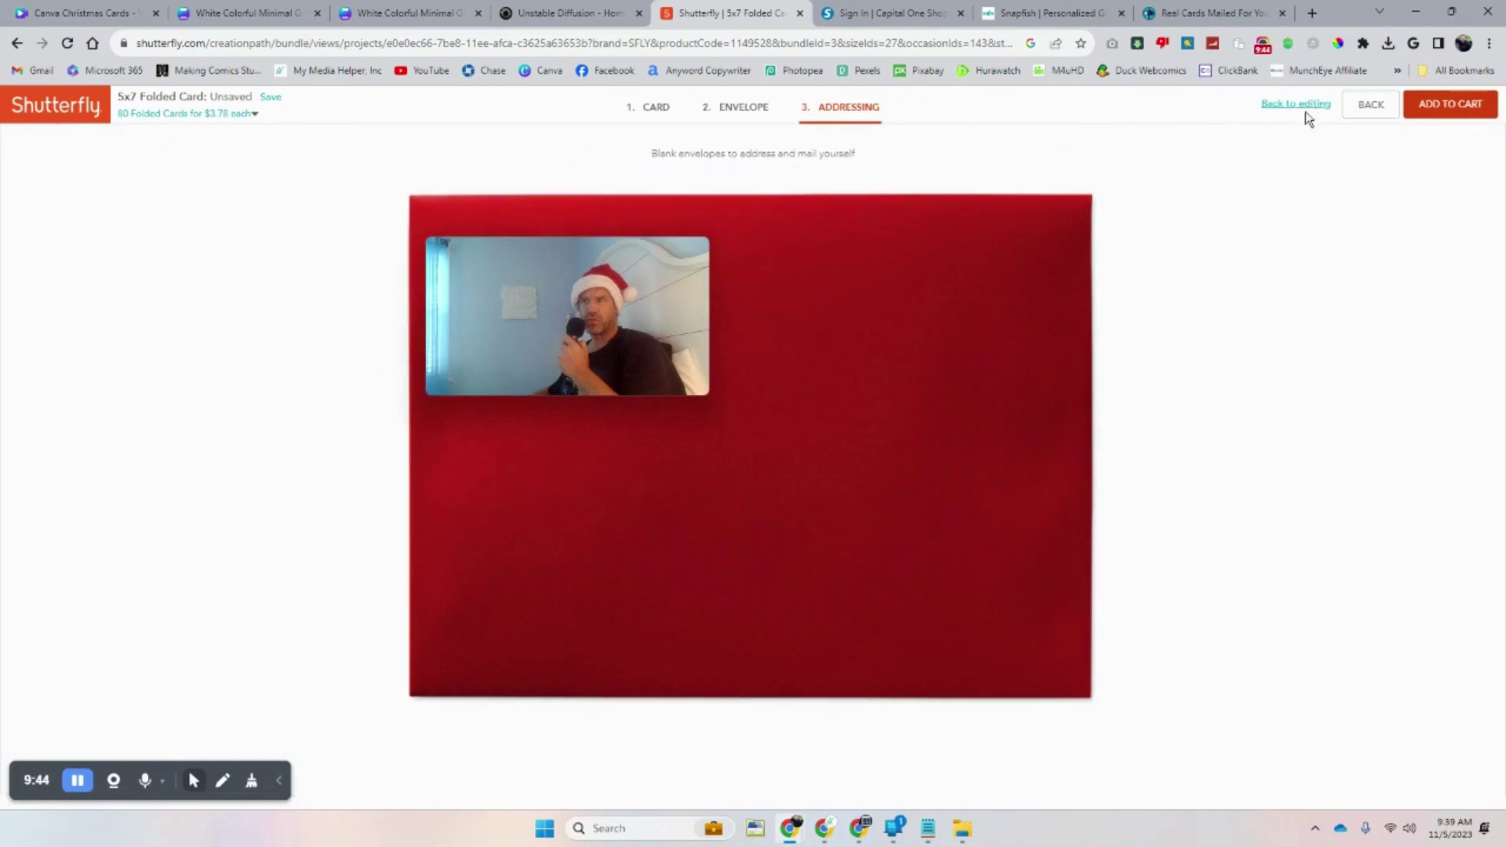
pyautogui.click(1378, 111)
pyautogui.click(1400, 112)
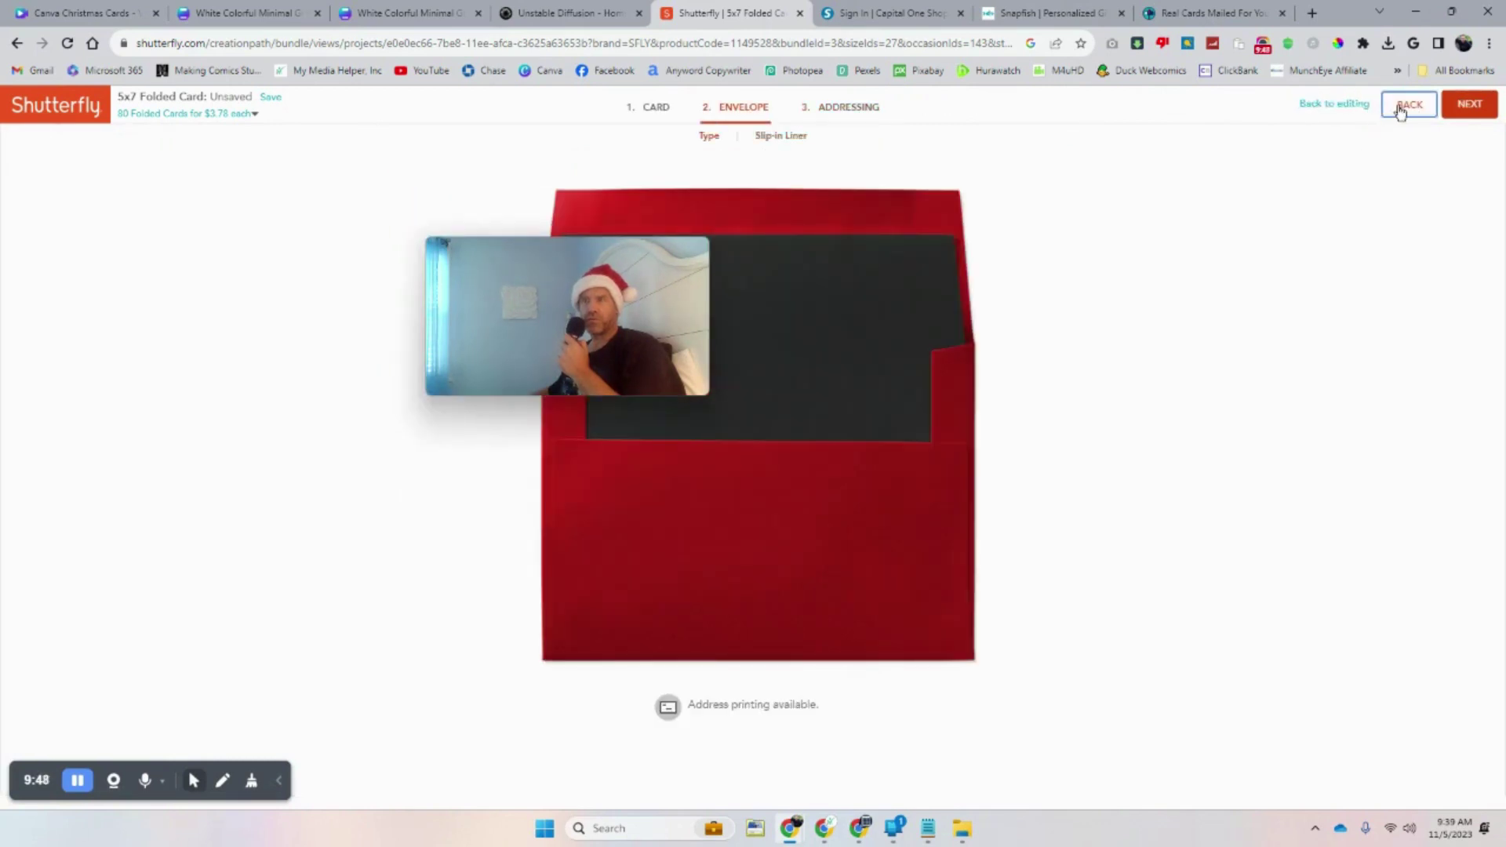
pyautogui.click(663, 113)
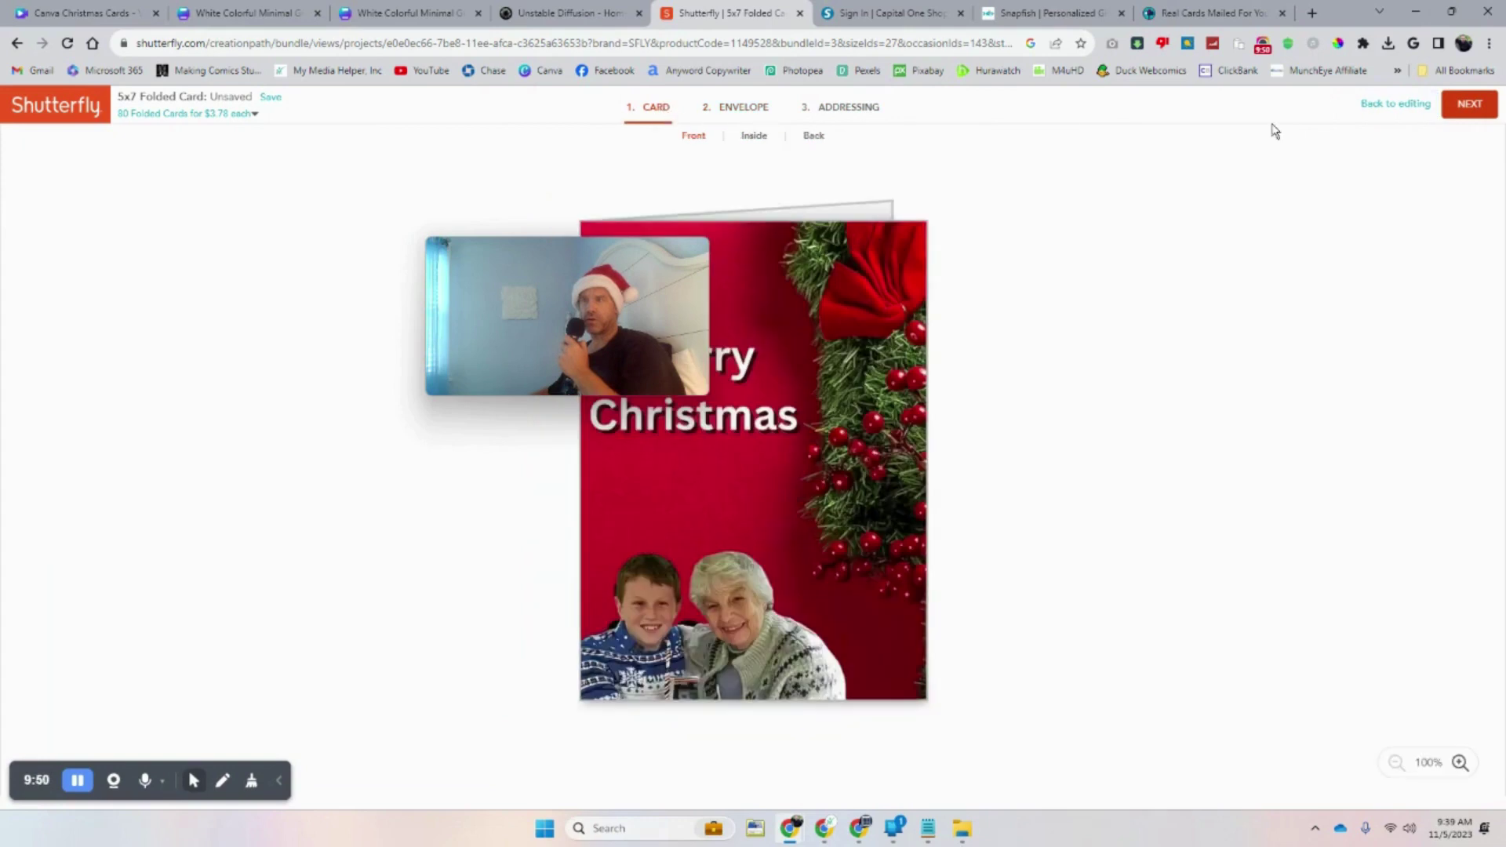
pyautogui.click(1487, 116)
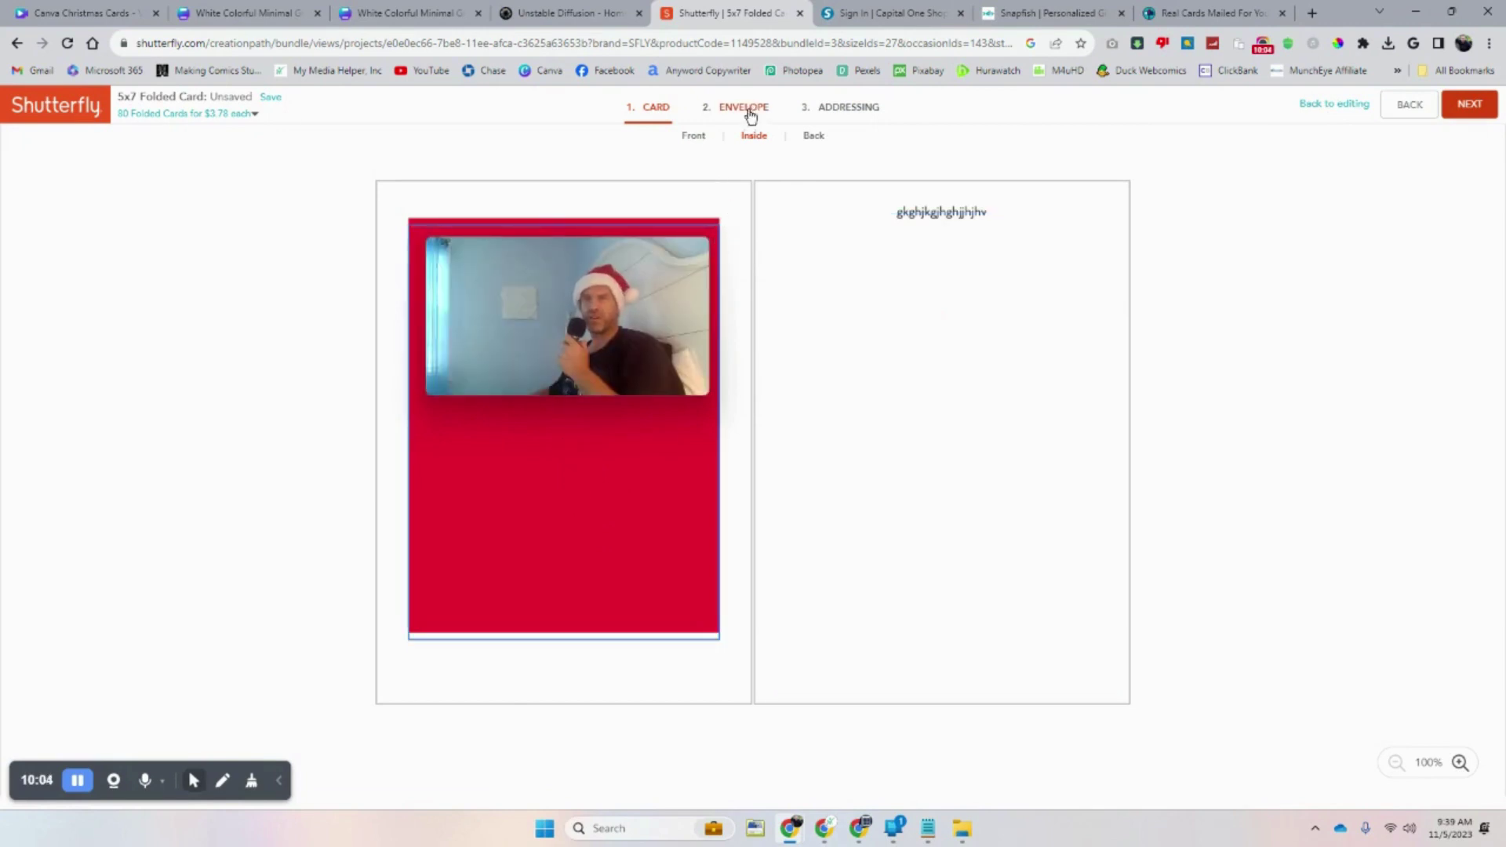
pyautogui.click(812, 137)
pyautogui.click(695, 145)
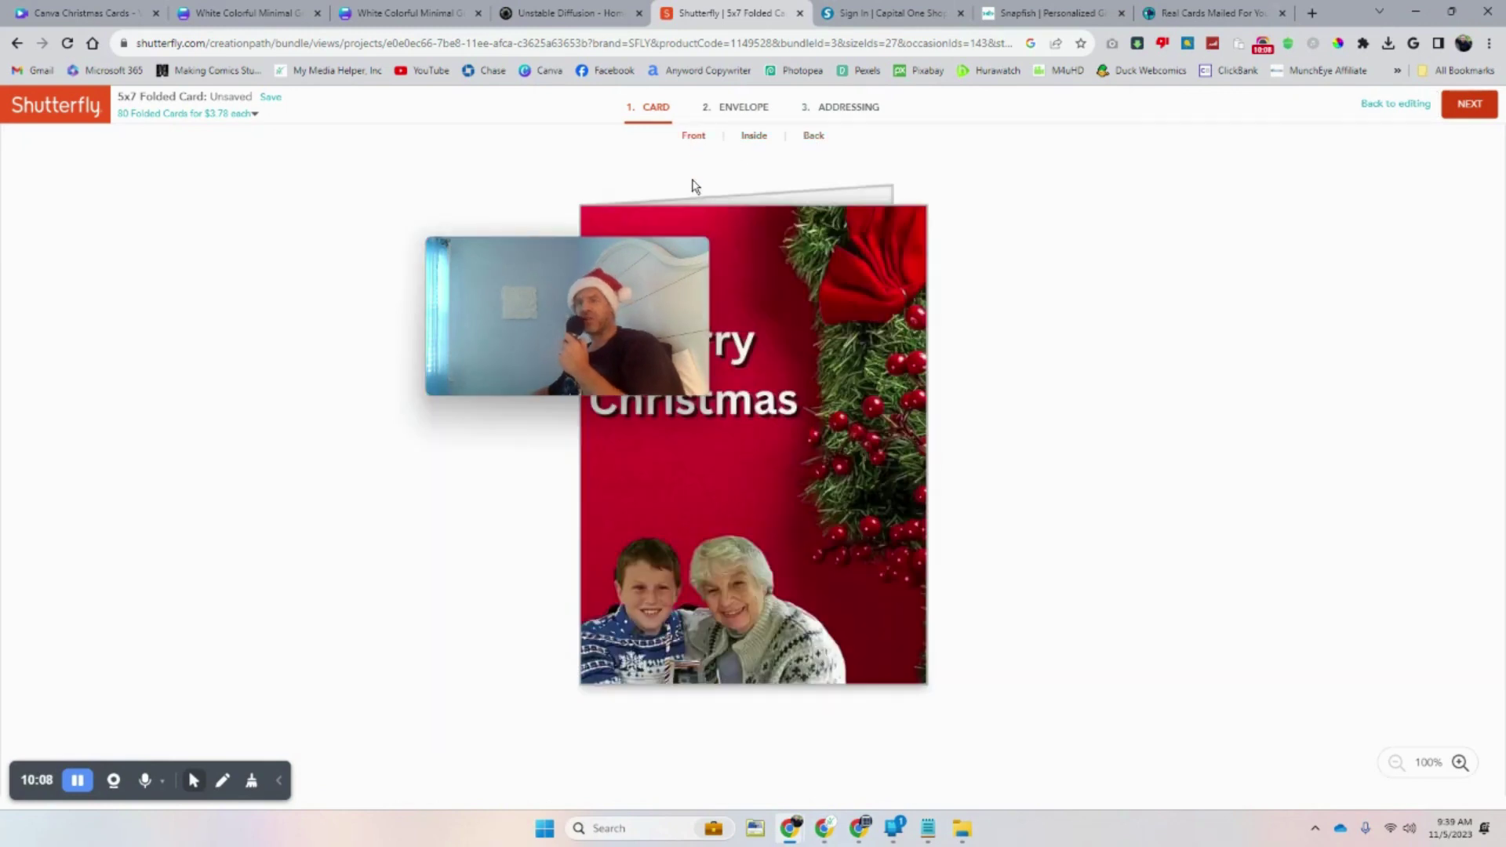
pyautogui.moveTo(1044, 13); pyautogui.dragTo(894, 12)
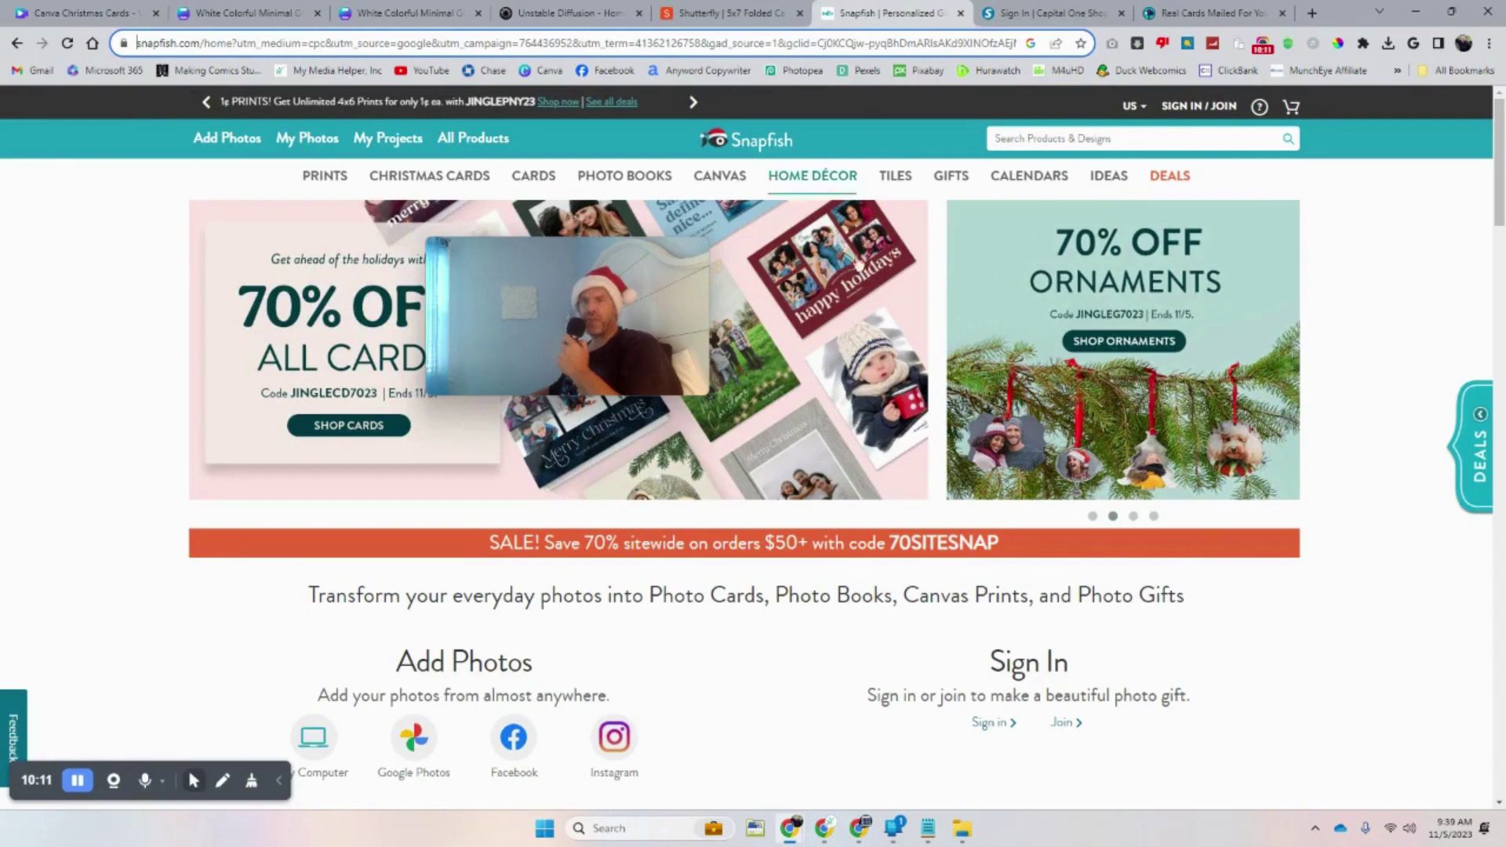
# Sign in to Snapfish with a Google account
pyautogui.click(1199, 110)
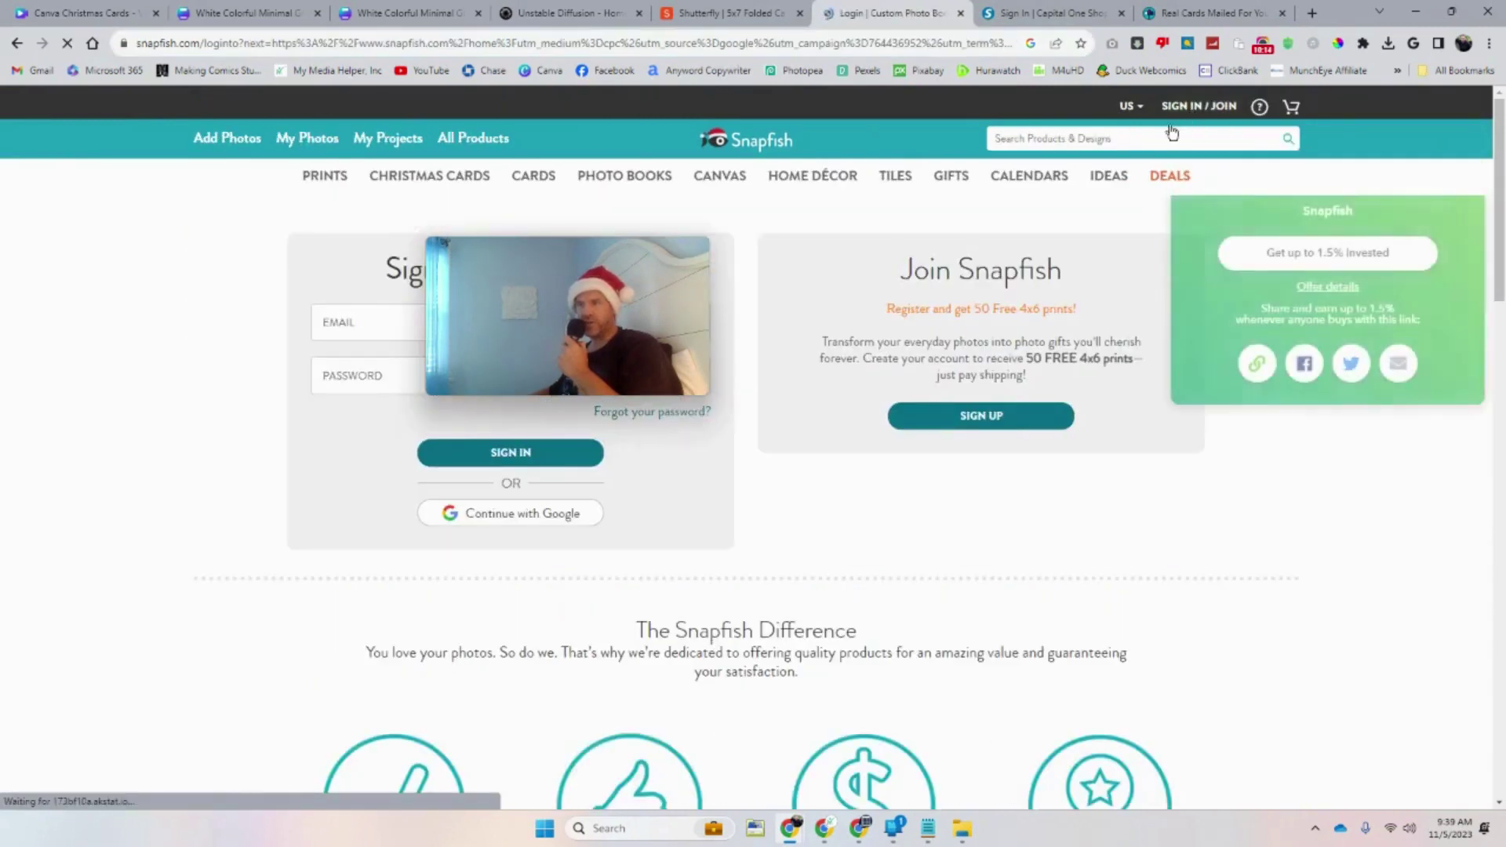
pyautogui.click(430, 455)
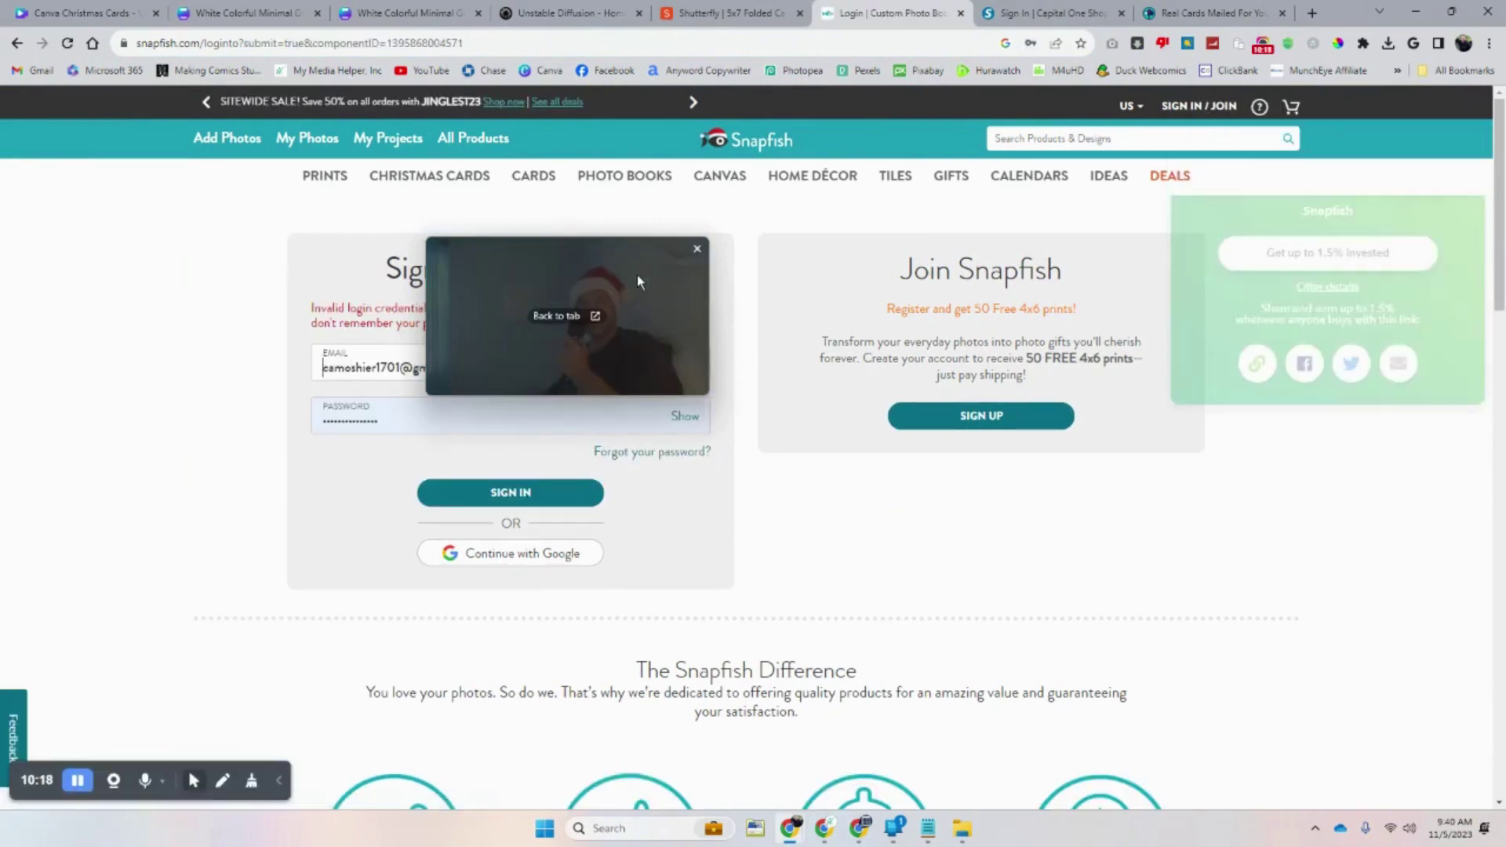
pyautogui.moveTo(637, 275); pyautogui.dragTo(1197, 447)
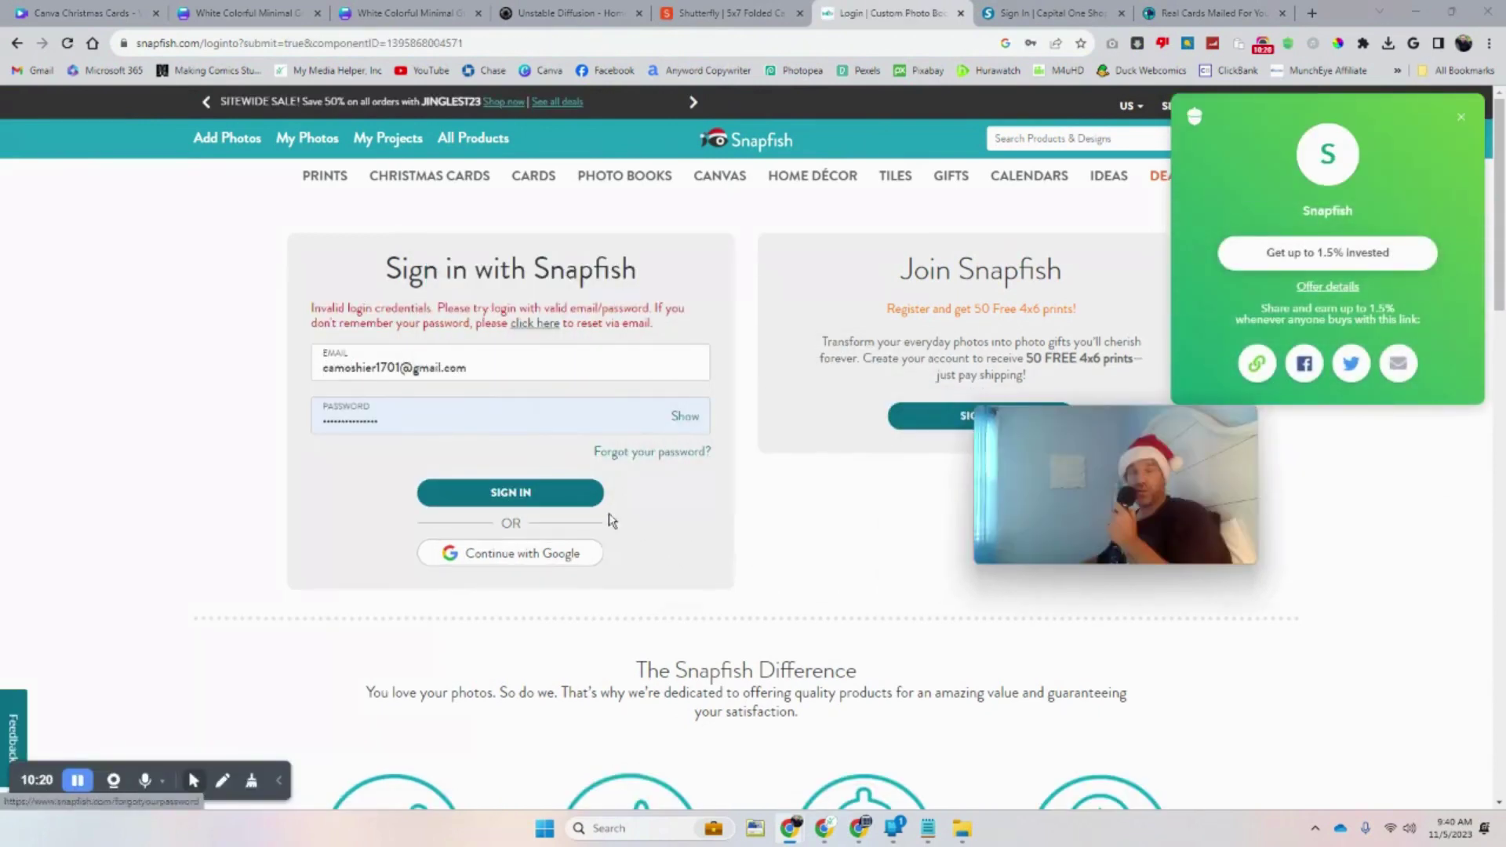
pyautogui.click(550, 553)
pyautogui.click(451, 480)
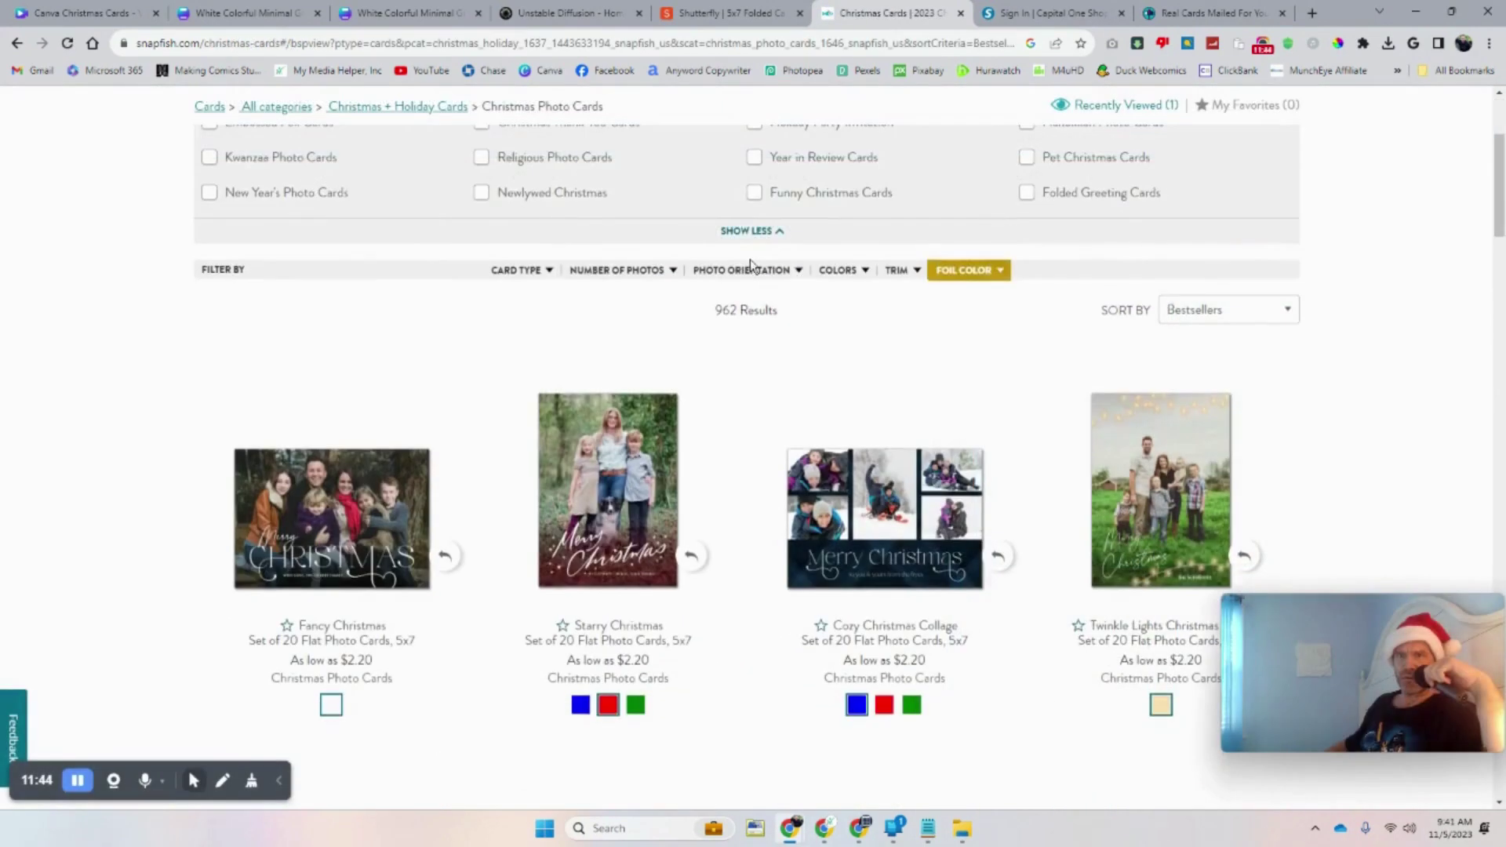
# Open the Design Your Own cards and expand the 5x7 Folded Greeting Card details
pyautogui.scroll(3, 441, 235)
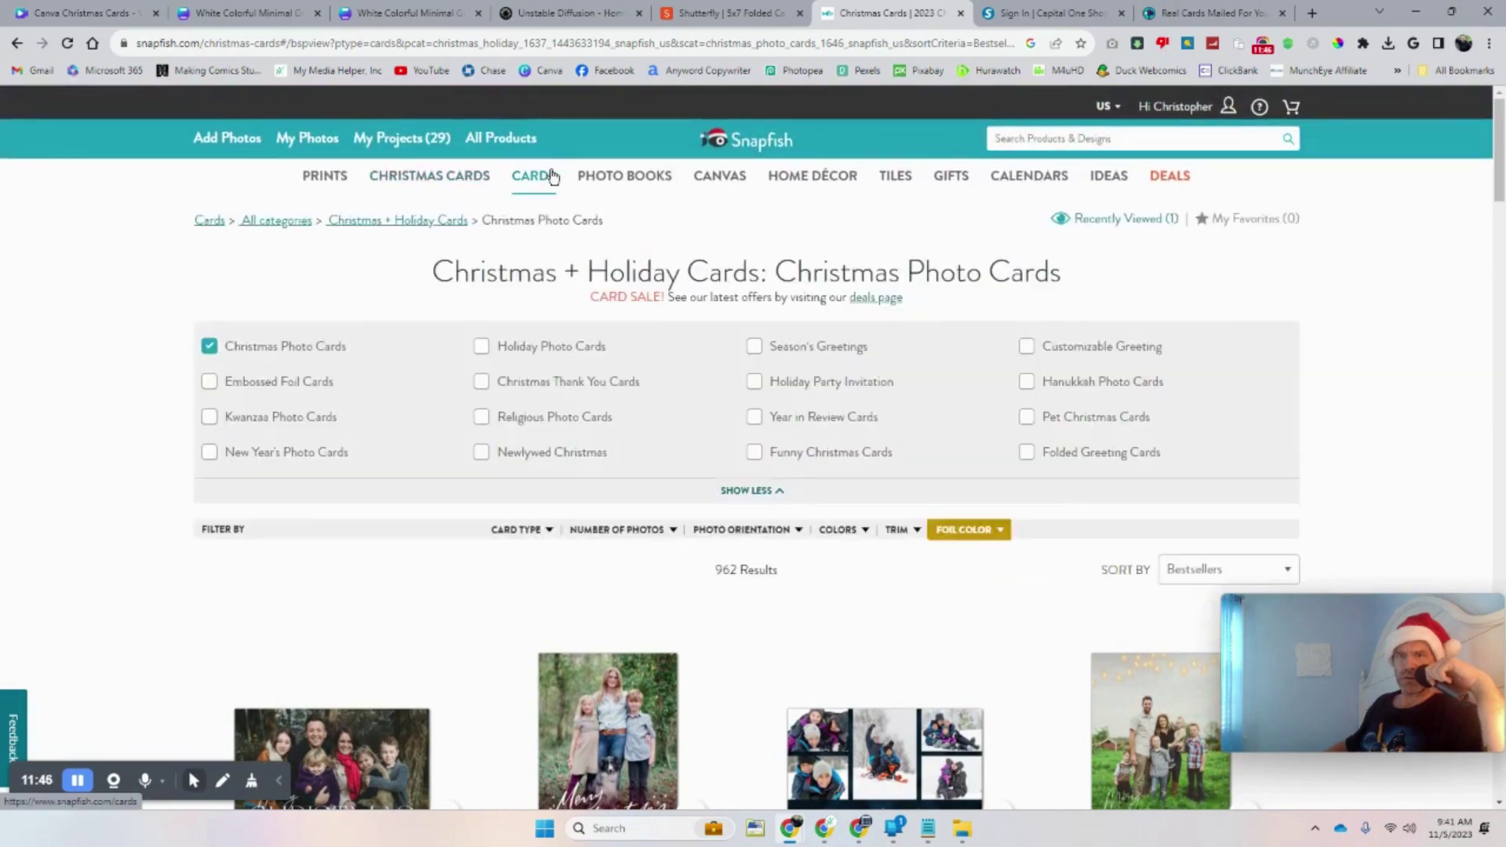
pyautogui.moveTo(553, 177)
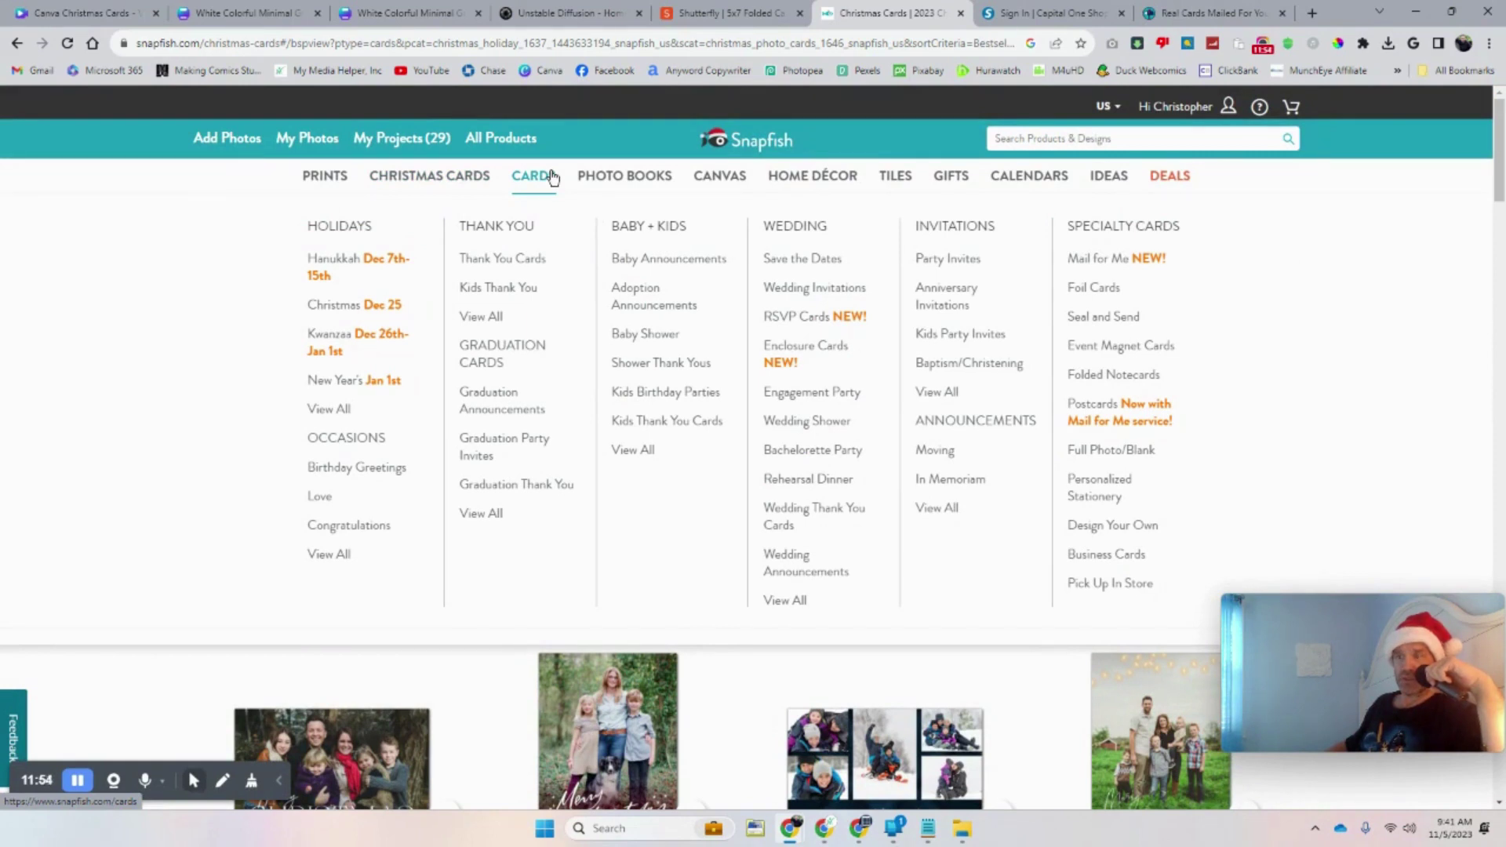
pyautogui.click(1117, 531)
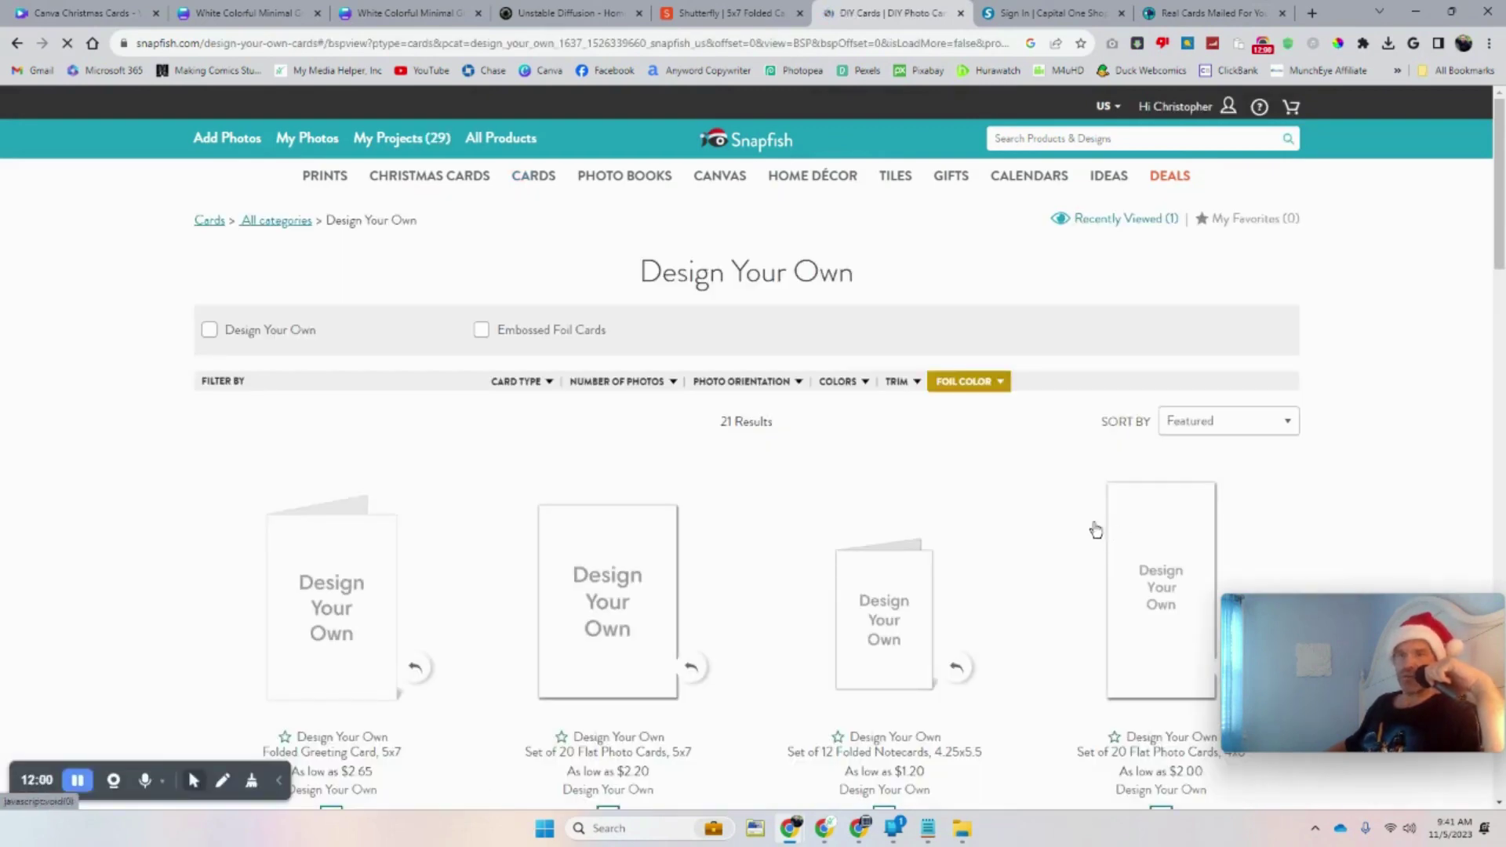
pyautogui.scroll(-3, 565, 437)
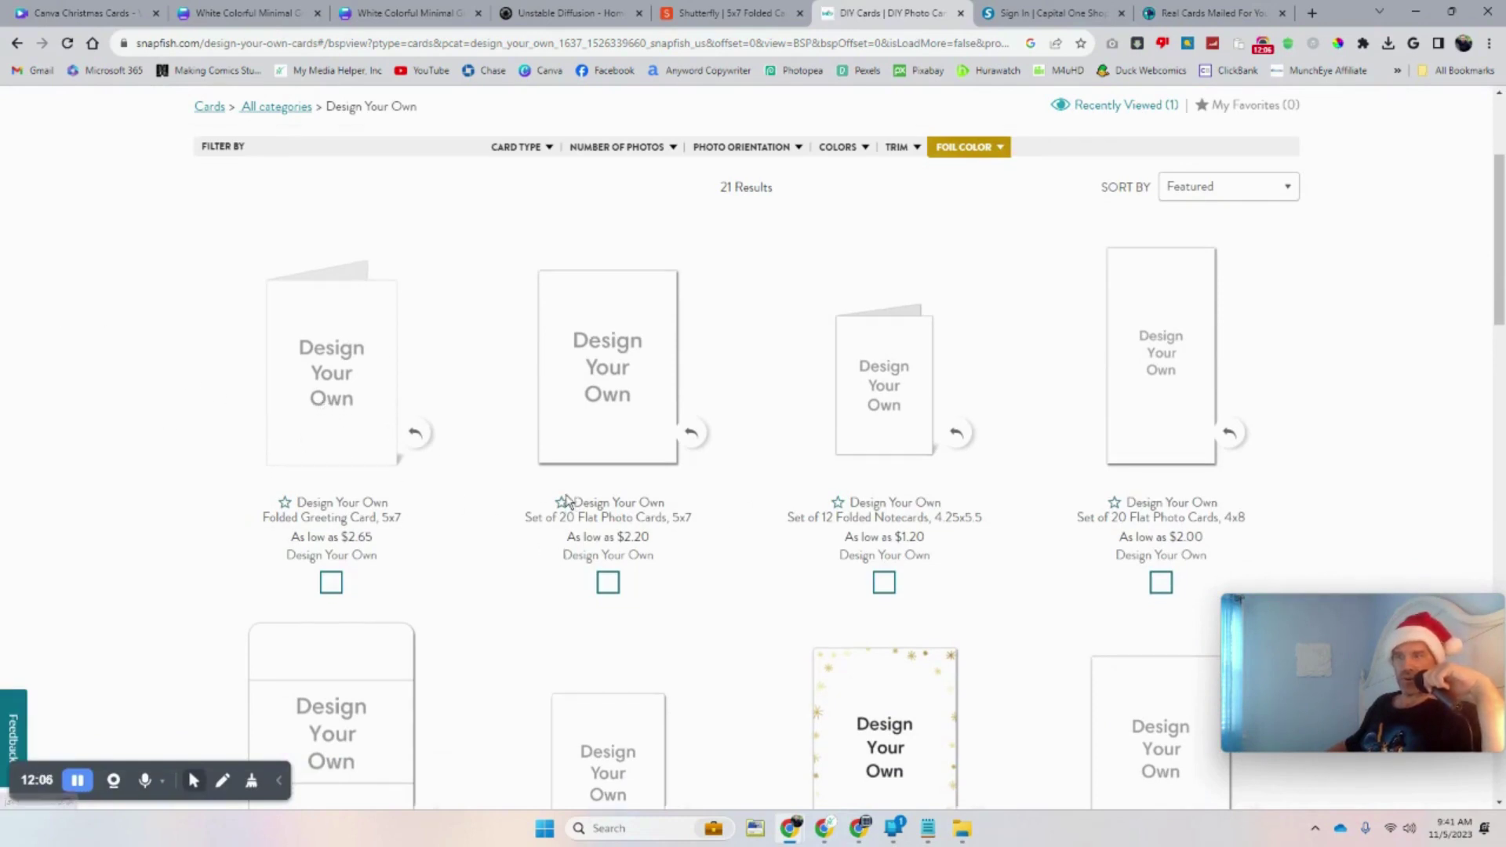
pyautogui.scroll(-5, 565, 502)
pyautogui.scroll(5, 565, 498)
pyautogui.click(330, 379)
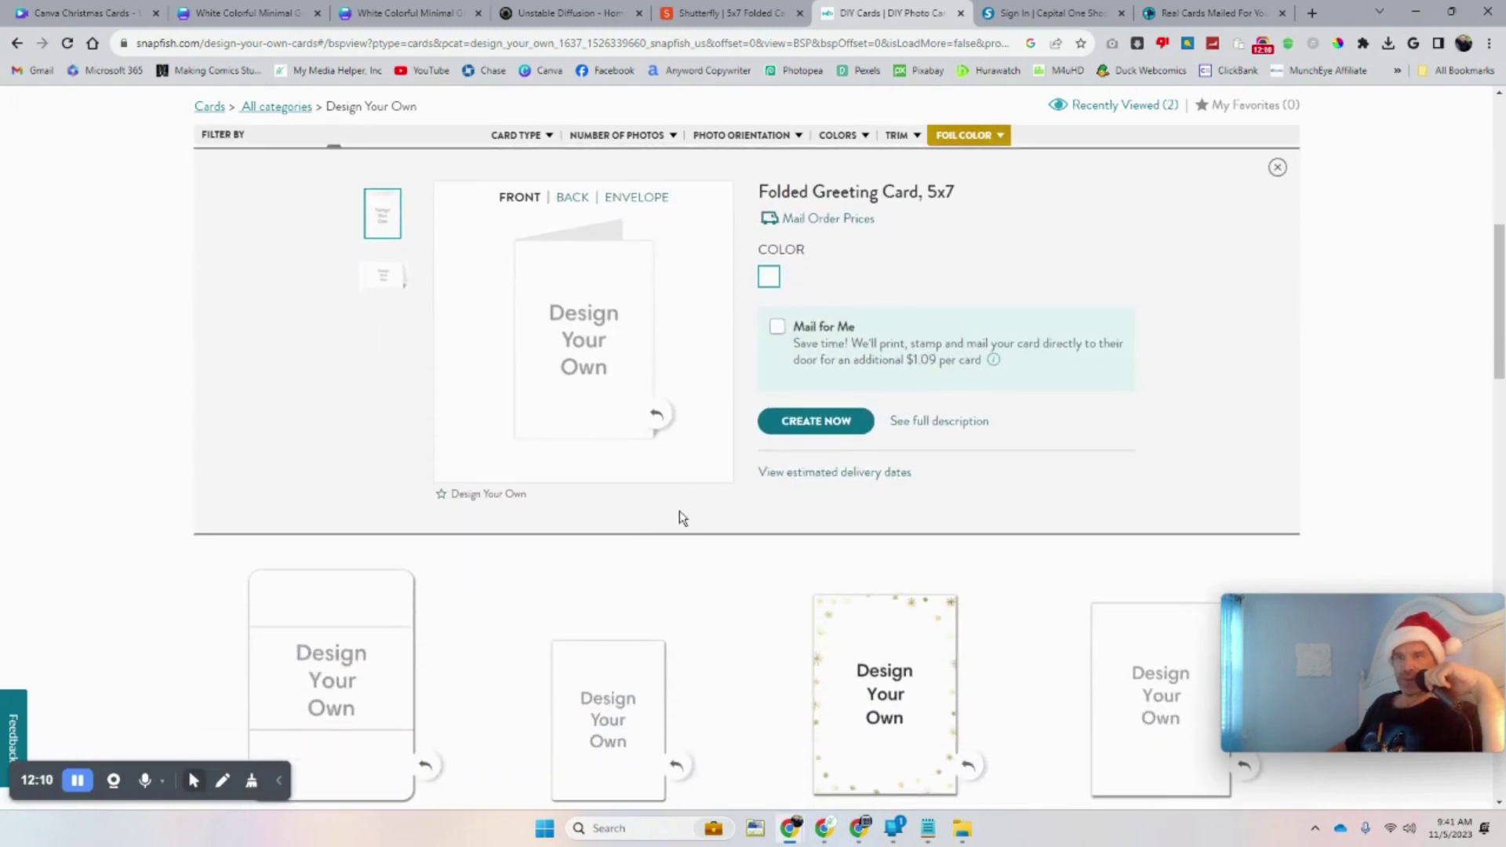
# Start the 5x7 folded card project with Create Now and dismiss the tips popup
pyautogui.click(814, 430)
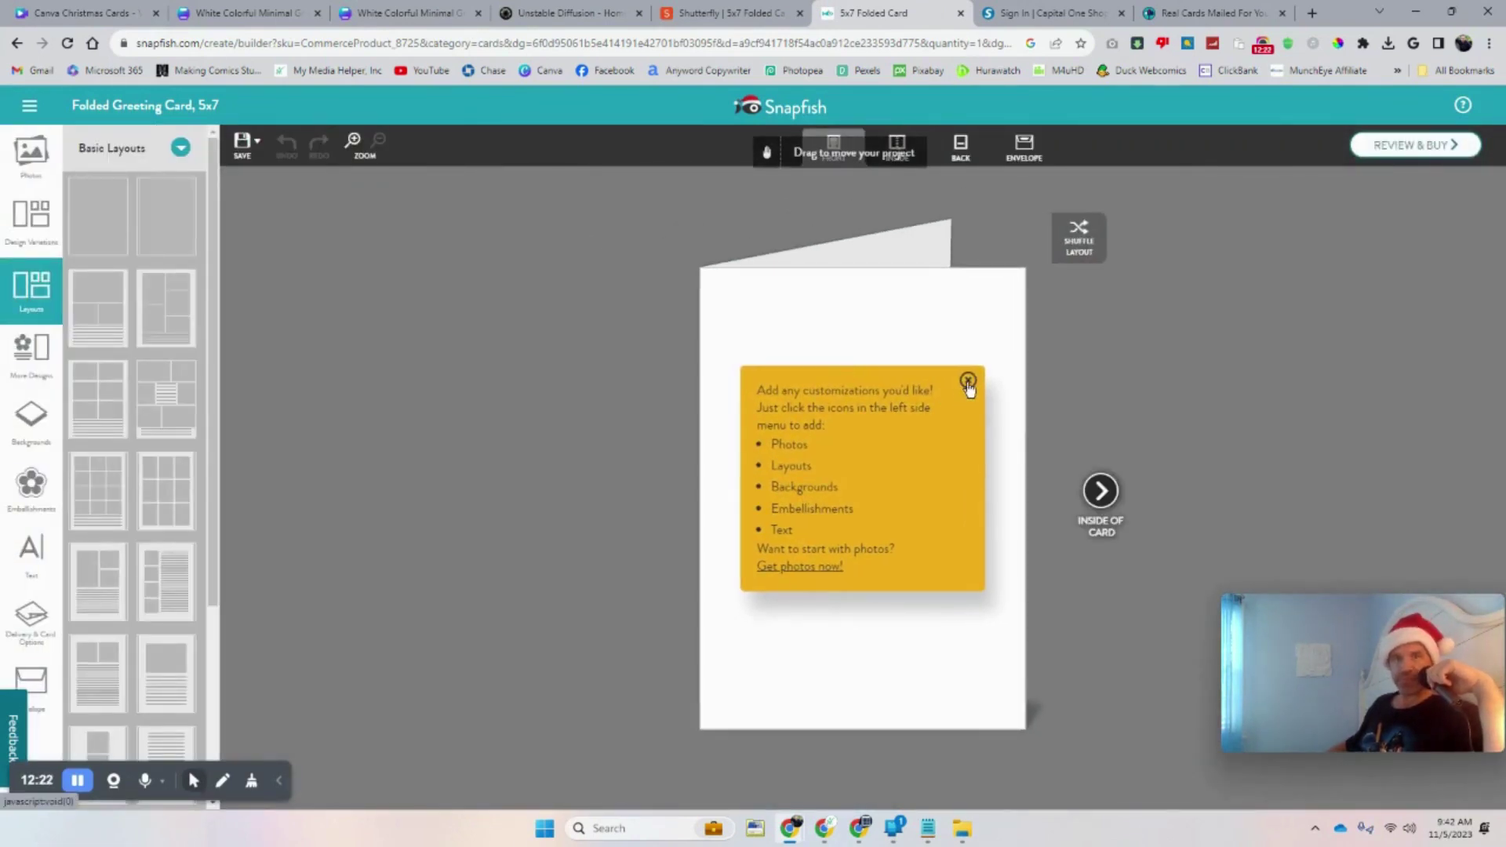
pyautogui.click(968, 382)
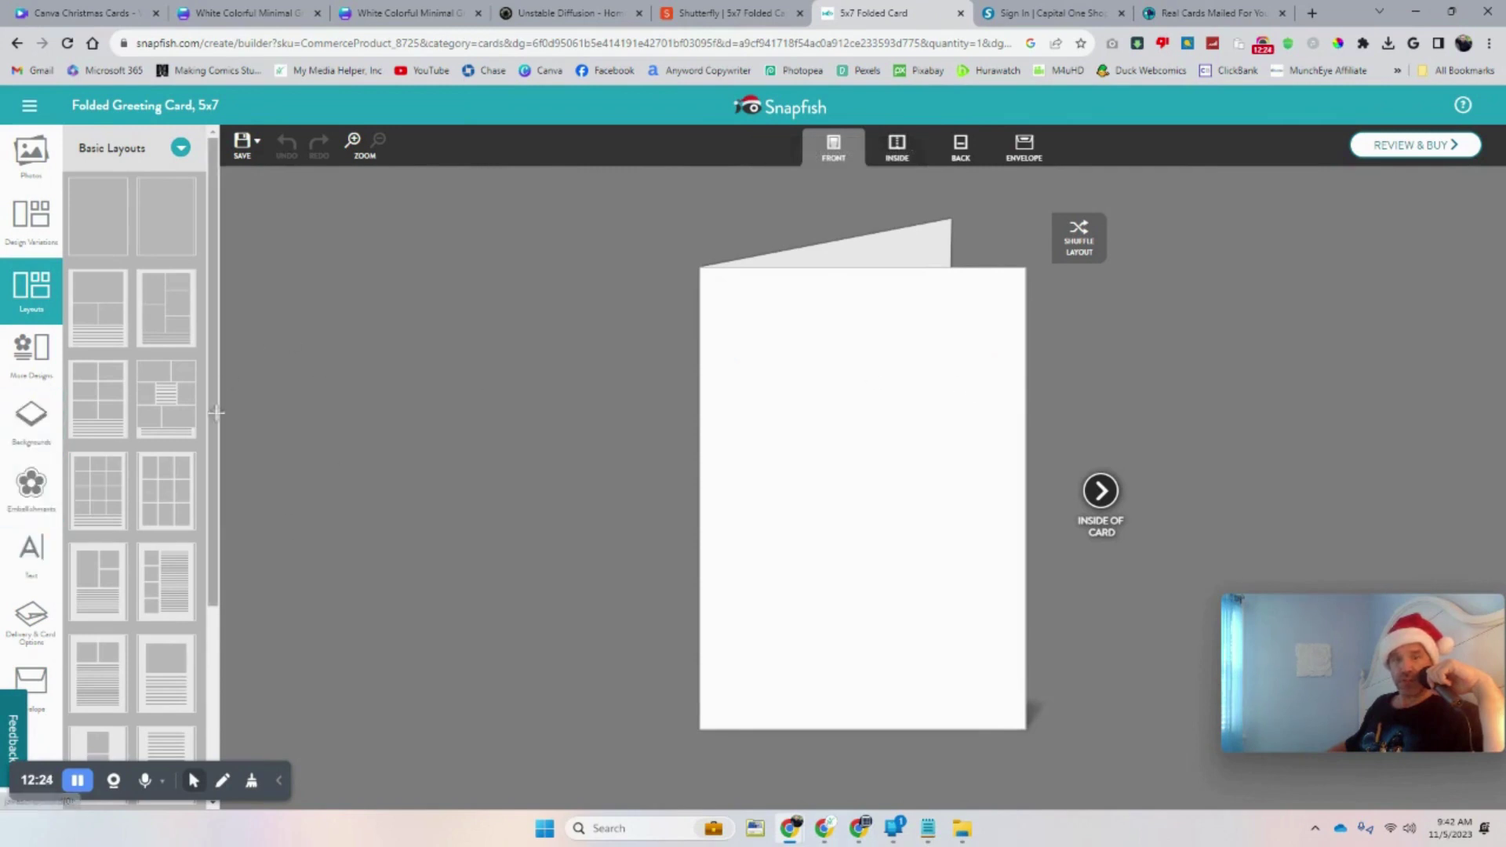
pyautogui.scroll(-3, 152, 609)
pyautogui.scroll(3, 151, 609)
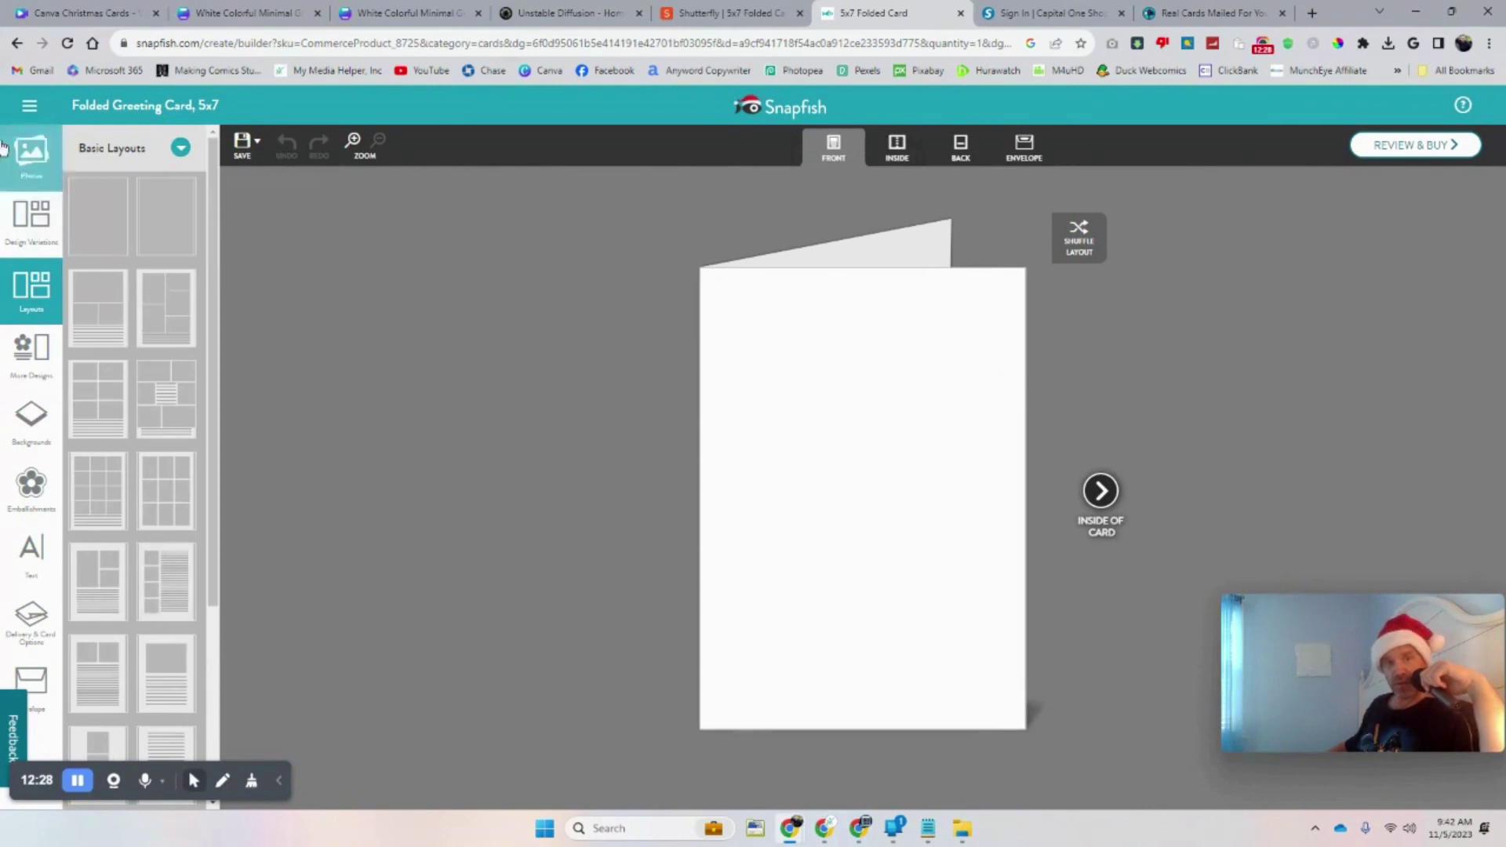
# Upload the Merry Christmas card image from My Computer
pyautogui.click(41, 154)
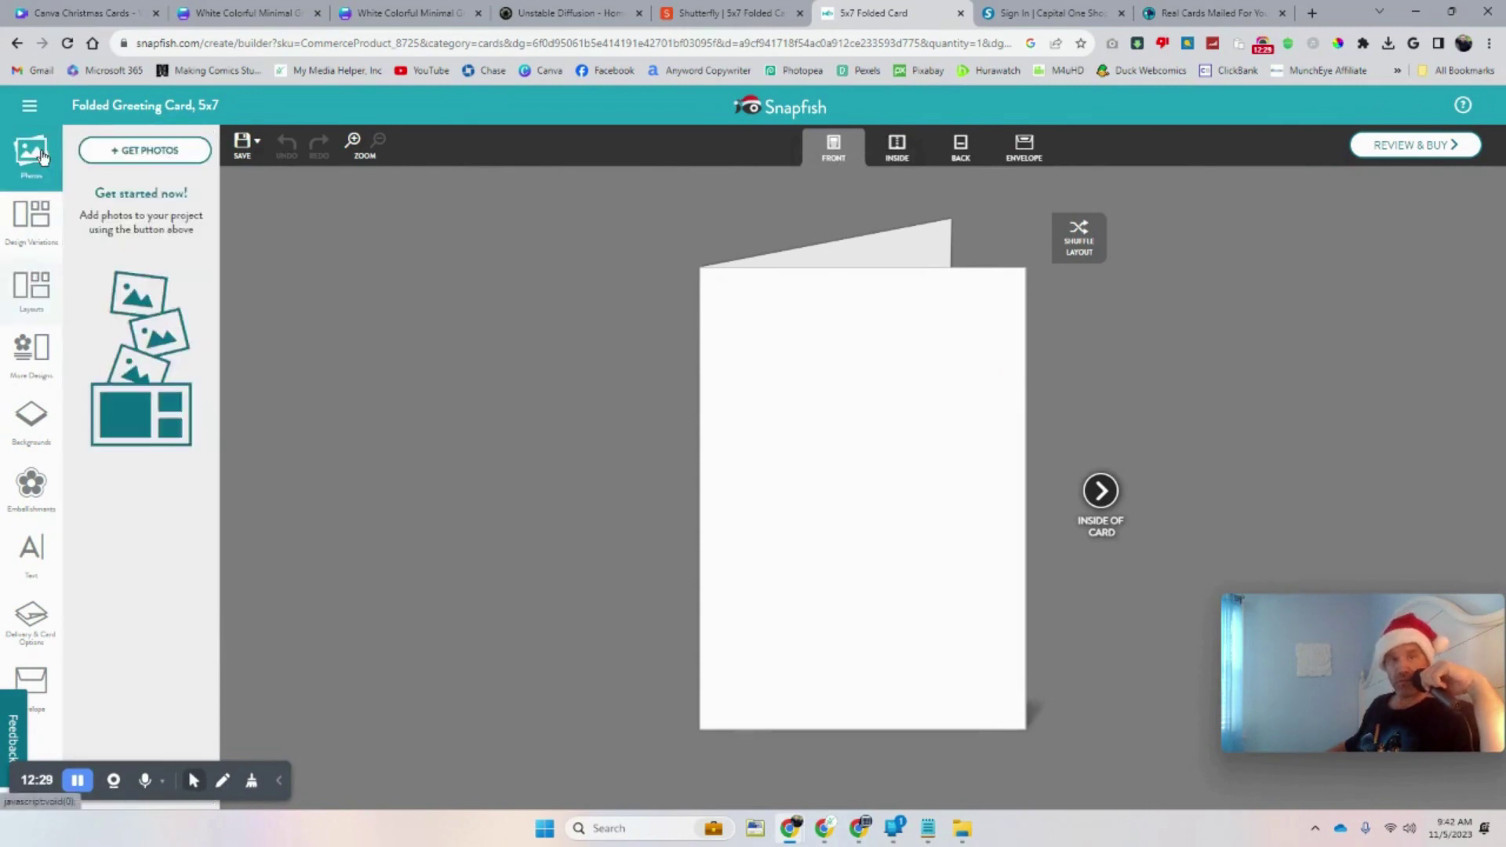
pyautogui.click(141, 150)
pyautogui.click(149, 216)
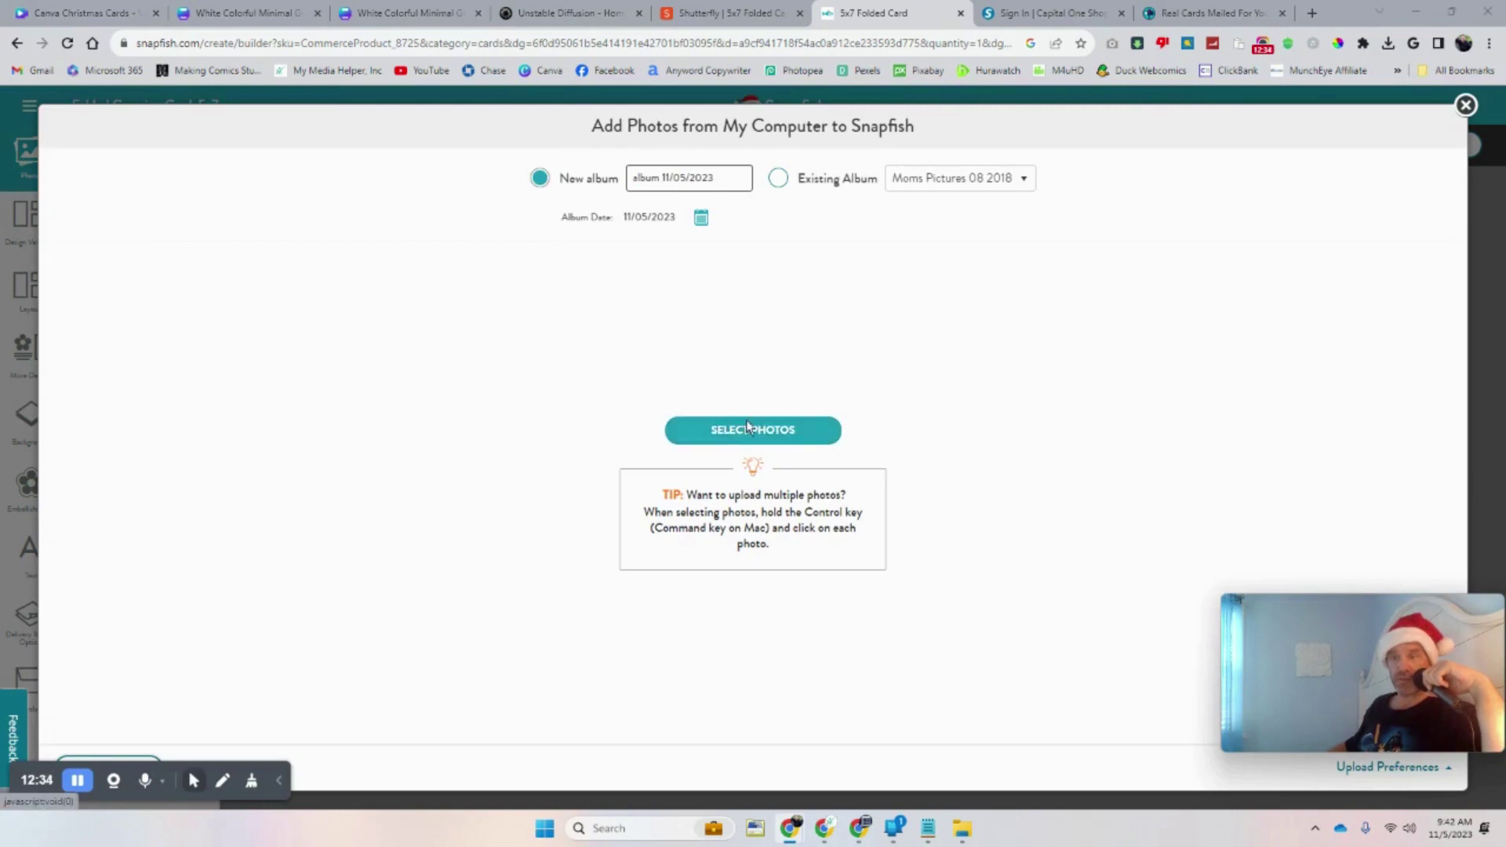
pyautogui.click(747, 427)
pyautogui.click(452, 202)
pyautogui.click(569, 226)
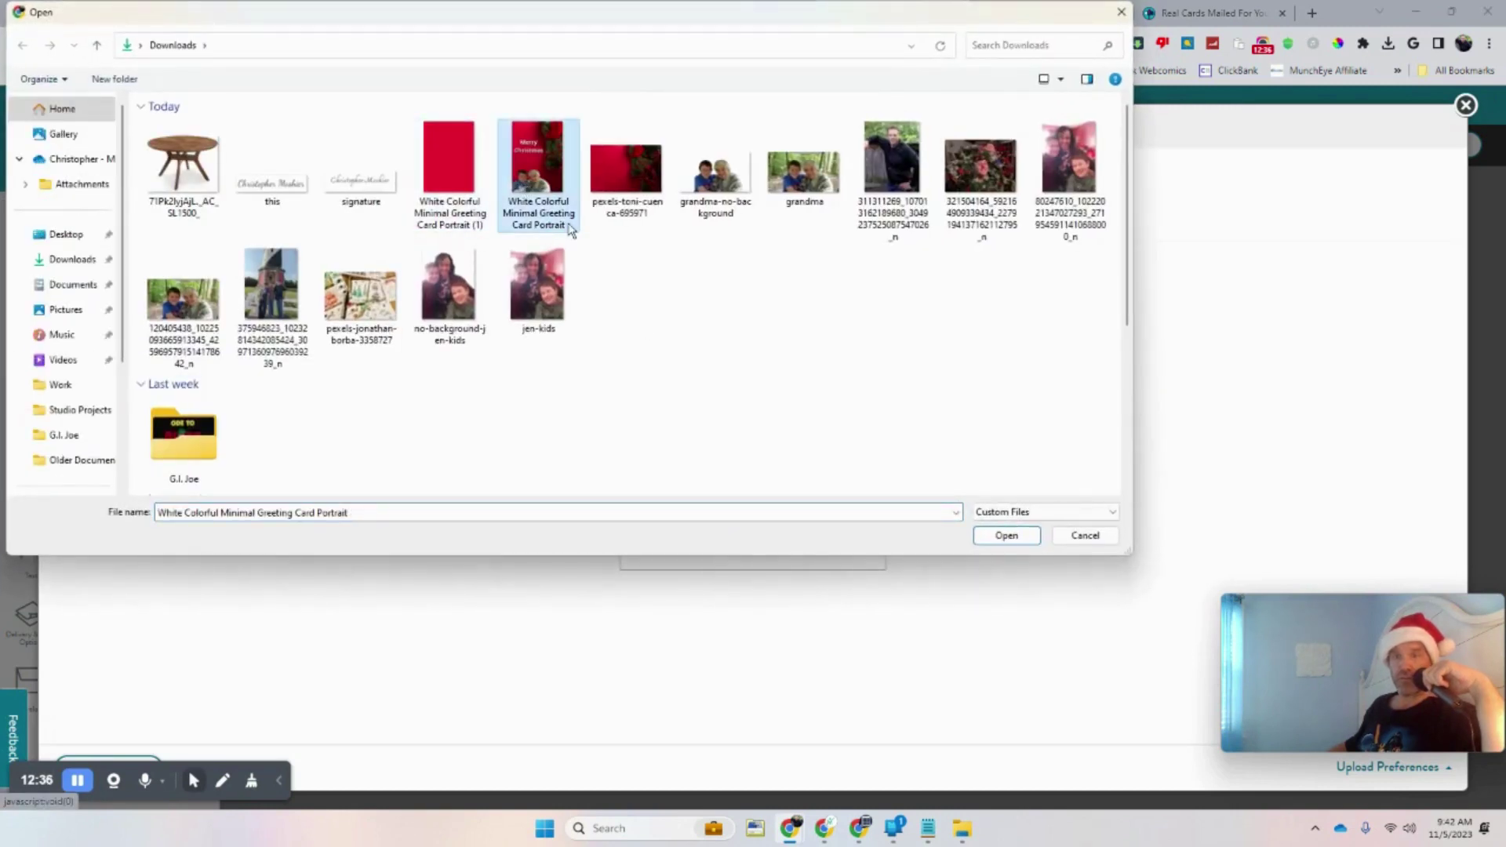
pyautogui.click(646, 284)
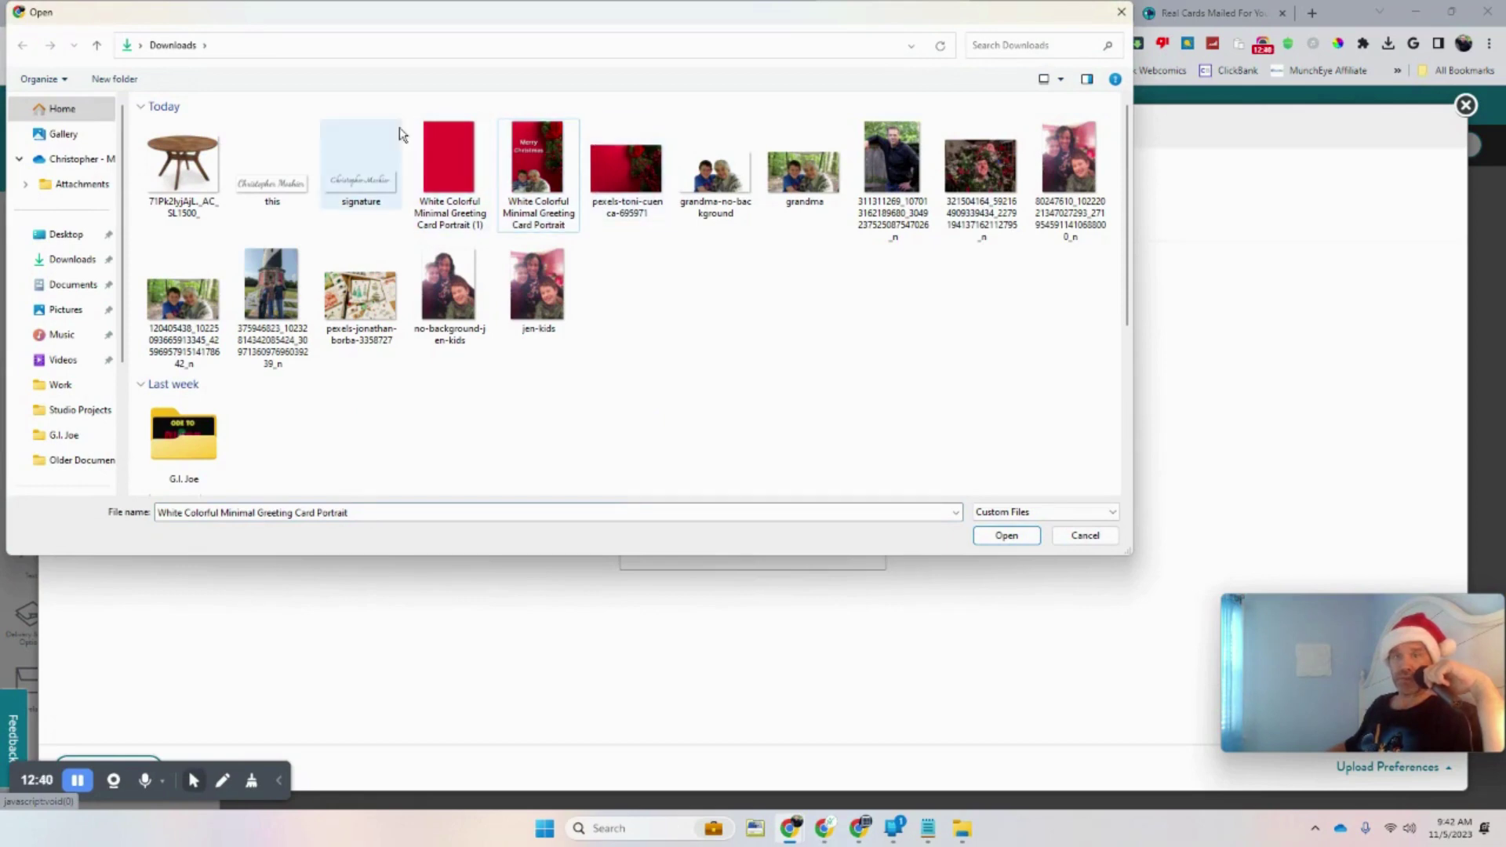
pyautogui.doubleClick(539, 161)
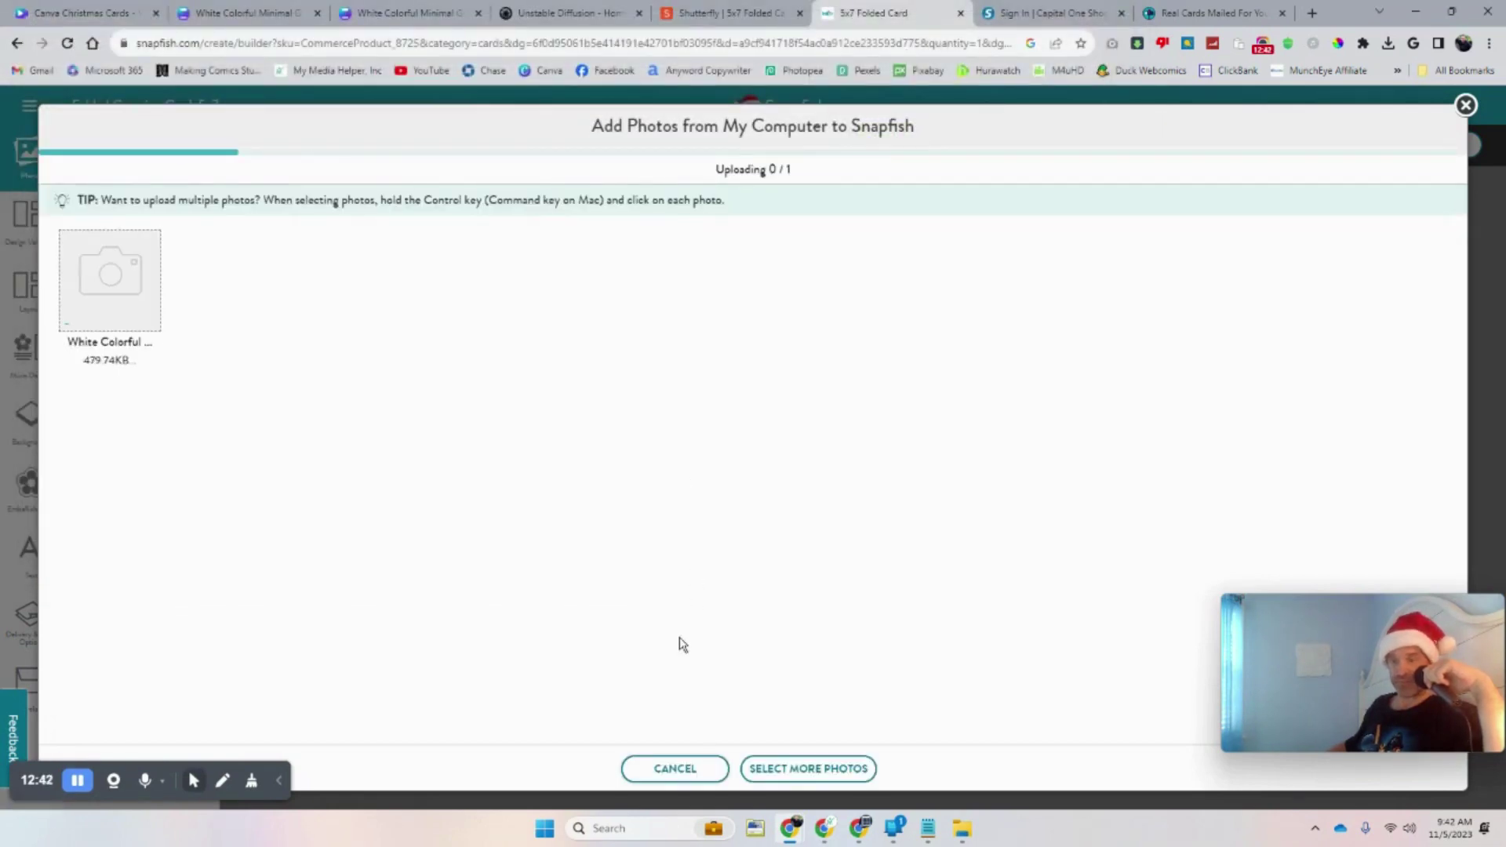
# Add the plain red card image to the upload and finish with Done
pyautogui.click(798, 769)
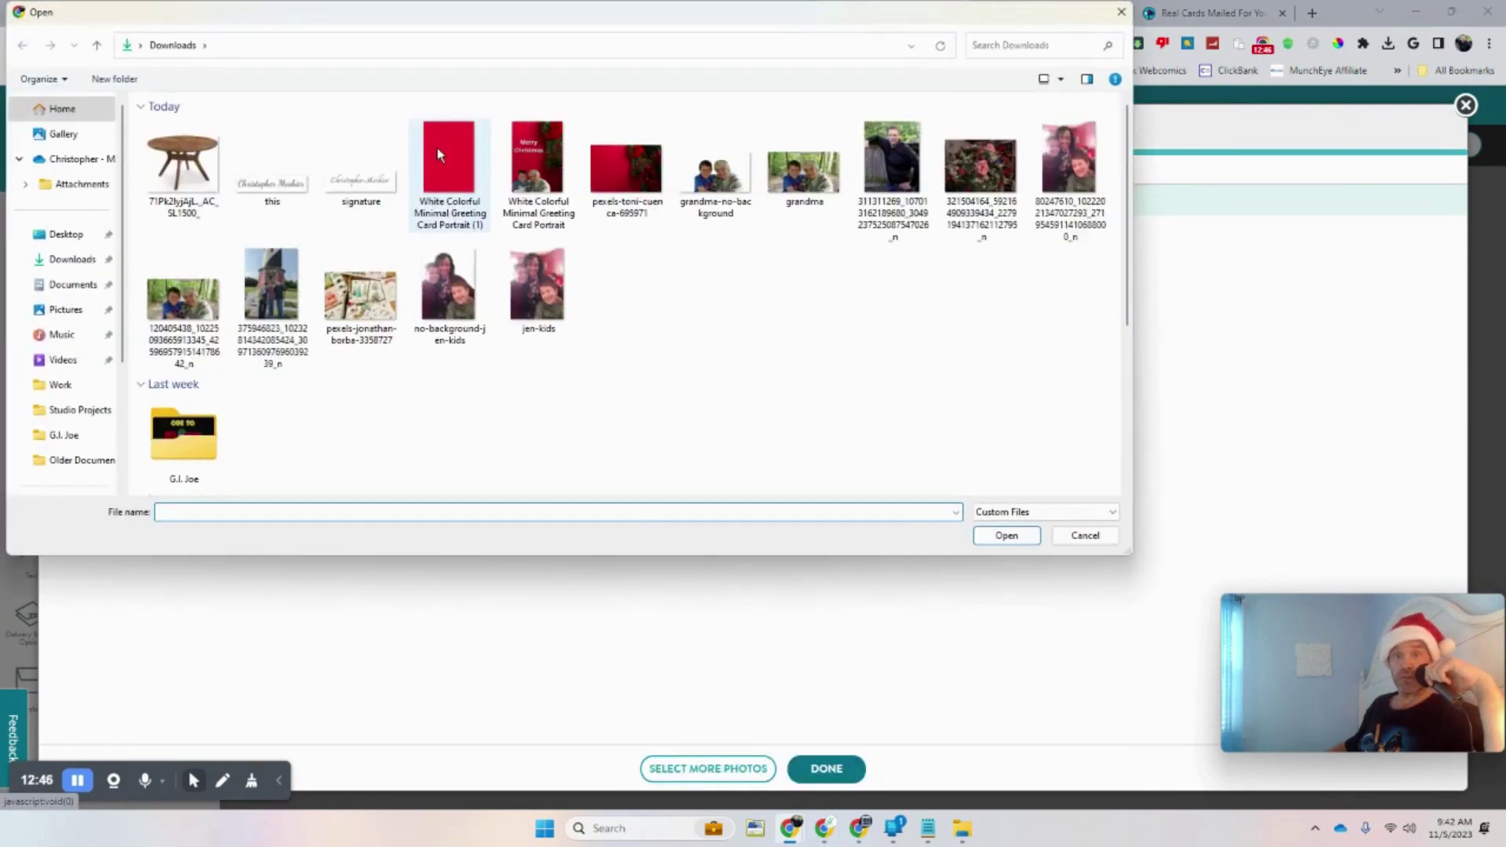
pyautogui.doubleClick(438, 149)
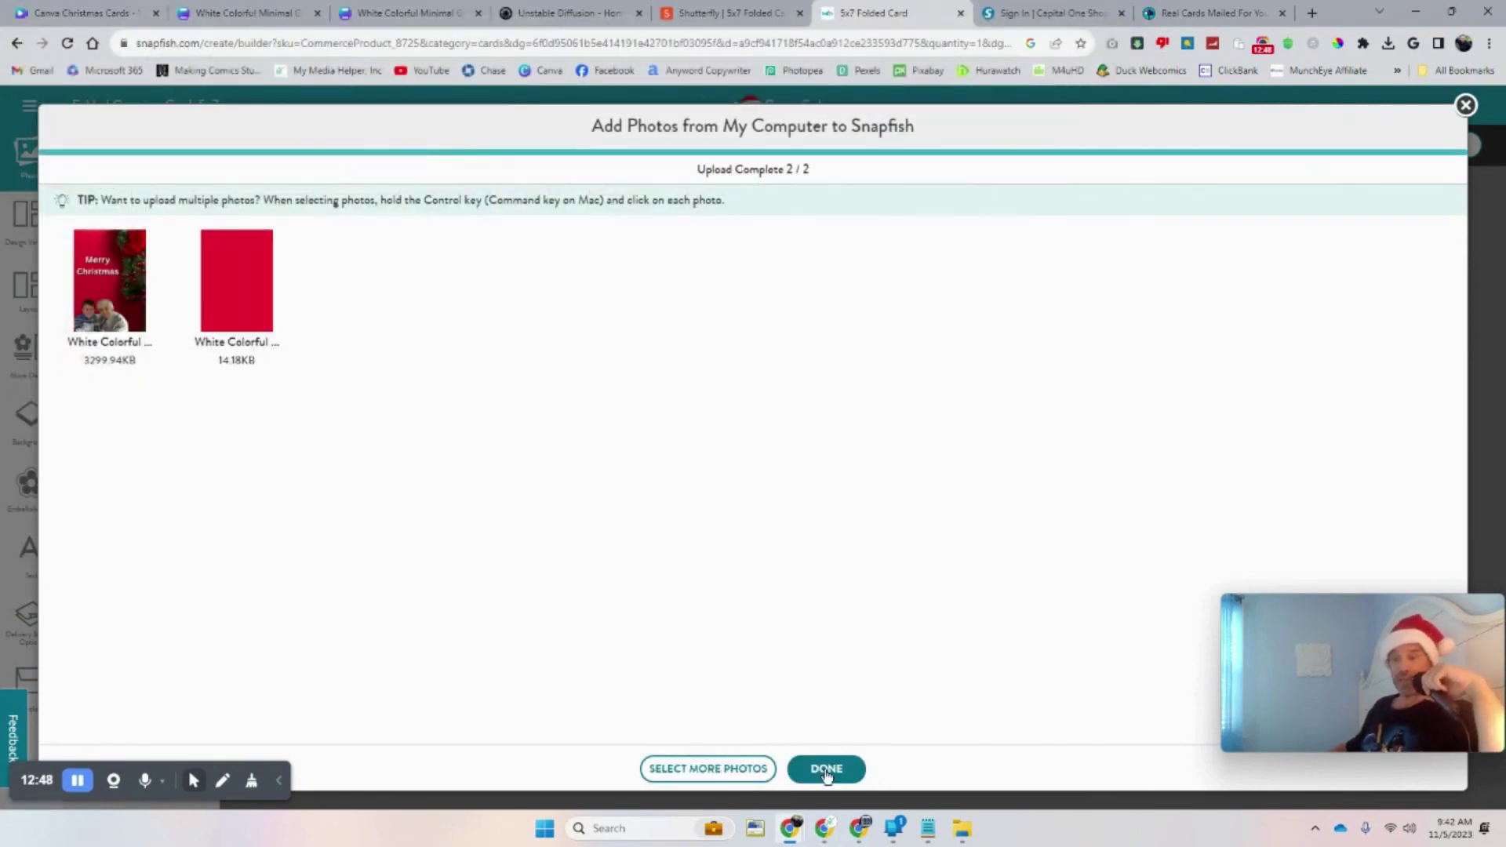
pyautogui.click(818, 768)
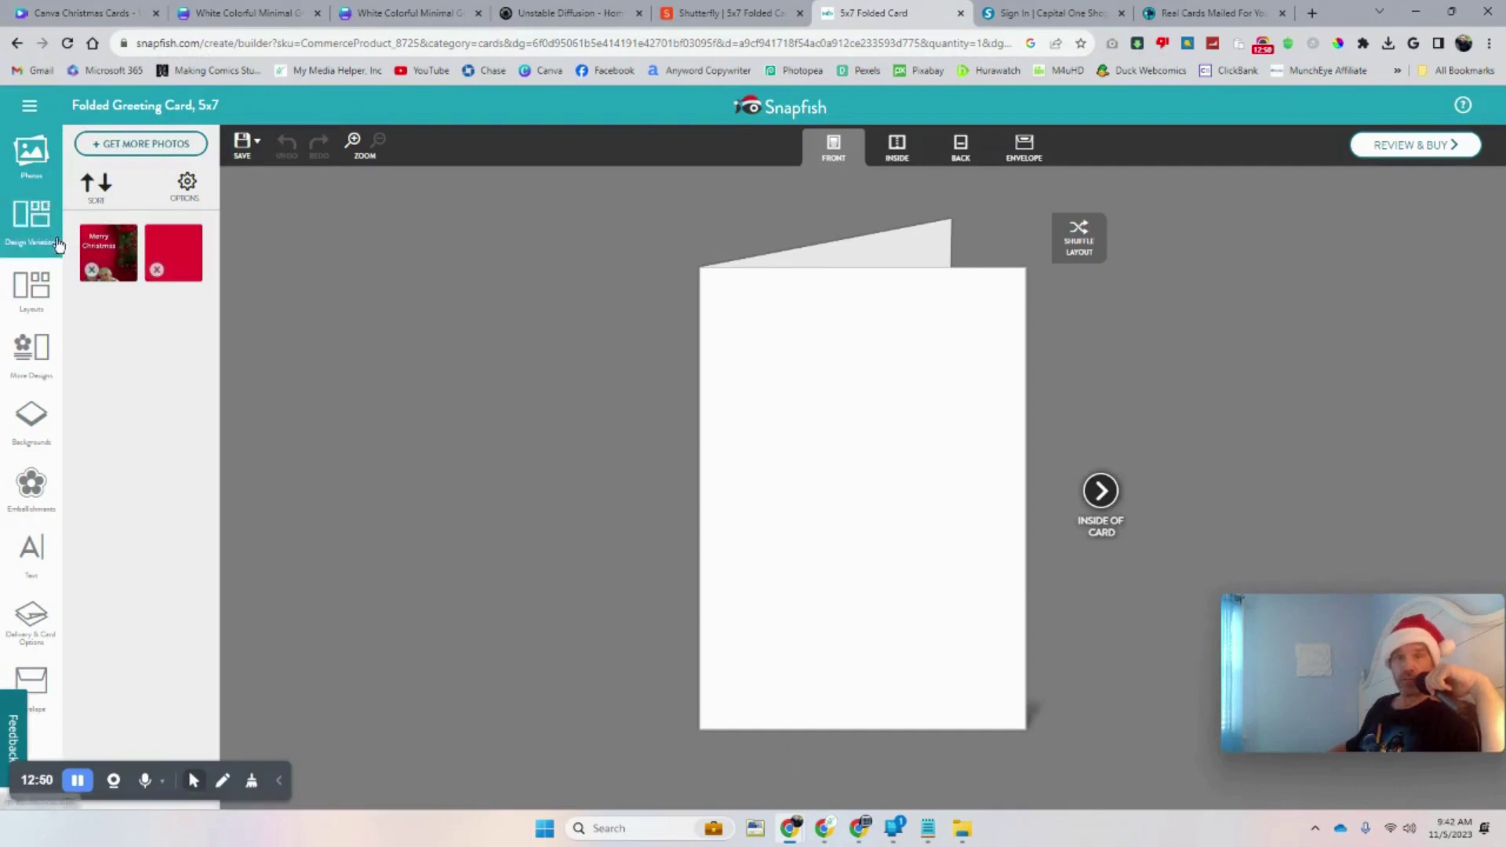
# Drop the Merry Christmas photo onto the front, stretch it edge to edge, then view the inside
pyautogui.moveTo(118, 266); pyautogui.dragTo(188, 284)
pyautogui.moveTo(768, 402); pyautogui.dragTo(767, 400)
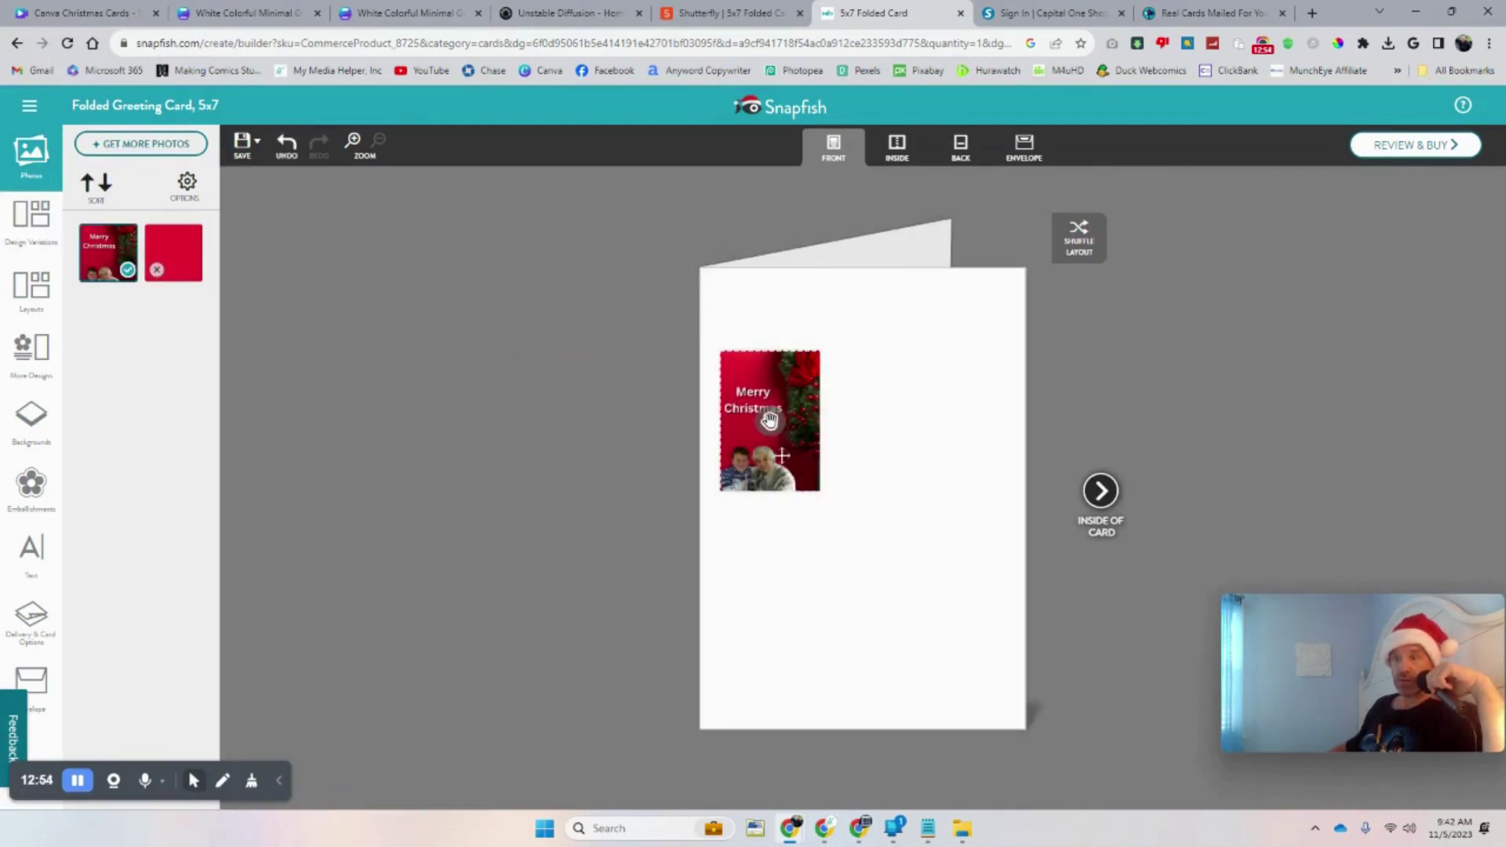
pyautogui.click(797, 474)
pyautogui.moveTo(770, 421); pyautogui.dragTo(1002, 696)
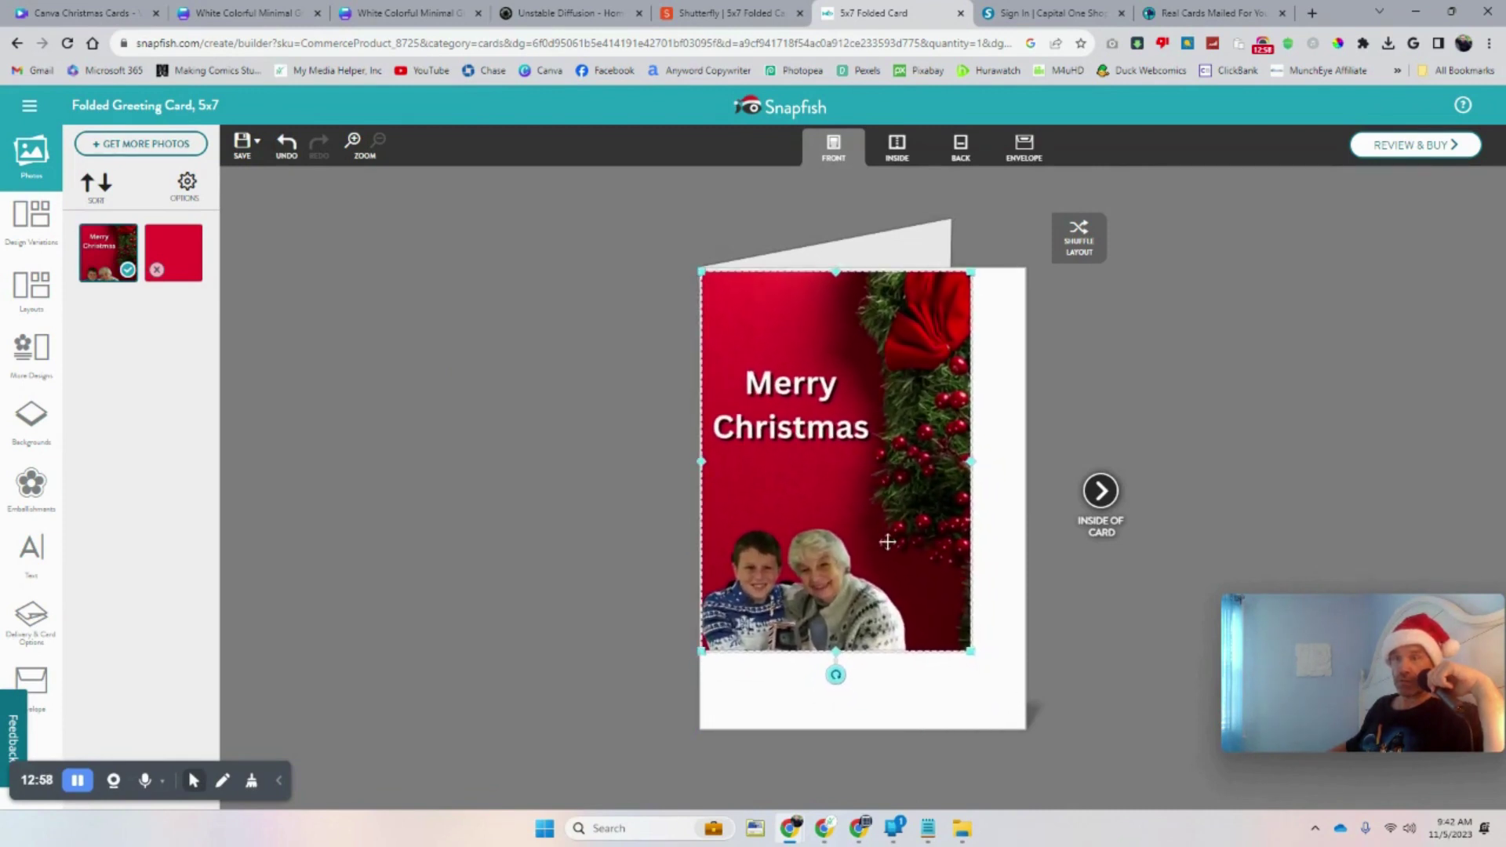
pyautogui.moveTo(973, 658); pyautogui.dragTo(1034, 735)
pyautogui.moveTo(965, 619)
pyautogui.mouseDown()
pyautogui.moveTo(981, 614)
pyautogui.moveTo(961, 611)
pyautogui.mouseUp()
pyautogui.click(1130, 679)
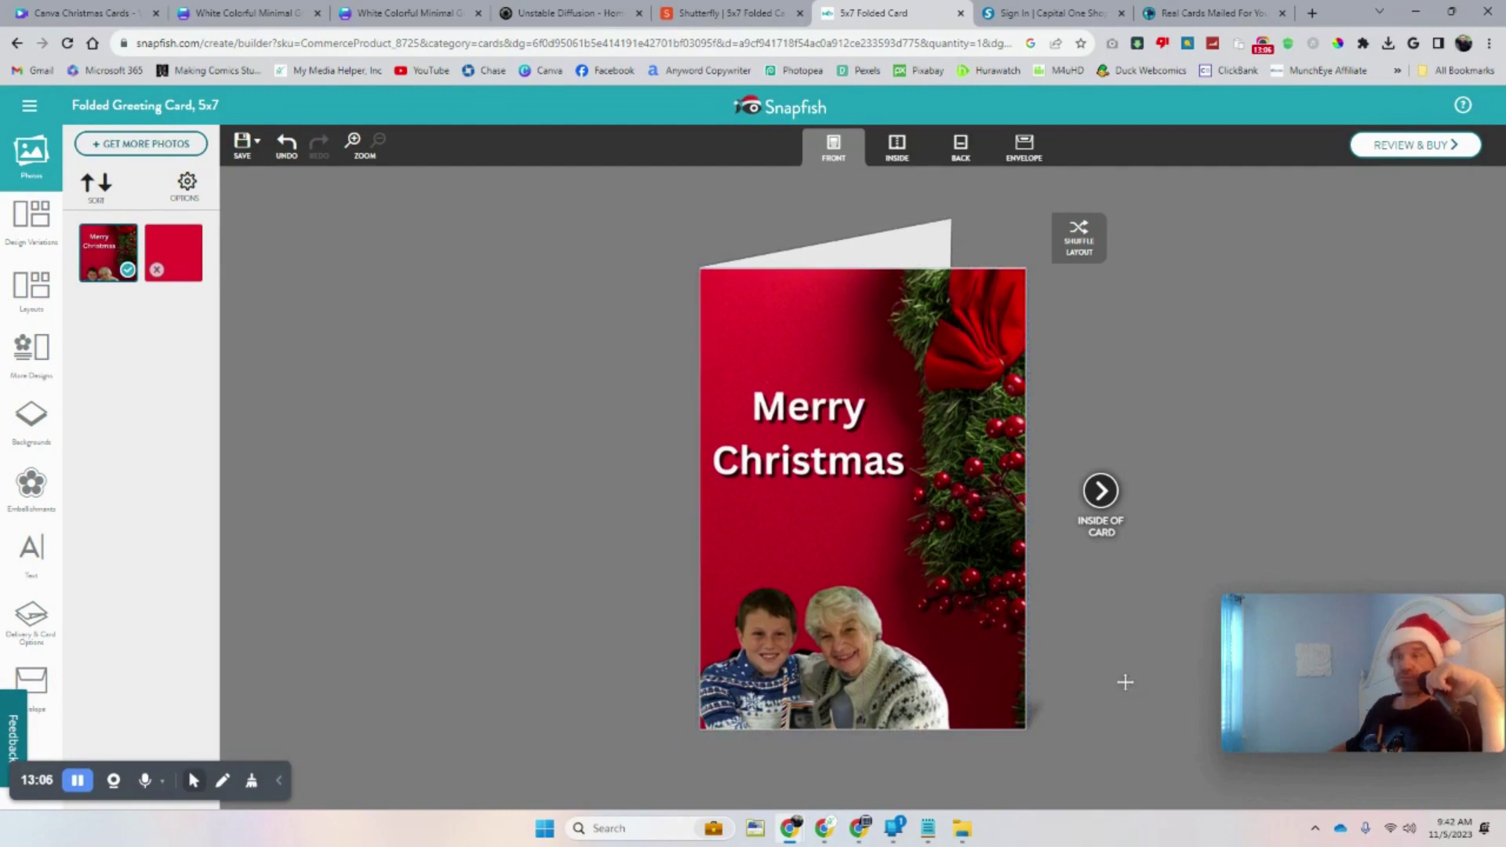
pyautogui.click(1101, 491)
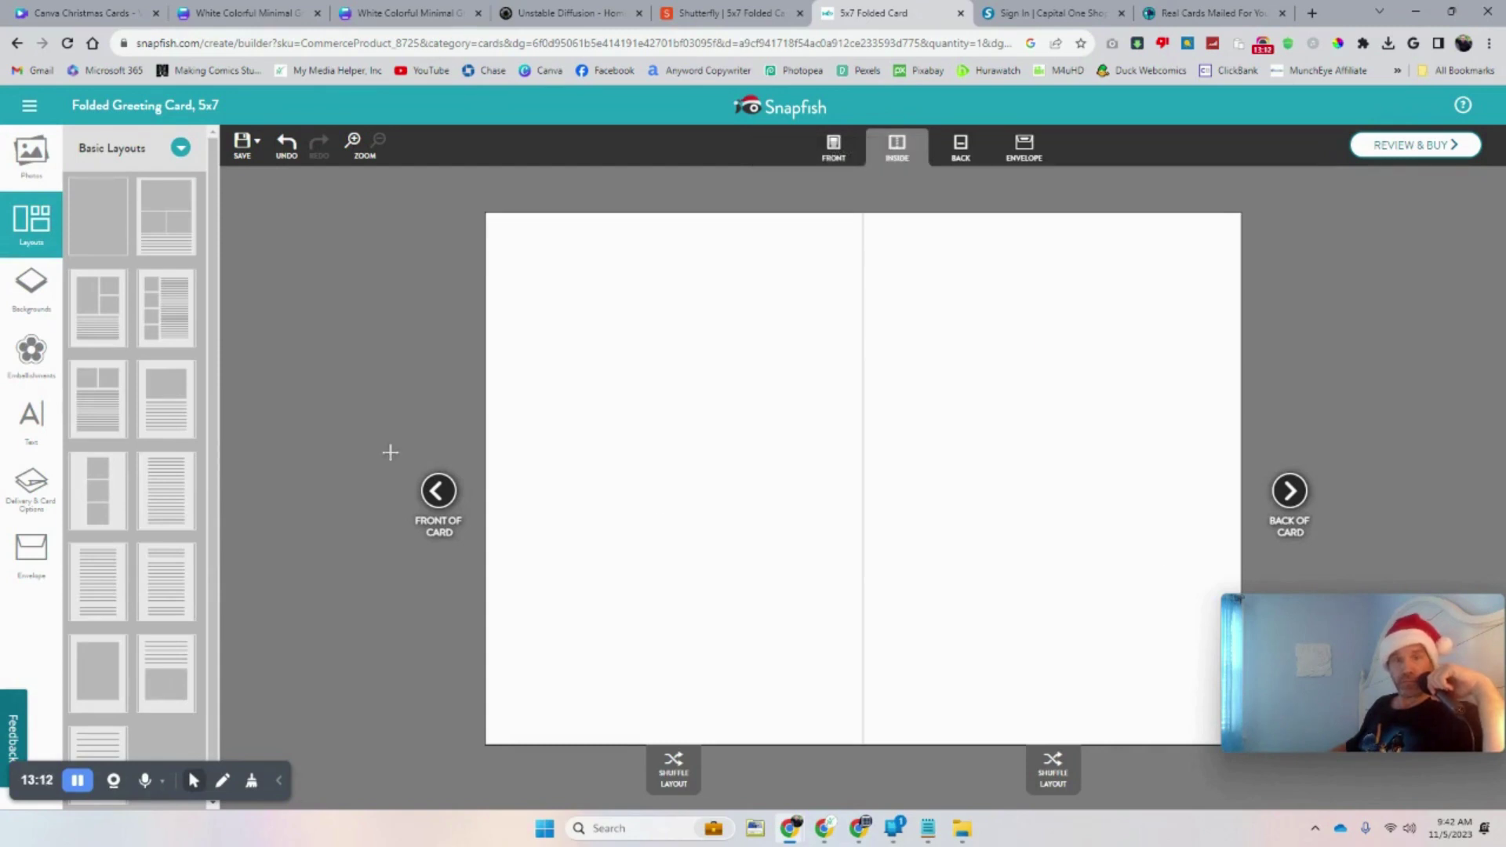
# Fill the left inside panel with a solid red background colour
pyautogui.click(28, 287)
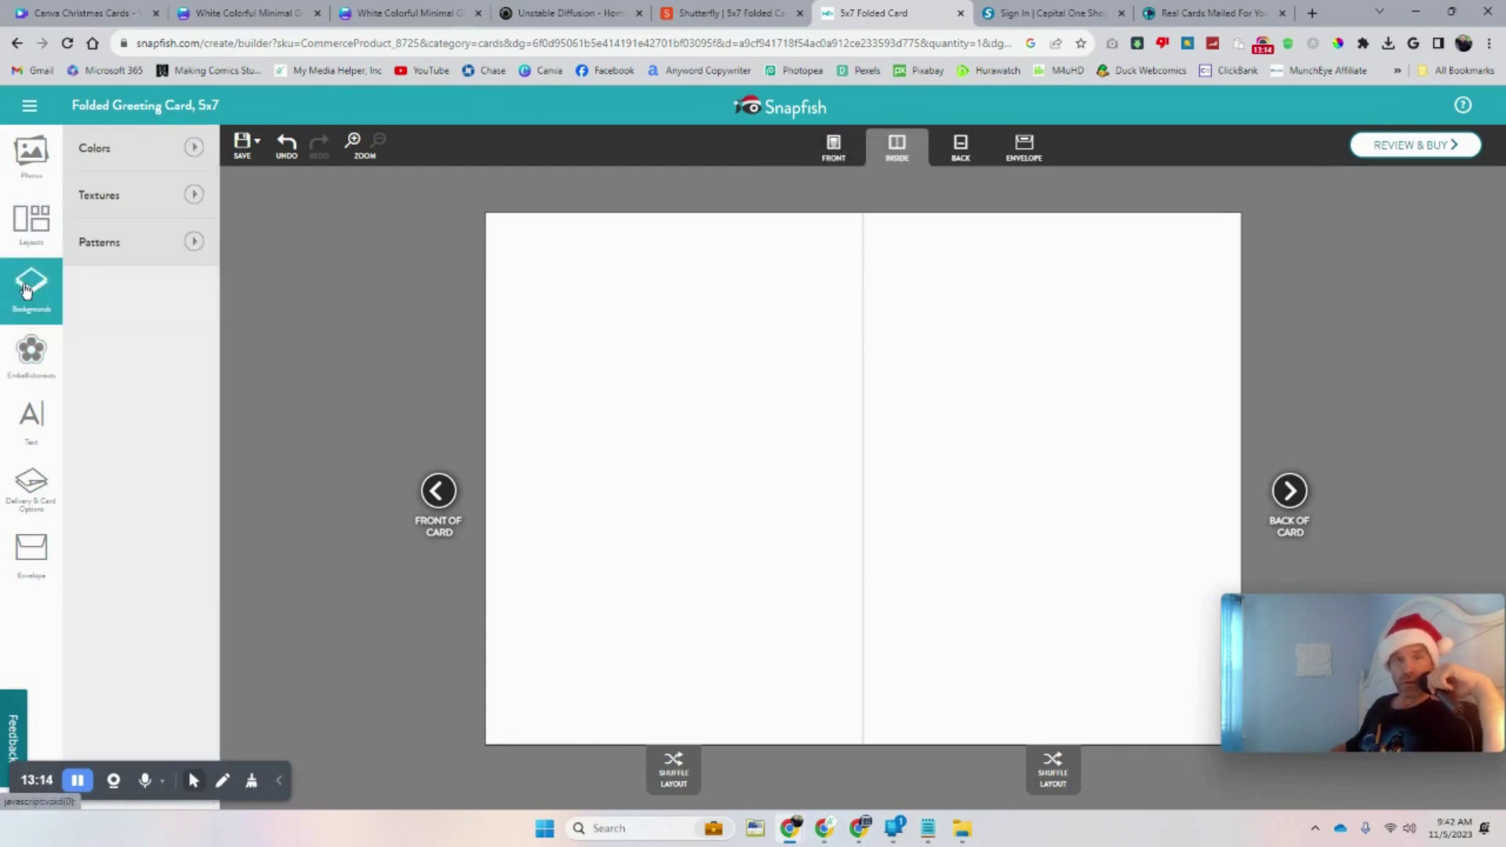
pyautogui.click(136, 155)
pyautogui.click(193, 196)
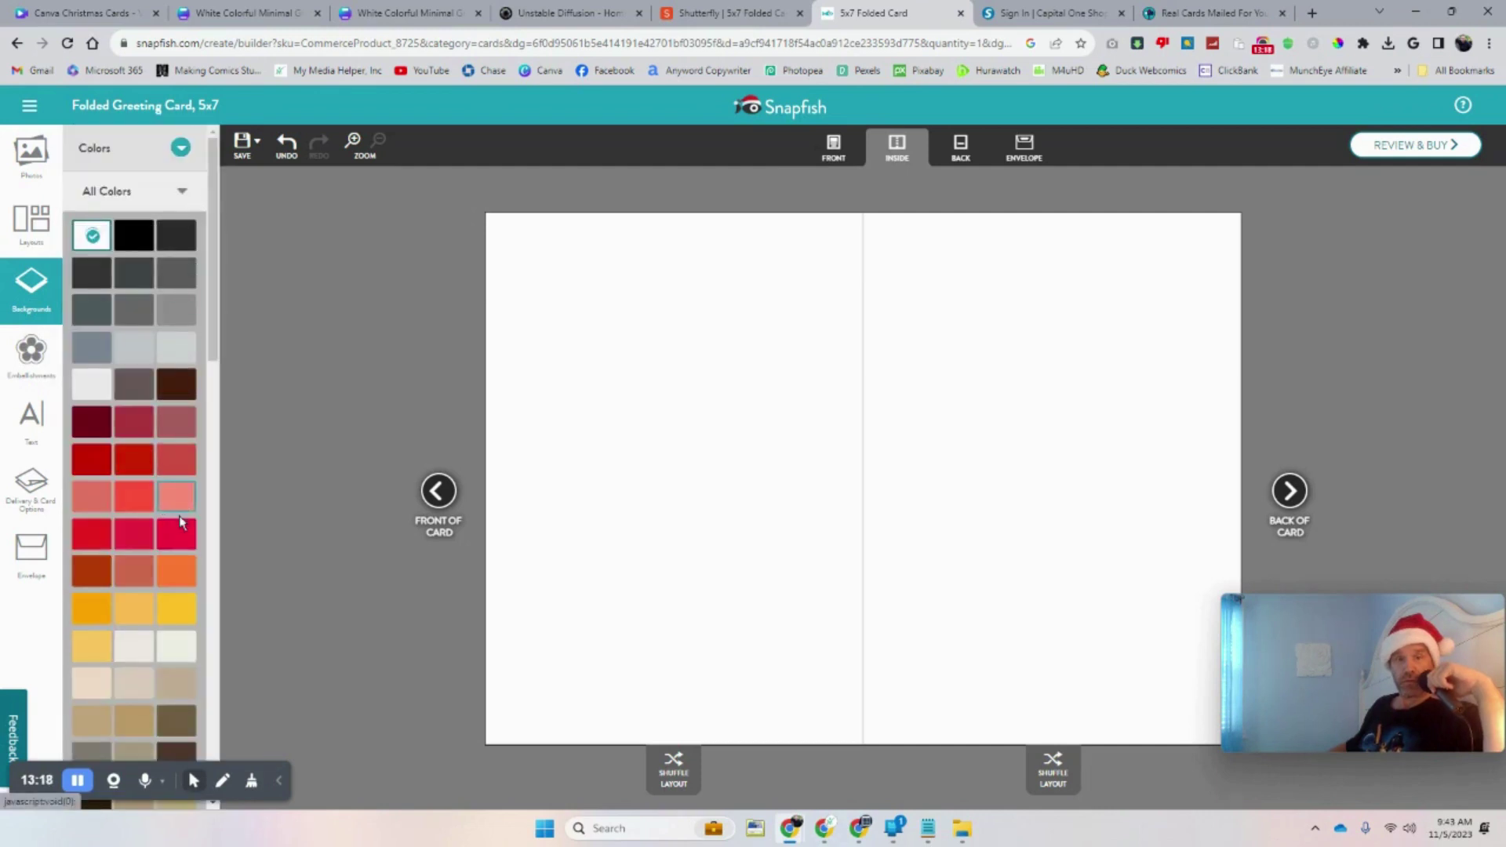
pyautogui.click(134, 535)
# Give the right inside panel the same red background, then view the back of the card
pyautogui.click(32, 224)
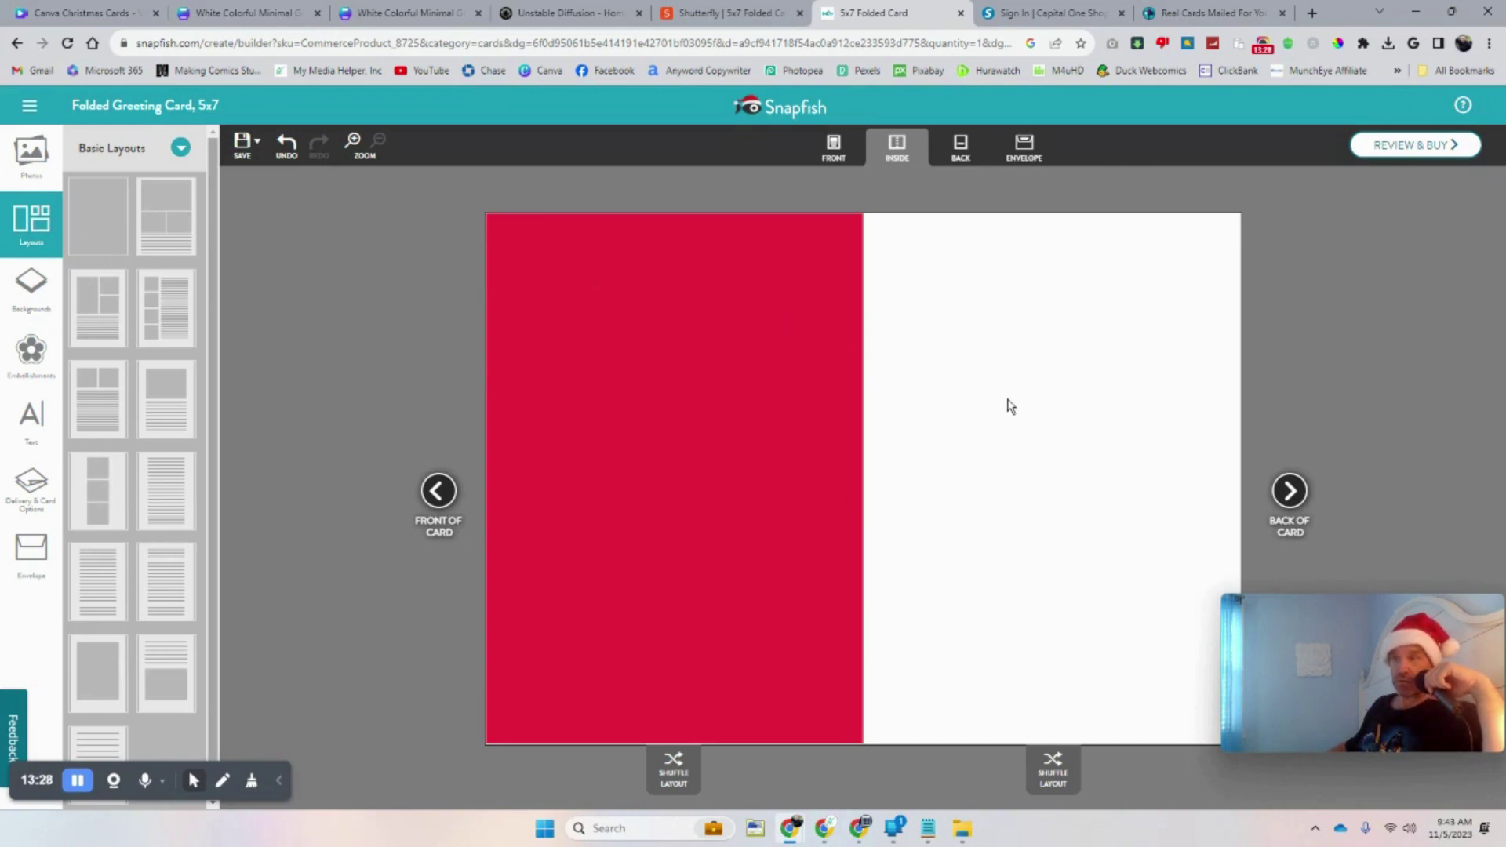
pyautogui.click(36, 296)
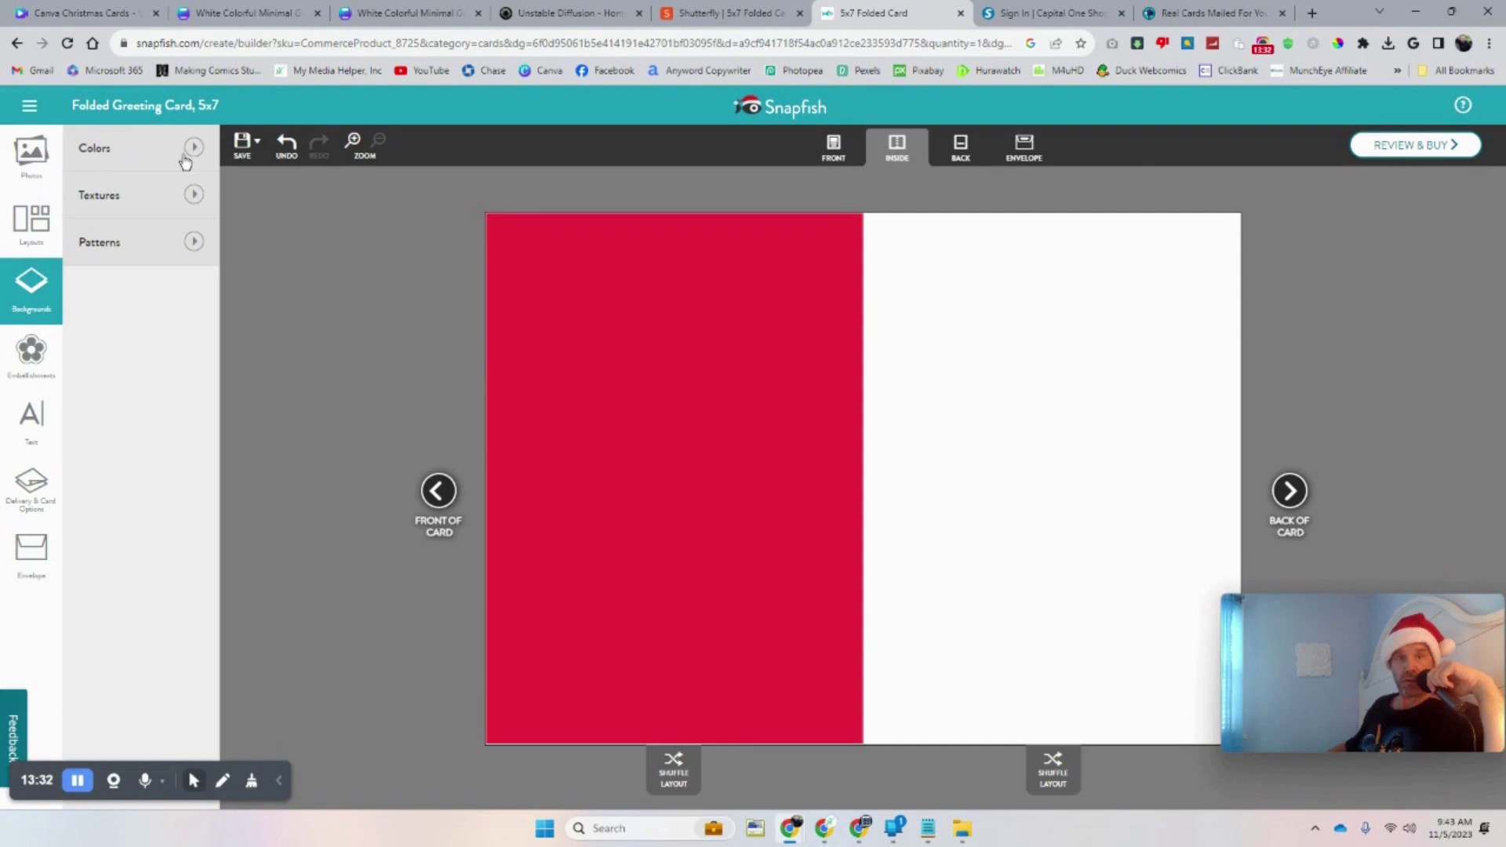
pyautogui.click(186, 150)
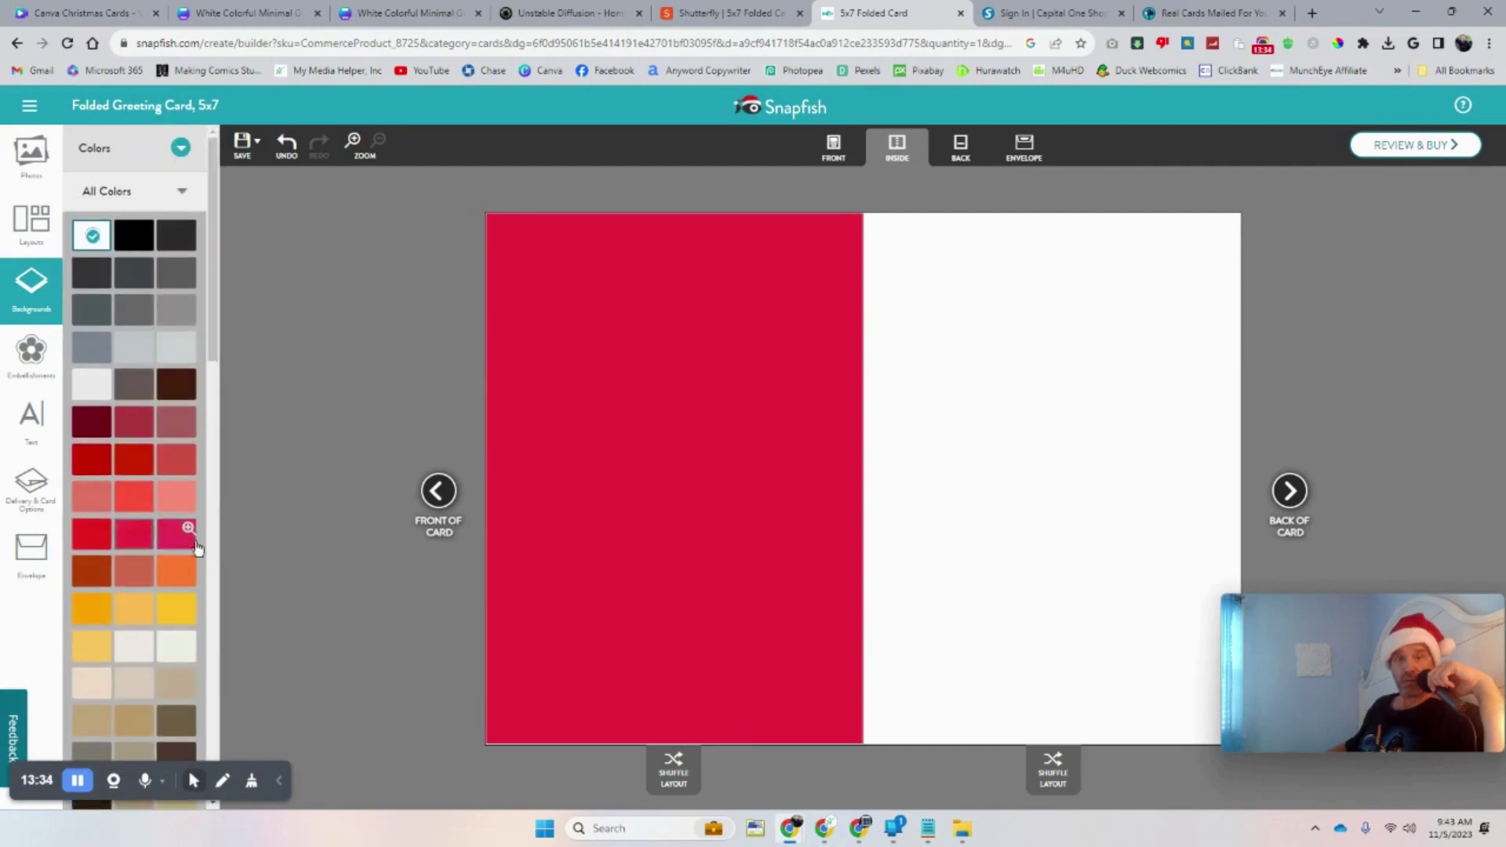
pyautogui.click(135, 535)
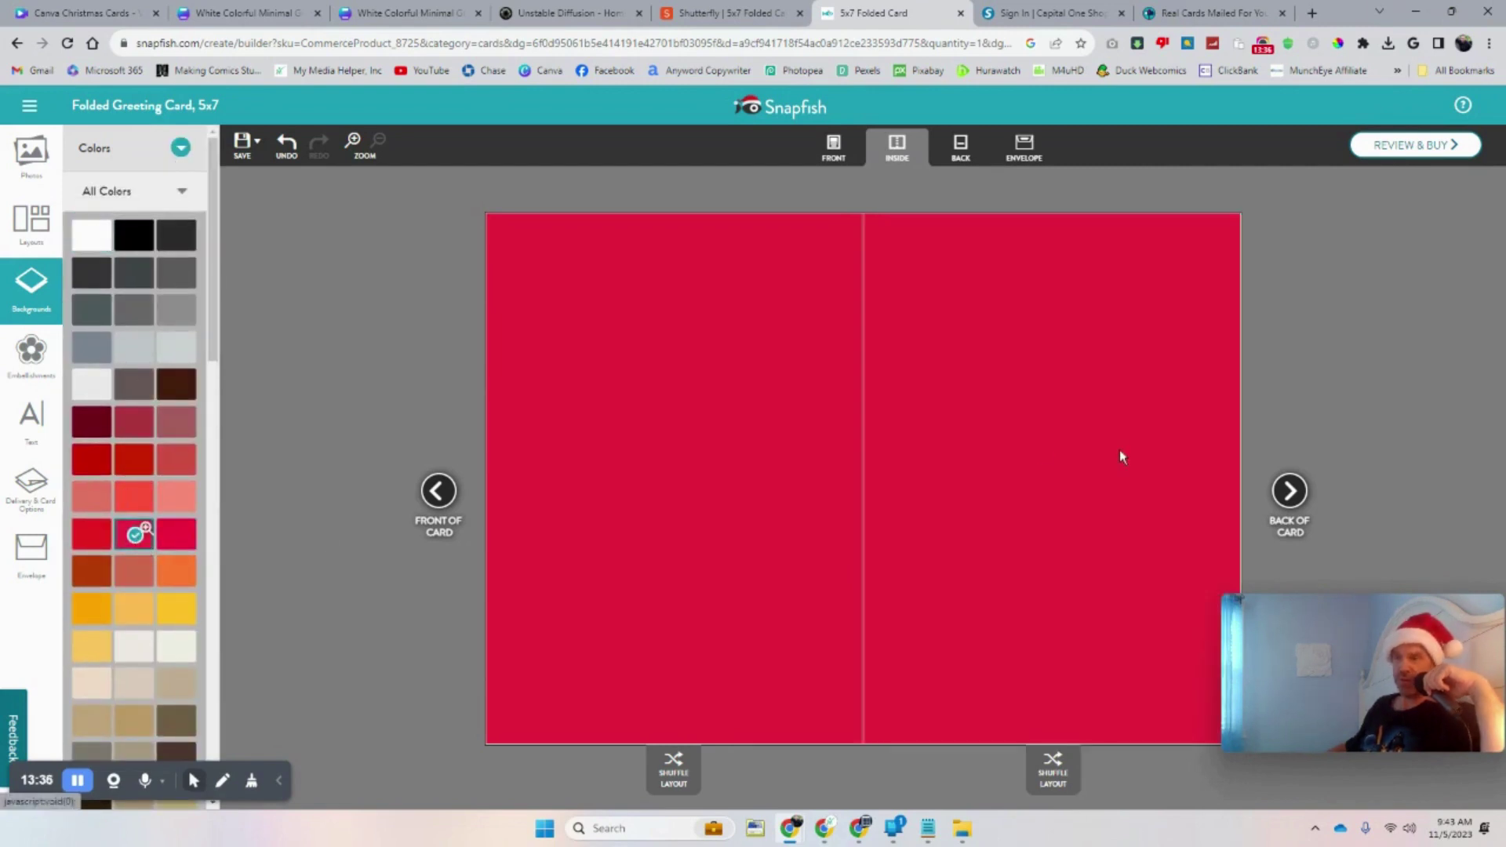
pyautogui.click(1291, 494)
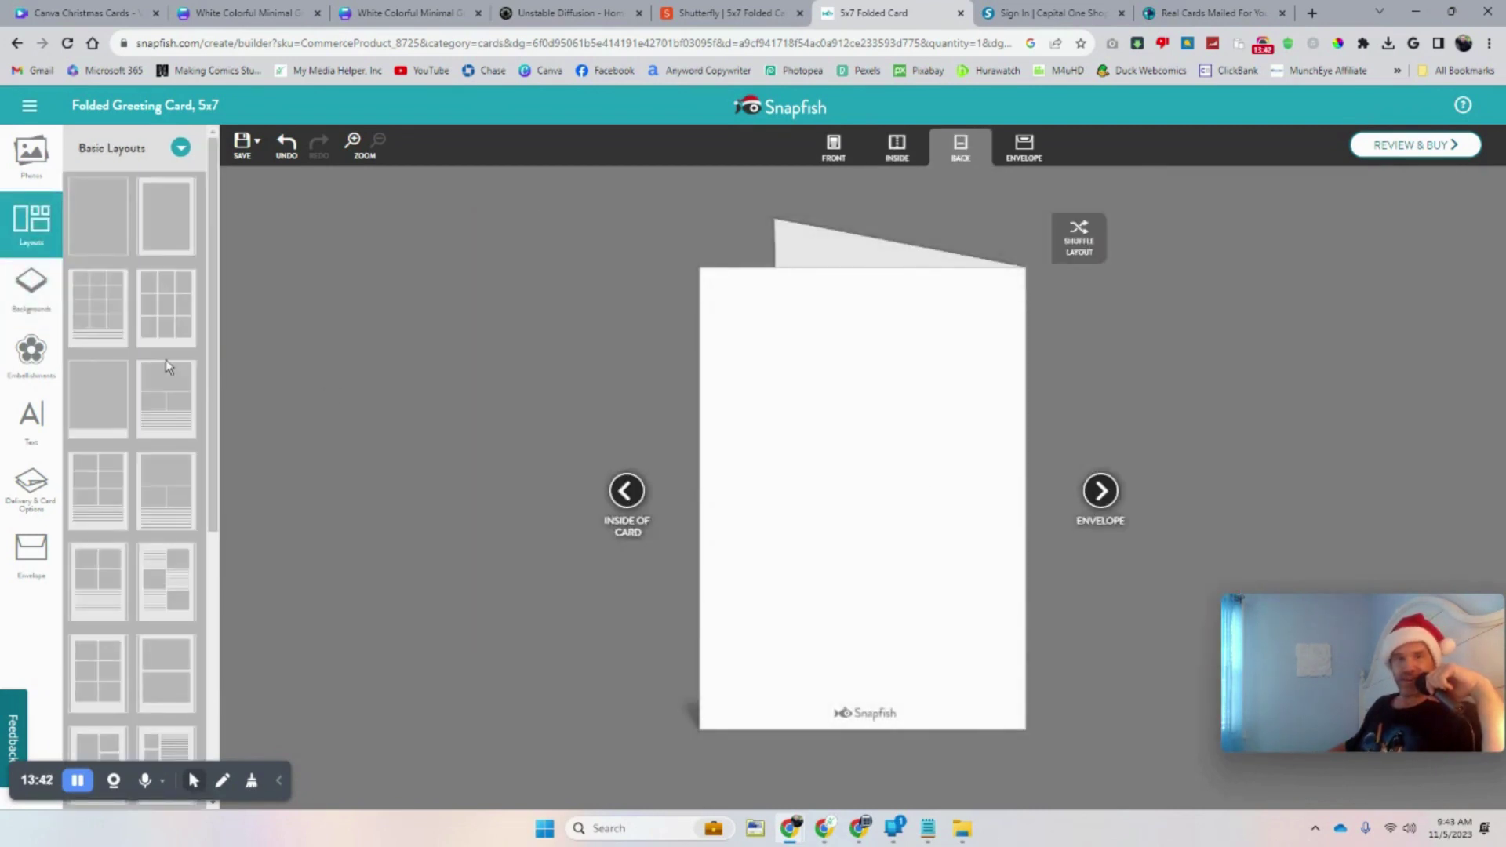
# Drop the uploaded plain red photo onto the back and resize it to the card edges
pyautogui.click(33, 157)
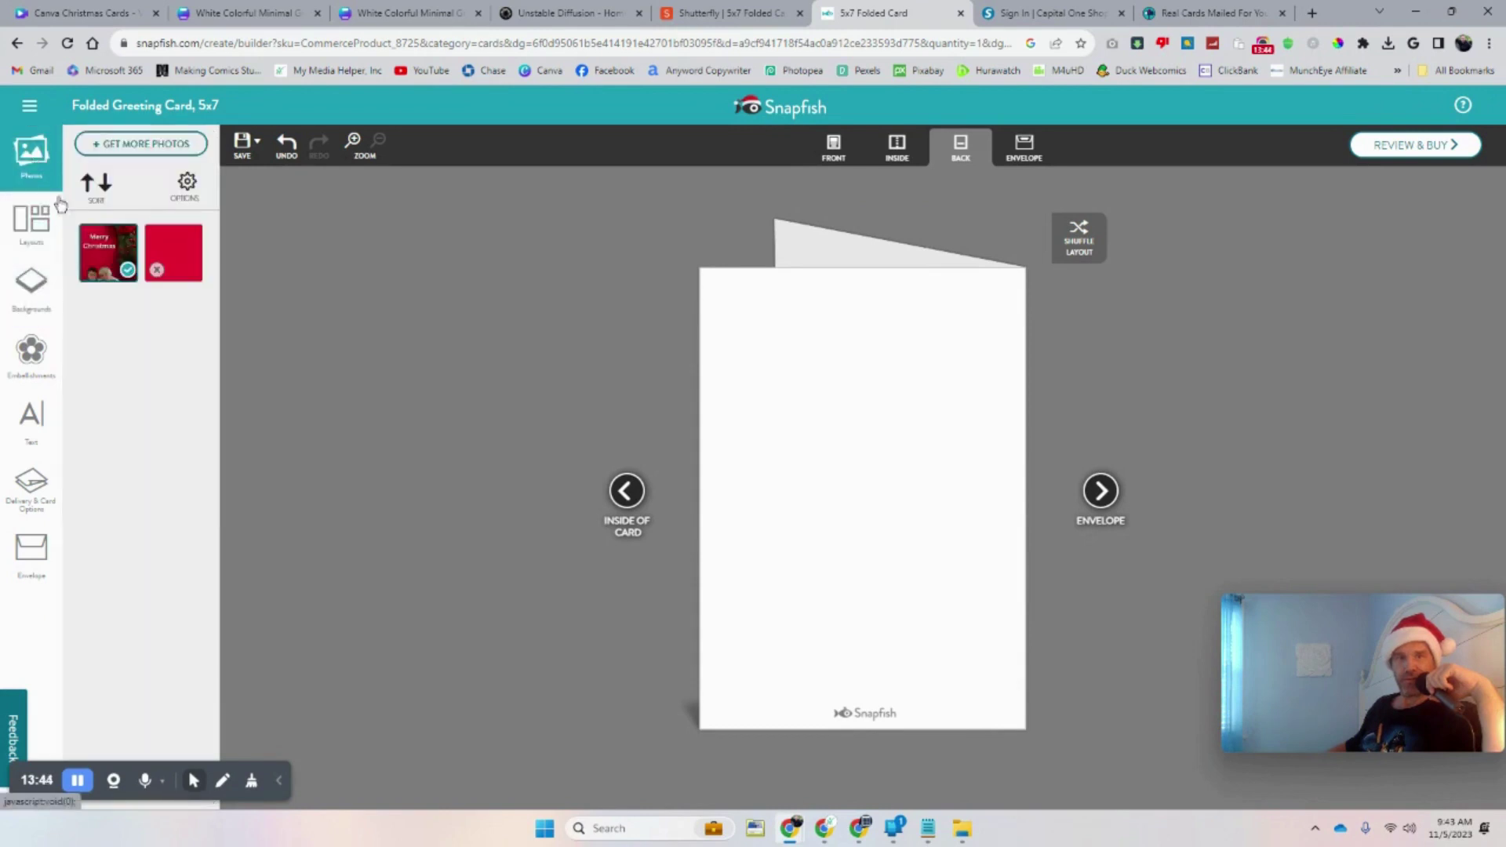
pyautogui.moveTo(174, 260); pyautogui.dragTo(863, 437)
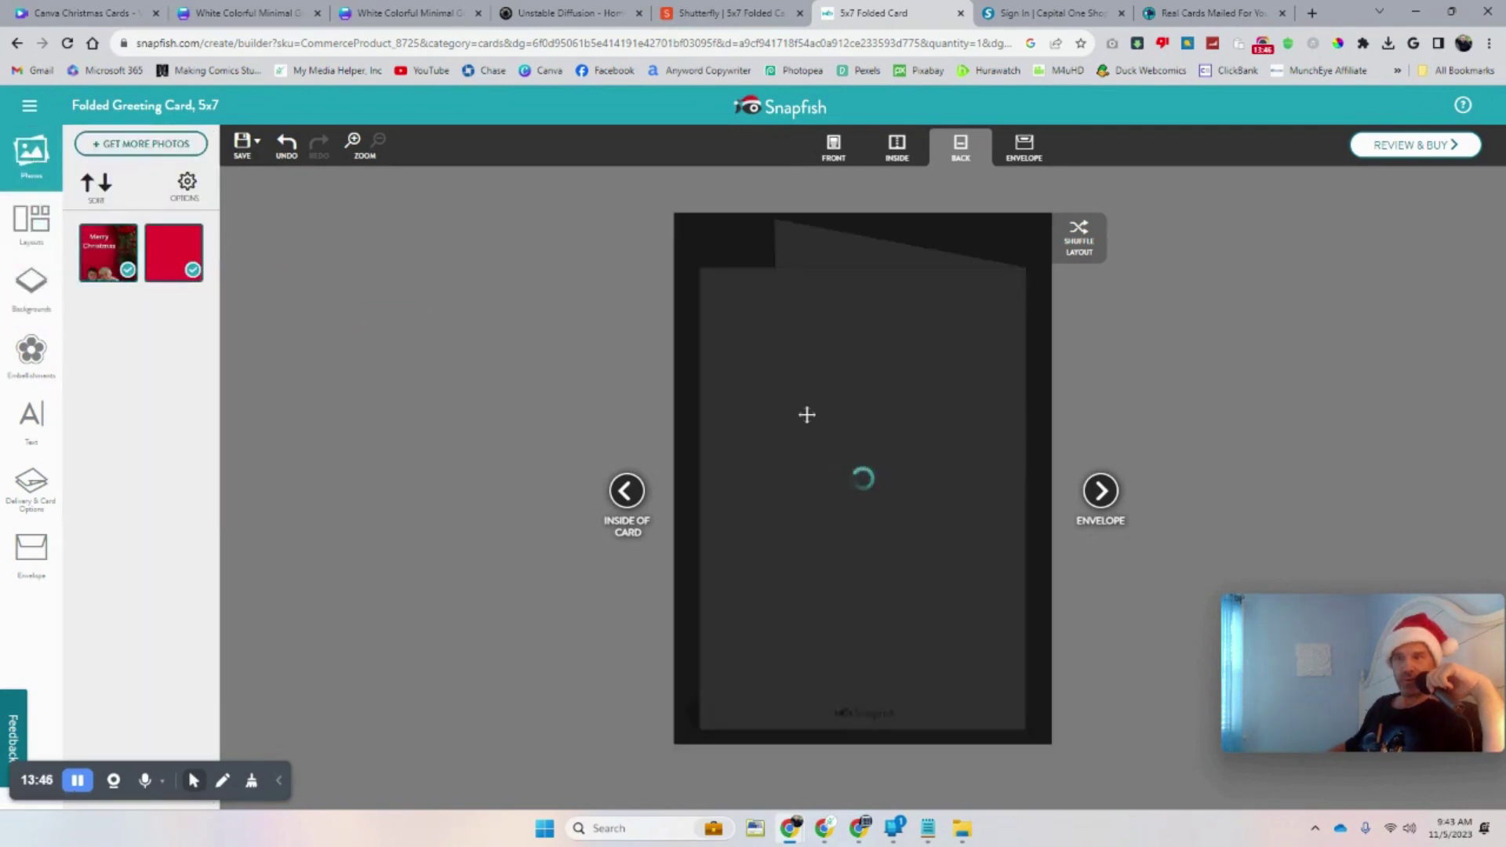
pyautogui.click(835, 483)
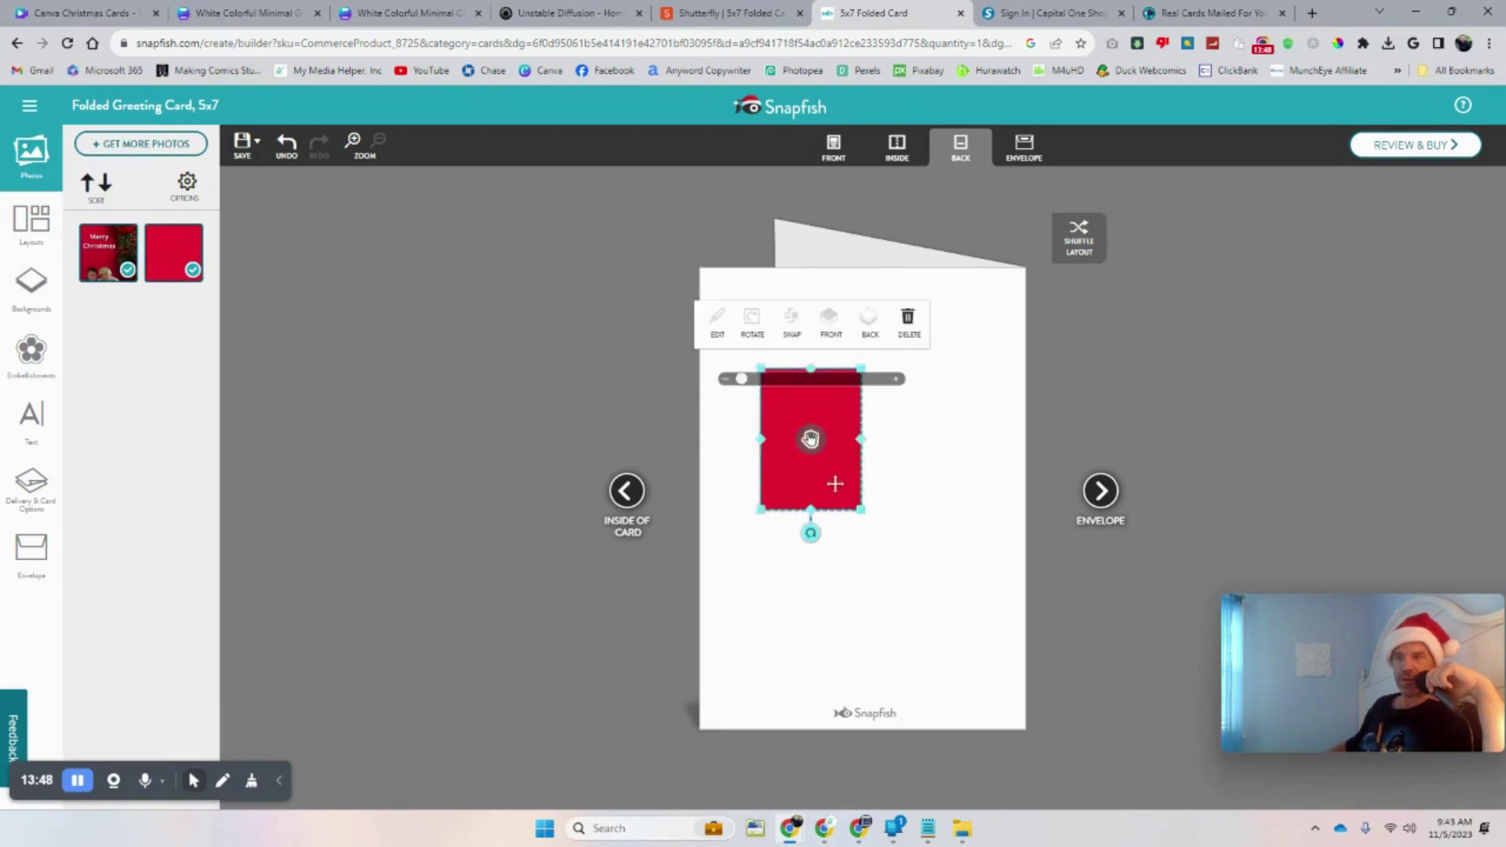
pyautogui.moveTo(858, 510); pyautogui.dragTo(1022, 734)
pyautogui.moveTo(938, 653); pyautogui.dragTo(942, 652)
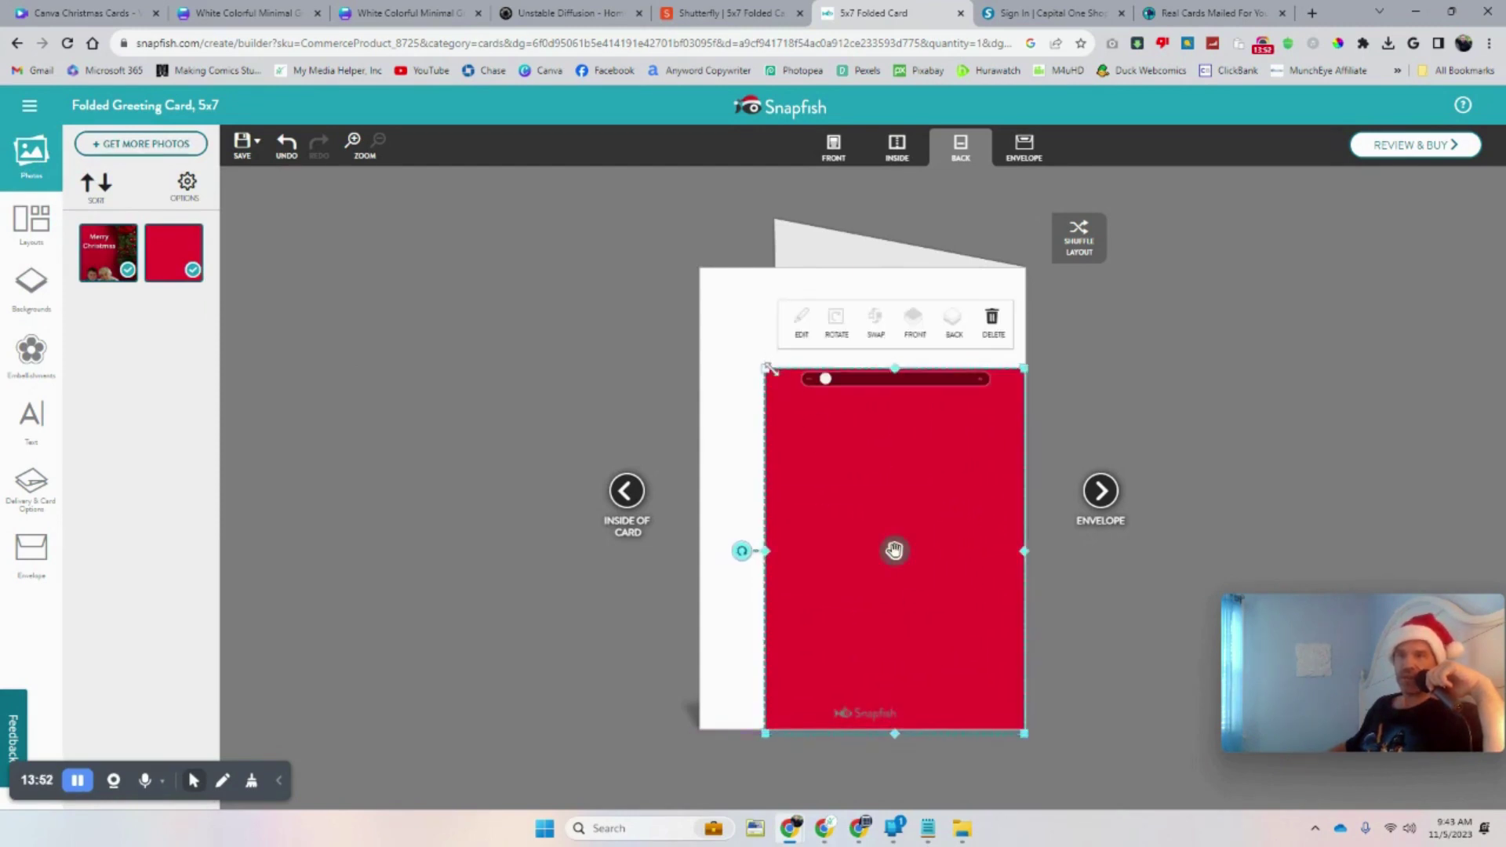
pyautogui.moveTo(767, 369); pyautogui.dragTo(698, 267)
pyautogui.moveTo(753, 340); pyautogui.dragTo(764, 350)
pyautogui.click(328, 323)
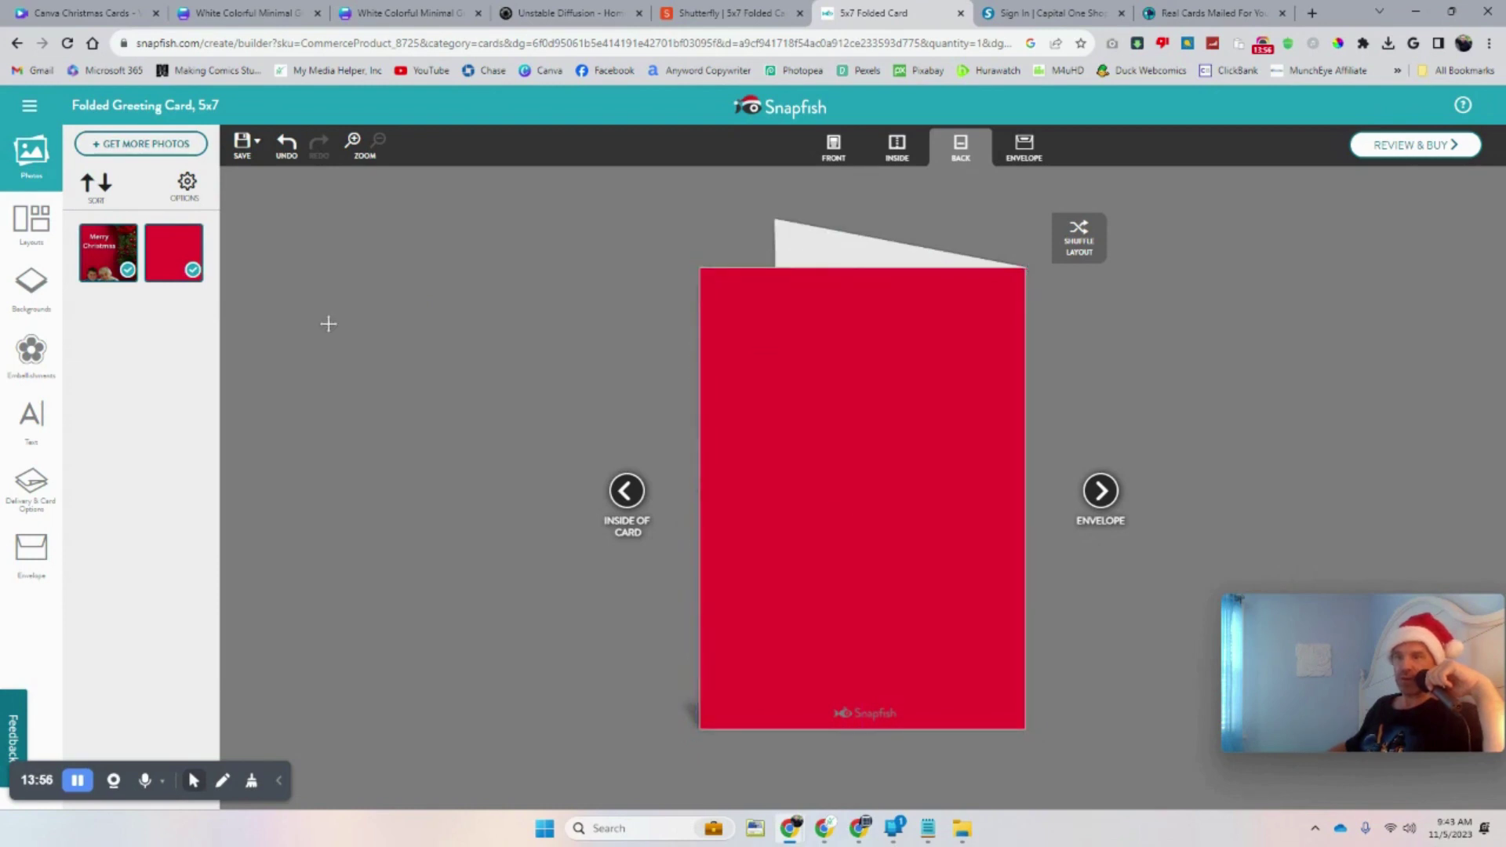
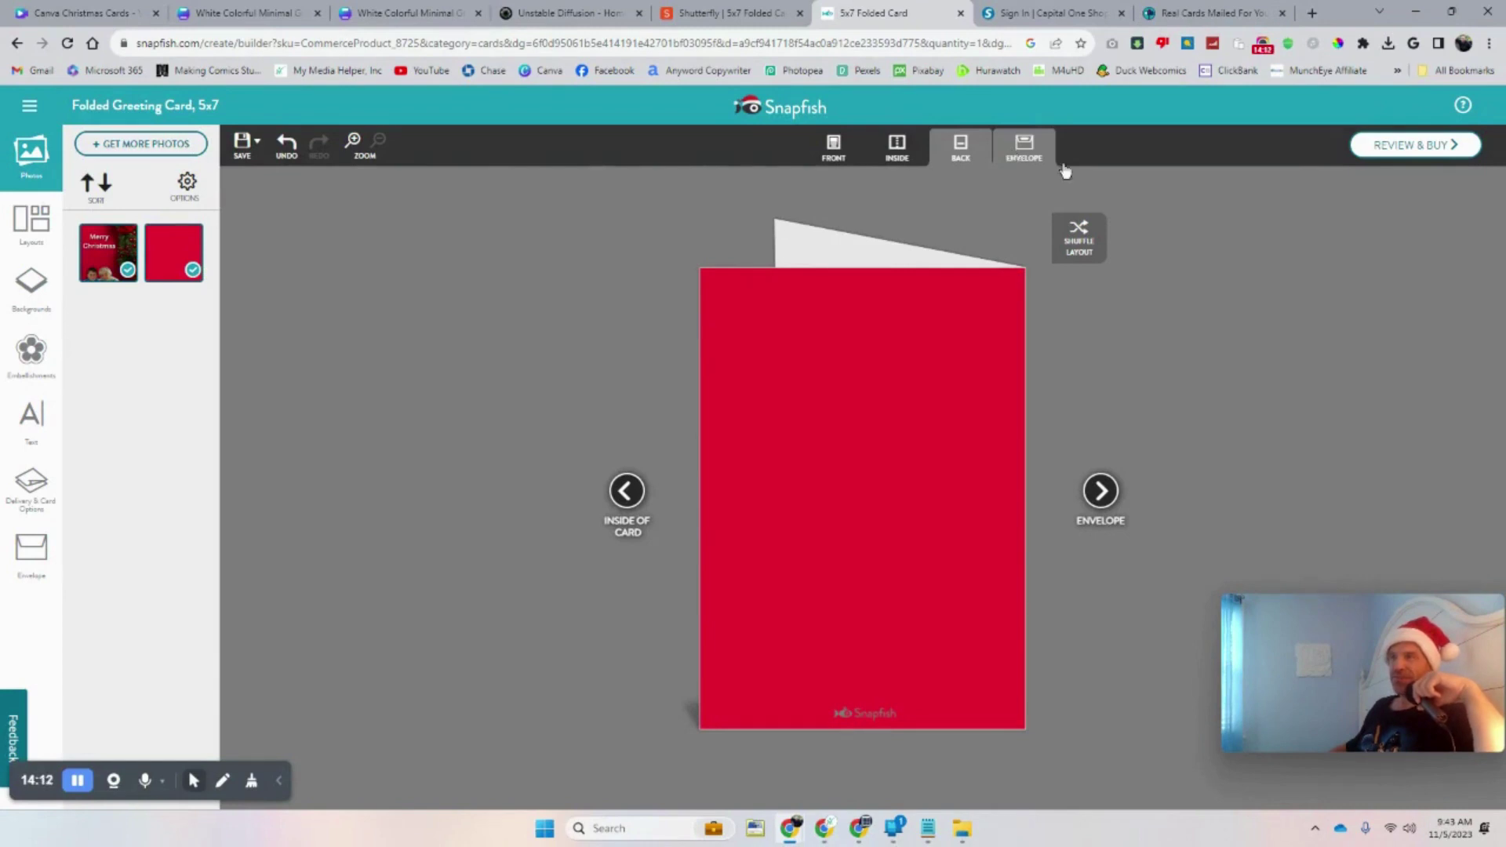
# Try the card's envelope options, starting a return-address edit and then undoing it
pyautogui.click(1024, 145)
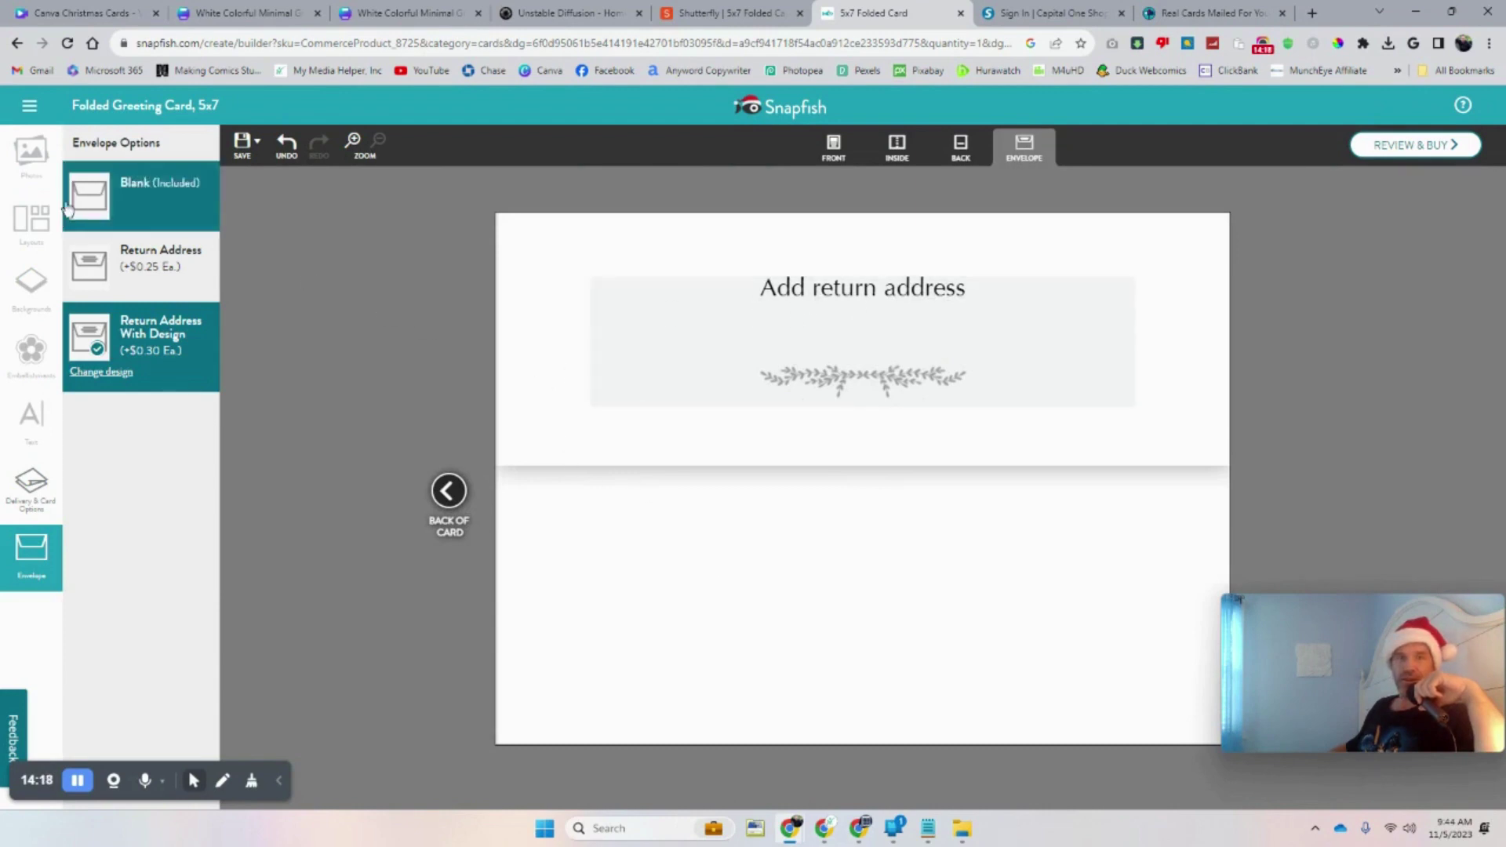
pyautogui.click(151, 213)
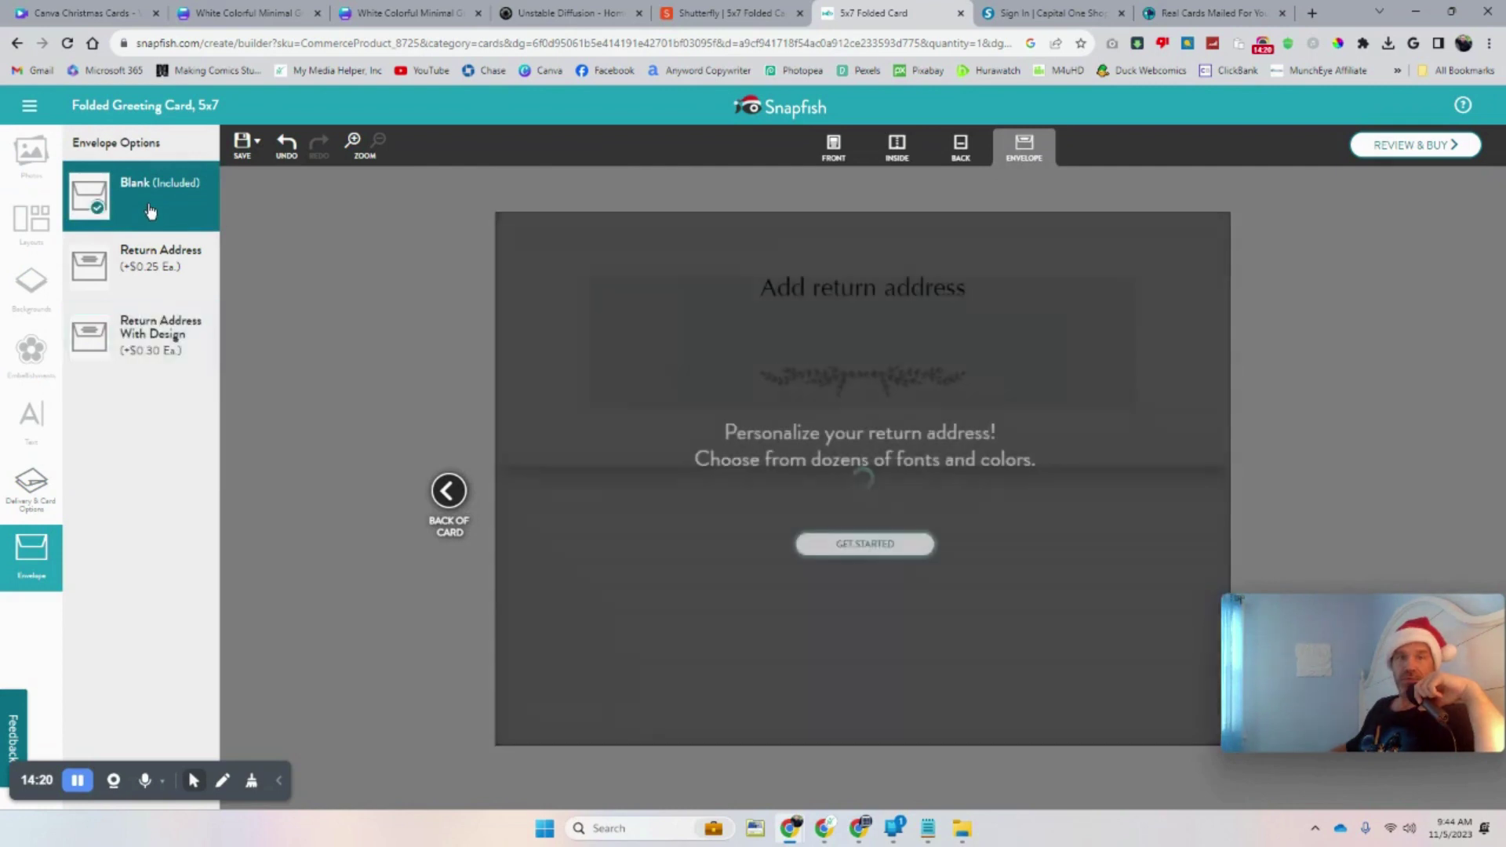
pyautogui.click(863, 545)
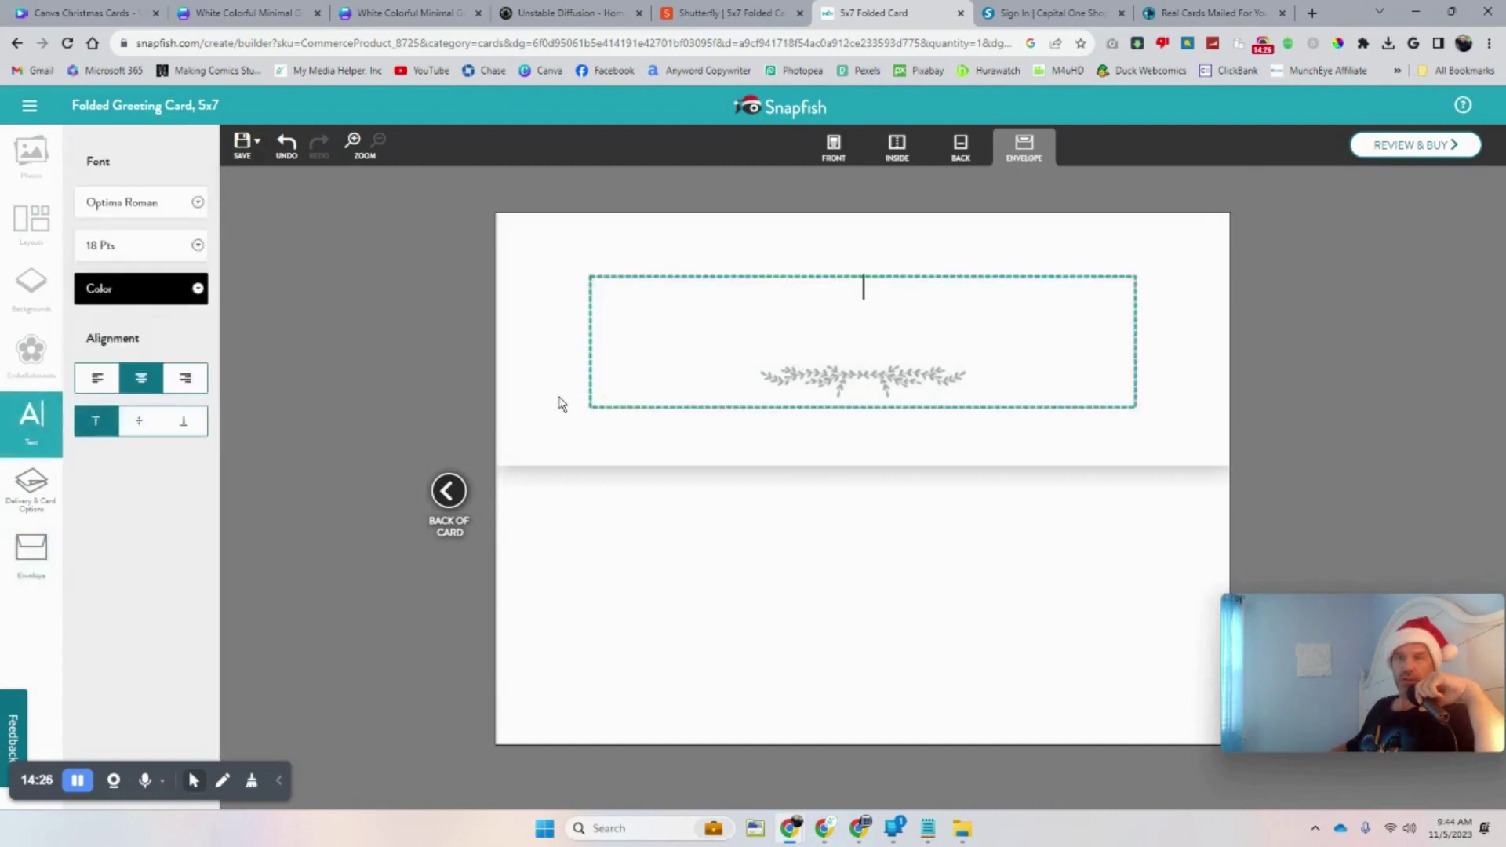
pyautogui.click(553, 394)
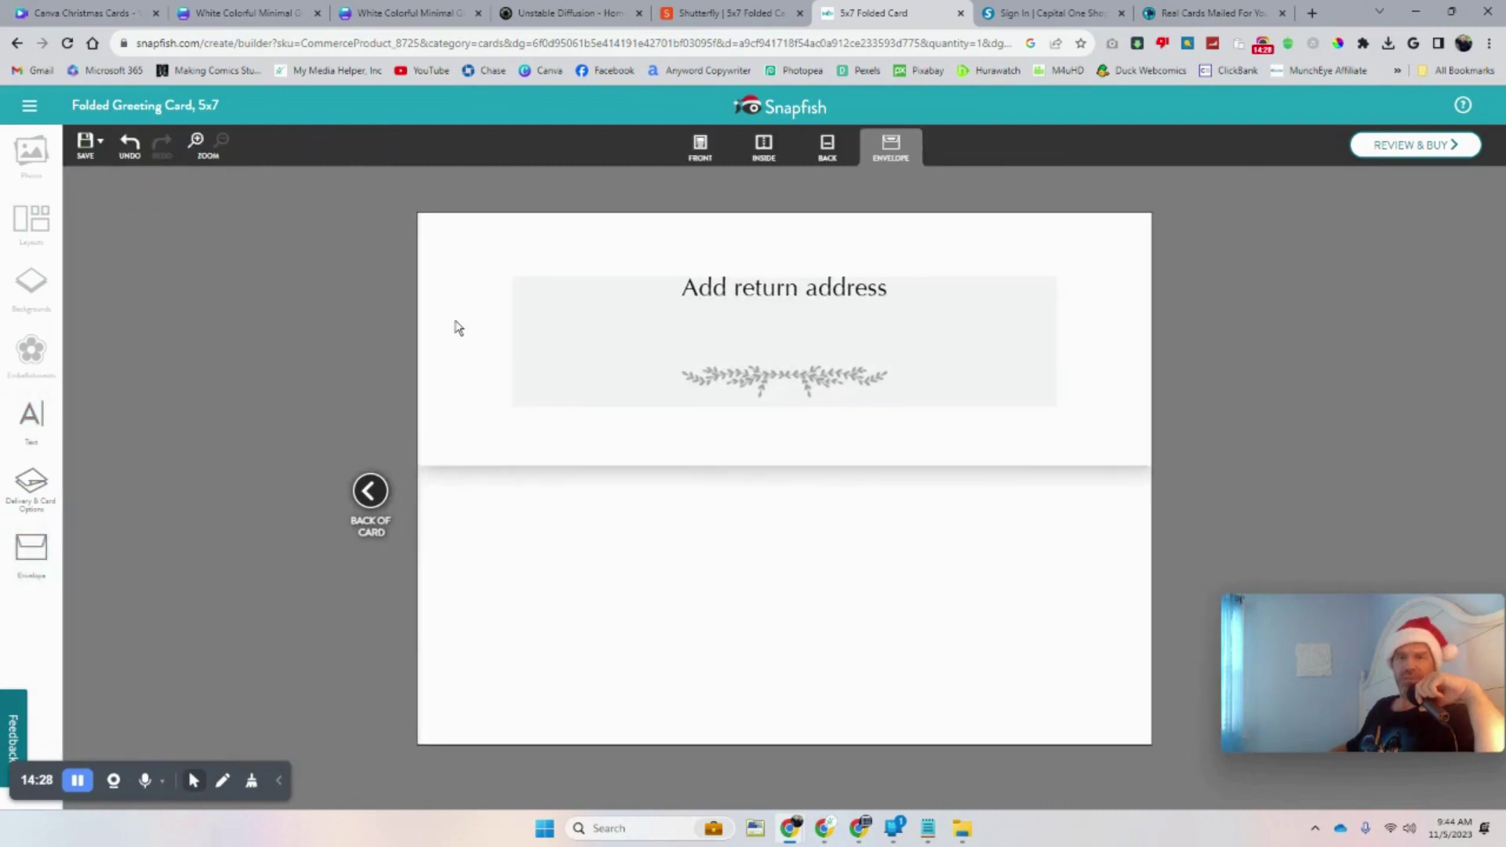
pyautogui.click(131, 150)
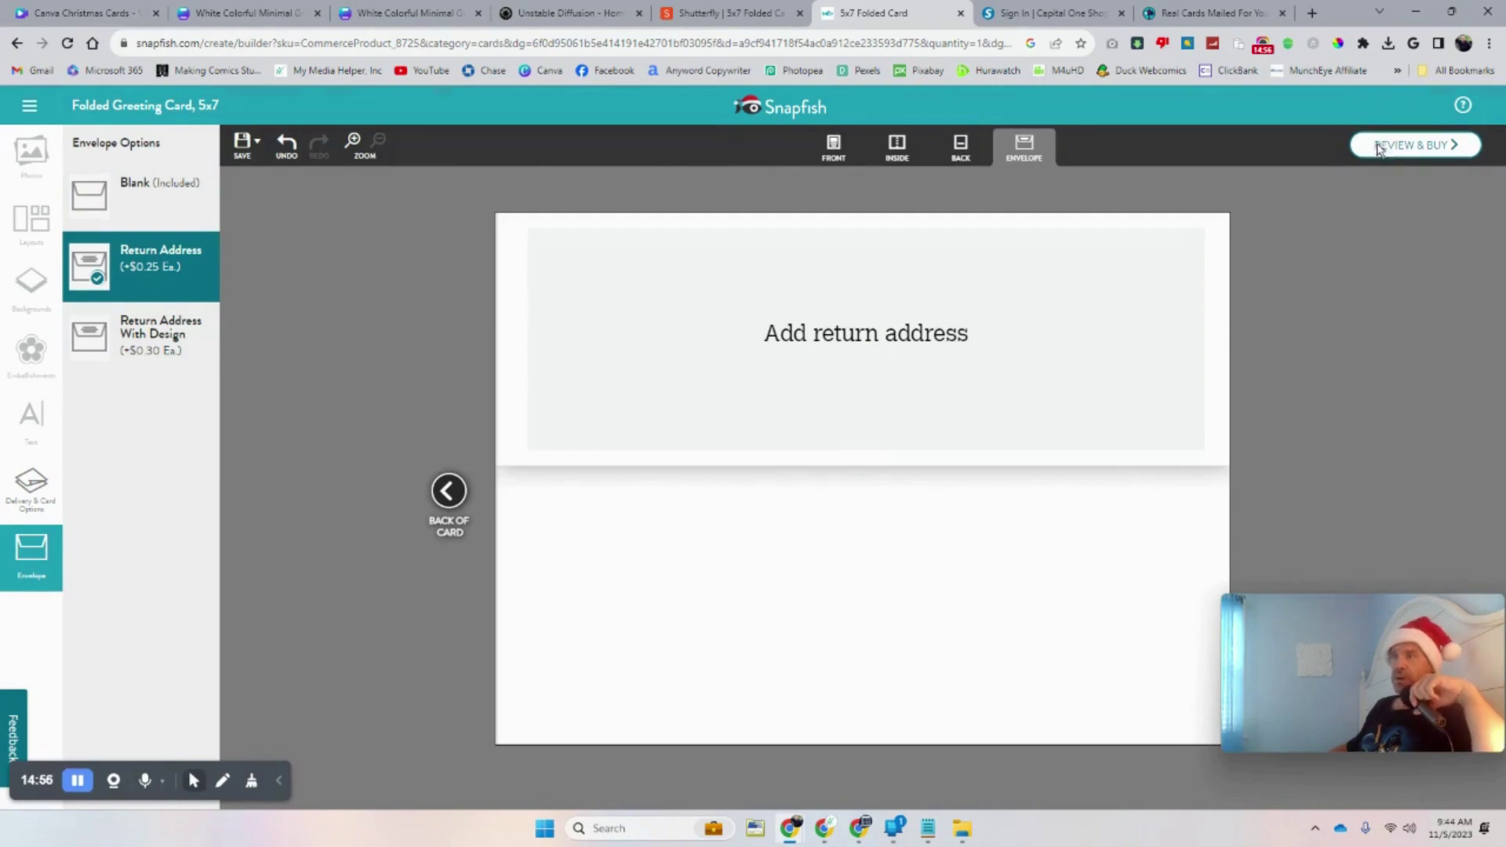
# Proceed to the card's review page and preview its inside and back
pyautogui.click(1392, 146)
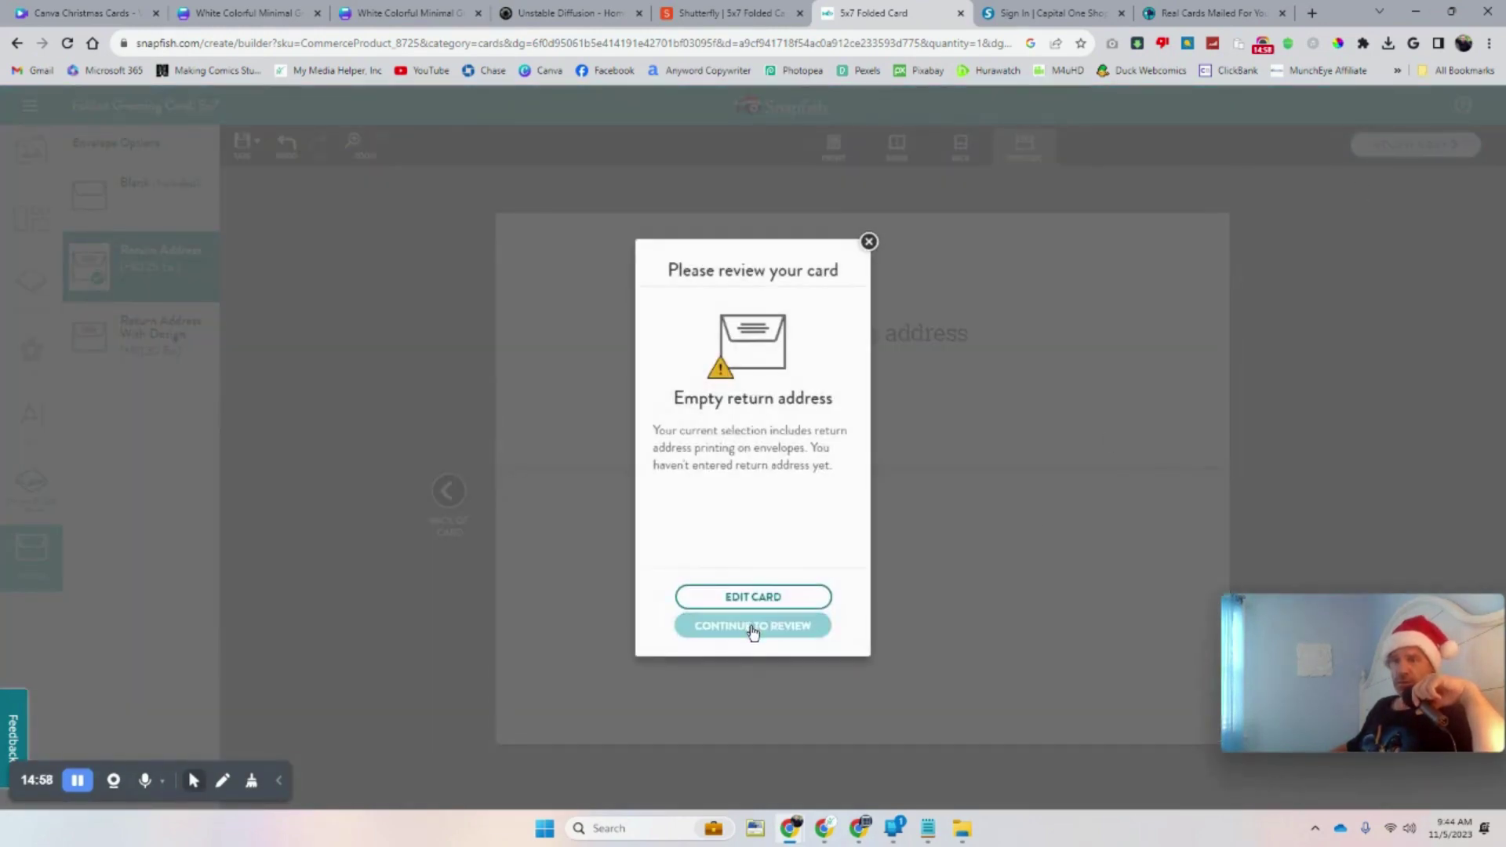
pyautogui.click(751, 627)
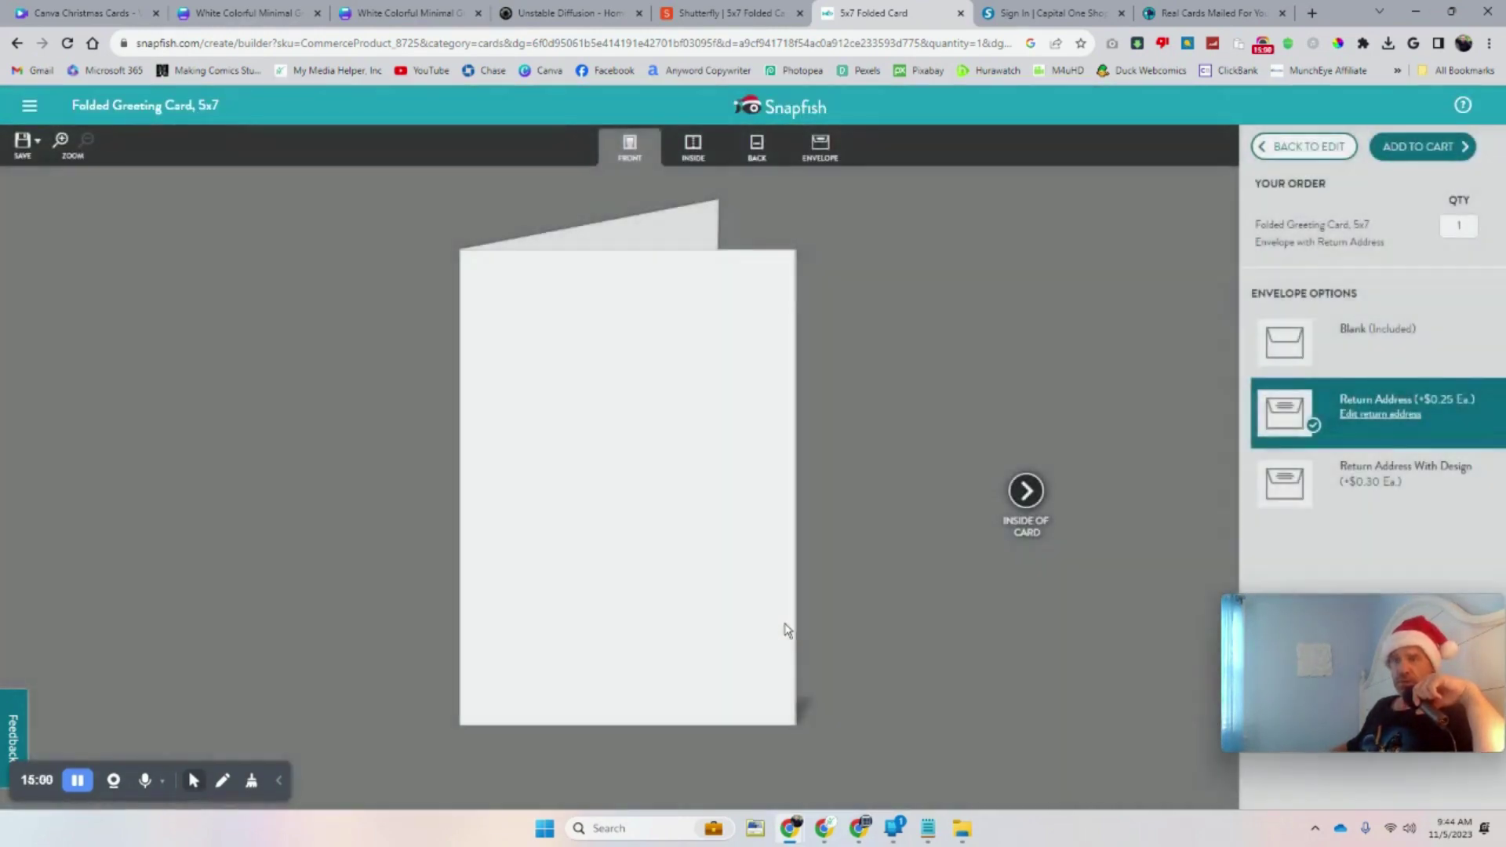
pyautogui.click(1026, 492)
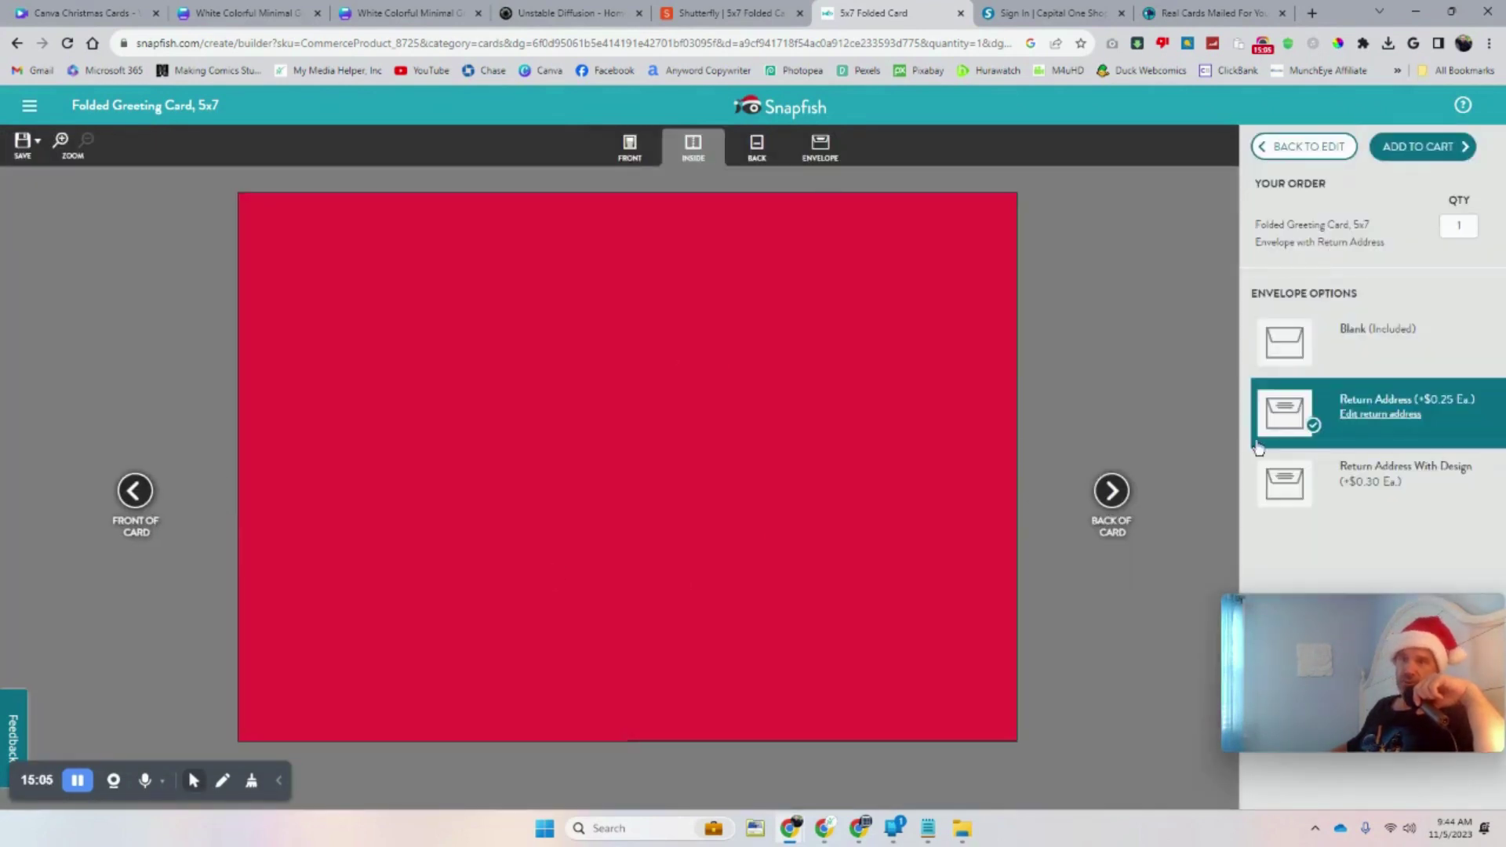
pyautogui.click(1121, 493)
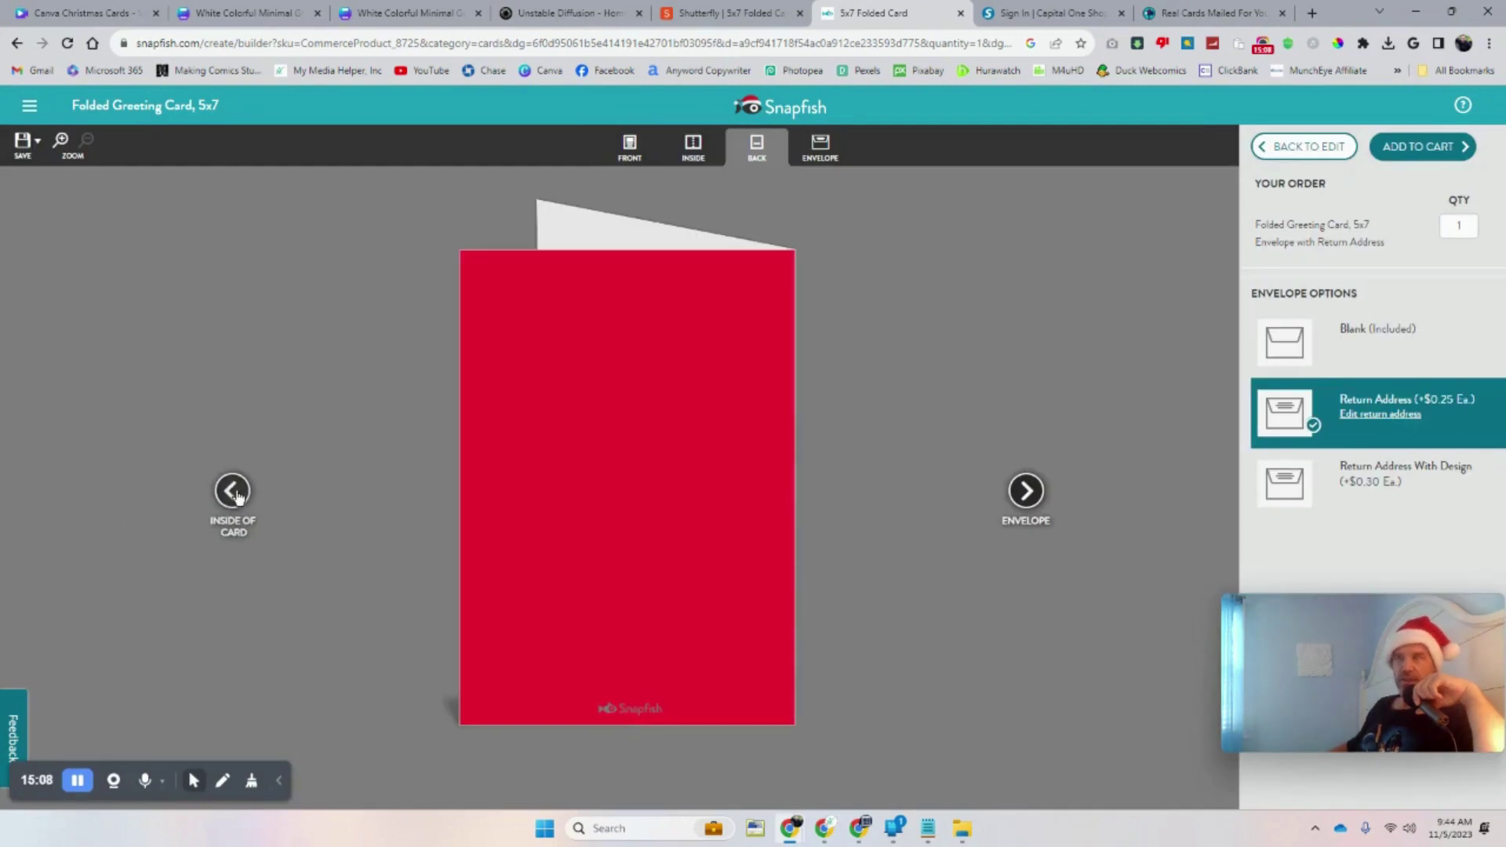
pyautogui.click(243, 496)
# Add a text box, enlarge it and move it to the upper left of the inside spread
pyautogui.click(1296, 149)
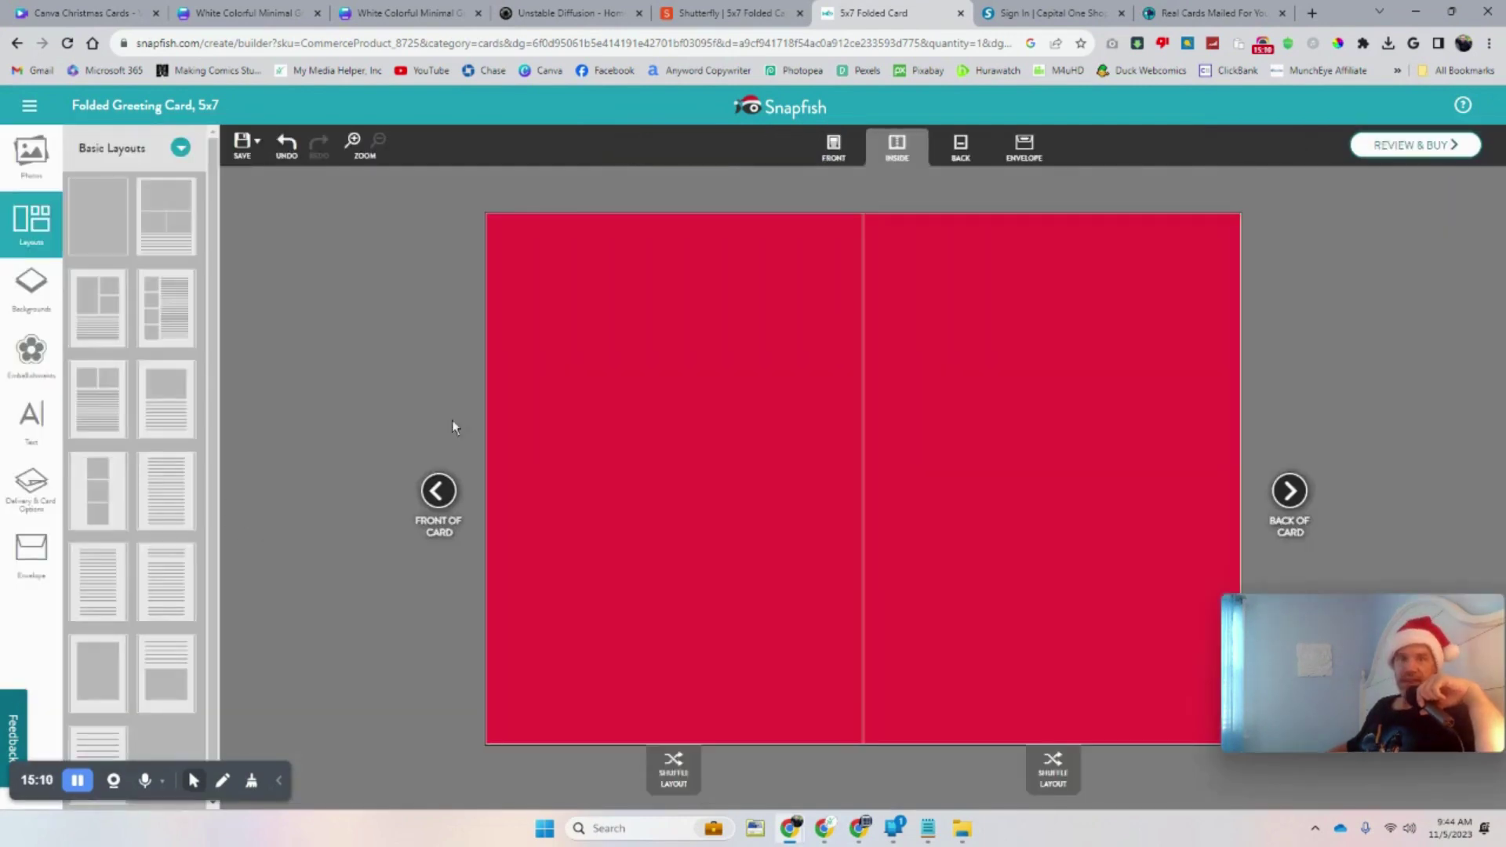
pyautogui.click(35, 420)
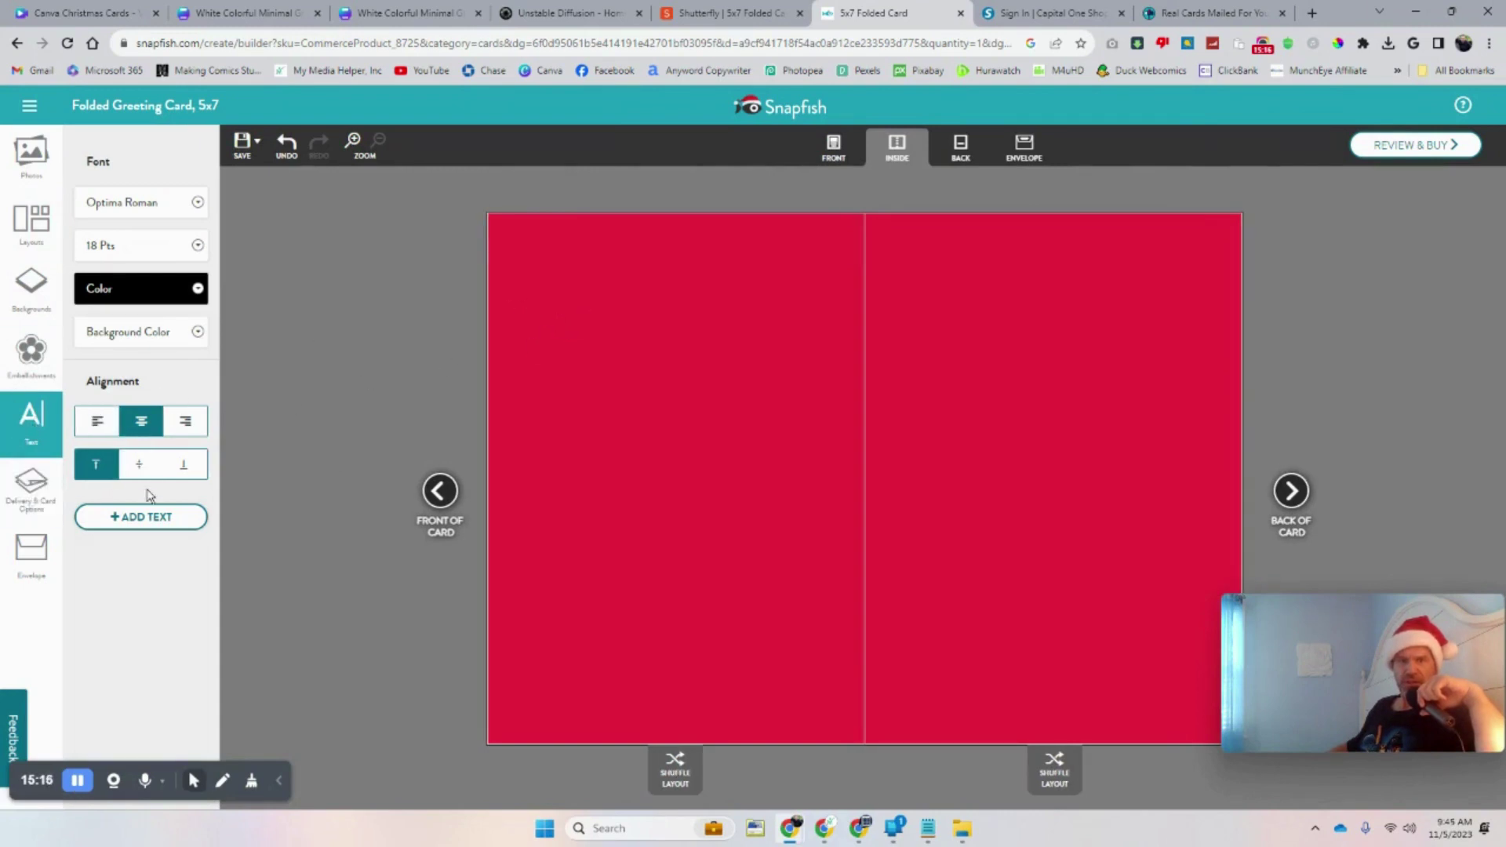
pyautogui.click(151, 518)
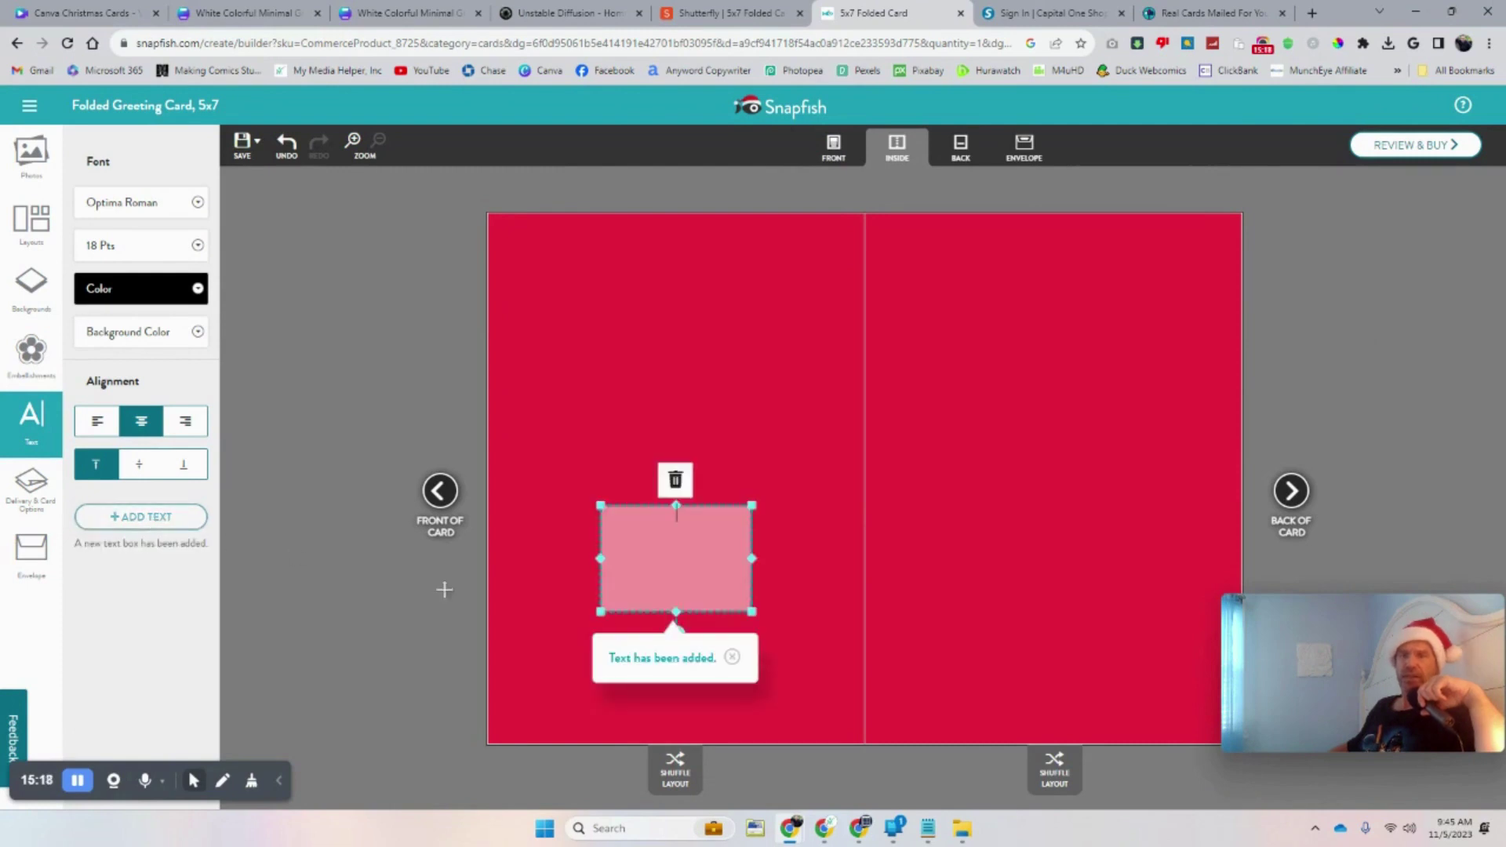
pyautogui.moveTo(753, 505); pyautogui.dragTo(809, 459)
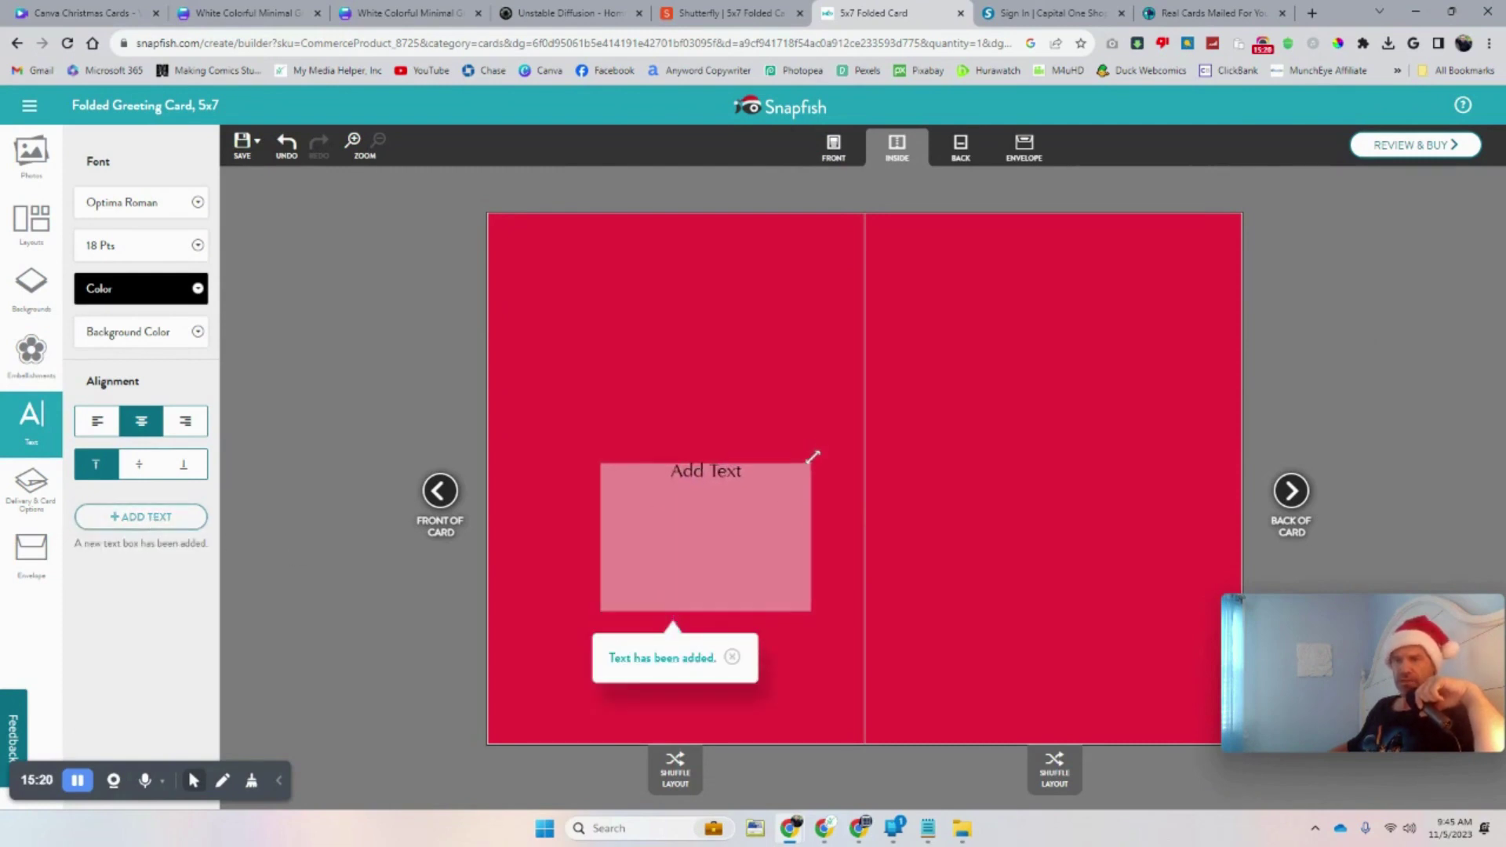
pyautogui.moveTo(703, 556); pyautogui.dragTo(654, 391)
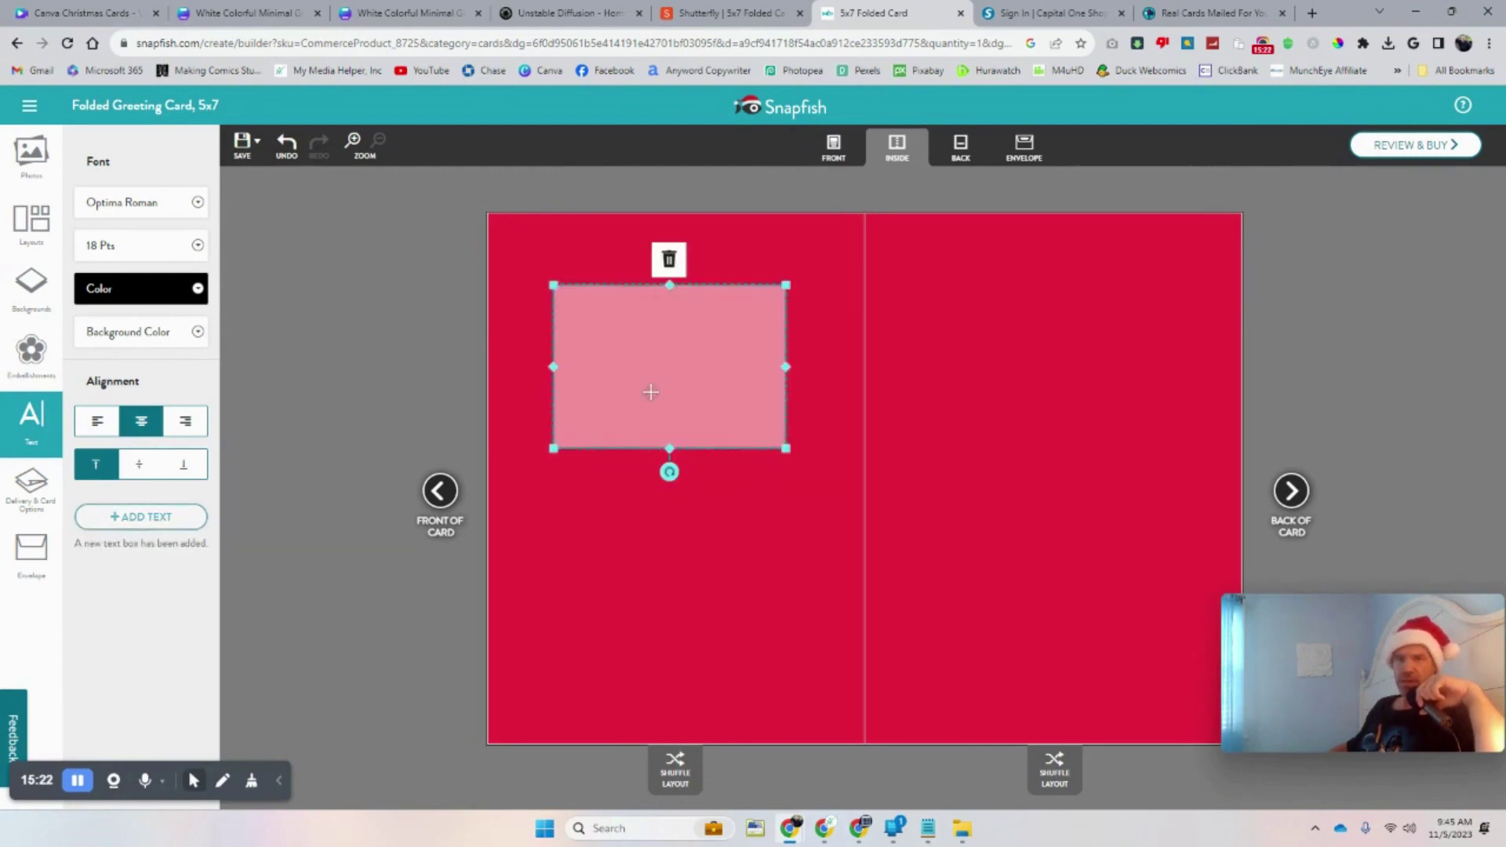
# Upload signature.png from the computer into the card's photos
pyautogui.click(27, 179)
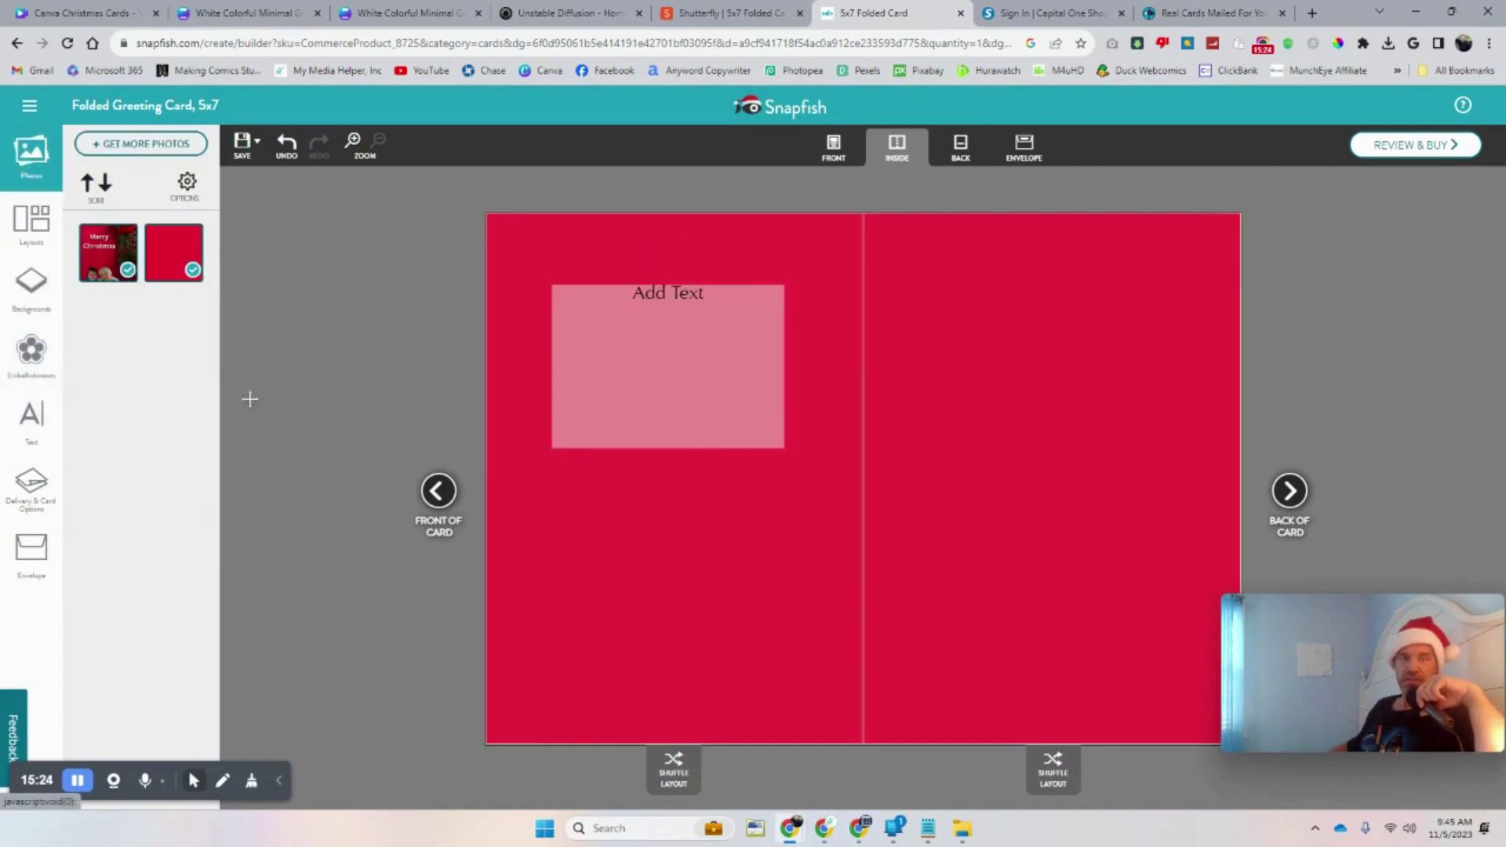
pyautogui.click(138, 145)
pyautogui.click(151, 206)
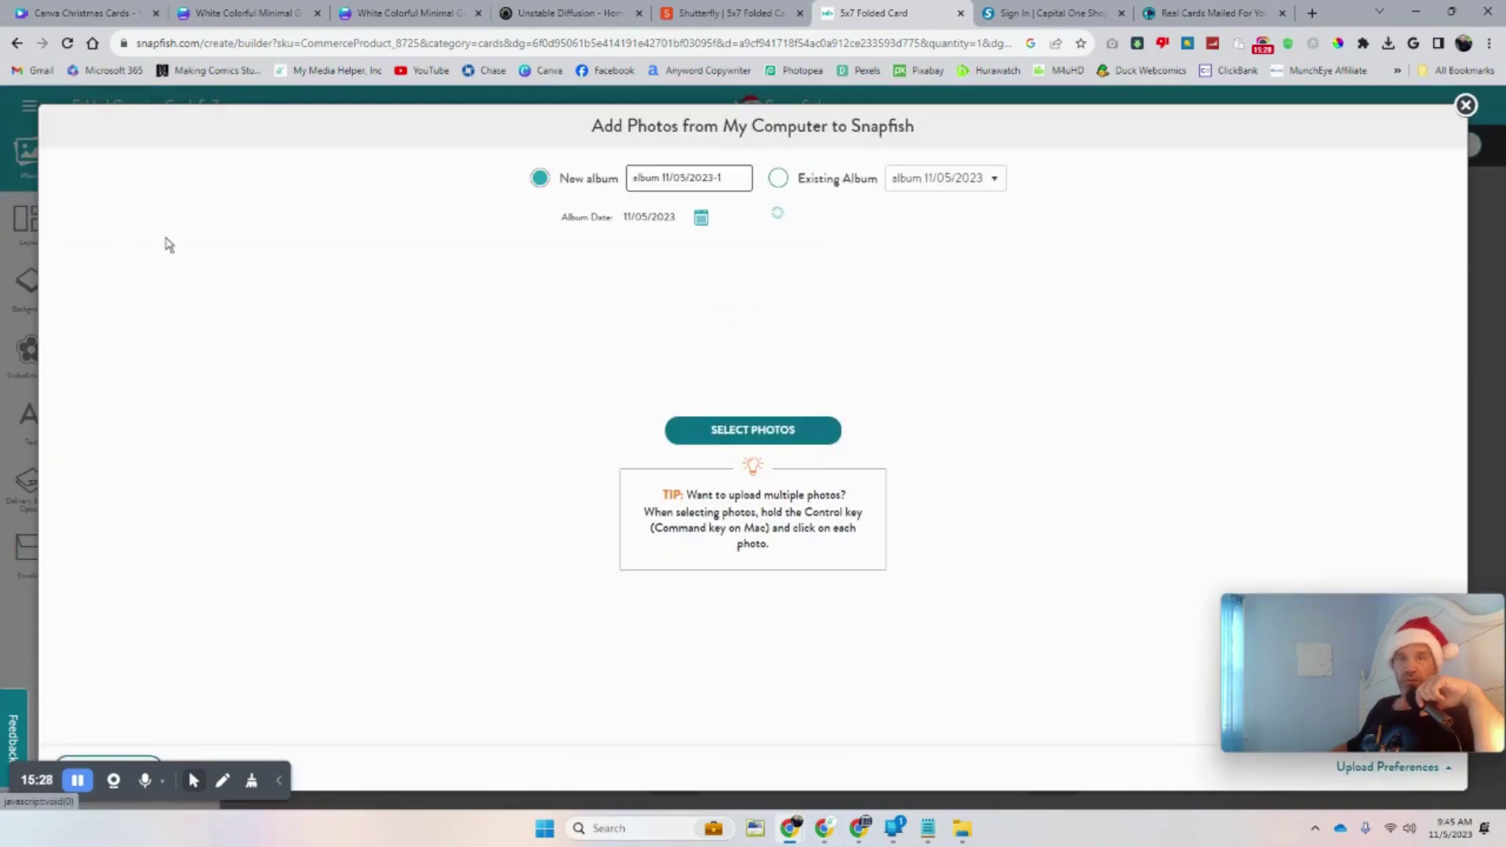
pyautogui.click(803, 434)
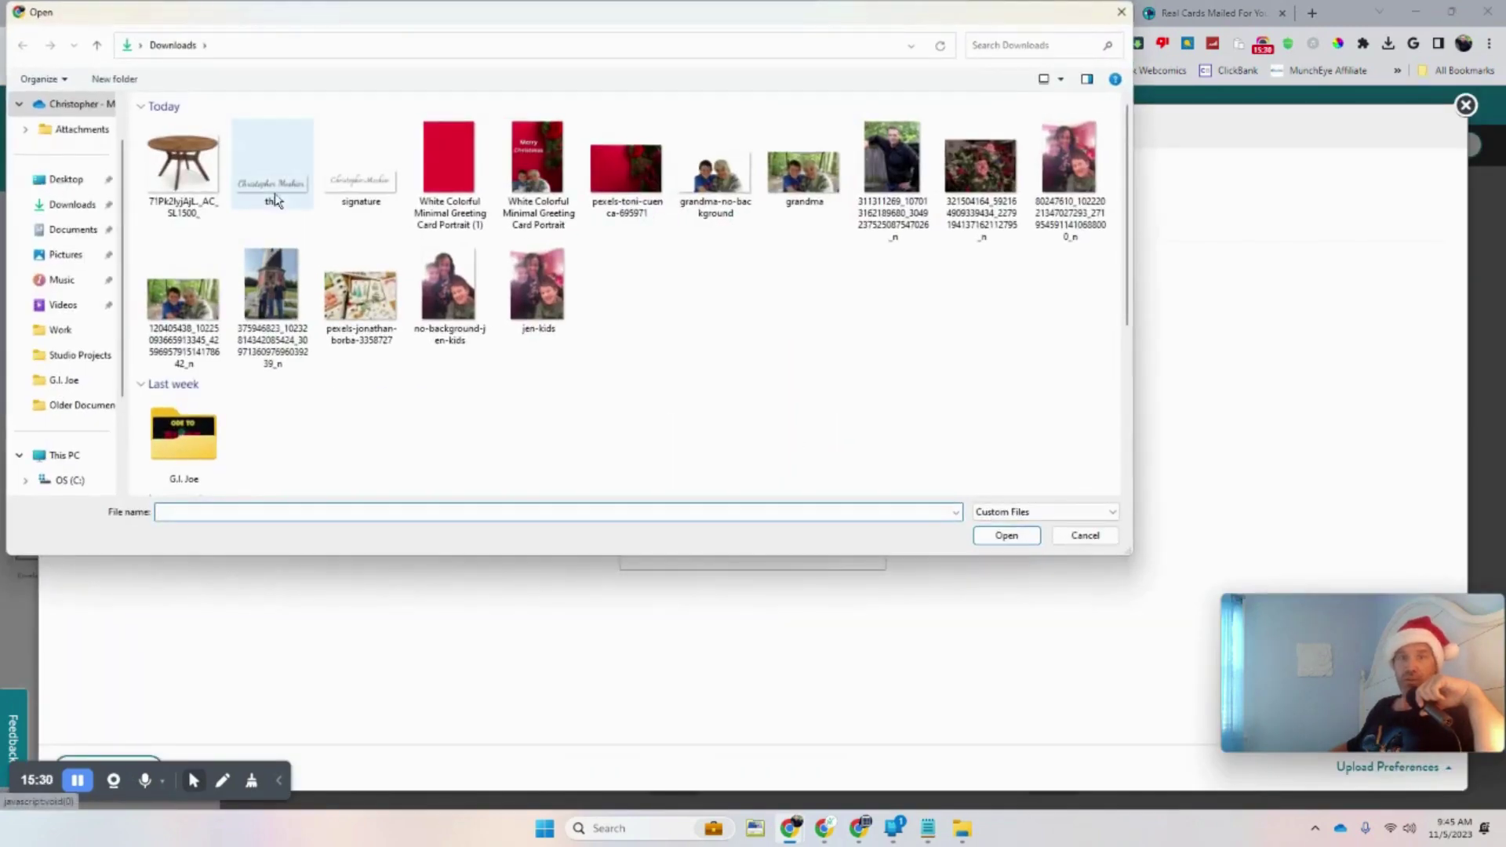
pyautogui.doubleClick(360, 169)
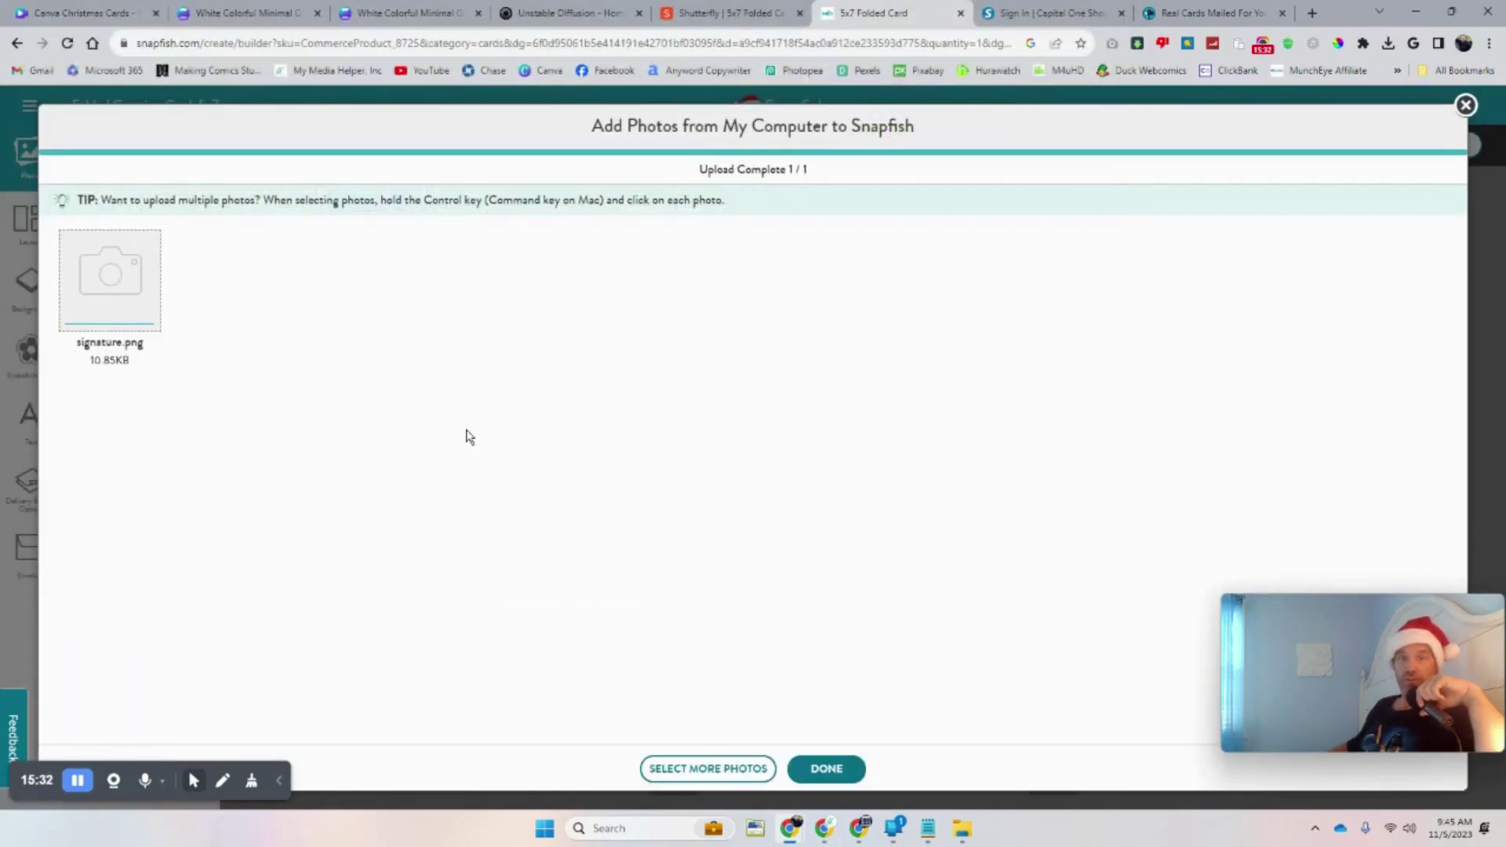
pyautogui.click(827, 770)
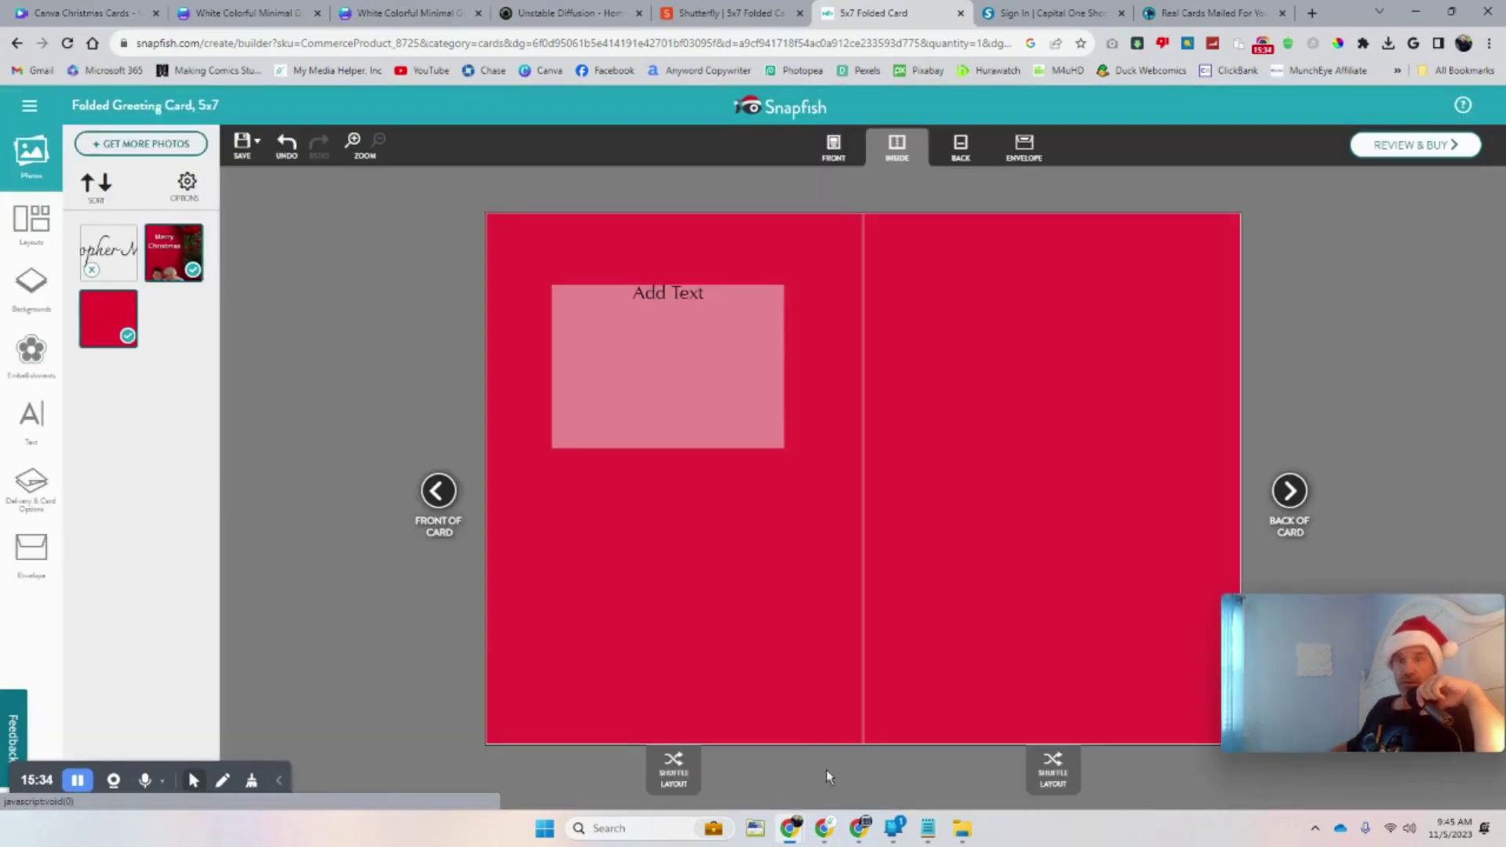
# Place the signature image, enlarged, at the lower right of the inside right page
pyautogui.moveTo(108, 253); pyautogui.dragTo(986, 468)
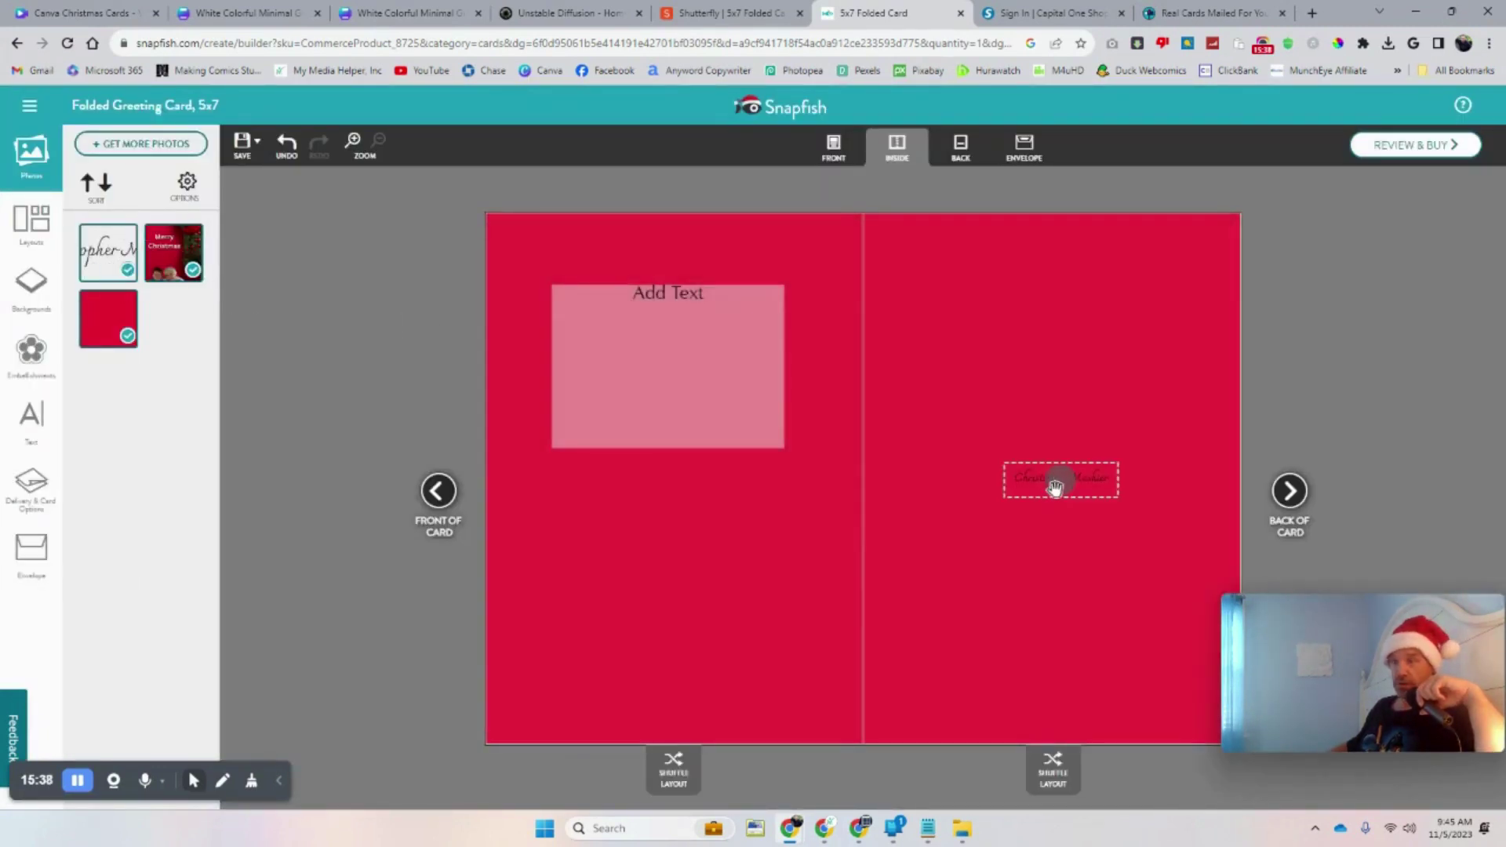
pyautogui.click(1055, 479)
pyautogui.moveTo(1002, 496); pyautogui.dragTo(891, 565)
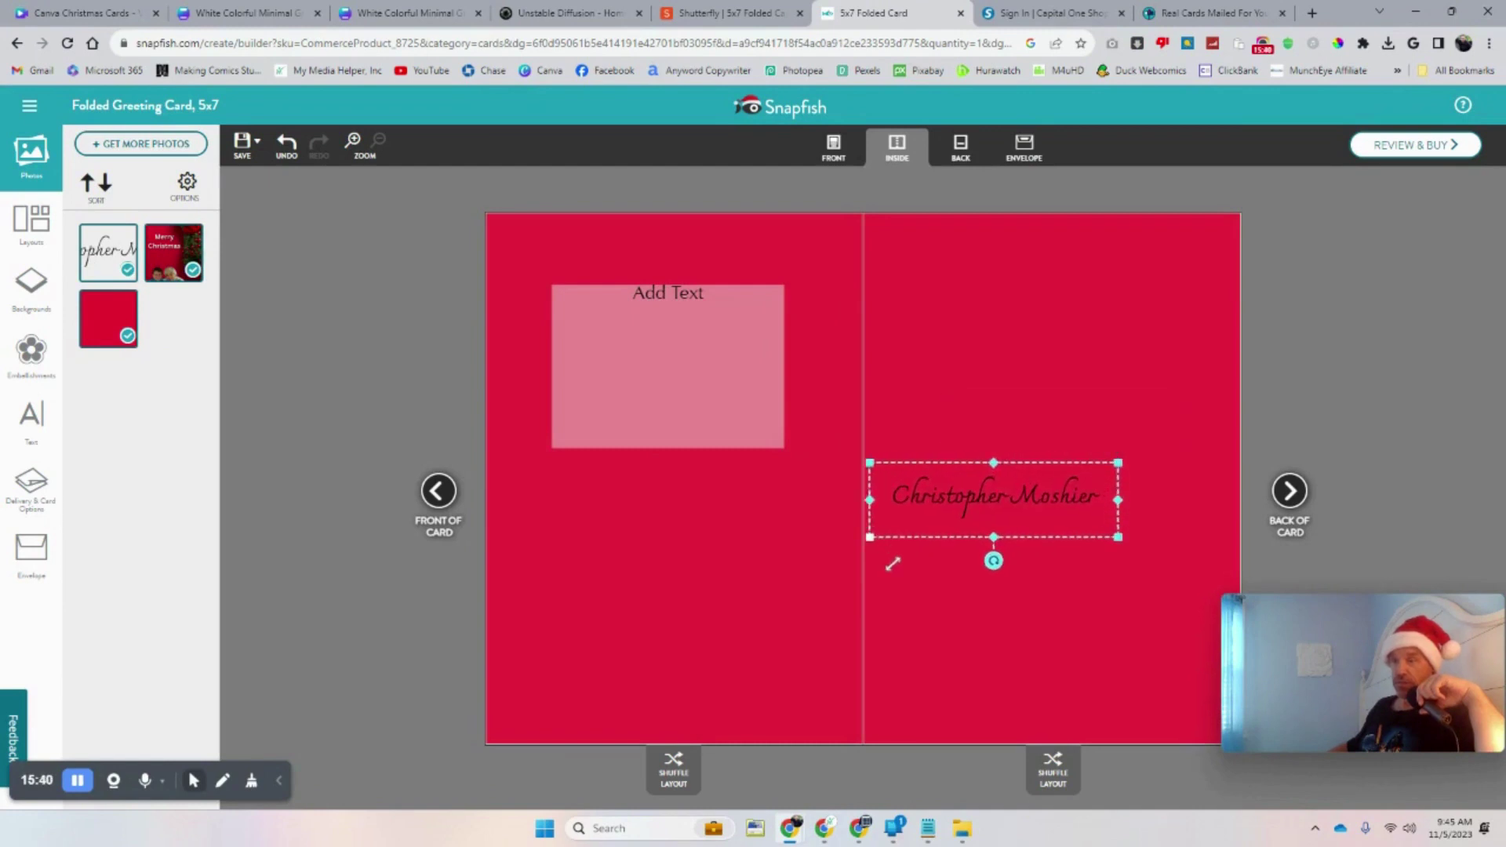
pyautogui.moveTo(995, 497)
pyautogui.mouseDown()
pyautogui.moveTo(1090, 608)
pyautogui.moveTo(1085, 673)
pyautogui.mouseUp()
pyautogui.click(1106, 555)
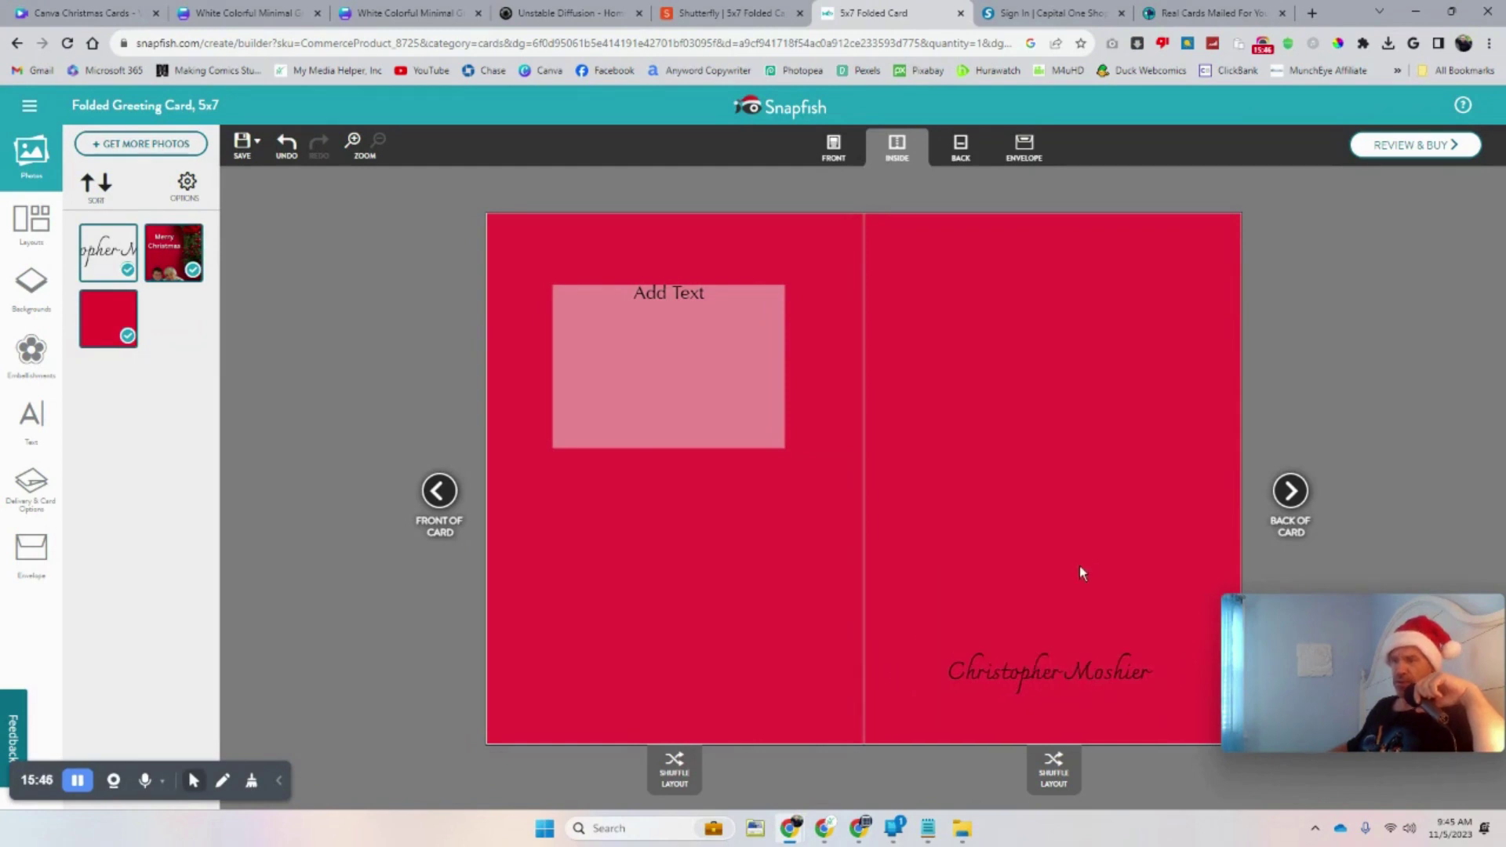
pyautogui.click(1412, 144)
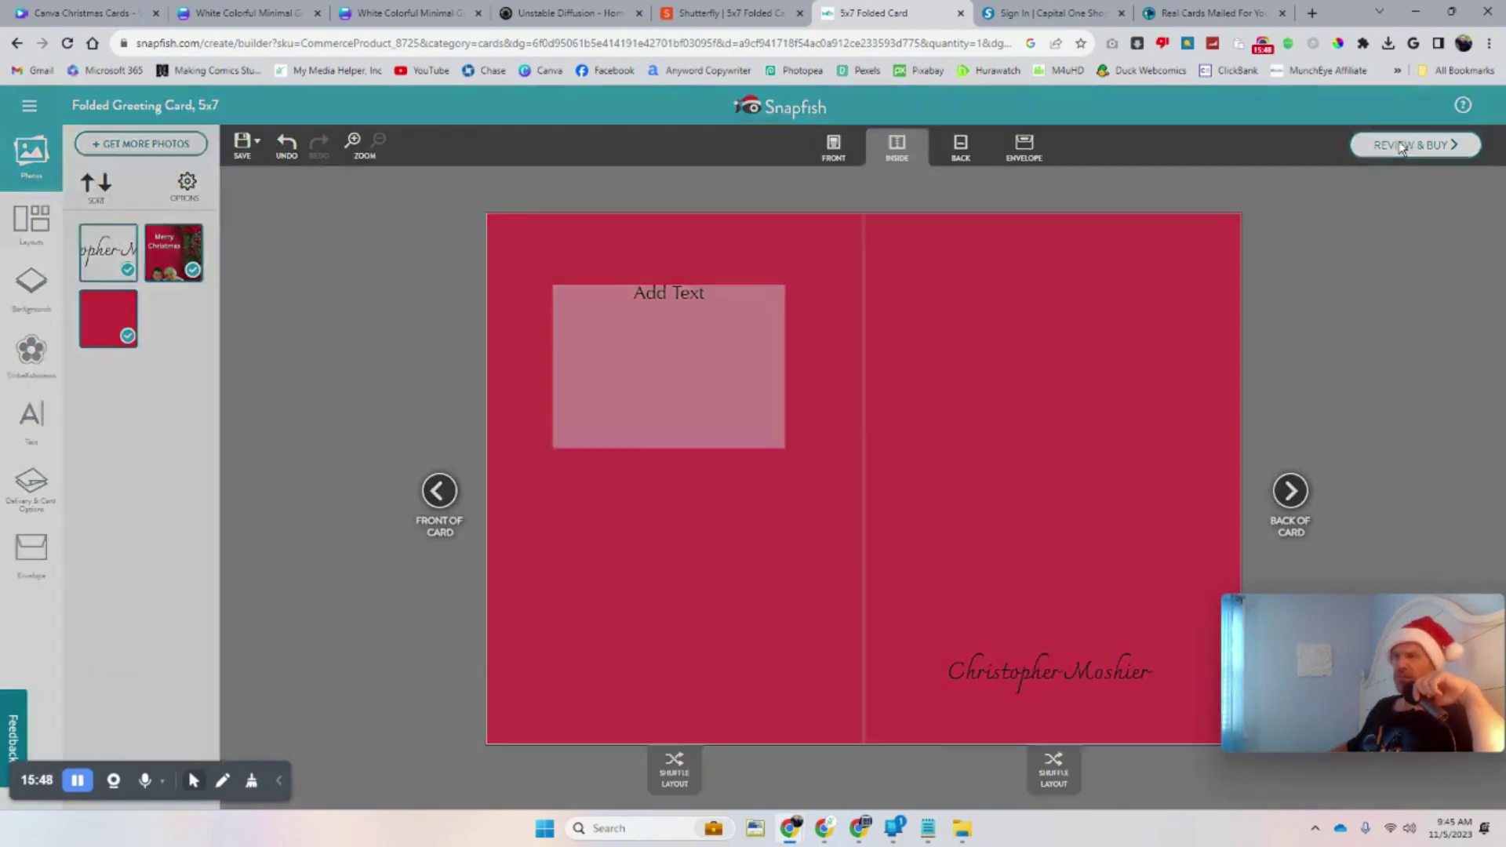
# Set the card quantity to 50 and add it to the cart, ordering anyway and declining the ornament offer
pyautogui.click(744, 626)
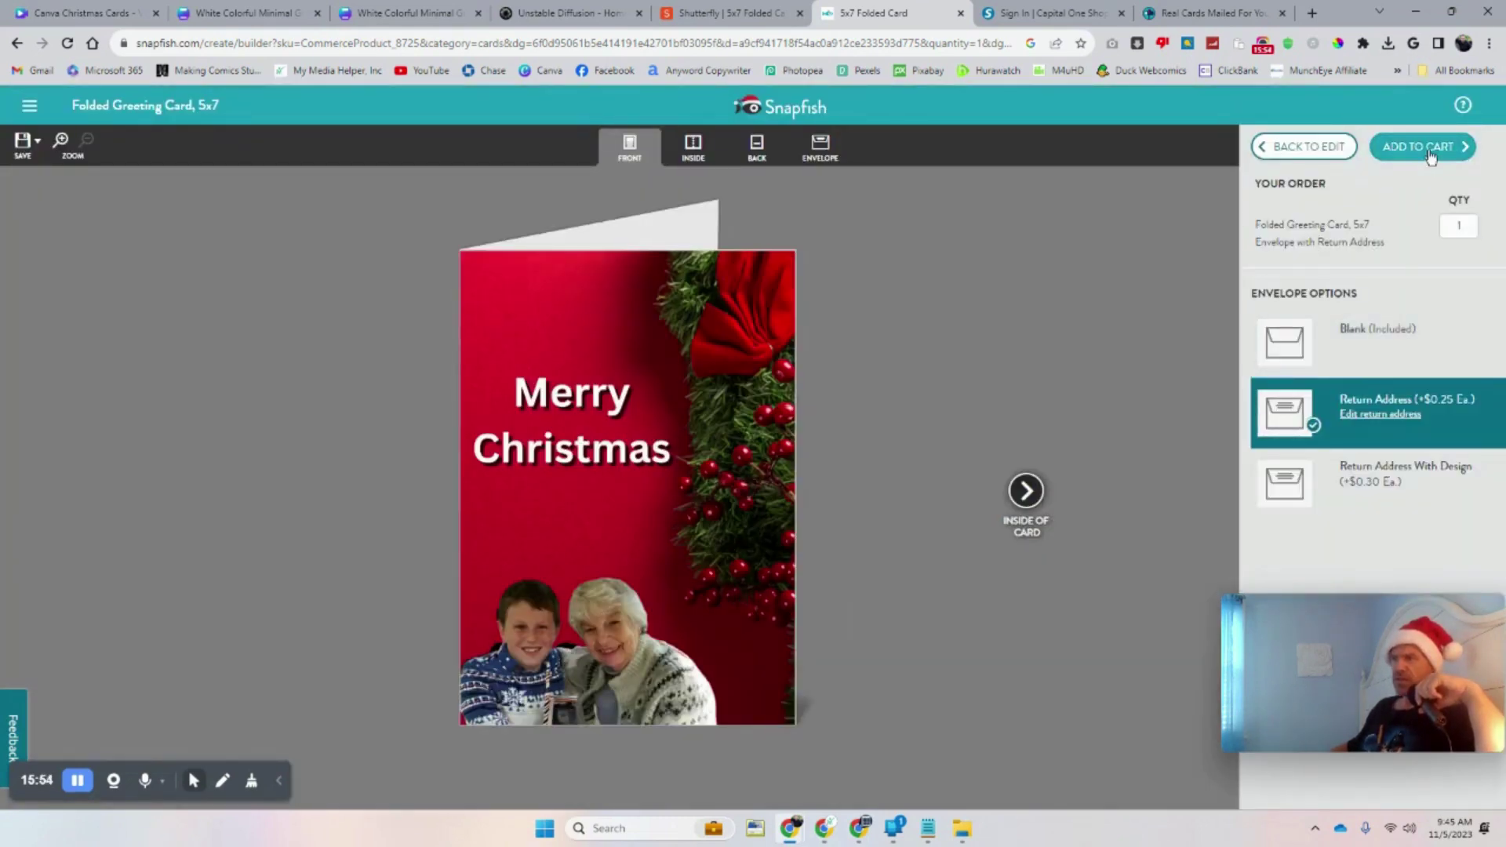
pyautogui.click(1469, 224)
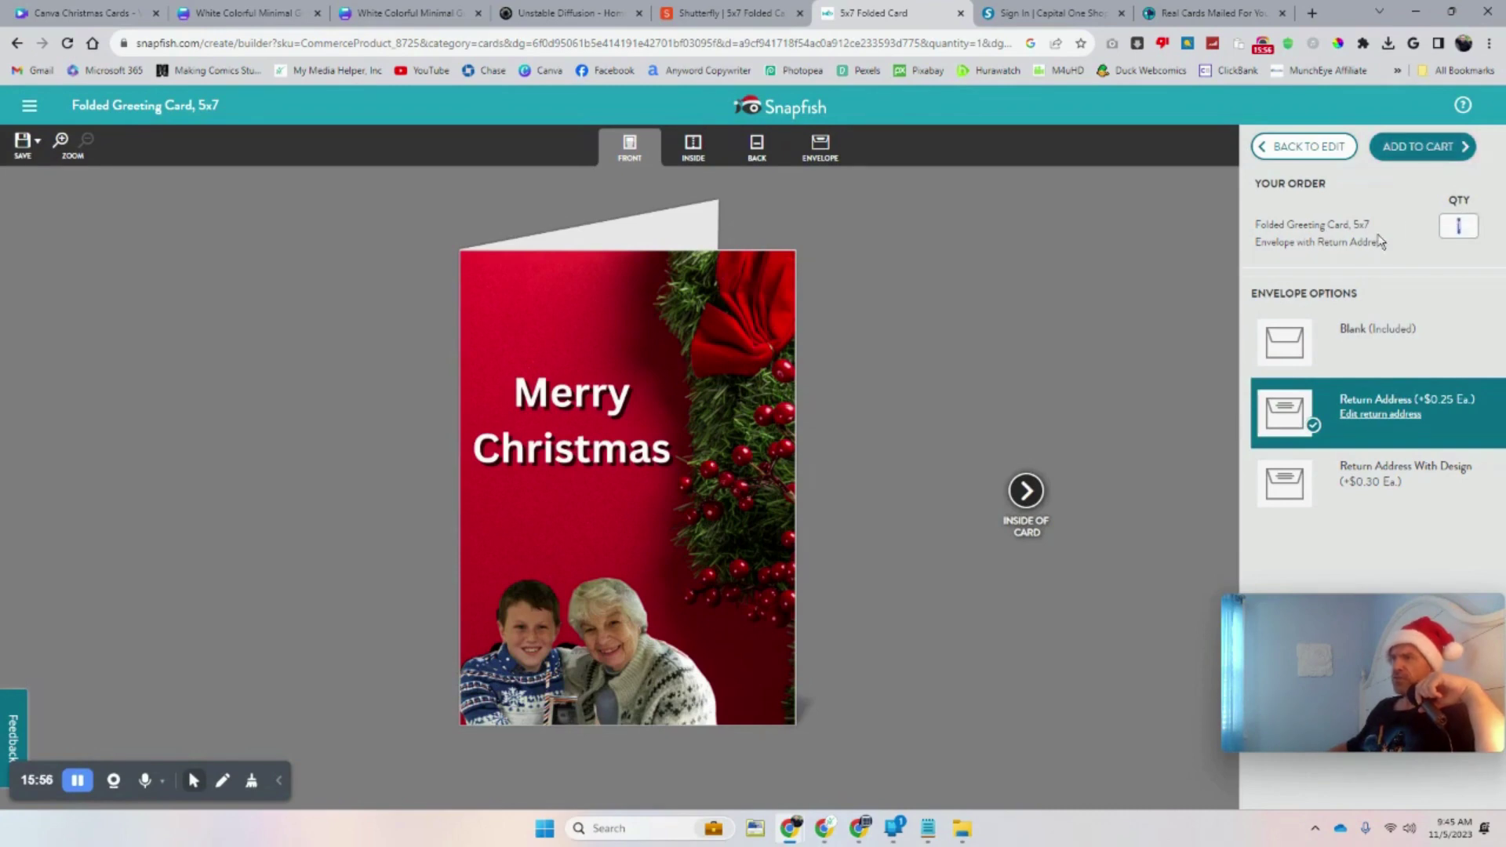
pyautogui.write('50')
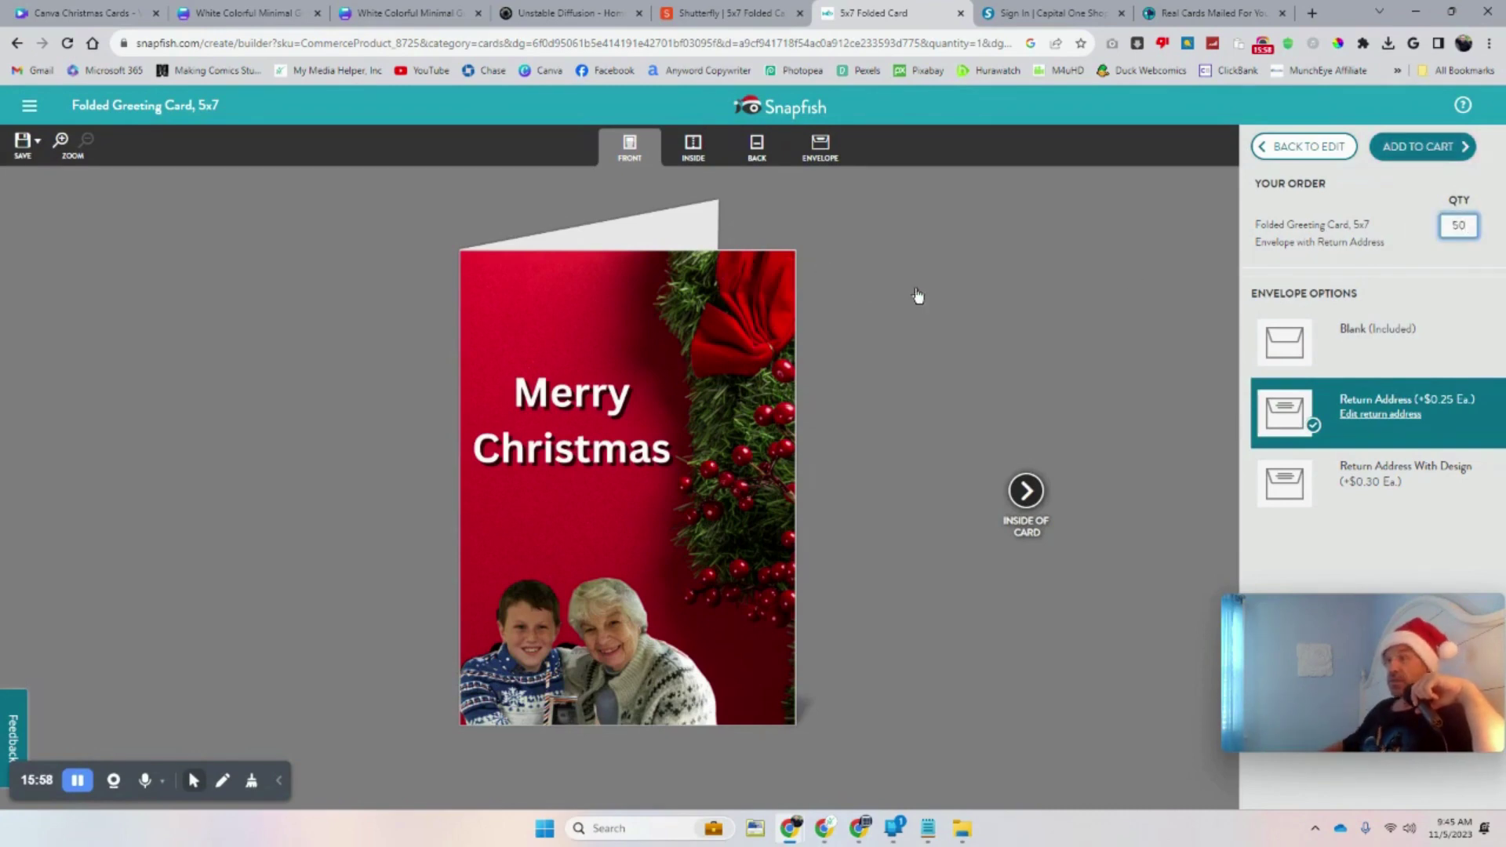
pyautogui.click(1421, 148)
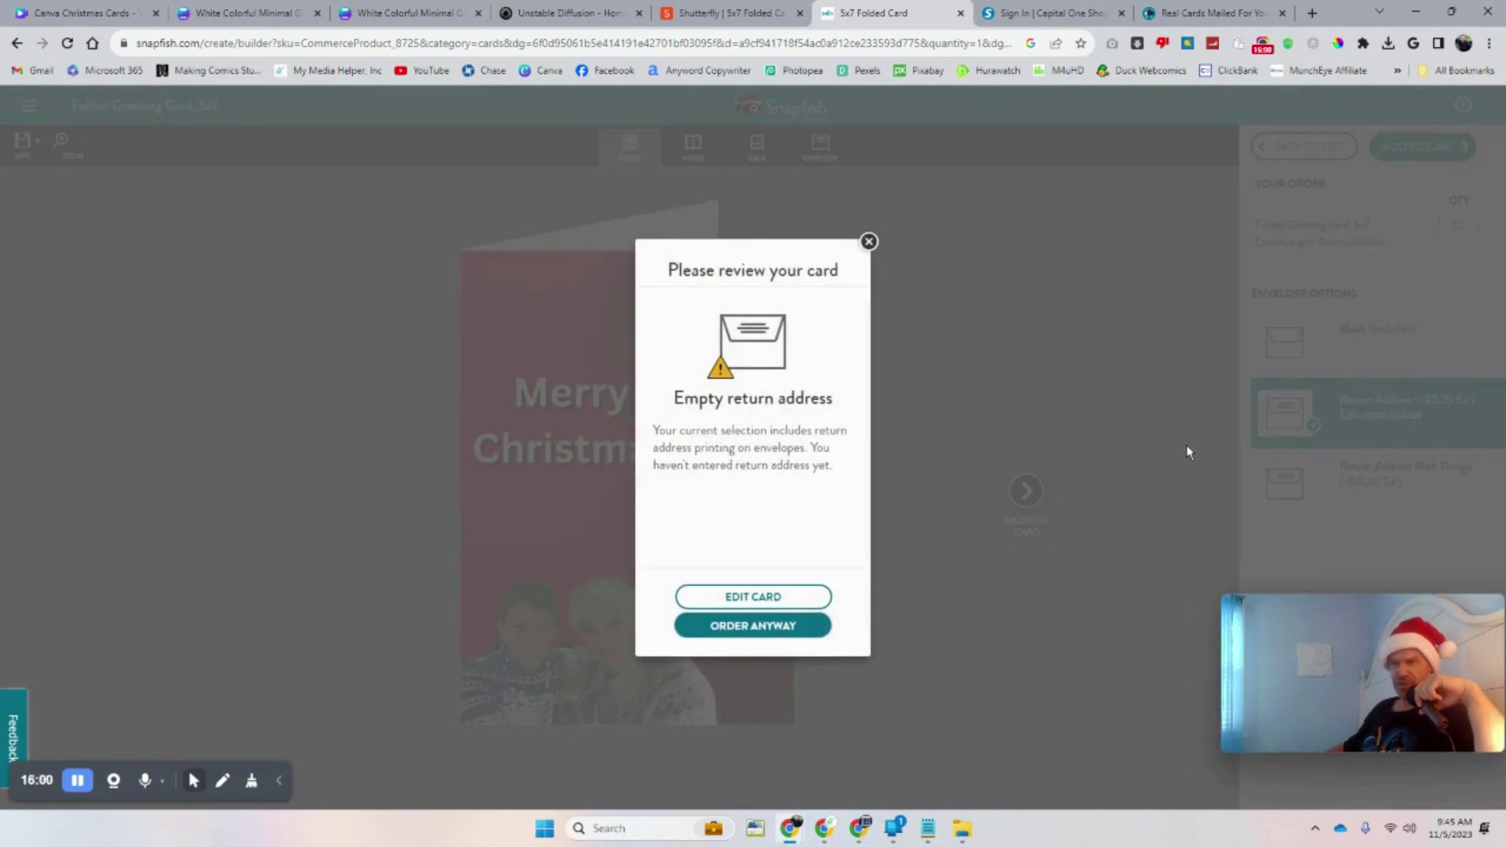
pyautogui.click(775, 634)
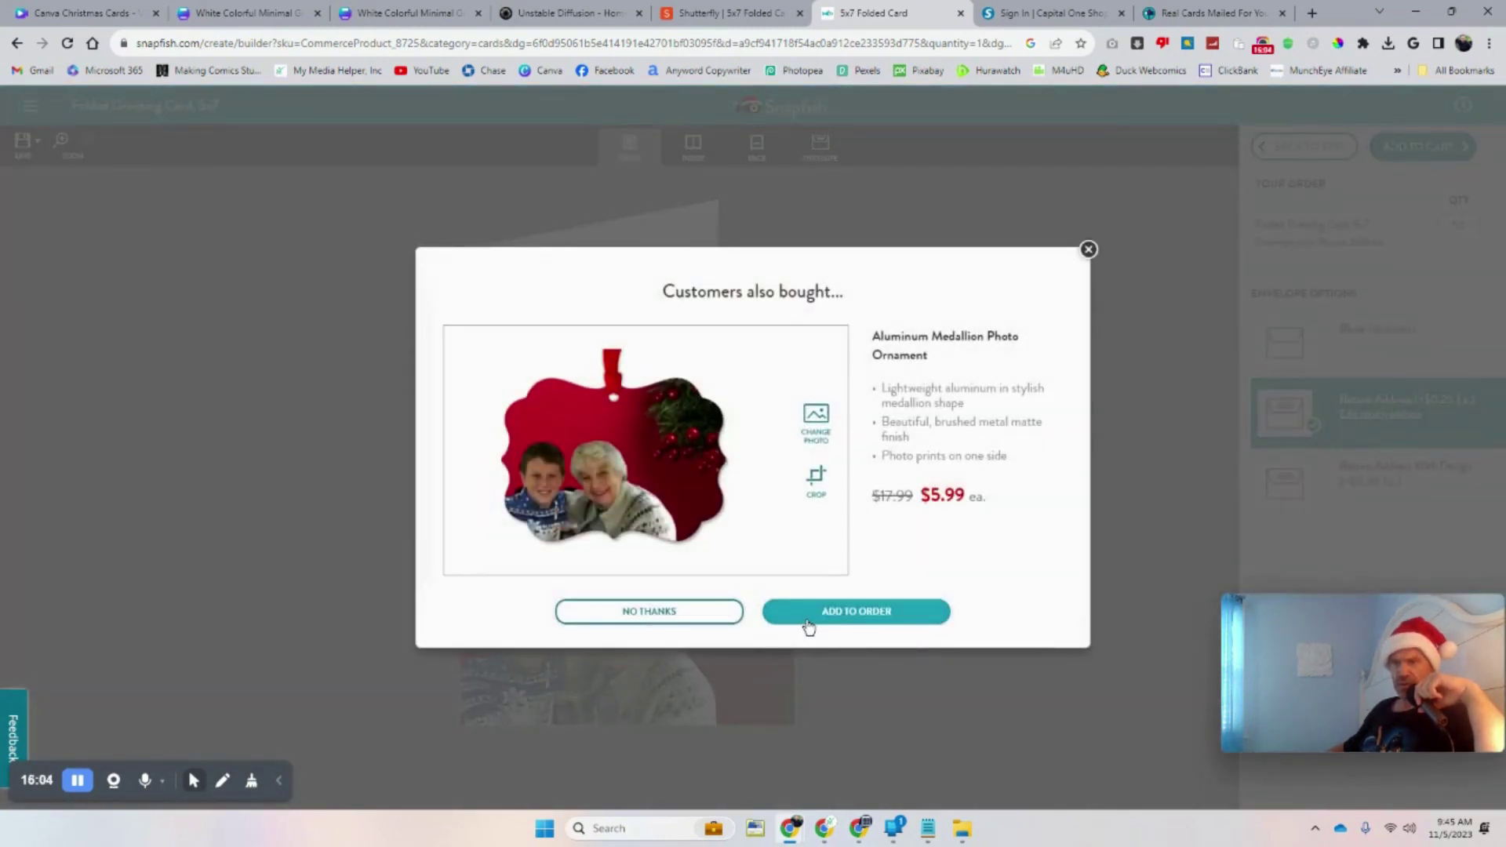
pyautogui.click(692, 613)
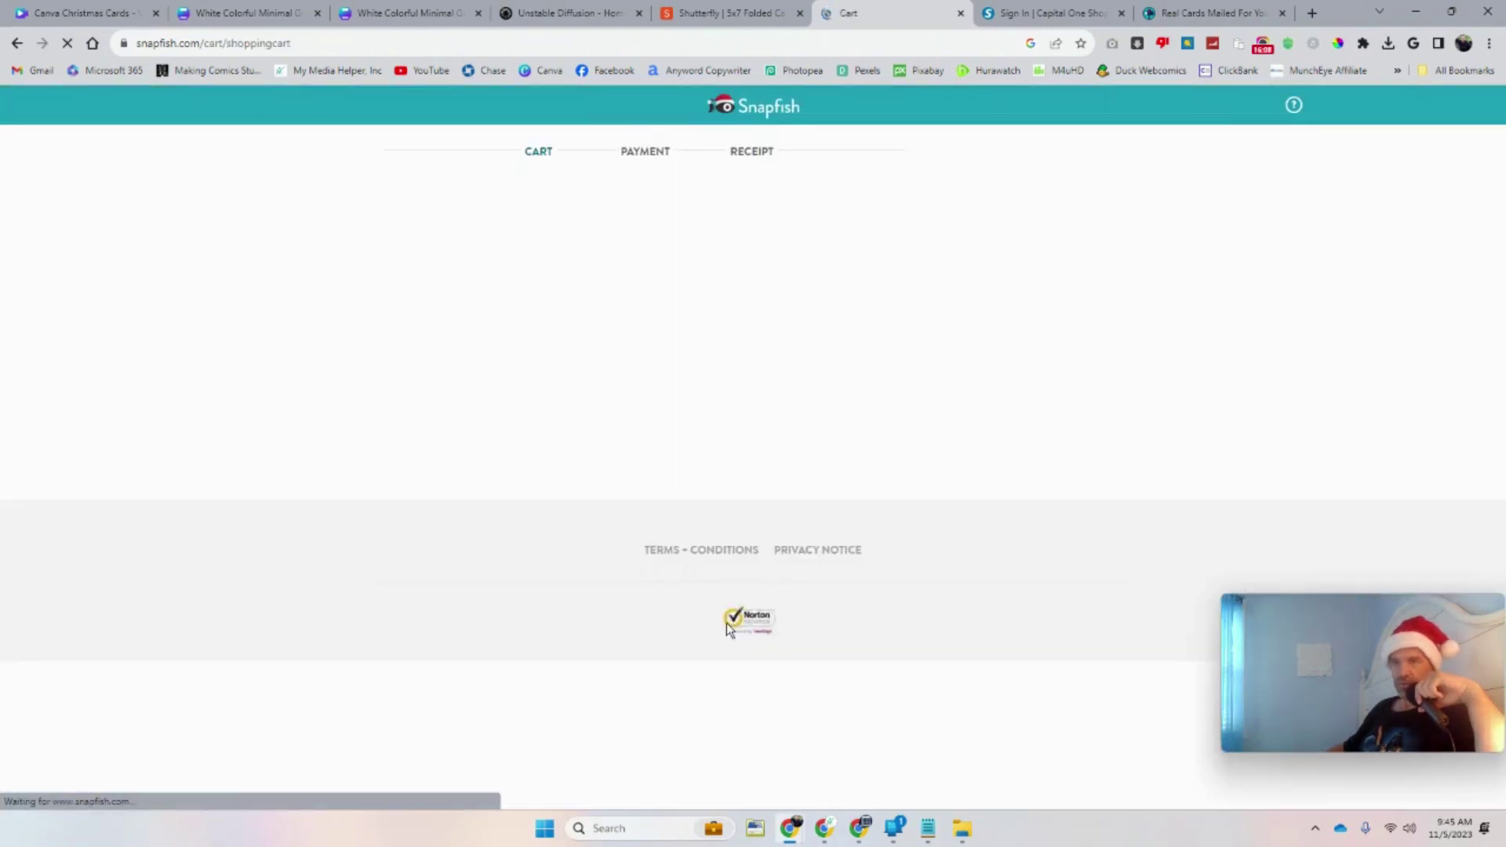
# Close the Capital One Shopping popup and check the $230.04 total for the 50 cards
pyautogui.scroll(-2, 926, 545)
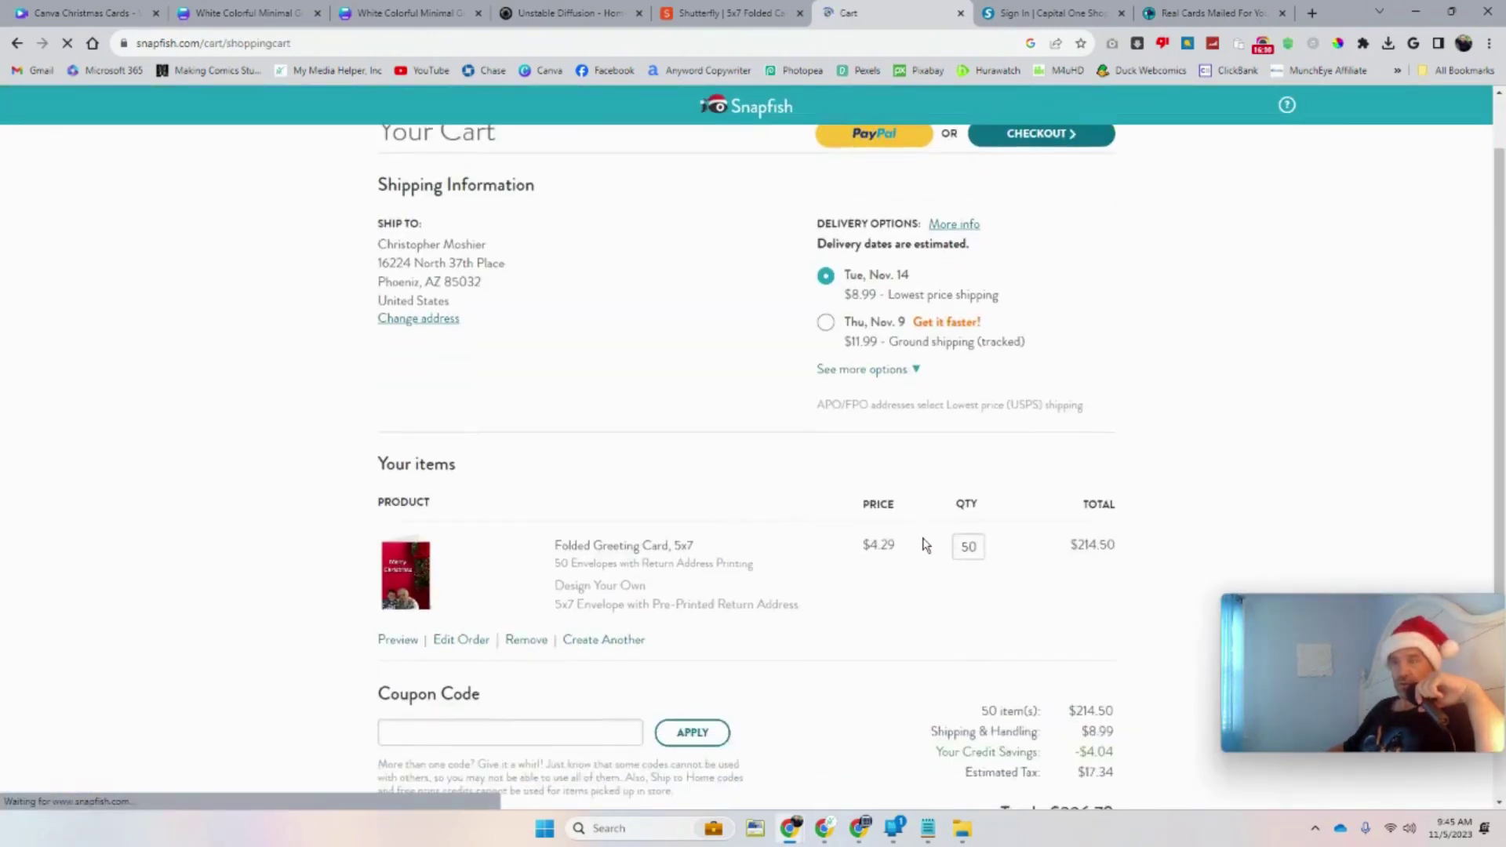
pyautogui.scroll(-1, 926, 545)
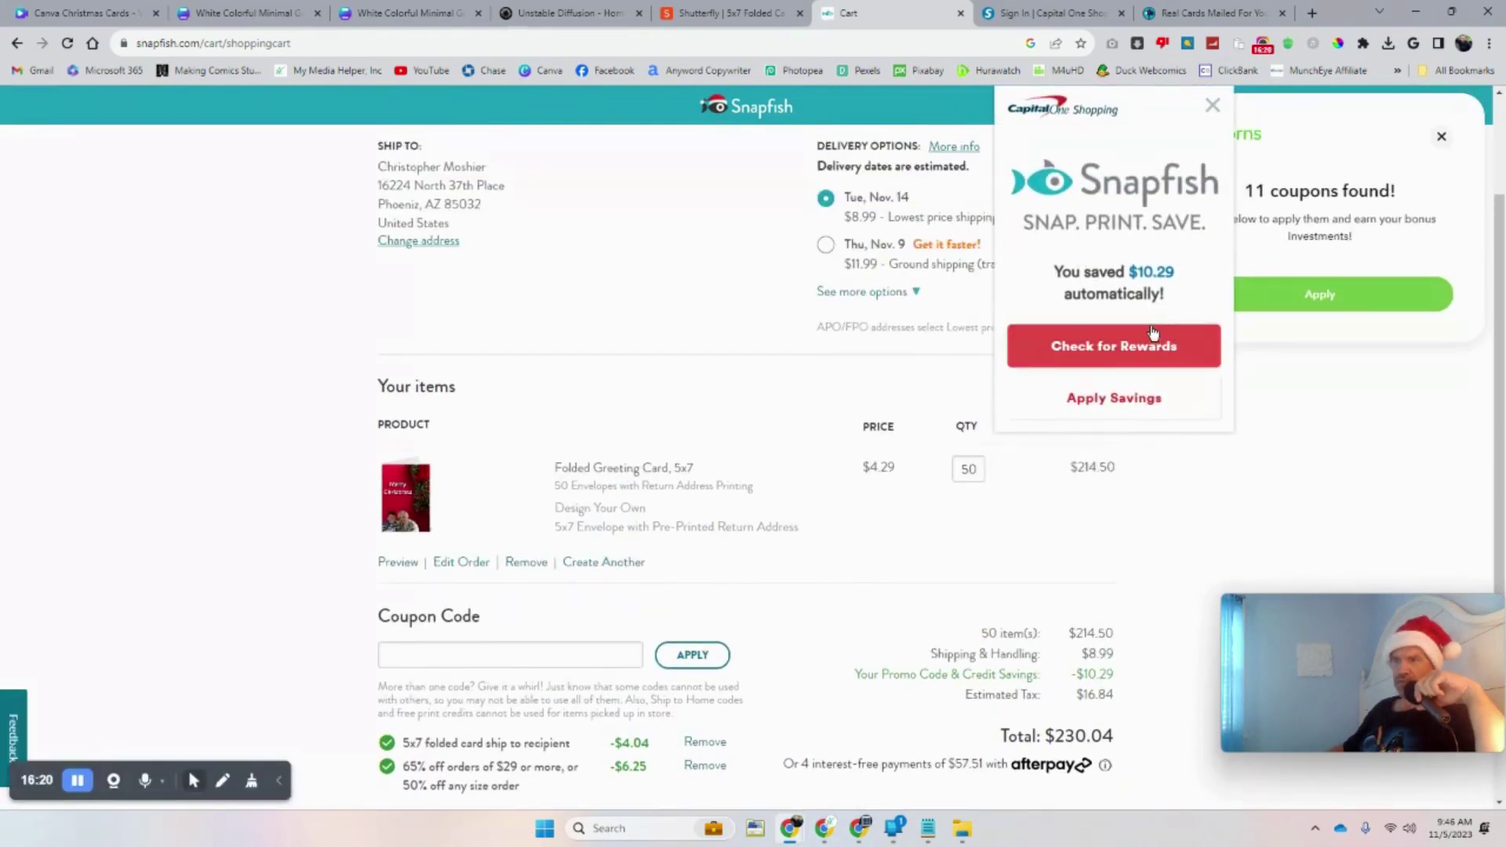
pyautogui.click(1213, 105)
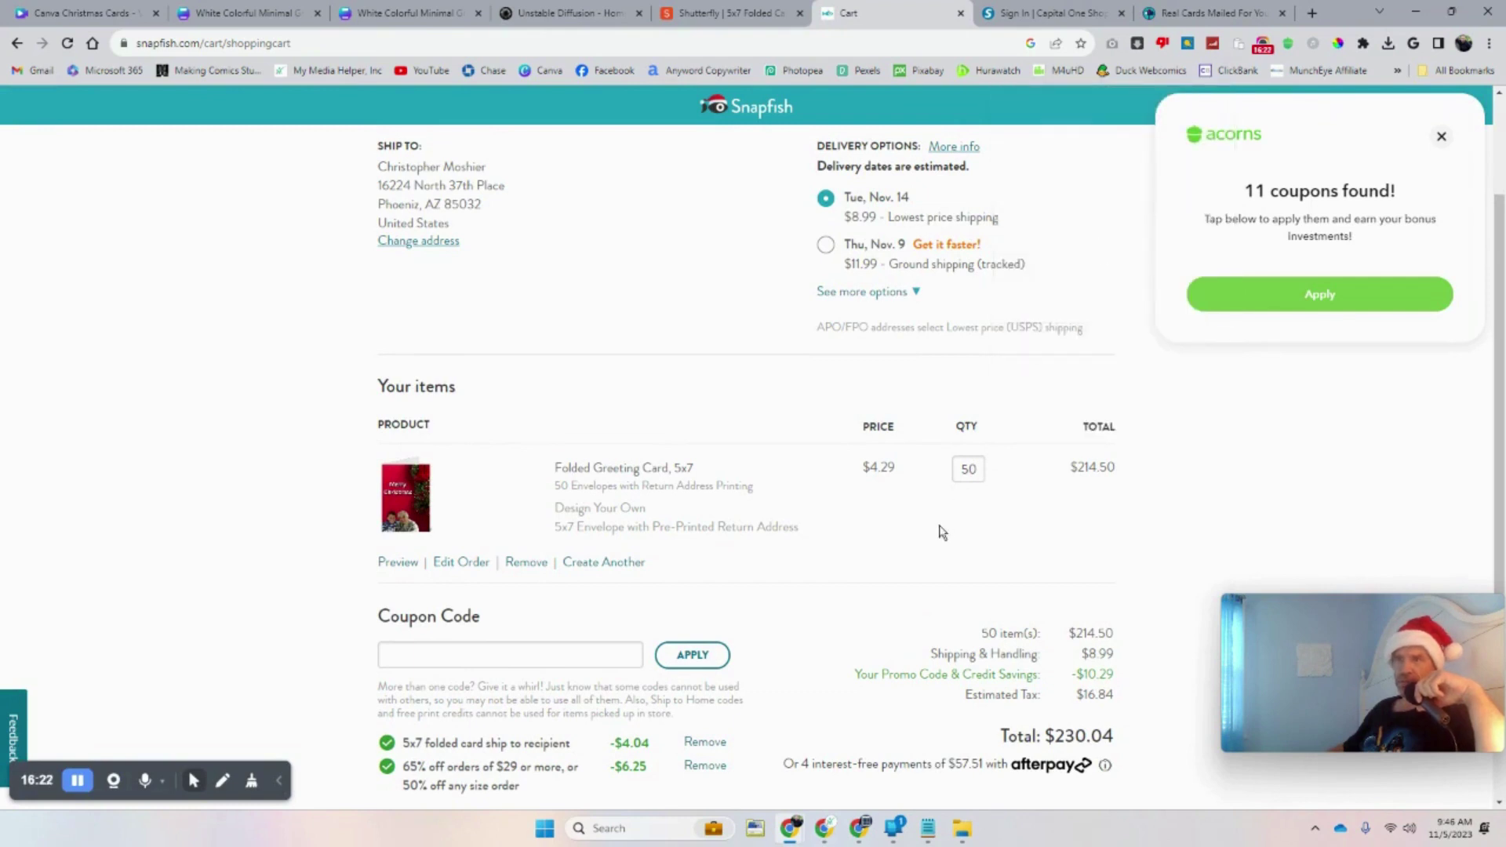
pyautogui.scroll(2, 941, 531)
pyautogui.moveTo(1354, 610)
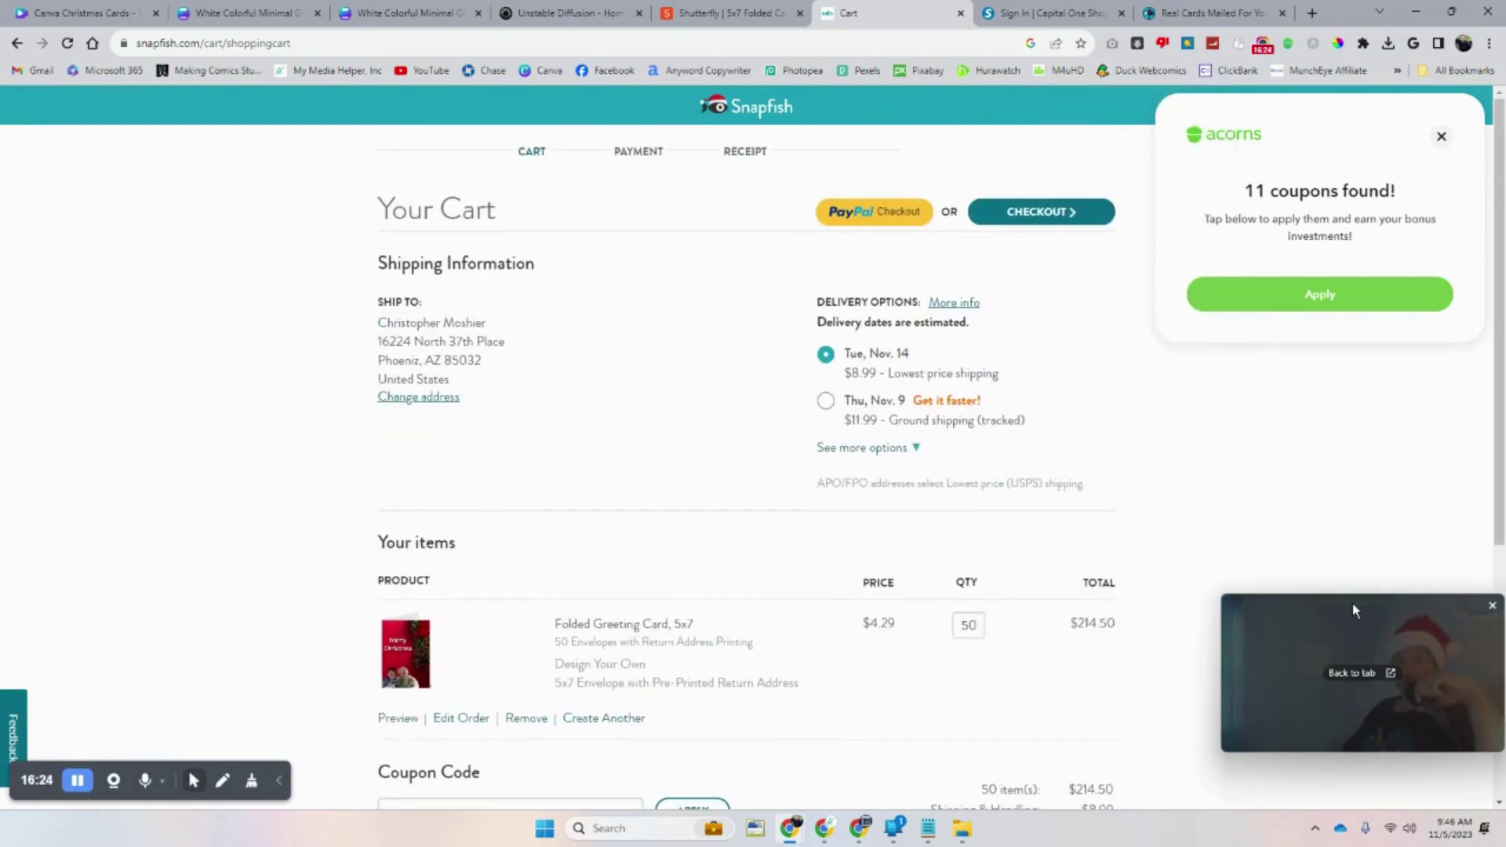
pyautogui.scroll(-2, 385, 353)
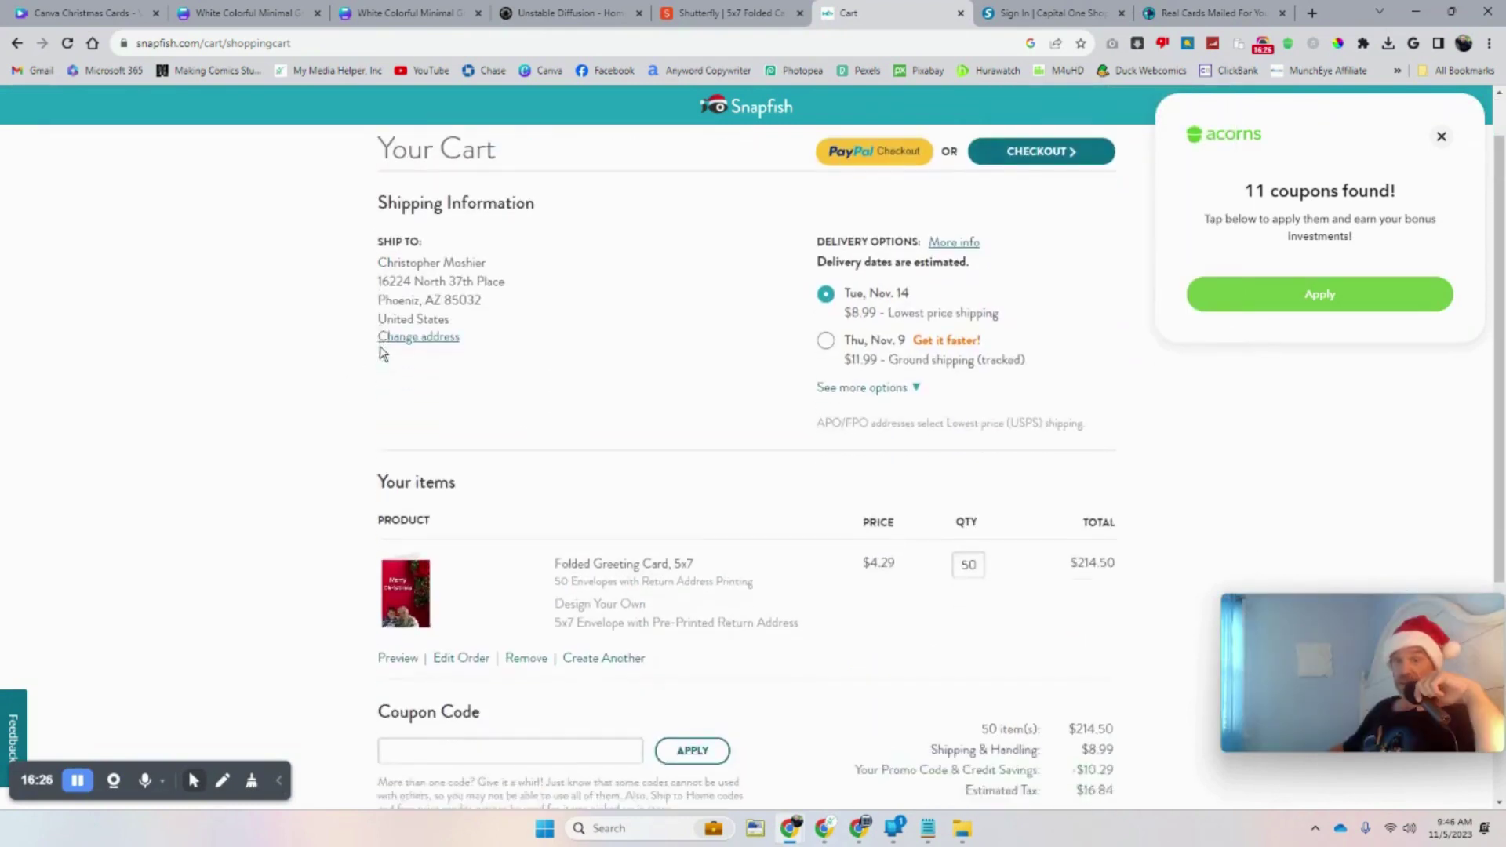
pyautogui.scroll(-3, 808, 684)
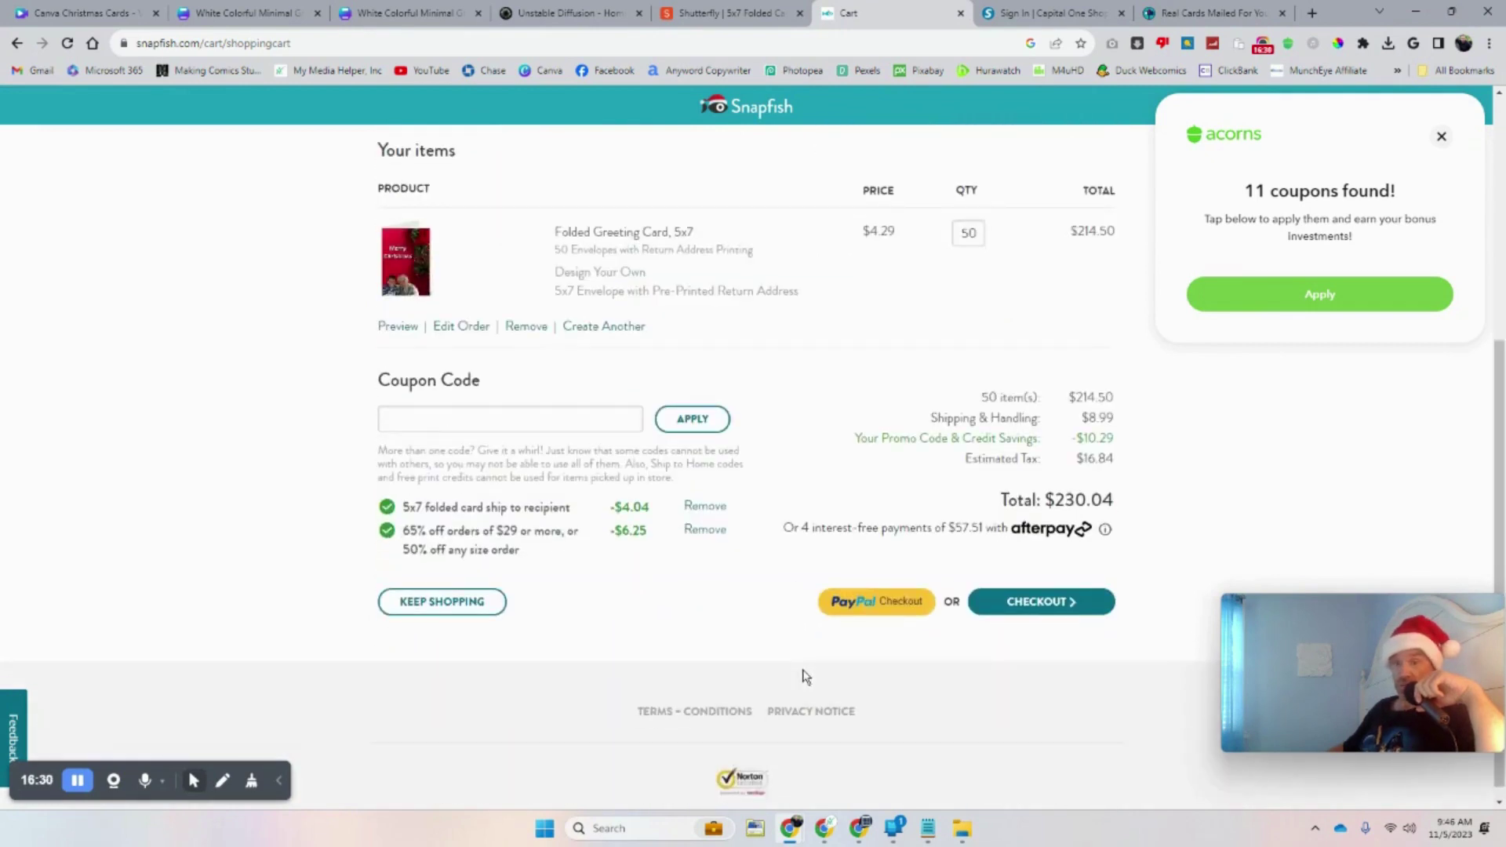
pyautogui.scroll(1, 804, 676)
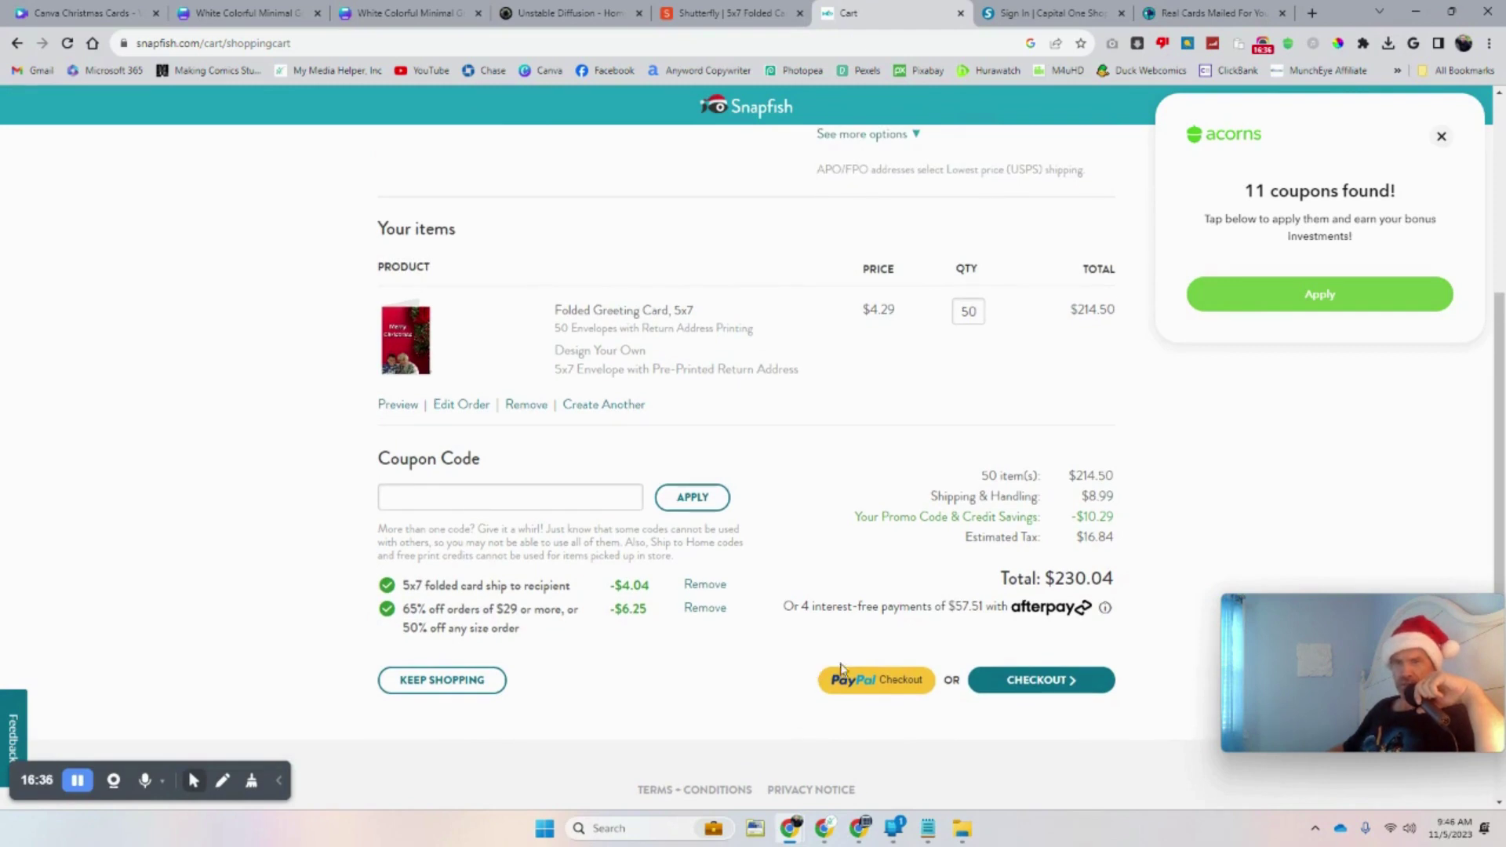
pyautogui.moveTo(1147, 584); pyautogui.dragTo(1036, 582)
pyautogui.click(1125, 594)
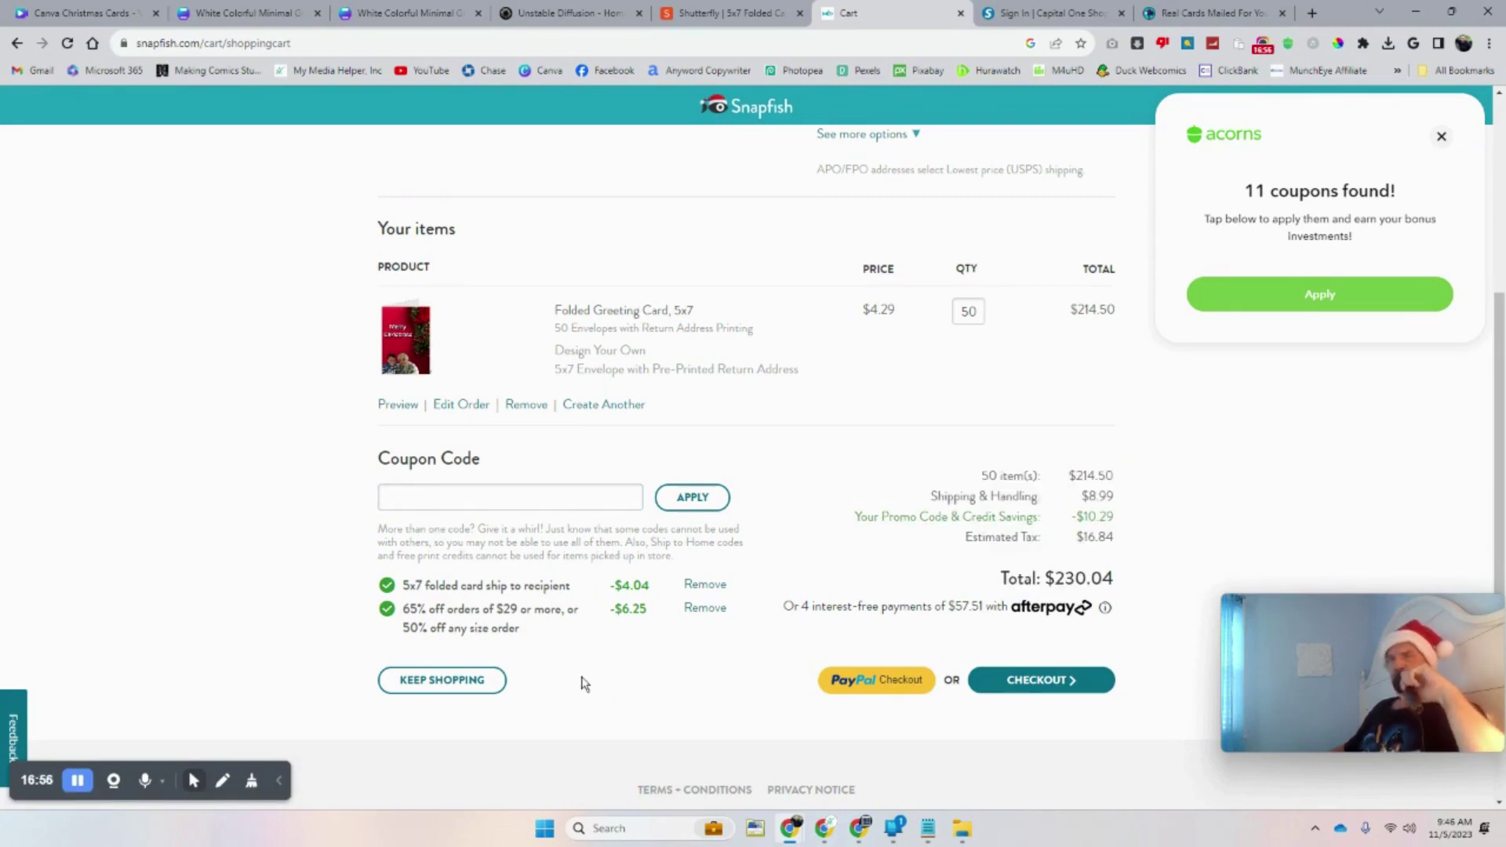
pyautogui.click(385, 14)
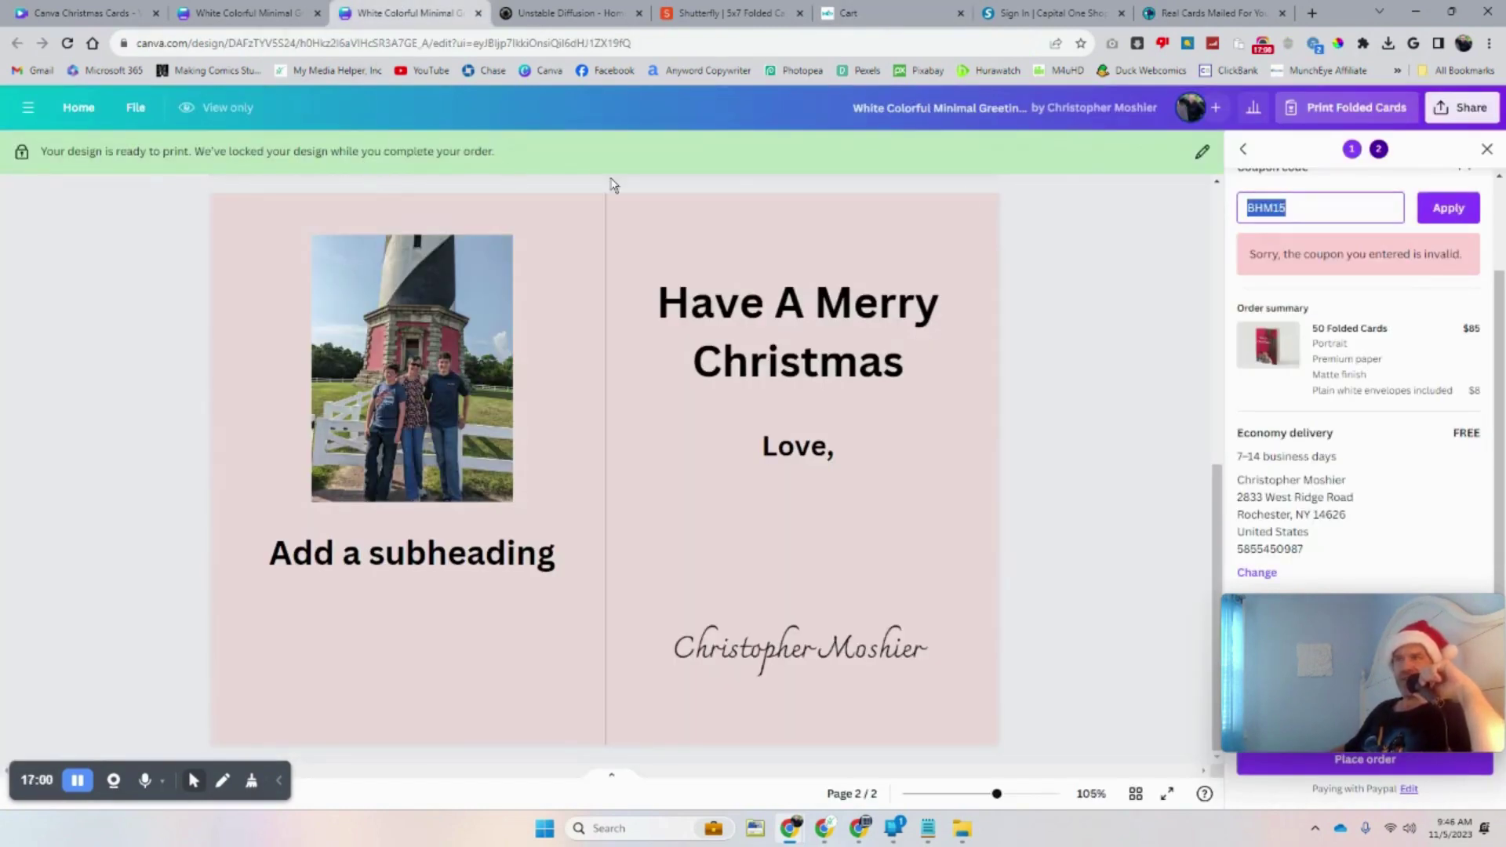
# Close the print panel and add a third page with a white background to the red card
pyautogui.click(1486, 150)
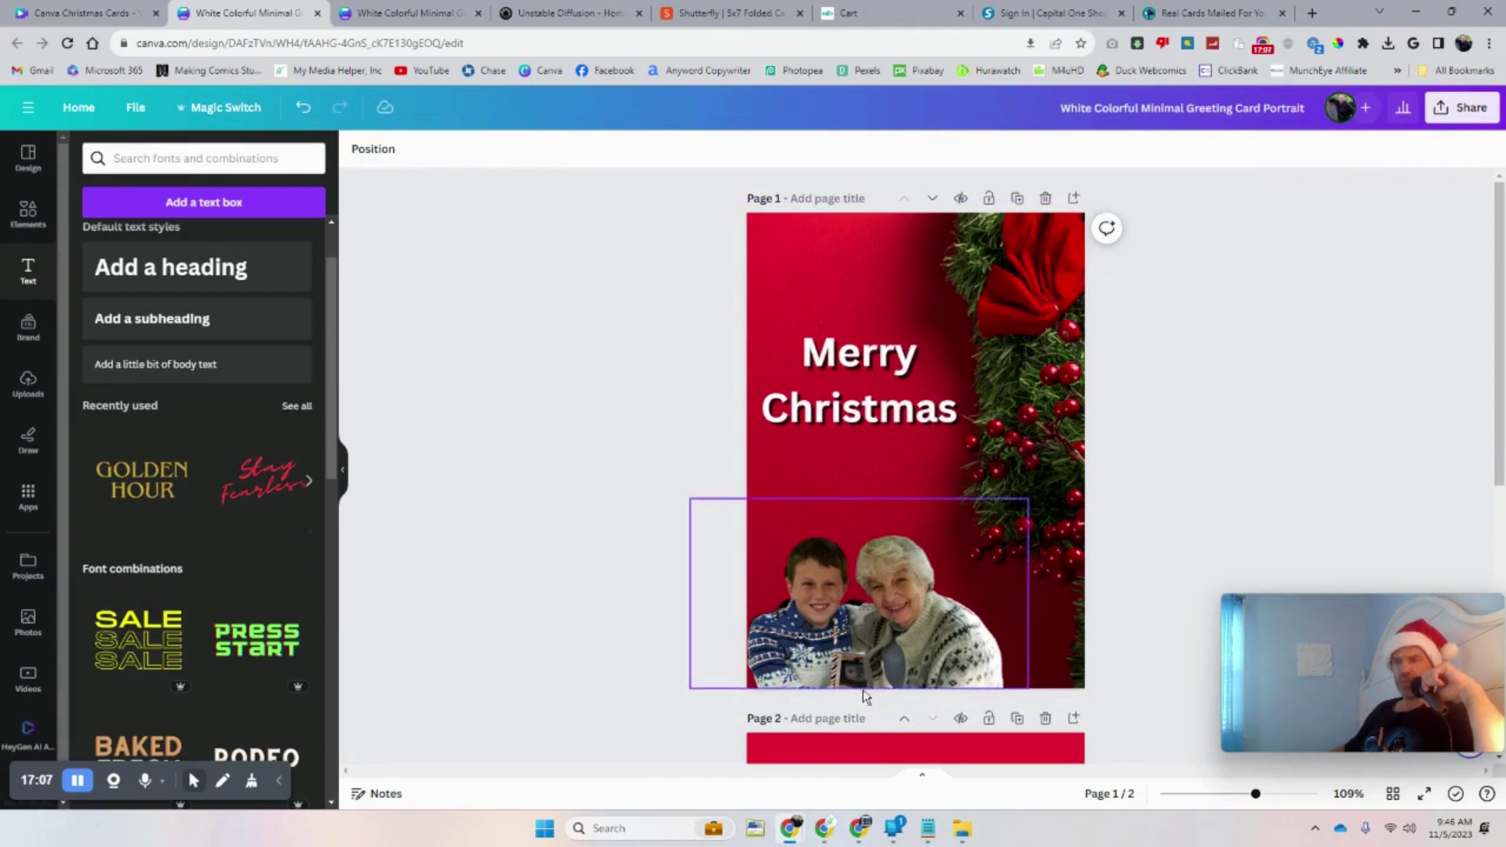
pyautogui.scroll(-3, 859, 679)
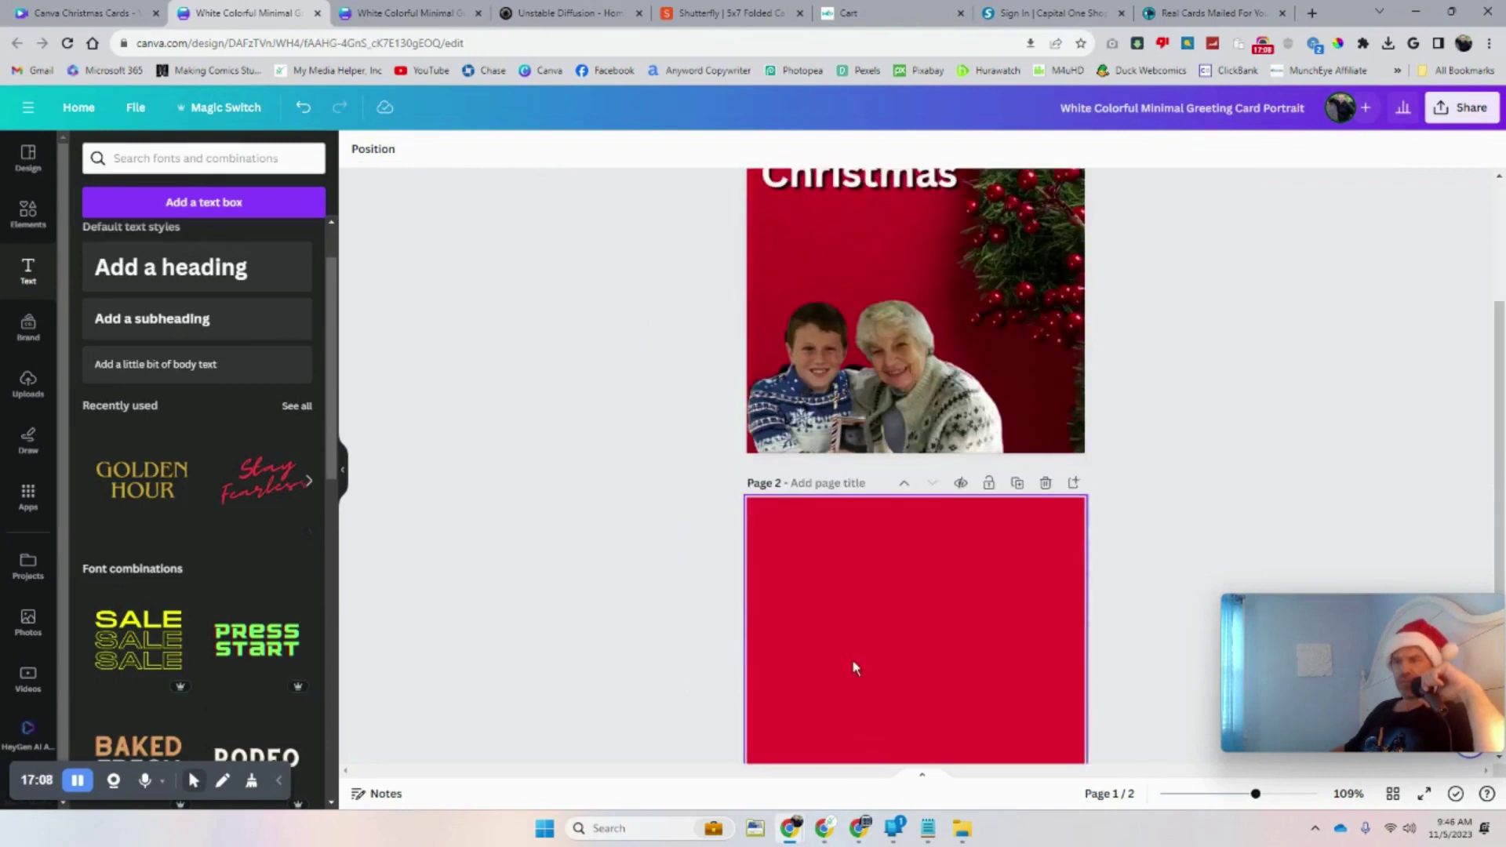
pyautogui.scroll(-4, 855, 663)
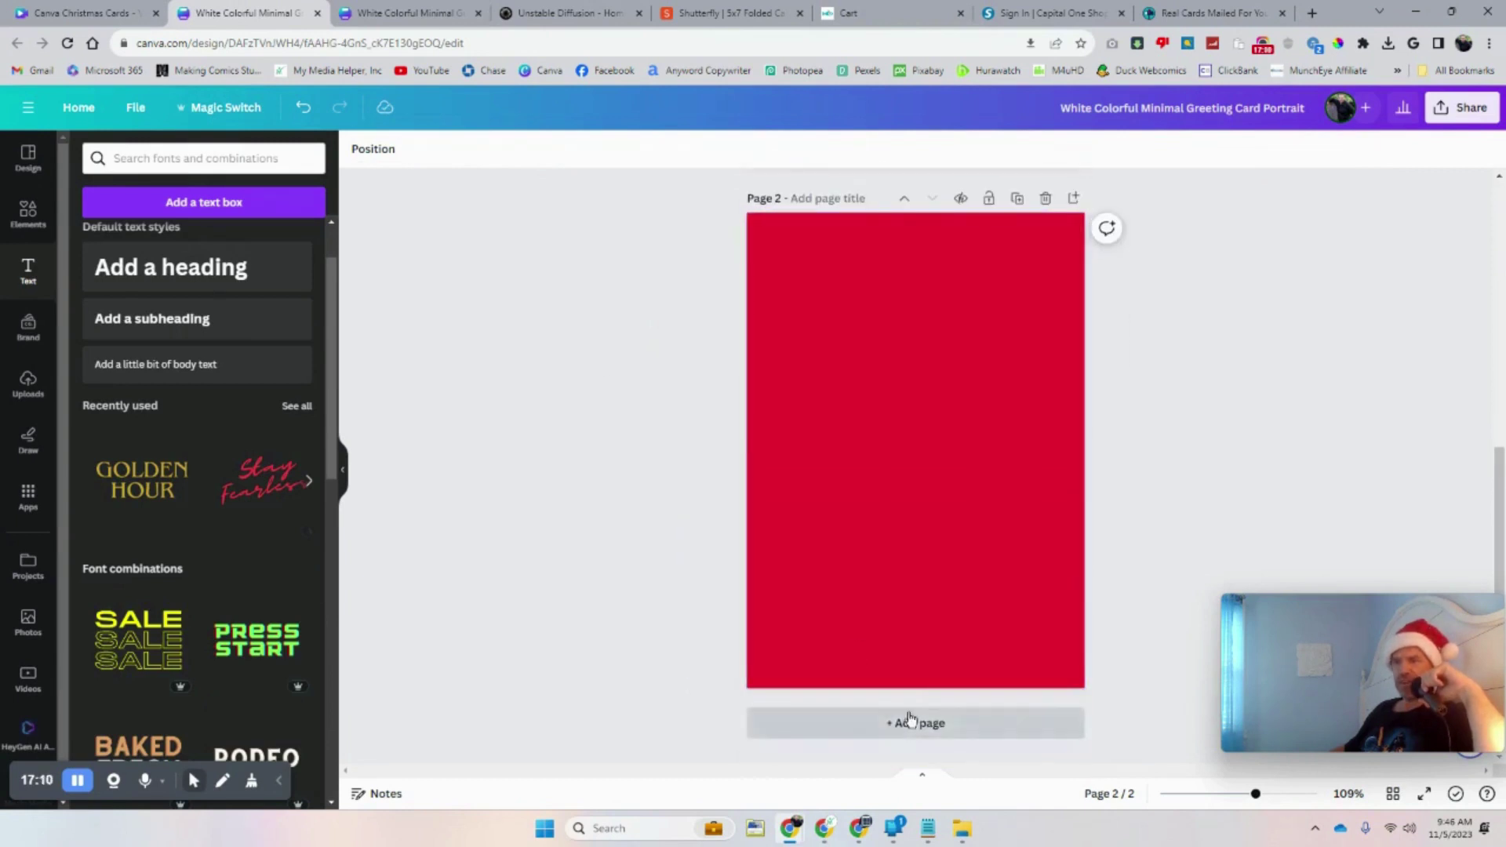
pyautogui.click(910, 720)
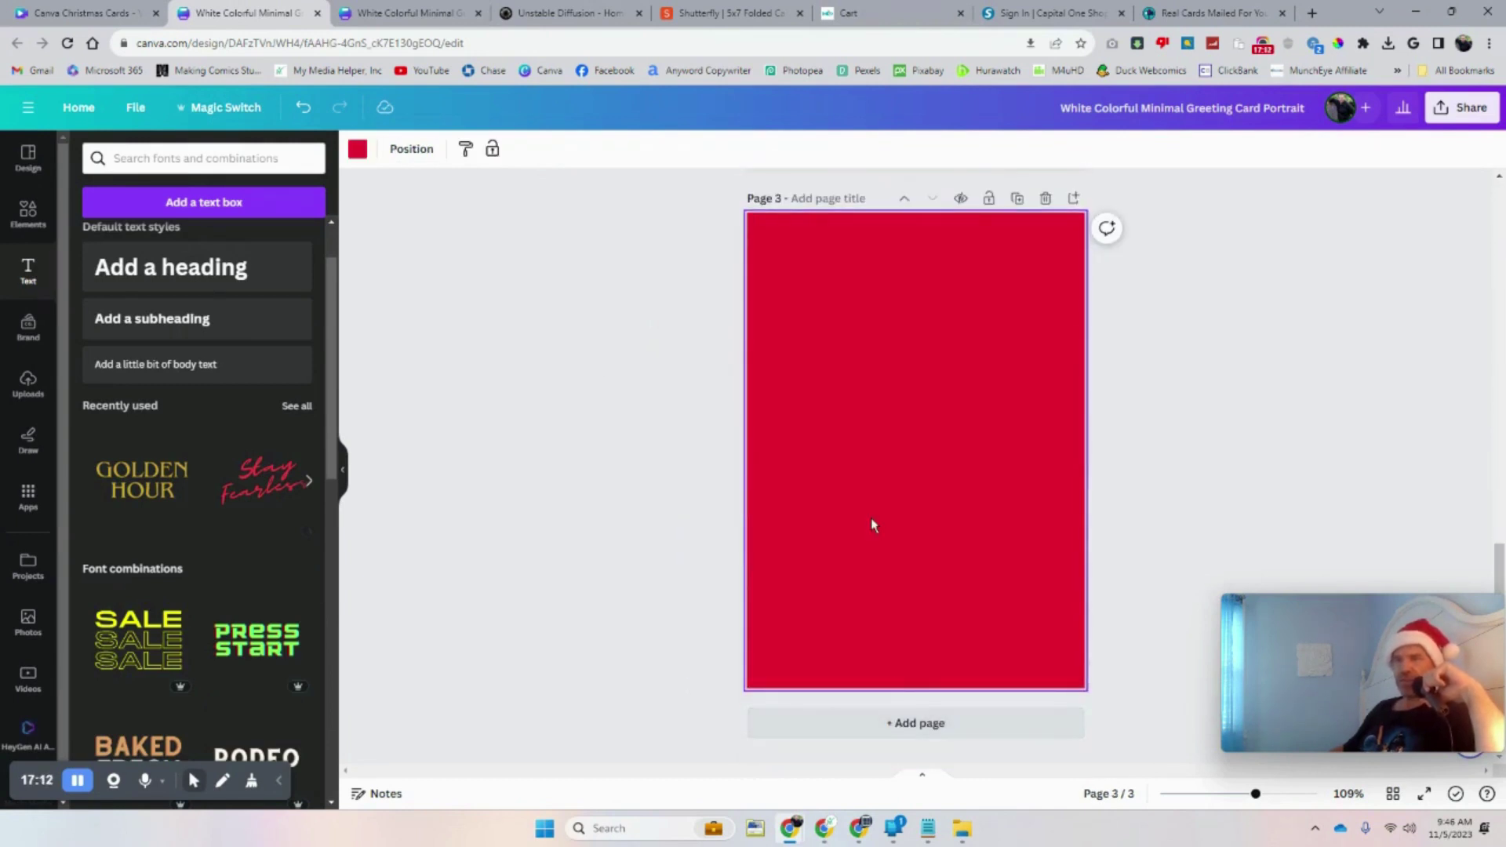
pyautogui.click(358, 151)
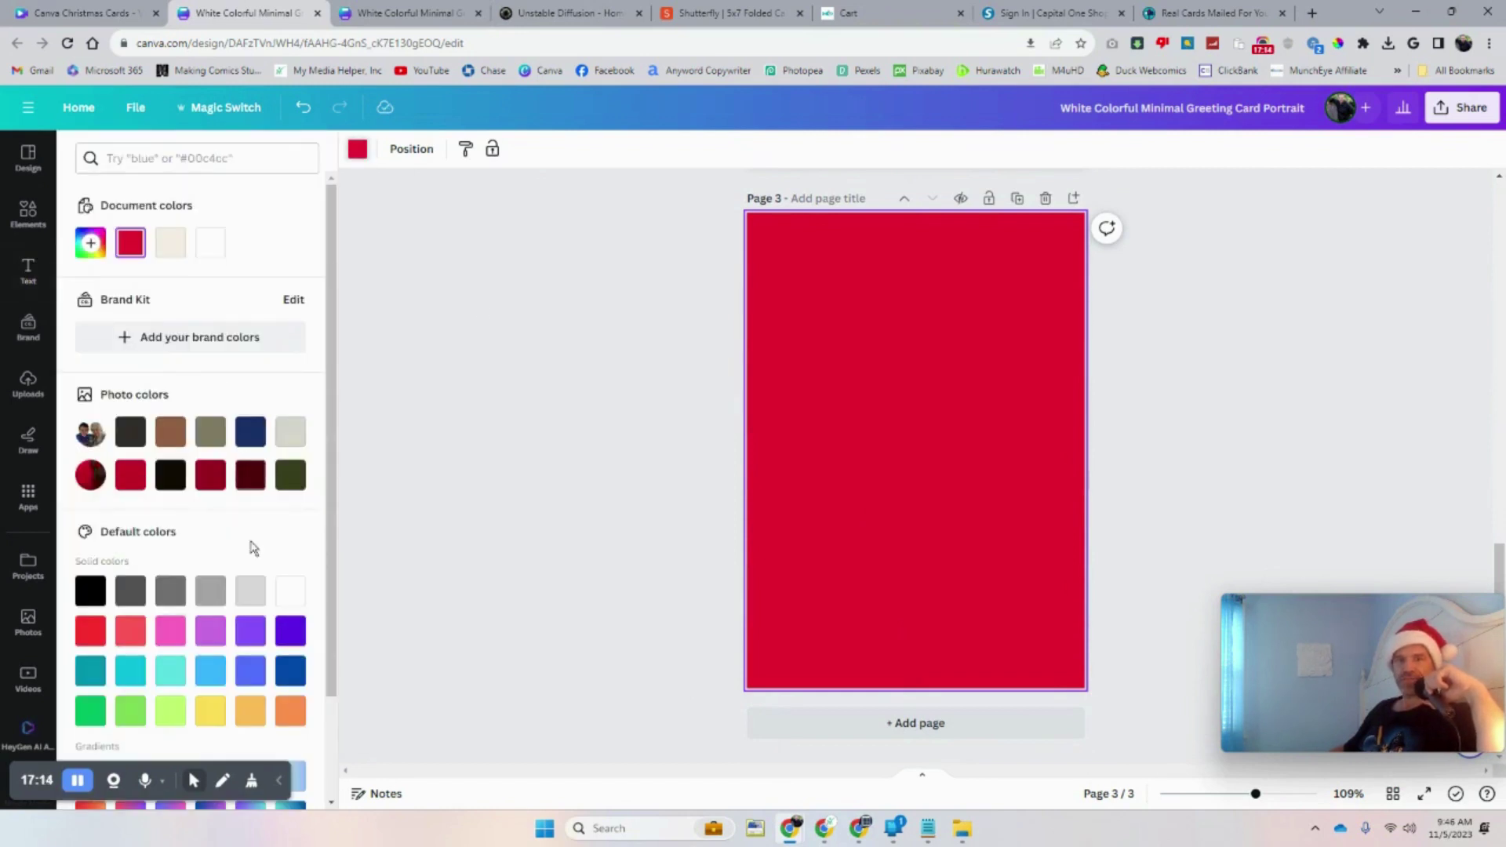
pyautogui.click(289, 594)
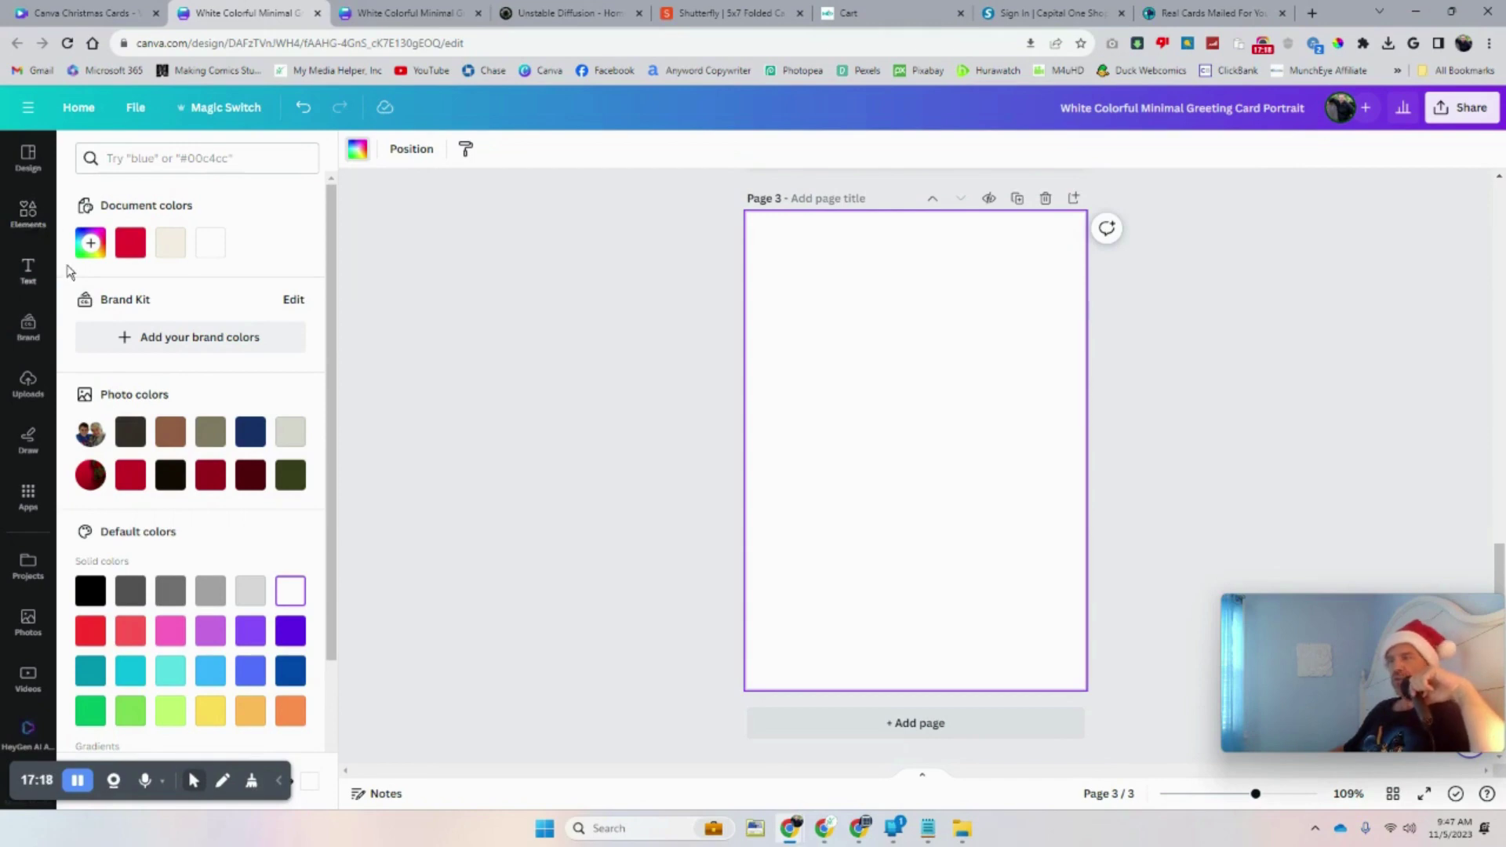
pyautogui.click(563, 16)
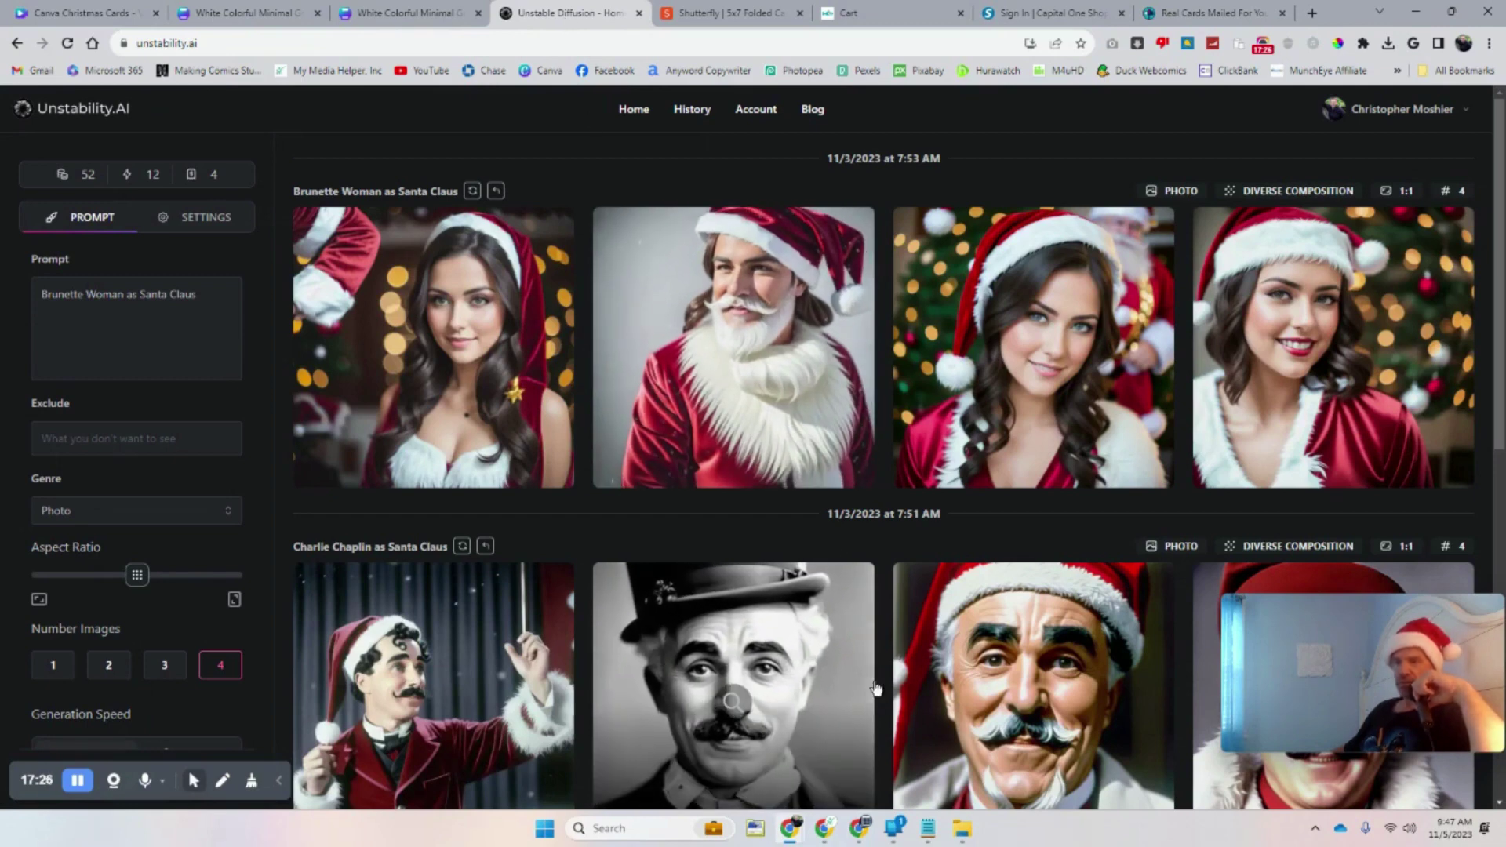
# Replace the image prompt text with 'john wayne'
pyautogui.scroll(-5, 845, 676)
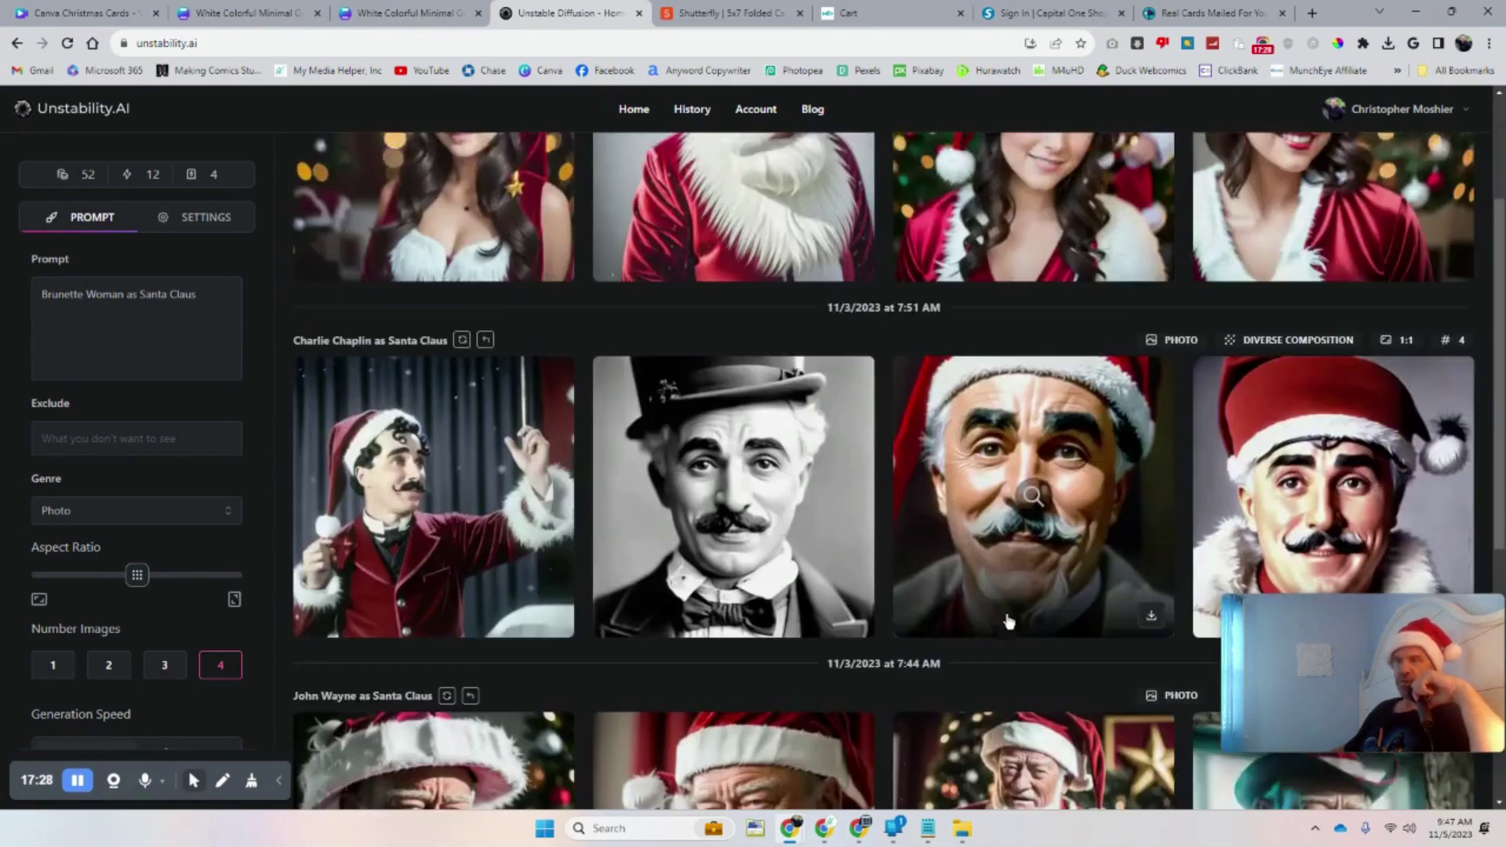
pyautogui.scroll(-3, 1009, 622)
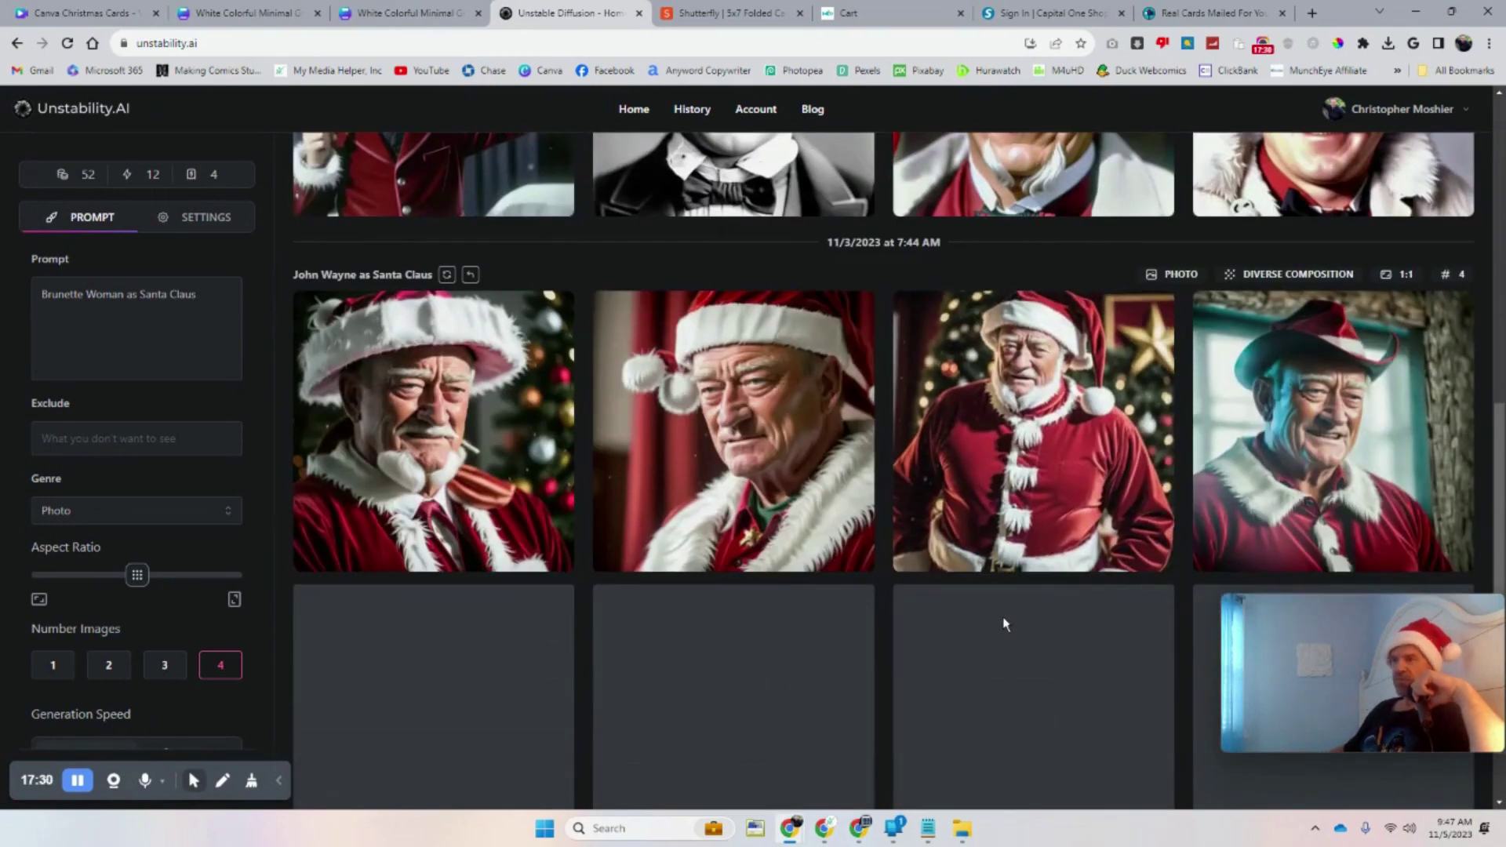
pyautogui.click(147, 301)
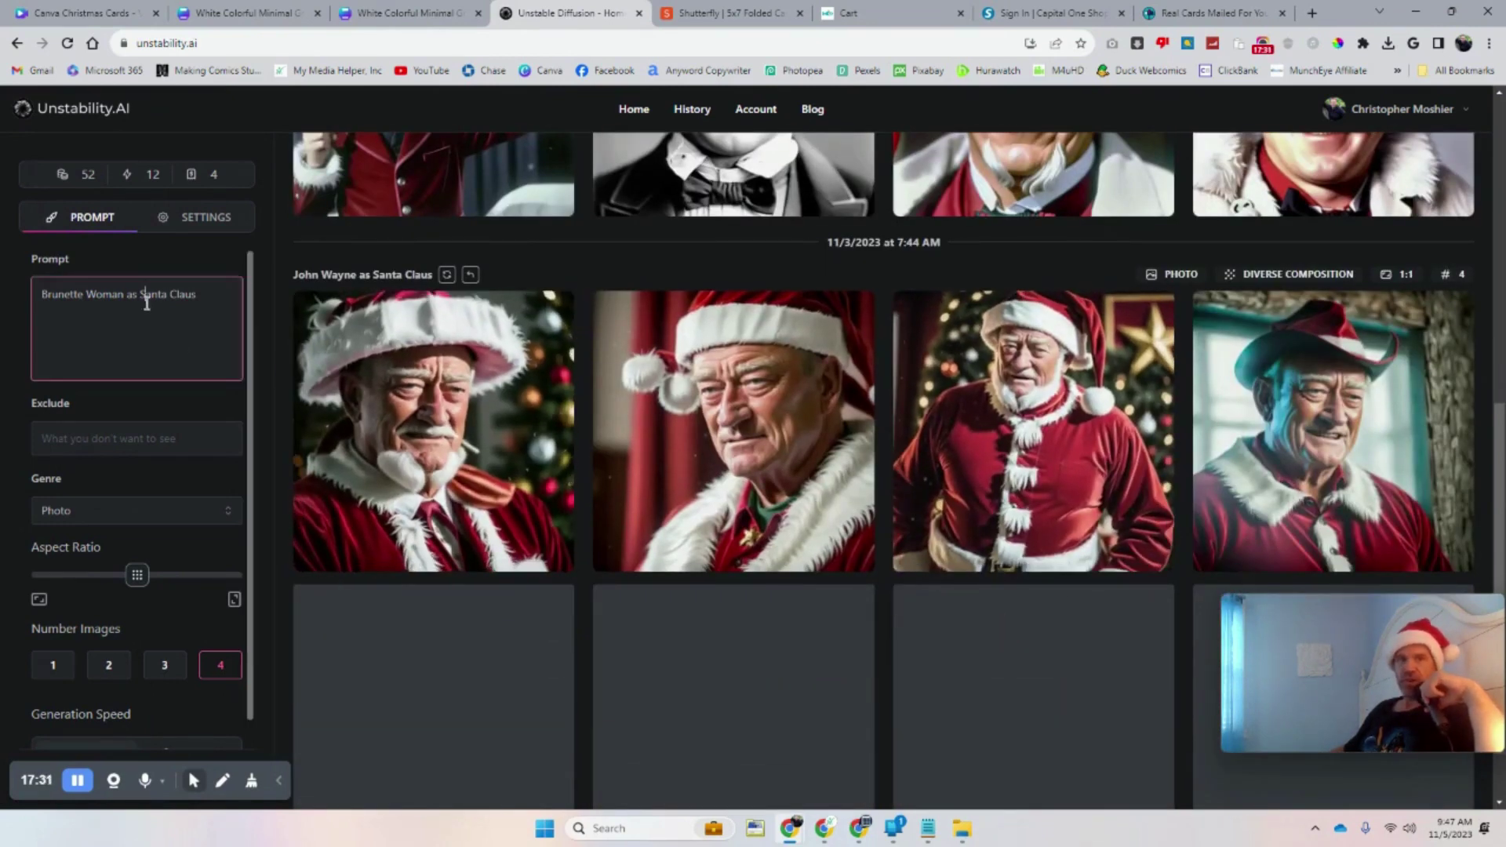
pyautogui.hotkey('ctrl', 'a')
pyautogui.press('BackSpace')
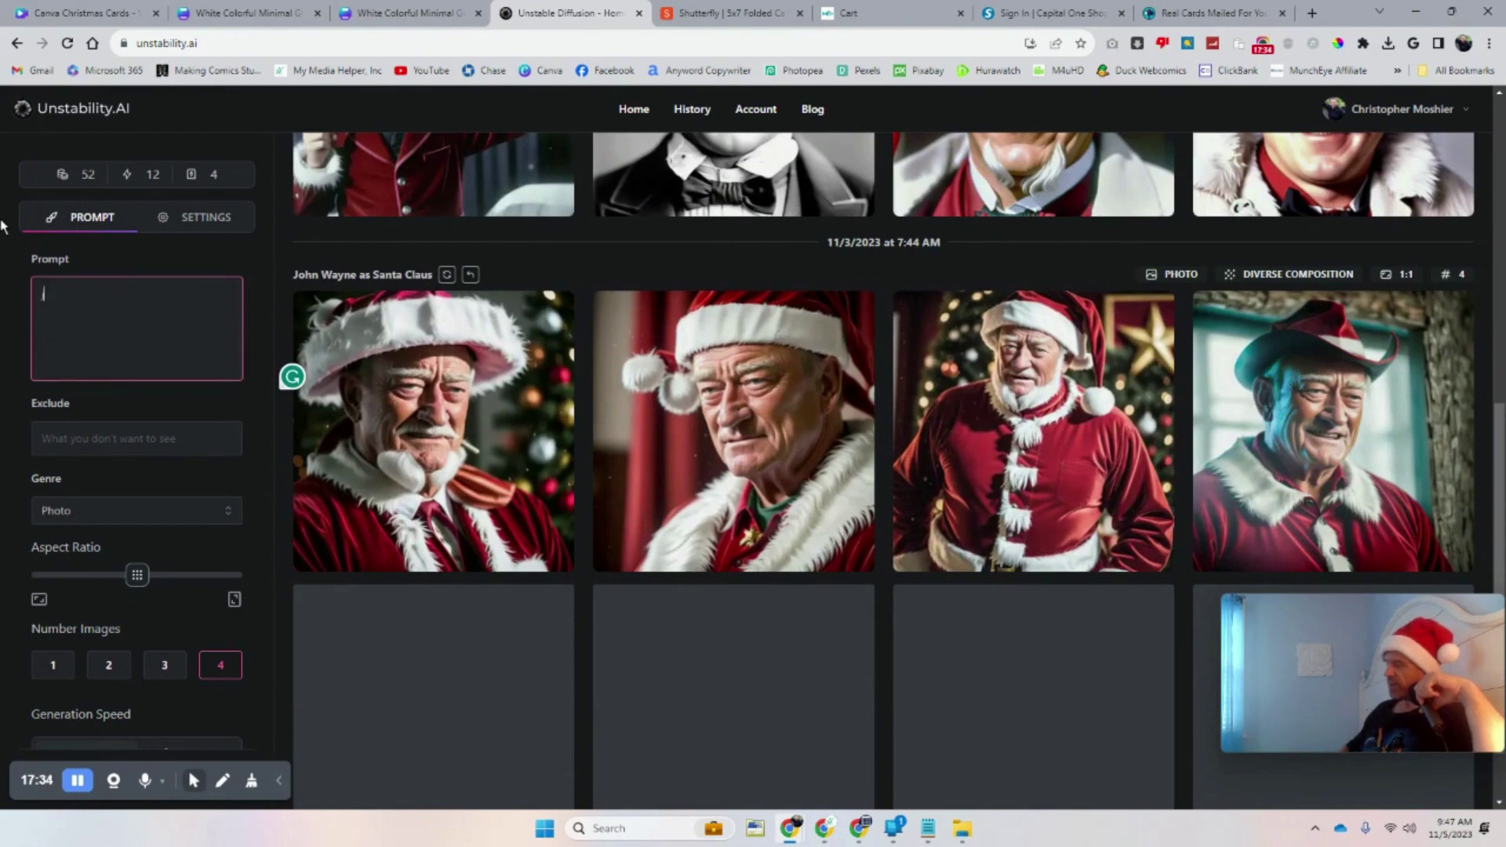
pyautogui.write('john wa')
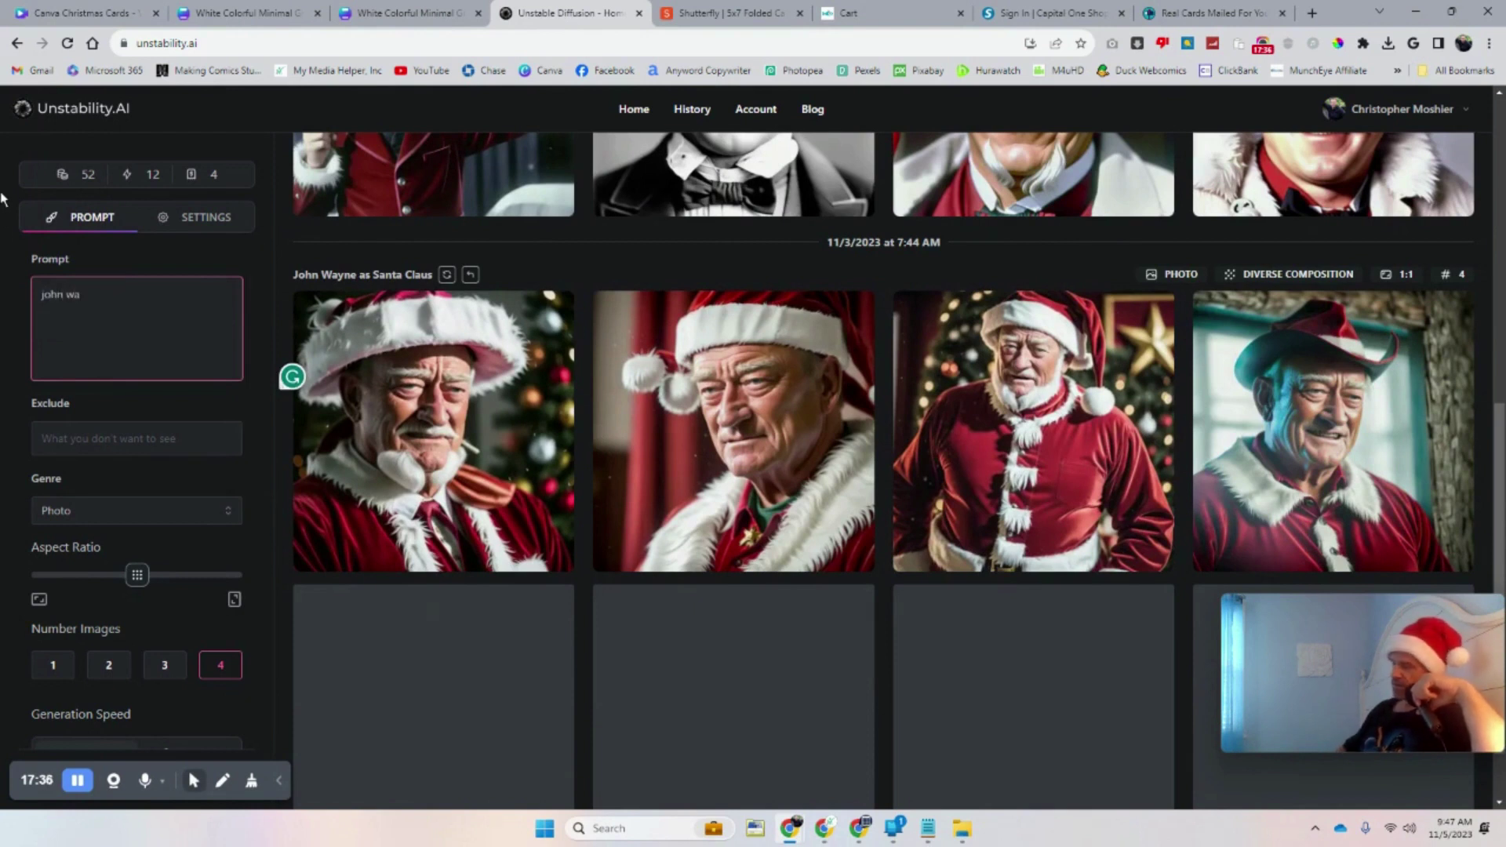
pyautogui.write('yne')
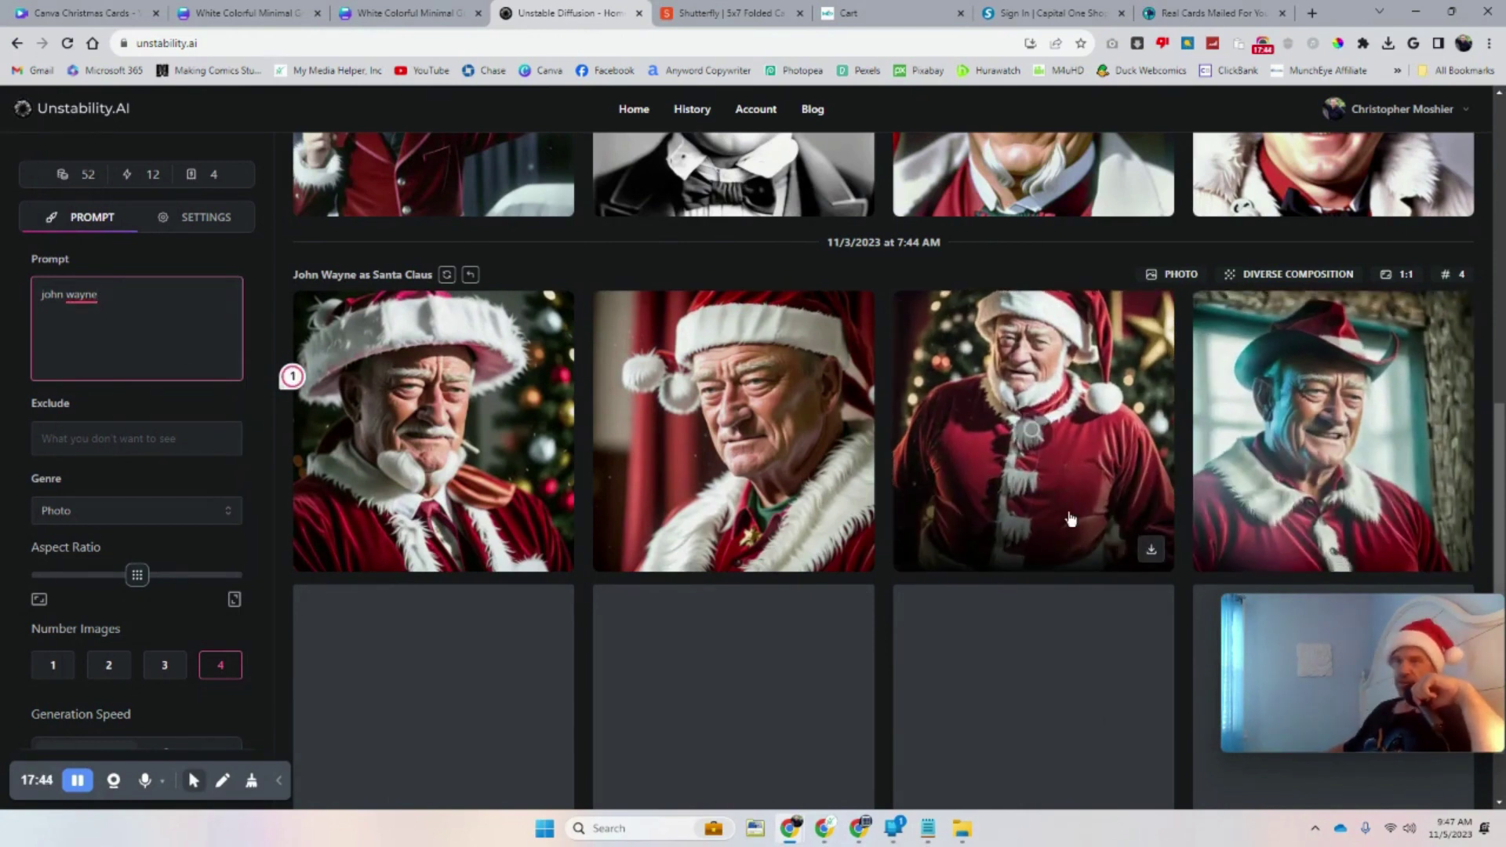
# Enlarge the second John Wayne Santa image and bring up its save options
pyautogui.scroll(2, 807, 533)
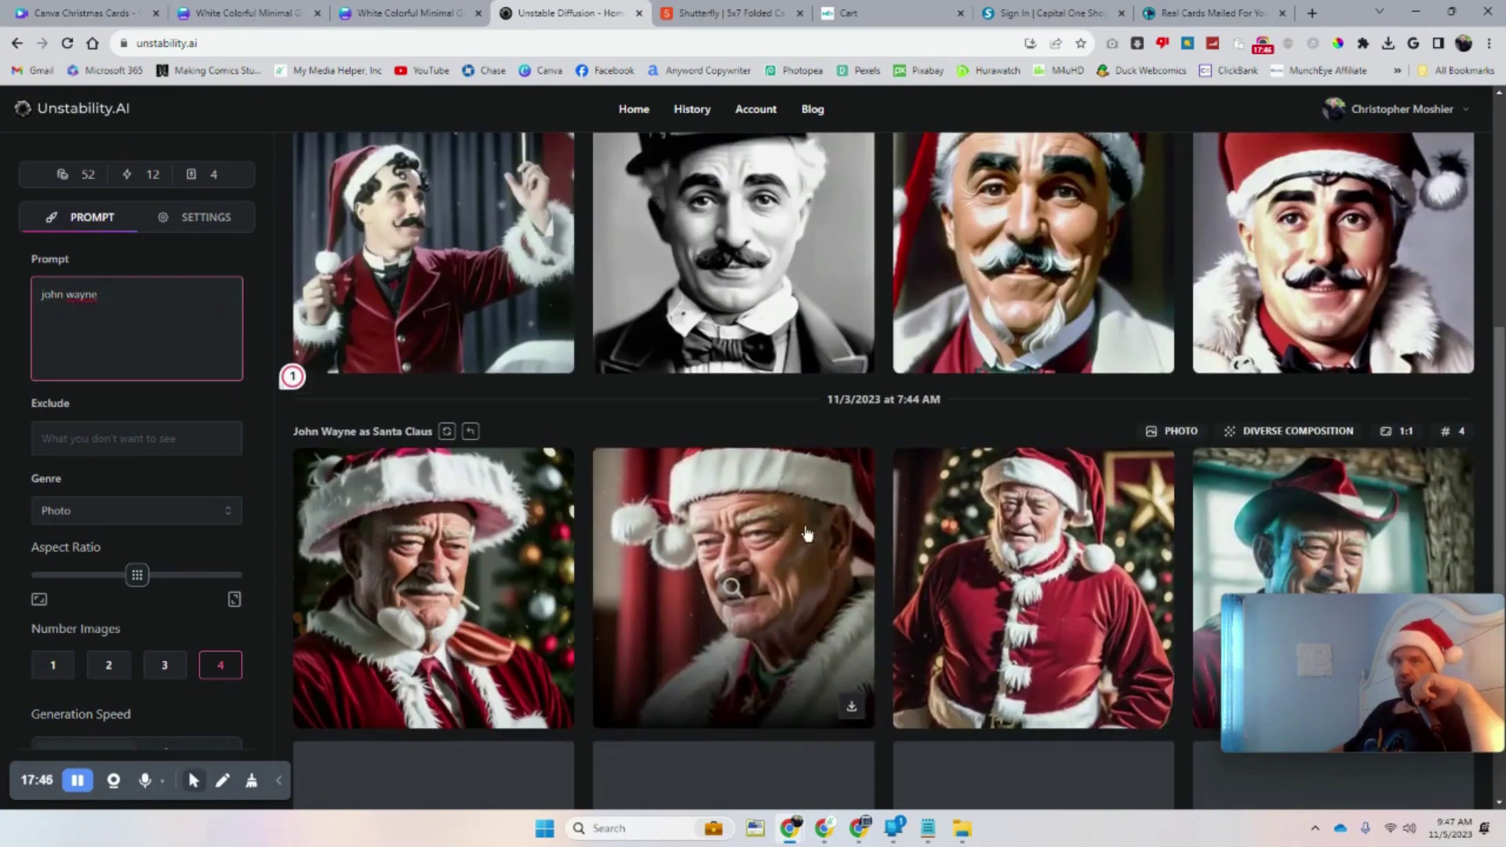
pyautogui.click(806, 533)
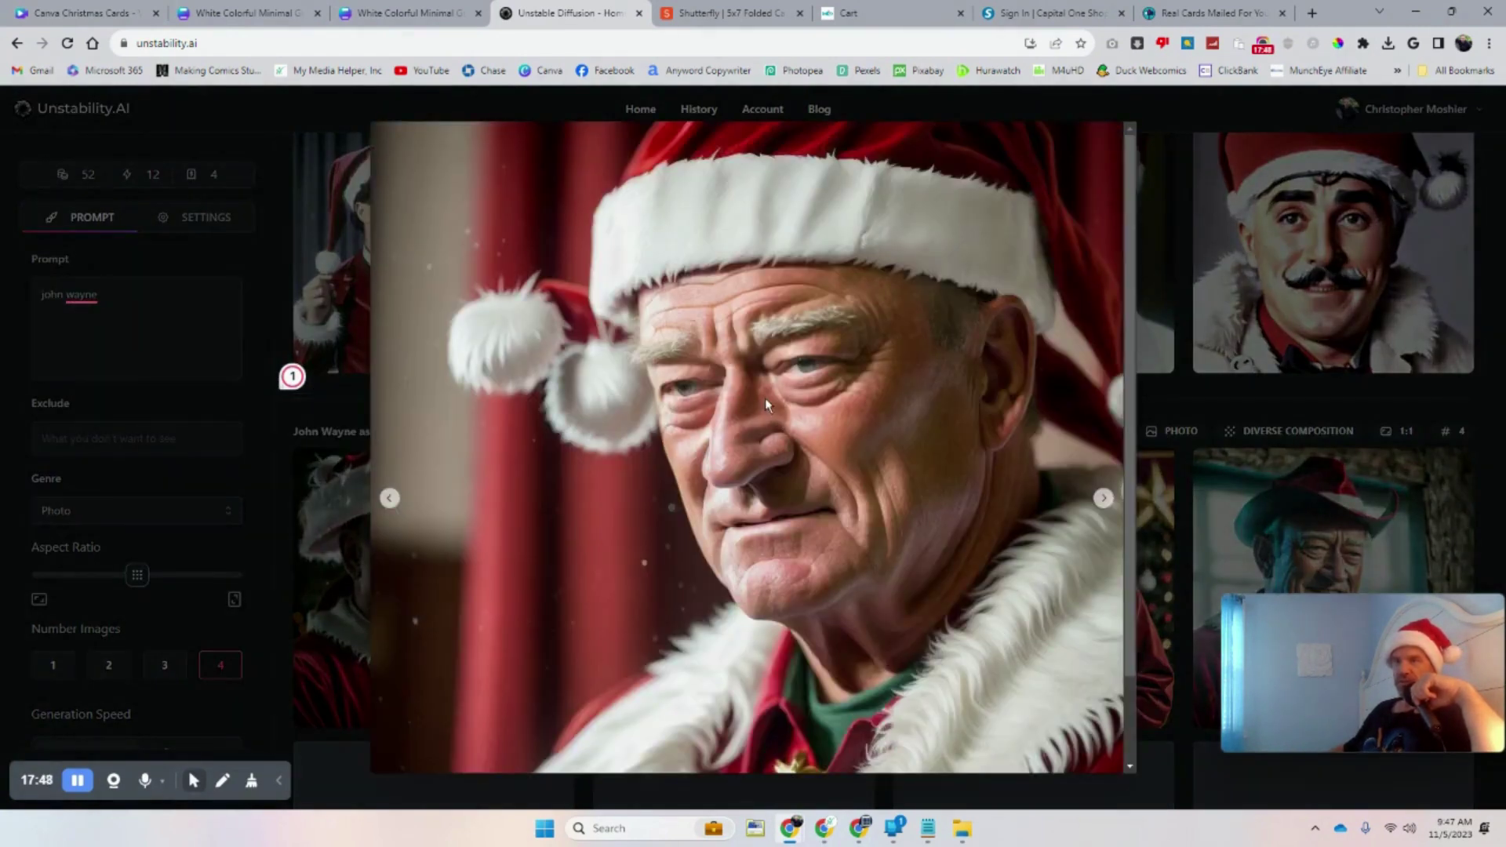
pyautogui.rightClick(719, 390)
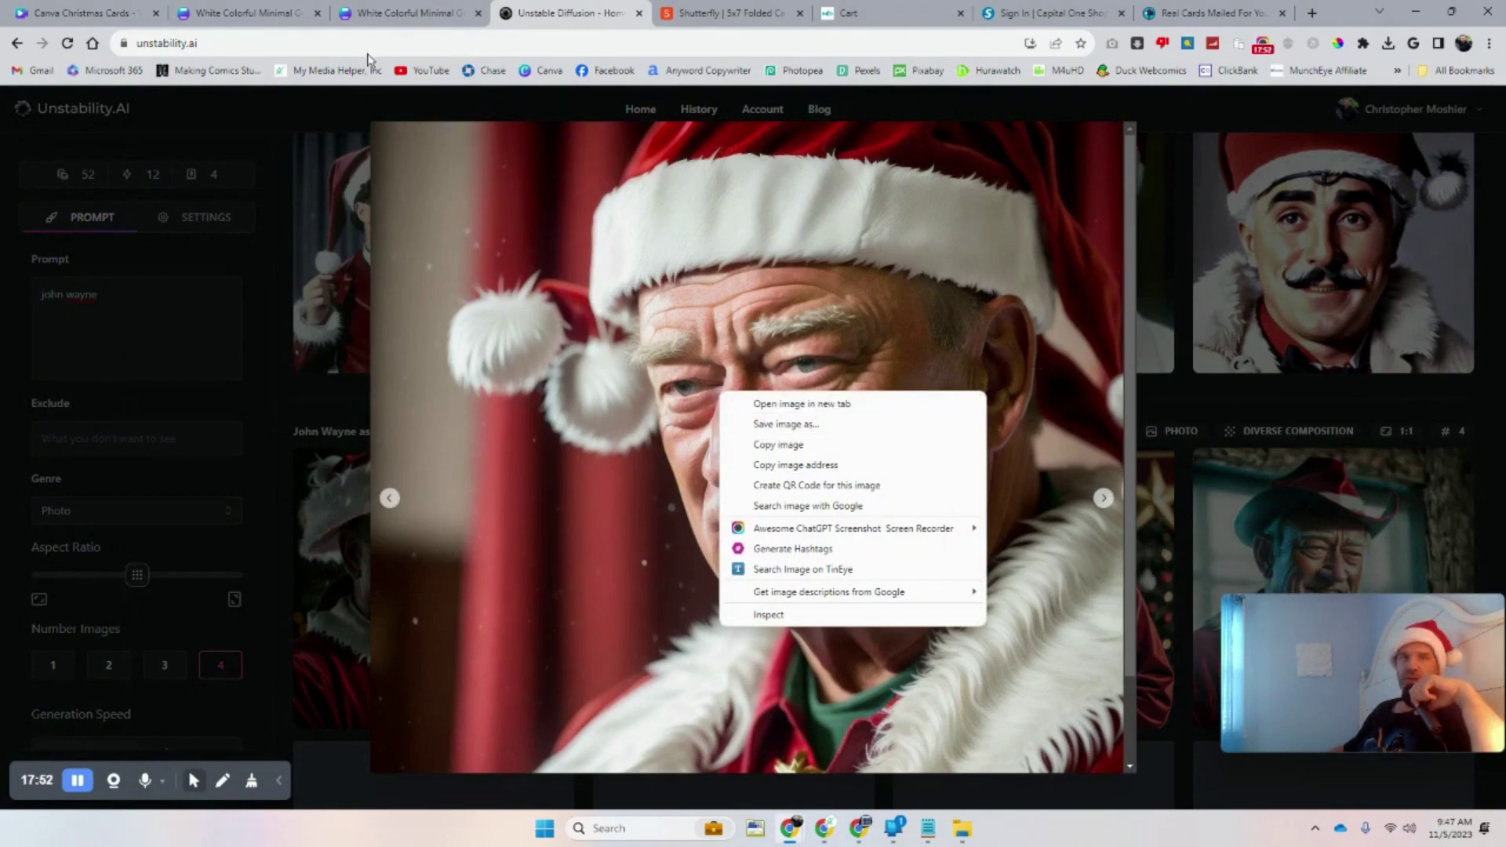
pyautogui.click(243, 13)
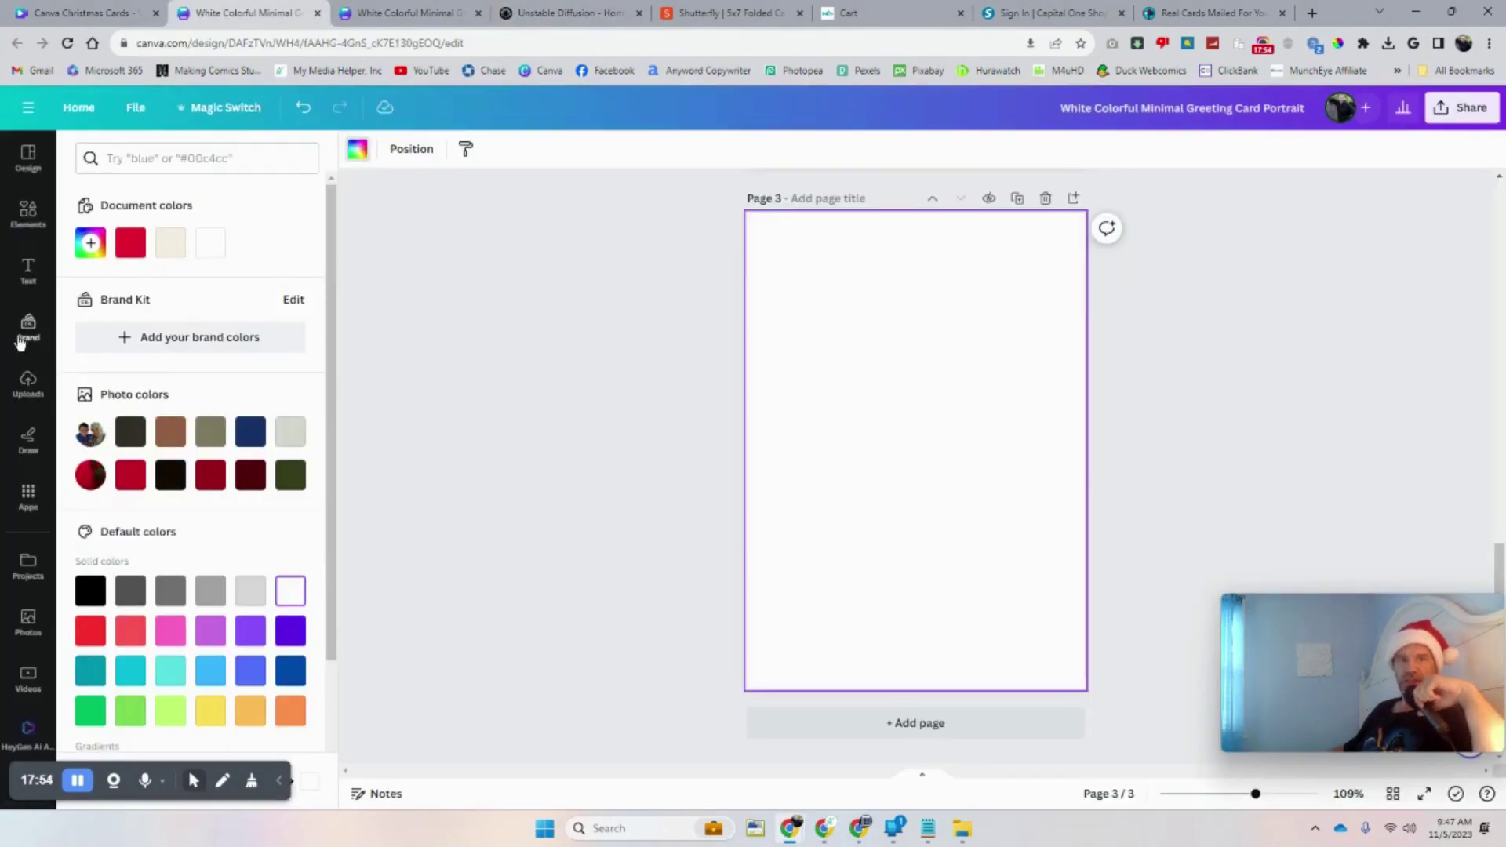
# Drag the uploaded John Wayne Santa photo from Uploads onto page 3 to fill it
pyautogui.click(32, 379)
pyautogui.click(32, 379)
pyautogui.scroll(-5, 192, 404)
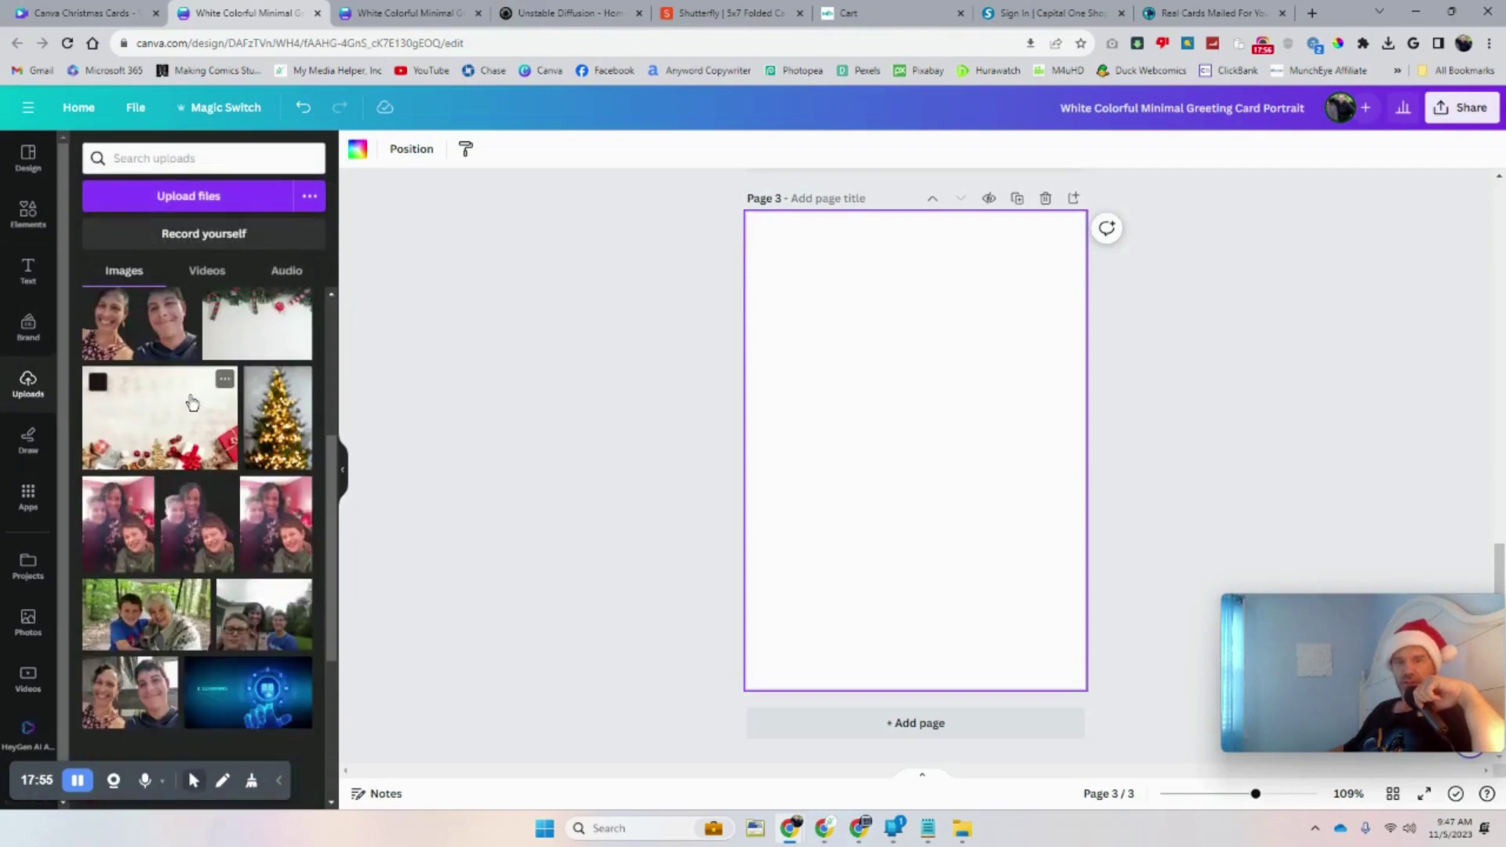
pyautogui.scroll(-2, 193, 400)
pyautogui.moveTo(140, 475); pyautogui.dragTo(771, 384)
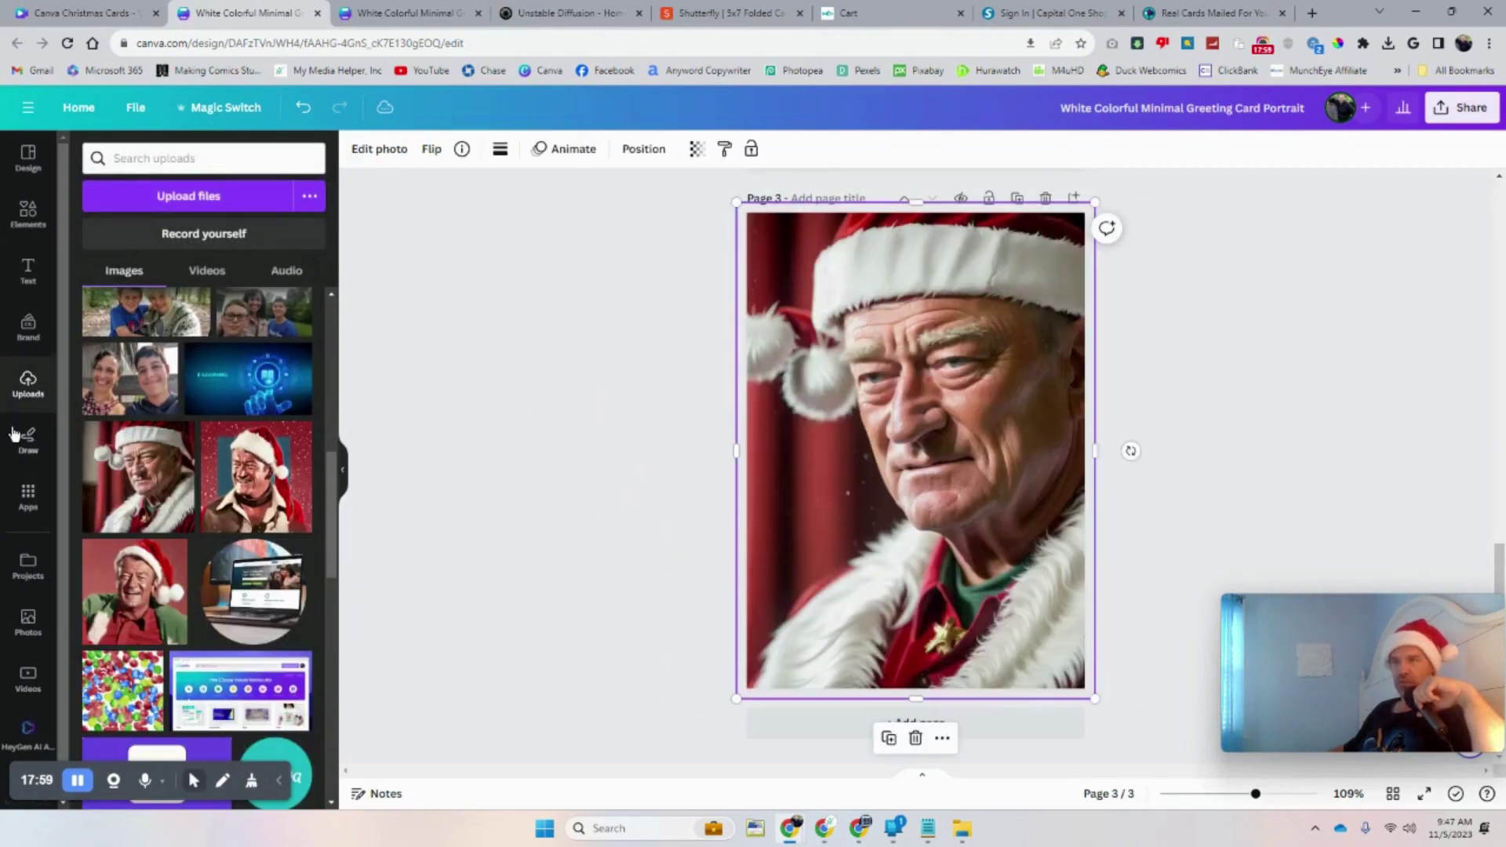
pyautogui.click(524, 452)
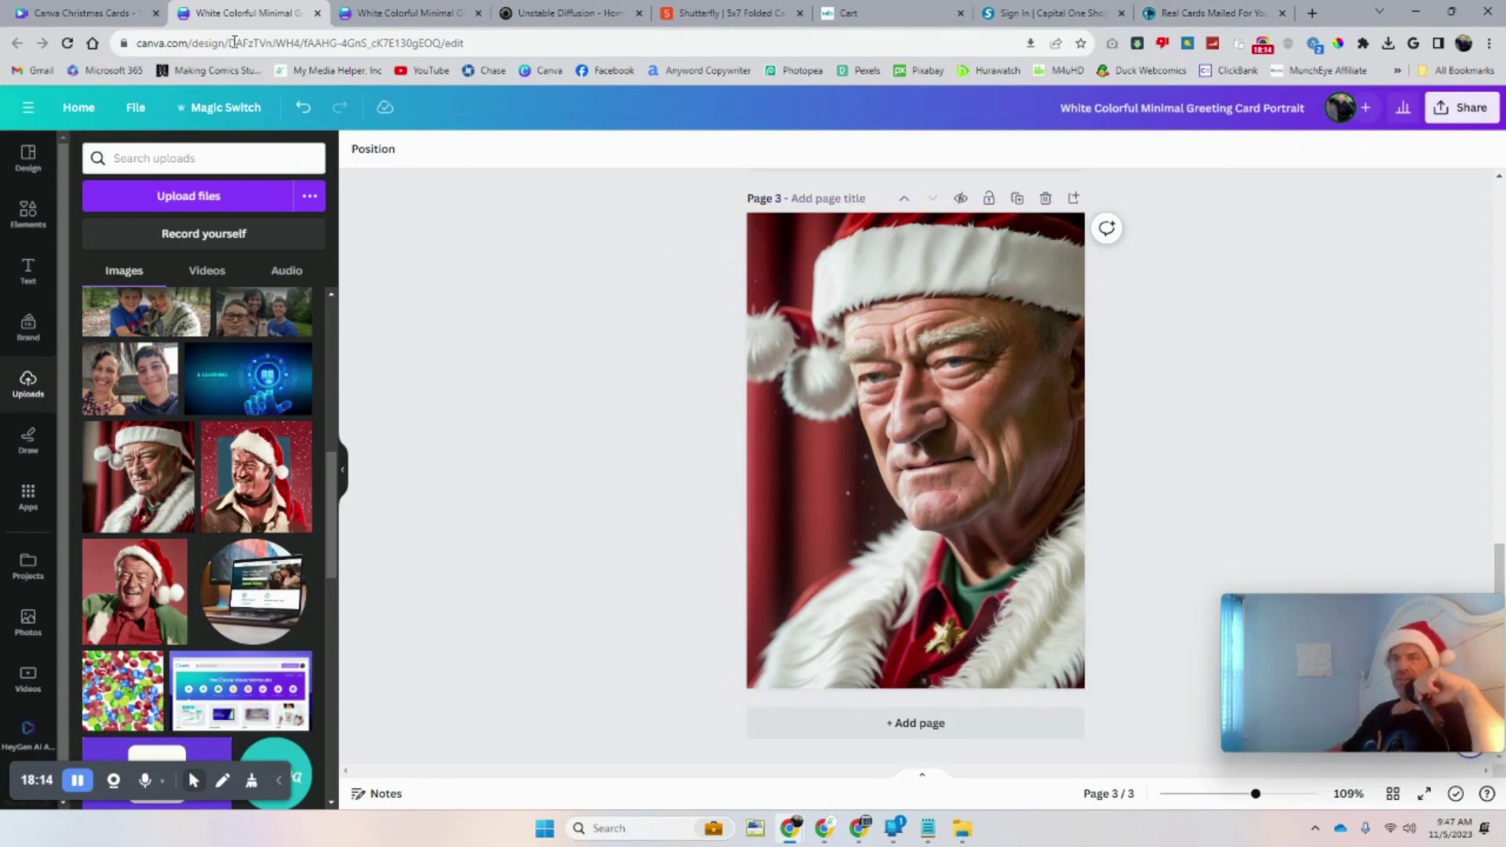
# Go through the Capital One Shopping, Snapfish cart and Canva tabs, ending on Postable's homepage
pyautogui.click(1068, 10)
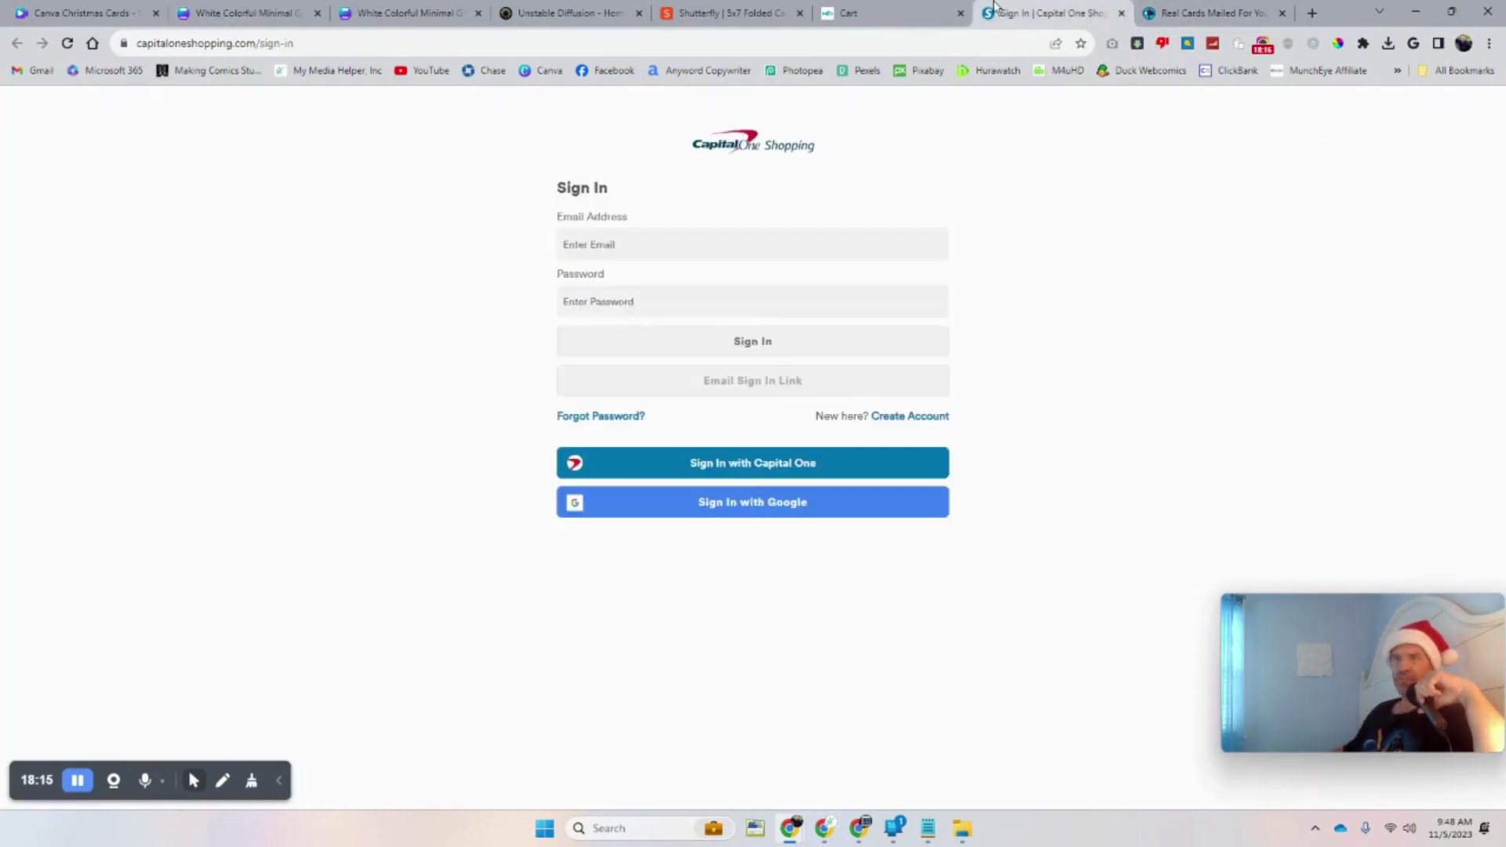
pyautogui.click(890, 13)
pyautogui.click(402, 17)
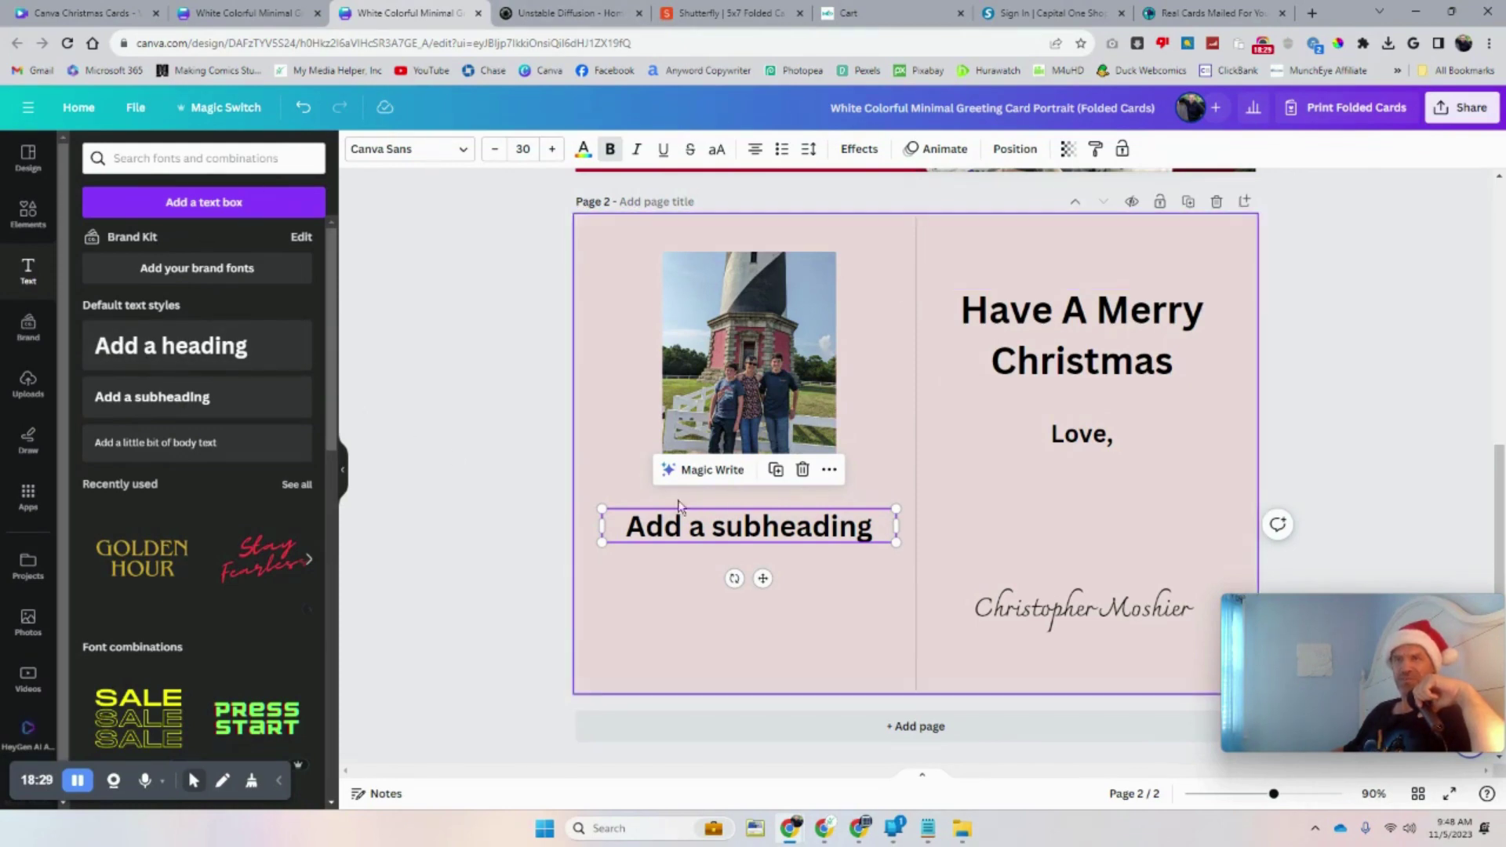
pyautogui.click(1198, 11)
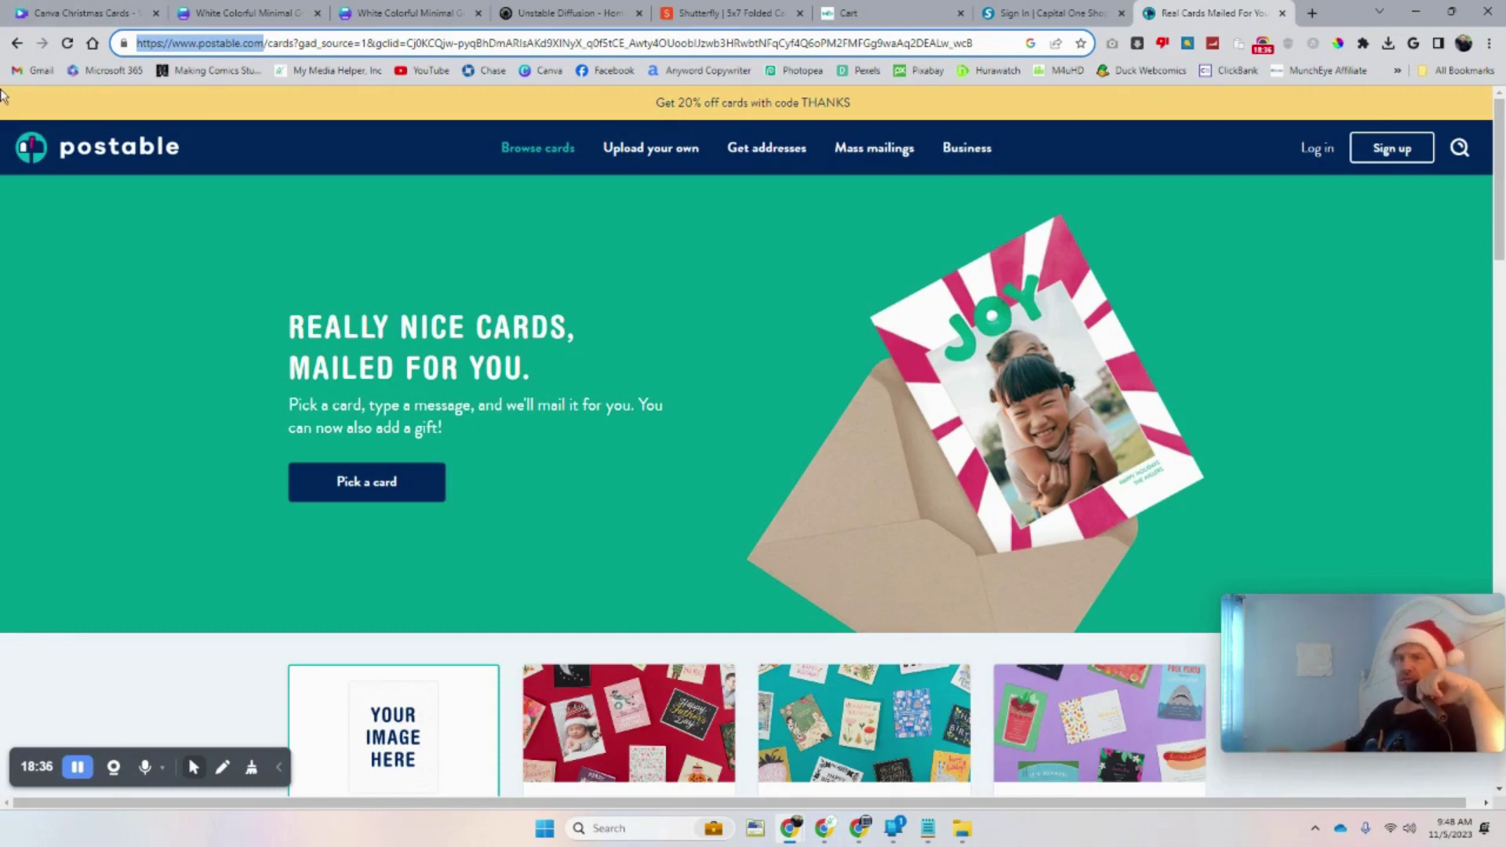
# Begin an upload-your-own flat card in portrait orientation and save the format
pyautogui.click(650, 153)
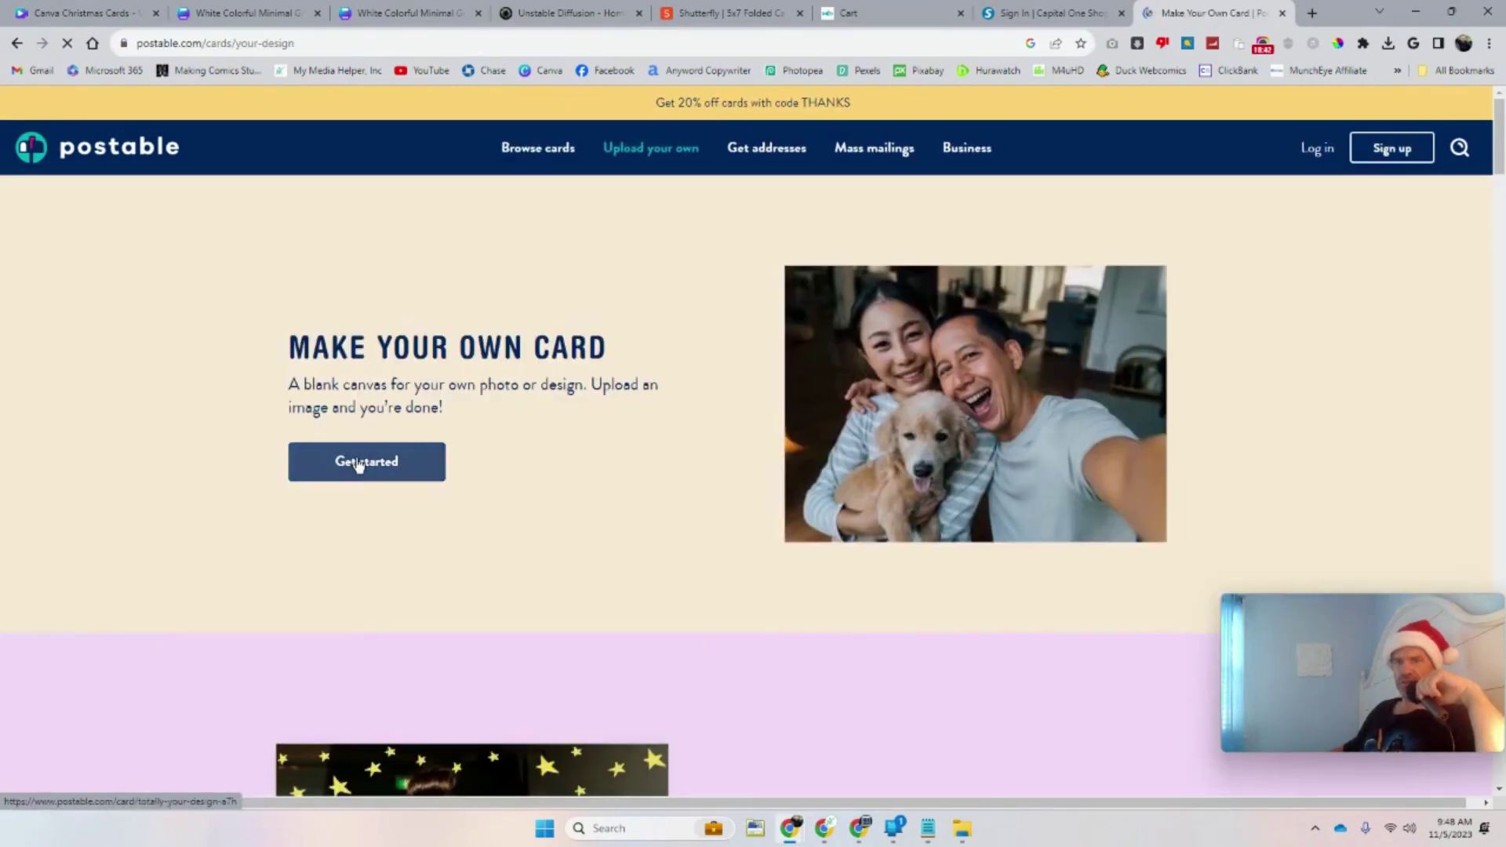
pyautogui.click(358, 463)
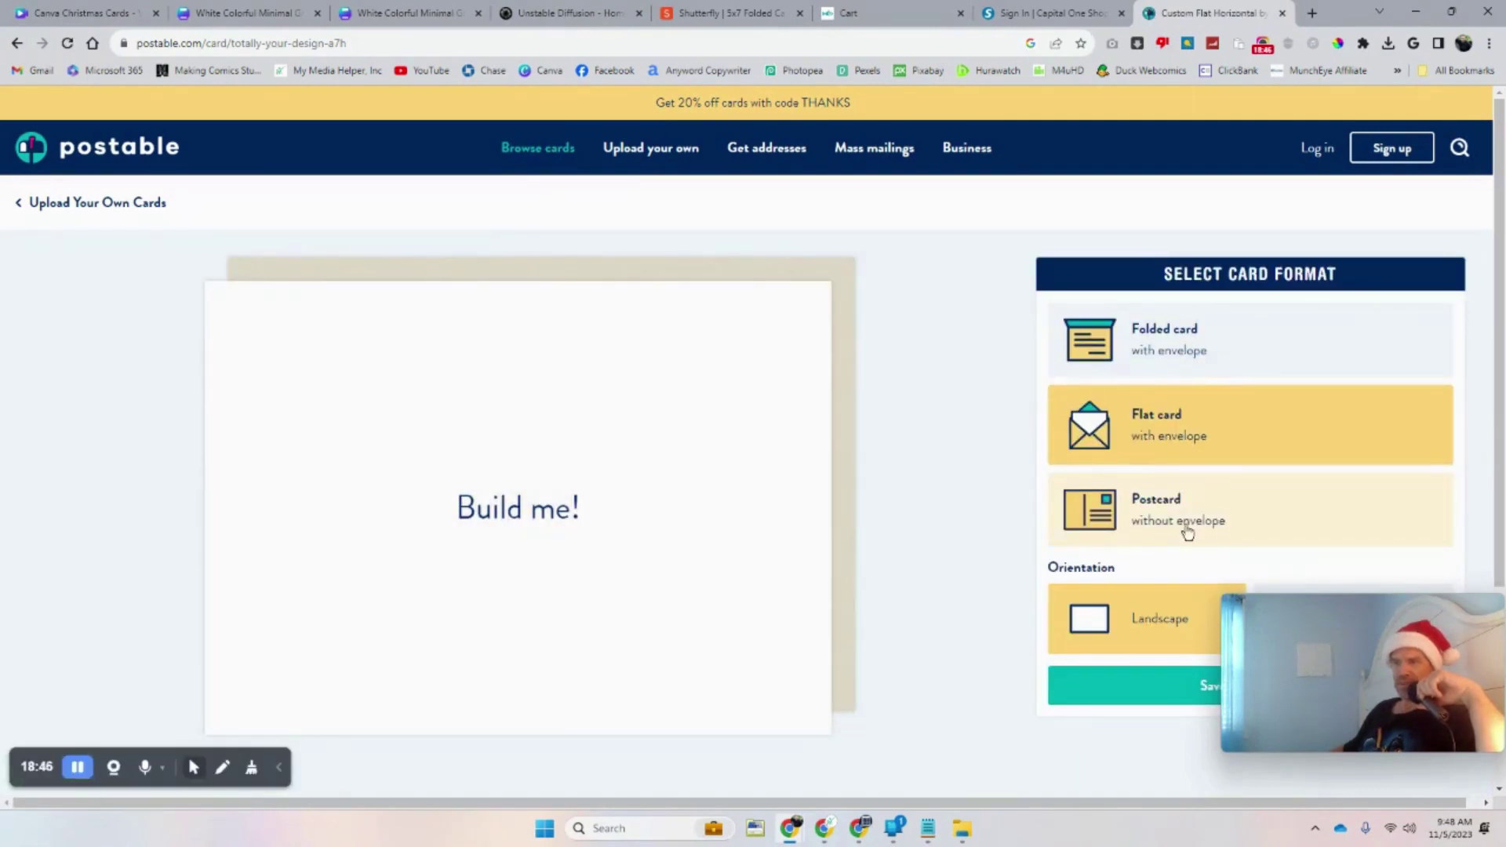
pyautogui.moveTo(1334, 663); pyautogui.dragTo(1196, 295)
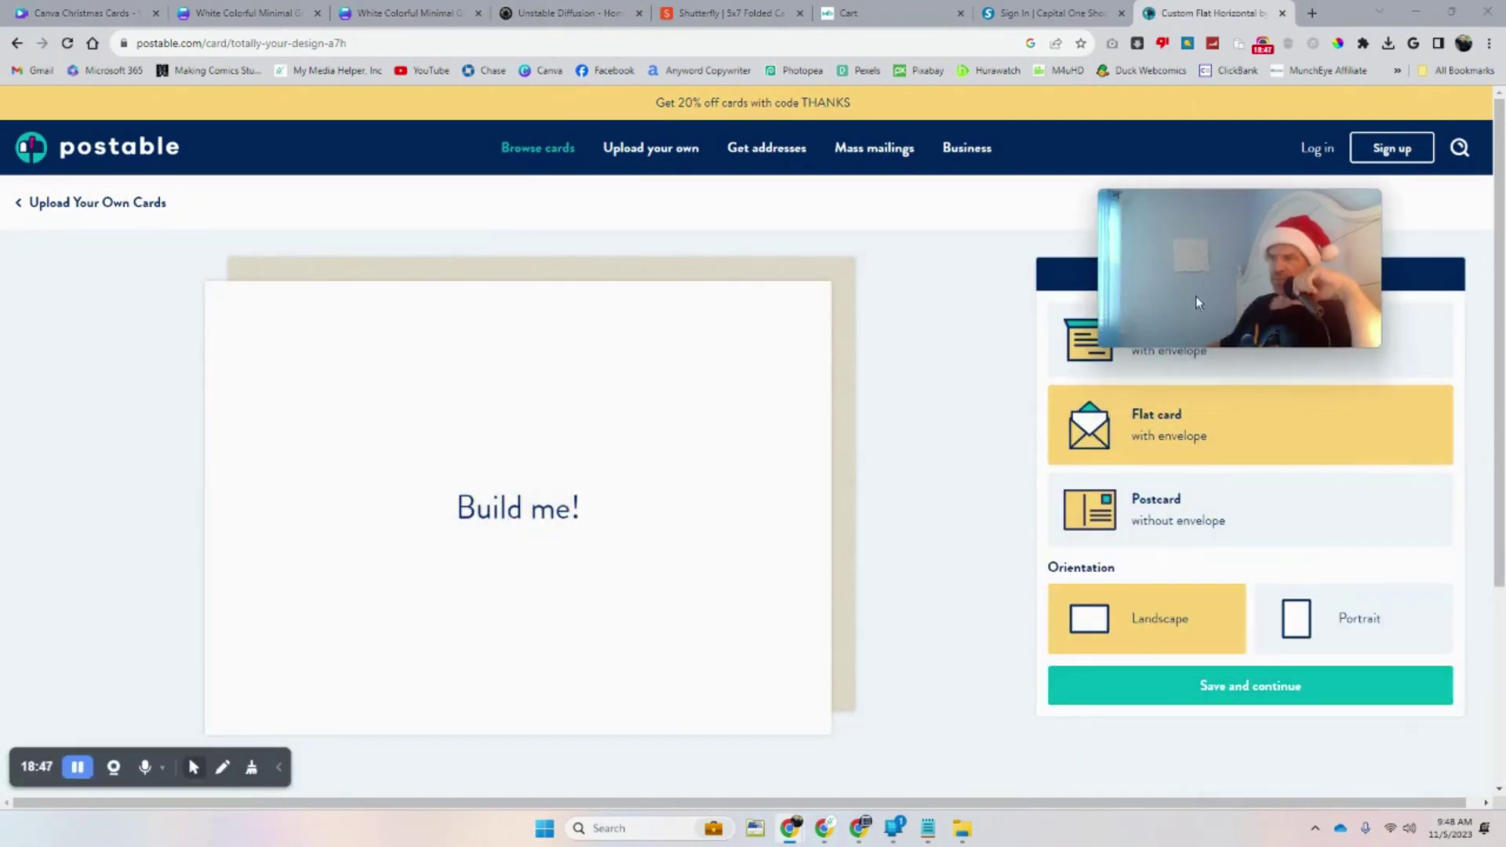
pyautogui.click(1335, 624)
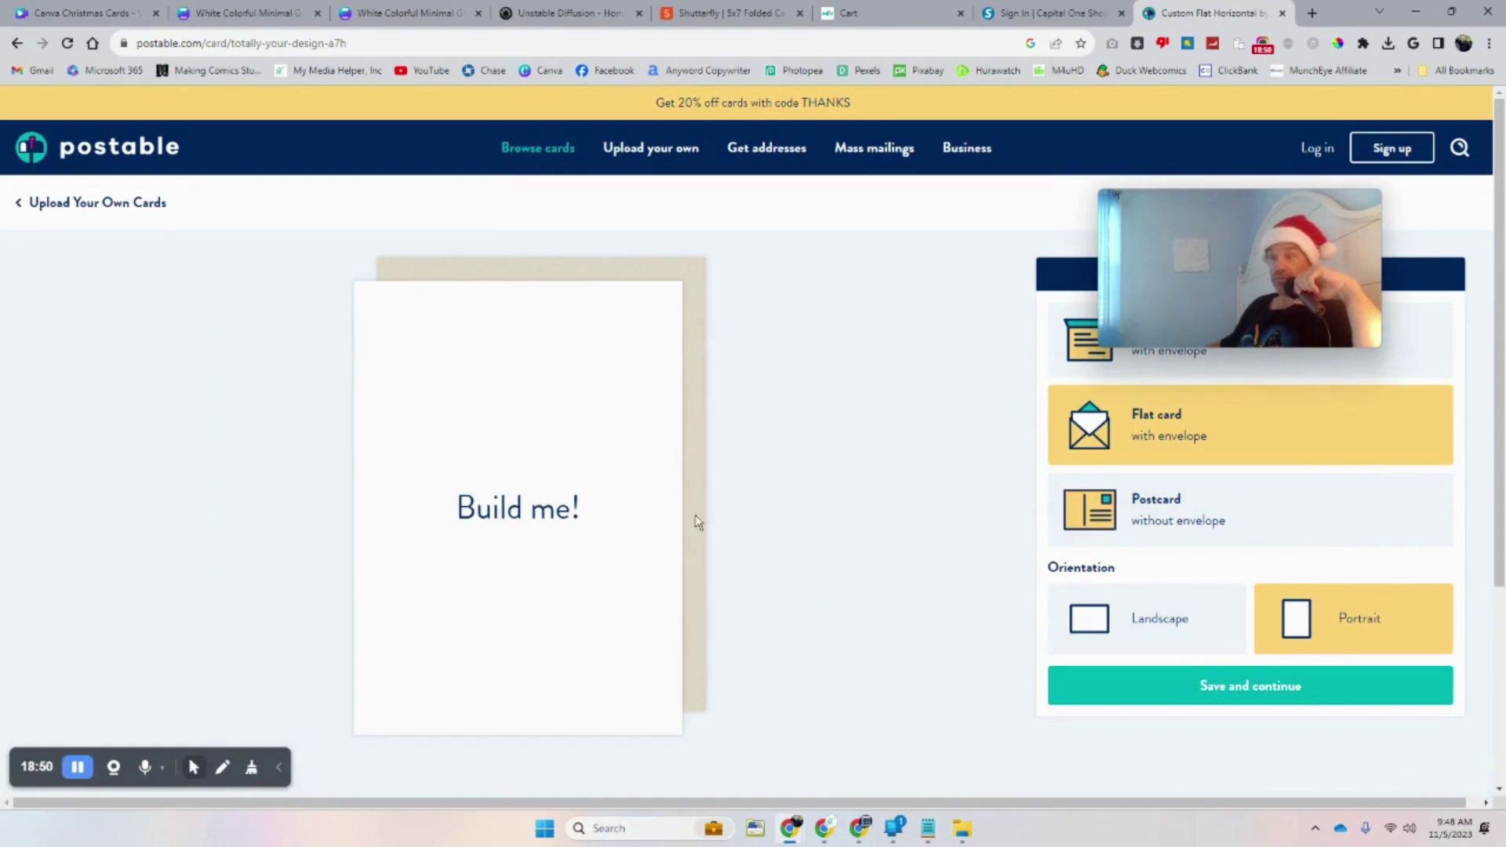
pyautogui.click(1200, 693)
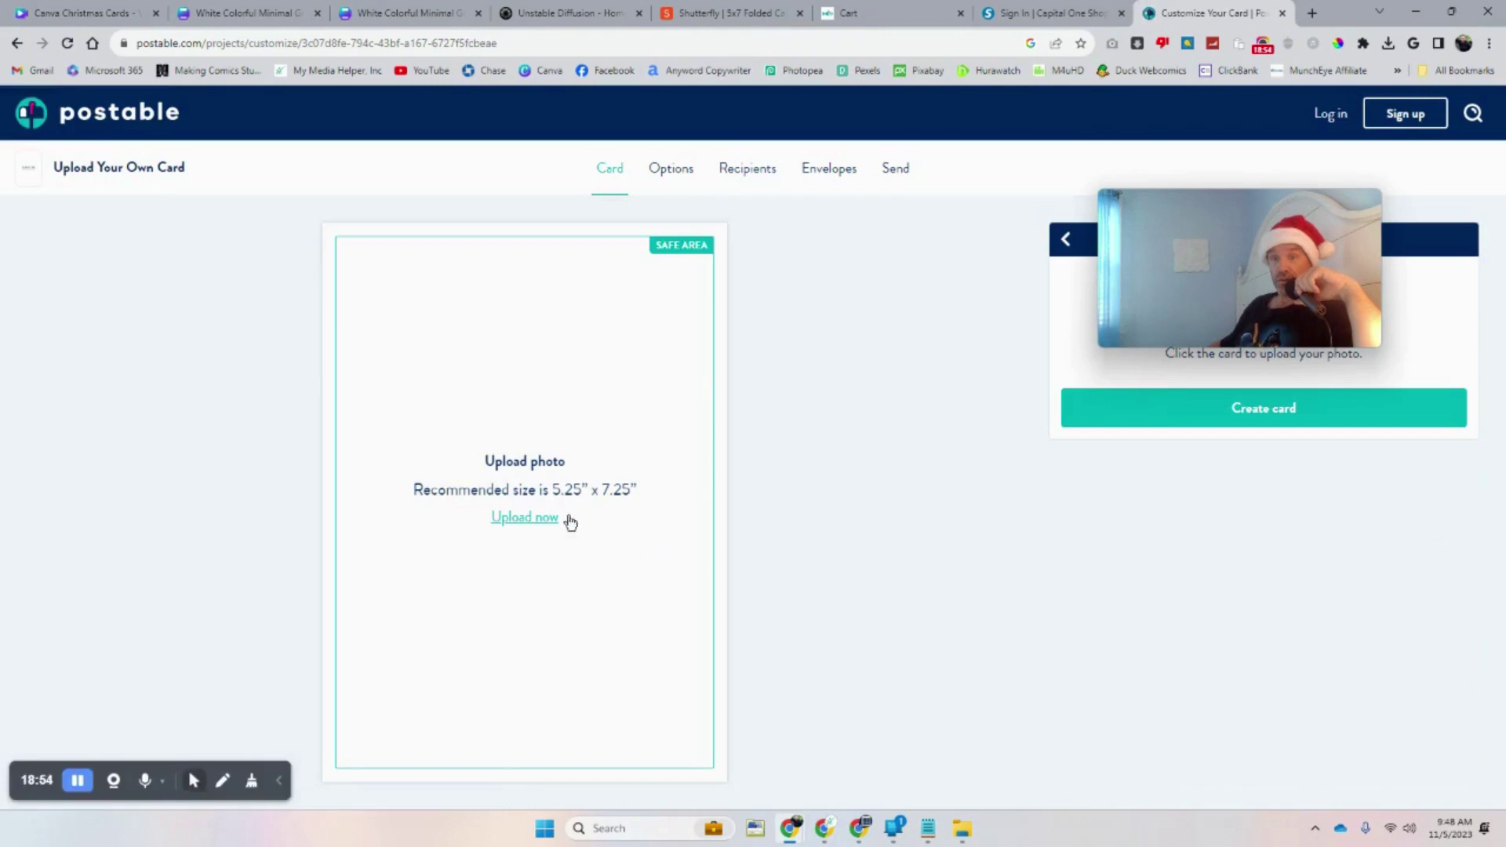
# Upload the red Christmas card image as the card front and create the card
pyautogui.click(525, 517)
pyautogui.doubleClick(533, 197)
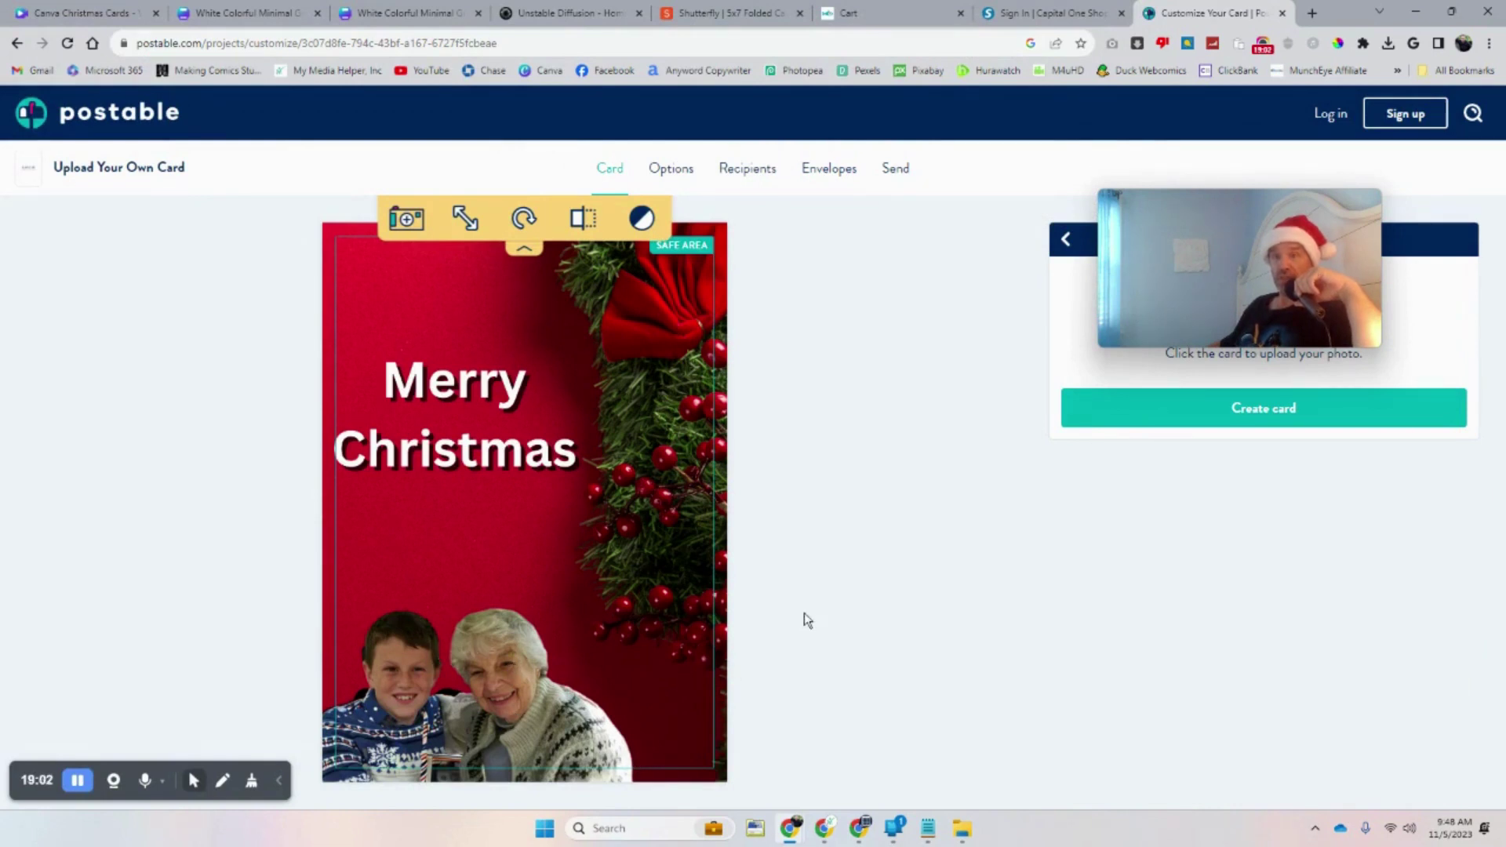
pyautogui.moveTo(1153, 284)
pyautogui.moveTo(1299, 223); pyautogui.dragTo(1061, 503)
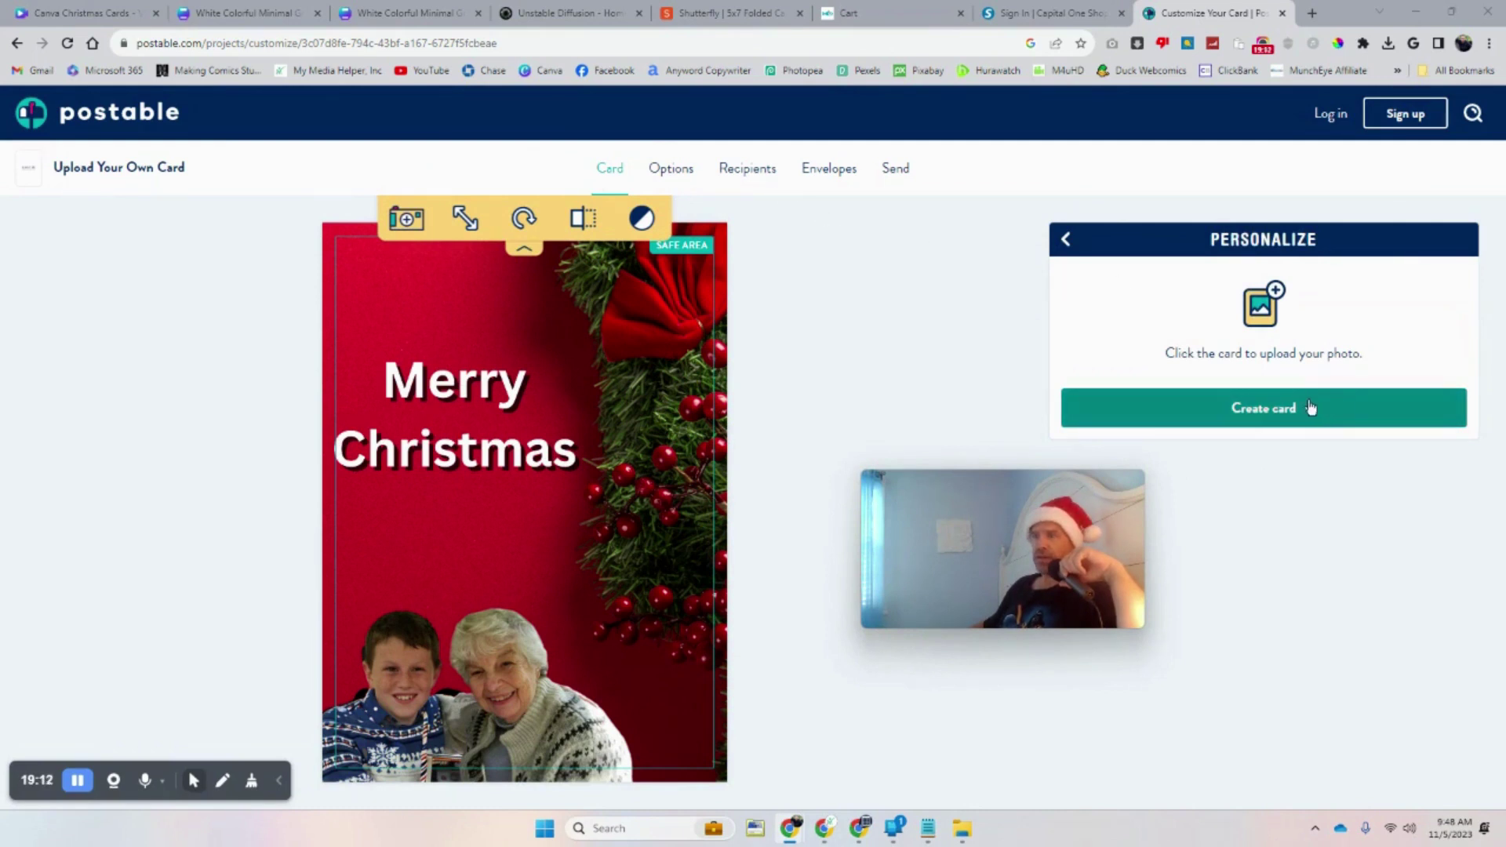
pyautogui.click(1273, 411)
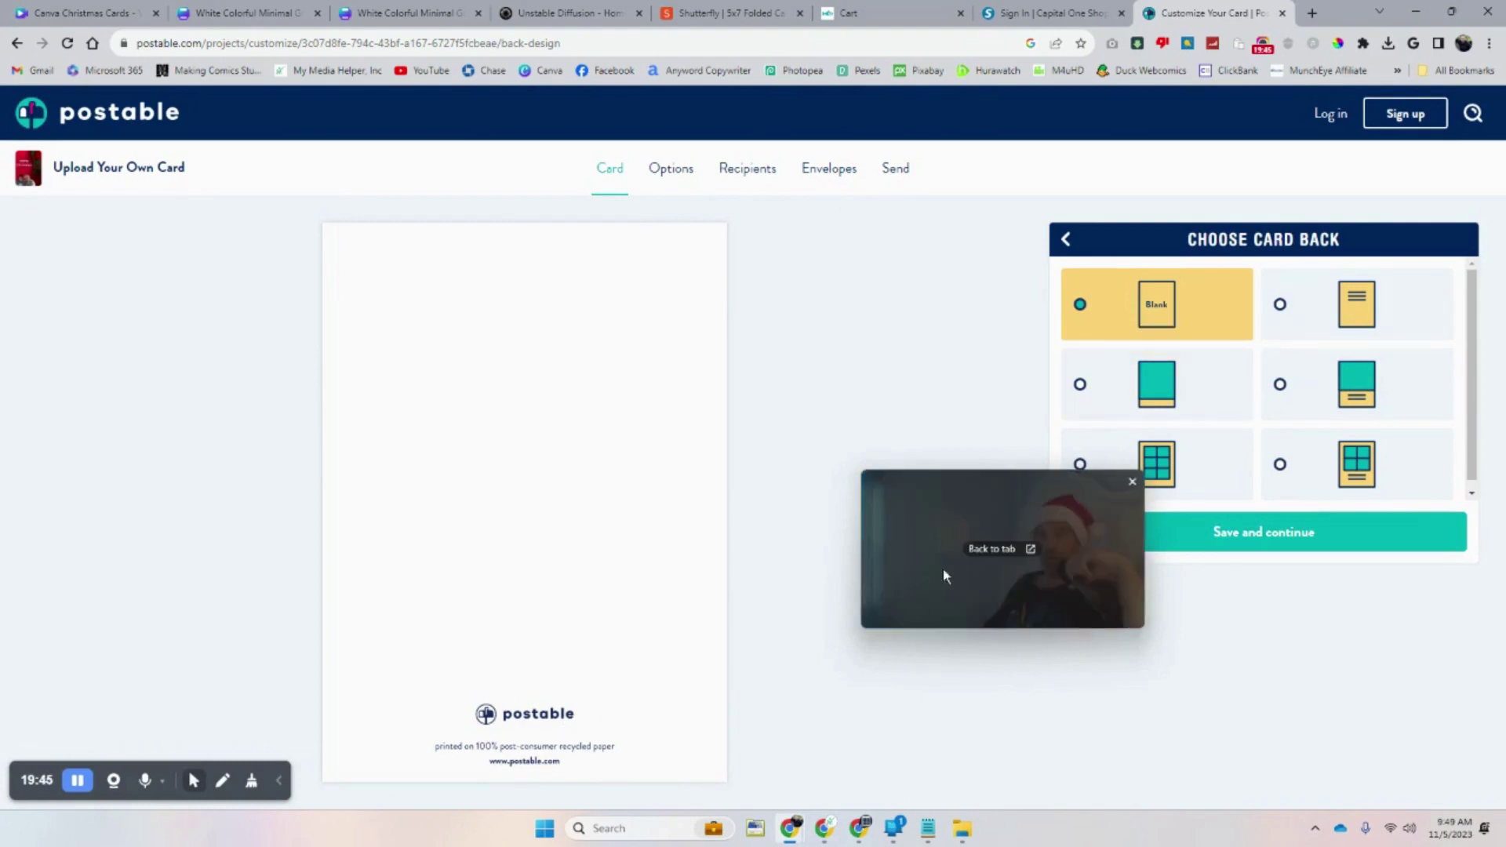
# Give the card back a photo layout and upload the red card image into it
pyautogui.click(1199, 404)
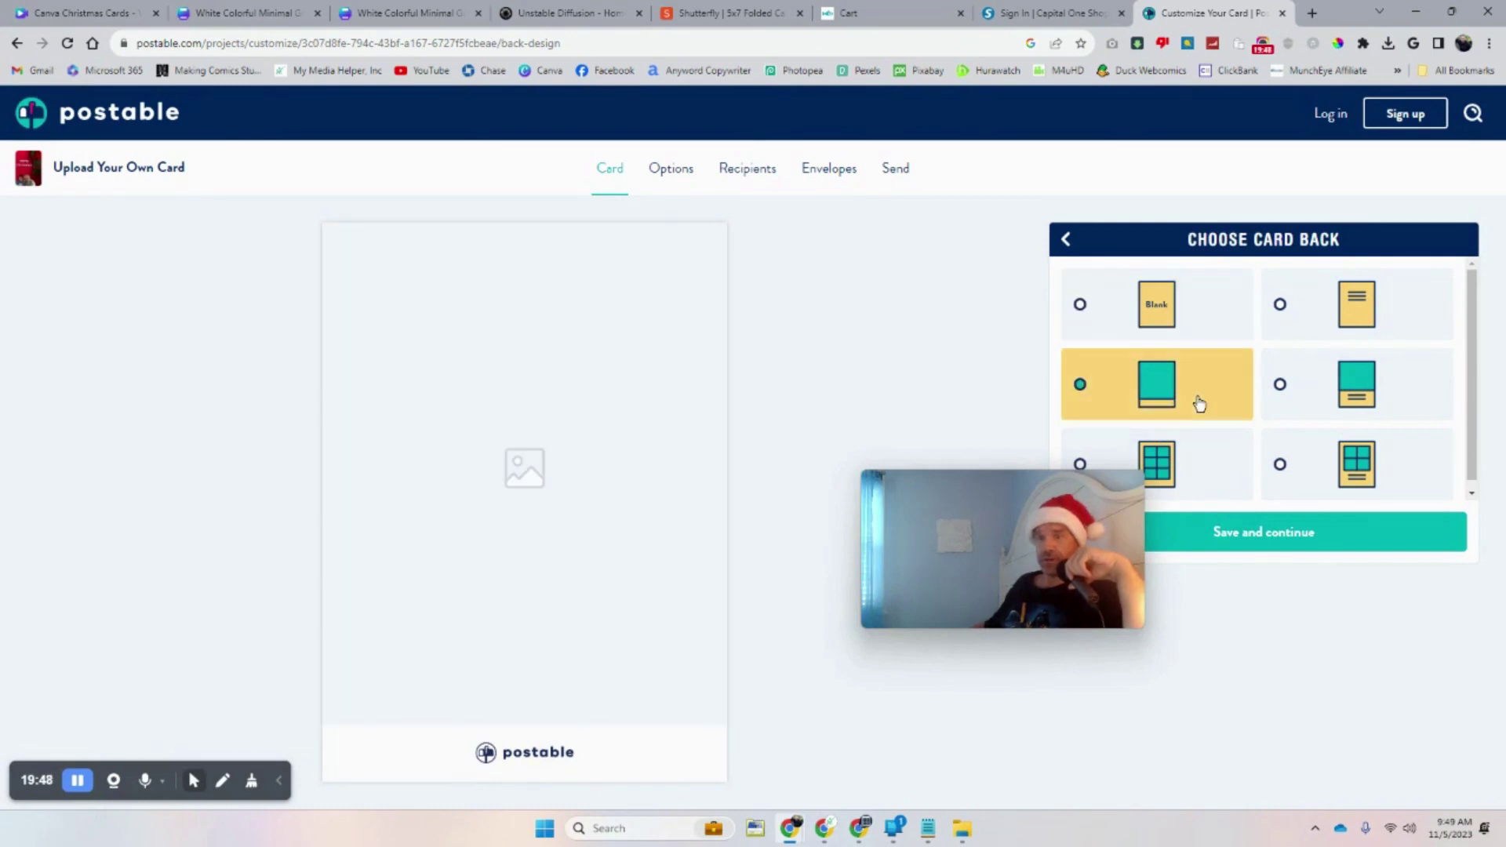
pyautogui.click(524, 485)
pyautogui.click(1304, 547)
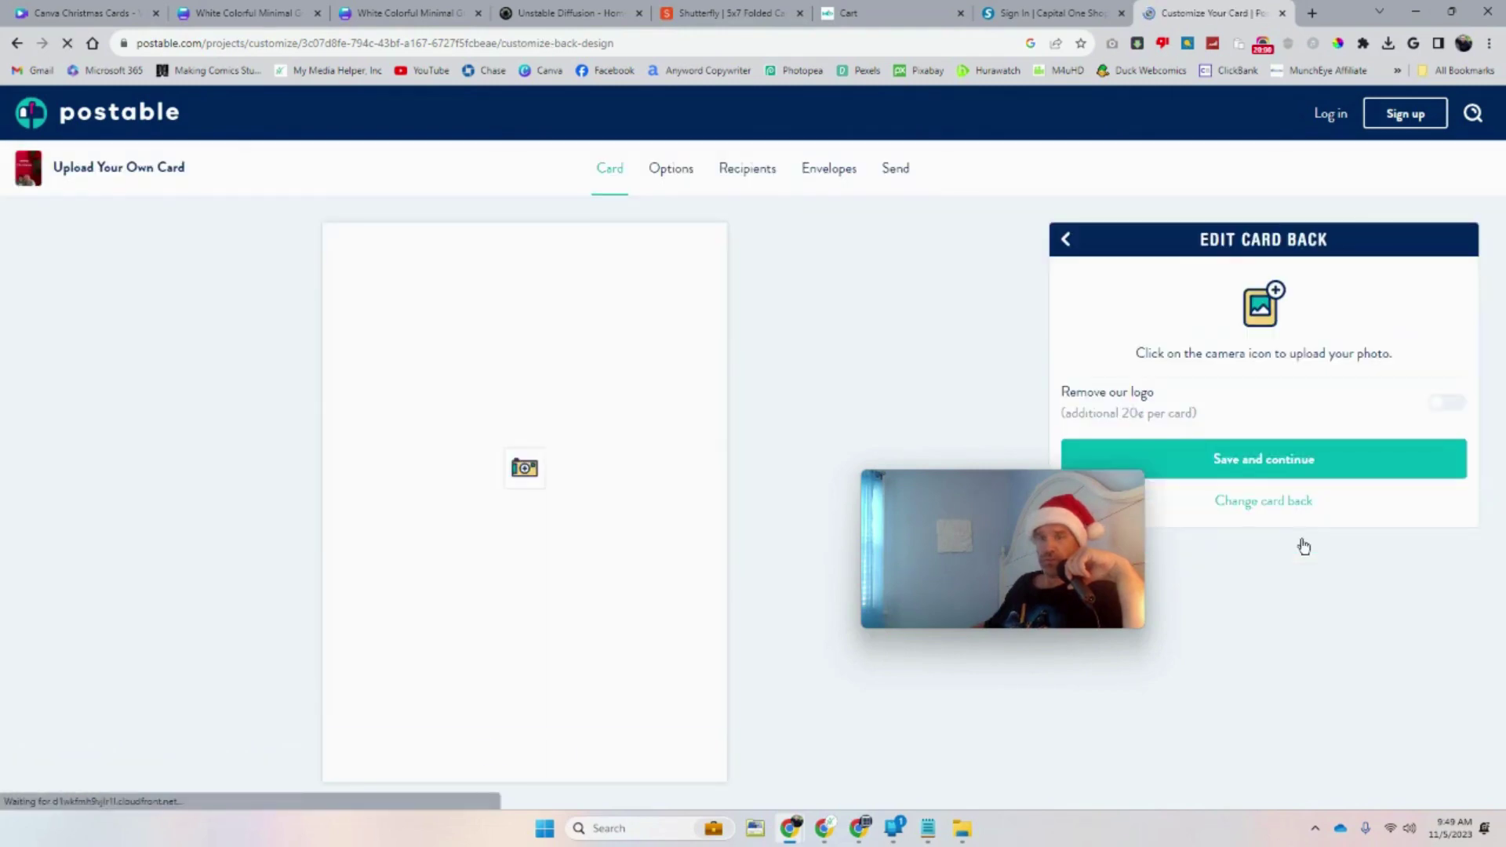
pyautogui.click(529, 480)
pyautogui.doubleClick(465, 178)
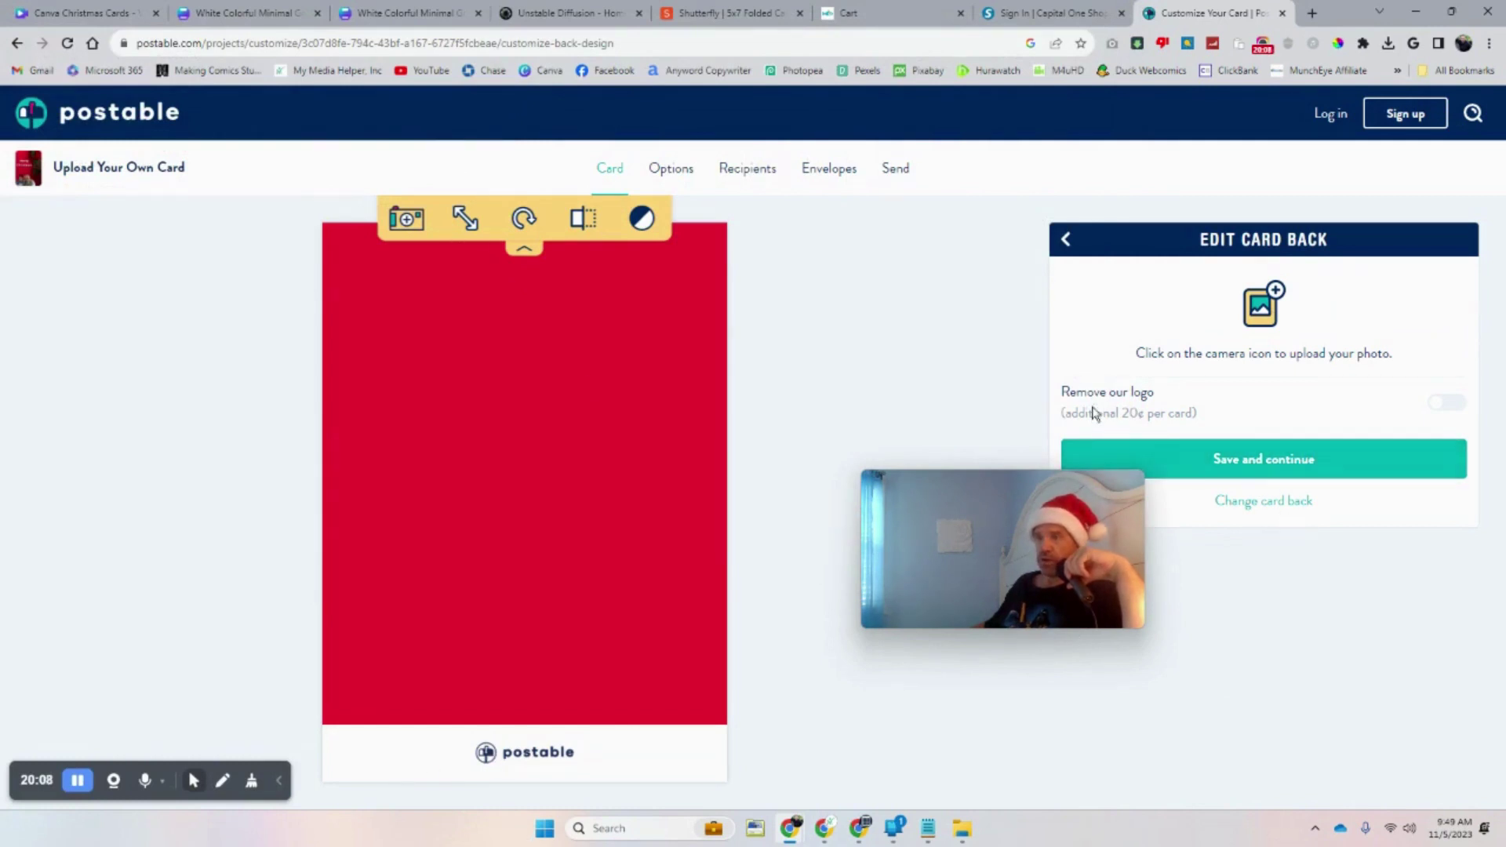
pyautogui.click(1218, 466)
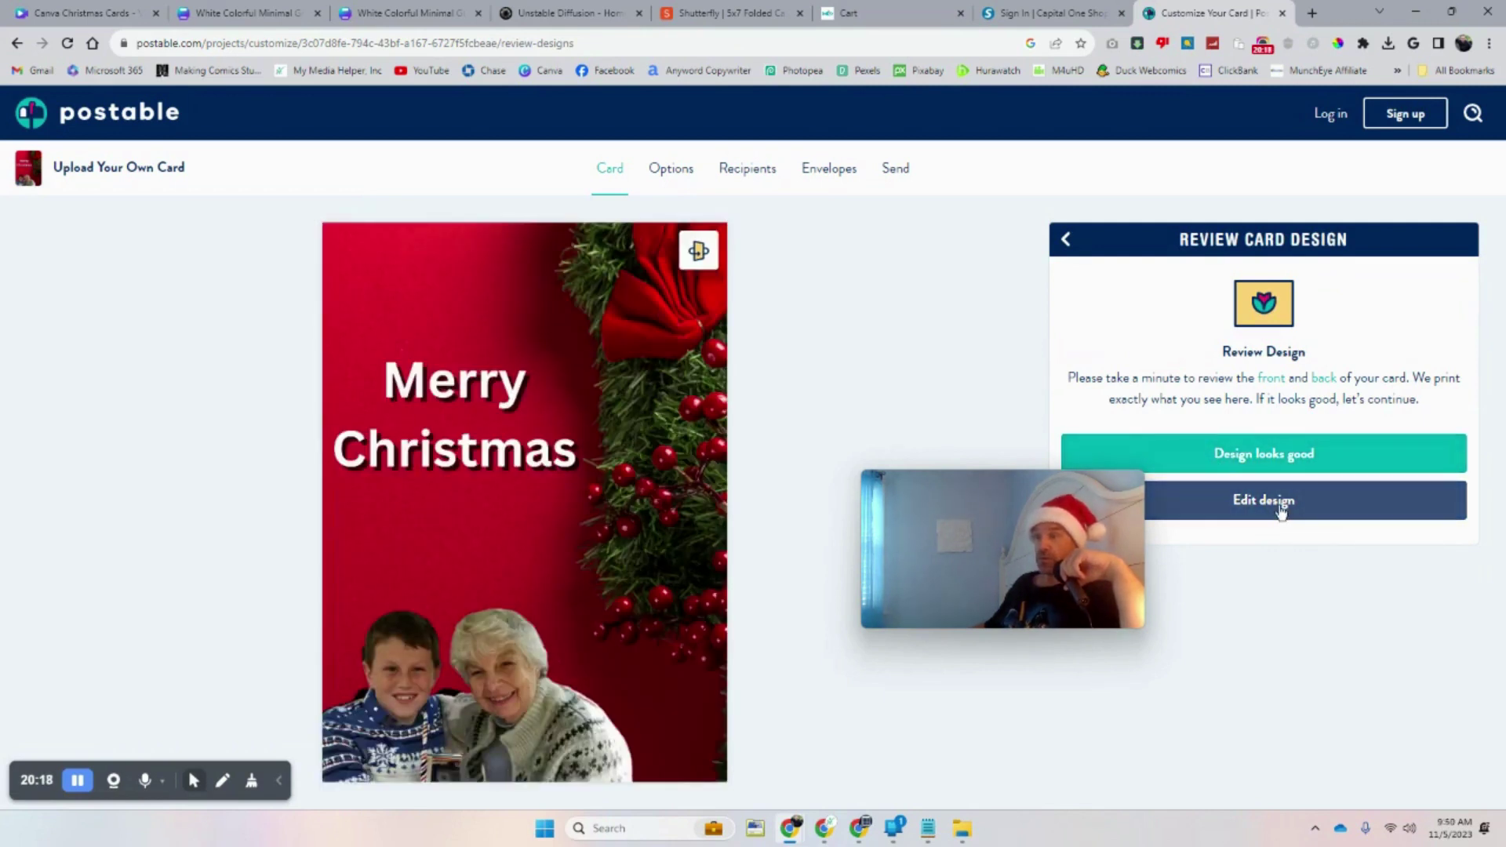
# Approve the card design and save the project under the name 'Canva'
pyautogui.click(1271, 465)
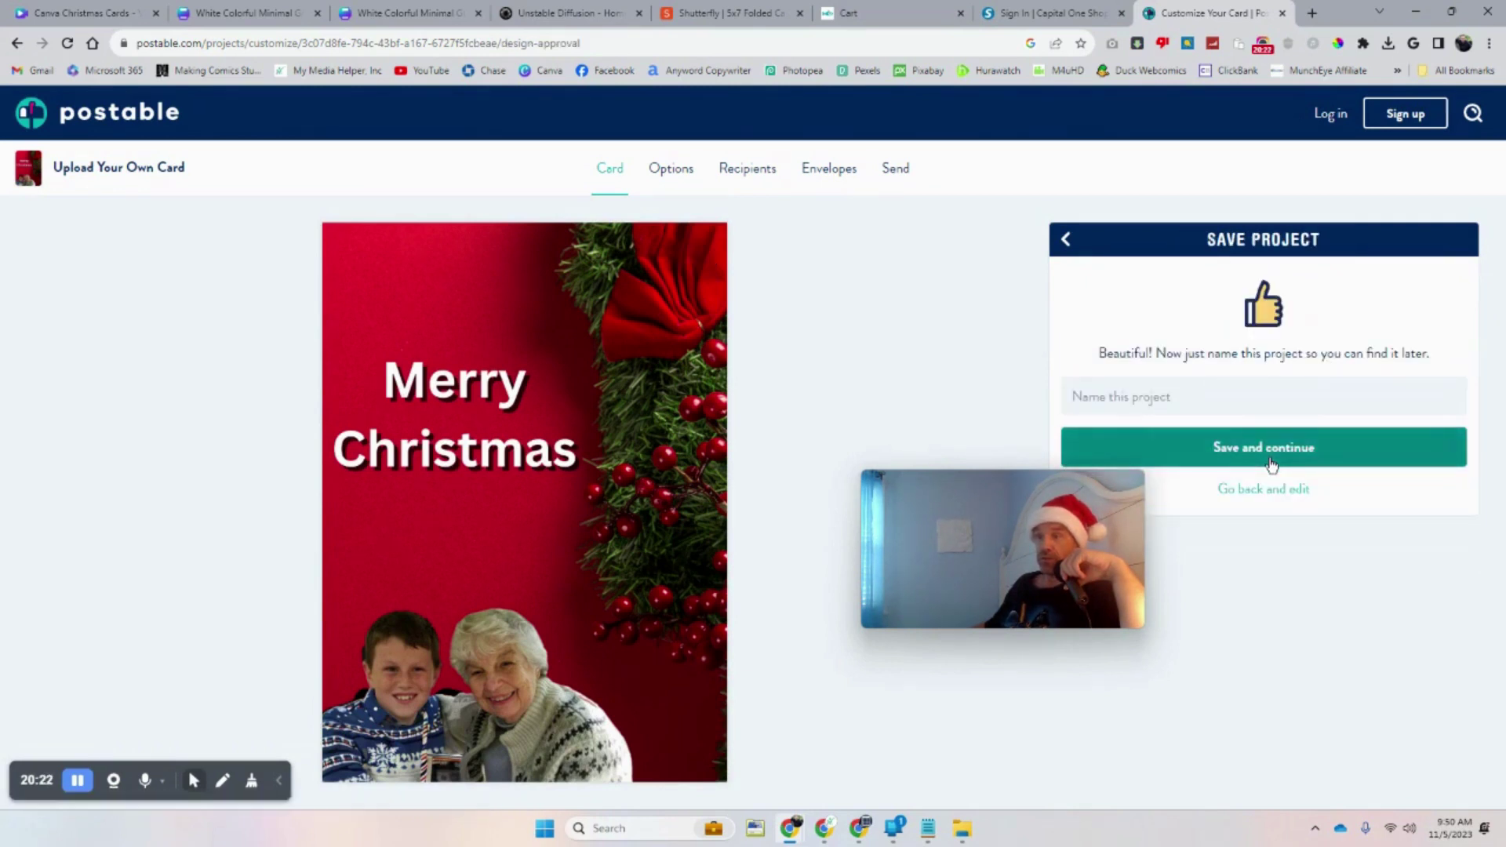
pyautogui.click(1159, 397)
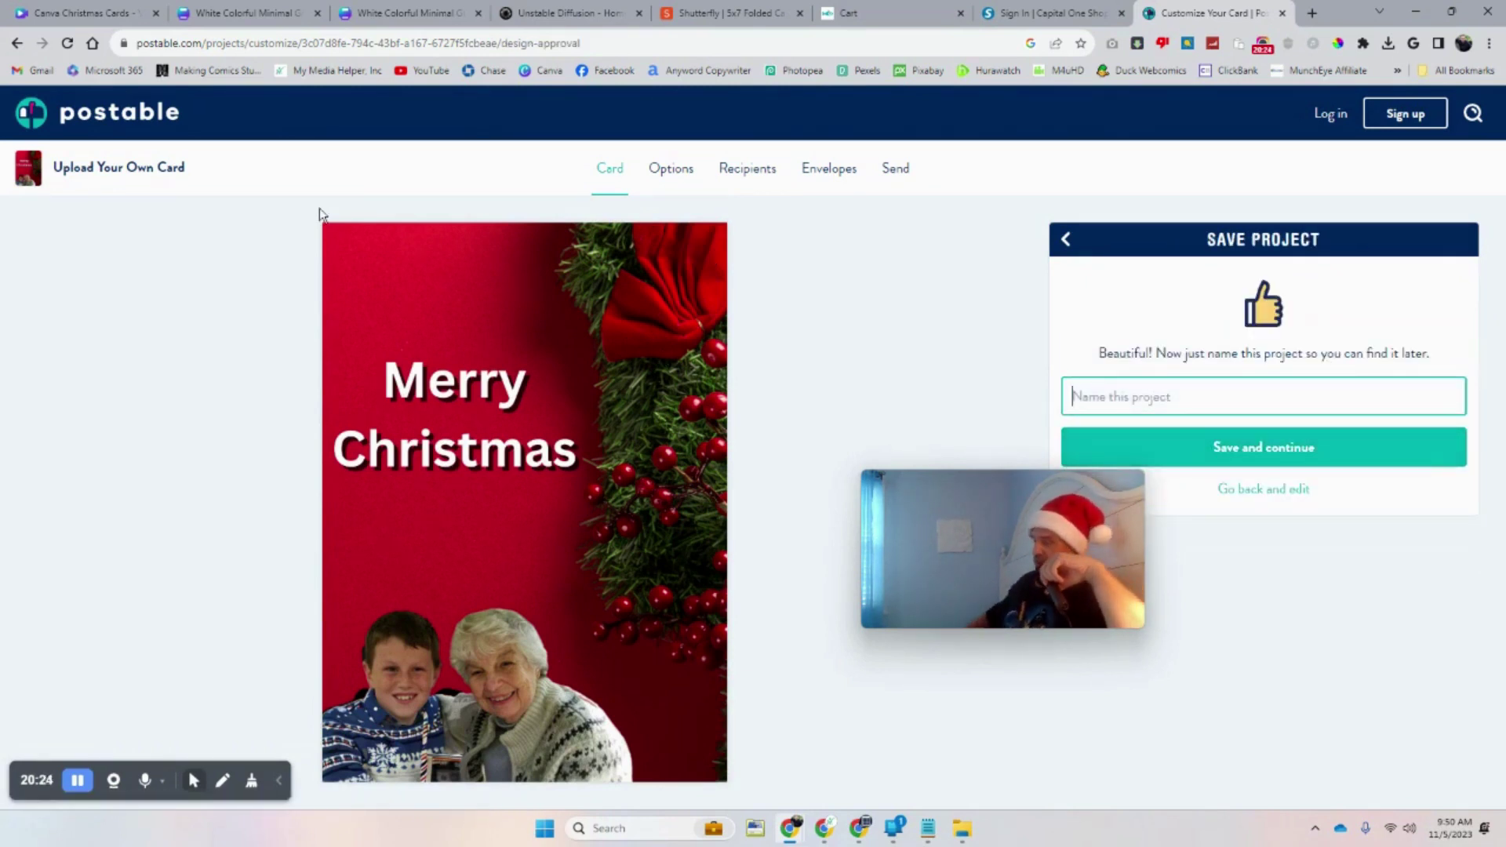
pyautogui.write('Ca')
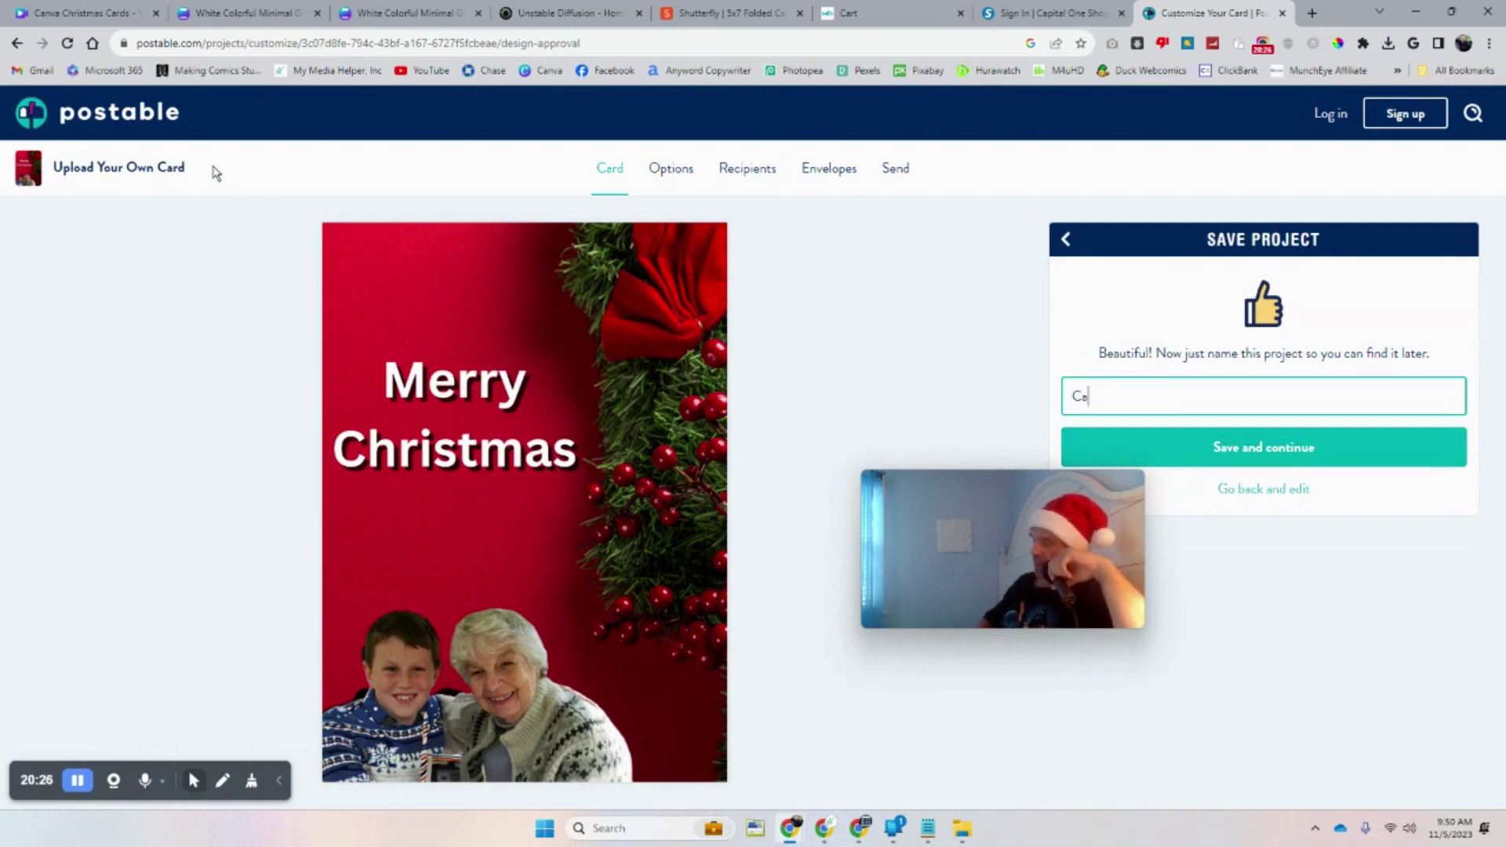
pyautogui.write('nva')
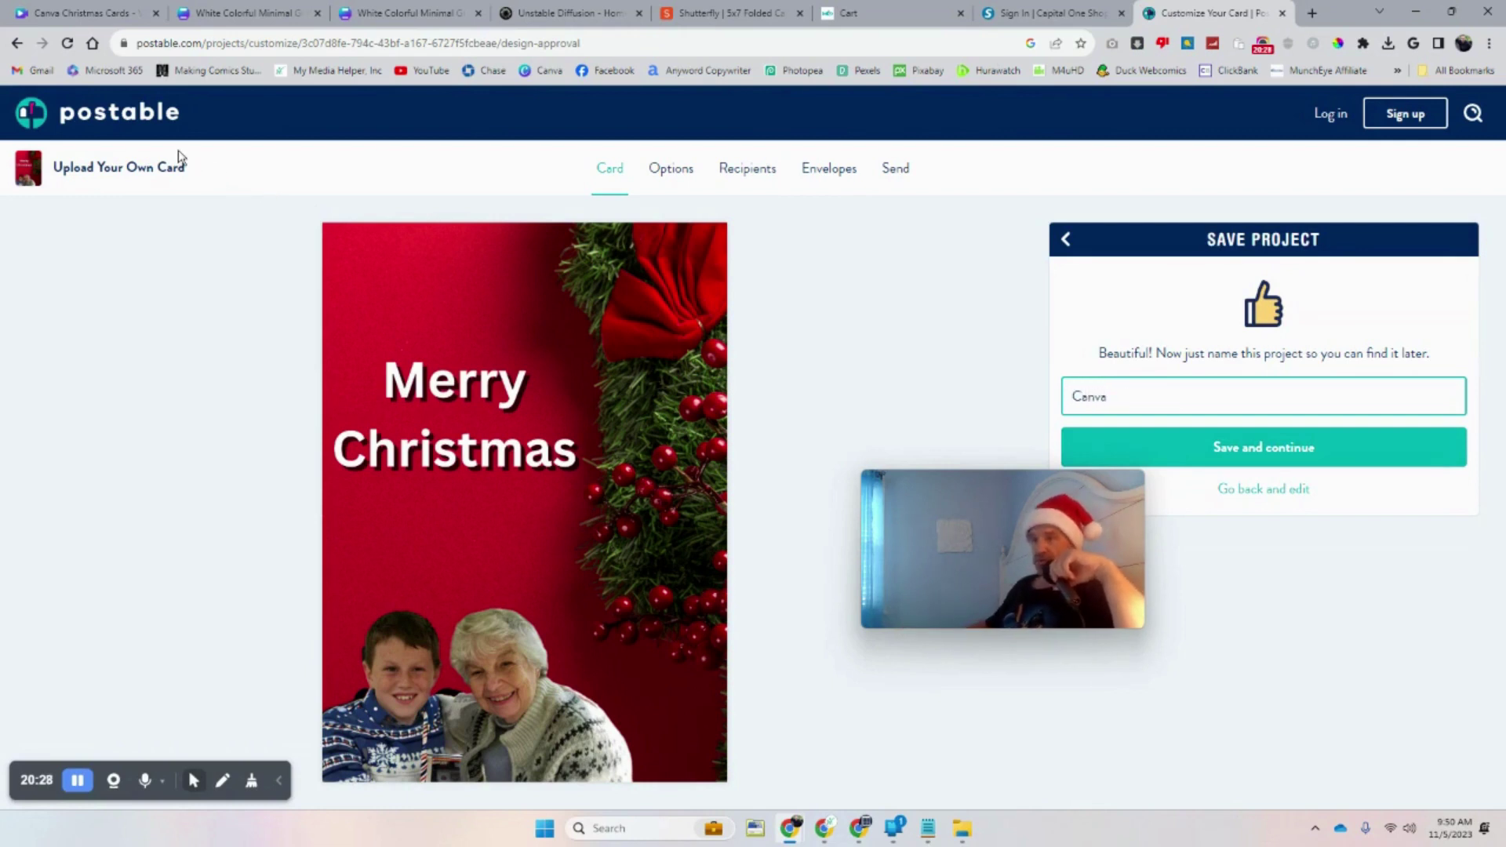
pyautogui.click(1333, 461)
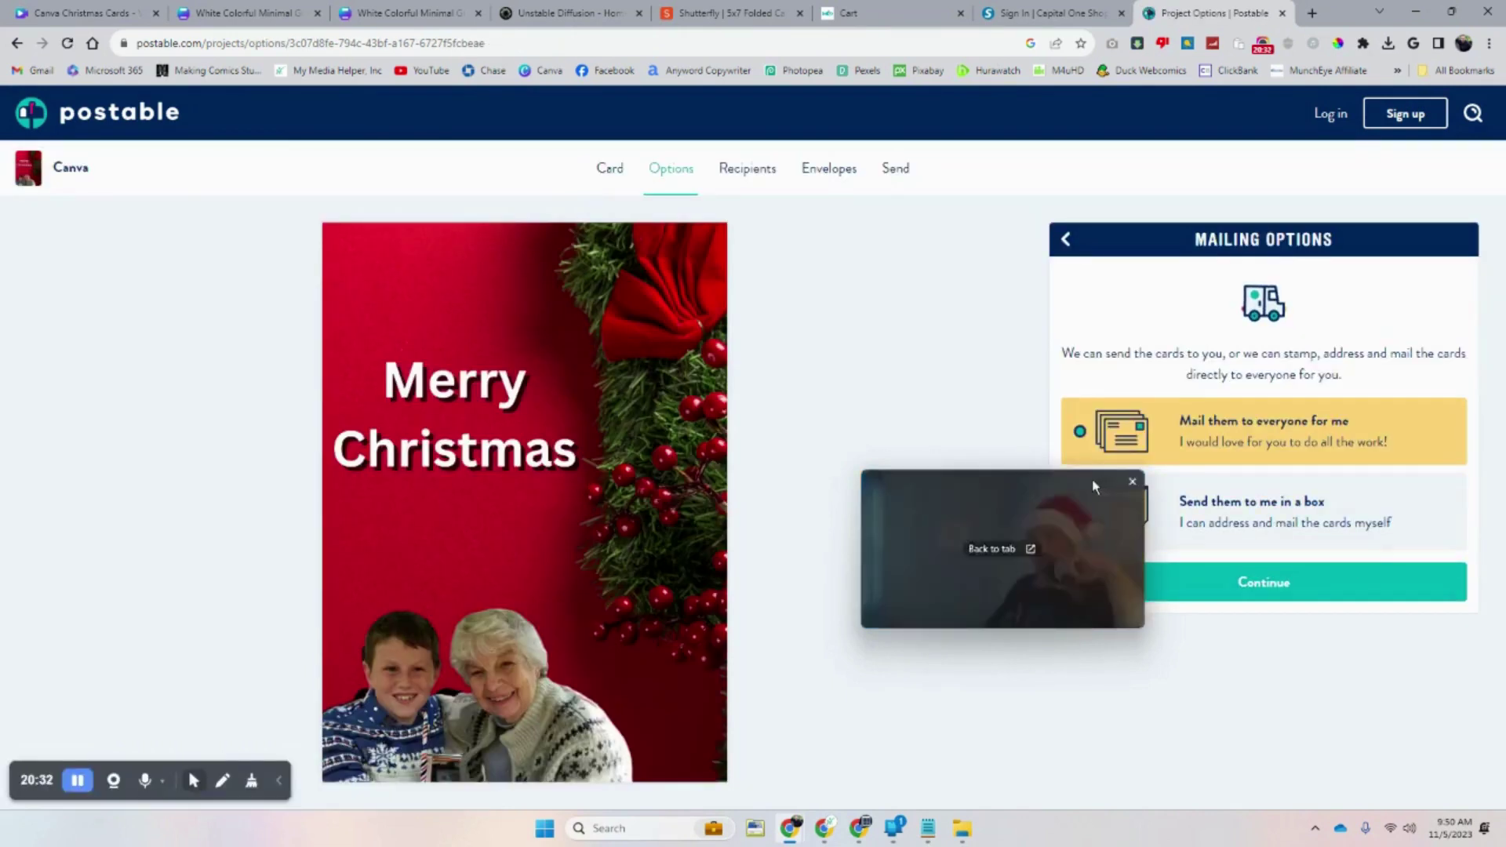
# Choose 'Send them to me in a box', keep Blank Envelopes, and select 'Message inside'
pyautogui.moveTo(1096, 487); pyautogui.dragTo(985, 228)
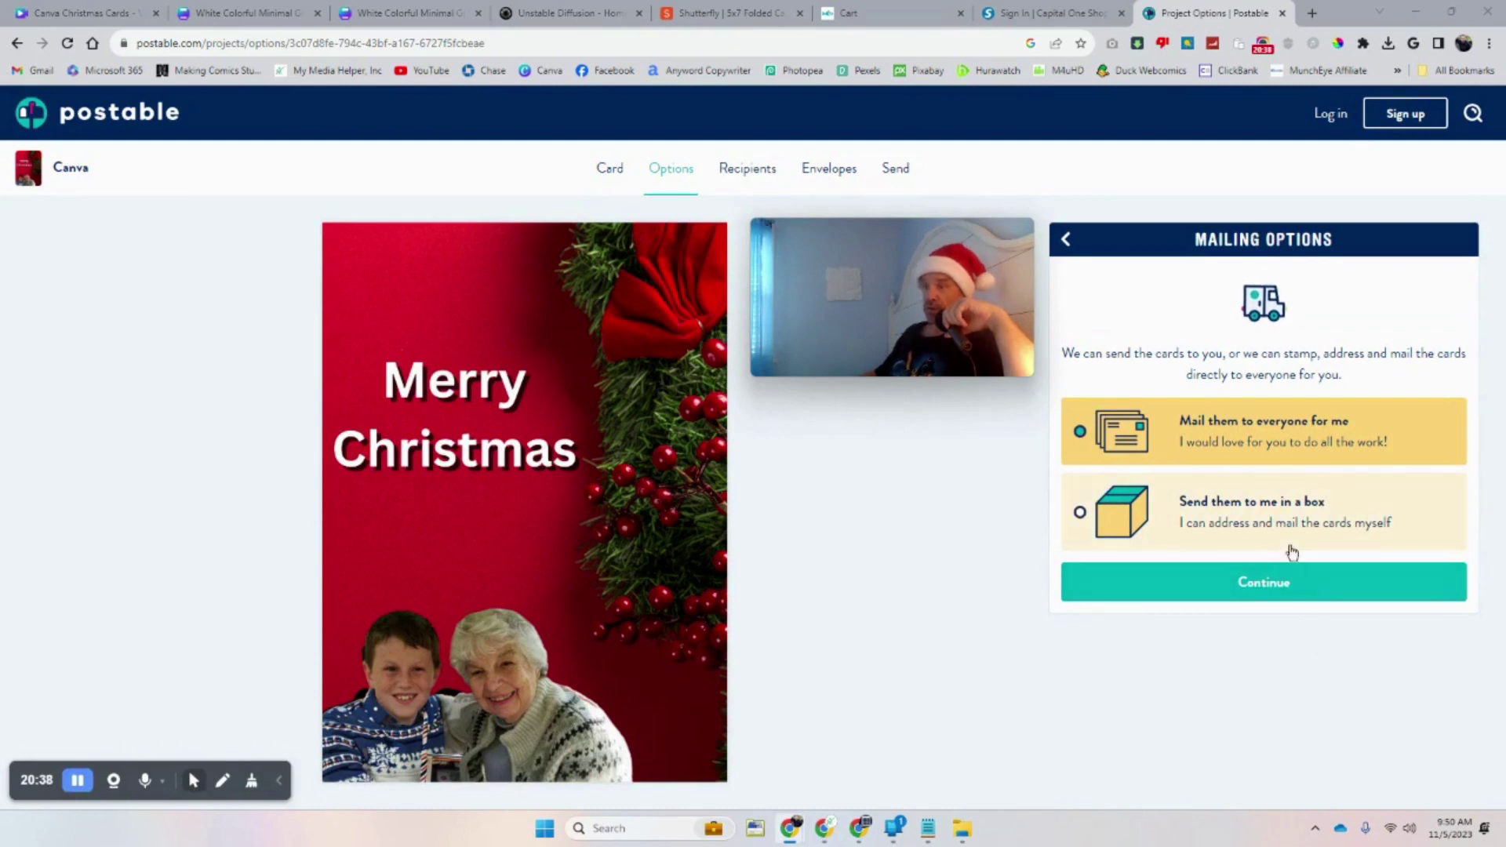
pyautogui.click(1102, 526)
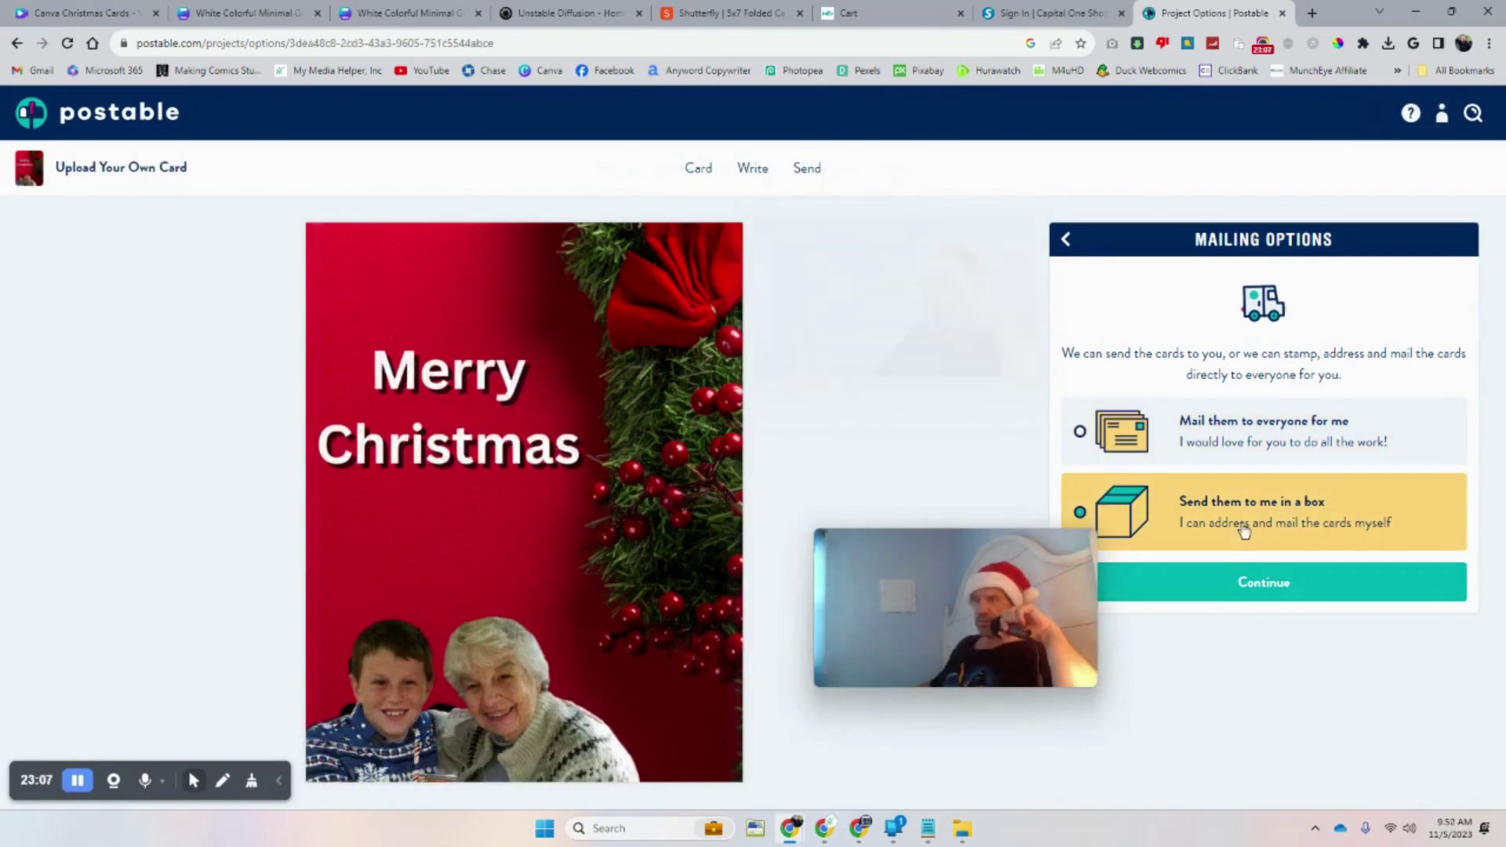
pyautogui.click(1263, 598)
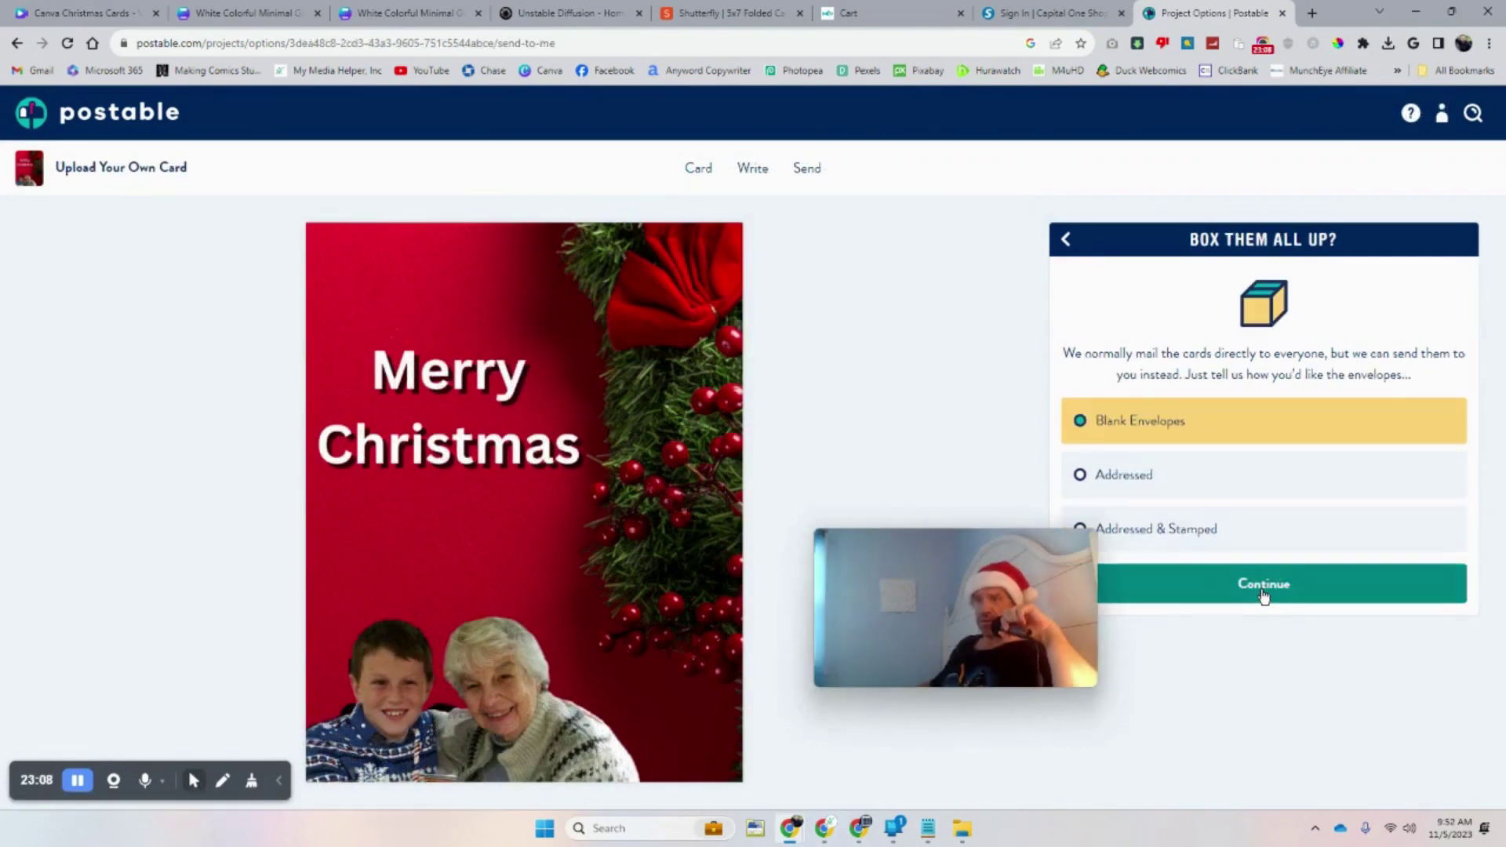
pyautogui.moveTo(1067, 569); pyautogui.dragTo(996, 381)
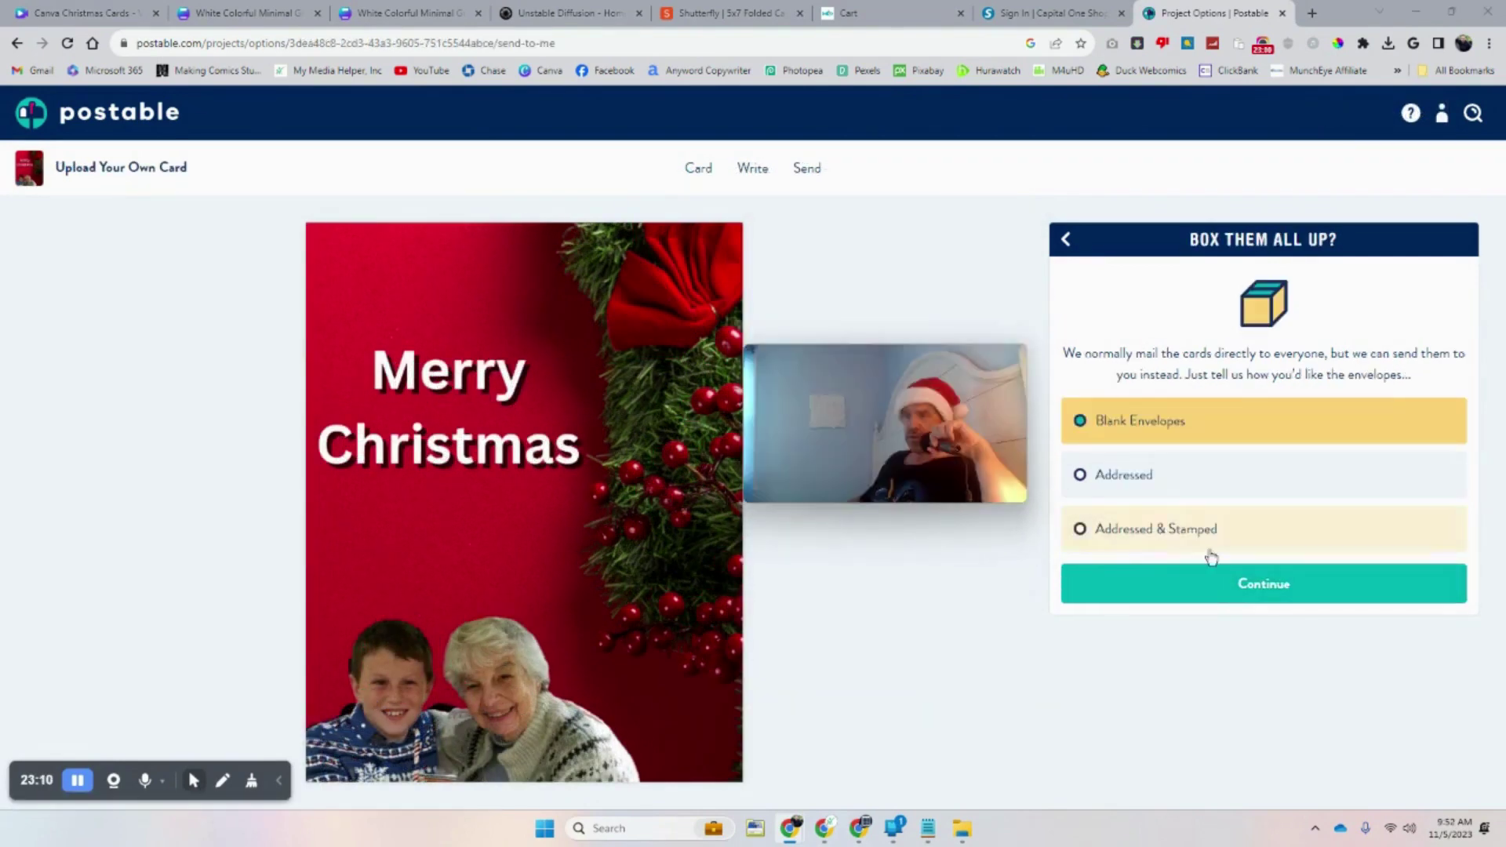
pyautogui.click(1264, 590)
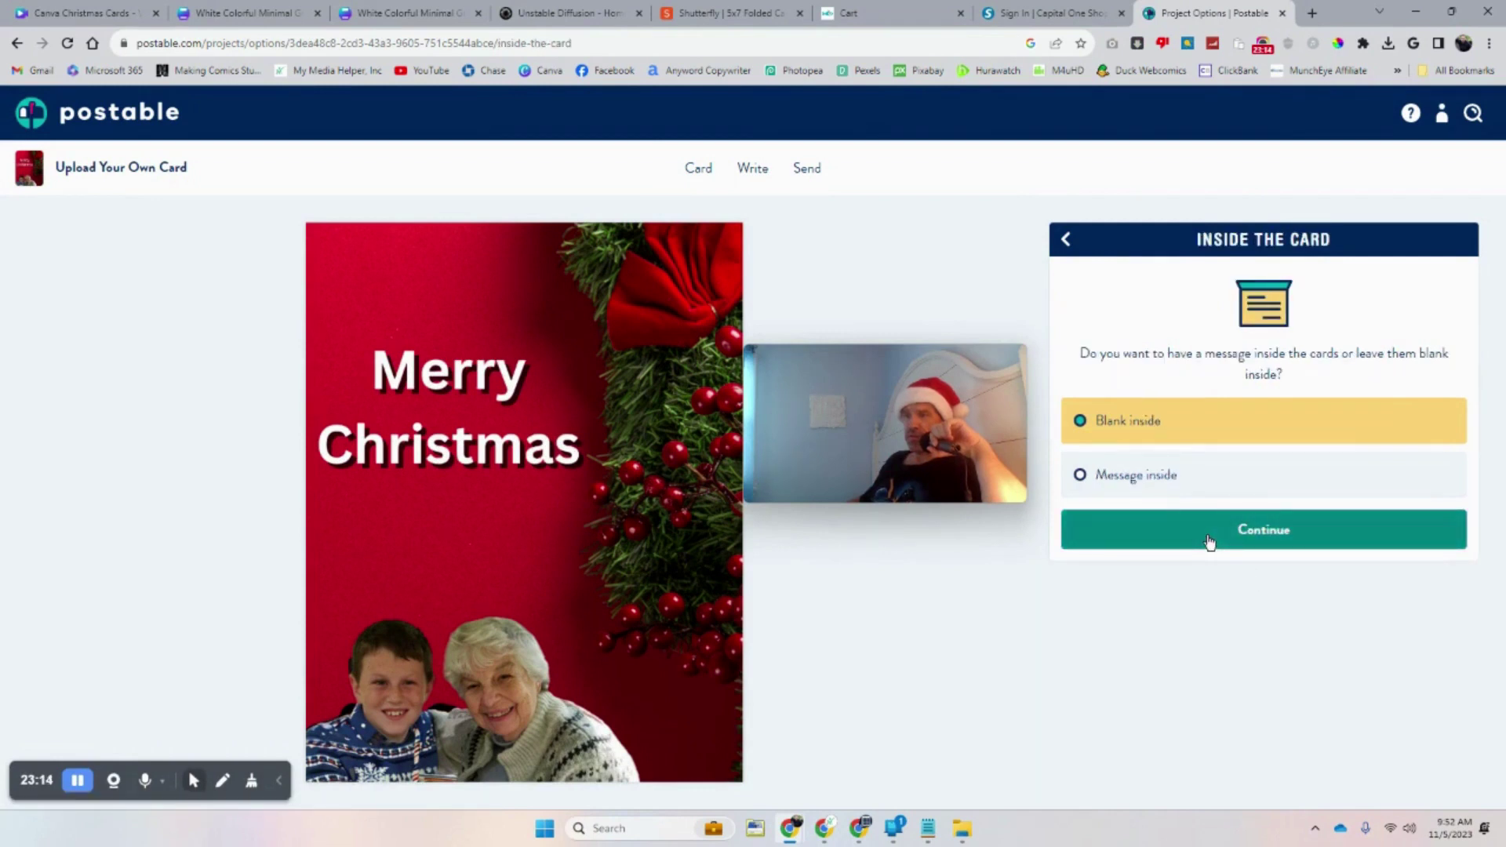
pyautogui.click(1136, 480)
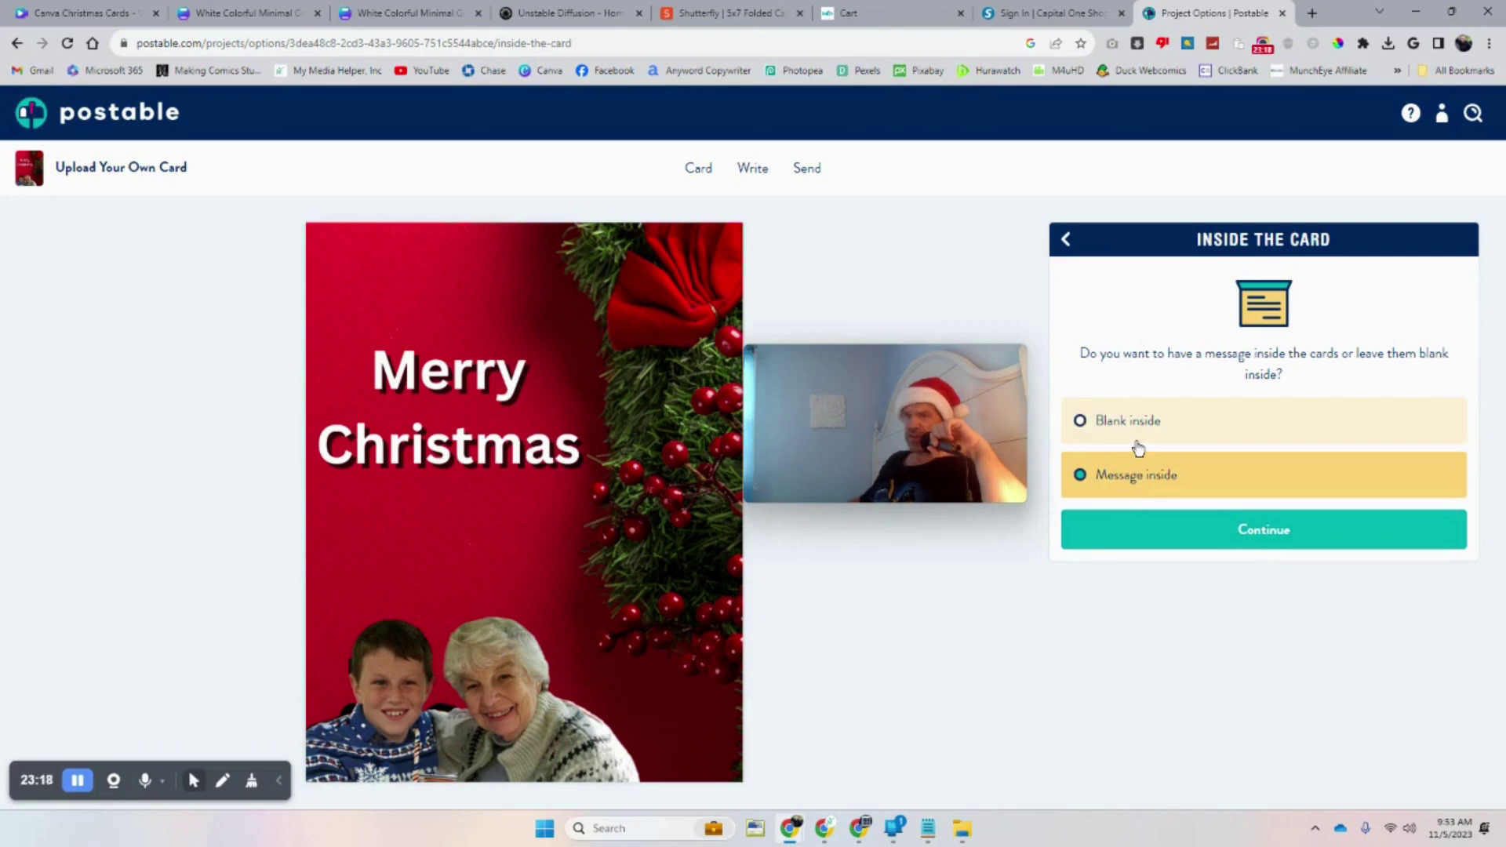
pyautogui.click(1155, 534)
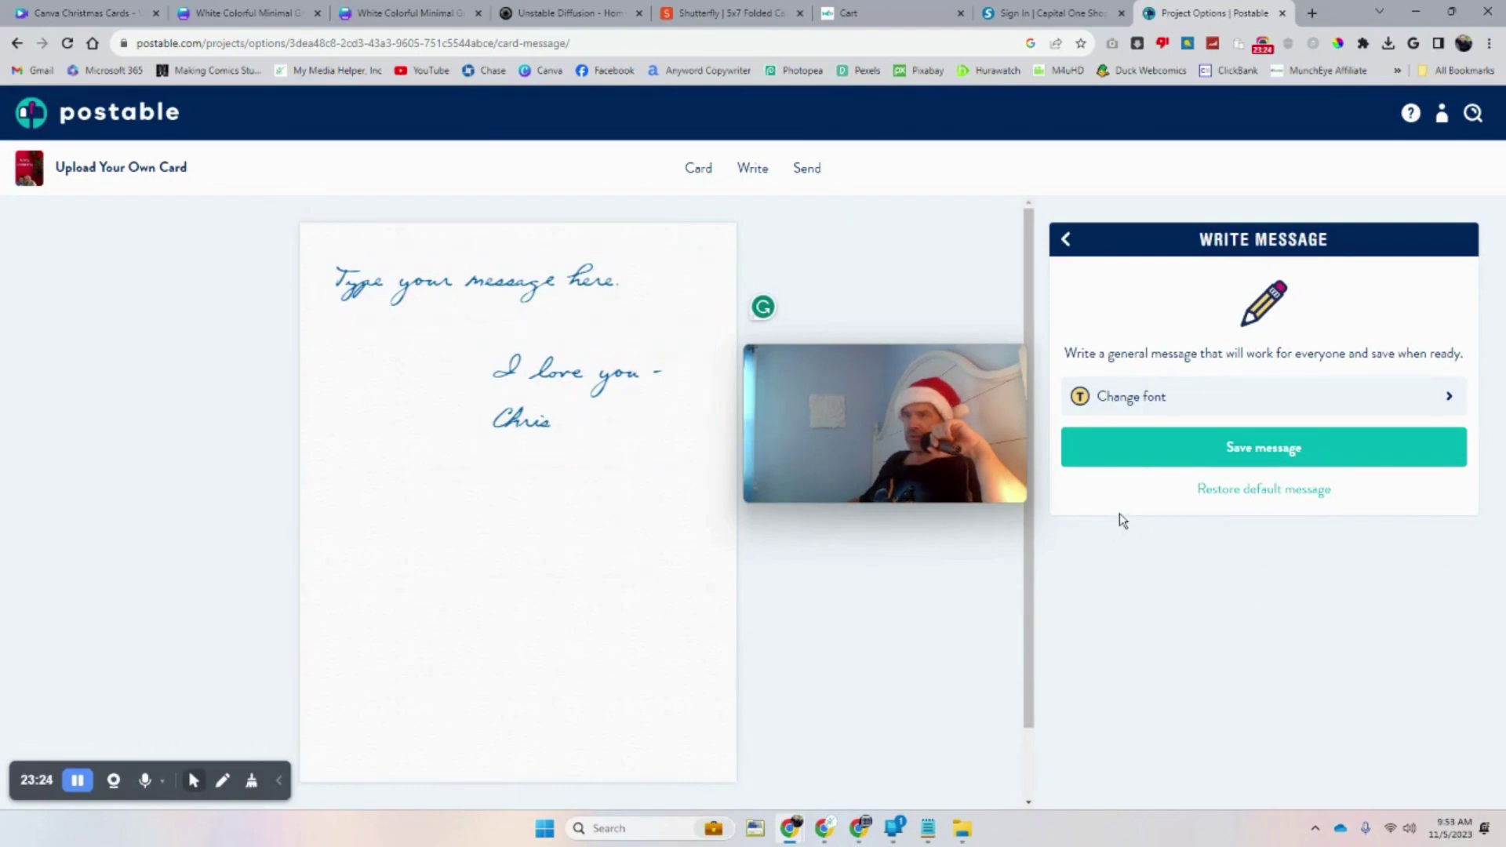
# Save the inside message in the default handwriting font and add 50 cards to the cart
pyautogui.click(1153, 398)
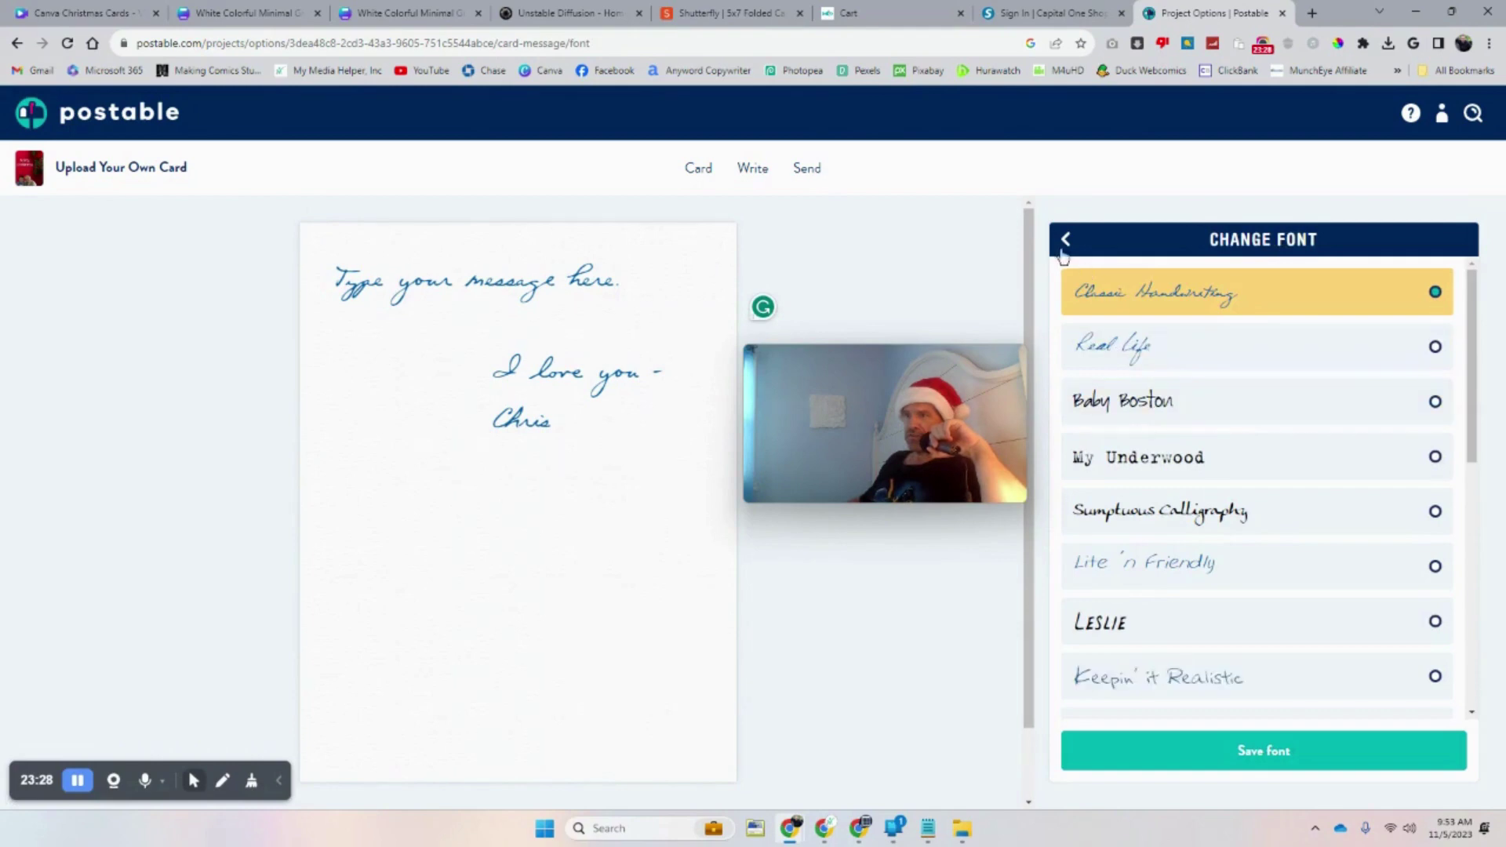
pyautogui.click(1065, 240)
pyautogui.click(1234, 463)
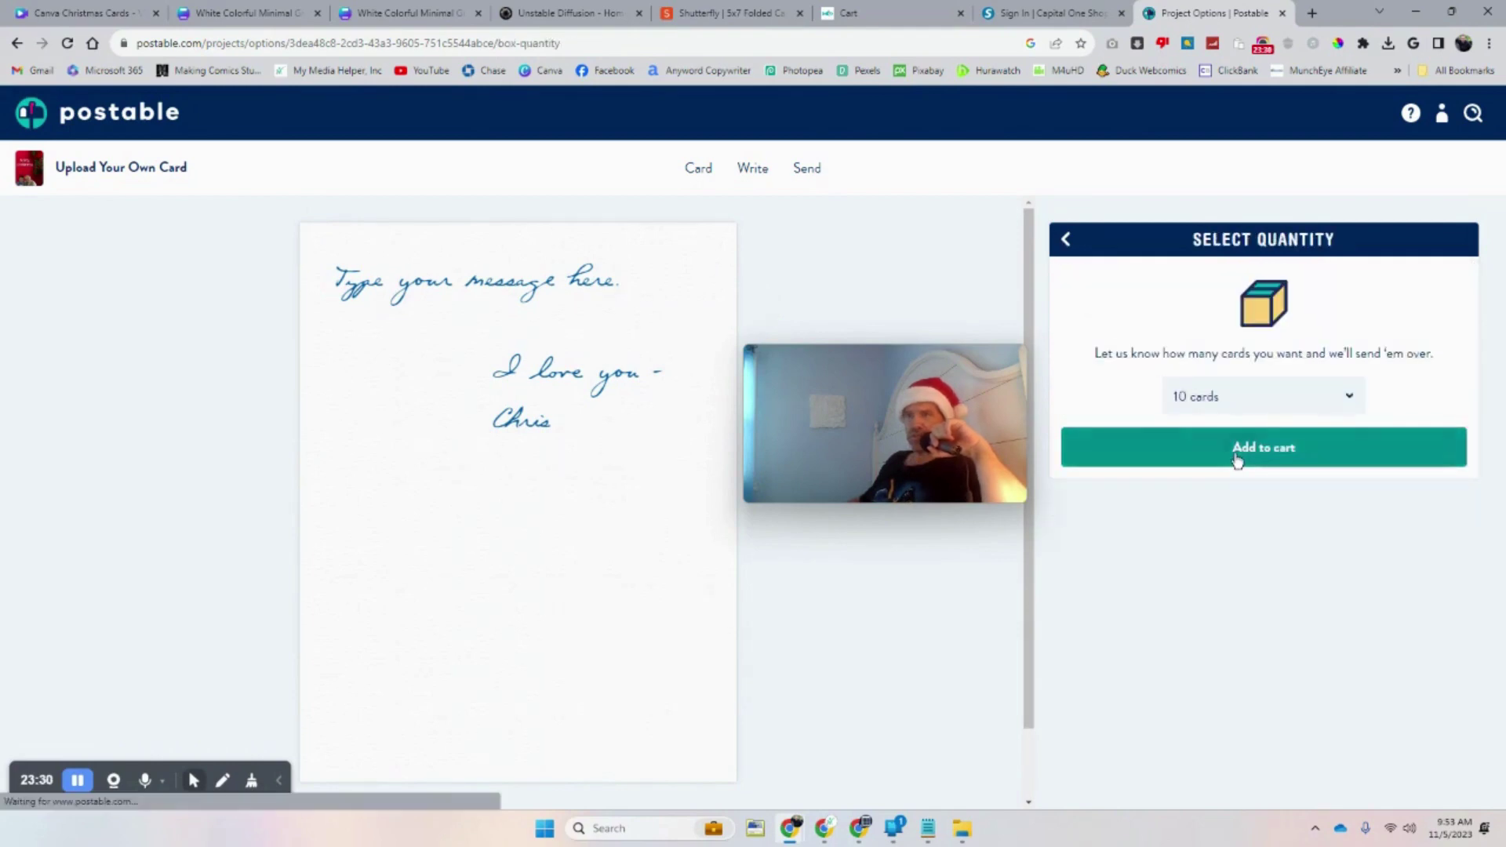
pyautogui.click(1227, 406)
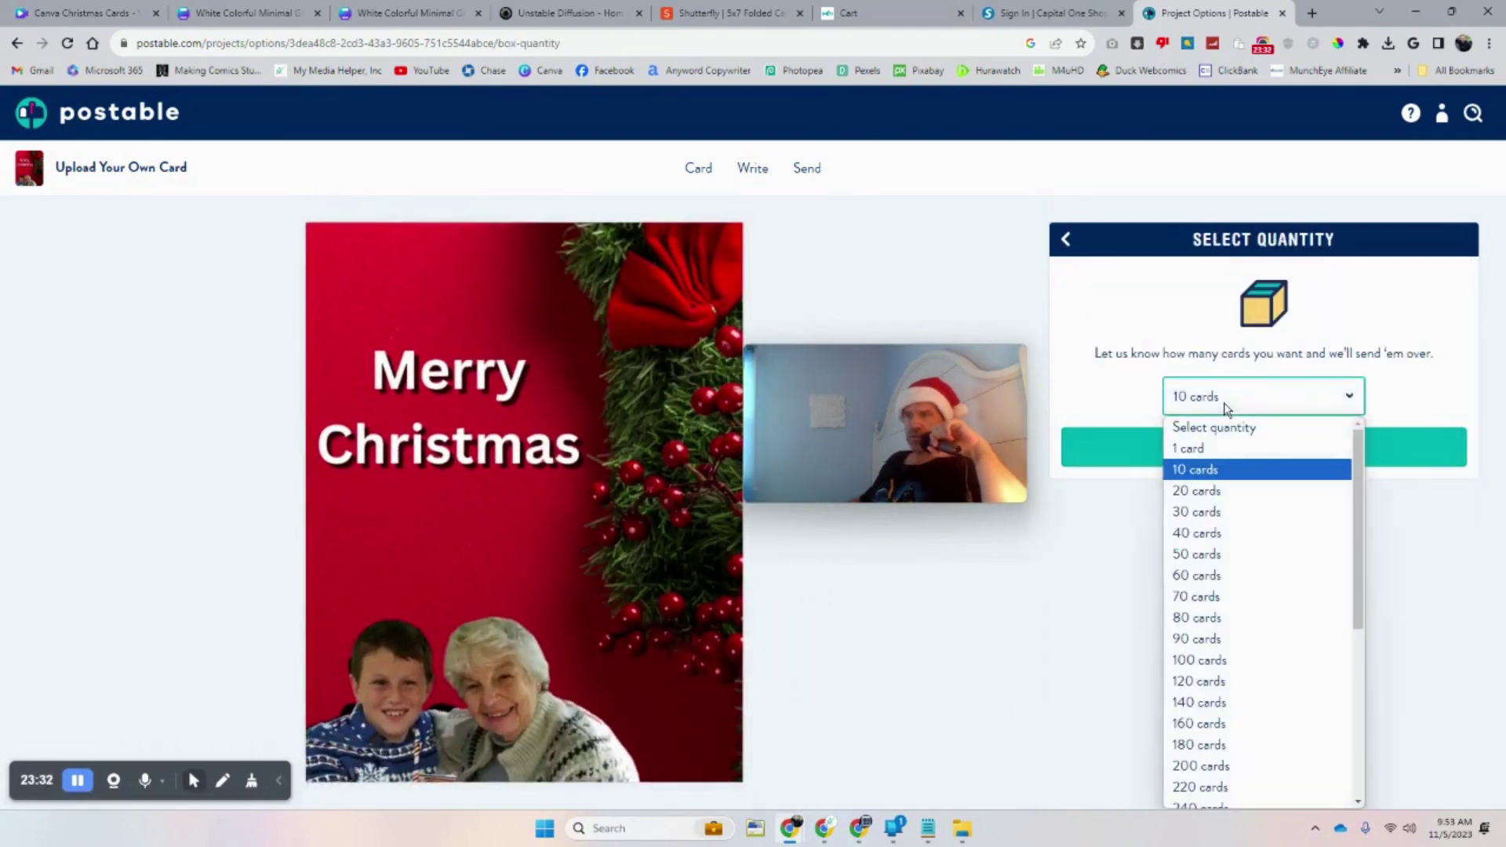
pyautogui.click(1231, 559)
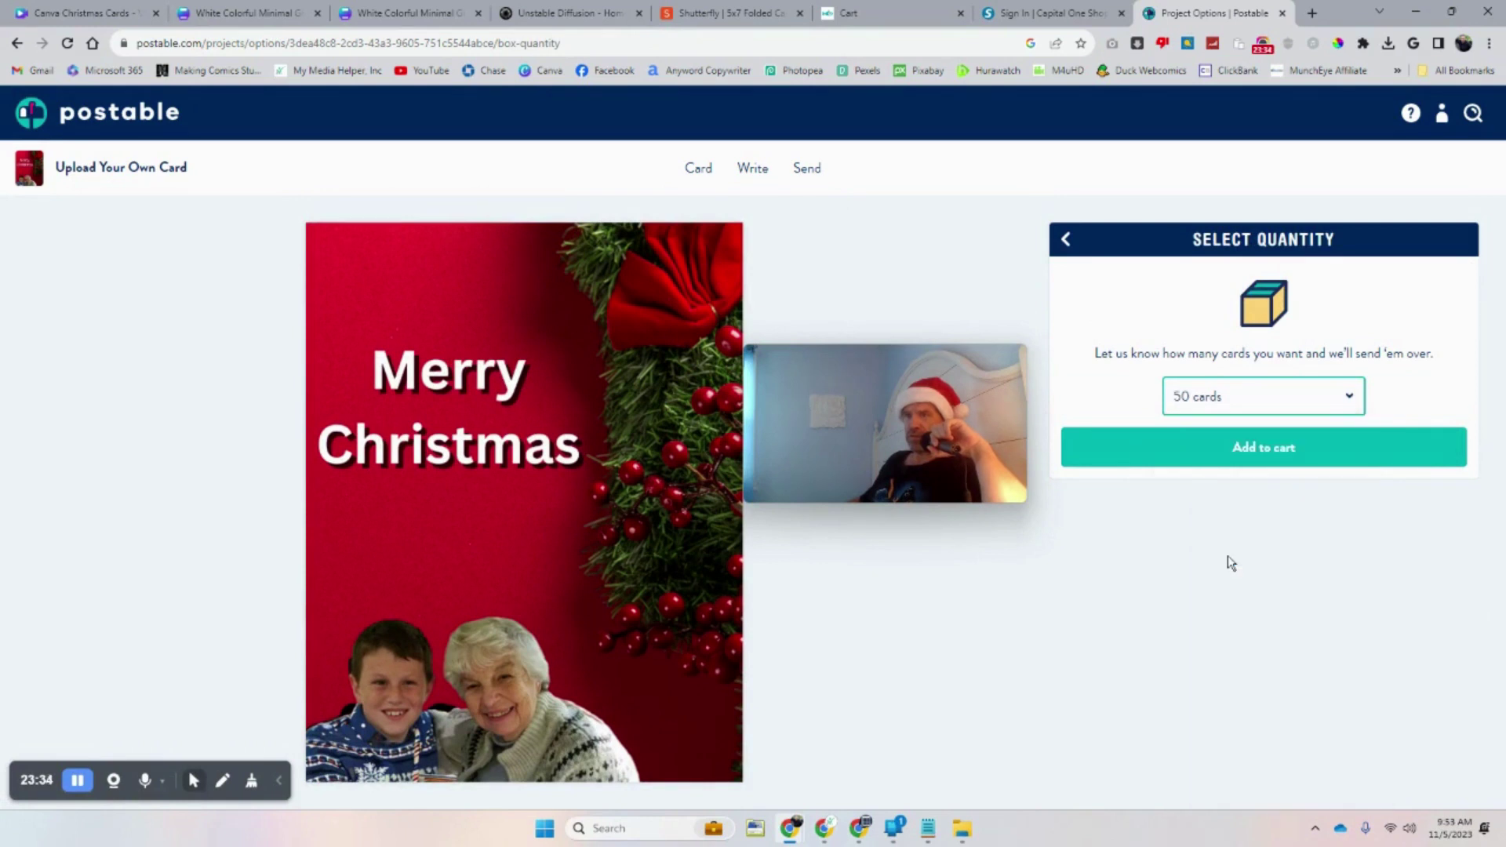
pyautogui.click(1206, 463)
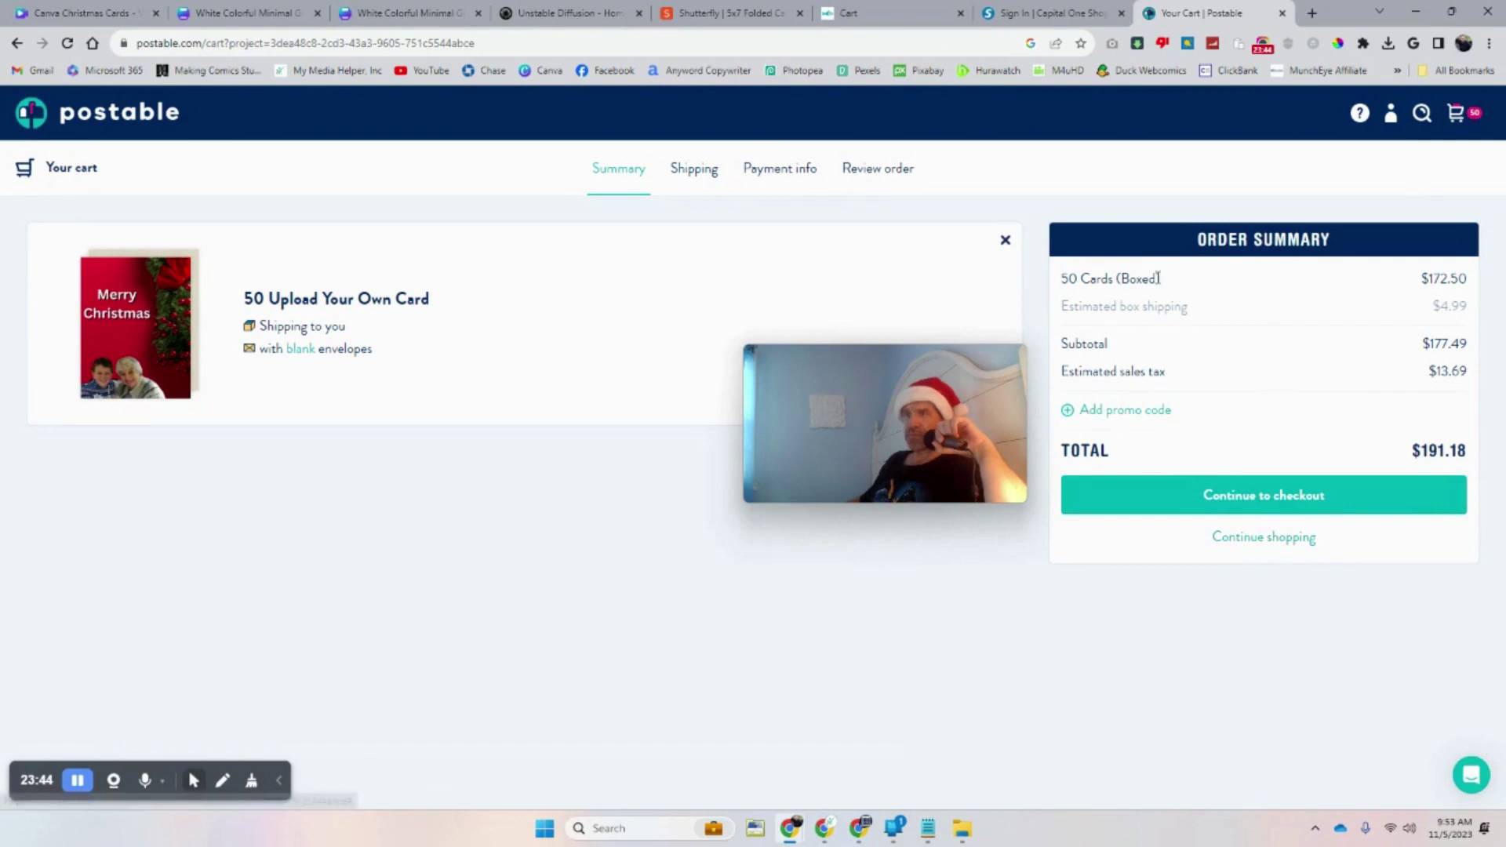
# Check the 50-card Postable cart and Your Projects page, then return to the Snapfish cart
pyautogui.click(1457, 115)
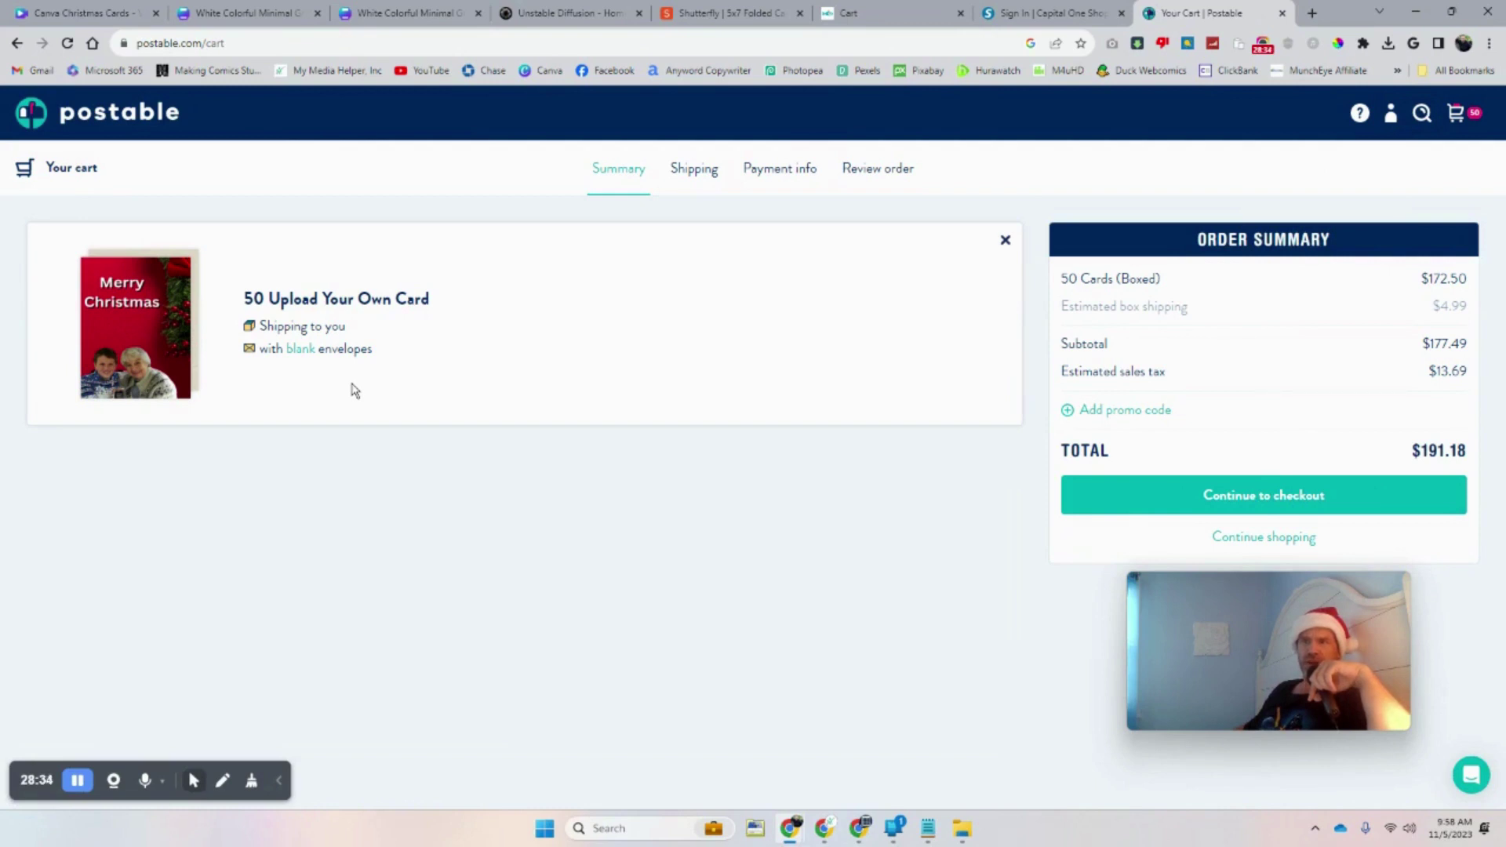
pyautogui.click(116, 130)
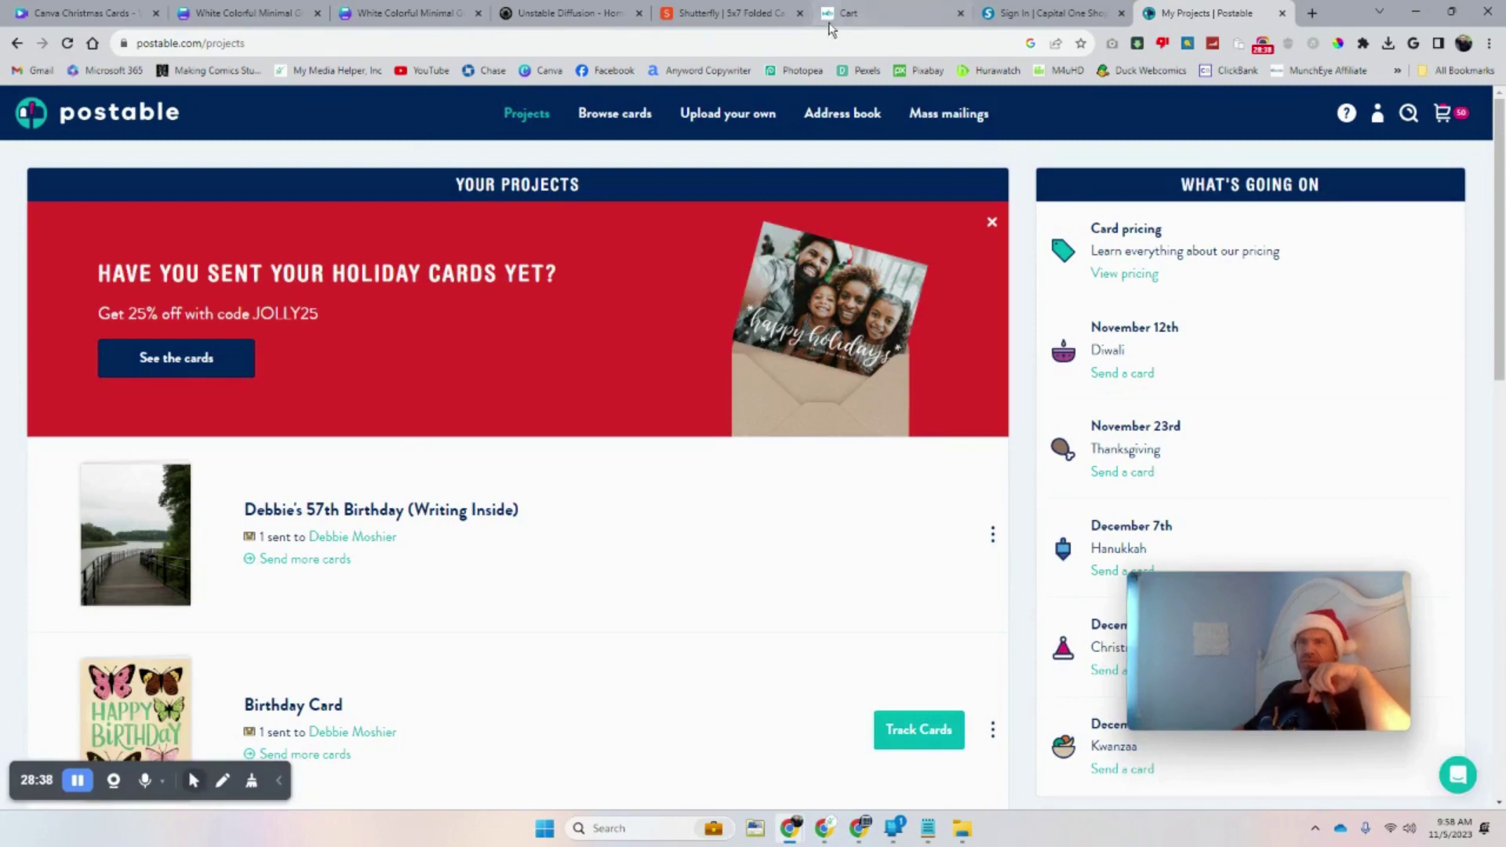
pyautogui.click(830, 23)
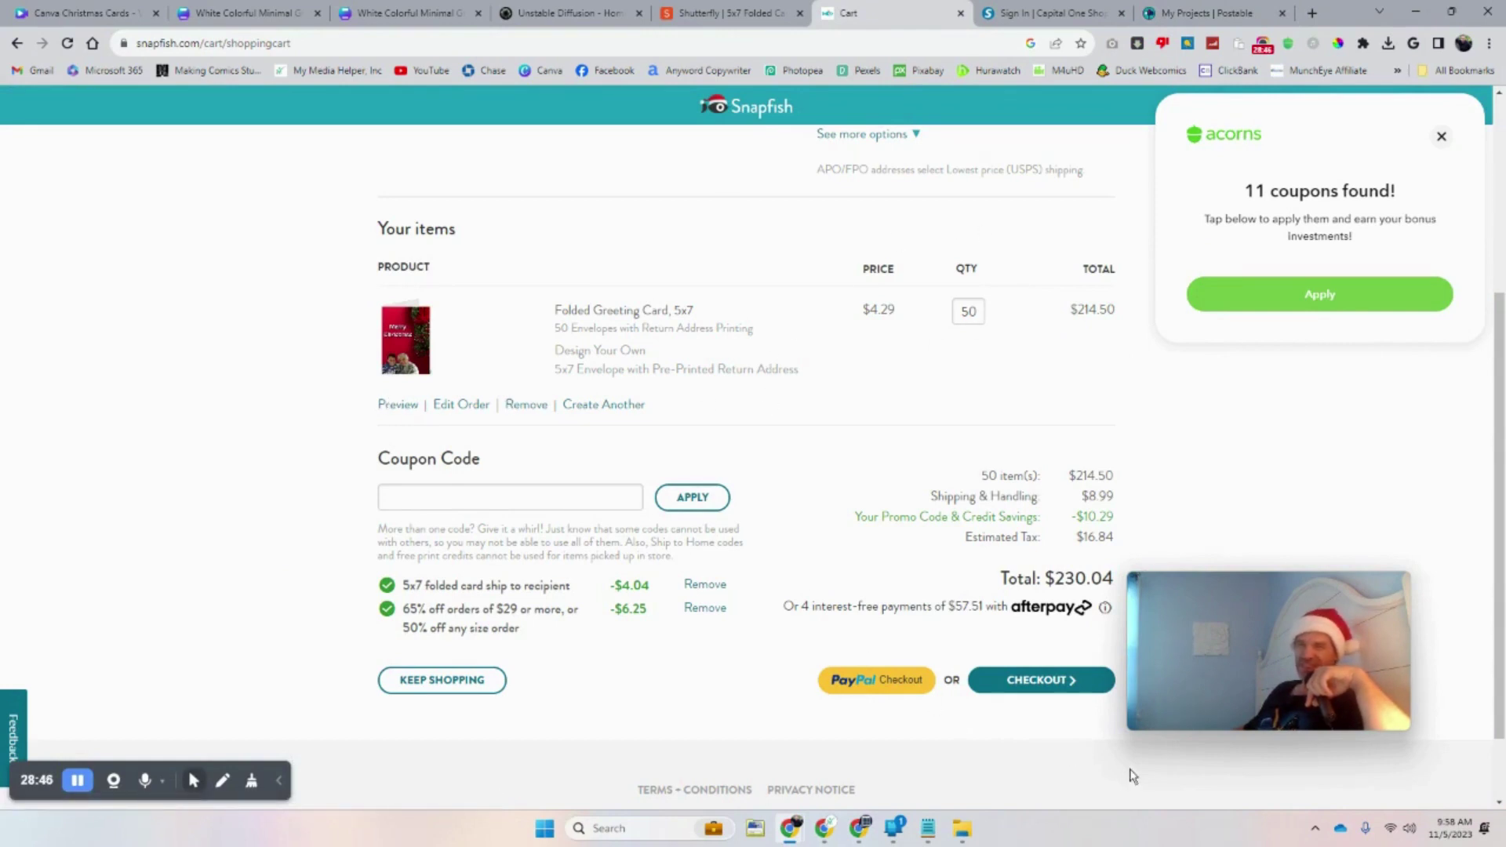
# Check the $230.04 Snapfish cart, then view the Canva card's Merry Christmas cover and inside pages
pyautogui.scroll(-2, 944, 675)
pyautogui.scroll(5, 935, 673)
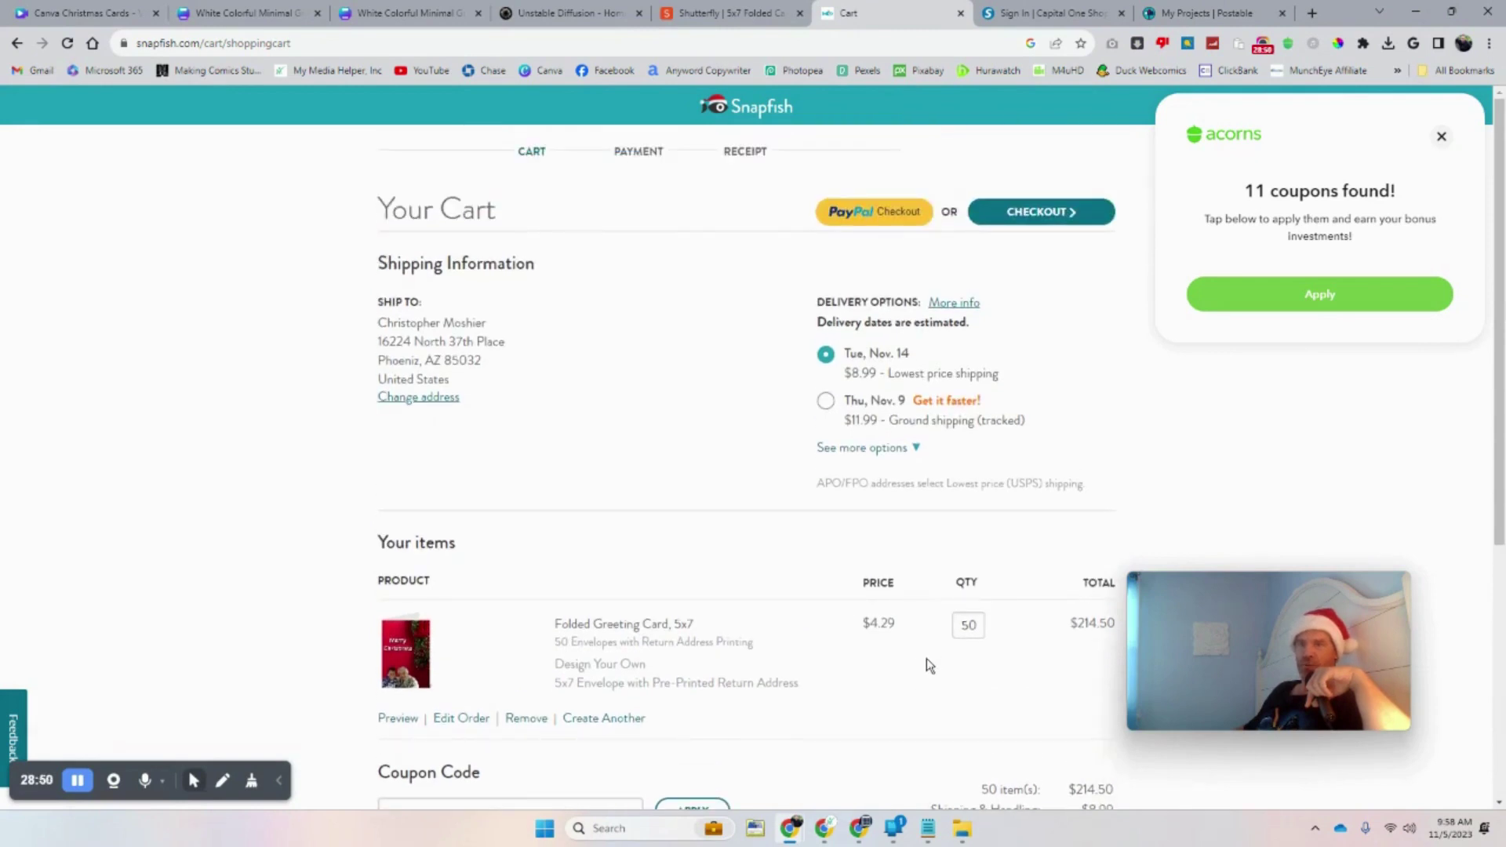
pyautogui.click(395, 13)
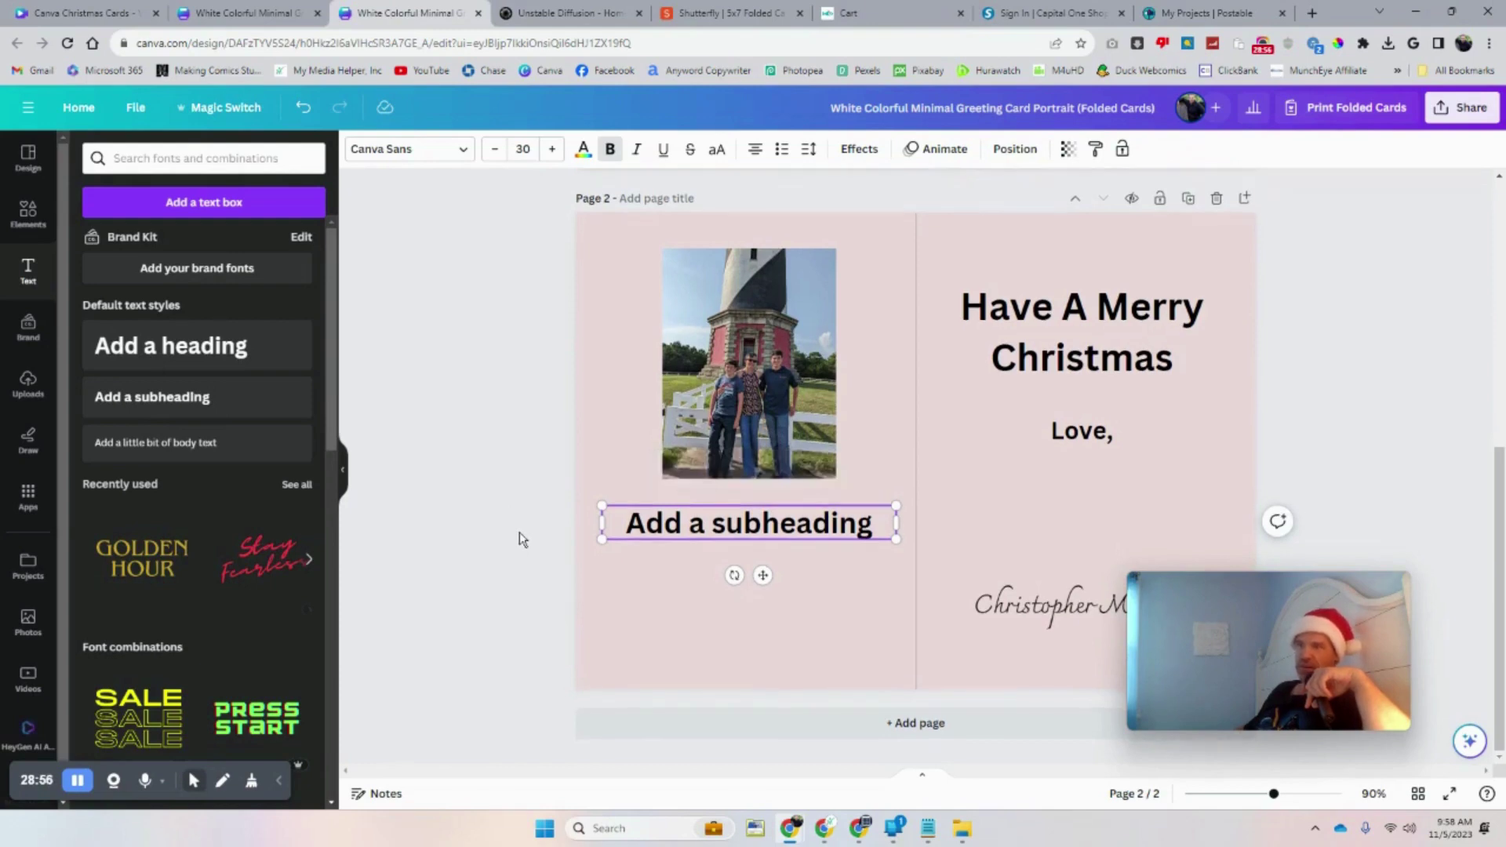
pyautogui.scroll(5, 522, 538)
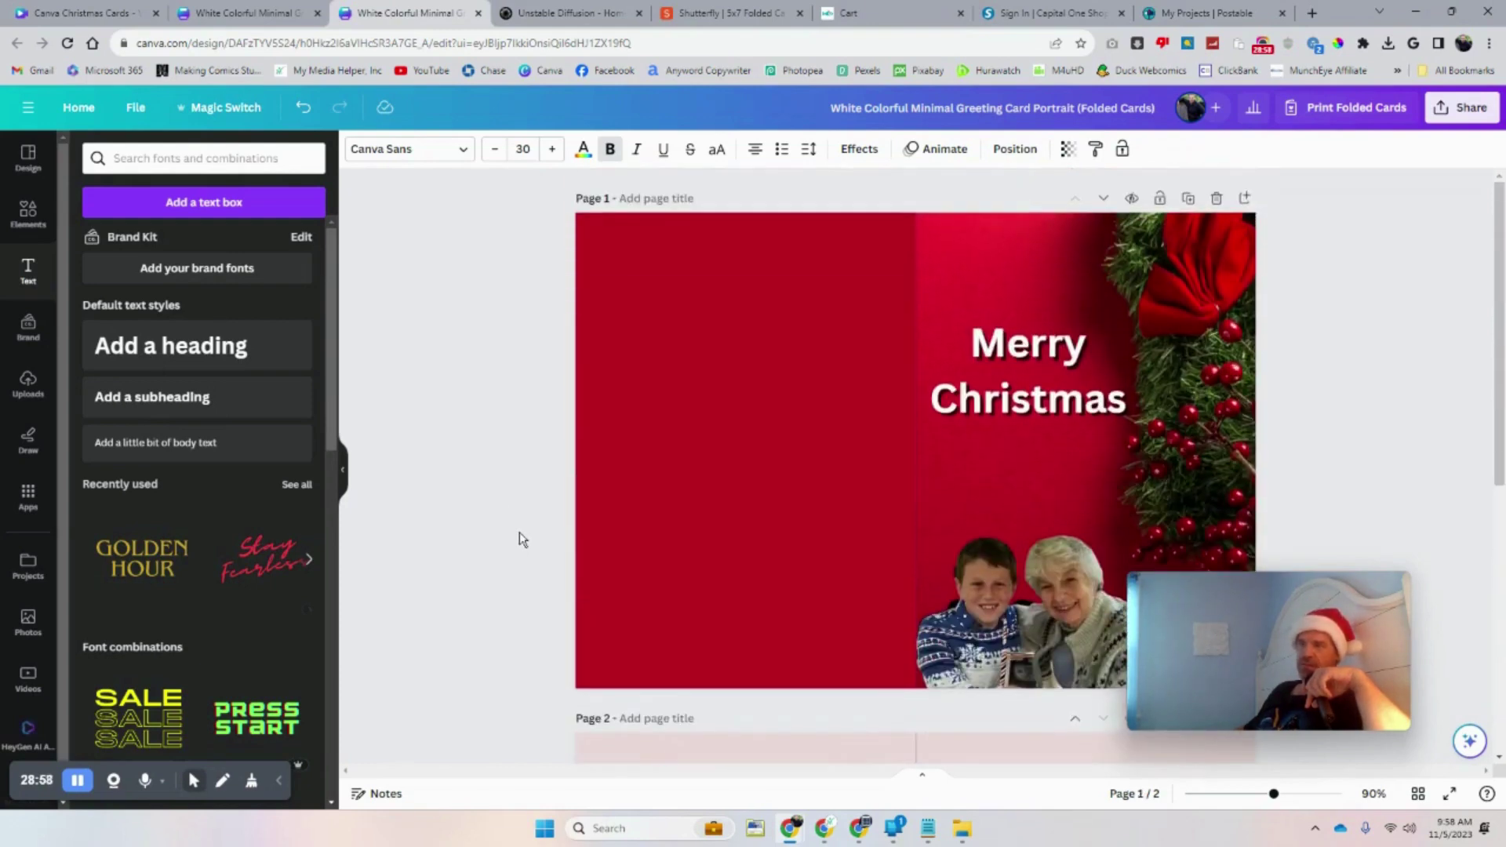
pyautogui.scroll(-5, 519, 532)
pyautogui.scroll(6, 516, 539)
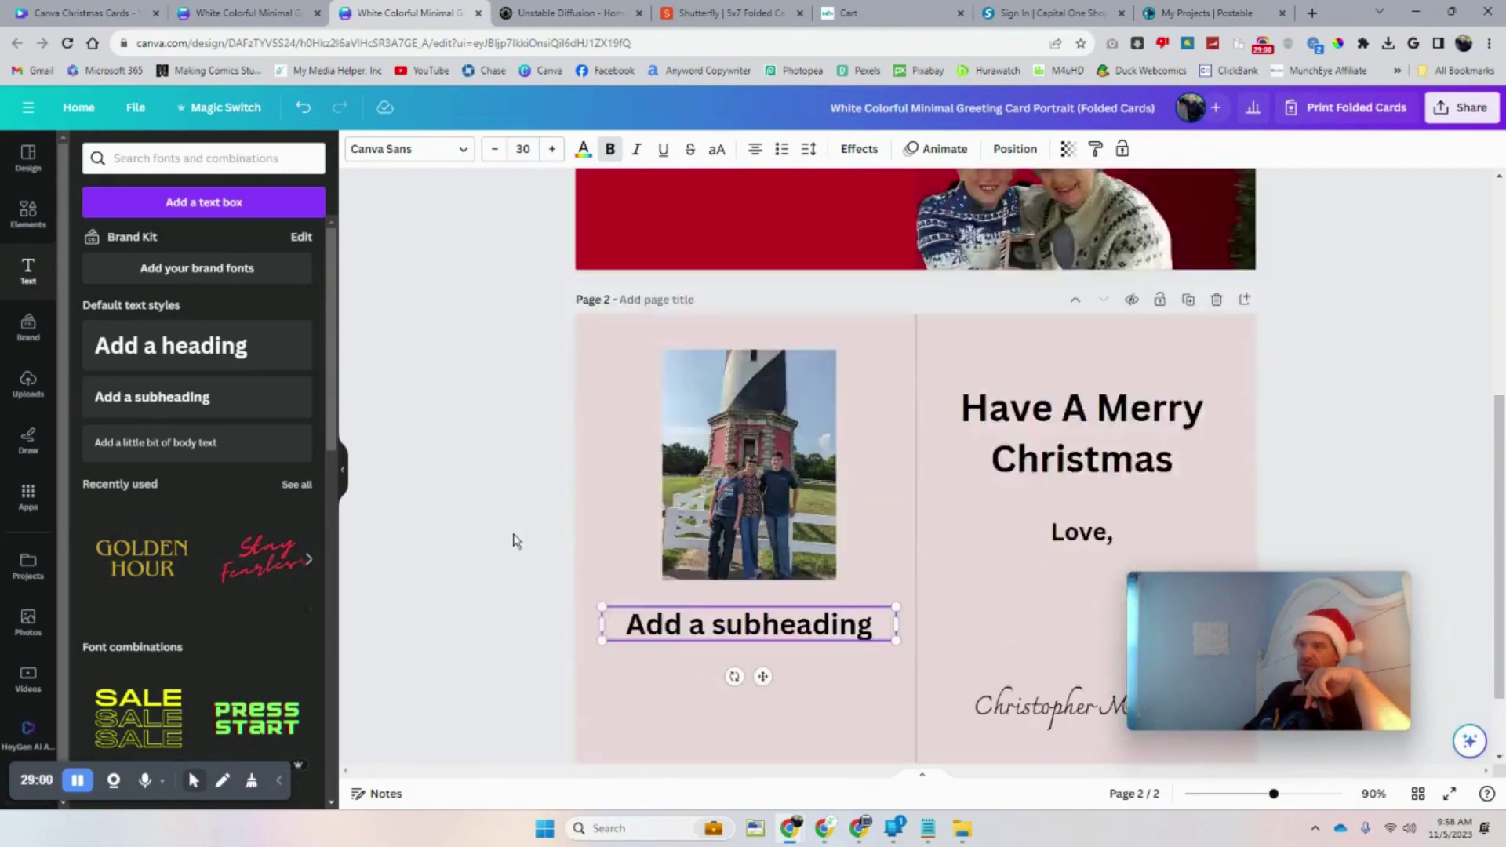